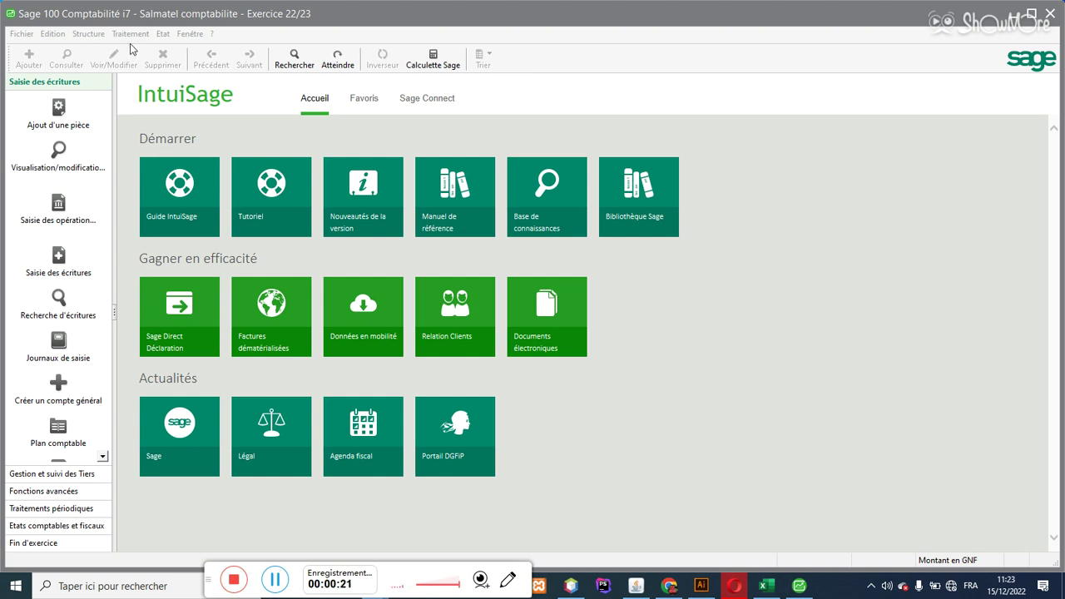
- Open the form for adding an accounting entry (Ajout d'une pièce) and maximize it
{"action": "left_click", "coordinate": [60, 108]}
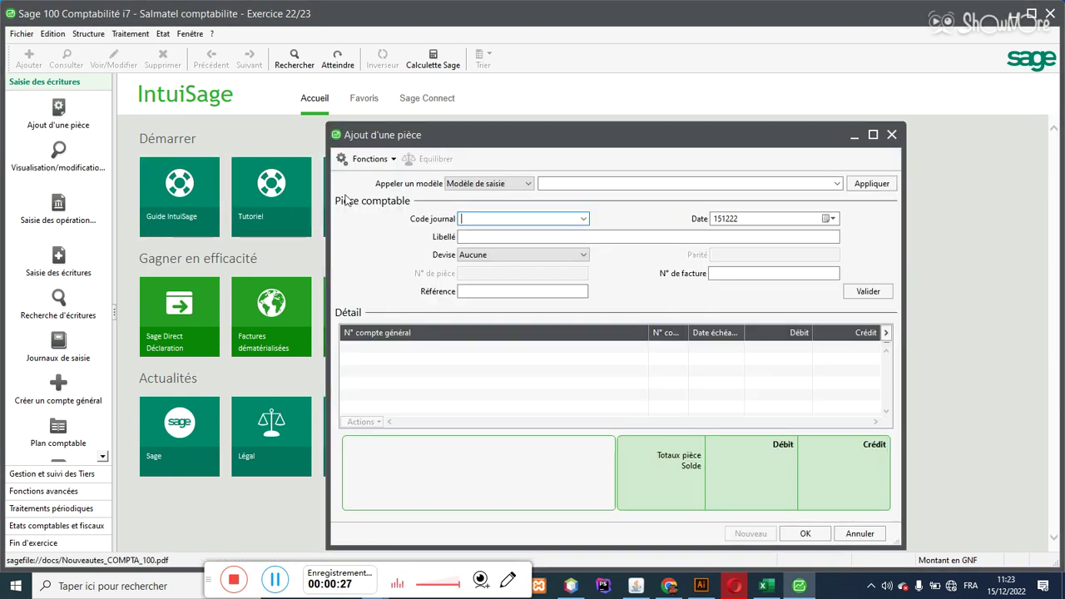
{"action": "left_click_drag", "start_coordinate": [546, 129], "coordinate": [387, 91]}
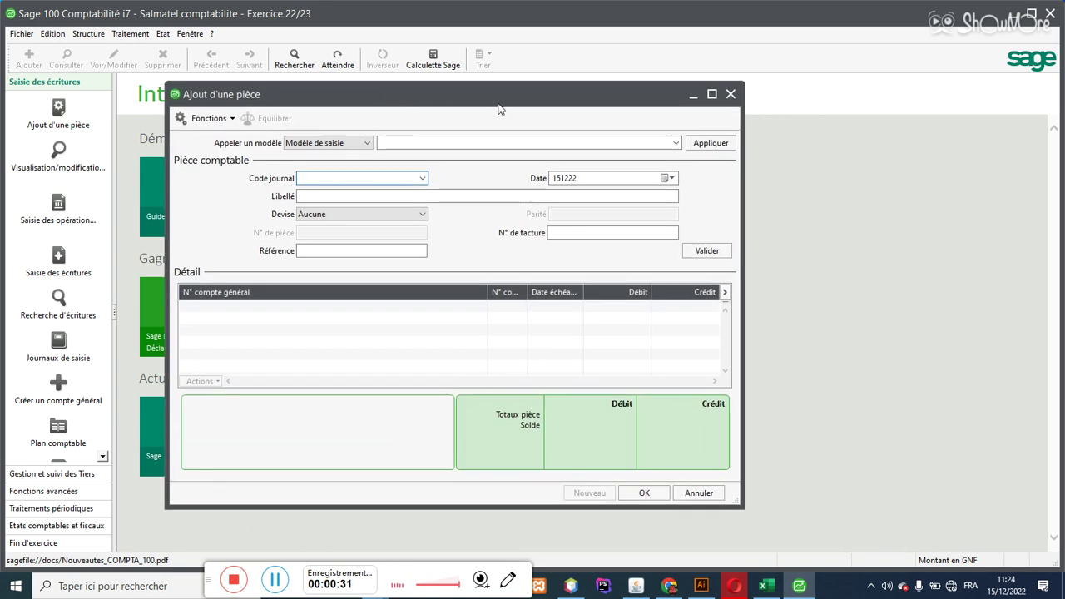
{"action": "left_click", "coordinate": [712, 94]}
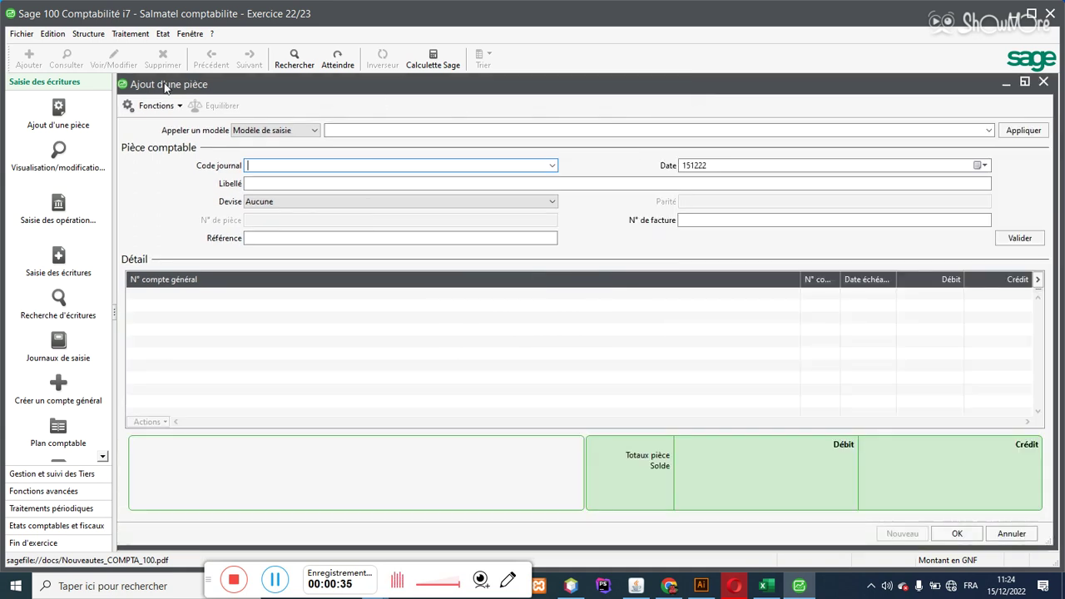
- Fill the entry header with journal code ACH and label "Achat à crdit de marchandise", and validate it
{"action": "left_click", "coordinate": [552, 166]}
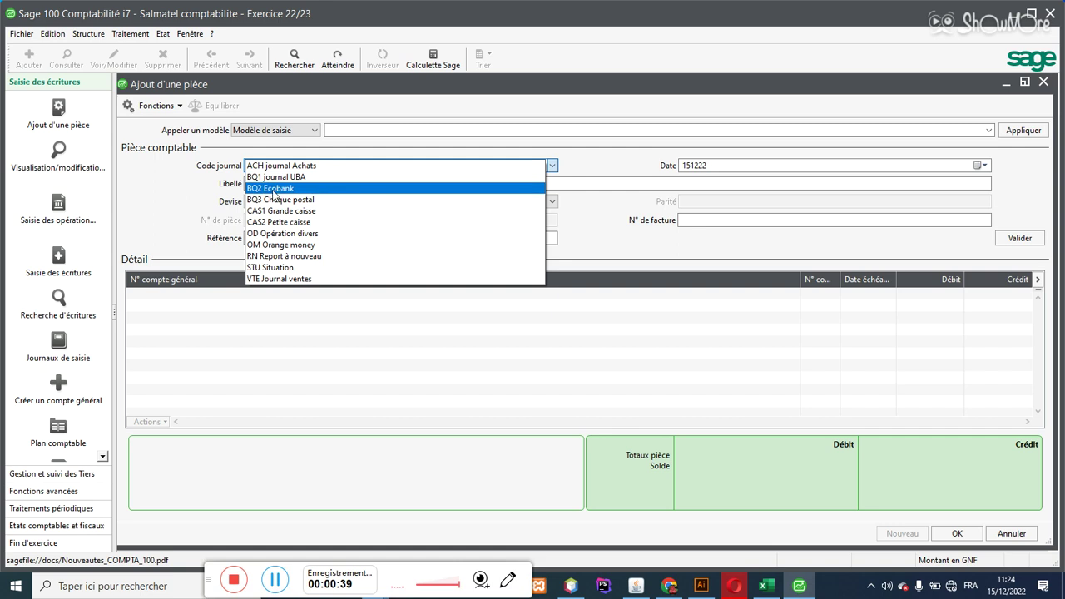
{"action": "left_click", "coordinate": [267, 167]}
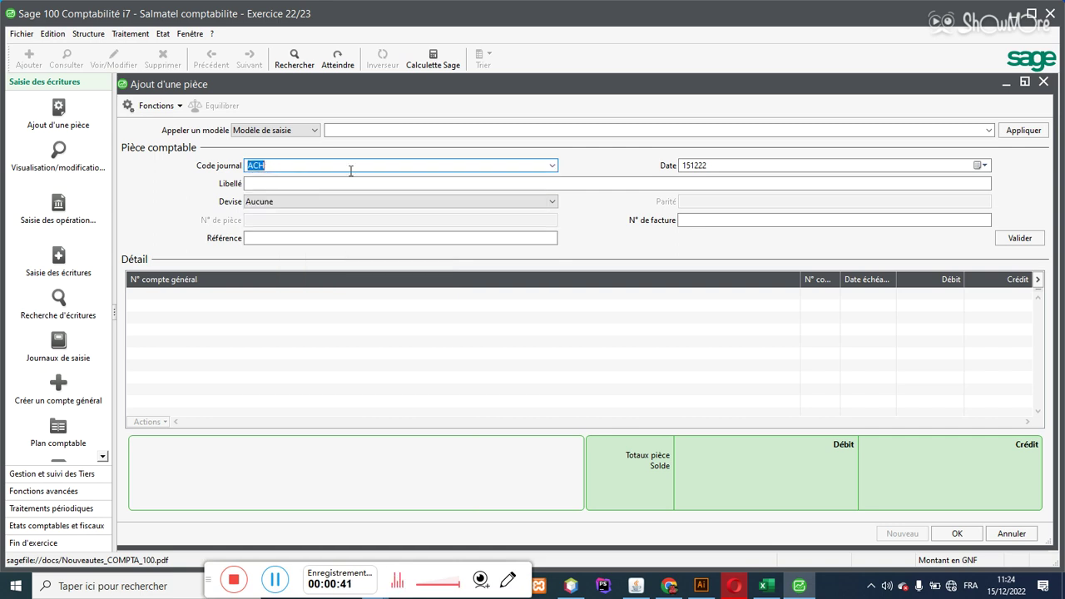
{"action": "left_click_drag", "start_coordinate": [713, 166], "coordinate": [674, 162]}
{"action": "left_click", "coordinate": [387, 183]}
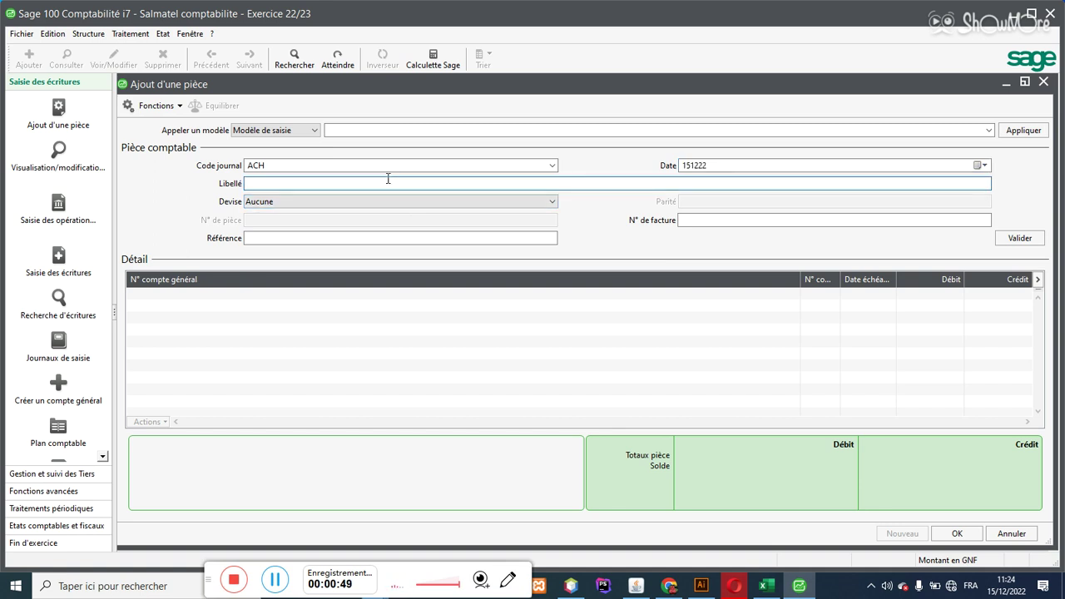
{"action": "type", "text": "Achat à crdit de marchandise"}
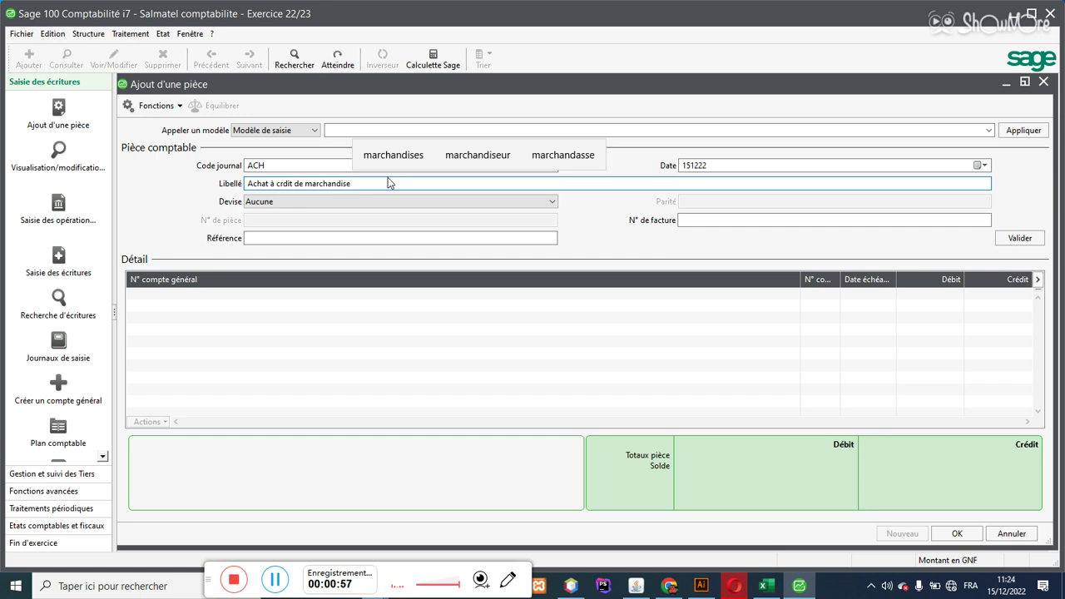
{"action": "left_click", "coordinate": [693, 221]}
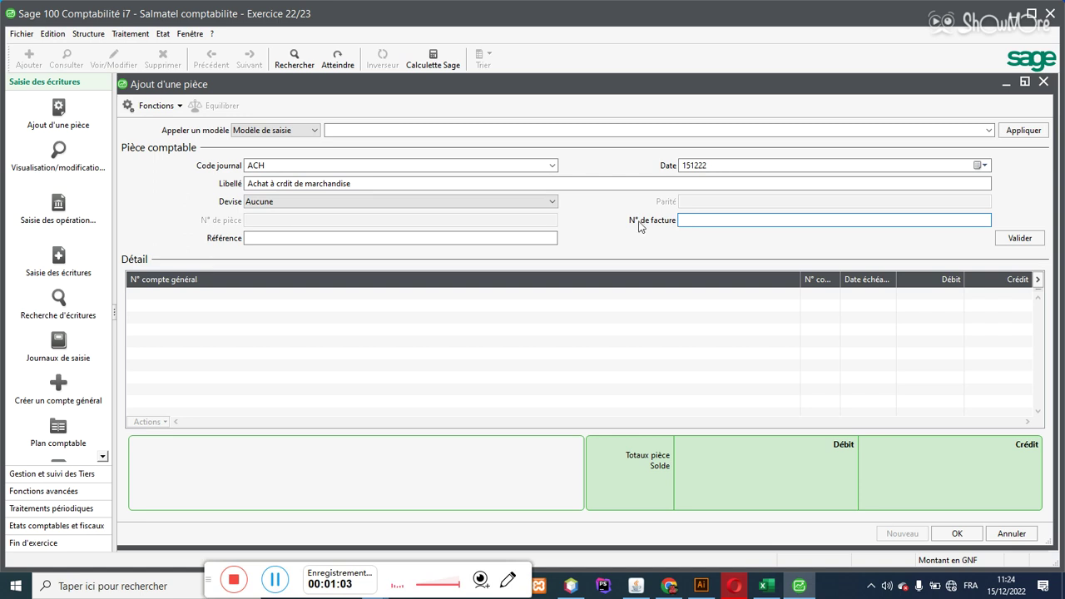
{"action": "left_click", "coordinate": [320, 237]}
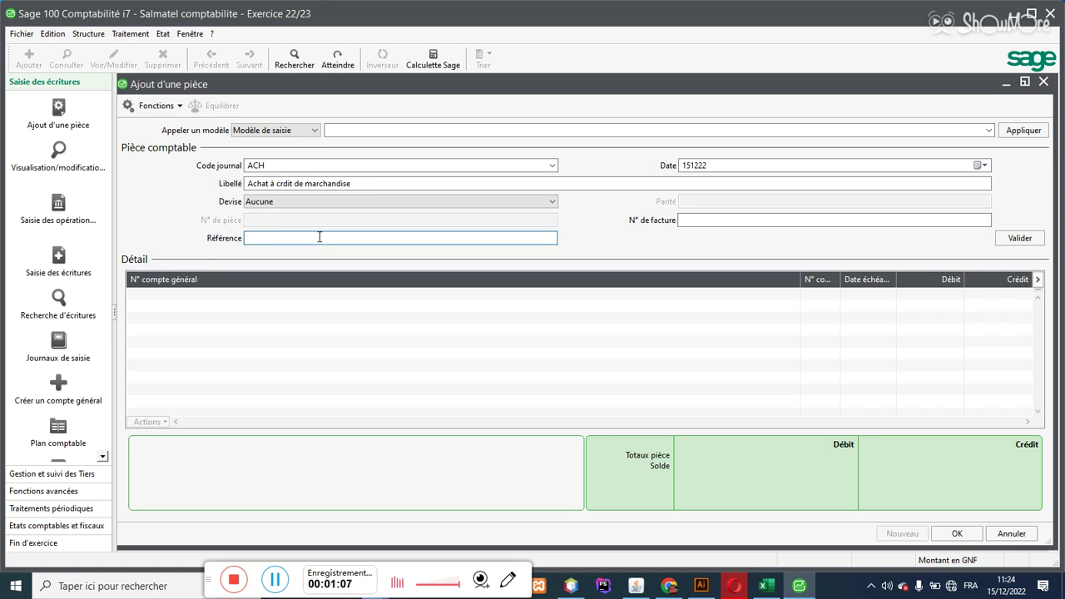
{"action": "key", "text": "Return"}
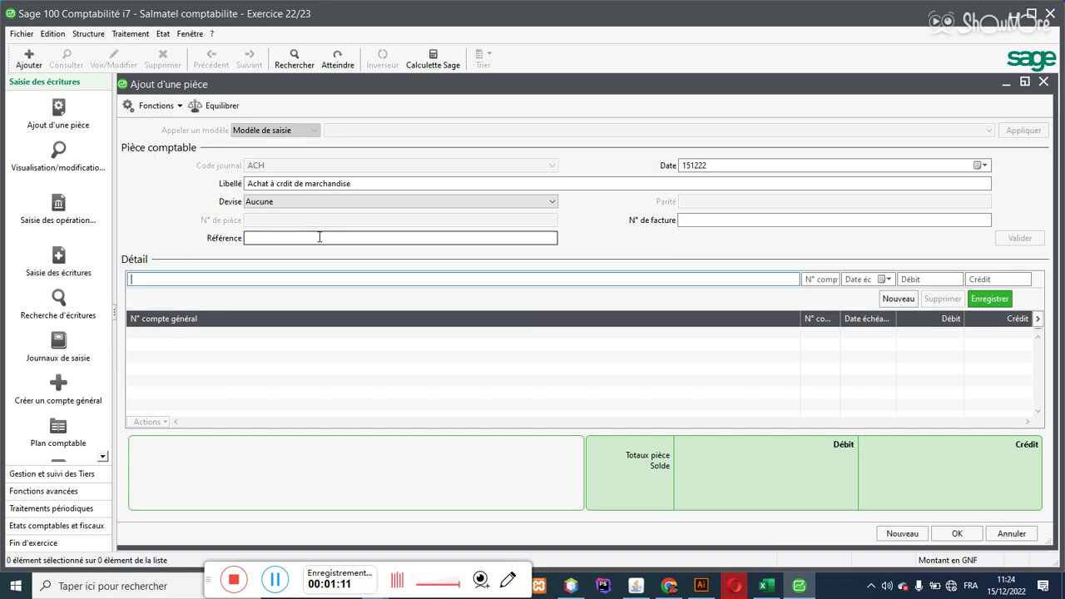
- Record a detail line debiting the merchandise purchases account 601000 with 600000
{"action": "type", "text": "601"}
{"action": "key", "text": "Tab"}
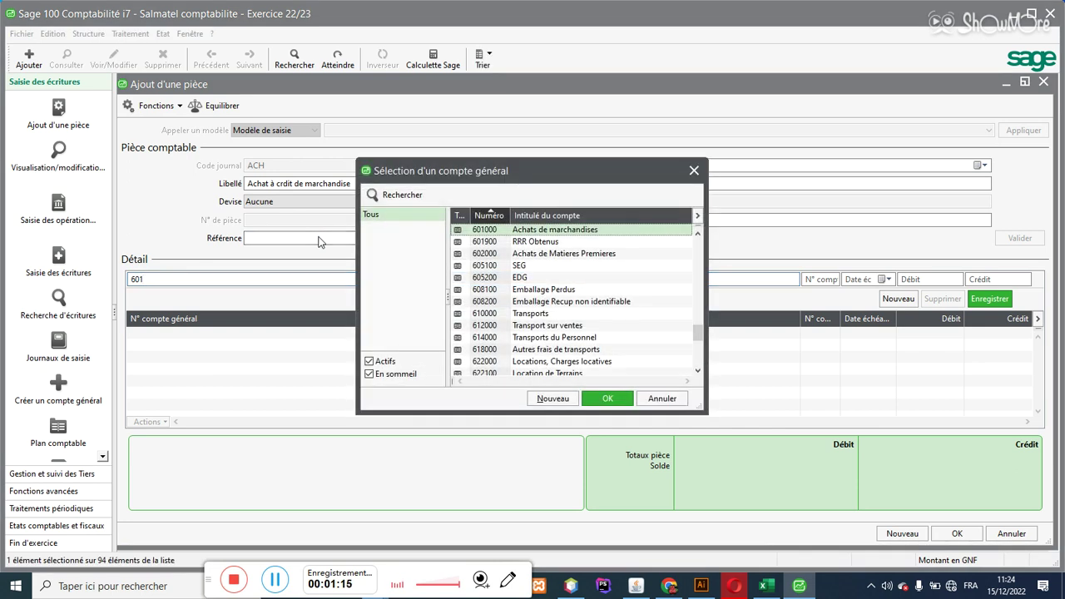
{"action": "double_click", "coordinate": [518, 231]}
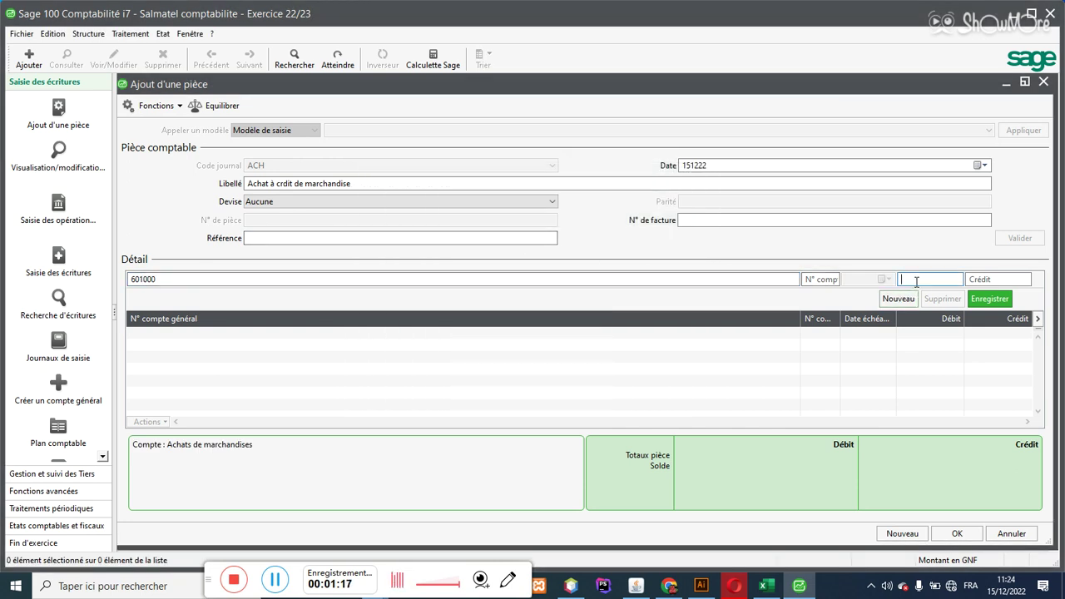
{"action": "type", "text": "600000"}
{"action": "key", "text": "Return"}
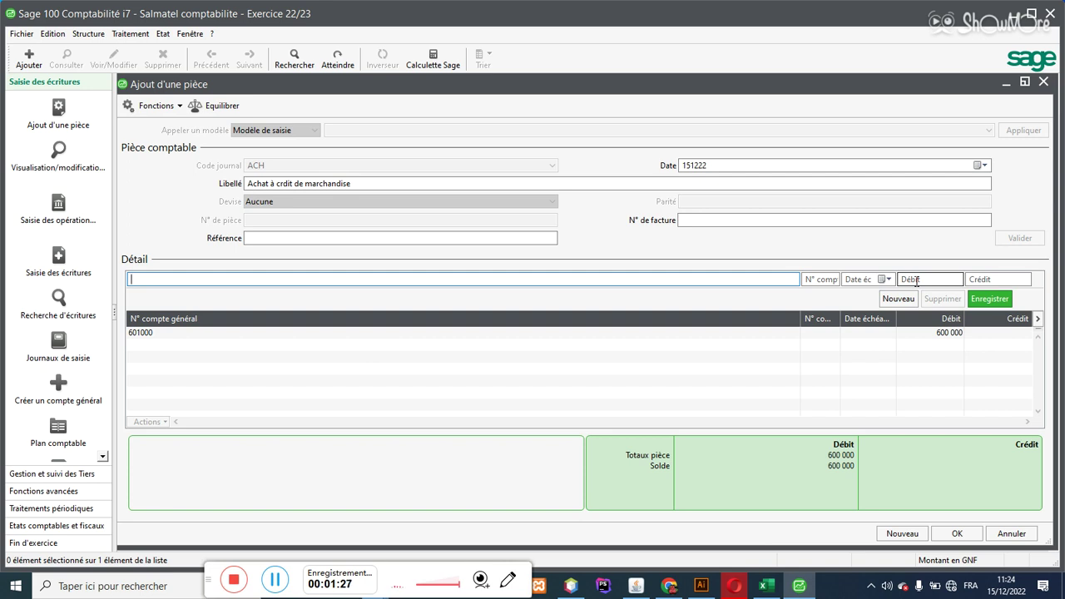
- Record the balancing detail line for supplier F003 on account 401000 with a credit of 600000
{"action": "type", "text": "401"}
{"action": "key", "text": "BackSpace"}
{"action": "key", "text": "BackSpace"}
{"action": "key", "text": "Tab"}
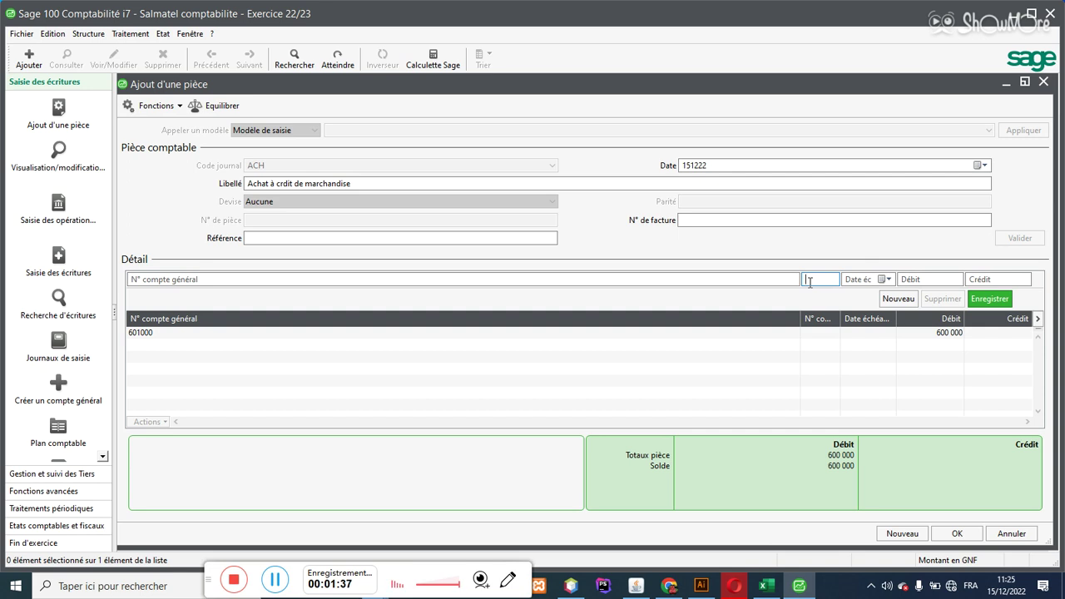
{"action": "type", "text": "F"}
{"action": "key", "text": "Tab"}
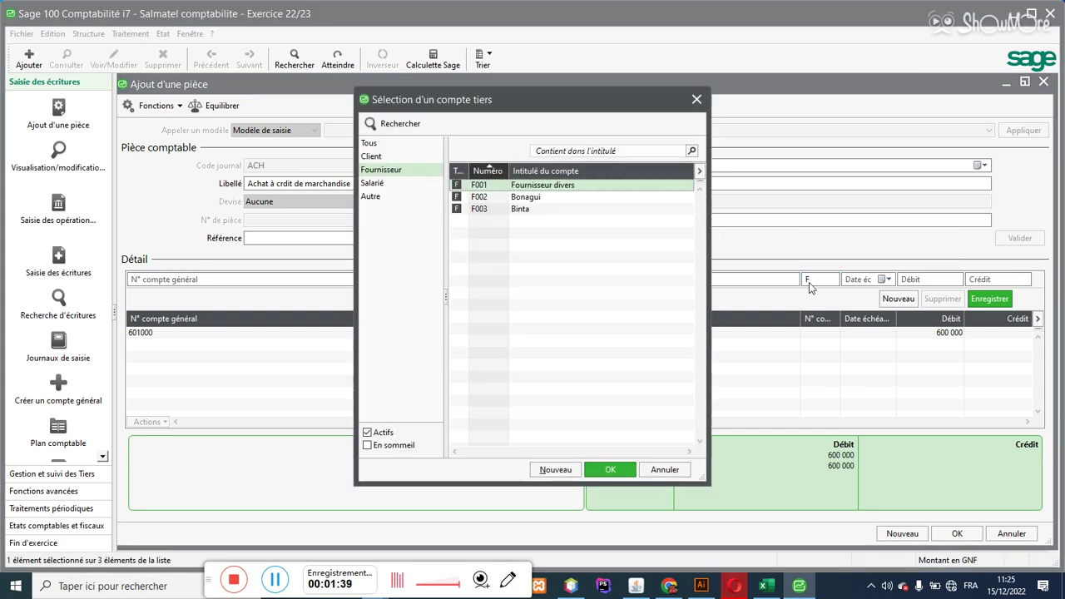
{"action": "double_click", "coordinate": [523, 210]}
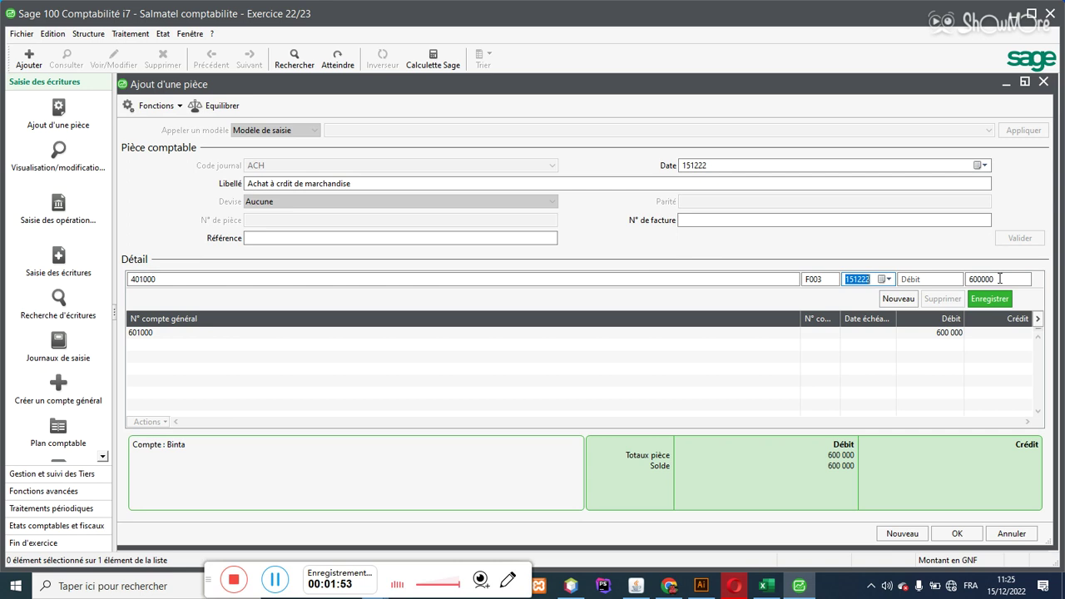
{"action": "key", "text": "Return"}
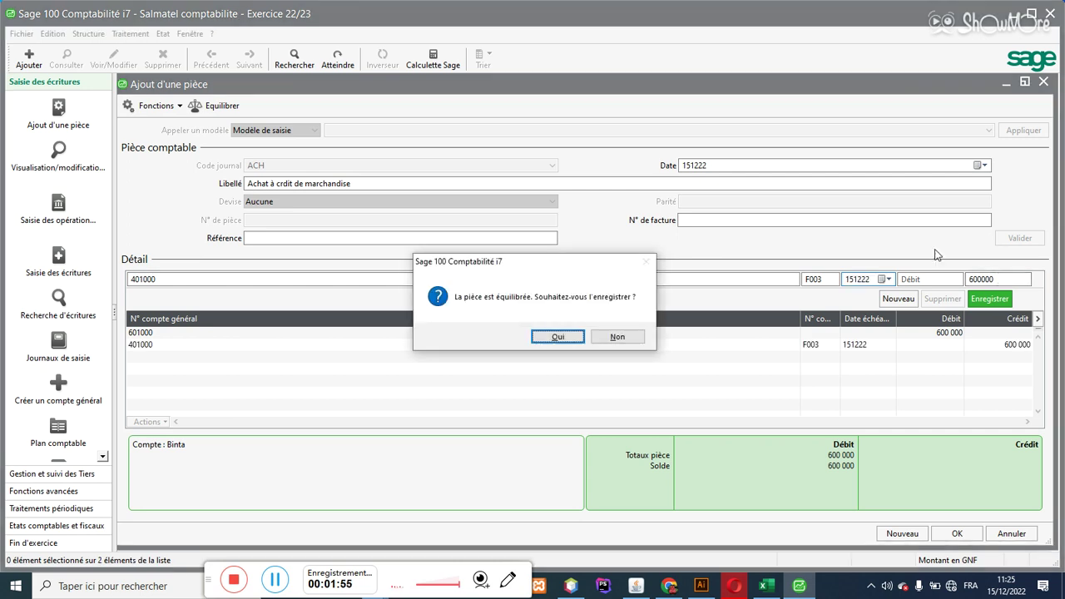
- Save the balanced purchase entry and close the entry form
{"action": "left_click", "coordinate": [558, 338]}
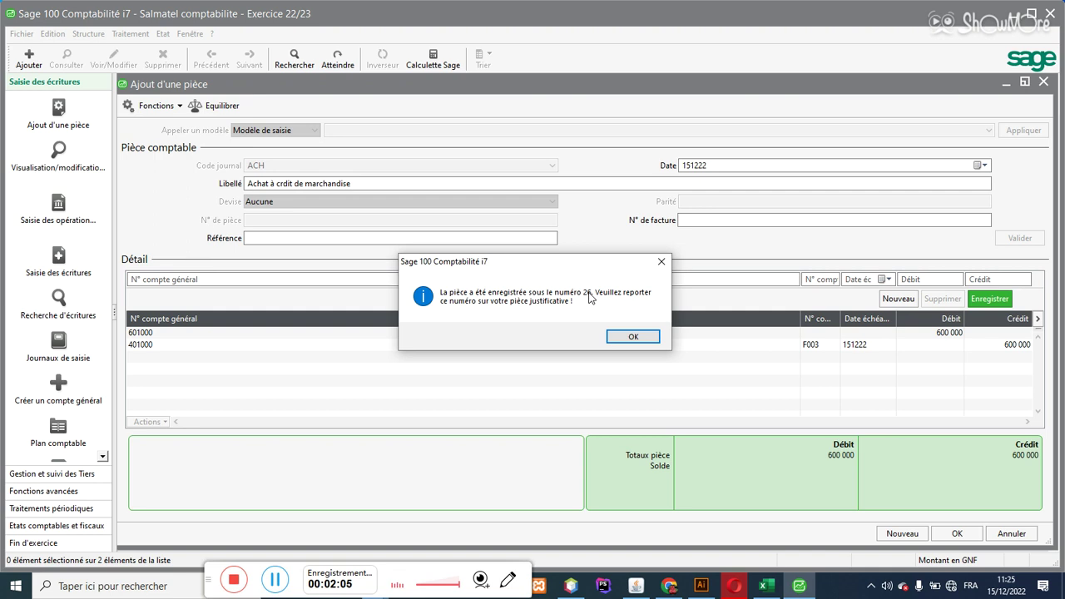
{"action": "left_click", "coordinate": [633, 336]}
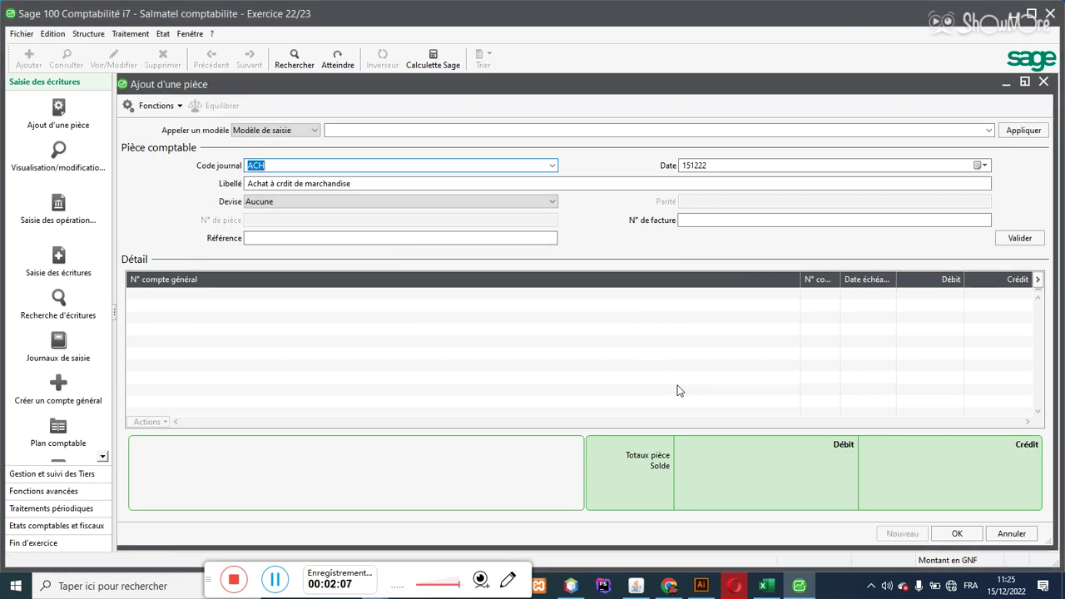
{"action": "left_click", "coordinate": [1011, 534]}
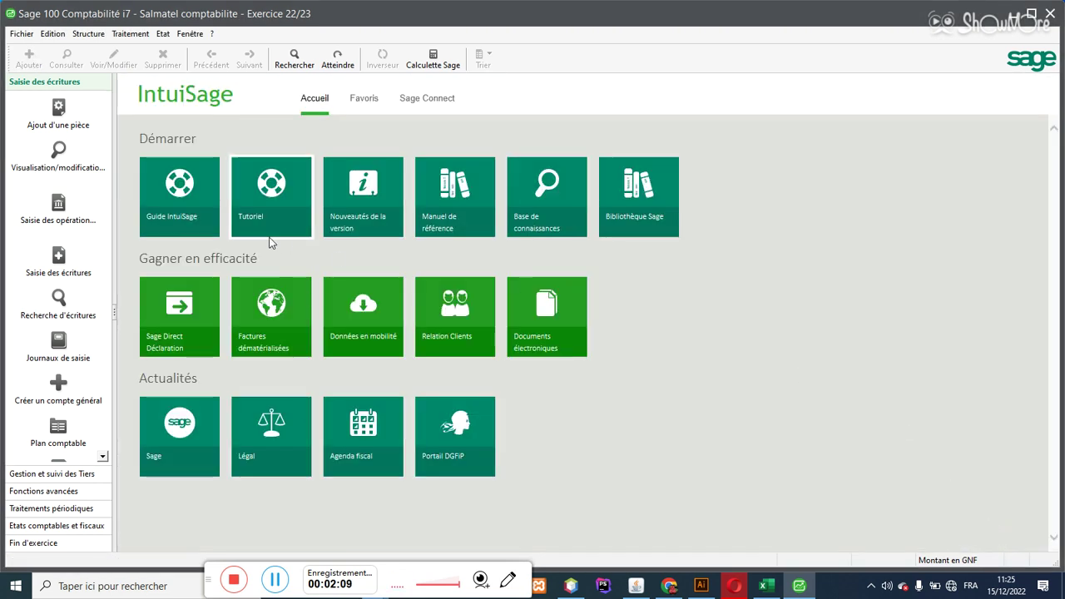
- Open the sales journal VTE for period déc.22 for journal entry and maximize its window
{"action": "left_click", "coordinate": [128, 34]}
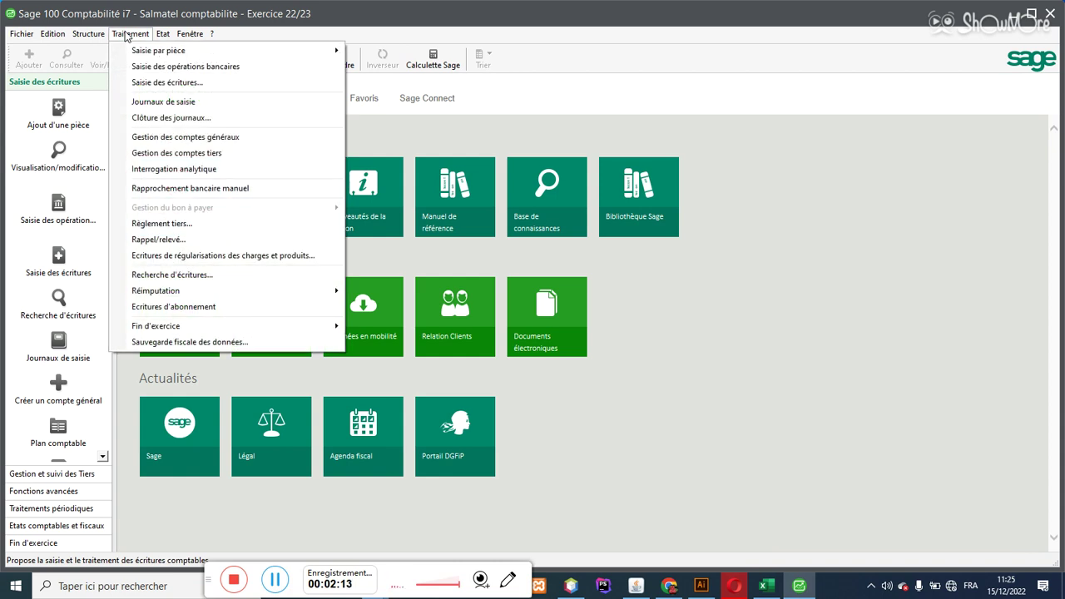
{"action": "left_click", "coordinate": [138, 84]}
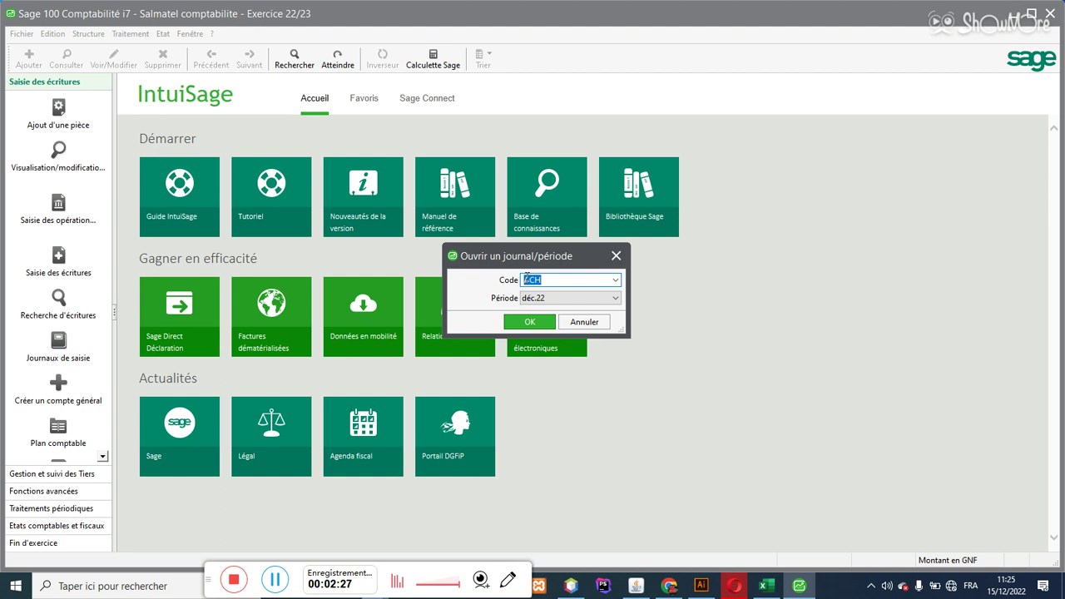
{"action": "left_click", "coordinate": [615, 281]}
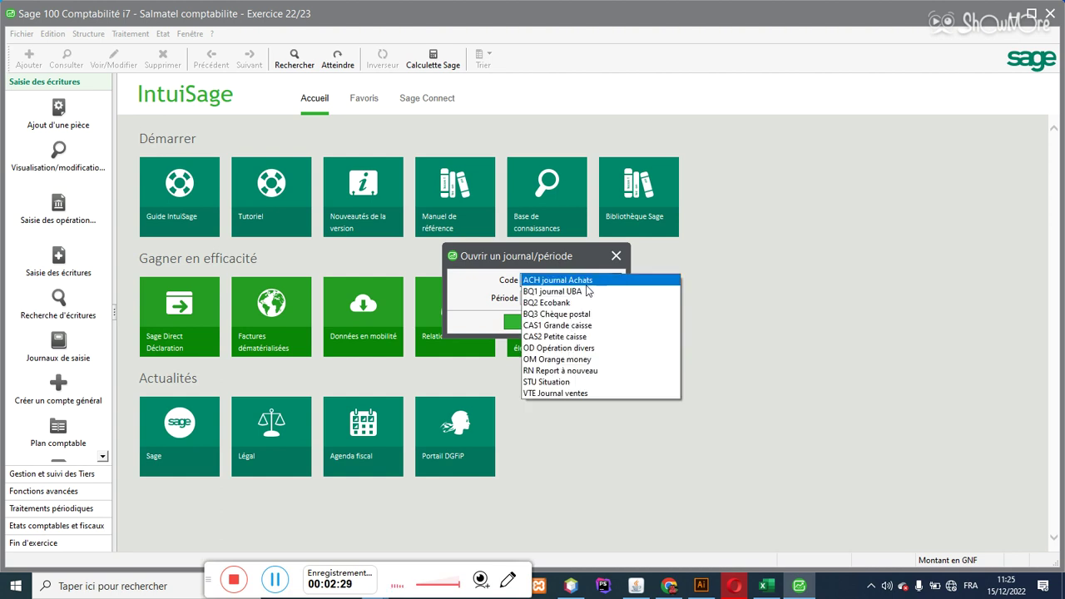
{"action": "left_click", "coordinate": [553, 394]}
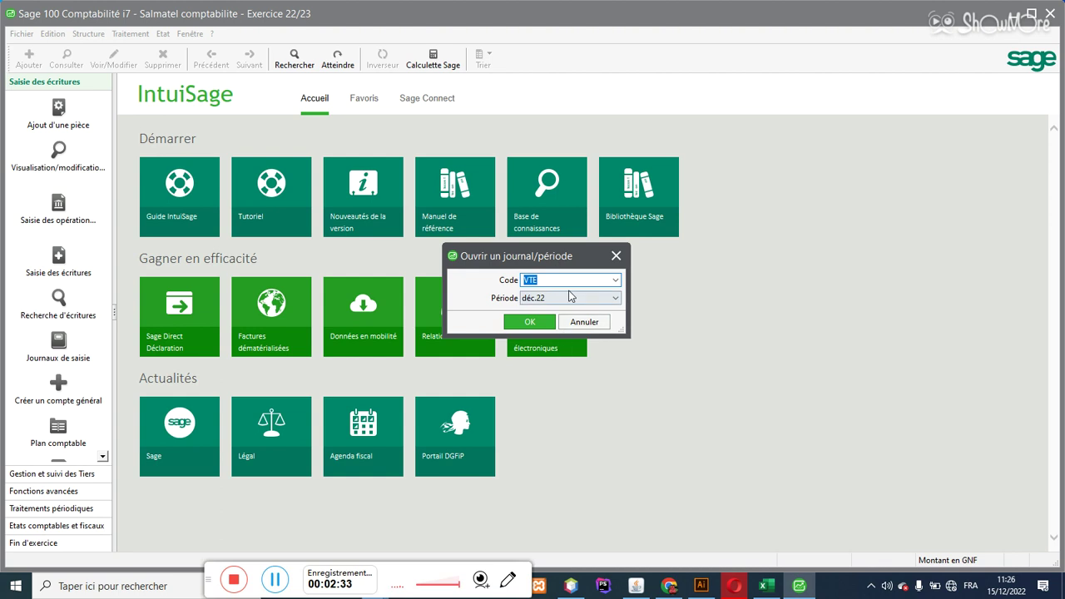
{"action": "left_click", "coordinate": [568, 299]}
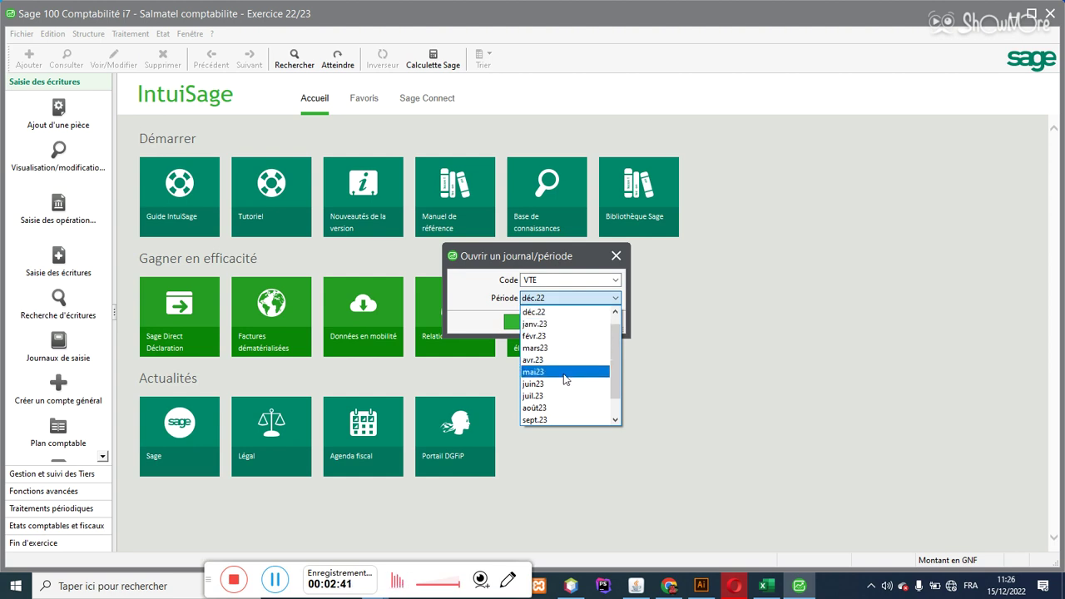
{"action": "left_click", "coordinate": [546, 305]}
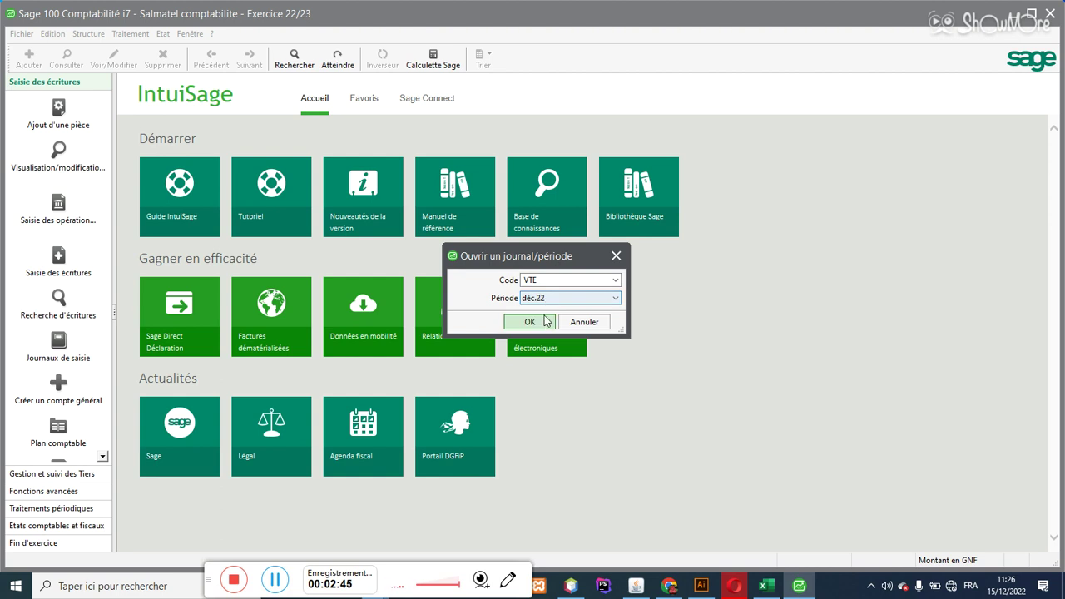
{"action": "left_click", "coordinate": [545, 323]}
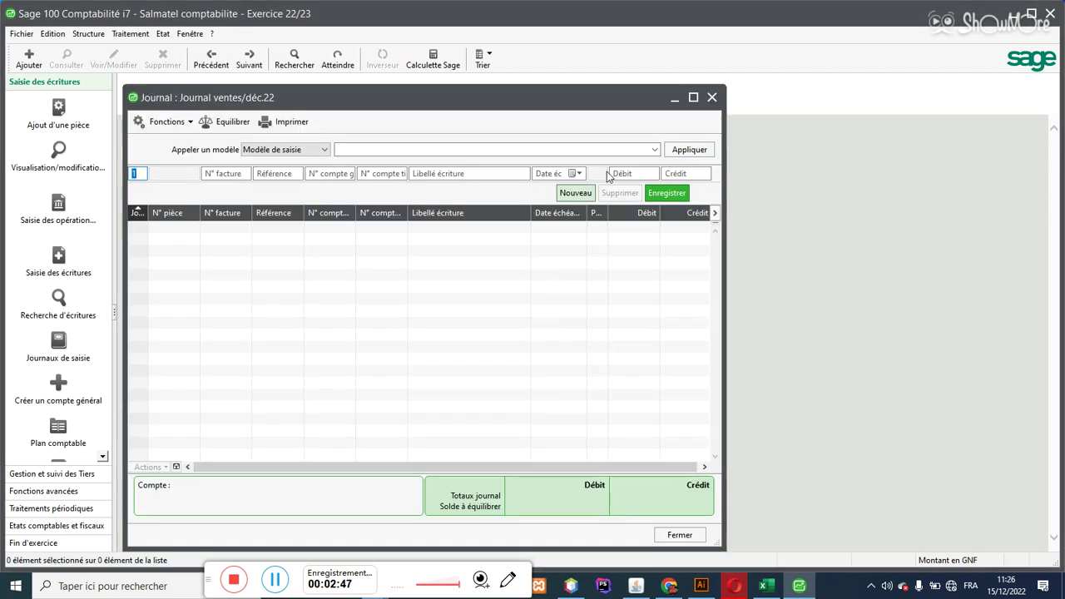
{"action": "left_click", "coordinate": [693, 97]}
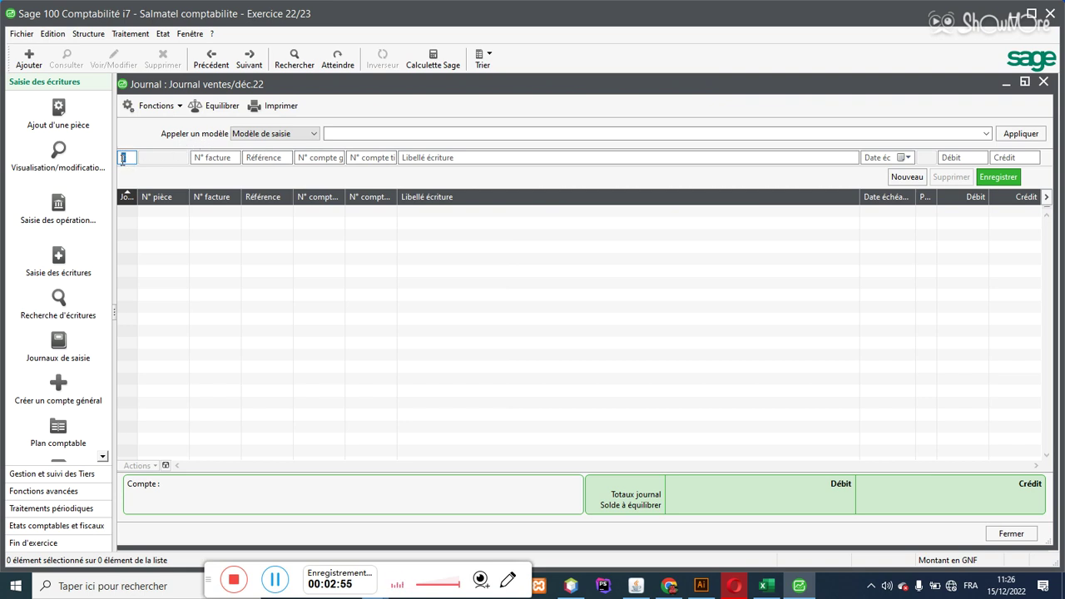
- Record a day 15 line on merchandise sales account 701000, labelled "Vente à credit", with a credit of 700000
{"action": "type", "text": "5"}
{"action": "key", "text": "Tab"}
{"action": "key", "text": "Tab"}
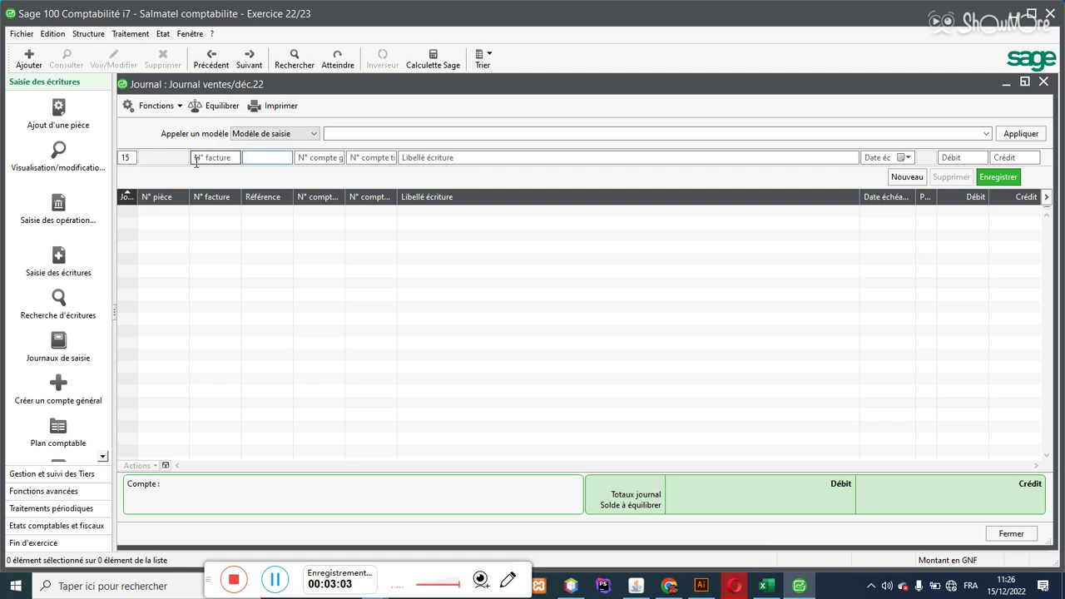
{"action": "key", "text": "Tab"}
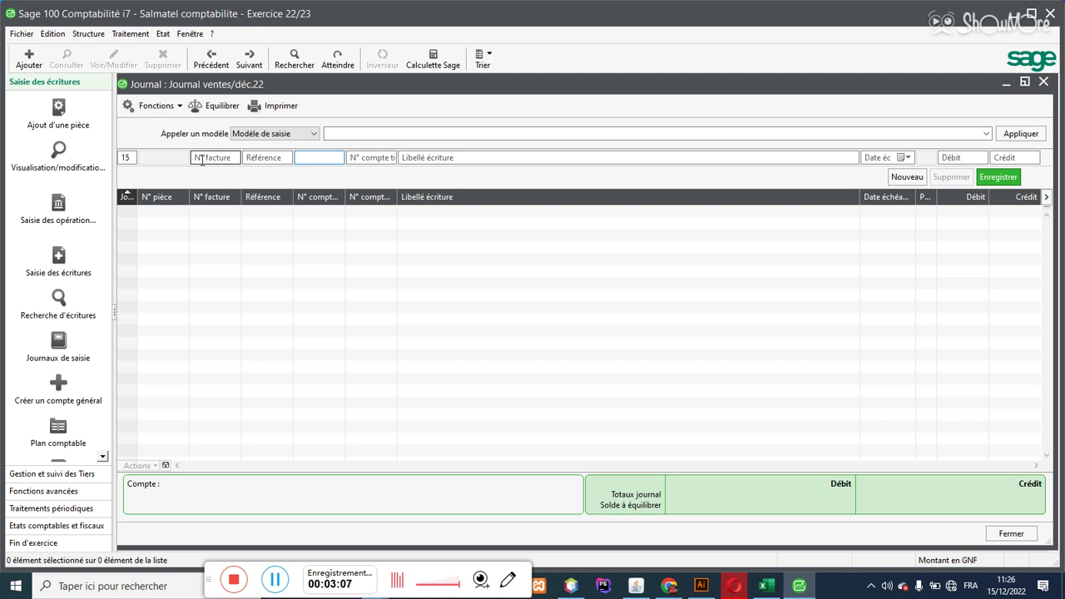
{"action": "type", "text": "701"}
{"action": "key", "text": "Tab"}
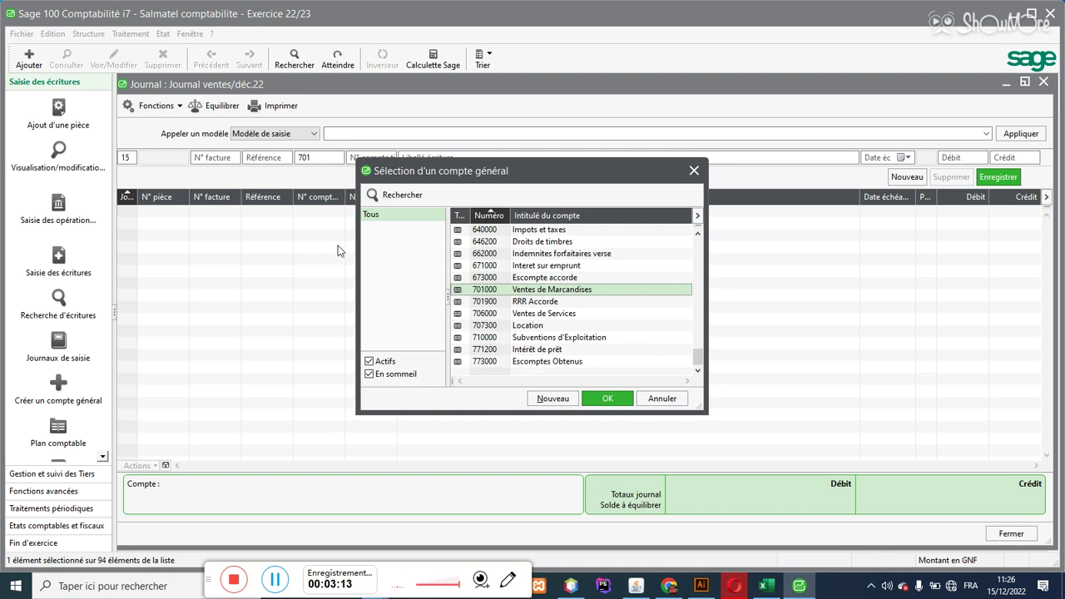
{"action": "double_click", "coordinate": [489, 291]}
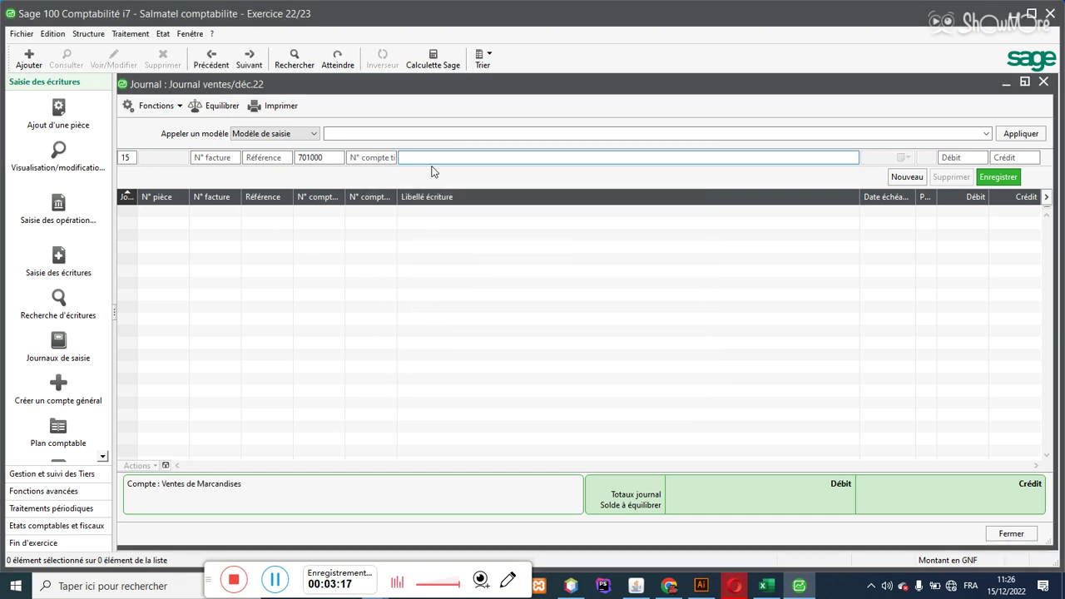
{"action": "type", "text": "Vente à credit"}
{"action": "key", "text": "Tab"}
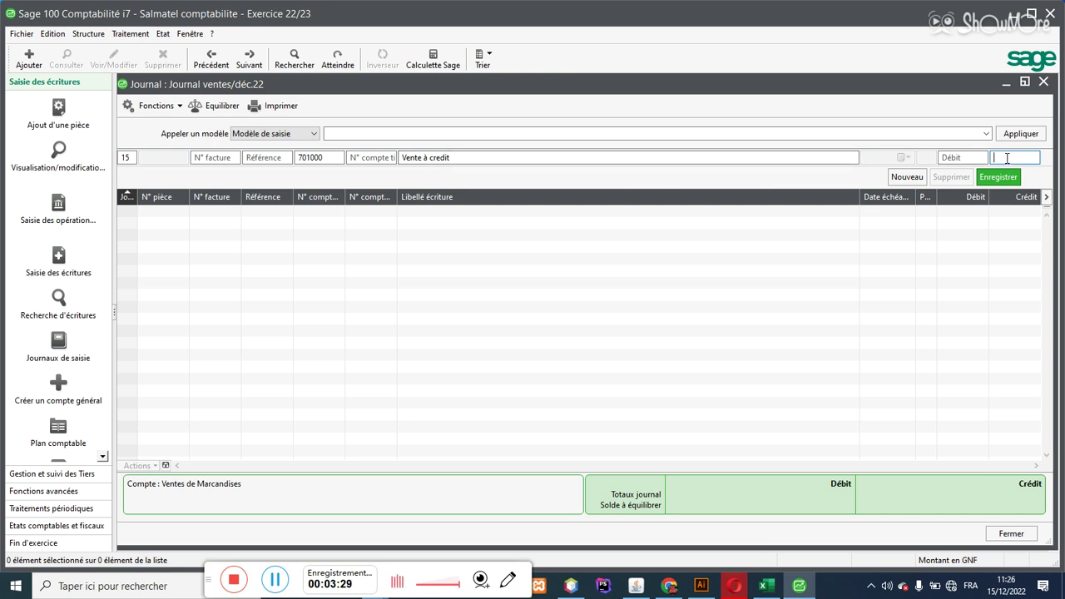
{"action": "type", "text": "700000"}
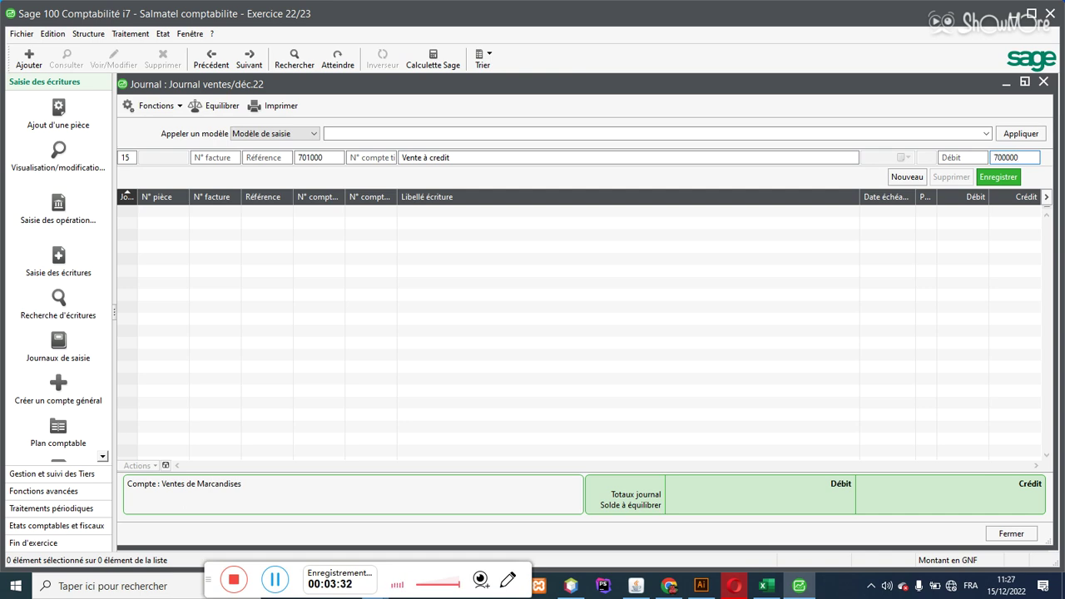
{"action": "key", "text": "Return"}
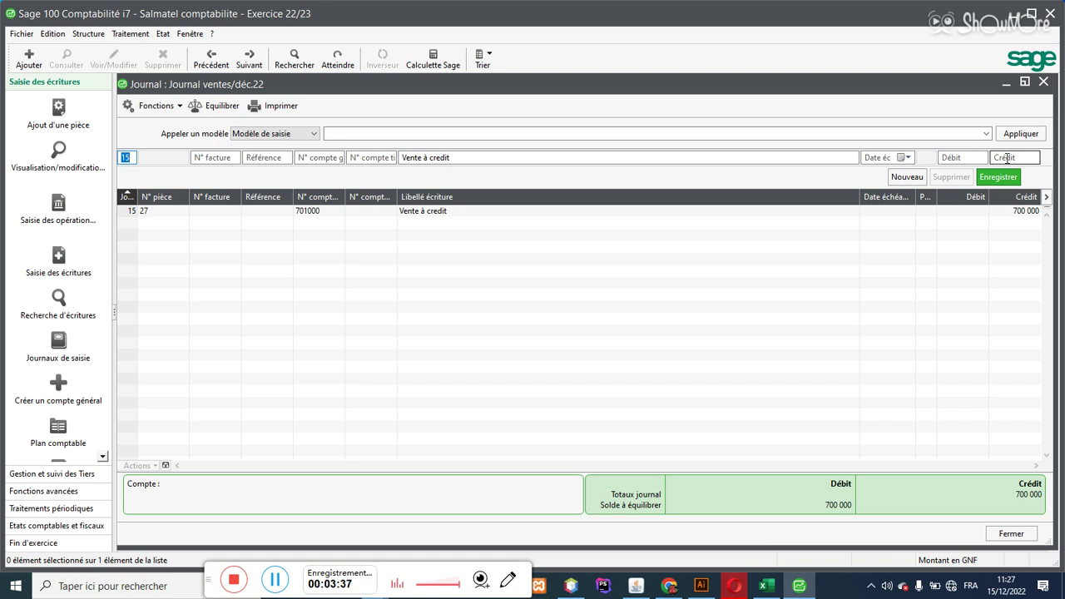
- Record the balancing "Vente à credit" line for the last listed customer on account 411000, due 151222, debit 700000, and close the sales journal
{"action": "key", "text": "Tab"}
{"action": "key", "text": "Tab"}
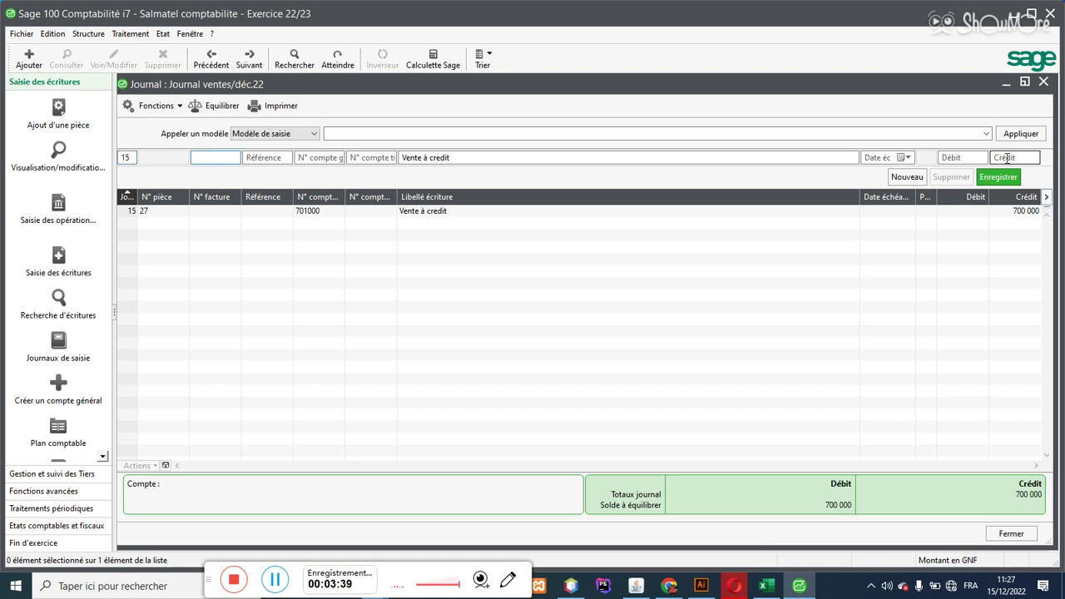
{"action": "key", "text": "Tab"}
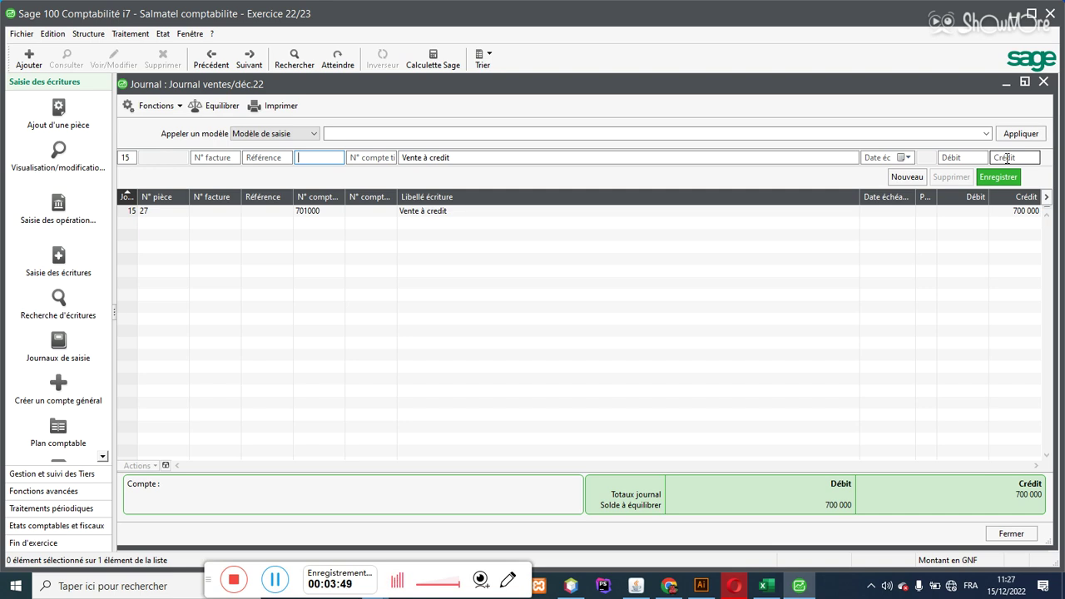
{"action": "key", "text": "Tab"}
{"action": "type", "text": "CL"}
{"action": "key", "text": "Tab"}
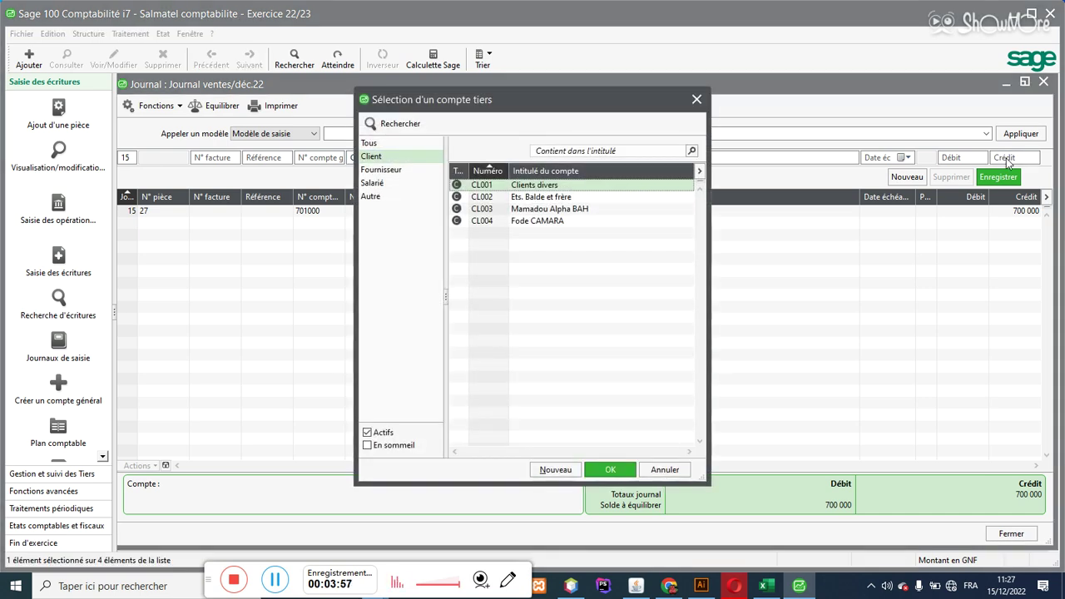
{"action": "double_click", "coordinate": [562, 221]}
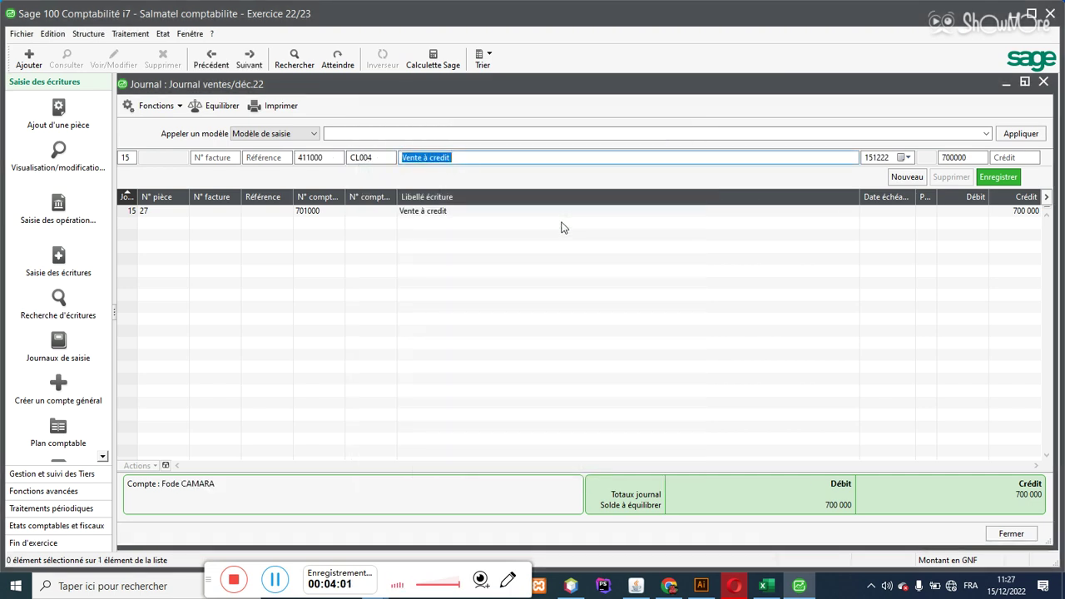
{"action": "key", "text": "Tab"}
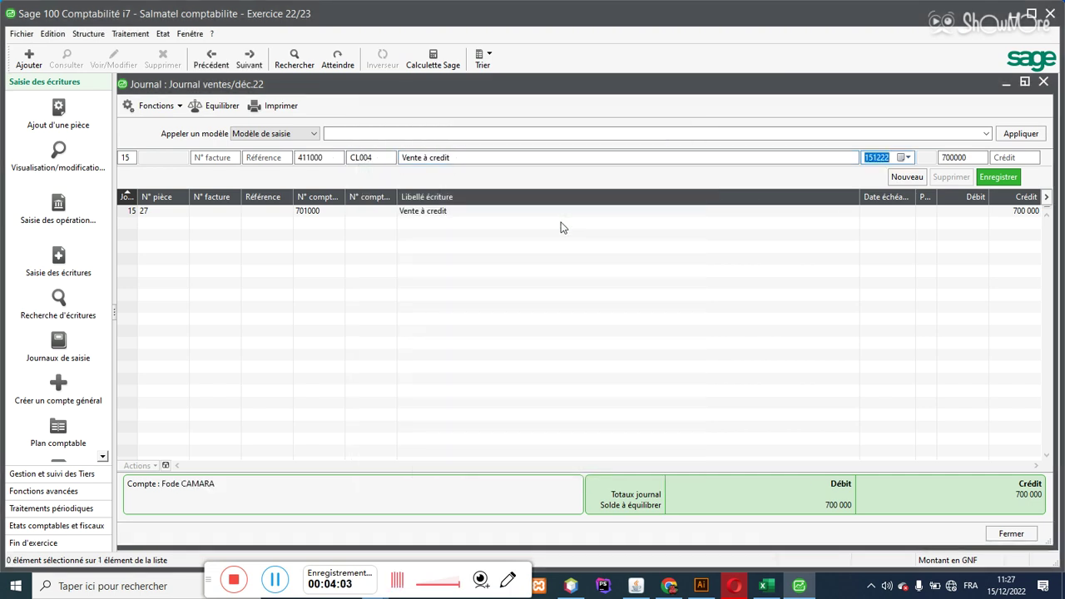
{"action": "key", "text": "Return"}
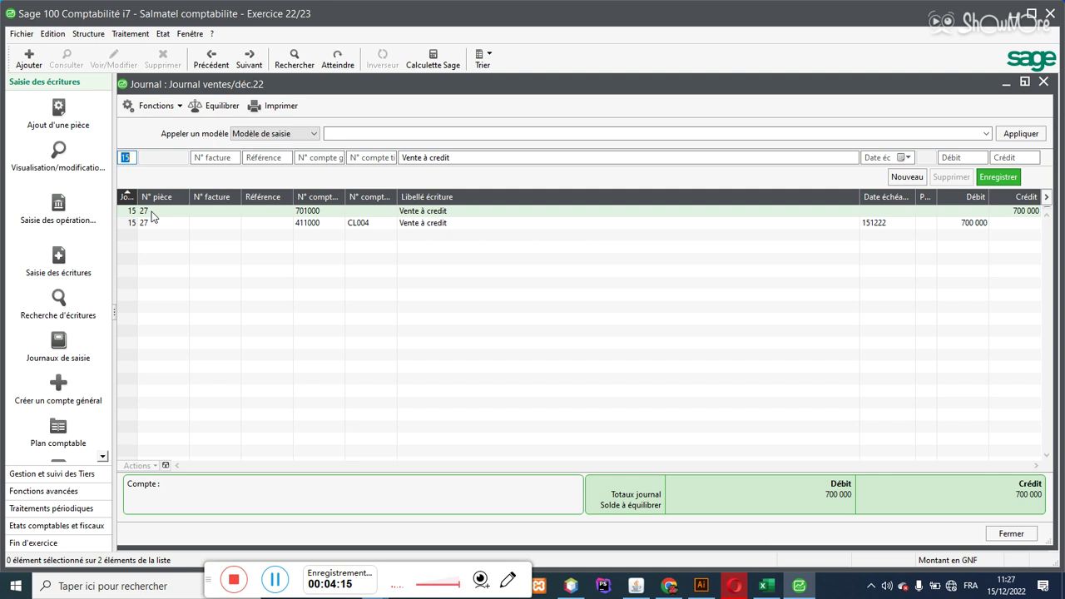
{"action": "left_click", "coordinate": [989, 538]}
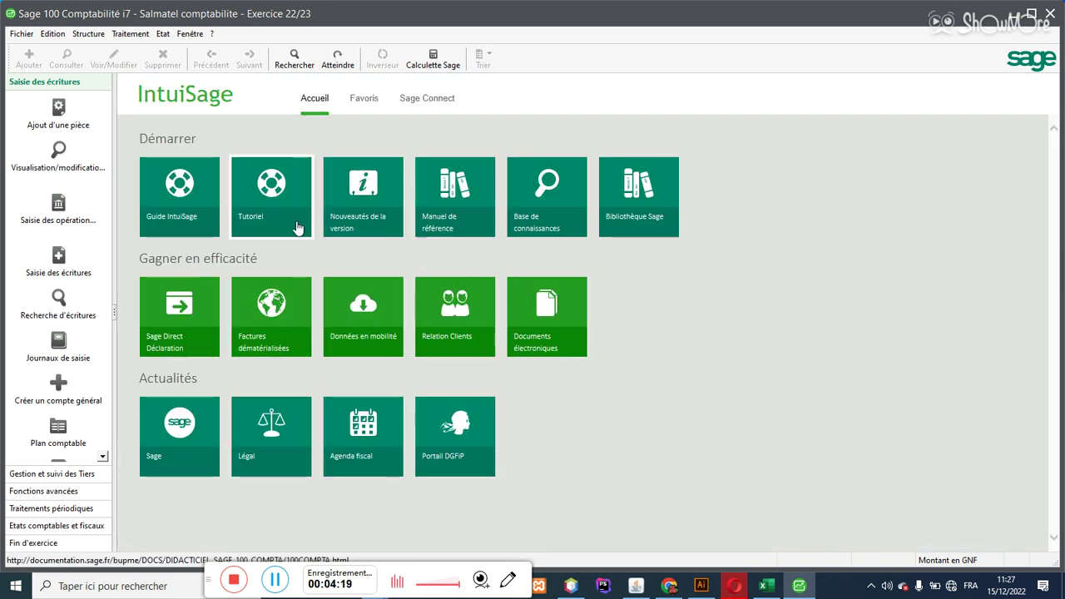
- Open the cash journal CAS1 (Grande caisse) for period déc.22 for journal entry and maximize its window
{"action": "left_click", "coordinate": [133, 35]}
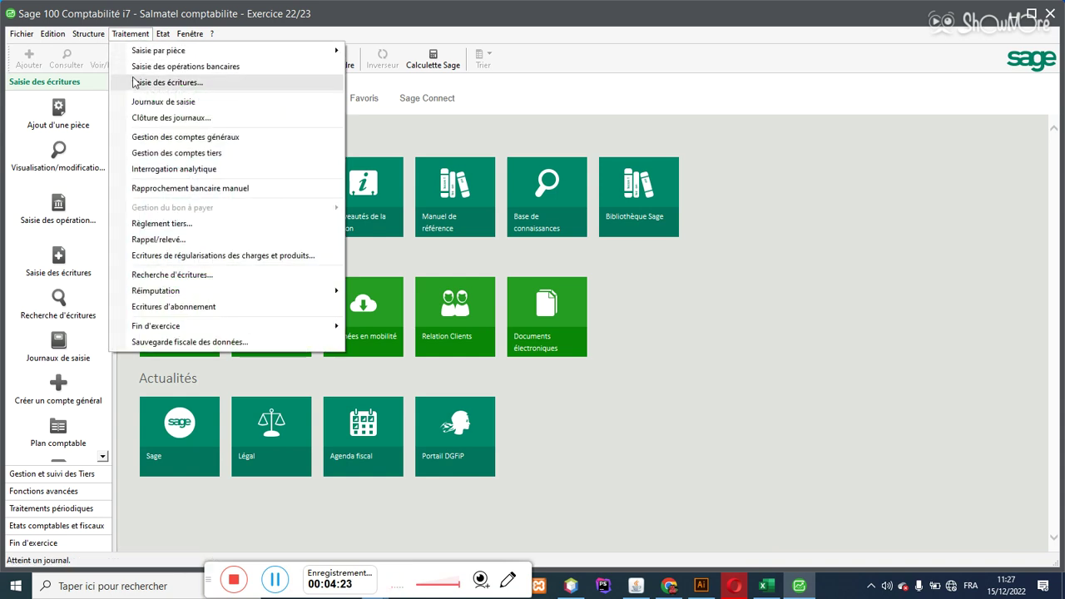
{"action": "left_click", "coordinate": [138, 108]}
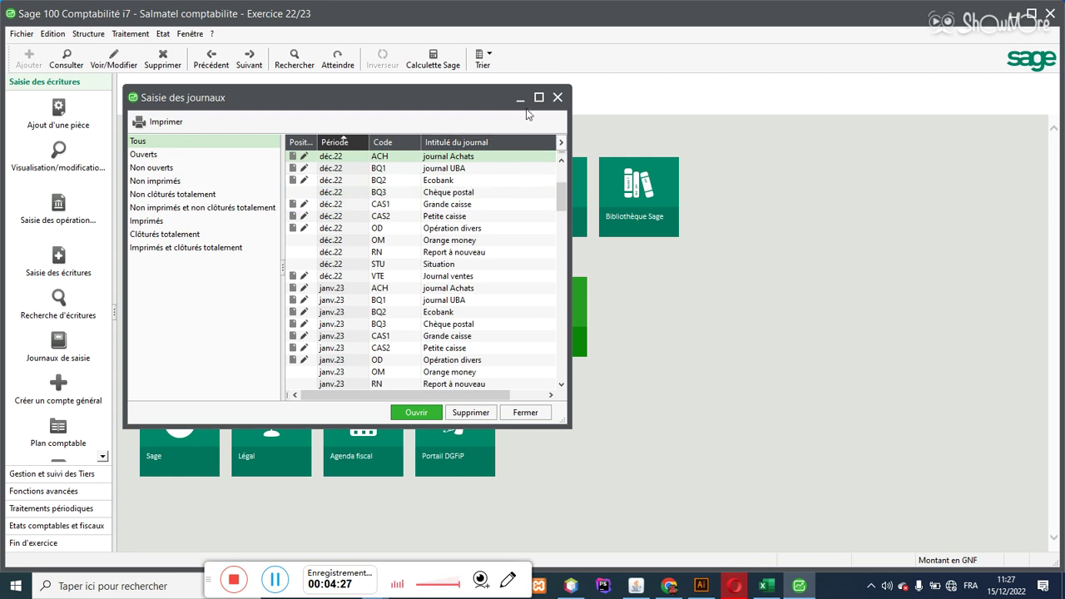
{"action": "left_click", "coordinate": [540, 98]}
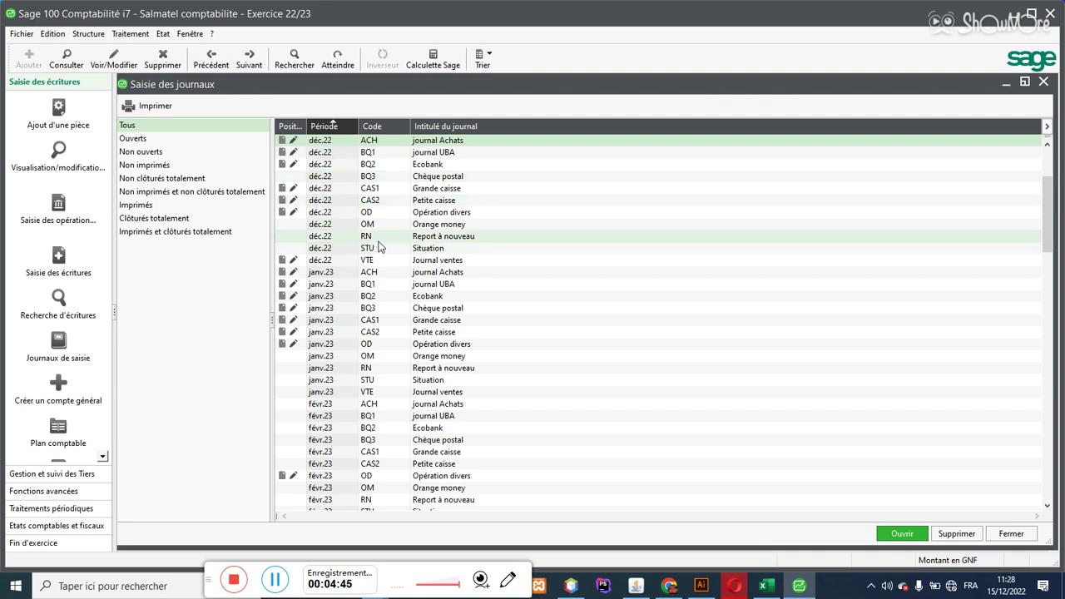
{"action": "double_click", "coordinate": [384, 193]}
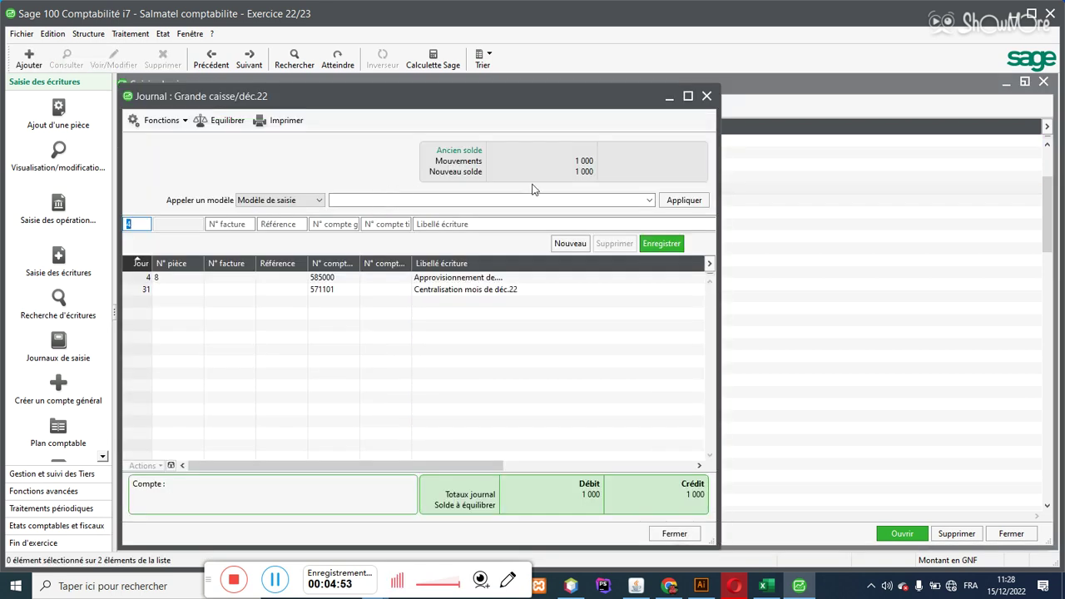
{"action": "left_click", "coordinate": [688, 97]}
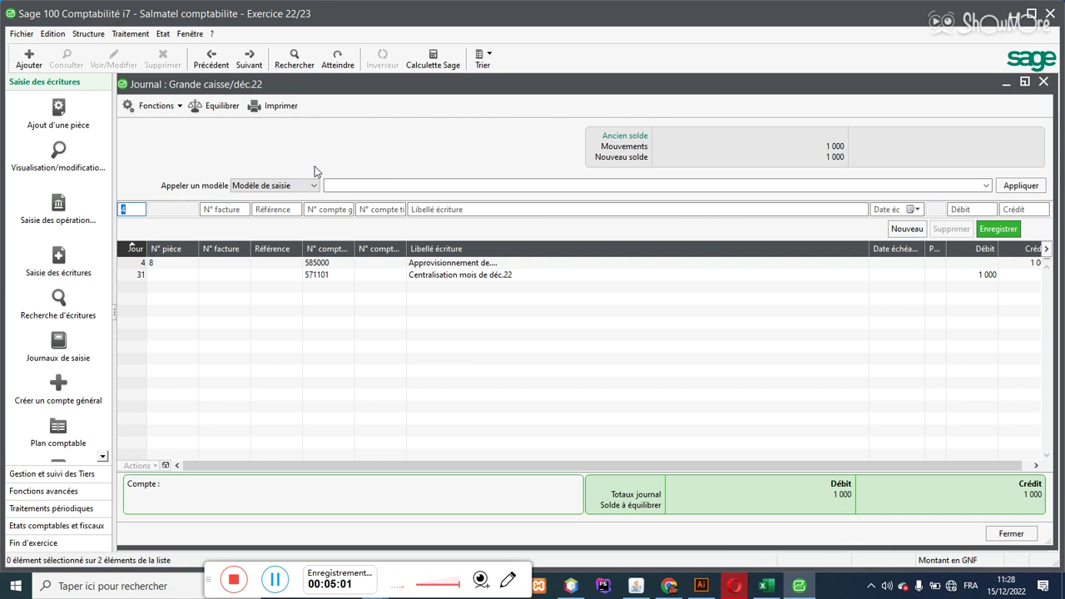
- Start a day 15 line in the cash journal for the credit sale's customer on account 411000
{"action": "type", "text": "15"}
{"action": "key", "text": "Tab"}
{"action": "key", "text": "Tab"}
{"action": "key", "text": "Tab"}
{"action": "key", "text": "Tab"}
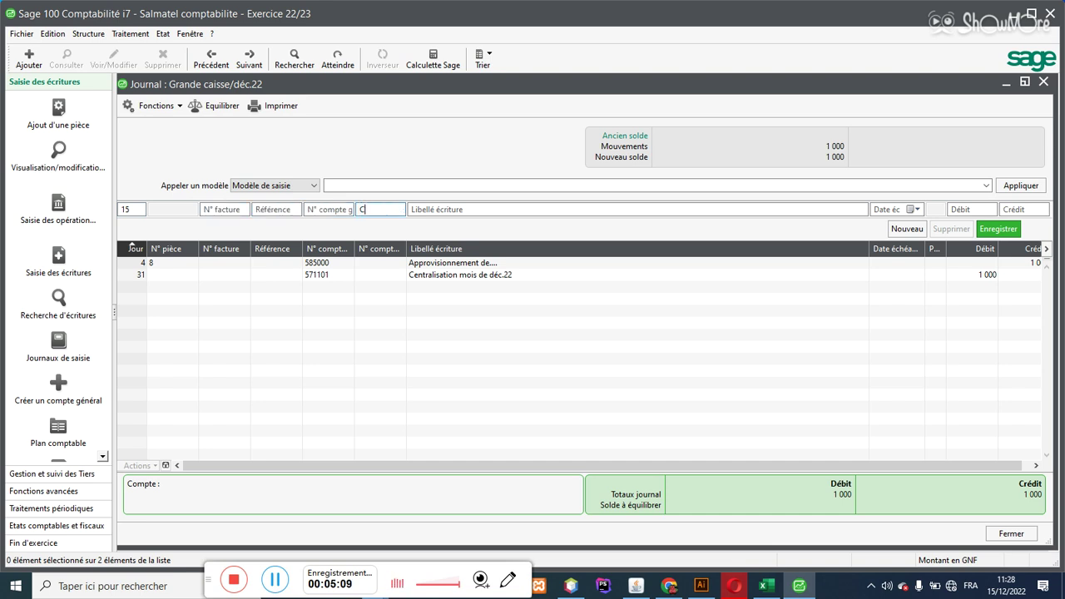
{"action": "key", "text": "F4"}
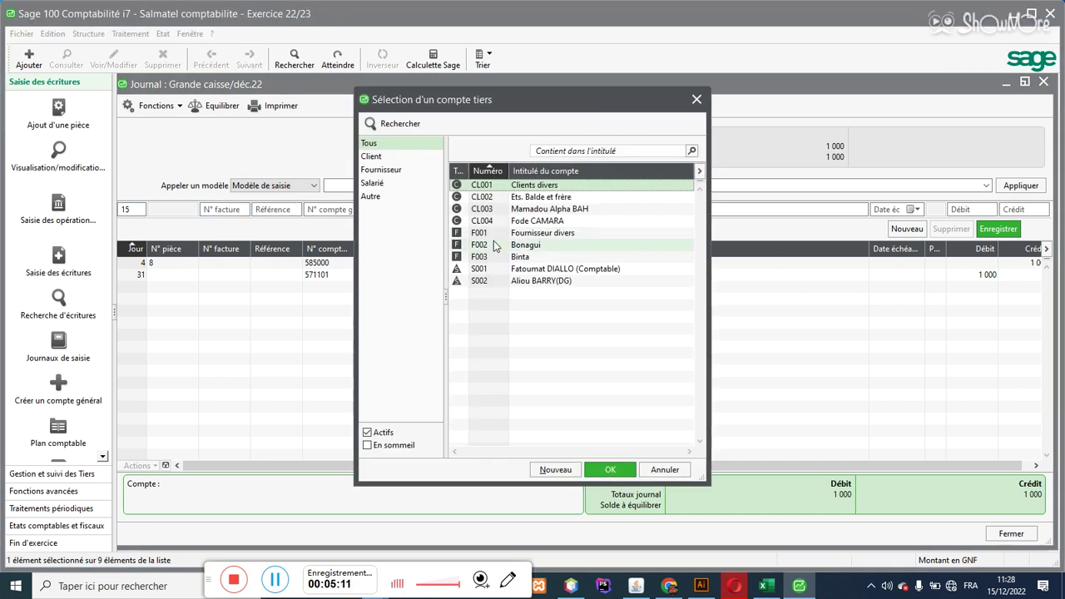
{"action": "double_click", "coordinate": [538, 222]}
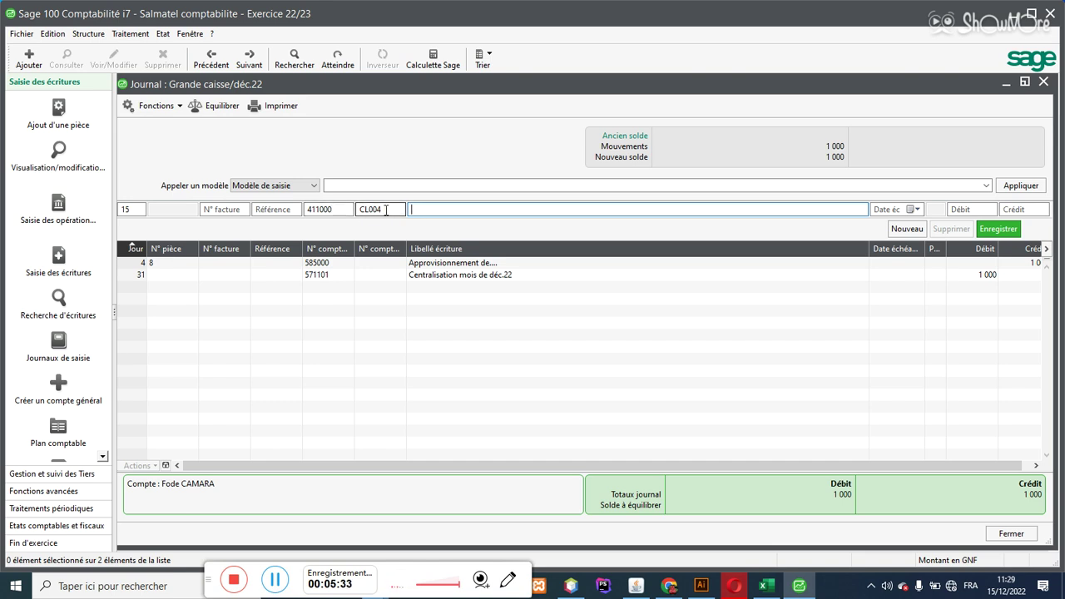
{"action": "double_click", "coordinate": [385, 211]}
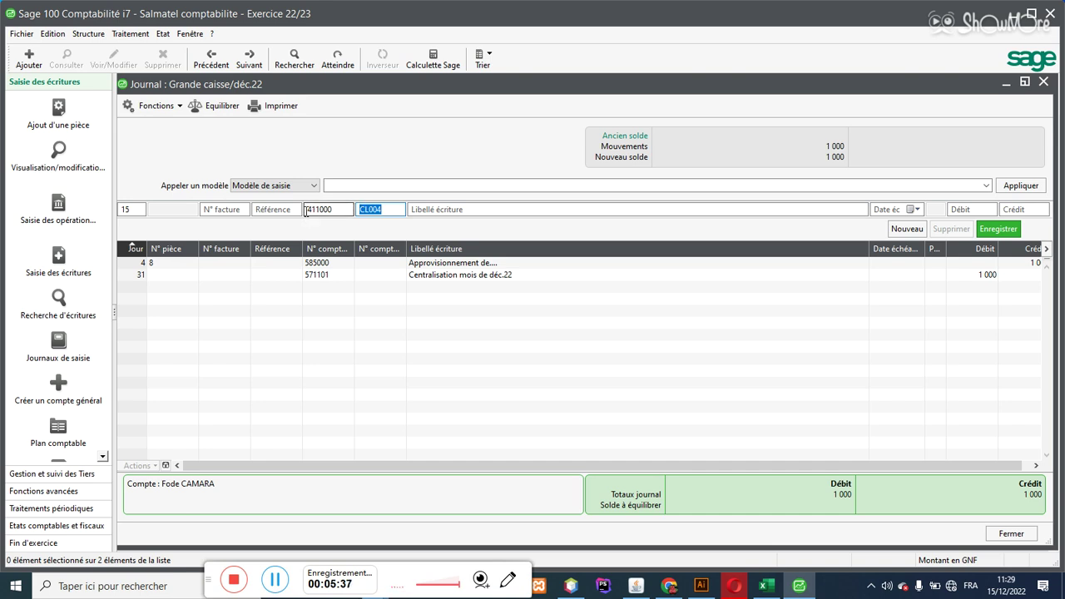
{"action": "key", "text": "Tab"}
- Label the cash line "Reglement sur vent", record it with a credit of 700000, and close the cash journal
{"action": "type", "text": "Re"}
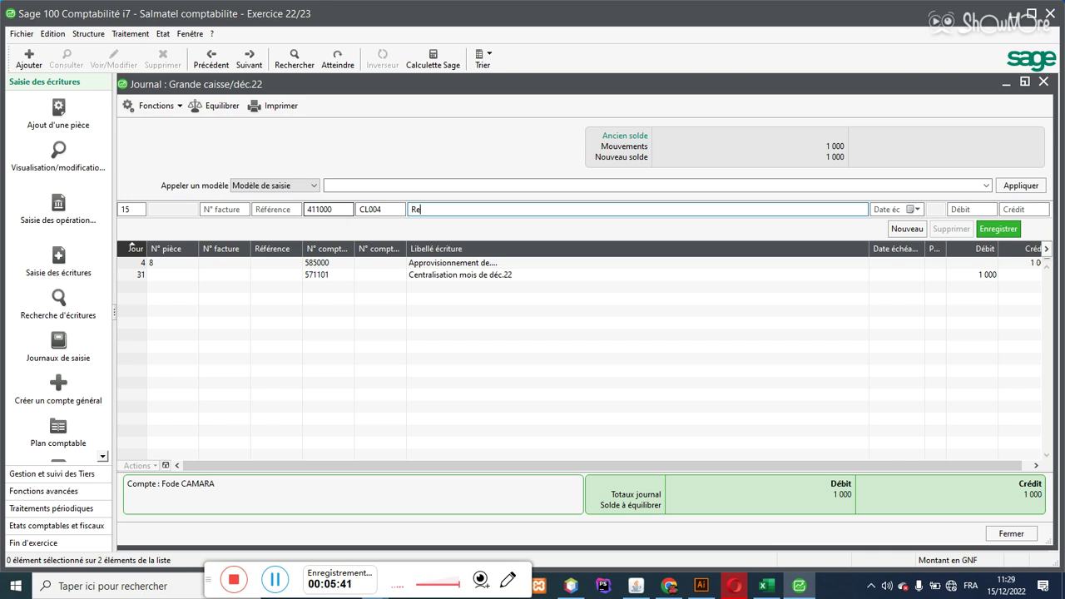
{"action": "type", "text": "gle"}
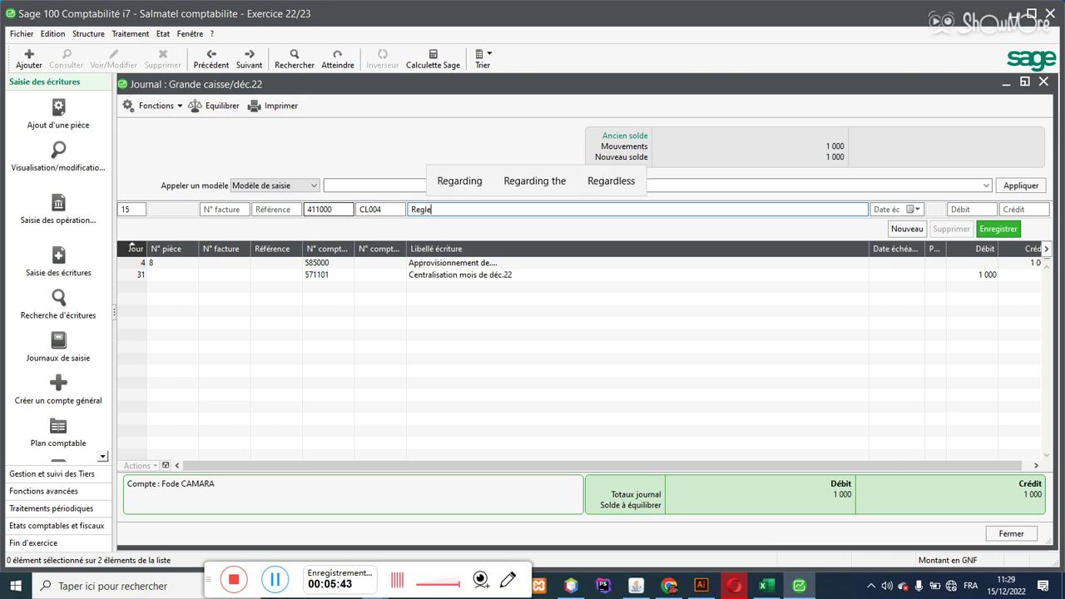
{"action": "type", "text": "ment s"}
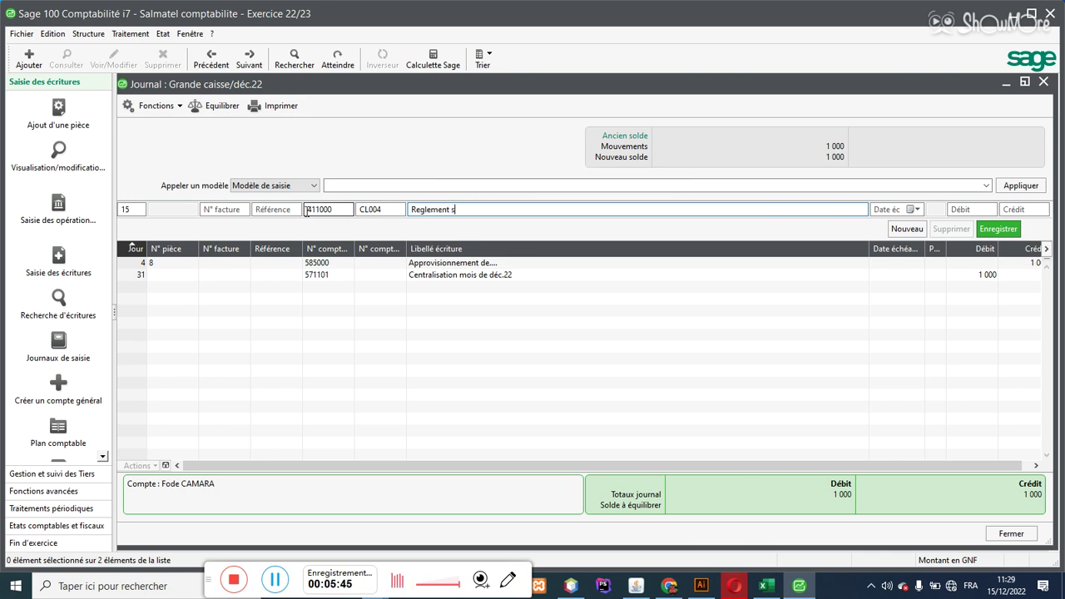
{"action": "type", "text": "ur vent"}
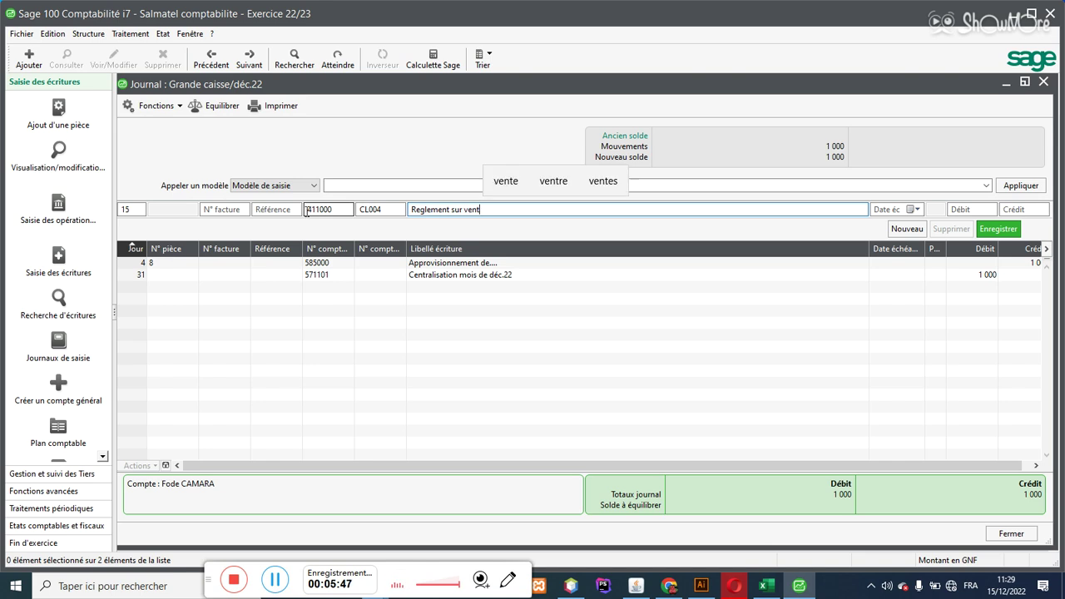
{"action": "key", "text": "Tab"}
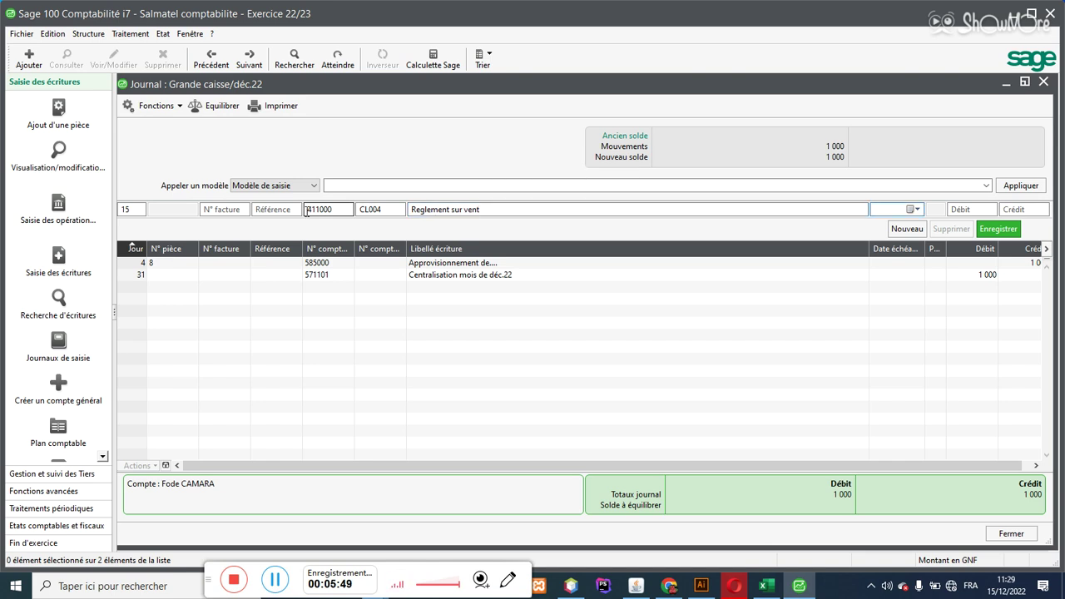
{"action": "key", "text": "Tab"}
{"action": "key", "text": "Tab"}
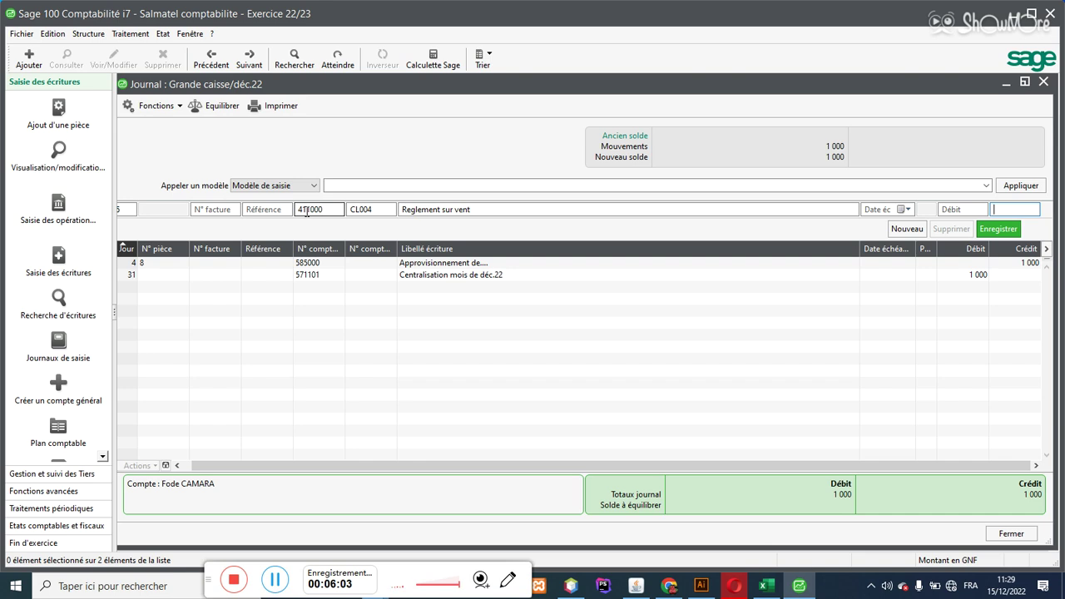
{"action": "type", "text": "700000"}
{"action": "key", "text": "Return"}
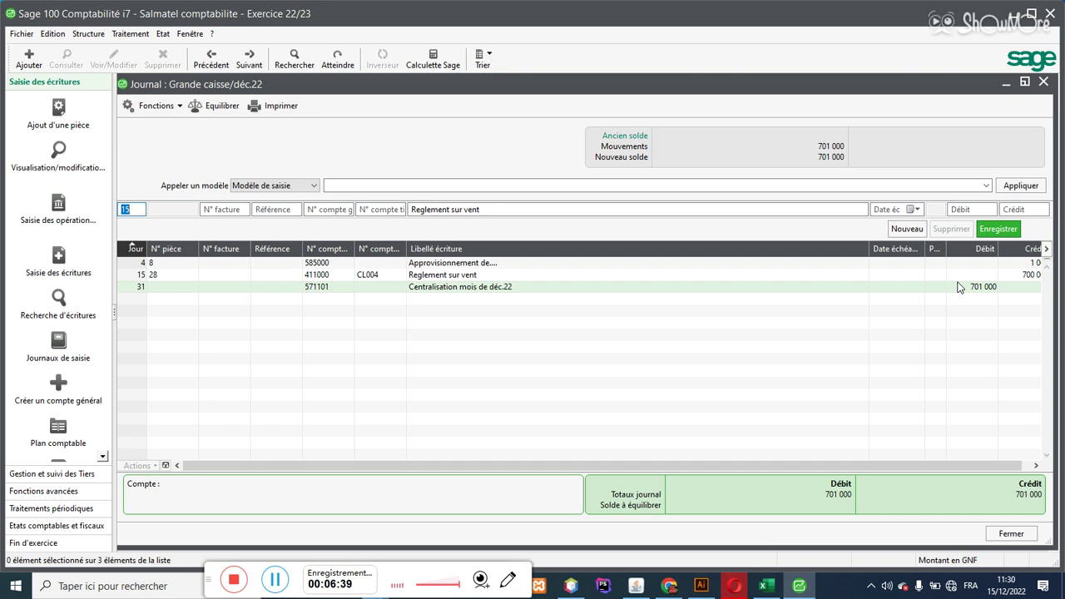
{"action": "left_click", "coordinate": [1004, 536]}
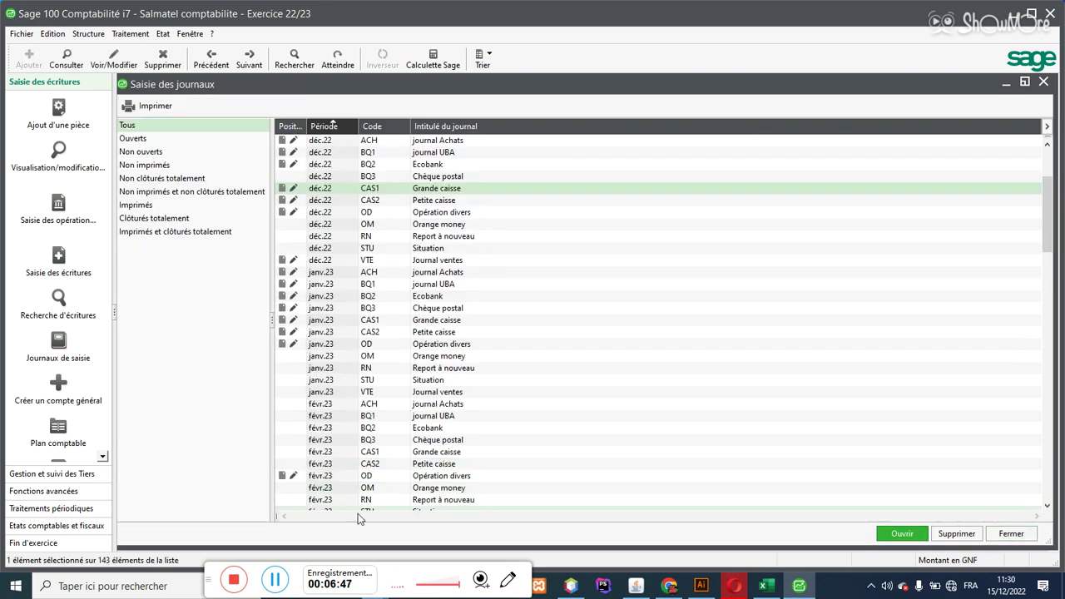
- Switch to the "Variation du stock" workbook in Excel, add a new worksheet and narrow its column A
{"action": "left_click", "coordinate": [766, 586]}
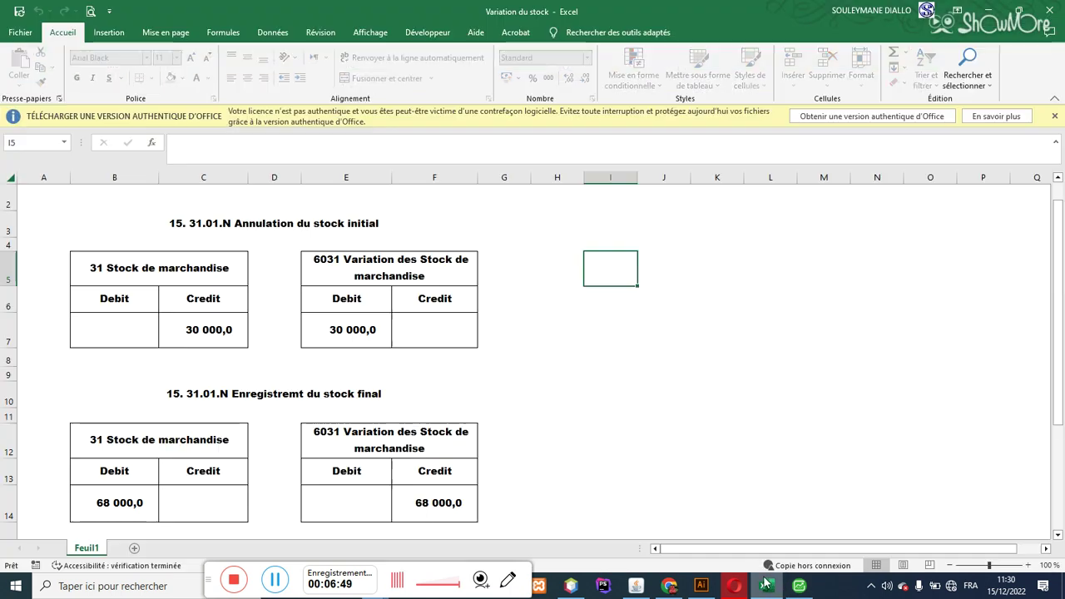
{"action": "left_click", "coordinate": [134, 548]}
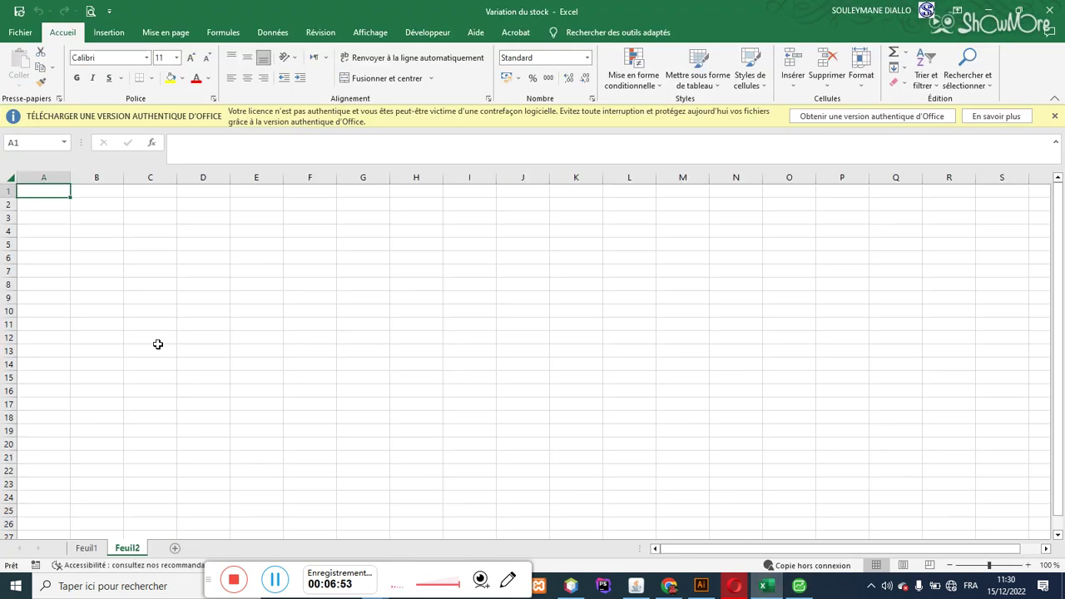
{"action": "left_click_drag", "start_coordinate": [71, 176], "coordinate": [48, 176]}
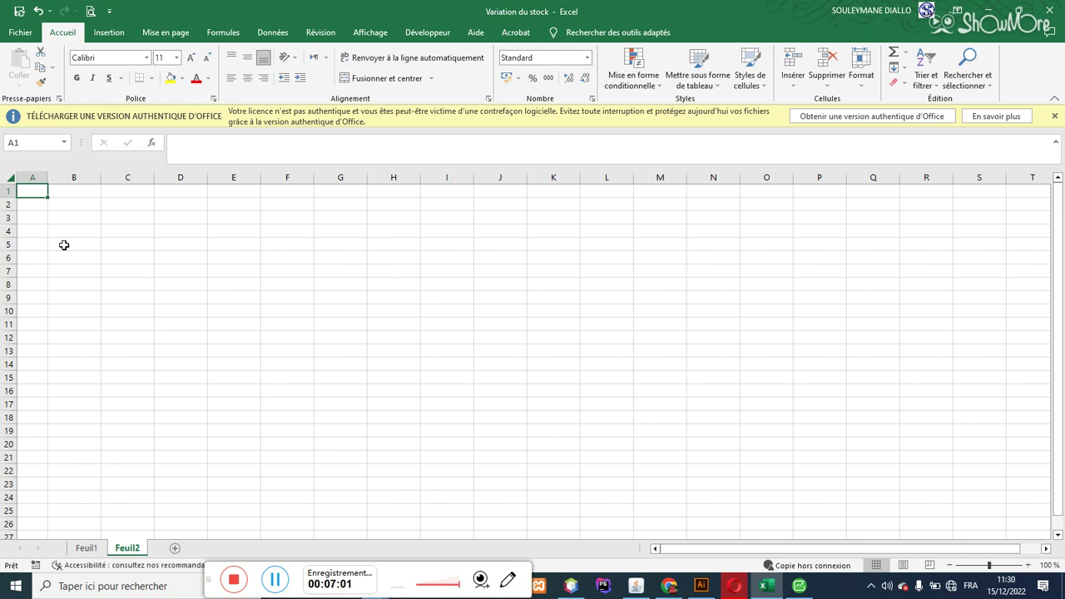
- Enter the table headers N°, Designation, Quantite, Prix Unitaire and Montant in cells A5 to E5
{"action": "left_click", "coordinate": [34, 243]}
{"action": "type", "text": "N"}
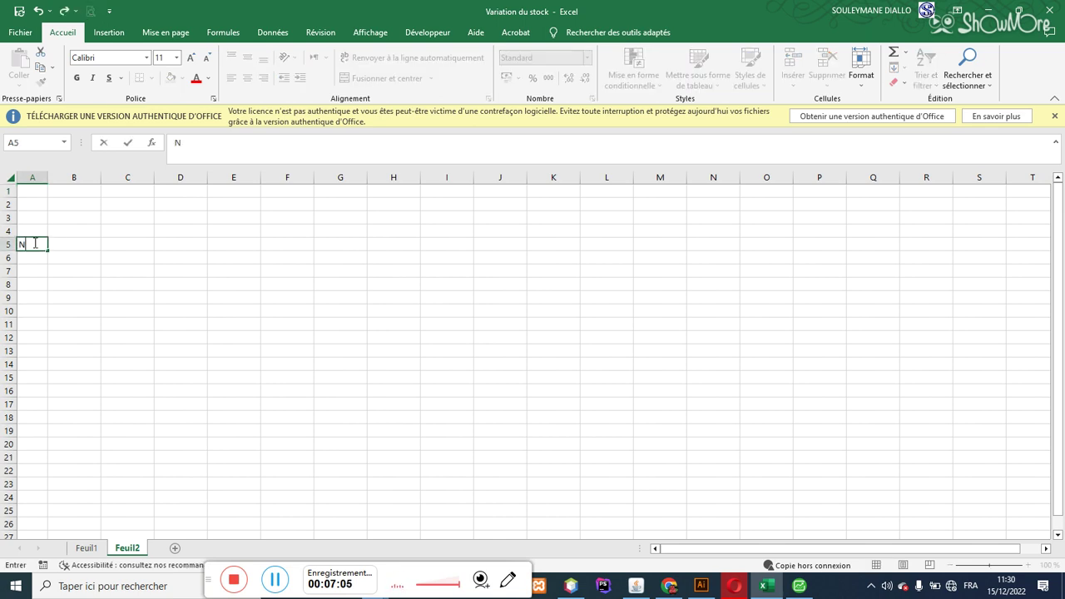
{"action": "type", "text": "°"}
{"action": "key", "text": "Tab"}
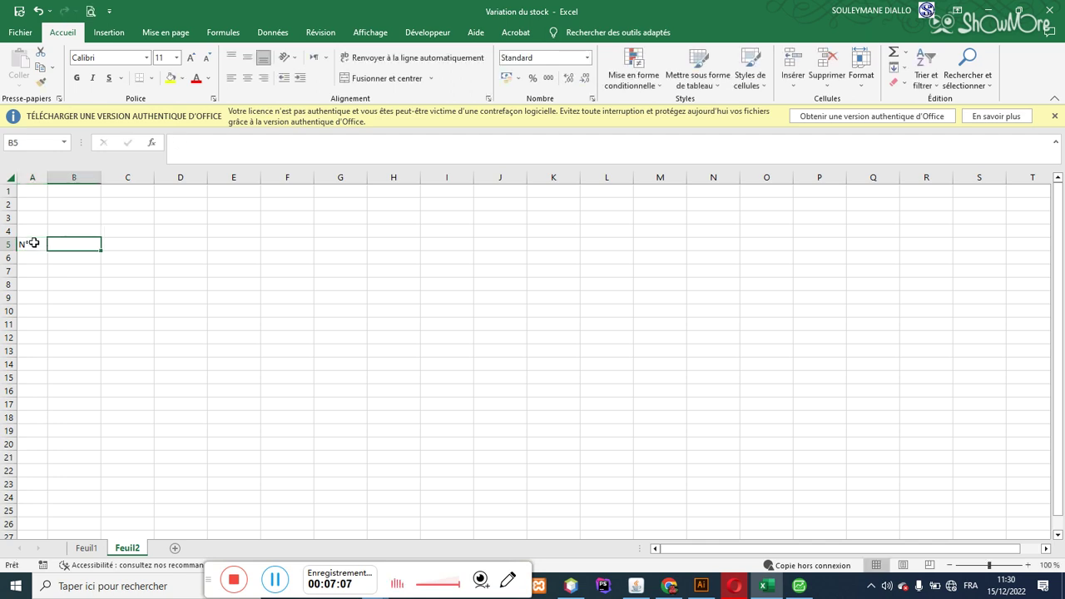
{"action": "type", "text": "Designation"}
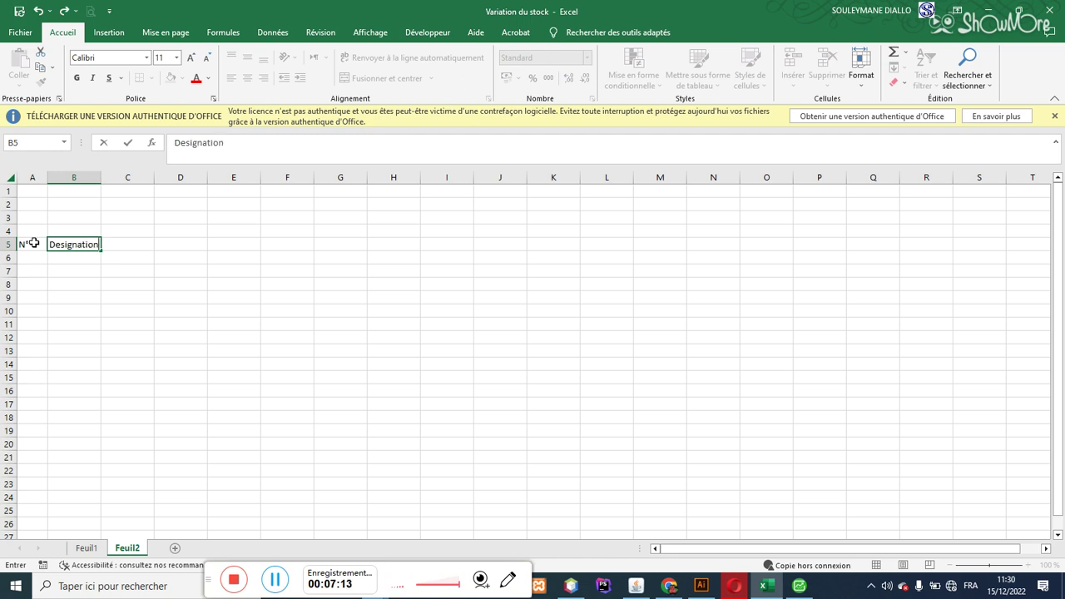
{"action": "key", "text": "Tab"}
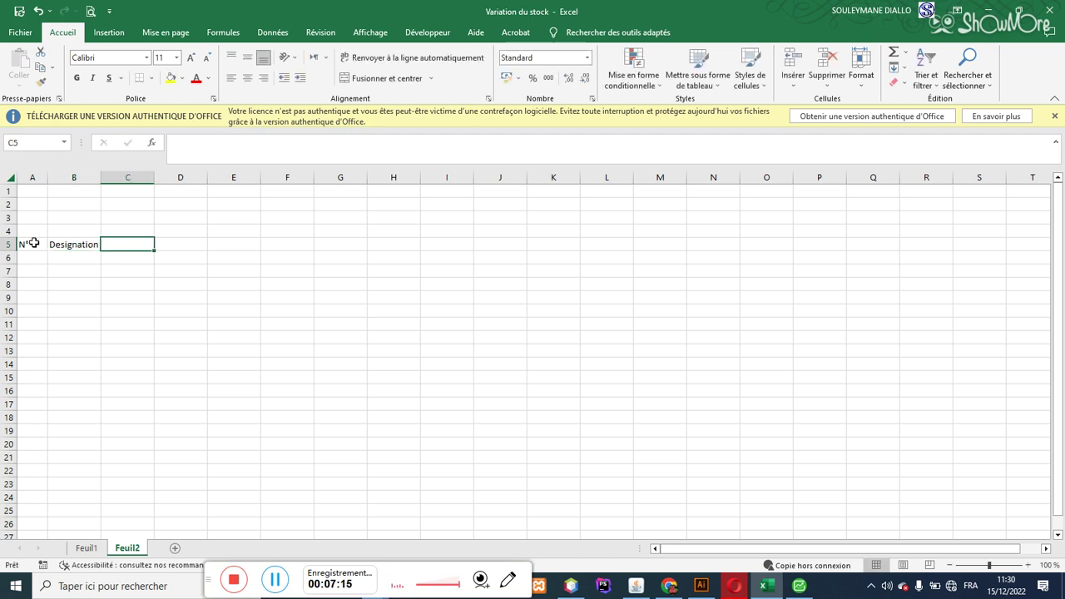
{"action": "type", "text": "Quantite"}
{"action": "key", "text": "Tab"}
{"action": "type", "text": "P"}
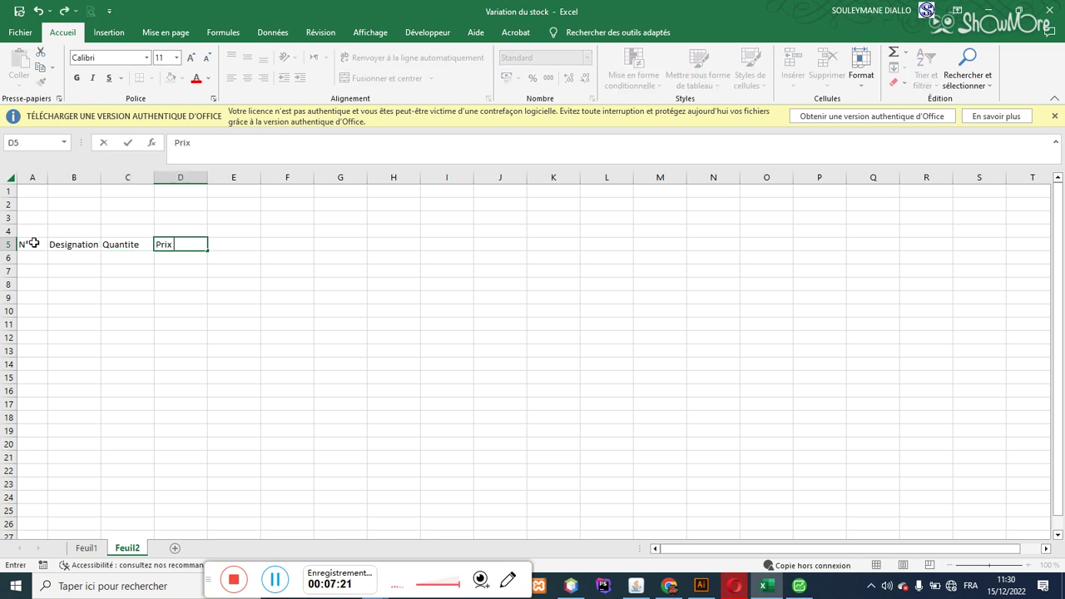
{"action": "type", "text": "rix Unitaire"}
{"action": "key", "text": "Tab"}
{"action": "type", "text": "Mo"}
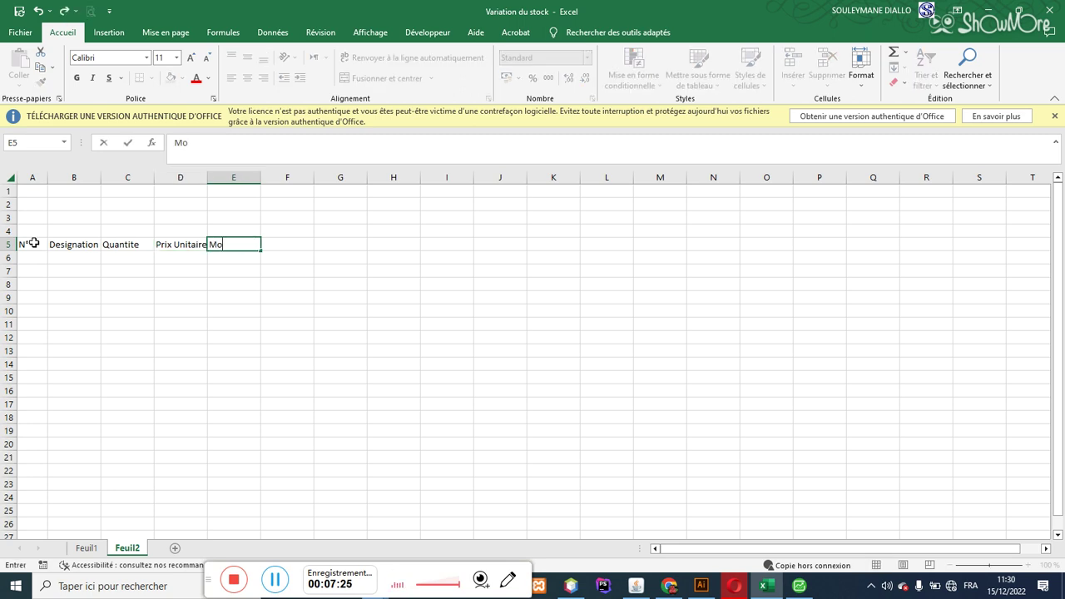
{"action": "key", "text": "Tab"}
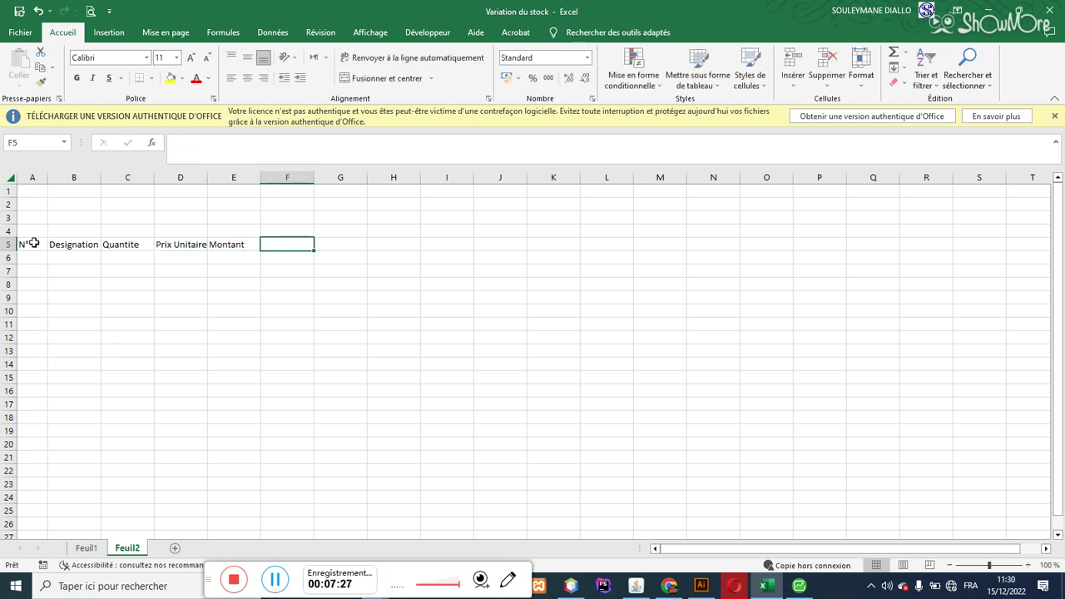
- Adjust the widths of columns A to E, narrowing the number column and widening the Designation, Prix Unitaire and Montant columns
{"action": "left_click_drag", "start_coordinate": [46, 177], "coordinate": [324, 178]}
{"action": "left_click", "coordinate": [196, 177]}
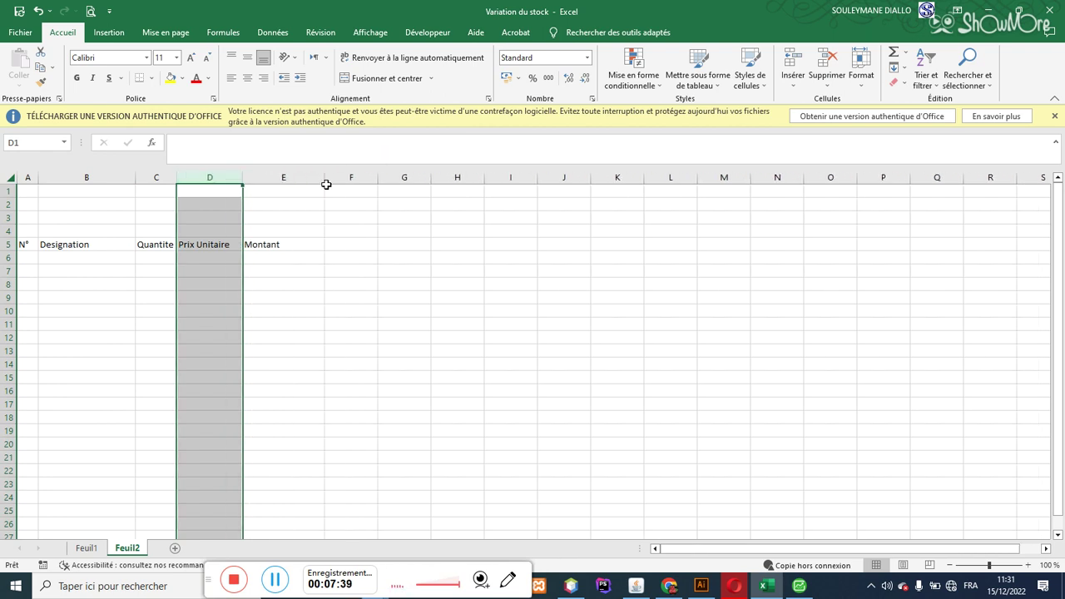
- Widen the Prix Unitaire column and format columns D and E as Monétaire with symbol Aucune and 0 decimals
{"action": "left_click_drag", "start_coordinate": [242, 179], "coordinate": [309, 173]}
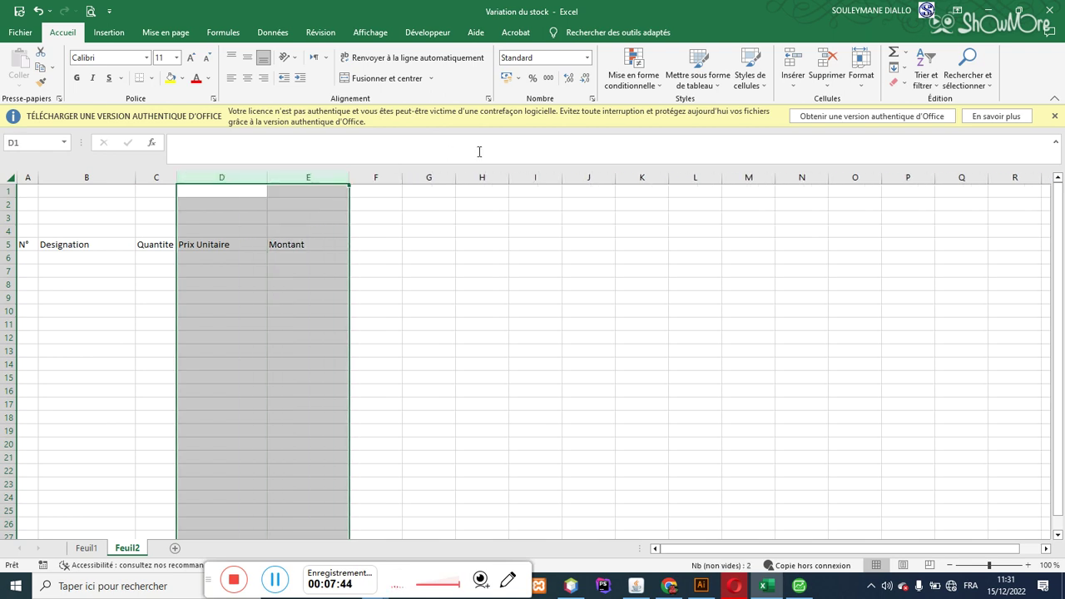
{"action": "left_click", "coordinate": [591, 100]}
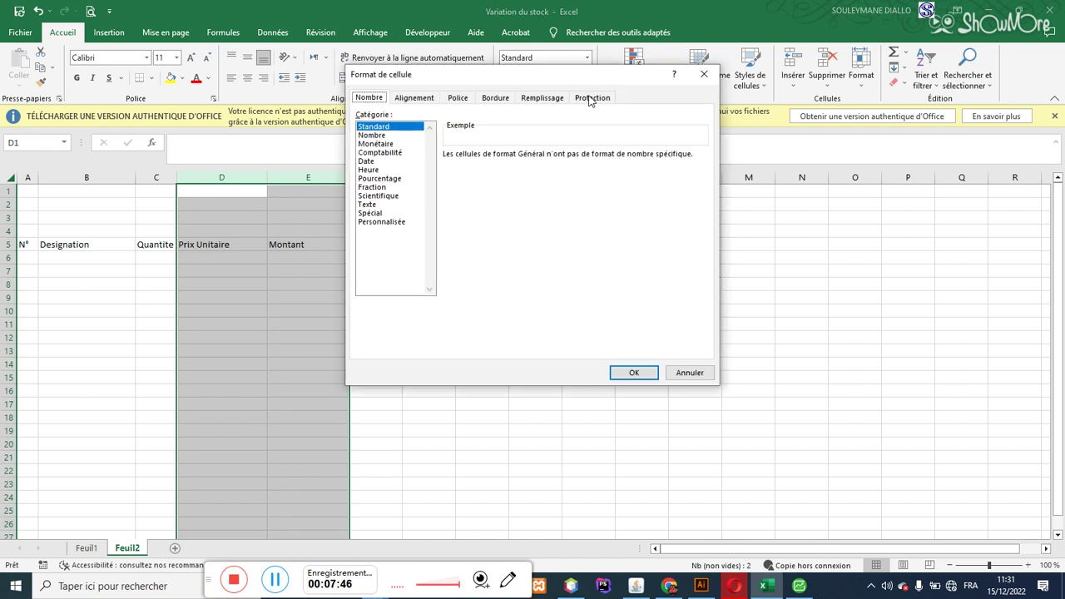
{"action": "left_click", "coordinate": [377, 144]}
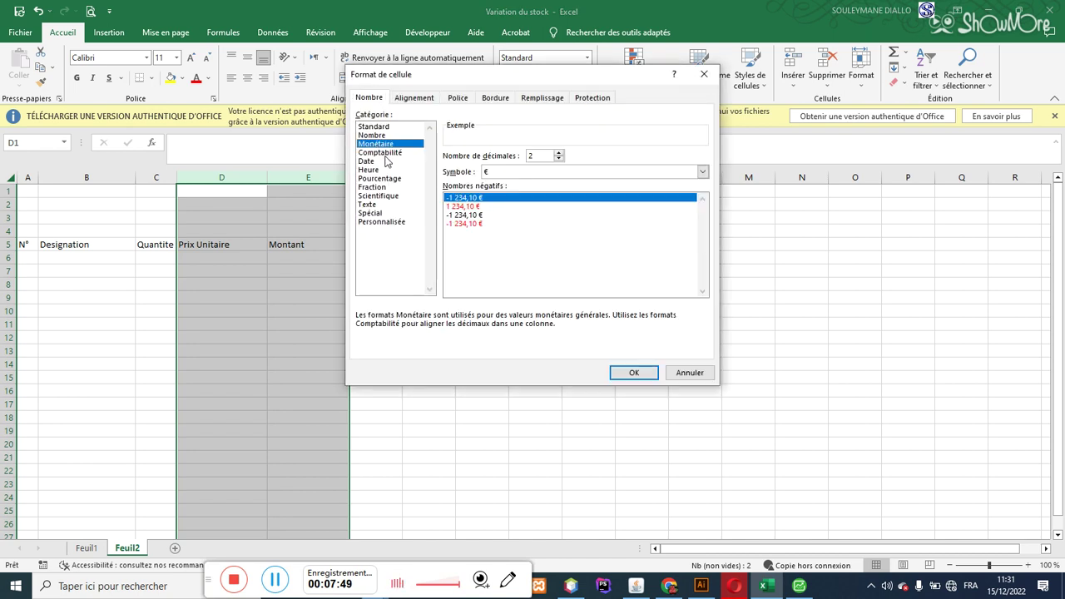
{"action": "left_click", "coordinate": [388, 153]}
{"action": "left_click", "coordinate": [391, 145]}
{"action": "left_click", "coordinate": [555, 174]}
{"action": "left_click", "coordinate": [498, 184]}
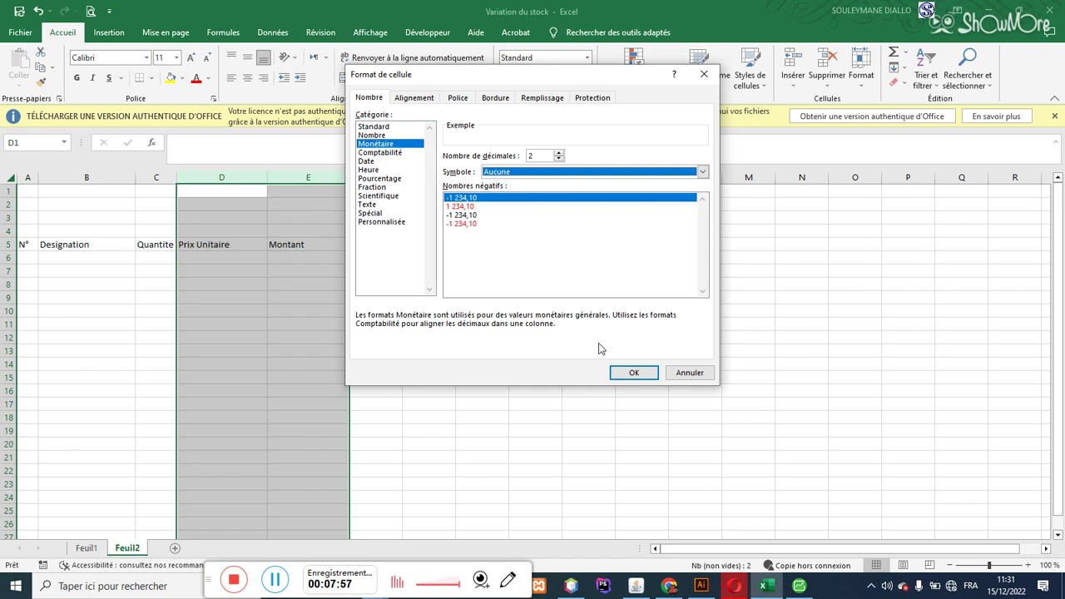
{"action": "left_click", "coordinate": [558, 159]}
{"action": "left_click", "coordinate": [558, 159]}
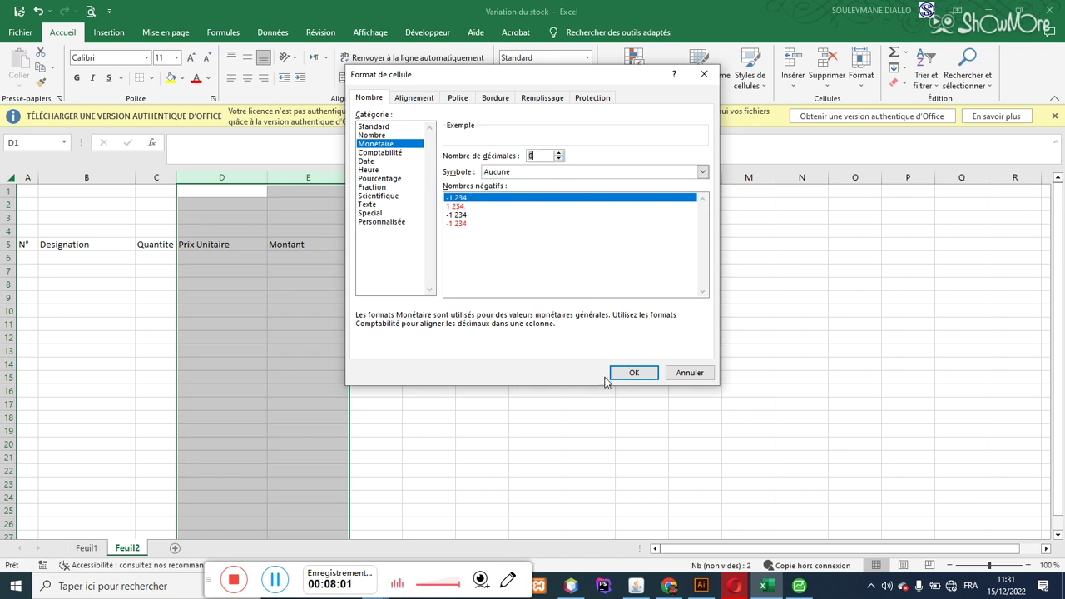
{"action": "left_click", "coordinate": [630, 374]}
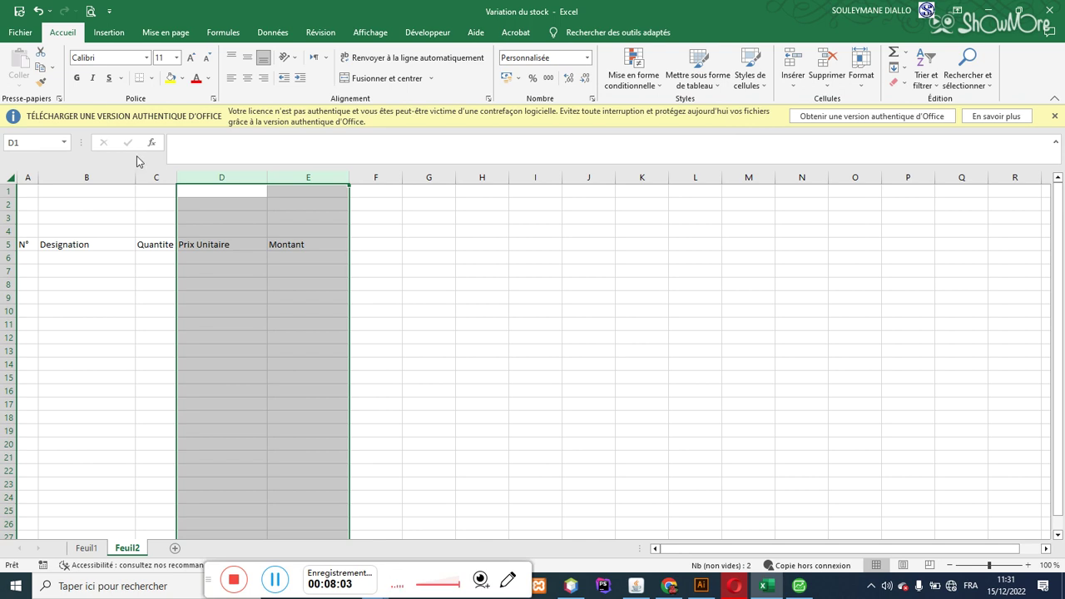
- Format the Quantite column as Nombre with 0 decimals and a thousands separator, and widen it slightly
{"action": "left_click", "coordinate": [158, 177]}
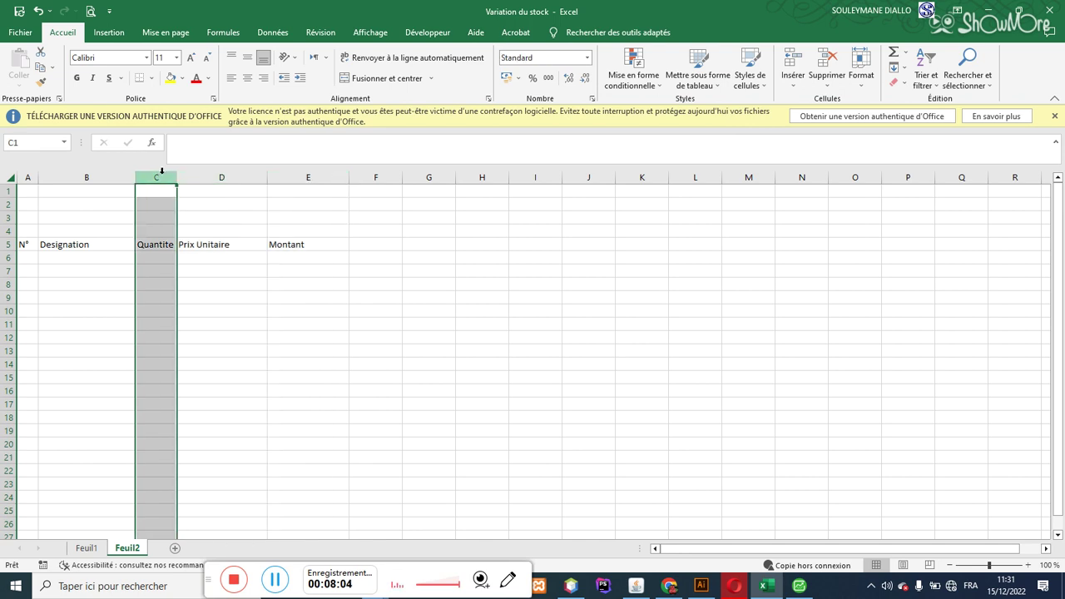
{"action": "left_click", "coordinate": [591, 98]}
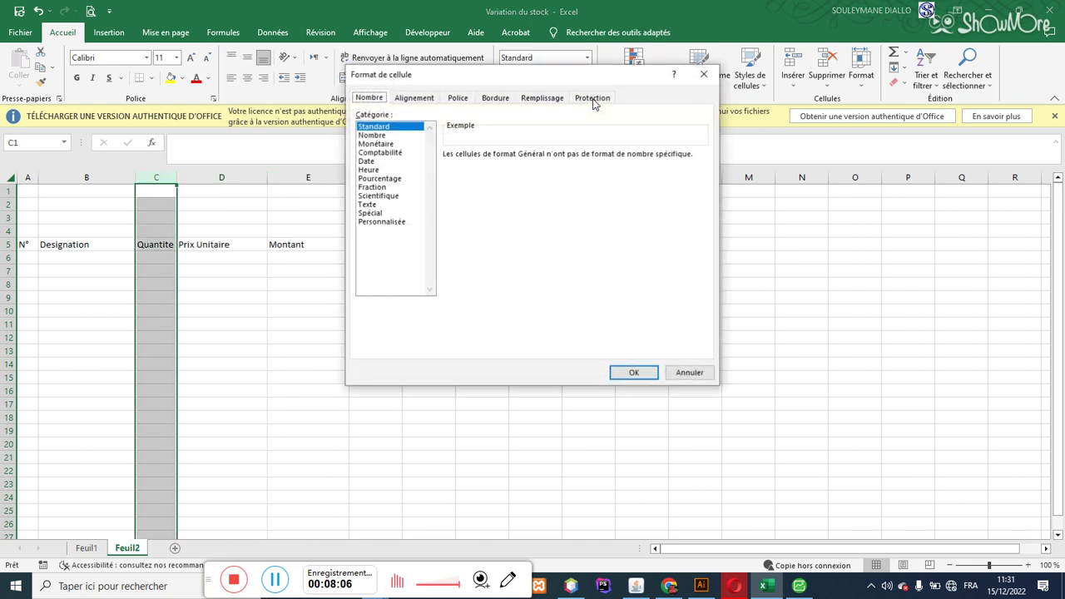
{"action": "left_click", "coordinate": [372, 135]}
{"action": "left_click", "coordinate": [558, 159]}
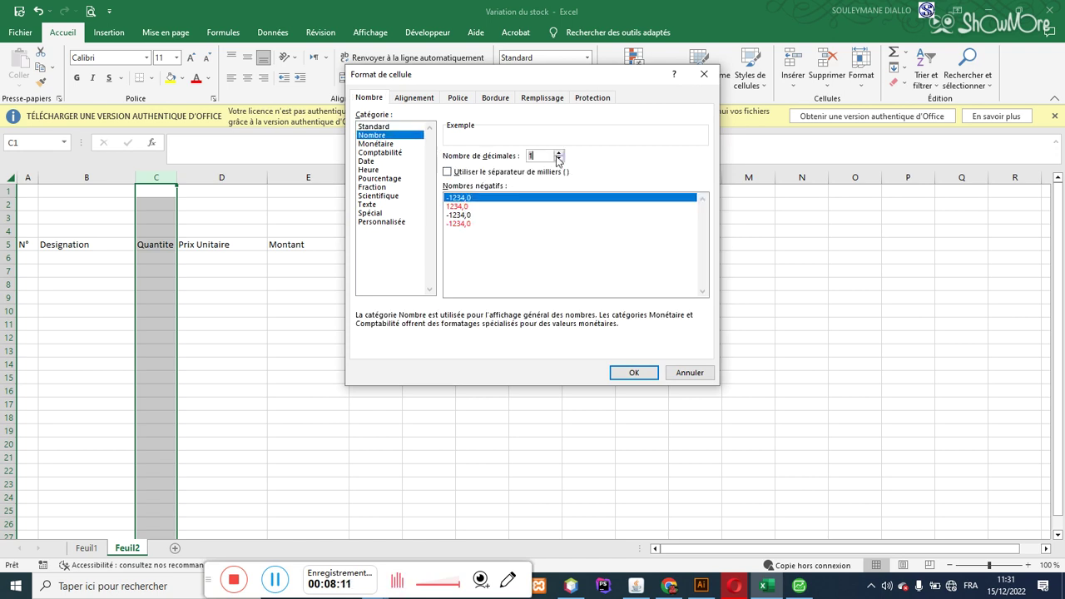
{"action": "left_click", "coordinate": [559, 160]}
{"action": "left_click", "coordinate": [517, 176]}
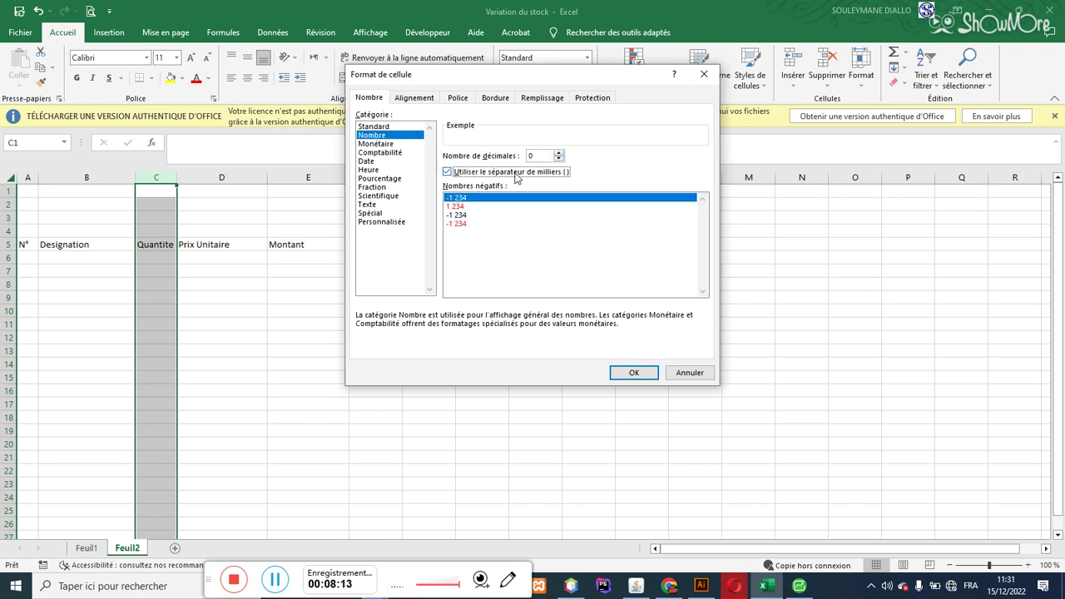
{"action": "left_click", "coordinate": [635, 373]}
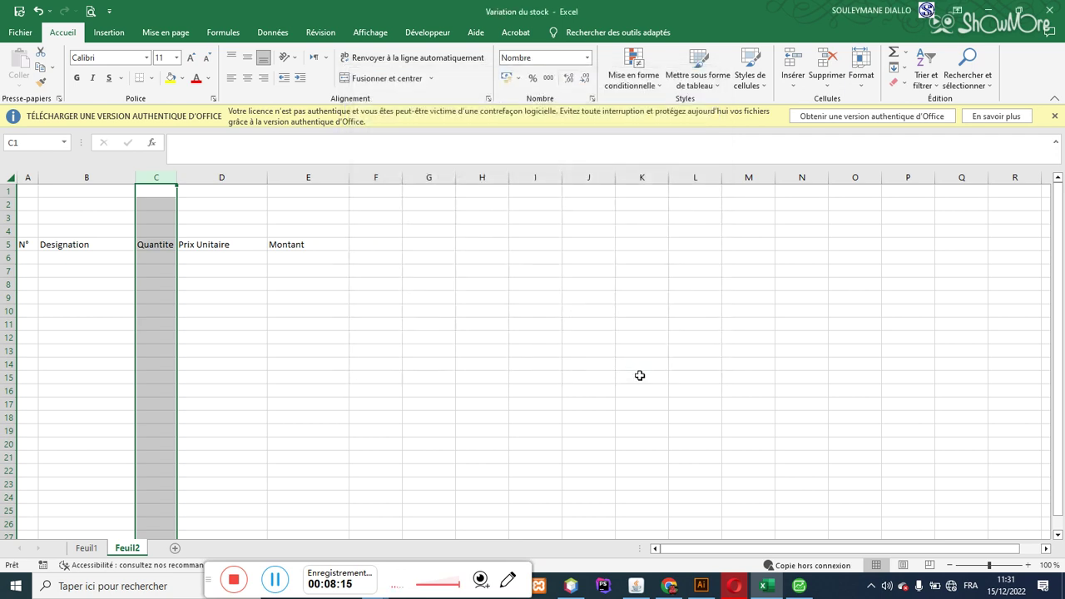
{"action": "left_click_drag", "start_coordinate": [176, 177], "coordinate": [189, 178]}
- Set the font of the whole sheet to Century Gothic, size 12
{"action": "left_click", "coordinate": [12, 179]}
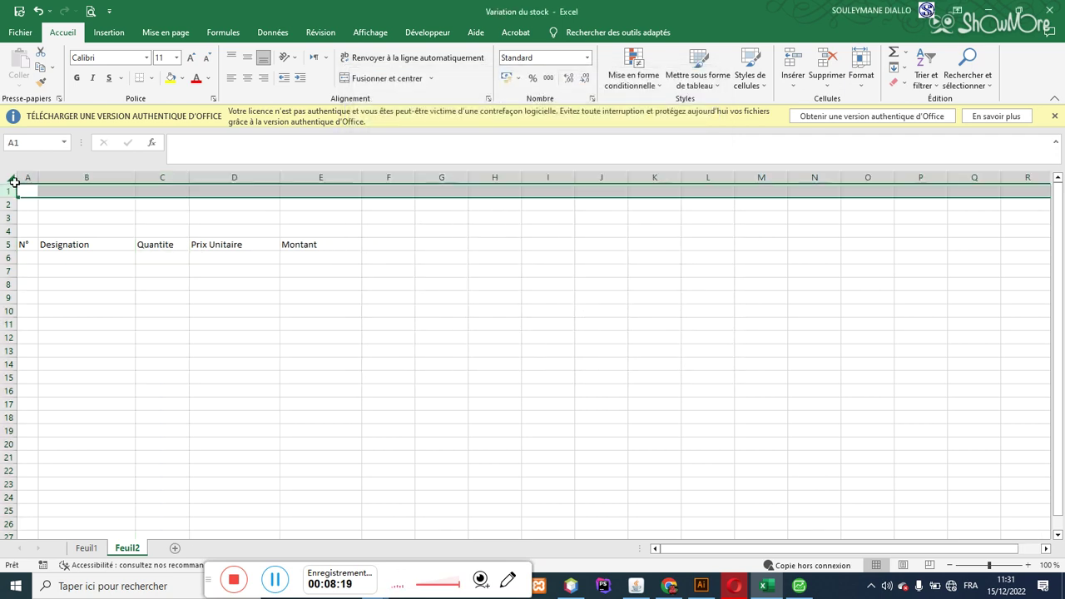
{"action": "left_click", "coordinate": [109, 58]}
{"action": "type", "text": "Centaur"}
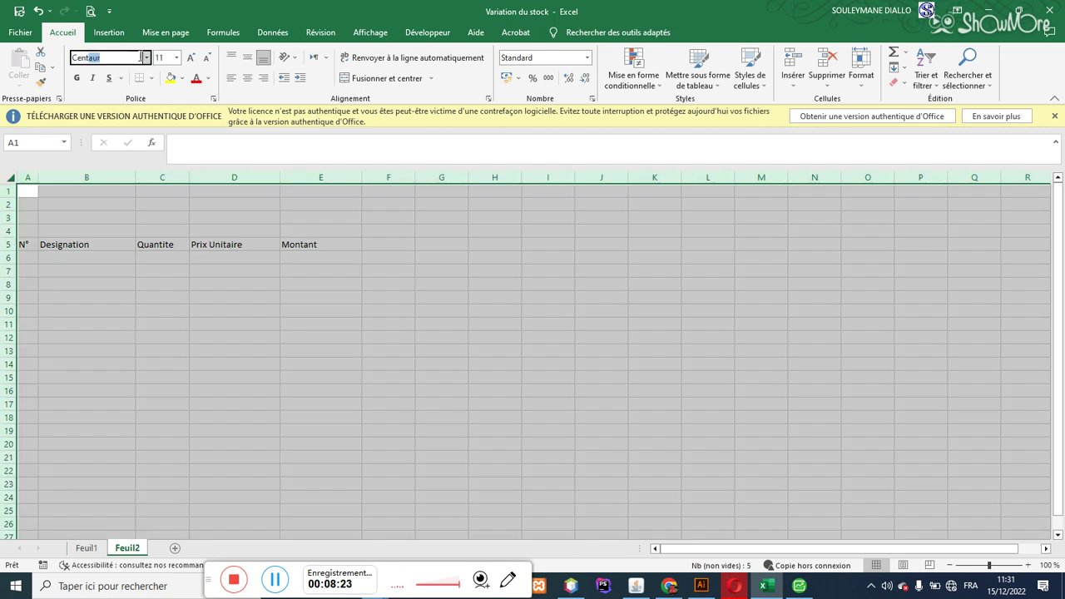
{"action": "left_click", "coordinate": [147, 57]}
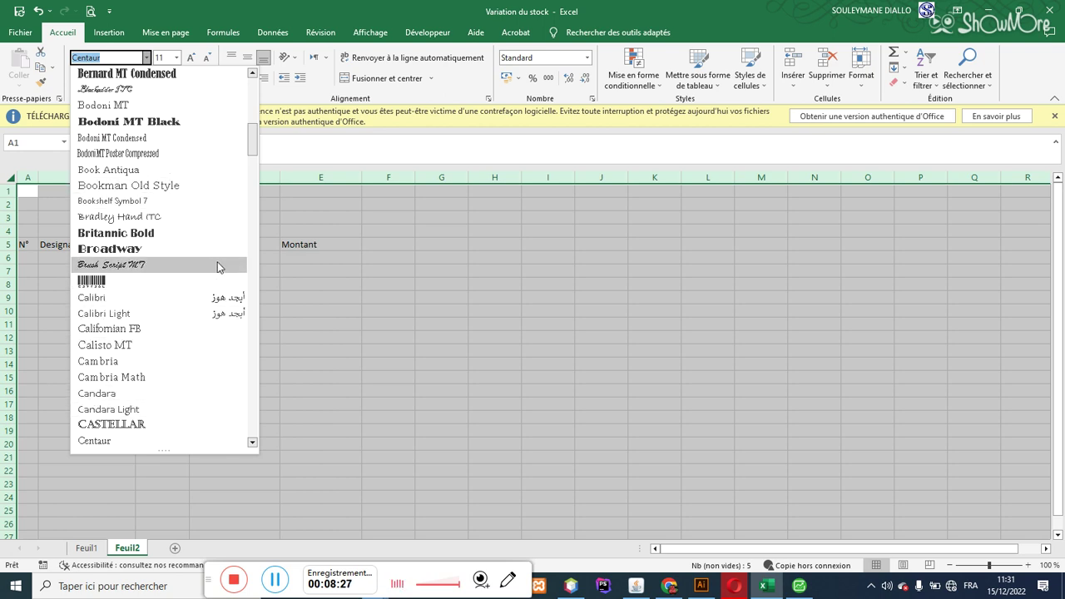
{"action": "left_click_drag", "start_coordinate": [252, 147], "coordinate": [256, 173]}
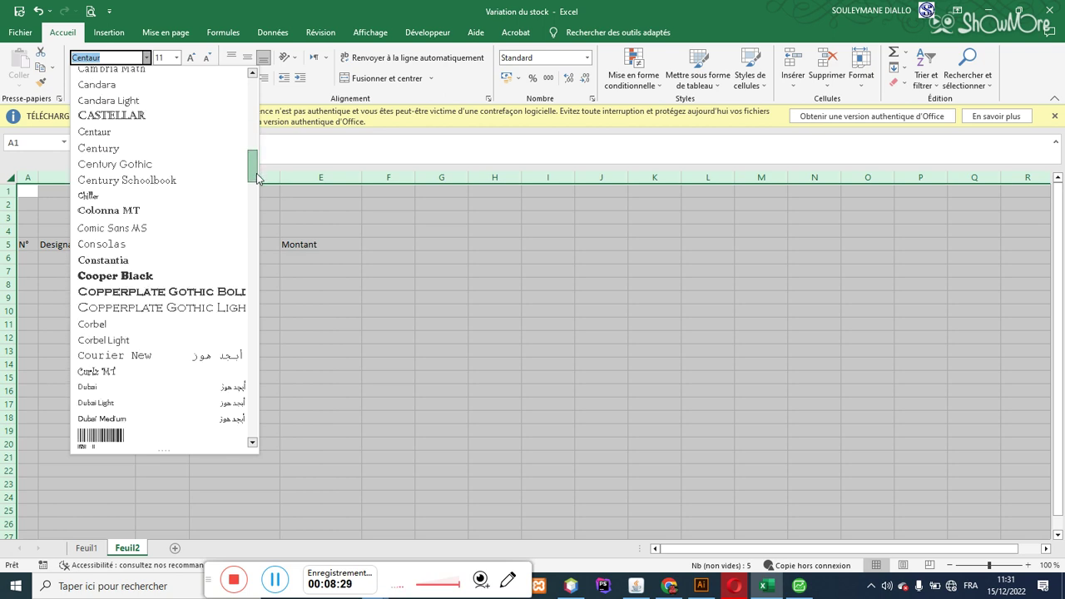
{"action": "left_click", "coordinate": [163, 166]}
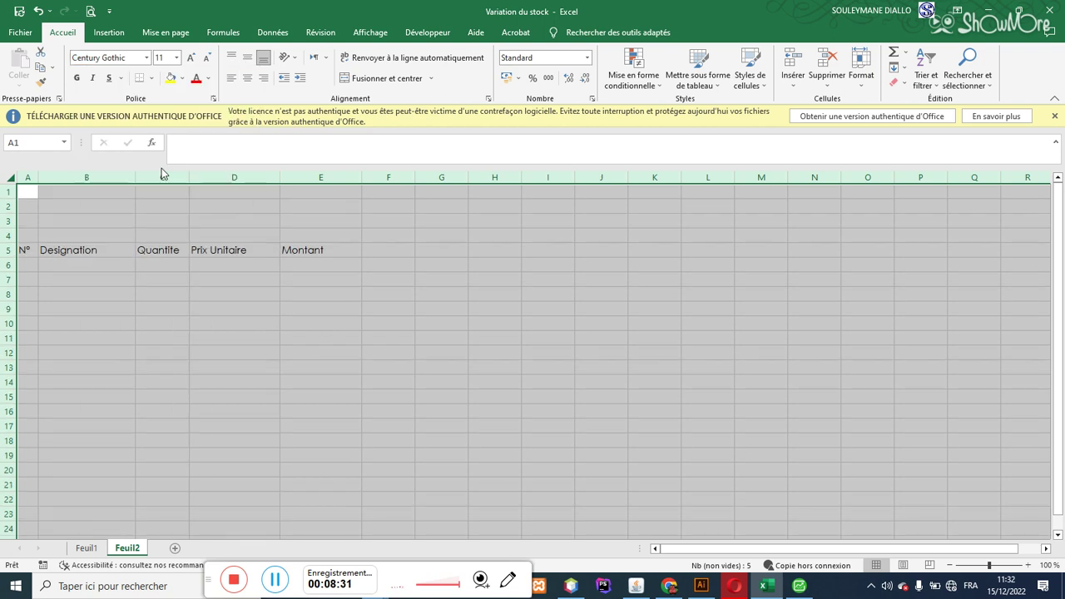
{"action": "left_click", "coordinate": [190, 60]}
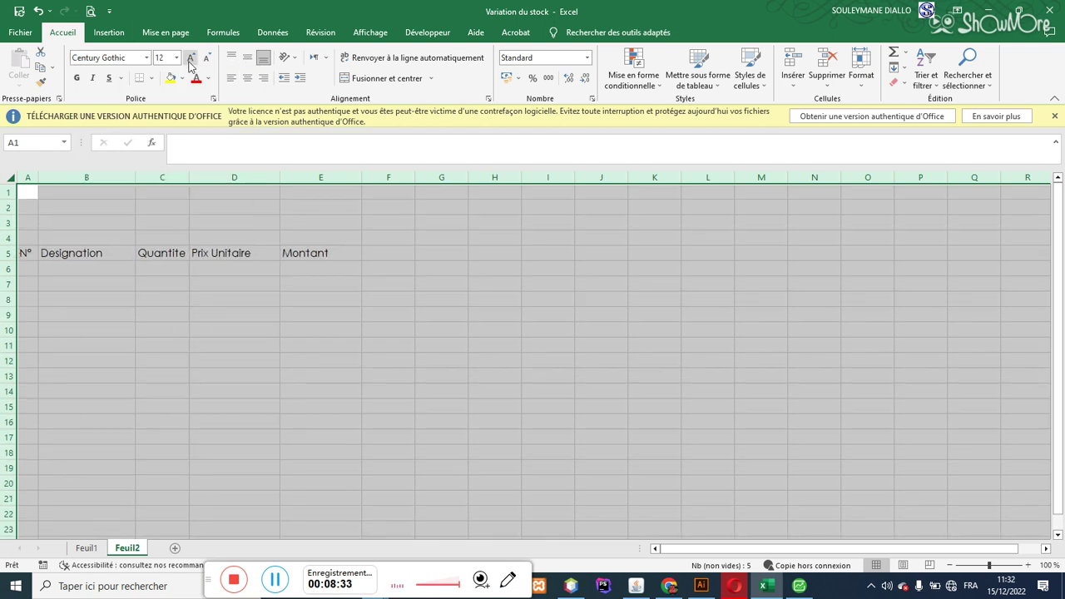
- Number the table rows from 1 to 12 in cells A6 to A17
{"action": "left_click", "coordinate": [63, 264]}
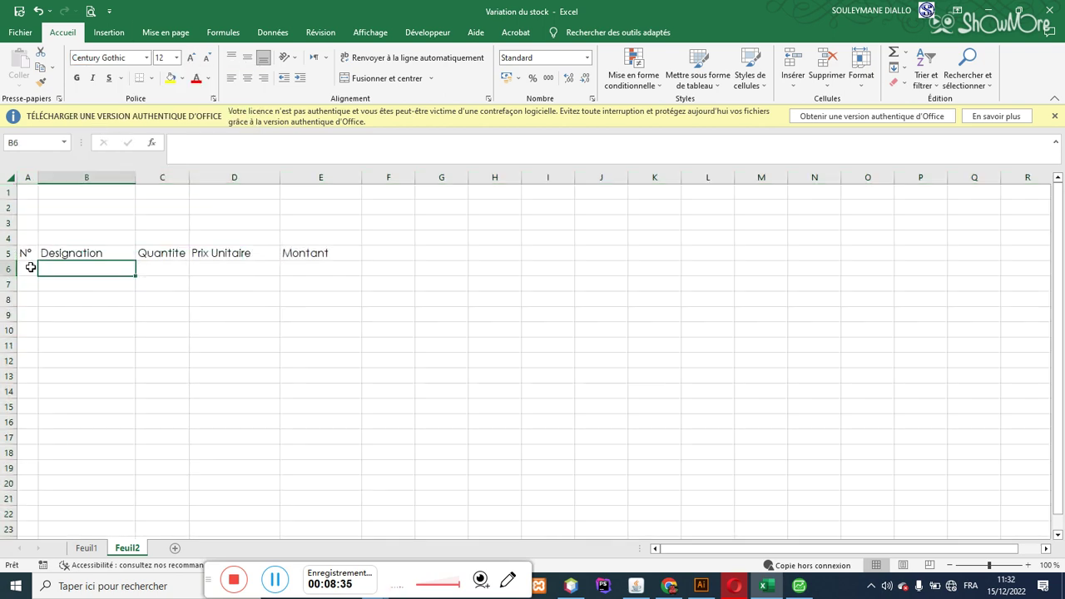
{"action": "left_click", "coordinate": [30, 268]}
{"action": "type", "text": "1"}
{"action": "key", "text": "Return"}
{"action": "type", "text": "2"}
{"action": "key", "text": "Return"}
{"action": "left_click", "coordinate": [31, 268]}
{"action": "left_click_drag", "start_coordinate": [31, 268], "coordinate": [34, 441]}
- Apply all borders to the table range A5:E17
{"action": "left_click_drag", "start_coordinate": [28, 248], "coordinate": [331, 430]}
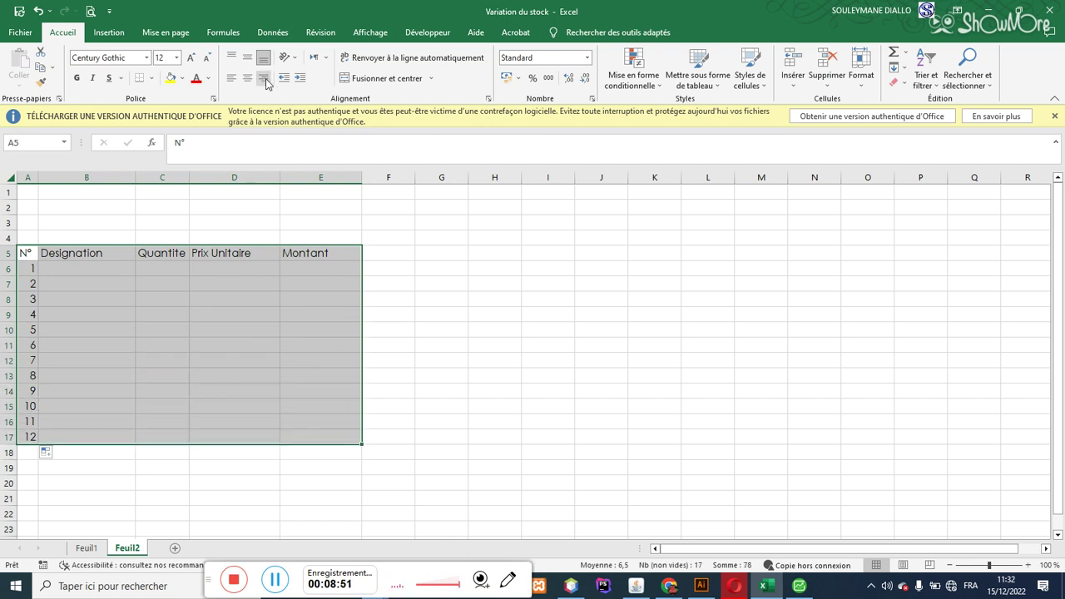
{"action": "left_click", "coordinate": [151, 78]}
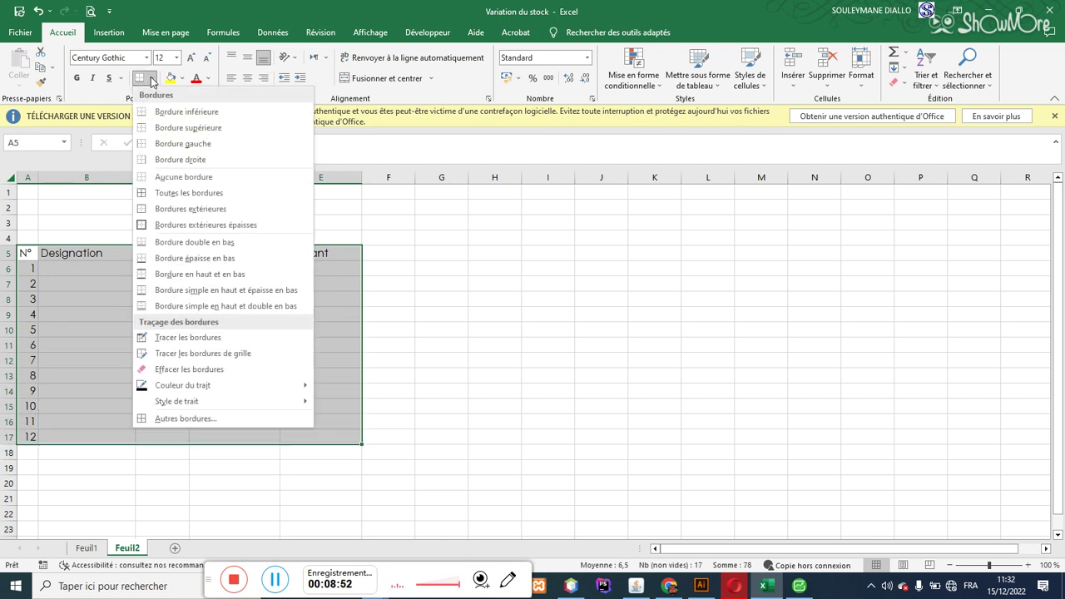
{"action": "left_click", "coordinate": [167, 192]}
{"action": "left_click", "coordinate": [81, 256]}
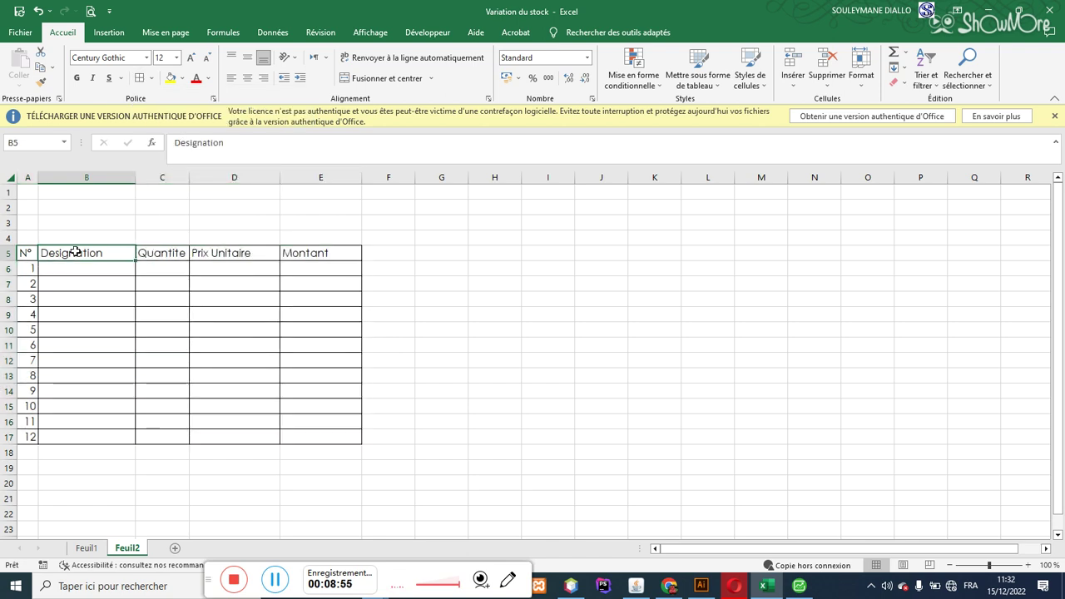
- Set the row height of the whole sheet to 25 and center all cell contents vertically and horizontally
{"action": "left_click", "coordinate": [12, 175]}
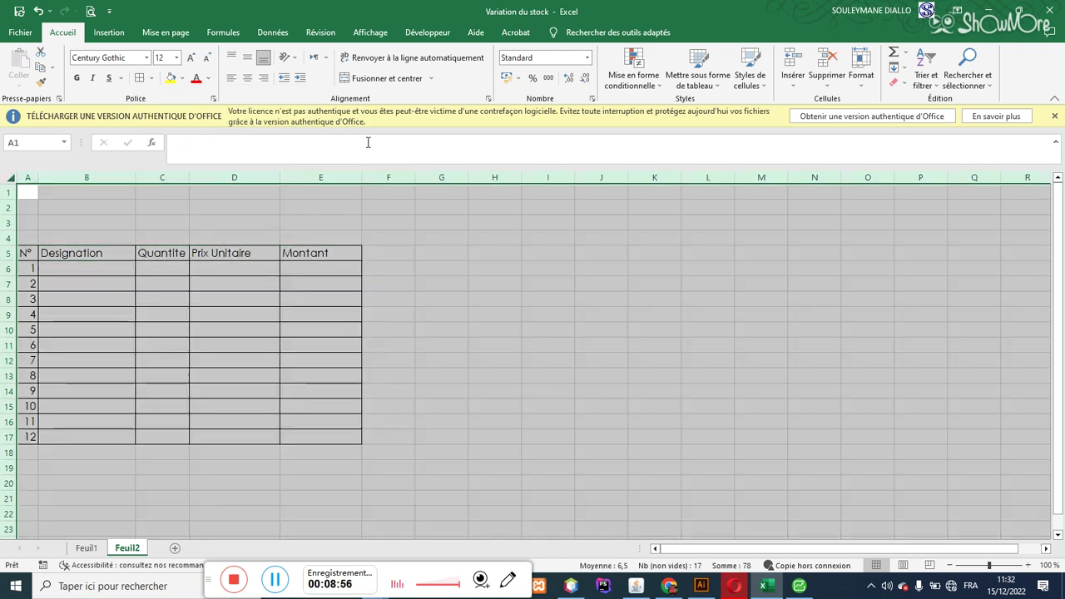
{"action": "left_click", "coordinate": [861, 68]}
{"action": "left_click", "coordinate": [897, 115]}
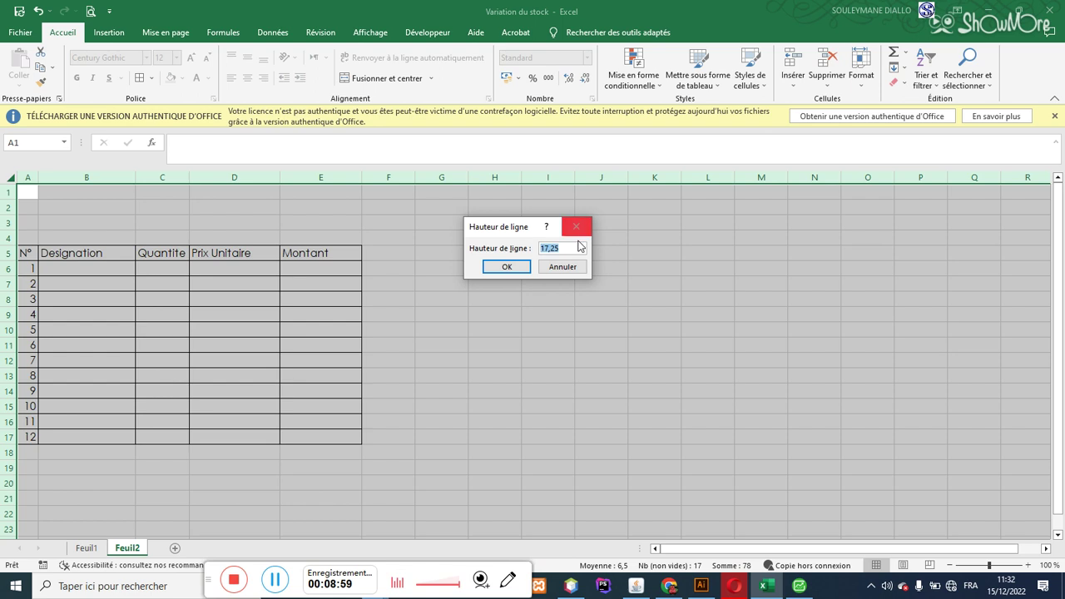
{"action": "type", "text": "25"}
{"action": "key", "text": "Return"}
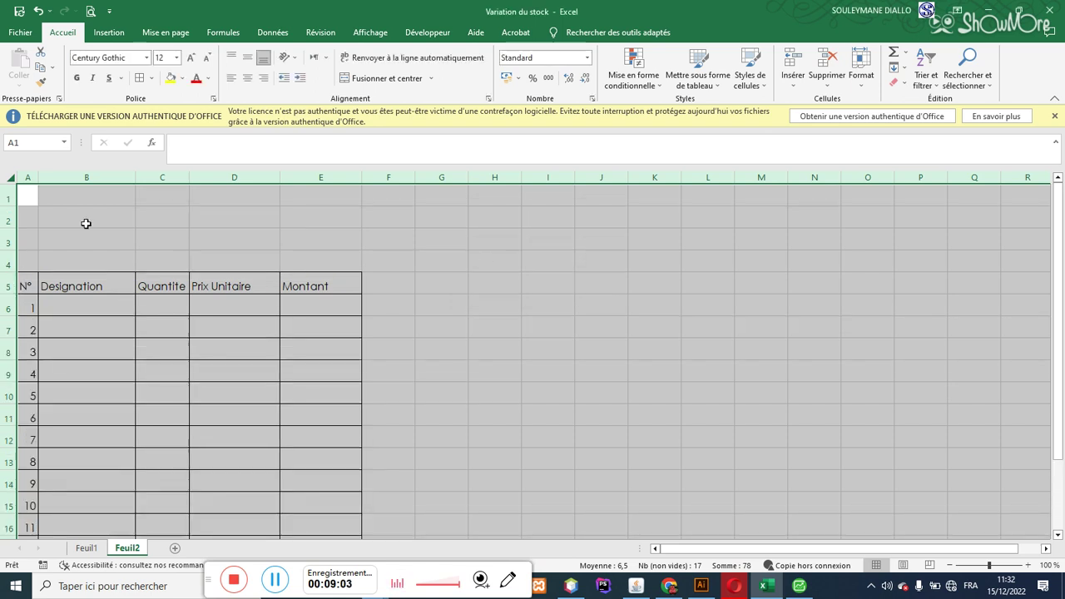
{"action": "left_click", "coordinate": [248, 57]}
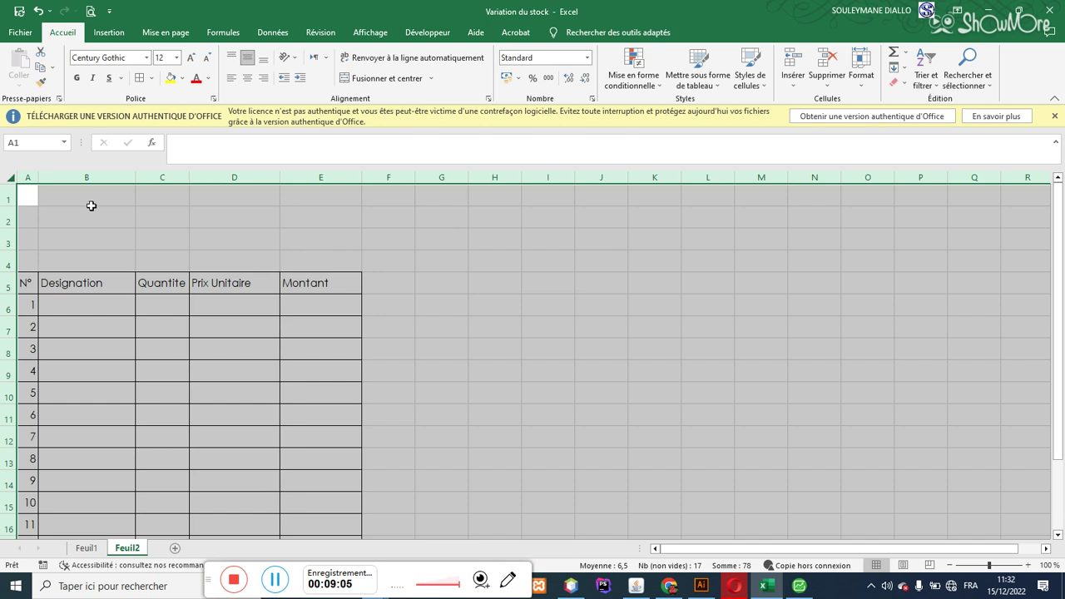
{"action": "left_click", "coordinate": [247, 80]}
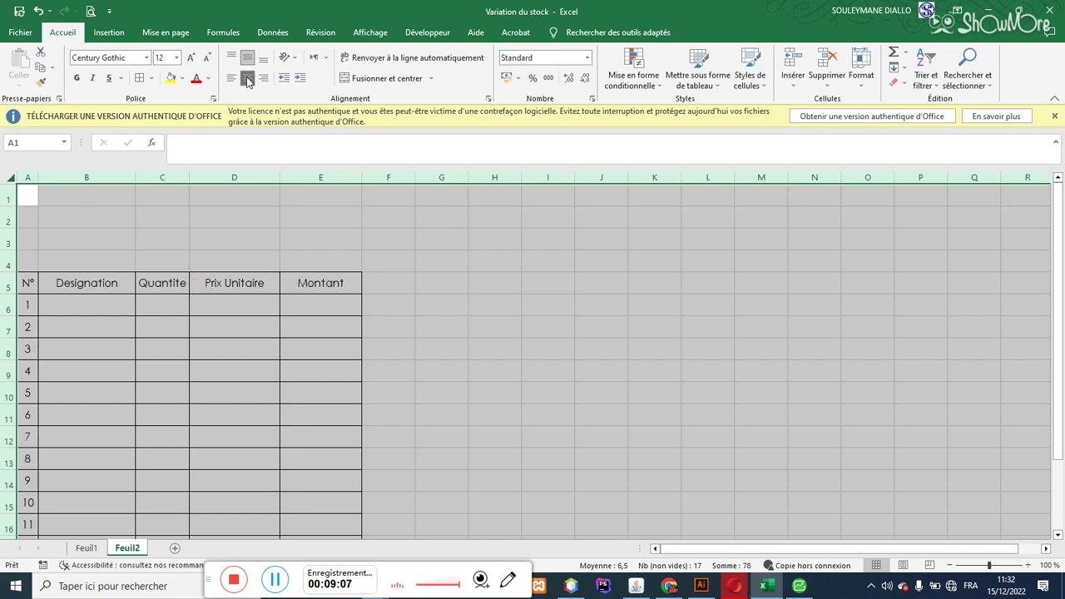
- Give the header row A5:E5 a blue fill with bold white text
{"action": "left_click_drag", "start_coordinate": [26, 286], "coordinate": [337, 283]}
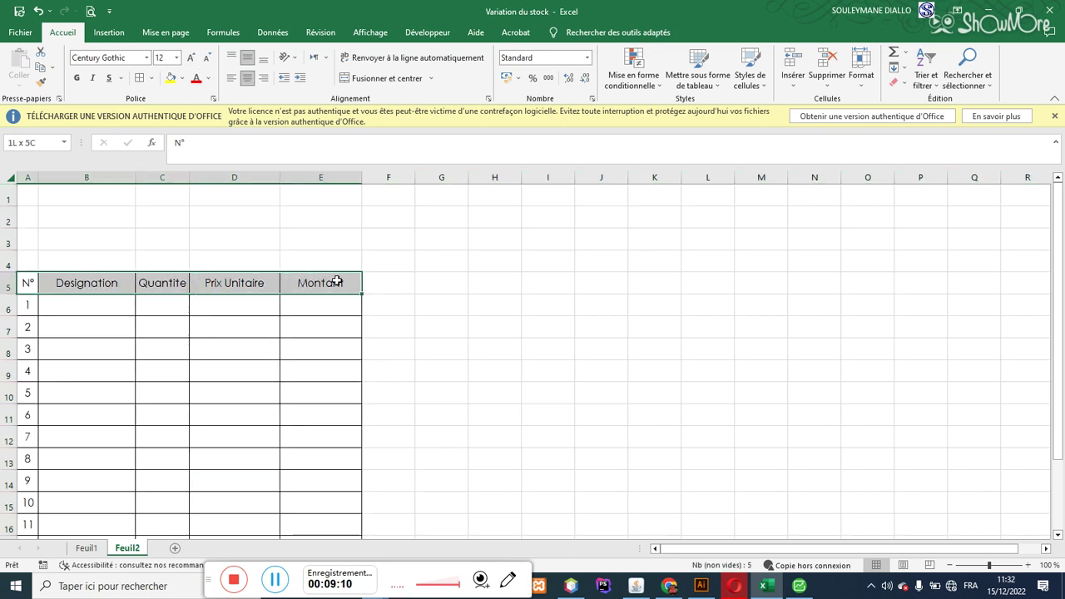
{"action": "left_click", "coordinate": [182, 78]}
{"action": "left_click", "coordinate": [215, 108]}
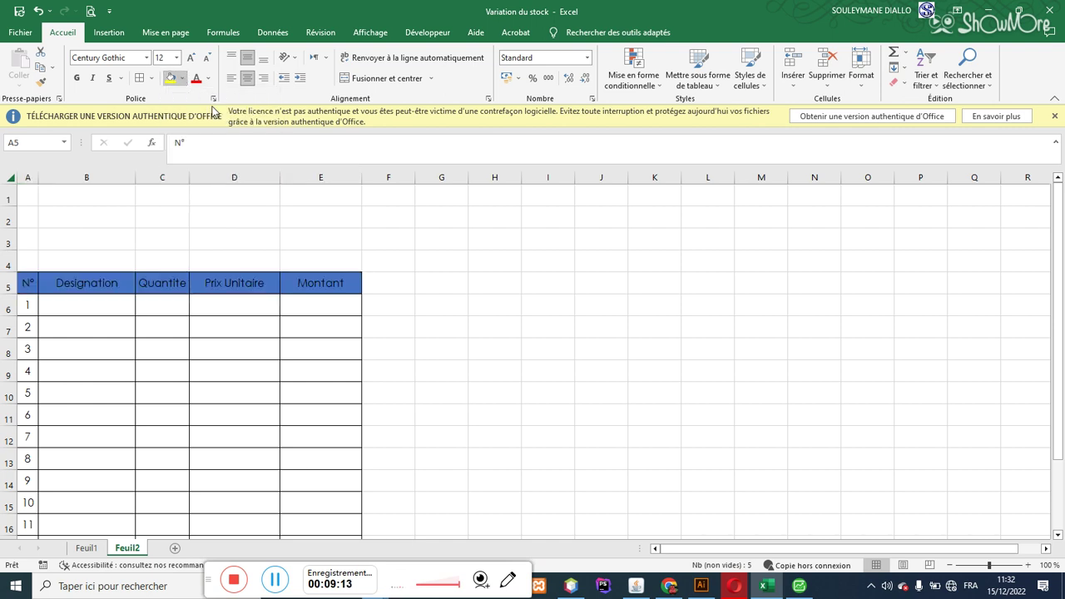
{"action": "left_click", "coordinate": [210, 79]}
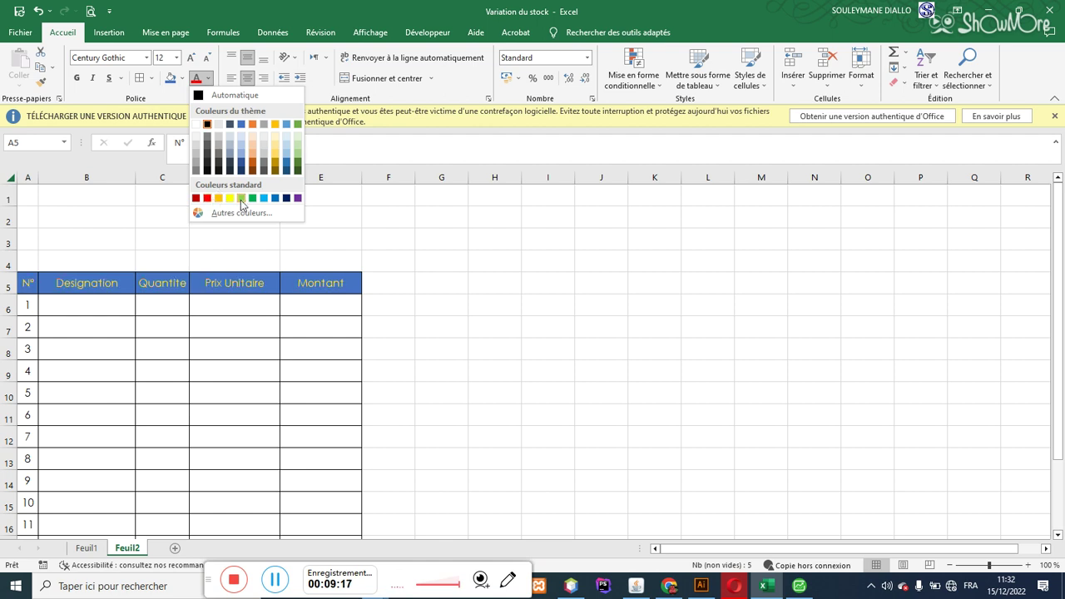
{"action": "left_click", "coordinate": [196, 124]}
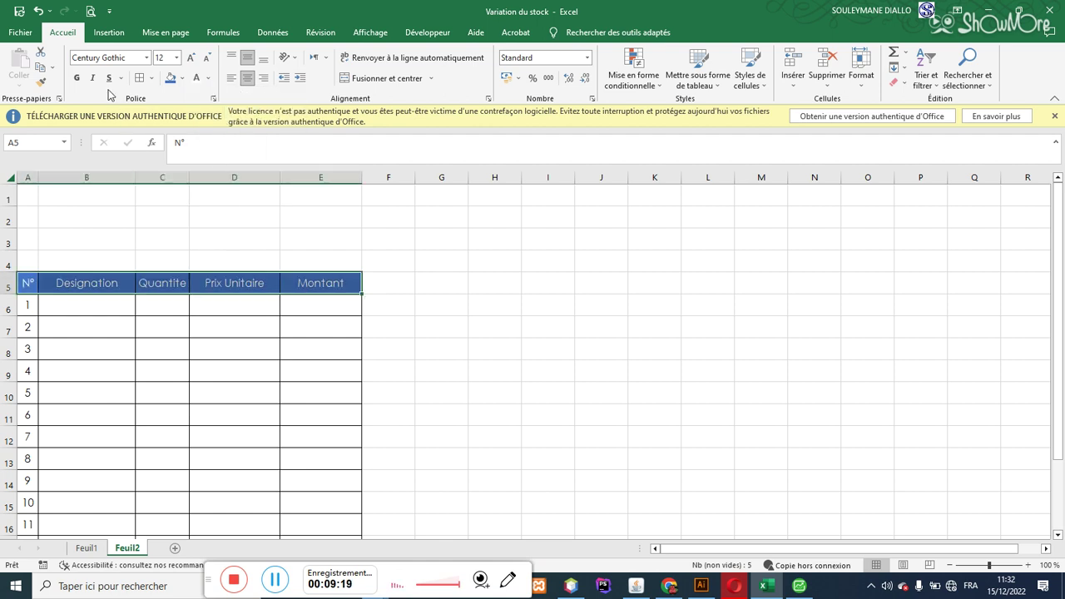
{"action": "left_click", "coordinate": [78, 77]}
{"action": "left_click", "coordinate": [193, 305]}
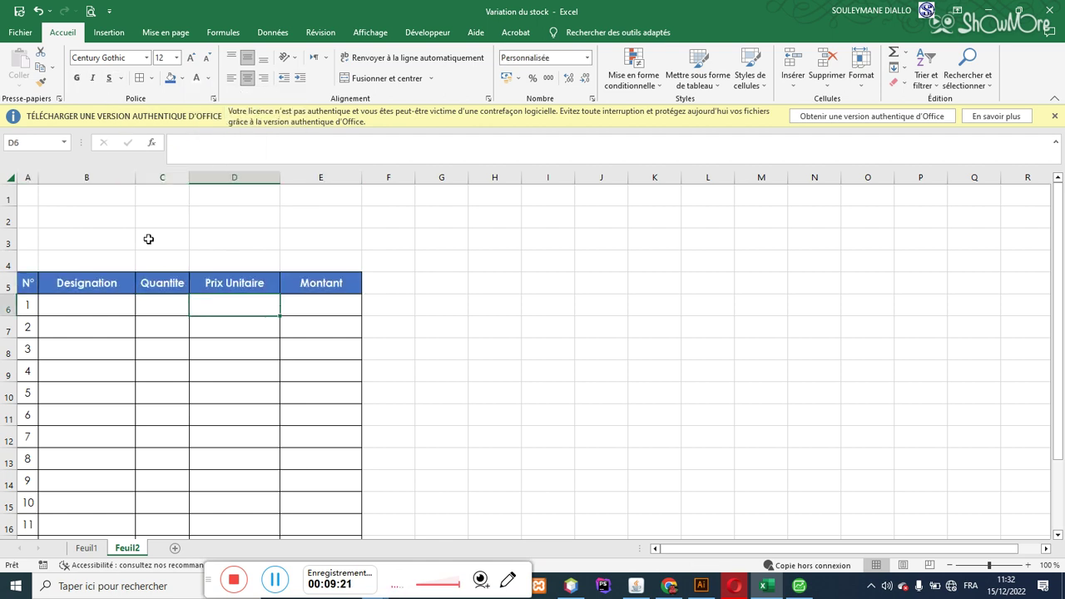
- Widen the Designation column to roughly double its width and check the table's page fit in the print preview
{"action": "left_click_drag", "start_coordinate": [135, 177], "coordinate": [195, 178]}
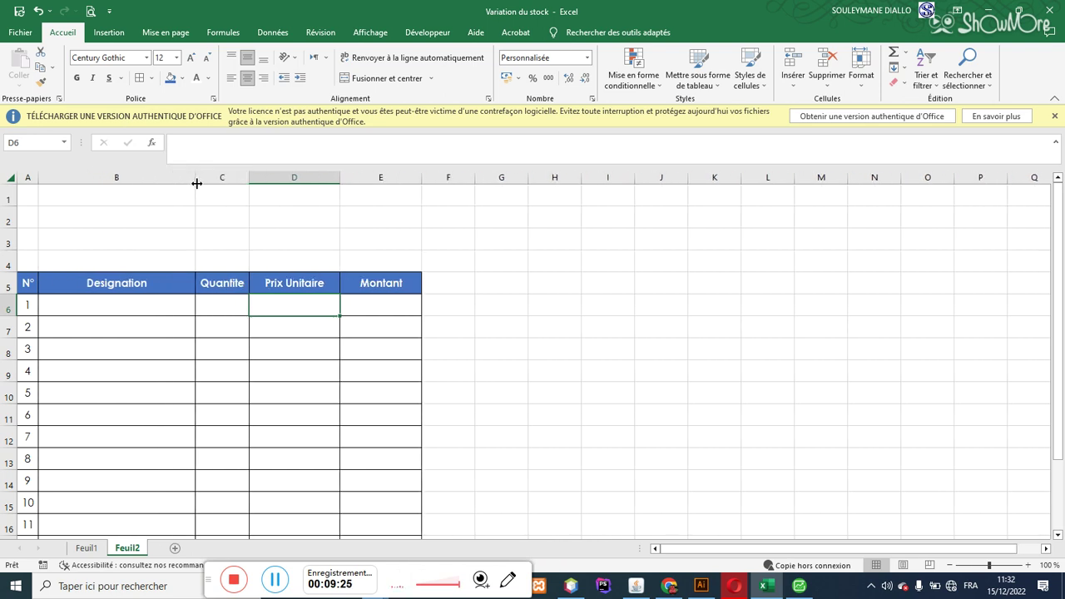
{"action": "left_click_drag", "start_coordinate": [196, 177], "coordinate": [220, 178]}
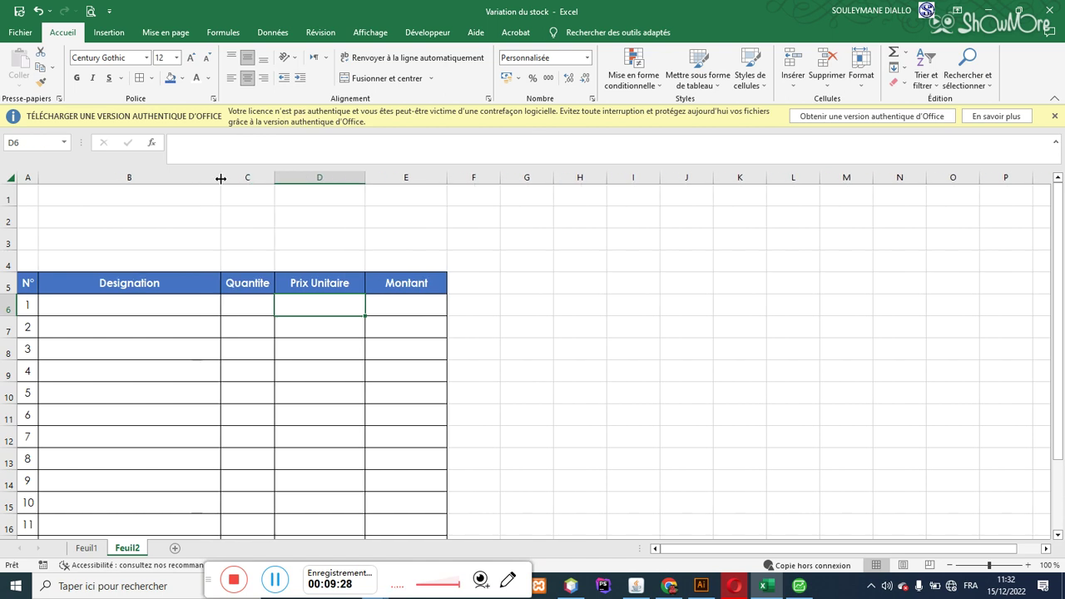
{"action": "left_click", "coordinate": [91, 11]}
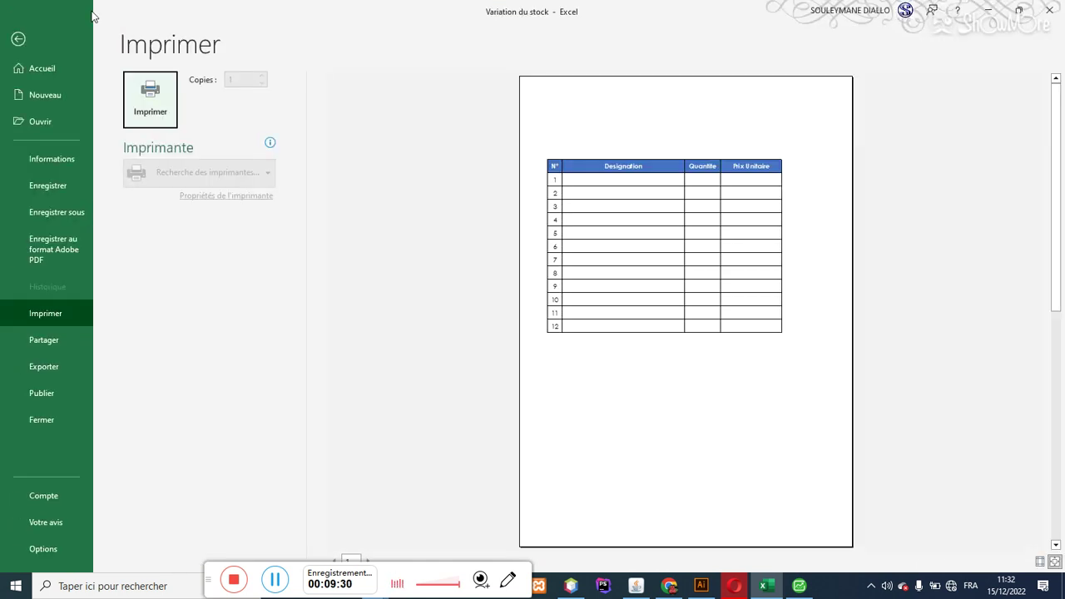
{"action": "left_click", "coordinate": [16, 40]}
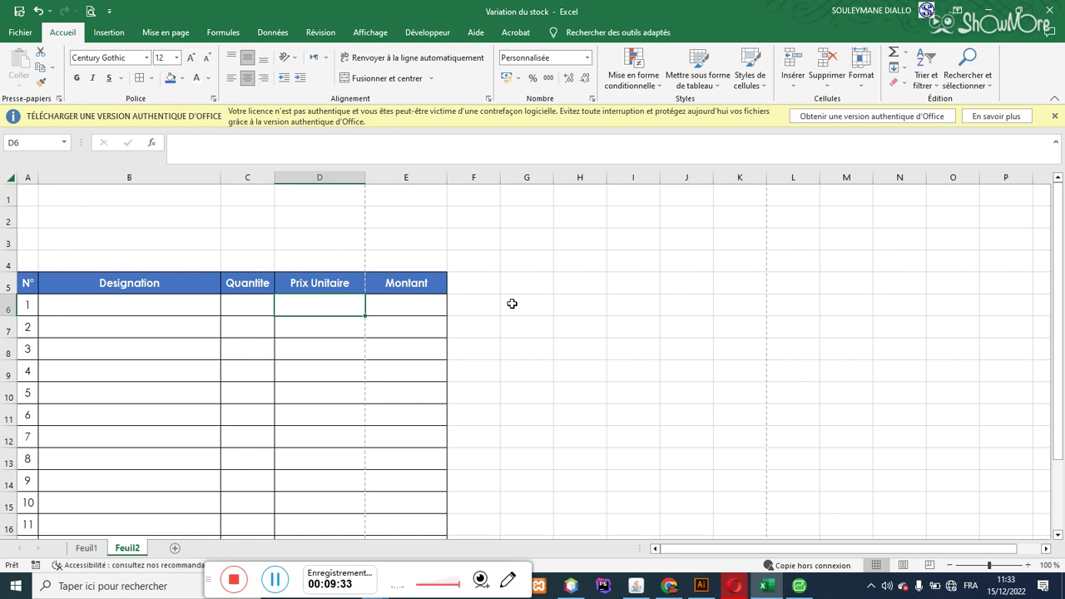
- Widen the Designation column slightly and narrow the Prix Unitaire and Montant columns so that columns A:E fit within the page break
{"action": "left_click_drag", "start_coordinate": [1058, 373], "coordinate": [1057, 464]}
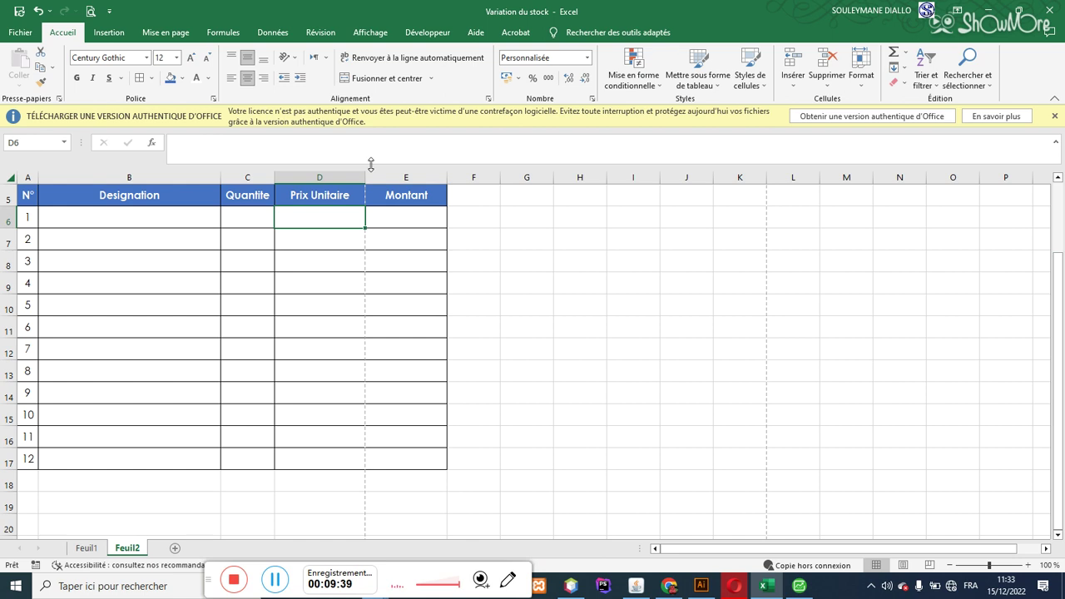
{"action": "left_click_drag", "start_coordinate": [364, 174], "coordinate": [345, 174]}
{"action": "left_click_drag", "start_coordinate": [426, 174], "coordinate": [438, 177]}
{"action": "left_click_drag", "start_coordinate": [344, 178], "coordinate": [354, 179]}
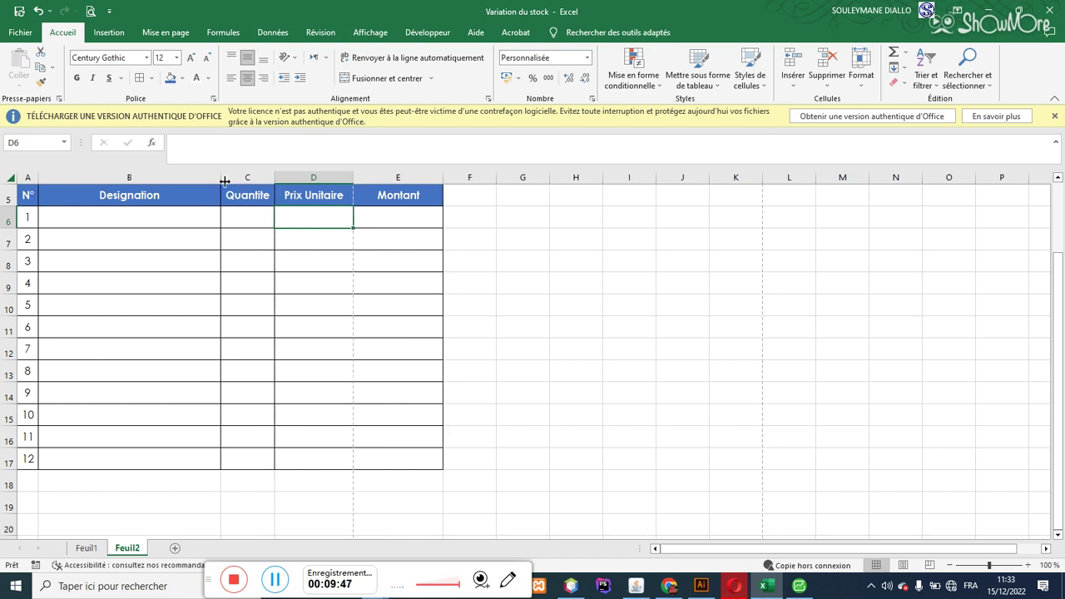
{"action": "left_click_drag", "start_coordinate": [221, 177], "coordinate": [229, 177]}
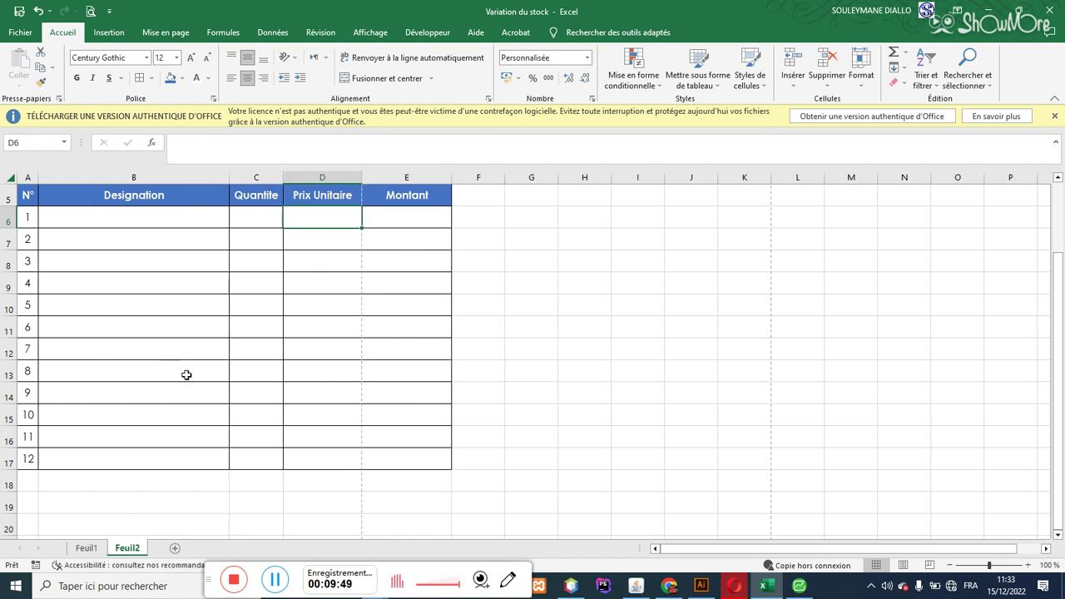
{"action": "left_click_drag", "start_coordinate": [455, 175], "coordinate": [442, 176]}
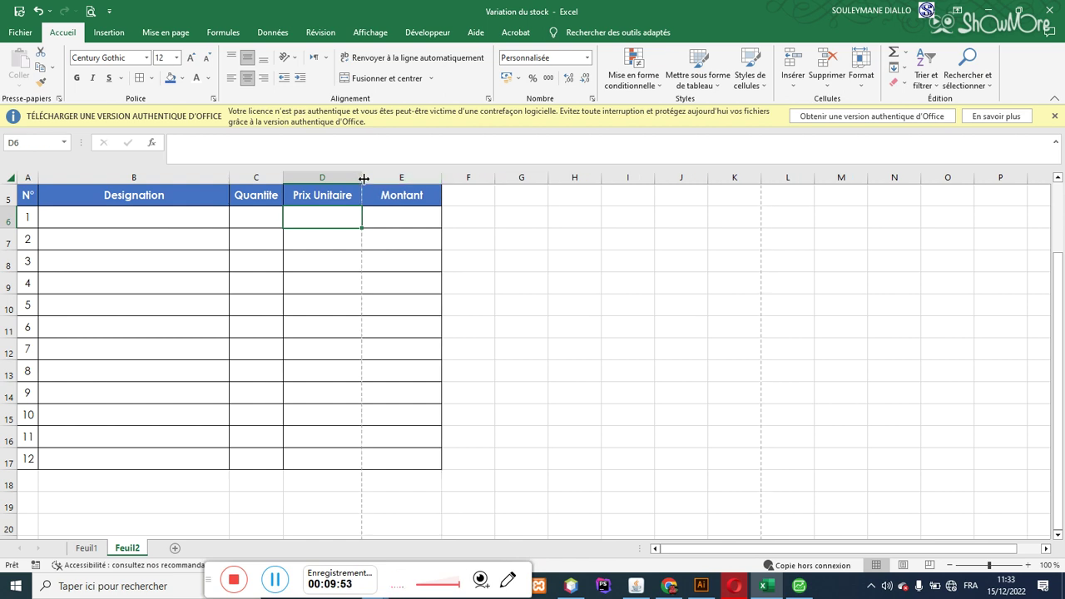
{"action": "left_click_drag", "start_coordinate": [364, 178], "coordinate": [349, 178]}
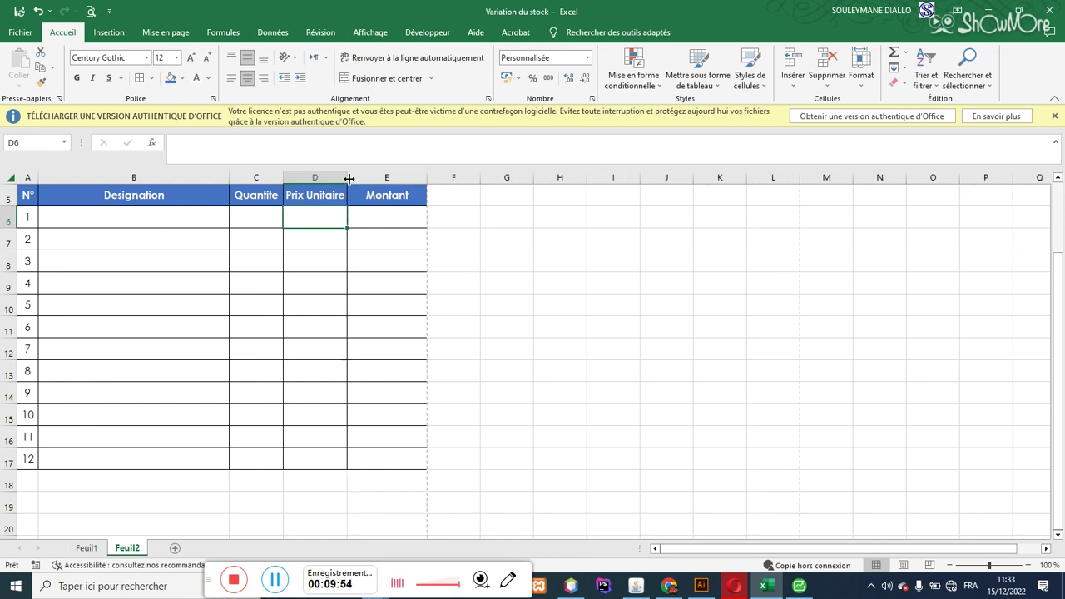
- Wrap the text in header row 5, narrow the Prix Unitaire column and raise the row height to fit its two-line heading
{"action": "left_click", "coordinate": [8, 197]}
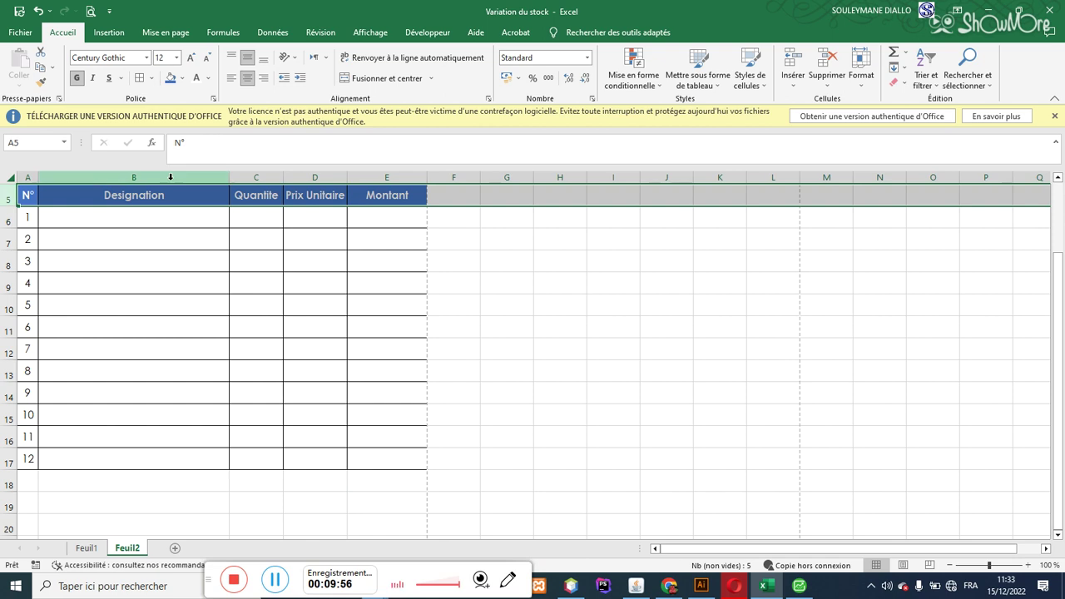
{"action": "left_click", "coordinate": [370, 59]}
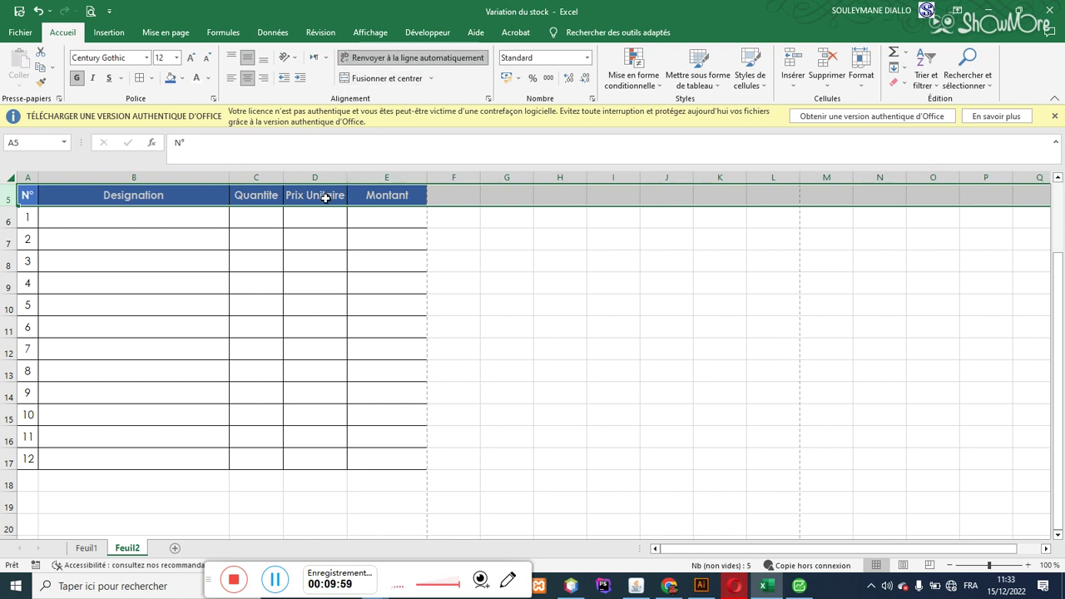
{"action": "left_click", "coordinate": [324, 199]}
{"action": "left_click_drag", "start_coordinate": [349, 178], "coordinate": [343, 178]}
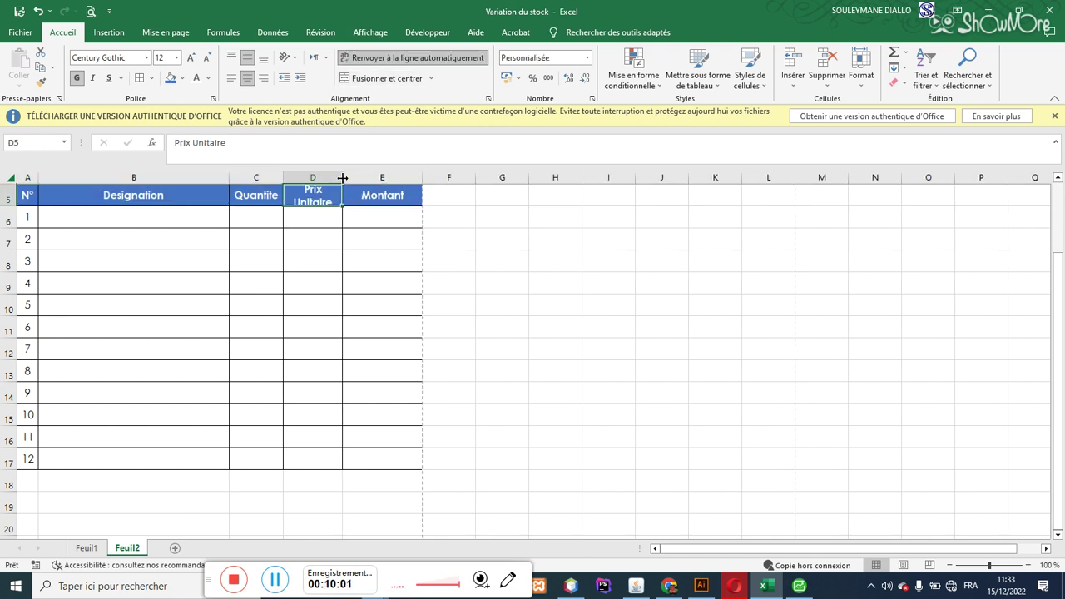
{"action": "left_click_drag", "start_coordinate": [10, 206], "coordinate": [10, 214]}
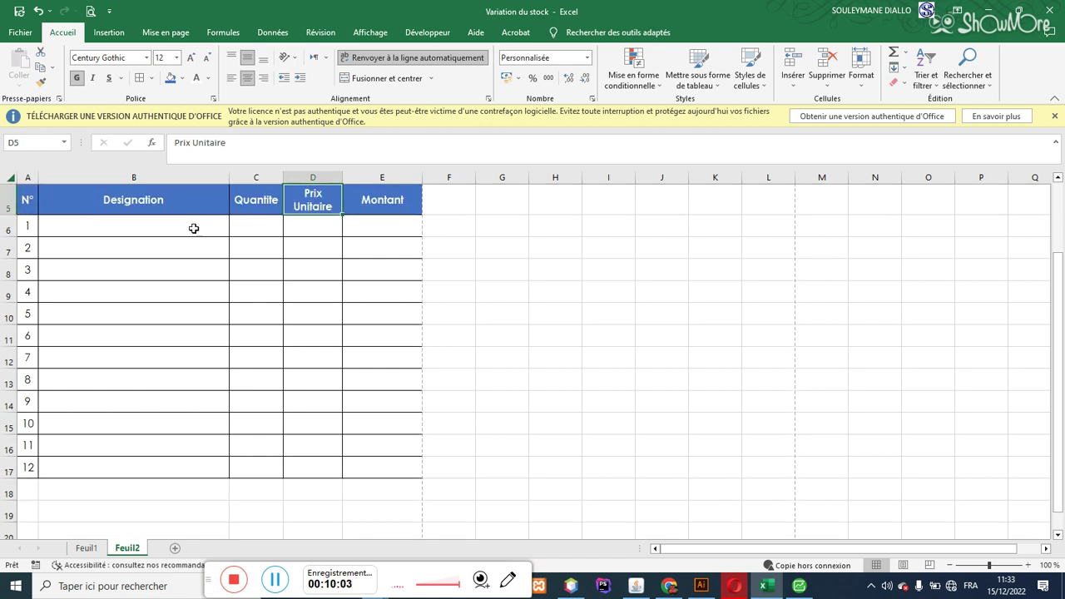
- Enter the formula =C6*D6 in cell E6 to calculate the first line's Montant
{"action": "left_click", "coordinate": [400, 230]}
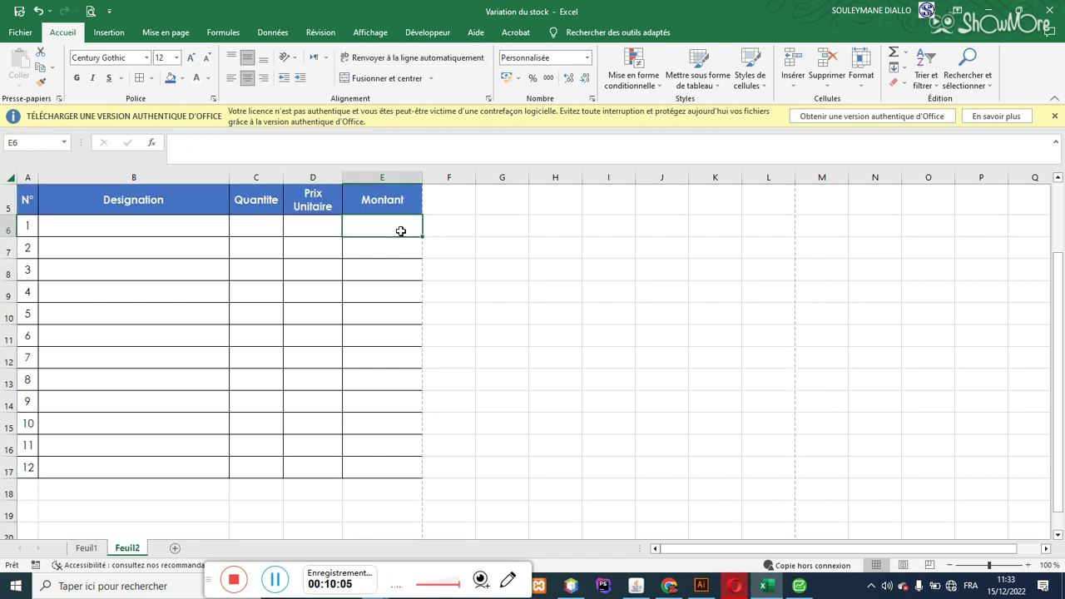
{"action": "type", "text": "="}
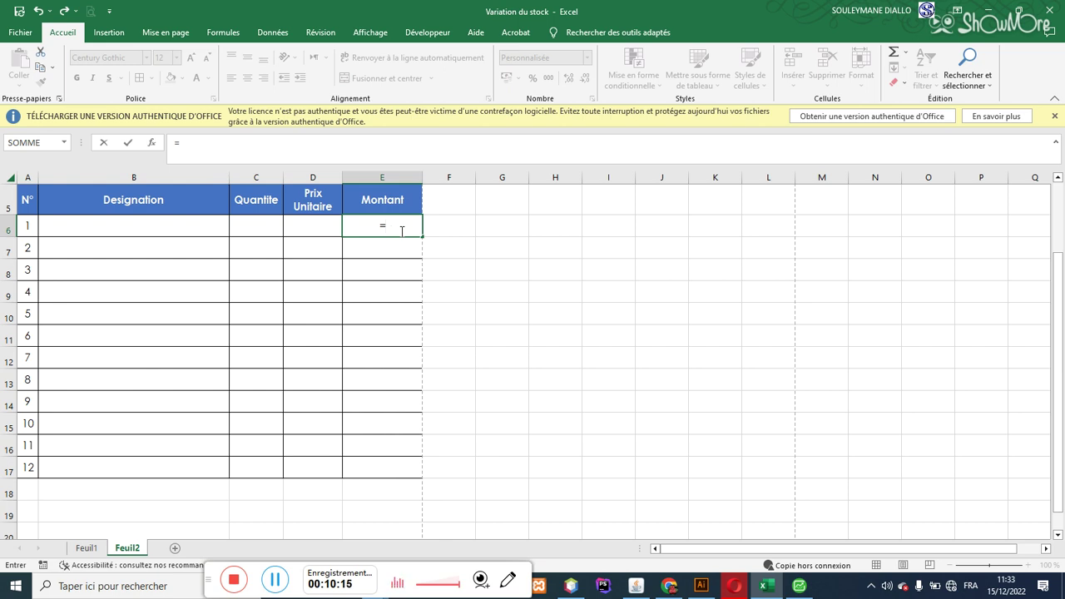
{"action": "left_click", "coordinate": [264, 230]}
{"action": "type", "text": "*"}
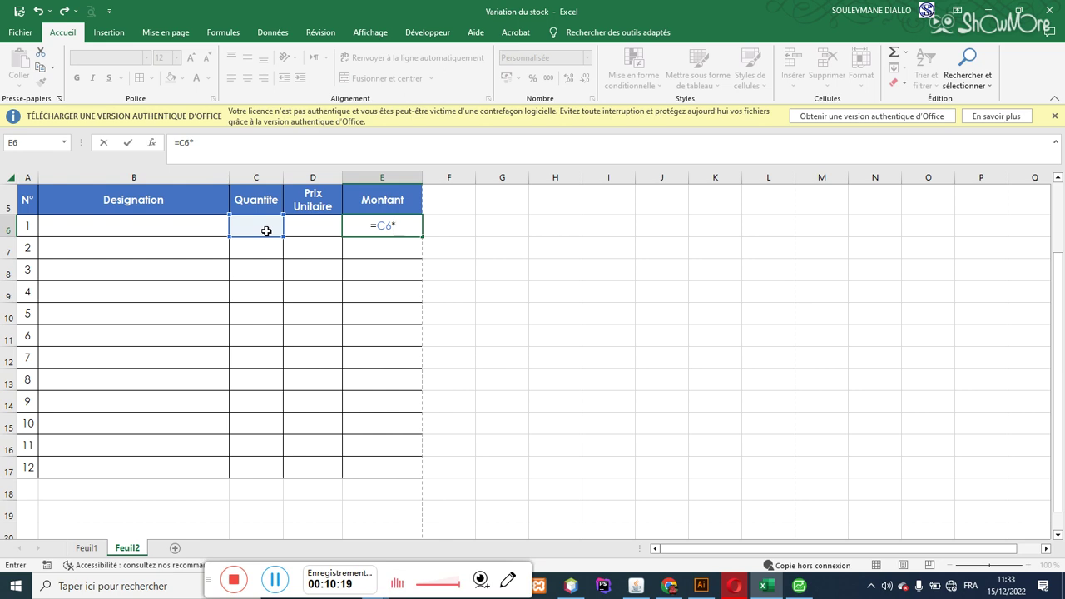
{"action": "left_click", "coordinate": [320, 231]}
{"action": "key", "text": "Return"}
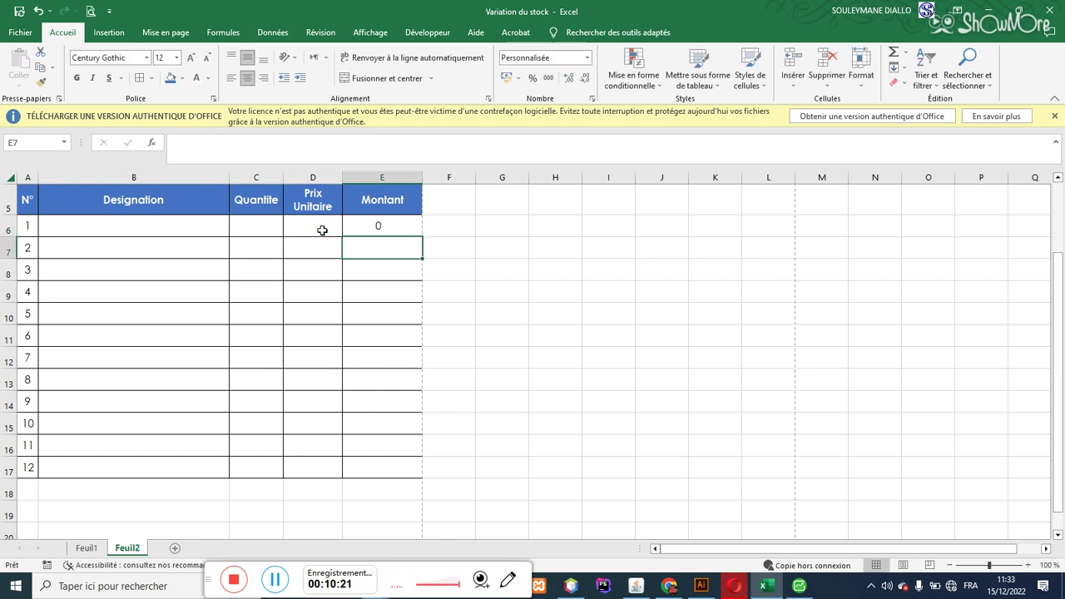
- Right-align the Prix Unitaire and Montant columns and copy the formula in E6 down to E17
{"action": "left_click", "coordinate": [381, 225]}
{"action": "left_click_drag", "start_coordinate": [386, 169], "coordinate": [324, 167]}
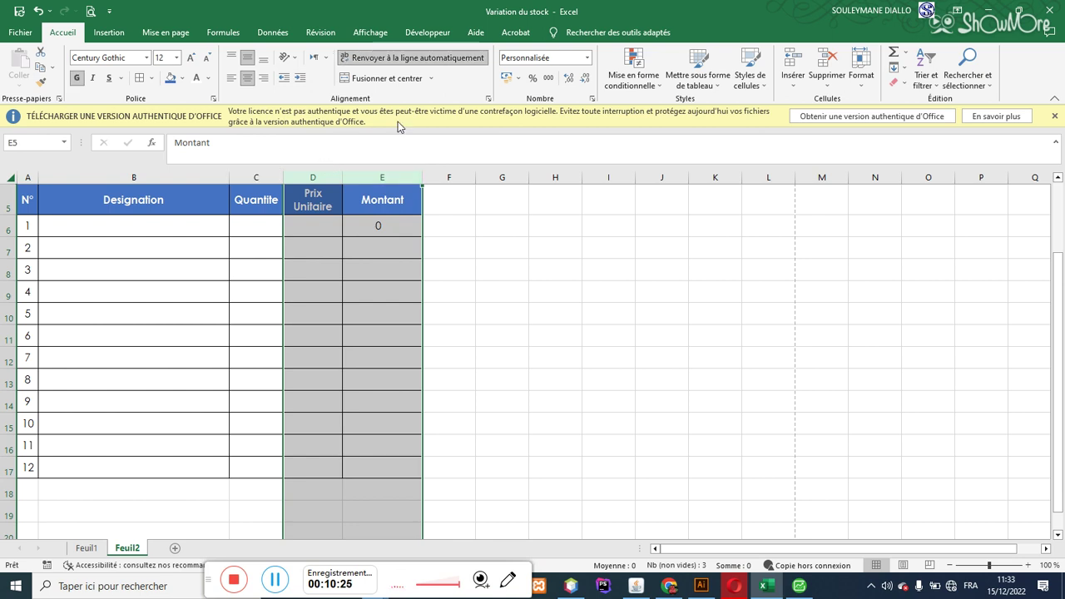
{"action": "left_click", "coordinate": [263, 78]}
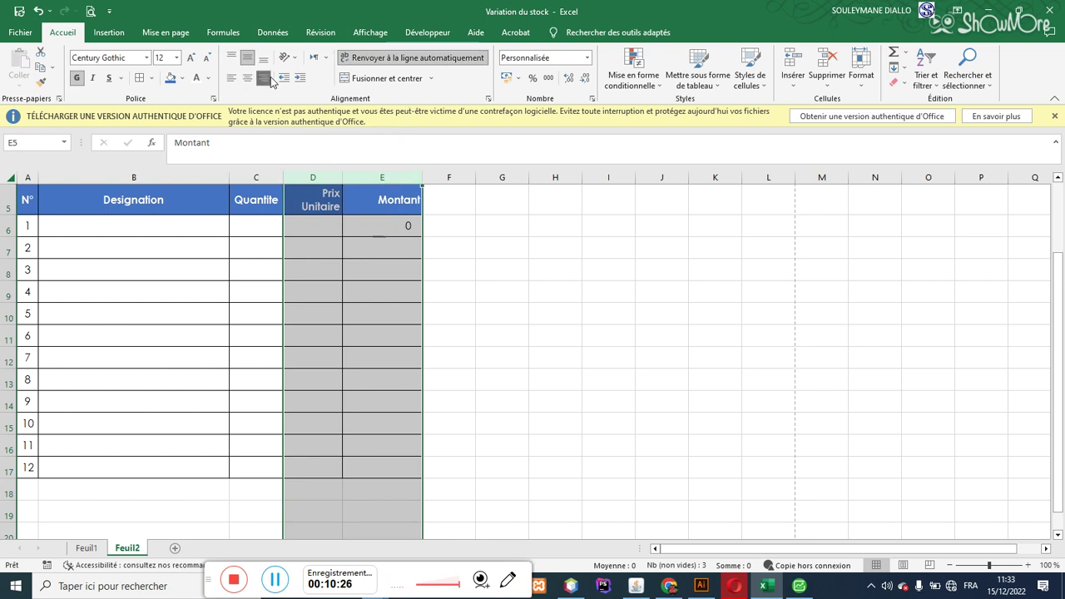
{"action": "left_click", "coordinate": [379, 223]}
{"action": "left_click_drag", "start_coordinate": [423, 238], "coordinate": [414, 485]}
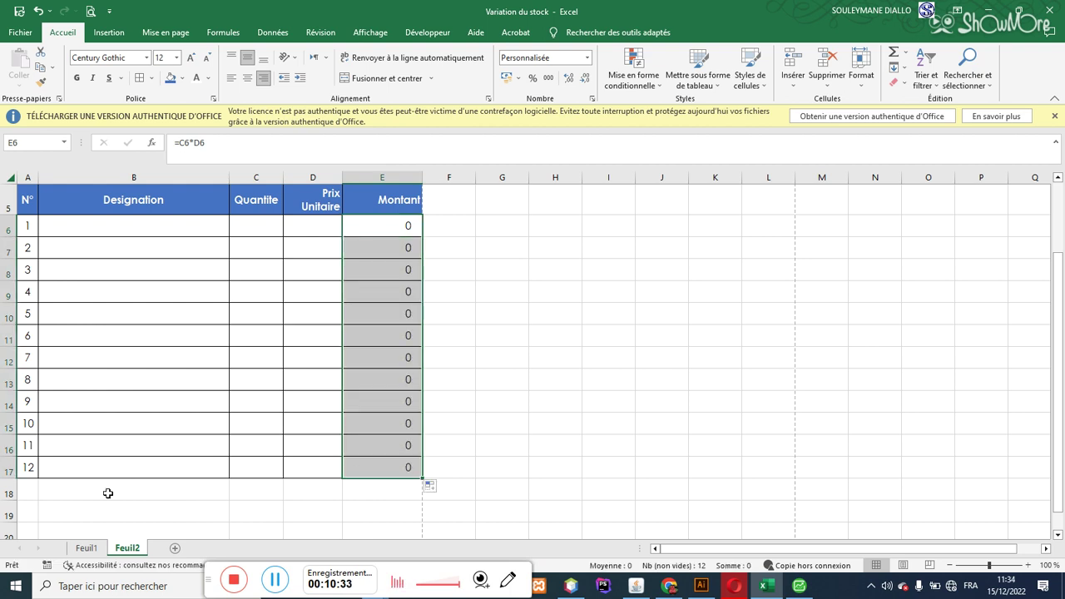
- Enter the label Total in B17 and a SOMME formula over E6:E16 in E17
{"action": "left_click", "coordinate": [93, 470]}
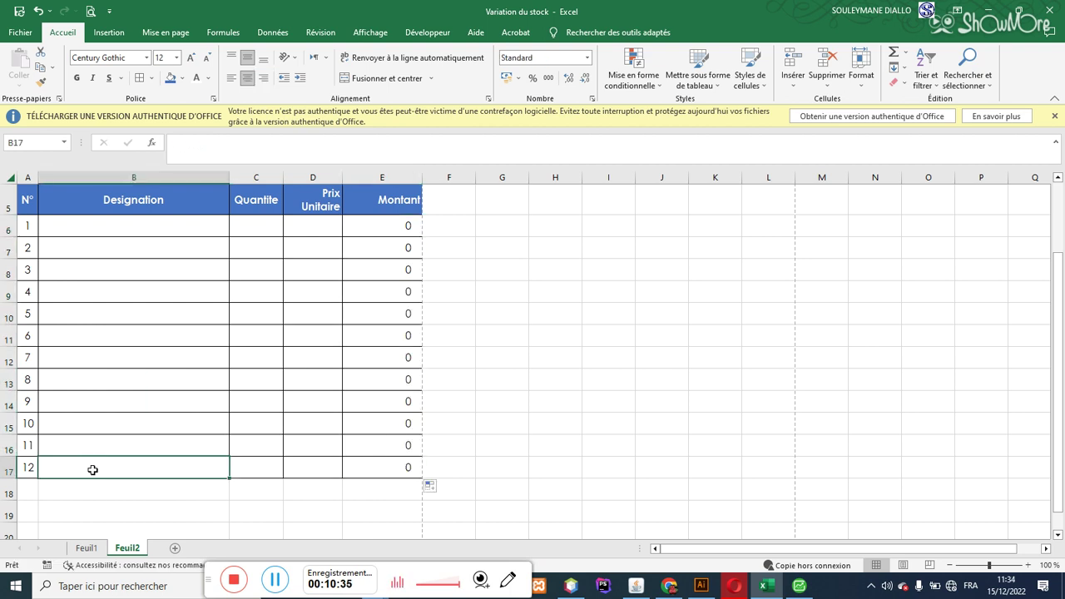
{"action": "type", "text": "Total"}
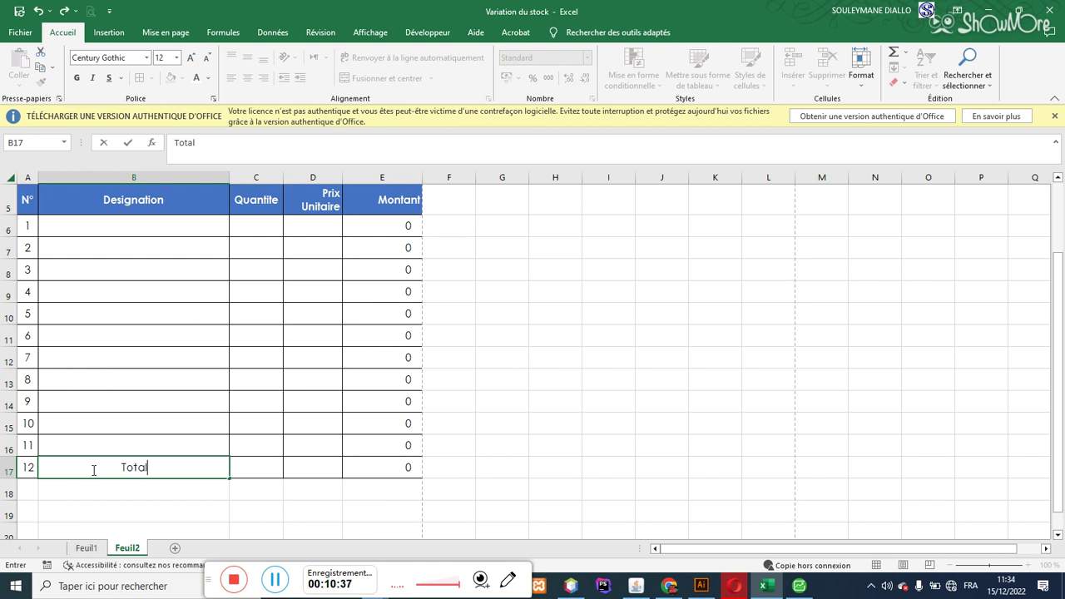
{"action": "key", "text": "Tab"}
{"action": "key", "text": "Tab"}
{"action": "key", "text": "Tab"}
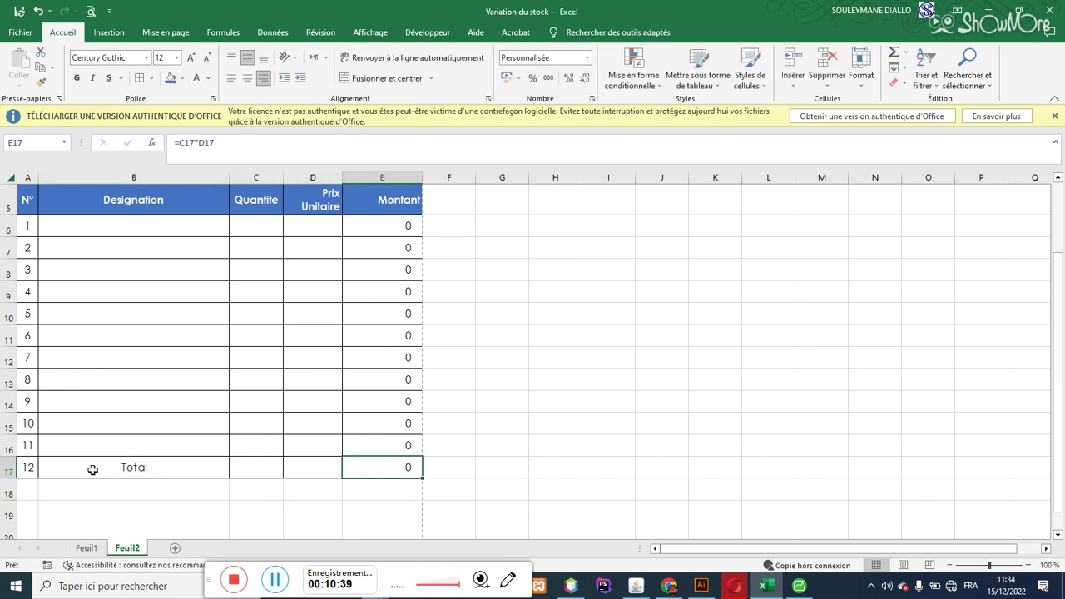
{"action": "type", "text": "=som"}
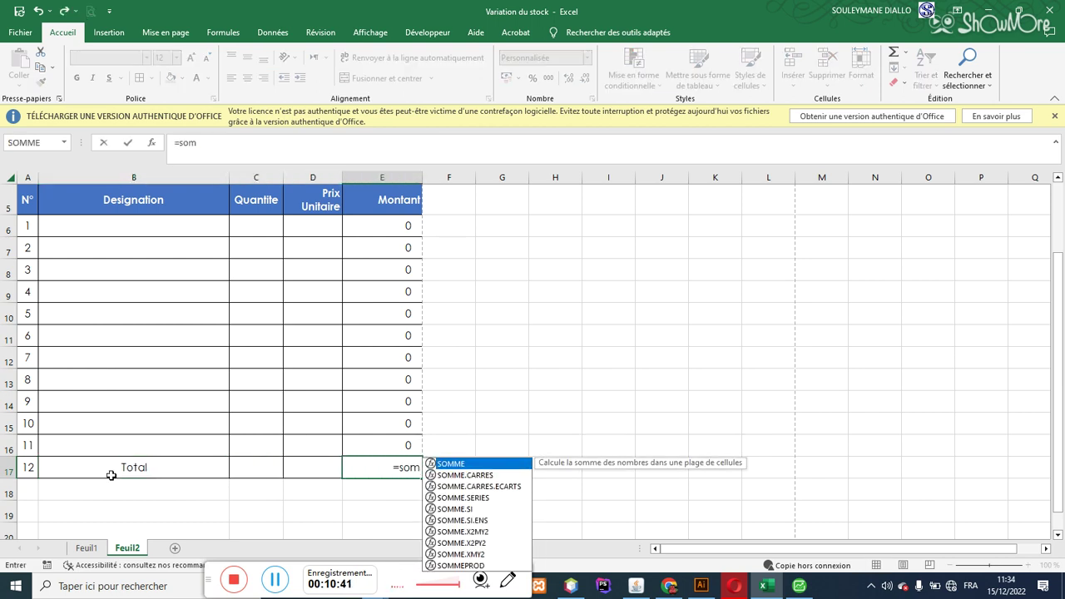
{"action": "double_click", "coordinate": [469, 466]}
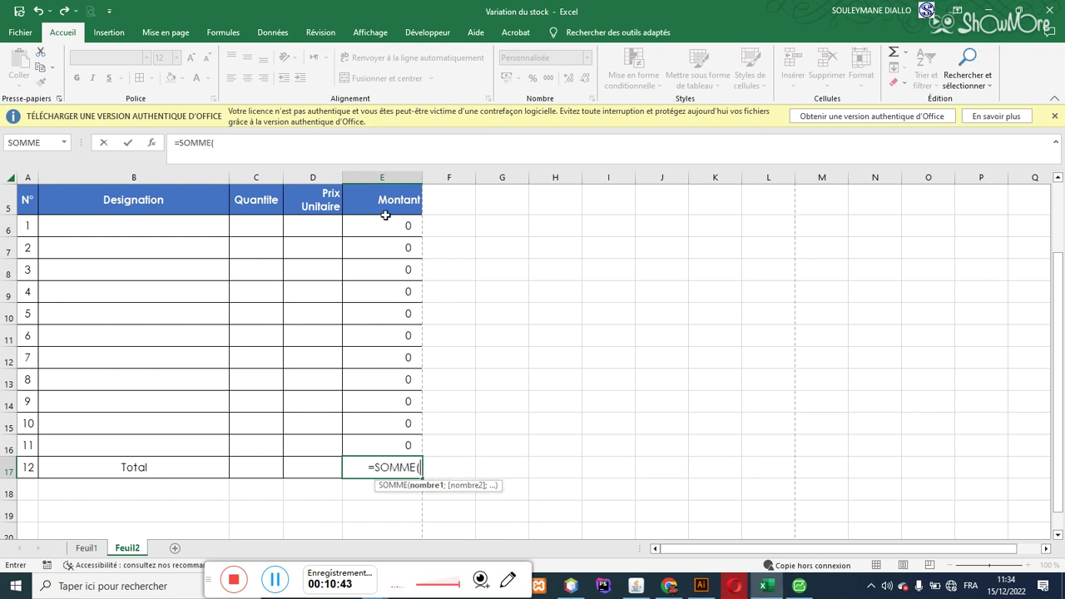
{"action": "left_click_drag", "start_coordinate": [382, 223], "coordinate": [380, 447]}
{"action": "key", "text": "Return"}
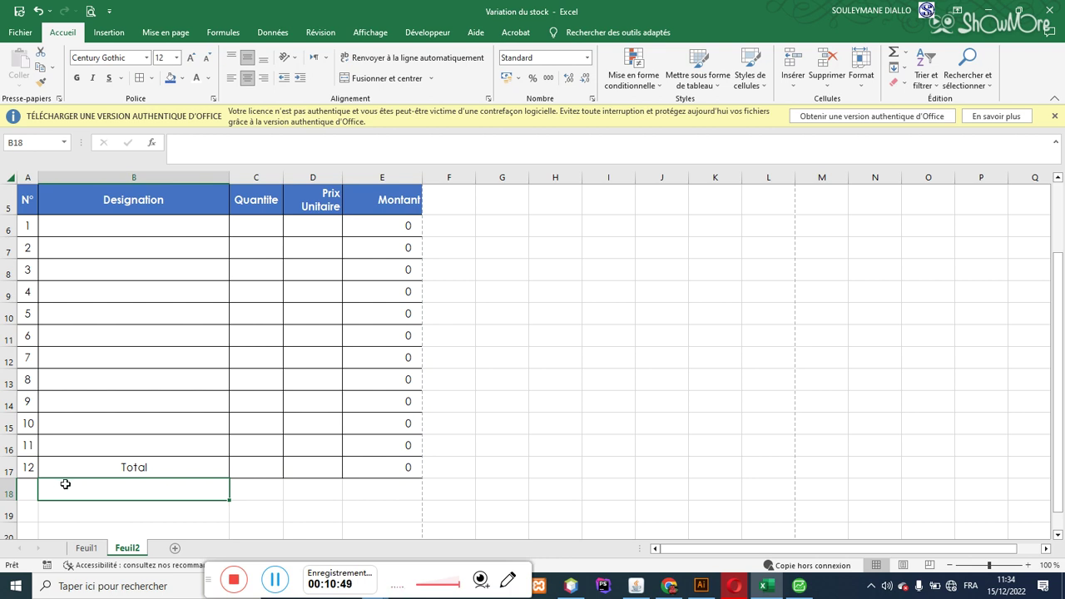
- Change the B17 label to Total HT and add the labels TVA in B18 and Montant TCC in B19
{"action": "left_click", "coordinate": [168, 464]}
{"action": "double_click", "coordinate": [168, 464]}
{"action": "type", "text": "ht"}
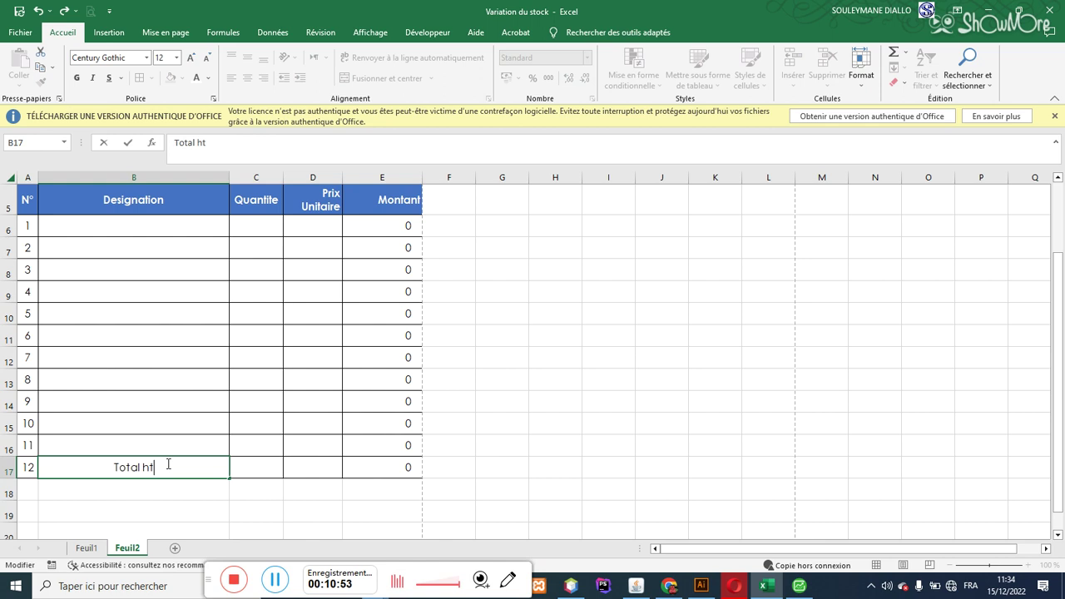
{"action": "key", "text": "BackSpace"}
{"action": "key", "text": "BackSpace"}
{"action": "type", "text": "HT"}
{"action": "left_click", "coordinate": [161, 488]}
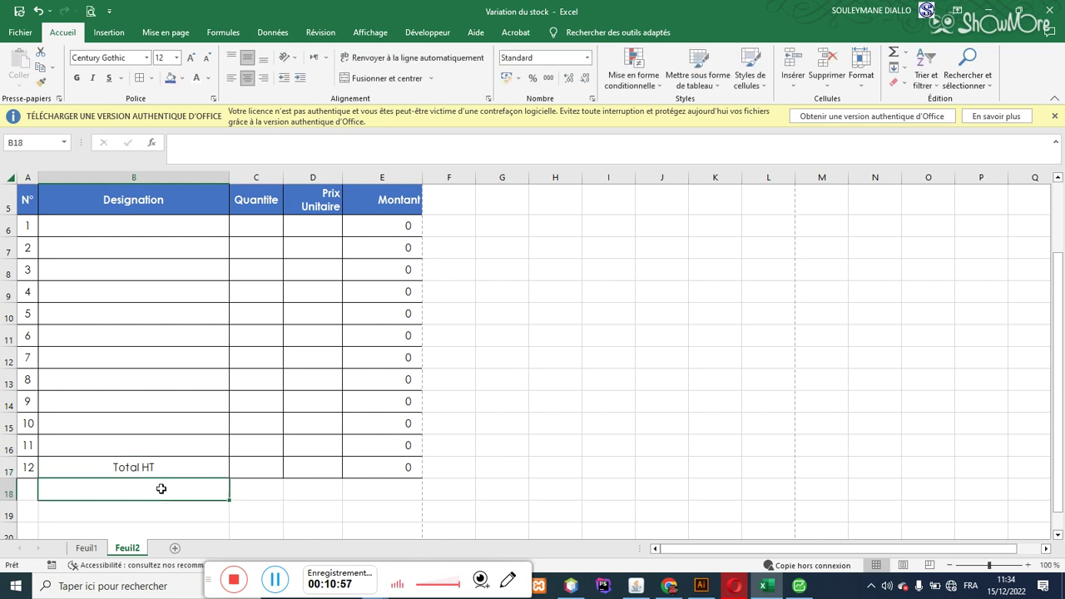
{"action": "type", "text": "TVA"}
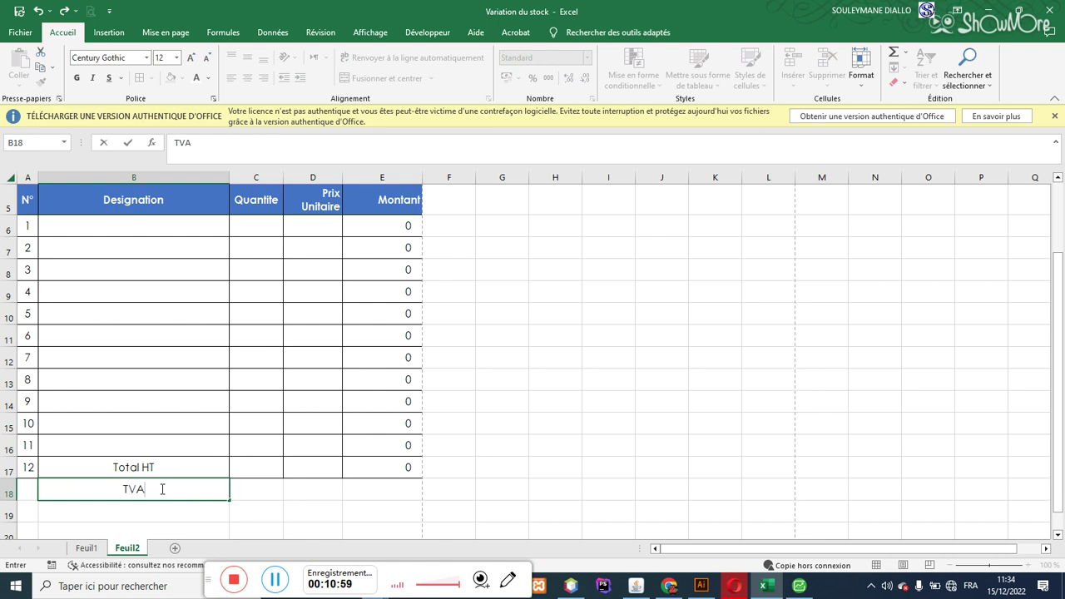
{"action": "left_click", "coordinate": [170, 512]}
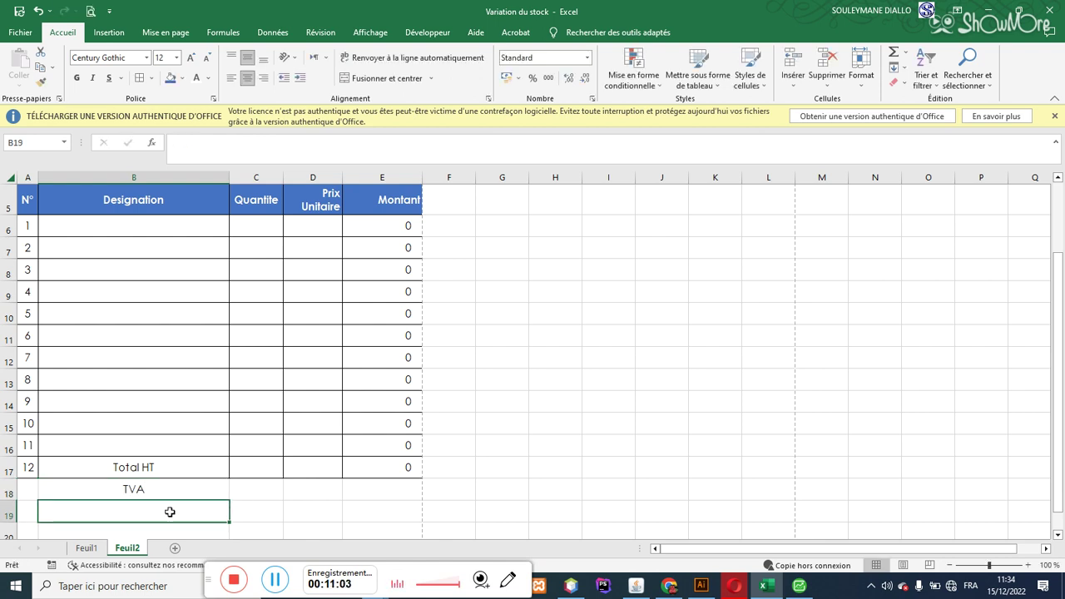
{"action": "type", "text": "Mon"}
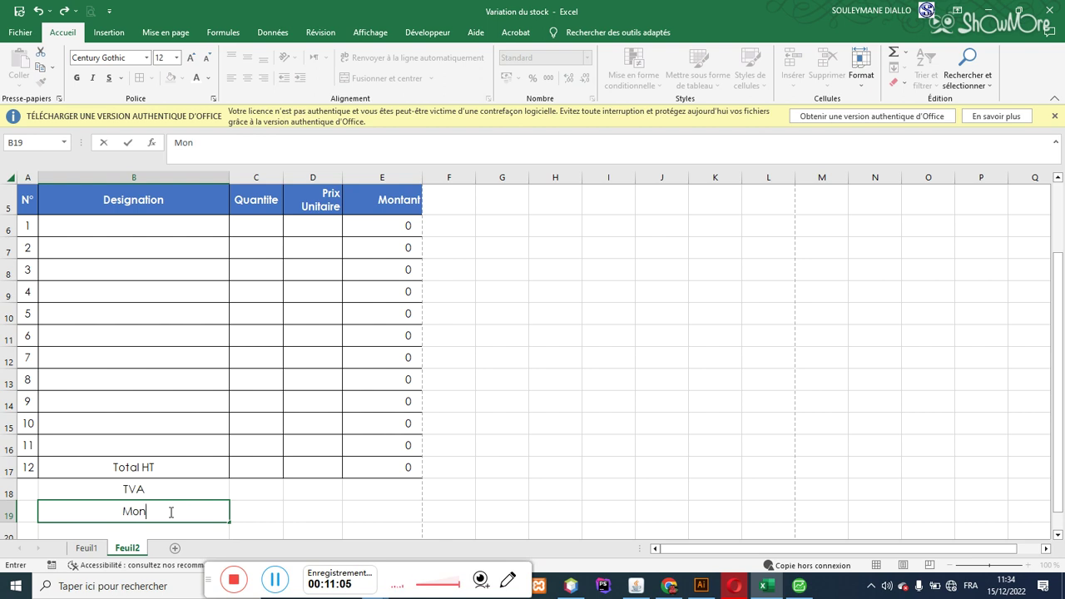
{"action": "type", "text": "tant TCC"}
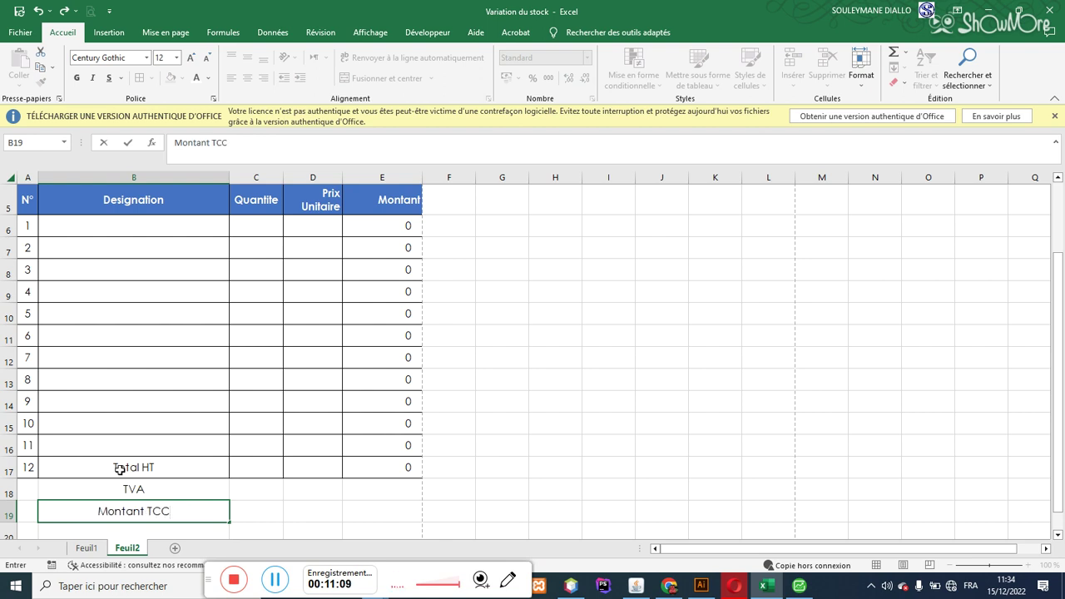
- Merge and center the Total HT label across B17:D17
{"action": "left_click", "coordinate": [120, 469]}
{"action": "left_click_drag", "start_coordinate": [133, 468], "coordinate": [313, 468]}
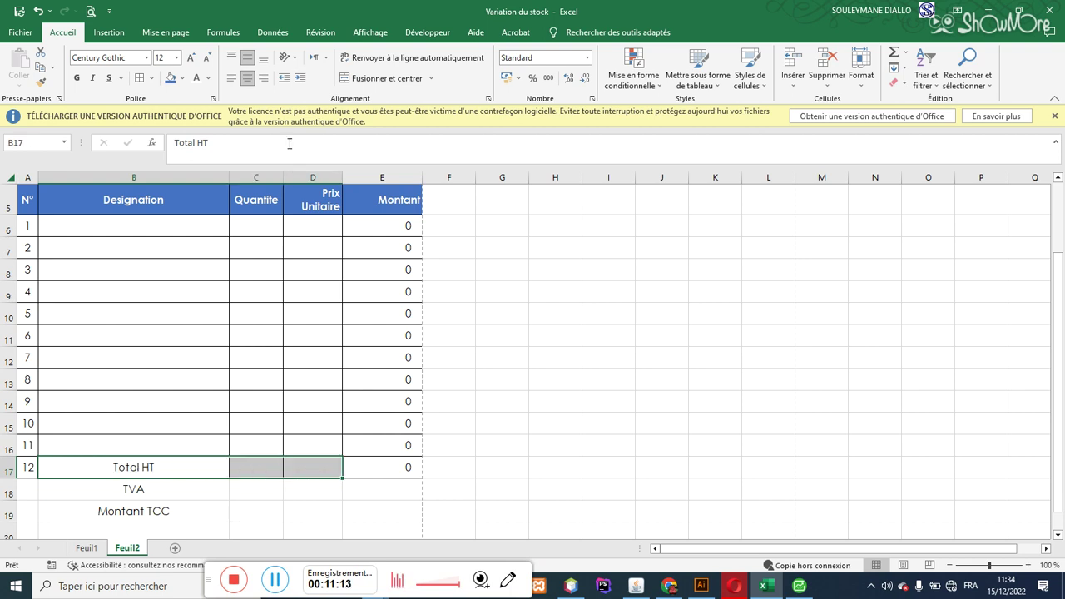
{"action": "left_click", "coordinate": [412, 78]}
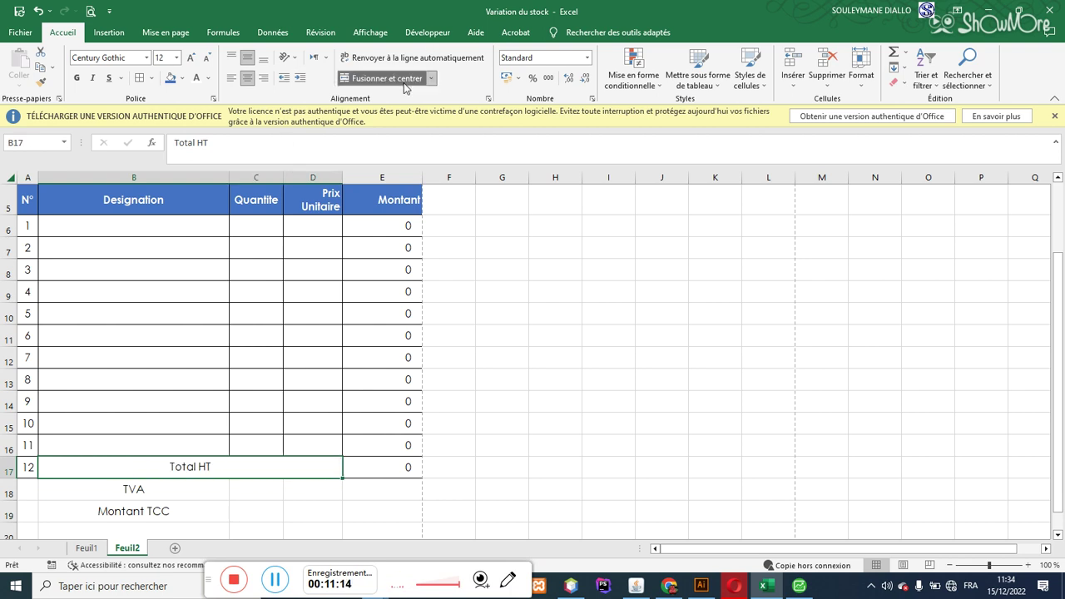
- Format cell D18 as a percentage and enter 18% as the TVA rate
{"action": "left_click", "coordinate": [161, 494]}
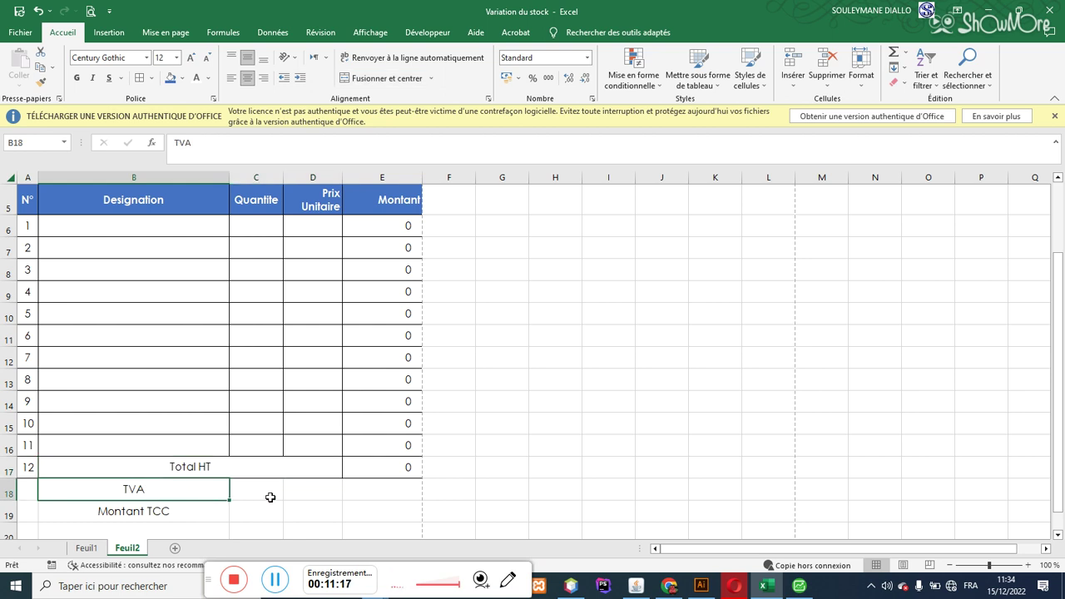
{"action": "left_click", "coordinate": [314, 491]}
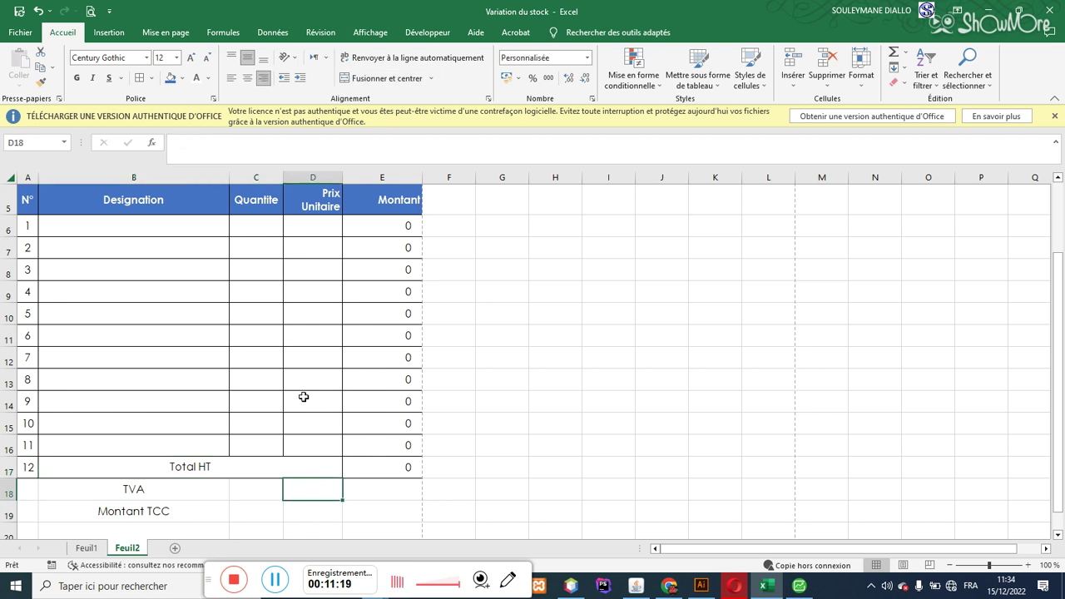
{"action": "left_click", "coordinate": [533, 79]}
{"action": "type", "text": "18"}
{"action": "key", "text": "Return"}
- Merge and center the TVA label across B18:C18
{"action": "left_click_drag", "start_coordinate": [194, 488], "coordinate": [269, 492]}
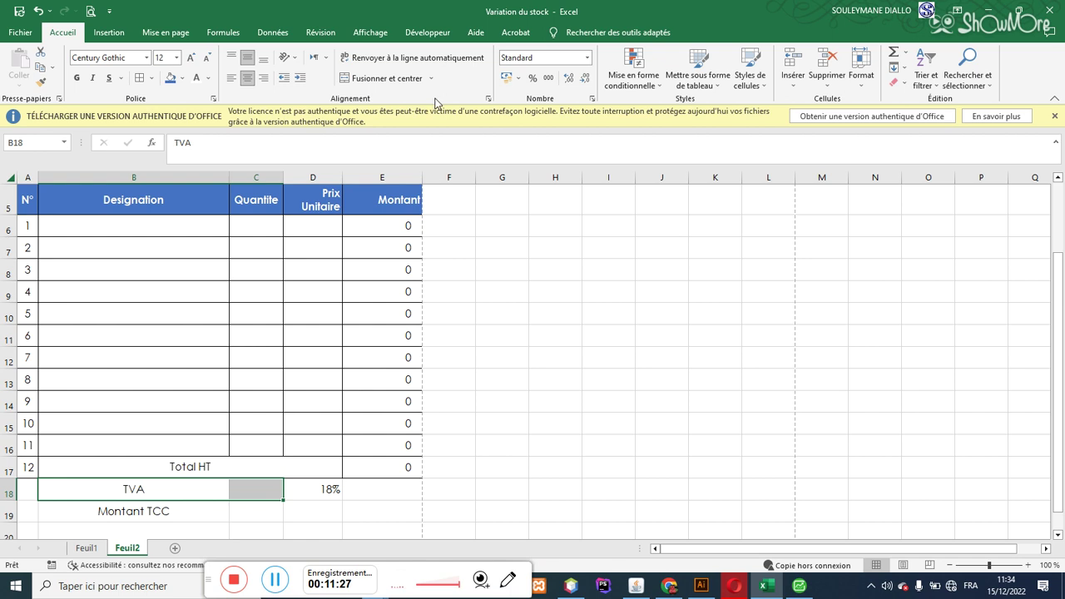
{"action": "left_click", "coordinate": [384, 78]}
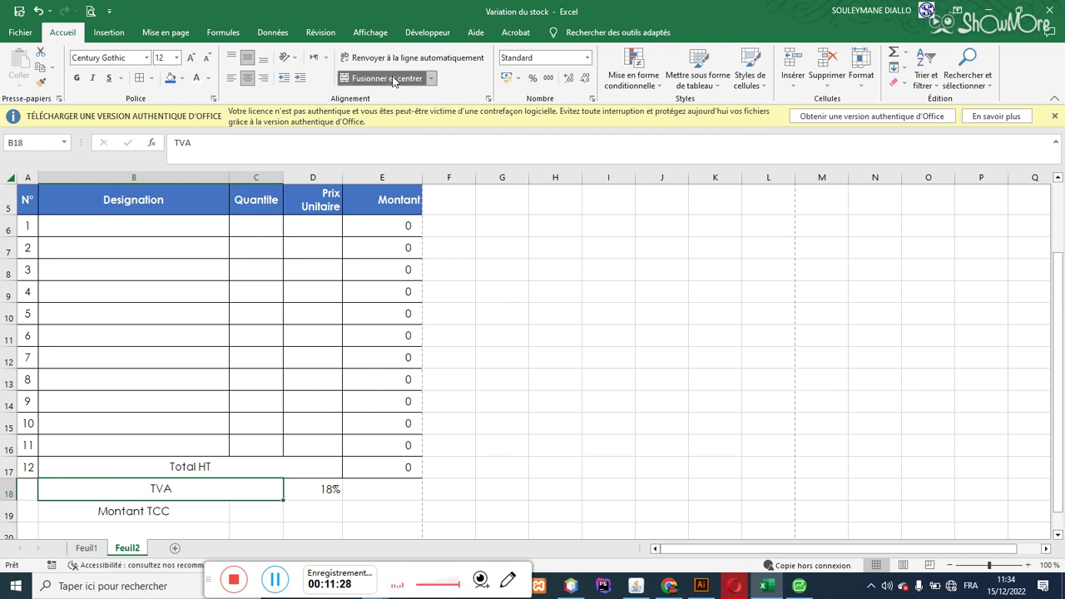
{"action": "left_click", "coordinate": [192, 512]}
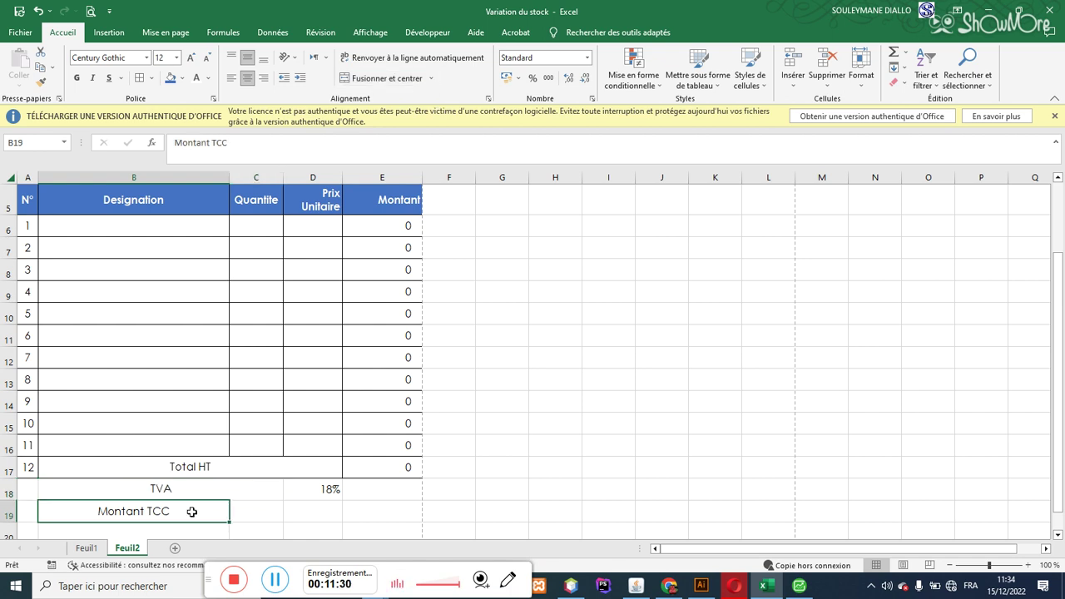
- Enter the tax-inclusive total formula +E17+E17*D18 in cell E19 of the Montant TCC row
{"action": "left_click", "coordinate": [315, 515]}
{"action": "left_click", "coordinate": [369, 512]}
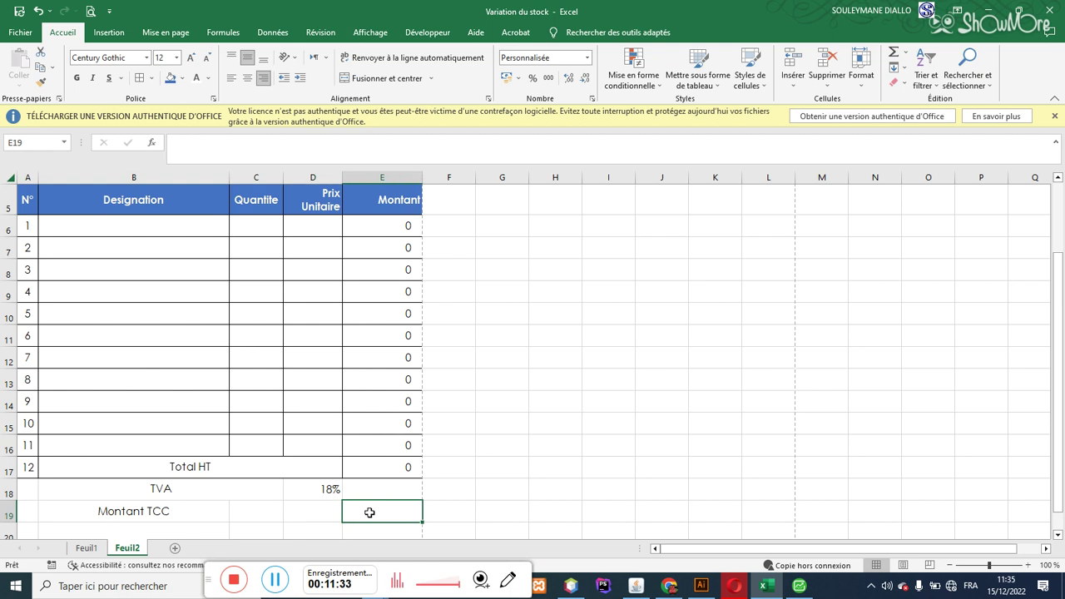
{"action": "type", "text": "+"}
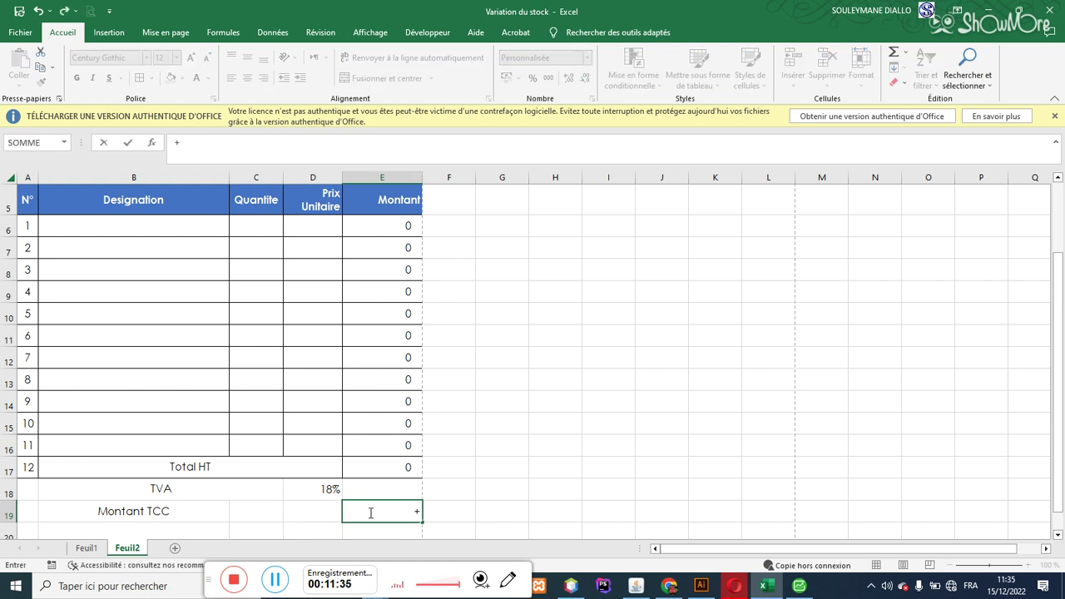
{"action": "left_click", "coordinate": [385, 468]}
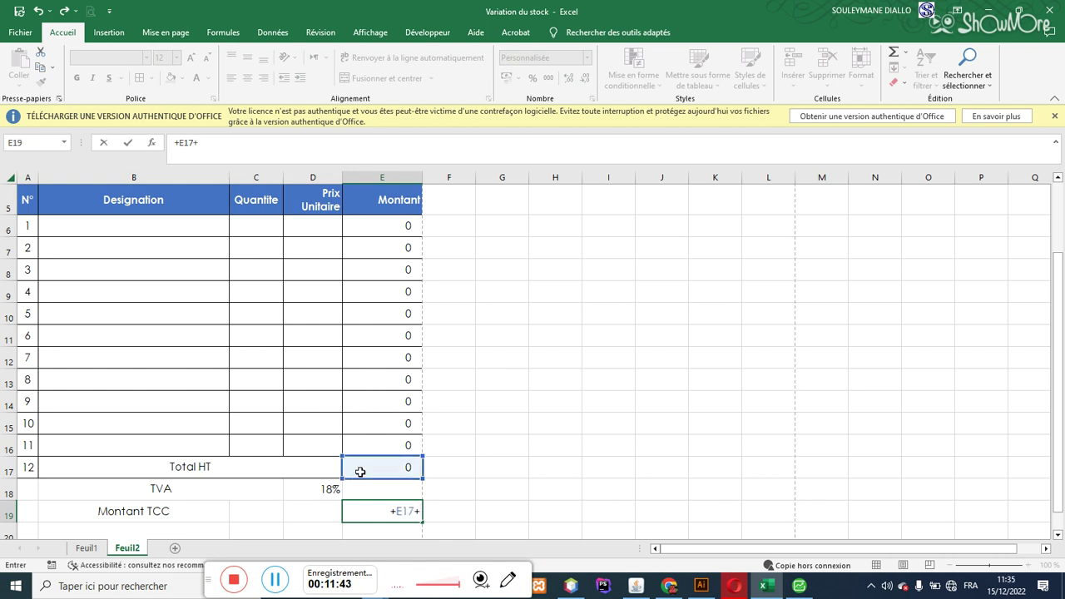
{"action": "type", "text": "+"}
{"action": "left_click", "coordinate": [368, 468]}
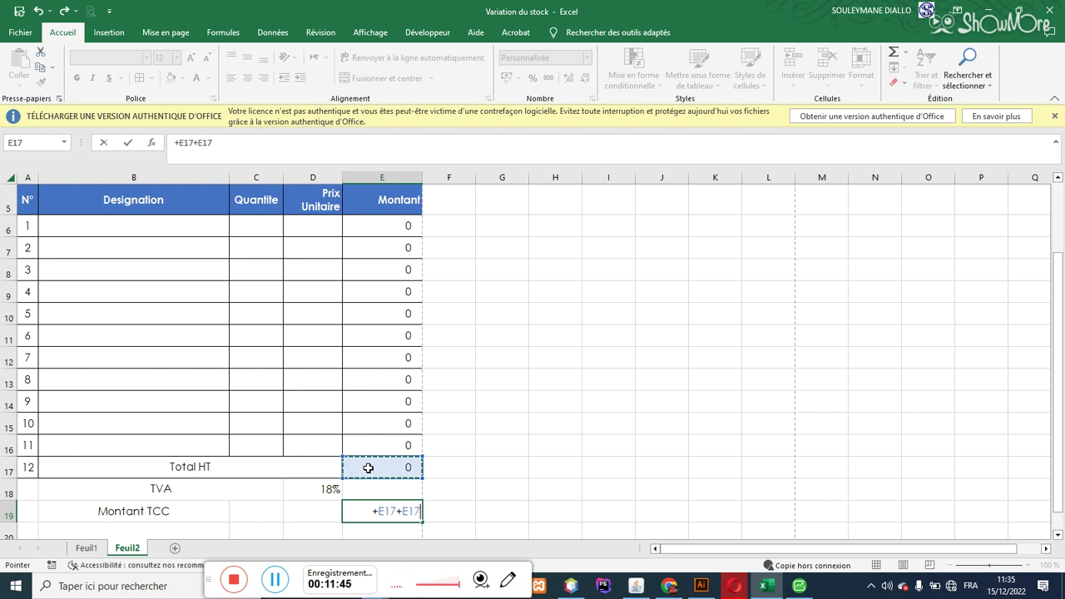
{"action": "type", "text": "*"}
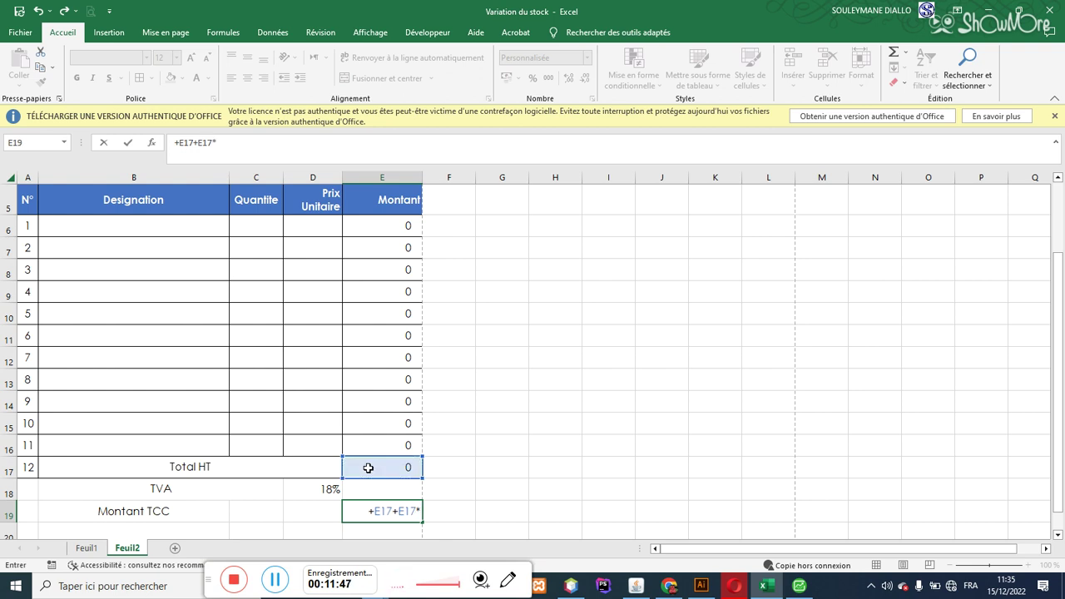
{"action": "left_click", "coordinate": [331, 490]}
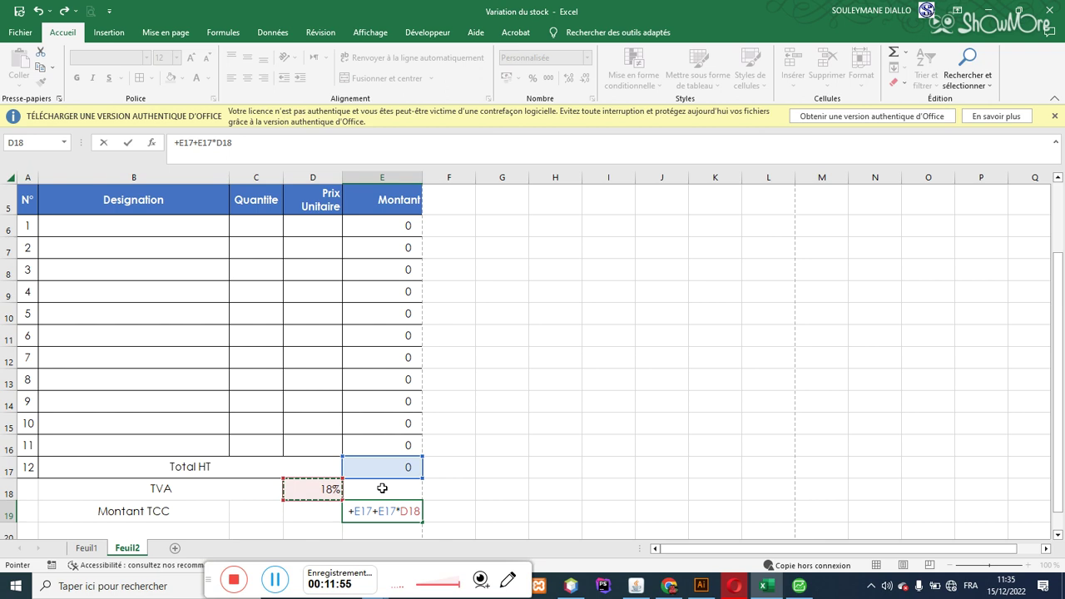
{"action": "key", "text": "Return"}
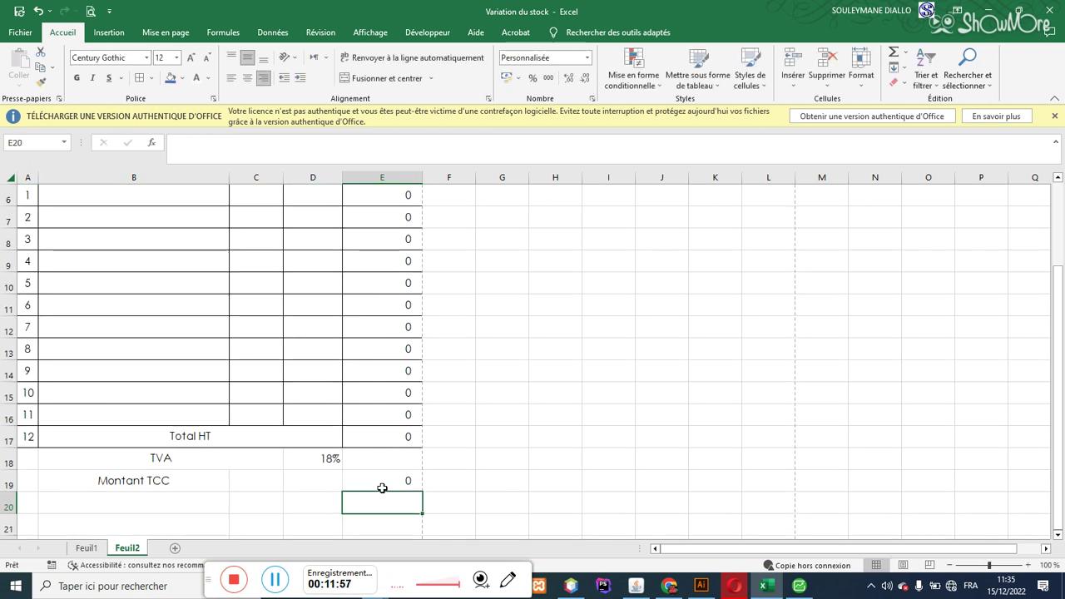
- Calculate the TVA amount in cell E18 with the formula =E17*D18
{"action": "double_click", "coordinate": [390, 456]}
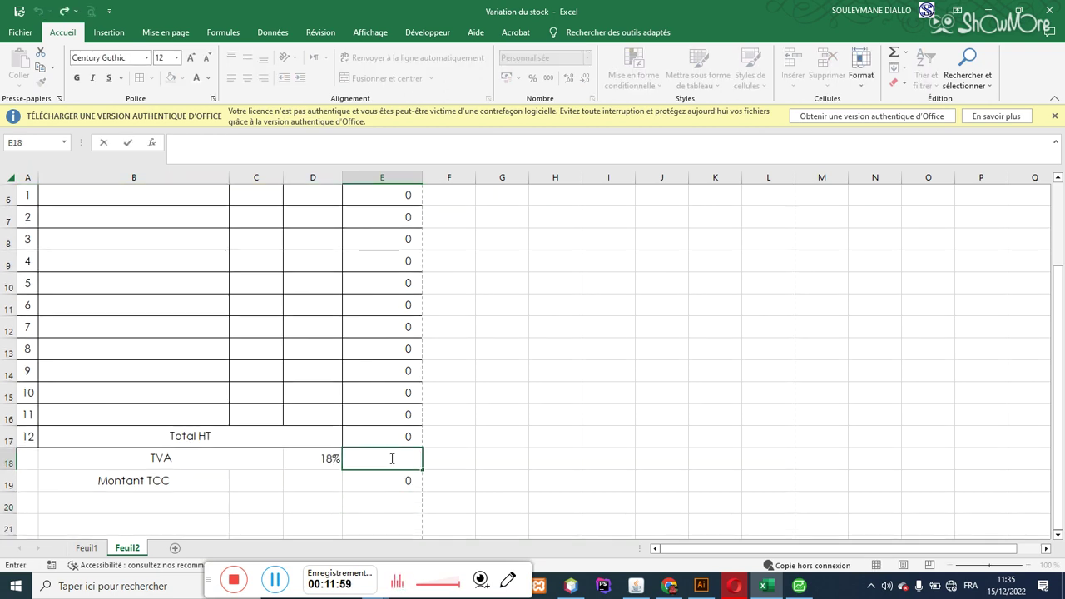
{"action": "type", "text": "="}
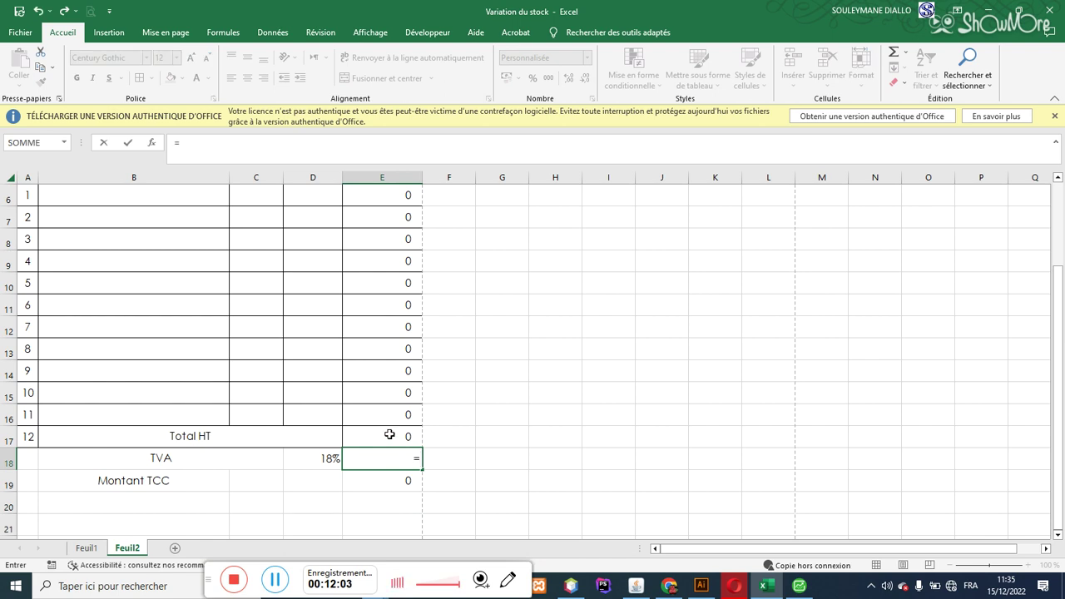
{"action": "left_click", "coordinate": [389, 434]}
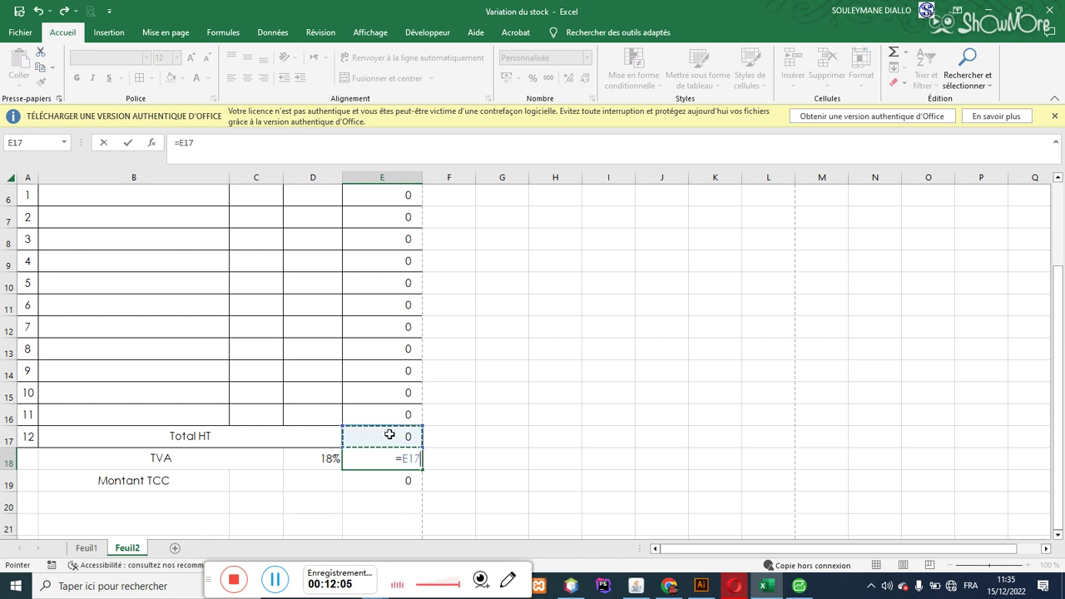
{"action": "type", "text": "*"}
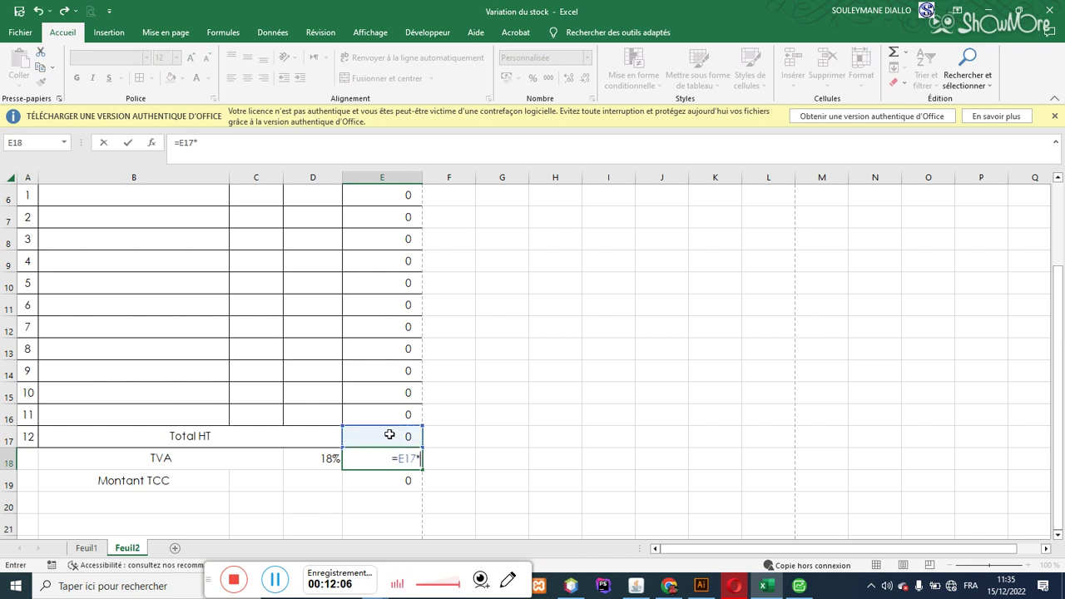
{"action": "left_click", "coordinate": [318, 459]}
{"action": "key", "text": "Return"}
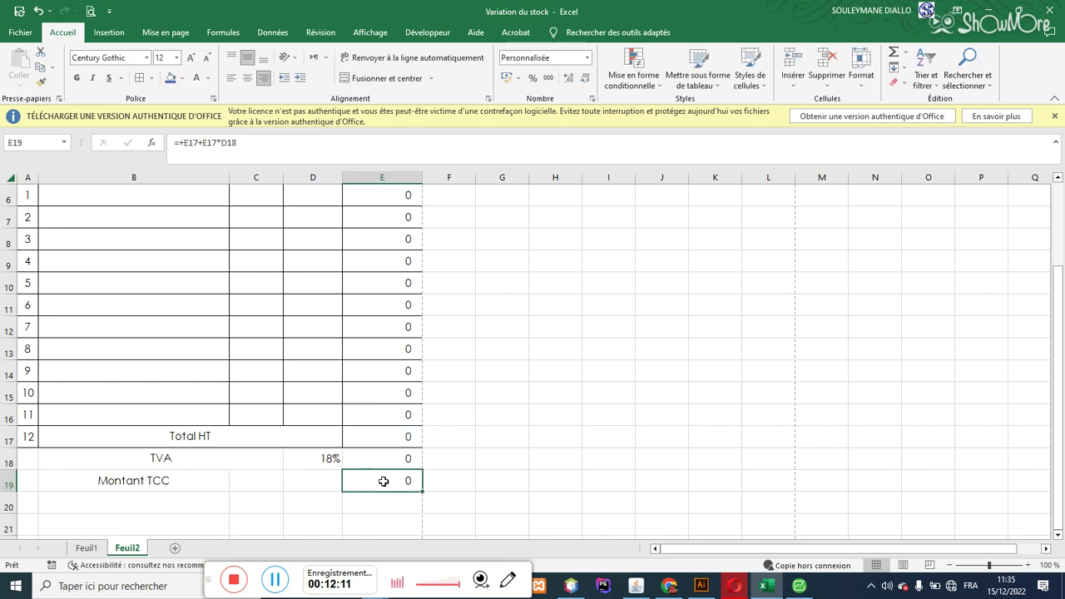
- Replace the Montant TCC formula in cell E19 with =E17+E18
{"action": "type", "text": "=som"}
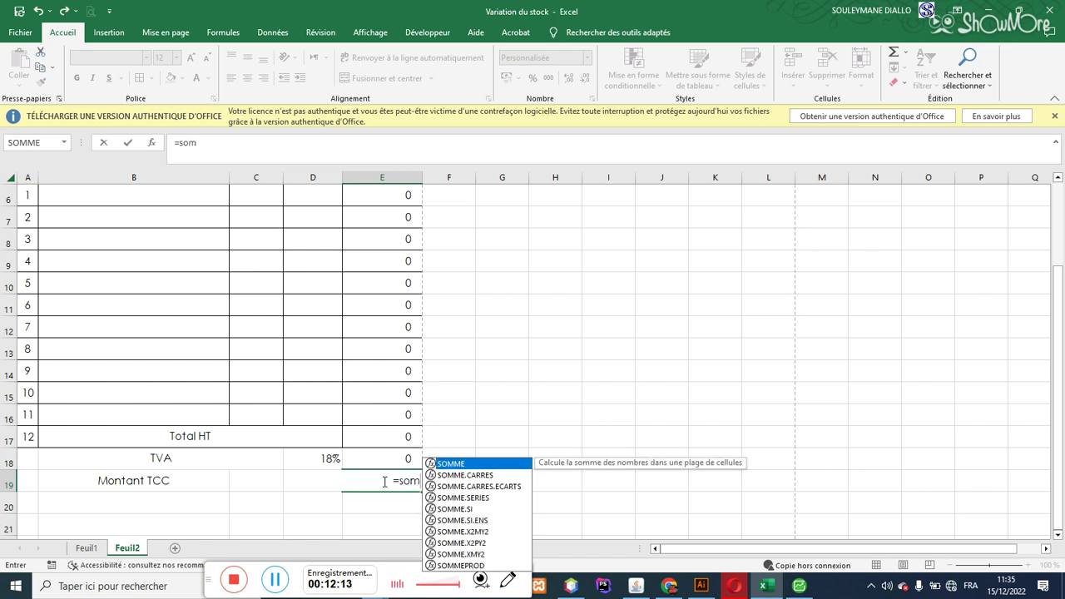
{"action": "key", "text": "BackSpace"}
{"action": "key", "text": "BackSpace"}
{"action": "key", "text": "BackSpace"}
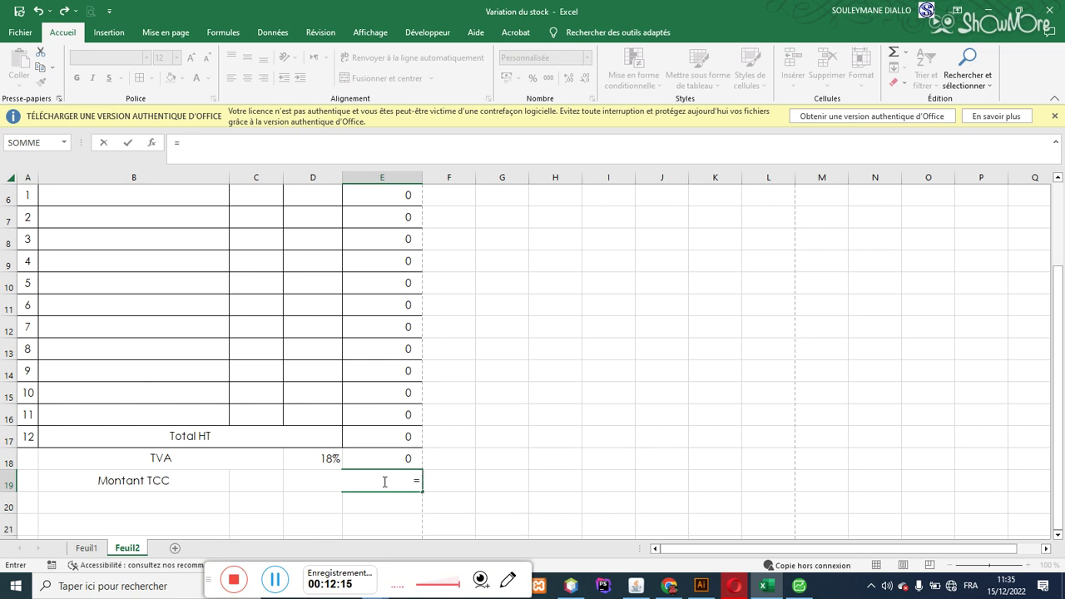
{"action": "left_click", "coordinate": [403, 436]}
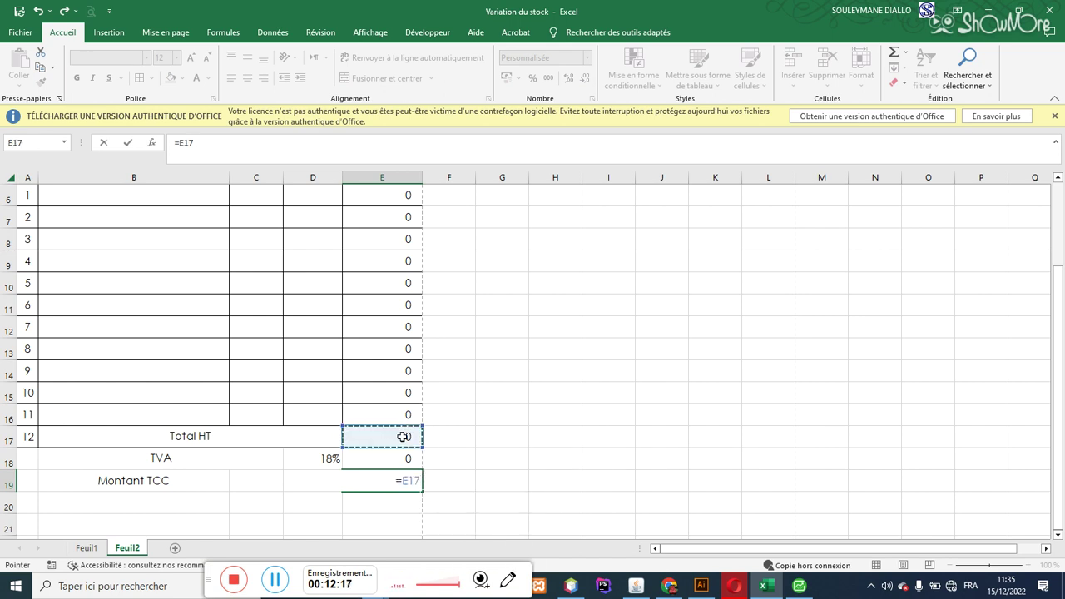
{"action": "type", "text": "+"}
{"action": "left_click", "coordinate": [401, 459]}
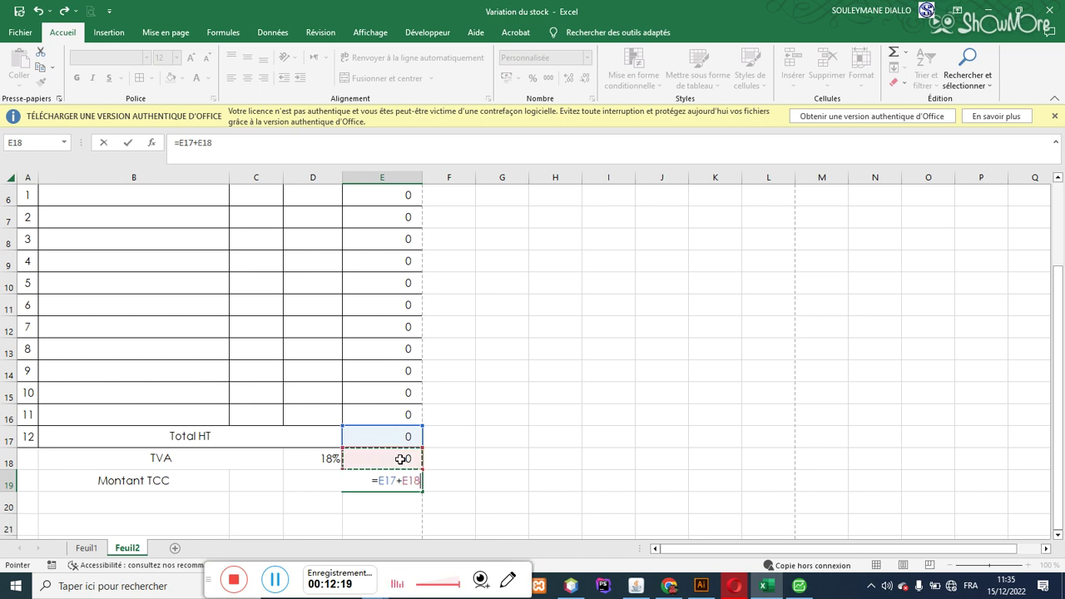
{"action": "key", "text": "Return"}
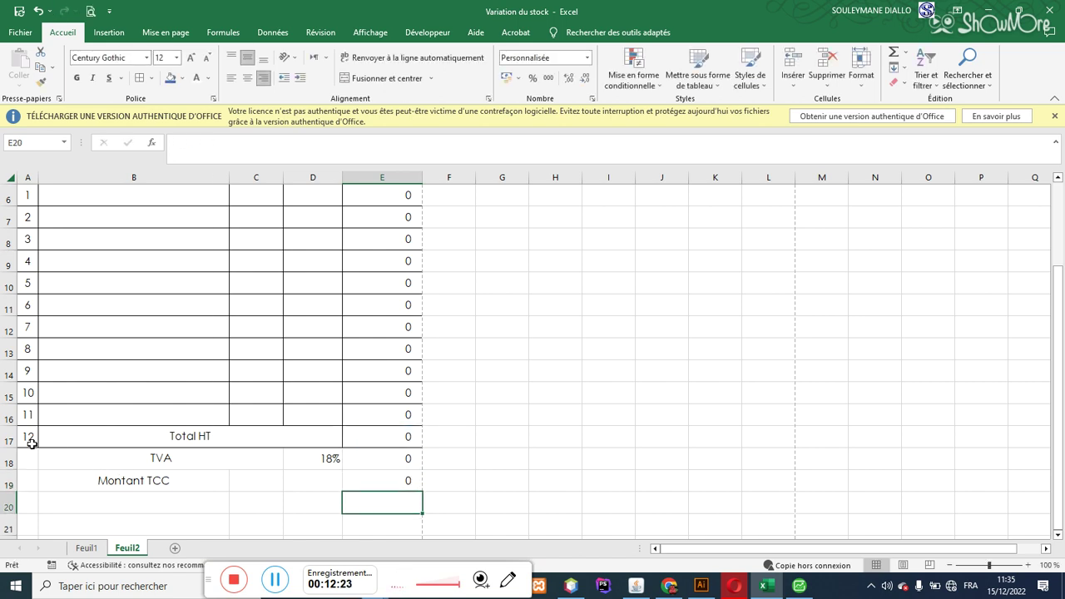
- Apply borders to A18:E19 and merge and center the Montant TCC label across B19:D19
{"action": "left_click_drag", "start_coordinate": [28, 454], "coordinate": [380, 472]}
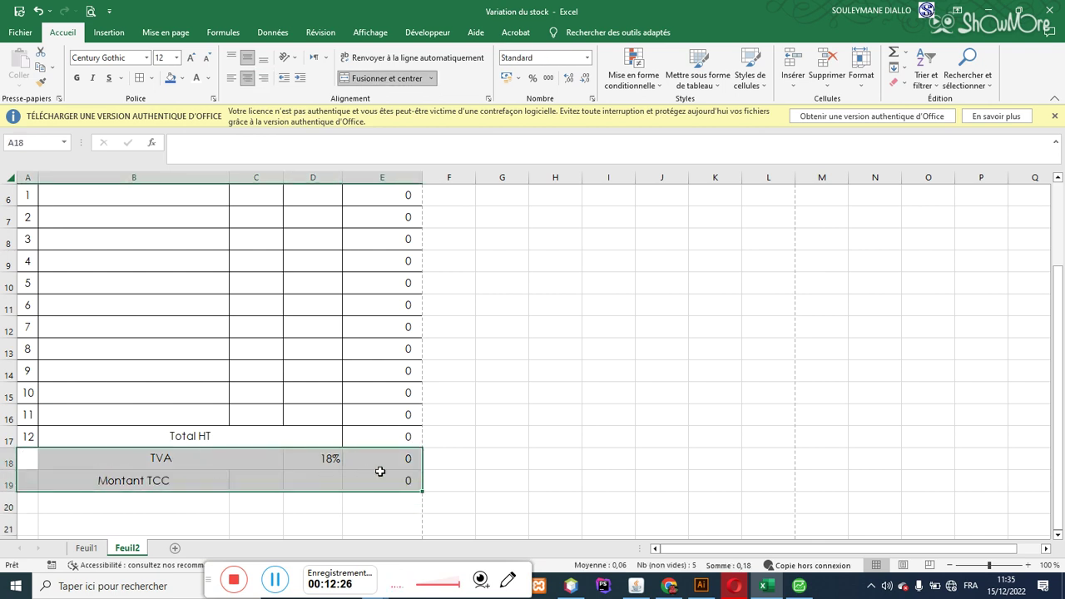
{"action": "left_click", "coordinate": [139, 78]}
{"action": "left_click_drag", "start_coordinate": [197, 479], "coordinate": [313, 481]}
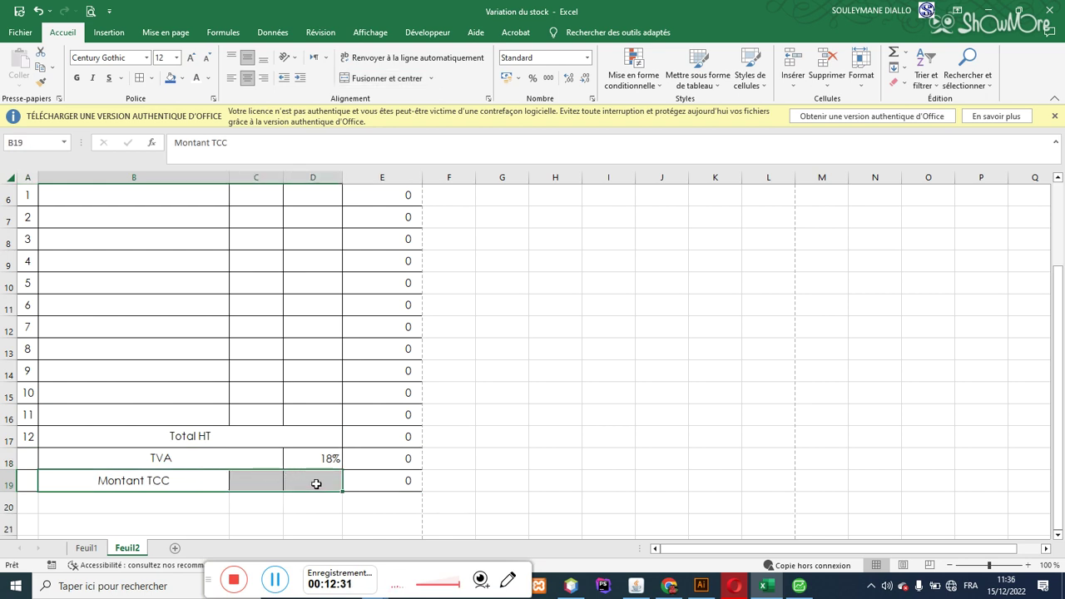
{"action": "left_click", "coordinate": [373, 81]}
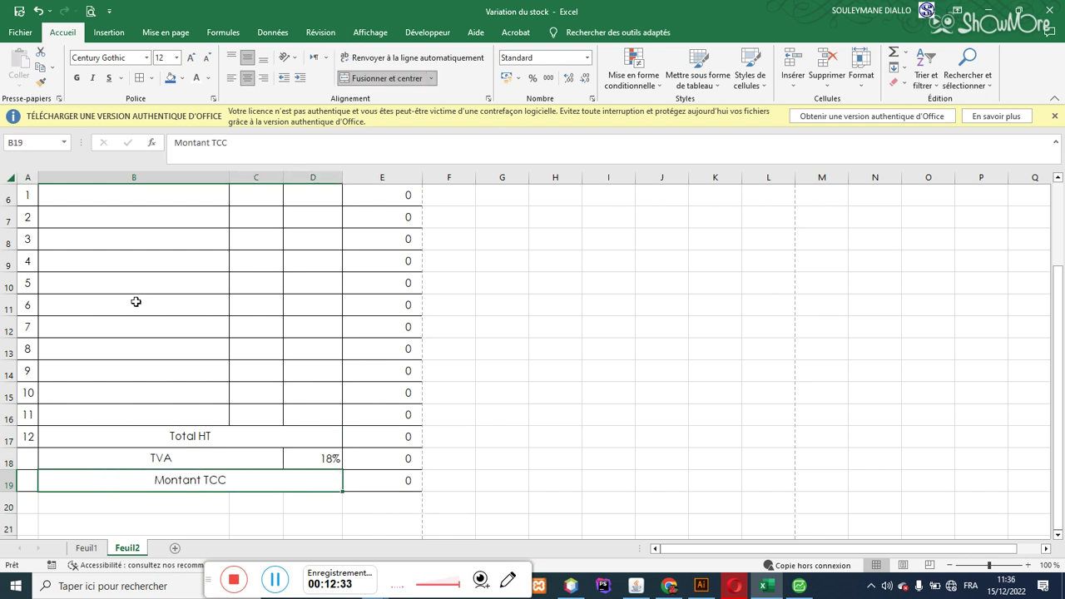
- Make the total labels in B17:D19 bold and left-aligned, with the 18% rate in D18 centered
{"action": "left_click", "coordinate": [138, 437]}
{"action": "left_click_drag", "start_coordinate": [138, 438], "coordinate": [153, 483]}
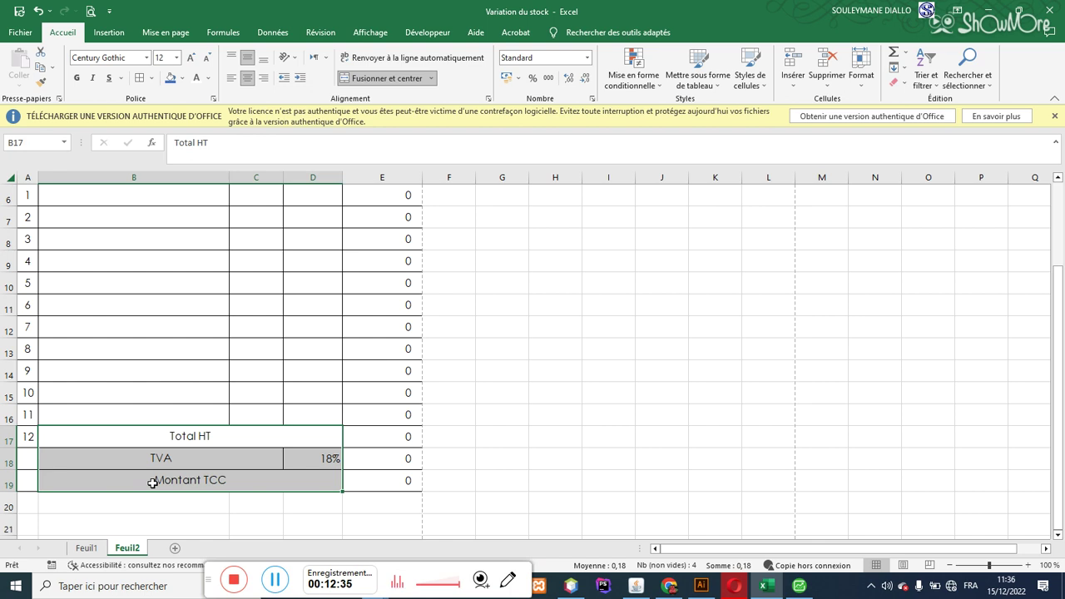
{"action": "left_click", "coordinate": [77, 79]}
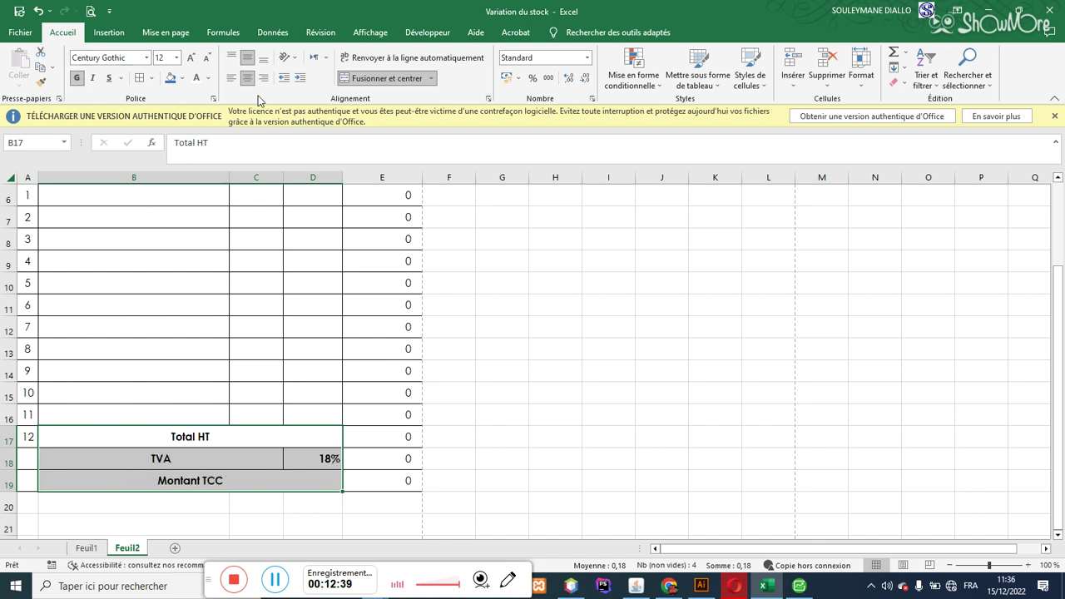
{"action": "left_click", "coordinate": [232, 78]}
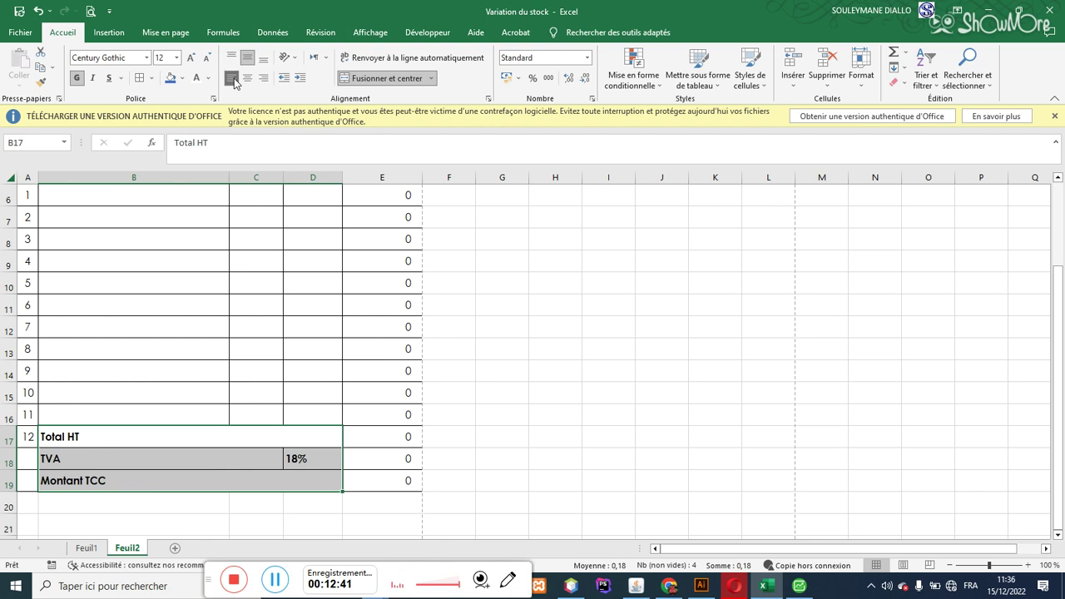
{"action": "left_click", "coordinate": [308, 458]}
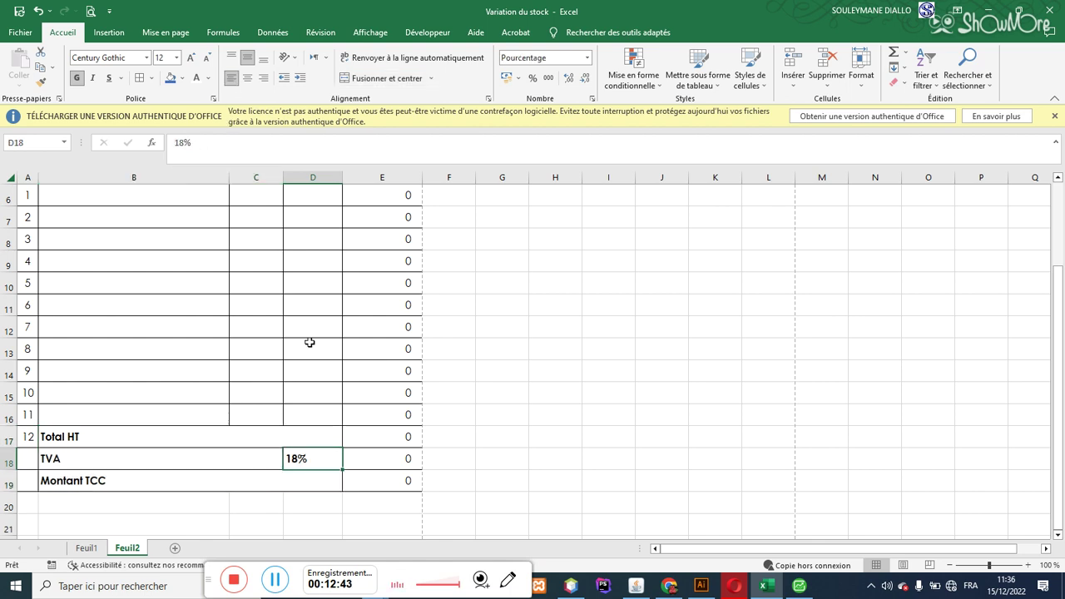
{"action": "left_click", "coordinate": [251, 77]}
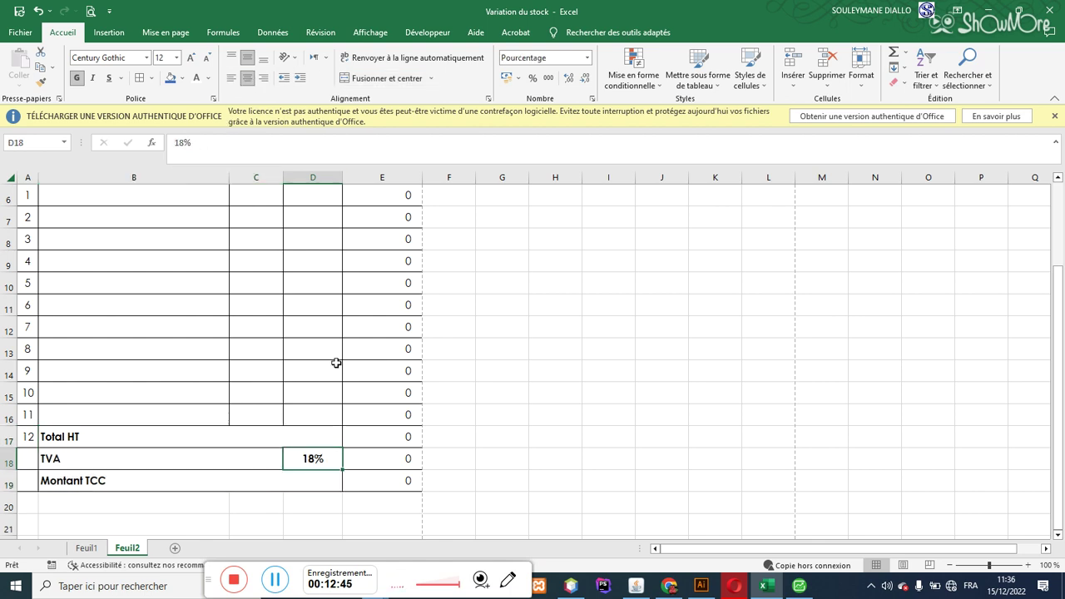
{"action": "right_click", "coordinate": [10, 261]}
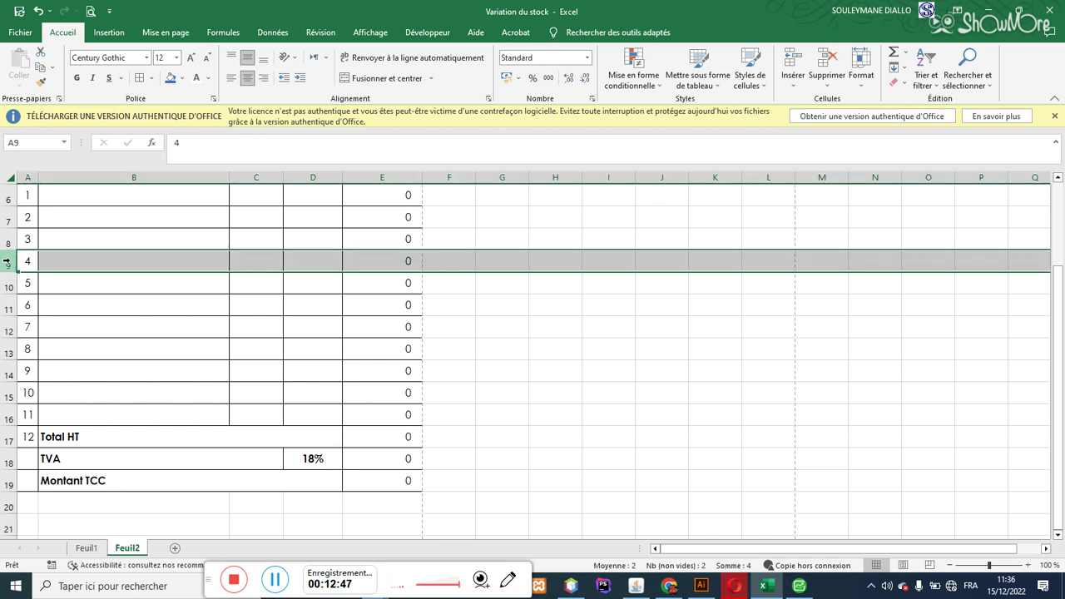
{"action": "left_click", "coordinate": [59, 376]}
{"action": "key", "text": "ctrl+z"}
- Delete rows 8 to 11, numbered 3 to 6, from the stock table
{"action": "left_click_drag", "start_coordinate": [7, 249], "coordinate": [10, 304]}
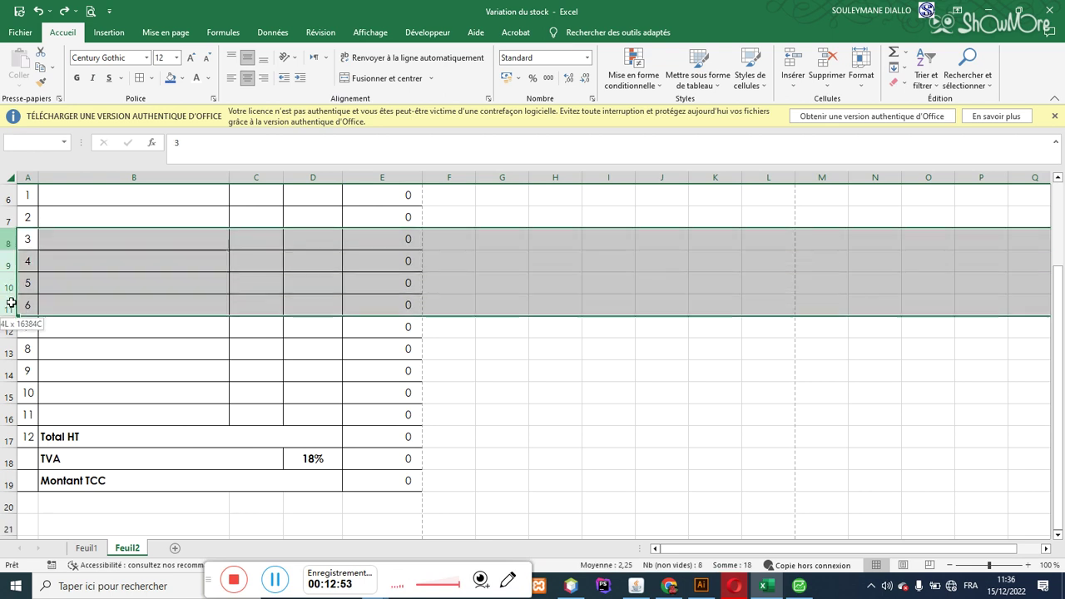
{"action": "right_click", "coordinate": [15, 306]}
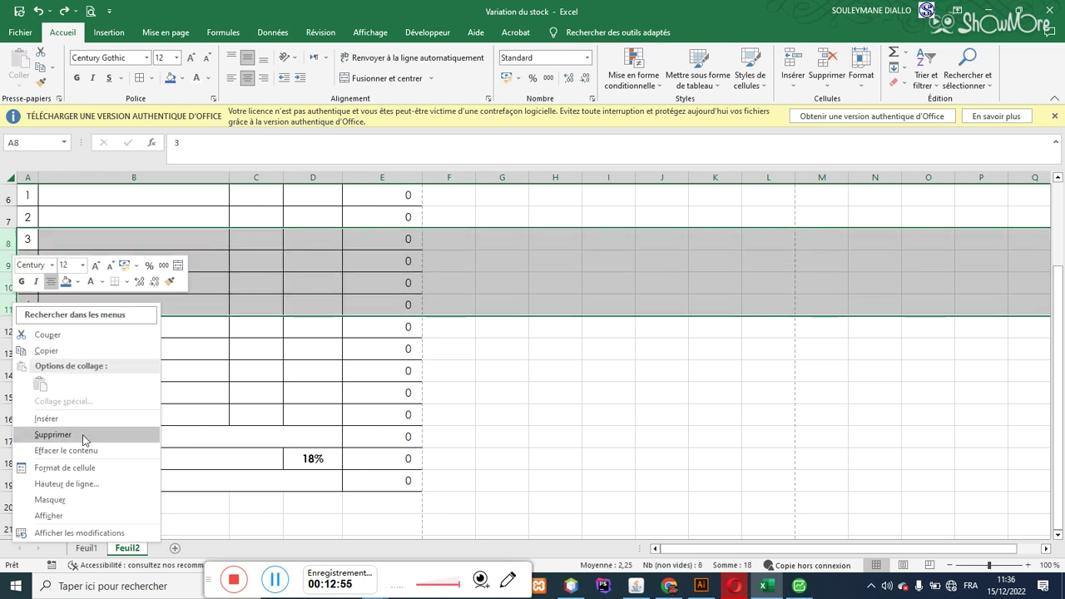
{"action": "left_click", "coordinate": [81, 435]}
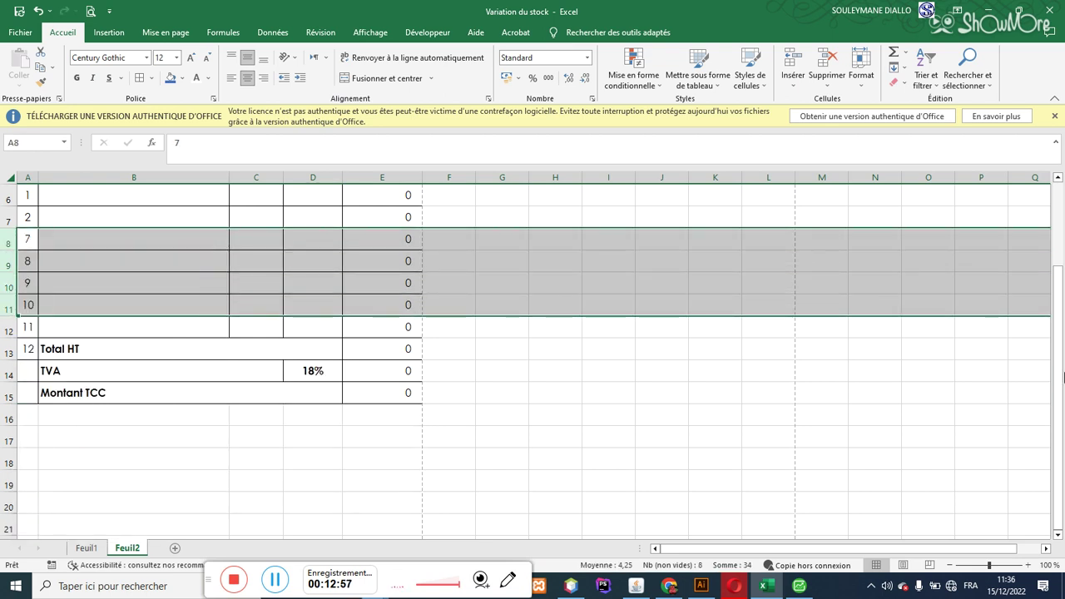
{"action": "left_click_drag", "start_coordinate": [1060, 369], "coordinate": [1062, 294]}
{"action": "left_click", "coordinate": [352, 341]}
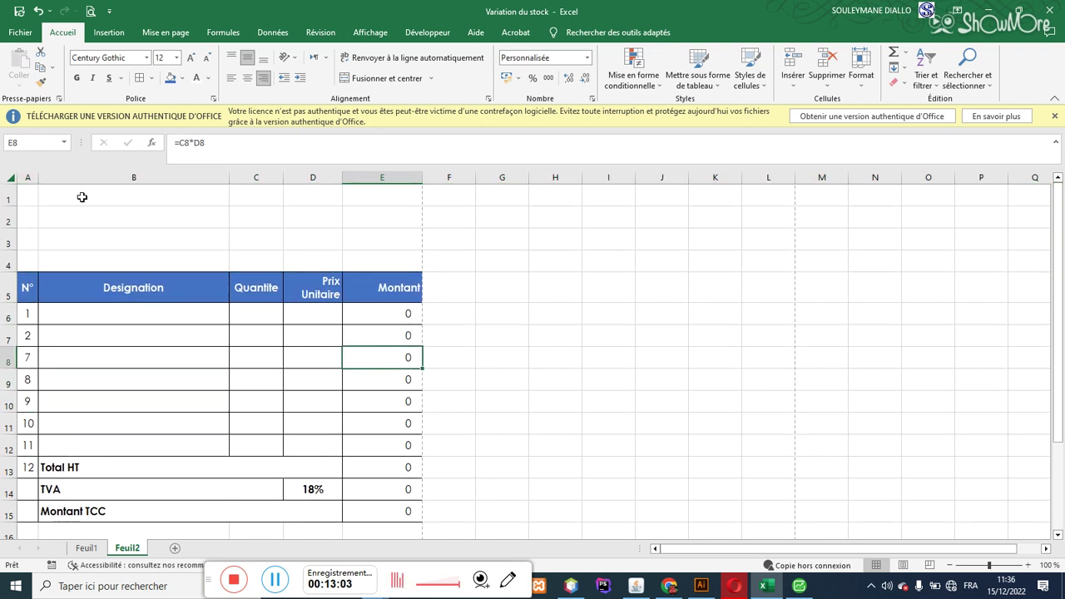
- Enter the client header labels Client, Adresse and Telephone in cells C1 to C3
{"action": "left_click_drag", "start_coordinate": [32, 195], "coordinate": [152, 225]}
{"action": "left_click", "coordinate": [295, 193]}
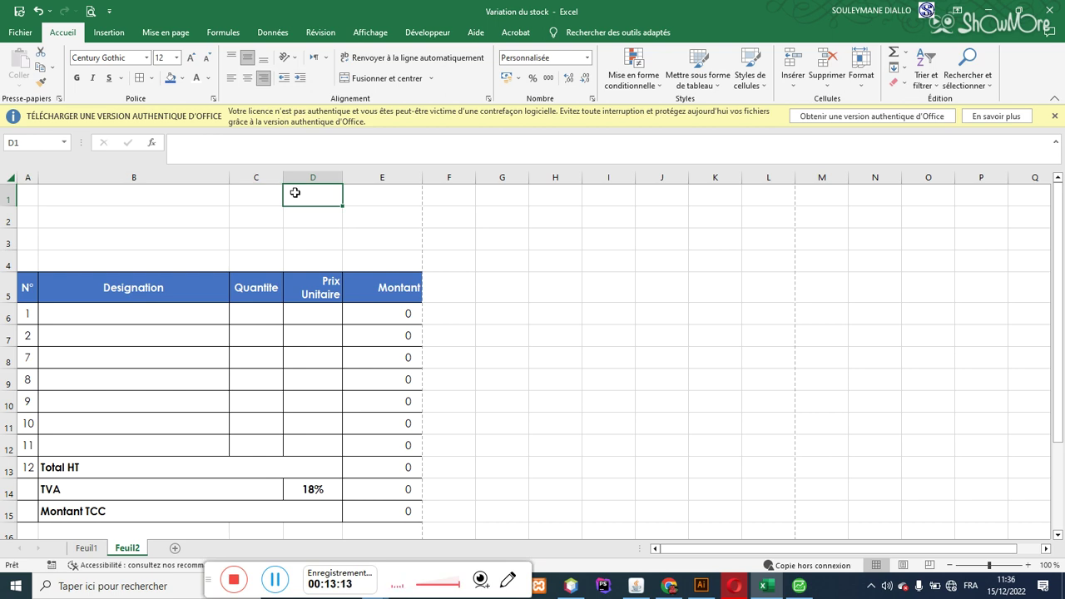
{"action": "left_click", "coordinate": [259, 193]}
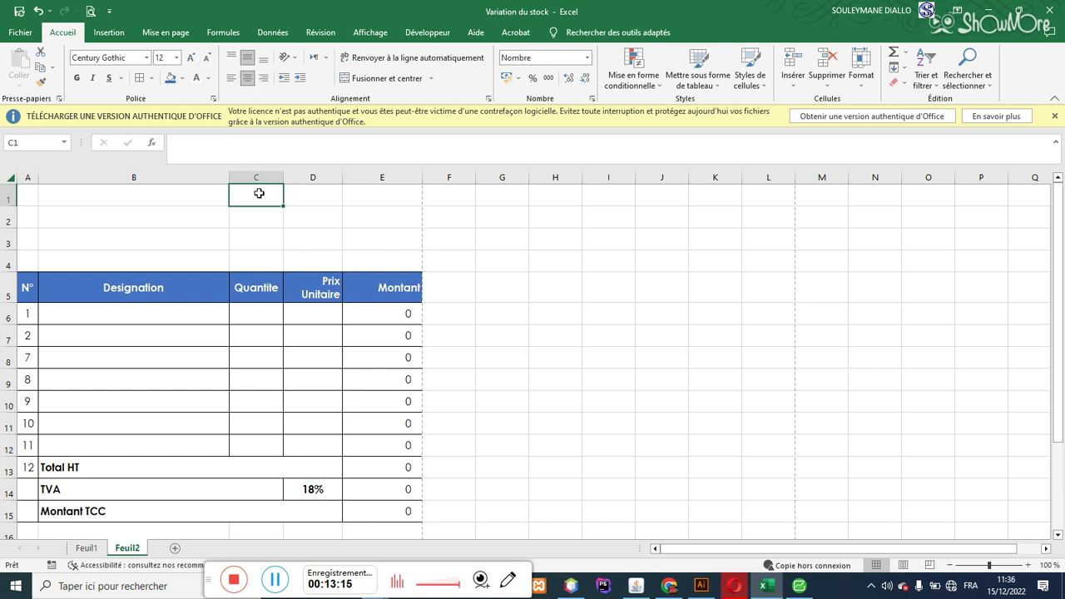
{"action": "type", "text": "Client"}
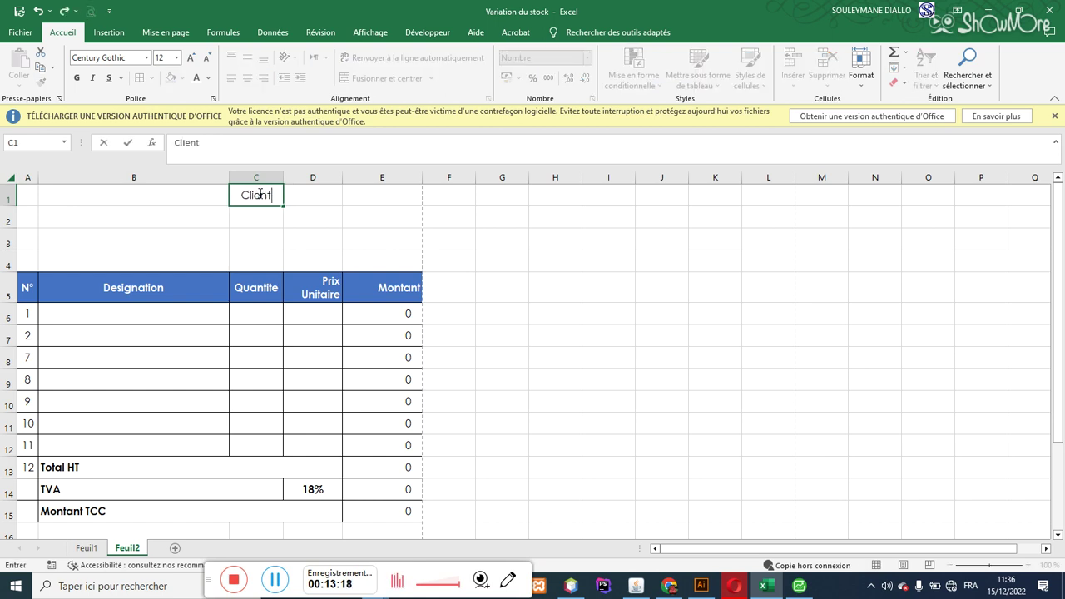
{"action": "key", "text": "Return"}
{"action": "type", "text": "A"}
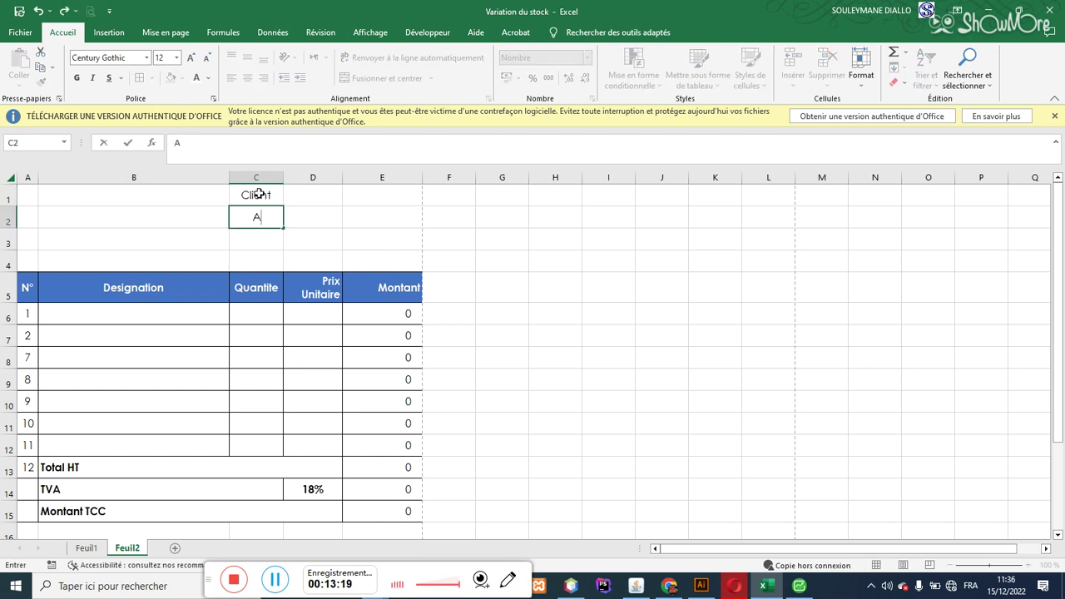
{"action": "type", "text": "dresse"}
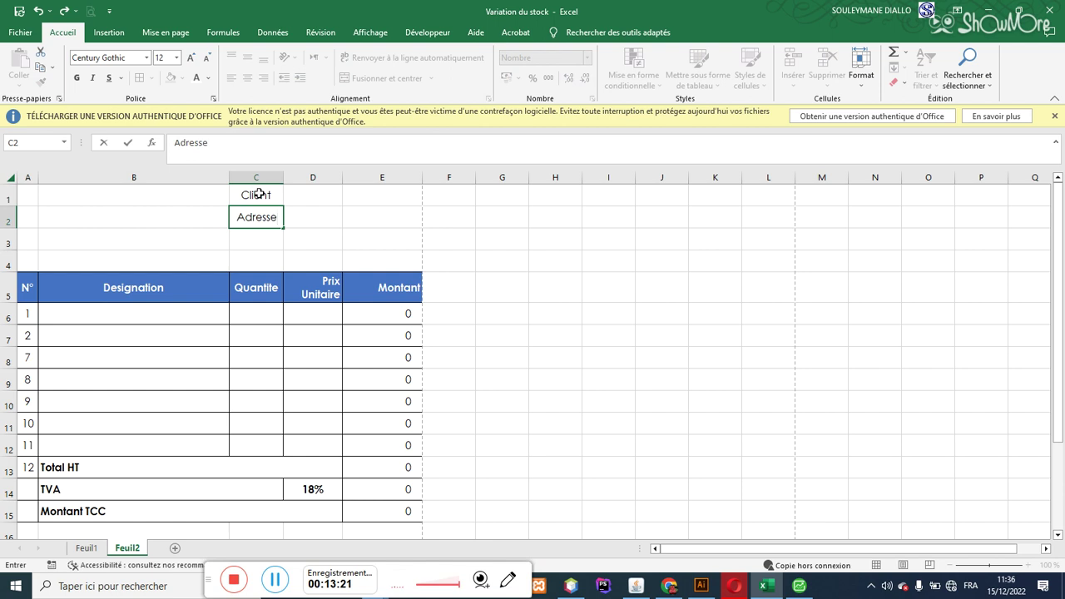
{"action": "key", "text": "Return"}
{"action": "type", "text": "Tele"}
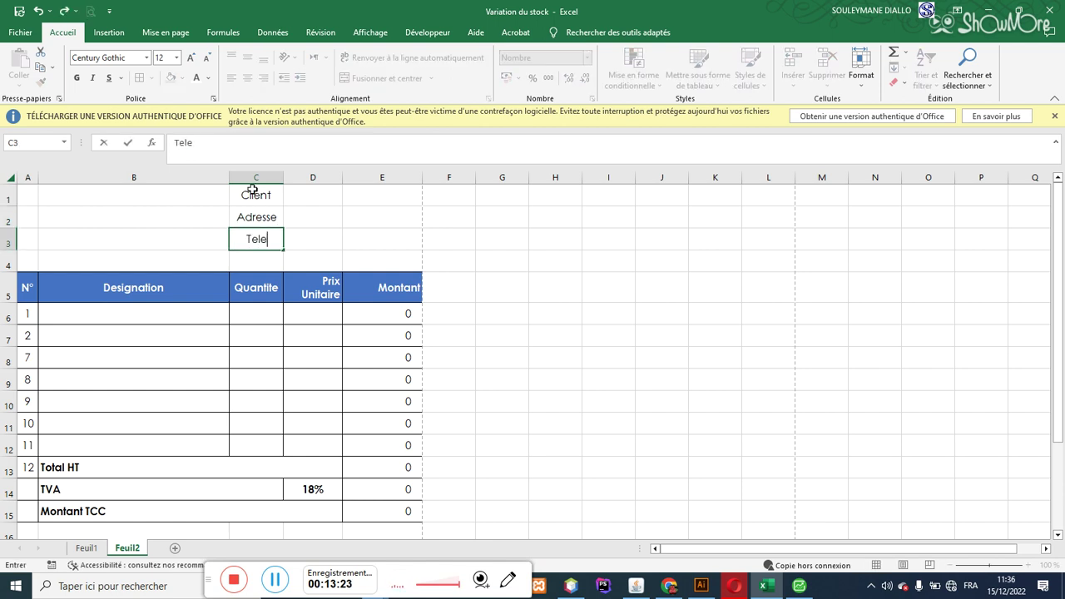
{"action": "type", "text": "phone"}
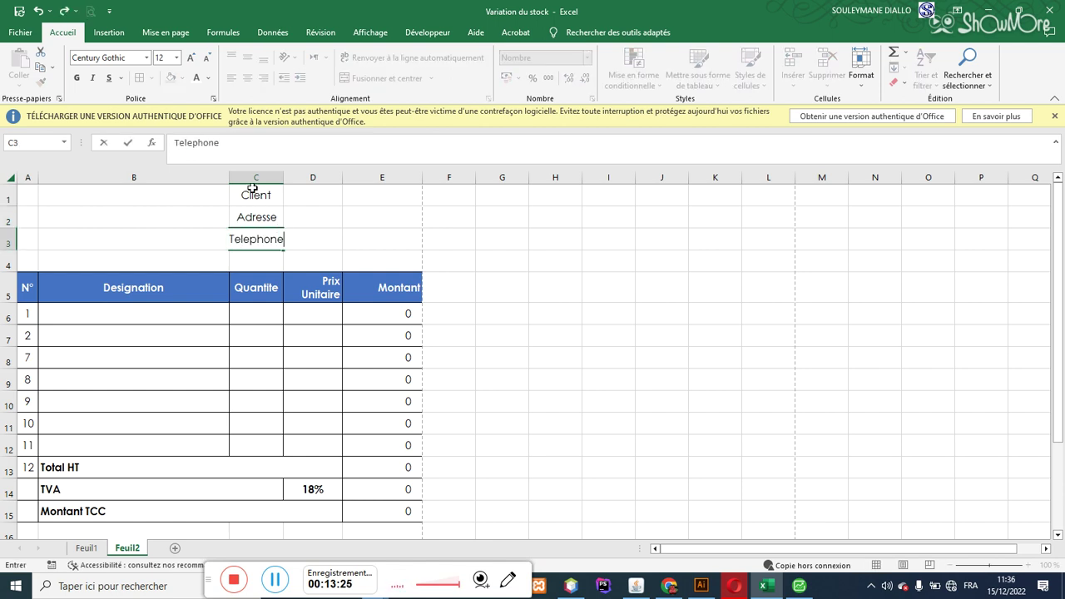
- Merge columns D and E separately in each of rows 1 to 3, beside the client labels
{"action": "left_click", "coordinate": [319, 195]}
{"action": "left_click_drag", "start_coordinate": [319, 195], "coordinate": [378, 243]}
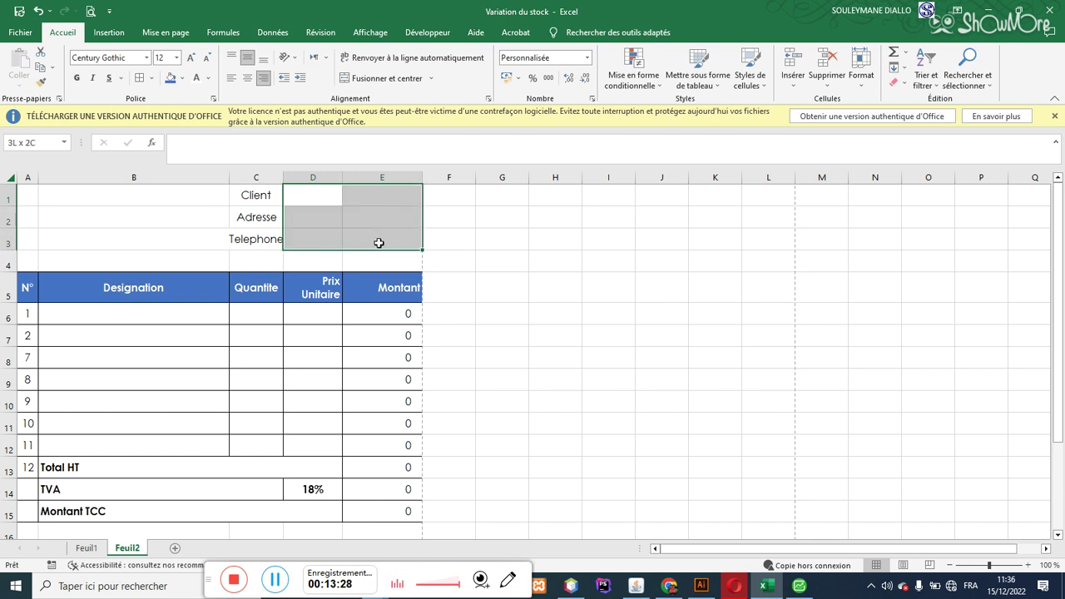
{"action": "left_click", "coordinate": [431, 78]}
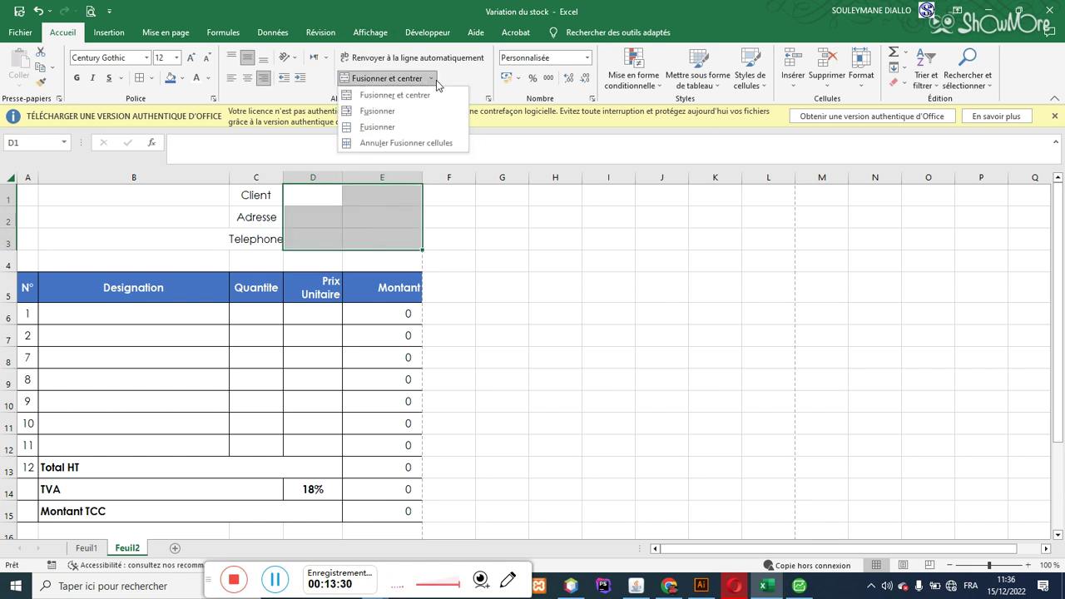
{"action": "left_click", "coordinate": [350, 198]}
{"action": "left_click_drag", "start_coordinate": [278, 197], "coordinate": [359, 238]}
{"action": "left_click", "coordinate": [70, 195]}
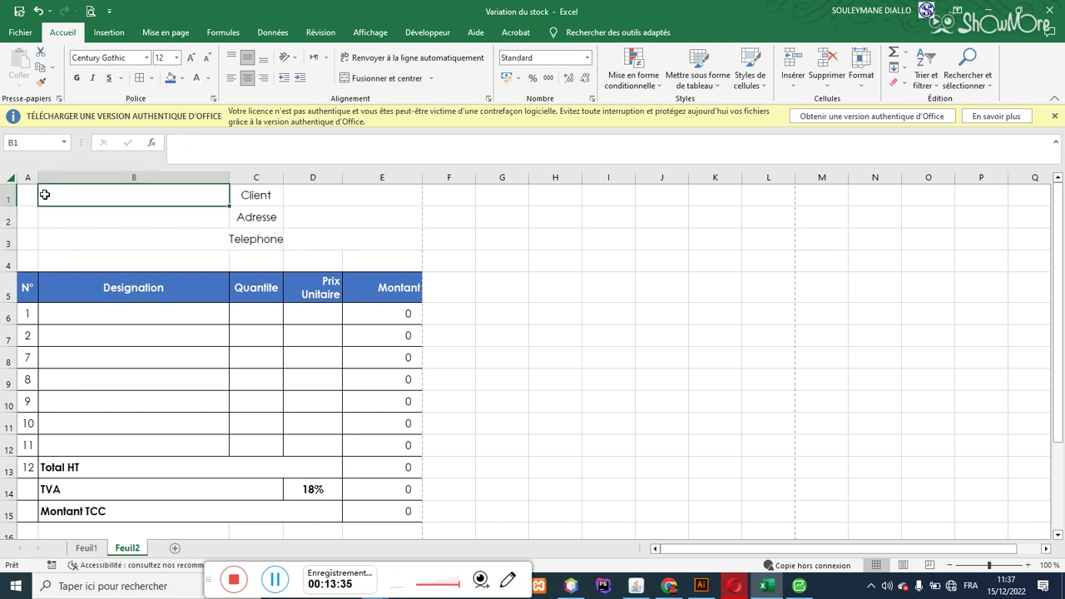
{"action": "left_click_drag", "start_coordinate": [24, 193], "coordinate": [90, 226]}
{"action": "left_click", "coordinate": [30, 197]}
{"action": "left_click_drag", "start_coordinate": [40, 194], "coordinate": [114, 193]}
{"action": "left_click_drag", "start_coordinate": [29, 217], "coordinate": [79, 214]}
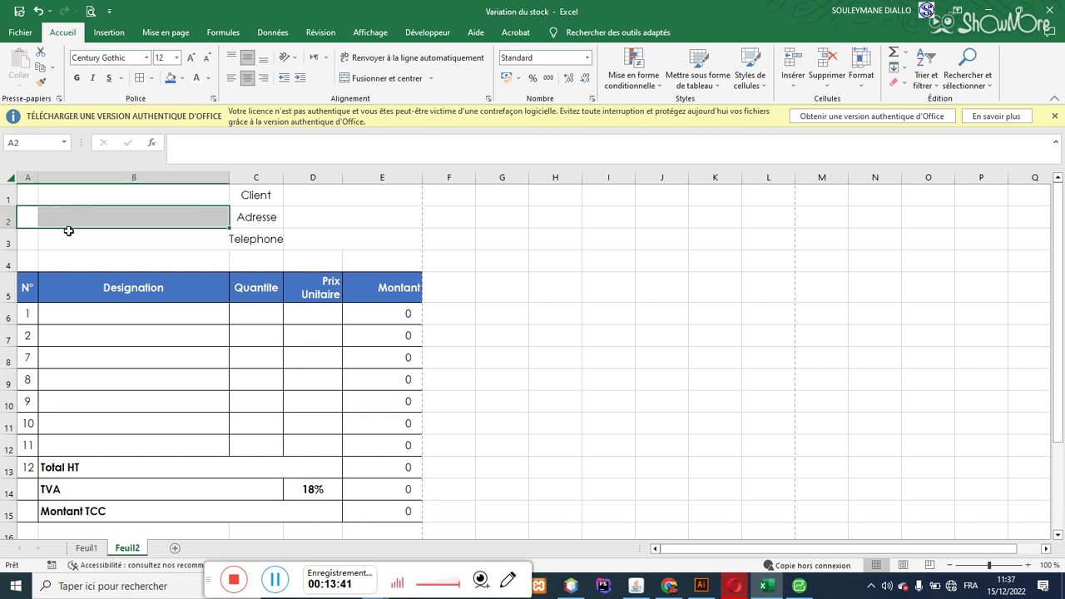
{"action": "left_click_drag", "start_coordinate": [22, 241], "coordinate": [80, 238]}
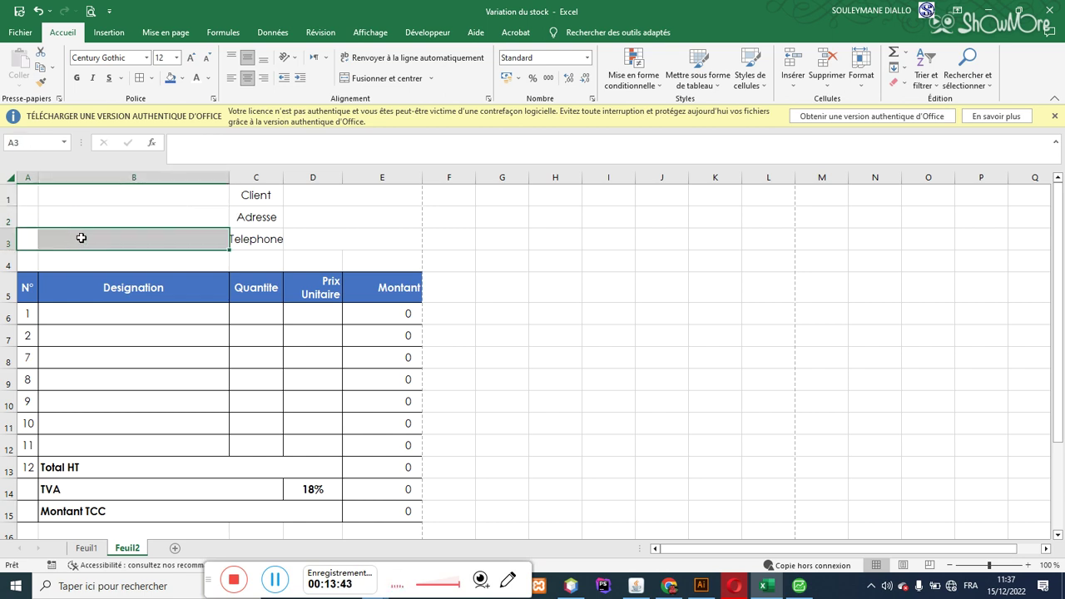
- Insert a blank row at row 4, between the client fields and the table header
{"action": "left_click", "coordinate": [11, 265]}
{"action": "right_click", "coordinate": [11, 268]}
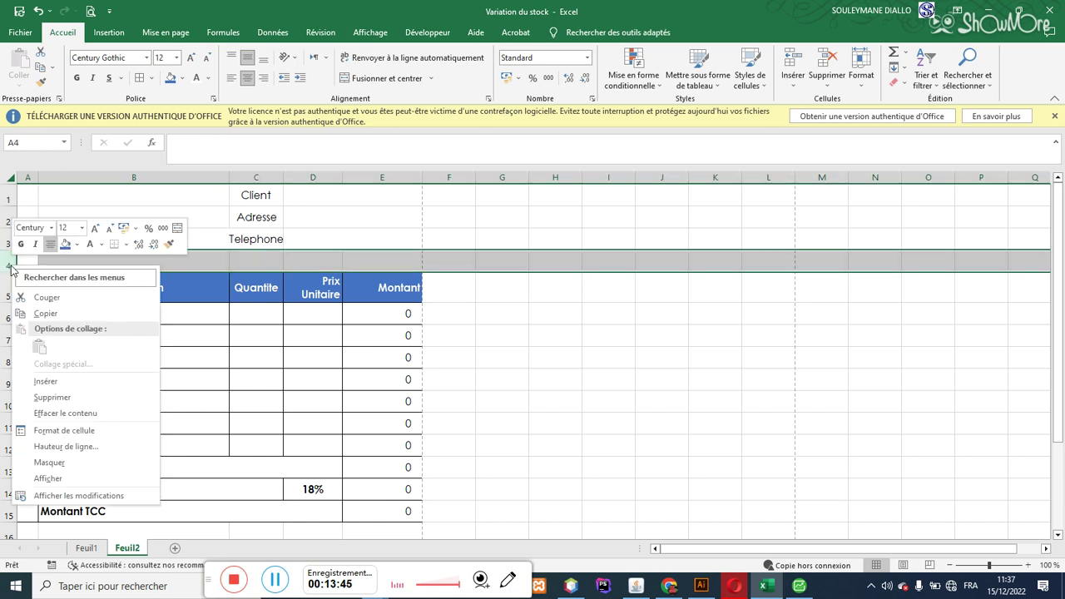
{"action": "left_click", "coordinate": [46, 381]}
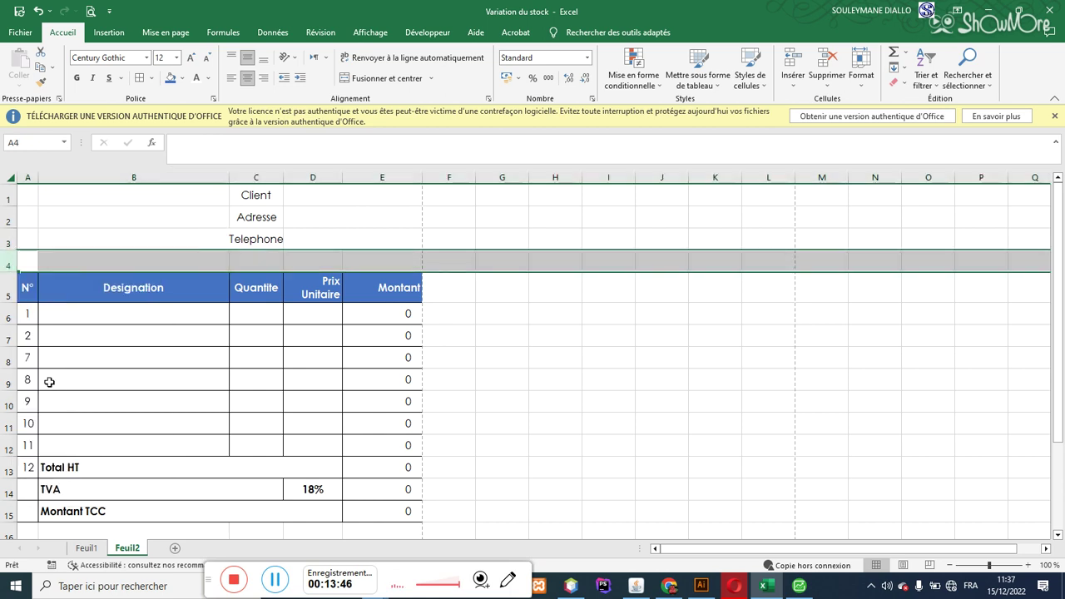
{"action": "left_click", "coordinate": [263, 264]}
{"action": "left_click_drag", "start_coordinate": [271, 280], "coordinate": [319, 283]}
- Enter the label Date in D5 and the formula =AUJOURDHUI() in E5
{"action": "left_click", "coordinate": [333, 287]}
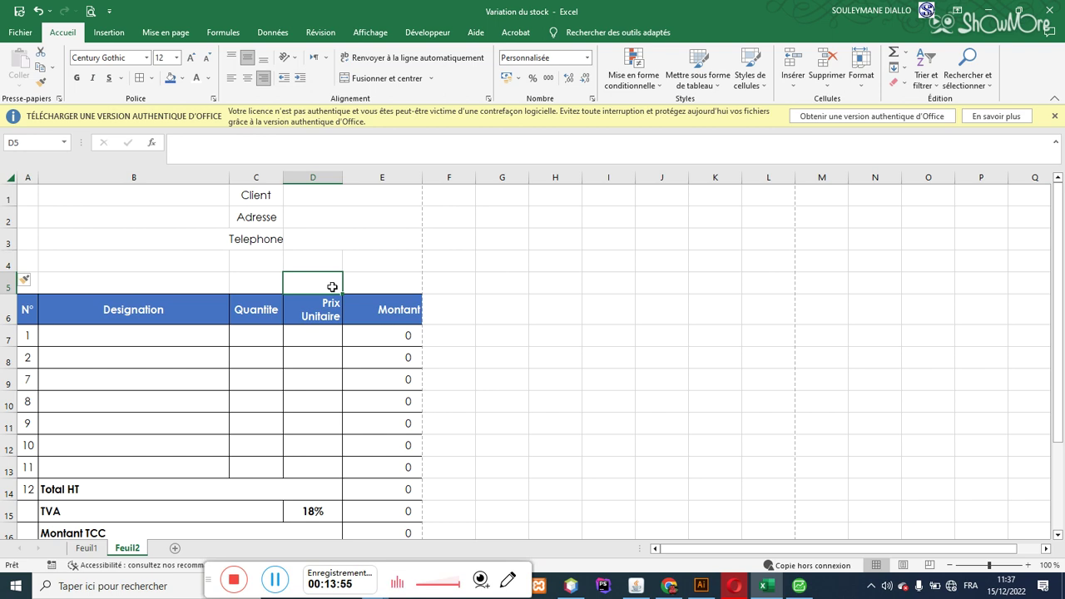
{"action": "type", "text": "Date"}
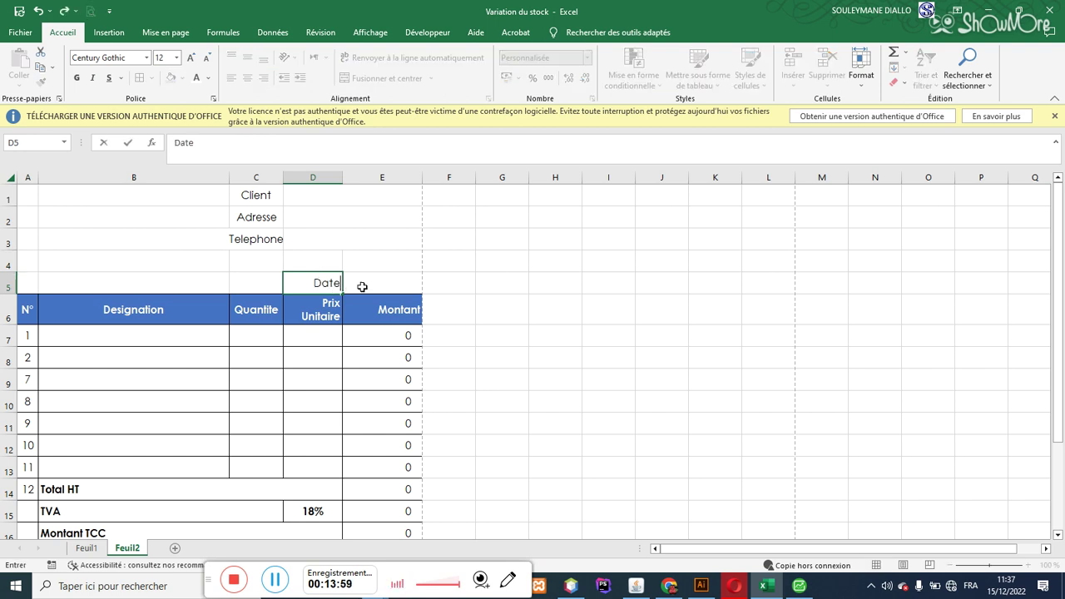
{"action": "left_click", "coordinate": [373, 278]}
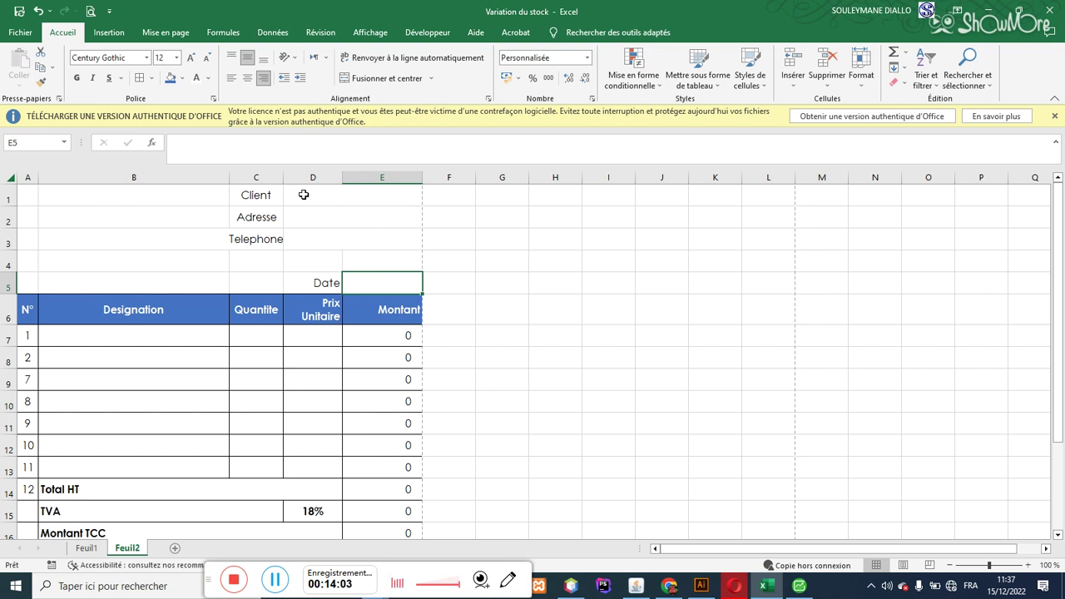
{"action": "type", "text": "=au"}
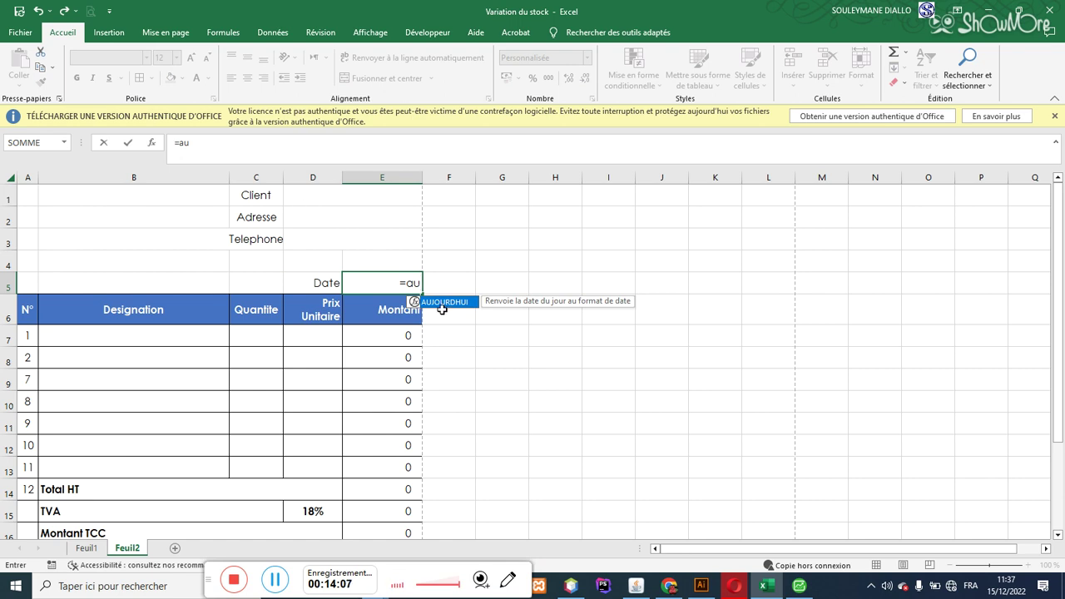
{"action": "double_click", "coordinate": [444, 305]}
{"action": "type", "text": ")"}
{"action": "key", "text": "Return"}
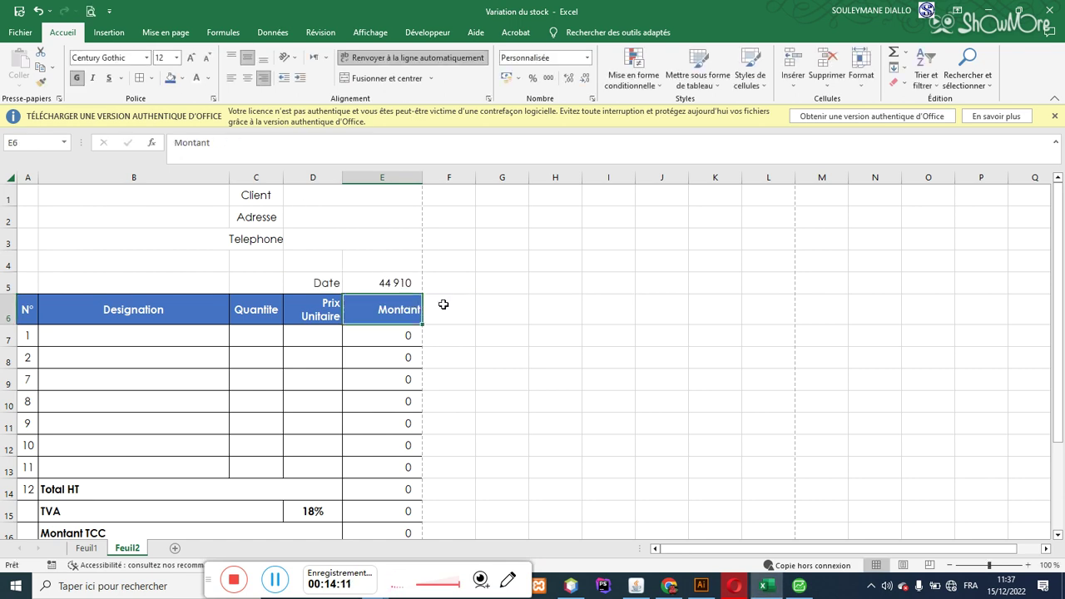
- Format E5 as a date of type *14/03/2012 and left-align it
{"action": "left_click", "coordinate": [391, 284]}
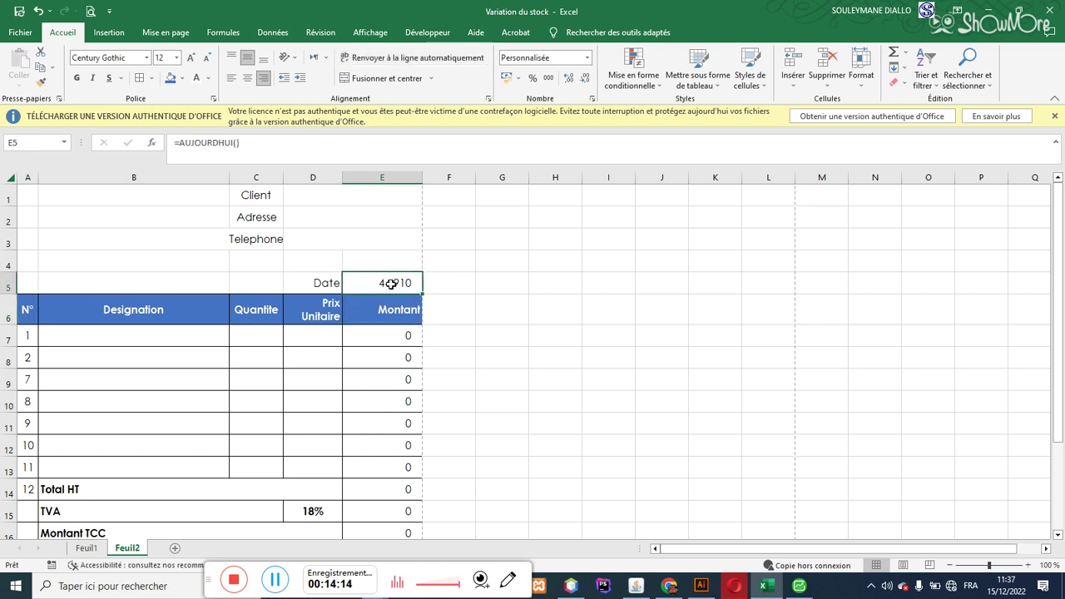
{"action": "left_click", "coordinate": [592, 100]}
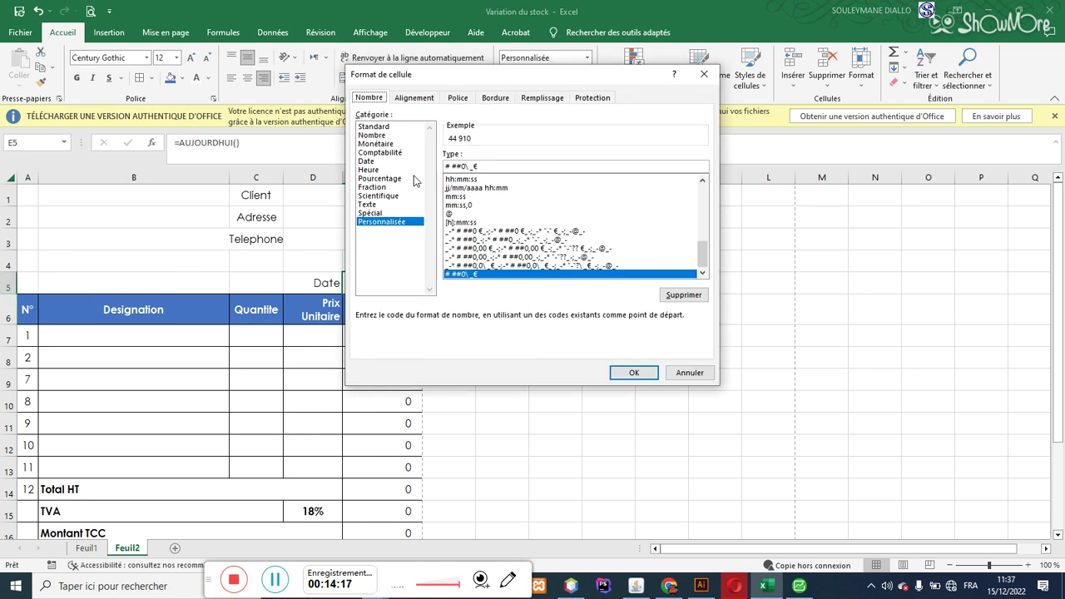
{"action": "left_click", "coordinate": [371, 161]}
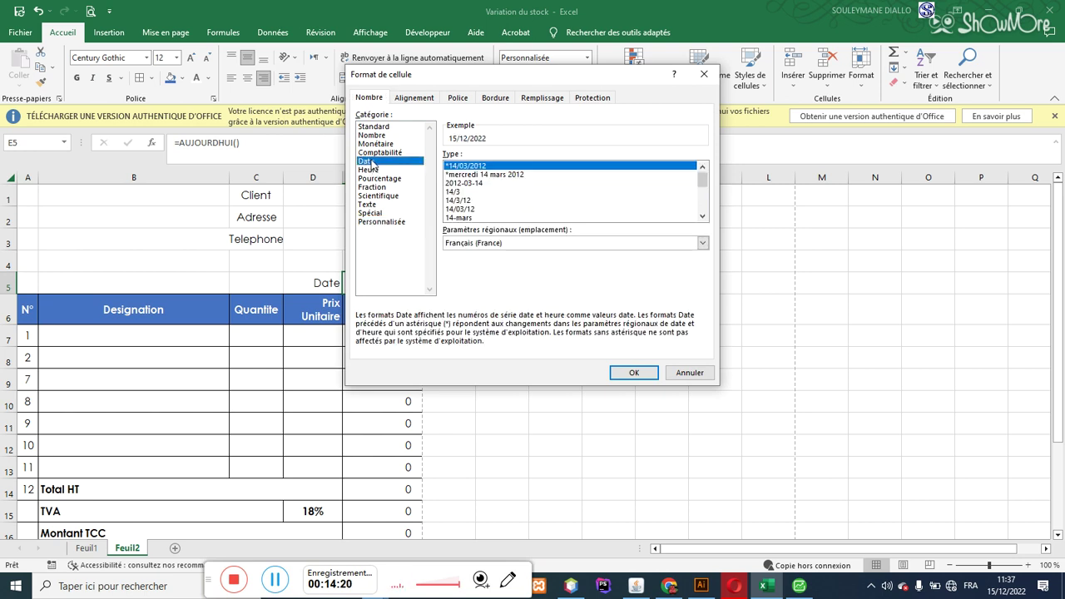
{"action": "left_click", "coordinate": [633, 373]}
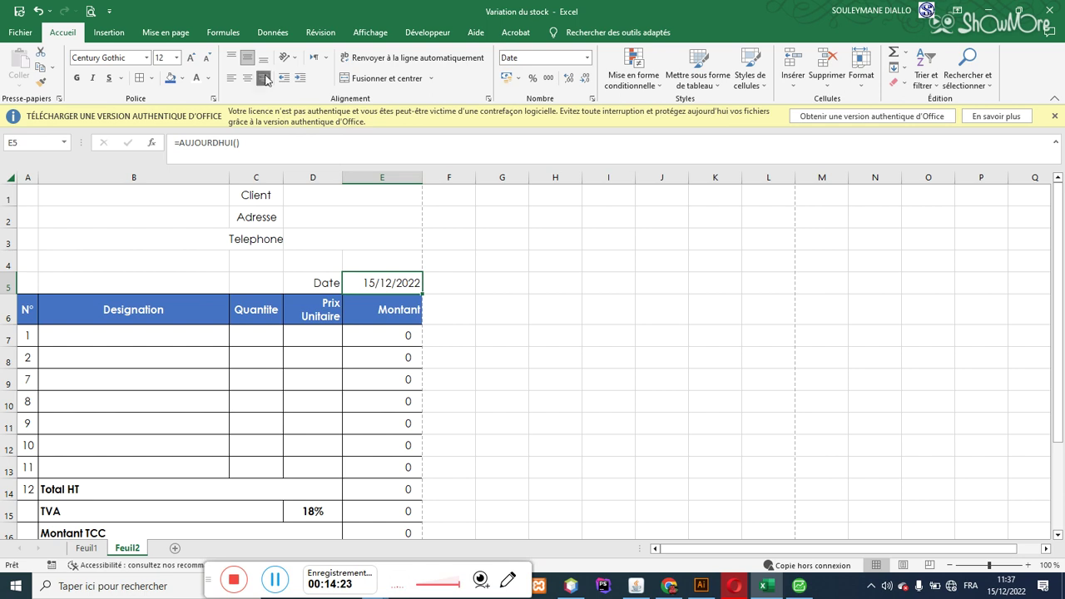
{"action": "left_click", "coordinate": [233, 78]}
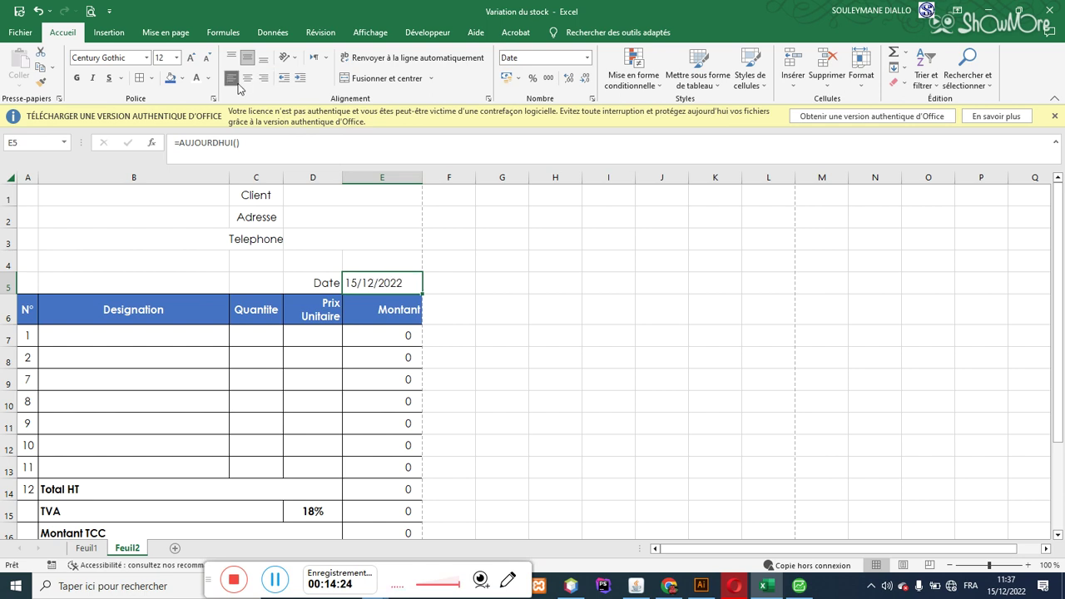
- Enter the invoice number label N°Facture in B4 and right-align it
{"action": "left_click", "coordinate": [144, 286]}
{"action": "left_click", "coordinate": [80, 261]}
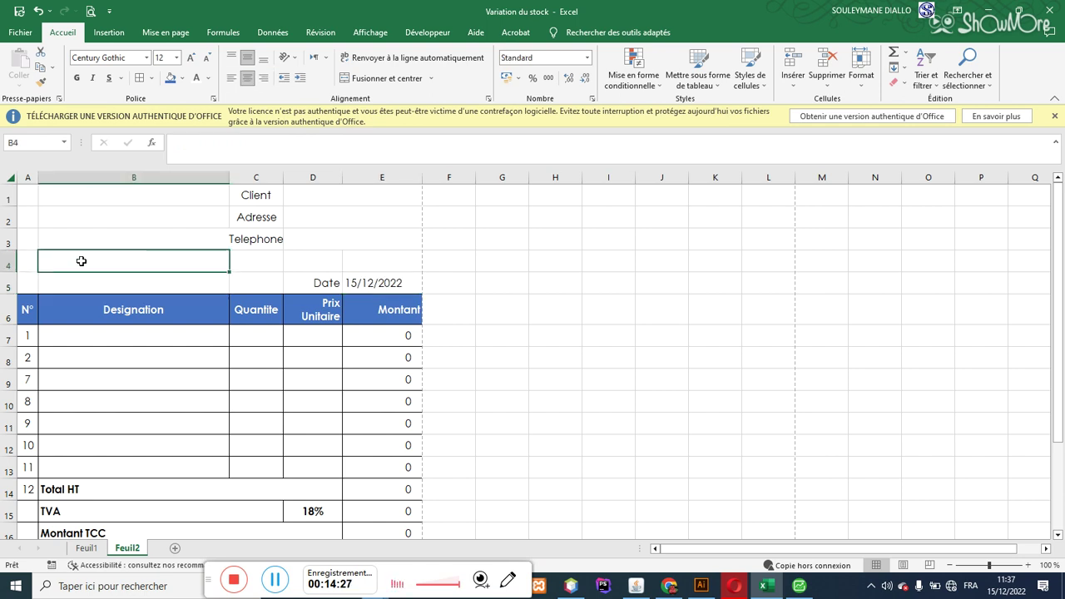
{"action": "type", "text": "N"}
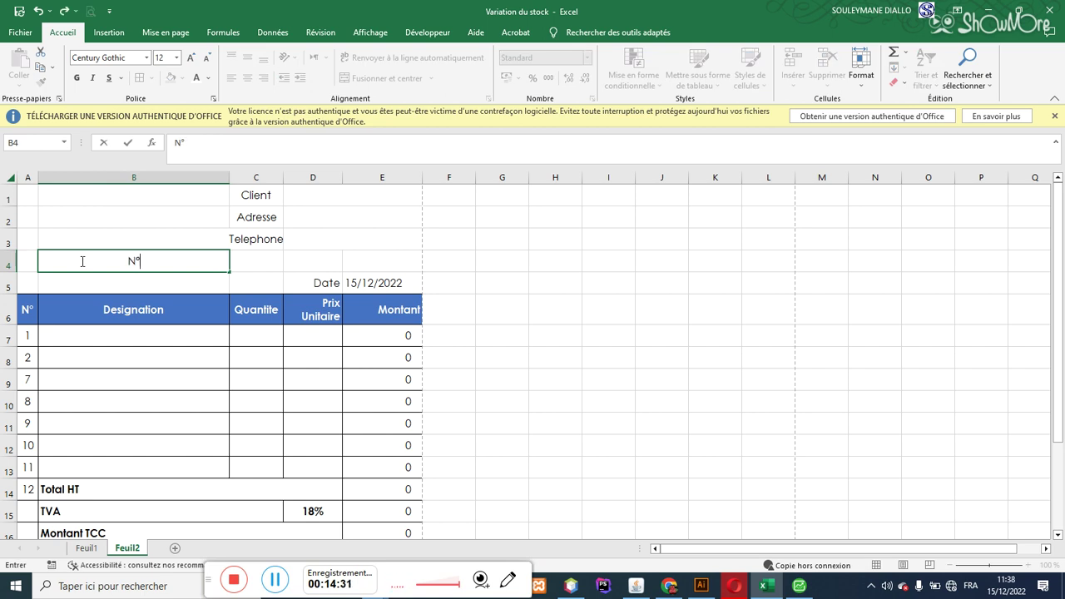
{"action": "type", "text": "°Factire"}
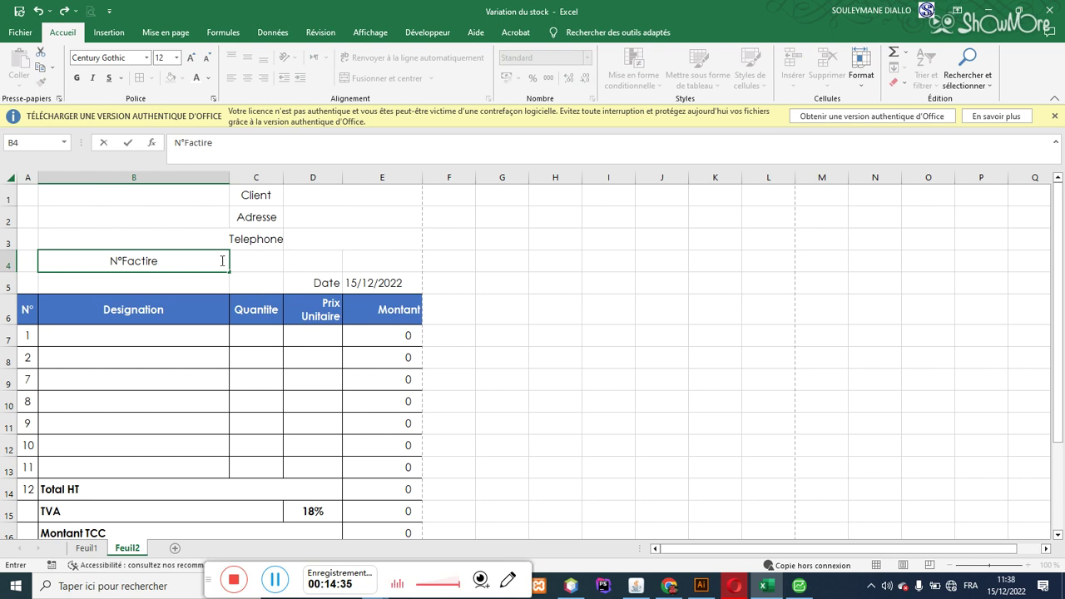
{"action": "left_click", "coordinate": [257, 262]}
{"action": "left_click", "coordinate": [142, 243]}
{"action": "left_click", "coordinate": [147, 261]}
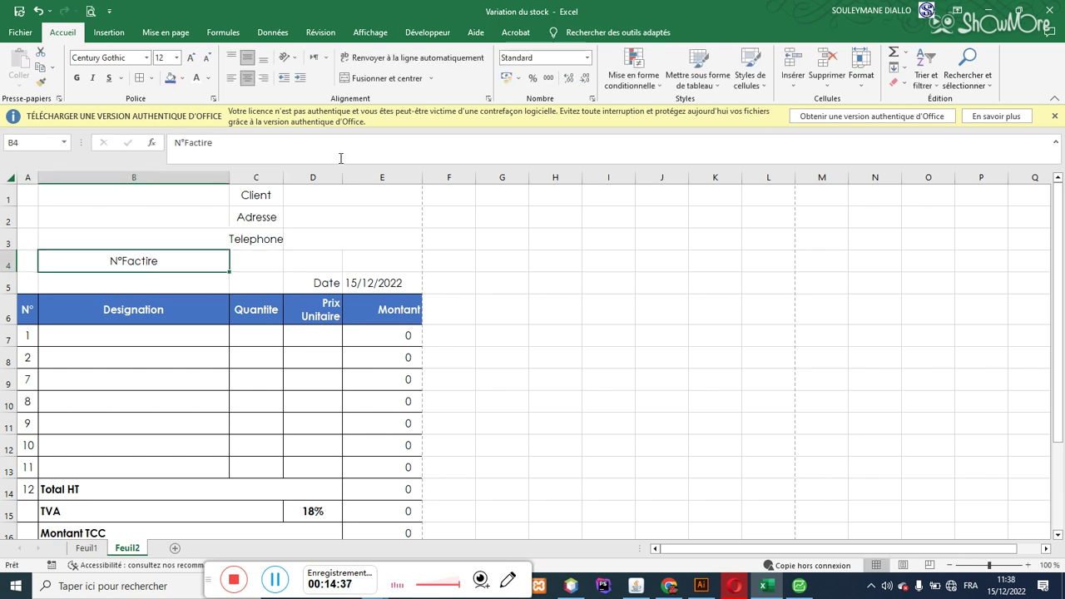
{"action": "left_click", "coordinate": [262, 78]}
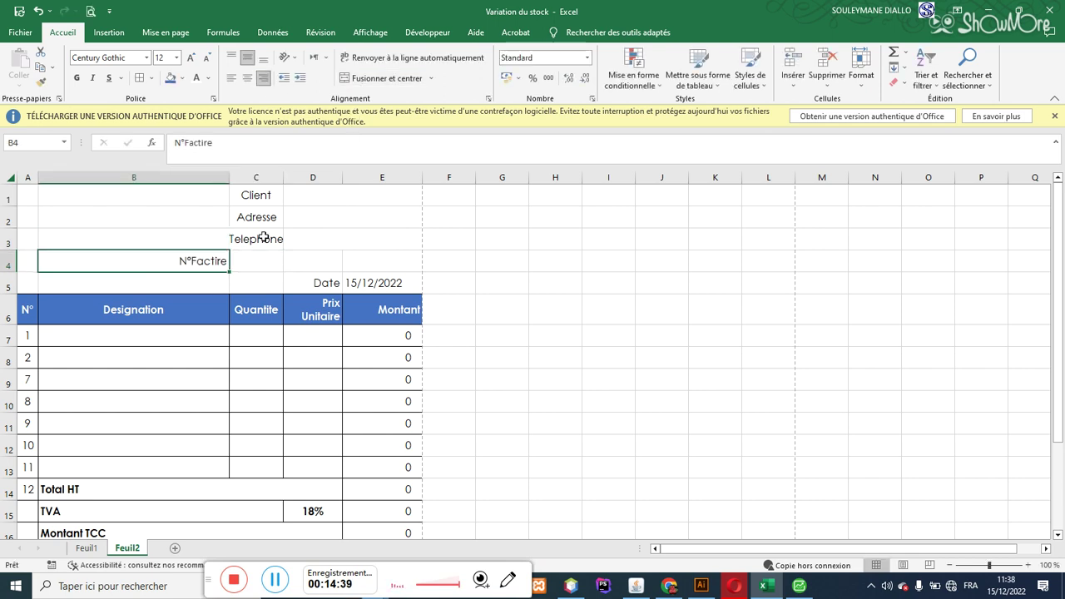
{"action": "double_click", "coordinate": [218, 261]}
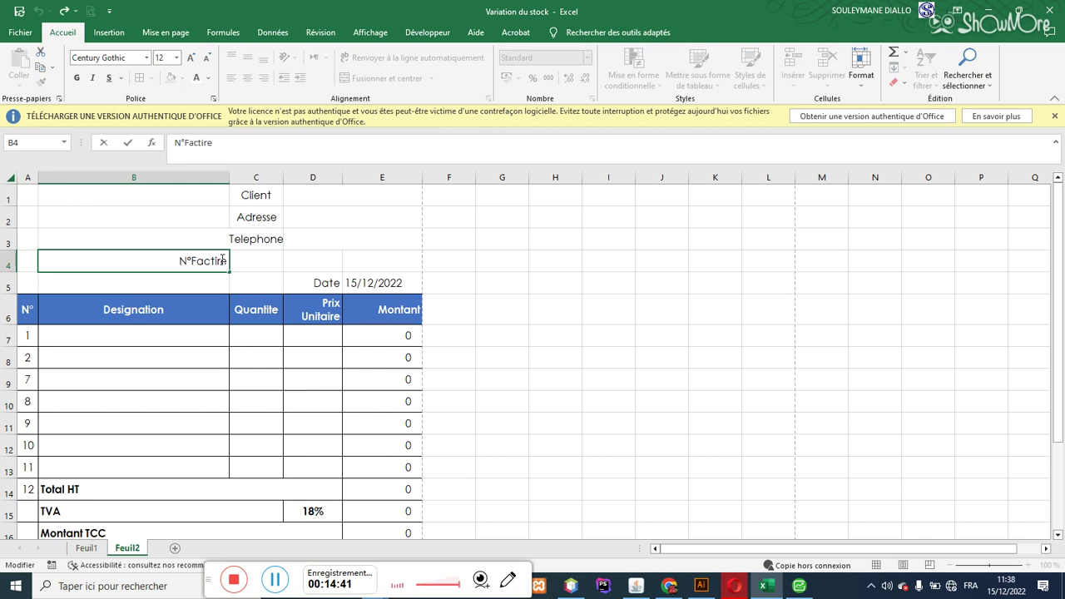
{"action": "key", "text": "BackSpace"}
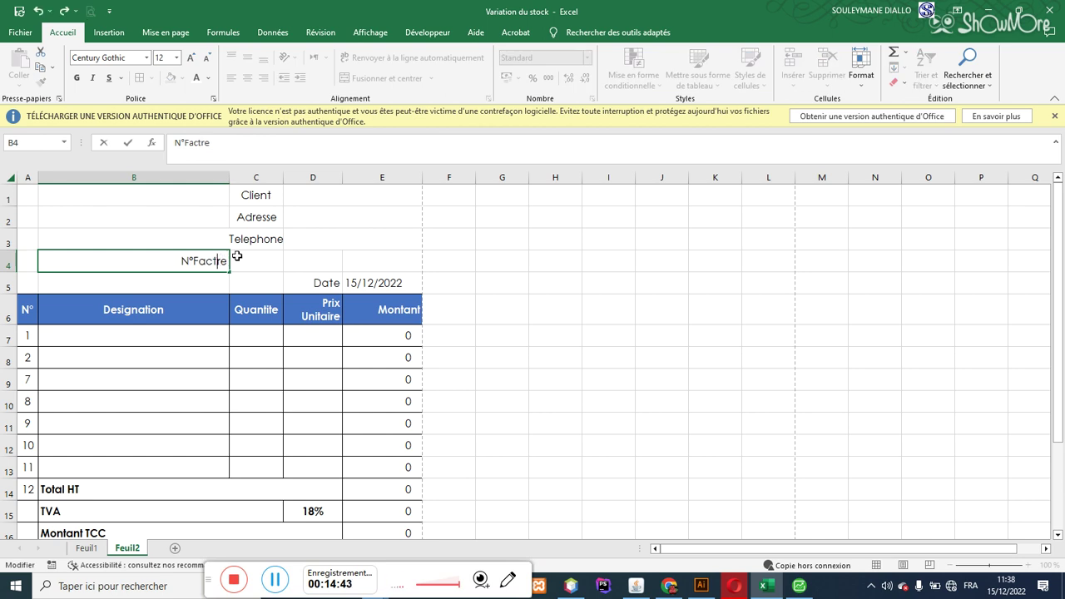
{"action": "type", "text": "u"}
- Enter 0001 in C4 as the invoice number beside the N°Facture label
{"action": "left_click", "coordinate": [267, 259]}
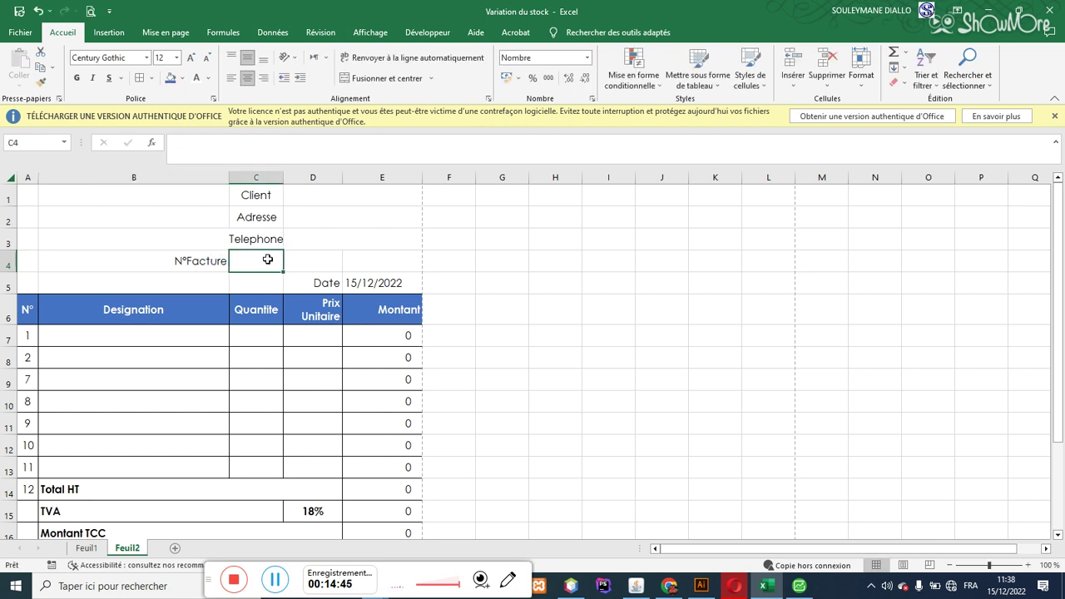
{"action": "type", "text": "0001"}
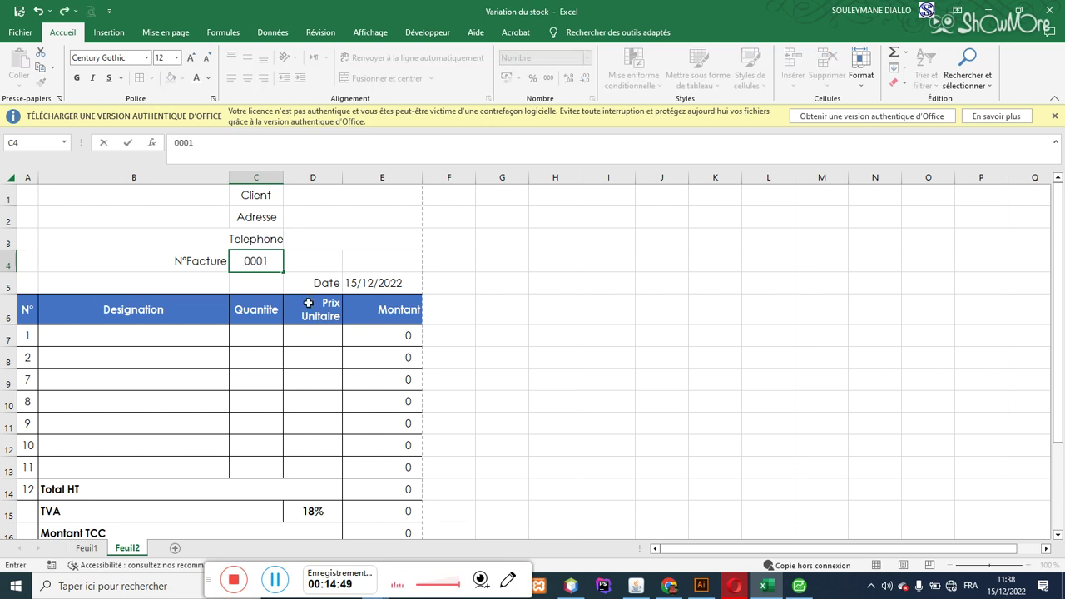
{"action": "left_click", "coordinate": [362, 347]}
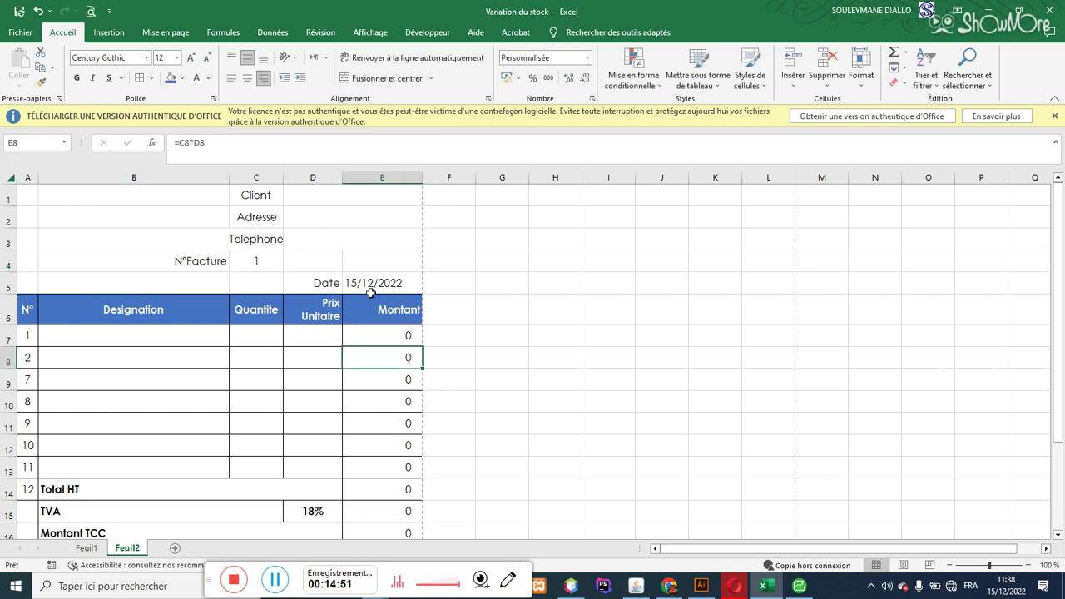
{"action": "left_click", "coordinate": [205, 263]}
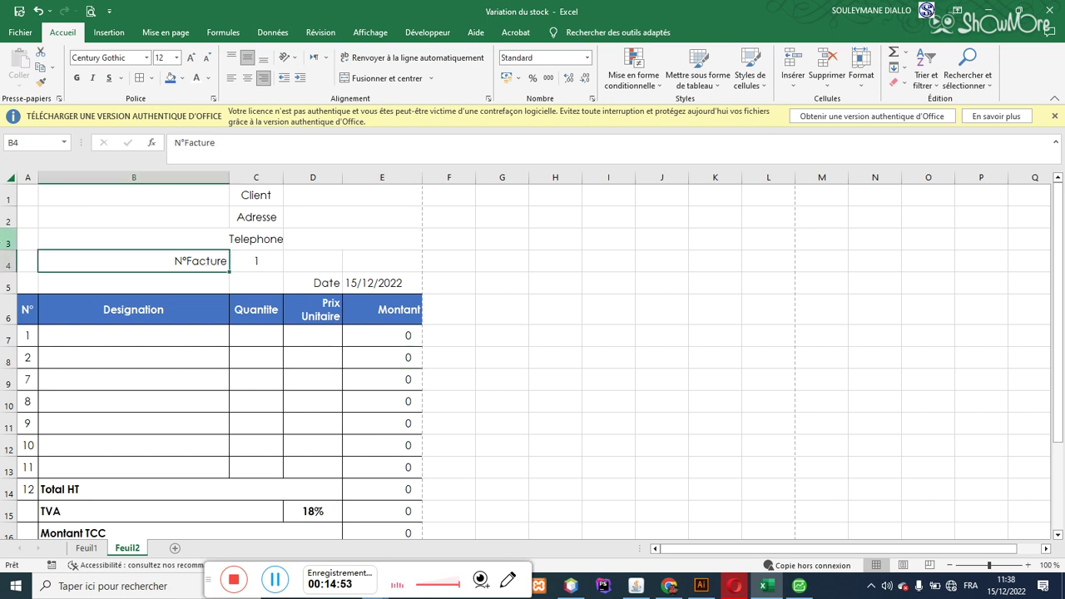
- Insert a blank row above the N°Facture row and reduce the new row's height to about 13.50
{"action": "left_click", "coordinate": [10, 261]}
{"action": "right_click", "coordinate": [12, 263]}
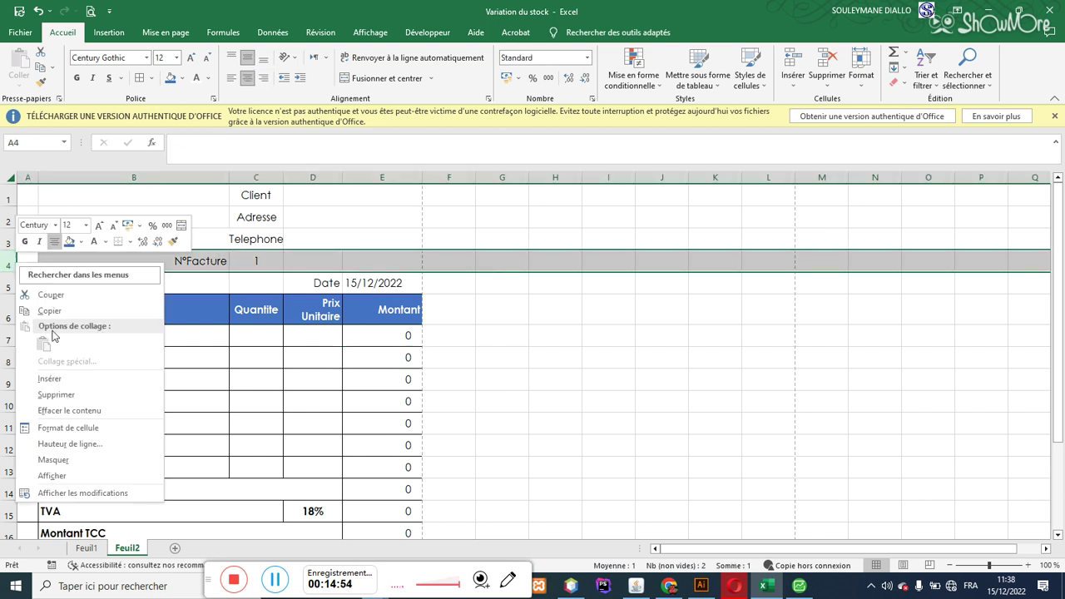
{"action": "left_click", "coordinate": [58, 377]}
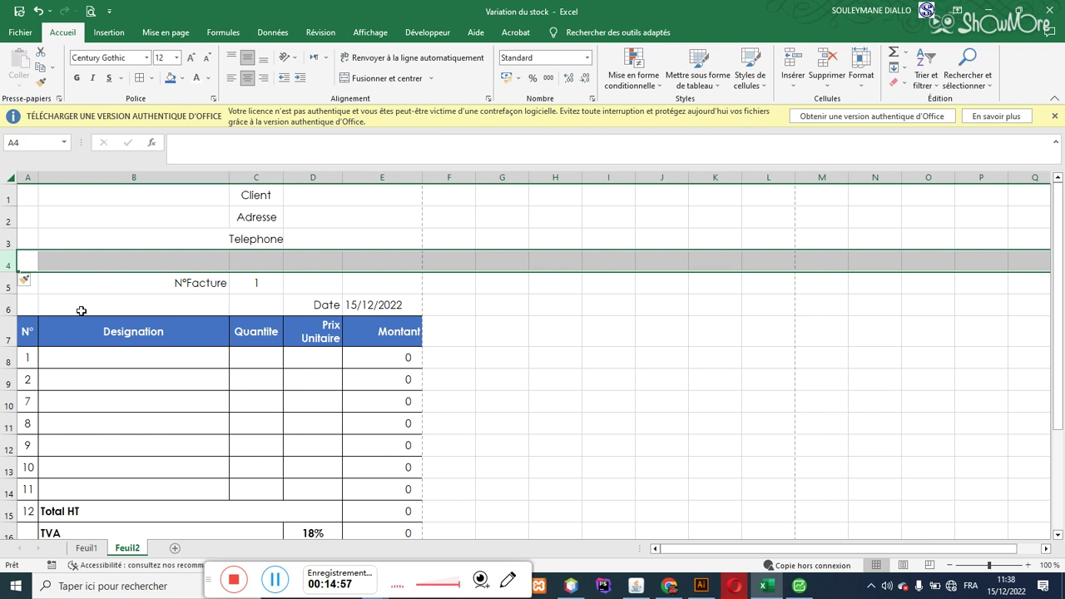
{"action": "left_click_drag", "start_coordinate": [17, 273], "coordinate": [16, 261]}
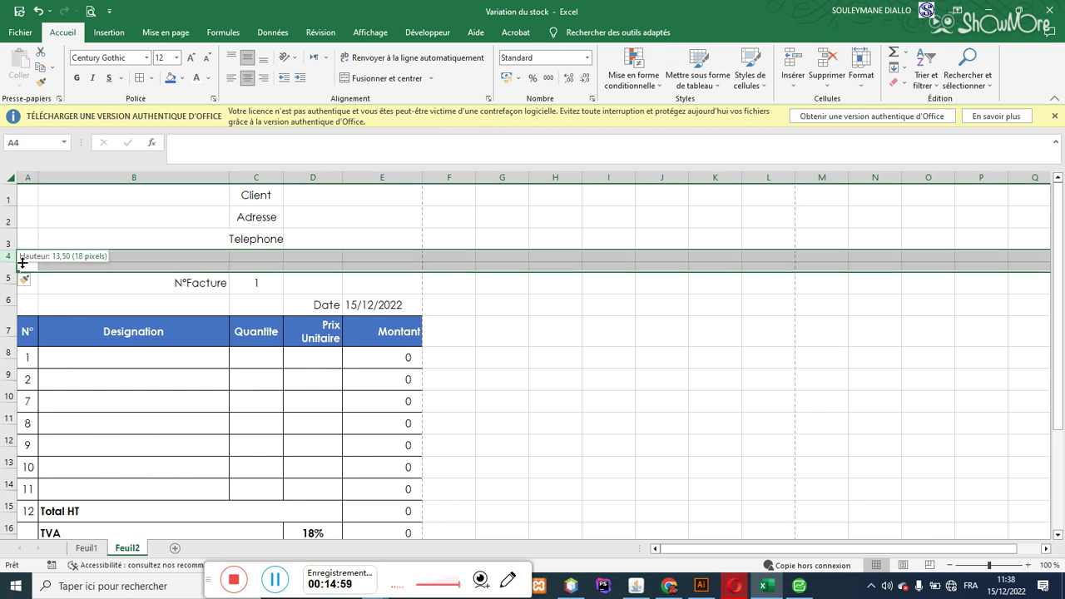
{"action": "left_click", "coordinate": [180, 273]}
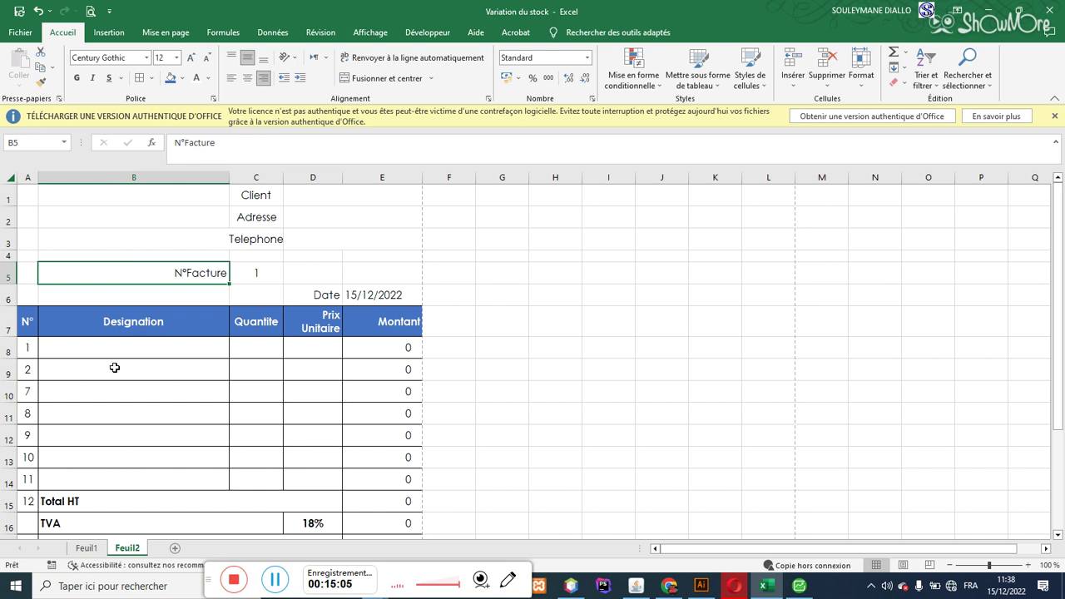
- Center the Prix Unitaire header in D7 horizontally
{"action": "left_click_drag", "start_coordinate": [1058, 265], "coordinate": [1058, 286]}
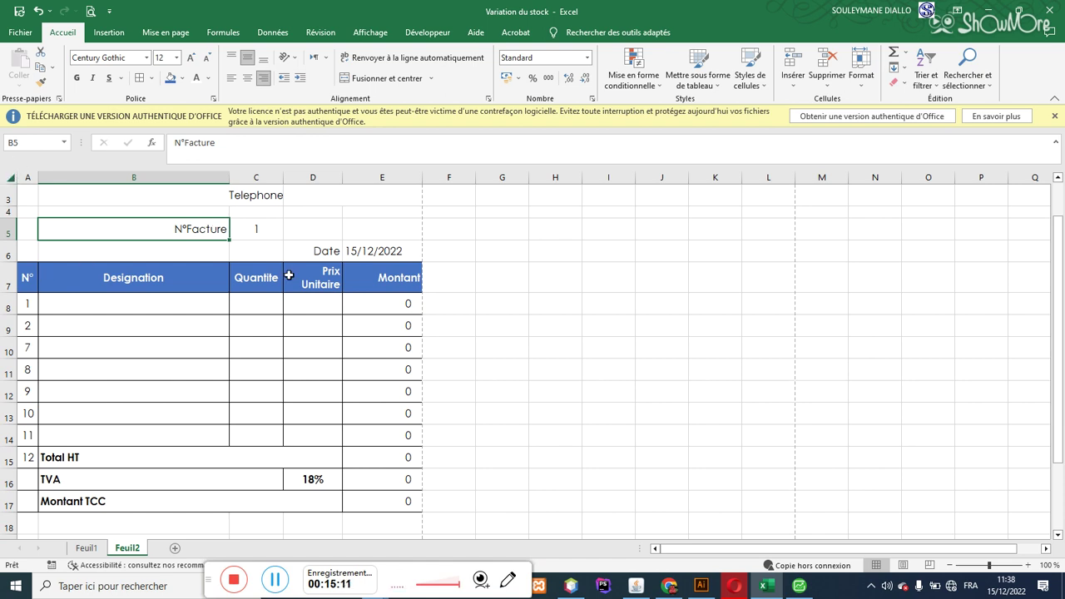
{"action": "left_click", "coordinate": [328, 276]}
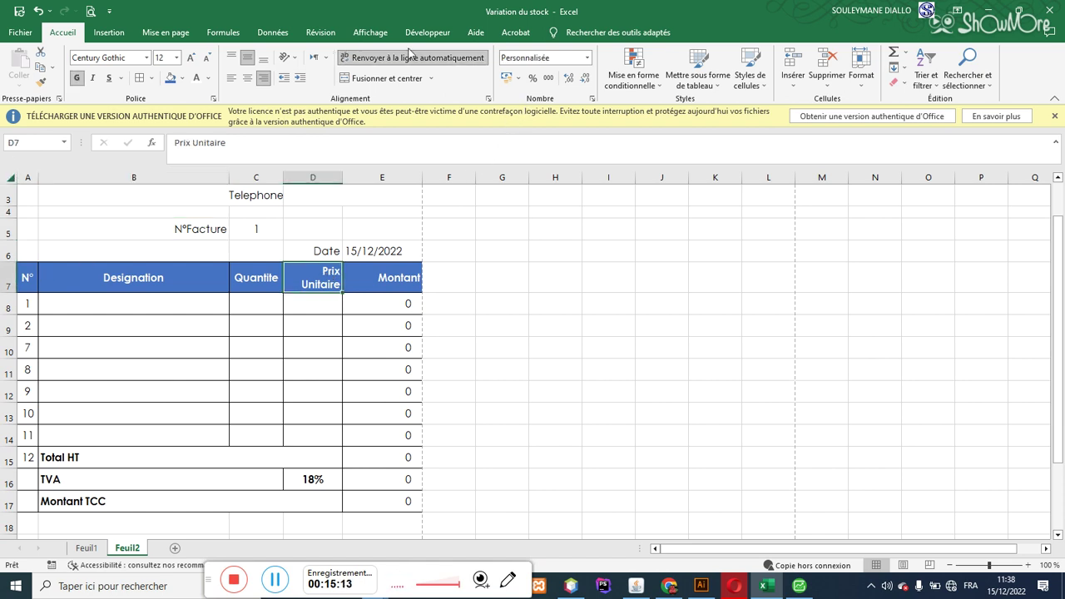
{"action": "left_click", "coordinate": [247, 78]}
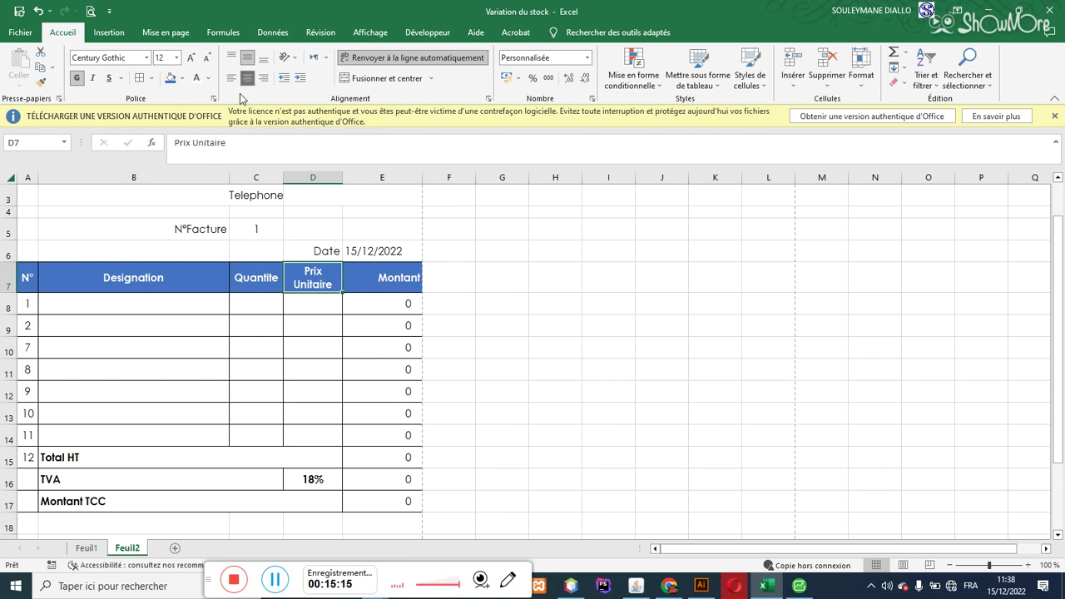
- Enter Clavier as the first designation in B8 and left-align the designation cells B8:B14
{"action": "left_click", "coordinate": [129, 305]}
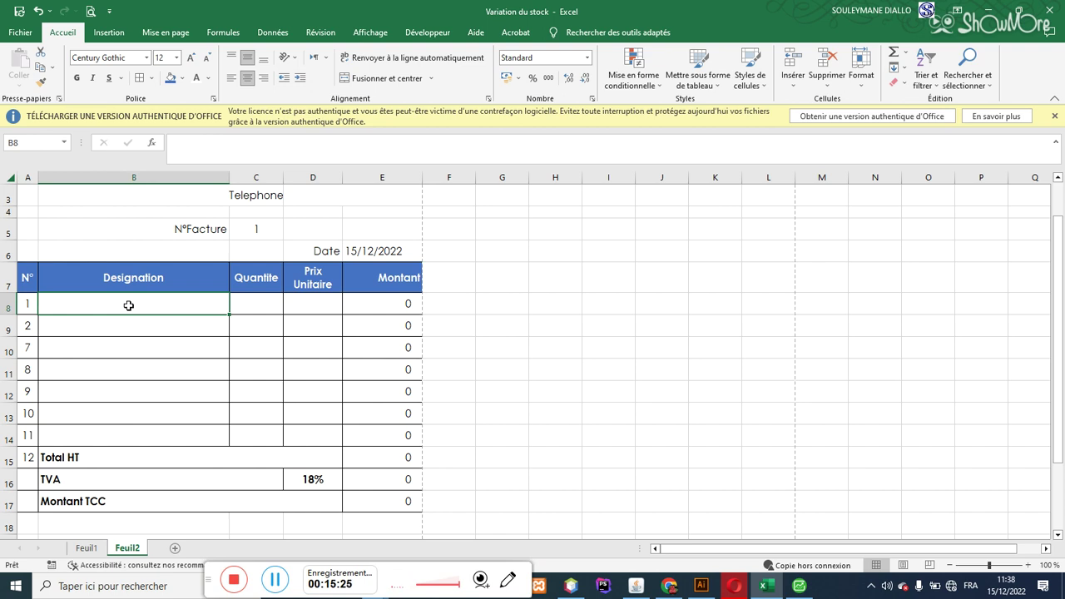
{"action": "type", "text": "Clavier"}
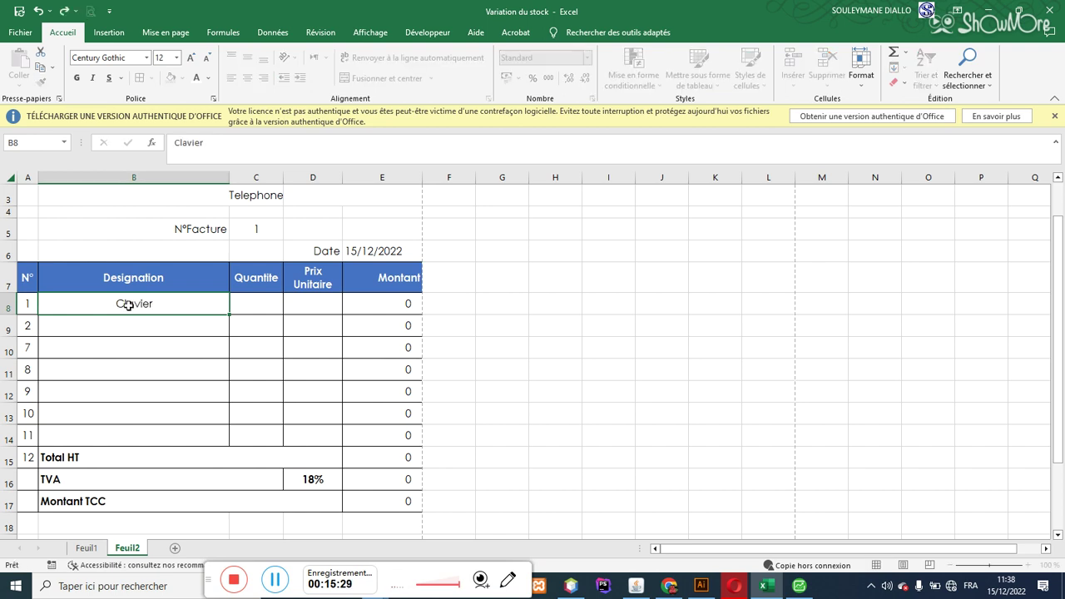
{"action": "key", "text": "Tab"}
{"action": "left_click_drag", "start_coordinate": [127, 304], "coordinate": [140, 427]}
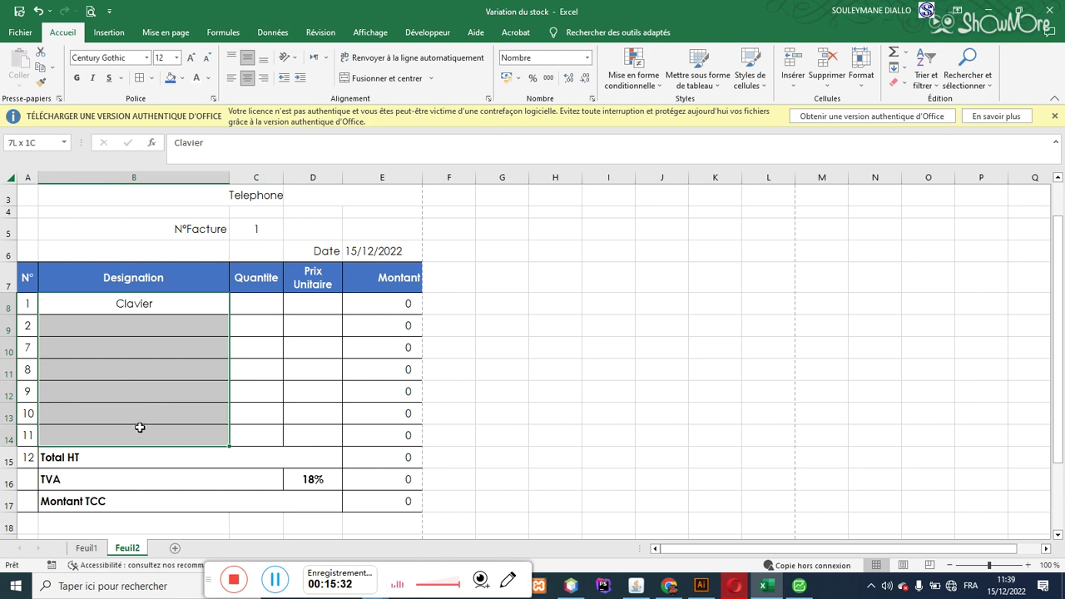
{"action": "left_click", "coordinate": [230, 77]}
- Enter a quantity of 5 and a unit price of 60000 for the Clavier line
{"action": "left_click", "coordinate": [260, 310]}
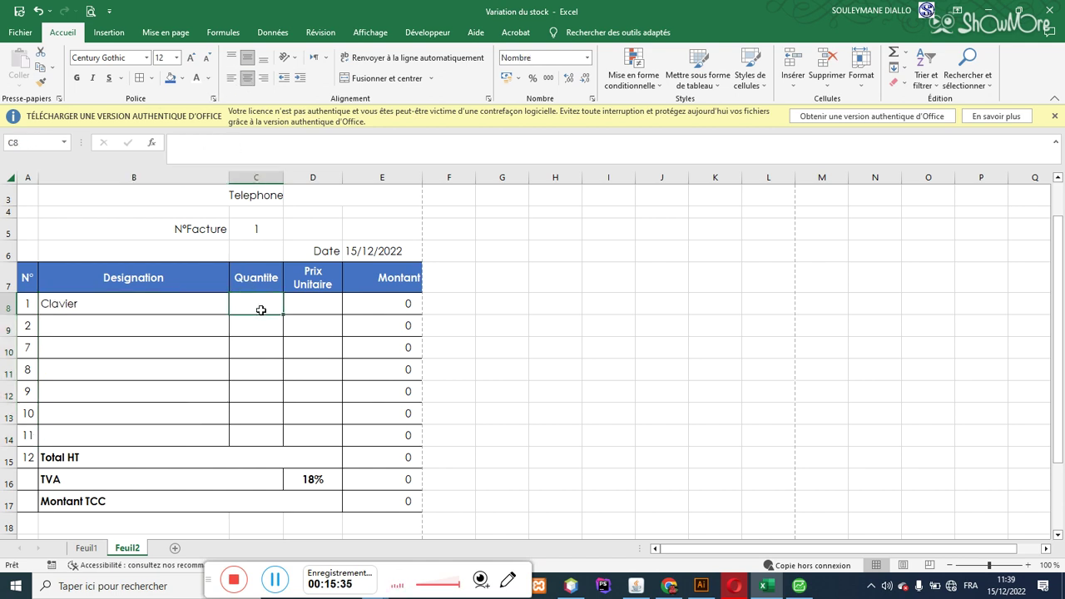
{"action": "type", "text": "5"}
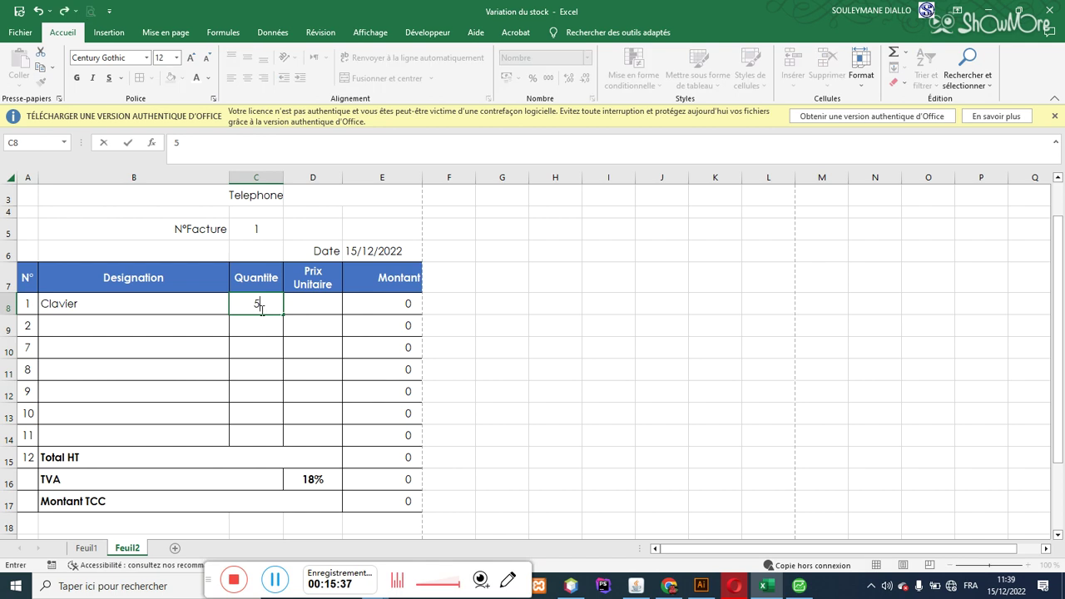
{"action": "key", "text": "Tab"}
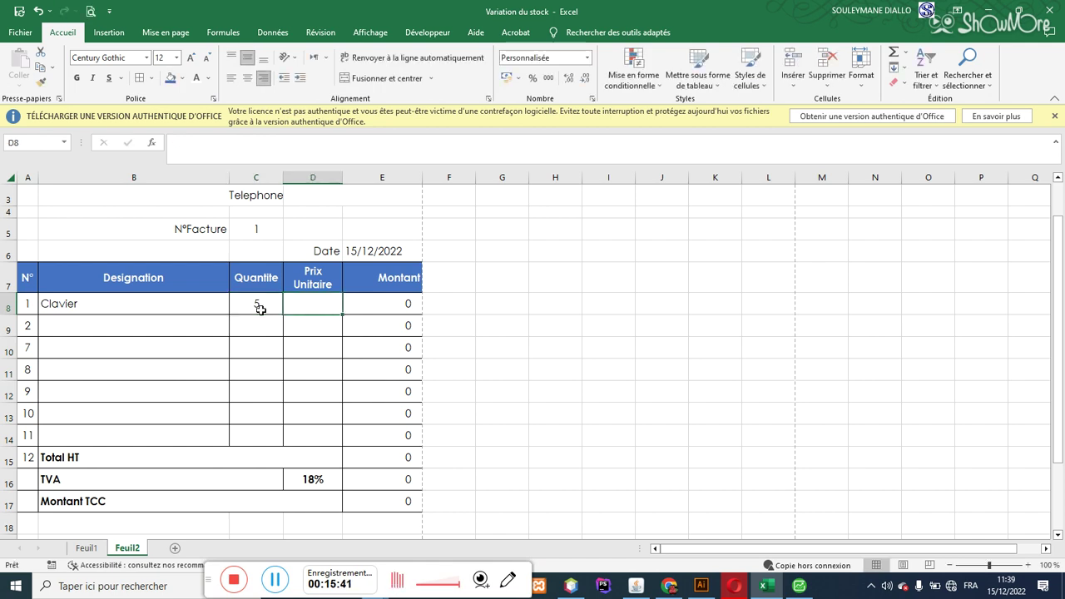
{"action": "type", "text": "60000"}
{"action": "key", "text": "Tab"}
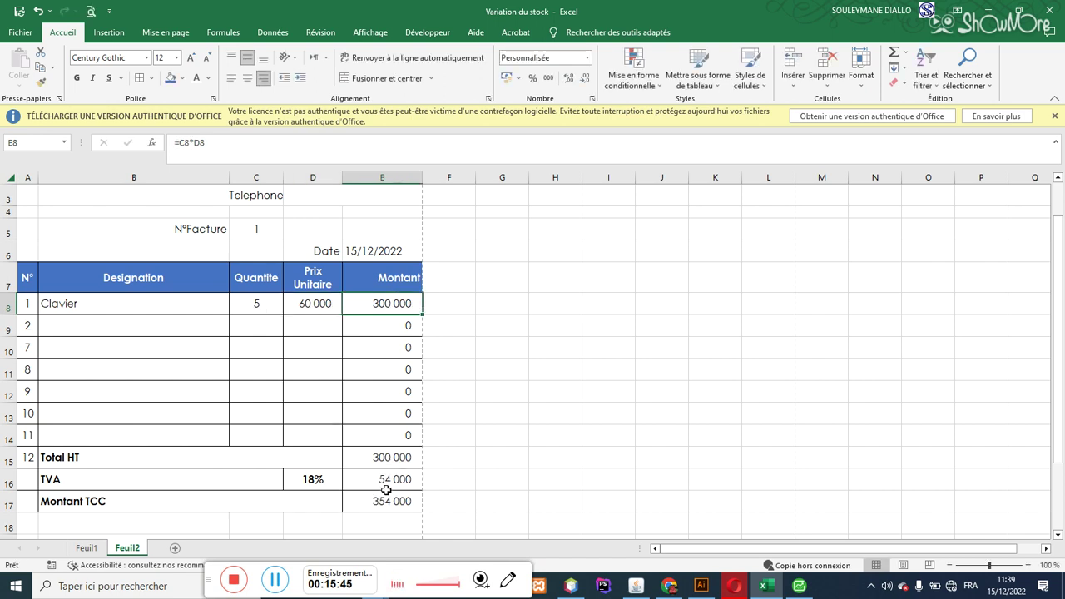
- Fill the second invoice line with the designation Souris, quantity 4 and unit price 40000
{"action": "left_click", "coordinate": [147, 329]}
{"action": "type", "text": "Souris"}
{"action": "key", "text": "Tab"}
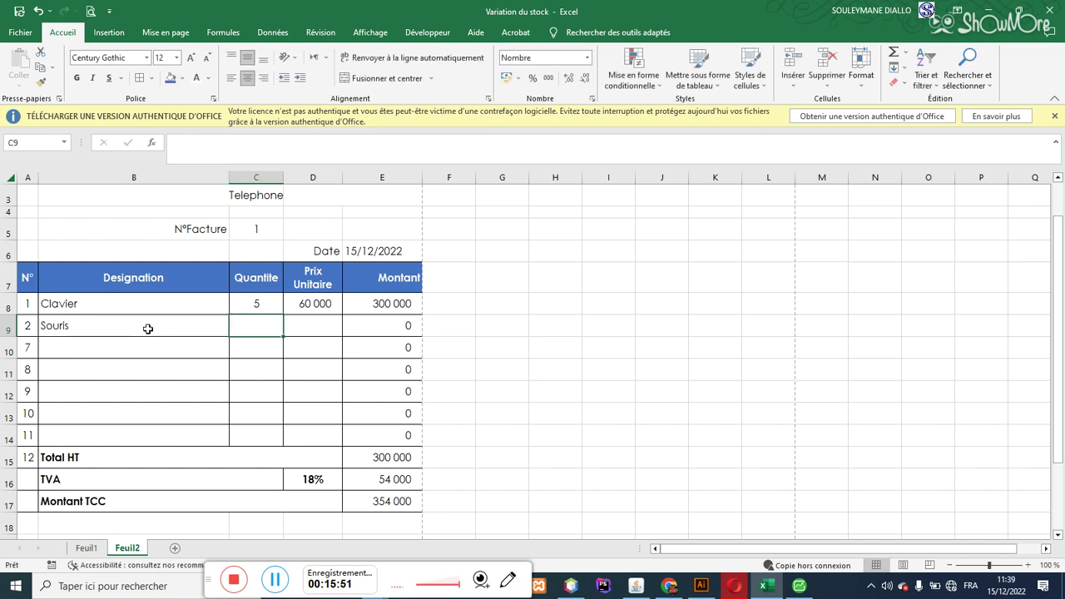
{"action": "type", "text": "4"}
{"action": "key", "text": "Tab"}
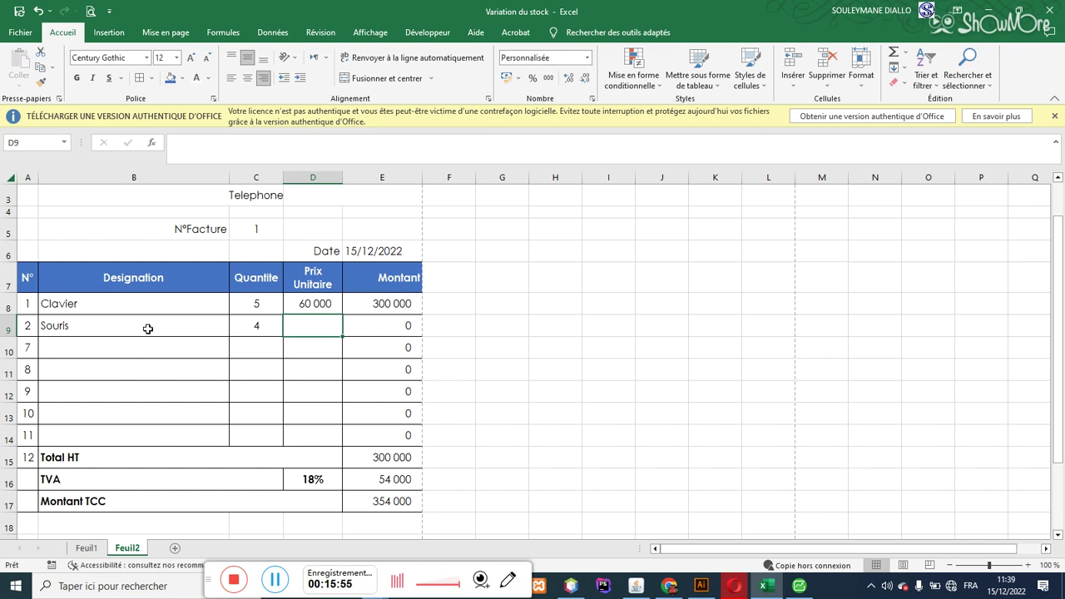
{"action": "type", "text": "40000"}
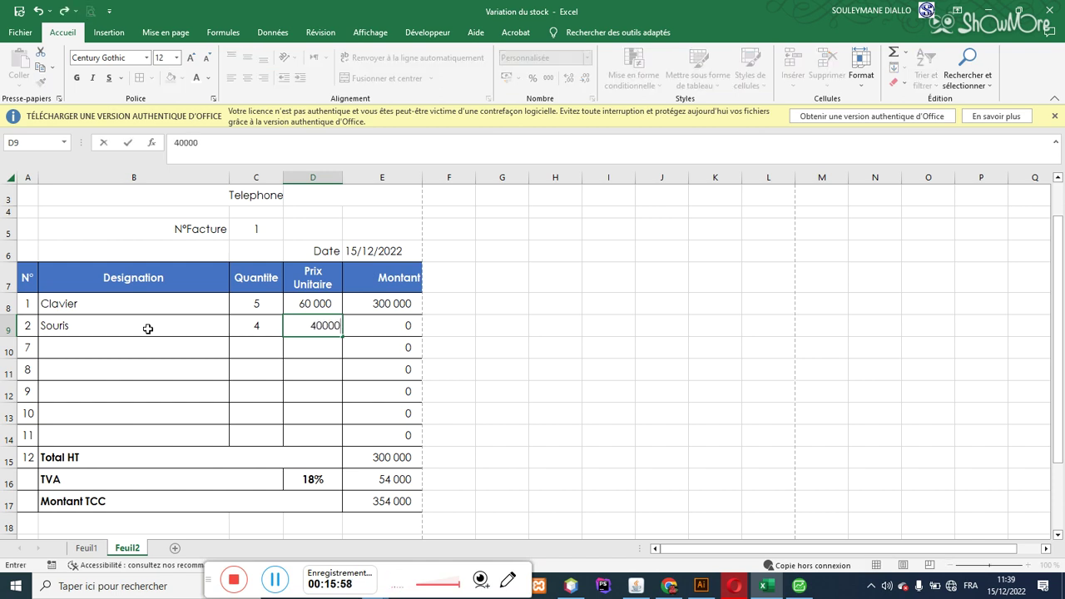
{"action": "key", "text": "Tab"}
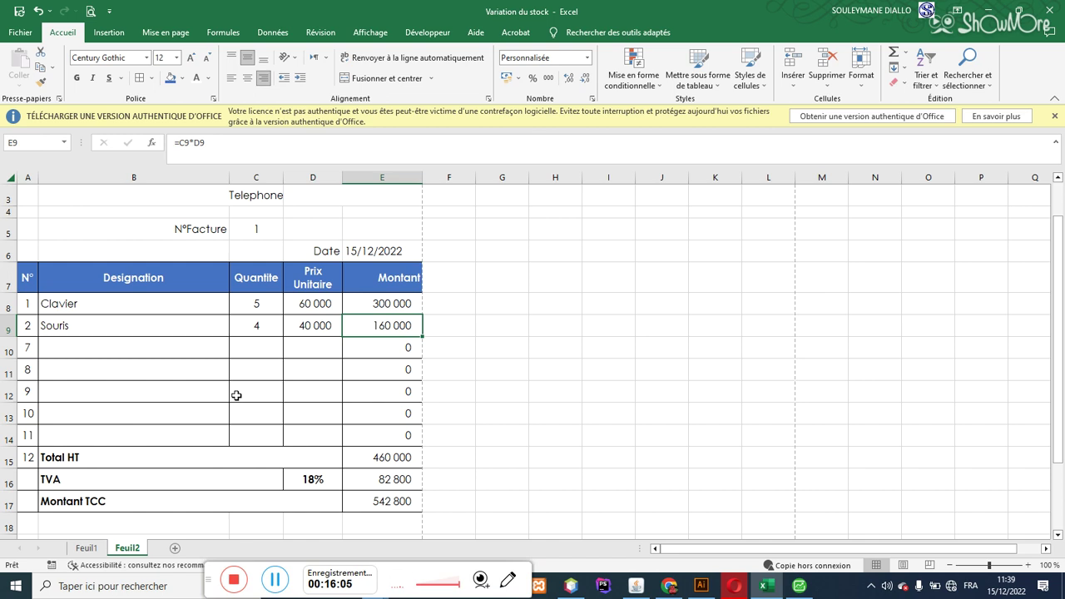
- Make the Total HT, TVA and Montant TCC amounts in E15:E17 bold
{"action": "left_click_drag", "start_coordinate": [1064, 382], "coordinate": [1049, 397]}
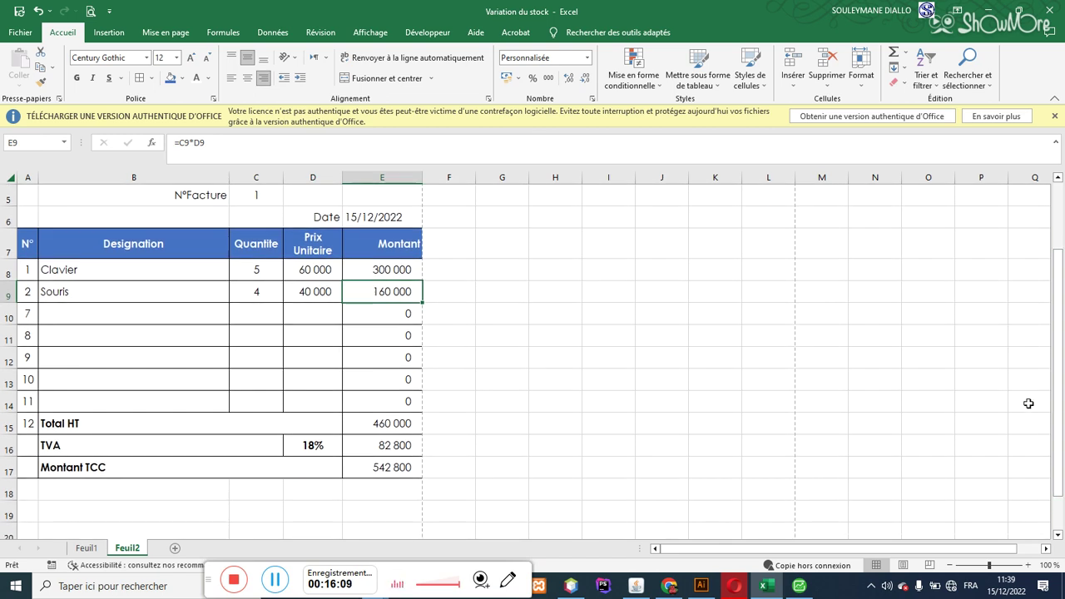
{"action": "left_click", "coordinate": [372, 421]}
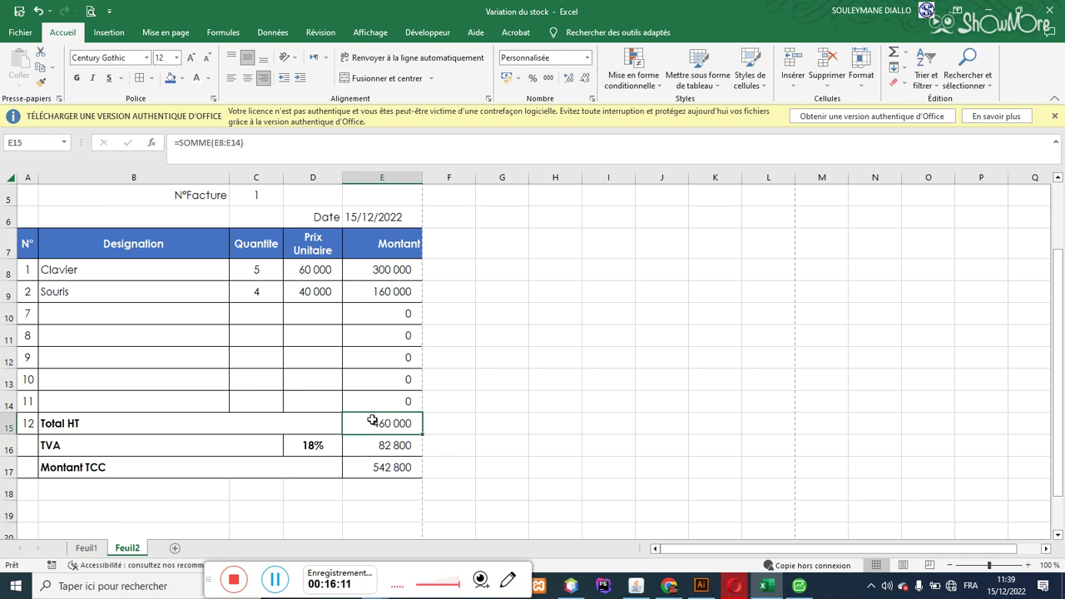
{"action": "left_click_drag", "start_coordinate": [372, 420], "coordinate": [381, 466]}
{"action": "left_click", "coordinate": [76, 78]}
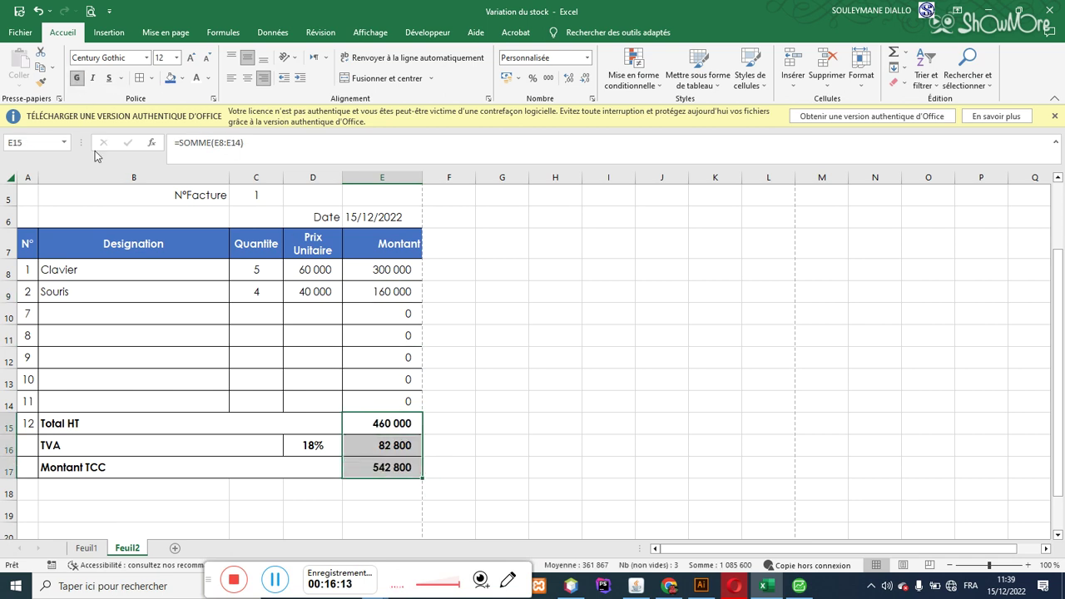
{"action": "left_click", "coordinate": [391, 427]}
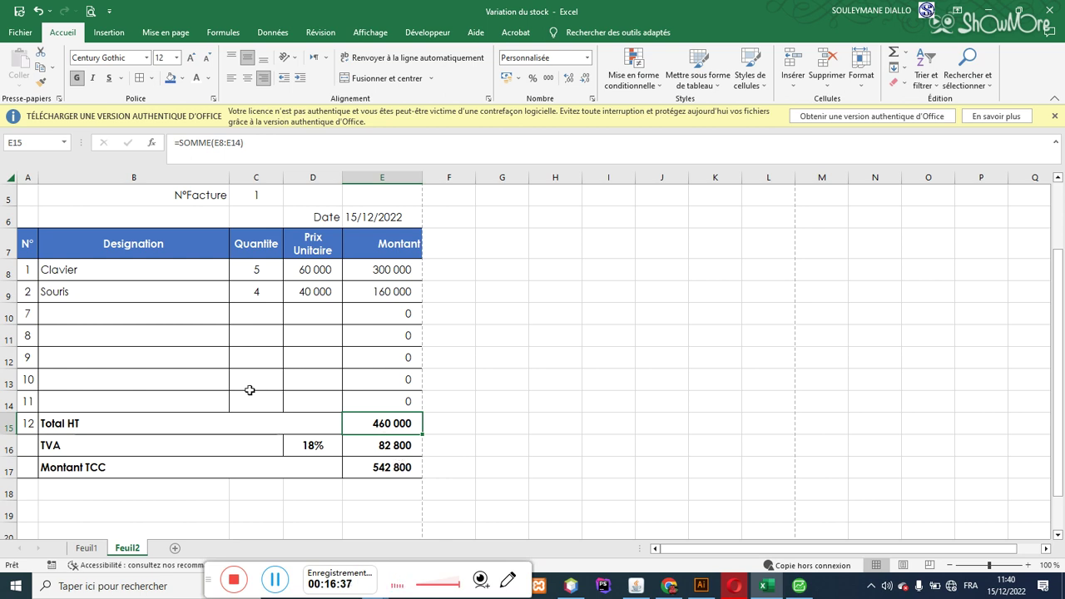
- Renumber the N° column consecutively from 1 to 10 in A8:A17
{"action": "left_click", "coordinate": [27, 426]}
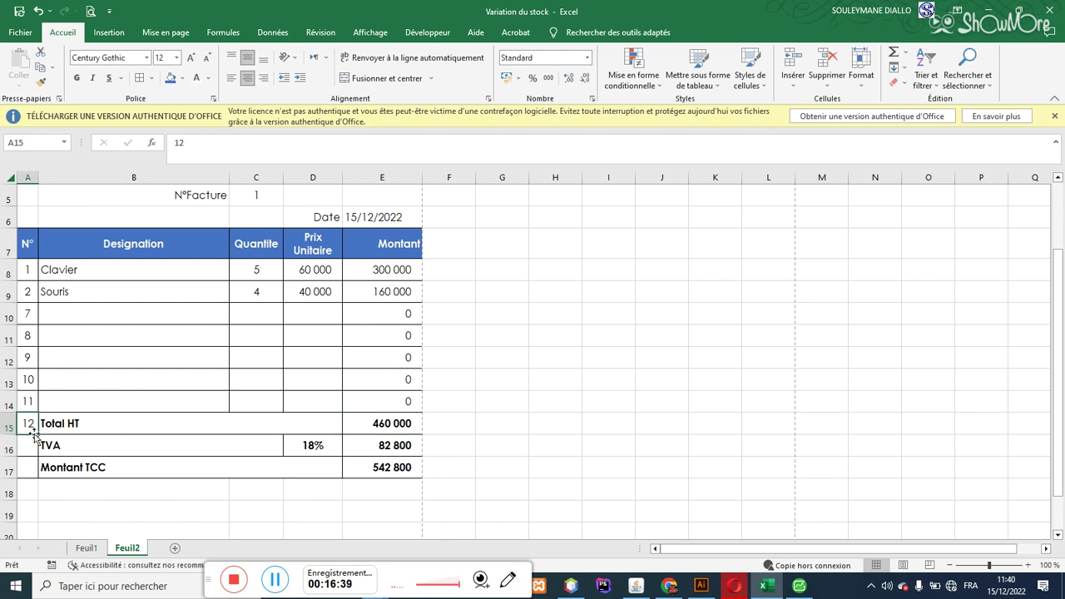
{"action": "left_click_drag", "start_coordinate": [36, 434], "coordinate": [37, 454]}
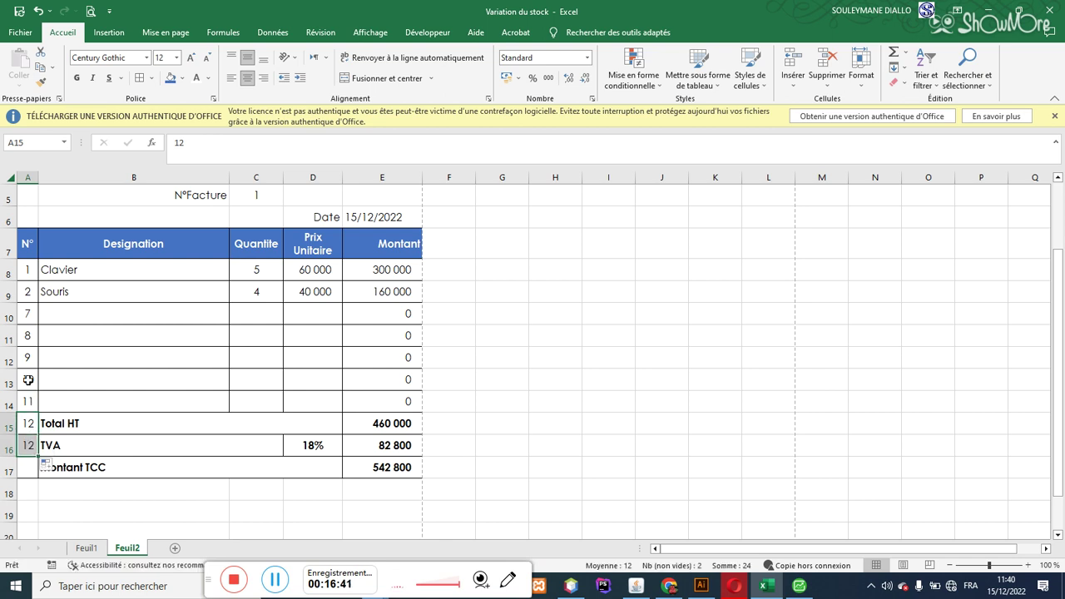
{"action": "left_click_drag", "start_coordinate": [35, 336], "coordinate": [30, 359]}
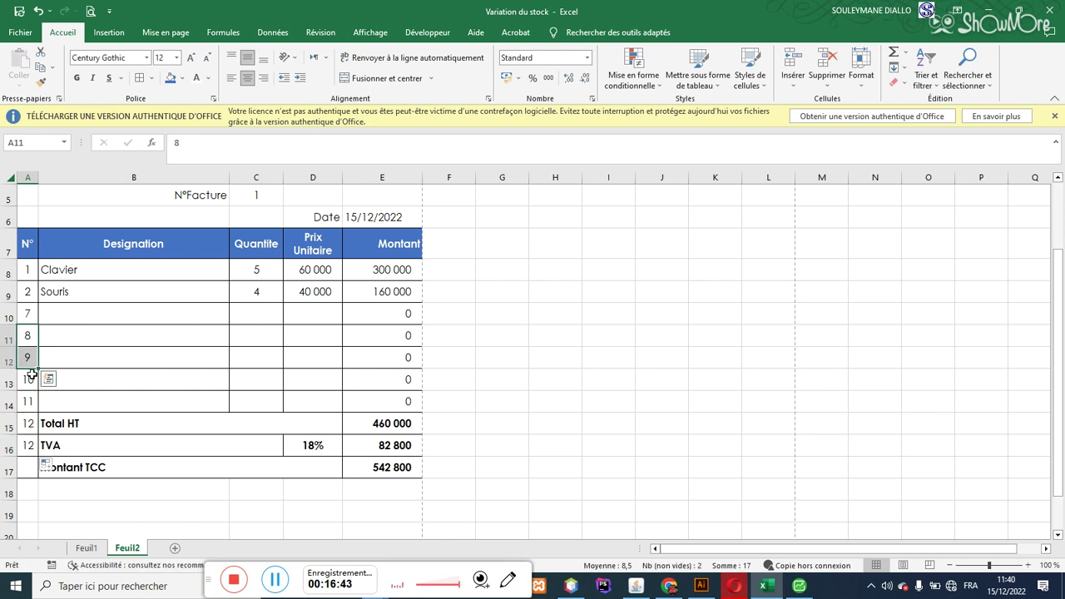
{"action": "left_click_drag", "start_coordinate": [27, 270], "coordinate": [32, 471]}
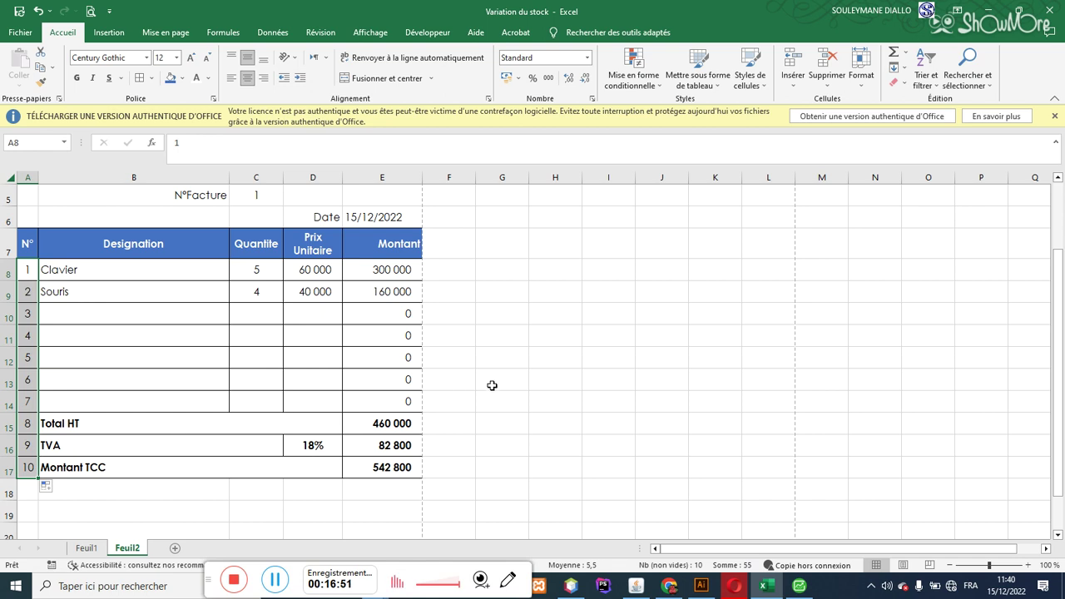
- Enter the account numbers 601, 445 and 401 in H8, H9 and H10 beside the invoice
{"action": "left_click", "coordinate": [554, 289]}
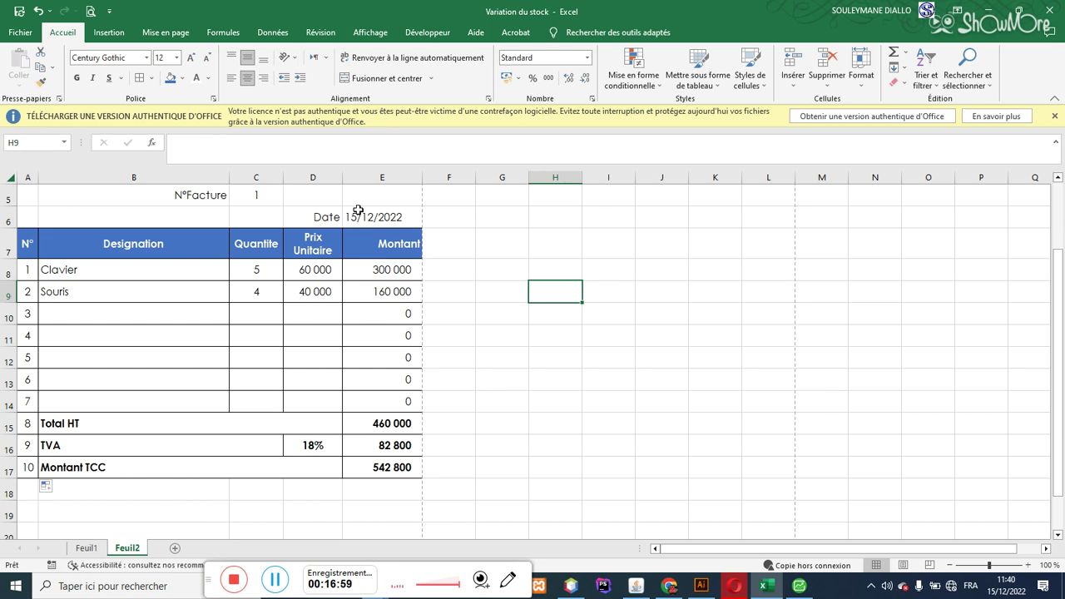
{"action": "left_click", "coordinate": [550, 267]}
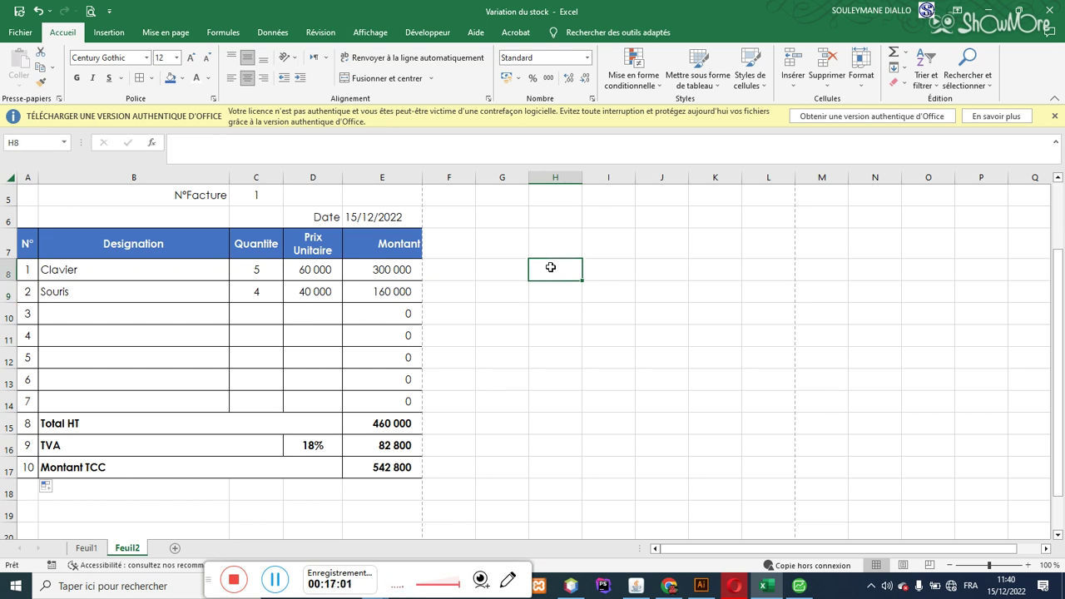
{"action": "type", "text": "601"}
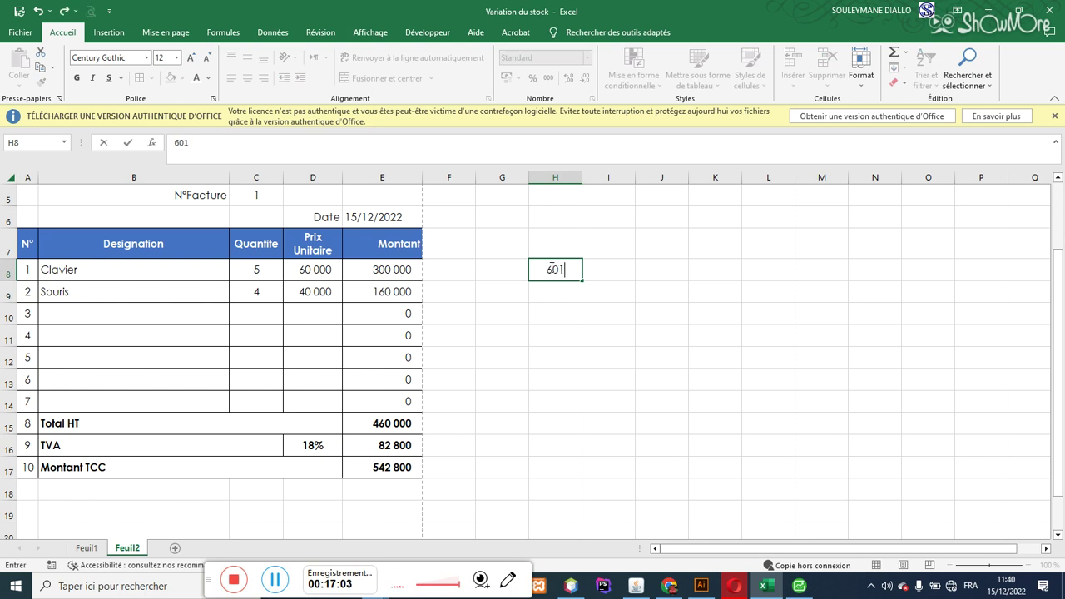
{"action": "key", "text": "Return"}
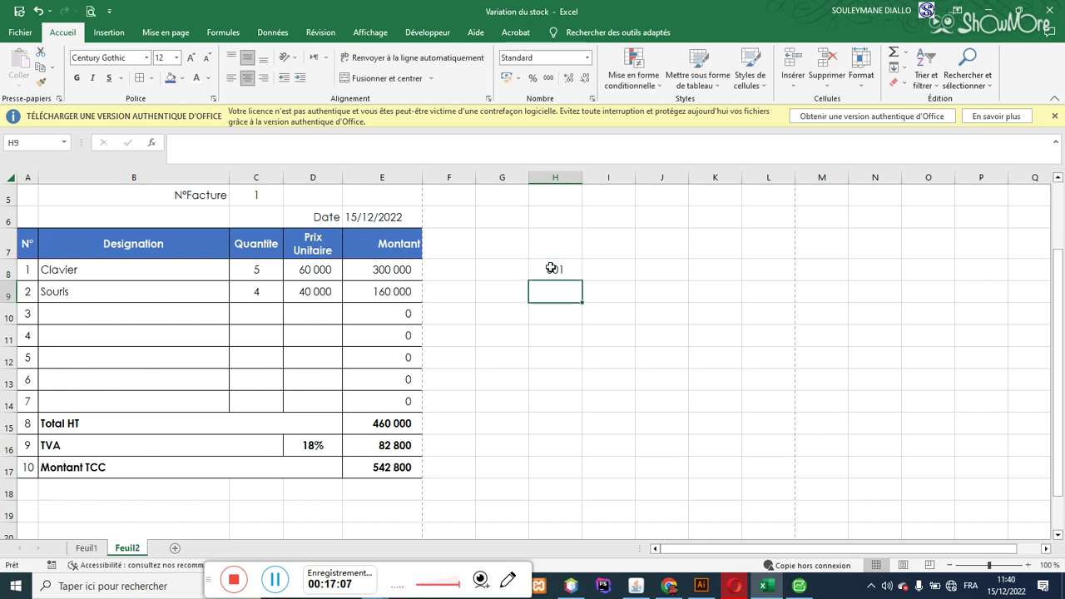
{"action": "type", "text": "401"}
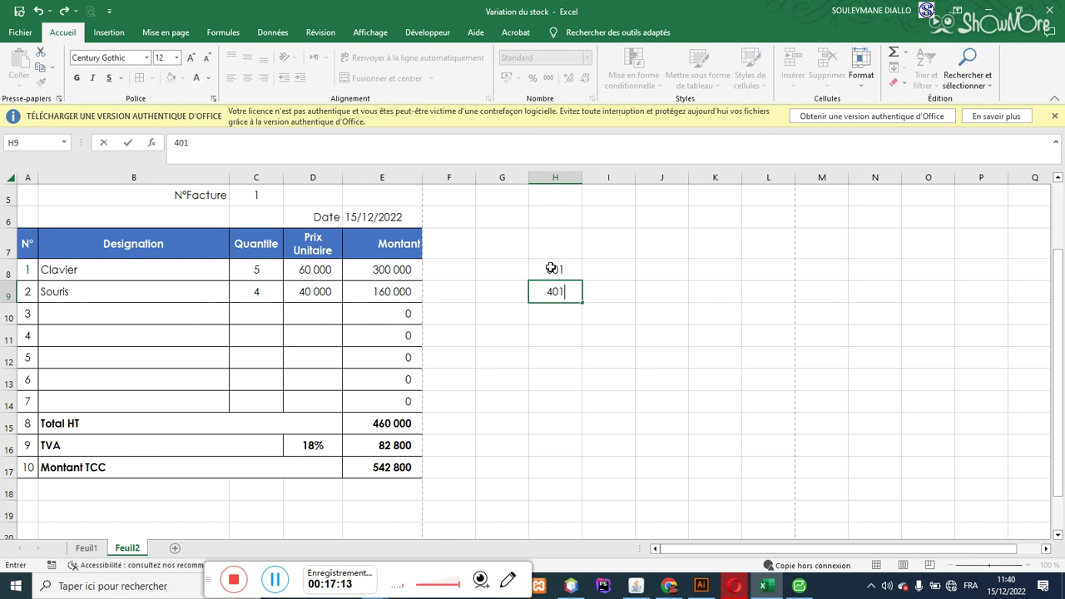
{"action": "key", "text": "BackSpace"}
{"action": "key", "text": "BackSpace"}
{"action": "key", "text": "BackSpace"}
{"action": "type", "text": "445"}
{"action": "key", "text": "Return"}
{"action": "type", "text": "401"}
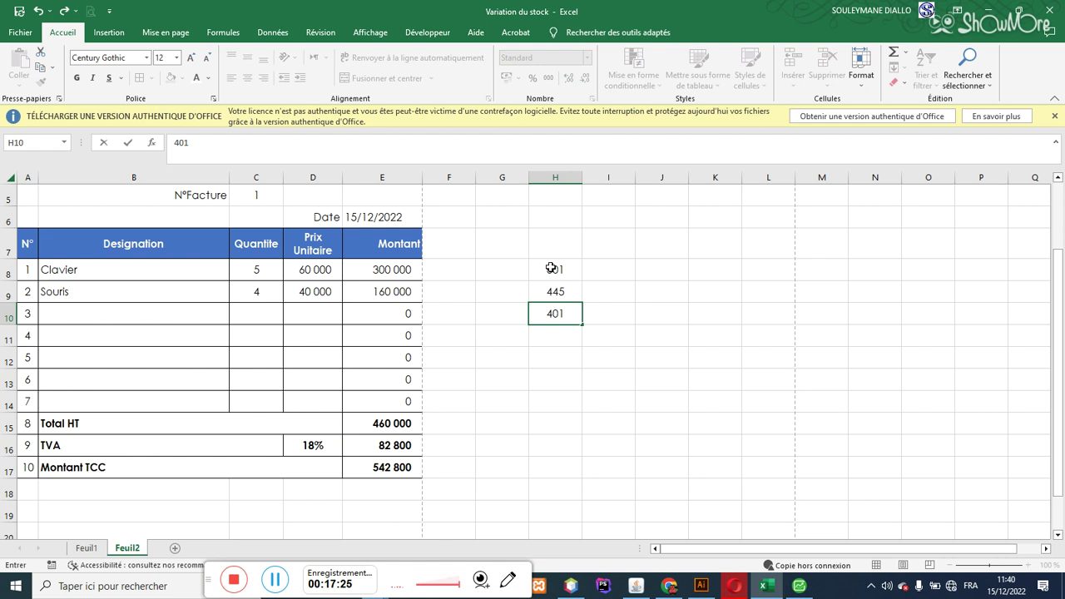
- Merge and center H7:I7 above the account numbers and enter the heading Achat
{"action": "left_click_drag", "start_coordinate": [570, 244], "coordinate": [609, 247]}
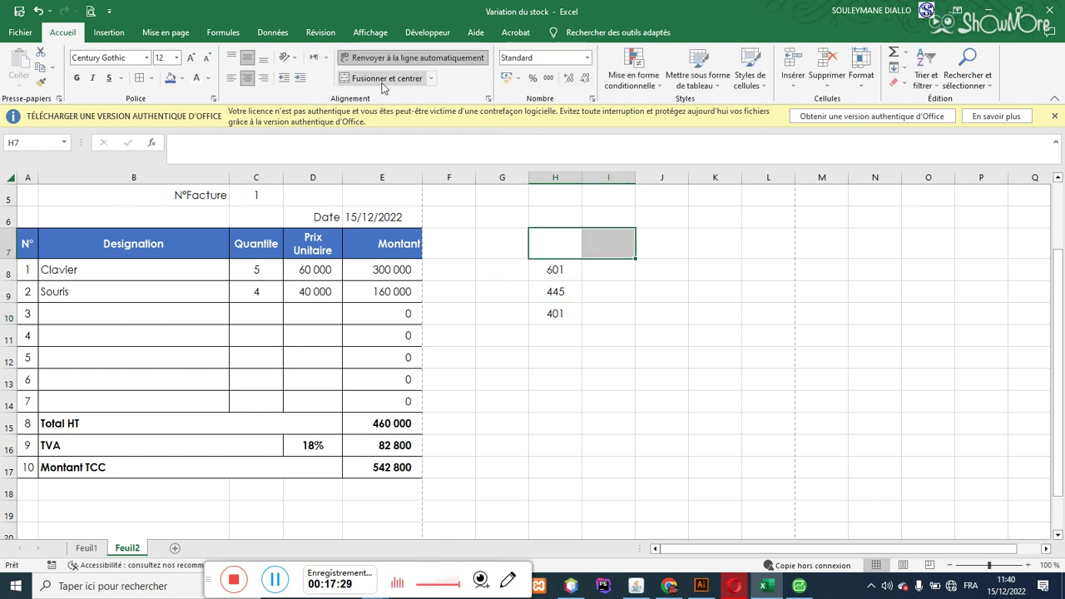
{"action": "left_click", "coordinate": [383, 83]}
{"action": "type", "text": "Achat"}
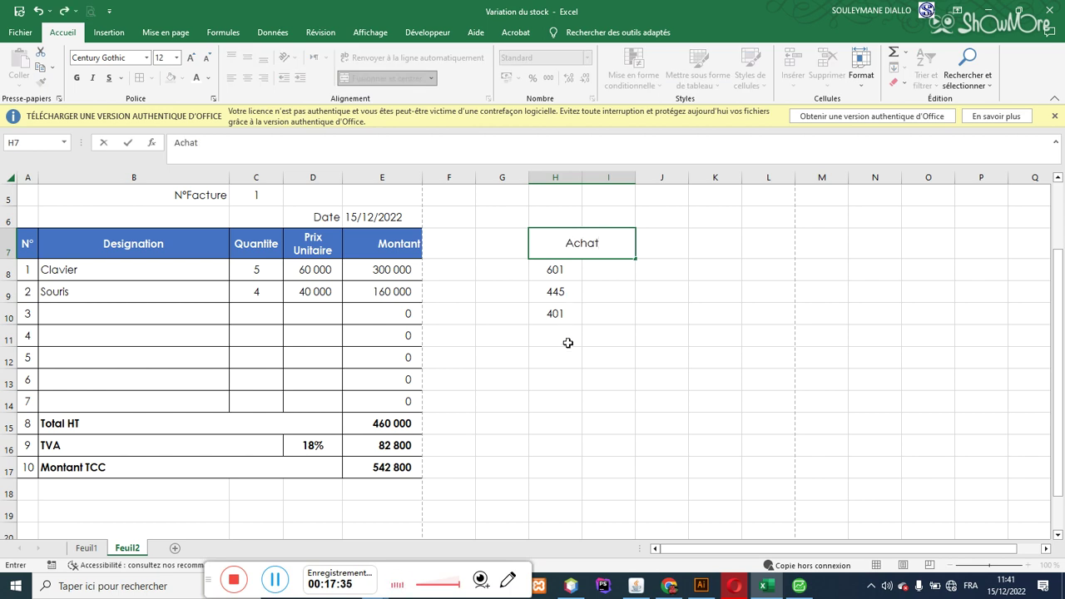
- Merge and center H12:I12 below the Achat accounts and enter the heading Vendeur
{"action": "left_click_drag", "start_coordinate": [566, 357], "coordinate": [613, 358]}
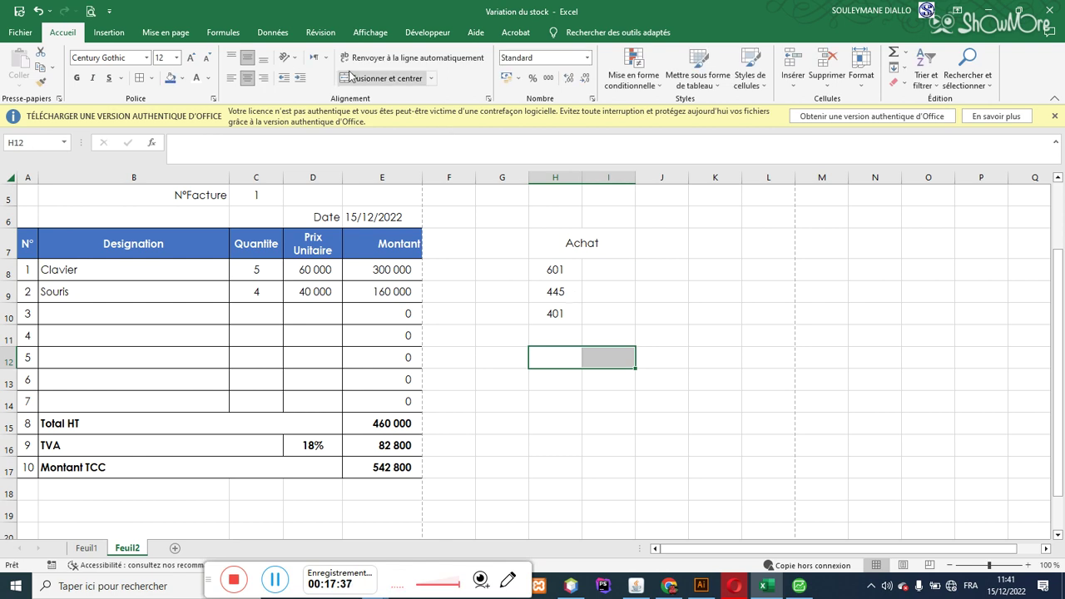
{"action": "left_click", "coordinate": [351, 77]}
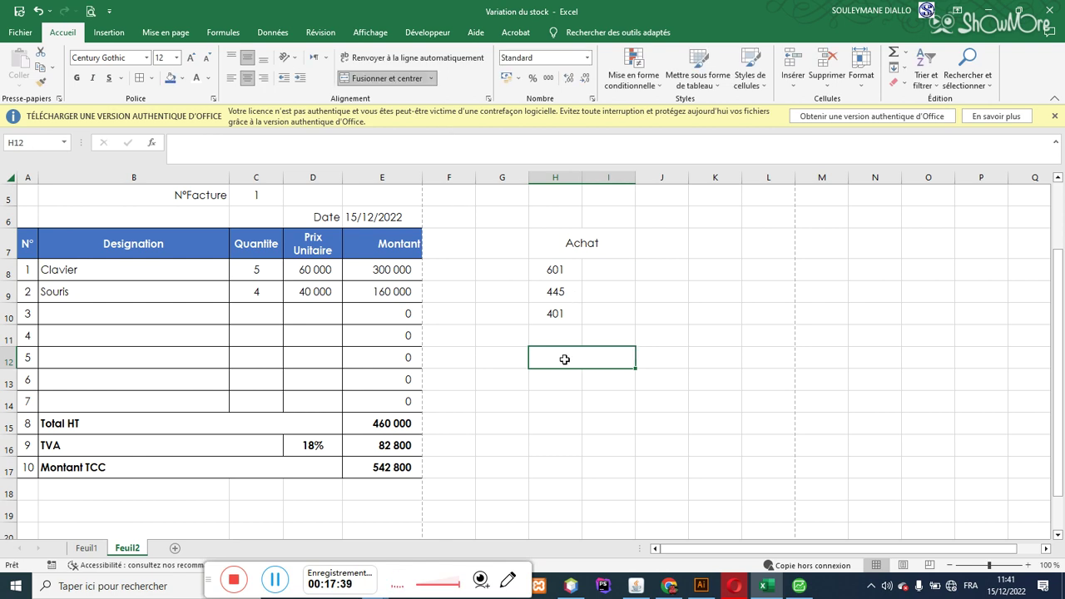
{"action": "type", "text": "Vente"}
{"action": "key", "text": "BackSpace"}
{"action": "key", "text": "BackSpace"}
{"action": "type", "text": "deur"}
{"action": "key", "text": "Return"}
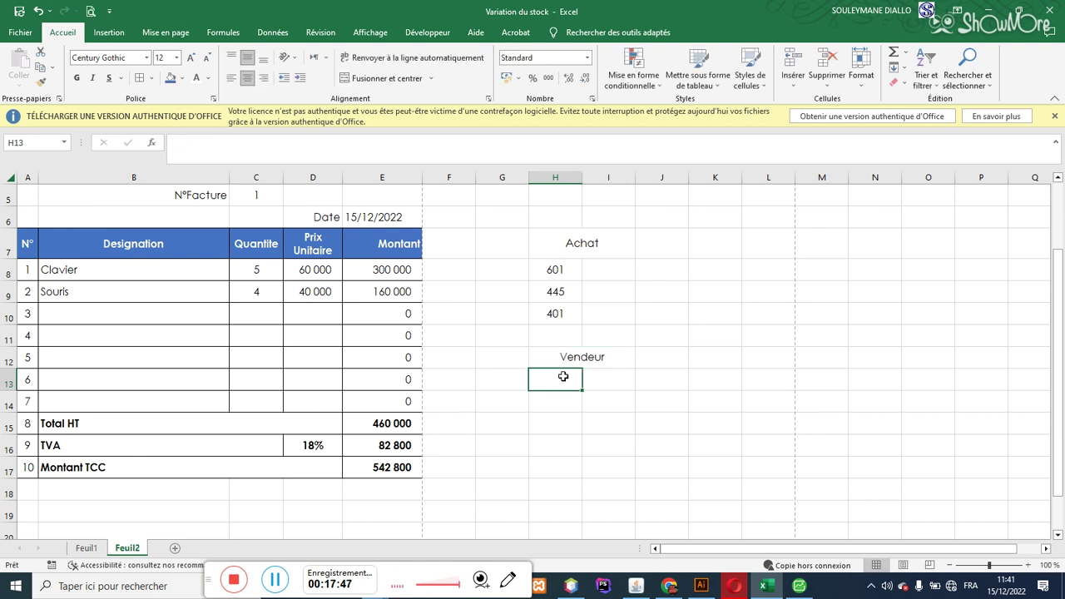
- Enter the account numbers 701, 443 and 411 in H13, H14 and H15 under the Vendeur heading
{"action": "type", "text": "701"}
{"action": "key", "text": "Return"}
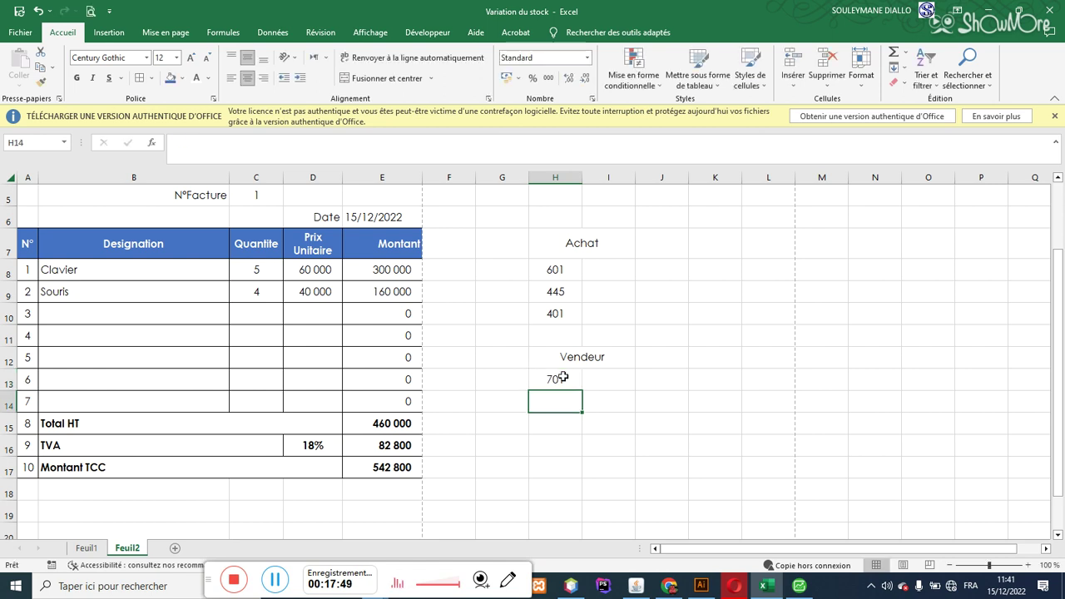
{"action": "type", "text": "44"}
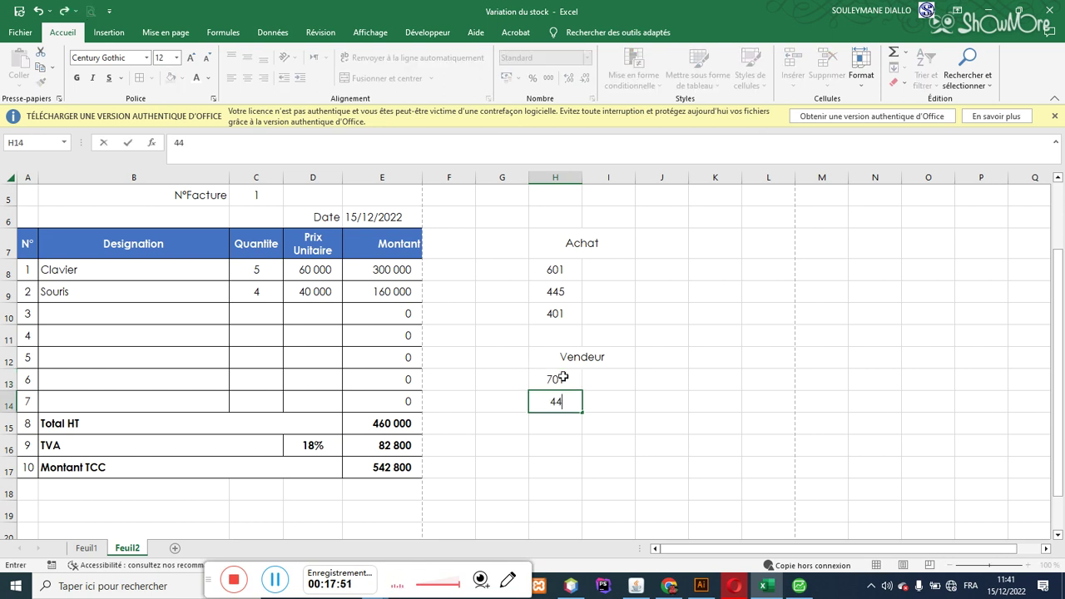
{"action": "type", "text": "3"}
{"action": "key", "text": "Return"}
{"action": "type", "text": "411"}
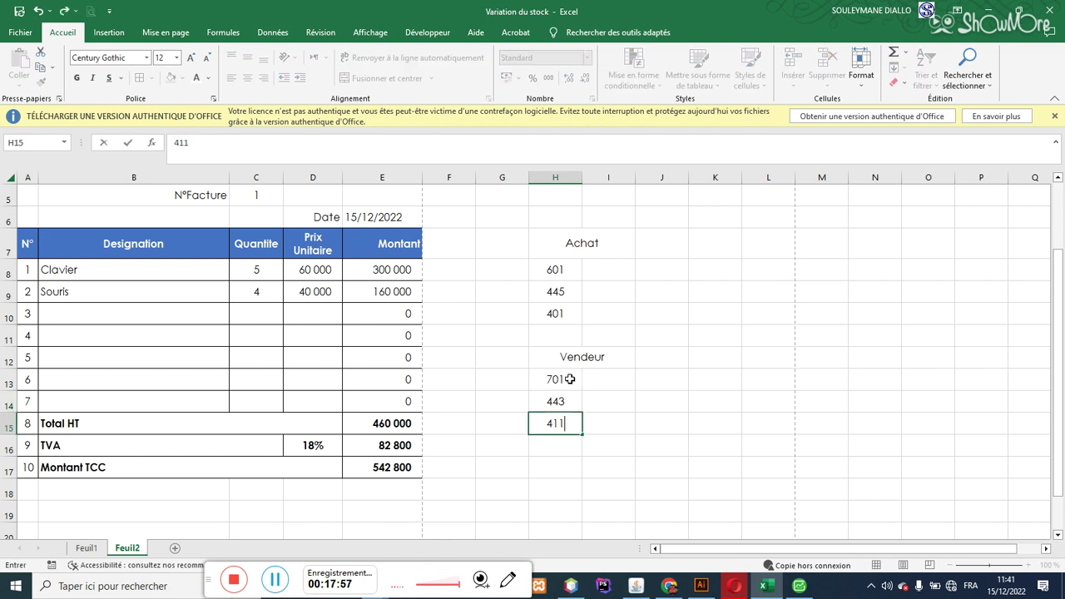
{"action": "left_click", "coordinate": [564, 379]}
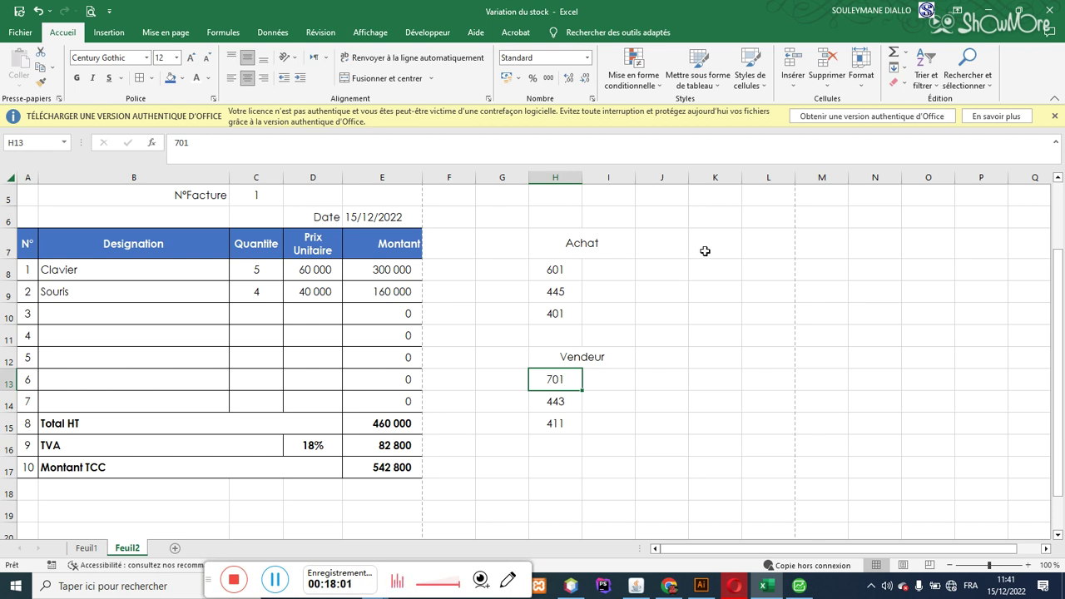
- Enter the journal codes JACH in J7 beside Achat and JCTE in J12 beside Vendeur
{"action": "left_click", "coordinate": [670, 244]}
{"action": "type", "text": "J"}
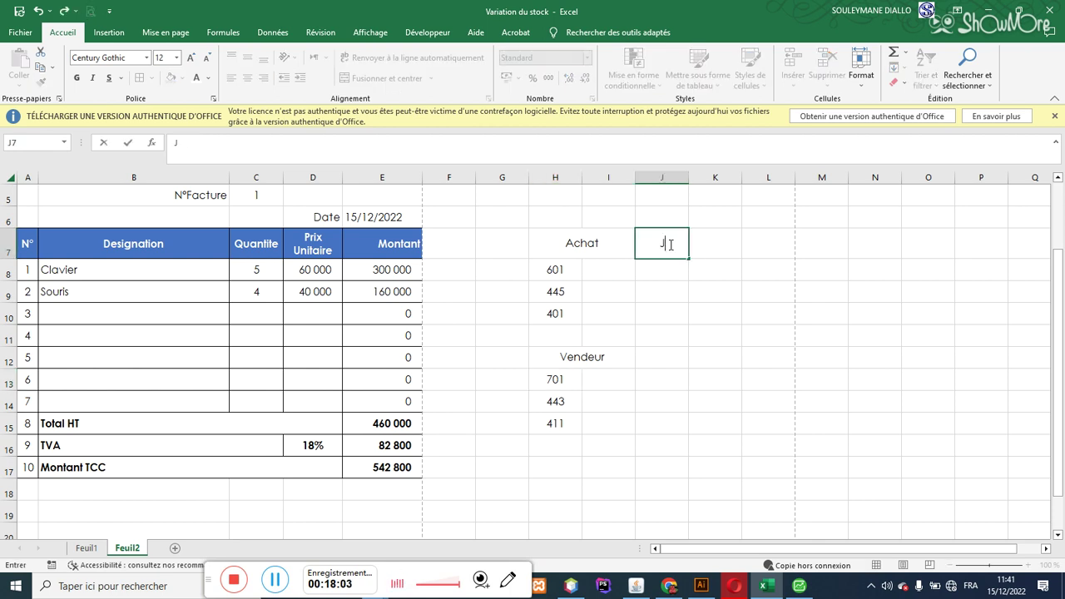
{"action": "type", "text": "ACH"}
{"action": "left_click", "coordinate": [677, 361]}
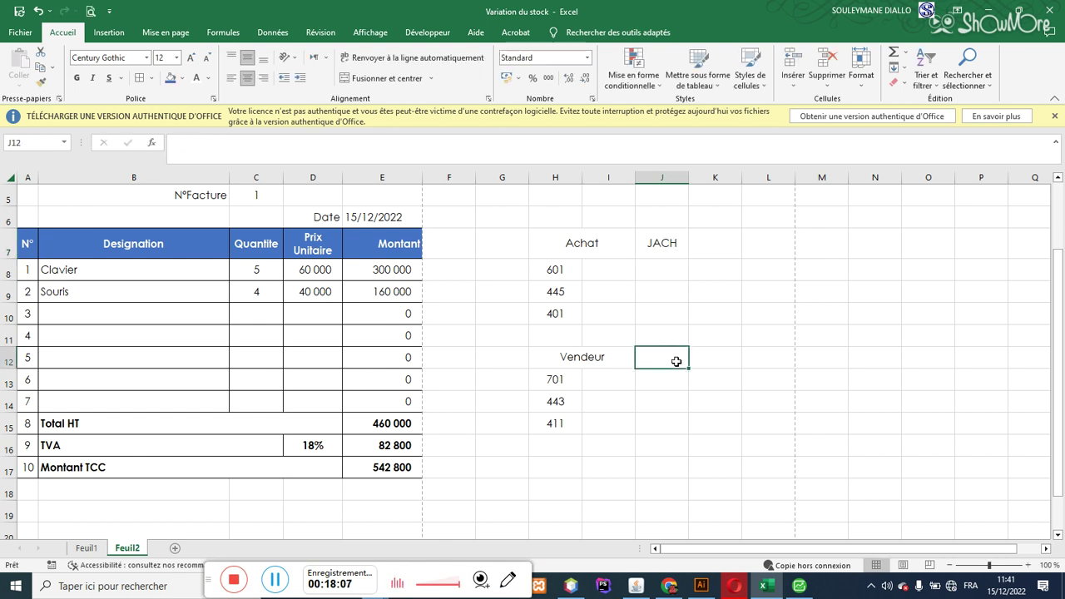
{"action": "type", "text": "JCTE"}
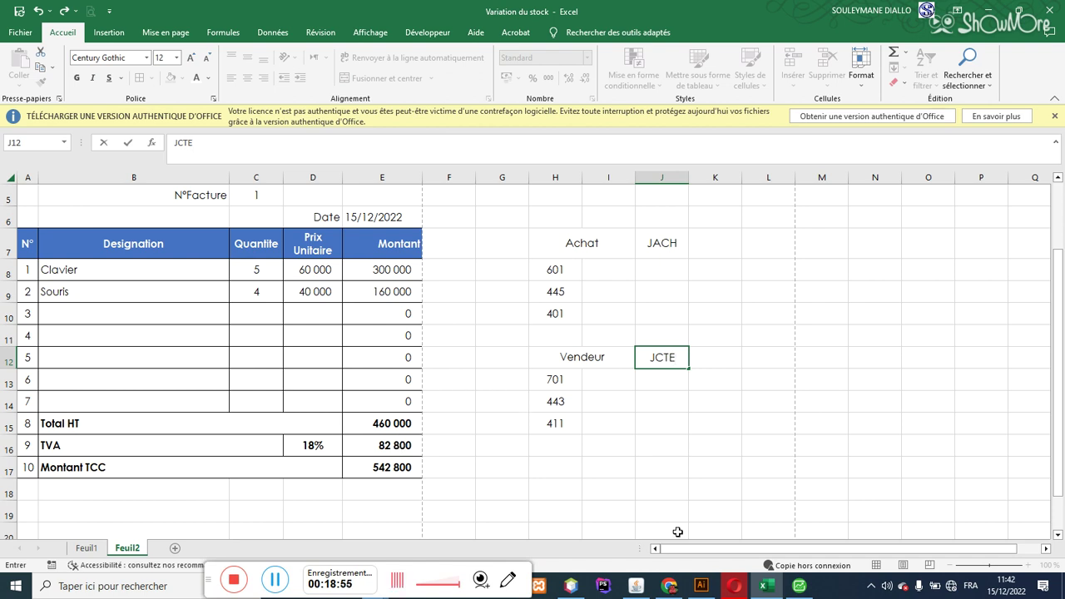
- Switch to Sage 100 Comptabilité and start a new accounting entry in journal ACH with the label Achat à credit
{"action": "left_click", "coordinate": [801, 588]}
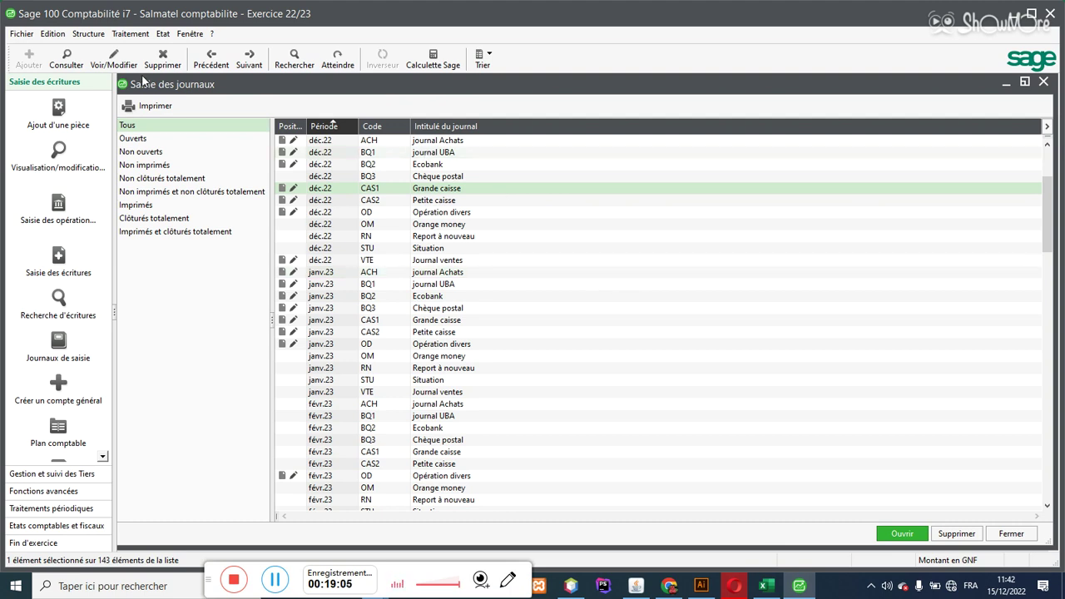
{"action": "left_click", "coordinate": [51, 121]}
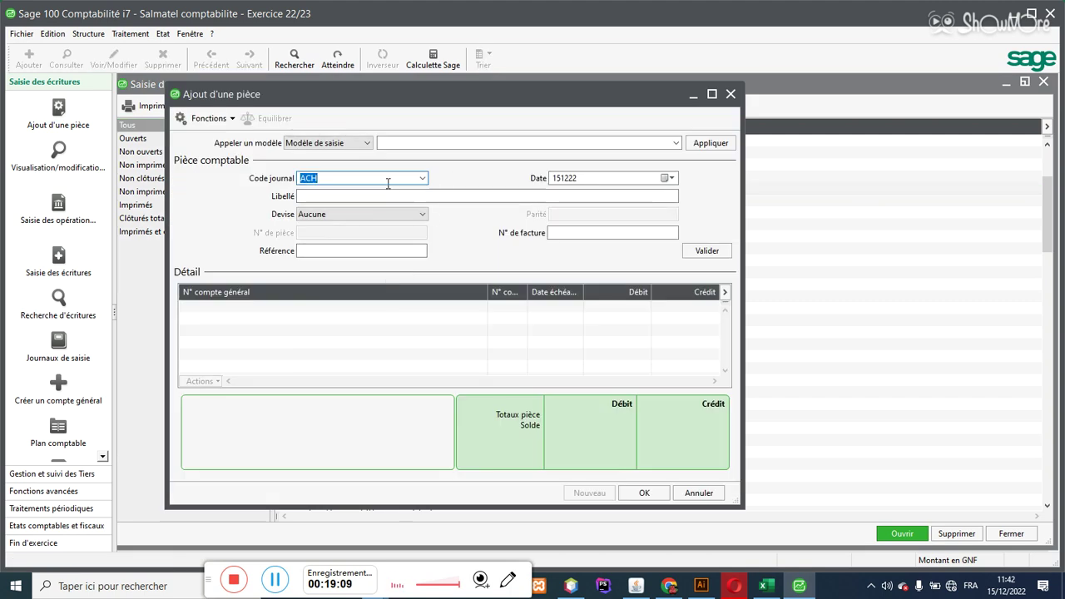
{"action": "left_click", "coordinate": [539, 198]}
{"action": "type", "text": "A"}
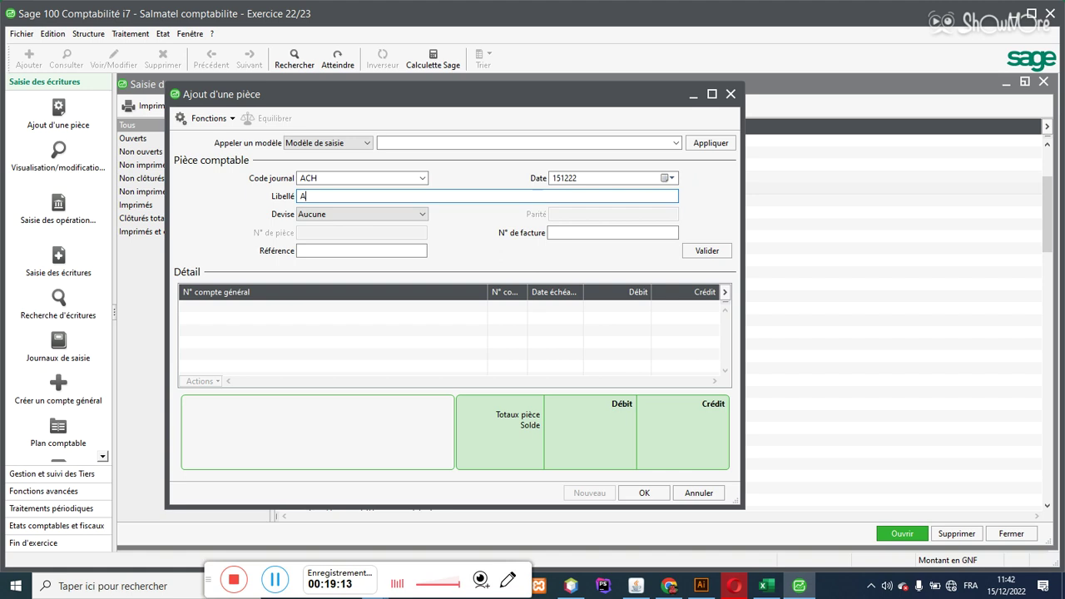
{"action": "type", "text": "chat à "}
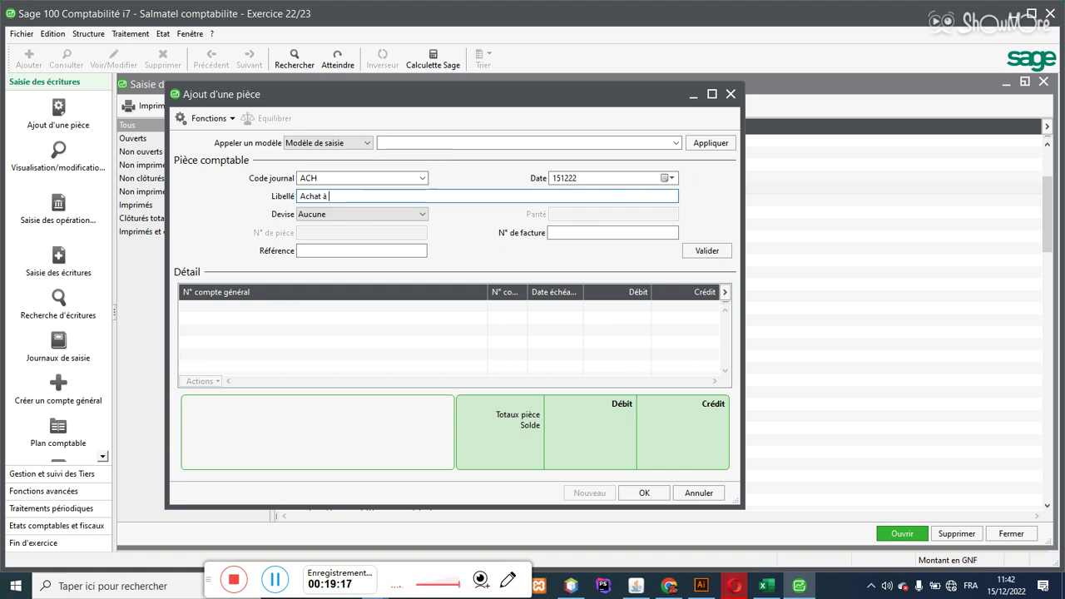
{"action": "type", "text": "credit"}
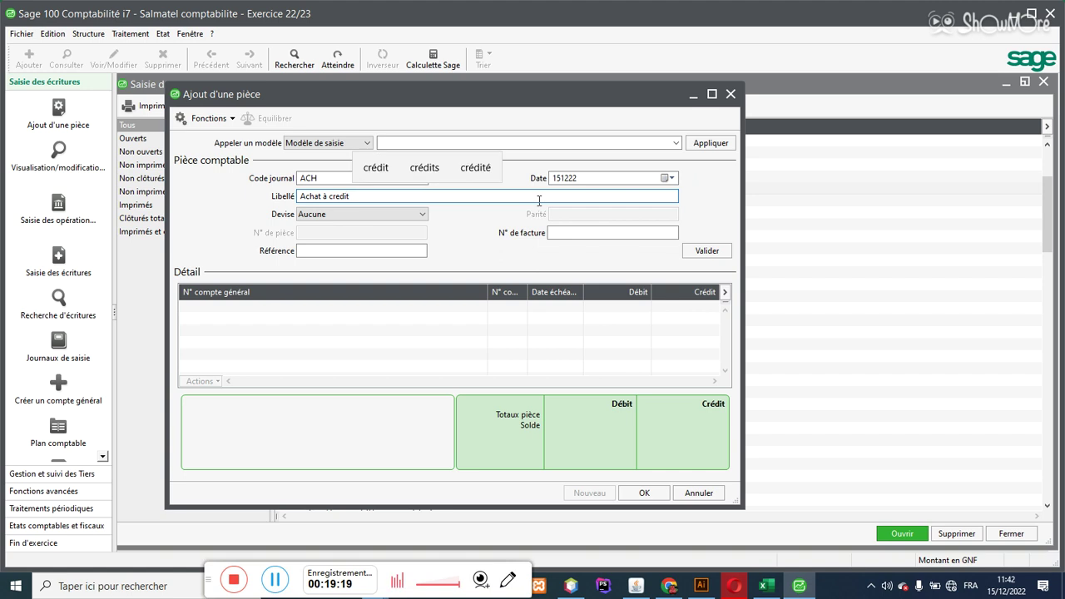
{"action": "key", "text": "Return"}
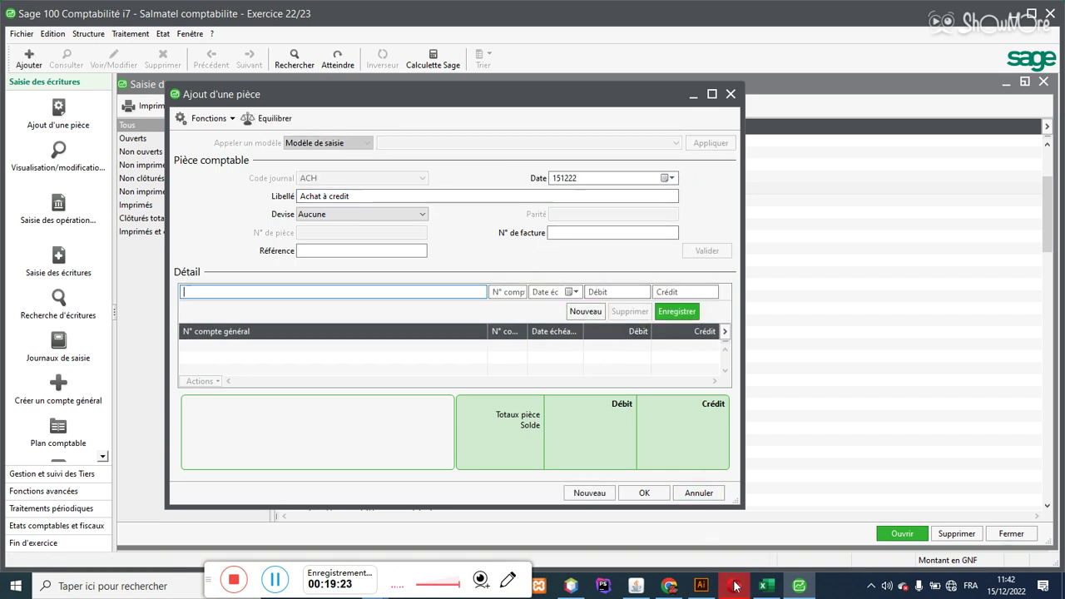
- Switch back to Excel and enter the amounts 460000, 82800 and 542800 in I8:I10 beside accounts 601, 445 and 401
{"action": "mouse_move", "coordinate": [736, 589]}
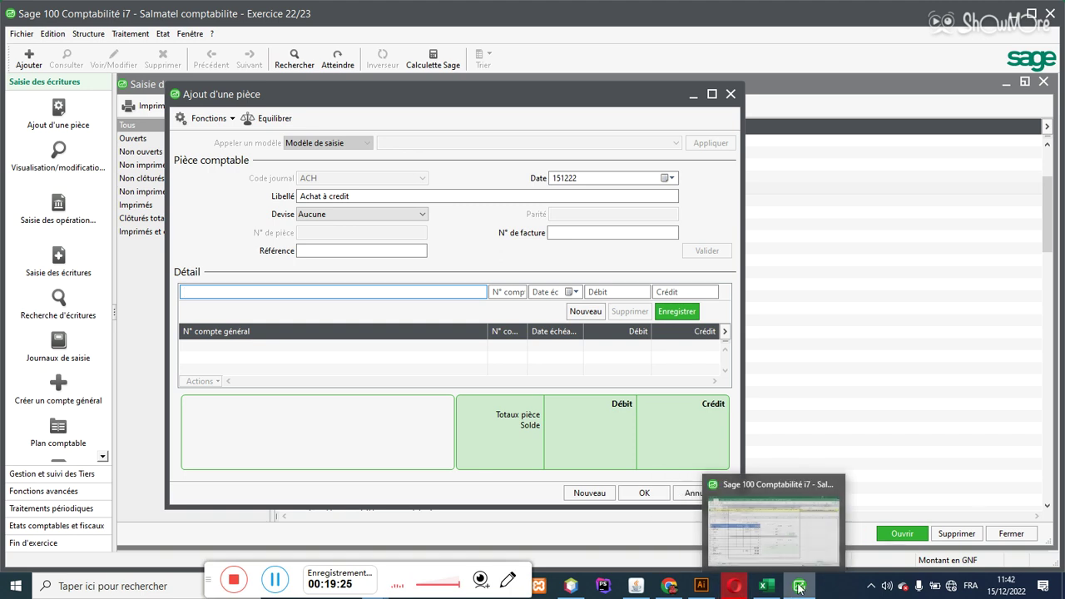
{"action": "left_click", "coordinate": [766, 586]}
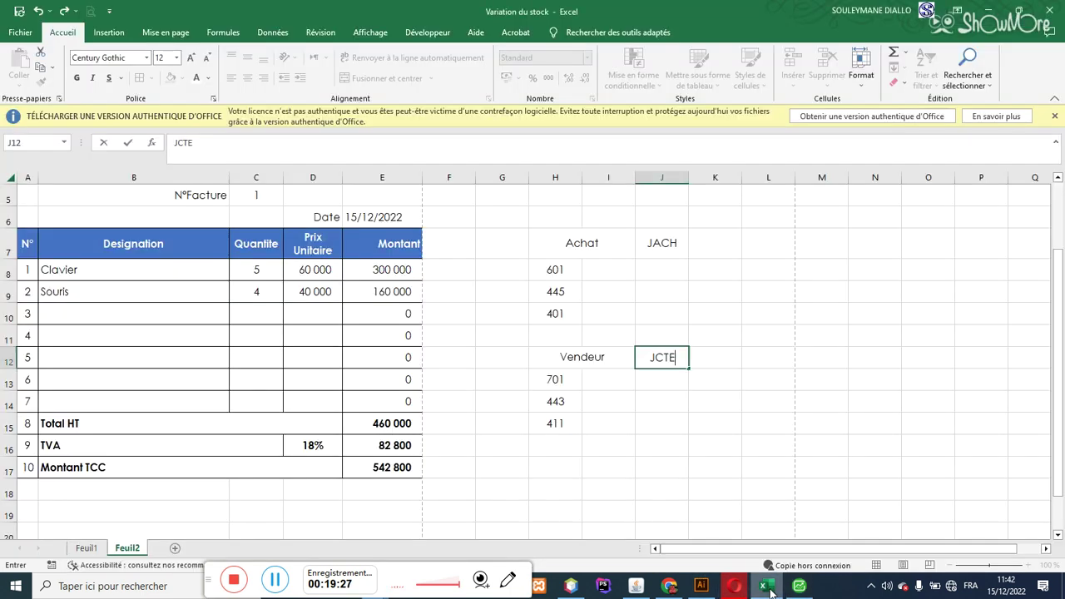
{"action": "left_click", "coordinate": [374, 420]}
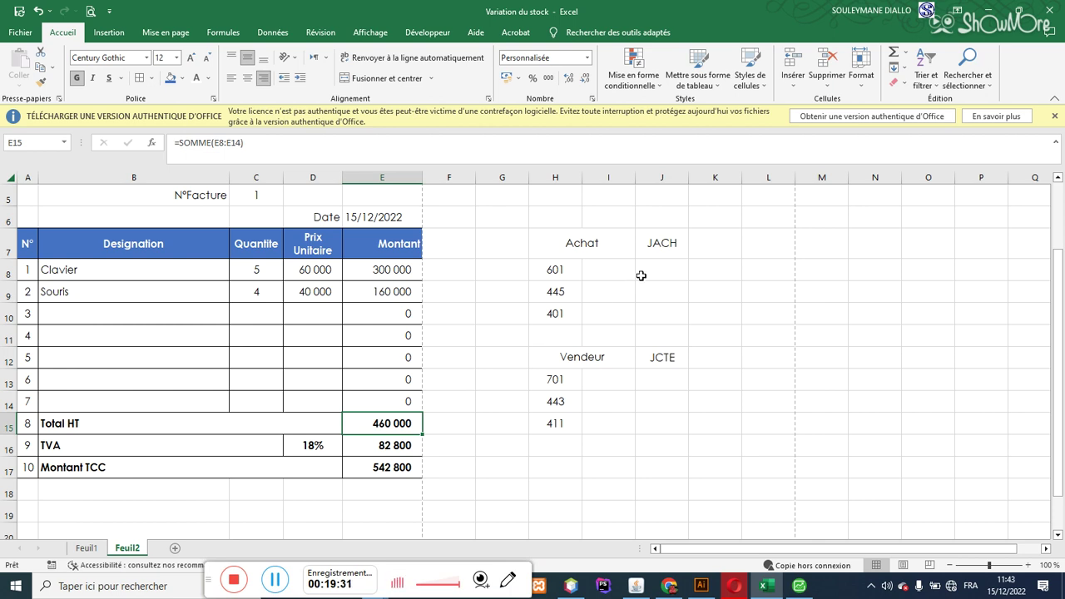
{"action": "left_click", "coordinate": [616, 273]}
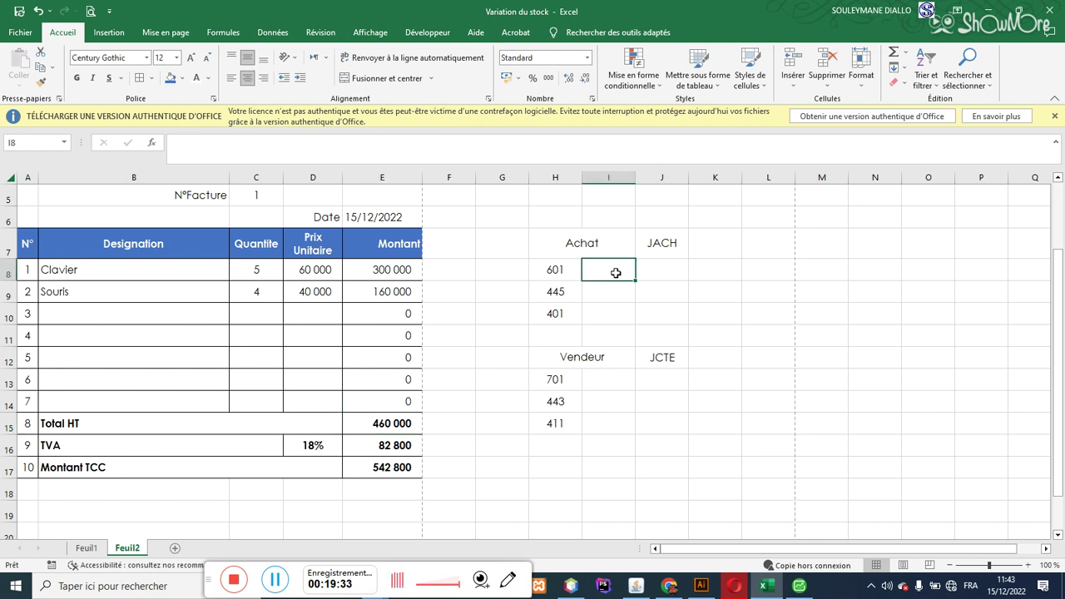
{"action": "type", "text": "4600"}
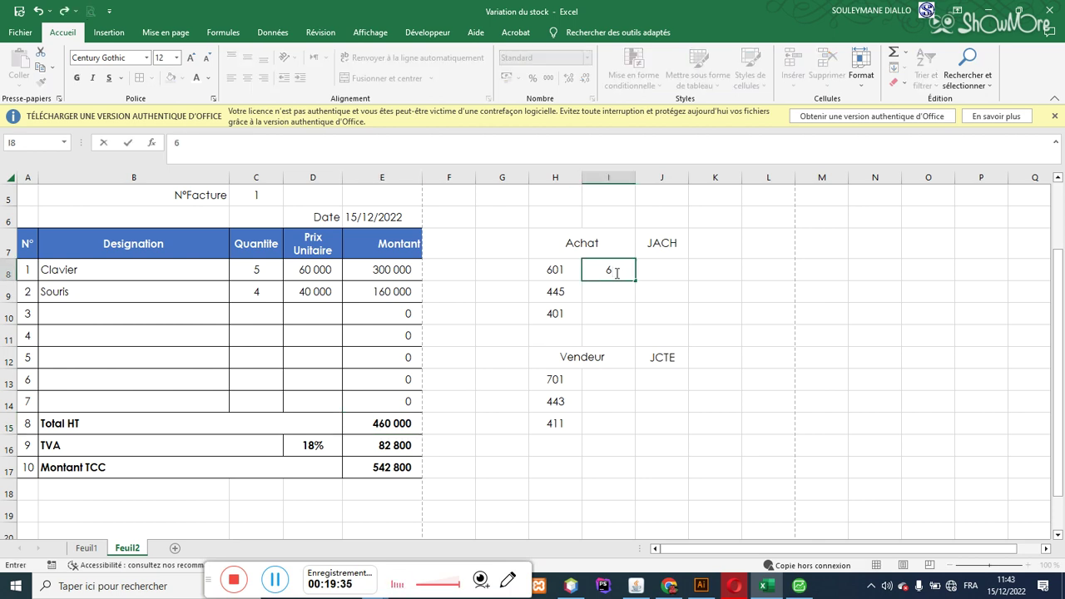
{"action": "type", "text": "00"}
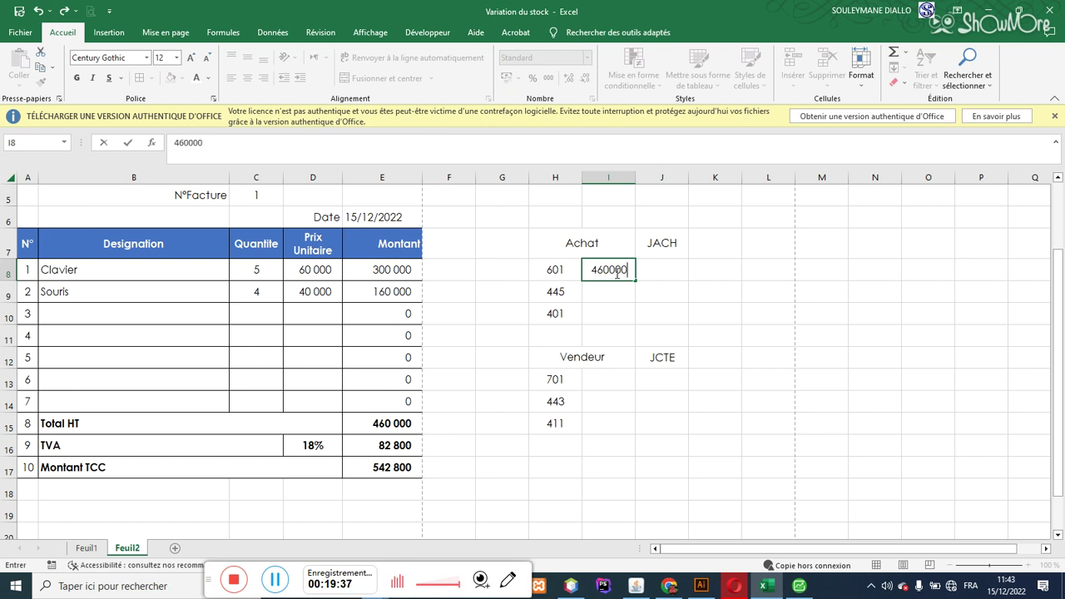
{"action": "key", "text": "Return"}
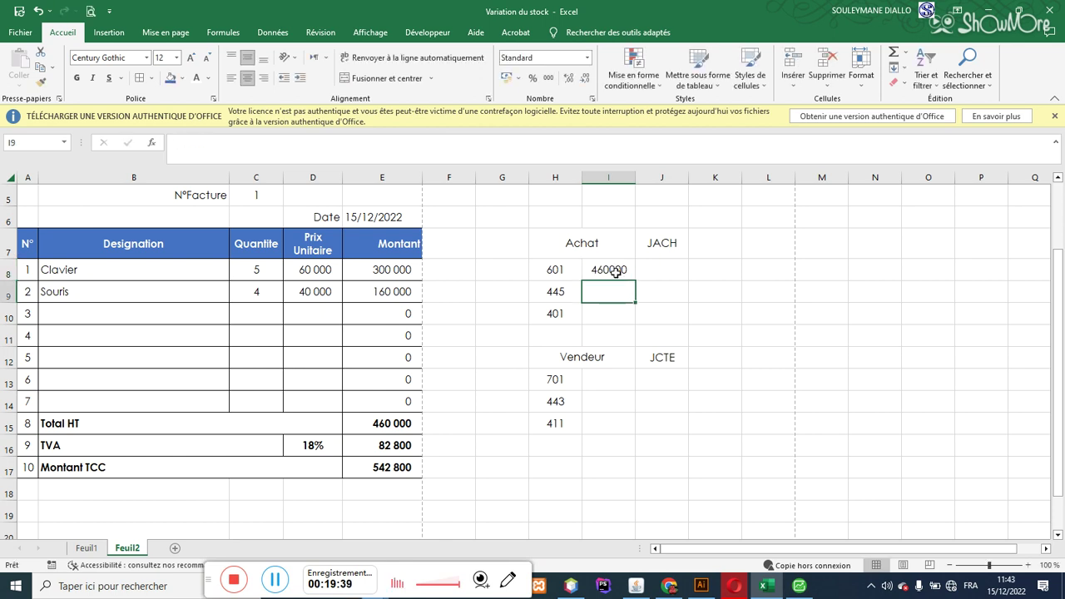
{"action": "type", "text": "82800"}
{"action": "key", "text": "Return"}
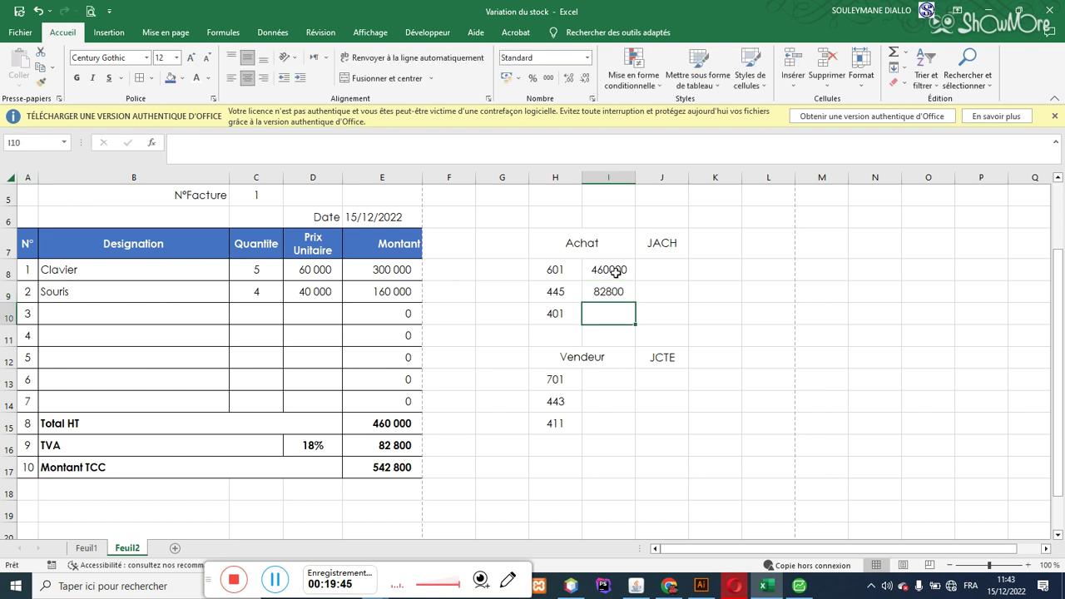
{"action": "type", "text": "542800"}
{"action": "key", "text": "Return"}
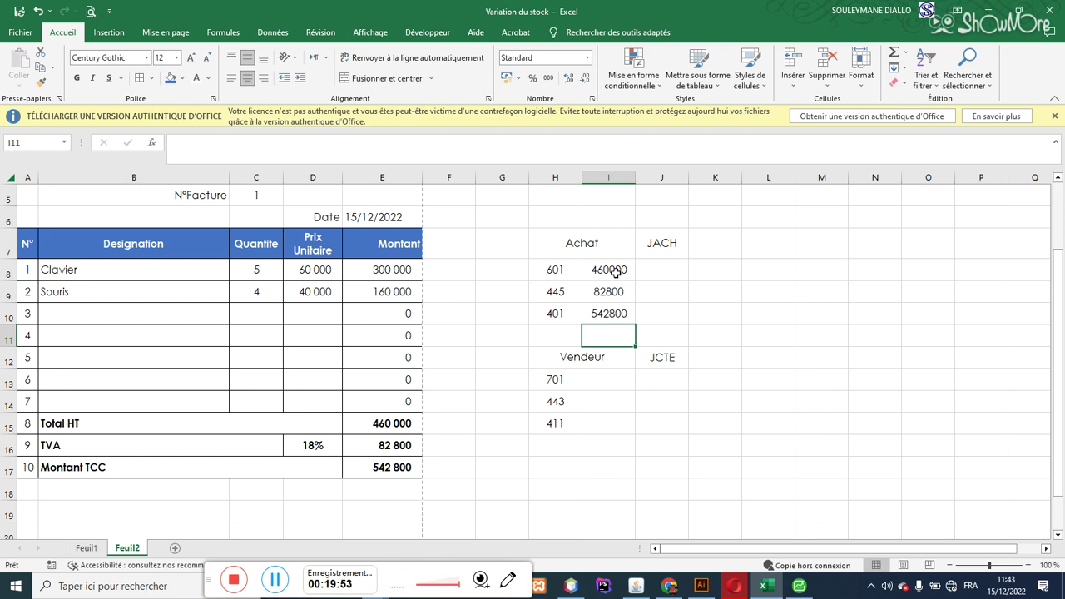
- Switch to Sage 100 Comptabilité and record a detail line debiting account 601000 Achats de marchandises with 460000
{"action": "left_click", "coordinate": [799, 586]}
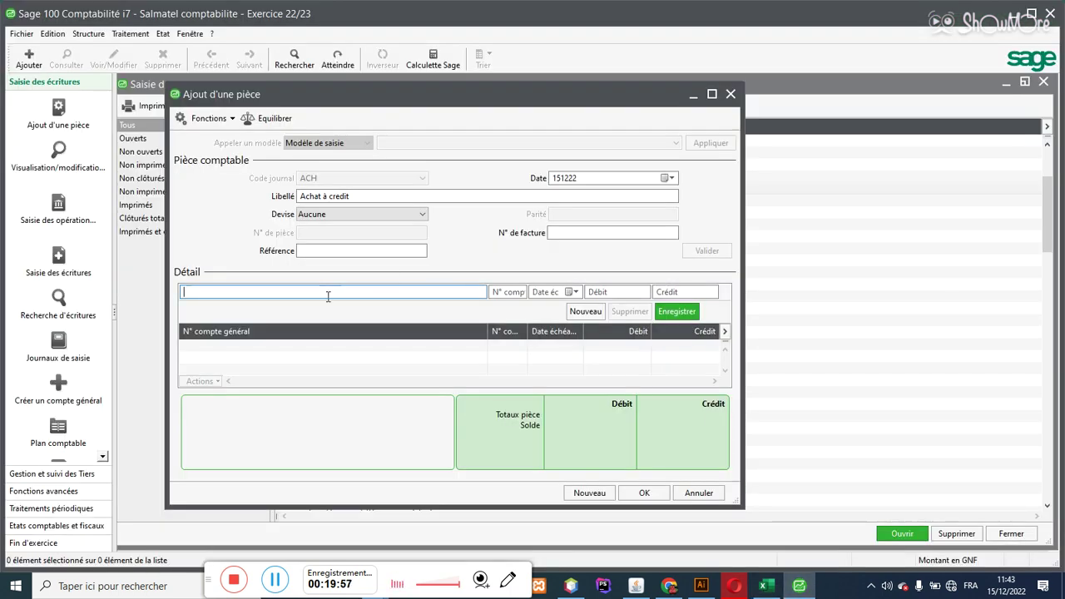
{"action": "type", "text": "601"}
{"action": "key", "text": "Tab"}
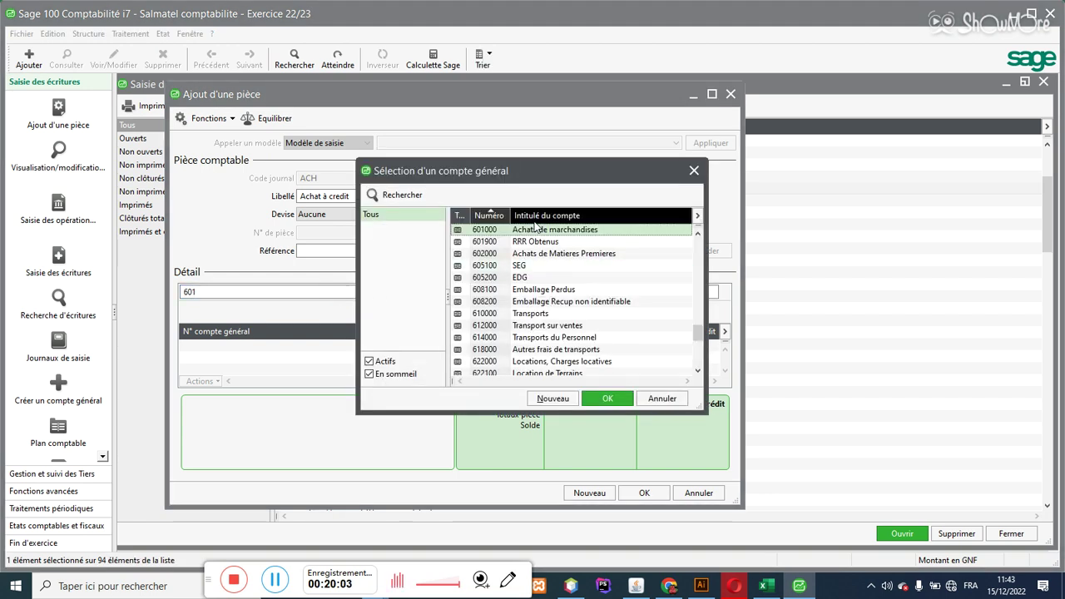
{"action": "double_click", "coordinate": [537, 232]}
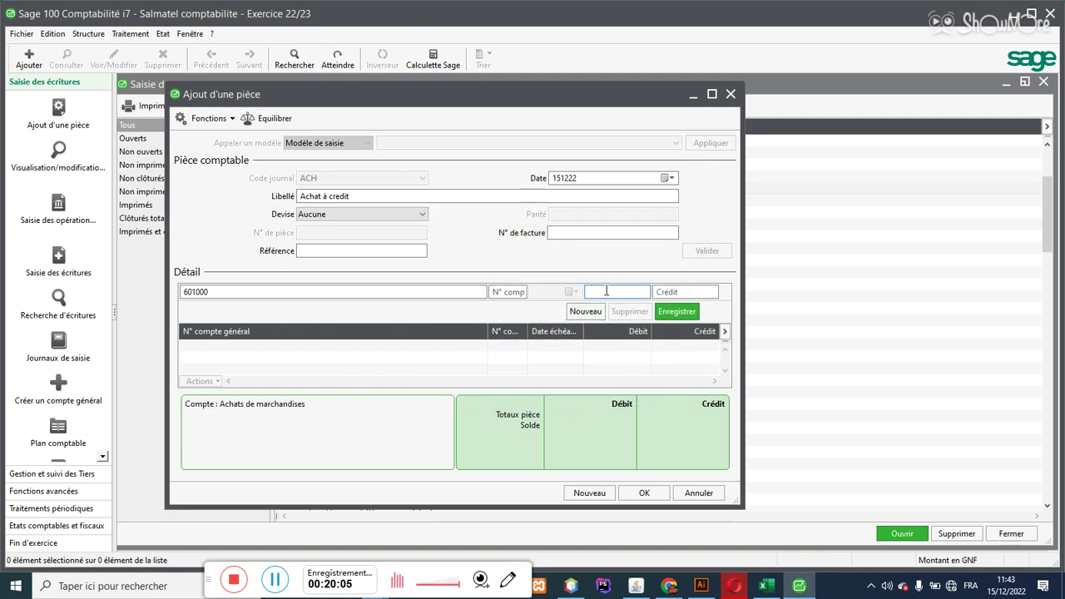
{"action": "type", "text": "460"}
{"action": "type", "text": "000"}
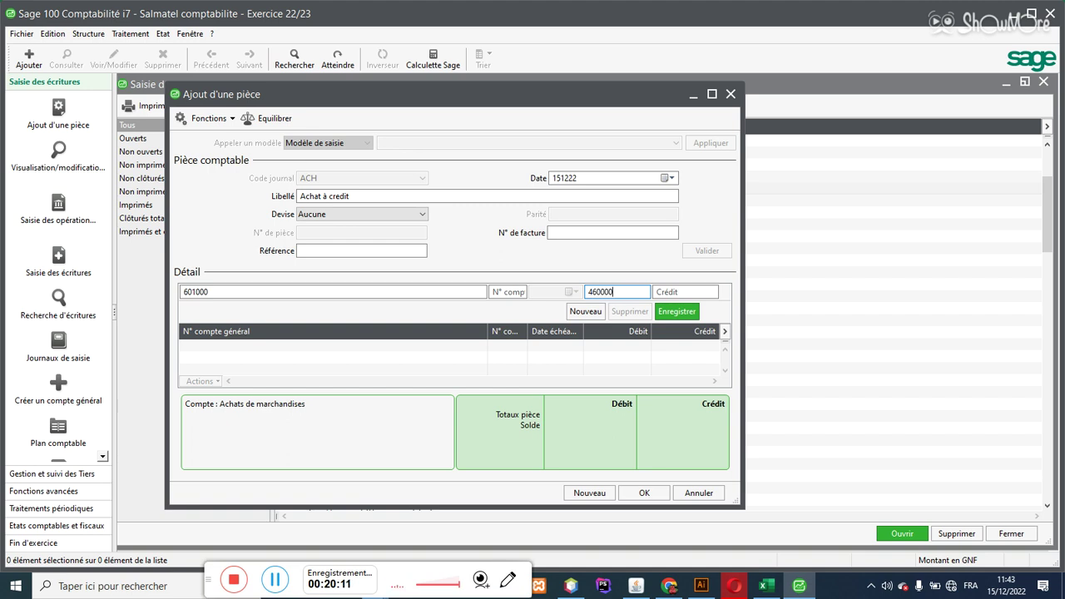
{"action": "key", "text": "Return"}
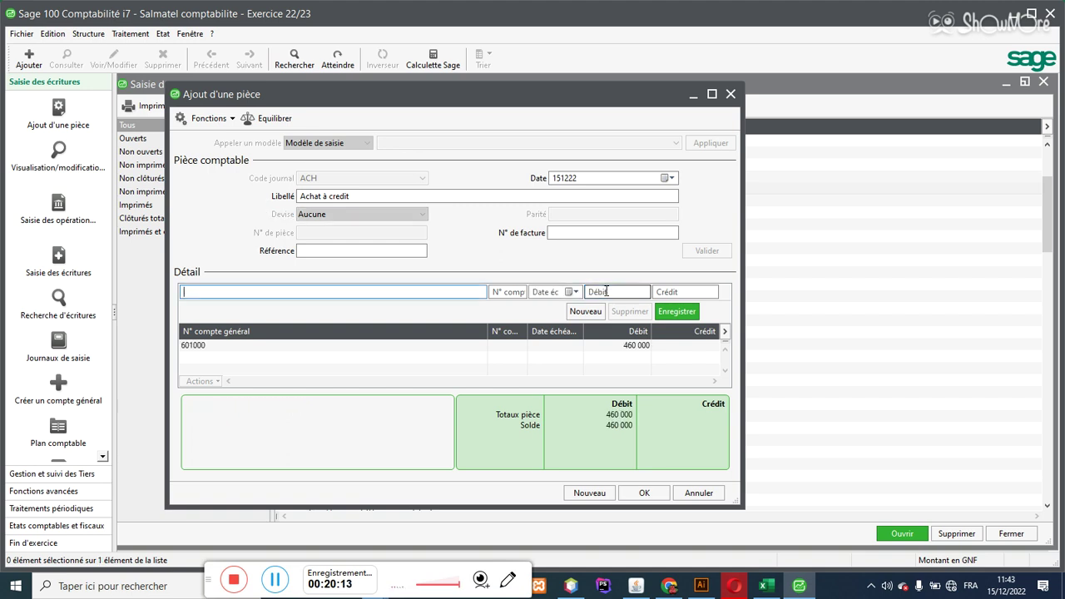
- Choose account 445000 Etat, TVA Recuperable for the entry's second detail line
{"action": "type", "text": "445"}
{"action": "key", "text": "Return"}
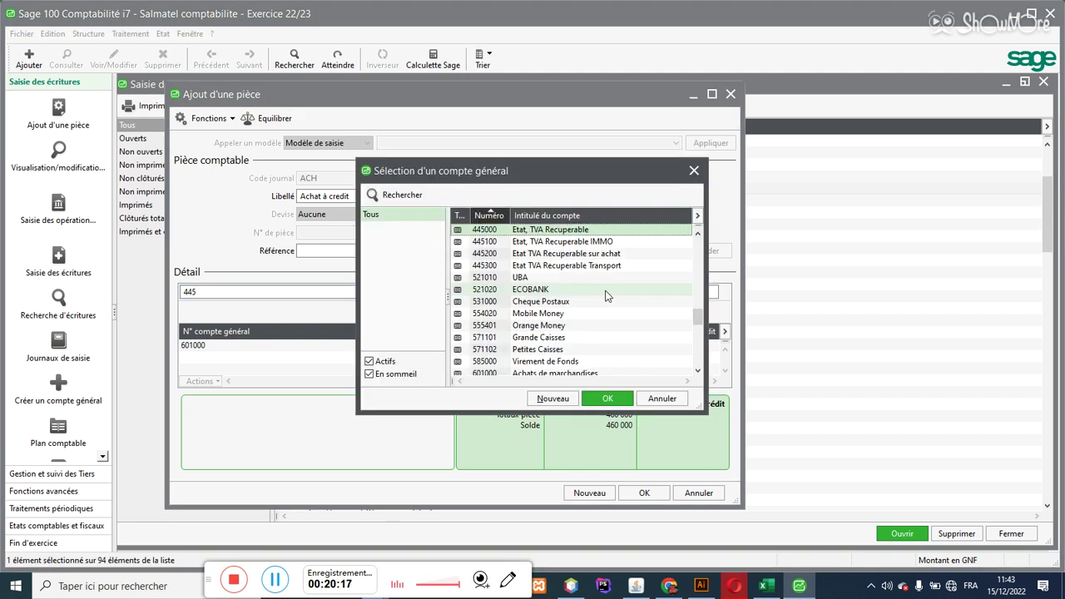
{"action": "double_click", "coordinate": [561, 232]}
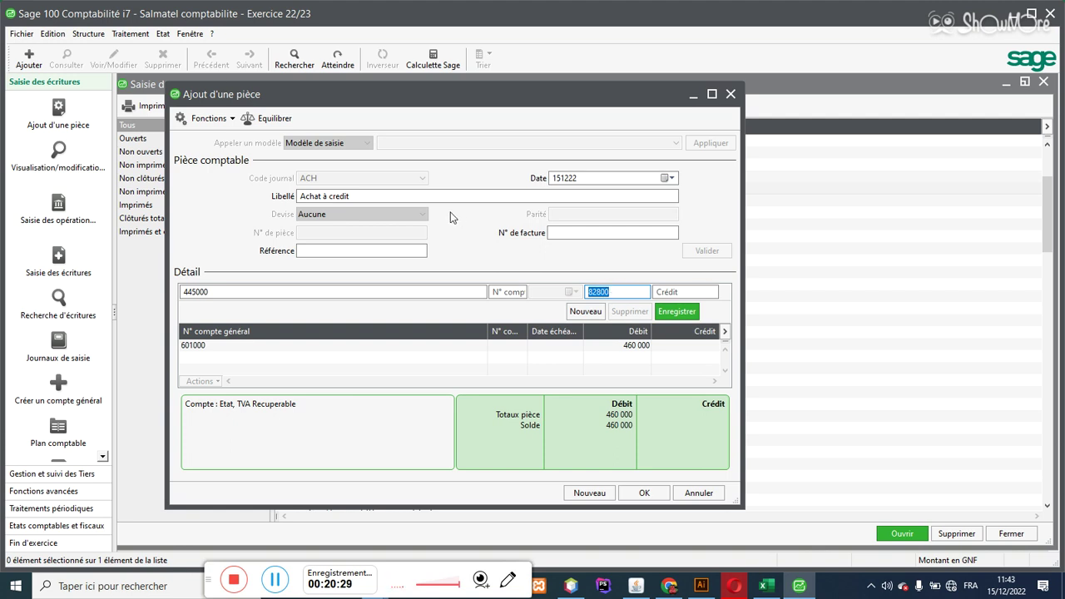
- Review the tax rate R01 Etat, TVA Récupérable and the general accounts assigned to it
{"action": "left_click", "coordinate": [89, 34]}
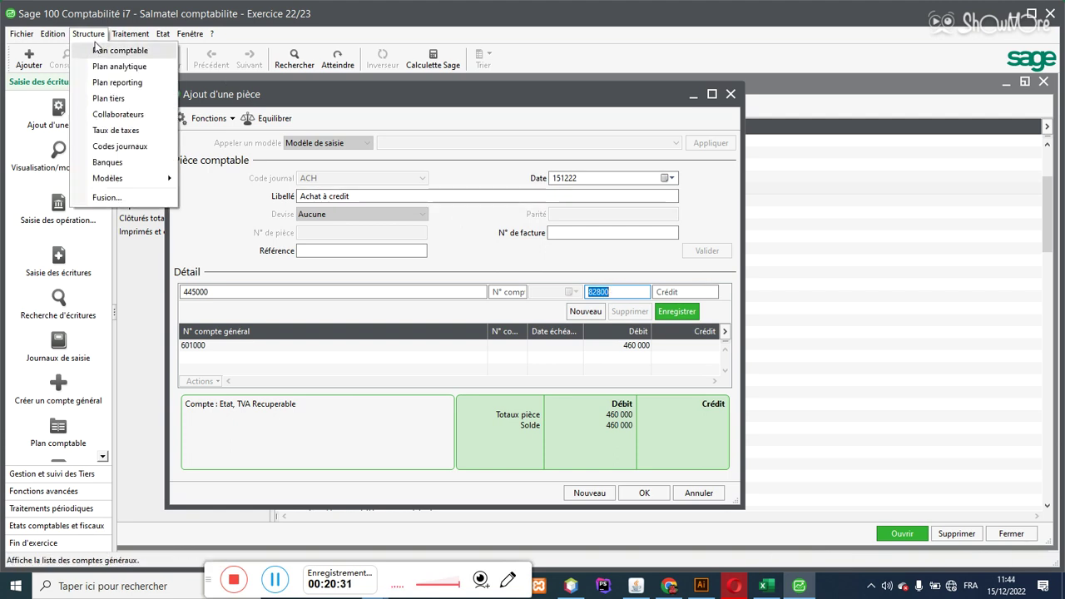
{"action": "left_click", "coordinate": [134, 130]}
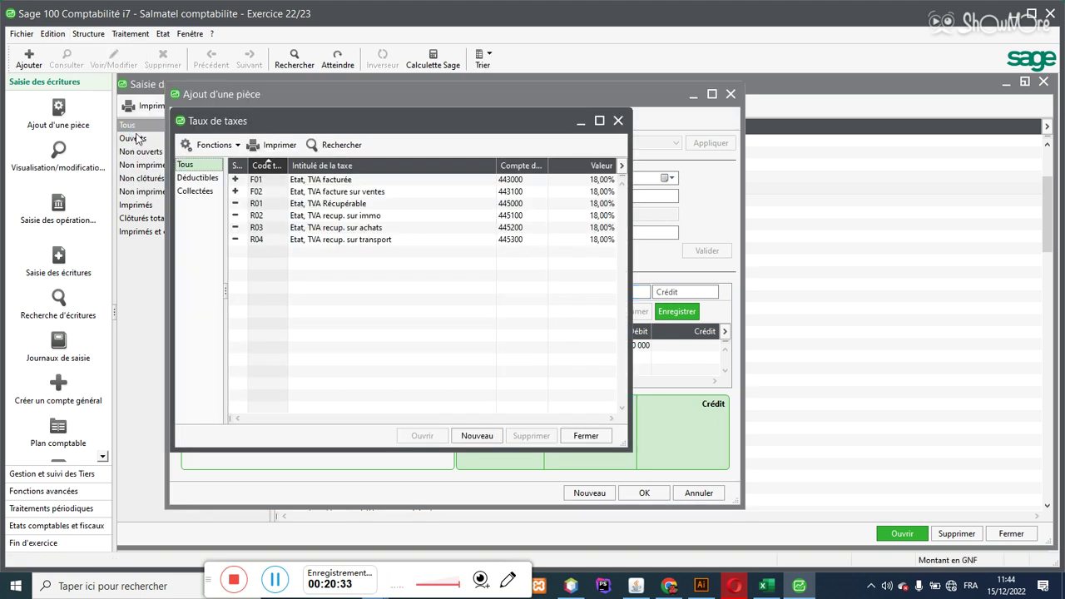
{"action": "left_click", "coordinate": [323, 208]}
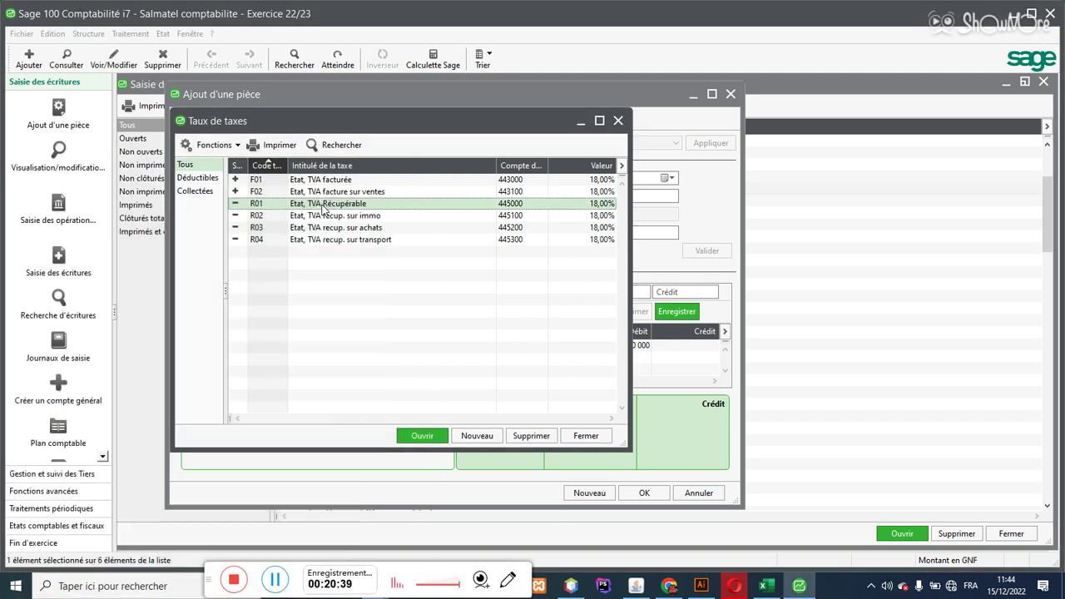
{"action": "double_click", "coordinate": [323, 207]}
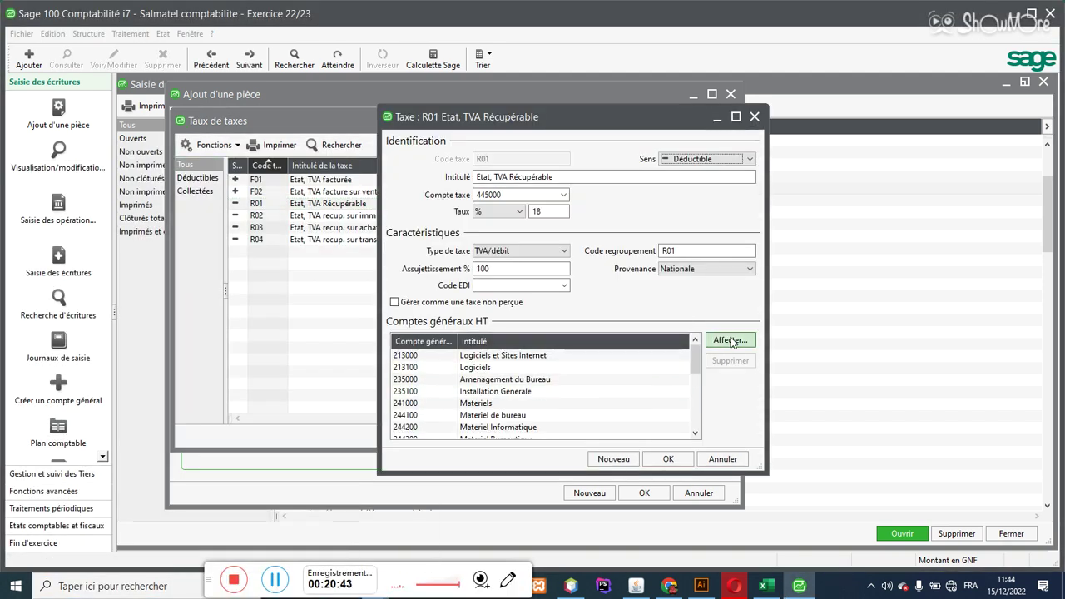
{"action": "left_click_drag", "start_coordinate": [692, 358], "coordinate": [699, 425]}
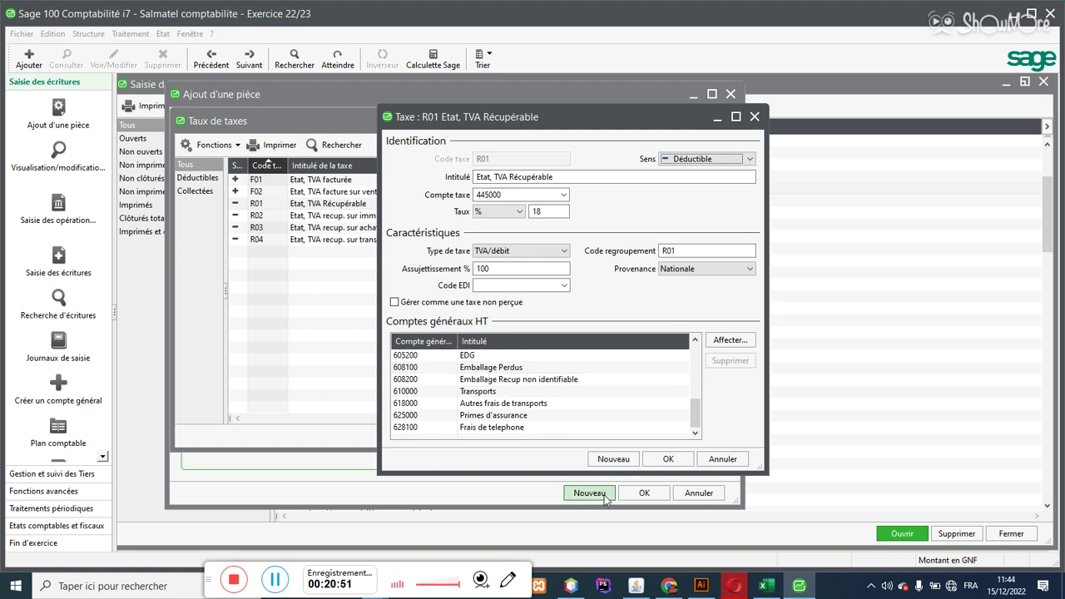
{"action": "left_click", "coordinate": [795, 588]}
{"action": "left_click", "coordinate": [798, 588]}
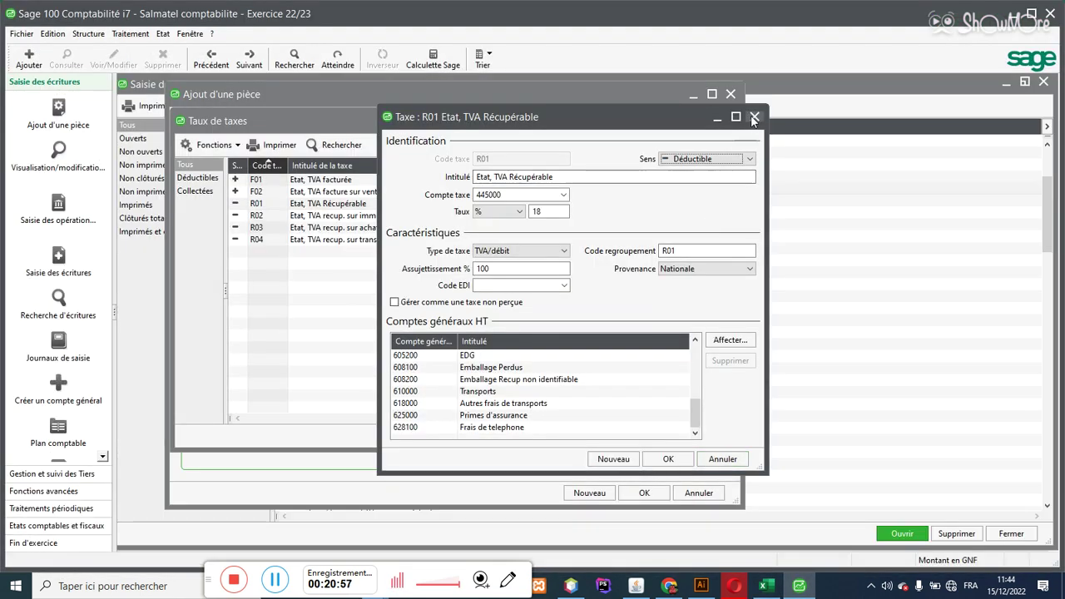
{"action": "left_click", "coordinate": [753, 118]}
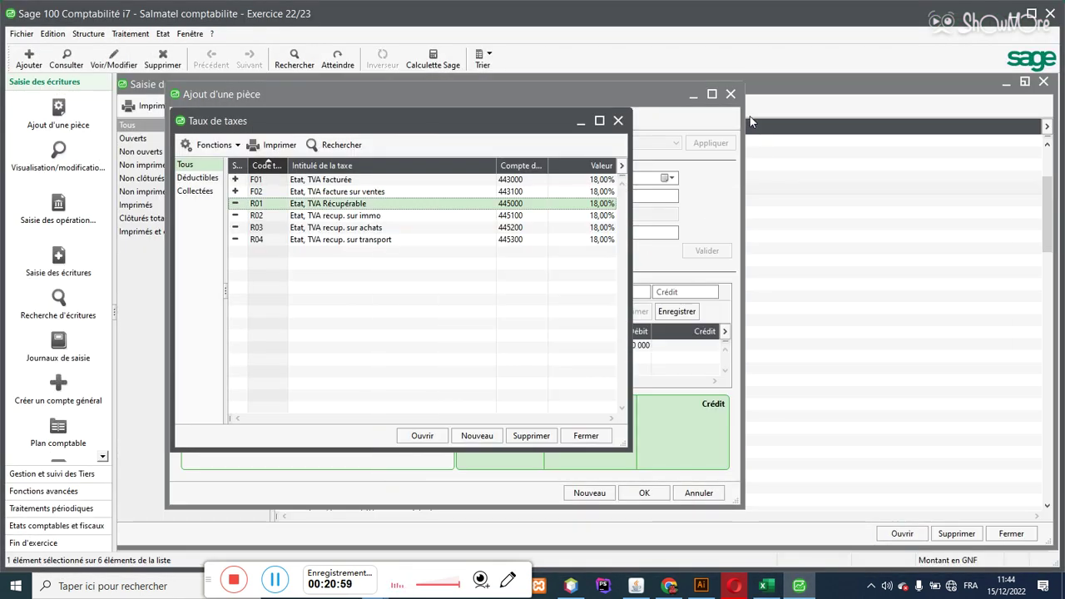
{"action": "left_click", "coordinate": [619, 122]}
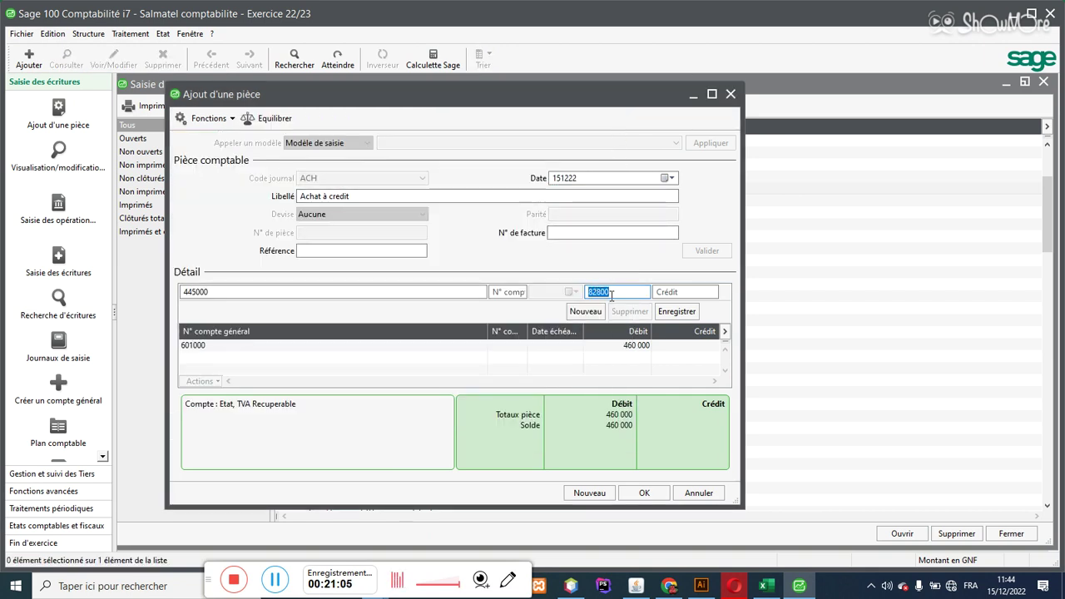
- Record the 82800 debit on account 445000 and choose supplier Bonagui under account 401000 for the third detail line
{"action": "key", "text": "Return"}
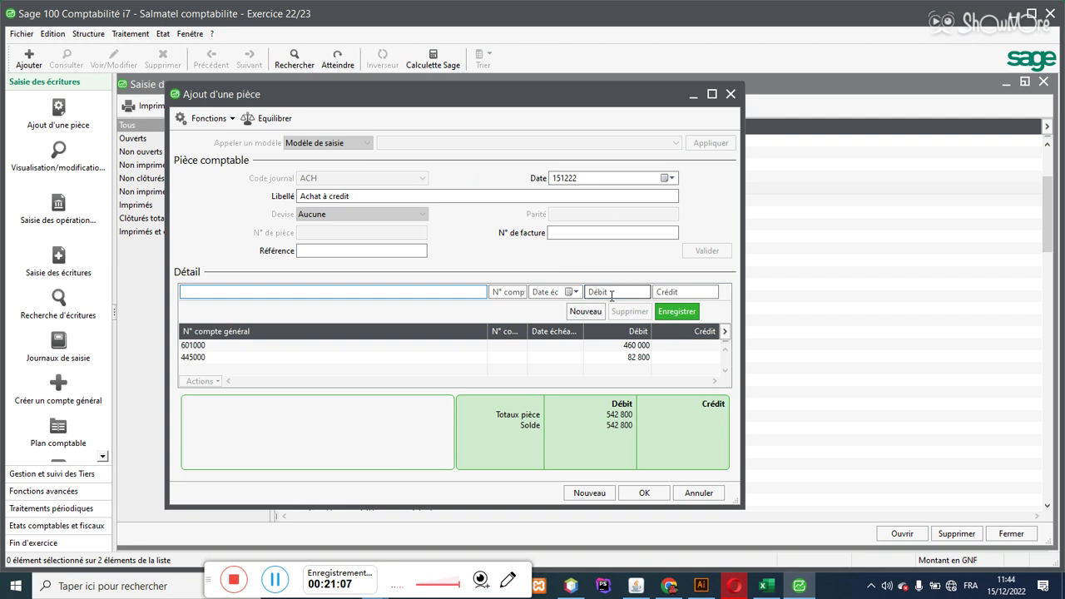
{"action": "type", "text": "4"}
{"action": "key", "text": "BackSpace"}
{"action": "key", "text": "Tab"}
{"action": "type", "text": "F"}
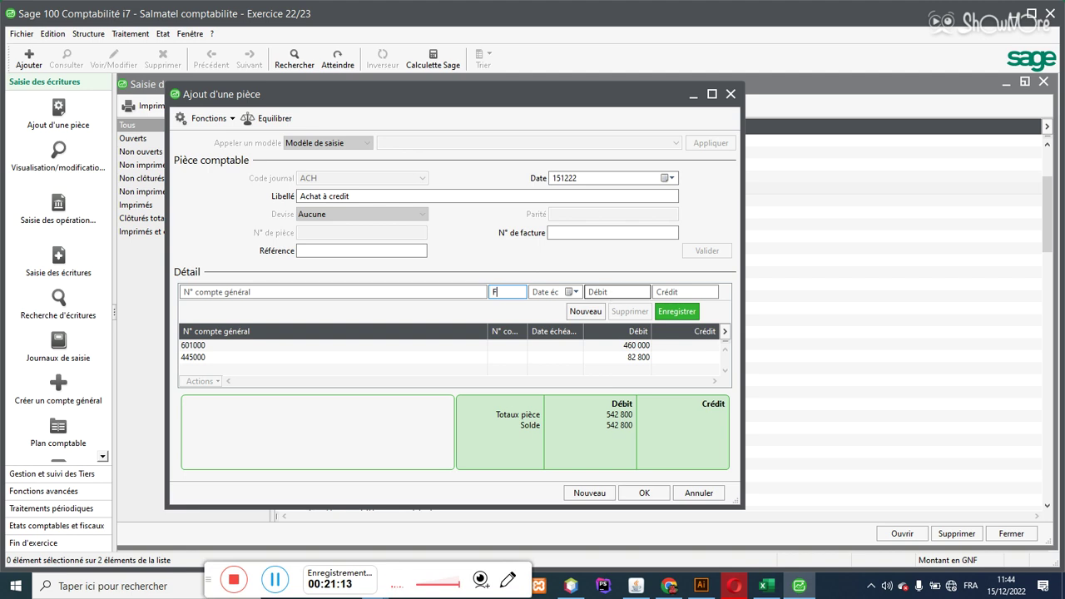
{"action": "key", "text": "Tab"}
{"action": "double_click", "coordinate": [538, 196]}
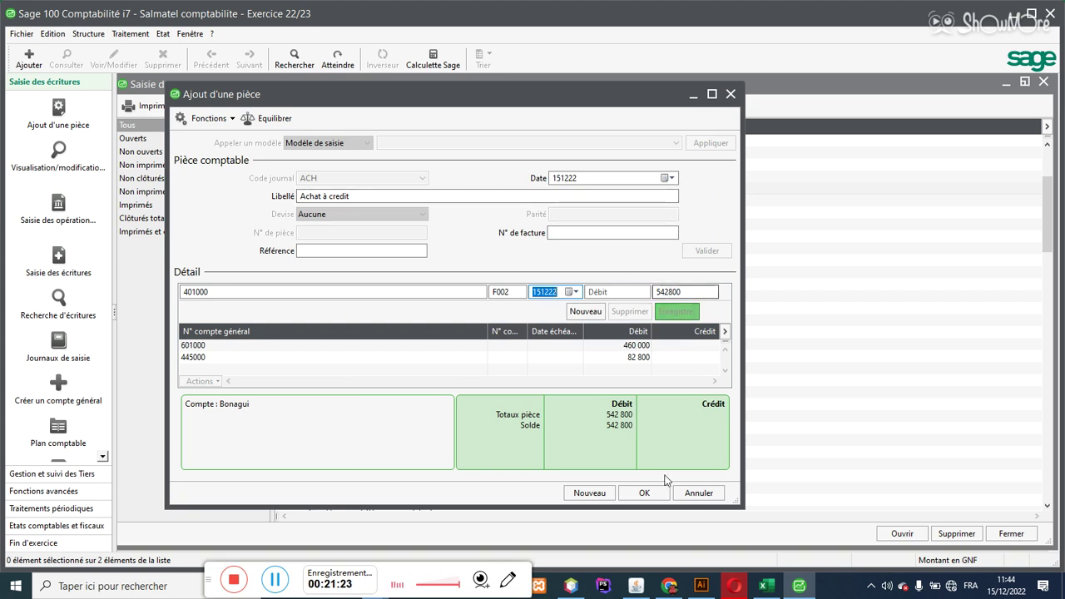
- Check the invoice total in Excel, return to Sage 100 Comptabilité, and save the balanced entry with the 542800 supplier credit on account 401000
{"action": "left_click", "coordinate": [773, 590]}
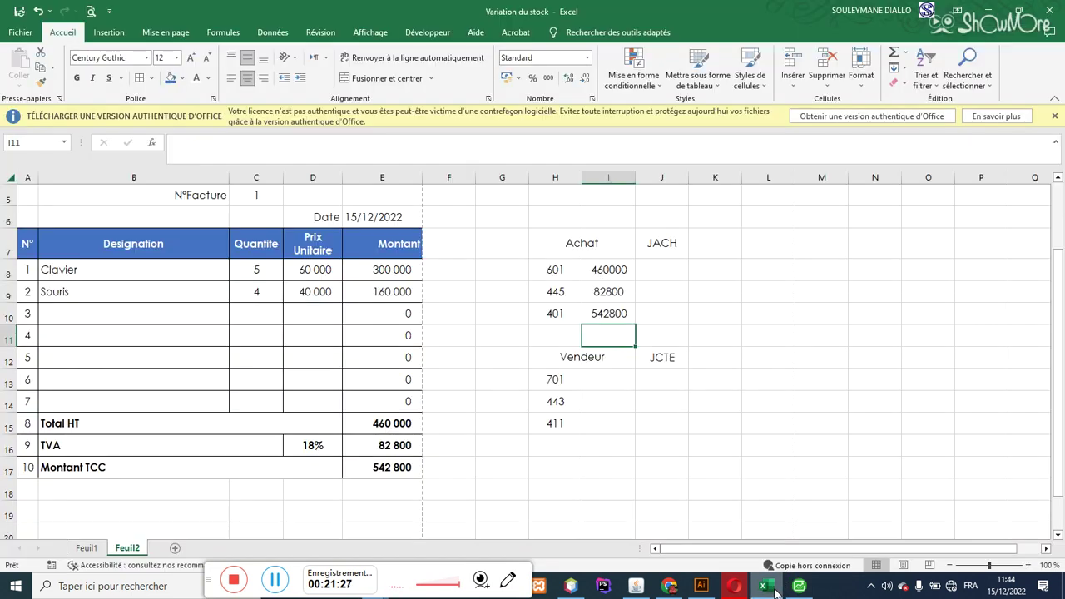
{"action": "left_click", "coordinate": [774, 589]}
{"action": "left_click", "coordinate": [688, 309]}
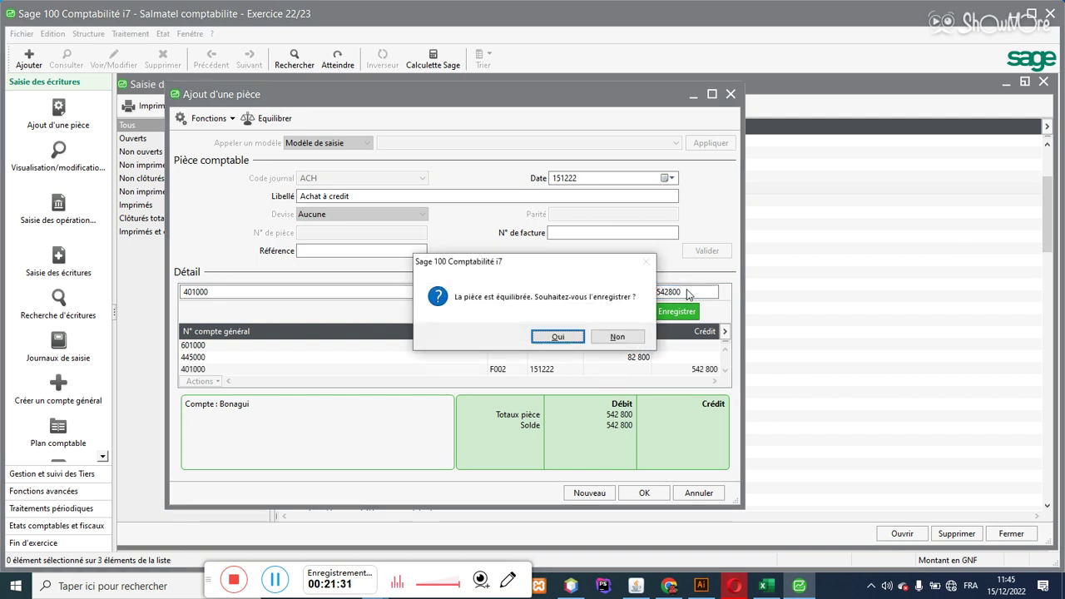
{"action": "left_click", "coordinate": [582, 337]}
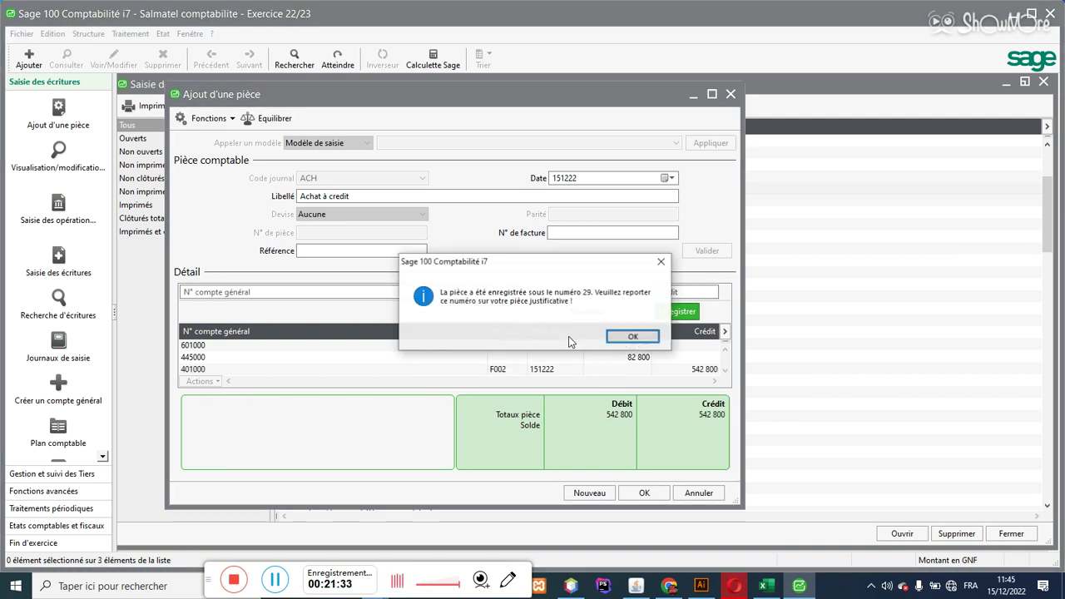
{"action": "left_click", "coordinate": [635, 336]}
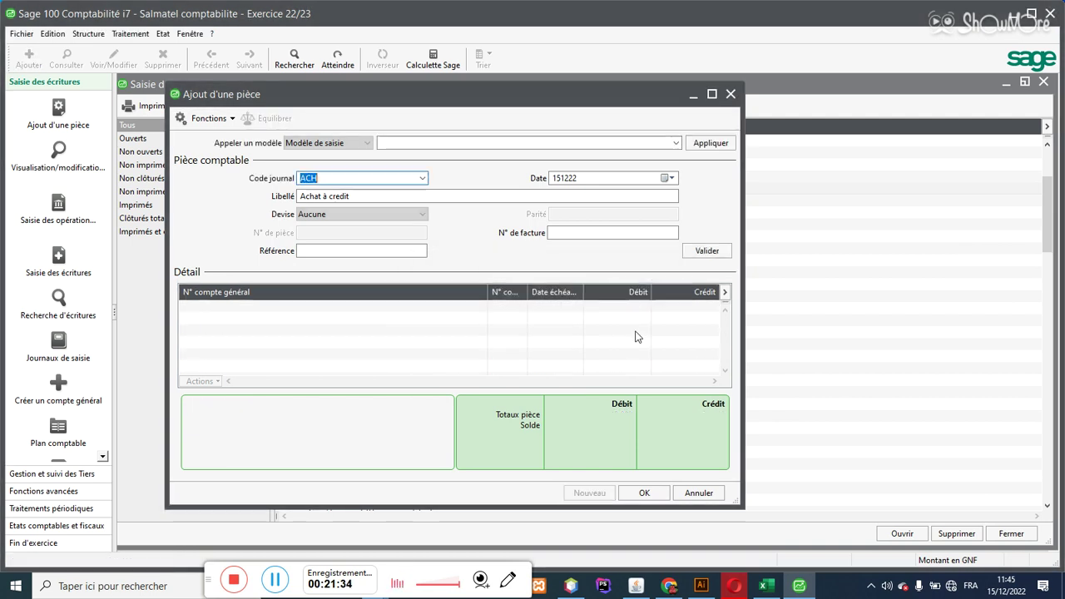
{"action": "left_click", "coordinate": [731, 94]}
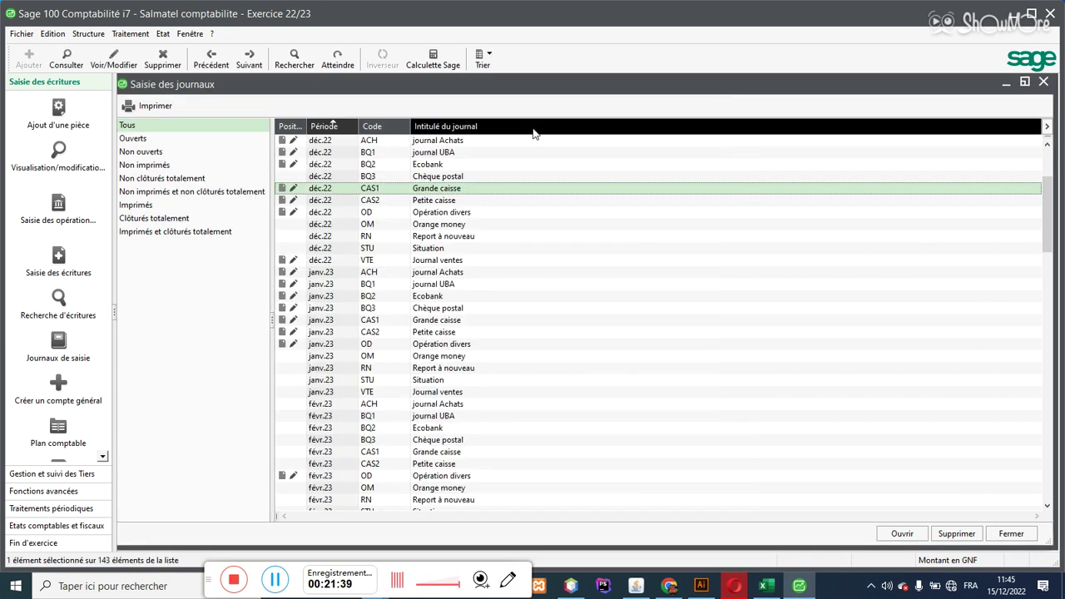
- Filter the entry journals to the open ones and open the December 2022 sales journal VTE
{"action": "left_click", "coordinate": [139, 34]}
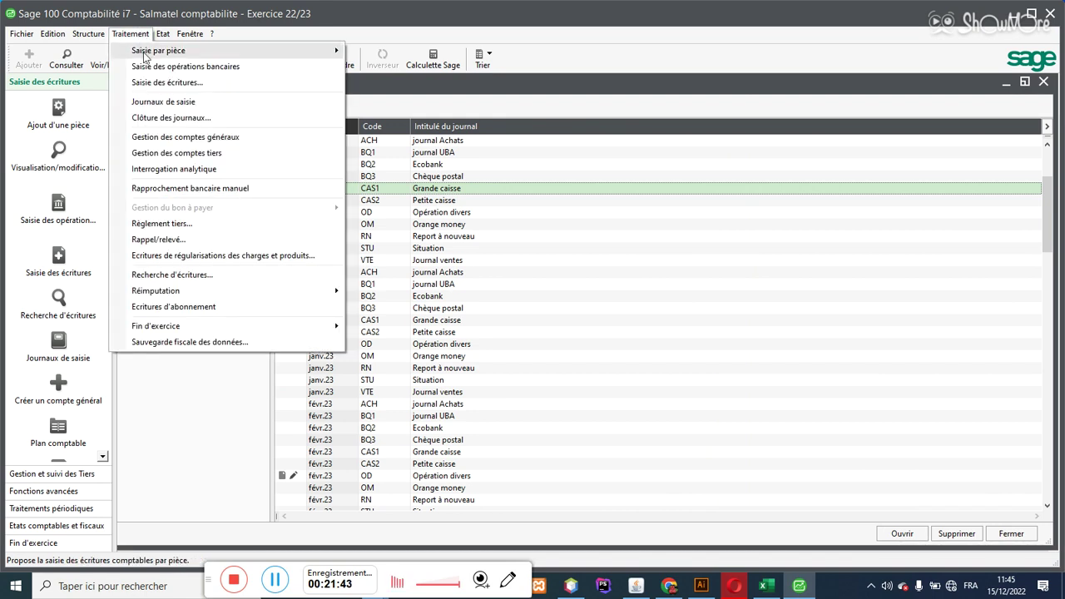
{"action": "left_click", "coordinate": [172, 103]}
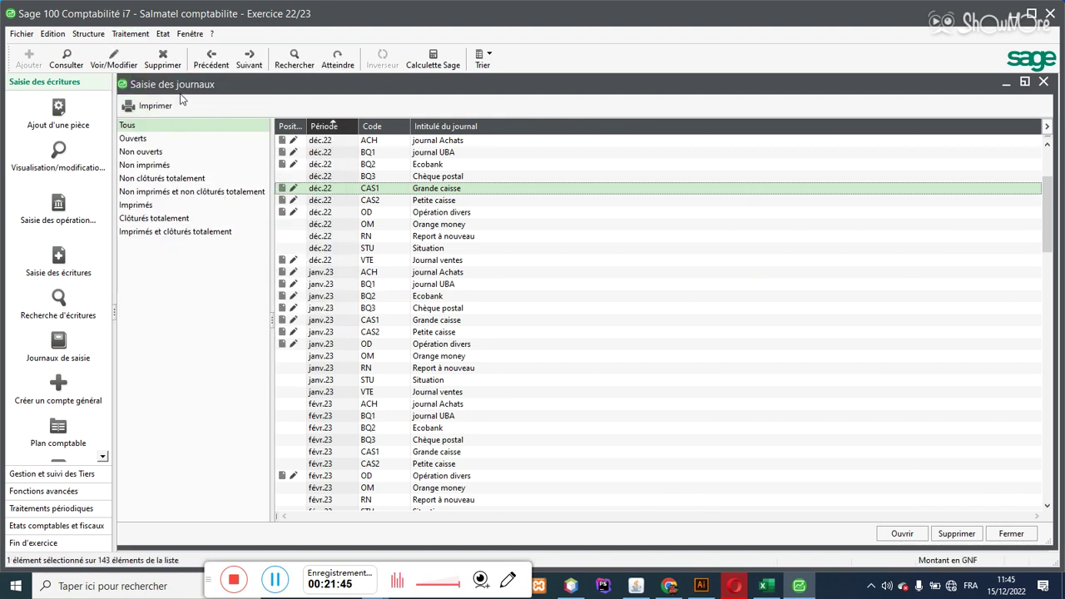
{"action": "left_click", "coordinate": [198, 142]}
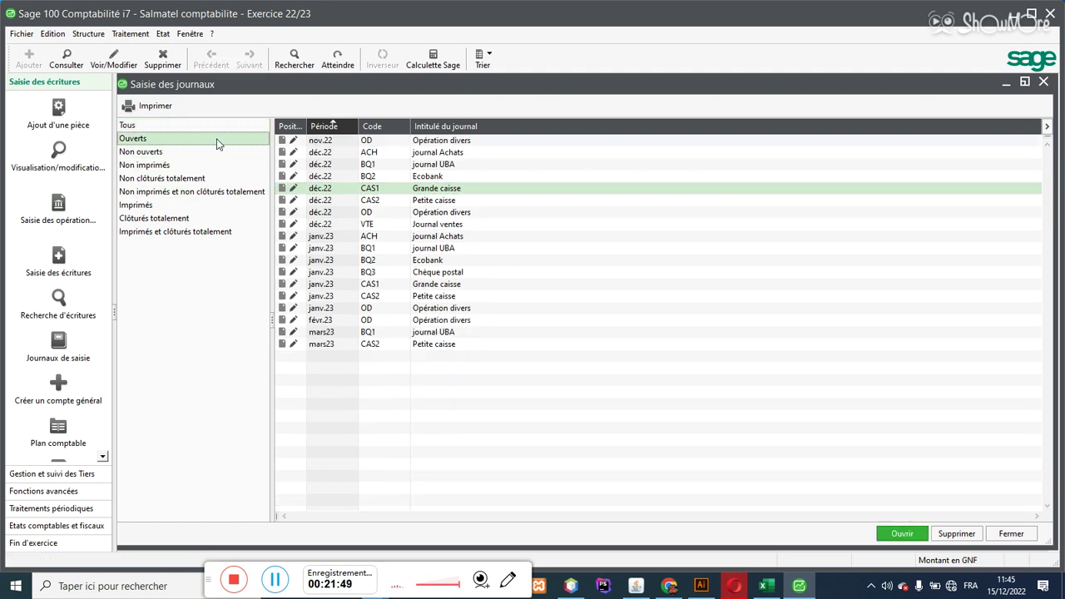
{"action": "double_click", "coordinate": [366, 225]}
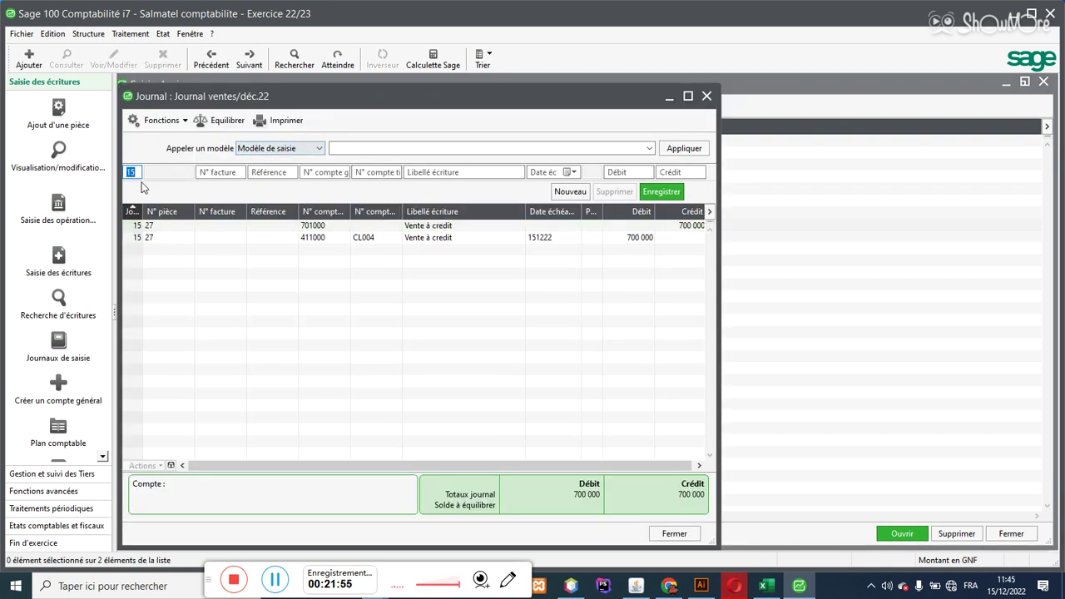
- Record a line crediting account 701000 Ventes de Marcandises with 460000, labelled Vente à credit
{"action": "key", "text": "Tab"}
{"action": "key", "text": "Tab"}
{"action": "key", "text": "Tab"}
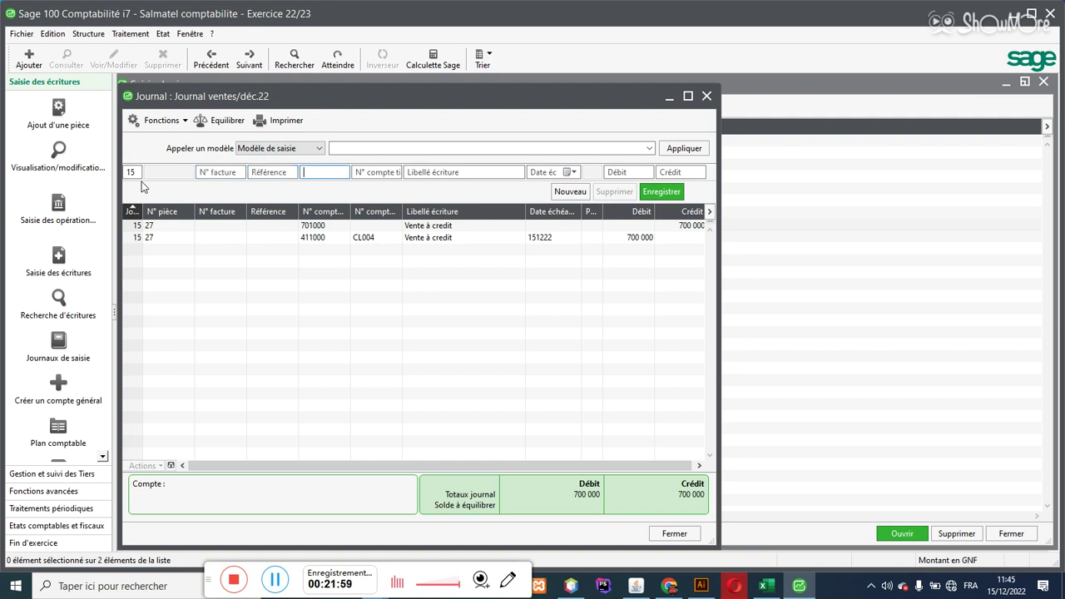
{"action": "type", "text": "701"}
{"action": "key", "text": "Tab"}
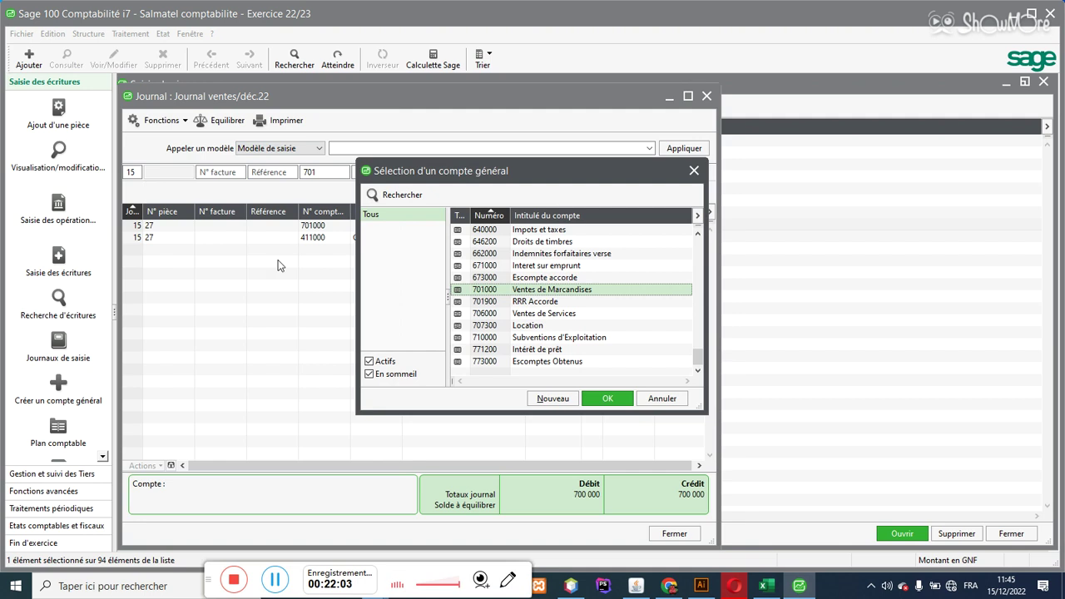
{"action": "double_click", "coordinate": [501, 290]}
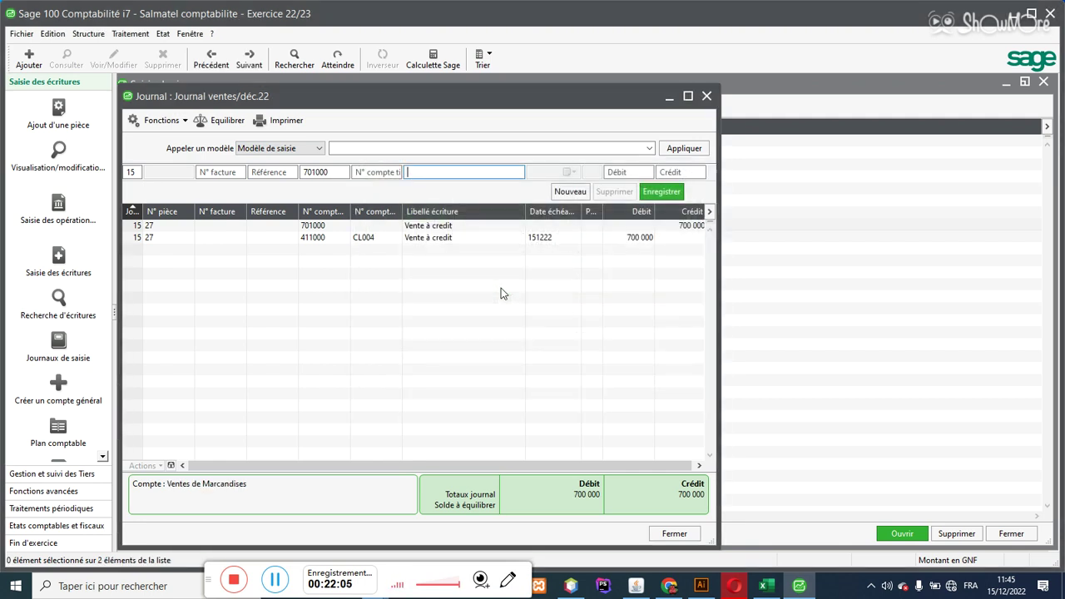
{"action": "type", "text": "Vente à credit"}
{"action": "key", "text": "Tab"}
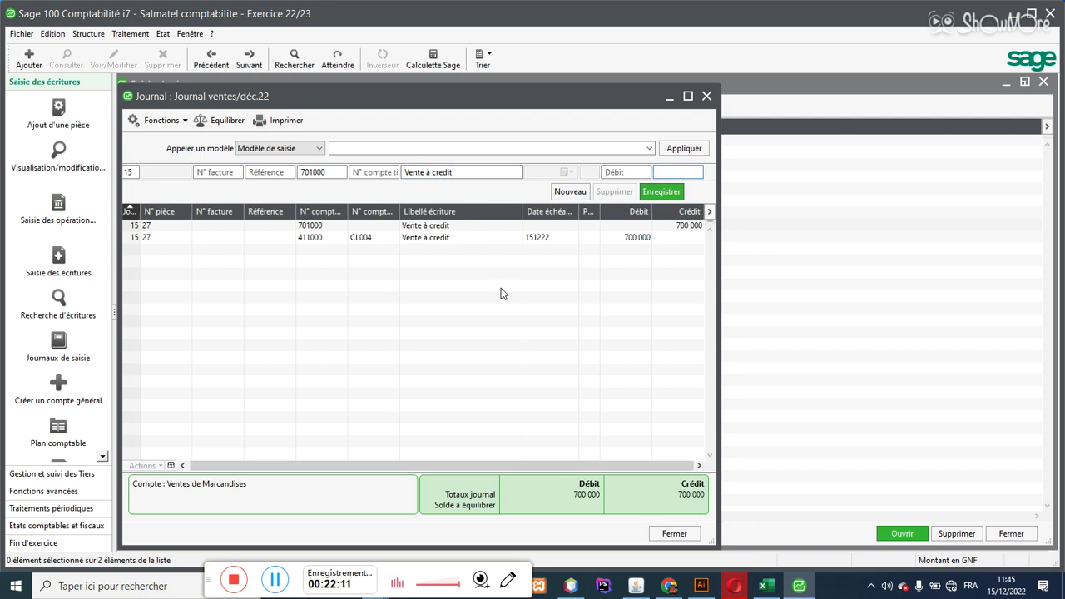
{"action": "type", "text": "460000"}
{"action": "key", "text": "Return"}
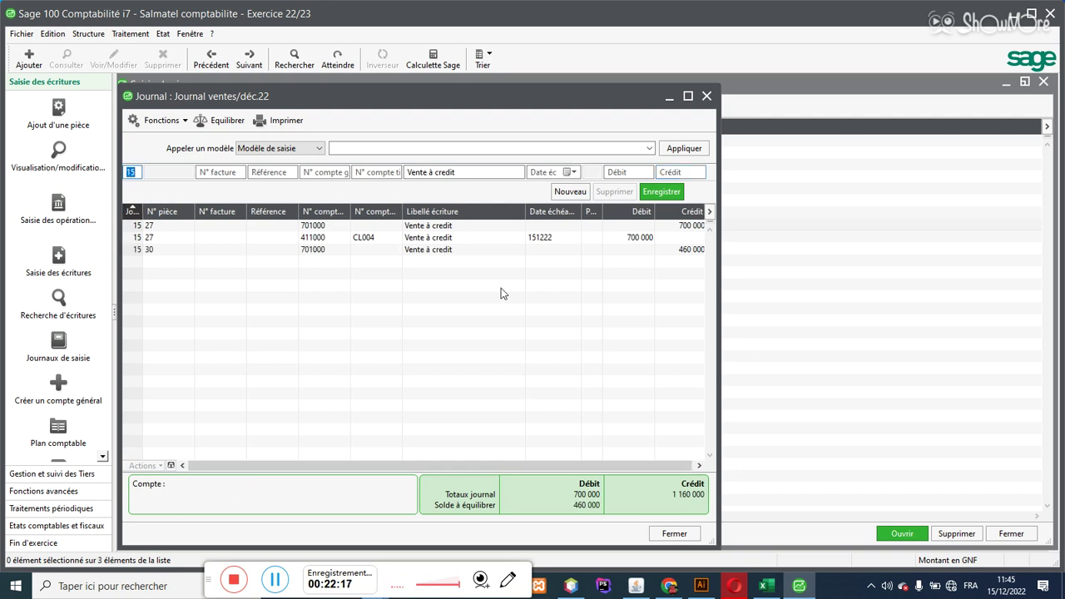
- Record a second sales line crediting account 443000 Etat TVA Facture with 82800
{"action": "key", "text": "Tab"}
{"action": "key", "text": "Tab"}
{"action": "key", "text": "Tab"}
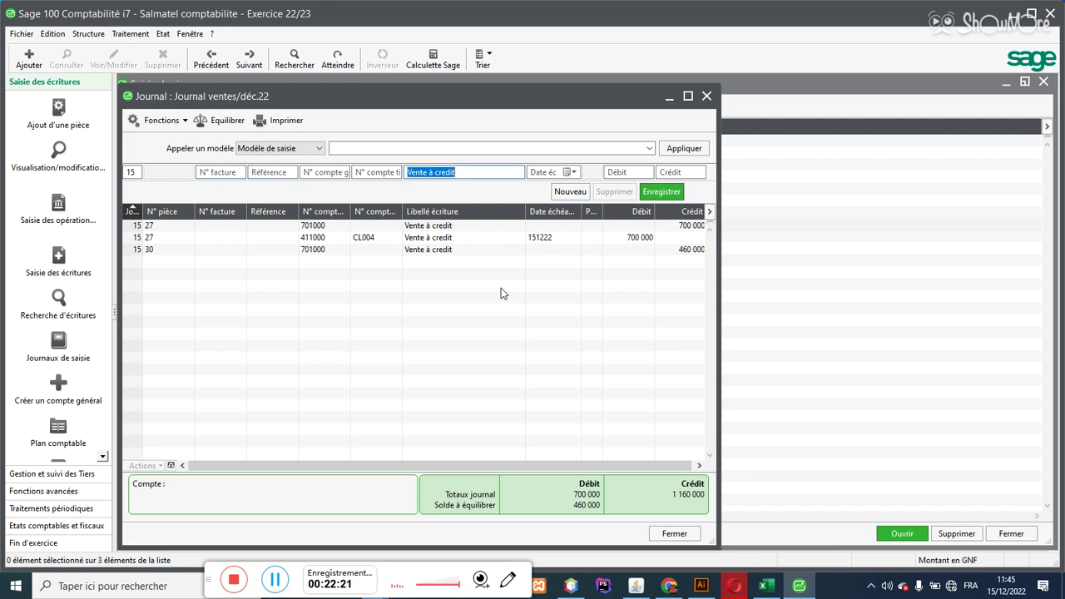
{"action": "left_click", "coordinate": [337, 173]}
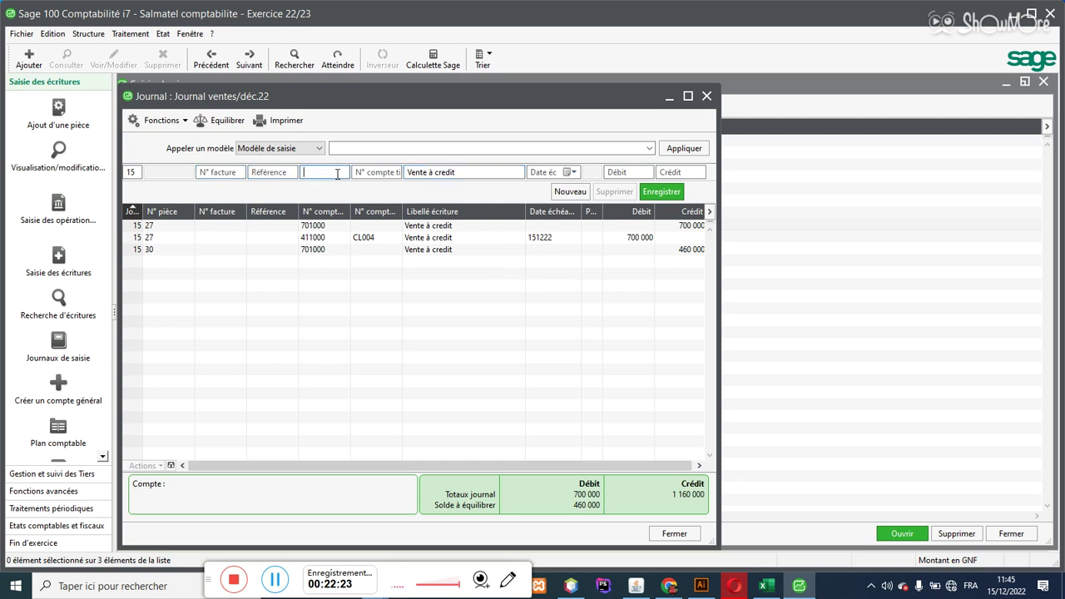
{"action": "type", "text": "443"}
{"action": "key", "text": "Tab"}
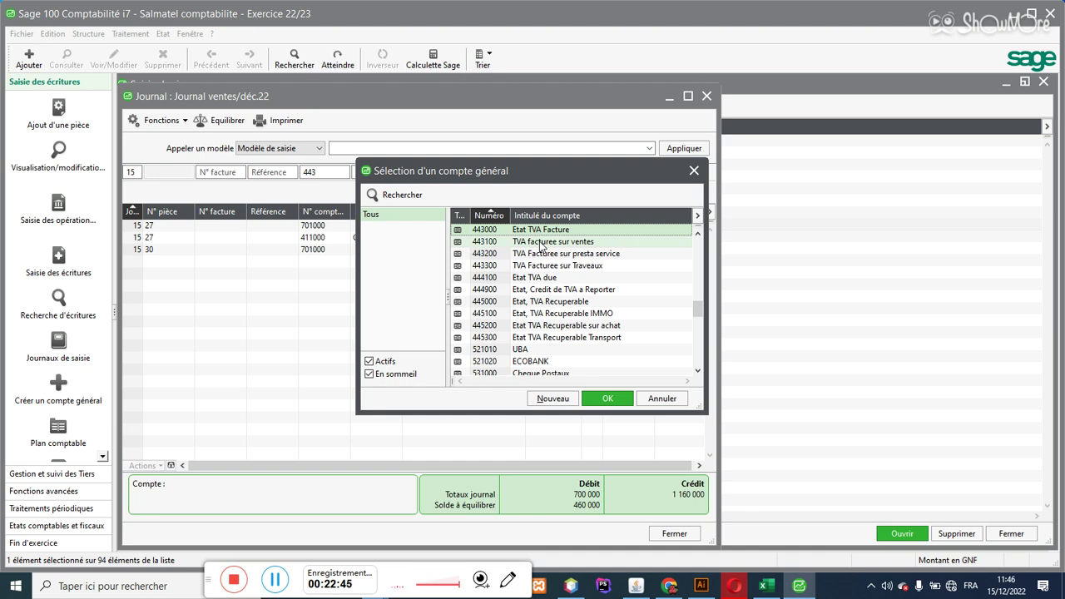
{"action": "left_click", "coordinate": [545, 243]}
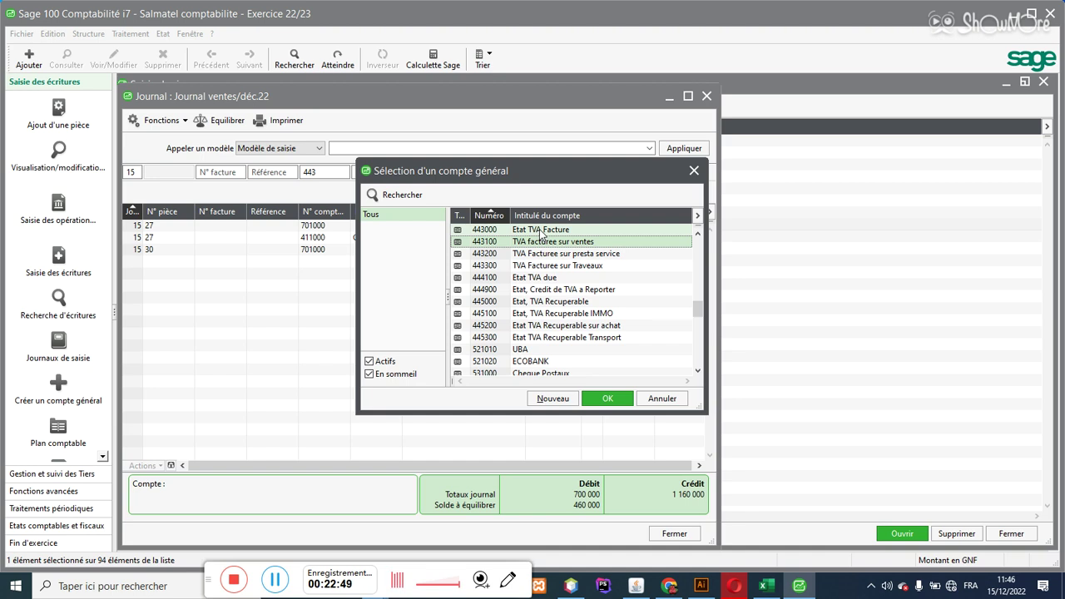
{"action": "double_click", "coordinate": [541, 230]}
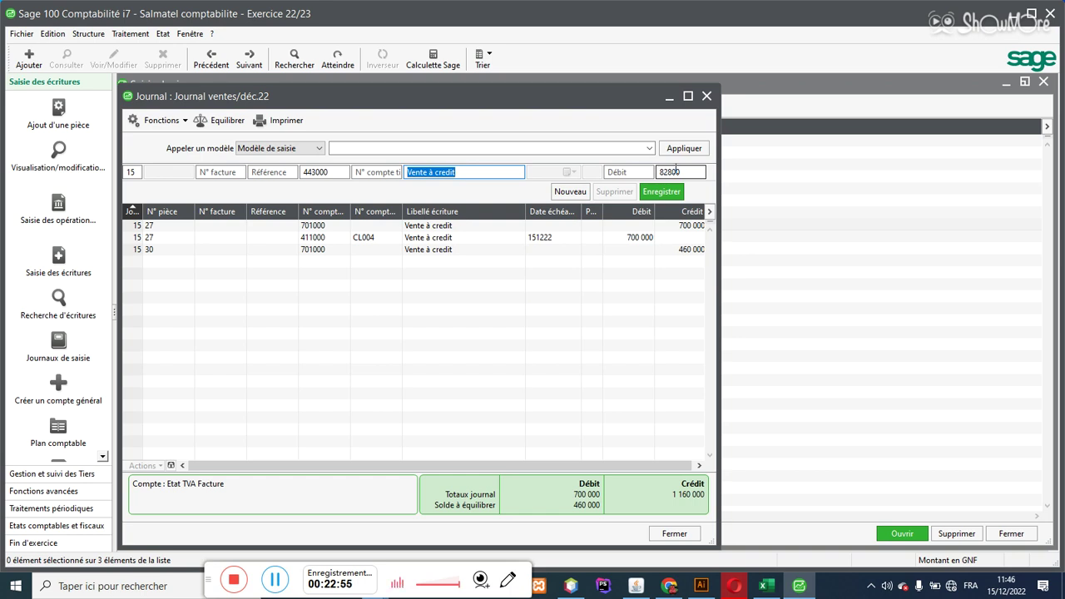
{"action": "key", "text": "Return"}
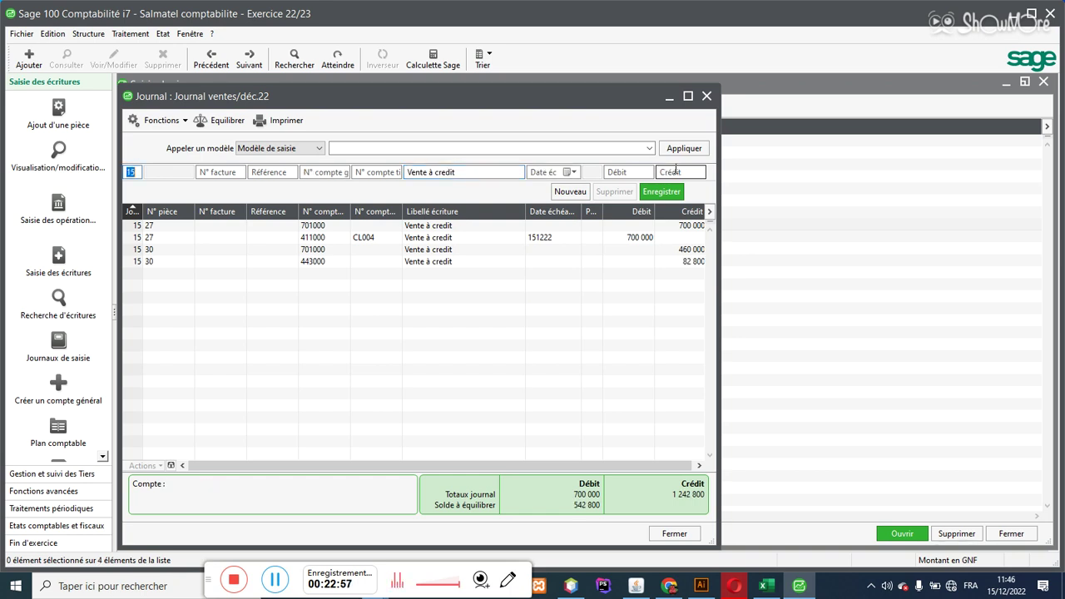
- Record the line debiting customer Ets. Balde et frère under account 411000 with 542800, due 151222
{"action": "key", "text": "Tab"}
{"action": "key", "text": "Tab"}
{"action": "key", "text": "Tab"}
{"action": "key", "text": "Tab"}
{"action": "type", "text": "CL"}
{"action": "key", "text": "Tab"}
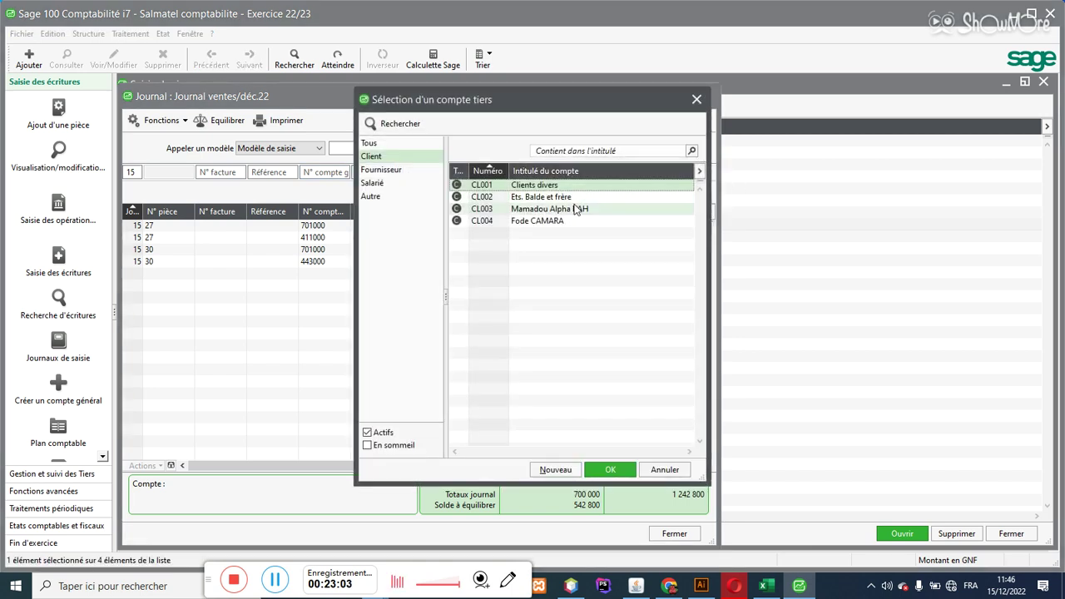
{"action": "double_click", "coordinate": [573, 197]}
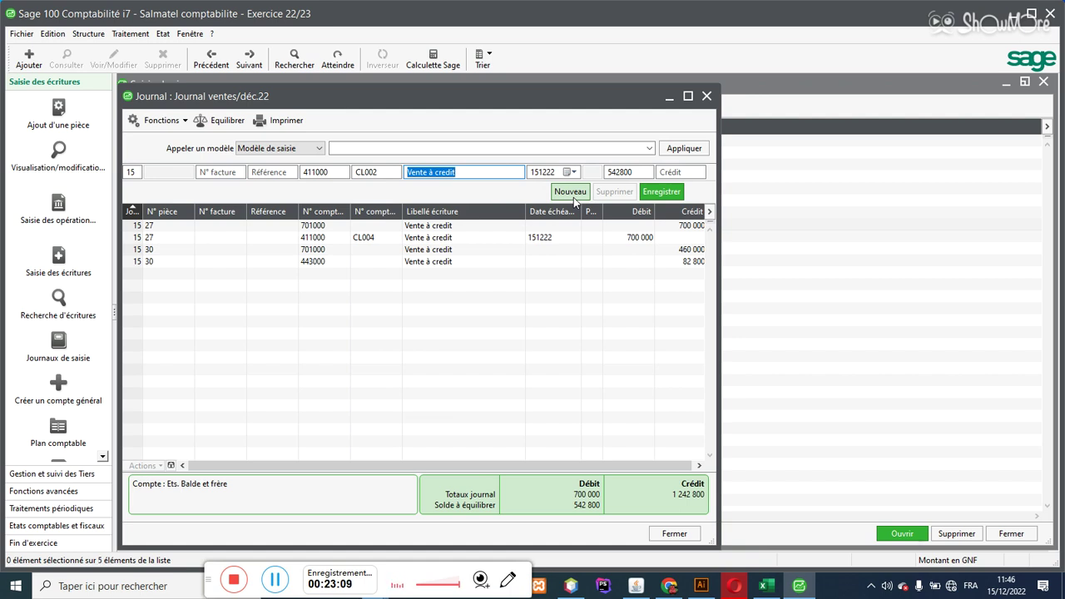
{"action": "left_click", "coordinate": [573, 198]}
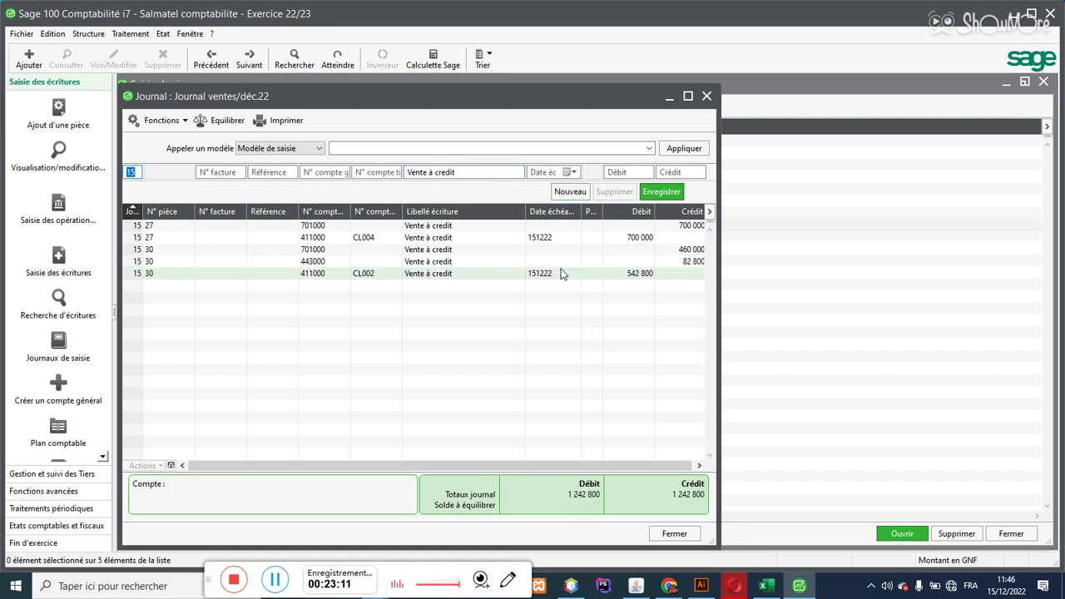
- Open the list of tax rates to examine the invoiced VAT codes
{"action": "left_click", "coordinate": [88, 35]}
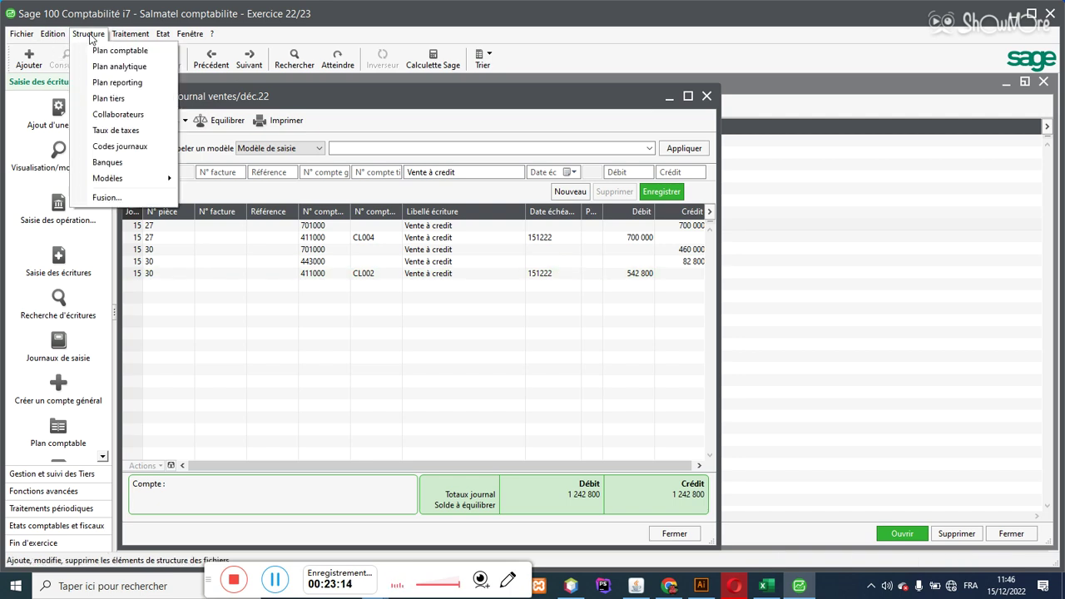
{"action": "left_click", "coordinate": [115, 131]}
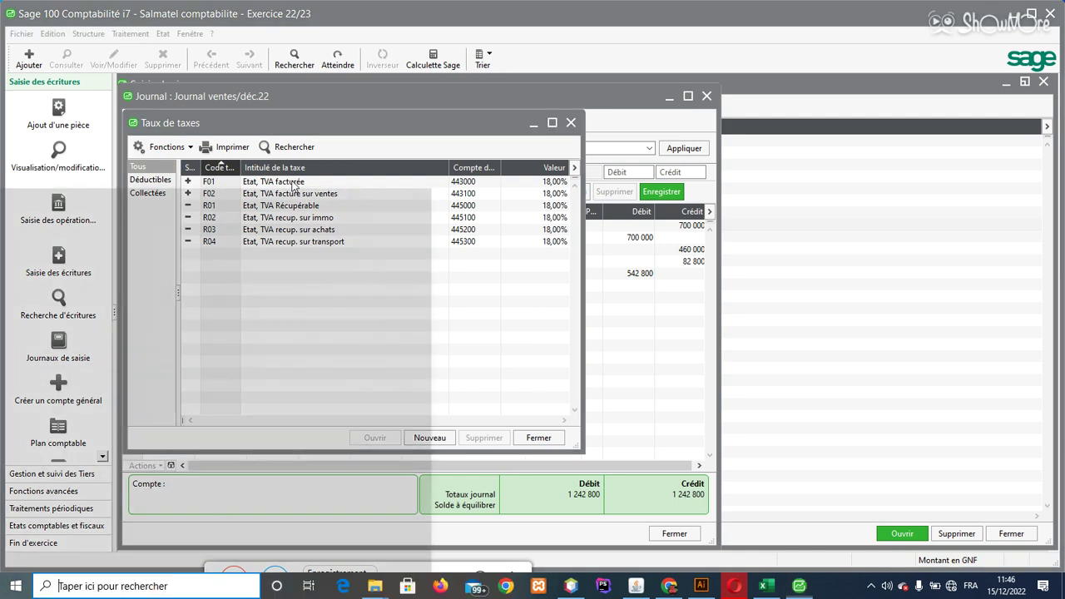
- Open tax code F01 and examine its assigned general accounts, locating account 701000 Ventes de Marcandises
{"action": "double_click", "coordinate": [292, 184]}
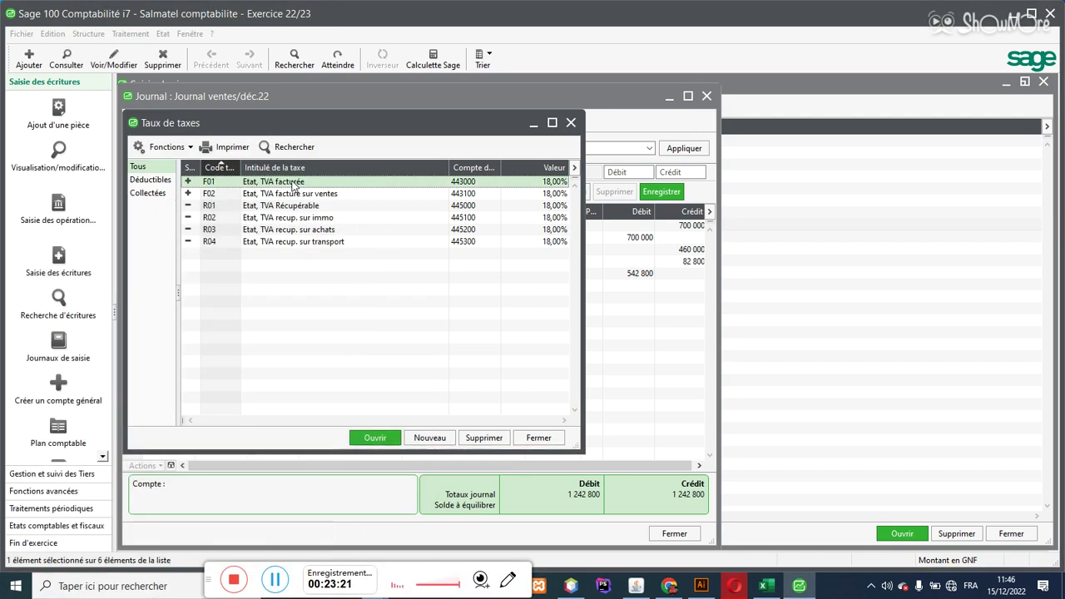
{"action": "left_click_drag", "start_coordinate": [696, 364], "coordinate": [700, 407]}
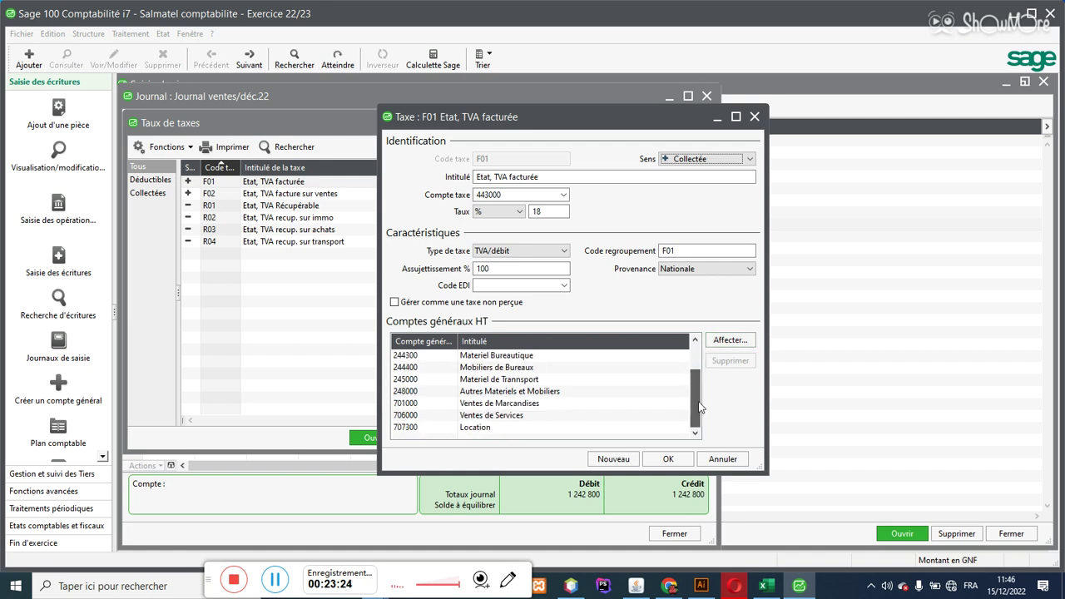
{"action": "left_click", "coordinate": [433, 403]}
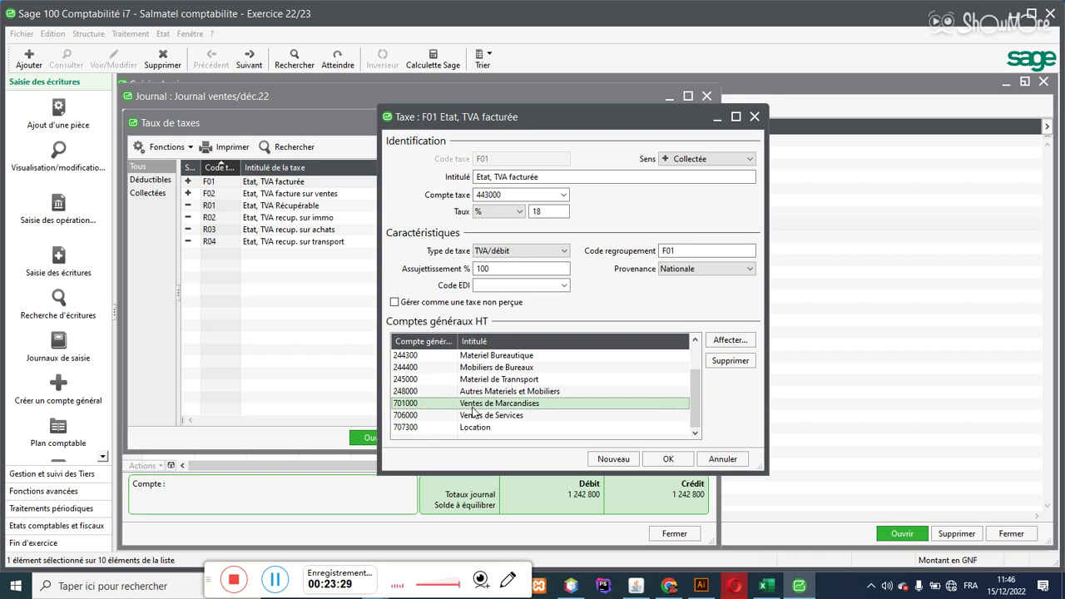
- Switch to the Excel invoice workbook and correct the label in cell B17 to "Montant TTC"
{"action": "left_click", "coordinate": [764, 587]}
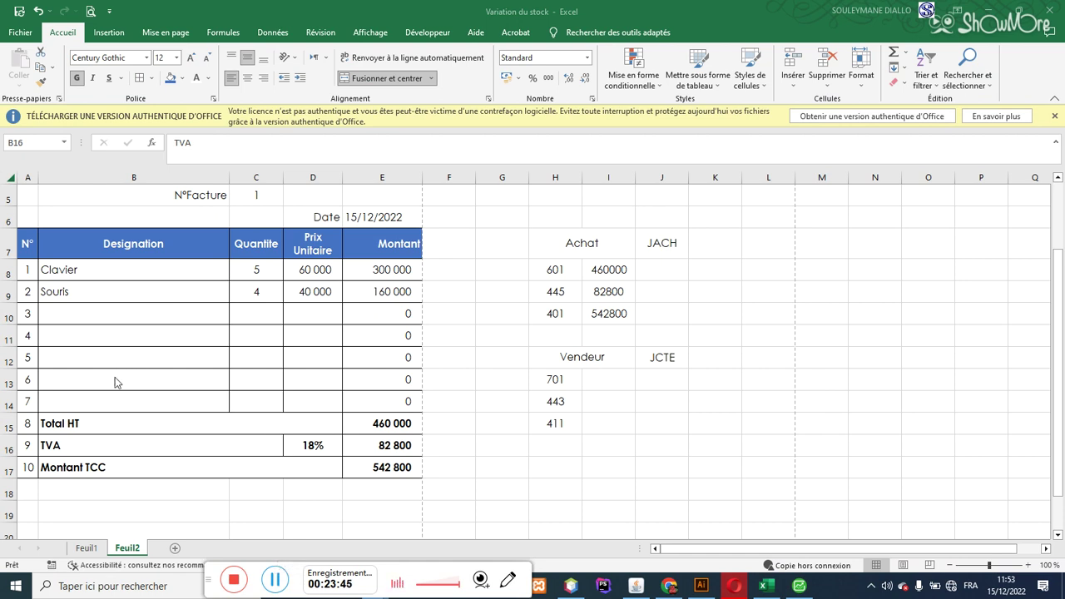
{"action": "double_click", "coordinate": [102, 468]}
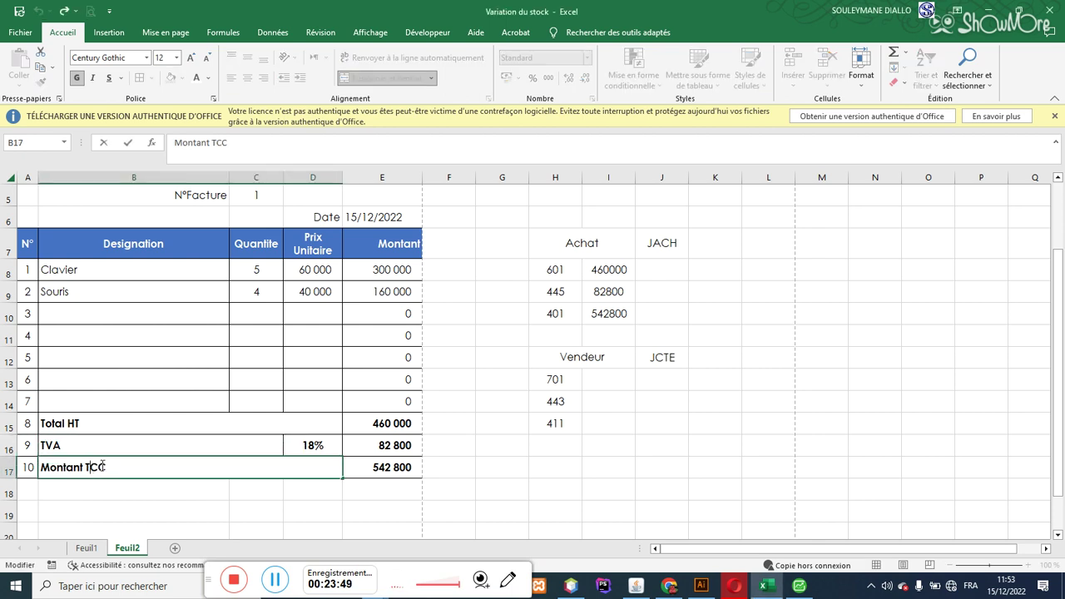
{"action": "key", "text": "BackSpace"}
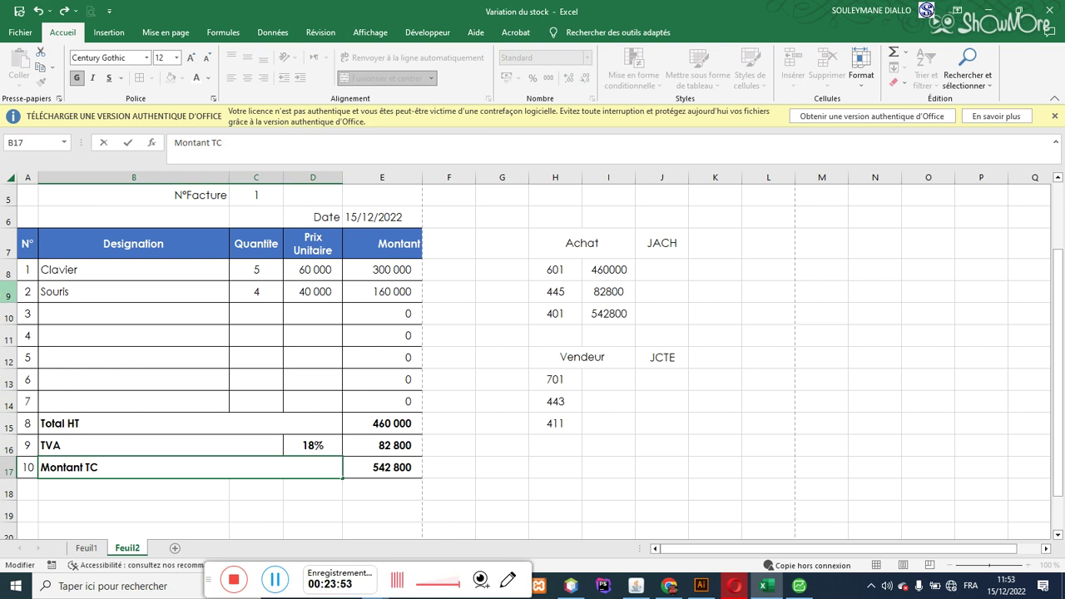
{"action": "type", "text": "T"}
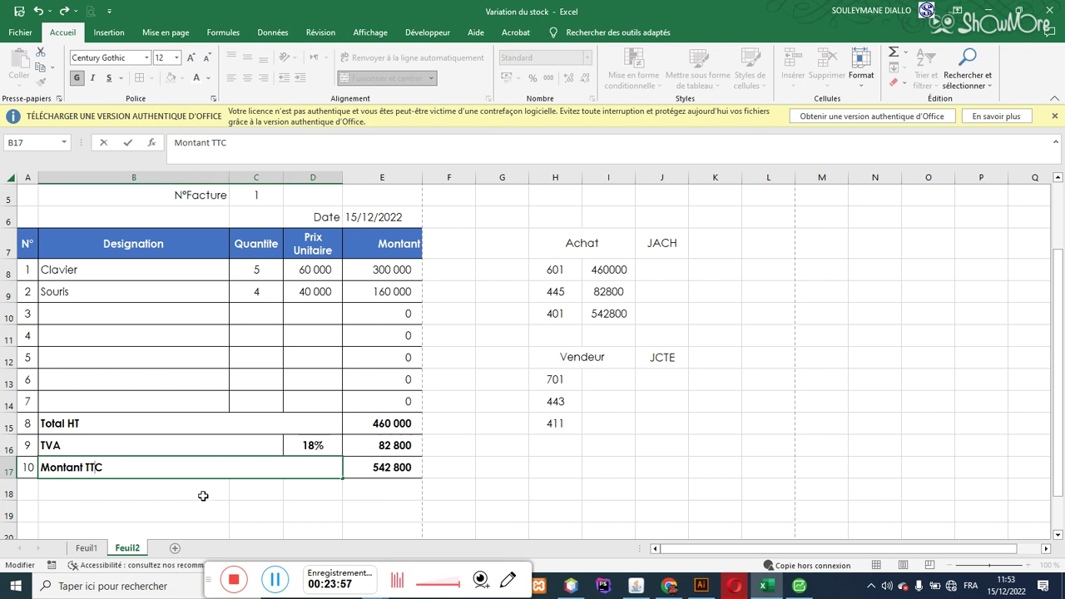
{"action": "left_click", "coordinate": [200, 493]}
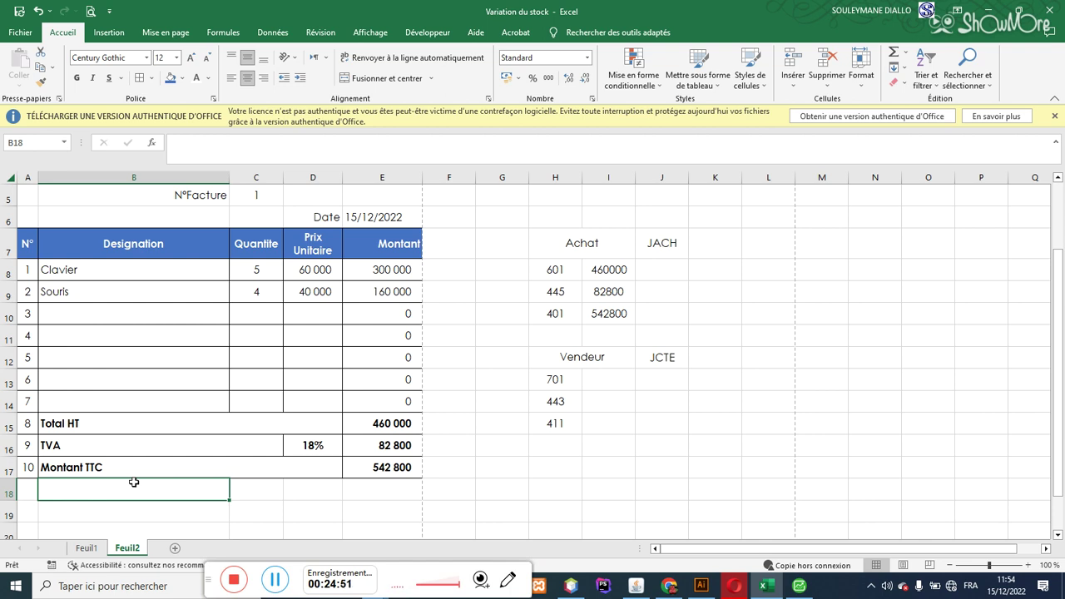
- Insert three blank rows between the Total HT and TVA rows of the invoice
{"action": "left_click", "coordinate": [56, 445]}
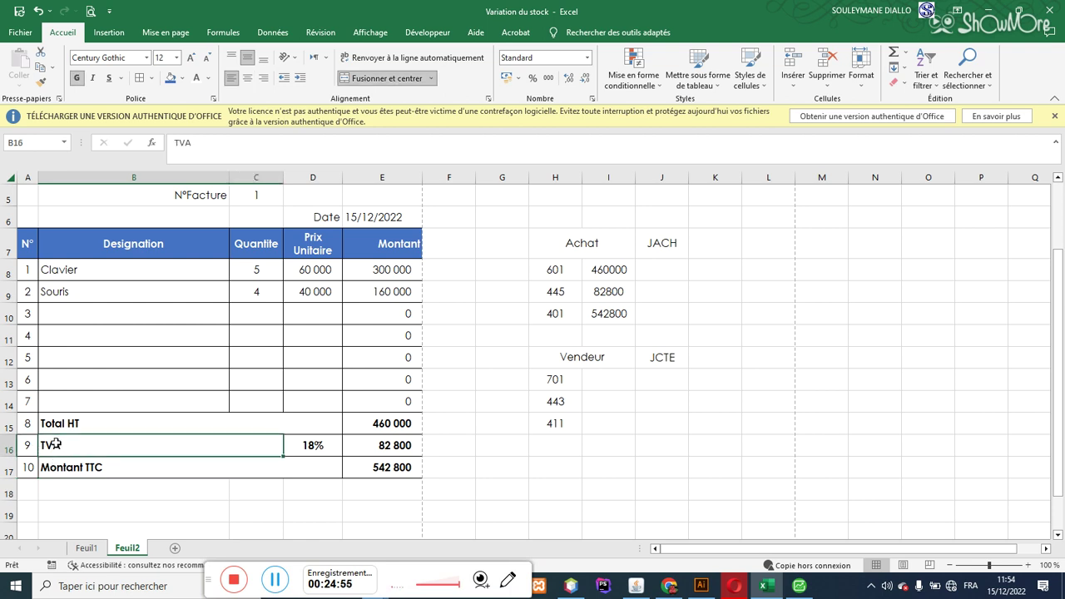
{"action": "left_click", "coordinate": [6, 450]}
{"action": "right_click", "coordinate": [7, 451]}
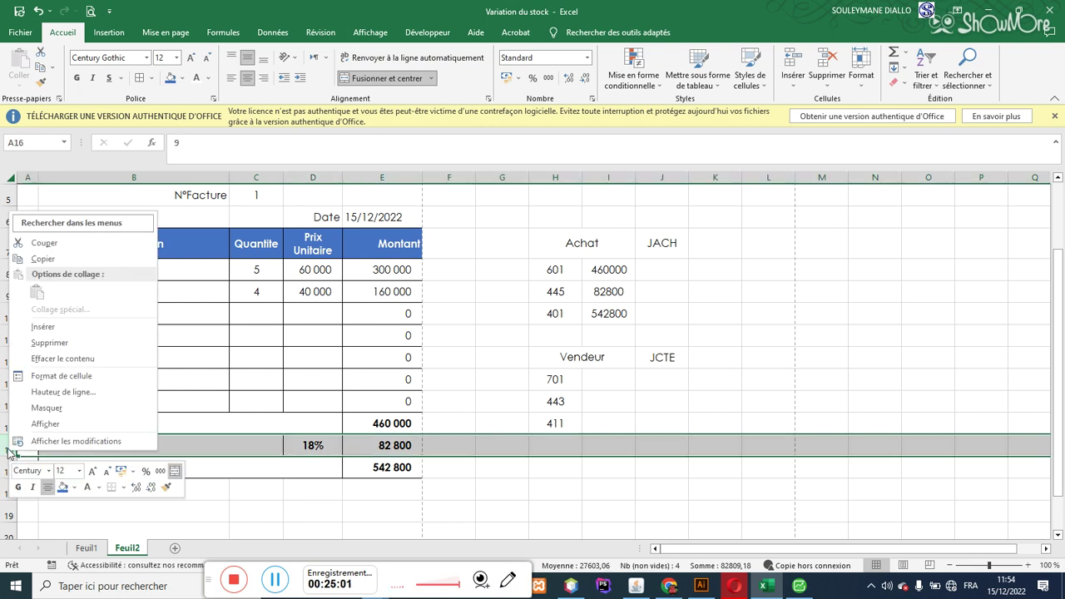
{"action": "left_click", "coordinate": [37, 329]}
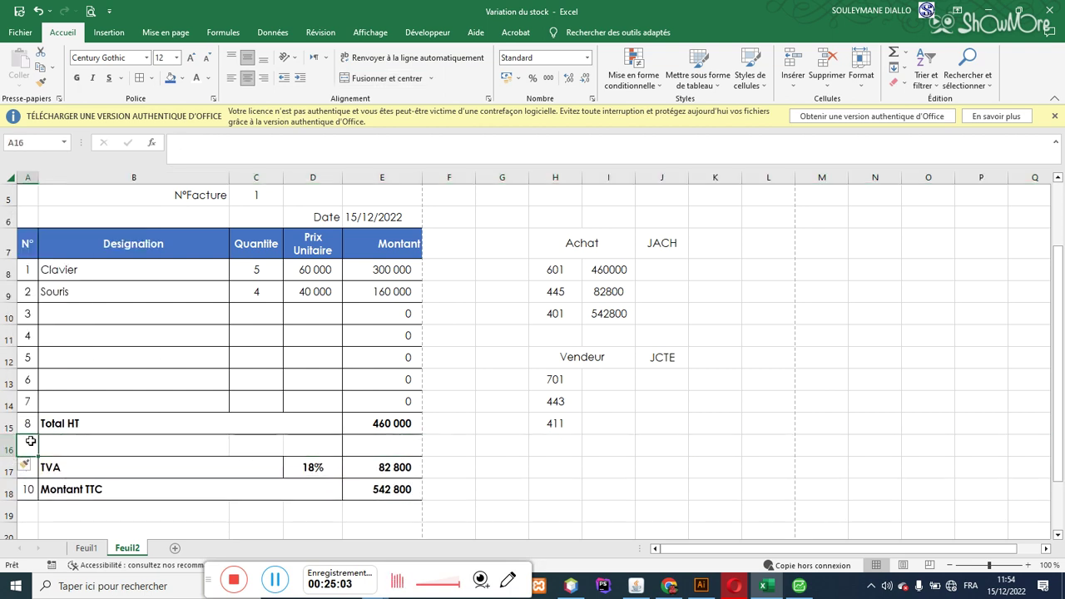
{"action": "left_click", "coordinate": [68, 449]}
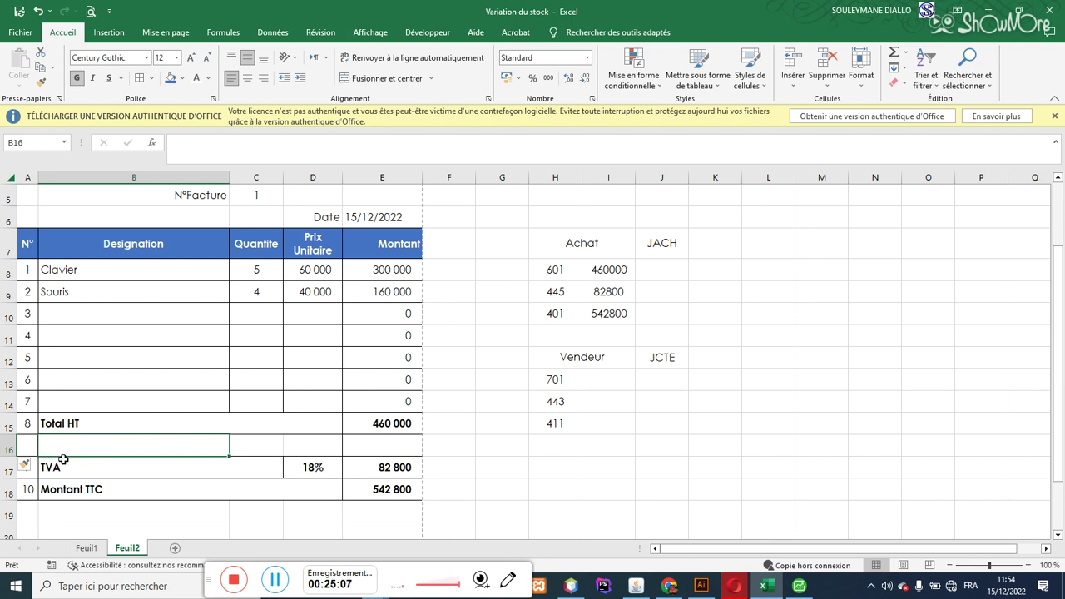
{"action": "left_click", "coordinate": [22, 443]}
{"action": "right_click", "coordinate": [22, 443]}
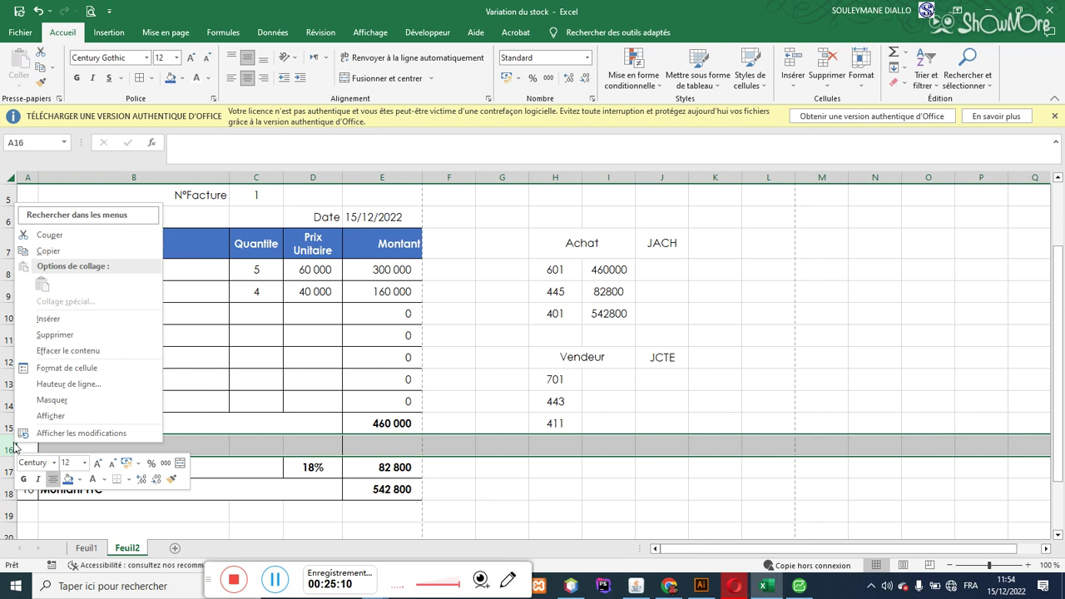
{"action": "left_click", "coordinate": [33, 320]}
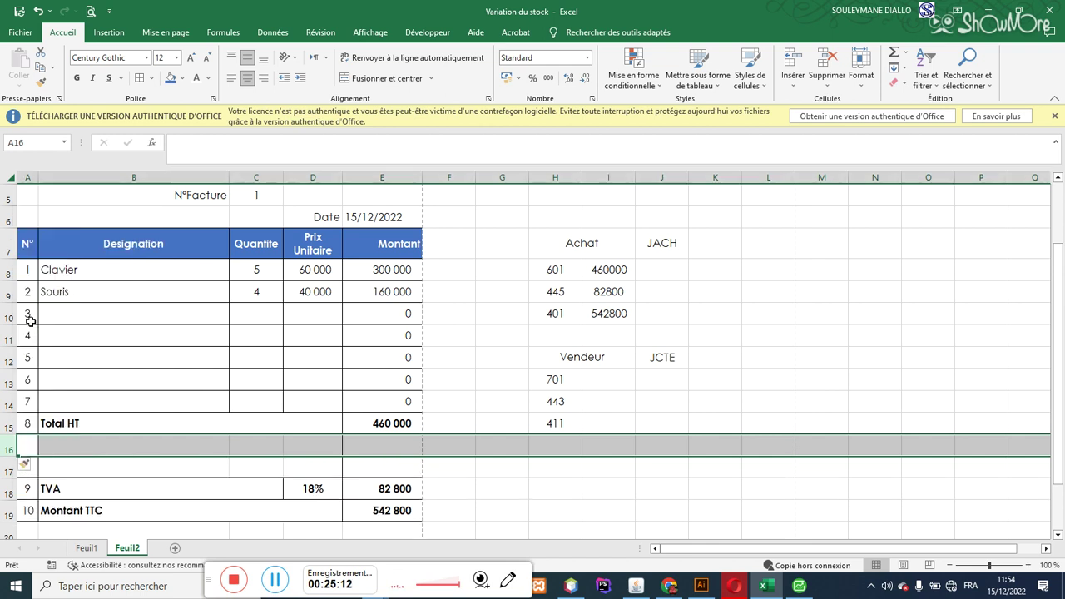
{"action": "right_click", "coordinate": [8, 446]}
{"action": "left_click", "coordinate": [42, 319]}
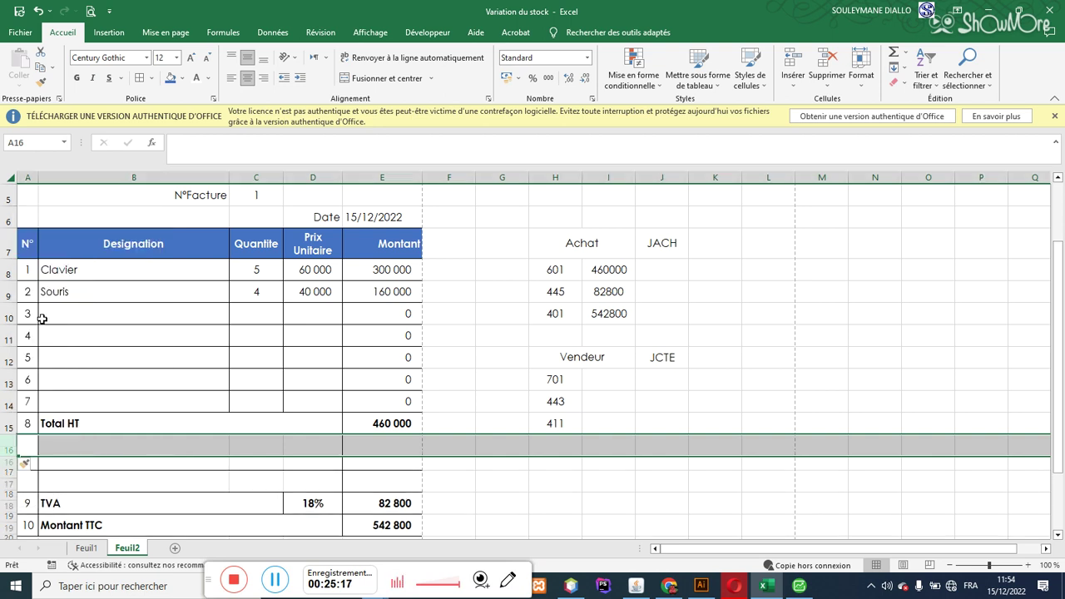
- Enter the label "Rabais" in cell B16, directly below Total HT
{"action": "left_click", "coordinate": [73, 444]}
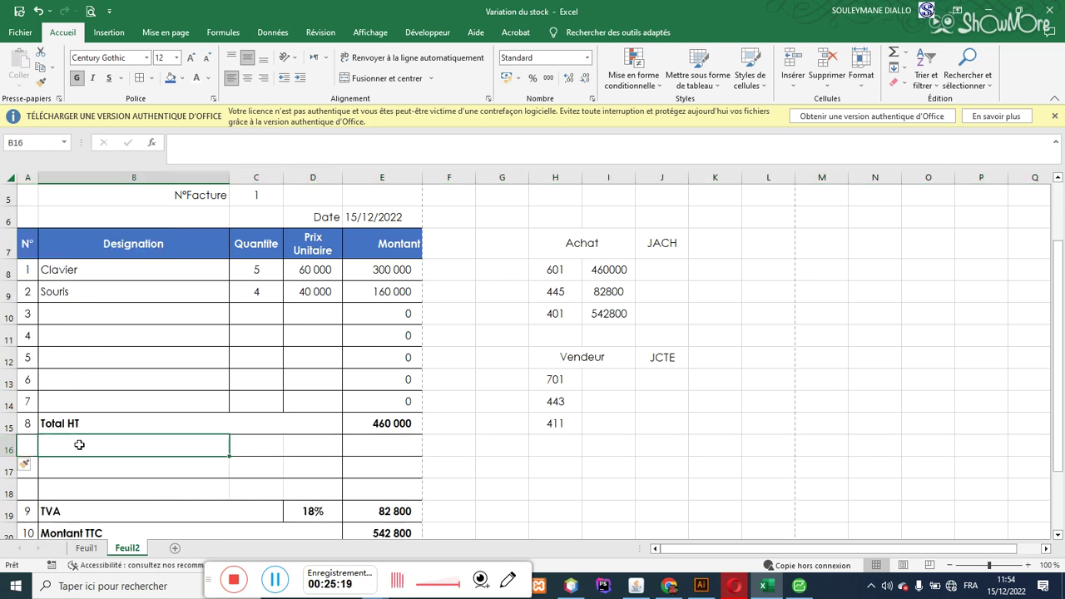
{"action": "type", "text": "Raba"}
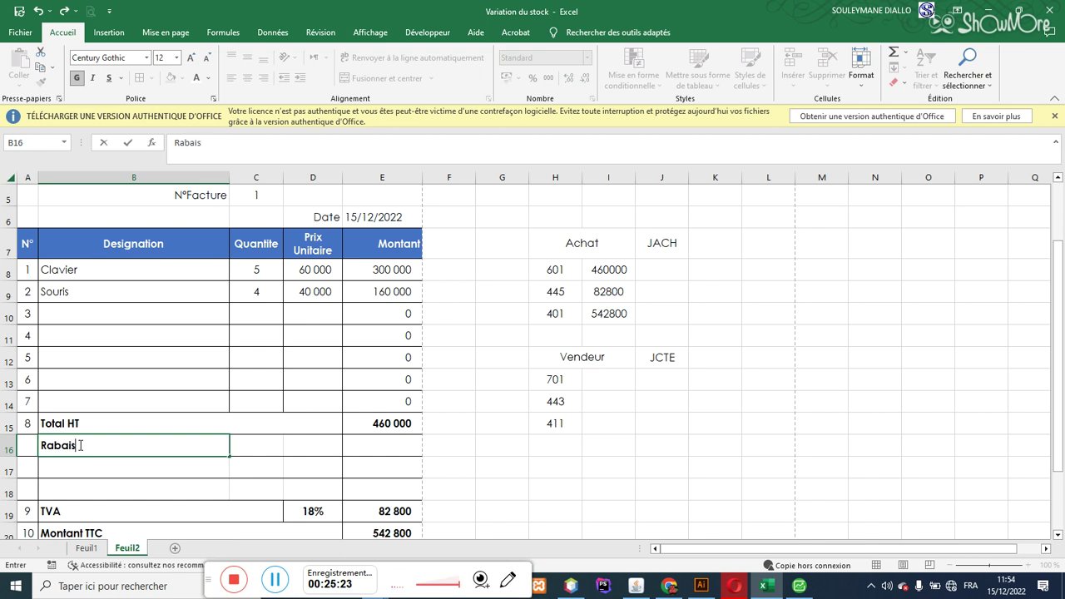
{"action": "type", "text": "is"}
{"action": "key", "text": "Return"}
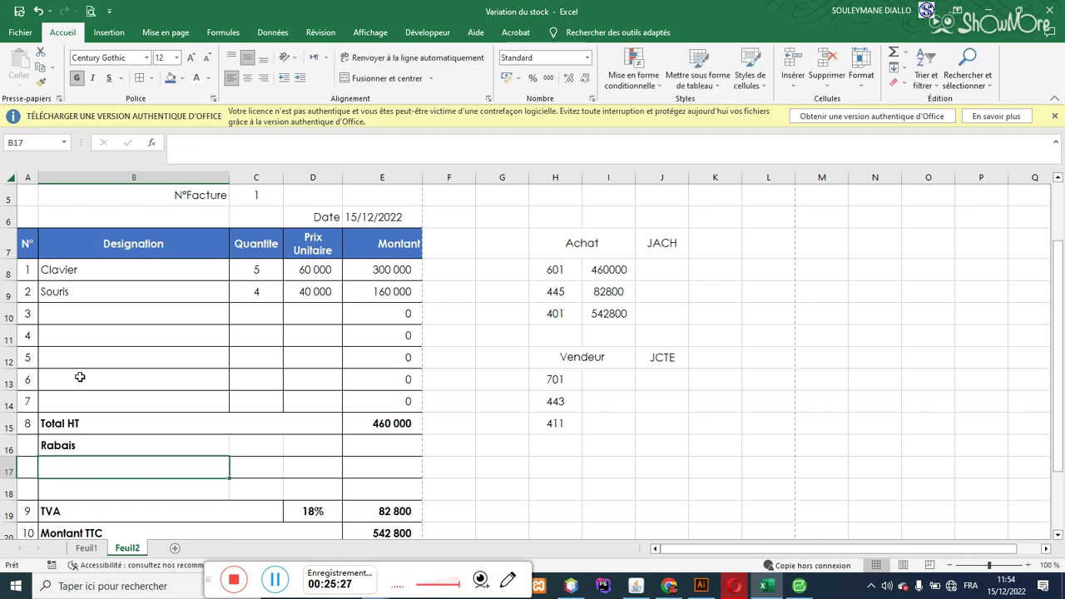
- Label cell B17 "Net Commercial 1" and cell B18 "Remise"
{"action": "type", "text": "R"}
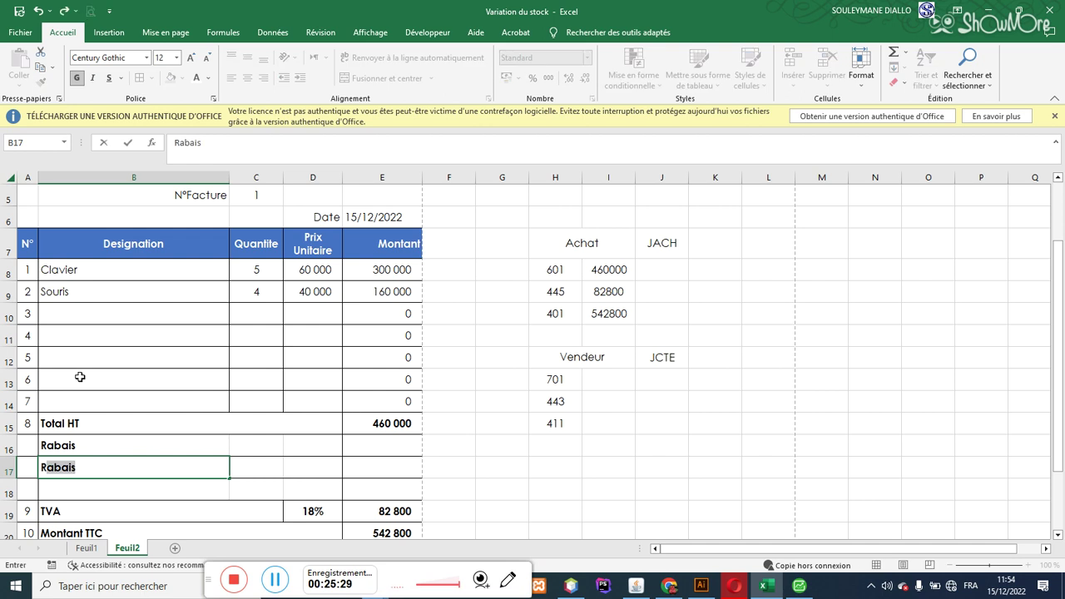
{"action": "key", "text": "BackSpace"}
{"action": "key", "text": "BackSpace"}
{"action": "type", "text": "M"}
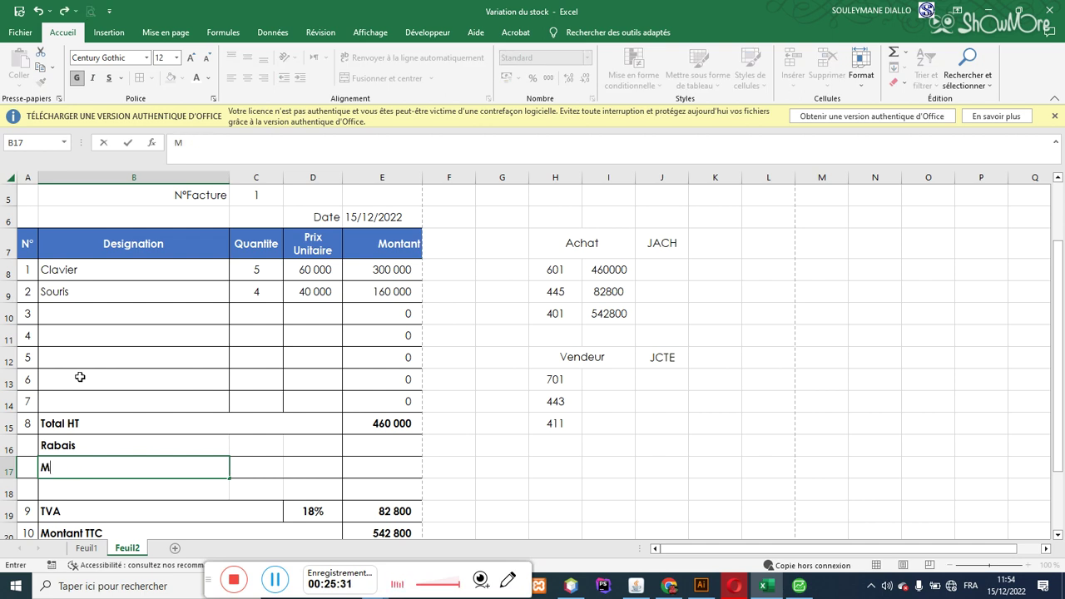
{"action": "key", "text": "BackSpace"}
{"action": "type", "text": "N"}
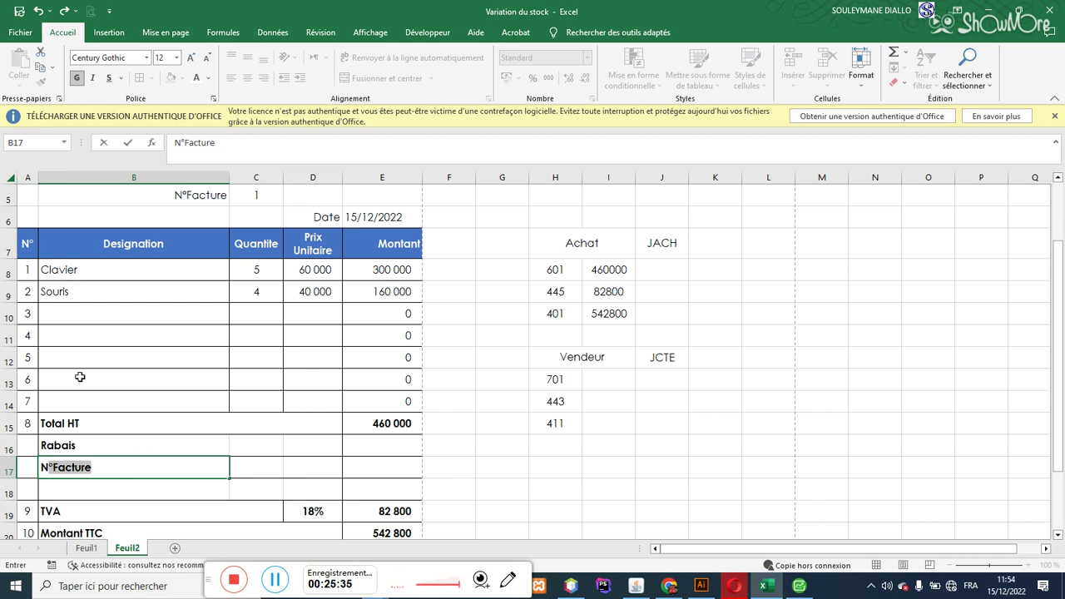
{"action": "type", "text": "et Comme"}
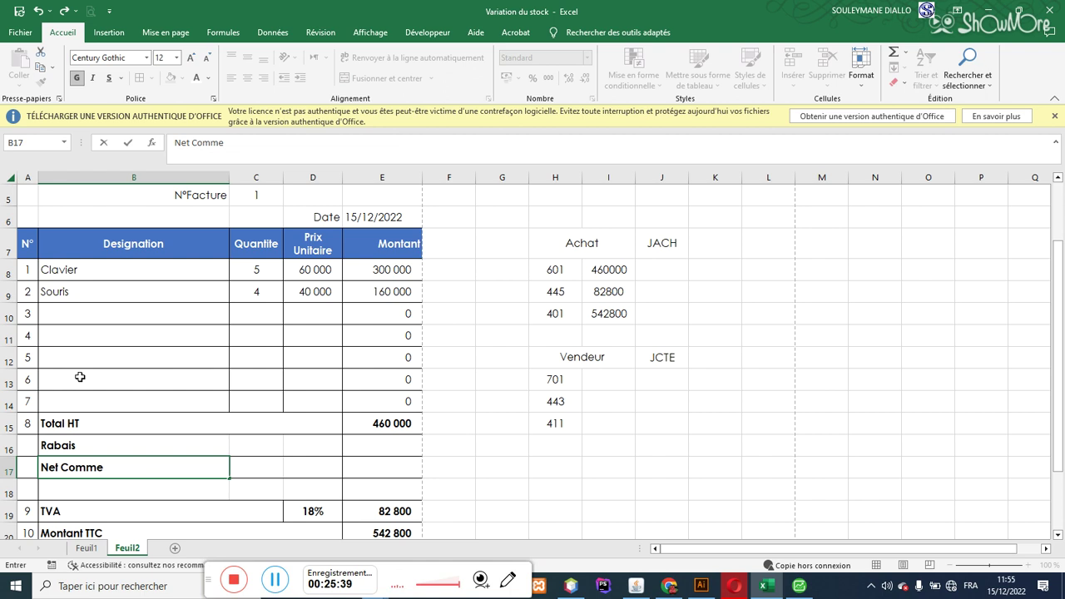
{"action": "type", "text": "rciale1"}
{"action": "key", "text": "Return"}
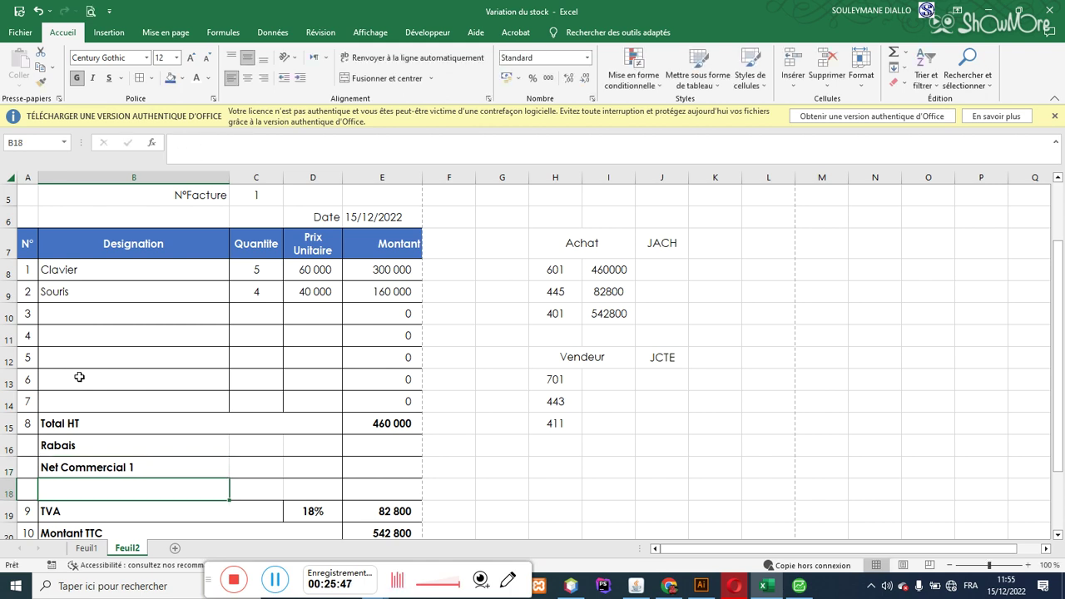
{"action": "type", "text": "Remise"}
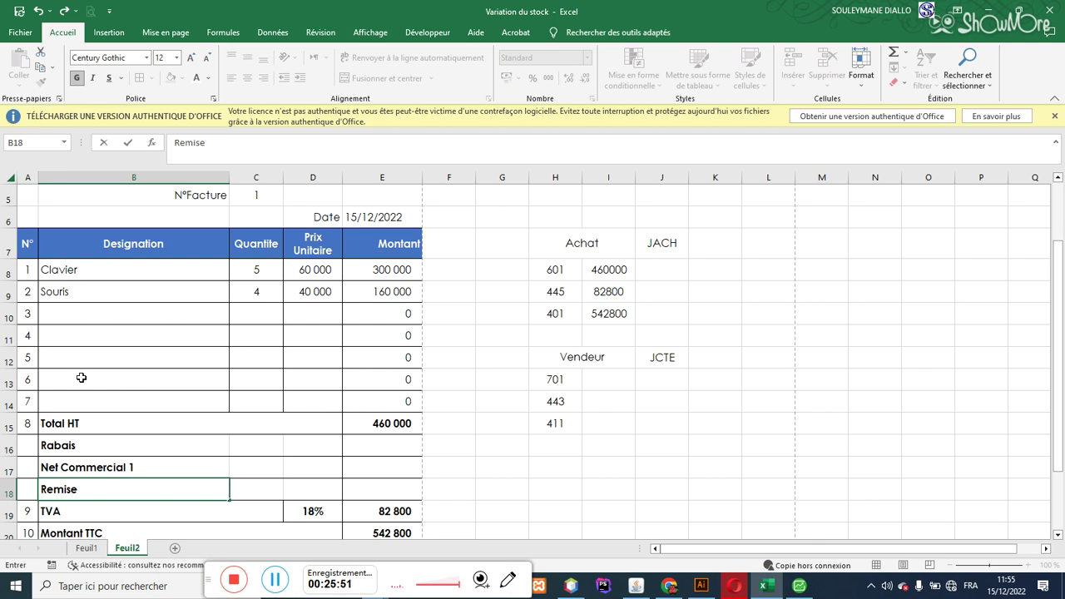
{"action": "key", "text": "Tab"}
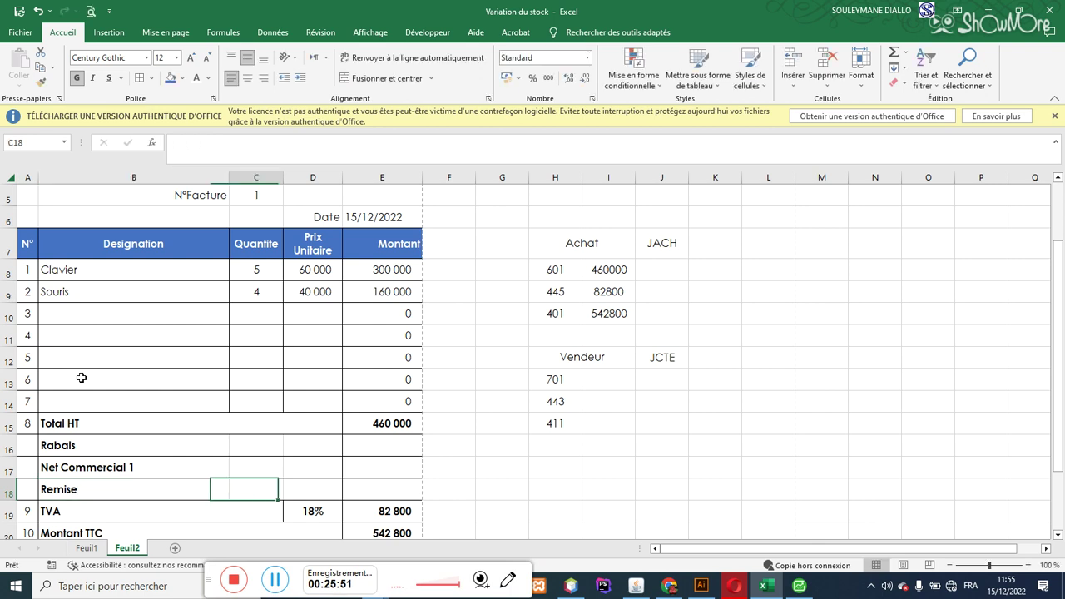
- Insert a blank row between the Remise and TVA rows
{"action": "left_click", "coordinate": [8, 512]}
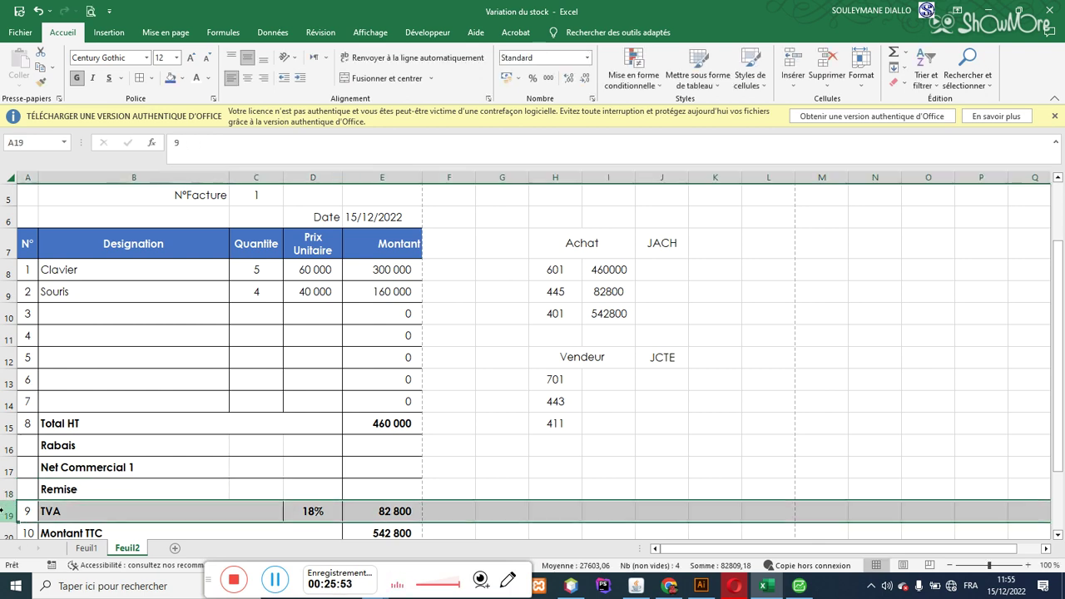
{"action": "right_click", "coordinate": [9, 512]}
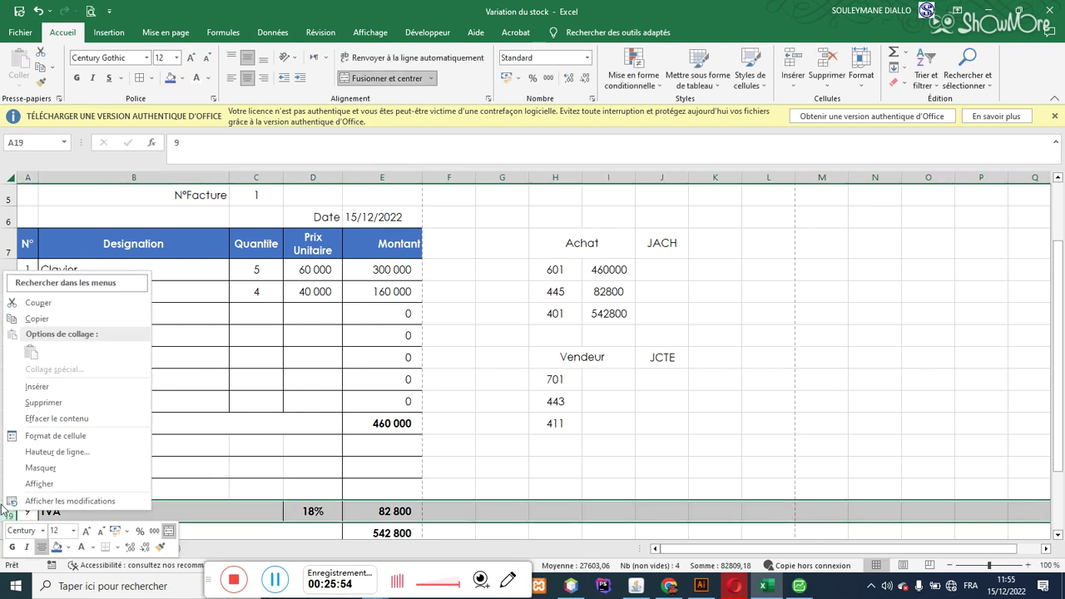
{"action": "left_click", "coordinate": [41, 394]}
- Copy the "Net Commercial 1" label into cell B19 and change the copy to "Net Commercial 2"
{"action": "left_click", "coordinate": [76, 467]}
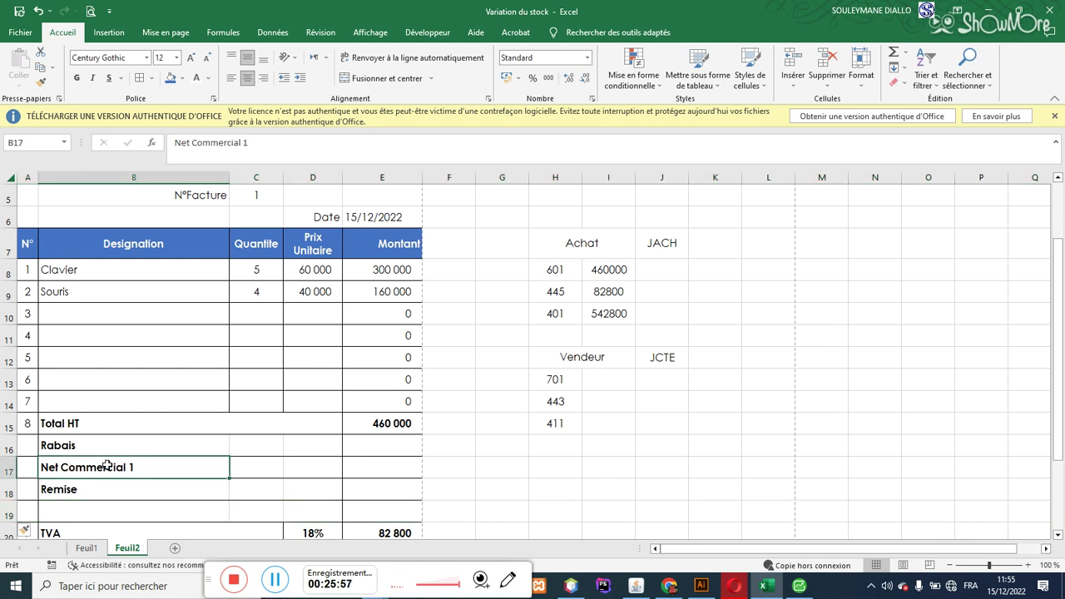
{"action": "key", "text": "ctrl+c"}
{"action": "left_click", "coordinate": [107, 517]}
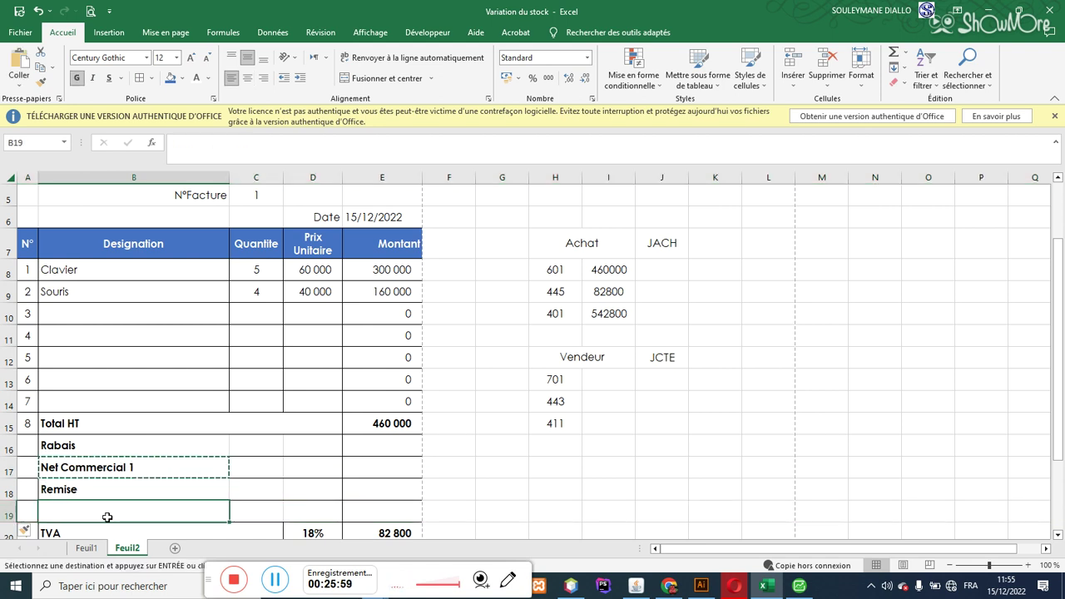
{"action": "key", "text": "ctrl+v"}
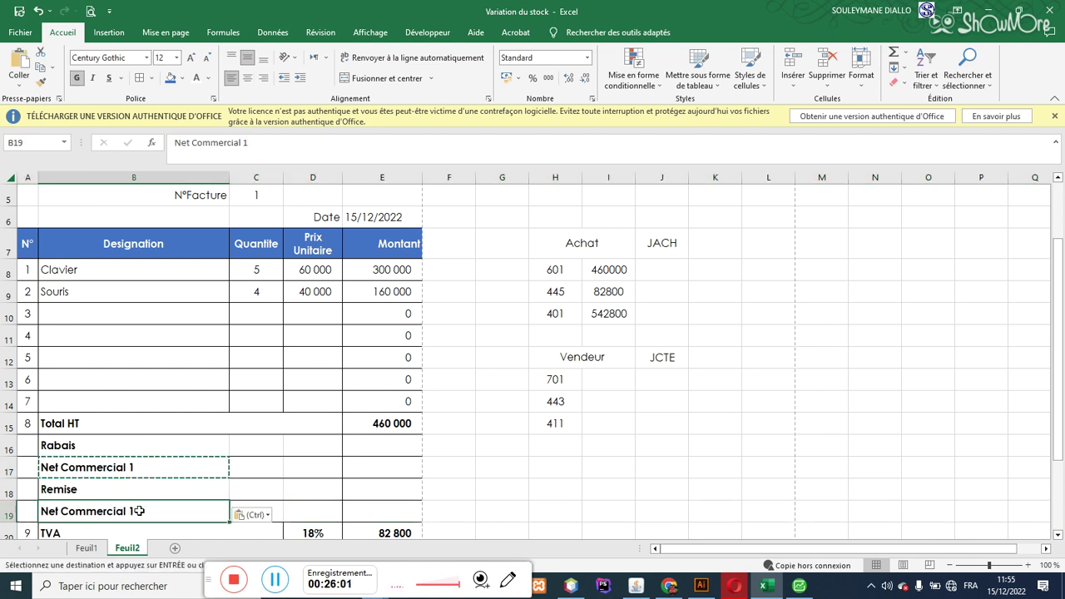
{"action": "double_click", "coordinate": [139, 511]}
{"action": "key", "text": "BackSpace"}
{"action": "type", "text": "2"}
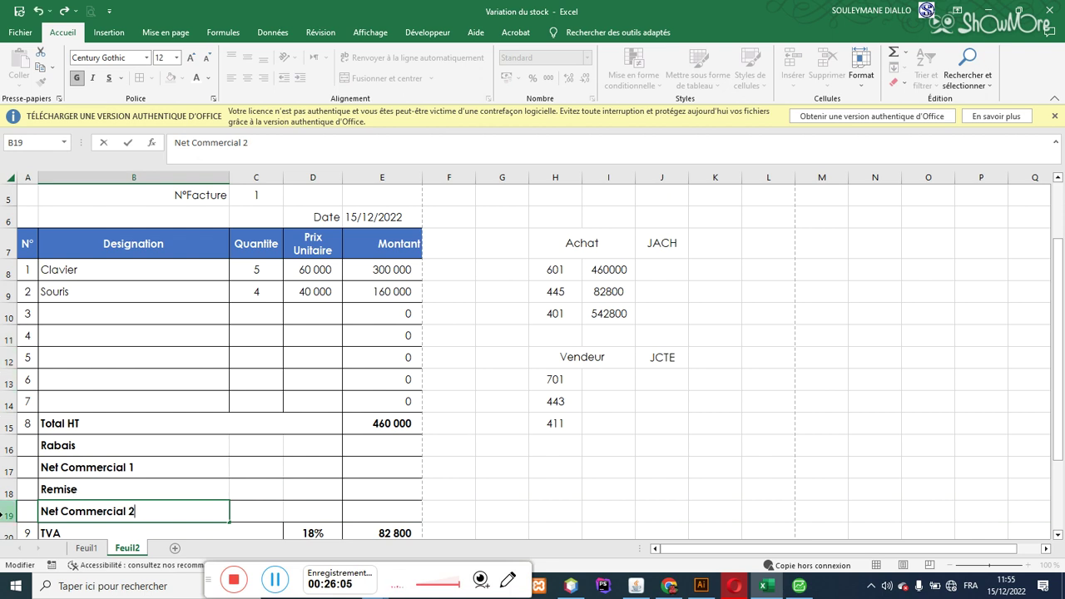
{"action": "left_click", "coordinate": [4, 514]}
{"action": "right_click", "coordinate": [4, 513]}
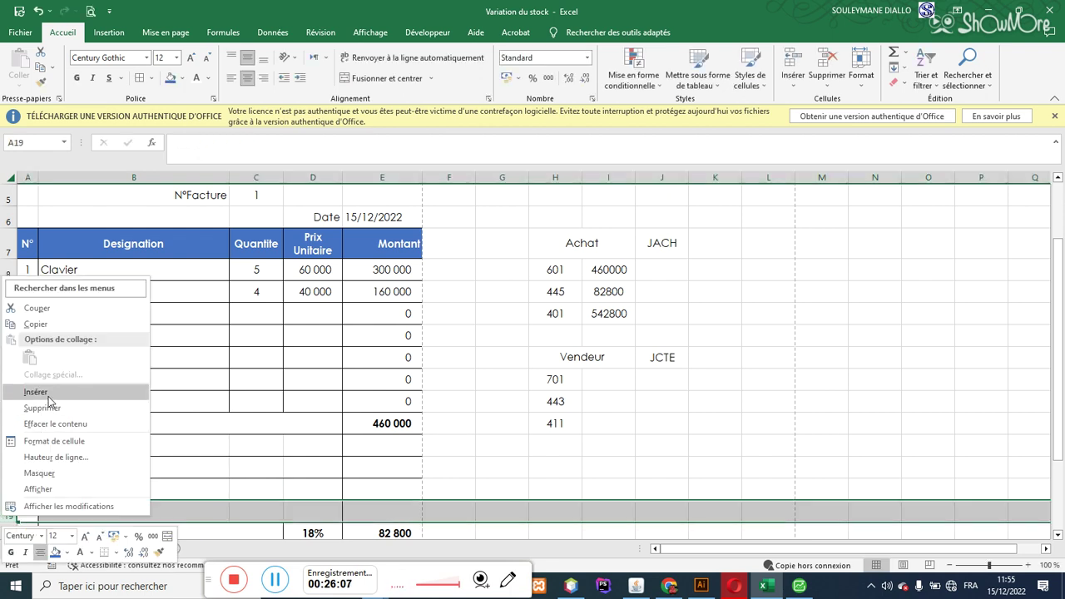
{"action": "left_click", "coordinate": [47, 395]}
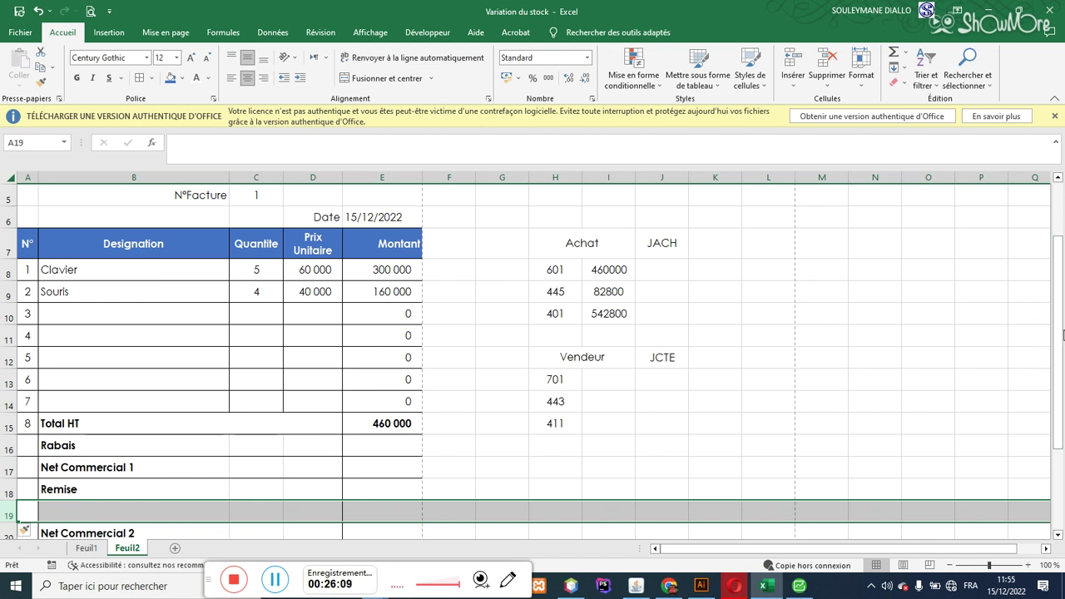
{"action": "scroll", "coordinate": [1063, 335], "scroll_direction": "down", "scroll_amount": 2}
{"action": "key", "text": "ctrl+z"}
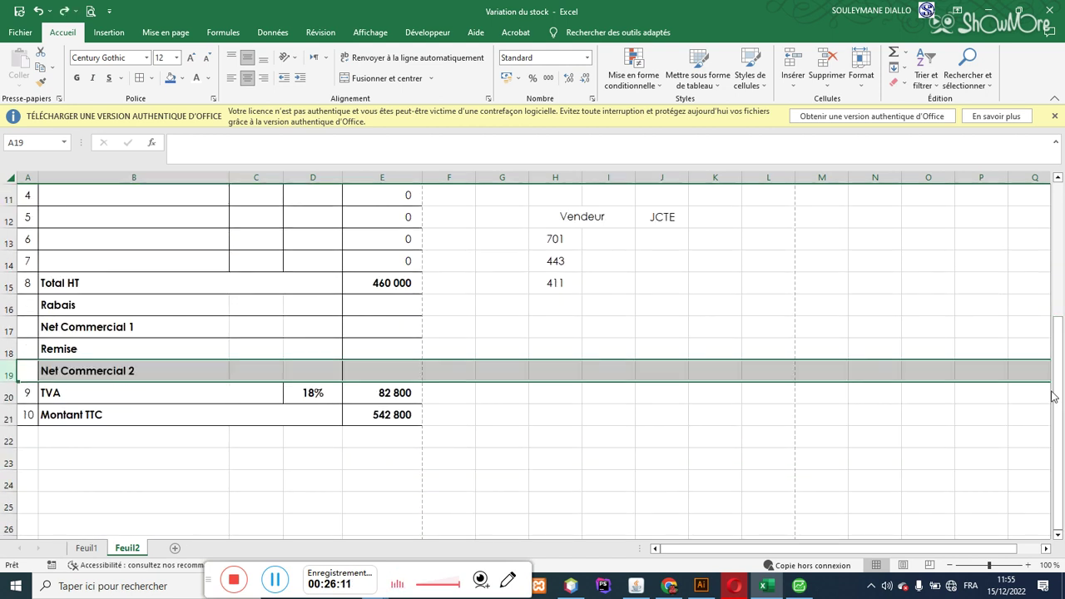
- Insert a blank row between the Net Commercial 2 and TVA rows
{"action": "right_click", "coordinate": [4, 396]}
{"action": "left_click", "coordinate": [38, 278]}
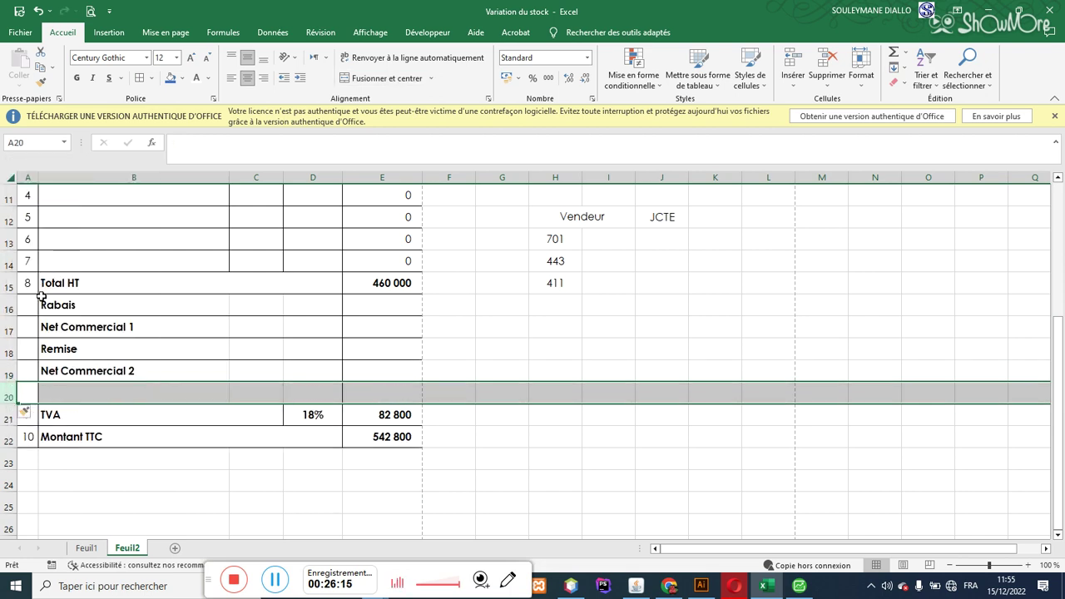
- Label cell B20 "Ristourne" and merge and centre it across B20:C20
{"action": "left_click", "coordinate": [106, 393]}
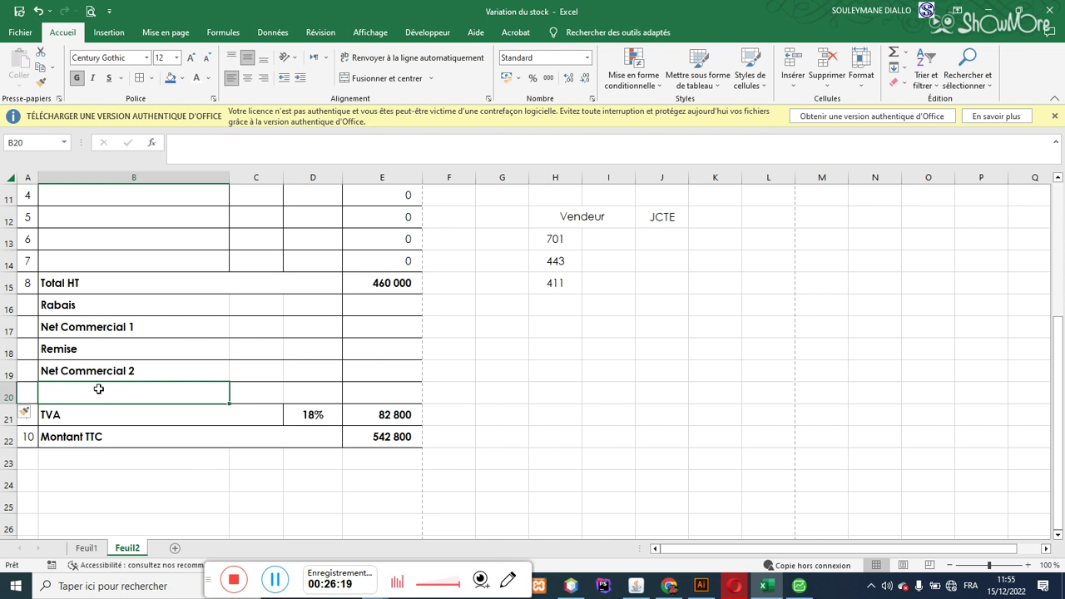
{"action": "type", "text": "R"}
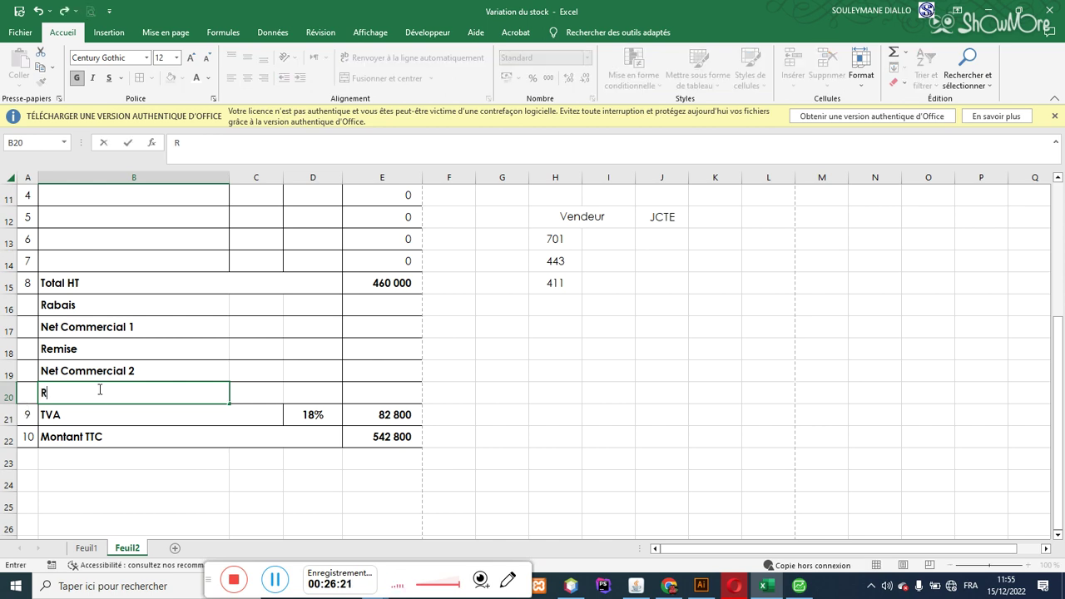
{"action": "type", "text": "IST"}
{"action": "key", "text": "BackSpace"}
{"action": "key", "text": "BackSpace"}
{"action": "type", "text": "stourne"}
{"action": "key", "text": "Tab"}
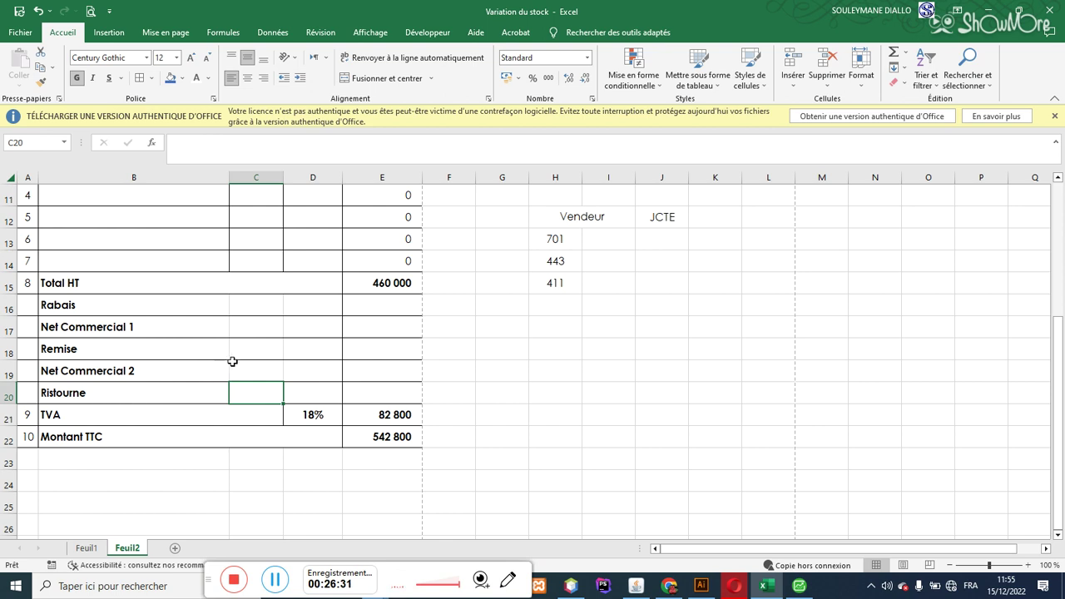
{"action": "left_click_drag", "start_coordinate": [185, 391], "coordinate": [252, 388]}
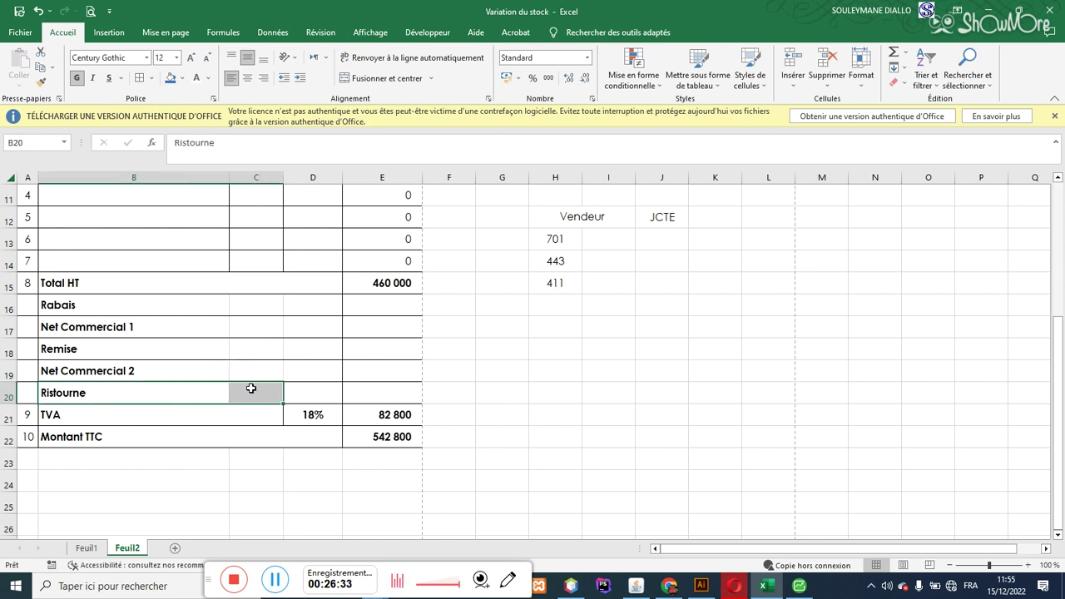
{"action": "left_click", "coordinate": [384, 78]}
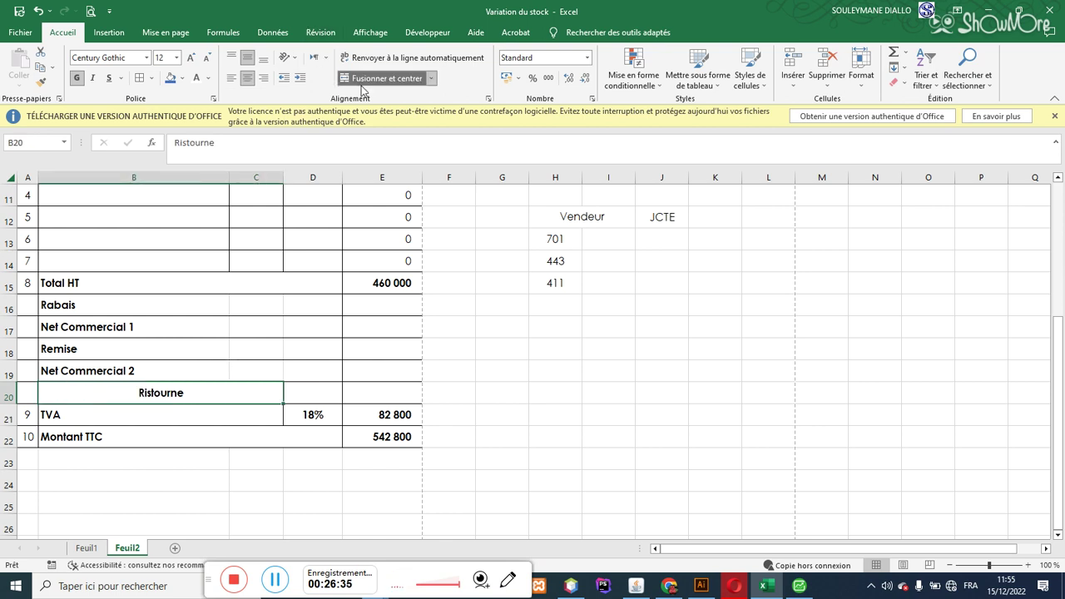
- Copy the format of the TVA rate cell D21 to the rate cells D20, D18 and D16 of the reduction rows
{"action": "left_click", "coordinate": [320, 413]}
{"action": "left_click", "coordinate": [43, 83]}
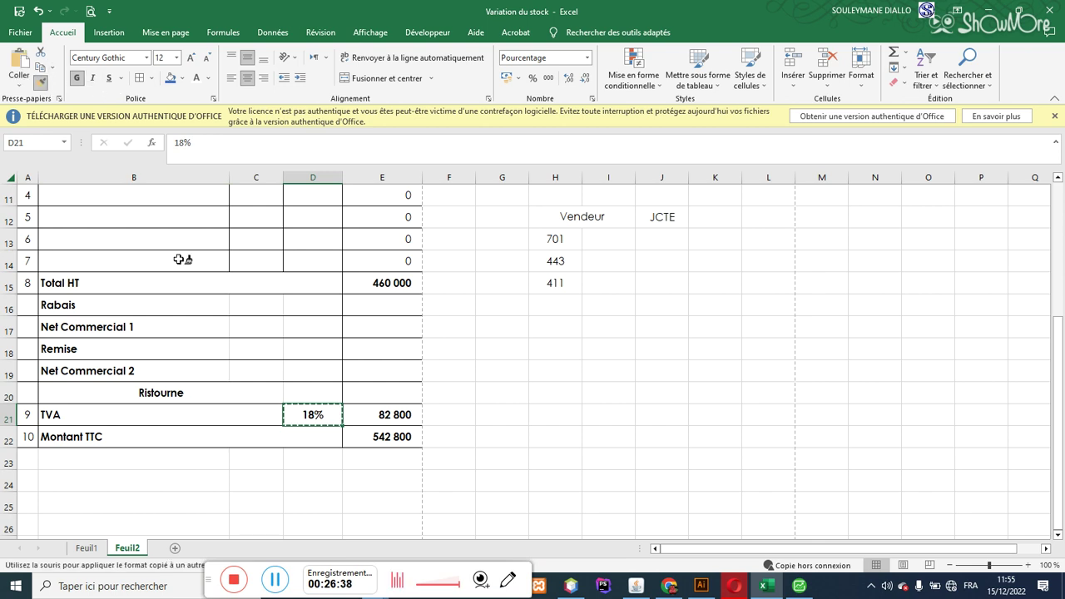
{"action": "left_click", "coordinate": [313, 390]}
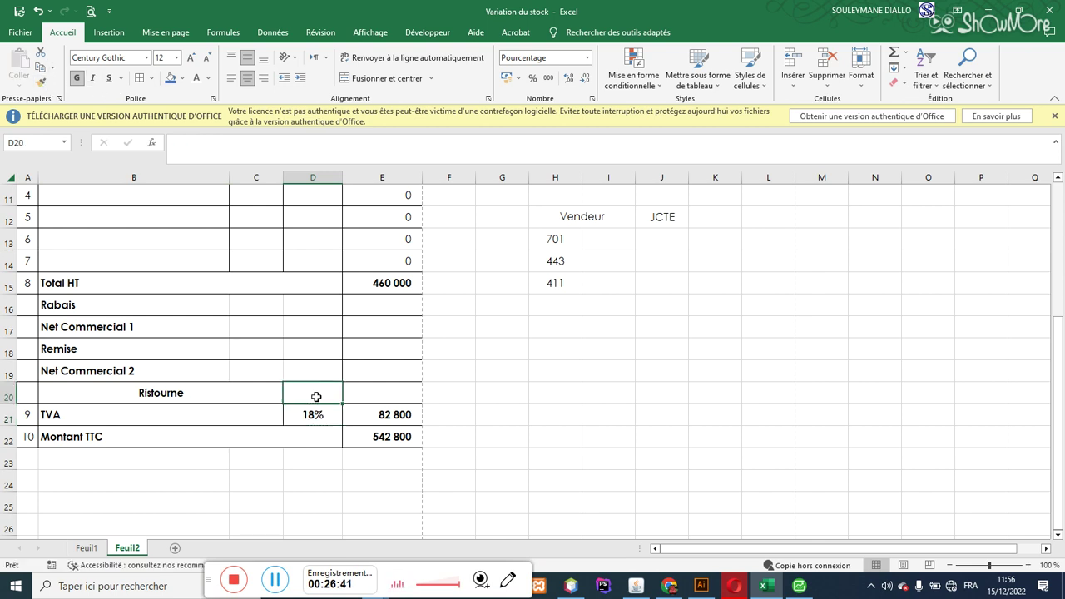
{"action": "left_click", "coordinate": [318, 415]}
{"action": "left_click", "coordinate": [39, 84]}
{"action": "left_click", "coordinate": [326, 347]}
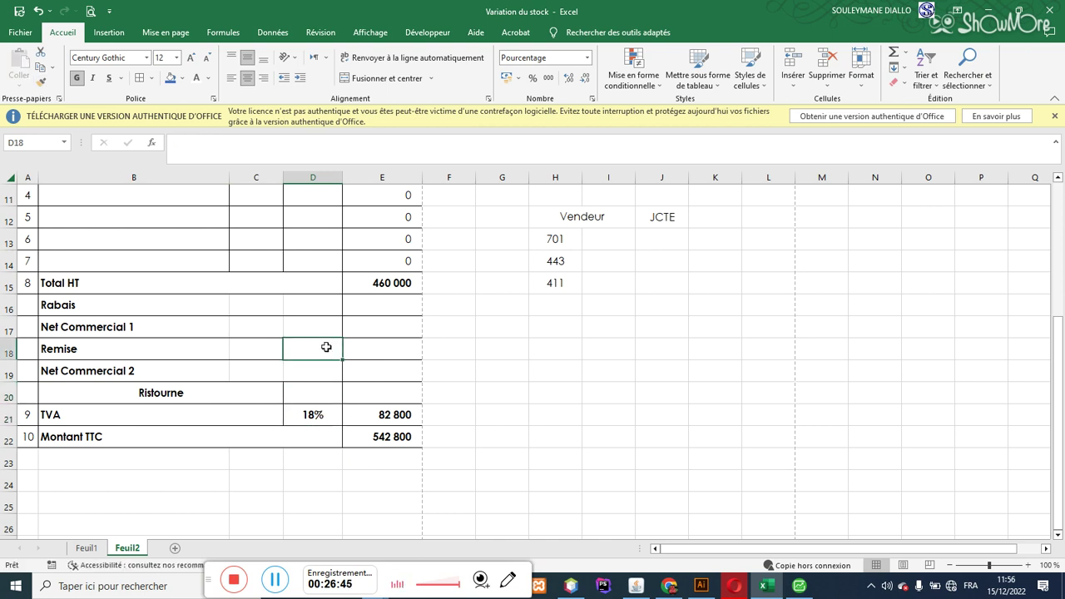
{"action": "left_click", "coordinate": [39, 84]}
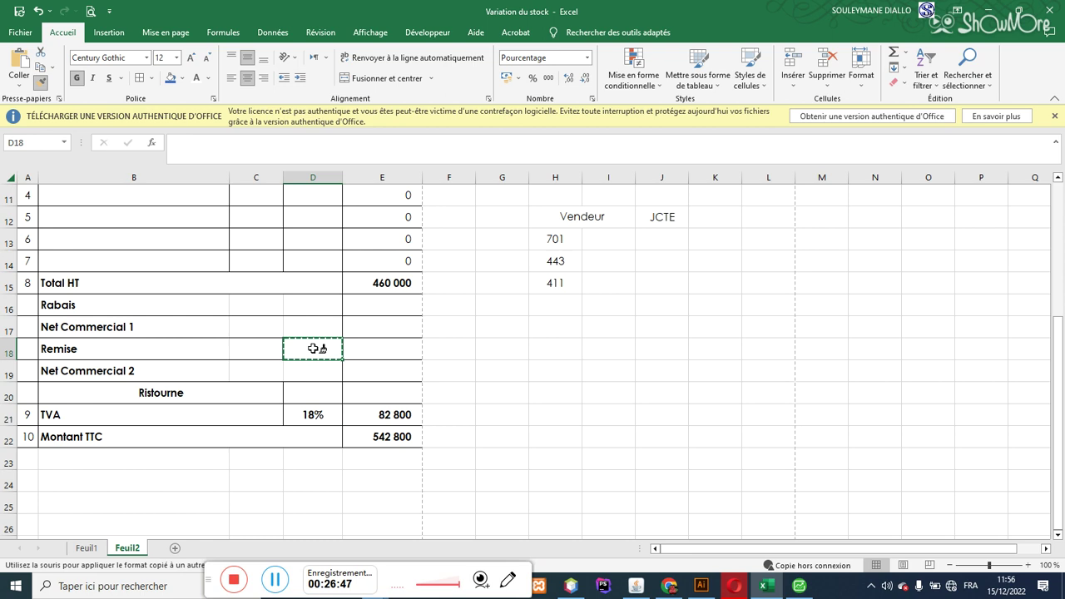
{"action": "left_click", "coordinate": [322, 305]}
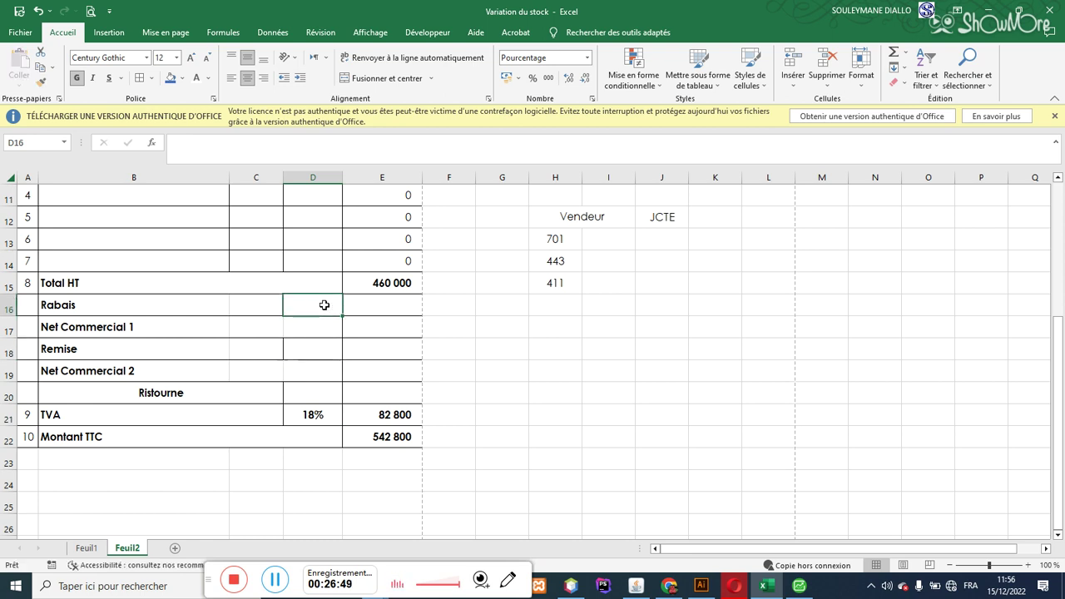
- Merge columns B and C row by row across B16:C20, from Rabais to Ristourne
{"action": "left_click", "coordinate": [232, 360]}
{"action": "left_click_drag", "start_coordinate": [261, 306], "coordinate": [268, 306]}
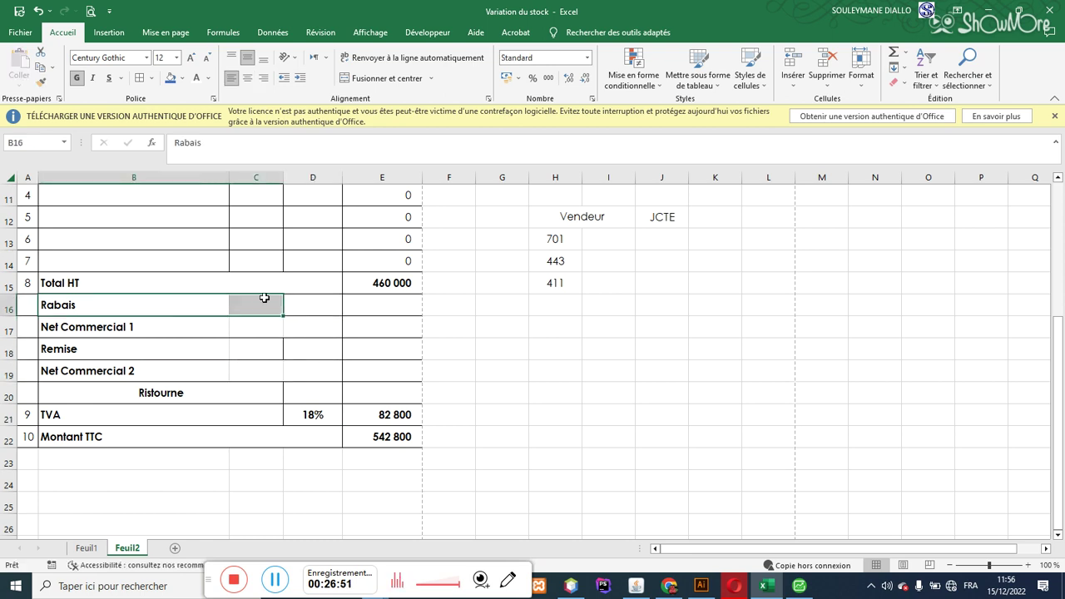
{"action": "left_click_drag", "start_coordinate": [58, 305], "coordinate": [255, 402]}
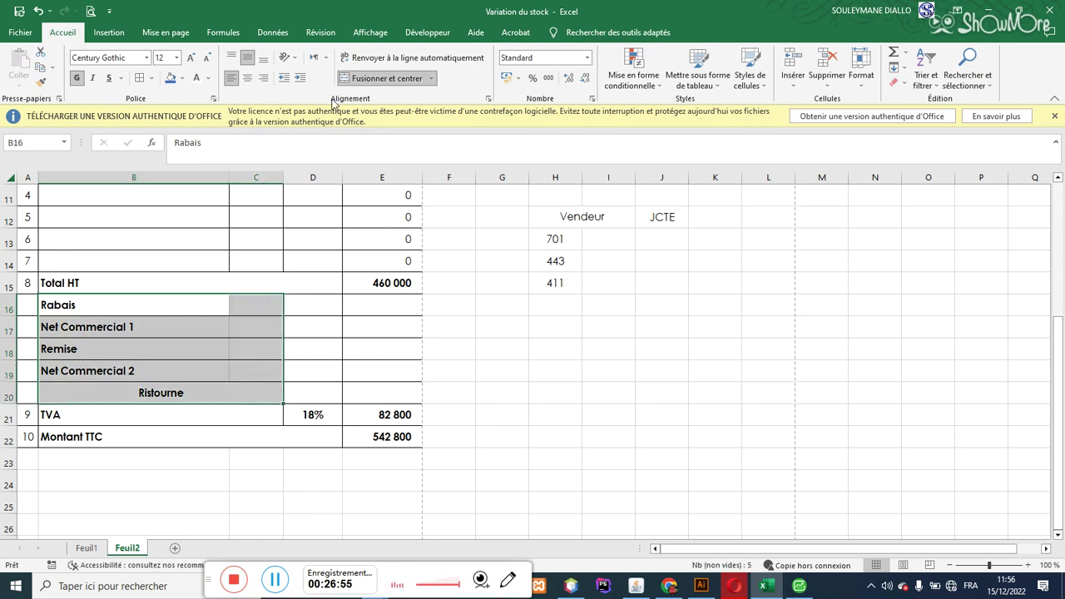
{"action": "left_click", "coordinate": [431, 79]}
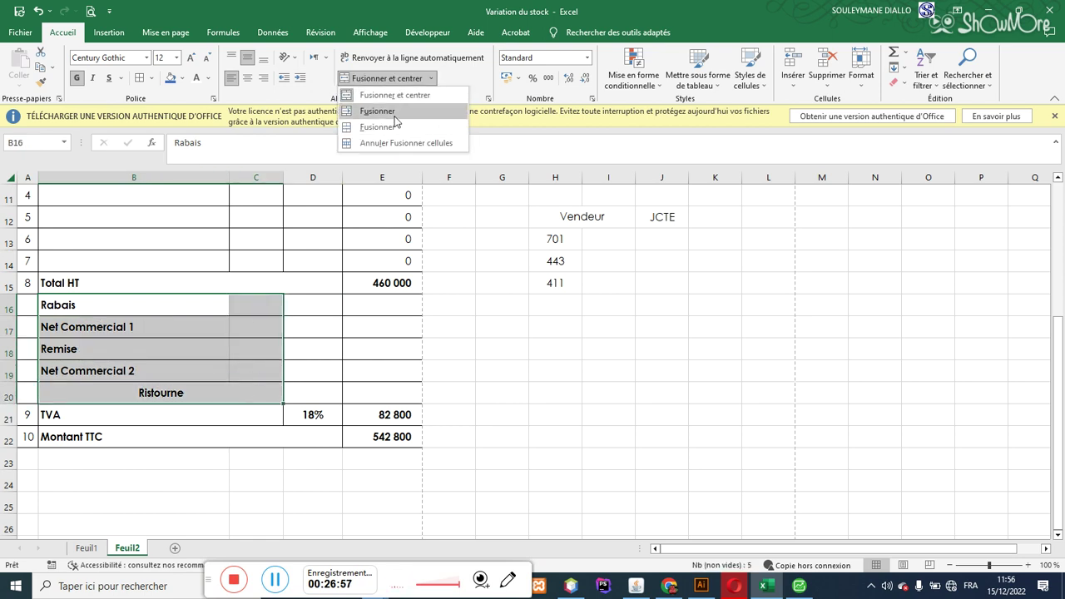
{"action": "left_click", "coordinate": [400, 111]}
- Merge the Net Commercial 1 label across B17:D17 and align it left
{"action": "left_click", "coordinate": [147, 330]}
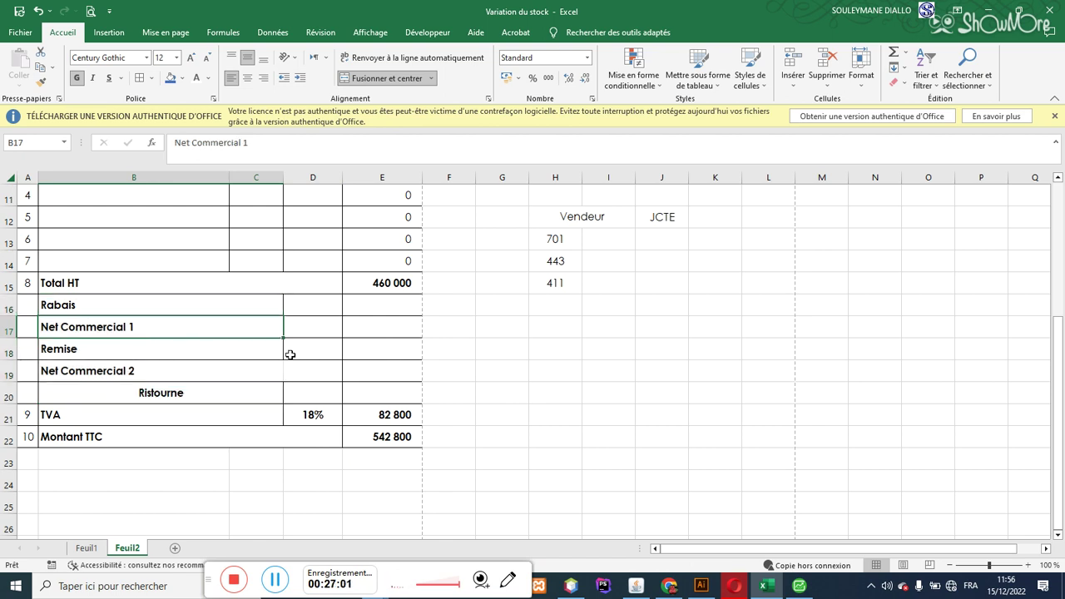
{"action": "left_click_drag", "start_coordinate": [150, 326], "coordinate": [331, 329]}
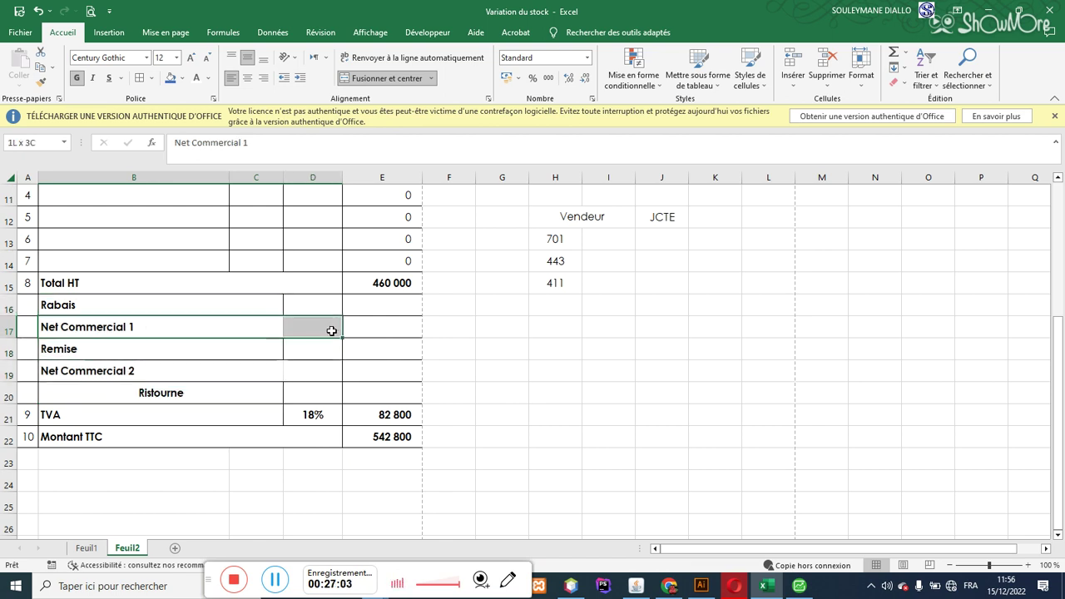
{"action": "left_click", "coordinate": [432, 79]}
{"action": "left_click", "coordinate": [395, 97]}
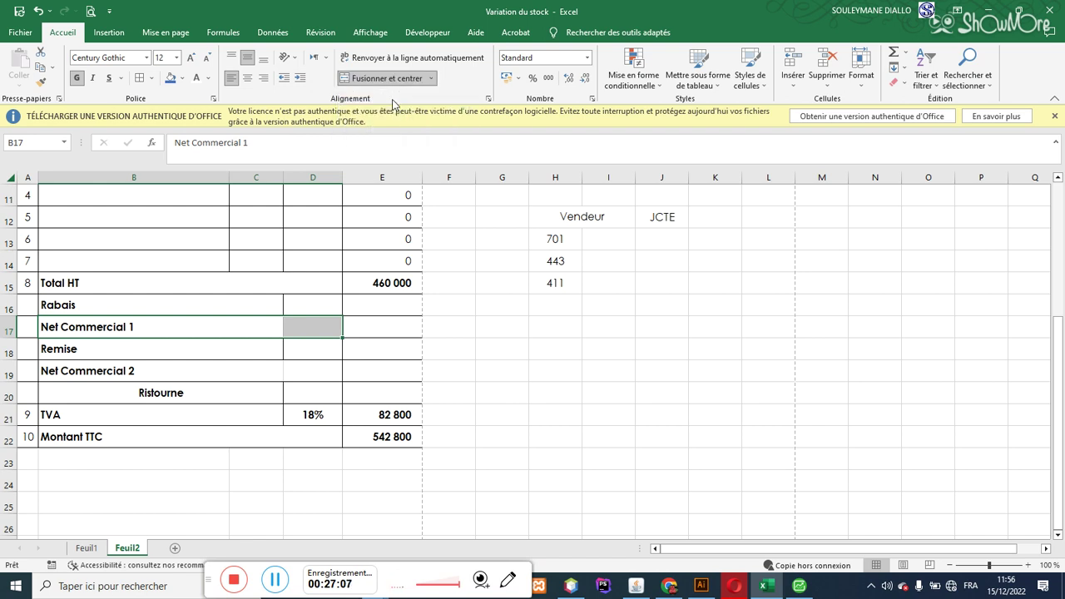
{"action": "left_click", "coordinate": [399, 84]}
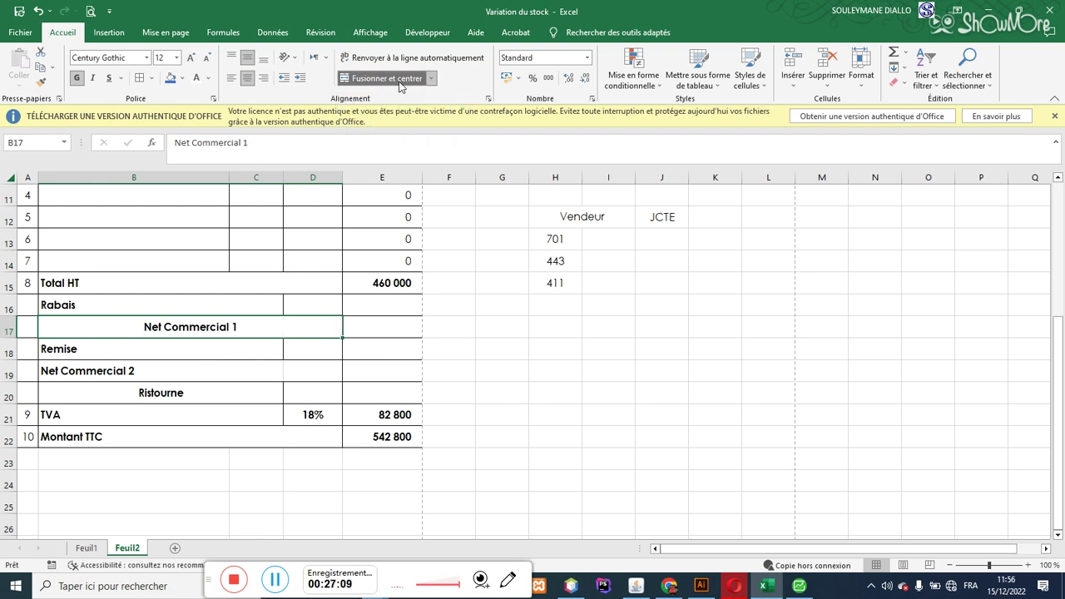
{"action": "left_click", "coordinate": [233, 77]}
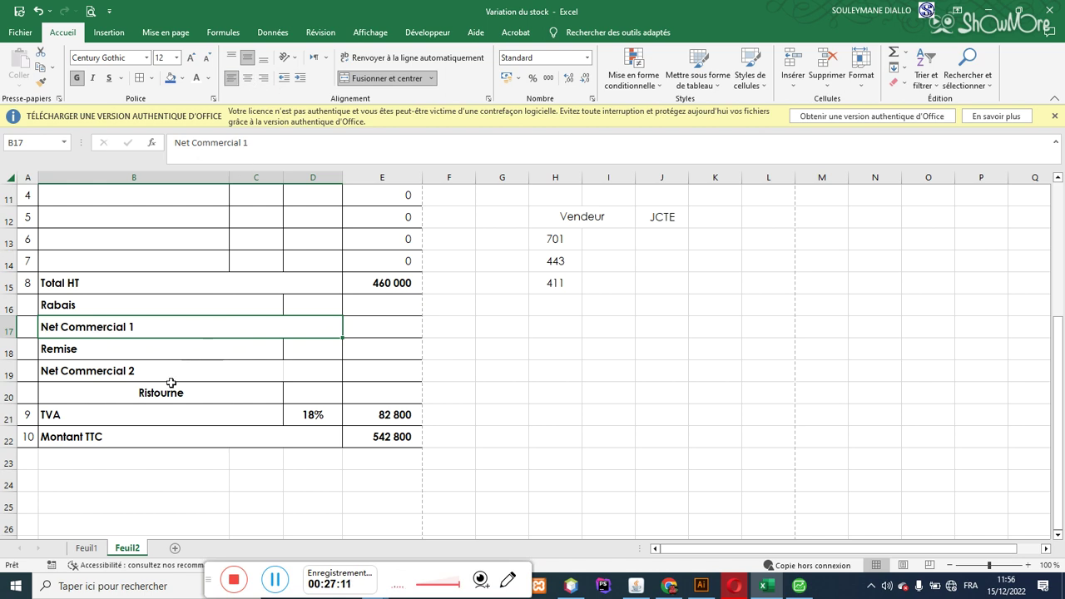
- Copy the merged, left-aligned format of the Net Commercial 1 label to B19:D19 on the Net Commercial 2 row
{"action": "left_click", "coordinate": [40, 81]}
{"action": "left_click_drag", "start_coordinate": [104, 374], "coordinate": [323, 371]}
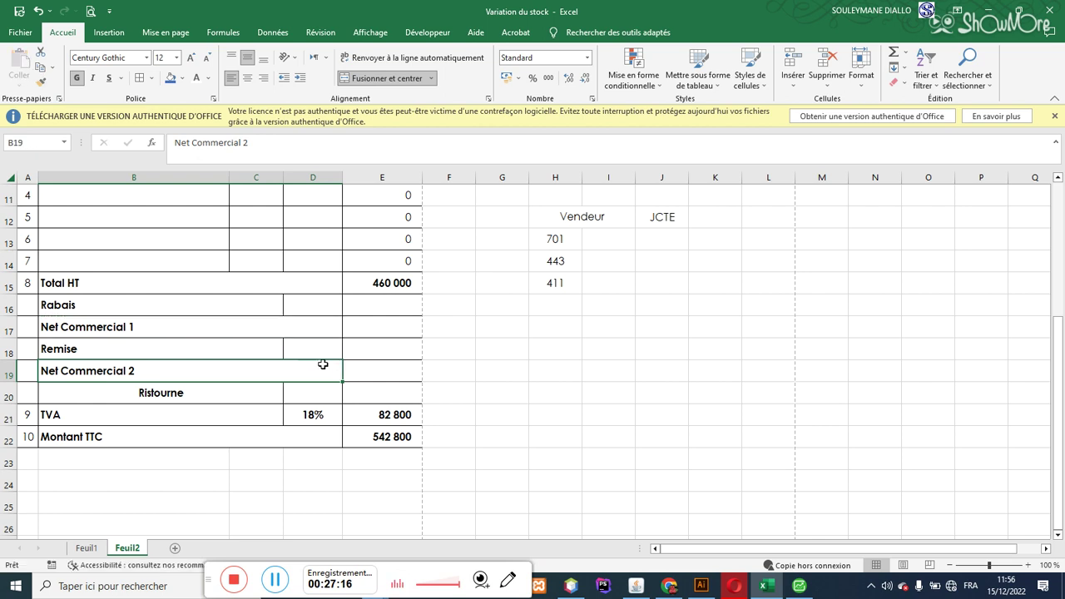
{"action": "left_click", "coordinate": [41, 84]}
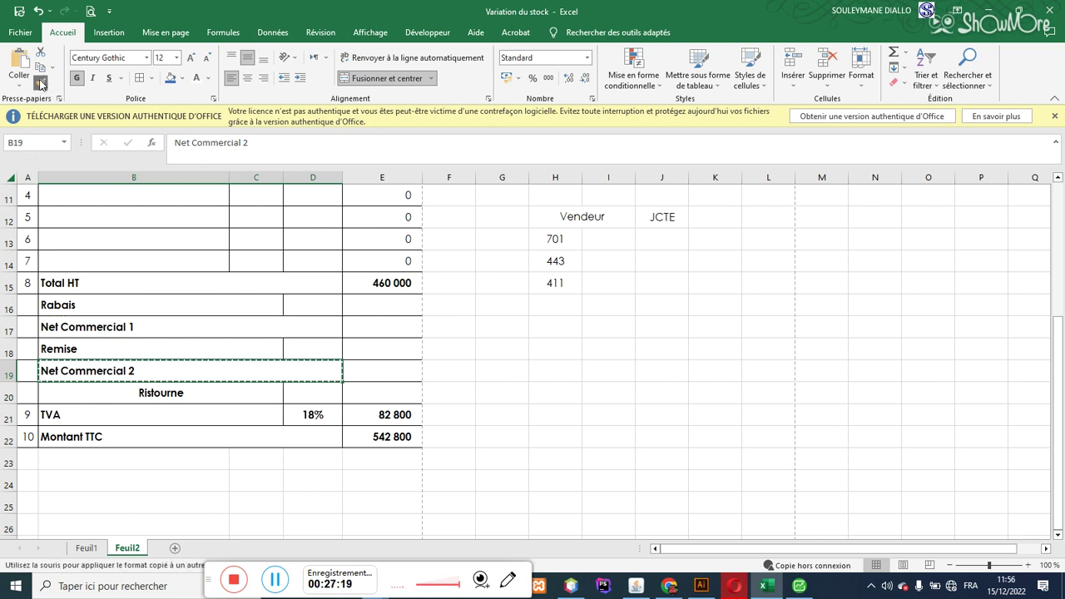
{"action": "left_click", "coordinate": [41, 84]}
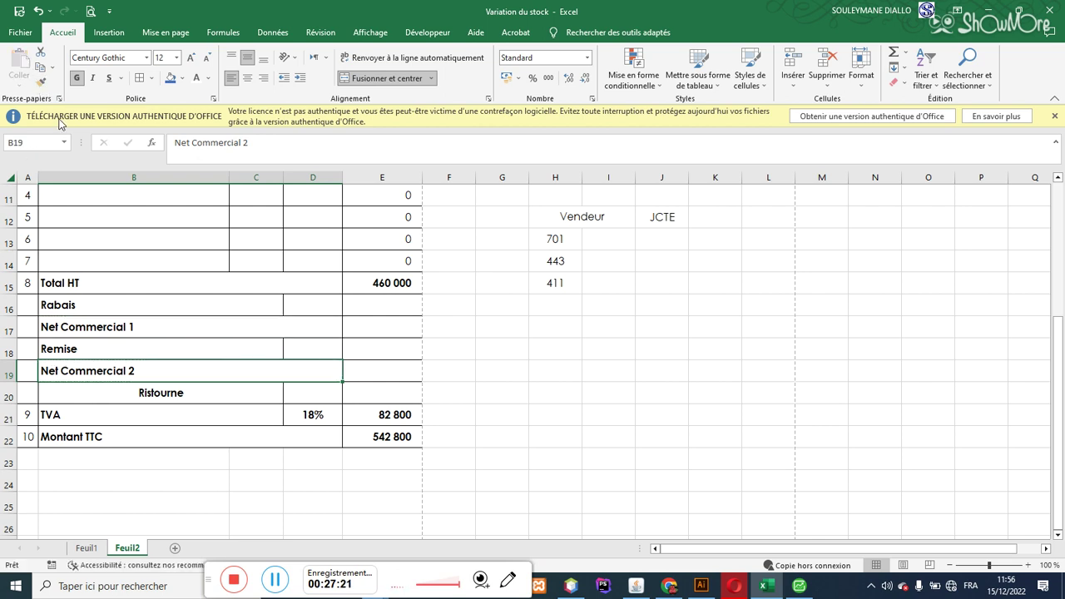
{"action": "left_click", "coordinate": [589, 518]}
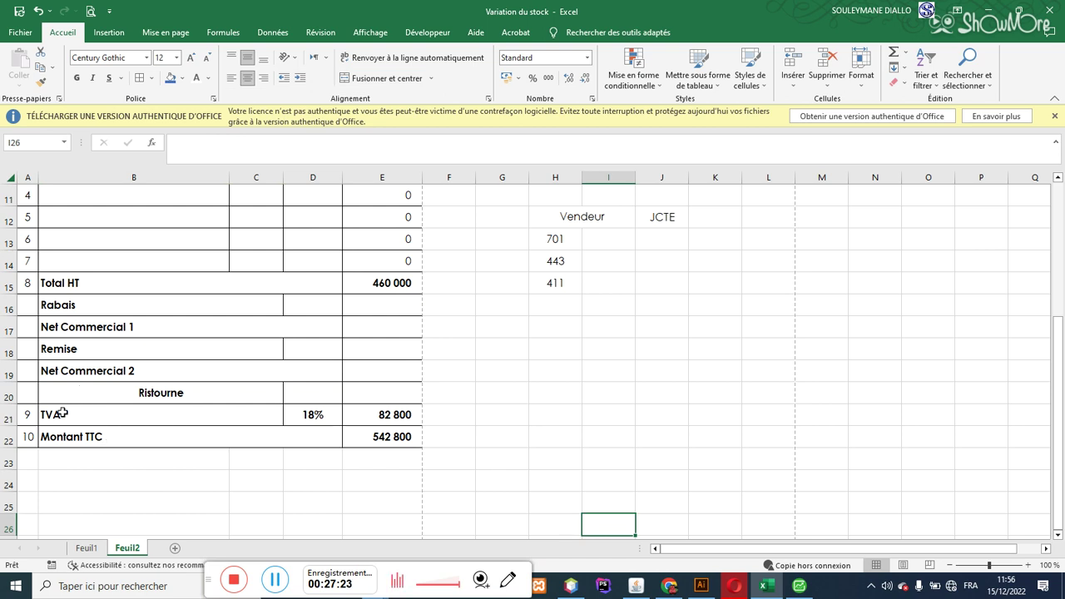
- Insert a blank row between the Ristourne and TVA rows and copy the "Net Commercial 2" label into B21
{"action": "right_click", "coordinate": [8, 414]}
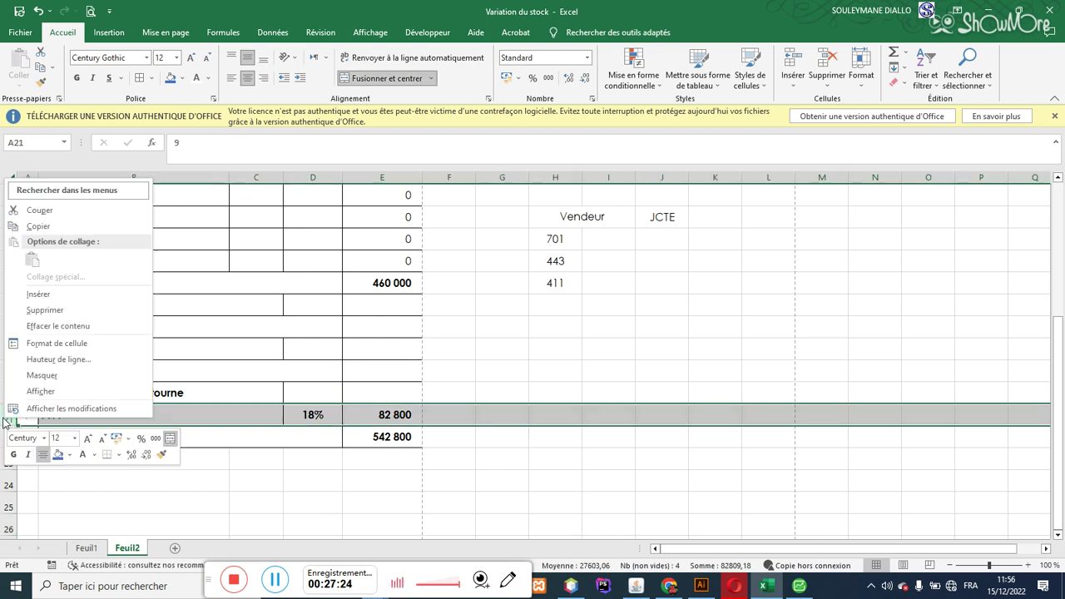
{"action": "left_click", "coordinate": [37, 295]}
{"action": "left_click", "coordinate": [73, 415]}
{"action": "left_click", "coordinate": [77, 370]}
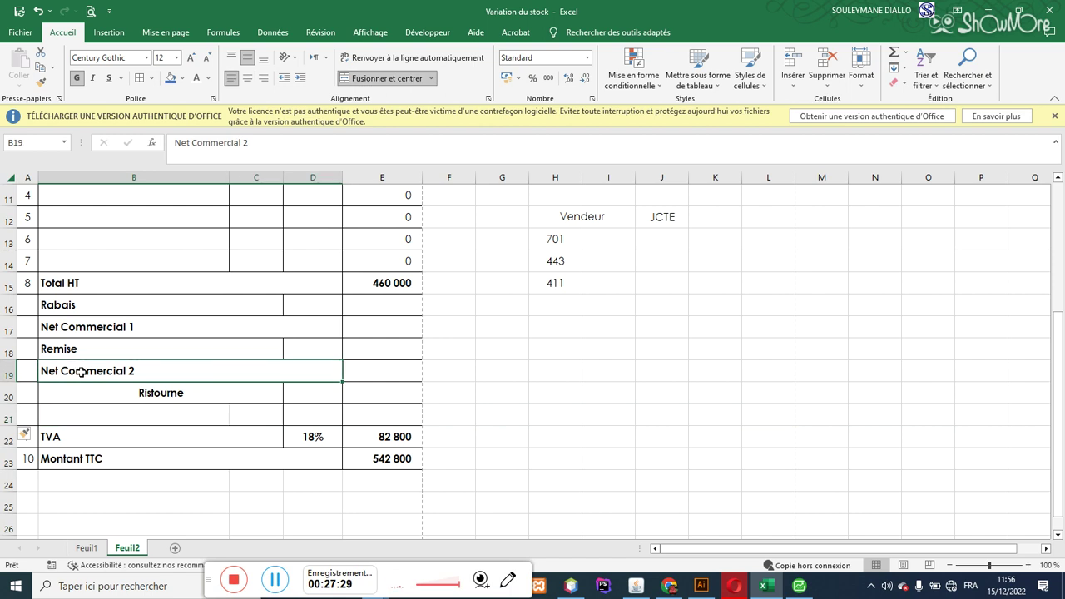
{"action": "key", "text": "ctrl+c"}
{"action": "left_click", "coordinate": [92, 419]}
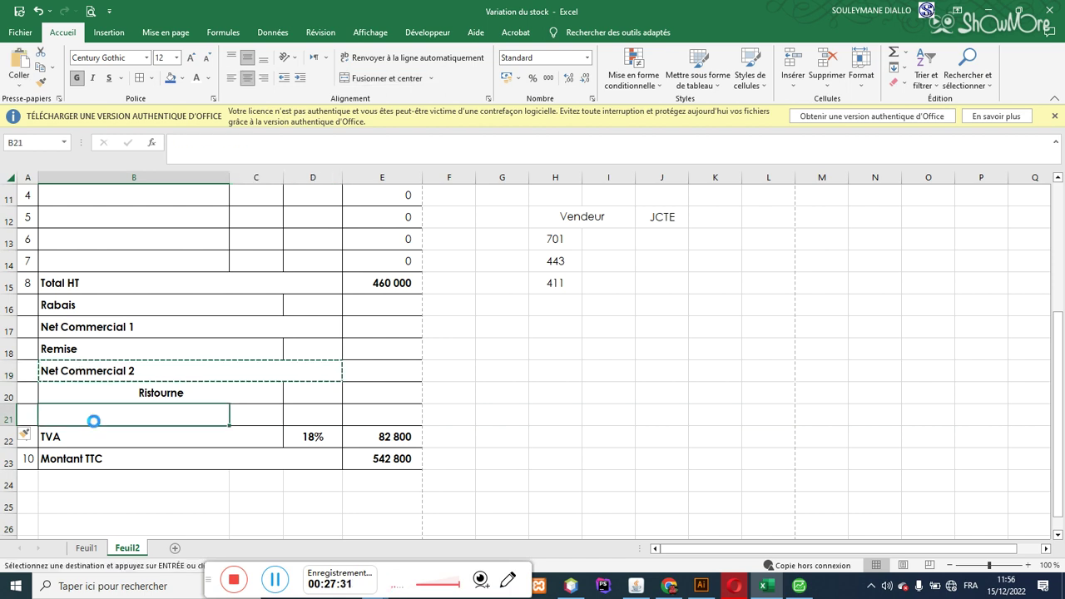
{"action": "key", "text": "ctrl+v"}
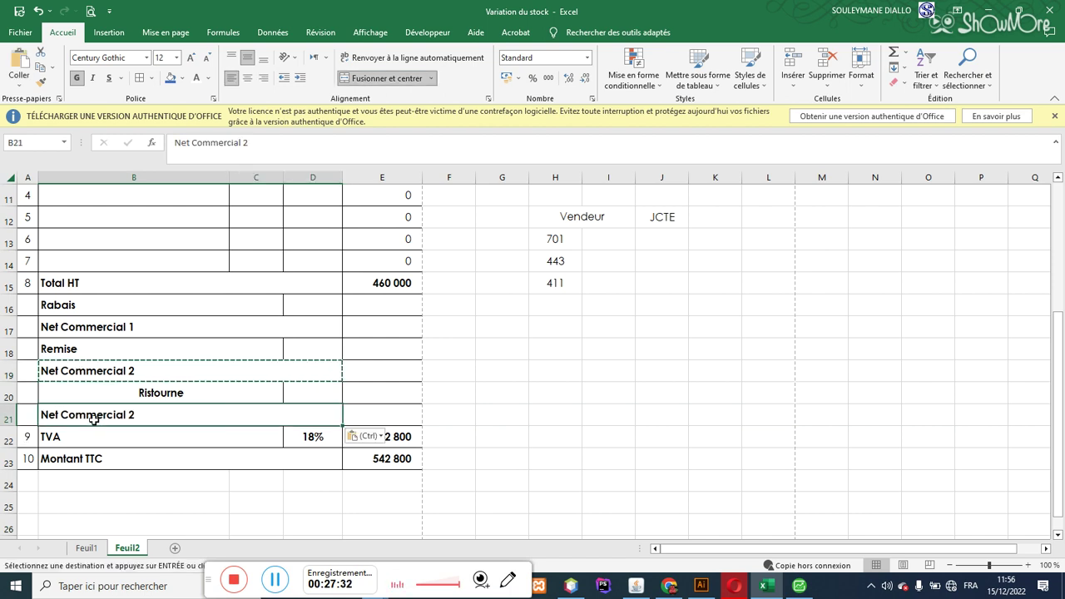
{"action": "left_click", "coordinate": [316, 393]}
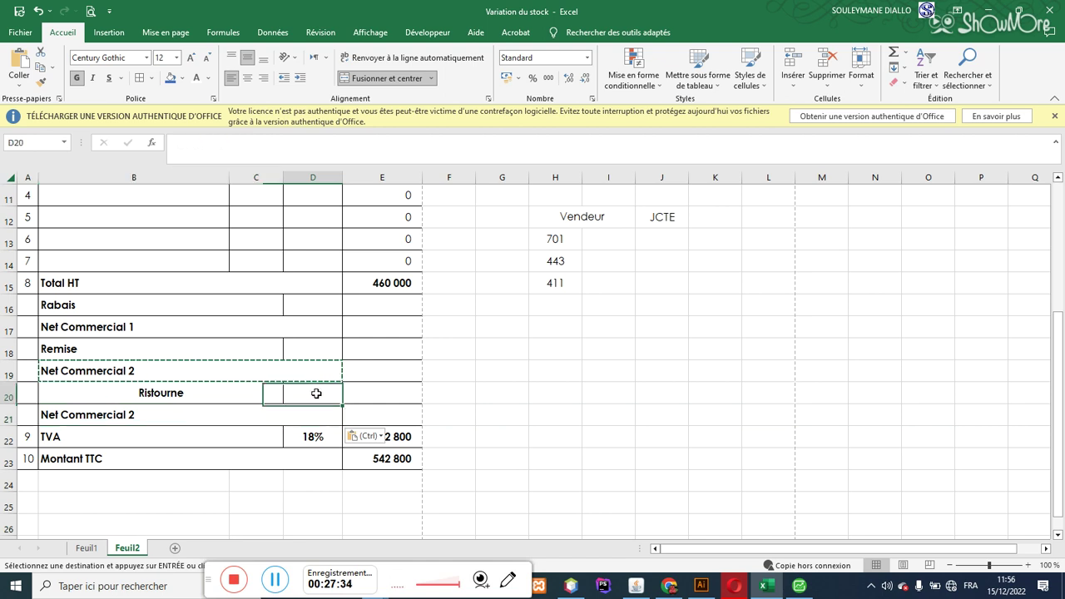
- Calculate Net Commercial 1 in E17 as Total HT minus Rabais with the formula =E15-E16
{"action": "left_click", "coordinate": [363, 326]}
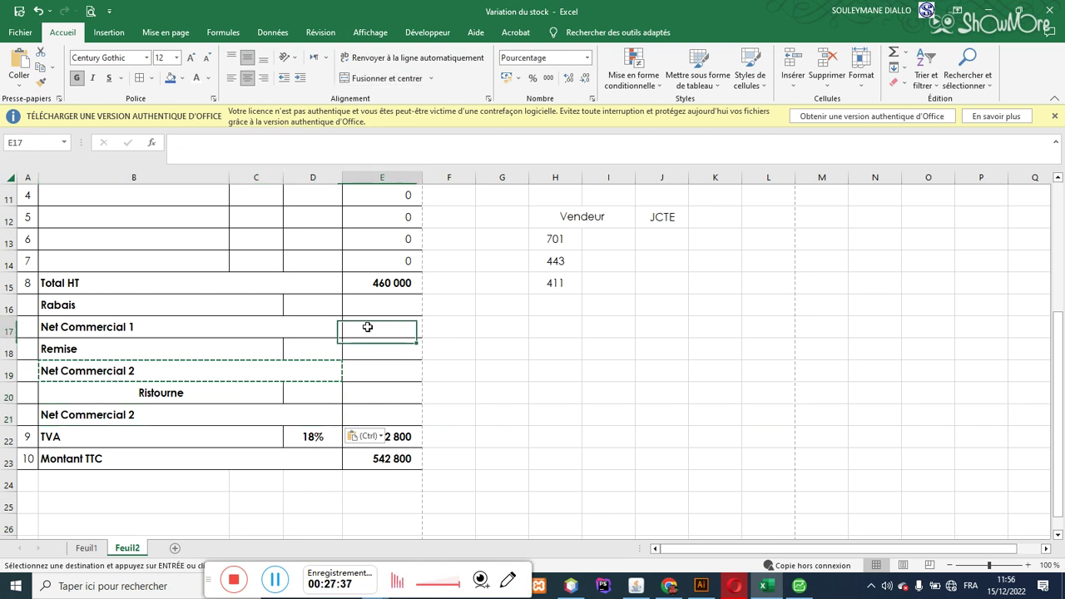
{"action": "type", "text": "="}
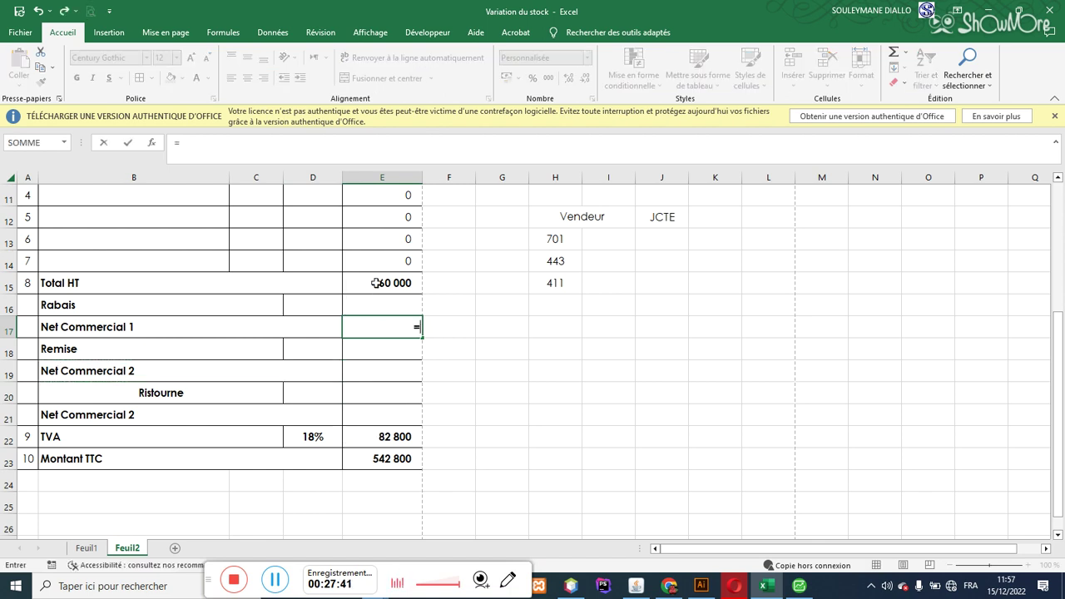
{"action": "left_click", "coordinate": [373, 283]}
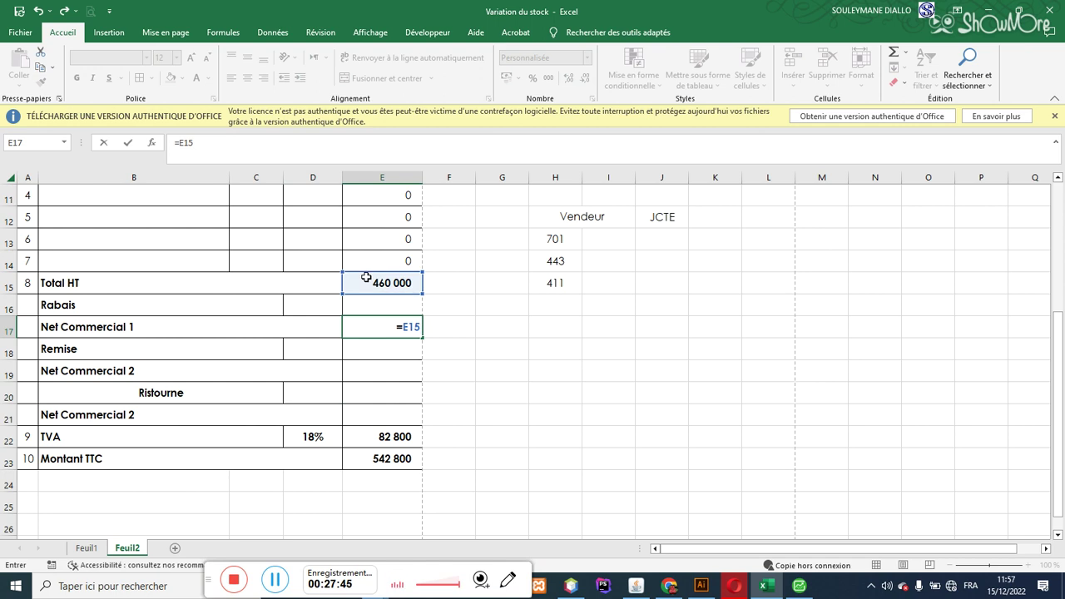
{"action": "type", "text": "-"}
{"action": "left_click", "coordinate": [376, 302]}
{"action": "key", "text": "Return"}
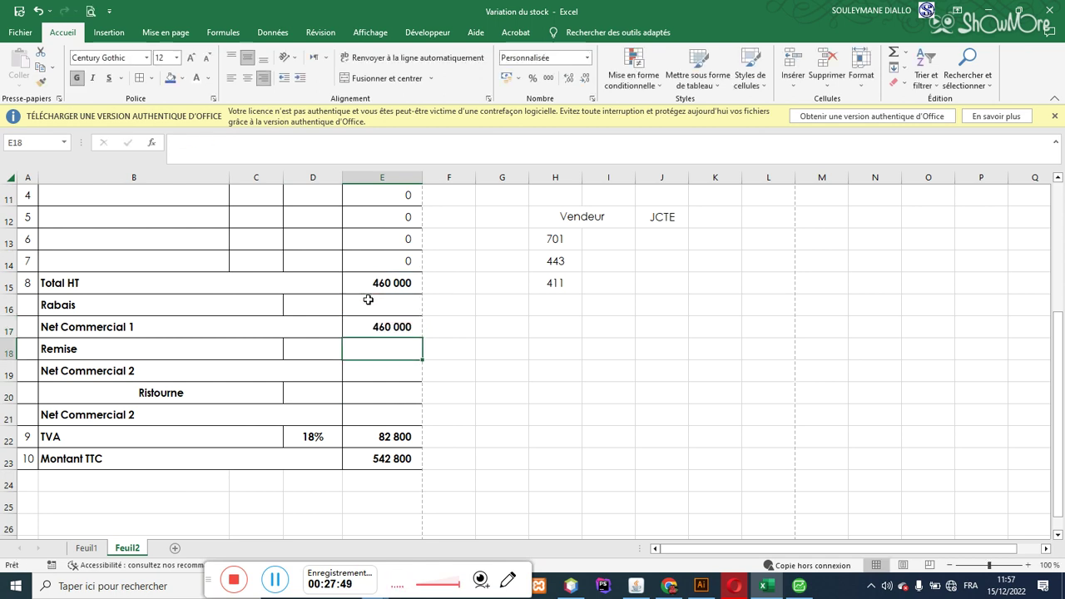
- Calculate Net Commercial 2 in E19 as Net Commercial 1 minus Remise with the formula =E17-E18
{"action": "left_click", "coordinate": [384, 372]}
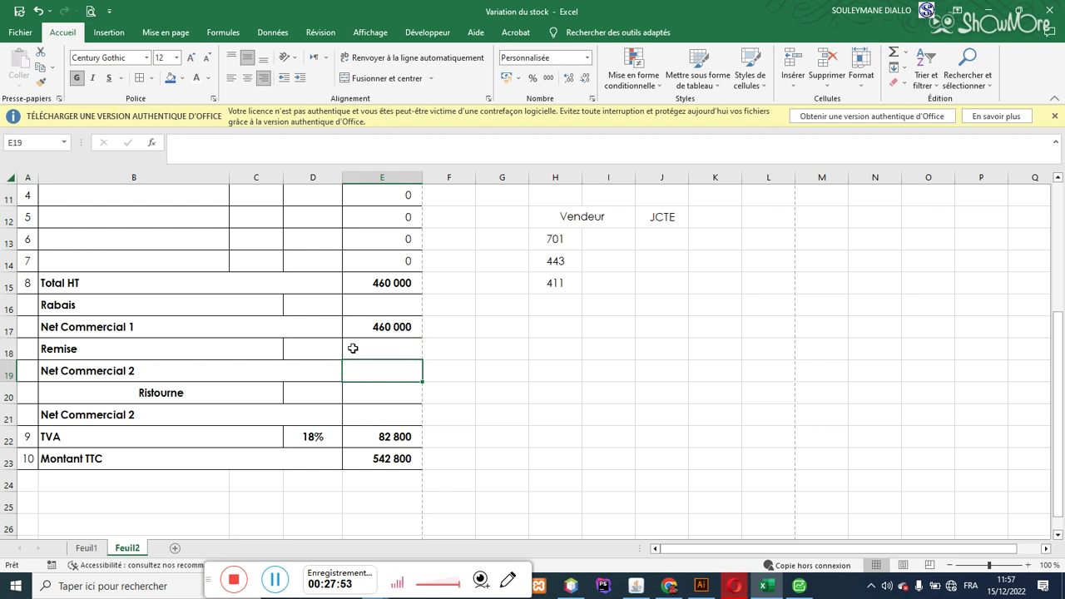
{"action": "type", "text": "="}
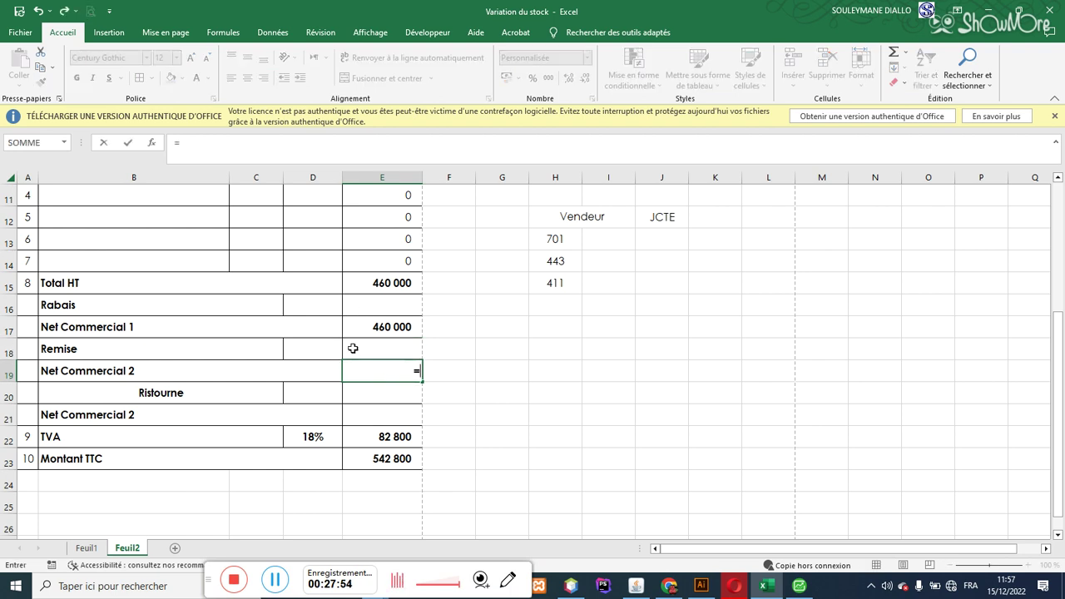
{"action": "left_click", "coordinate": [388, 326]}
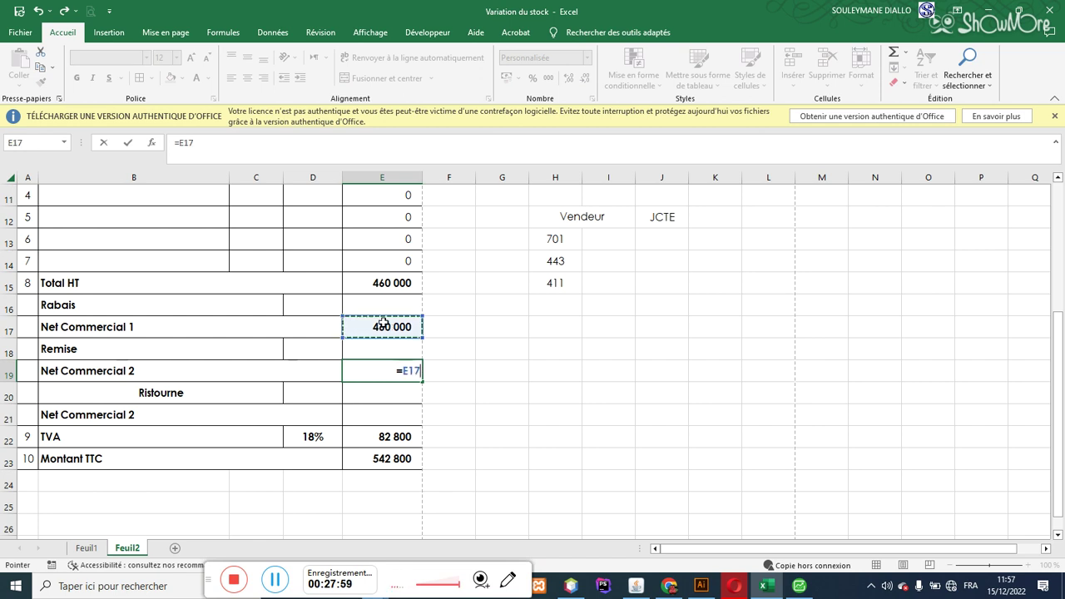
{"action": "type", "text": "-"}
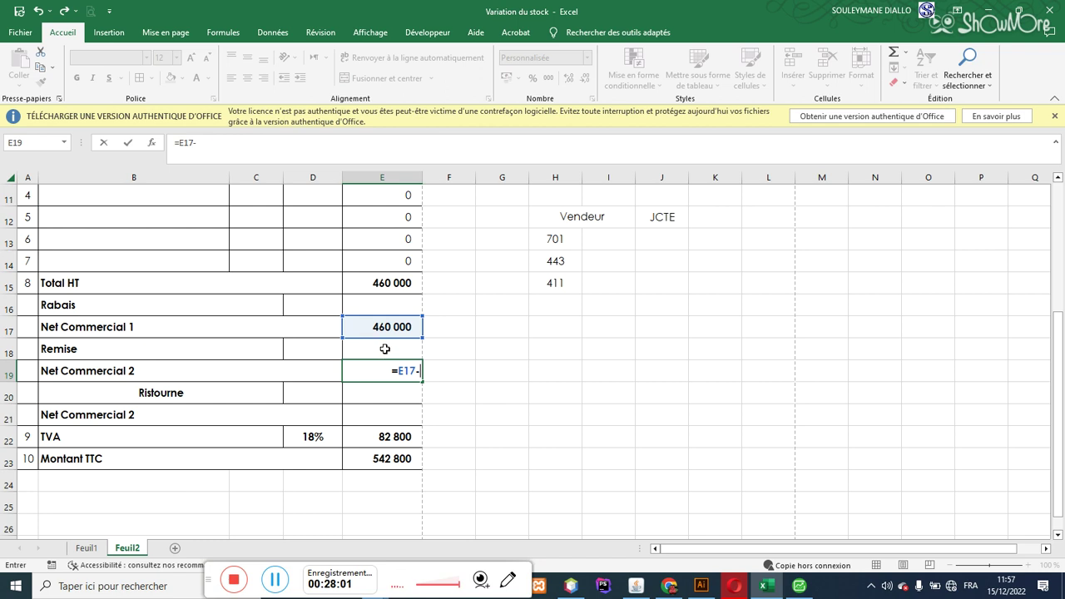
{"action": "left_click", "coordinate": [383, 347]}
{"action": "key", "text": "Return"}
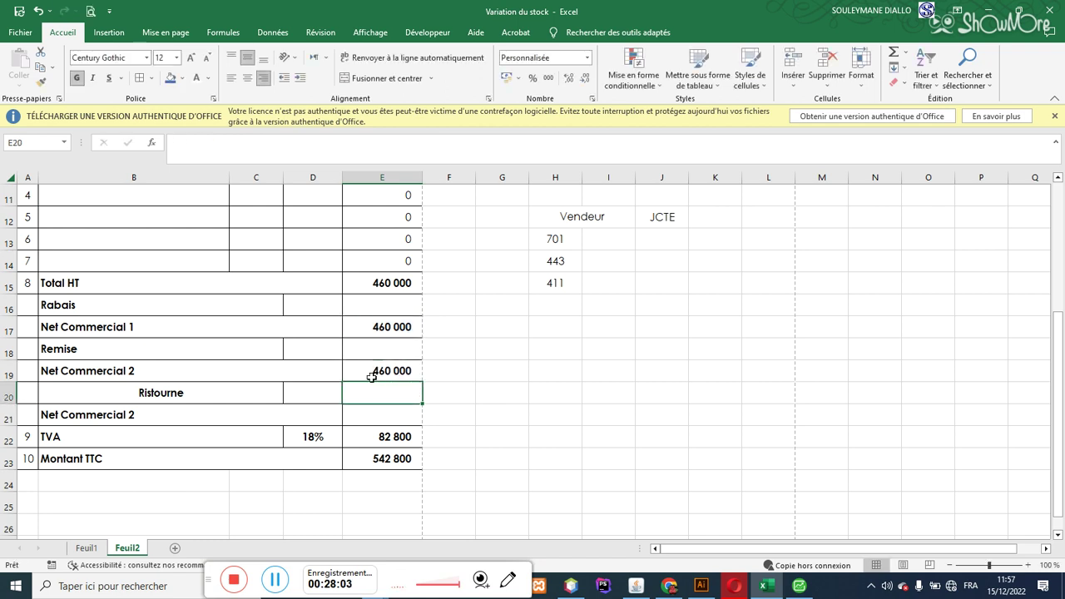
- Rename the label in B21 as Net Commercial 3 and calculate its amount in E21 with the formula =E19-E20
{"action": "double_click", "coordinate": [147, 413]}
{"action": "type", "text": "3"}
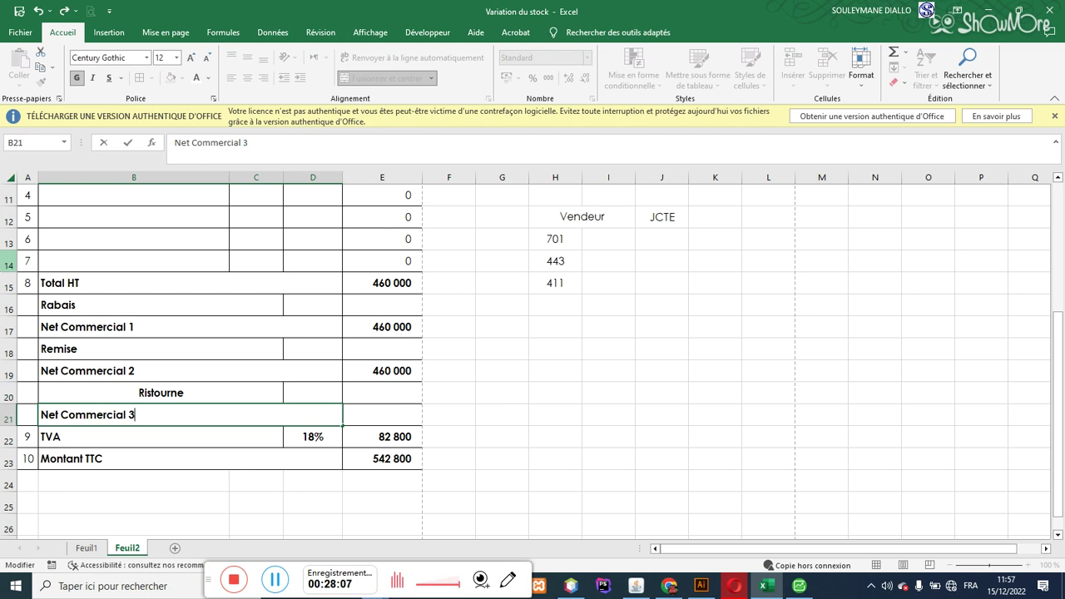
{"action": "left_click", "coordinate": [400, 413]}
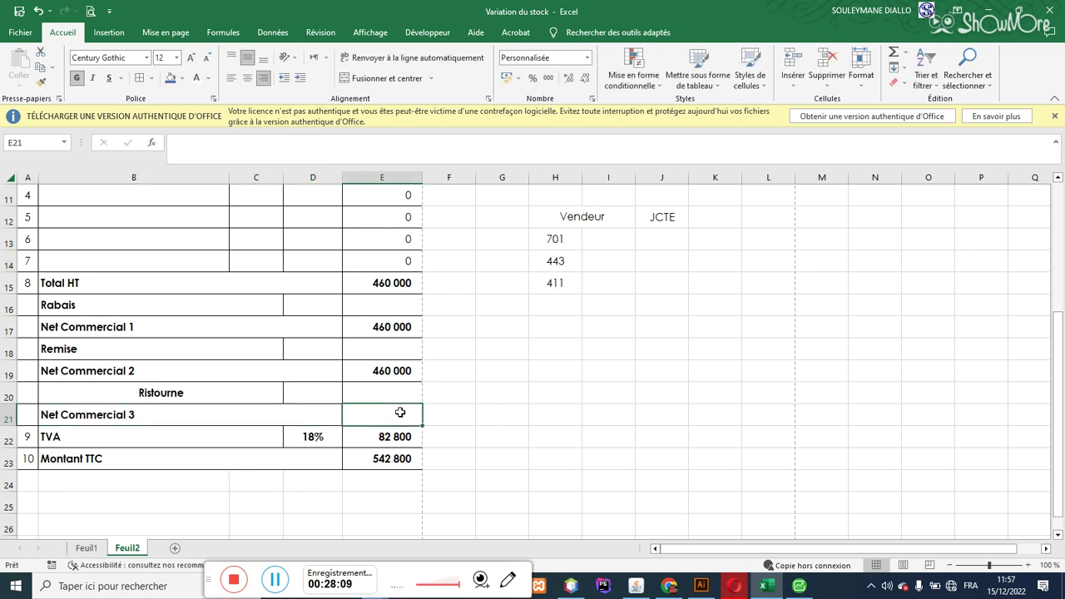
{"action": "type", "text": "="}
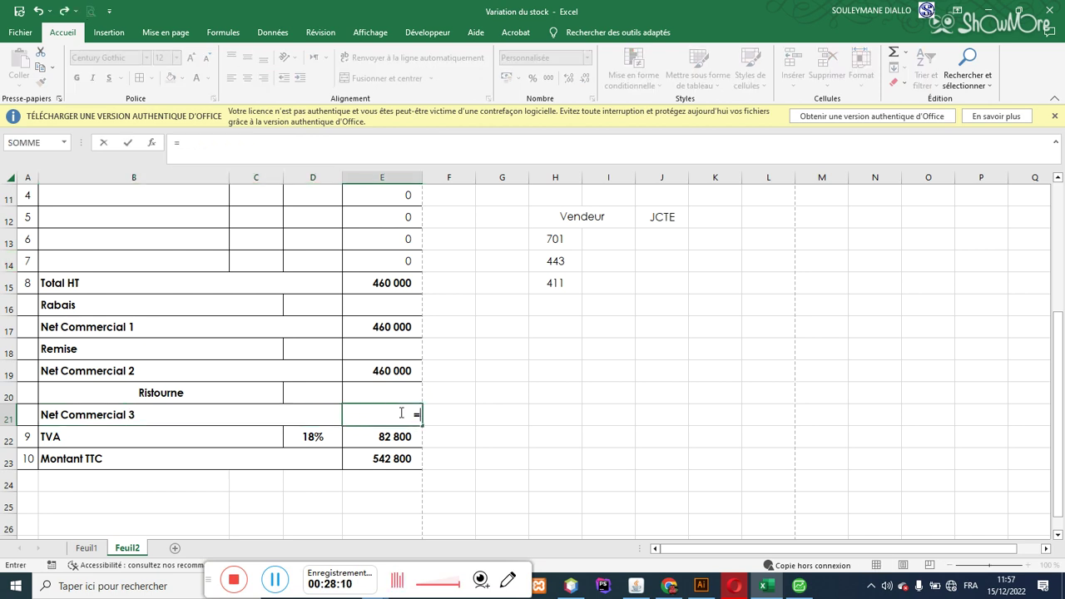
{"action": "left_click", "coordinate": [372, 374]}
{"action": "type", "text": "-"}
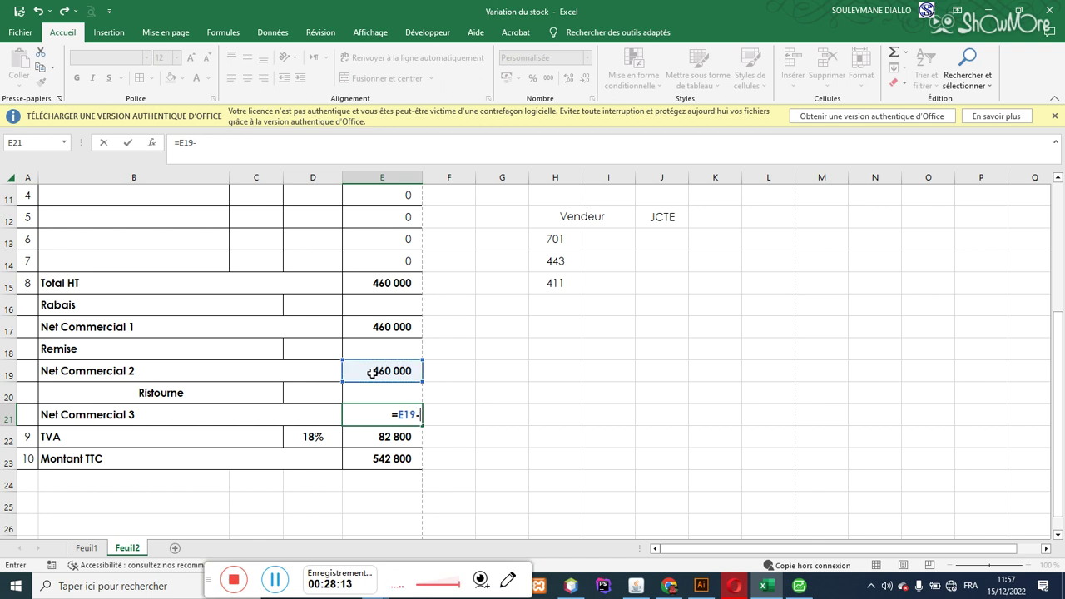
{"action": "left_click", "coordinate": [372, 391]}
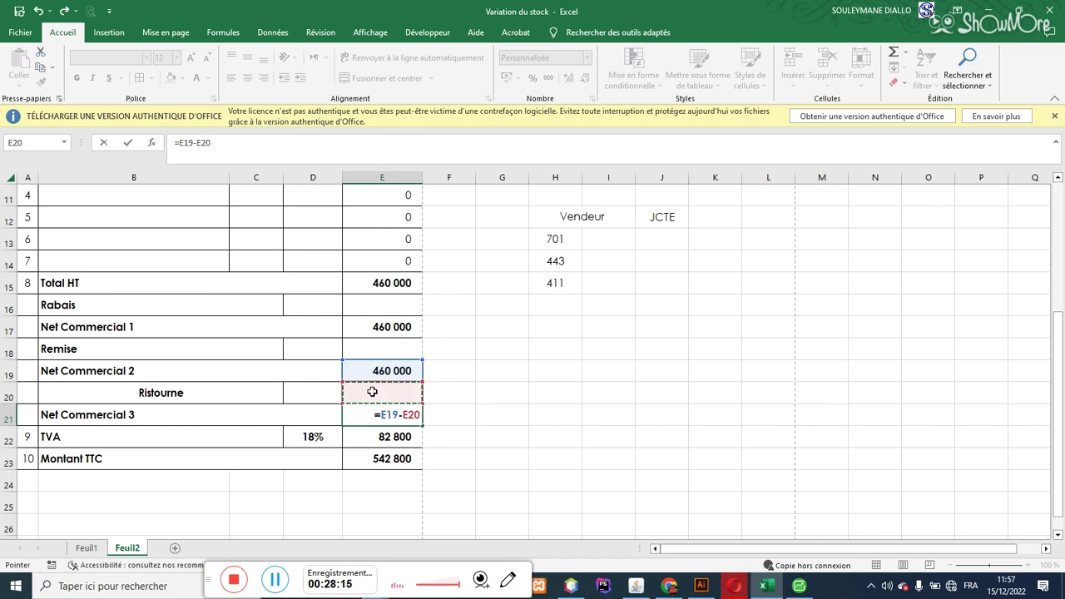
{"action": "key", "text": "Return"}
- Align the Ristourne label in B20 to the left like the other discount labels
{"action": "left_click_drag", "start_coordinate": [67, 285], "coordinate": [88, 436]}
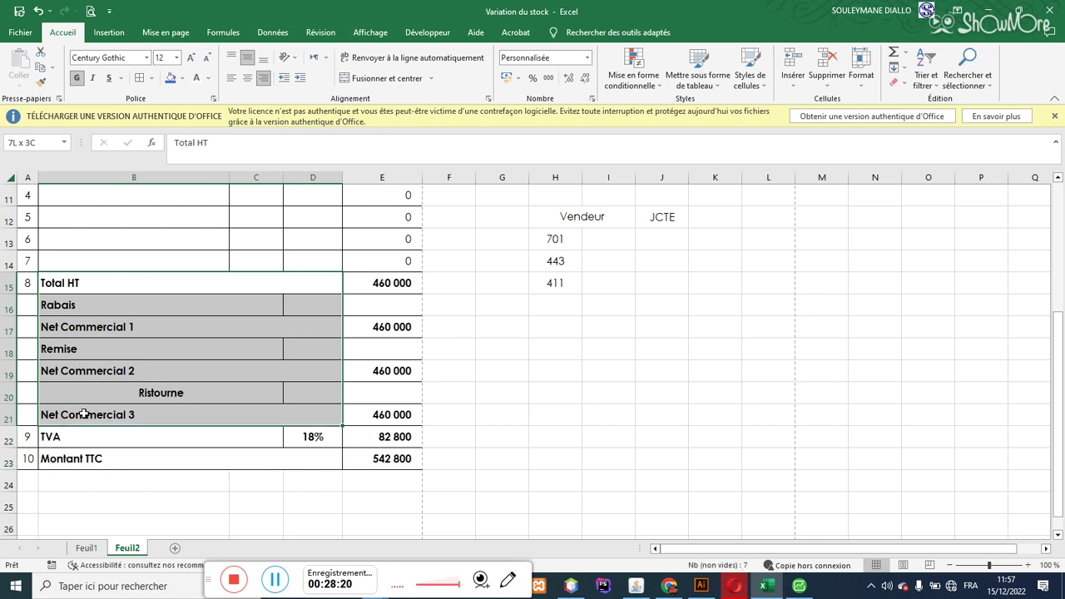
{"action": "left_click", "coordinate": [123, 298]}
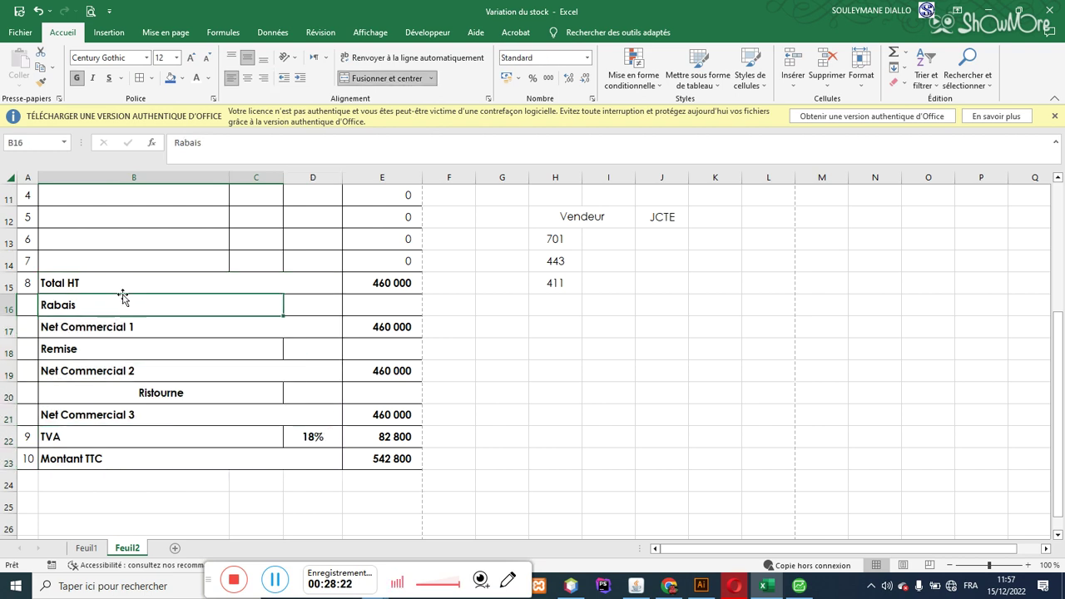
{"action": "left_click", "coordinate": [129, 396]}
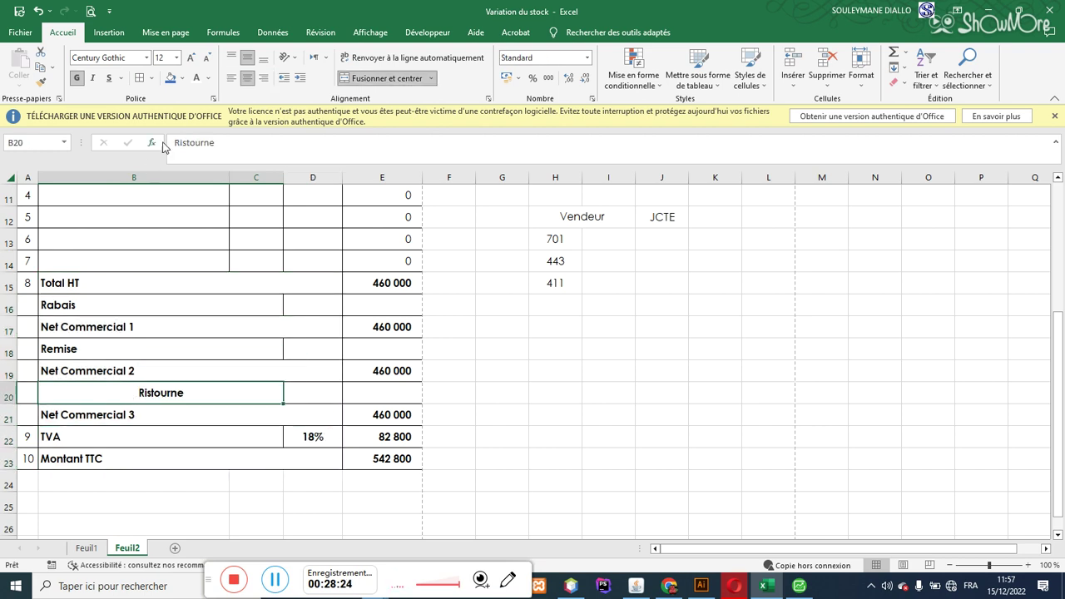
{"action": "left_click", "coordinate": [231, 78]}
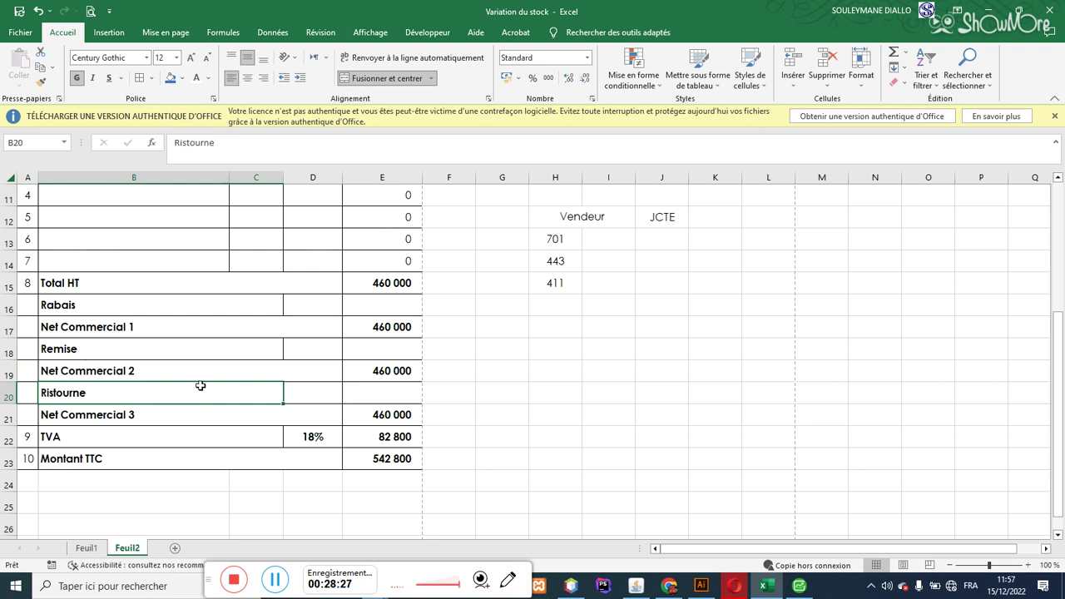
- Set the row height of the entire sheet to 20
{"action": "left_click", "coordinate": [335, 309]}
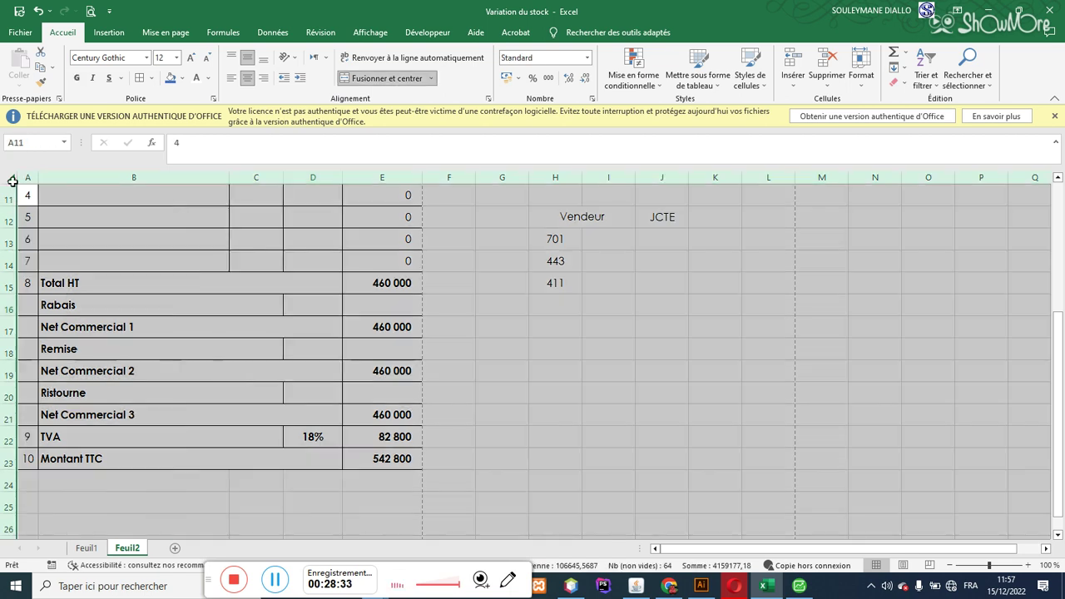
{"action": "left_click", "coordinate": [11, 180]}
{"action": "left_click", "coordinate": [861, 75]}
{"action": "left_click", "coordinate": [892, 117]}
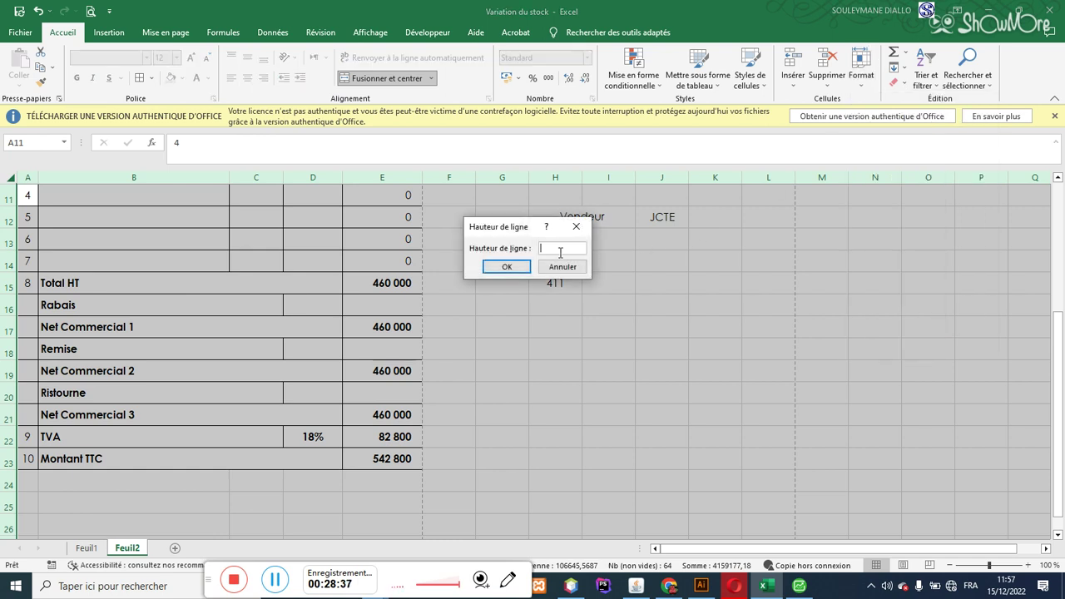
{"action": "type", "text": "20"}
{"action": "key", "text": "Return"}
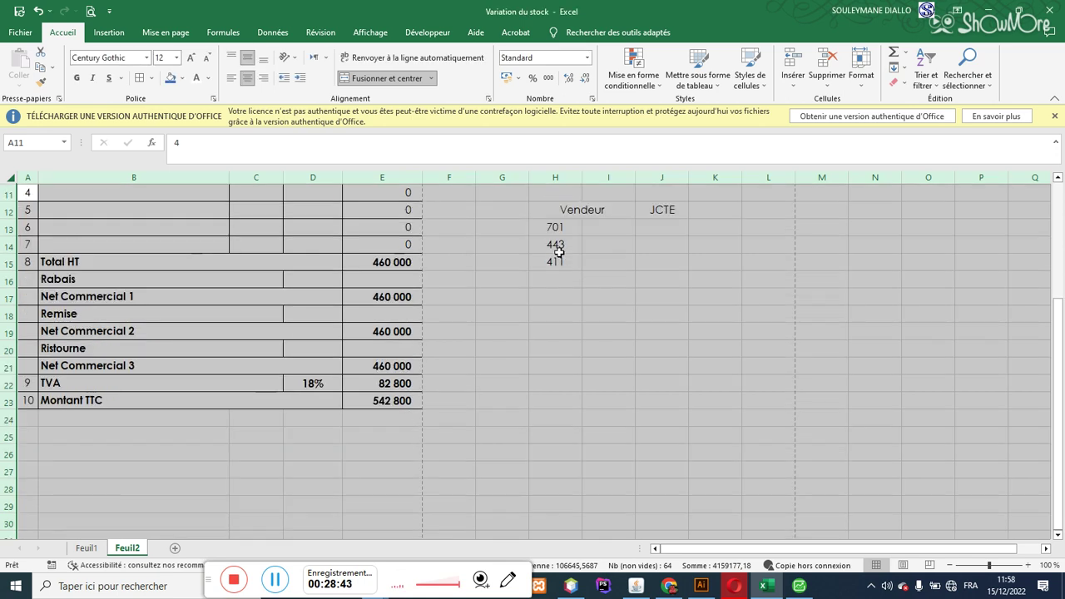
- Increase the height of header row 7 so the two-line Prix Unitaire heading fits
{"action": "left_click_drag", "start_coordinate": [1063, 424], "coordinate": [1062, 341]}
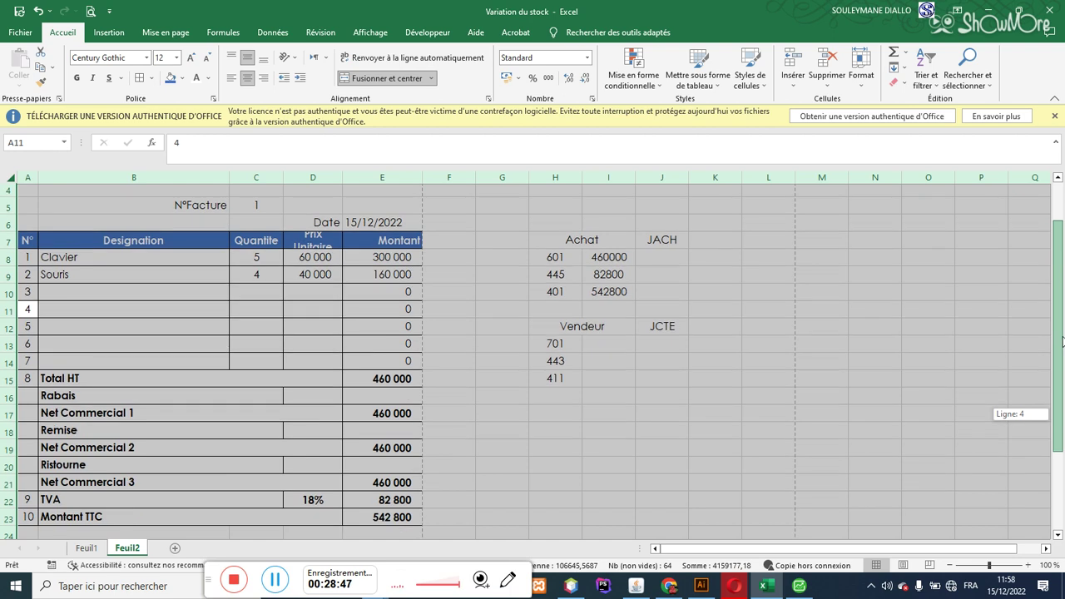
{"action": "left_click", "coordinate": [278, 248]}
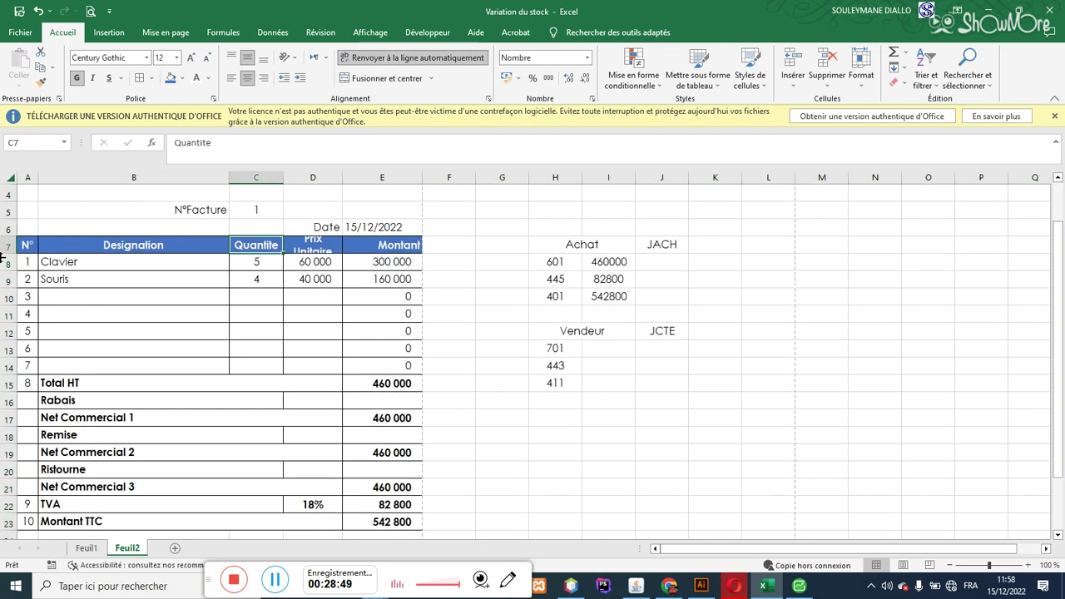
{"action": "left_click_drag", "start_coordinate": [4, 253], "coordinate": [3, 267]}
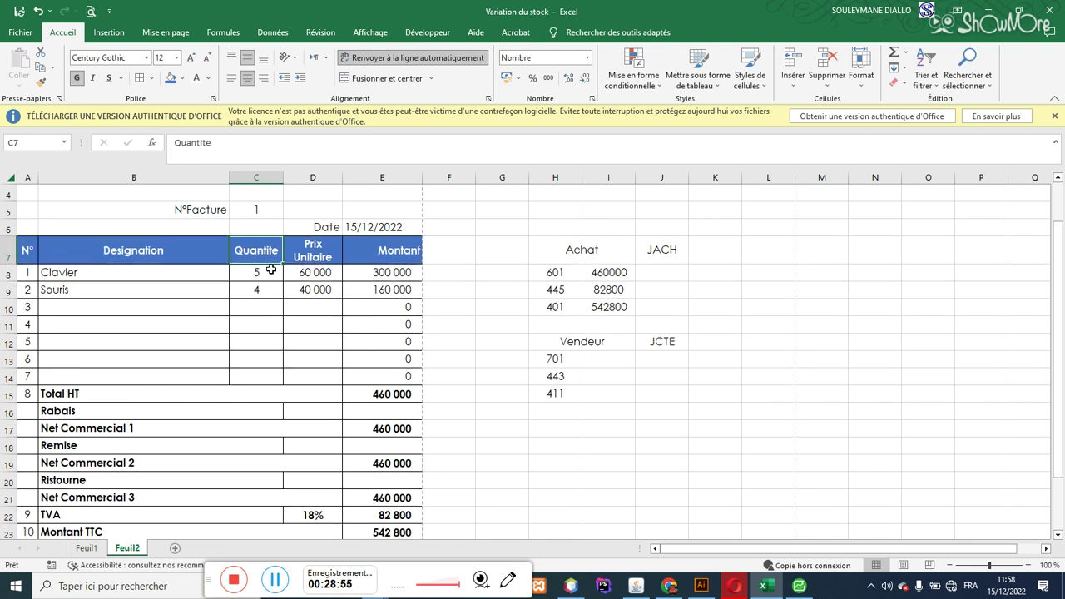
- Continue the row numbering in column A down to the Montant TTC row, numbering Rabais to Montant TTC from 9 to 16
{"action": "left_click_drag", "start_coordinate": [1058, 262], "coordinate": [1059, 288]}
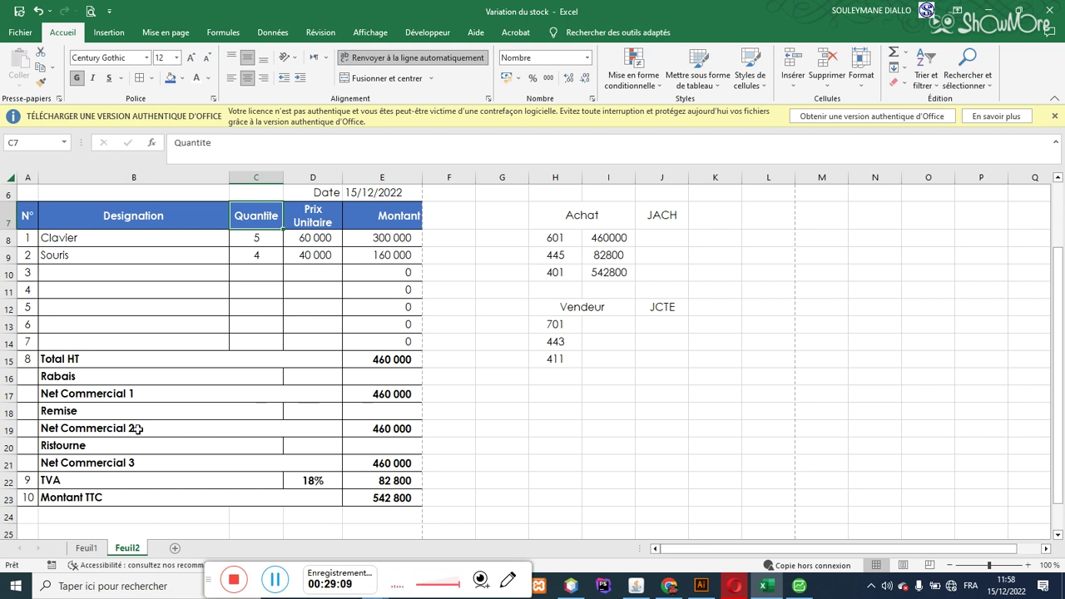
{"action": "left_click_drag", "start_coordinate": [23, 324], "coordinate": [33, 509]}
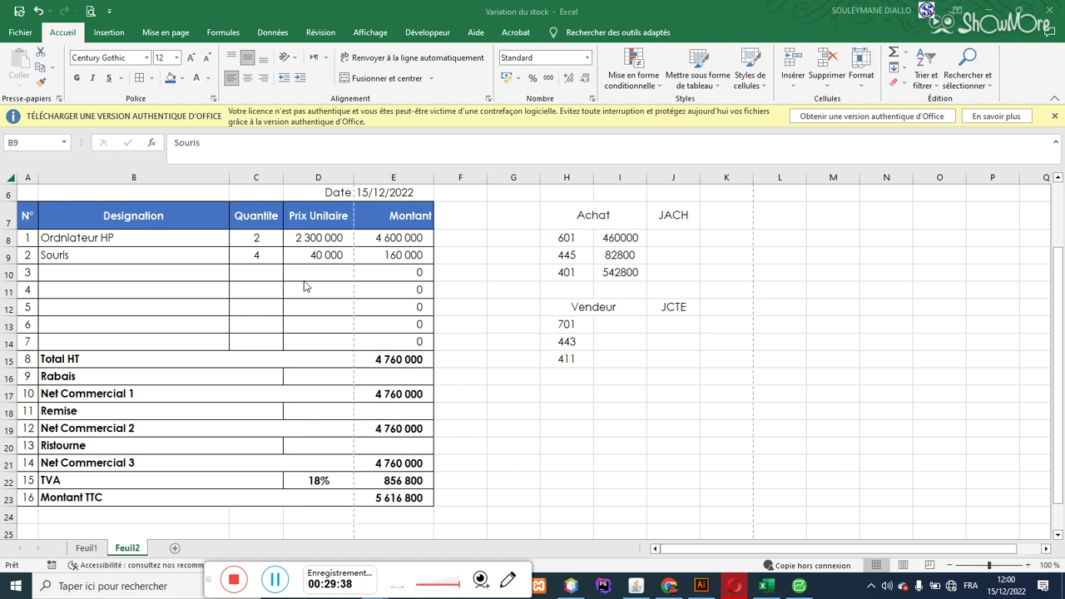
{"action": "left_click", "coordinate": [314, 237]}
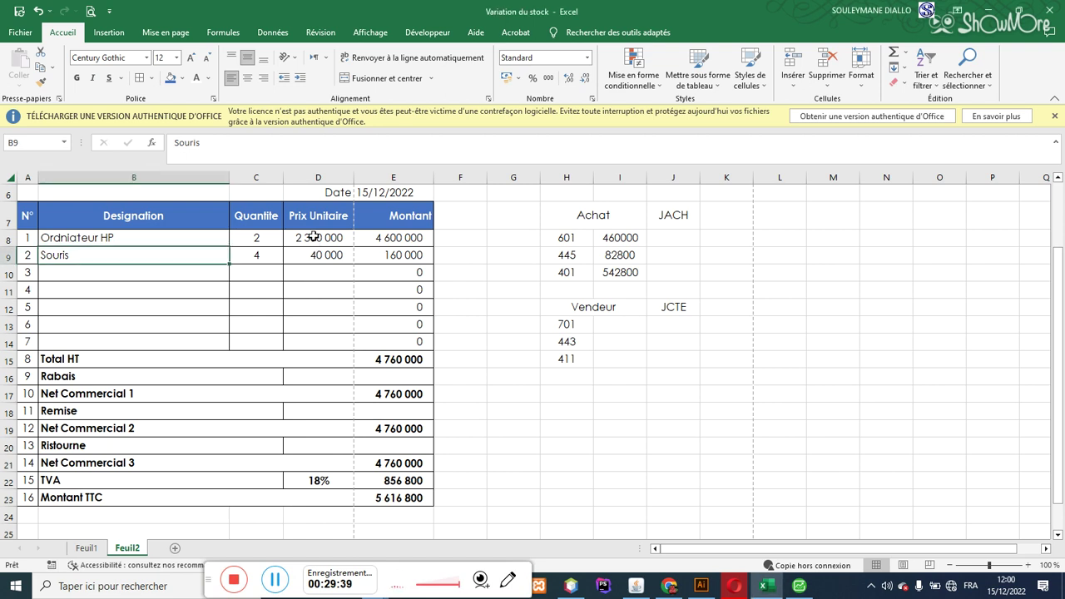
{"action": "left_click", "coordinate": [129, 240]}
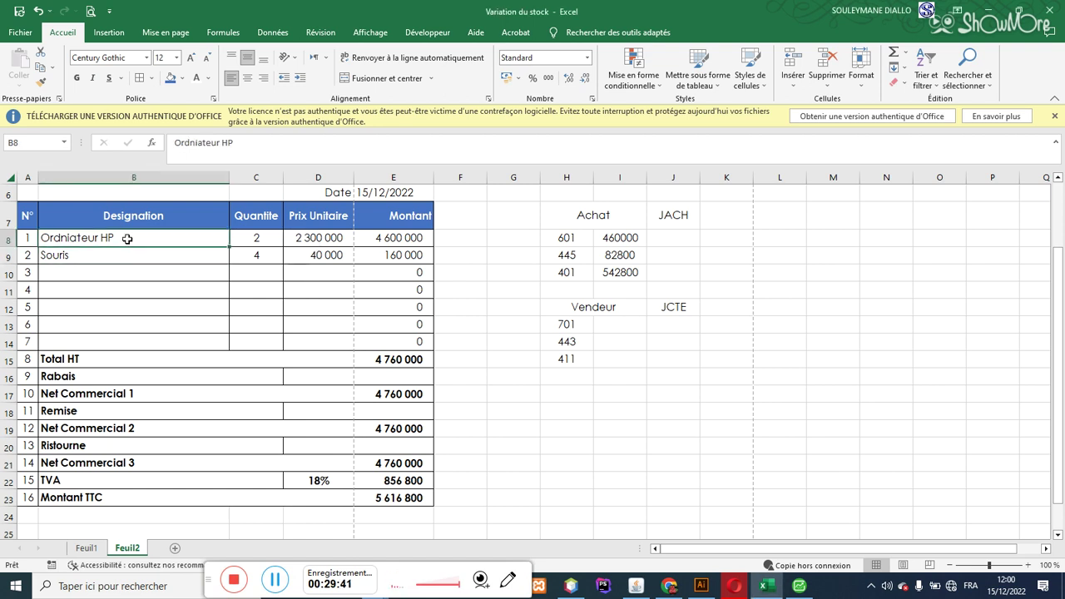
{"action": "left_click", "coordinate": [336, 238]}
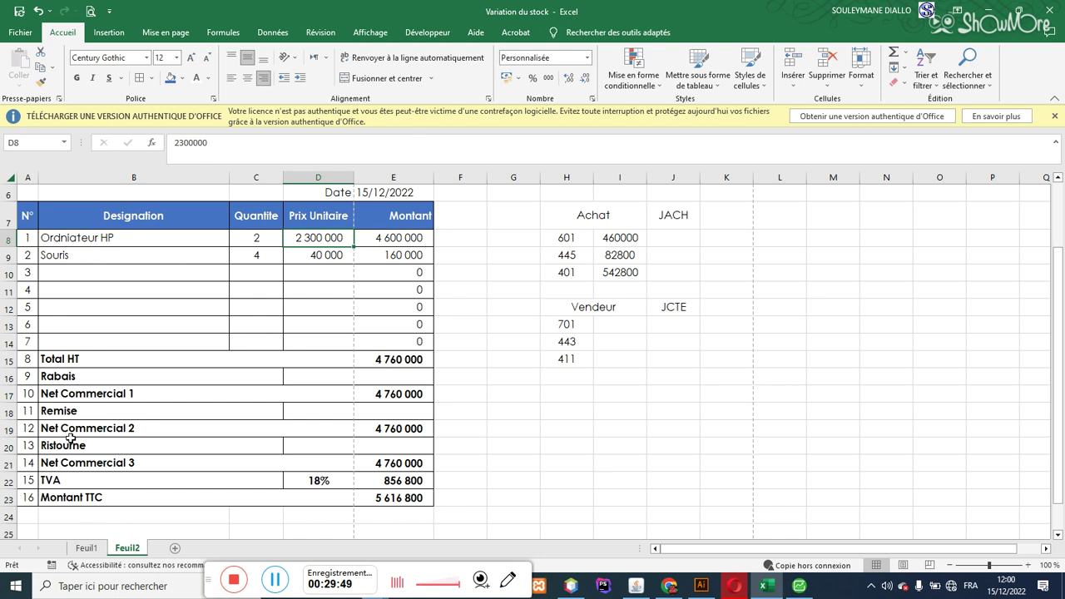
- Set the Ristourne rate in D20 to 2% and calculate its amount in E20 with the formula =E19*D20
{"action": "left_click", "coordinate": [307, 448]}
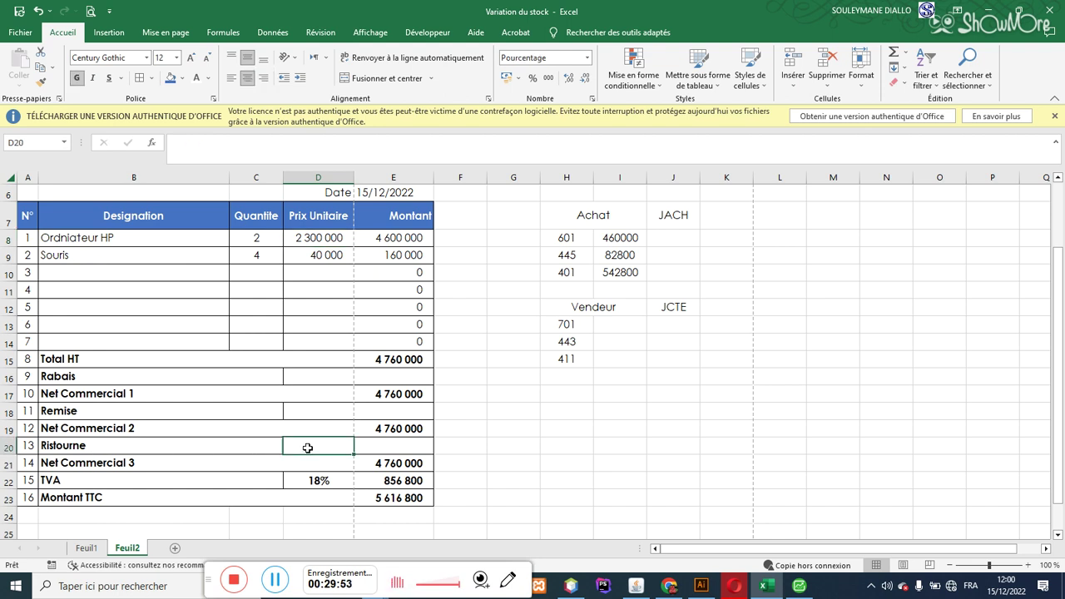
{"action": "type", "text": "2"}
{"action": "left_click", "coordinate": [400, 450]}
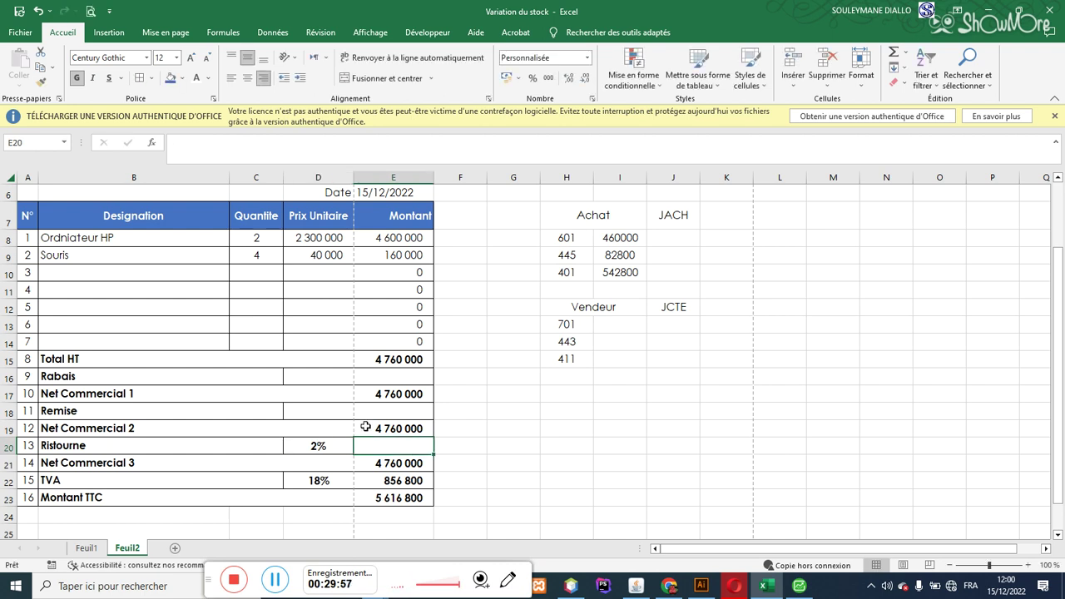
{"action": "type", "text": "="}
{"action": "left_click", "coordinate": [376, 430]}
{"action": "type", "text": "*"}
{"action": "left_click", "coordinate": [327, 447]}
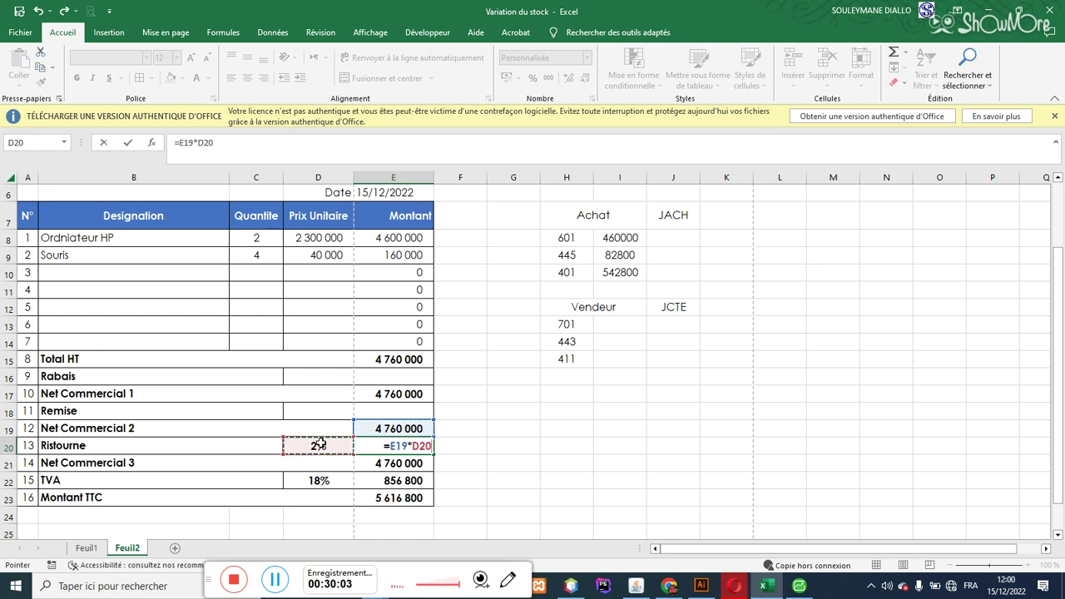
{"action": "key", "text": "Return"}
- Calculate the Rabais amount in E16 as Total HT times its rate with the formula =E15*D16
{"action": "left_click", "coordinate": [393, 377]}
{"action": "type", "text": "="}
{"action": "left_click", "coordinate": [401, 359]}
{"action": "type", "text": "*"}
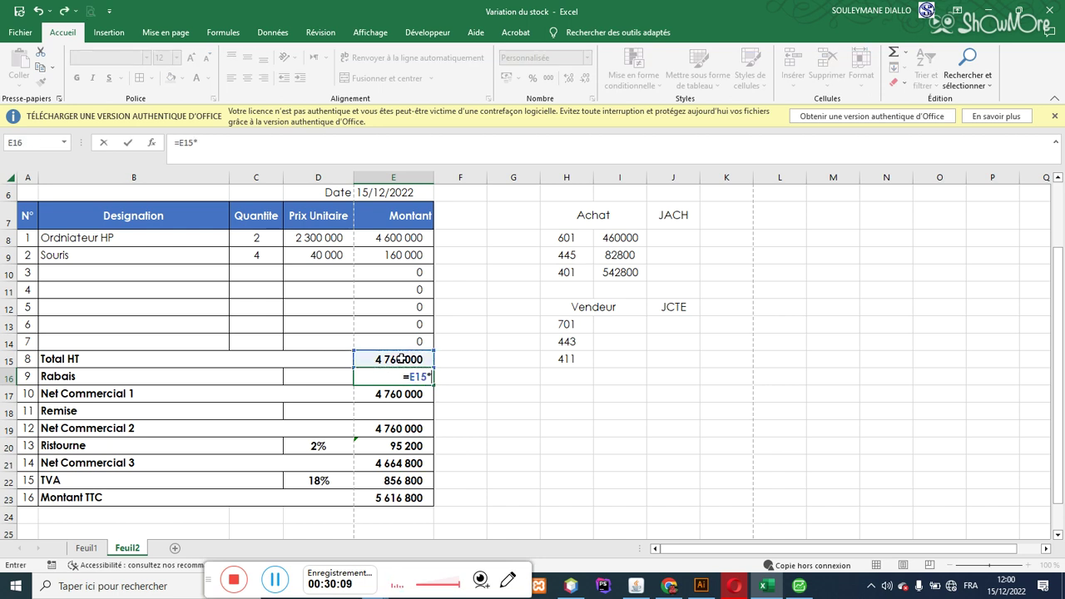
{"action": "left_click", "coordinate": [316, 379]}
{"action": "key", "text": "Return"}
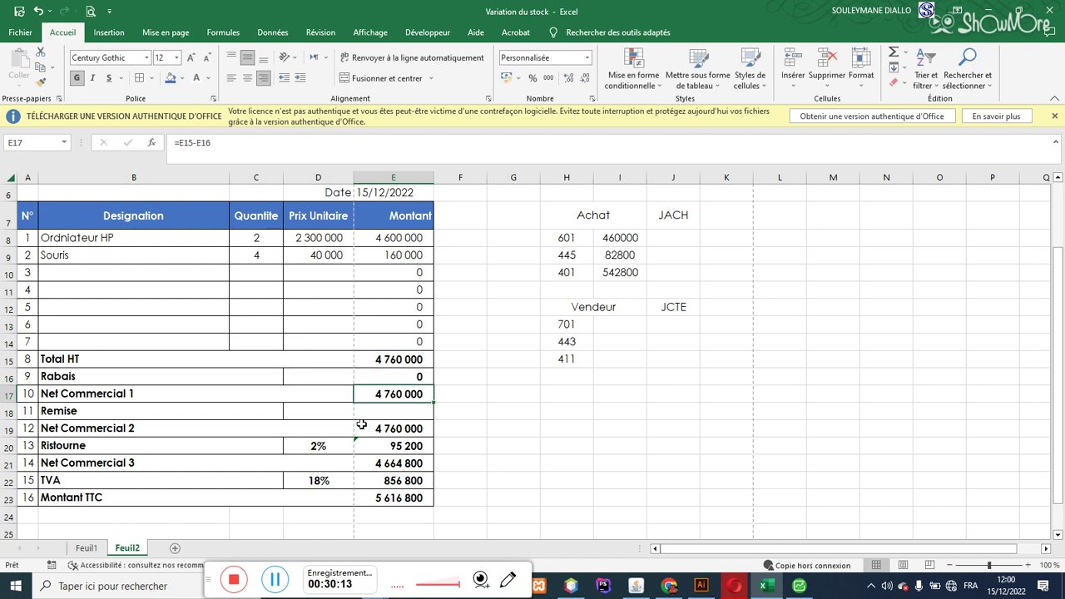
- Calculate the Remise amount in E18 as Net Commercial 1 times its rate with the formula =E17*D18
{"action": "left_click", "coordinate": [395, 413]}
{"action": "type", "text": "="}
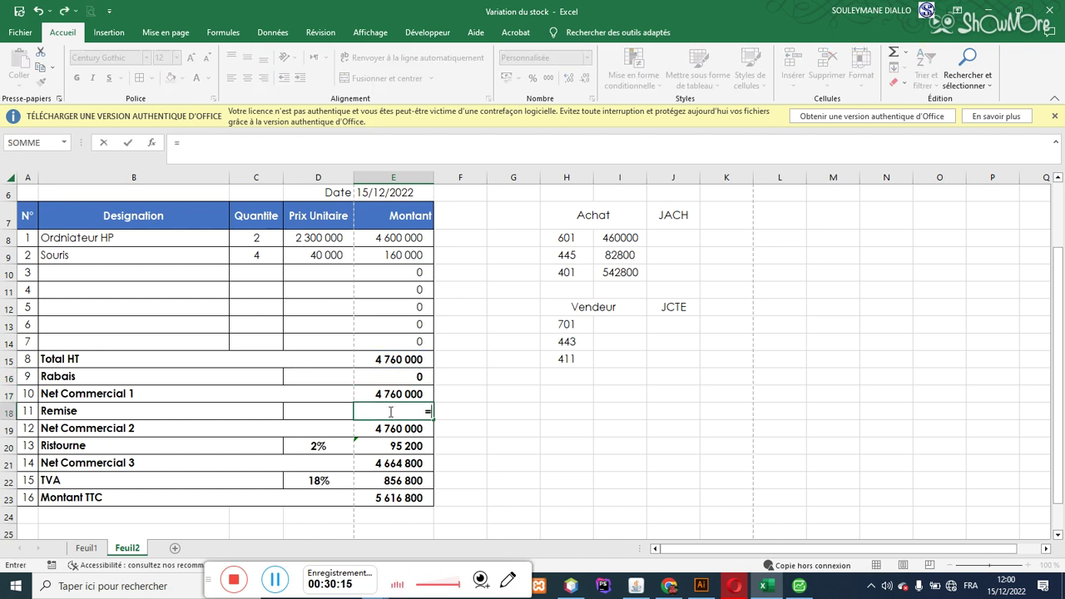
{"action": "left_click", "coordinate": [390, 394]}
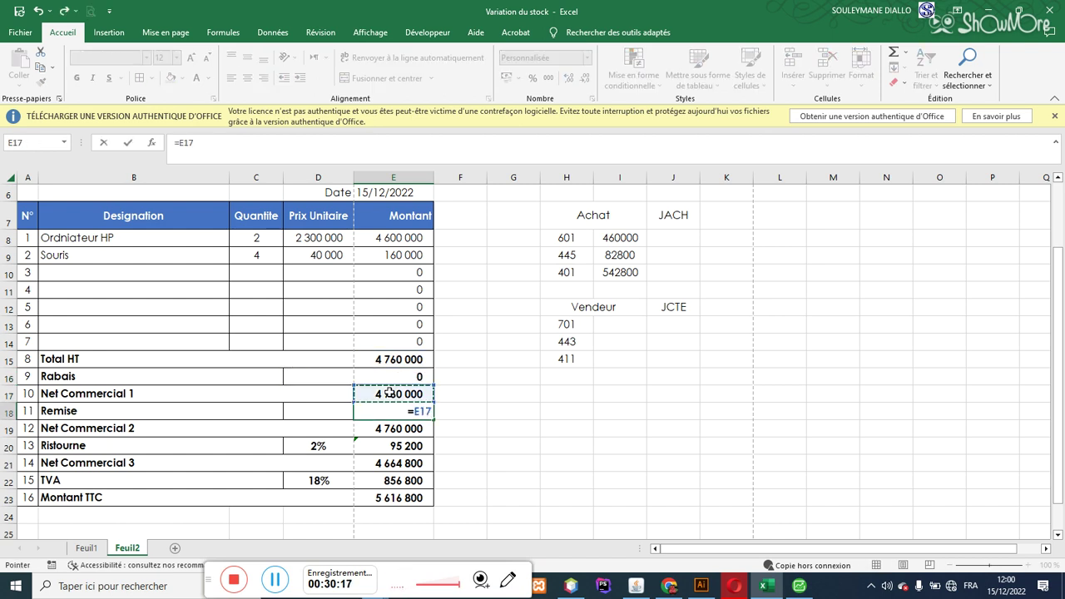
{"action": "type", "text": "*"}
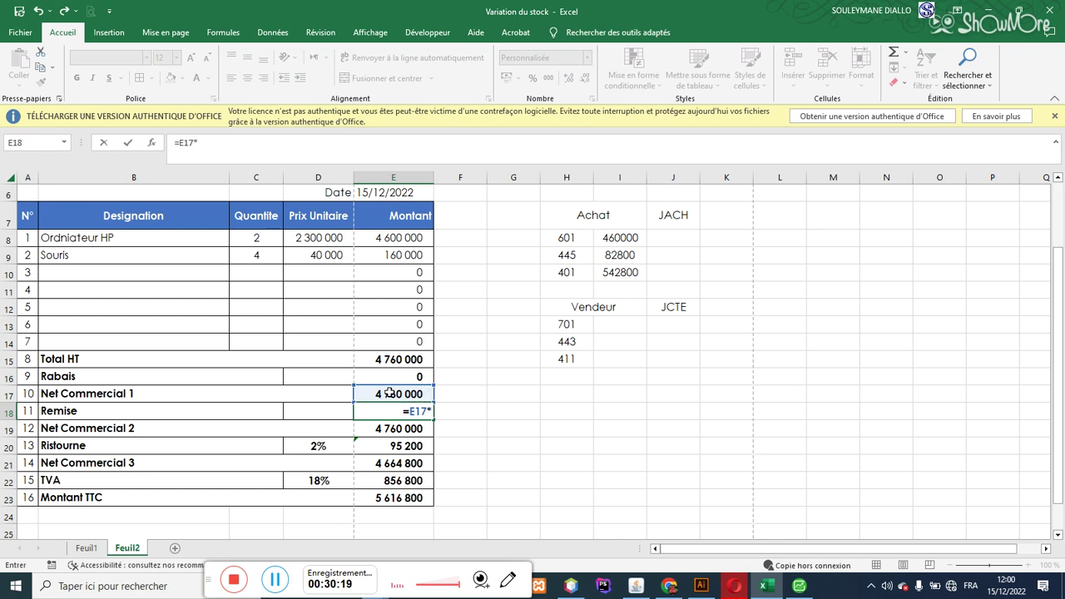
{"action": "left_click", "coordinate": [343, 413]}
{"action": "key", "text": "Return"}
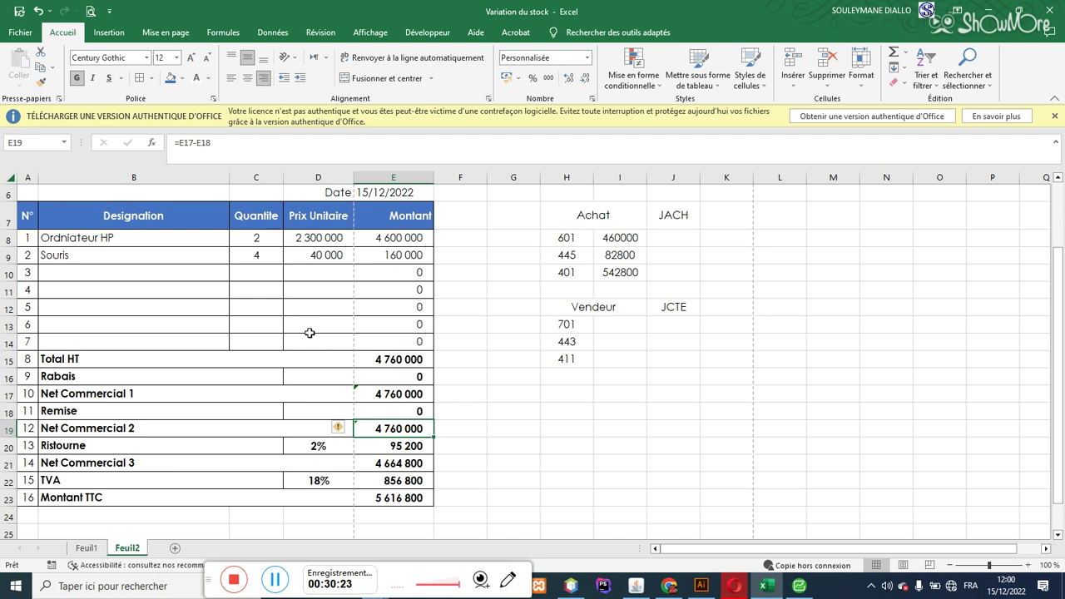
{"action": "left_click", "coordinate": [388, 361]}
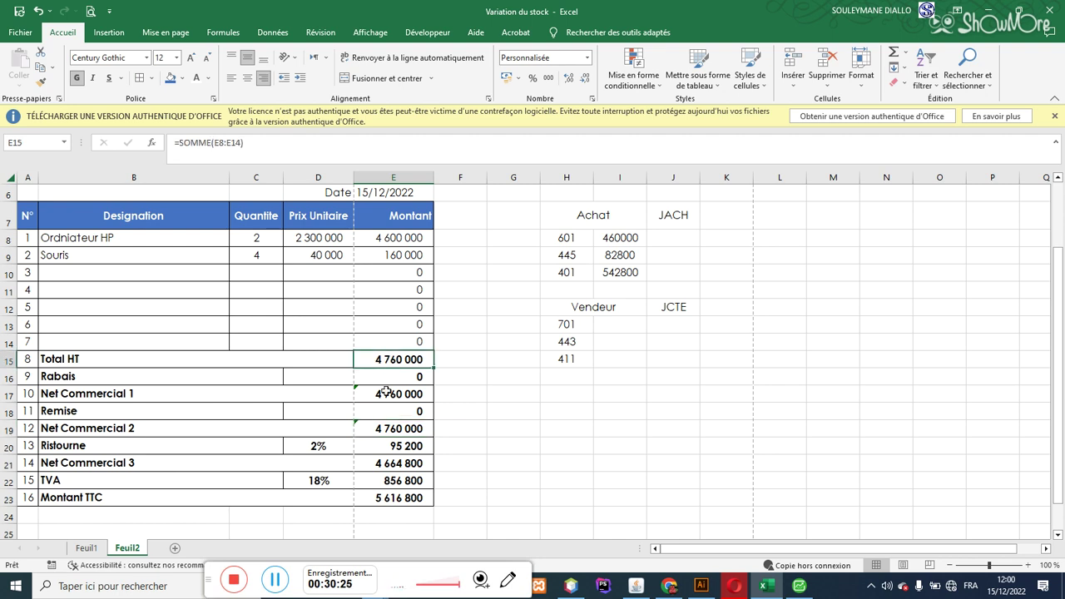
- Recalculate the TVA amount in E22 from Net Commercial 3 with the formula =E21*D22
{"action": "left_click", "coordinate": [387, 483]}
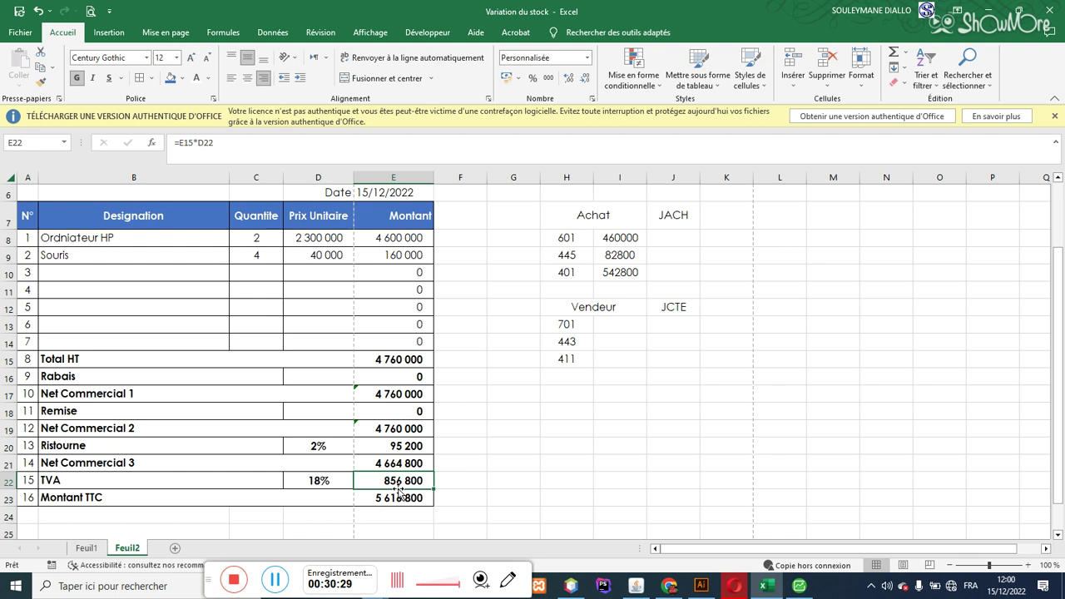
{"action": "type", "text": "="}
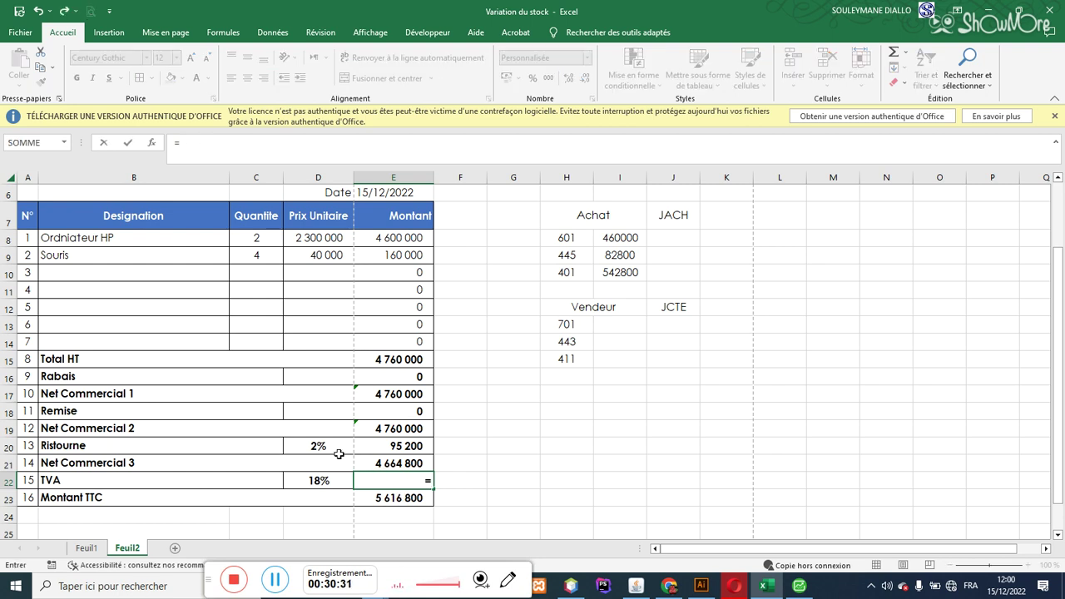
{"action": "left_click", "coordinate": [384, 464]}
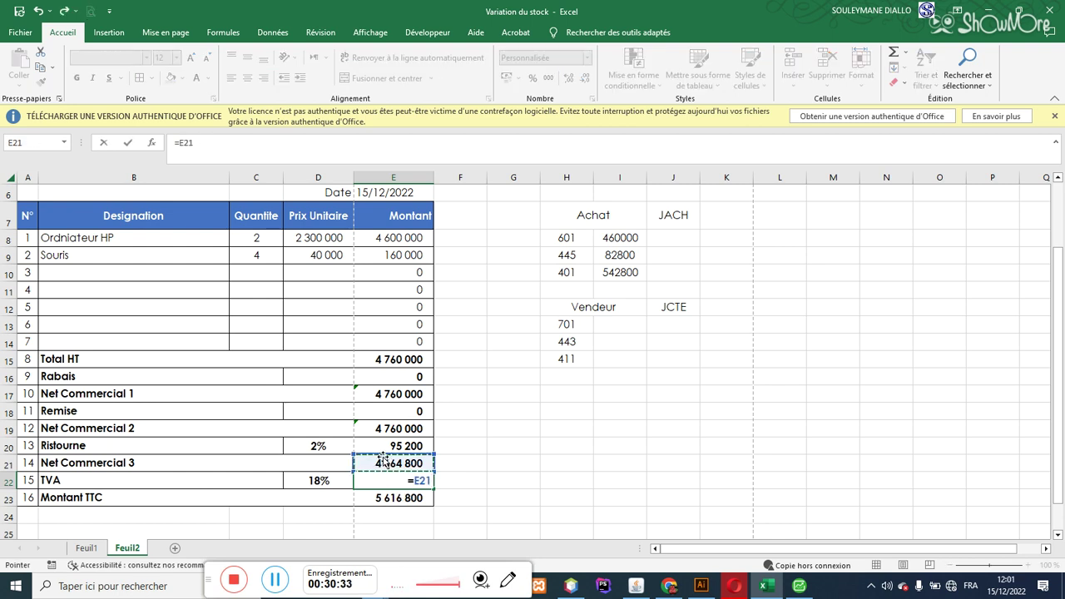
{"action": "type", "text": "*"}
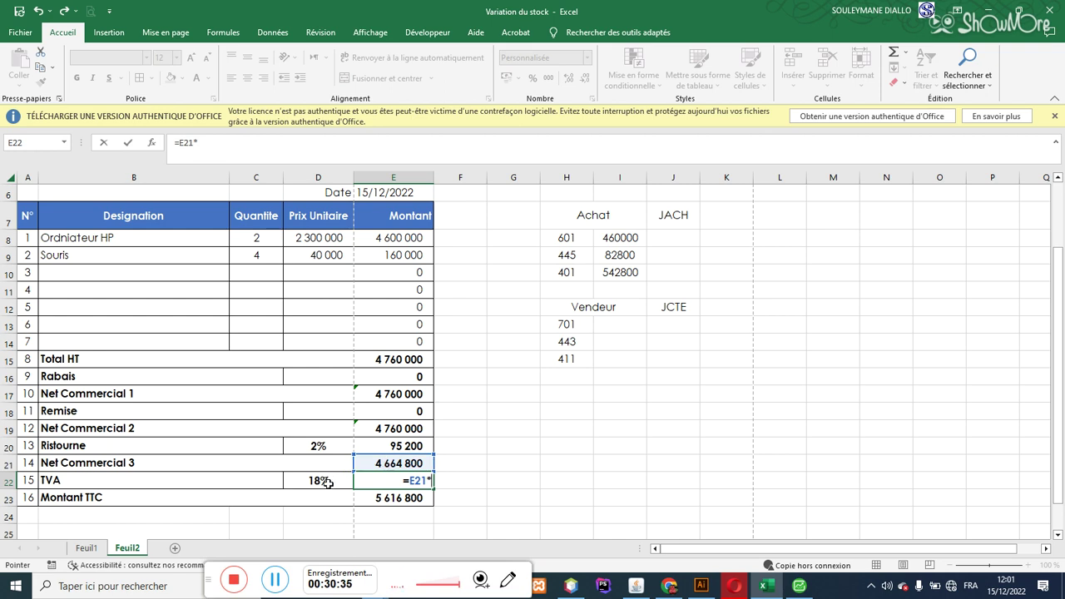
{"action": "left_click", "coordinate": [329, 480]}
{"action": "key", "text": "Return"}
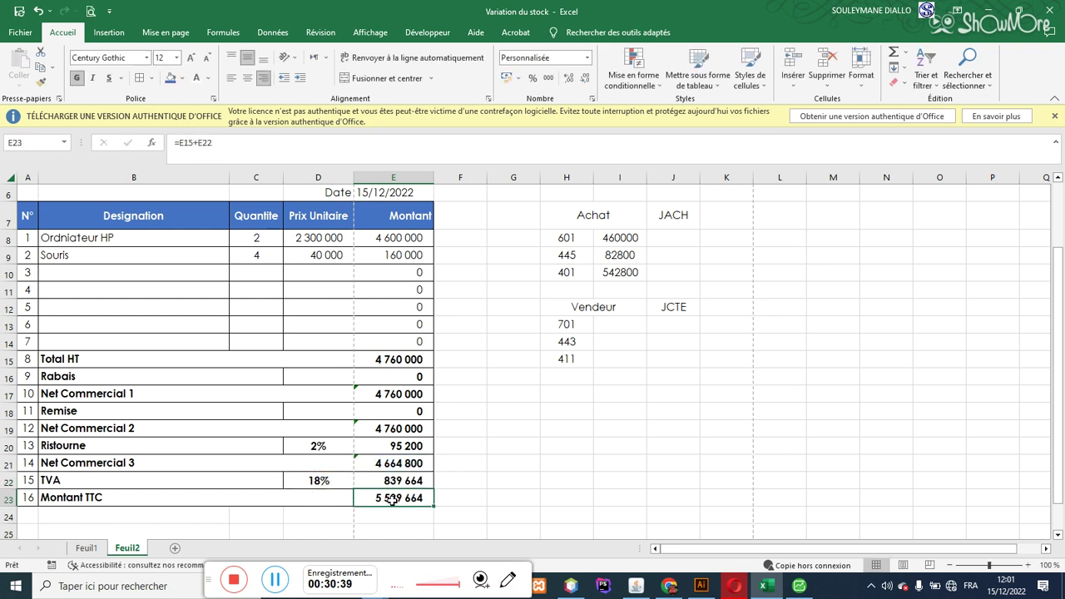
- Recalculate Montant TTC in E23 as Net Commercial 3 plus TVA with the formula =E21+E22
{"action": "type", "text": "="}
{"action": "left_click", "coordinate": [380, 462]}
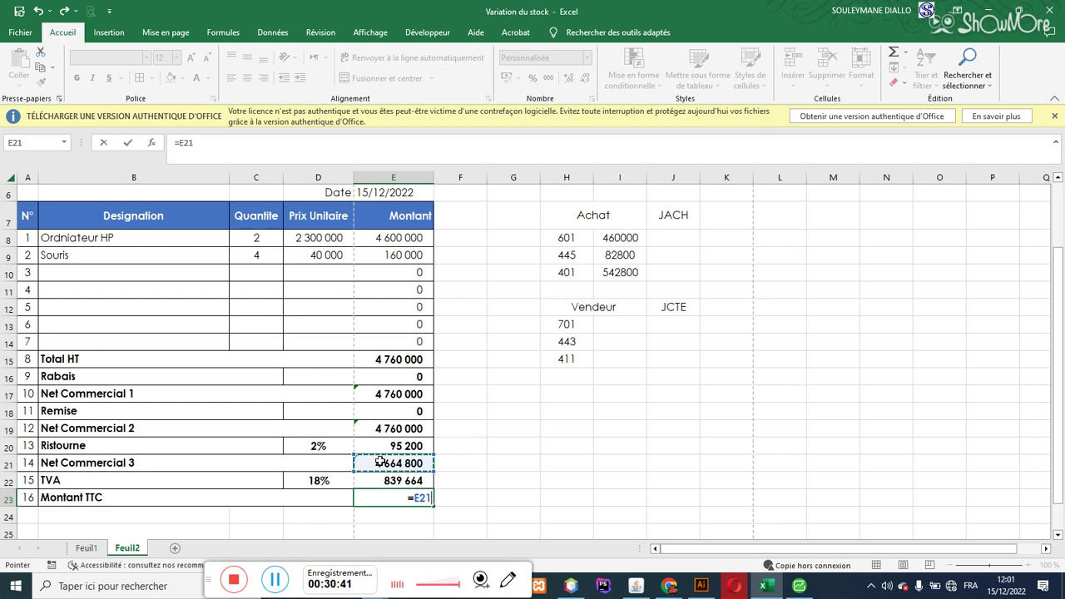
{"action": "type", "text": "+"}
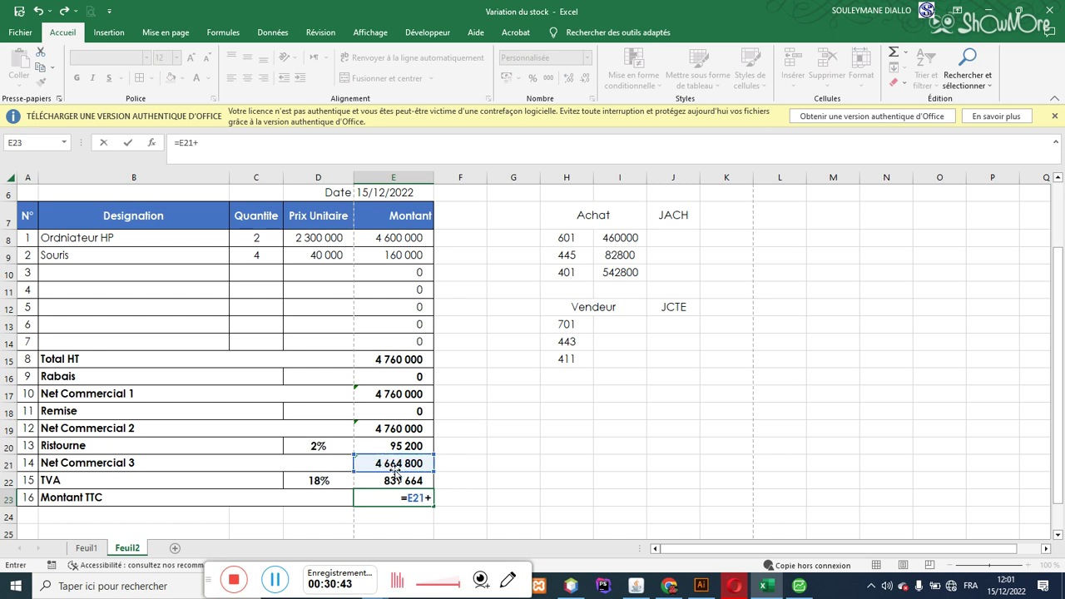
{"action": "left_click", "coordinate": [400, 479]}
{"action": "key", "text": "Return"}
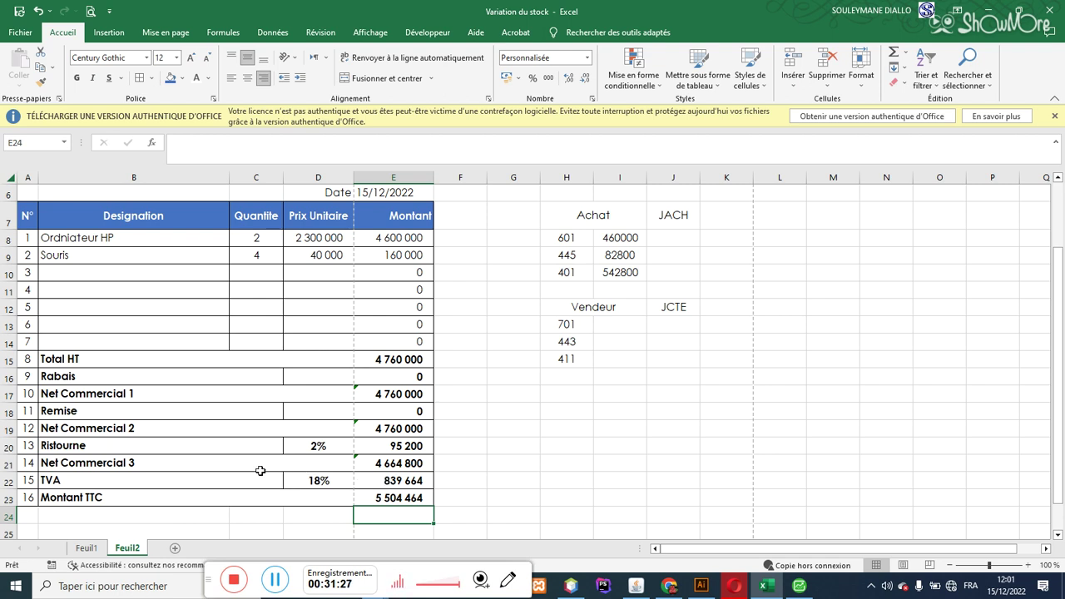
- Fill the Net Commercial 3, TVA and Montant TTC rows, A21 to E23, with the theme's orange colour
{"action": "left_click_drag", "start_coordinate": [27, 465], "coordinate": [408, 460]}
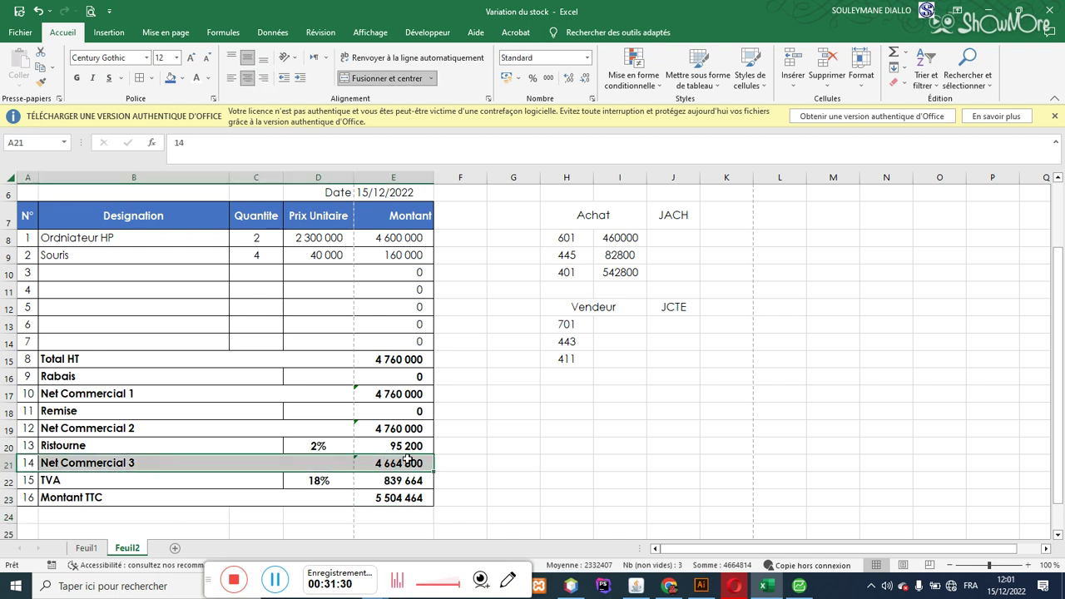
{"action": "left_click", "coordinate": [183, 79]}
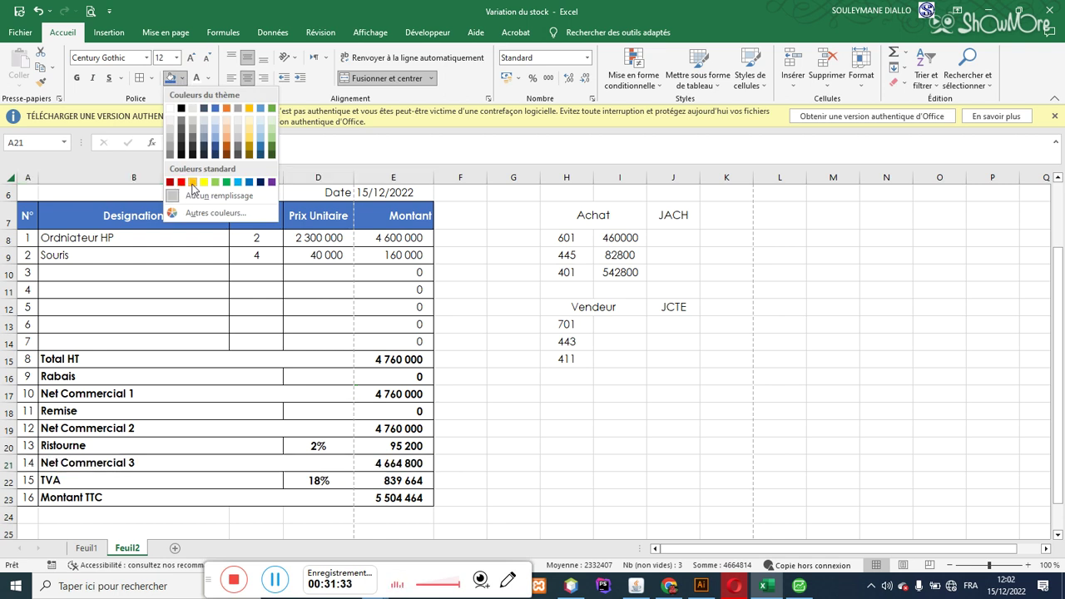
{"action": "left_click", "coordinate": [226, 109]}
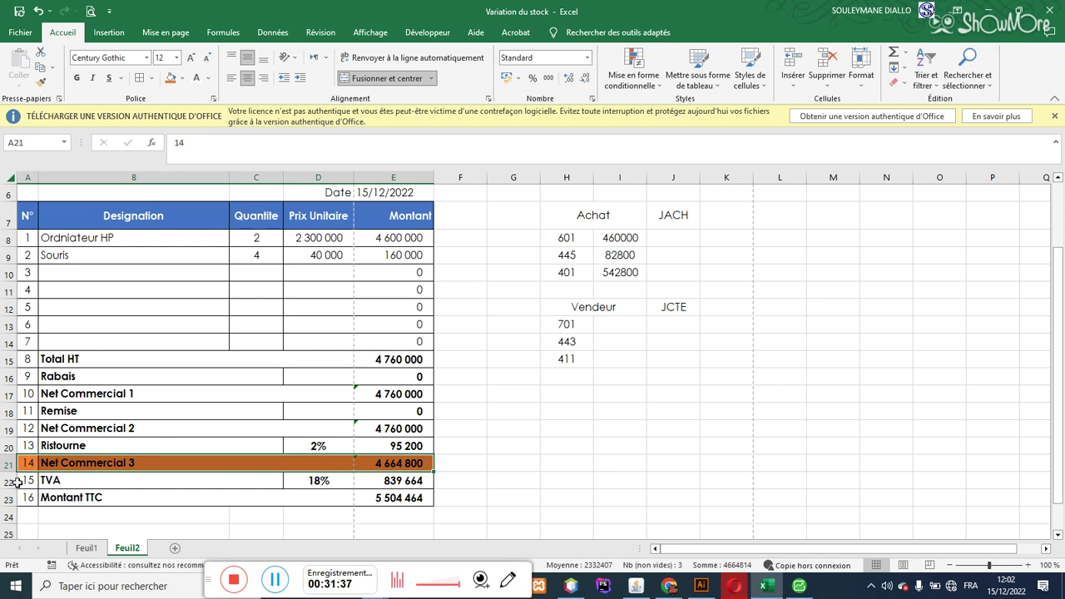
{"action": "left_click_drag", "start_coordinate": [25, 464], "coordinate": [412, 498]}
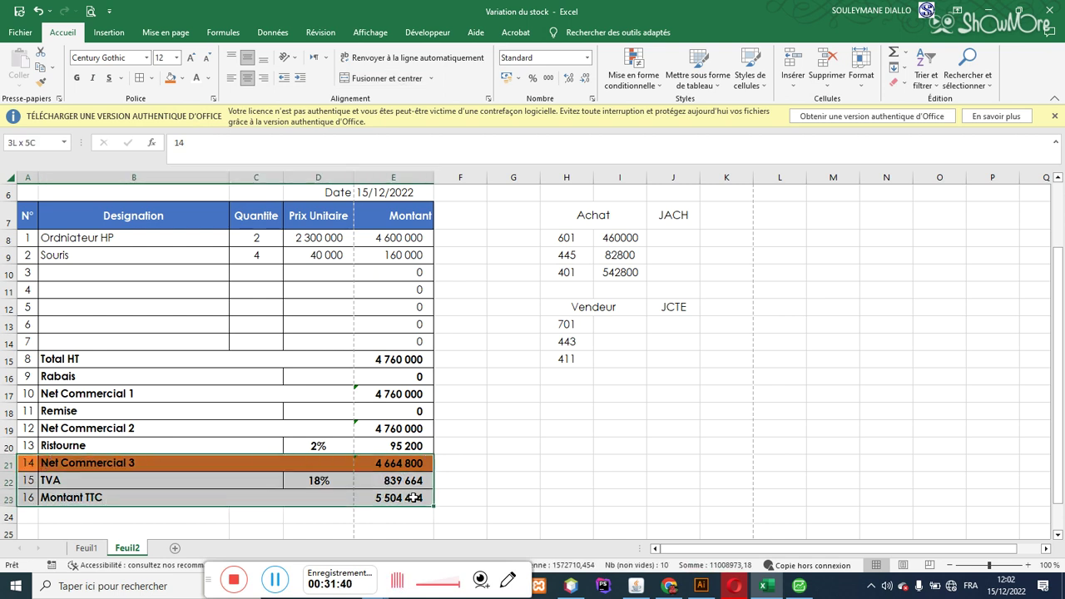
{"action": "left_click", "coordinate": [171, 77]}
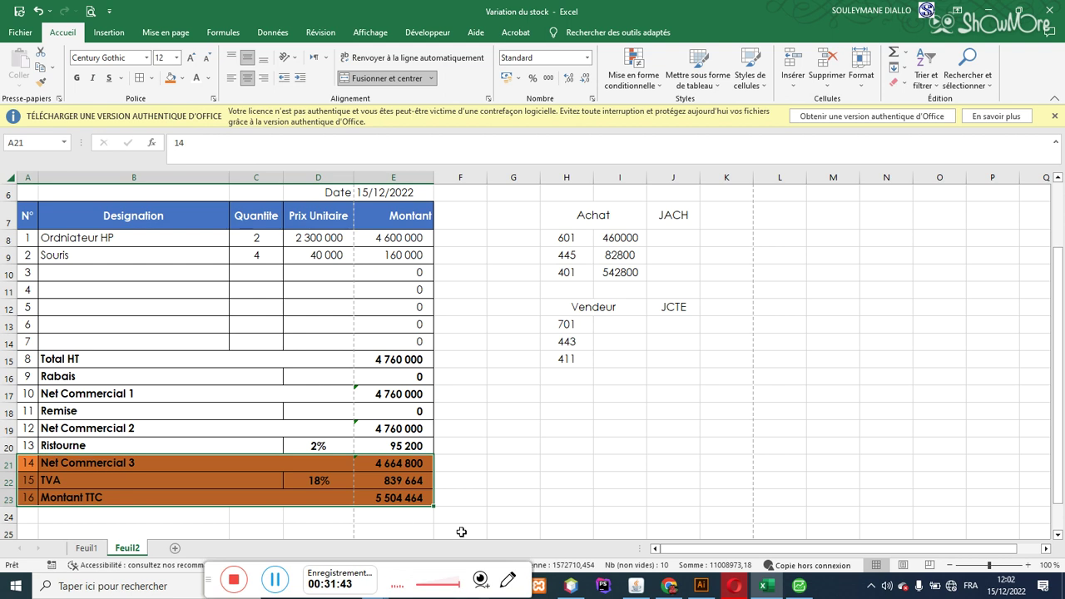
{"action": "left_click", "coordinate": [473, 482]}
{"action": "left_click", "coordinate": [397, 479]}
{"action": "left_click", "coordinate": [388, 498]}
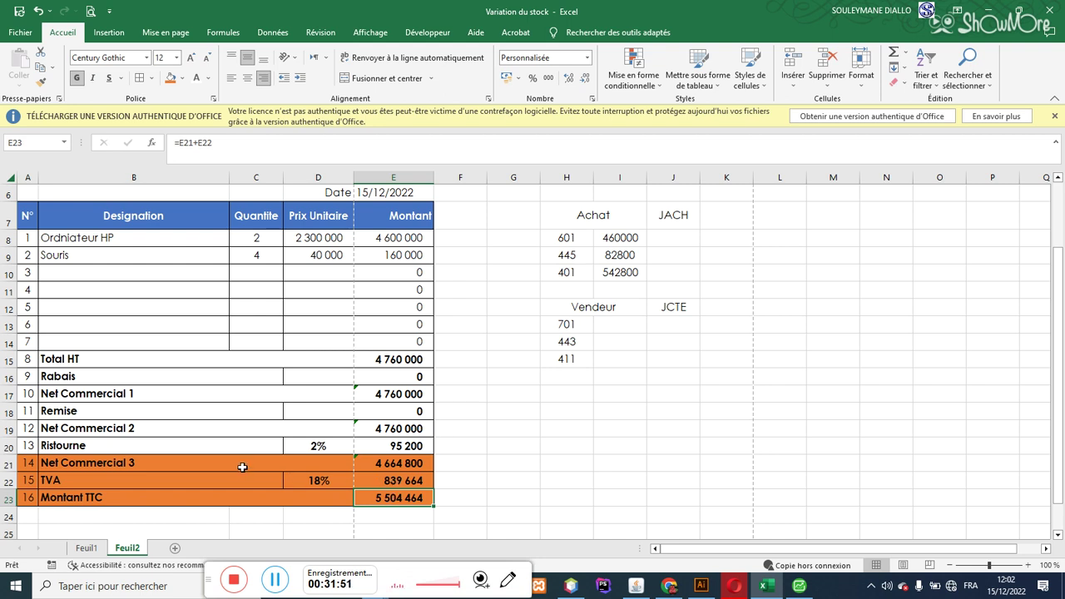
- Enter the Net Commercial 3 amount 4664800 in I8 for account 601 of the Achat entry
{"action": "left_click", "coordinate": [391, 466]}
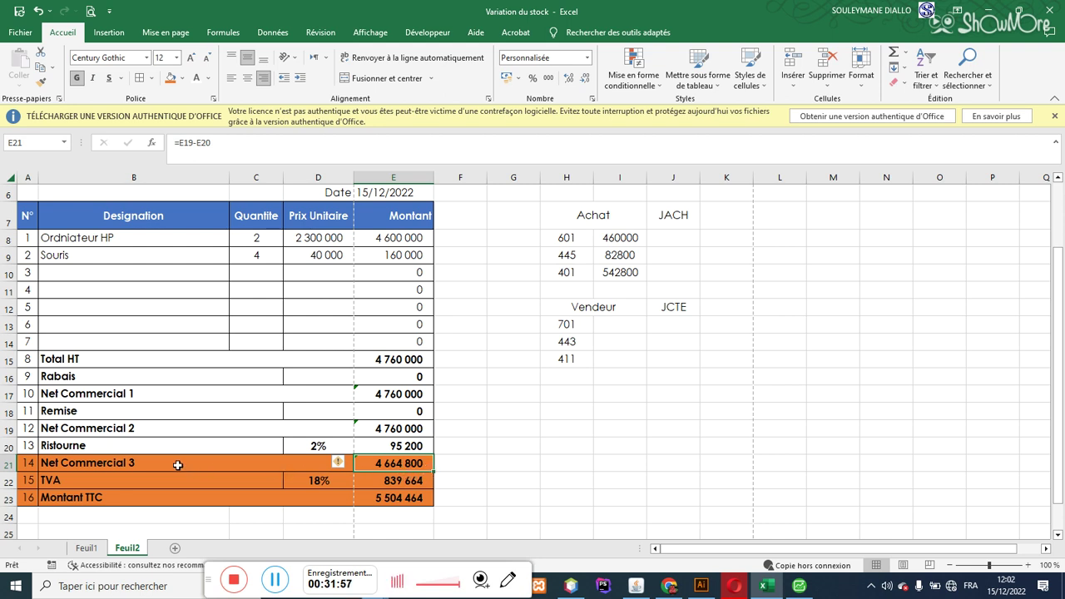
{"action": "left_click", "coordinate": [630, 238]}
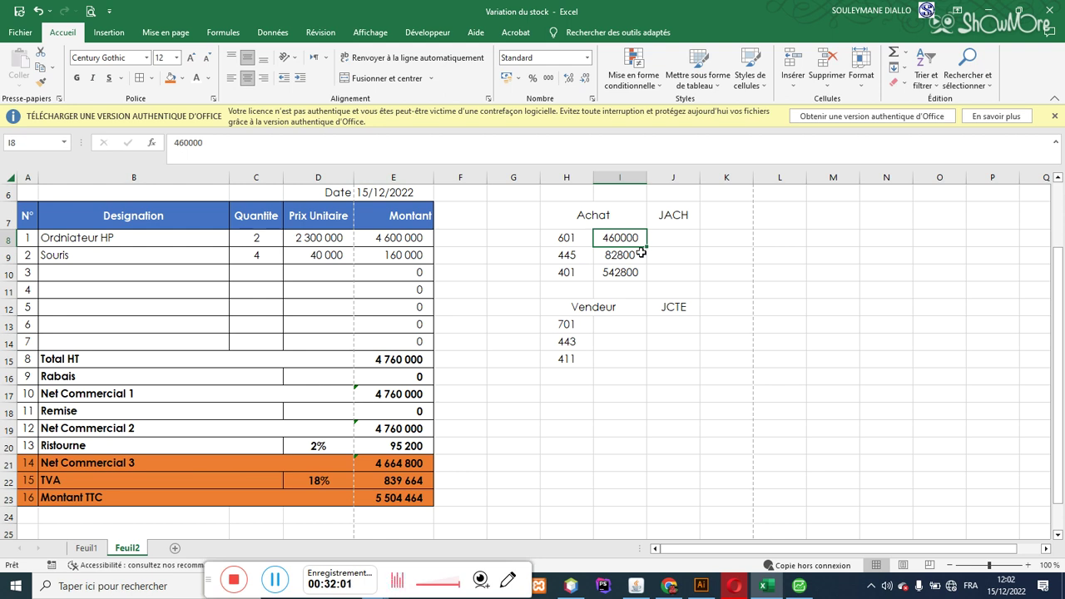
{"action": "type", "text": "4664800"}
{"action": "key", "text": "Return"}
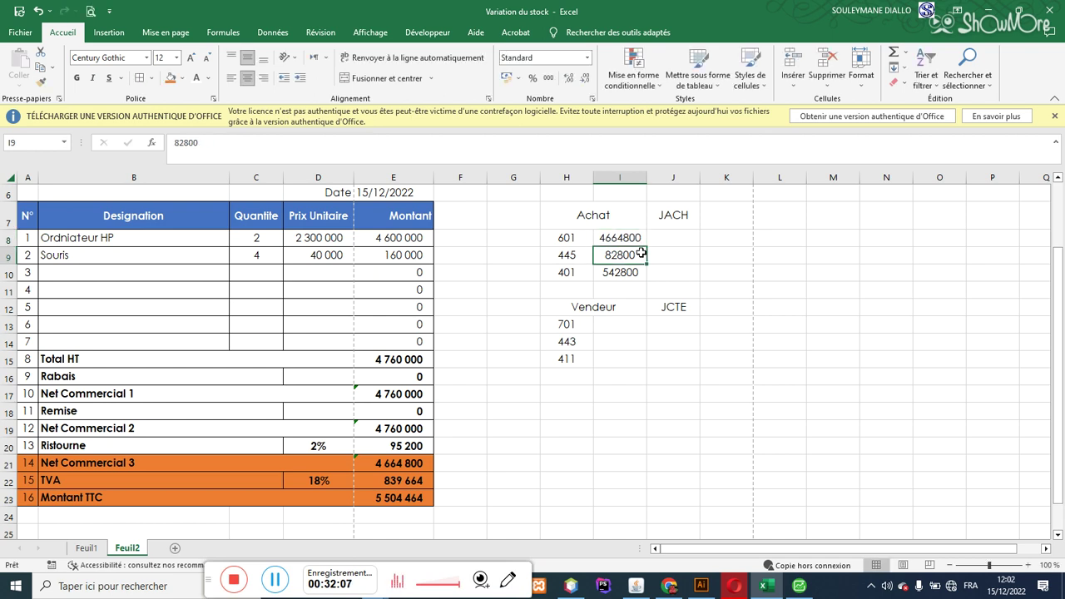
- Copy the TVA amount from E22 into I9 and the Montant TTC amount from E23 into I10 with a normal paste
{"action": "left_click", "coordinate": [403, 480]}
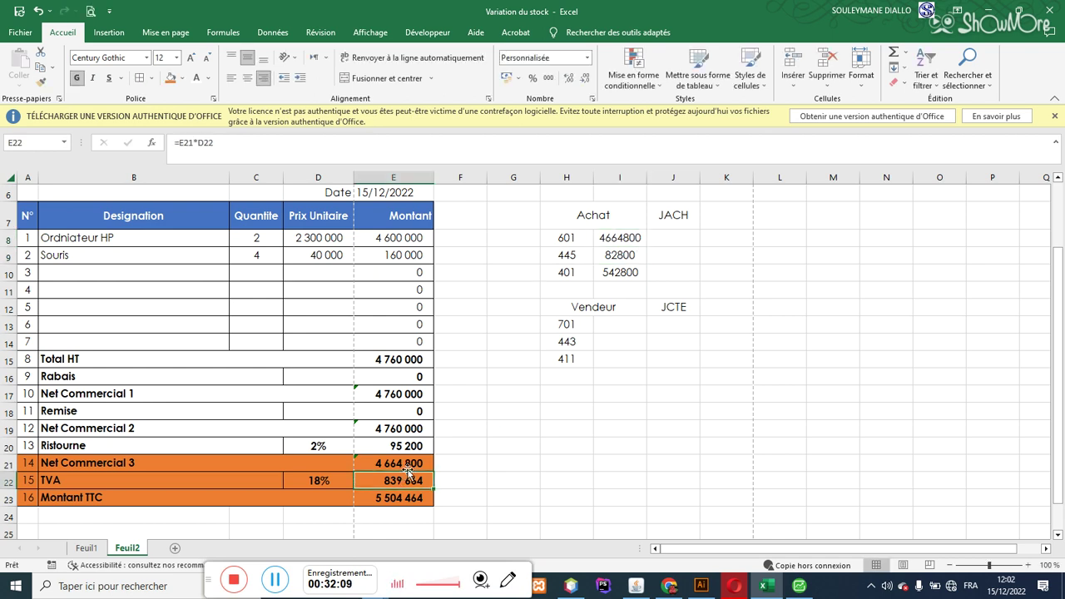
{"action": "key", "text": "ctrl+c"}
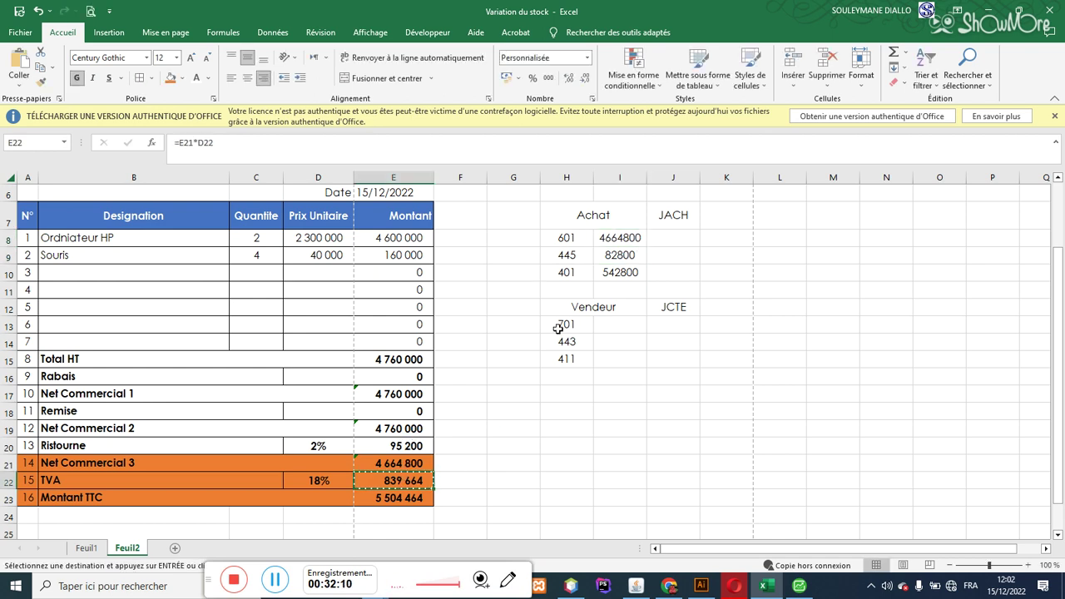
{"action": "left_click", "coordinate": [632, 255]}
{"action": "key", "text": "ctrl+v"}
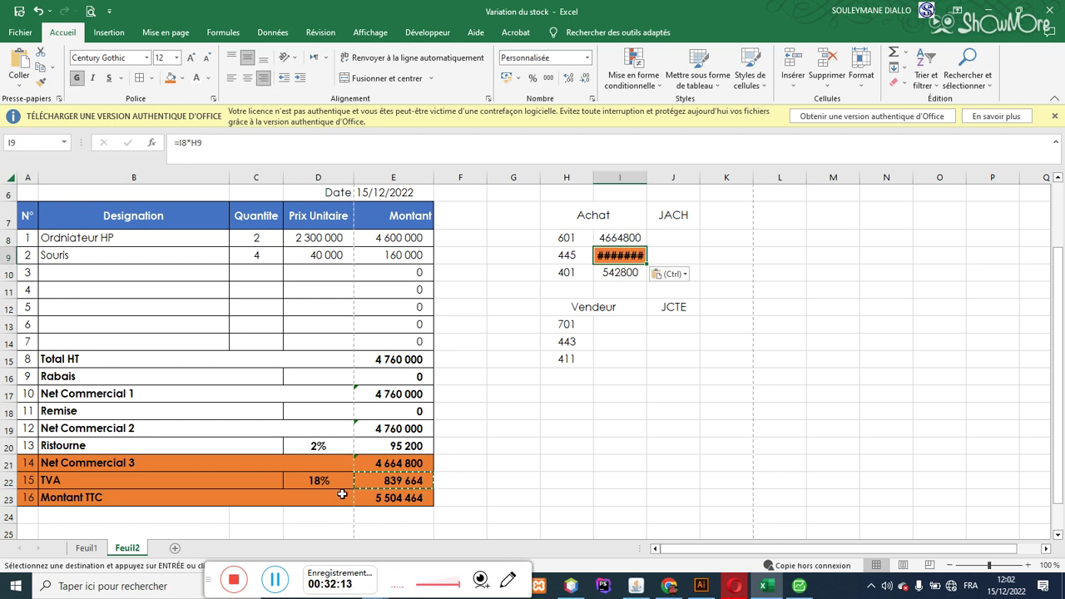
{"action": "left_click", "coordinate": [385, 497]}
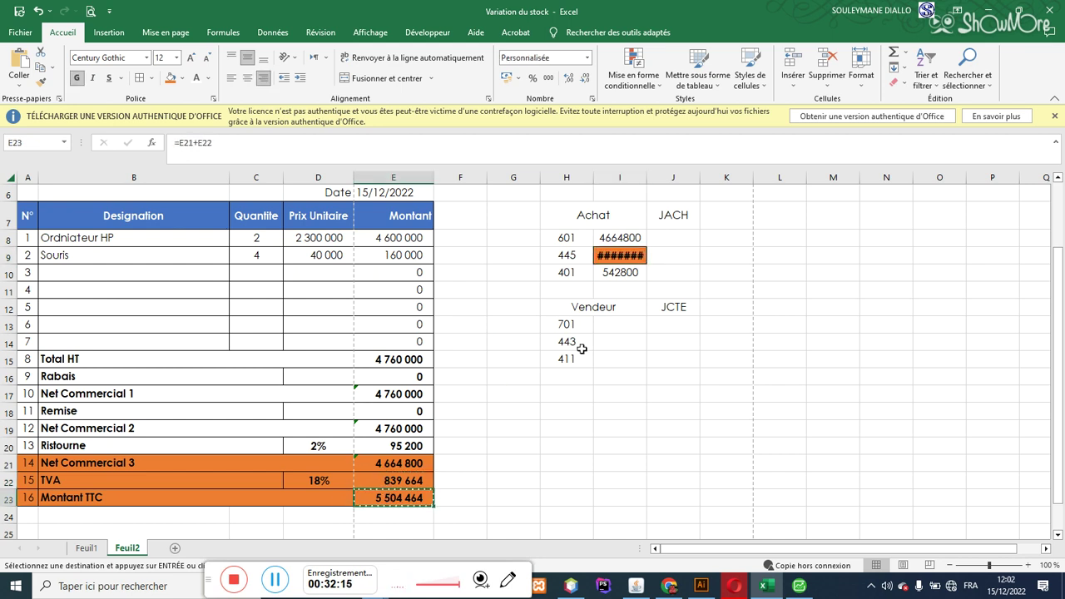
{"action": "left_click", "coordinate": [618, 273]}
{"action": "key", "text": "ctrl+v"}
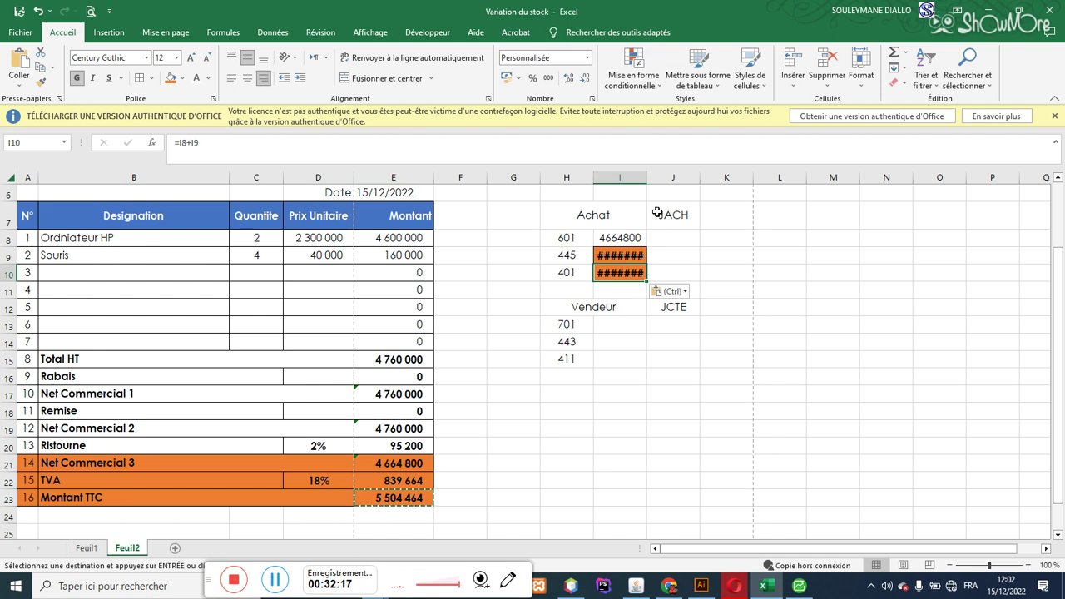
- Widen column I for the pasted Achat amounts, and undo the last width adjustment
{"action": "left_click_drag", "start_coordinate": [646, 177], "coordinate": [693, 177]}
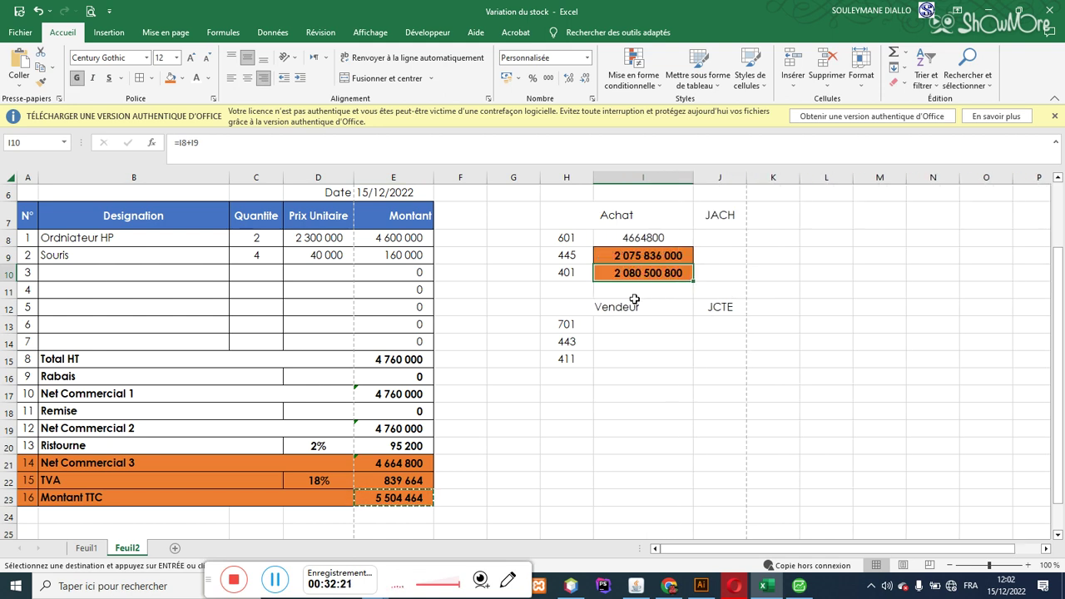
{"action": "left_click", "coordinate": [646, 255]}
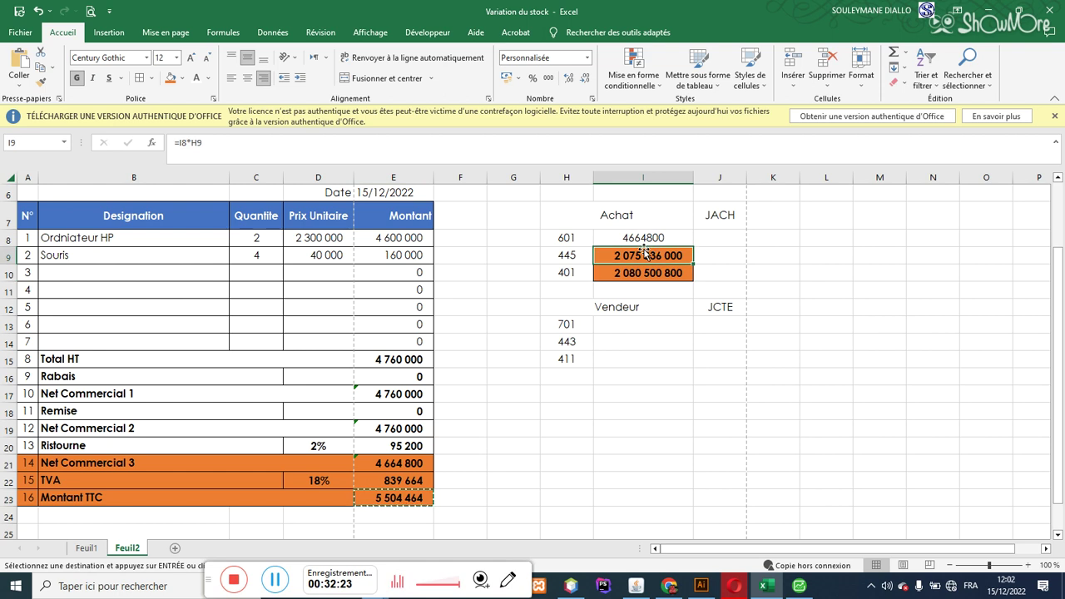
{"action": "left_click", "coordinate": [649, 242]}
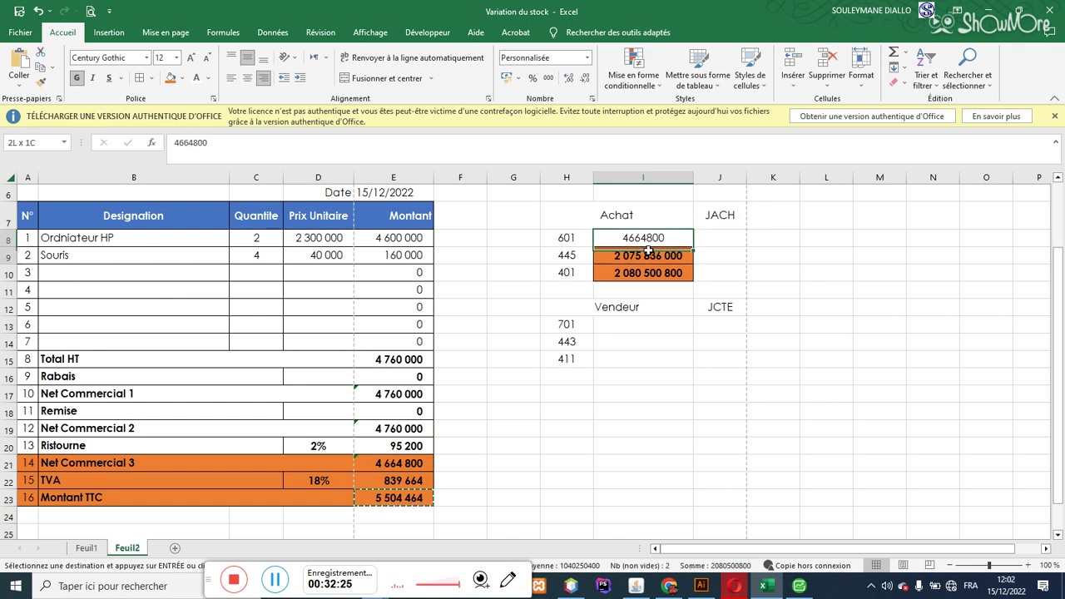
{"action": "left_click_drag", "start_coordinate": [649, 242], "coordinate": [627, 269]}
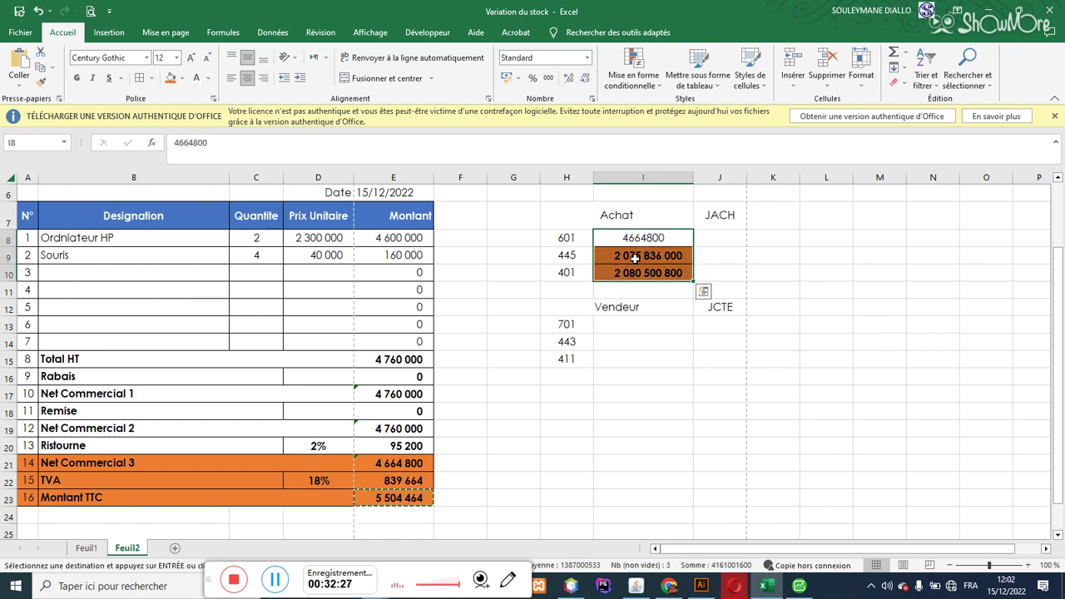
{"action": "left_click", "coordinate": [635, 259]}
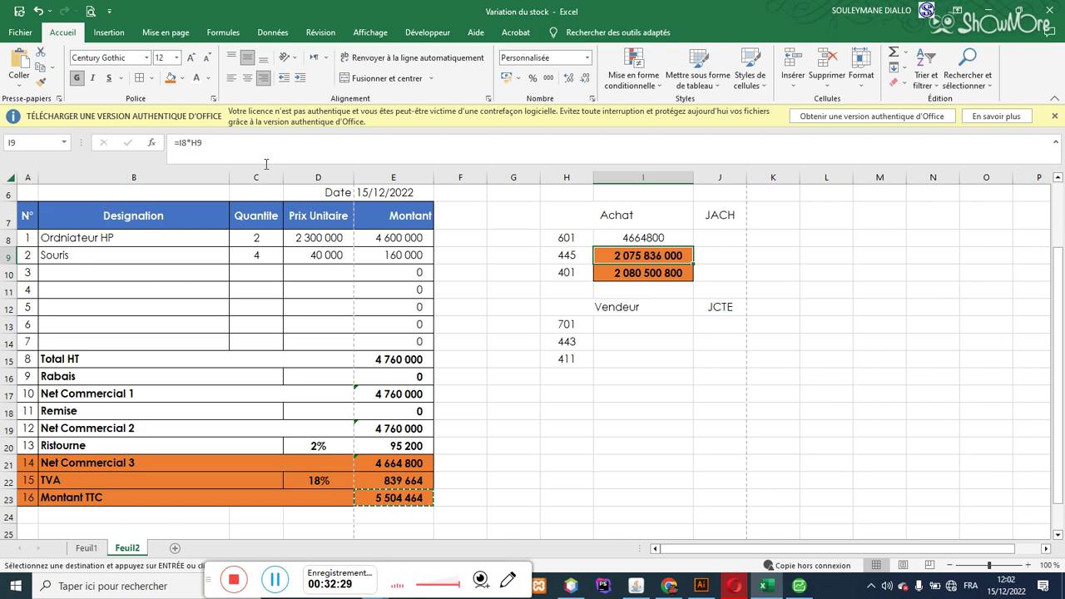
{"action": "key", "text": "ctrl+z"}
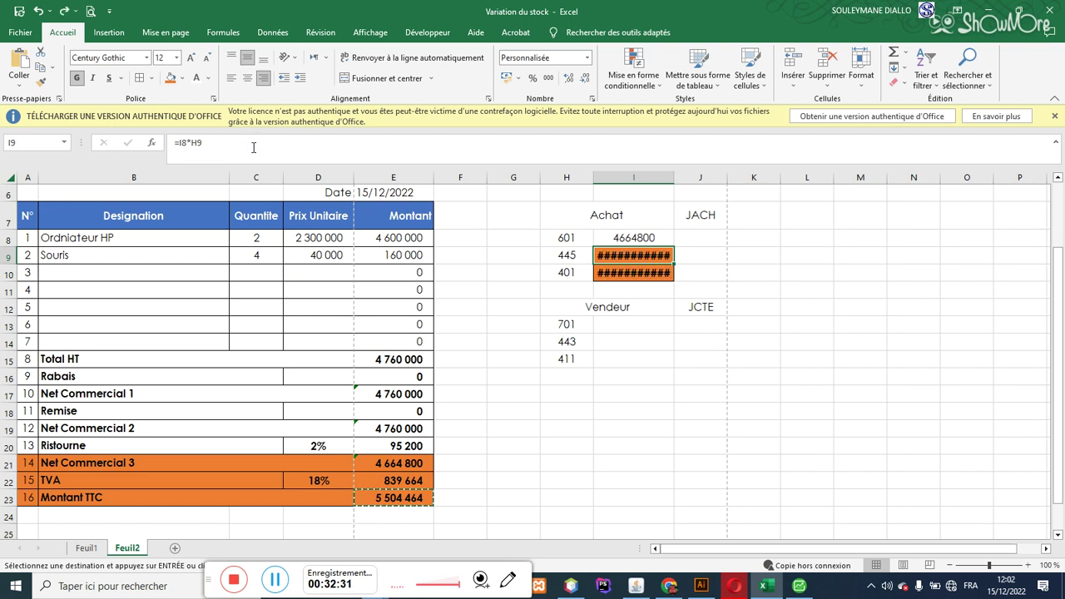
- Copy the Net Commercial 3 amount from E21 and paste it into I8 for account 601 as a value only
{"action": "left_click", "coordinate": [397, 466]}
{"action": "key", "text": "ctrl+c"}
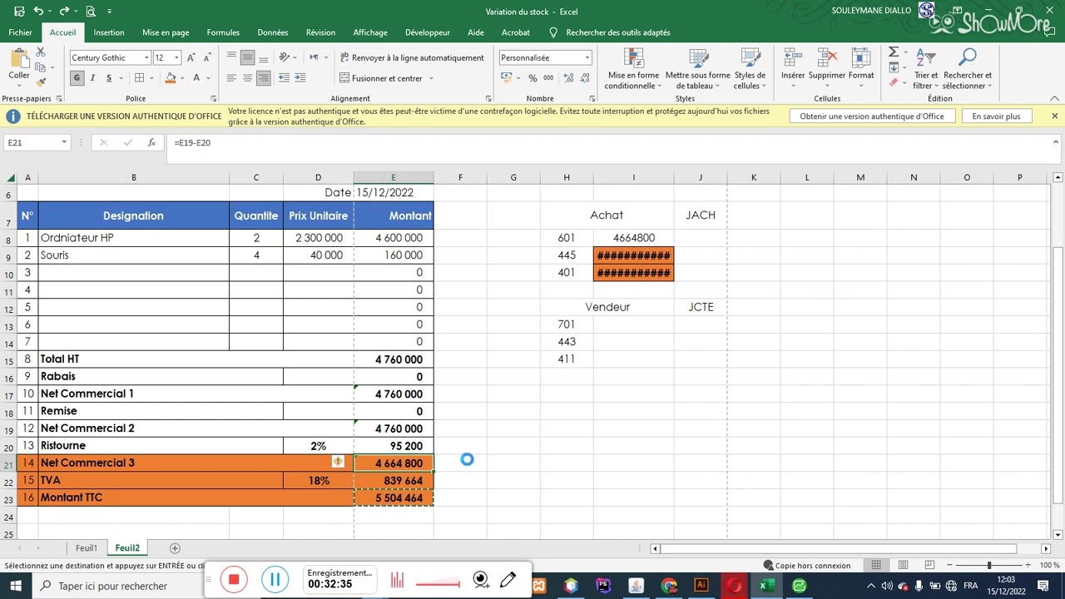
{"action": "left_click", "coordinate": [616, 238]}
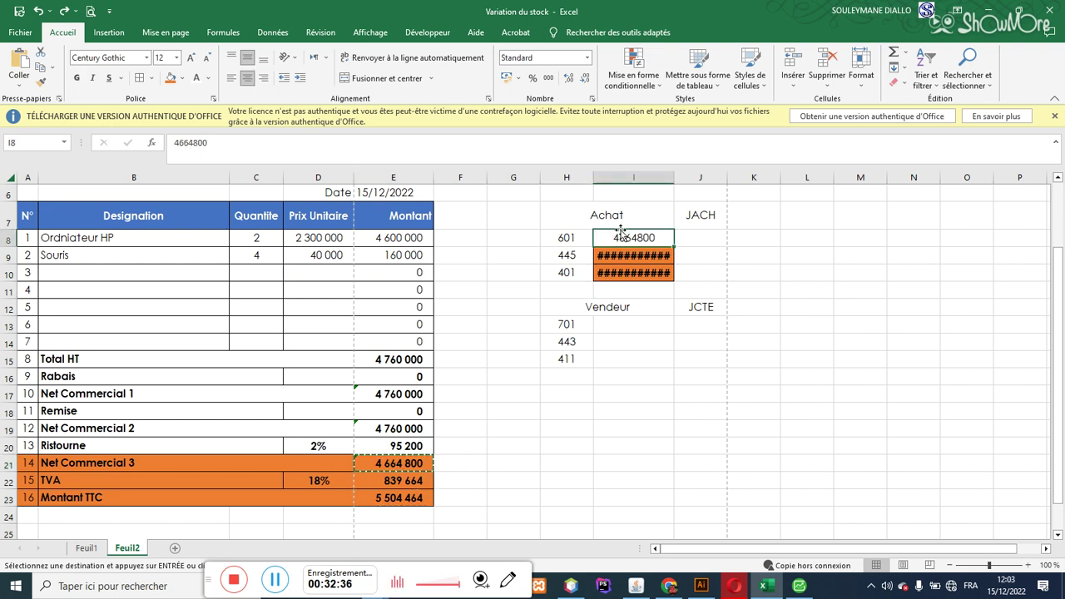
{"action": "left_click", "coordinate": [19, 87]}
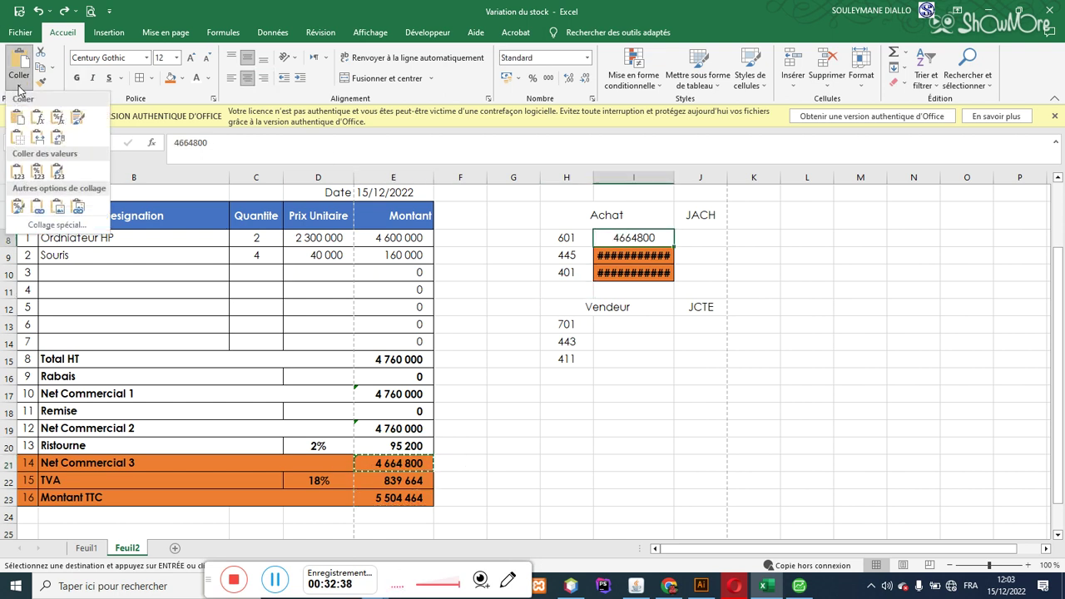
{"action": "left_click", "coordinate": [17, 171]}
- Copy the TVA amount from E22 and paste it into I9 for account 445 as a value only
{"action": "left_click", "coordinate": [632, 255]}
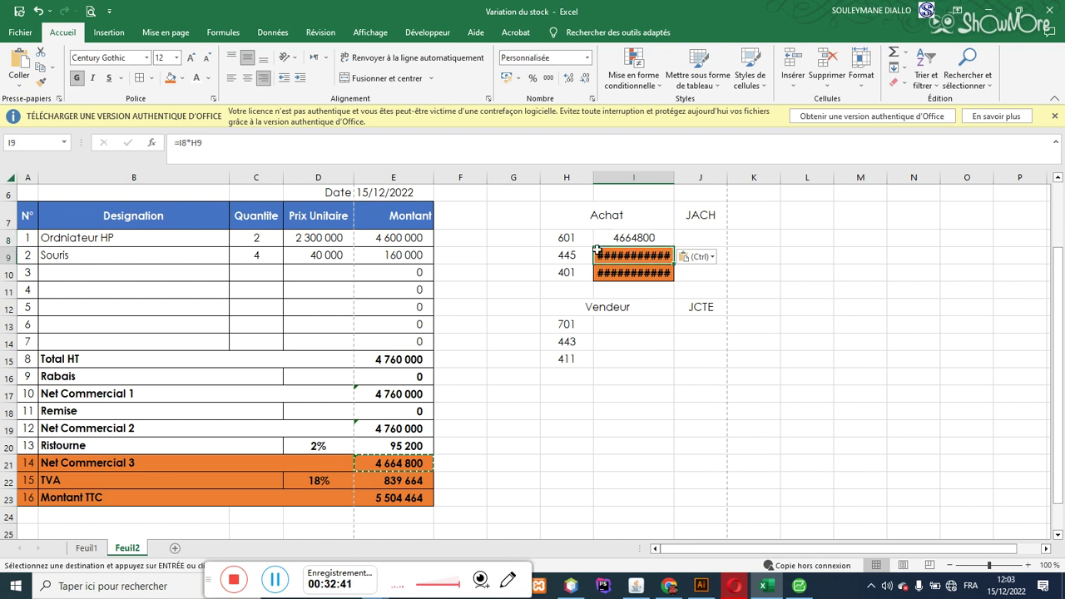
{"action": "left_click", "coordinate": [400, 482]}
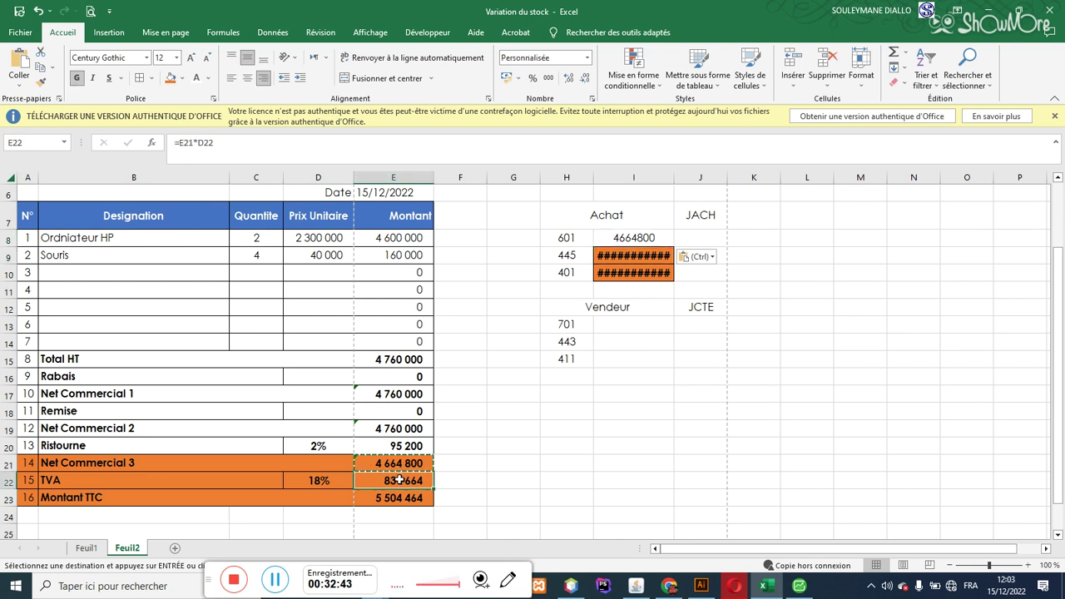
{"action": "key", "text": "ctrl+c"}
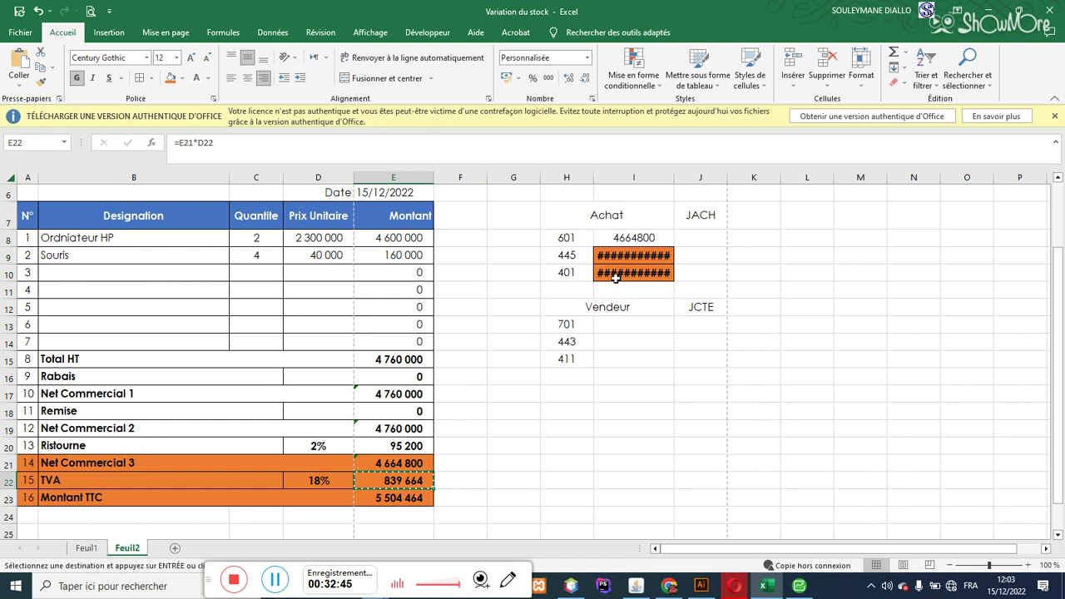
{"action": "left_click", "coordinate": [612, 257]}
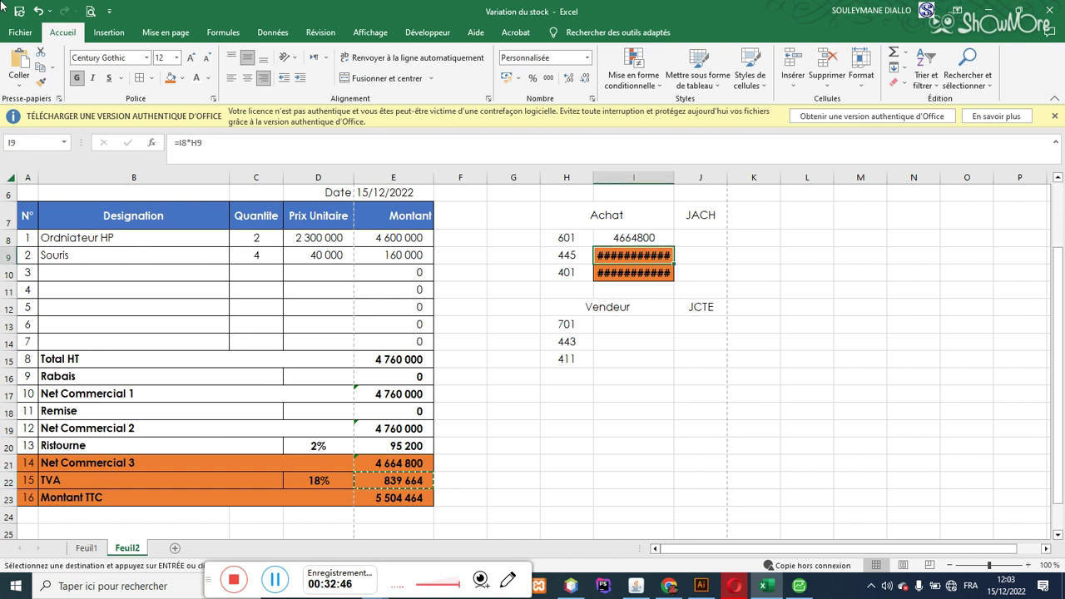
{"action": "left_click", "coordinate": [18, 86]}
{"action": "left_click", "coordinate": [17, 173]}
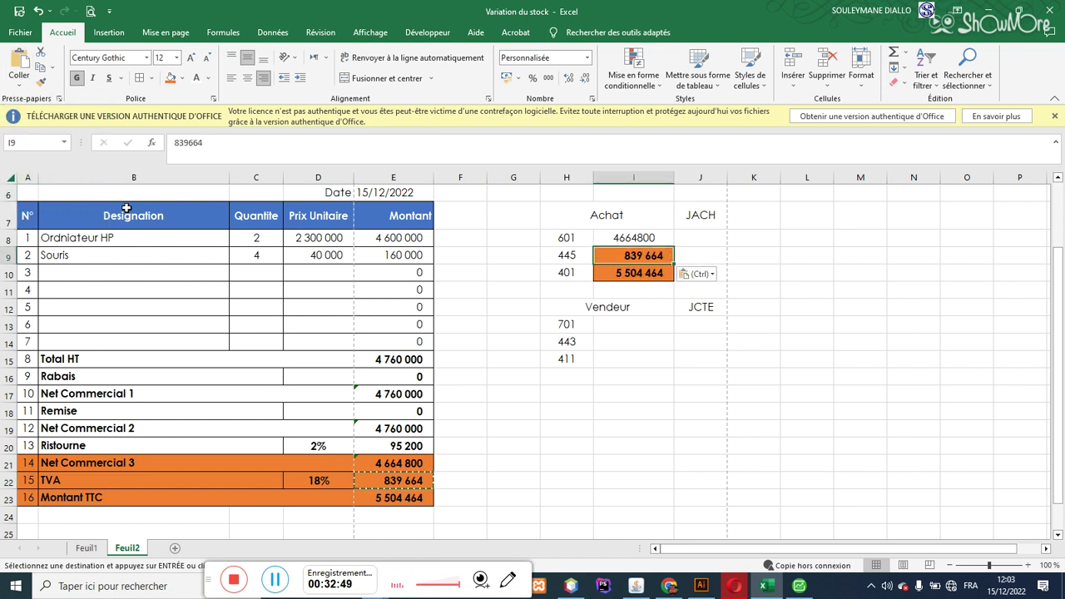
- Copy the three Achat amounts in I8:I10 into I13:I15 for accounts 701, 443 and 411 of the Vendeur entry
{"action": "left_click", "coordinate": [633, 274]}
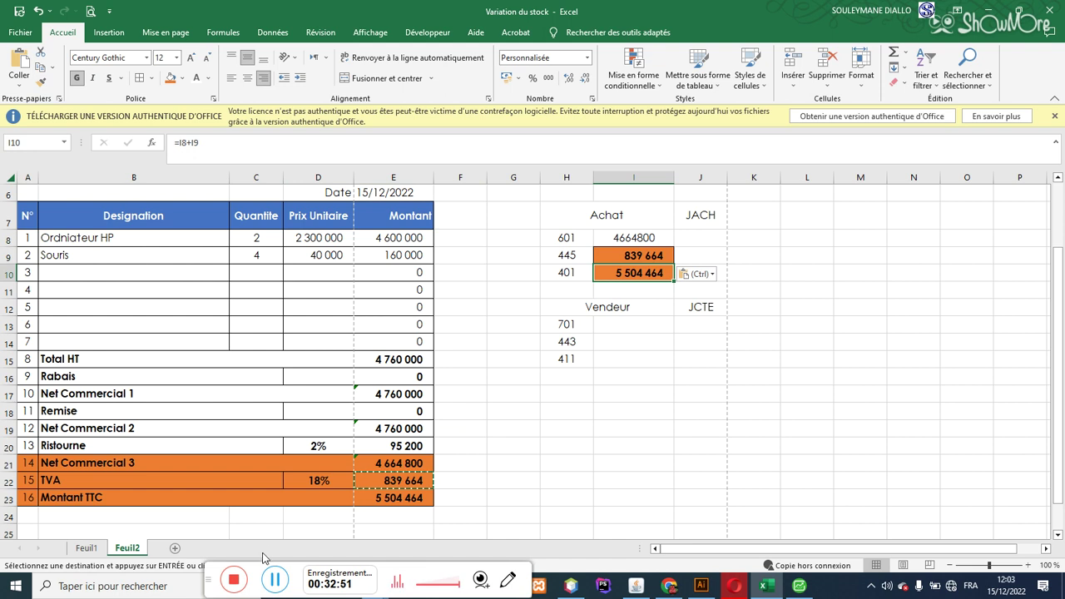
{"action": "left_click", "coordinate": [392, 500]}
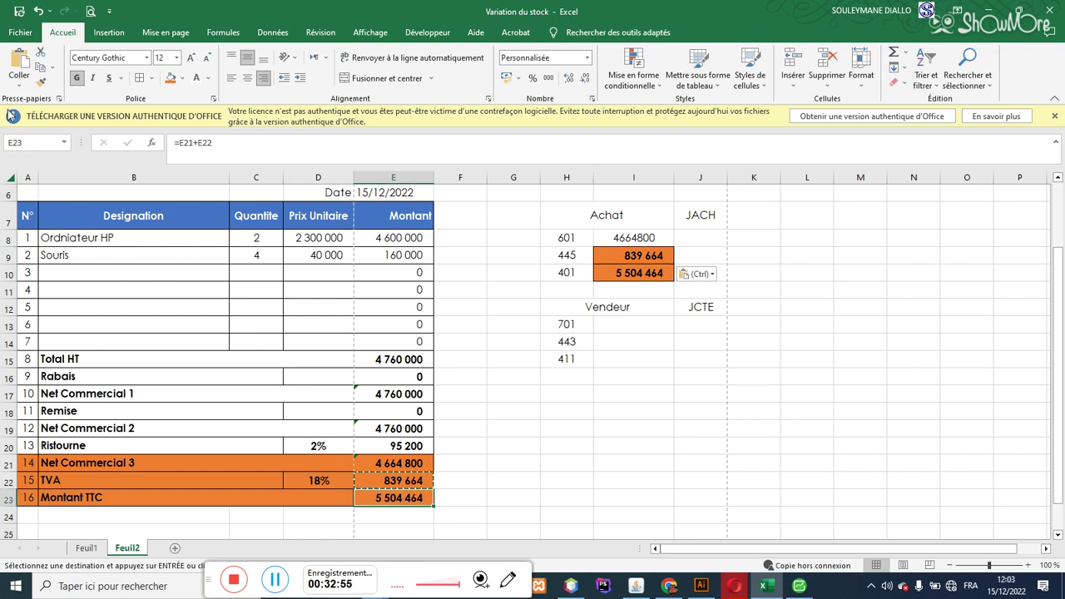
{"action": "left_click_drag", "start_coordinate": [624, 242], "coordinate": [632, 273]}
{"action": "key", "text": "ctrl+c"}
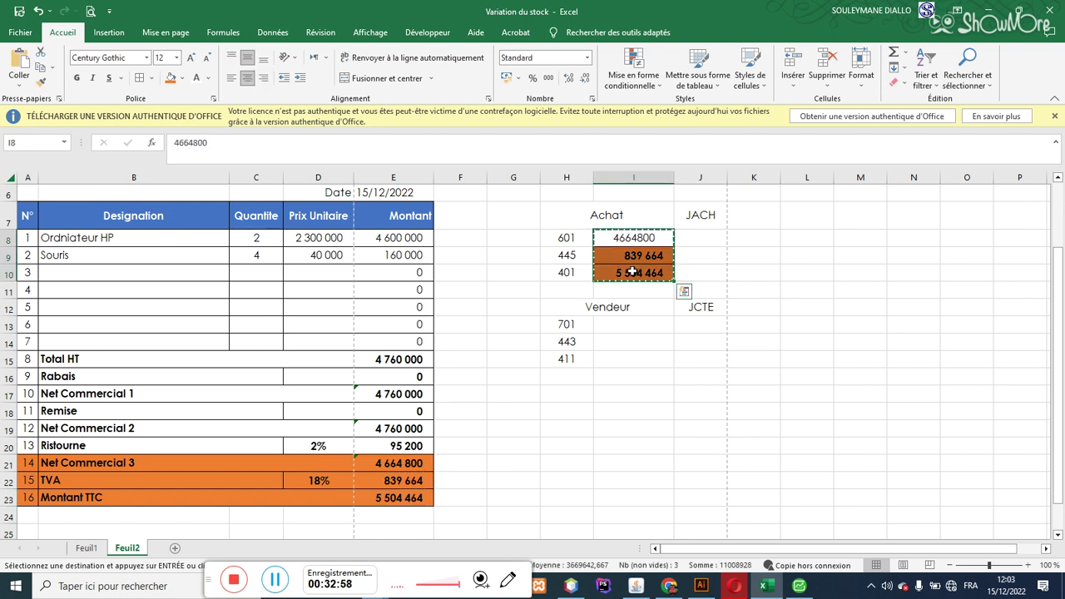
{"action": "left_click", "coordinate": [635, 330]}
{"action": "key", "text": "ctrl+v"}
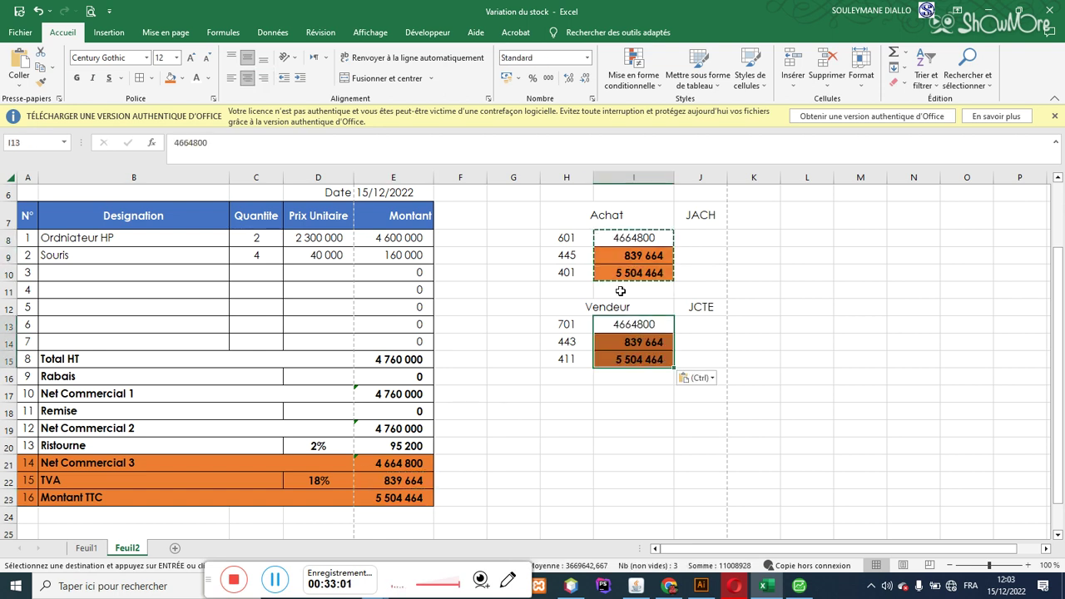
{"action": "left_click", "coordinate": [601, 327]}
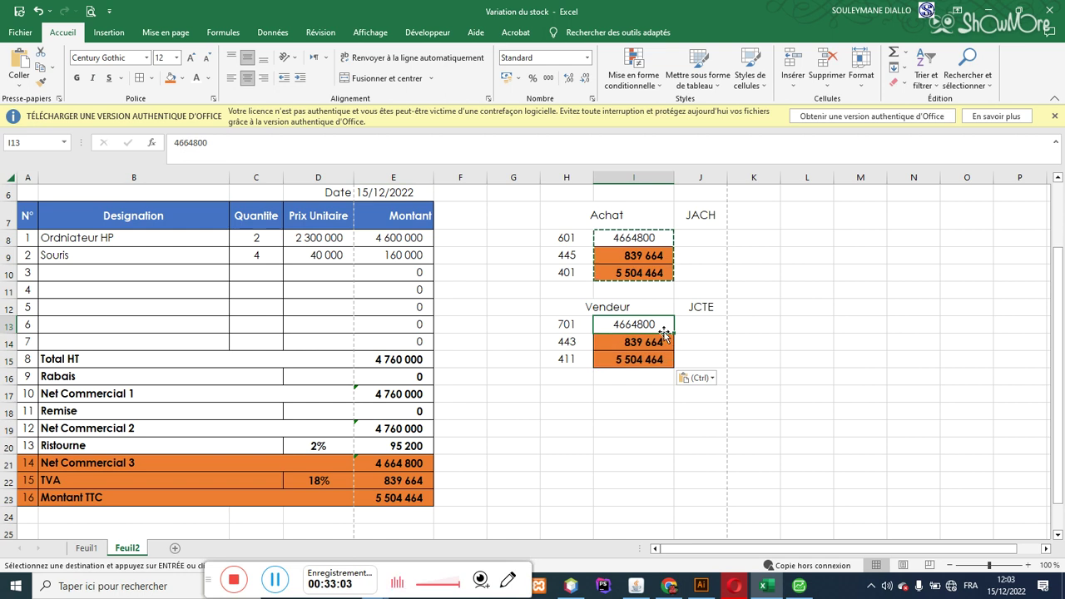
- Format column I as Monétaire with no currency symbol and 0 decimal places
{"action": "left_click", "coordinate": [633, 178]}
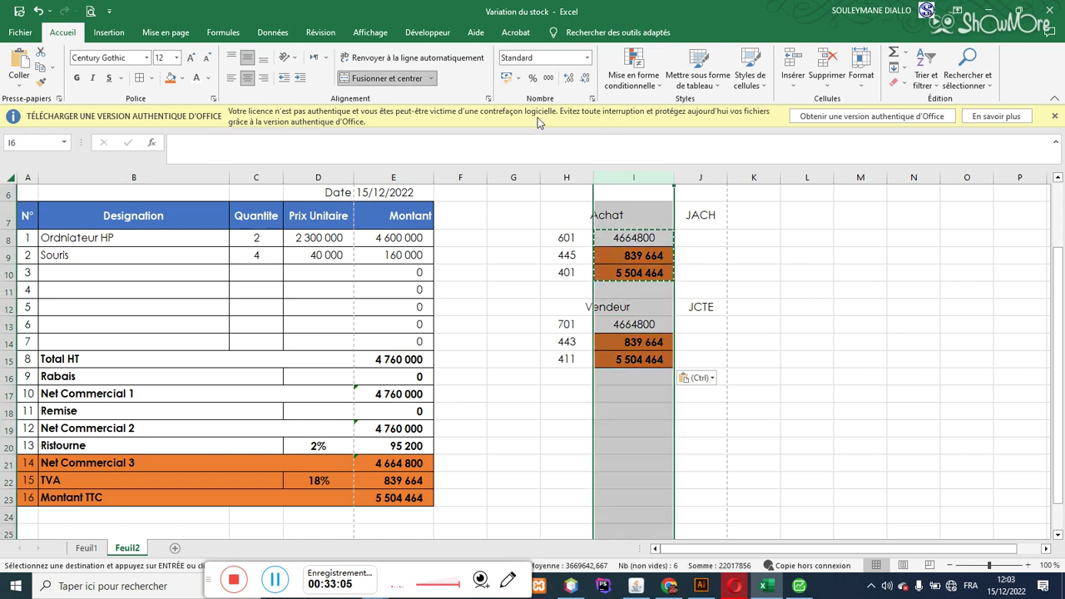
{"action": "key", "text": "ctrl+1"}
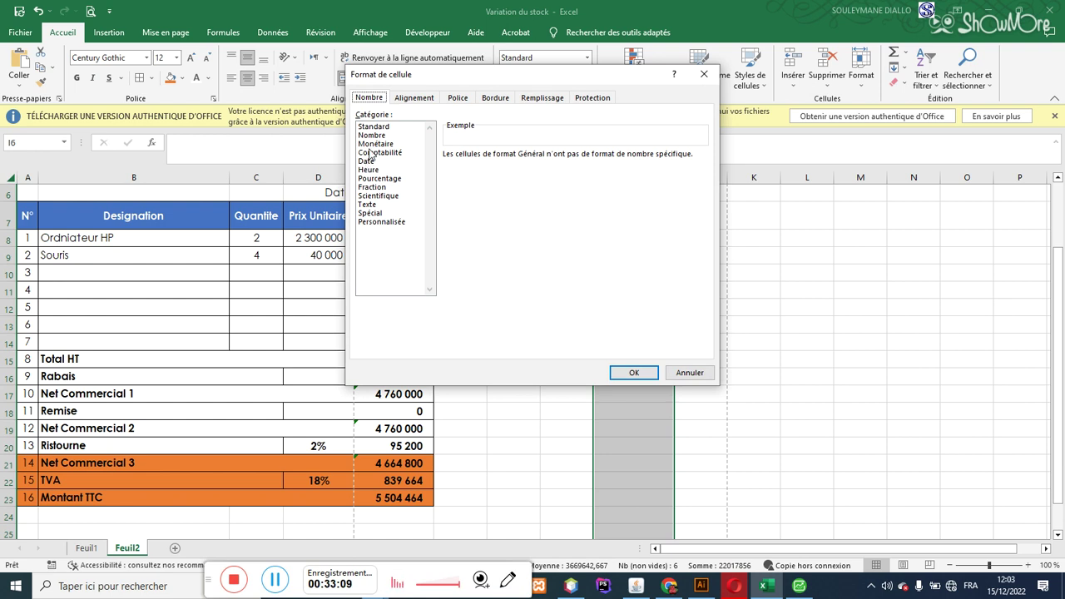
{"action": "left_click", "coordinate": [376, 144]}
{"action": "left_click", "coordinate": [559, 159]}
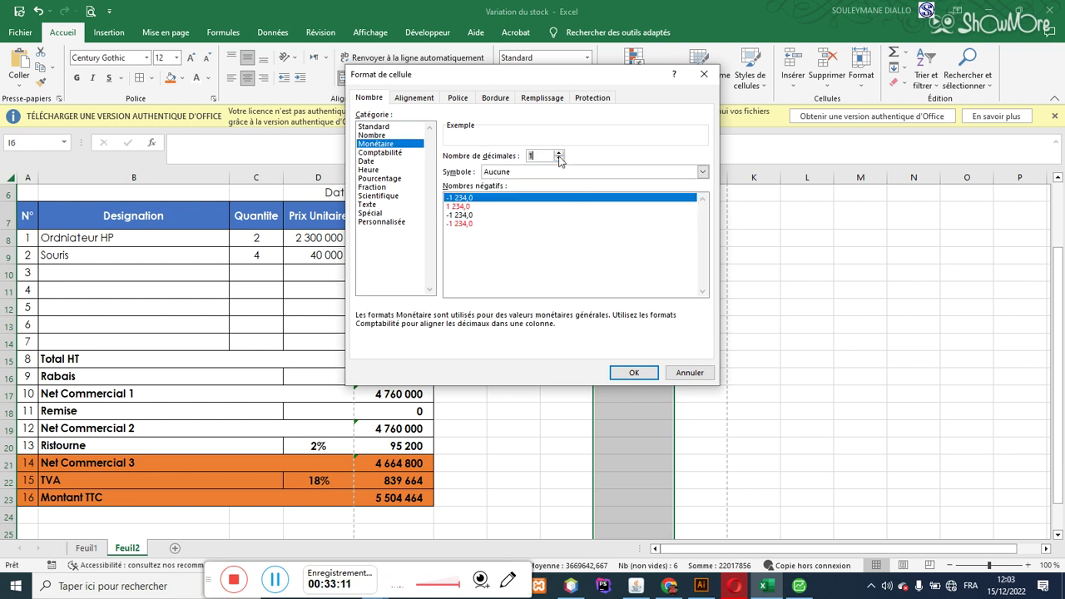
{"action": "left_click", "coordinate": [635, 372]}
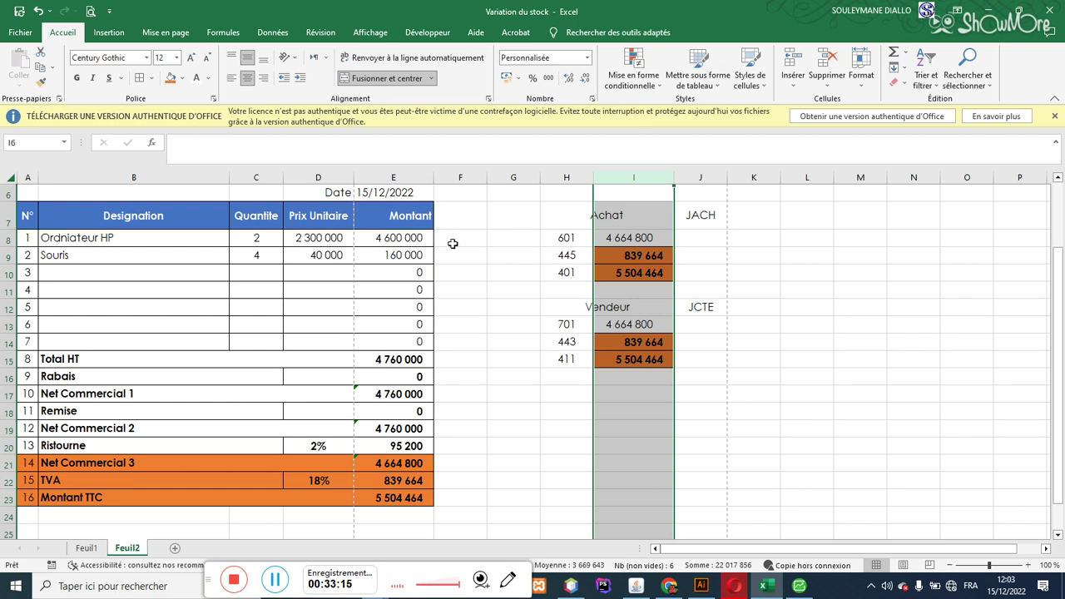
- Examine the invoice lines and the Achat and Vendeur amounts at 120% zoom, with a brief switch to Sage's tax rates and back to Excel
{"action": "left_click", "coordinate": [300, 239]}
{"action": "left_click_drag", "start_coordinate": [1059, 273], "coordinate": [1059, 263]}
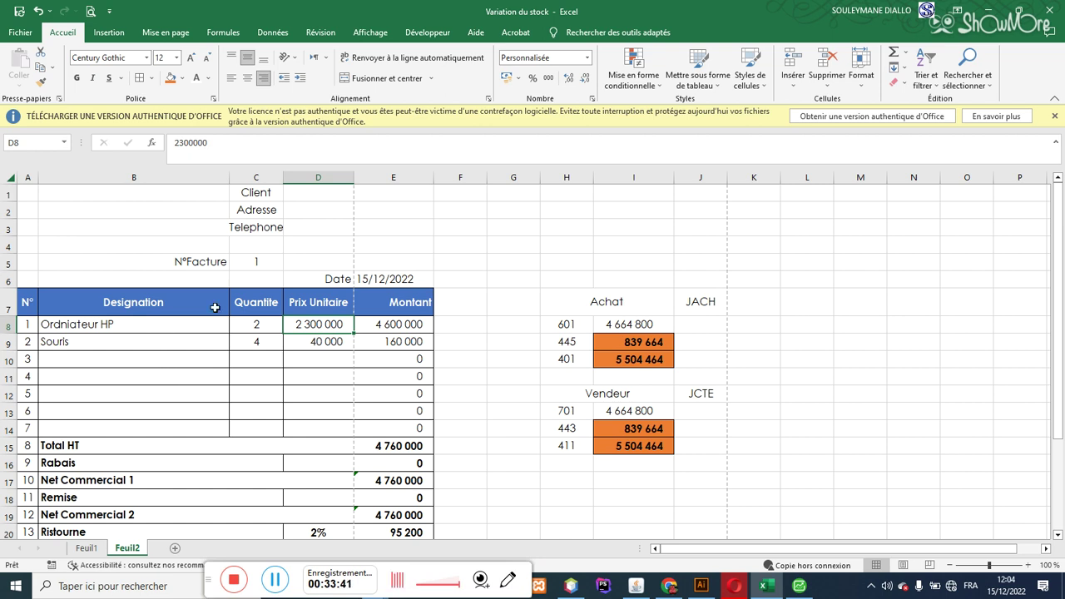
{"action": "left_click_drag", "start_coordinate": [632, 325], "coordinate": [637, 360]}
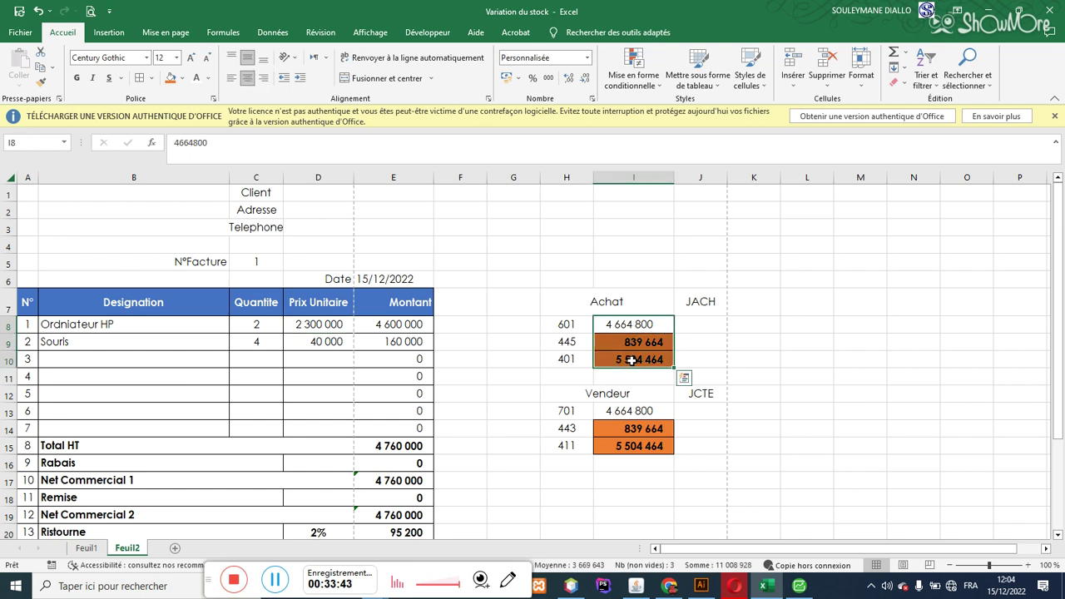
{"action": "left_click", "coordinate": [530, 414]}
{"action": "left_click", "coordinate": [659, 323]}
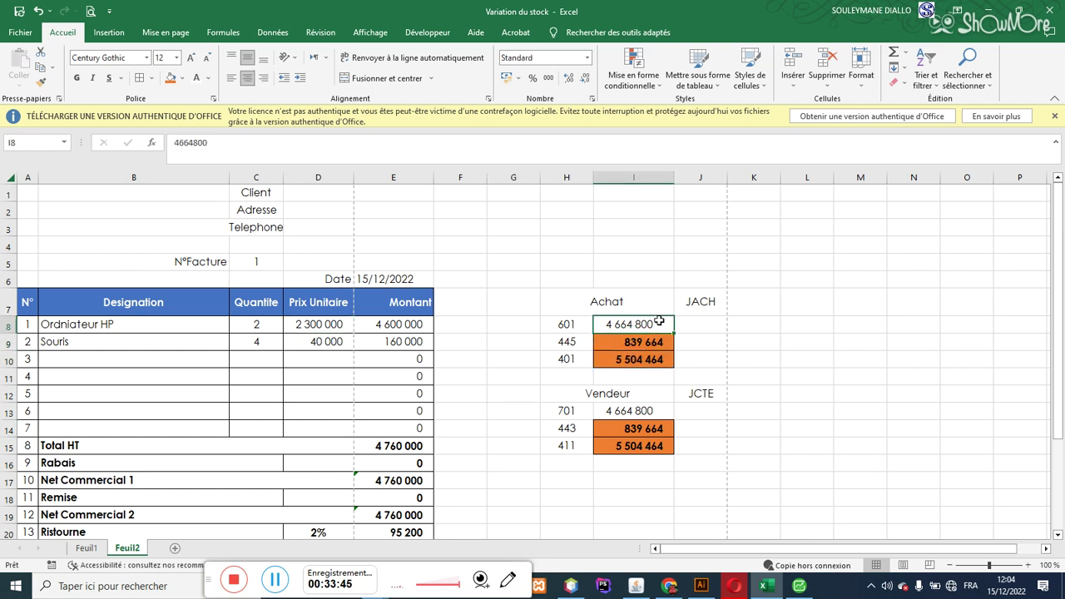
{"action": "left_click", "coordinate": [629, 367]}
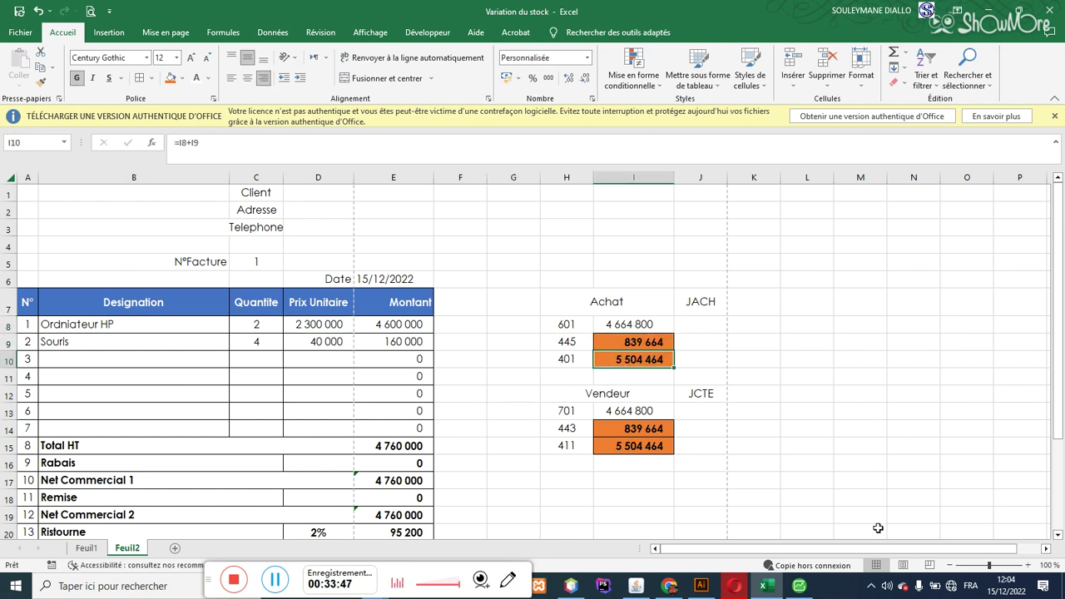
{"action": "left_click", "coordinate": [1030, 566]}
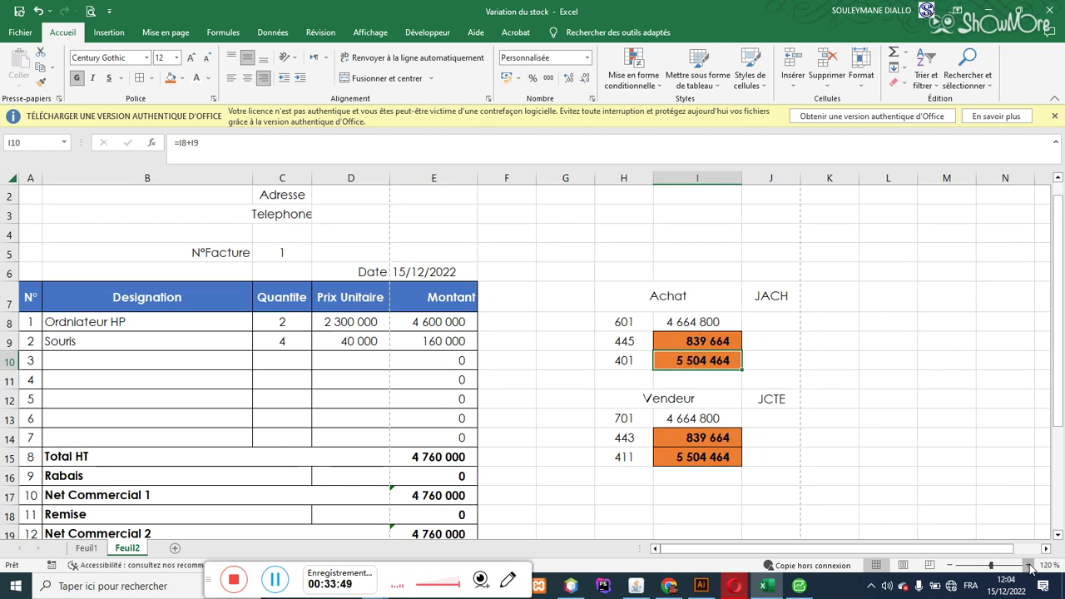
{"action": "left_click", "coordinate": [1030, 566]}
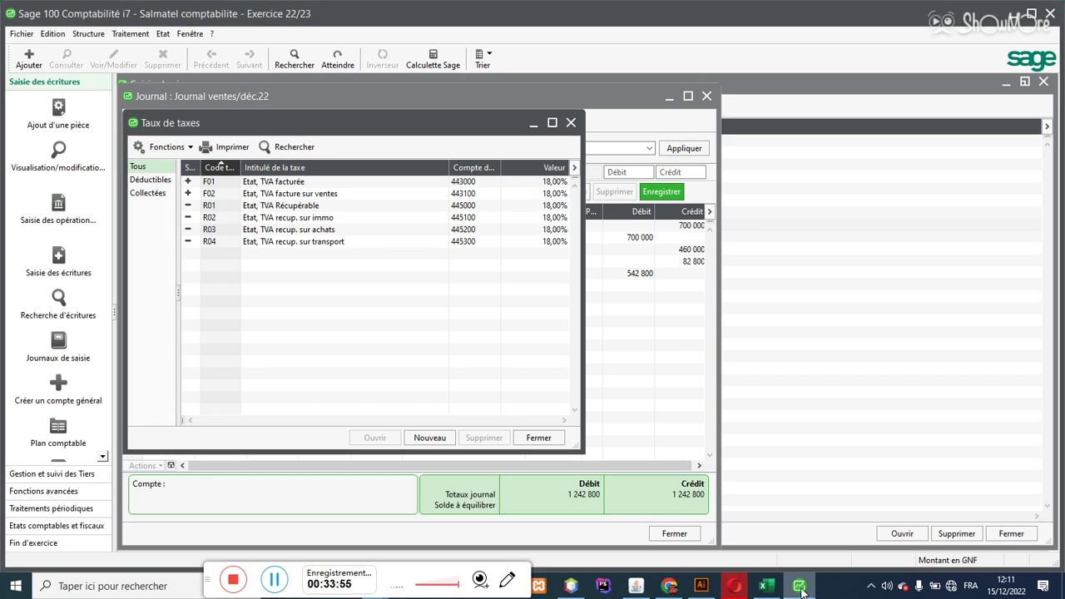
{"action": "left_click", "coordinate": [766, 586]}
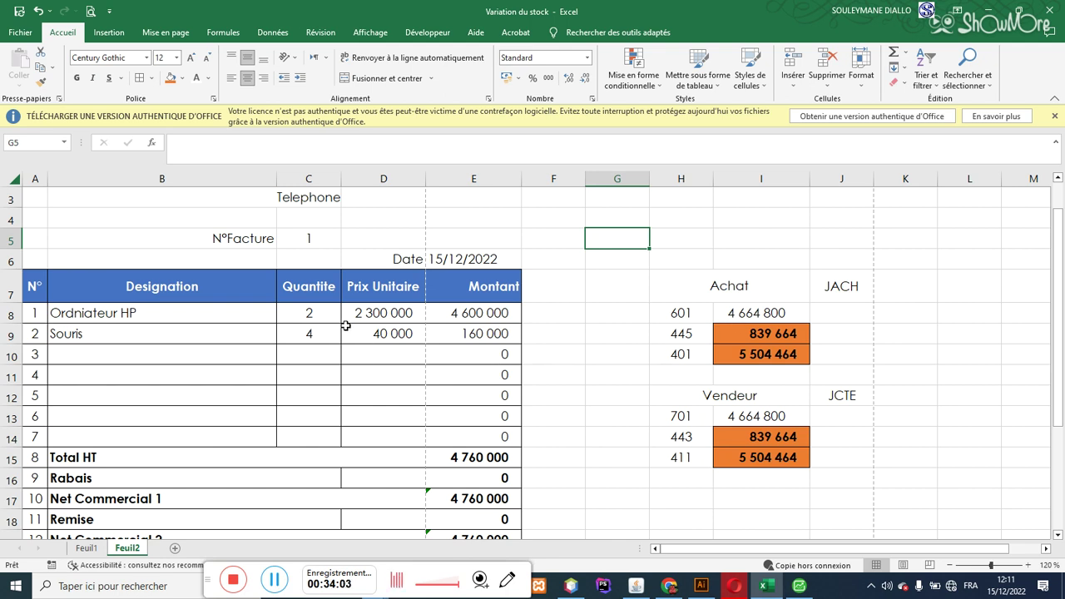
- Slightly narrow the Prix Unitaire column D of the invoice
{"action": "left_click", "coordinate": [452, 259]}
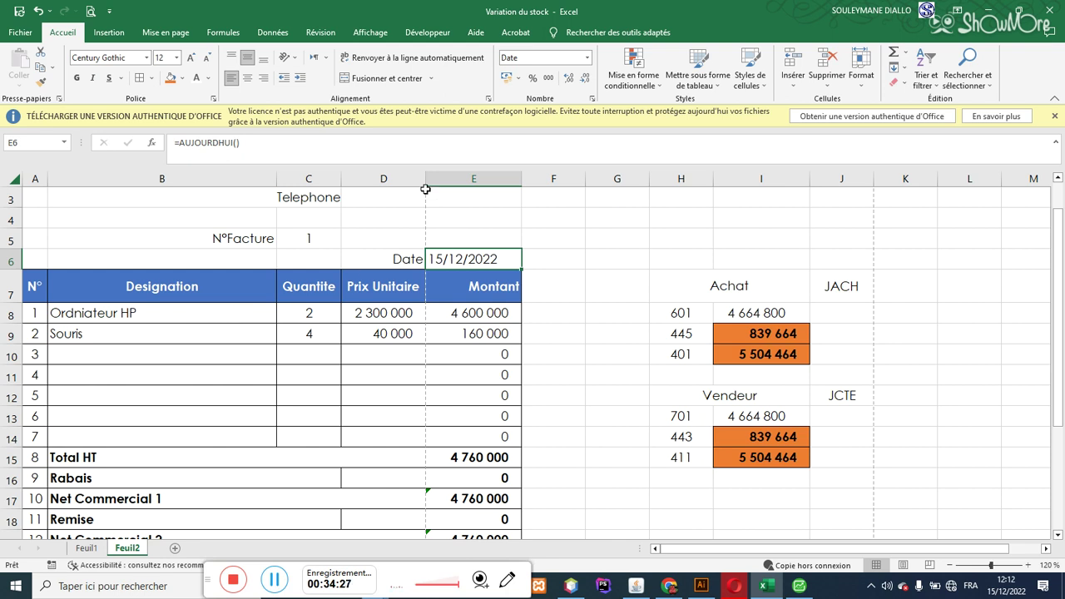
{"action": "left_click_drag", "start_coordinate": [426, 179], "coordinate": [419, 173]}
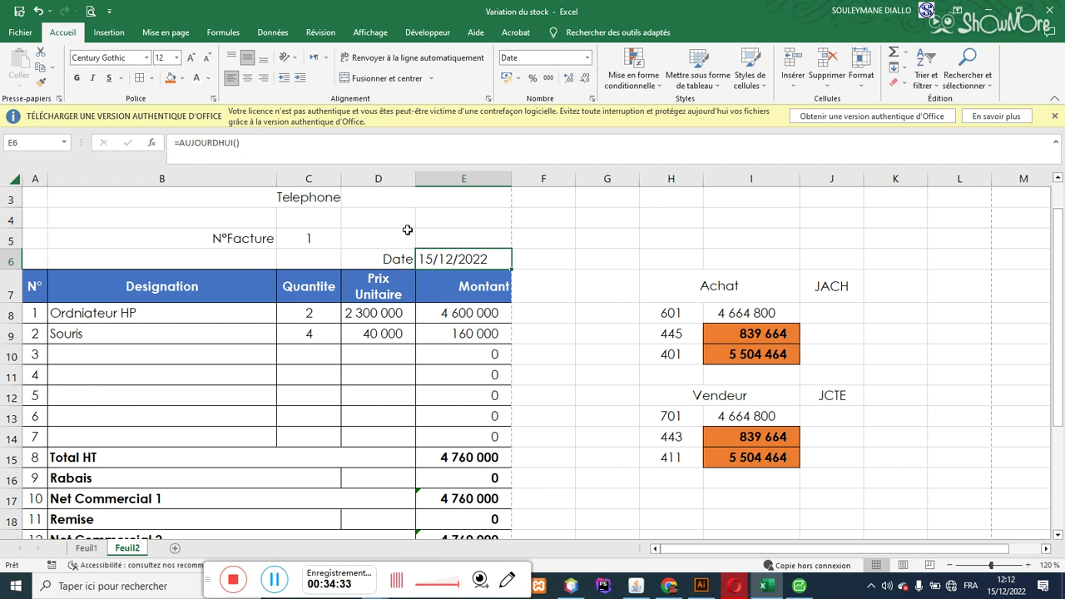
{"action": "left_click", "coordinate": [456, 290]}
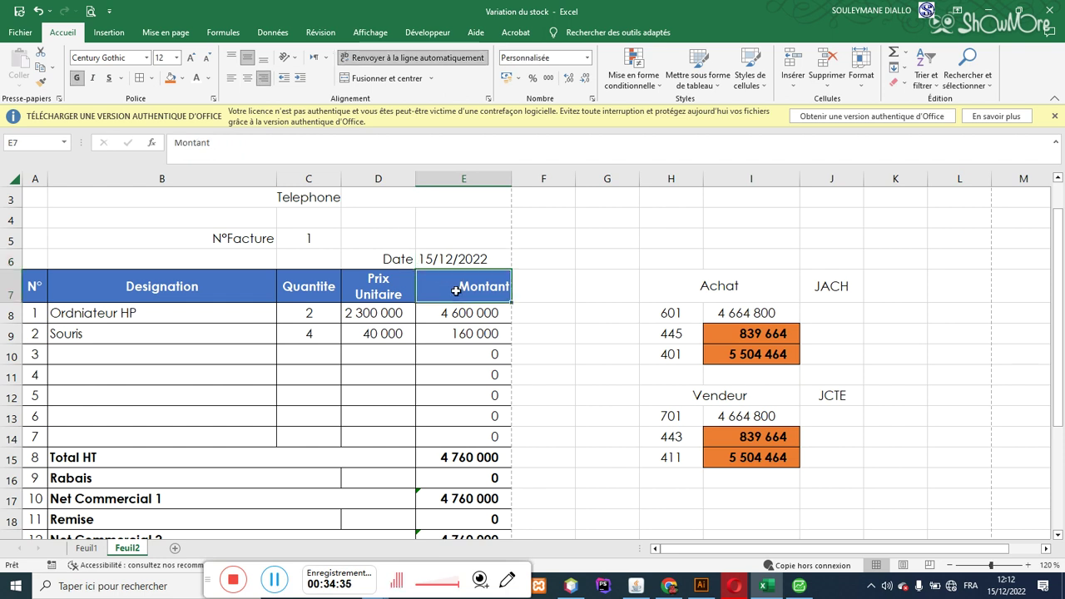
{"action": "left_click", "coordinate": [459, 316]}
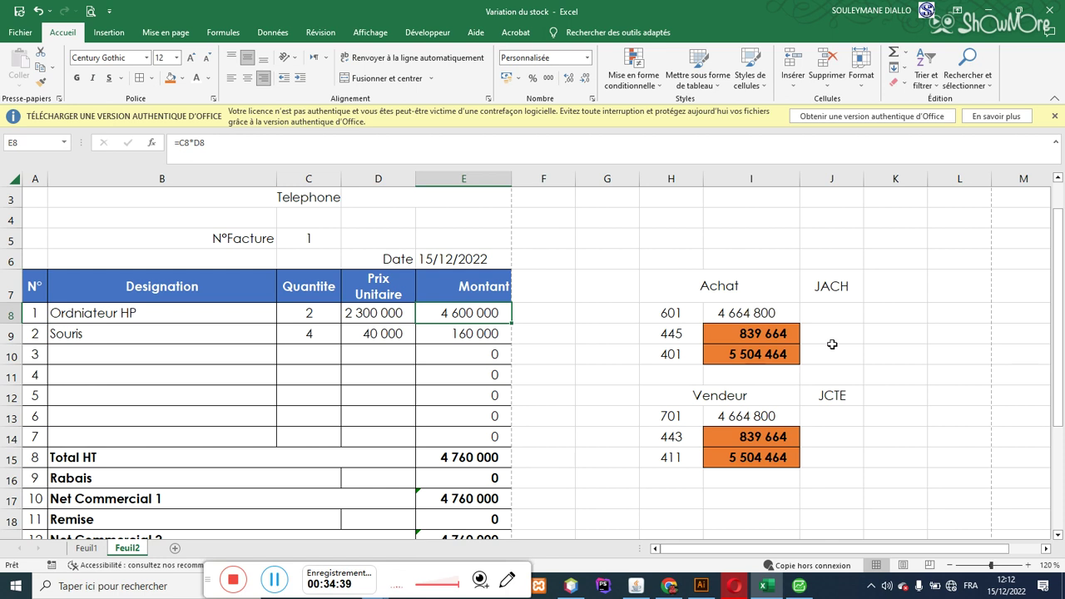
- Examine the Ristourne rate and the Net Commercial 3, TVA and Montant TTC rows of the invoice
{"action": "left_click_drag", "start_coordinate": [1059, 270], "coordinate": [1063, 350]}
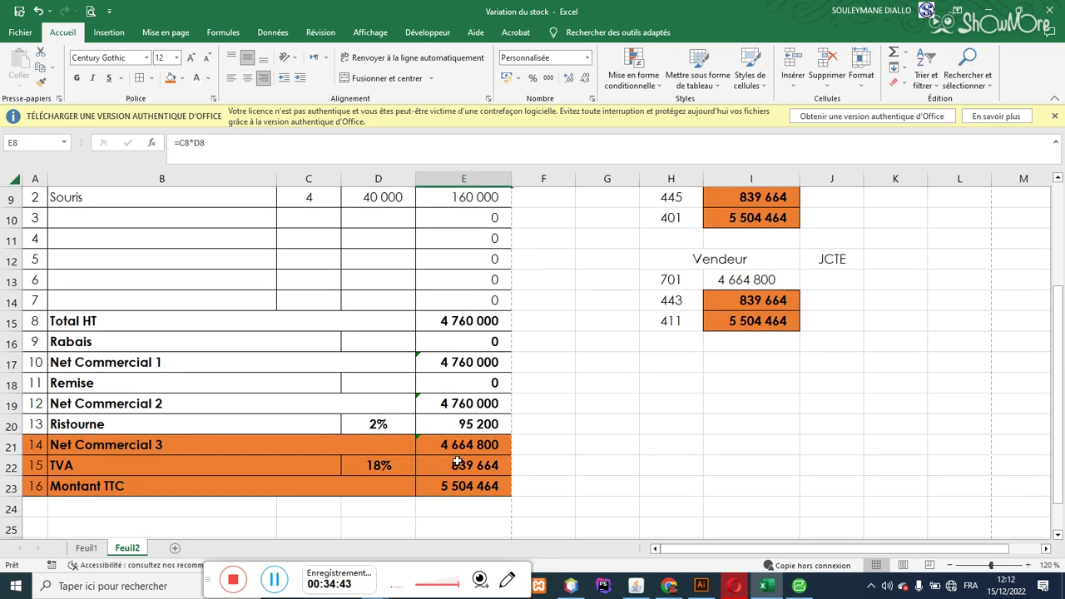
{"action": "left_click", "coordinate": [373, 424]}
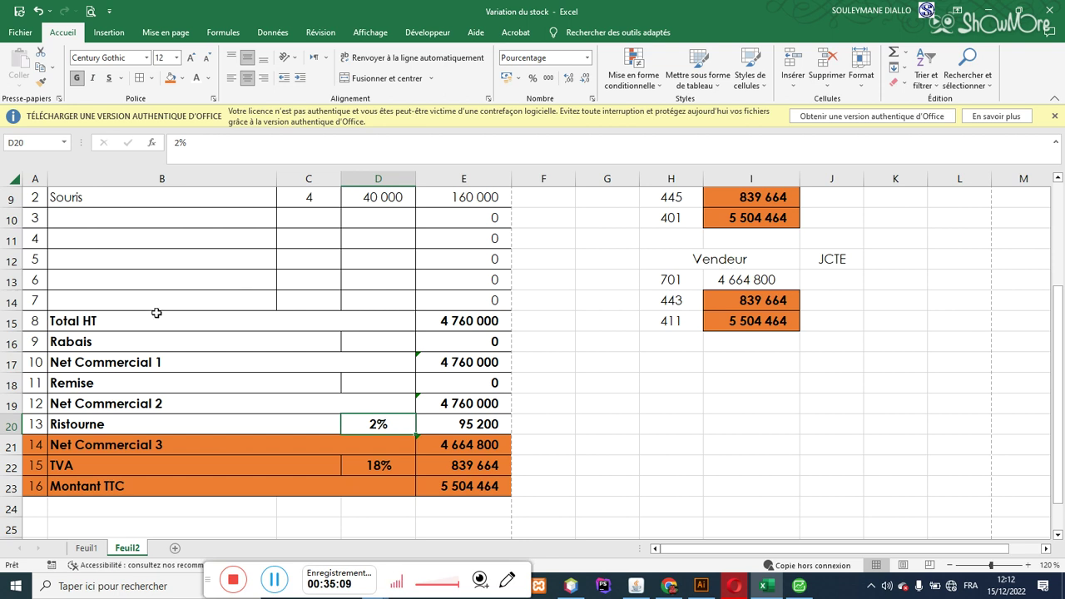
{"action": "left_click_drag", "start_coordinate": [1060, 331], "coordinate": [1038, 308]}
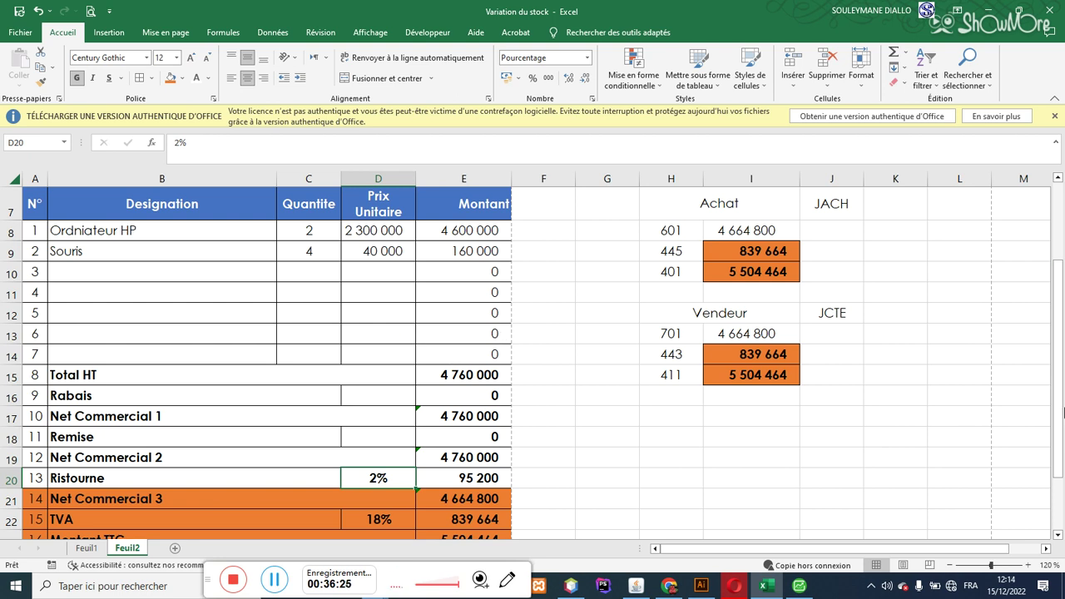
{"action": "left_click_drag", "start_coordinate": [1062, 408], "coordinate": [1060, 452]}
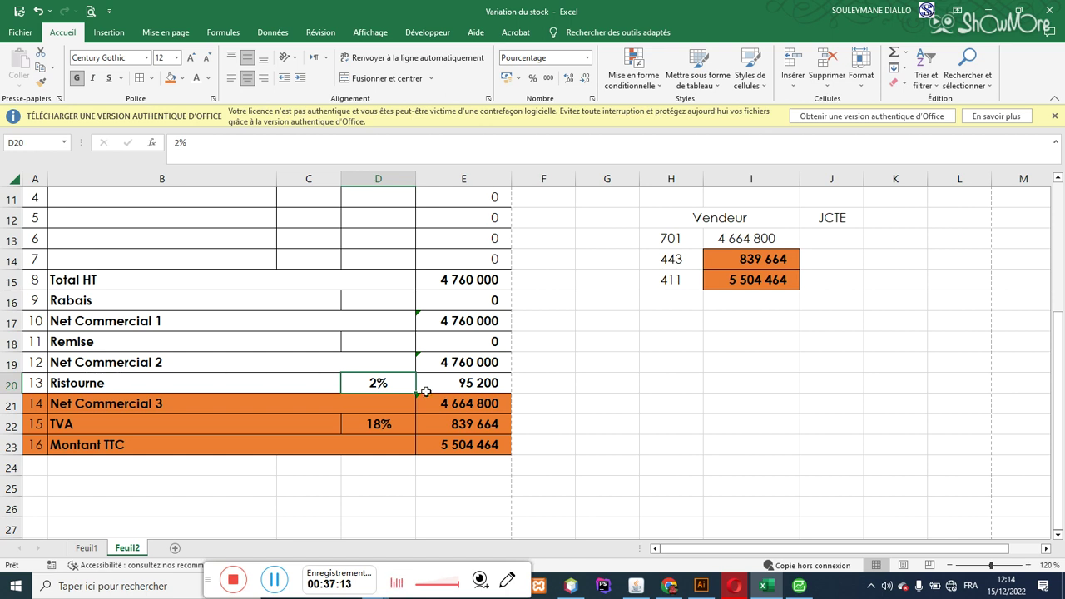
{"action": "left_click", "coordinate": [451, 400]}
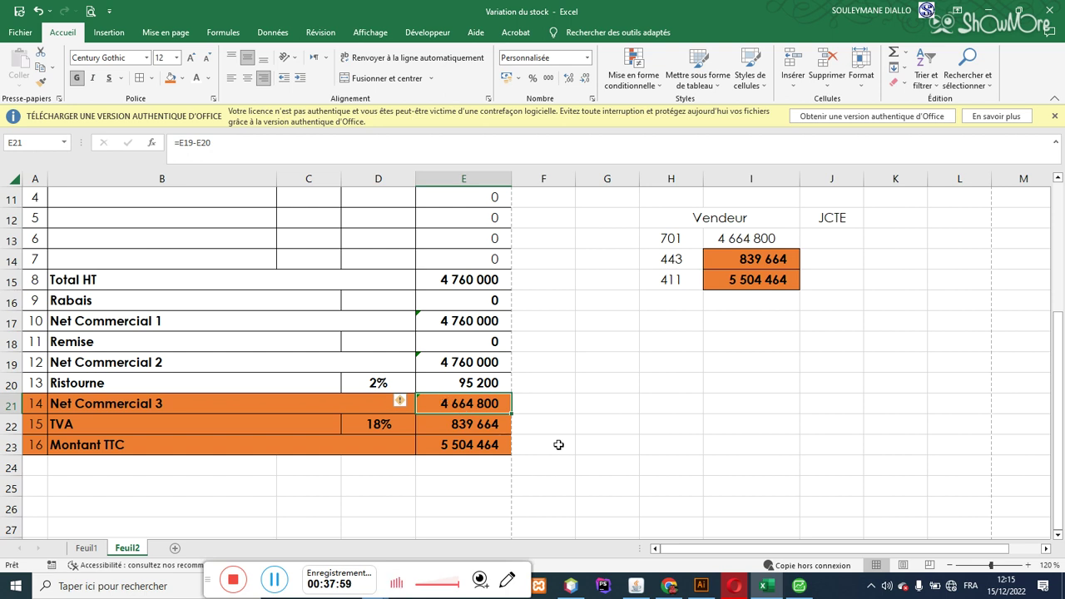
- Add a new worksheet after Feuil2 and set the height of all its rows to 20
{"action": "left_click", "coordinate": [175, 548]}
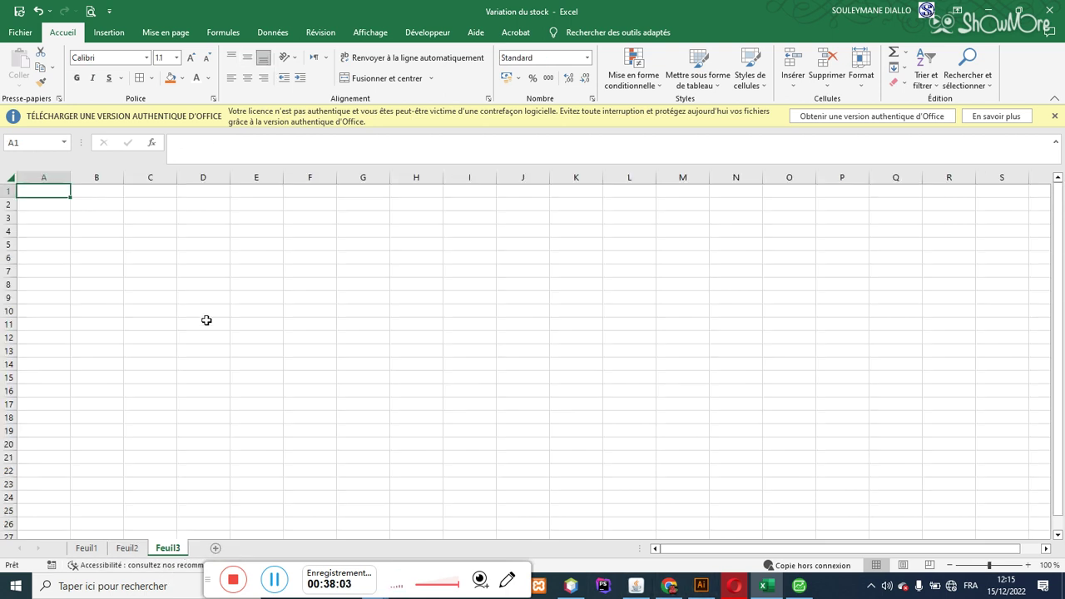
{"action": "left_click", "coordinate": [8, 182]}
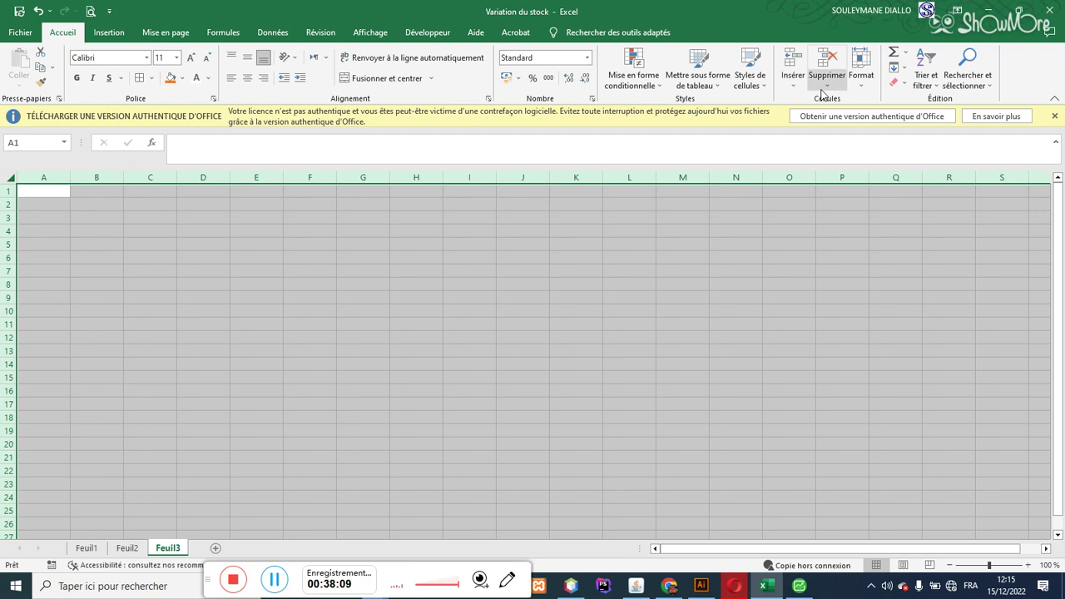
{"action": "left_click", "coordinate": [861, 75]}
{"action": "left_click", "coordinate": [886, 112]}
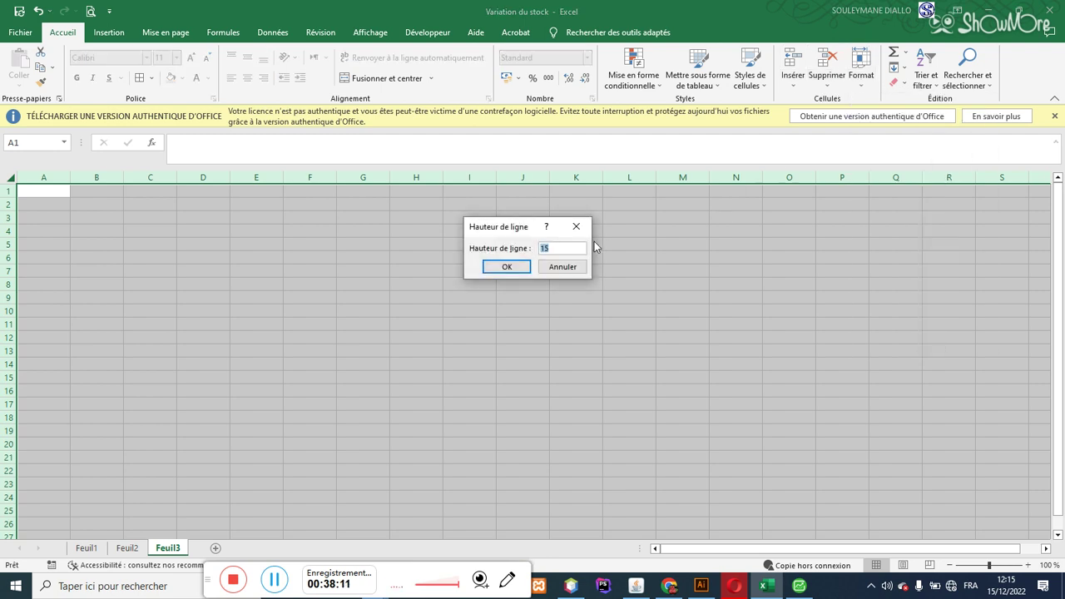
{"action": "type", "text": "20"}
{"action": "key", "text": "Return"}
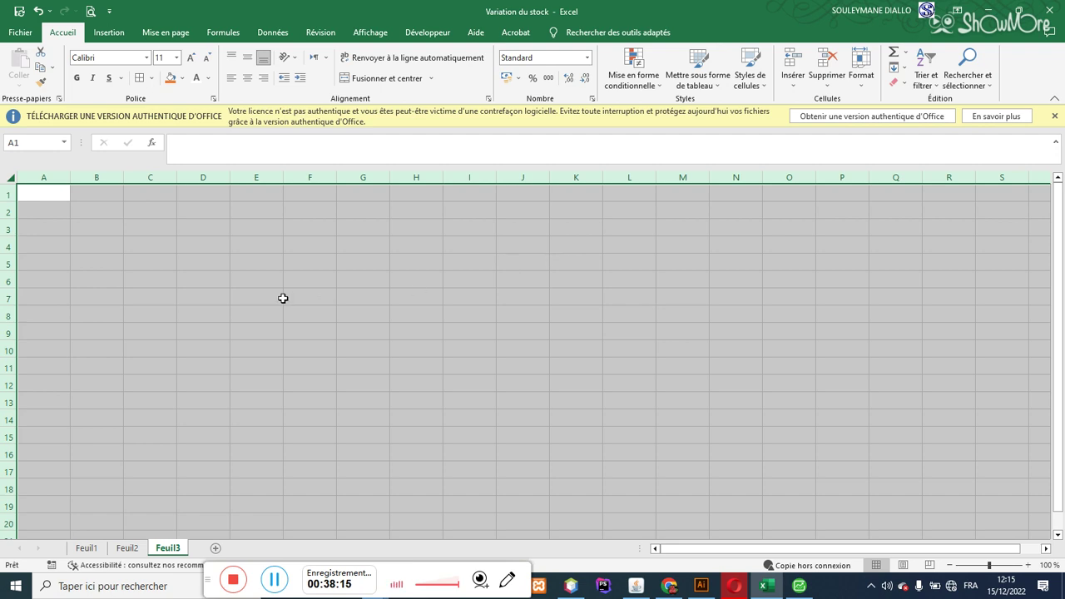
- Merge cells B3:C3 on Feuil3, centre them horizontally and vertically, and enter the heading "Actif"
{"action": "left_click_drag", "start_coordinate": [91, 227], "coordinate": [159, 228]}
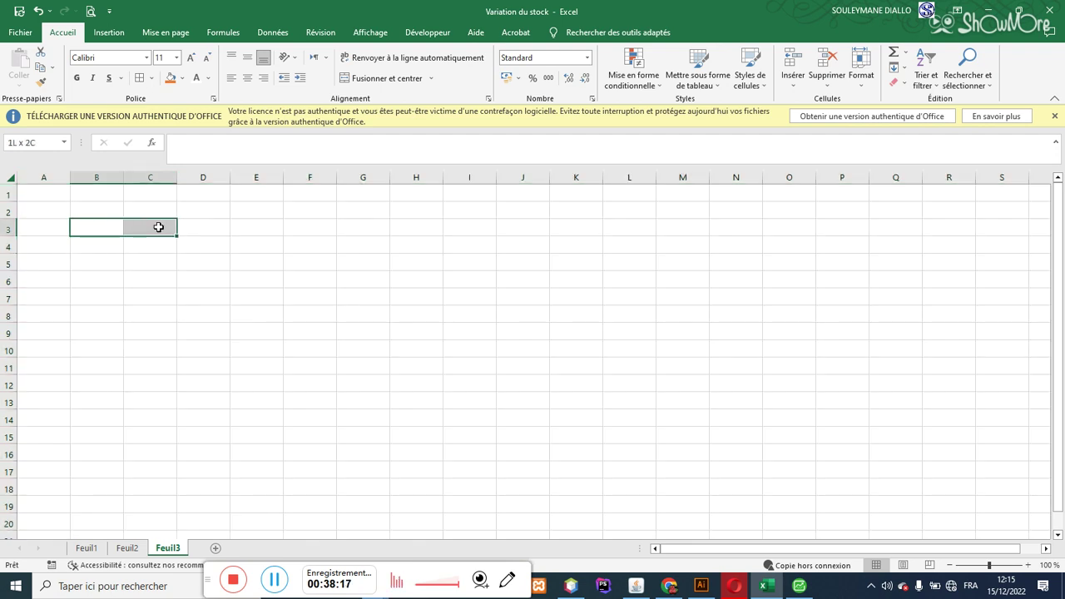
{"action": "left_click", "coordinate": [247, 77]}
{"action": "left_click", "coordinate": [248, 57]}
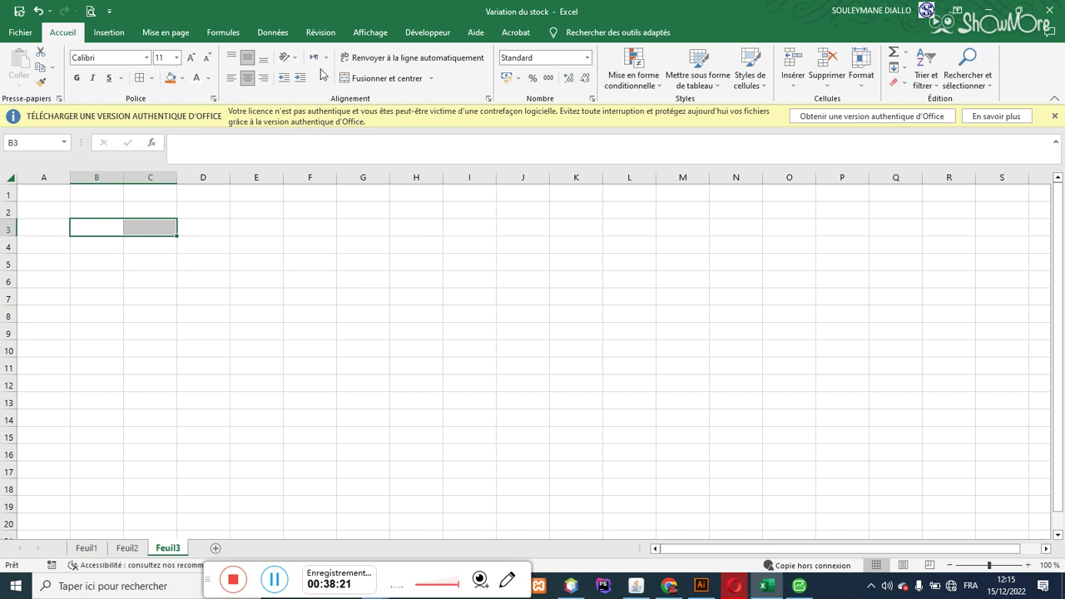
{"action": "left_click", "coordinate": [406, 78]}
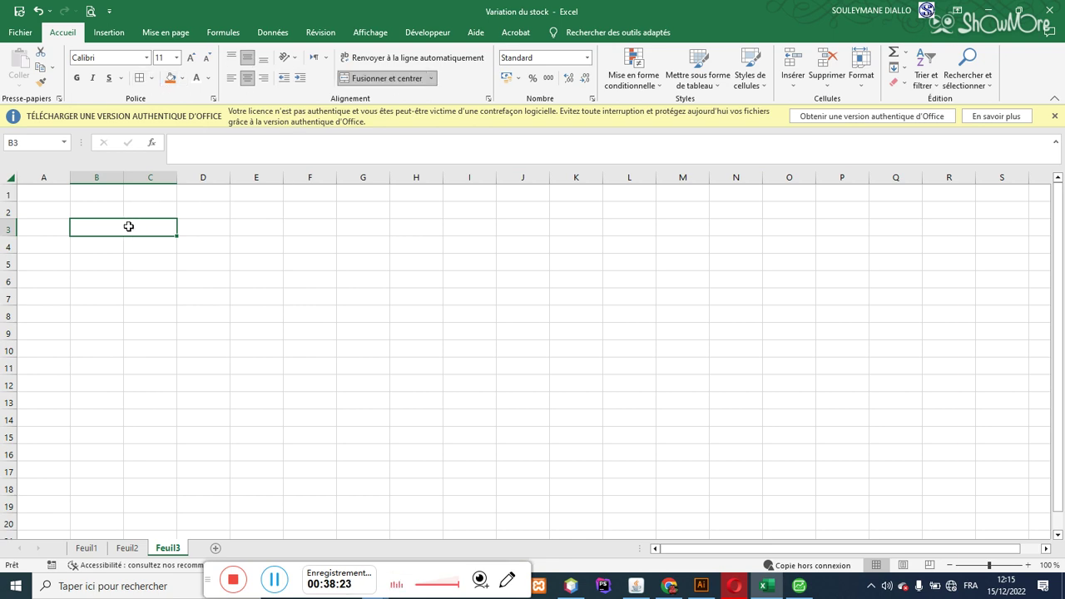
{"action": "type", "text": "Actif"}
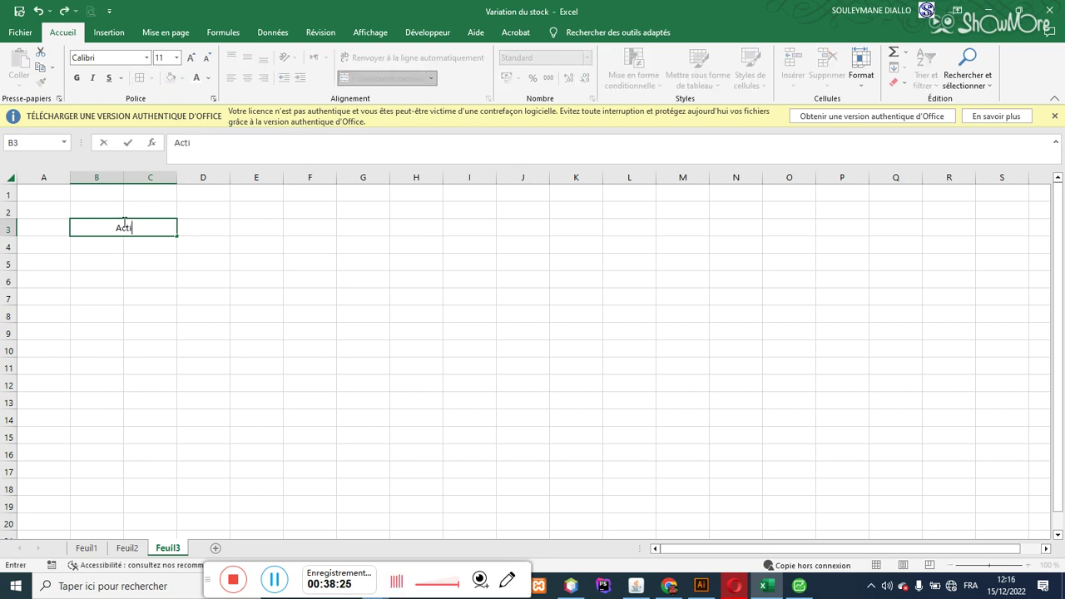
- Enter "Debit +" in B4 and "Credit -" in C4 below the Actif heading
{"action": "left_click", "coordinate": [111, 243]}
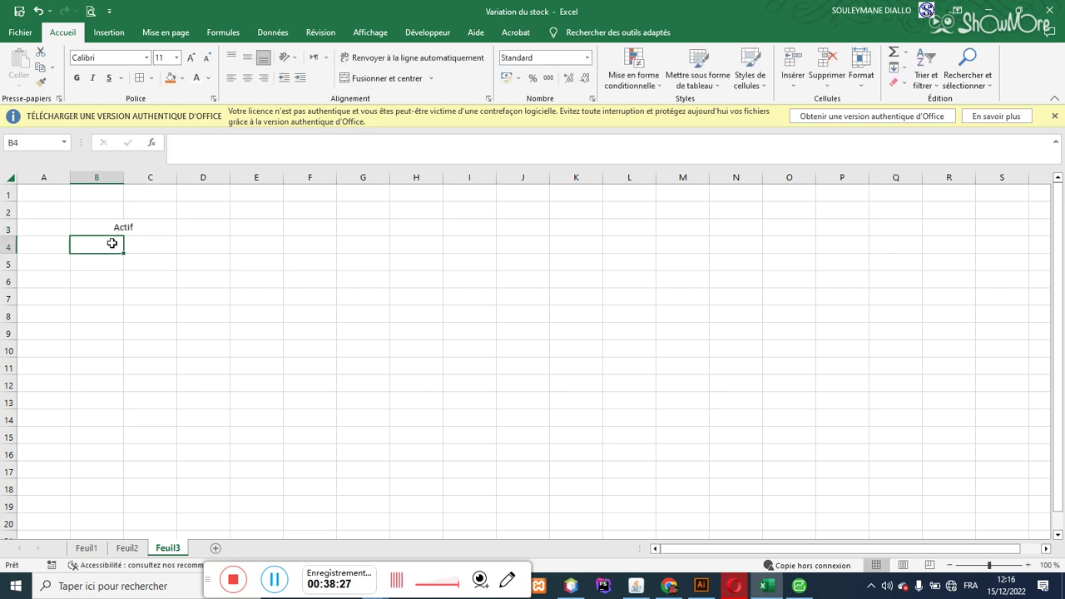
{"action": "type", "text": "De"}
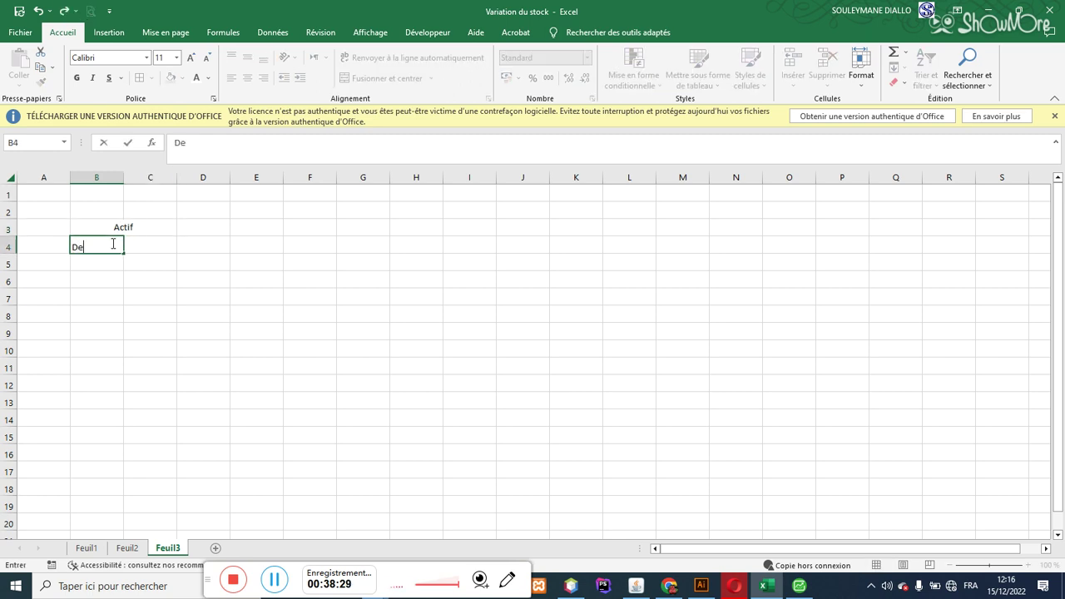
{"action": "type", "text": "bit +"}
{"action": "key", "text": "Tab"}
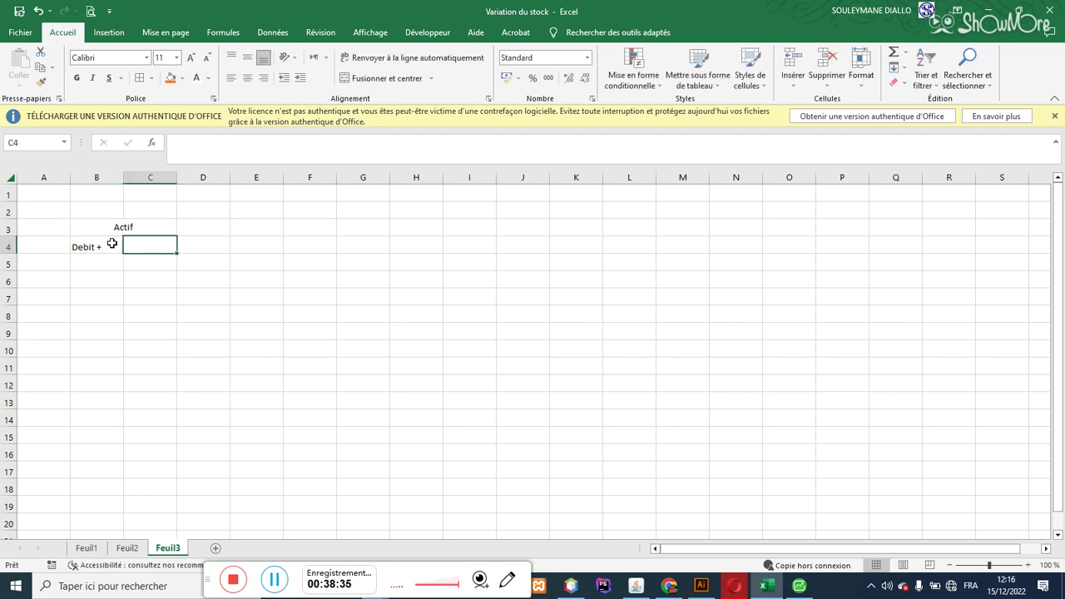
{"action": "type", "text": "cREDIT"}
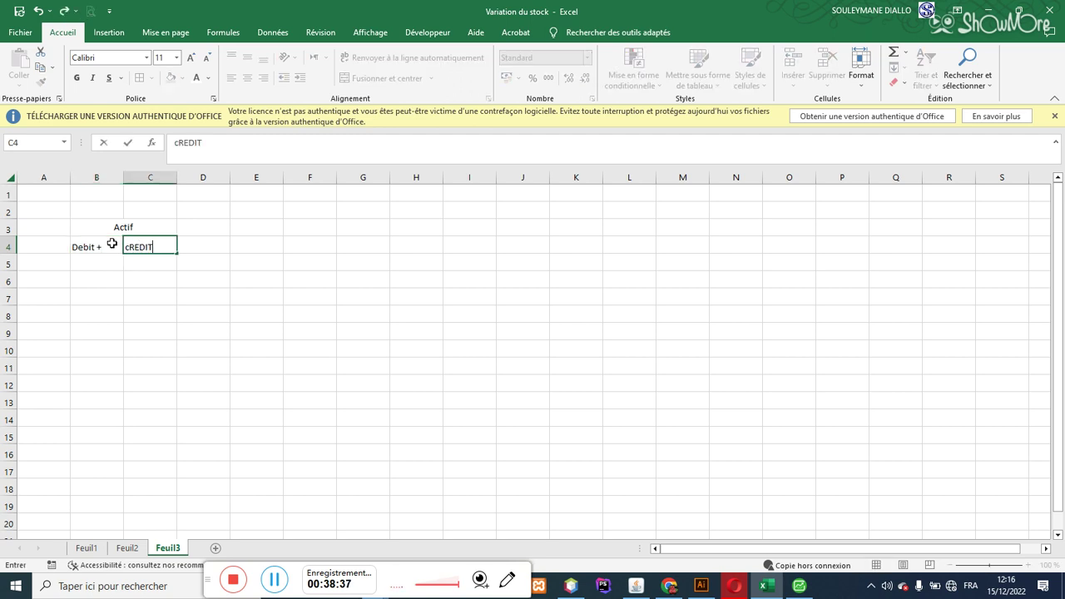
{"action": "key", "text": "BackSpace"}
{"action": "key", "text": "BackSpace"}
{"action": "key", "text": "BackSpace"}
{"action": "key", "text": "BackSpace"}
{"action": "key", "text": "BackSpace"}
{"action": "key", "text": "BackSpace"}
{"action": "type", "text": "Credit -"}
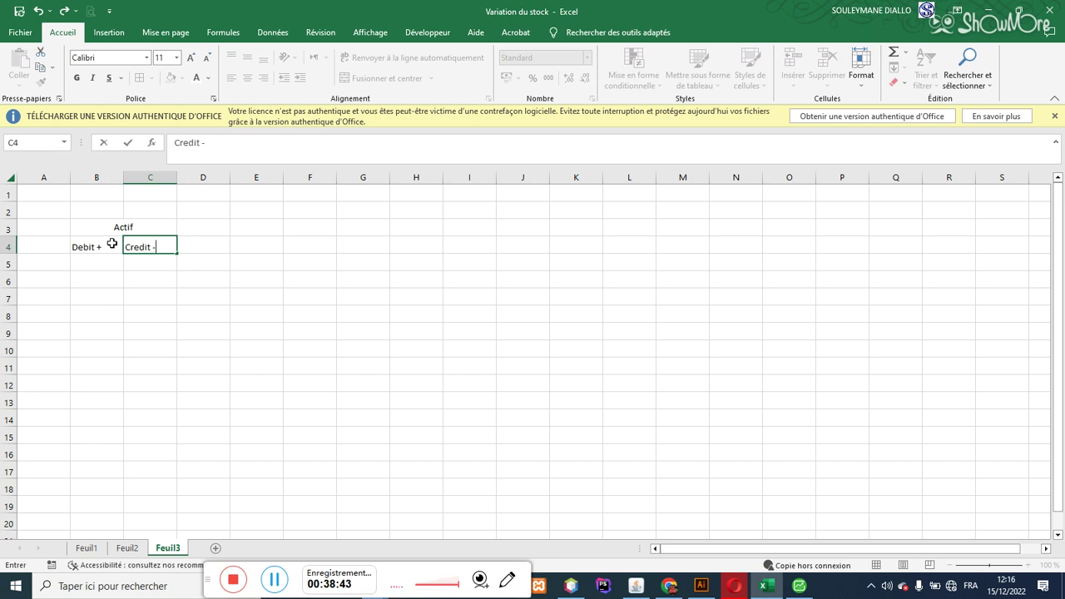
{"action": "key", "text": "Return"}
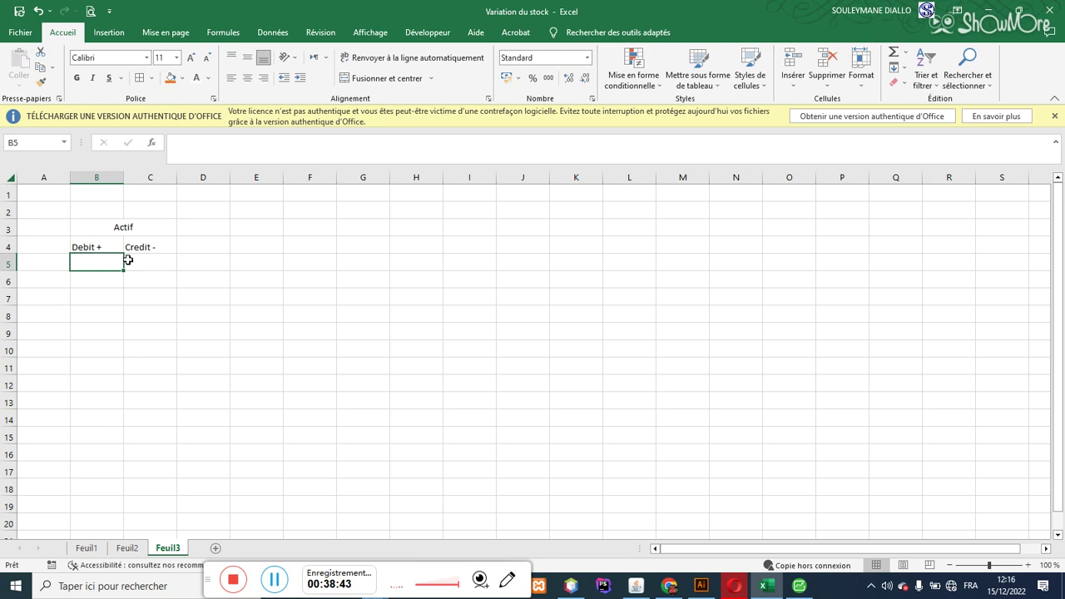
- Copy the Actif block B3:C4 to E3 and change the copy's heading to "Passif"
{"action": "left_click", "coordinate": [125, 226]}
{"action": "left_click_drag", "start_coordinate": [128, 234], "coordinate": [135, 247]}
{"action": "key", "text": "ctrl+c"}
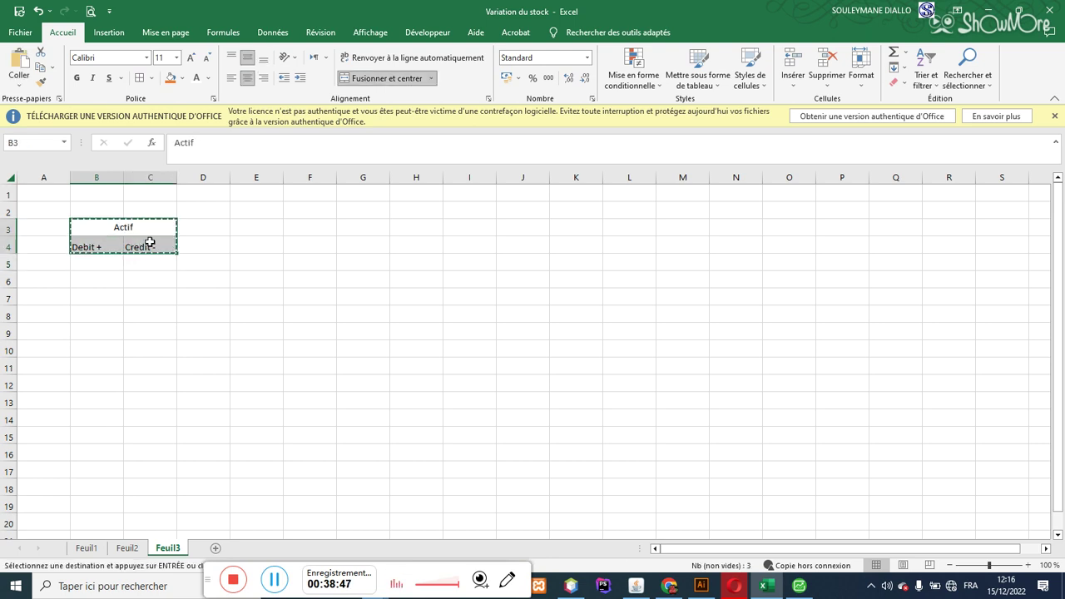
{"action": "left_click", "coordinate": [259, 228]}
{"action": "key", "text": "ctrl+v"}
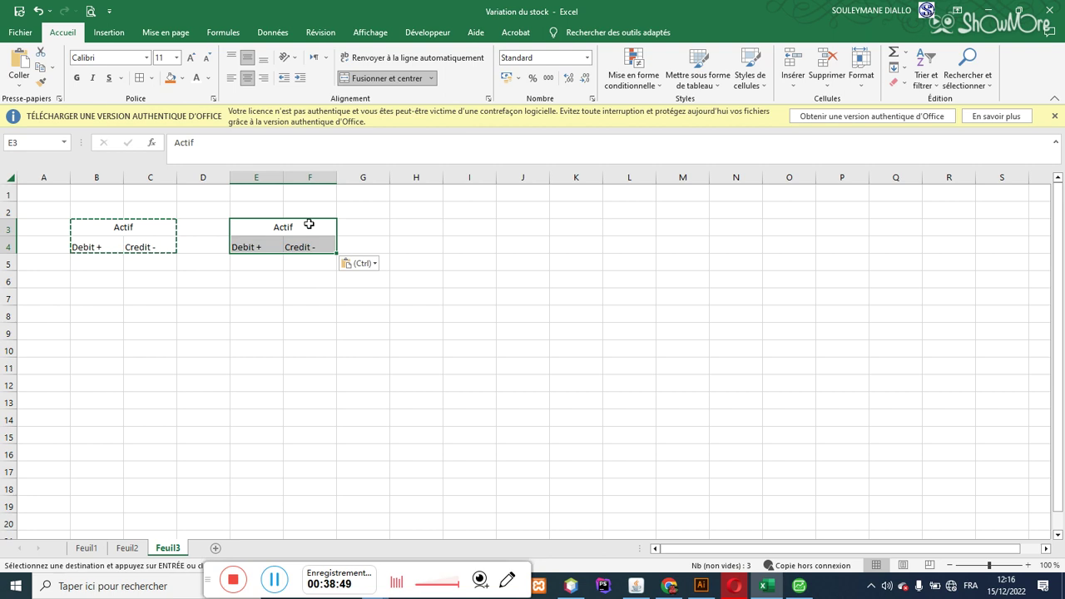
{"action": "double_click", "coordinate": [306, 226]}
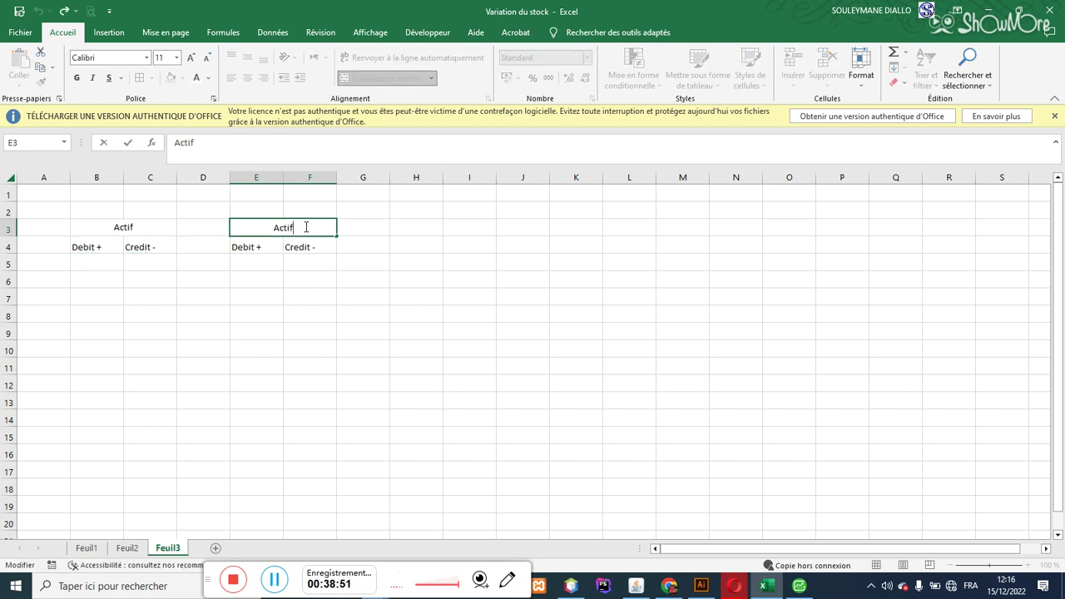
{"action": "key", "text": "BackSpace"}
{"action": "key", "text": "BackSpace"}
{"action": "key", "text": "BackSpace"}
{"action": "key", "text": "BackSpace"}
{"action": "key", "text": "BackSpace"}
{"action": "type", "text": "Passif"}
{"action": "left_click", "coordinate": [112, 311]}
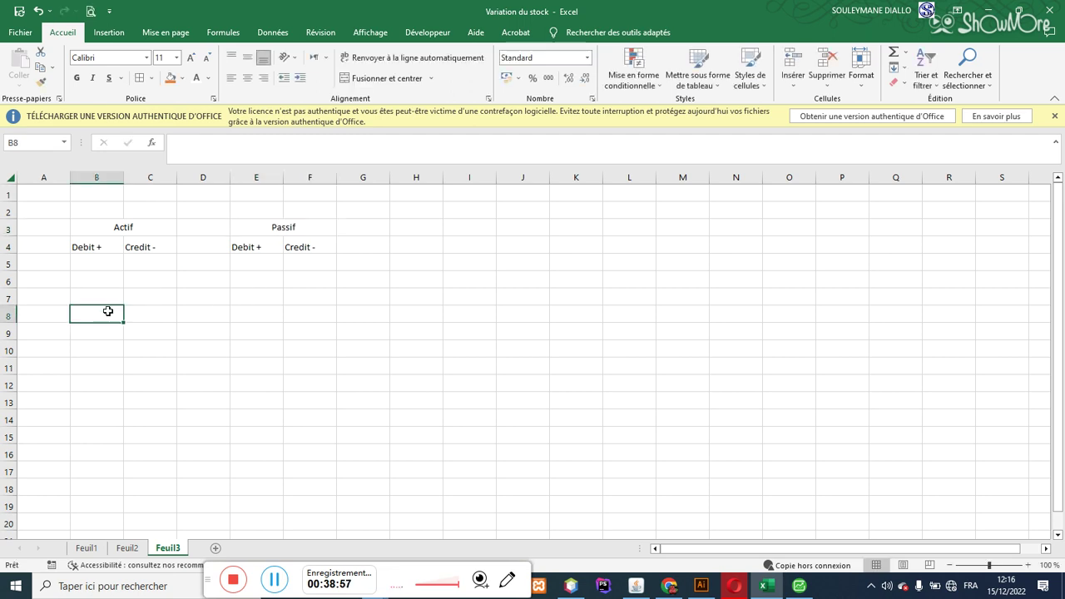
- Copy the Actif block to B8 and change the copy's heading to "Charge"
{"action": "left_click_drag", "start_coordinate": [96, 230], "coordinate": [120, 246]}
{"action": "key", "text": "ctrl+c"}
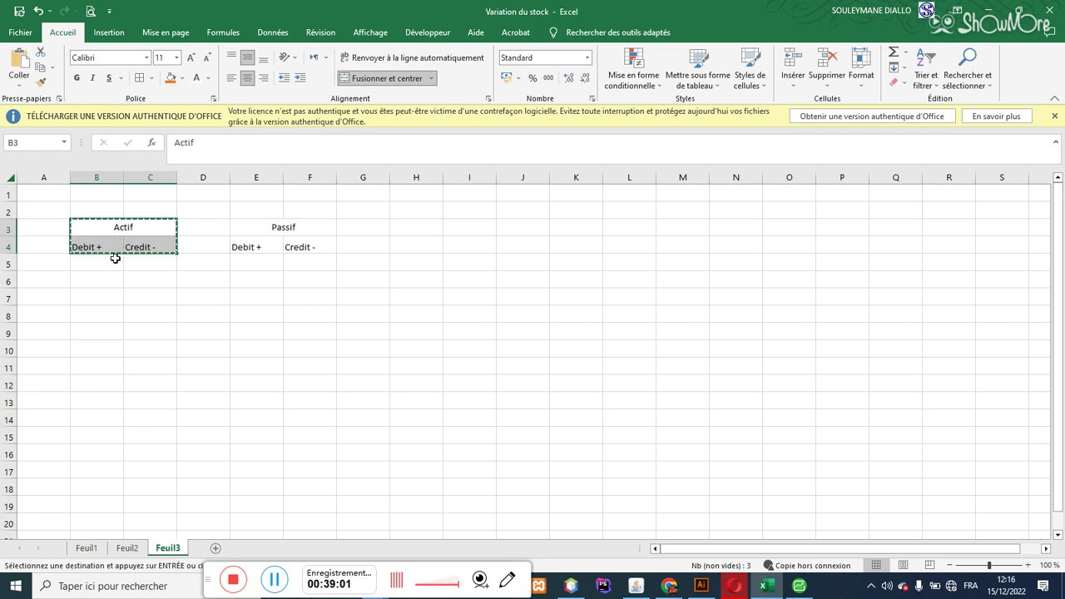
{"action": "left_click", "coordinate": [103, 310]}
{"action": "key", "text": "ctrl+v"}
{"action": "double_click", "coordinate": [139, 314]}
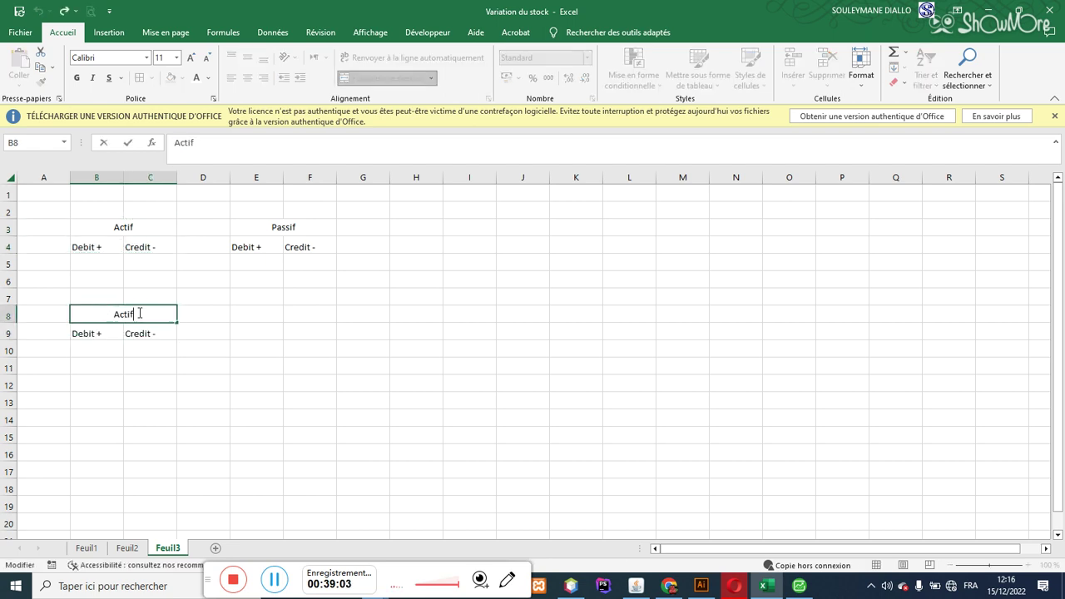
{"action": "key", "text": "BackSpace"}
{"action": "key", "text": "BackSpace"}
{"action": "key", "text": "BackSpace"}
{"action": "key", "text": "BackSpace"}
{"action": "key", "text": "BackSpace"}
{"action": "type", "text": "Charge"}
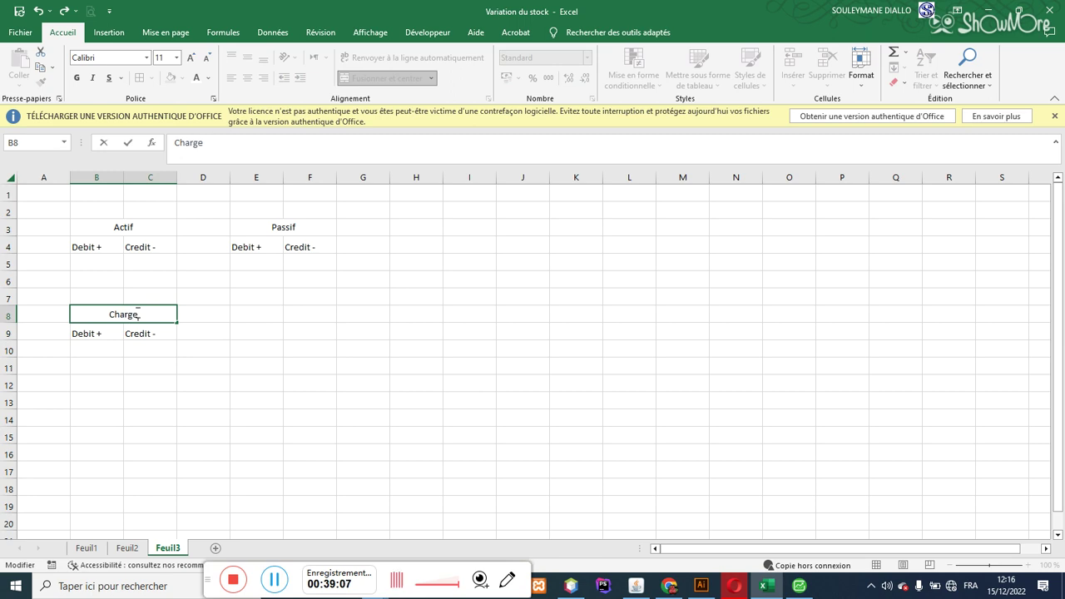
- Copy the Passif block E3:F4 to E8 and change the copy's heading to "Produit"
{"action": "left_click_drag", "start_coordinate": [288, 228], "coordinate": [287, 242]}
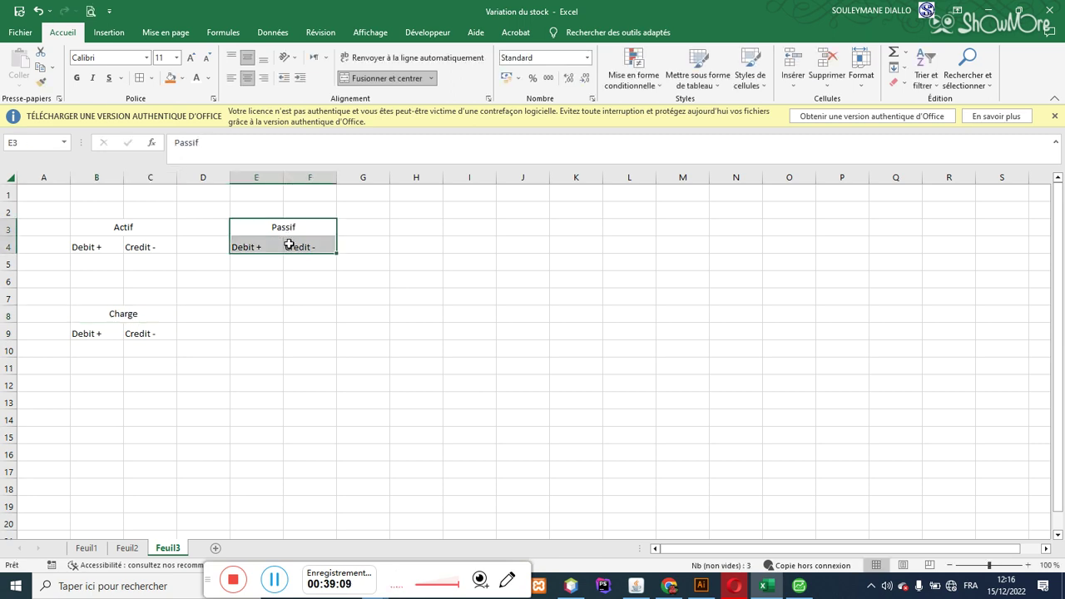
{"action": "key", "text": "ctrl+c"}
{"action": "left_click", "coordinate": [266, 312]}
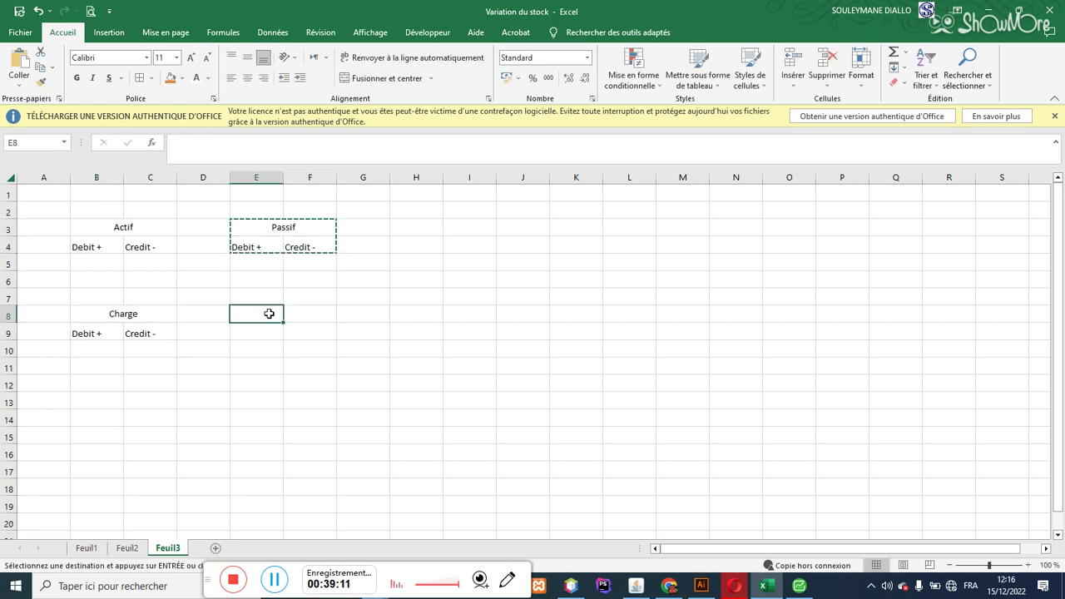
{"action": "key", "text": "ctrl+v"}
{"action": "double_click", "coordinate": [291, 313]}
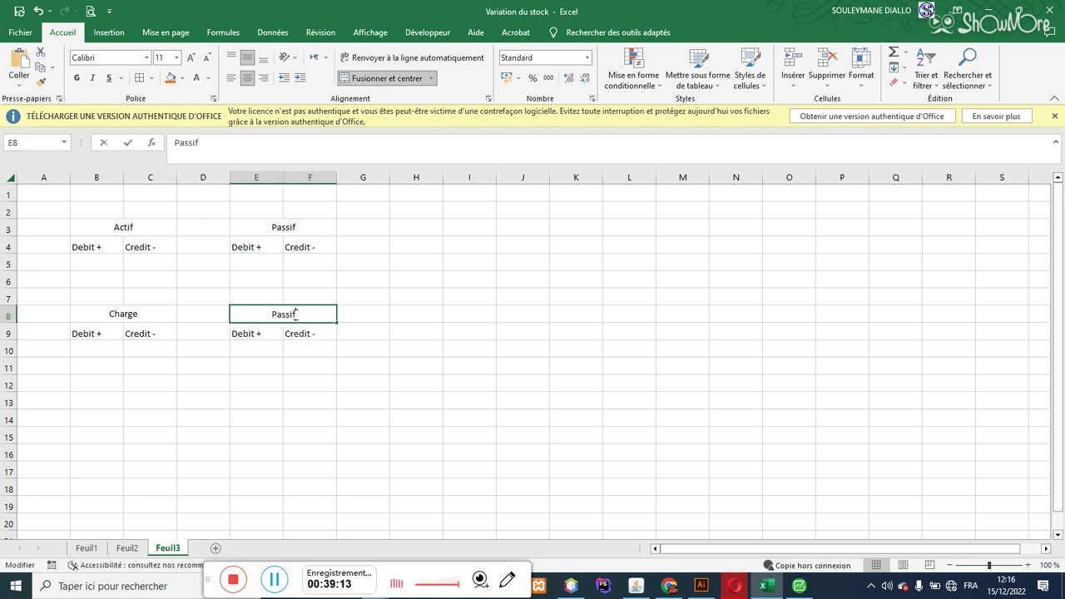
{"action": "key", "text": "BackSpace"}
{"action": "key", "text": "BackSpace"}
{"action": "key", "text": "BackSpace"}
{"action": "key", "text": "BackSpace"}
{"action": "key", "text": "BackSpace"}
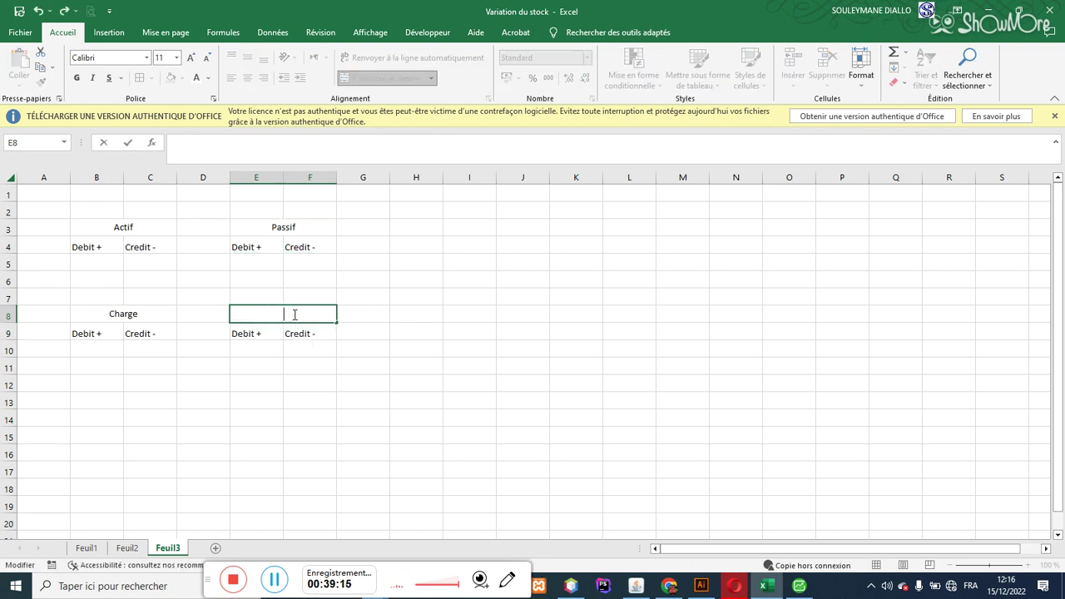
{"action": "type", "text": "roduit"}
{"action": "key", "text": "Return"}
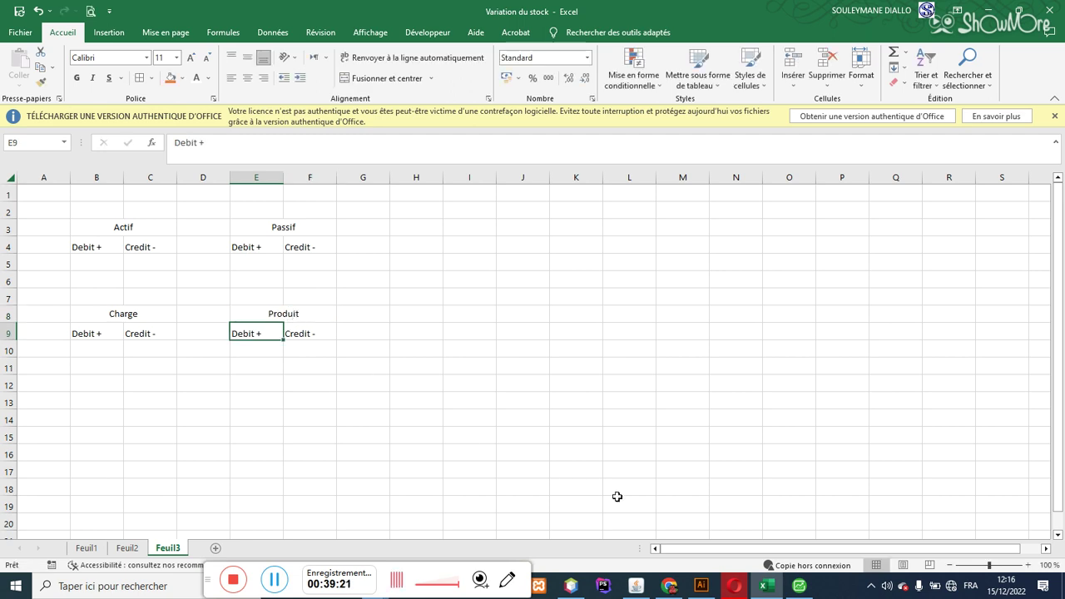
- On Feuil2, mark the Vendeur entries in the JCTE column: "debit" in J15 and "credit" in J13 and J14
{"action": "left_click", "coordinate": [798, 587]}
{"action": "left_click", "coordinate": [766, 585]}
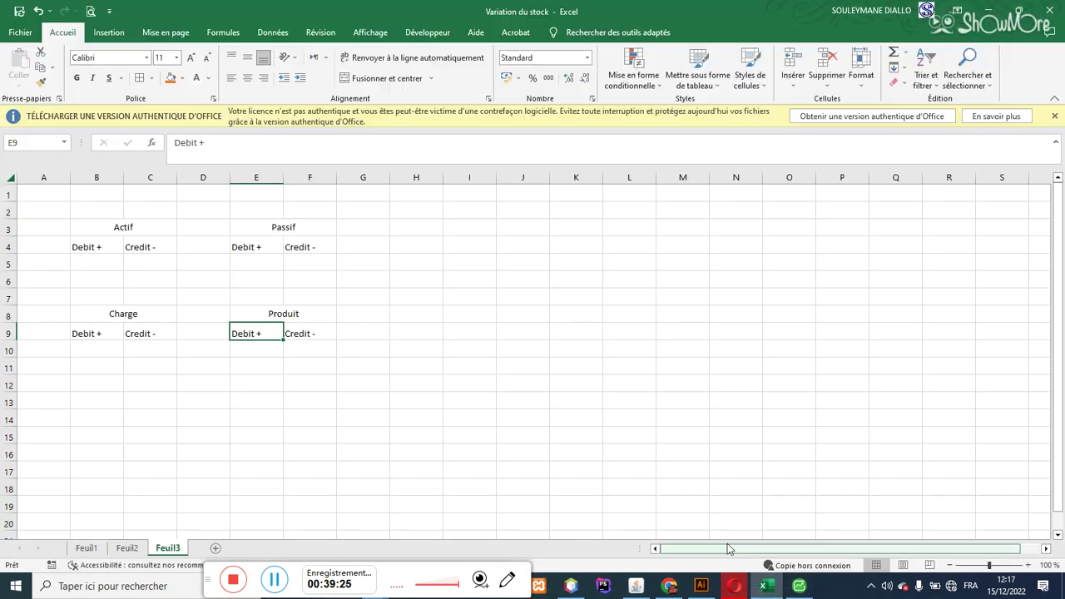
{"action": "left_click", "coordinate": [127, 548]}
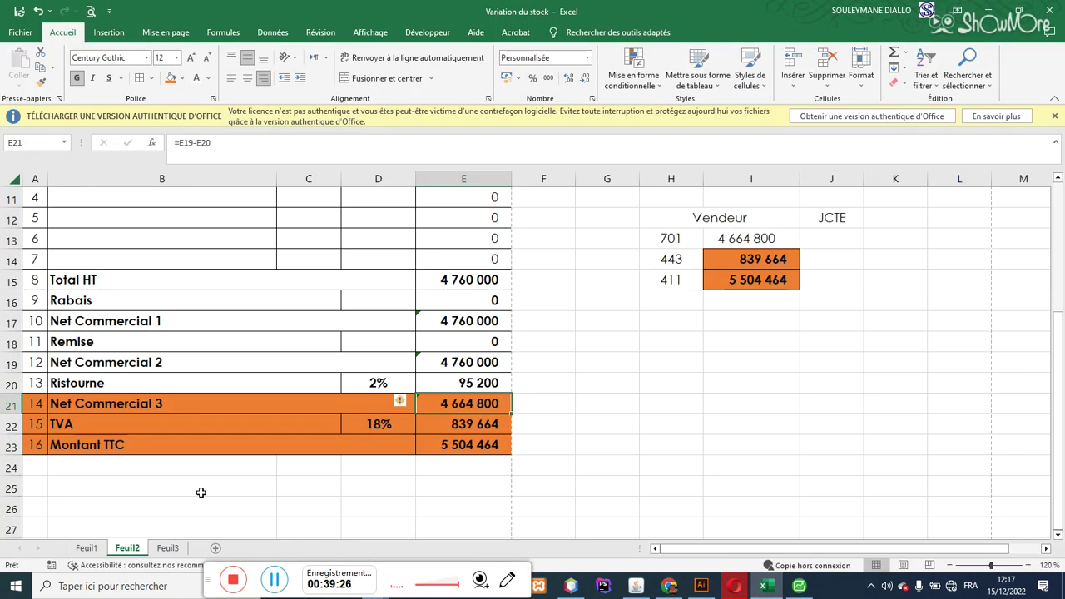
{"action": "left_click", "coordinate": [807, 282]}
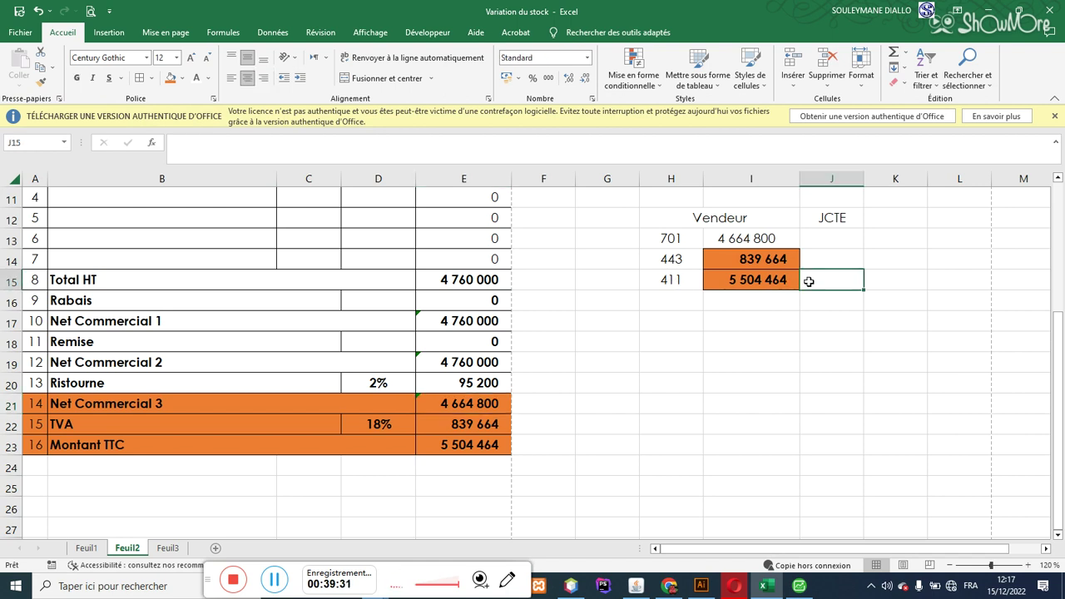
{"action": "type", "text": "debit"}
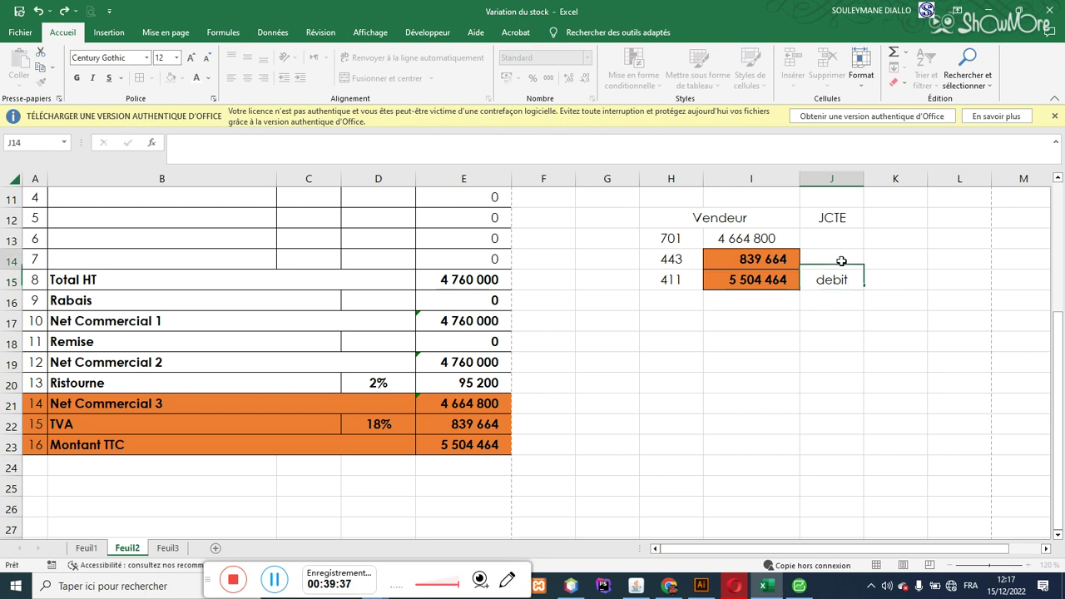
{"action": "left_click", "coordinate": [841, 261]}
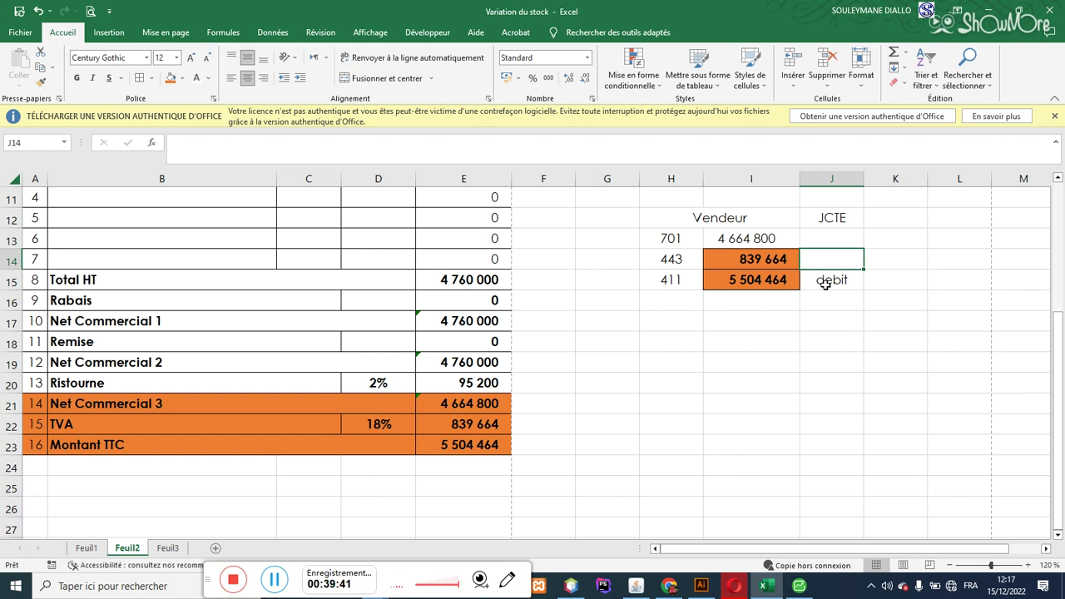
{"action": "type", "text": "crdit"}
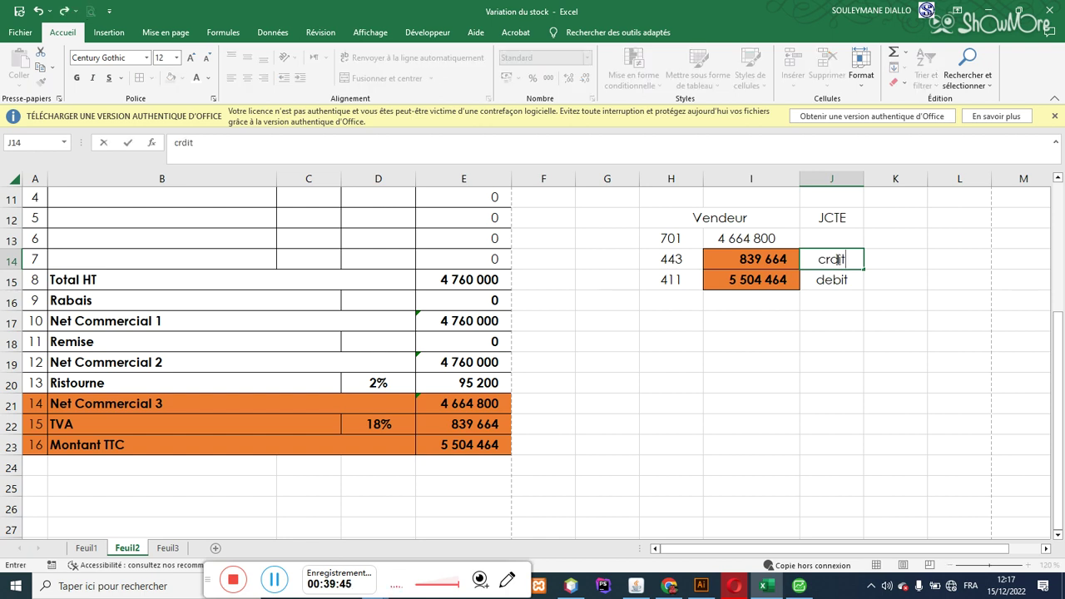
{"action": "left_click", "coordinate": [842, 238]}
{"action": "type", "text": "credit"}
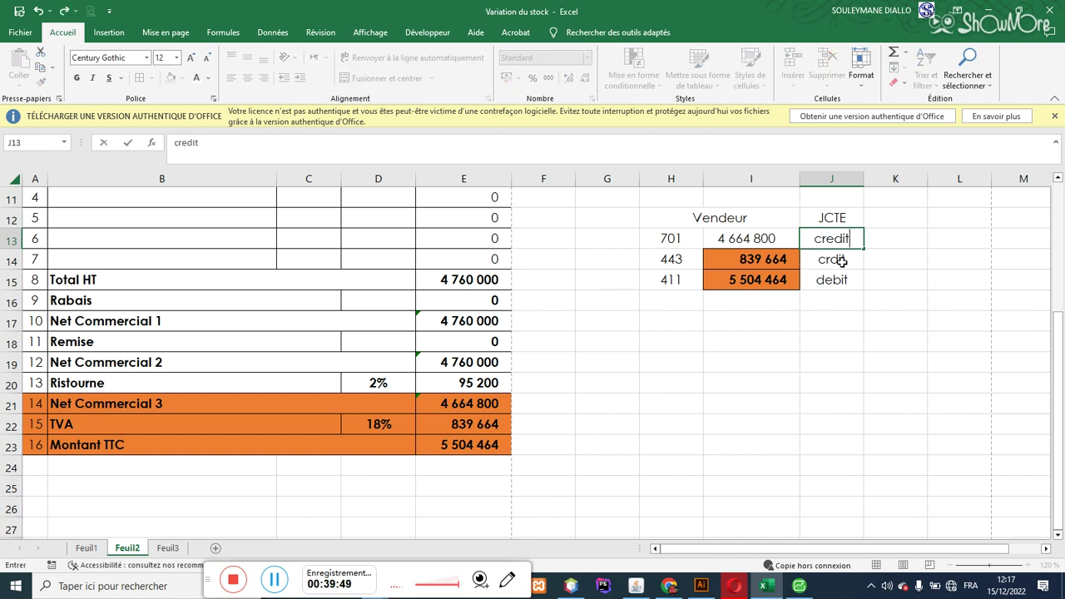
{"action": "mouse_move", "coordinate": [865, 249]}
{"action": "left_mouse_down"}
{"action": "mouse_move", "coordinate": [865, 272]}
{"action": "mouse_move", "coordinate": [869, 264]}
{"action": "left_mouse_up"}
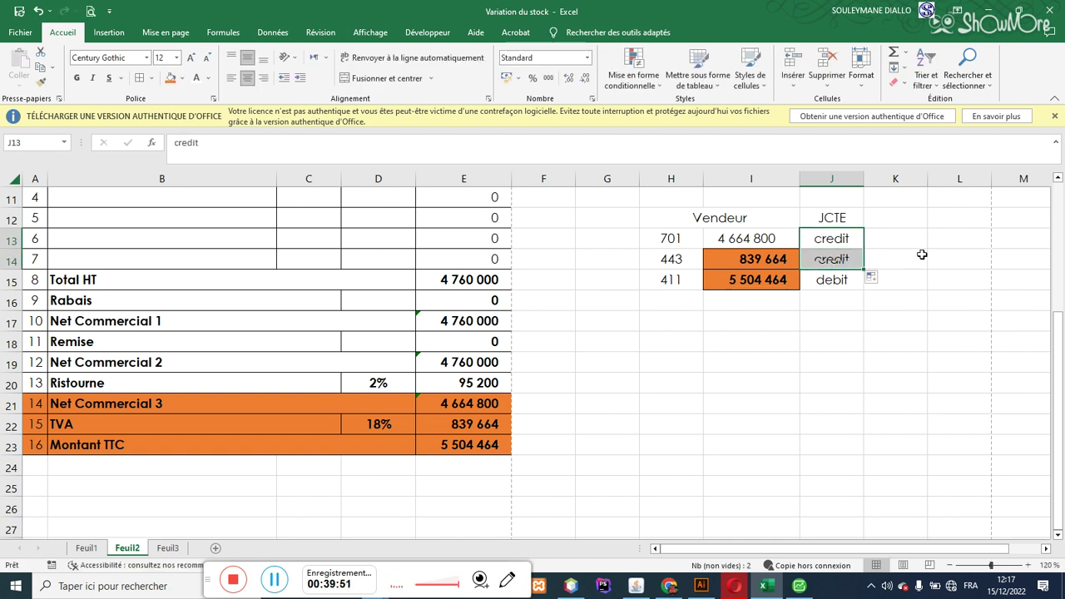
- Mark the Achat entries in the JACH column: "credit" in J10 and "debit" in J8 and J9
{"action": "left_click_drag", "start_coordinate": [1061, 331], "coordinate": [1061, 239]}
{"action": "left_click", "coordinate": [832, 337]}
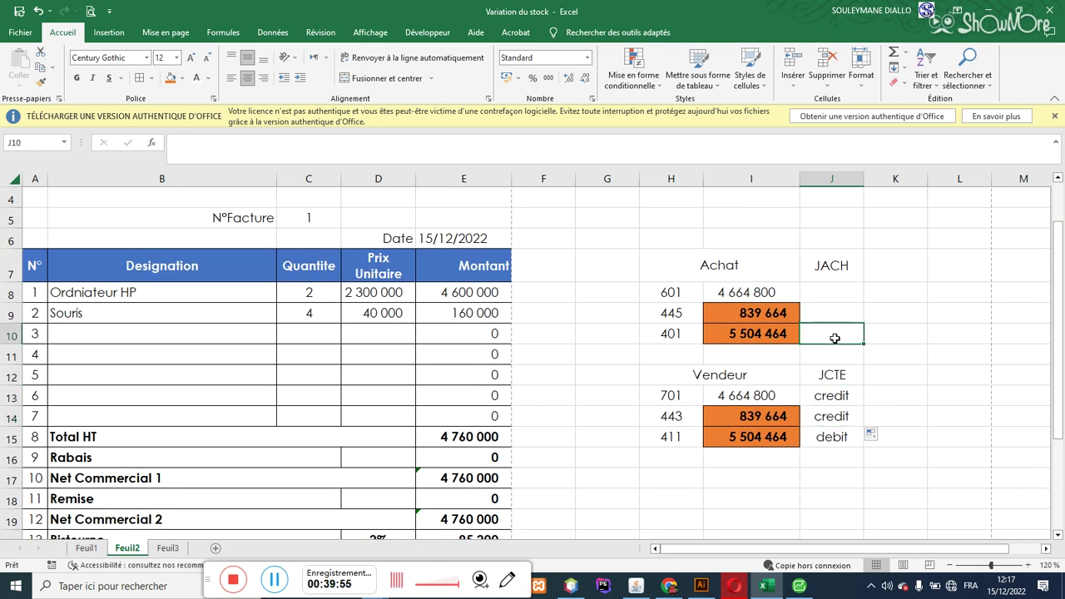
{"action": "type", "text": "credit"}
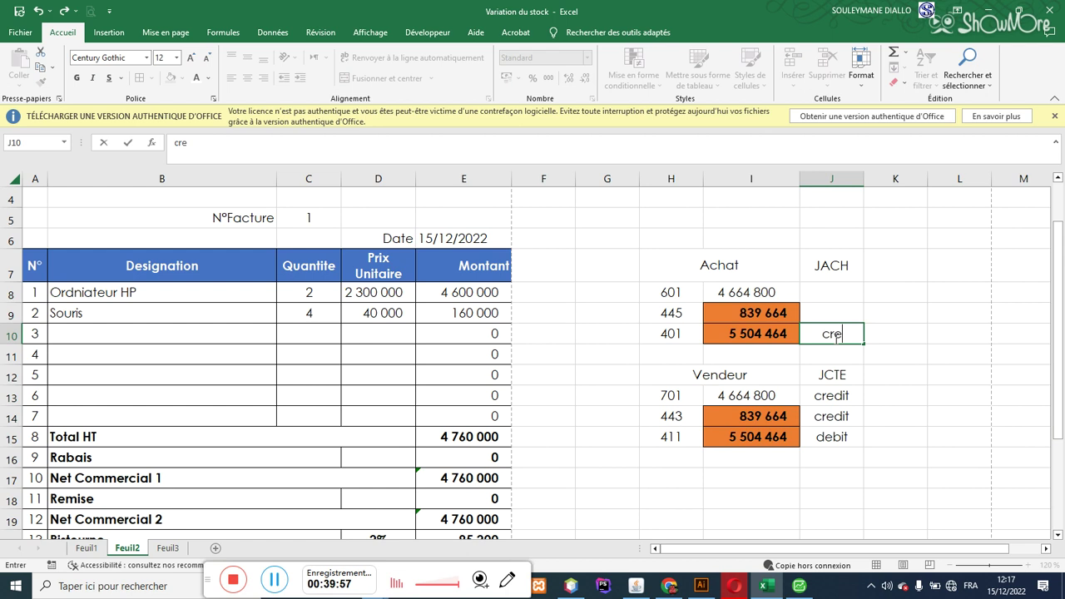
{"action": "left_click", "coordinate": [828, 316]}
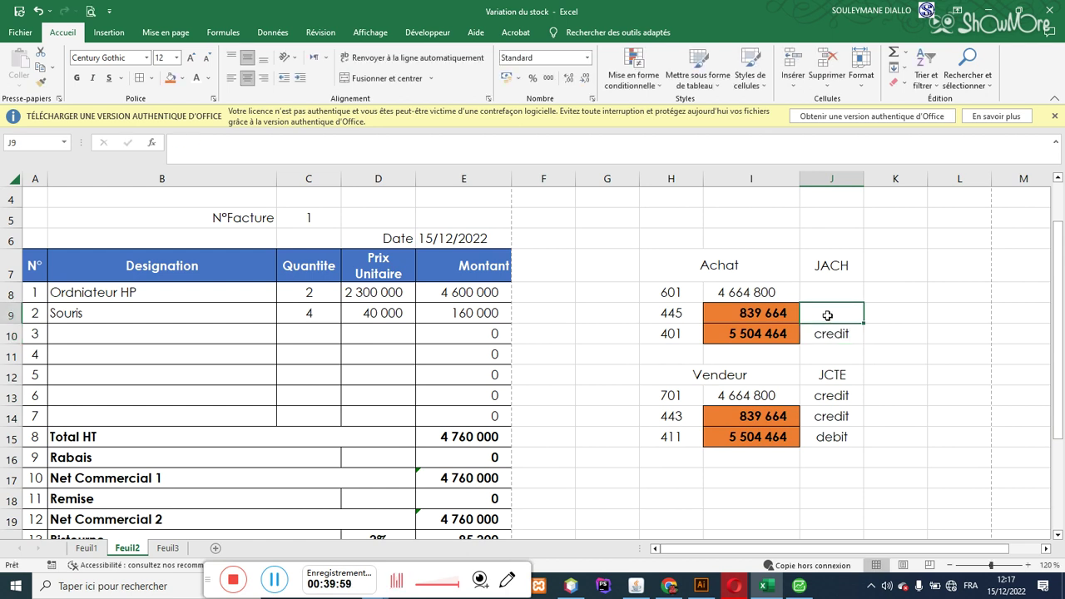
{"action": "type", "text": "debit"}
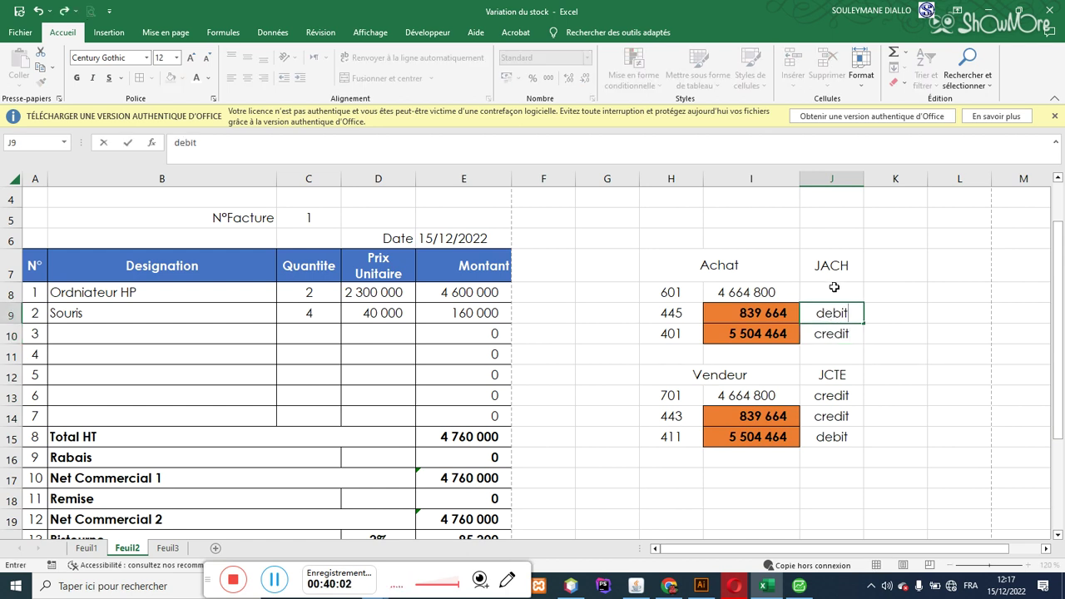
{"action": "key", "text": "Return"}
{"action": "left_click", "coordinate": [860, 321]}
{"action": "left_click_drag", "start_coordinate": [862, 322], "coordinate": [837, 294]}
{"action": "left_click", "coordinate": [837, 295]}
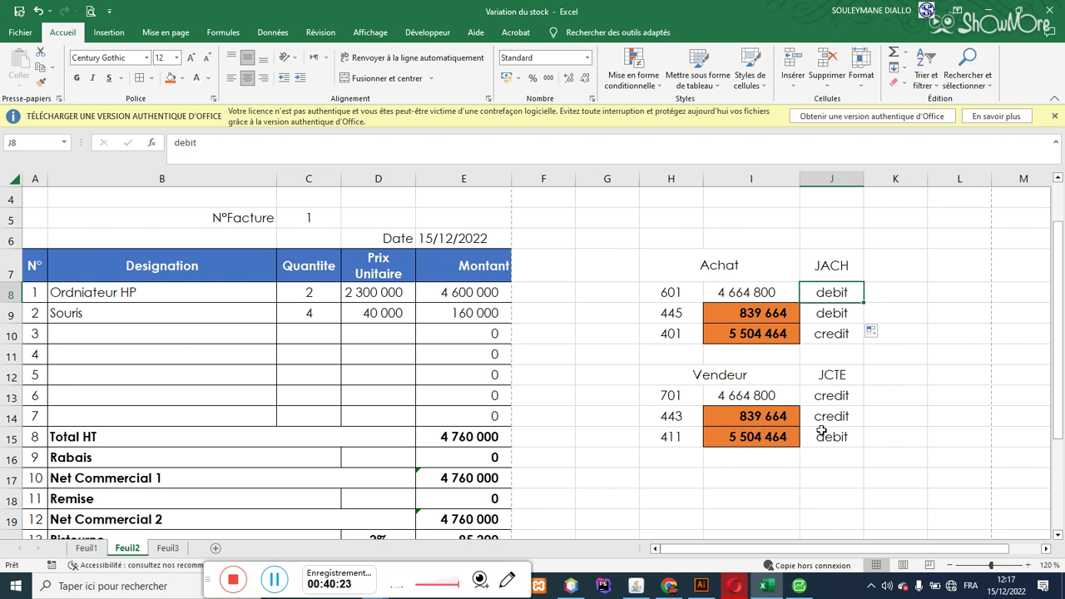
- Duplicate the Feuil2 invoice sheet, placing the copy directly before Feuil3
{"action": "left_click", "coordinate": [886, 435]}
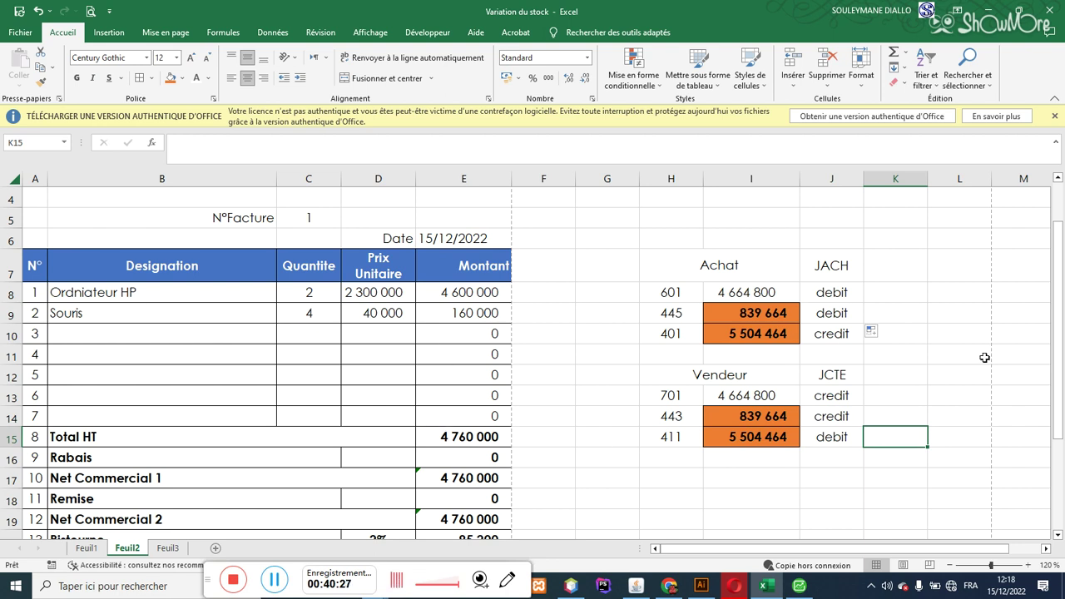
{"action": "left_click_drag", "start_coordinate": [1060, 322], "coordinate": [1061, 393]}
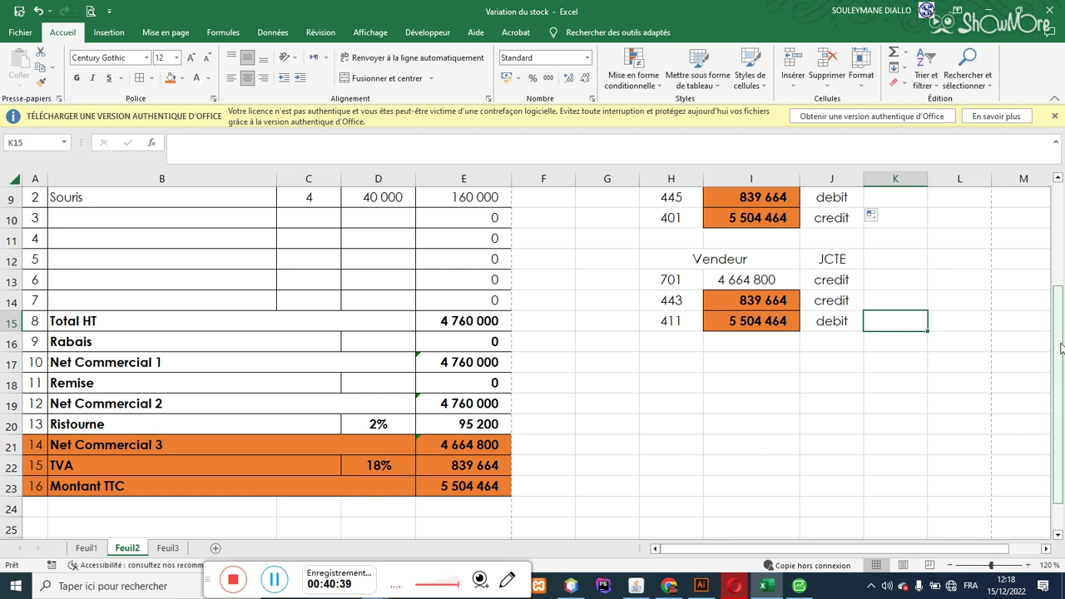
{"action": "left_click_drag", "start_coordinate": [1061, 348], "coordinate": [1062, 336]}
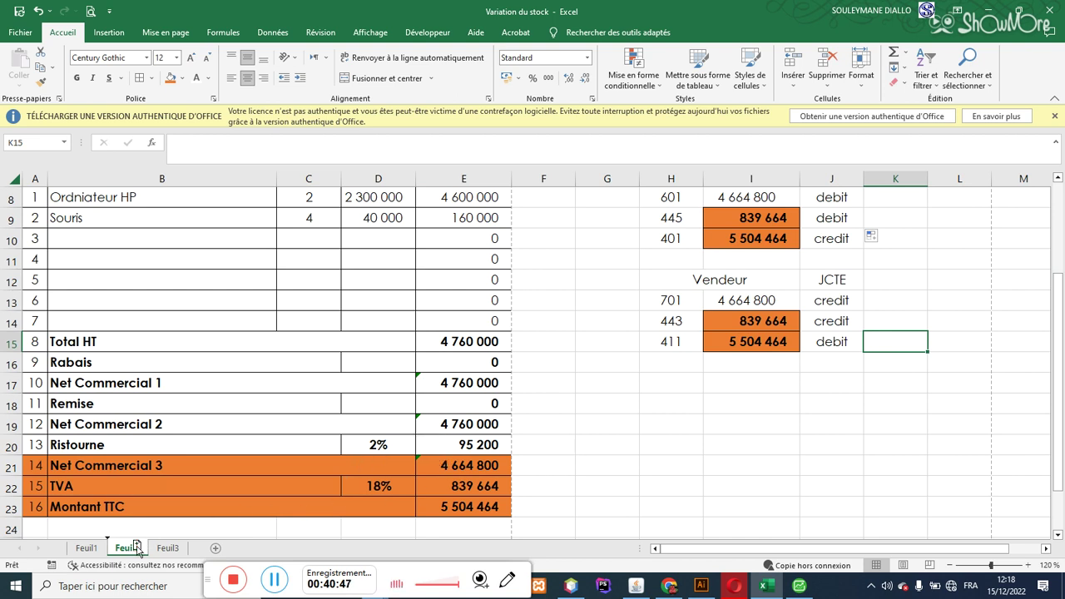
{"action": "left_click_drag", "start_coordinate": [138, 547], "coordinate": [168, 548]}
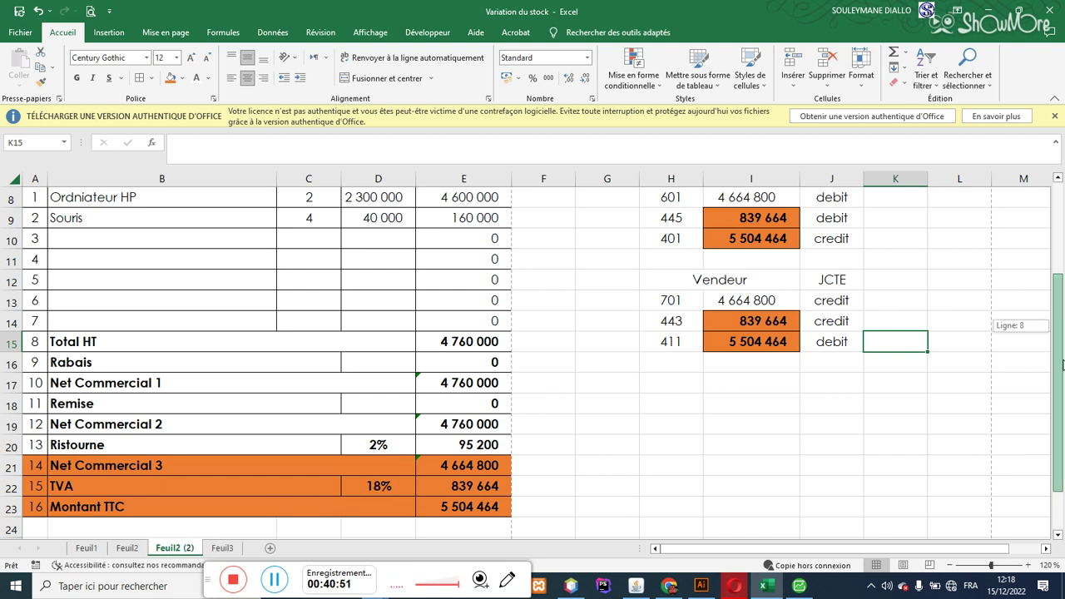
{"action": "left_click_drag", "start_coordinate": [1059, 345], "coordinate": [1058, 381]}
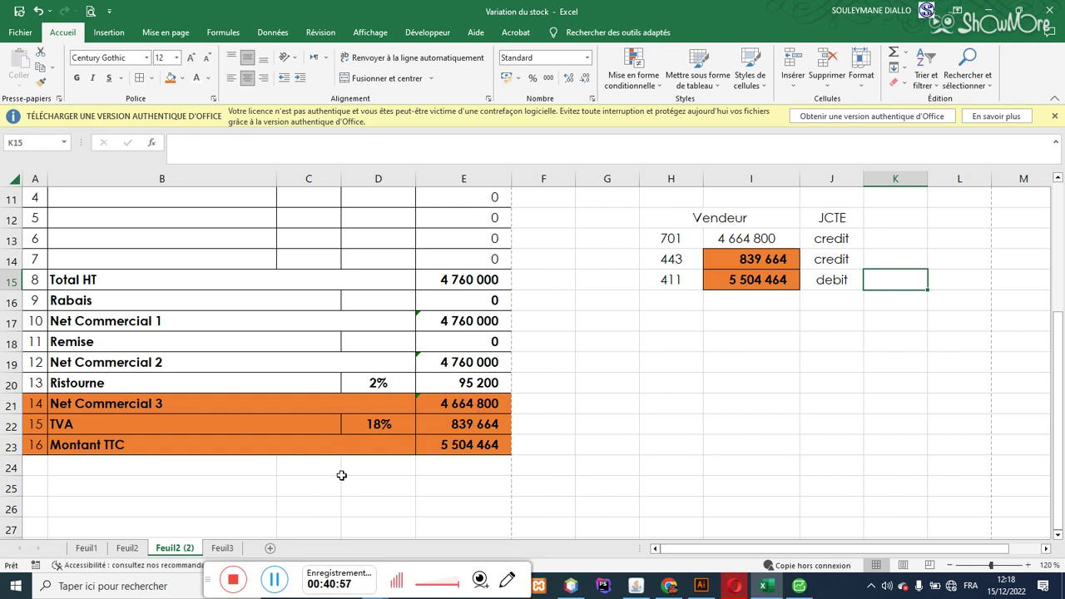
{"action": "left_click", "coordinate": [687, 422]}
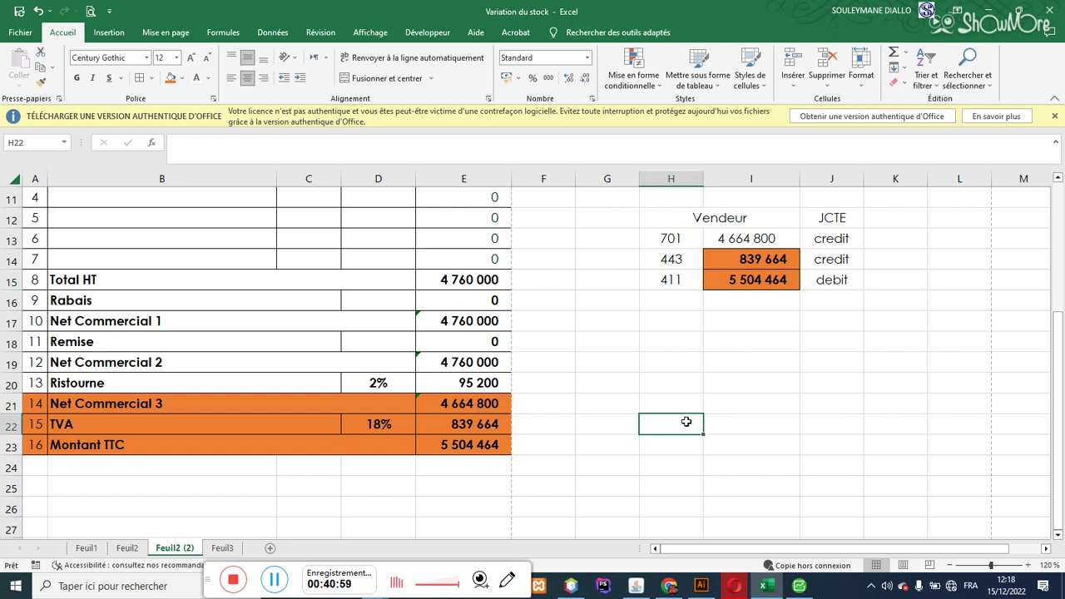
{"action": "type", "text": "="}
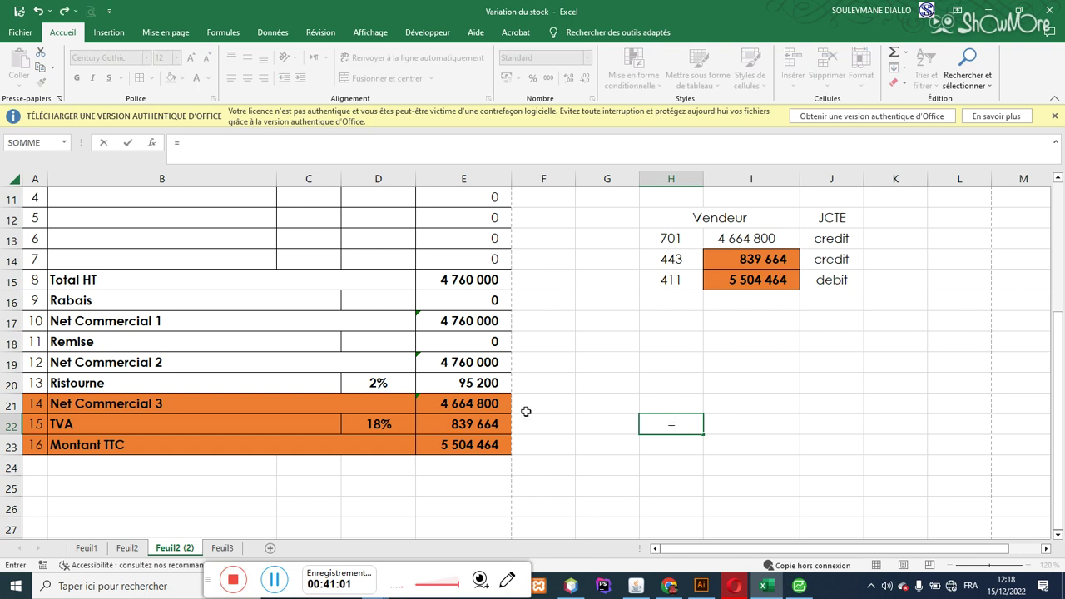
{"action": "key", "text": "BackSpace"}
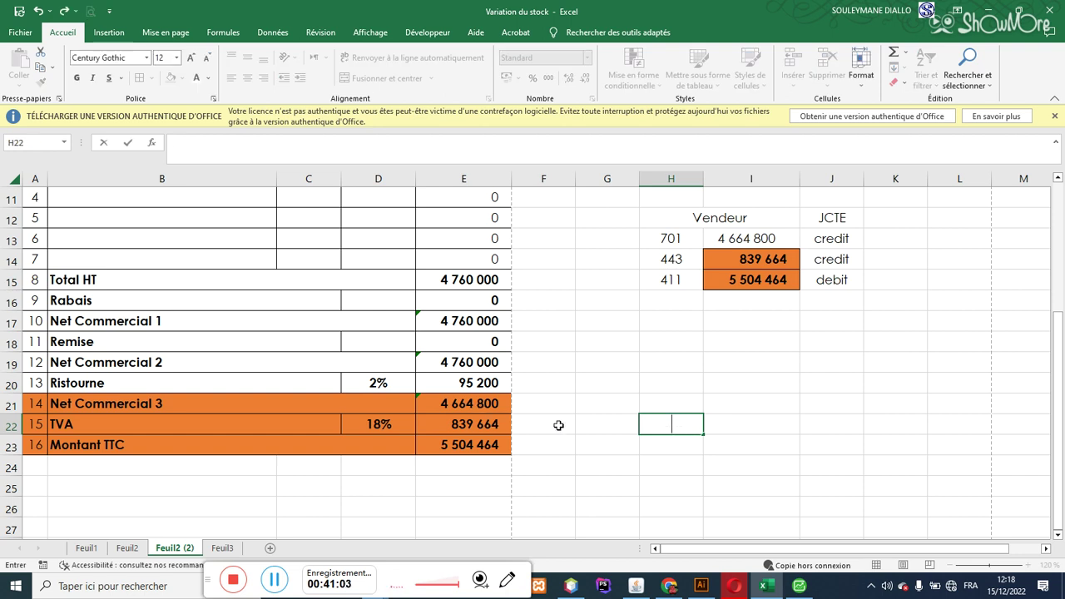
- On the Feuil2 (2) copy, calculate 2% of Net Commercial 3 in H21 with the formula =E21*2%
{"action": "left_click", "coordinate": [675, 403]}
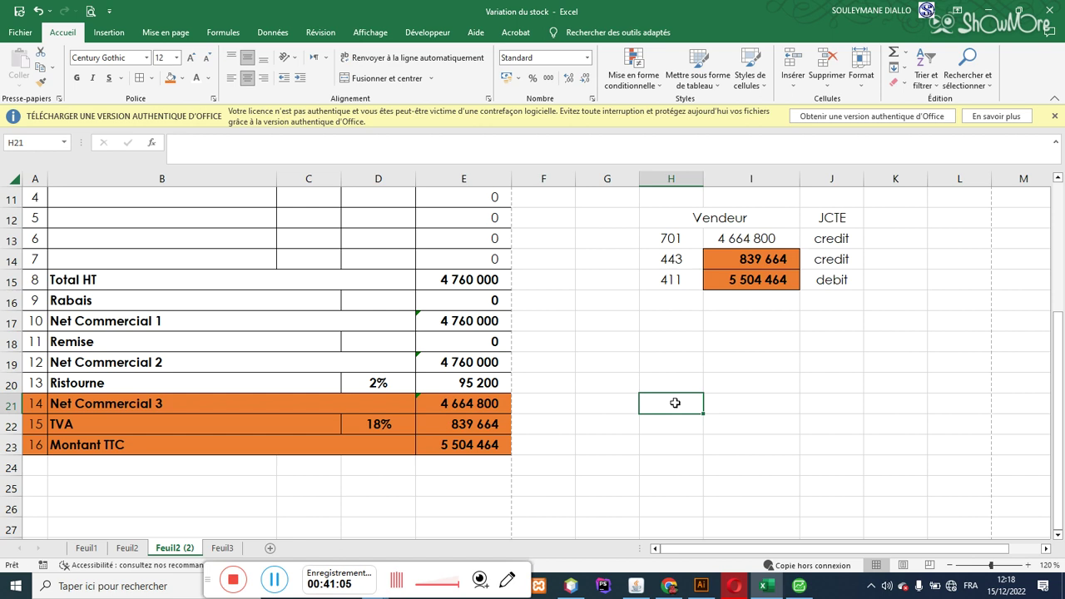
{"action": "type", "text": "="}
{"action": "left_click", "coordinate": [473, 402]}
{"action": "type", "text": "*"}
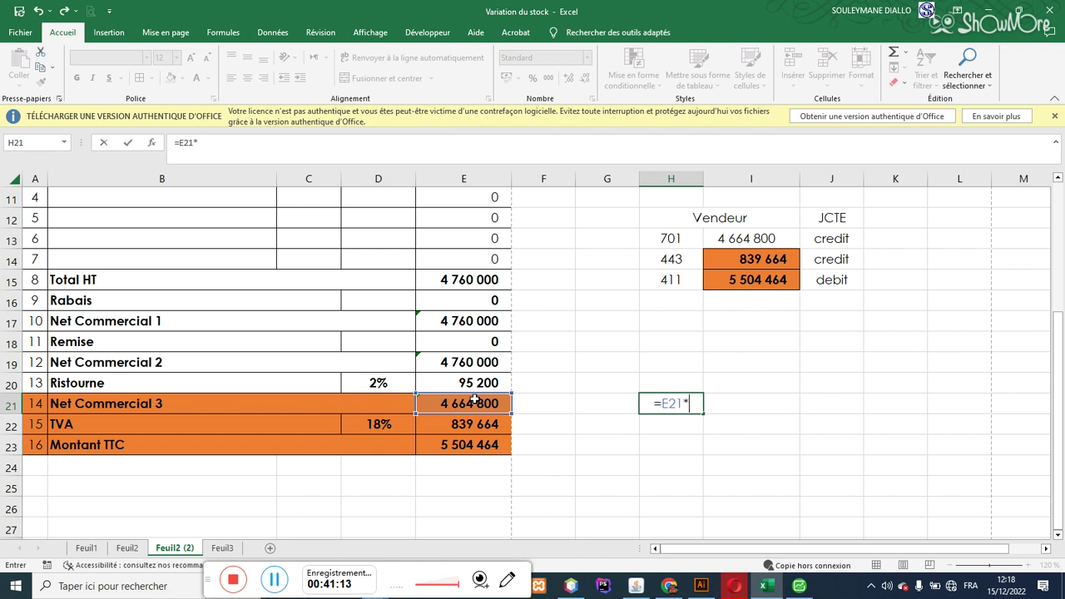
{"action": "type", "text": "2%"}
{"action": "key", "text": "Return"}
- Format H21 as a Nombre with 0 decimals and the thousands separator
{"action": "left_click", "coordinate": [690, 404]}
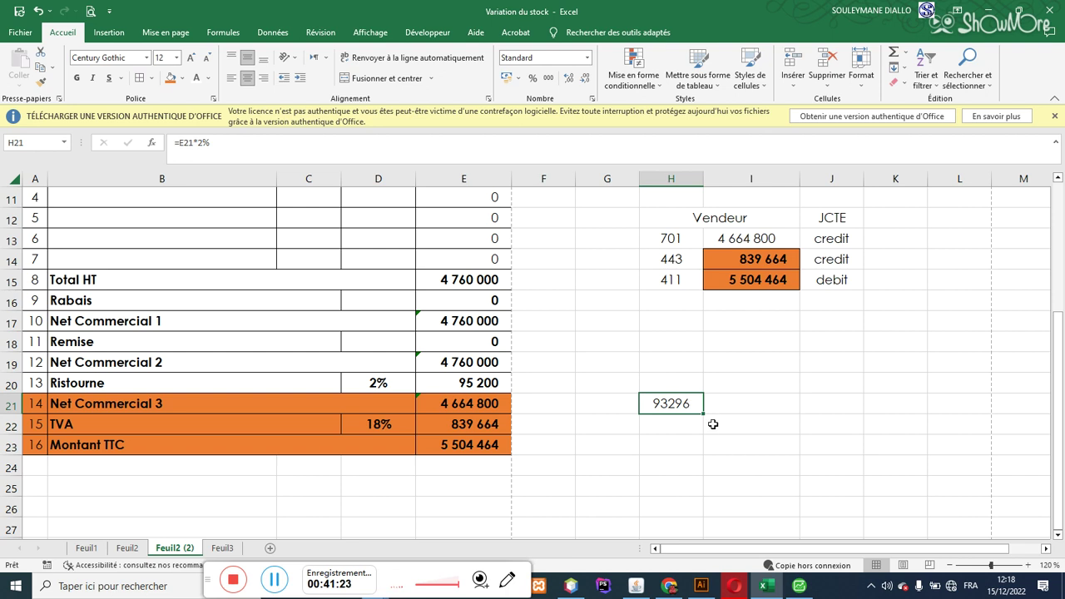
{"action": "left_click_drag", "start_coordinate": [704, 417], "coordinate": [704, 418]}
{"action": "left_click", "coordinate": [674, 426]}
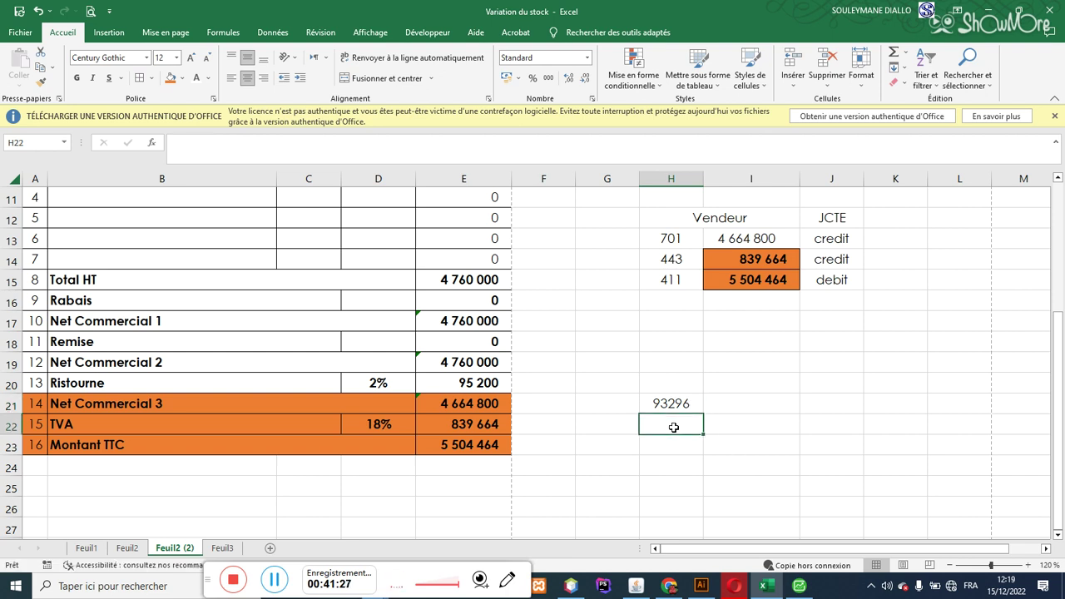
{"action": "left_click", "coordinate": [671, 402]}
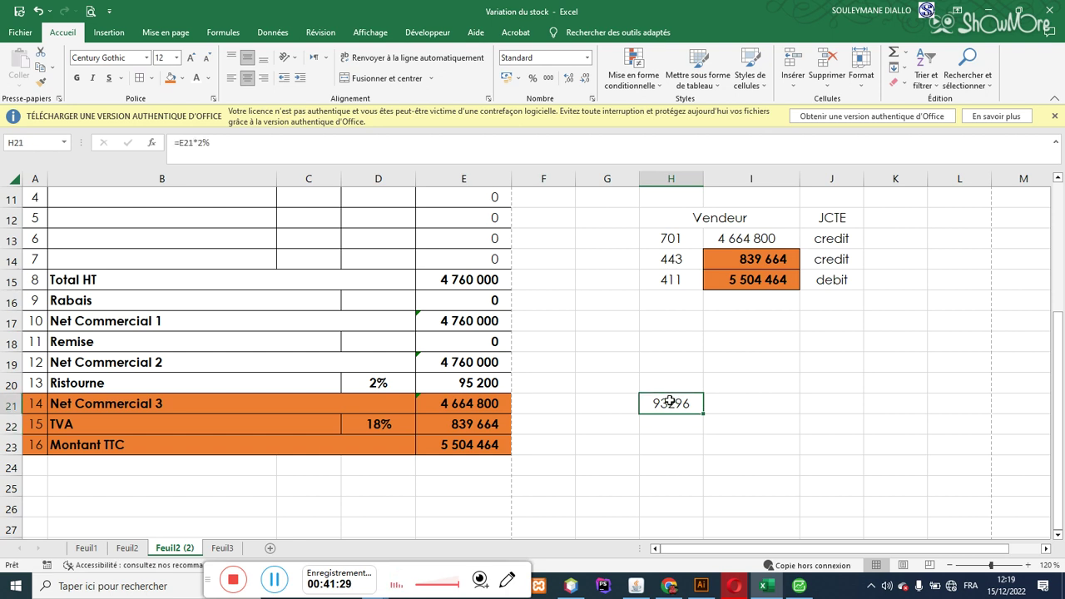
{"action": "left_click", "coordinate": [593, 98]}
{"action": "left_click", "coordinate": [377, 135]}
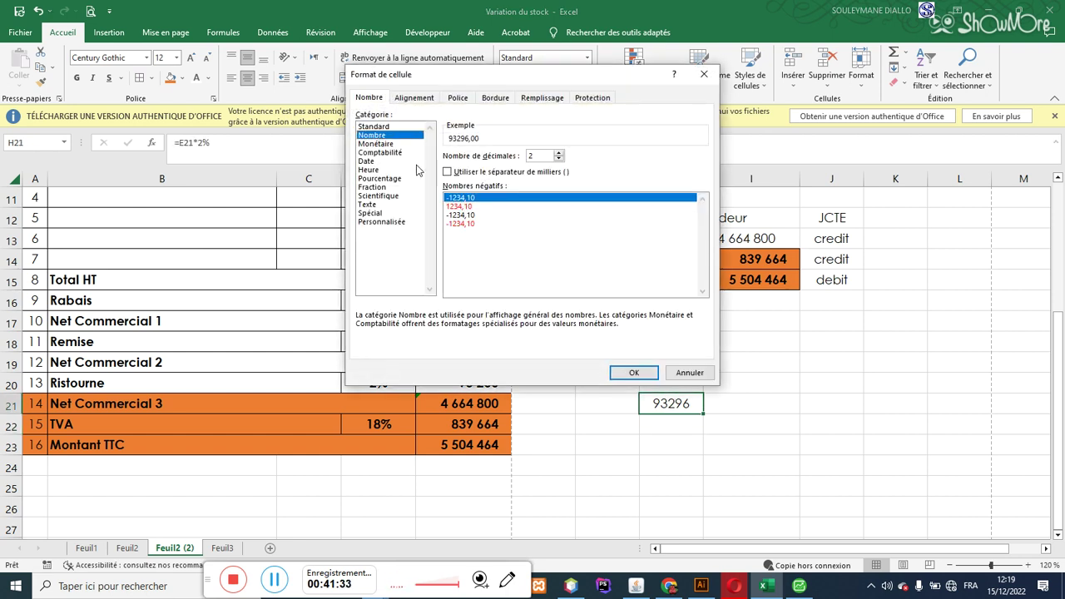
{"action": "left_click", "coordinate": [560, 159]}
{"action": "left_click", "coordinate": [560, 159]}
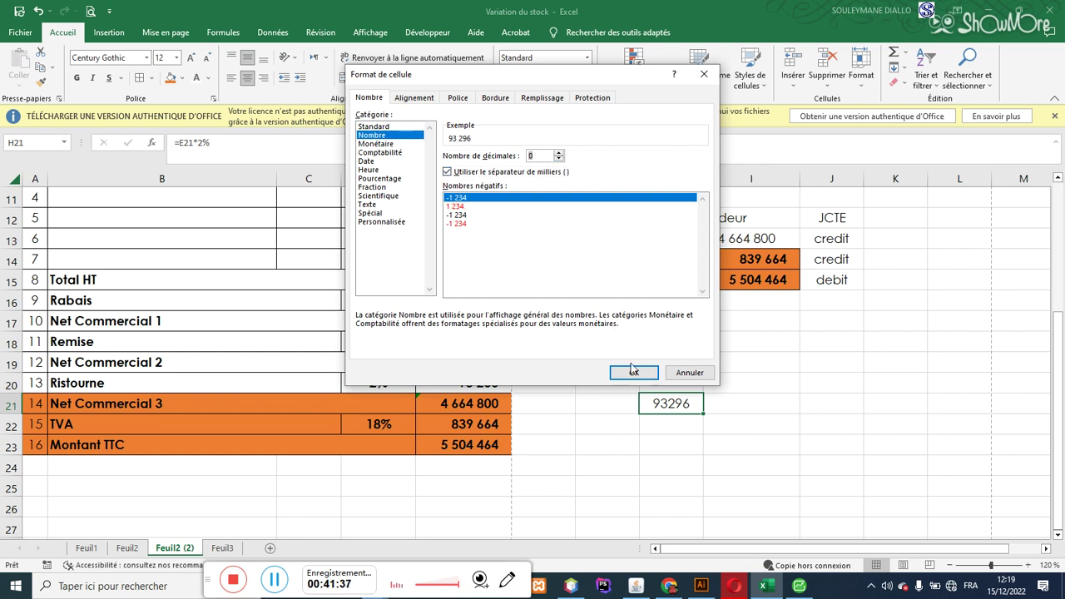
{"action": "left_click", "coordinate": [632, 373]}
- Calculate 2% of the TVA amount in H22 with the formula =E22*2%
{"action": "left_click", "coordinate": [665, 426]}
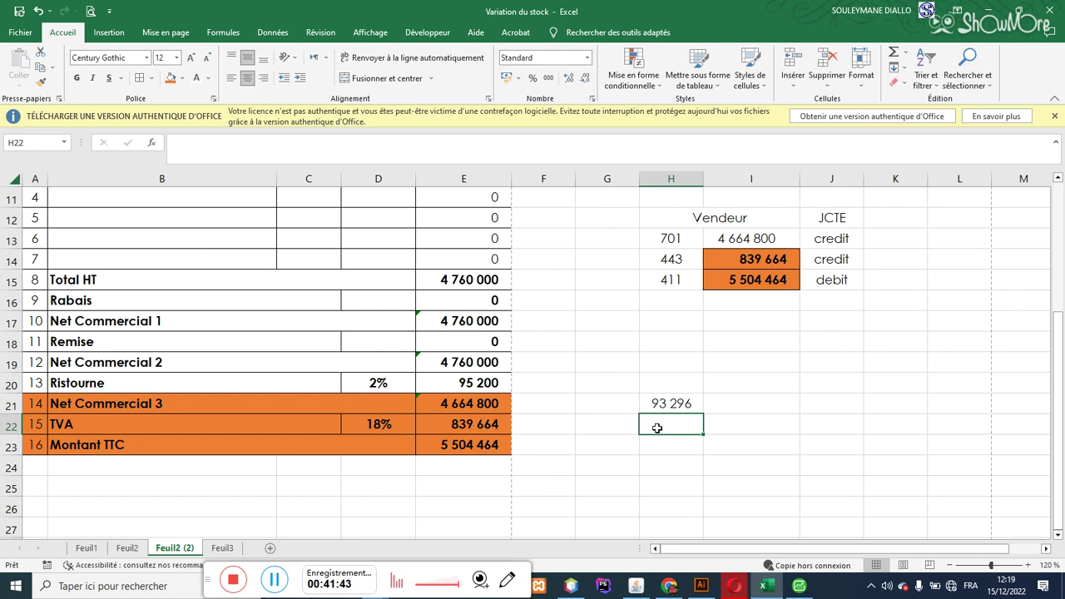
{"action": "type", "text": "="}
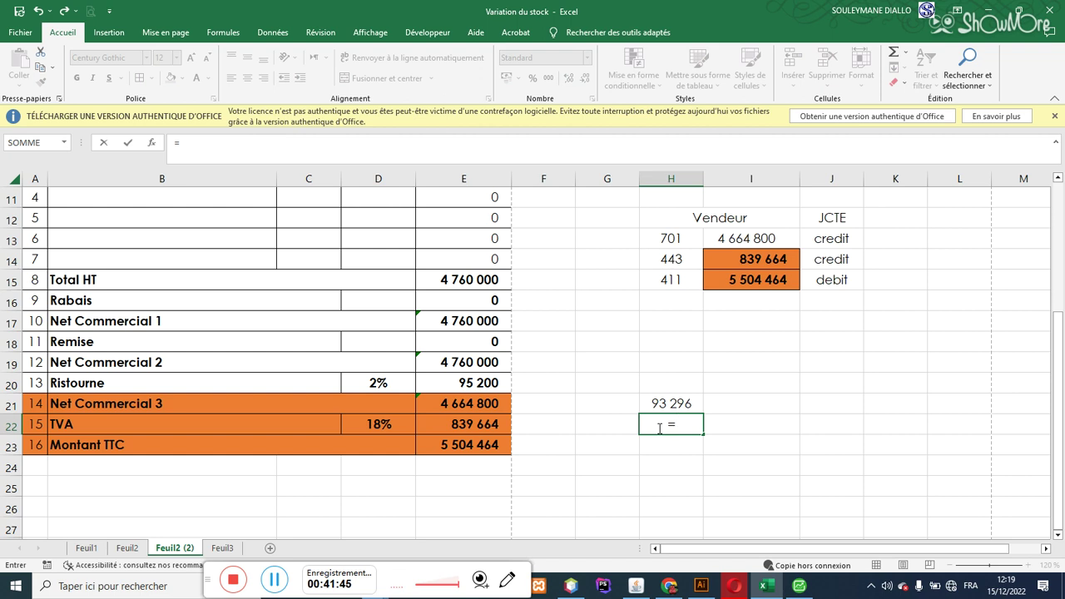
{"action": "left_click", "coordinate": [482, 425]}
{"action": "type", "text": "*2"}
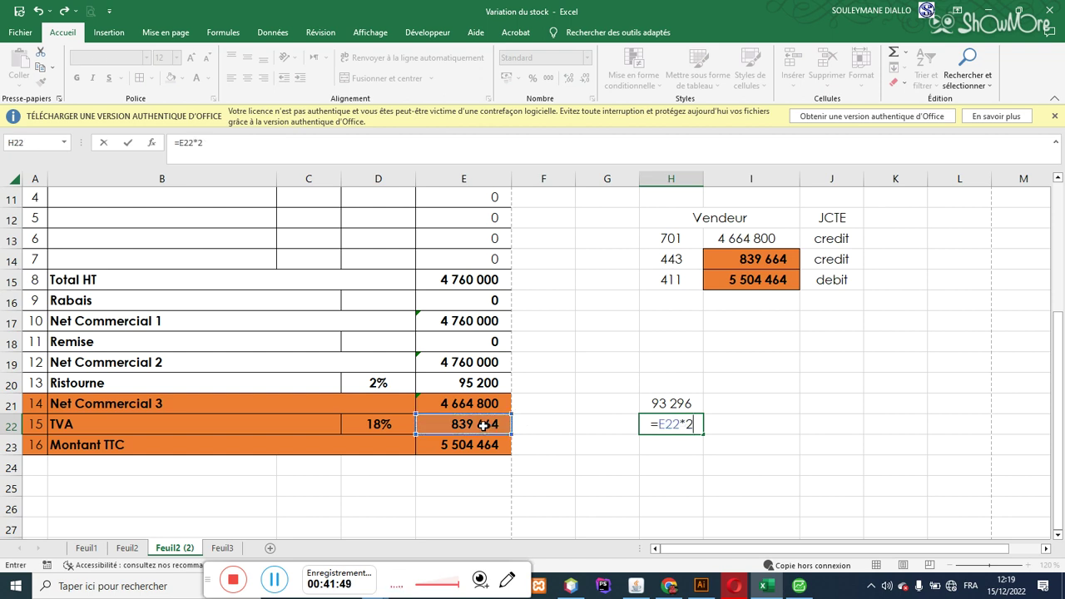
{"action": "type", "text": "µ"}
{"action": "key", "text": "BackSpace"}
{"action": "type", "text": "%"}
{"action": "key", "text": "Return"}
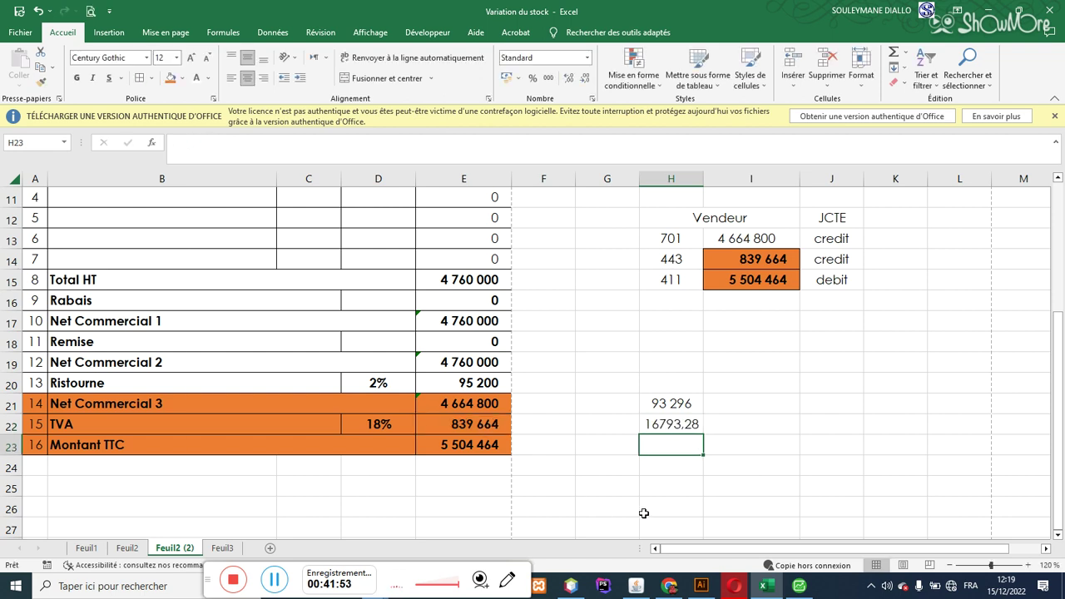
- Copy the number format of H21 onto H22
{"action": "left_click", "coordinate": [674, 426]}
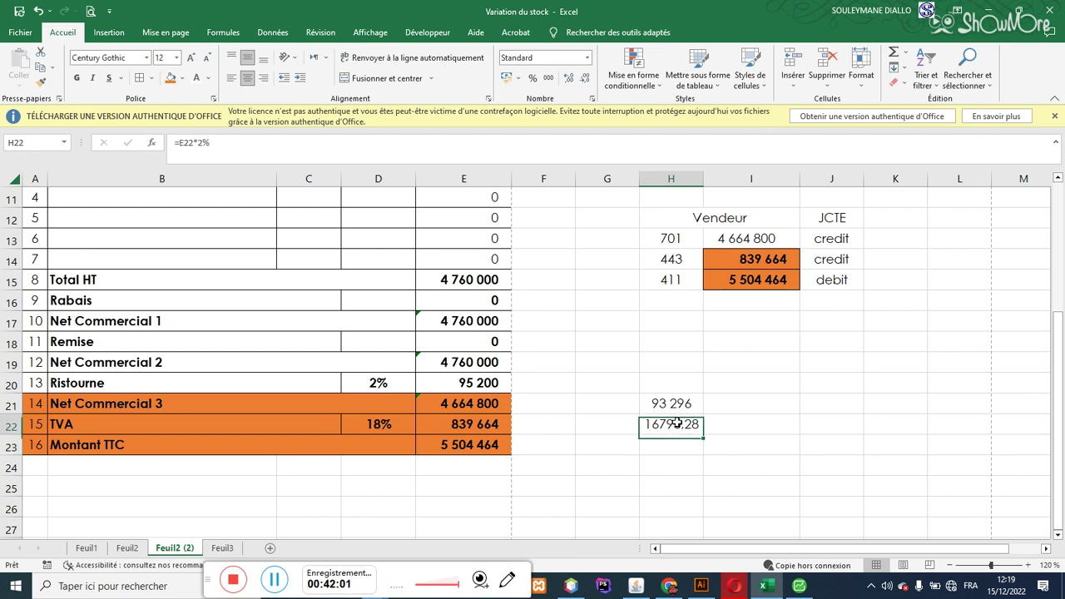
{"action": "left_click", "coordinate": [672, 402]}
{"action": "left_click", "coordinate": [40, 81]}
{"action": "left_click", "coordinate": [670, 423]}
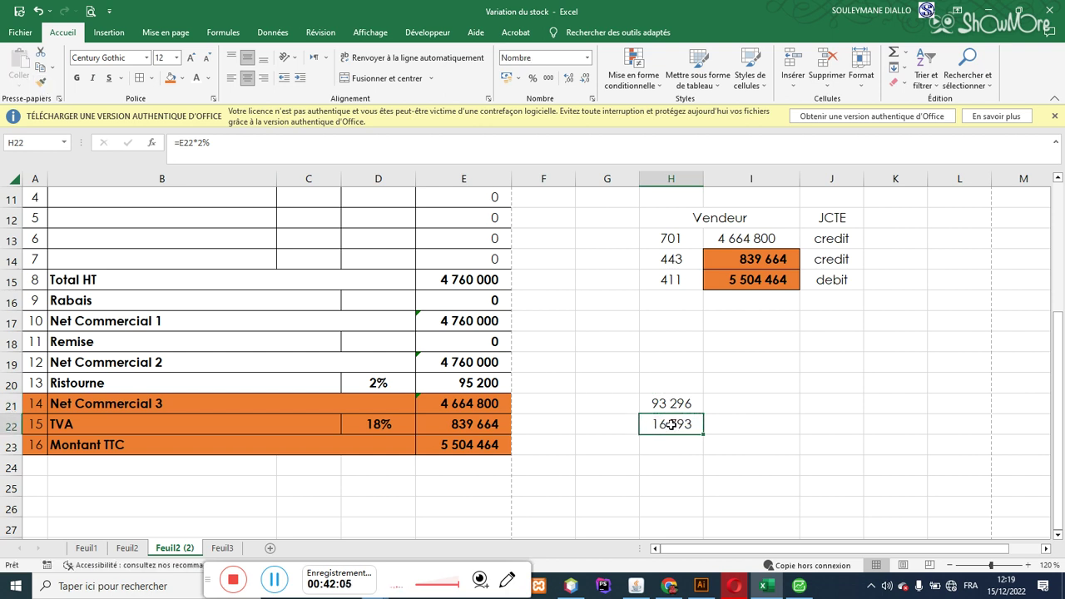
- Calculate 2% of the Montant TTC in H23 with the formula =E23*2%
{"action": "left_click", "coordinate": [670, 443]}
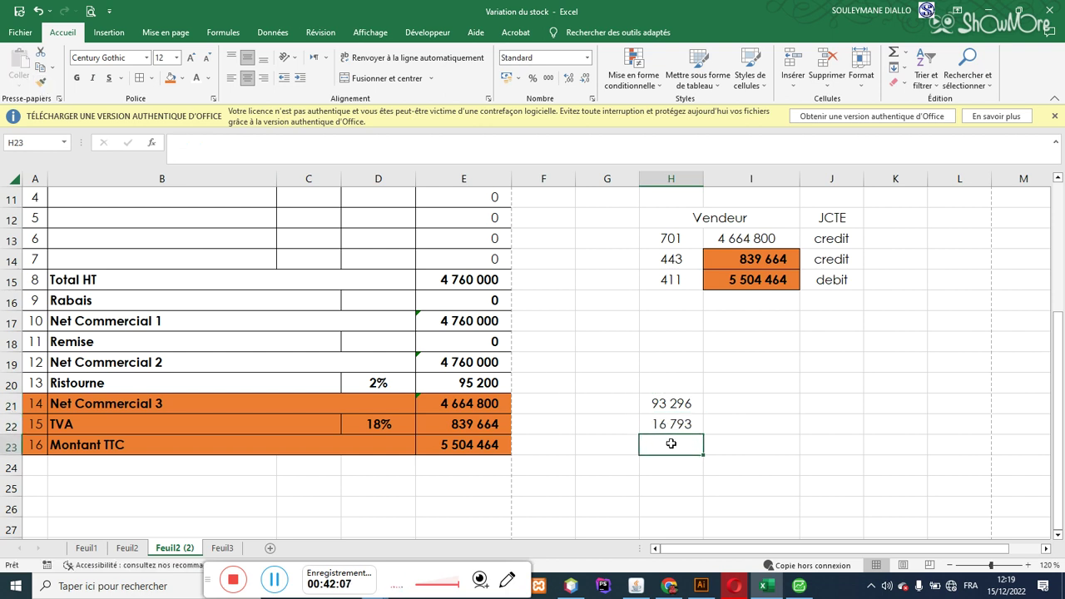
{"action": "type", "text": "="}
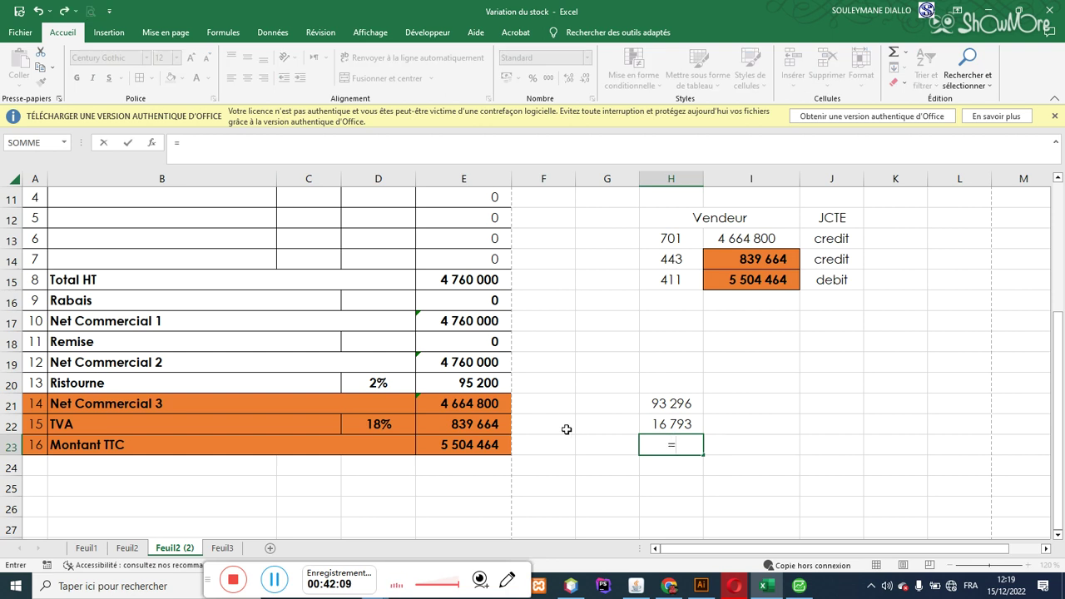
{"action": "left_click", "coordinate": [452, 445]}
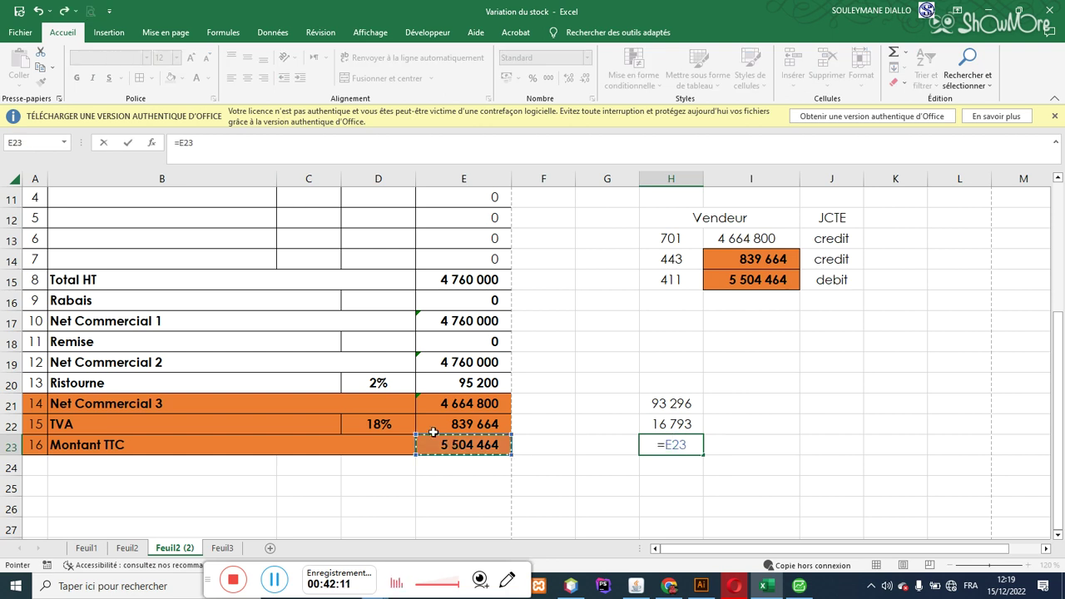
{"action": "type", "text": "*"}
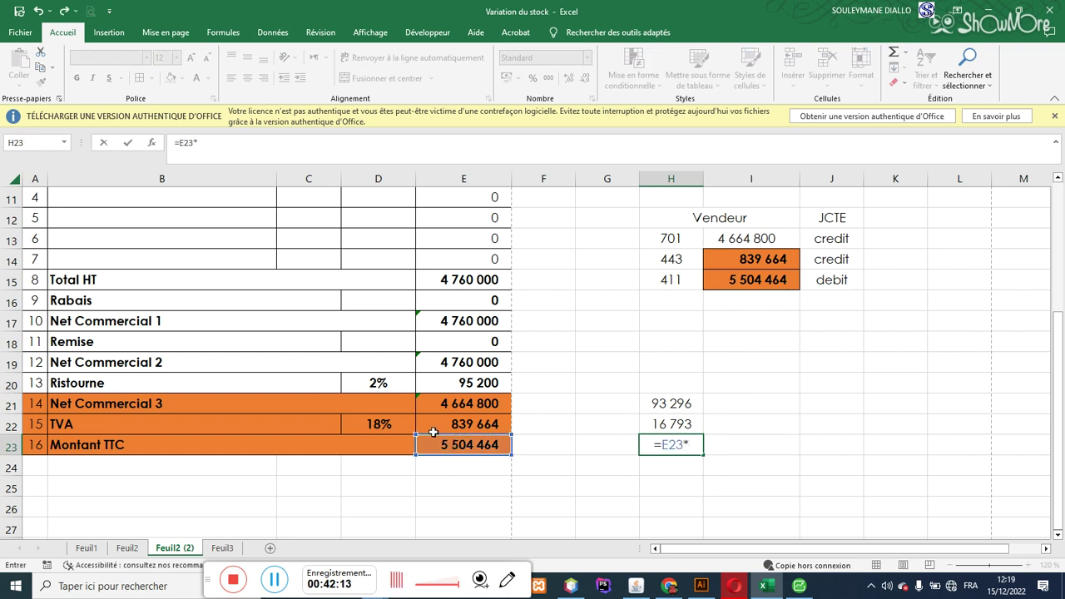
{"action": "type", "text": "2%"}
{"action": "key", "text": "Return"}
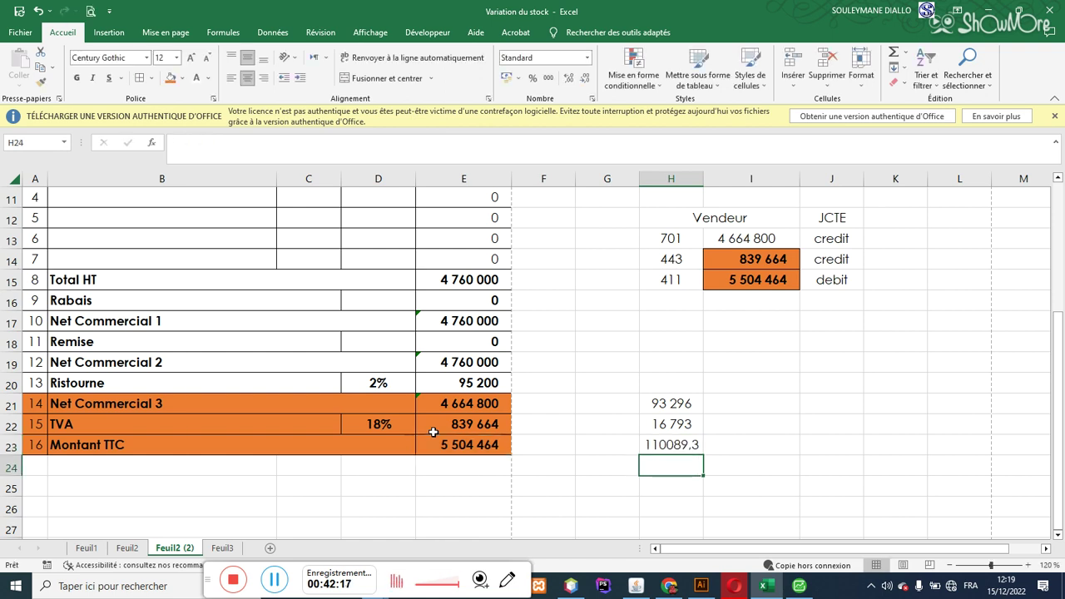
- Copy the number format of H22 onto H23
{"action": "left_click", "coordinate": [672, 447]}
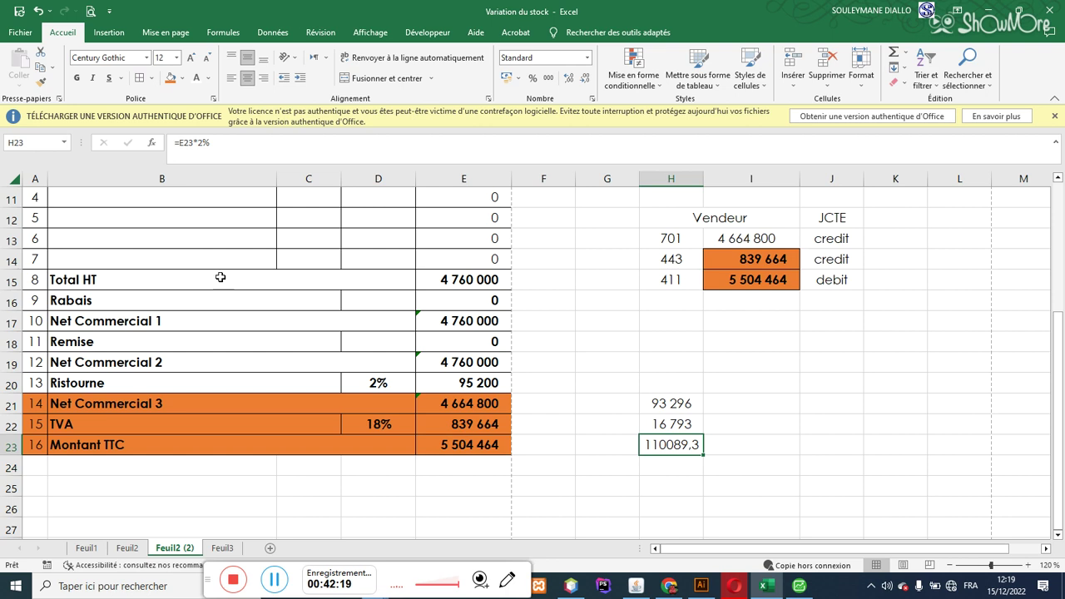
{"action": "left_click", "coordinate": [659, 426]}
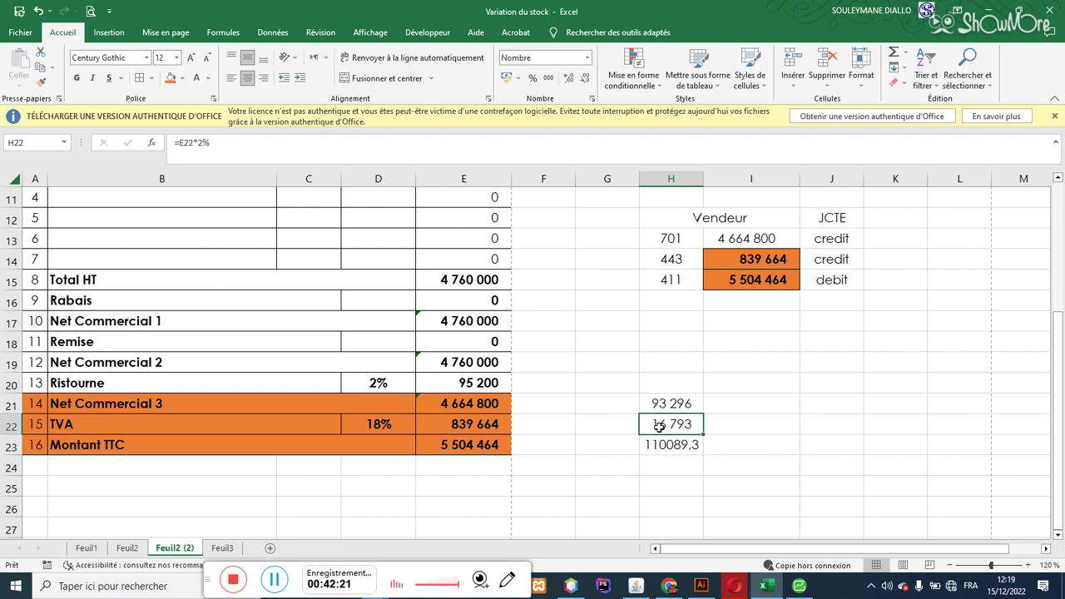
{"action": "left_click", "coordinate": [48, 84]}
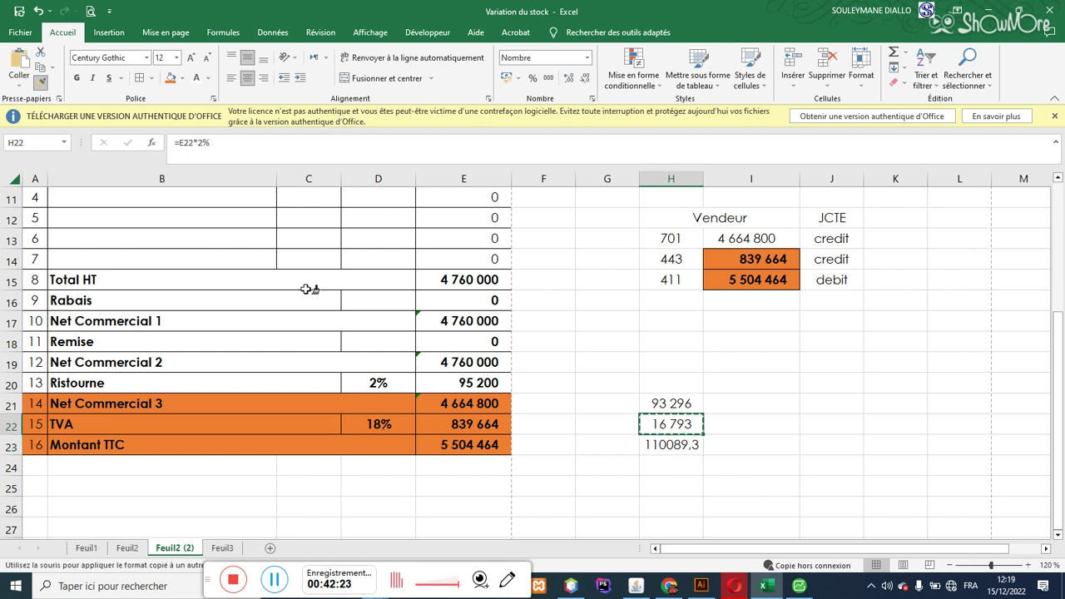
{"action": "left_click", "coordinate": [674, 447]}
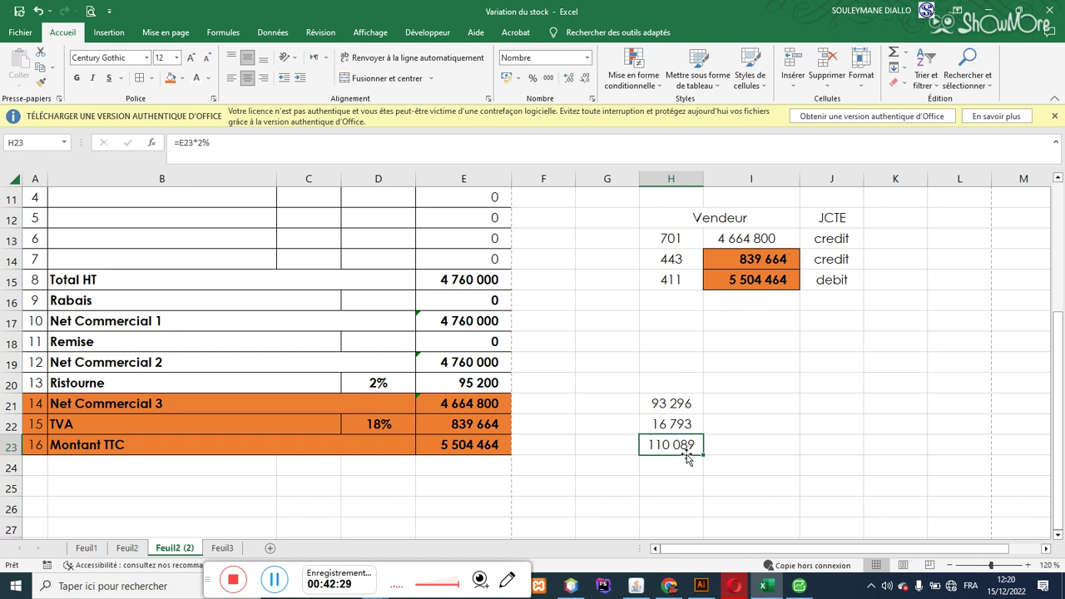
- Link I21 to the 2% Net Commercial 3 amount with the formula =H21
{"action": "left_click", "coordinate": [741, 404]}
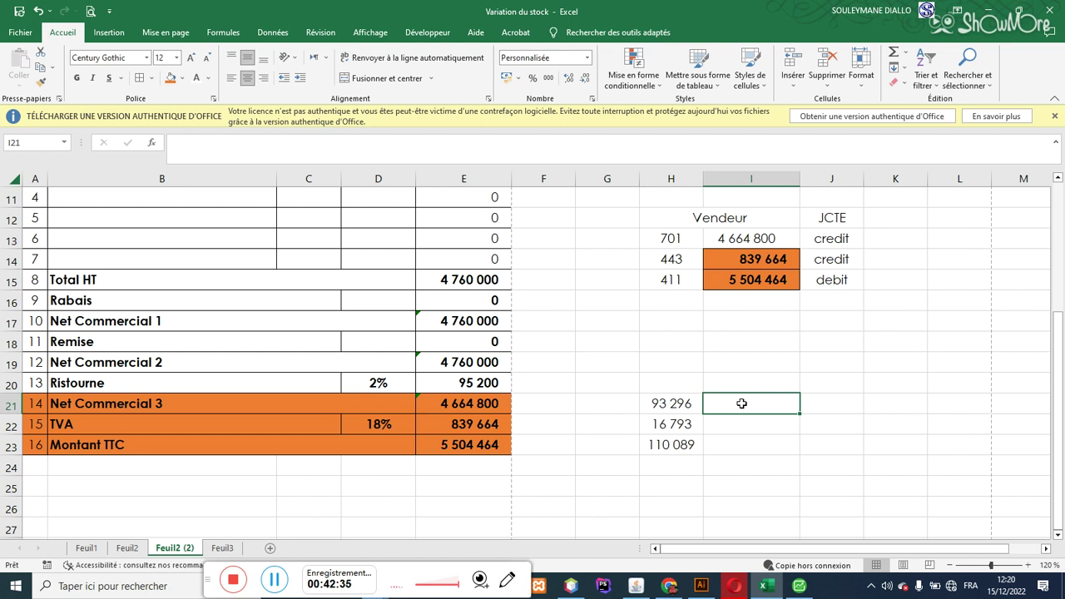
{"action": "type", "text": "="}
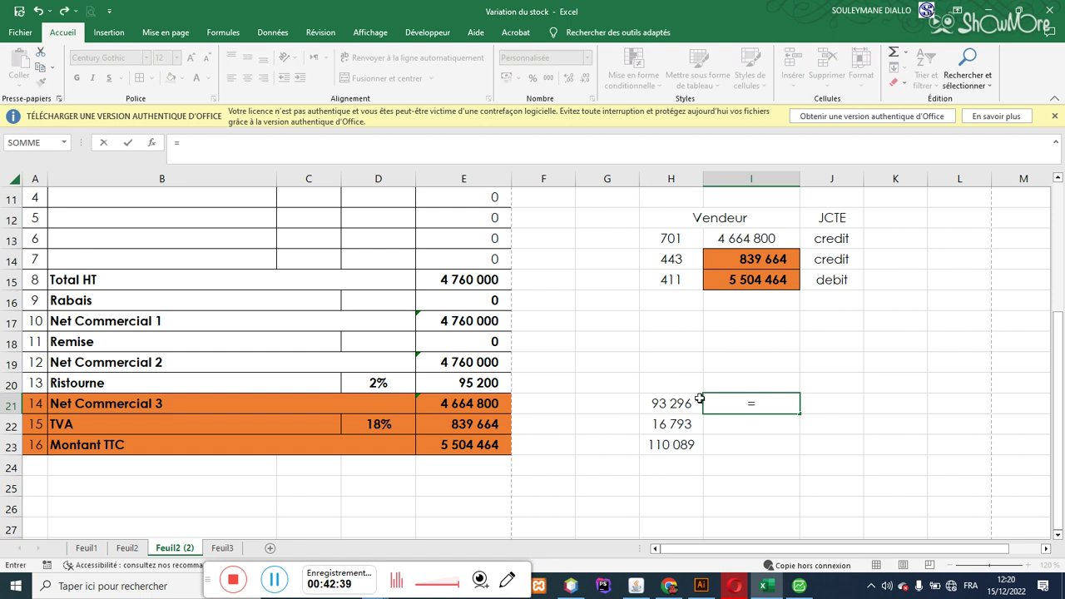
{"action": "left_click", "coordinate": [671, 402]}
{"action": "key", "text": "Return"}
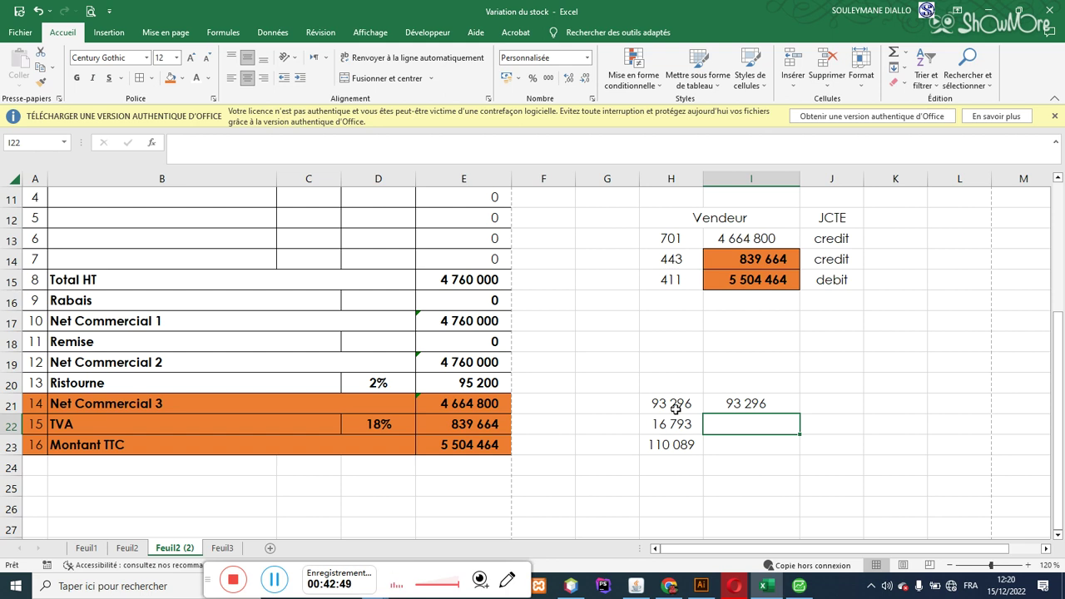
- Calculate the TVA on the I21 amount in I22 with the formula =I21*D22
{"action": "type", "text": "="}
{"action": "left_click", "coordinate": [746, 404]}
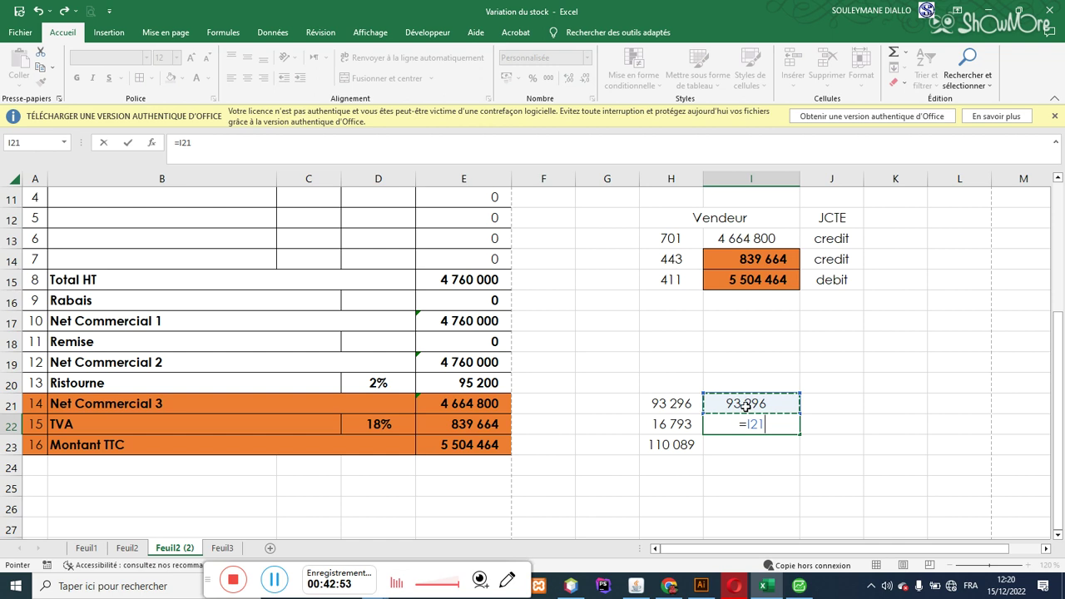
{"action": "type", "text": "*"}
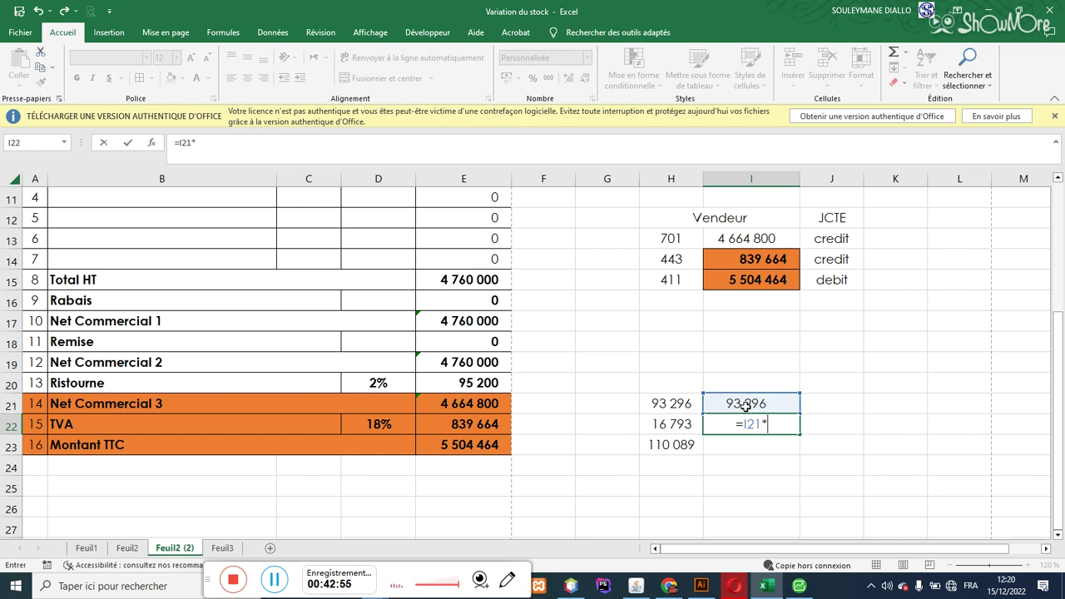
{"action": "left_click", "coordinate": [400, 425]}
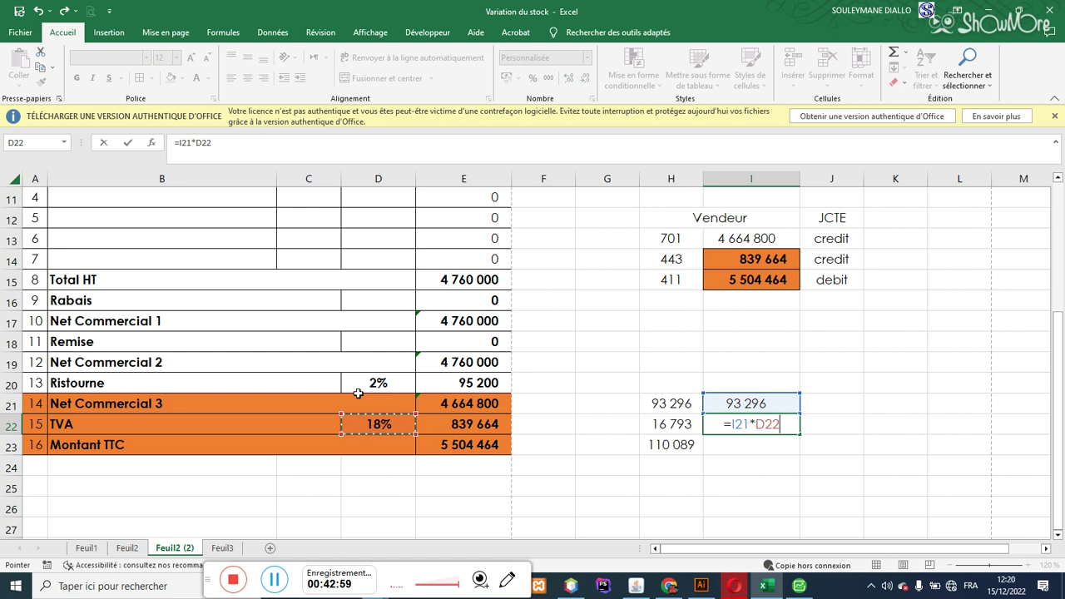
{"action": "key", "text": "Return"}
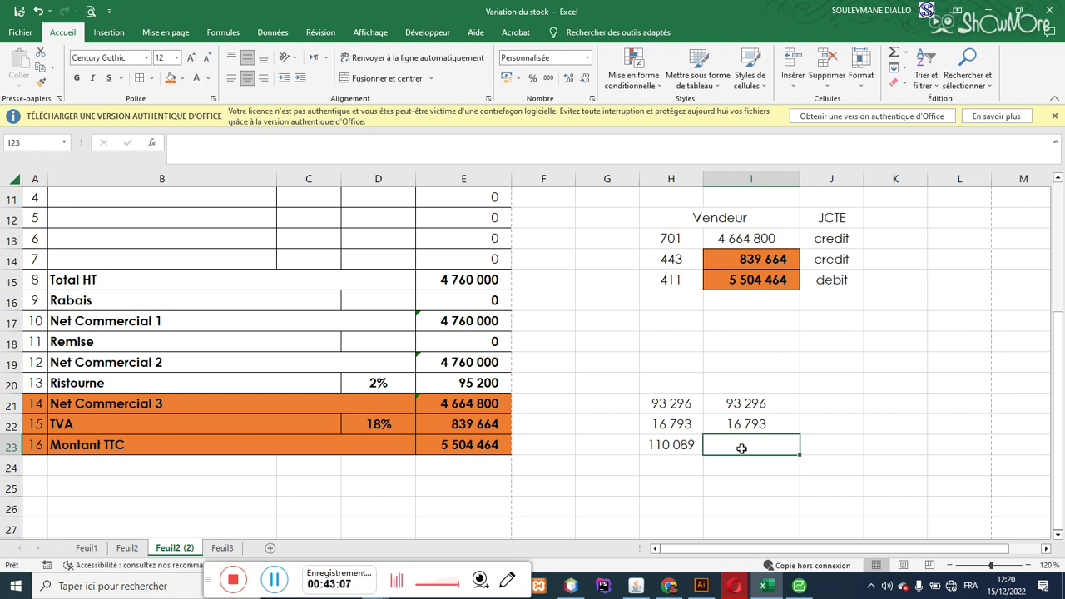
- Add the net amount and its TVA in I23 with the formula =I21+I22
{"action": "type", "text": "="}
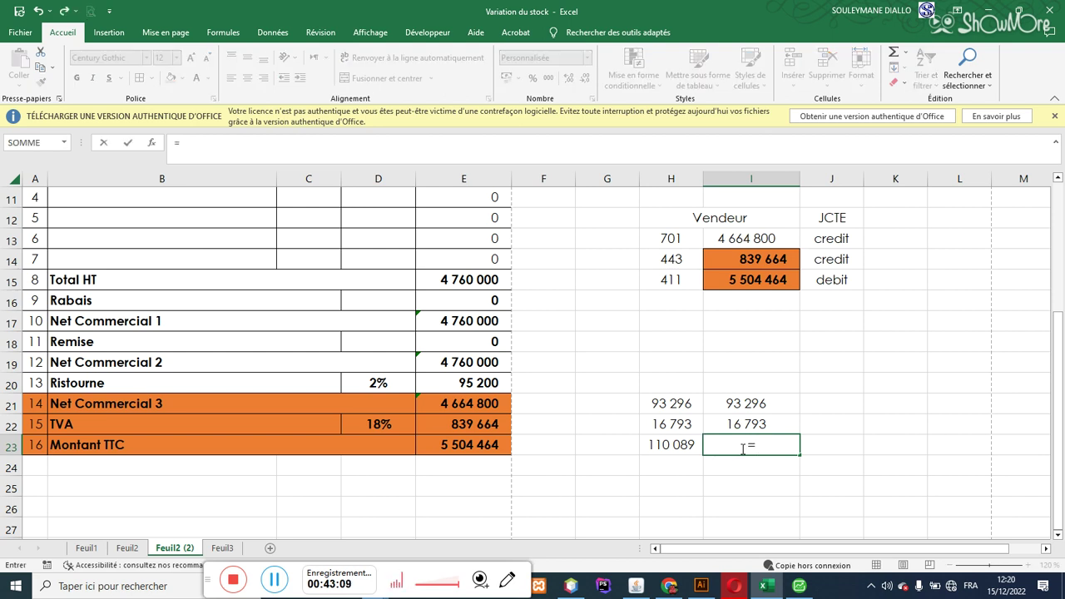
{"action": "left_click", "coordinate": [751, 403]}
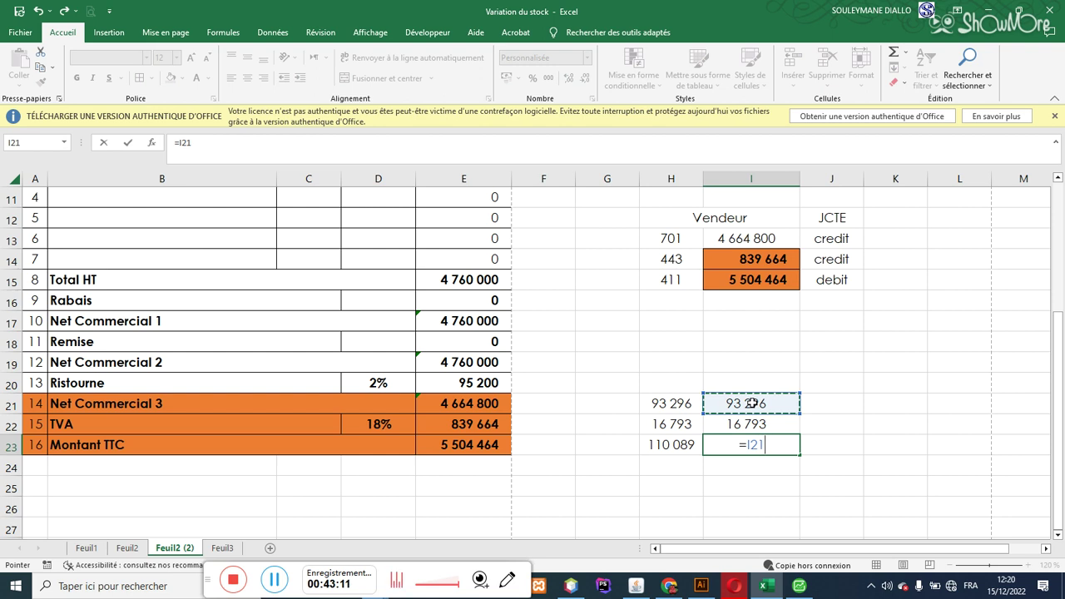
{"action": "type", "text": "+"}
{"action": "left_click", "coordinate": [752, 422]}
{"action": "key", "text": "Return"}
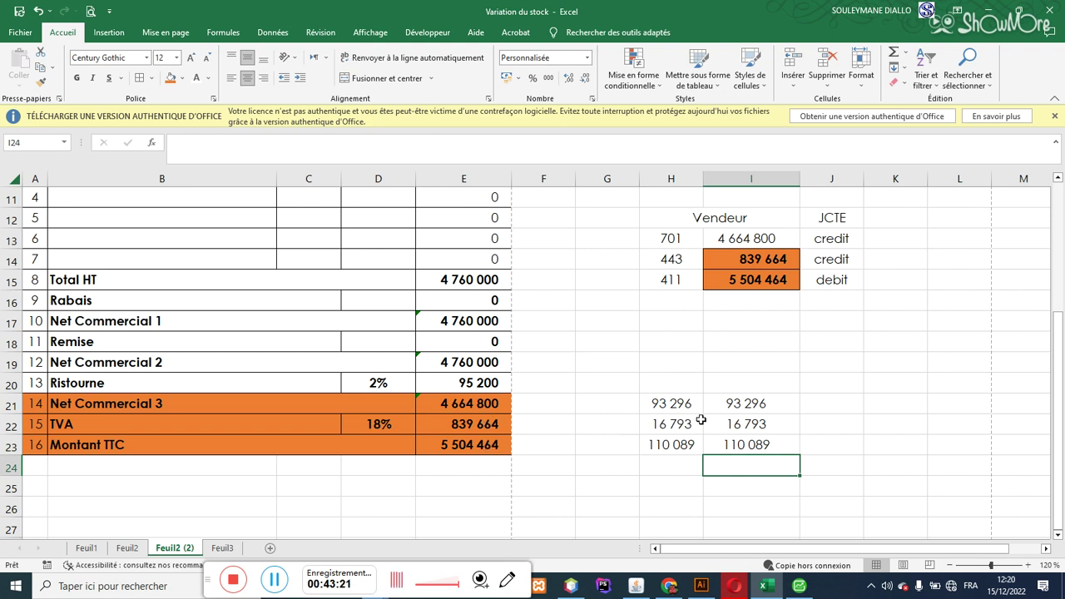
- Review the 2% amounts in H21:I23 against the account numbers and debit/credit sides of the Achat and Vendeur entries
{"action": "left_click", "coordinate": [739, 410]}
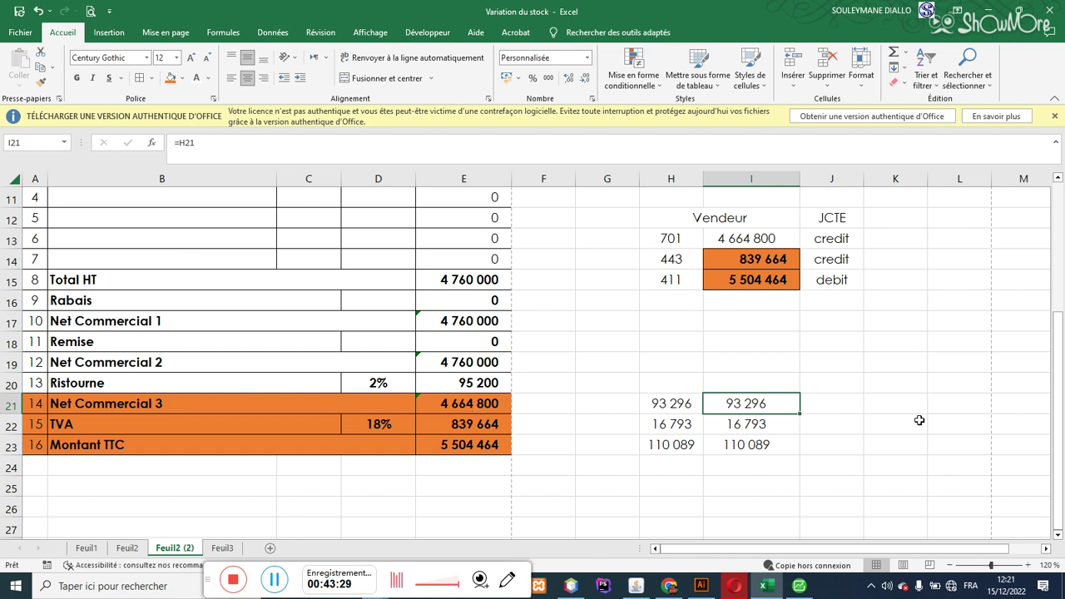
{"action": "left_click_drag", "start_coordinate": [1061, 377], "coordinate": [1057, 401]}
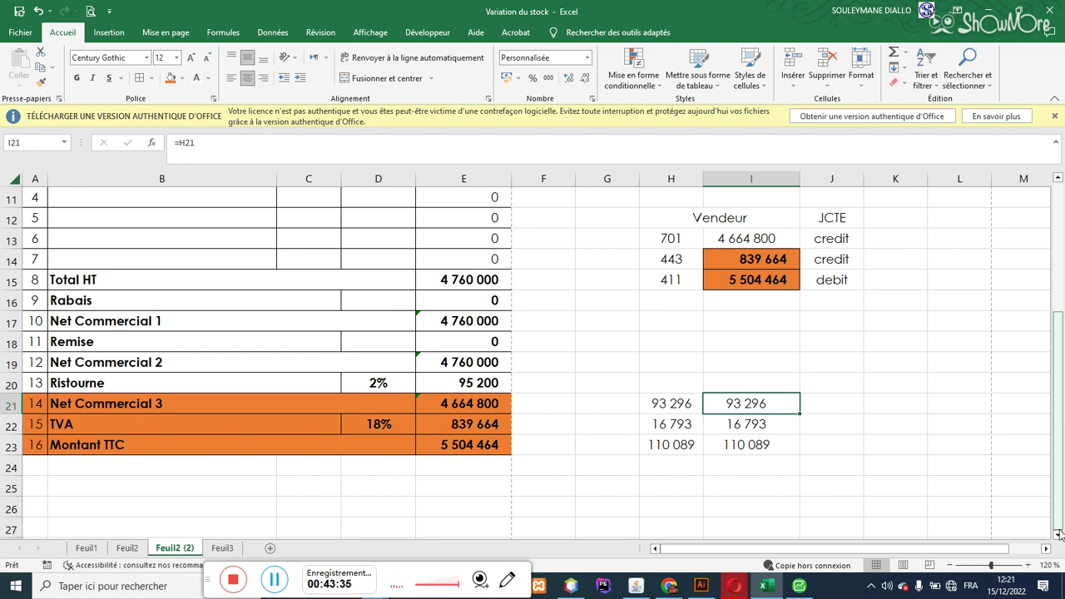
{"action": "left_click", "coordinate": [1059, 535]}
{"action": "left_click", "coordinate": [1059, 534]}
{"action": "left_click", "coordinate": [1059, 535]}
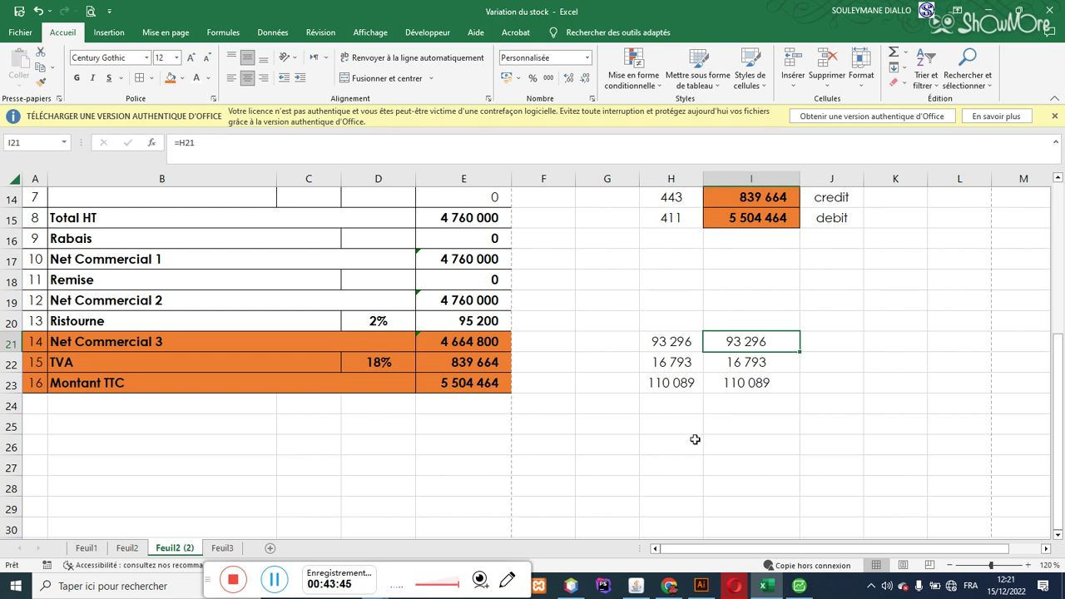
{"action": "left_click_drag", "start_coordinate": [1053, 453], "coordinate": [1017, 411]}
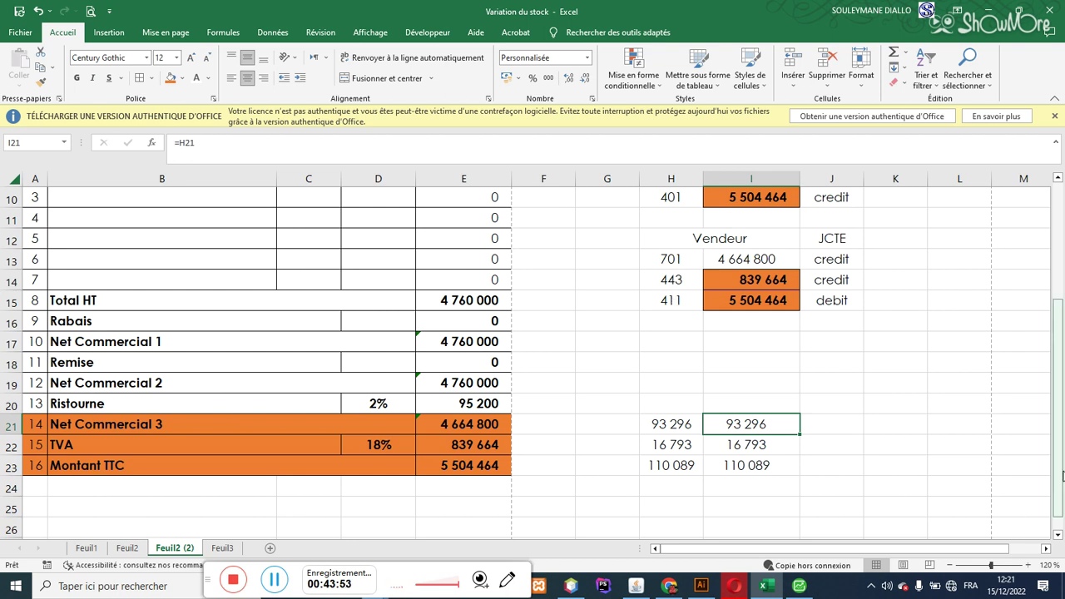
{"action": "mouse_move", "coordinate": [1063, 474]}
{"action": "left_mouse_down"}
{"action": "mouse_move", "coordinate": [1062, 462]}
{"action": "mouse_move", "coordinate": [1062, 481]}
{"action": "left_mouse_up"}
{"action": "left_click_drag", "start_coordinate": [708, 491], "coordinate": [754, 485]}
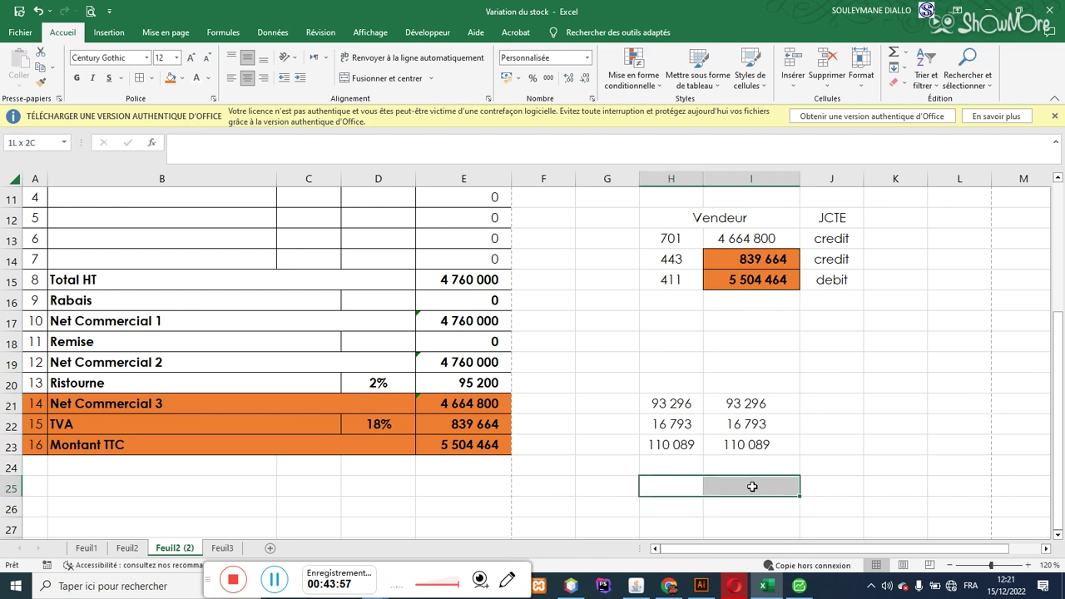
{"action": "left_click_drag", "start_coordinate": [1058, 385], "coordinate": [1058, 289]}
{"action": "left_click_drag", "start_coordinate": [726, 285], "coordinate": [753, 339]}
{"action": "left_click", "coordinate": [925, 295]}
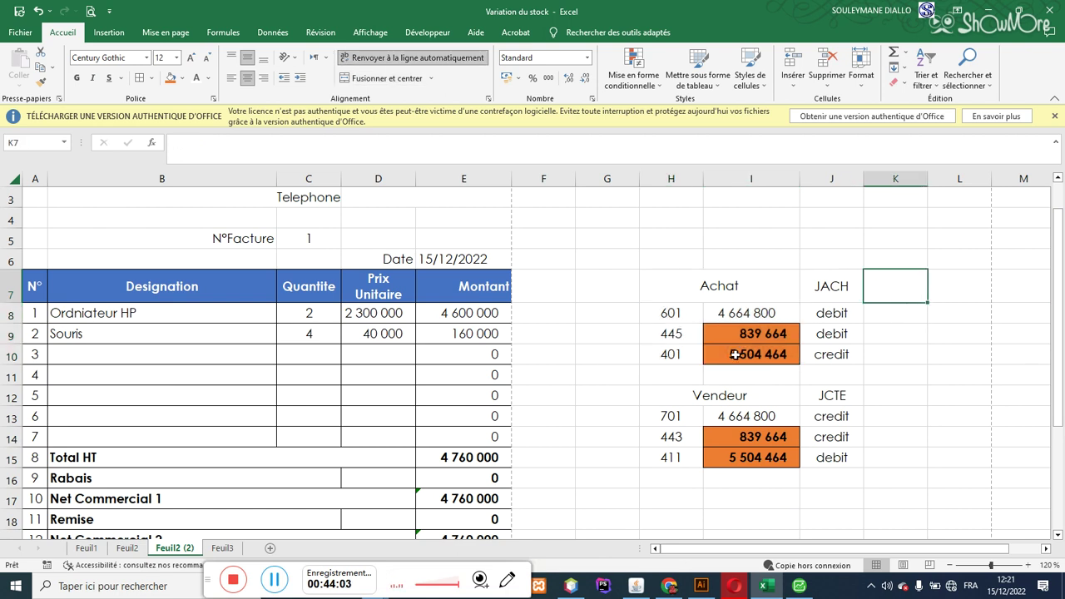
{"action": "left_click", "coordinate": [671, 329]}
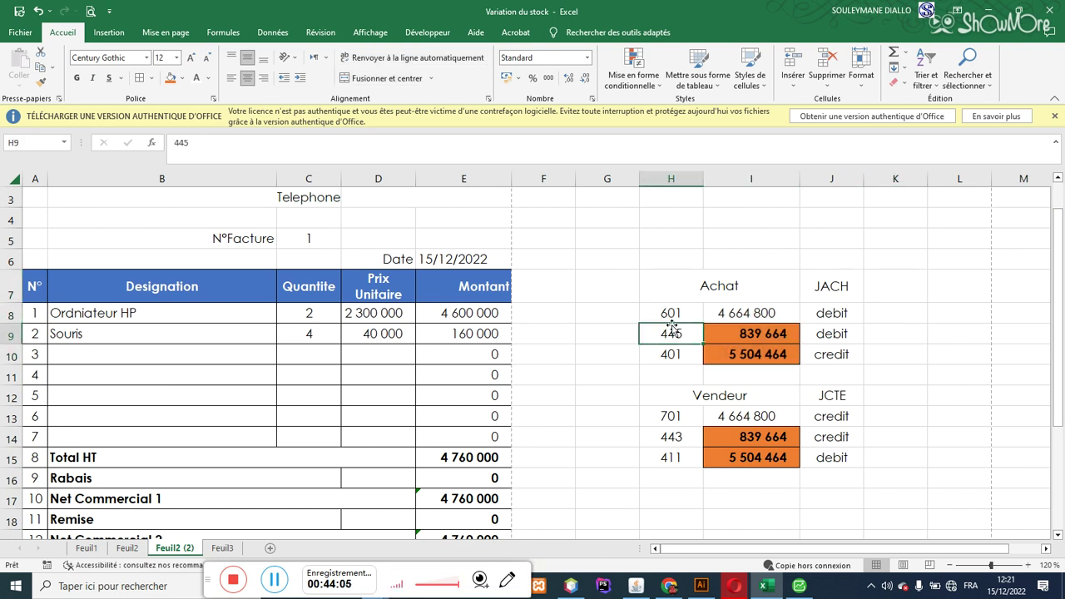
{"action": "left_click", "coordinate": [673, 313]}
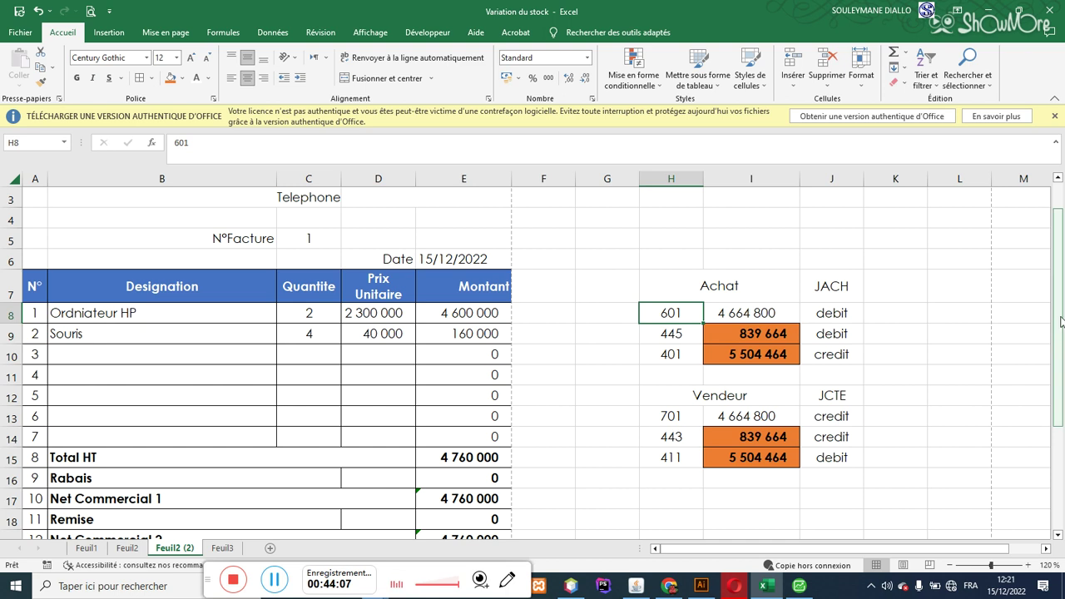
{"action": "left_click_drag", "start_coordinate": [1063, 314], "coordinate": [1063, 339]}
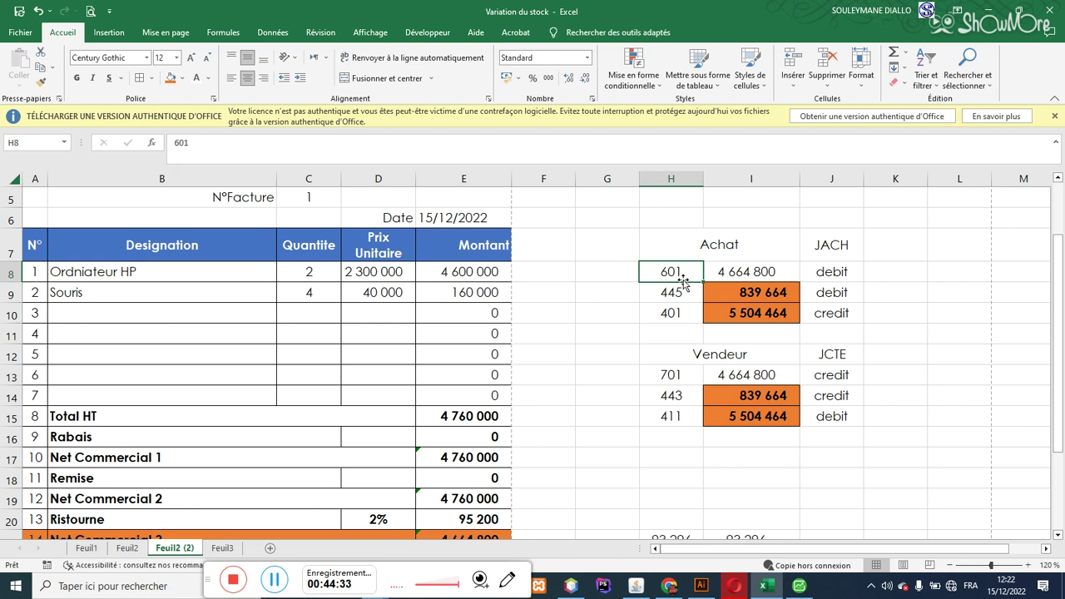
{"action": "left_click", "coordinate": [907, 270]}
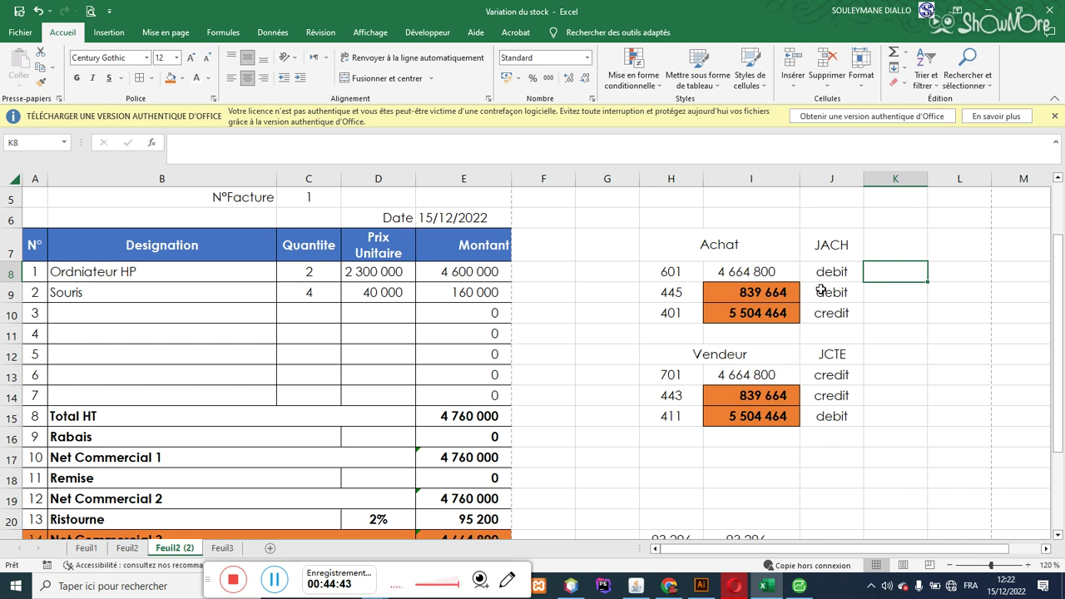
- Switch to Sage 100 Comptabilité and open the chart of accounts (Plan comptable)
{"action": "left_click", "coordinate": [798, 589]}
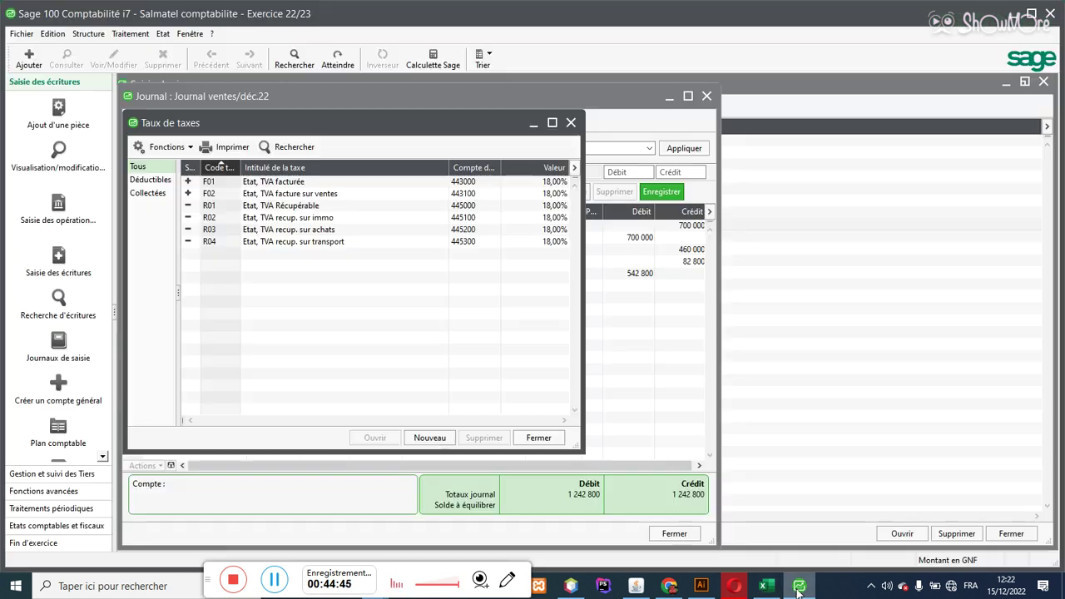
{"action": "left_click", "coordinate": [88, 33]}
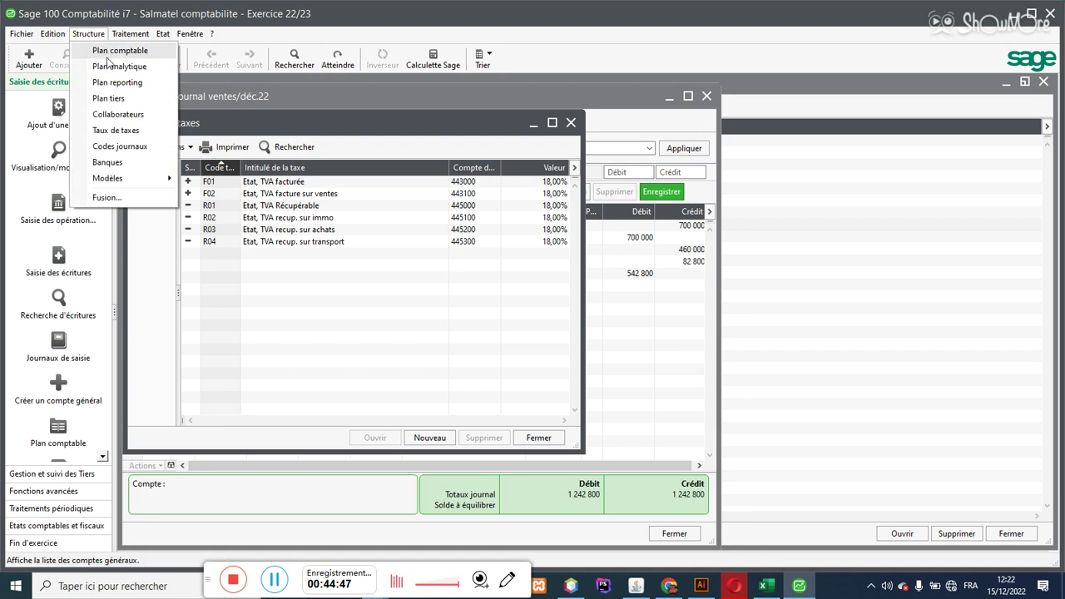
{"action": "left_click", "coordinate": [106, 55]}
- Look through the class 6 and 7 accounts in the Plan Comptable and select account 701900 RRR Accorde
{"action": "left_click_drag", "start_coordinate": [472, 223], "coordinate": [482, 305]}
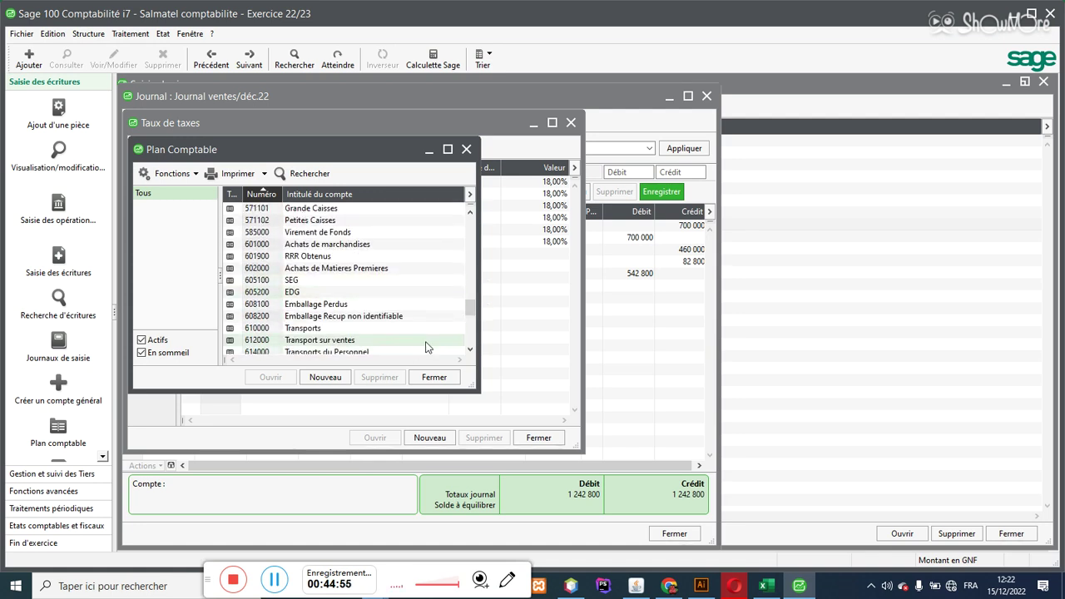
{"action": "left_click_drag", "start_coordinate": [471, 306], "coordinate": [474, 332]}
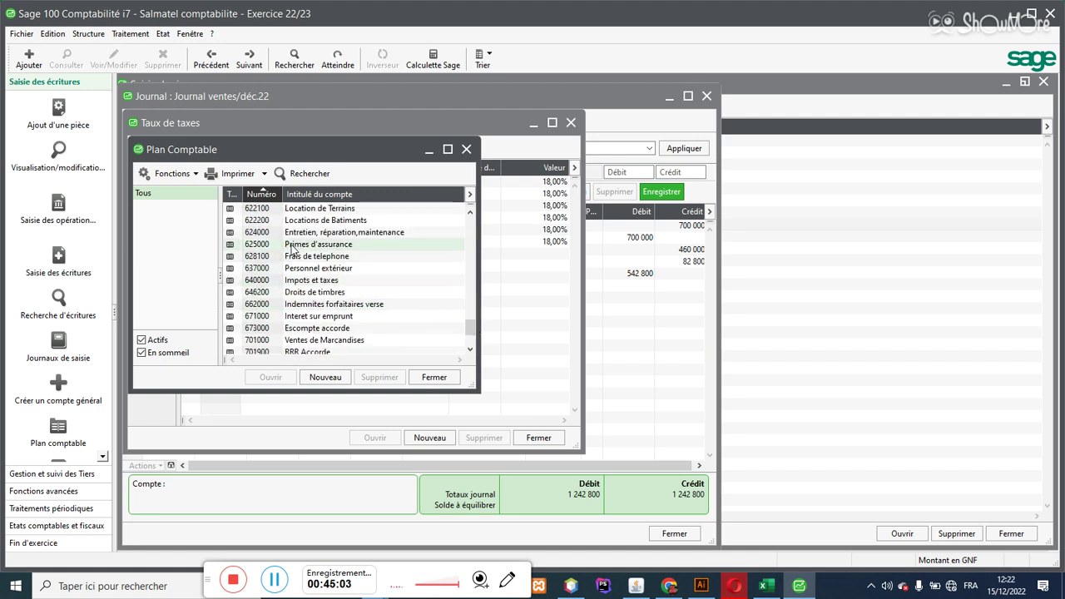
{"action": "left_click", "coordinate": [471, 213]}
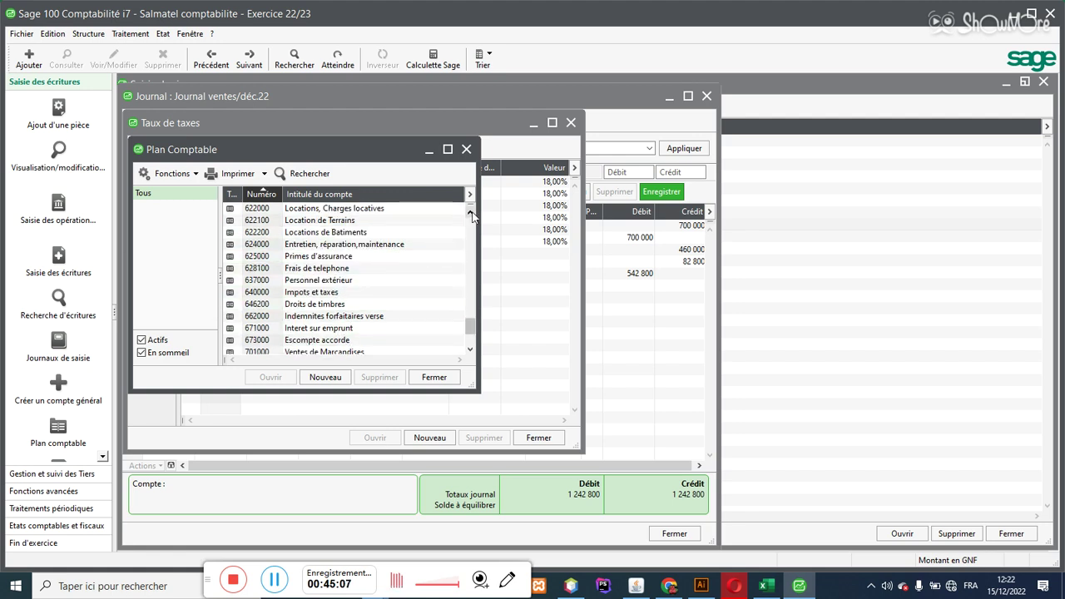
{"action": "left_click", "coordinate": [471, 214]}
{"action": "left_click", "coordinate": [471, 214]}
{"action": "left_click", "coordinate": [471, 214]}
{"action": "left_click", "coordinate": [471, 214]}
{"action": "left_click", "coordinate": [471, 214]}
{"action": "left_click", "coordinate": [471, 214]}
{"action": "left_click", "coordinate": [471, 213]}
{"action": "left_click", "coordinate": [471, 214]}
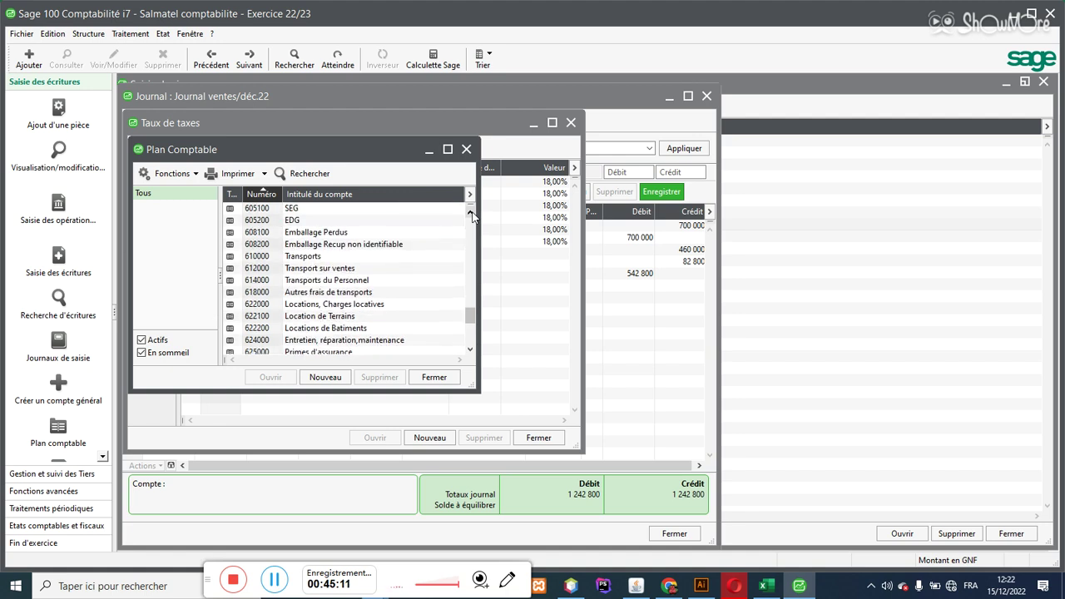
{"action": "left_click", "coordinate": [470, 350]}
{"action": "left_click", "coordinate": [470, 349]}
{"action": "left_click", "coordinate": [470, 349]}
{"action": "left_click", "coordinate": [470, 350]}
{"action": "left_click", "coordinate": [470, 349]}
{"action": "left_click", "coordinate": [470, 350]}
{"action": "left_click", "coordinate": [470, 350]}
{"action": "left_click", "coordinate": [470, 350]}
{"action": "left_click", "coordinate": [470, 349]}
{"action": "left_click", "coordinate": [470, 349]}
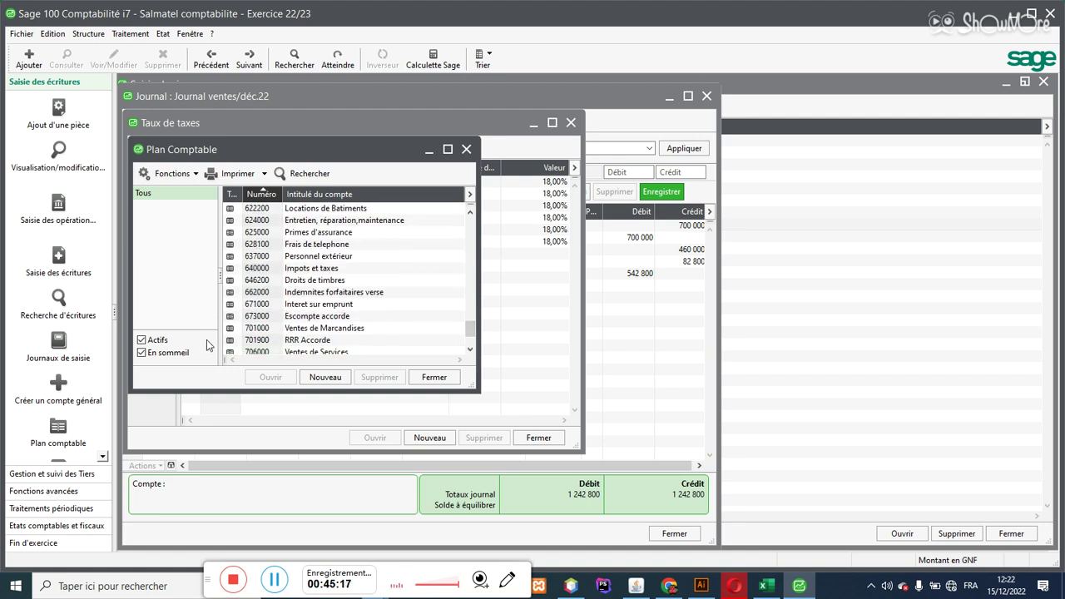
{"action": "left_click", "coordinate": [258, 341]}
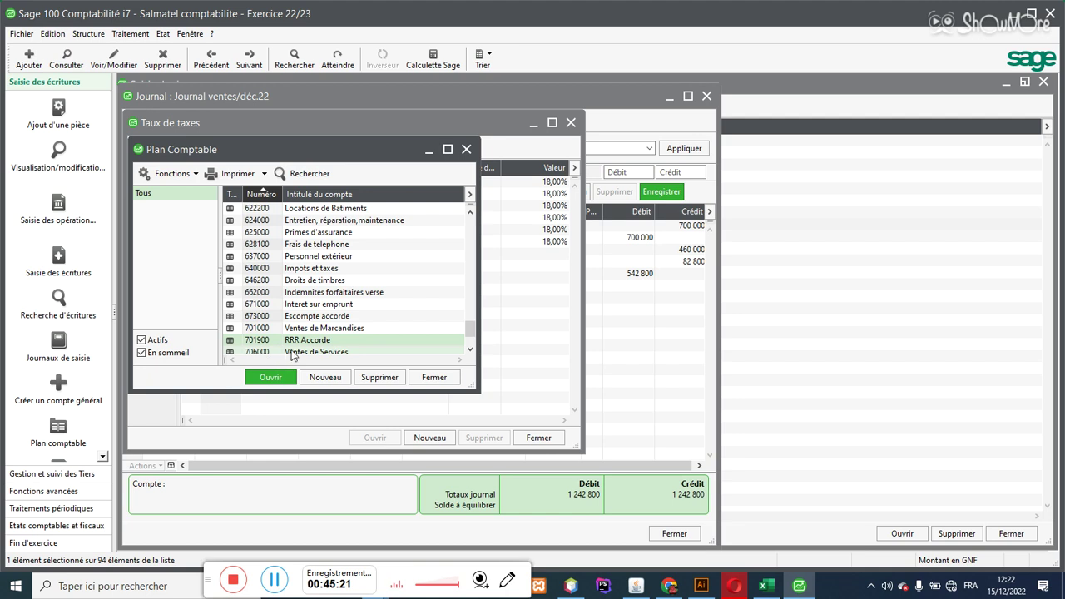
- Try to create a new general account numbered 6019 with the title "RRR obtenue"
{"action": "left_click_drag", "start_coordinate": [469, 332], "coordinate": [467, 320]}
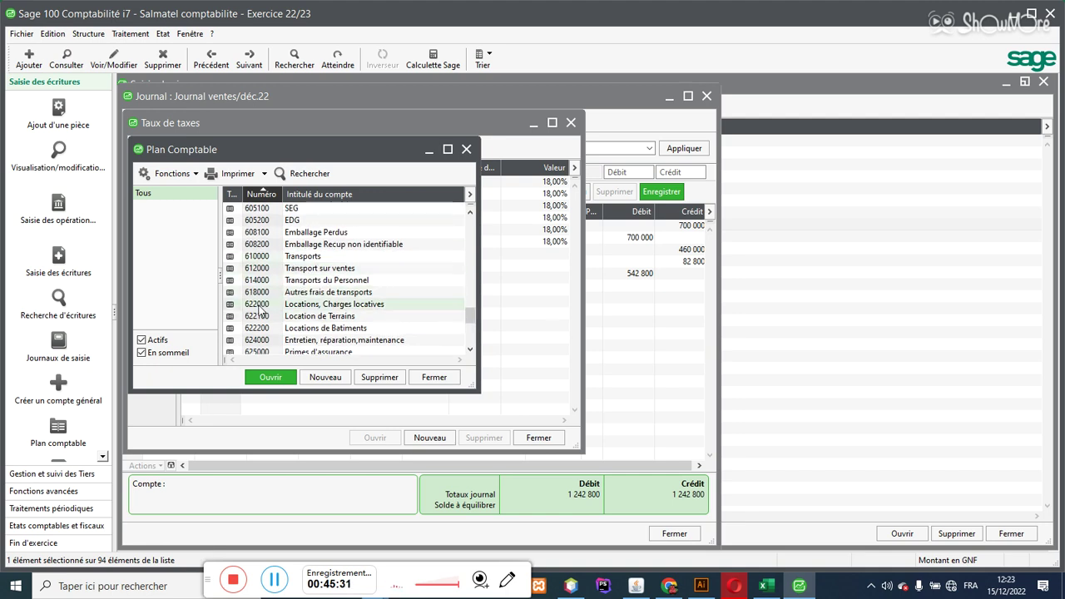
{"action": "left_click", "coordinate": [325, 377]}
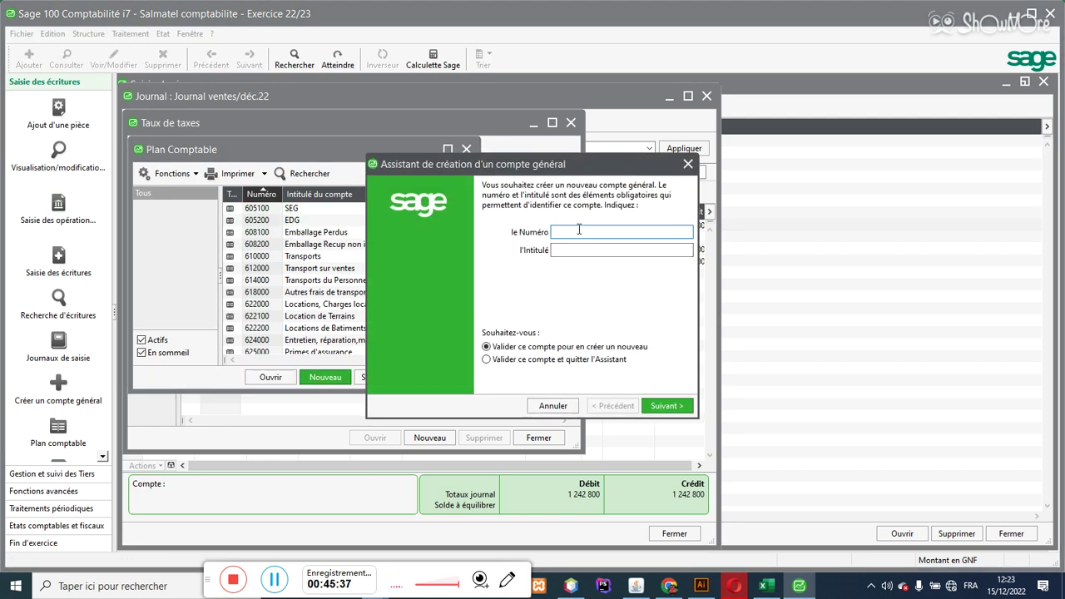
{"action": "type", "text": "6019"}
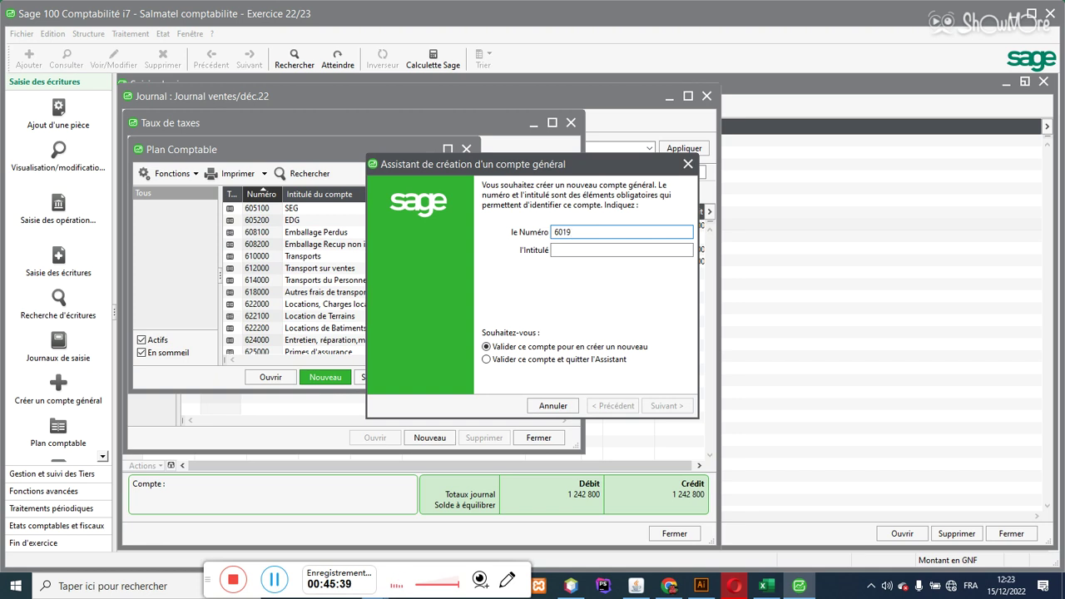
{"action": "left_click", "coordinate": [555, 250]}
{"action": "type", "text": "RR"}
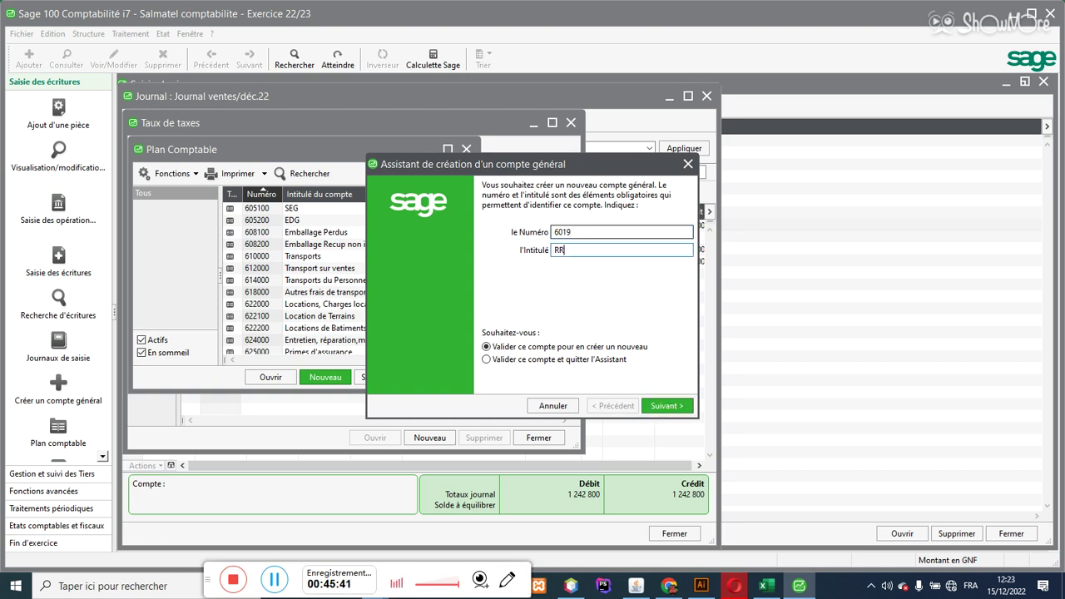
{"action": "type", "text": "R OBTE"}
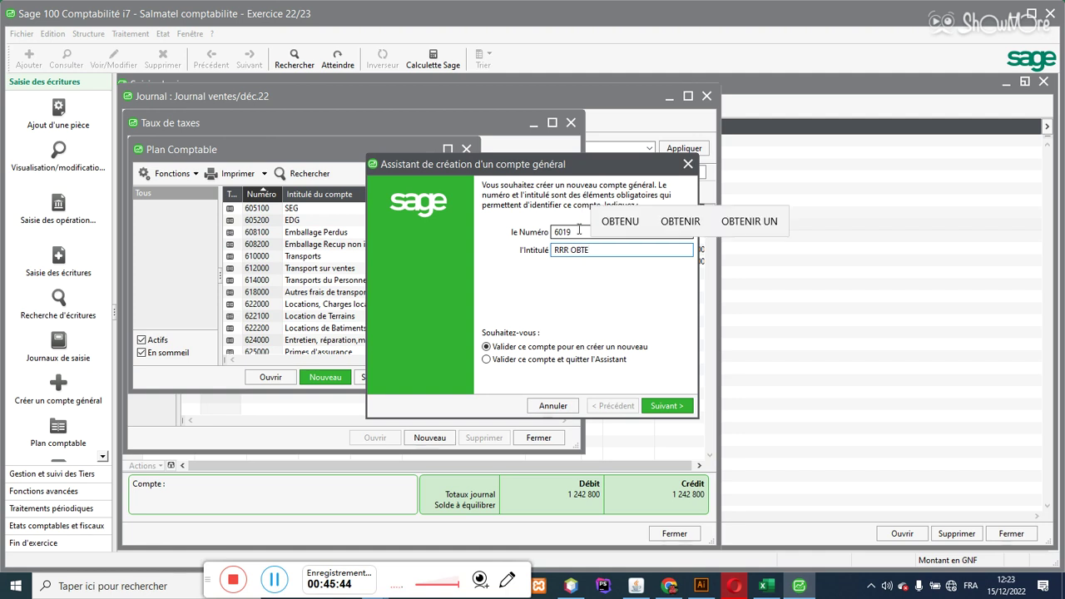
{"action": "key", "text": "BackSpace"}
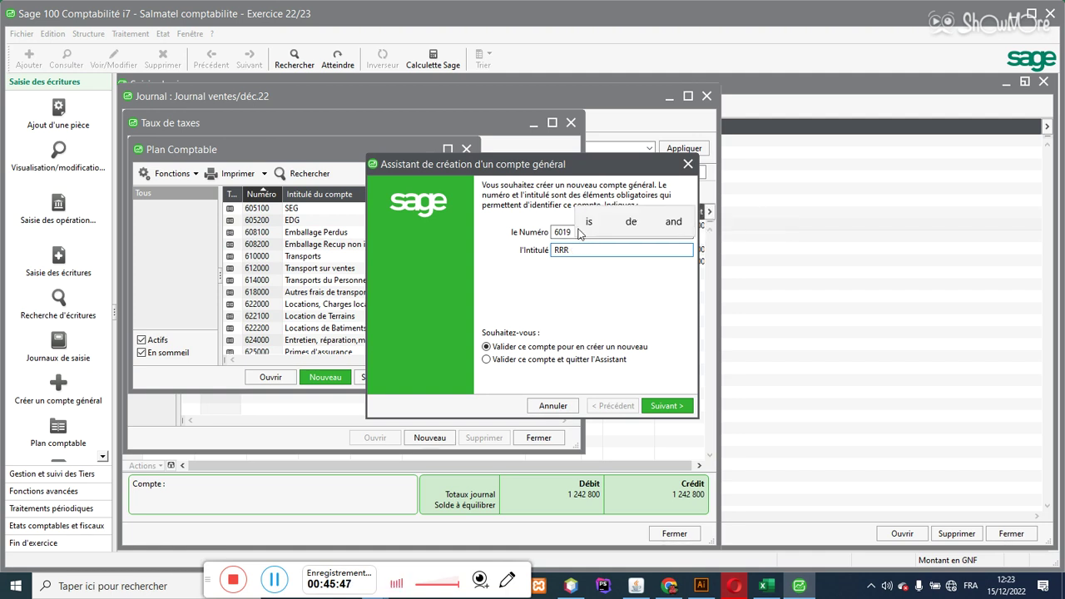
{"action": "type", "text": "obtenue"}
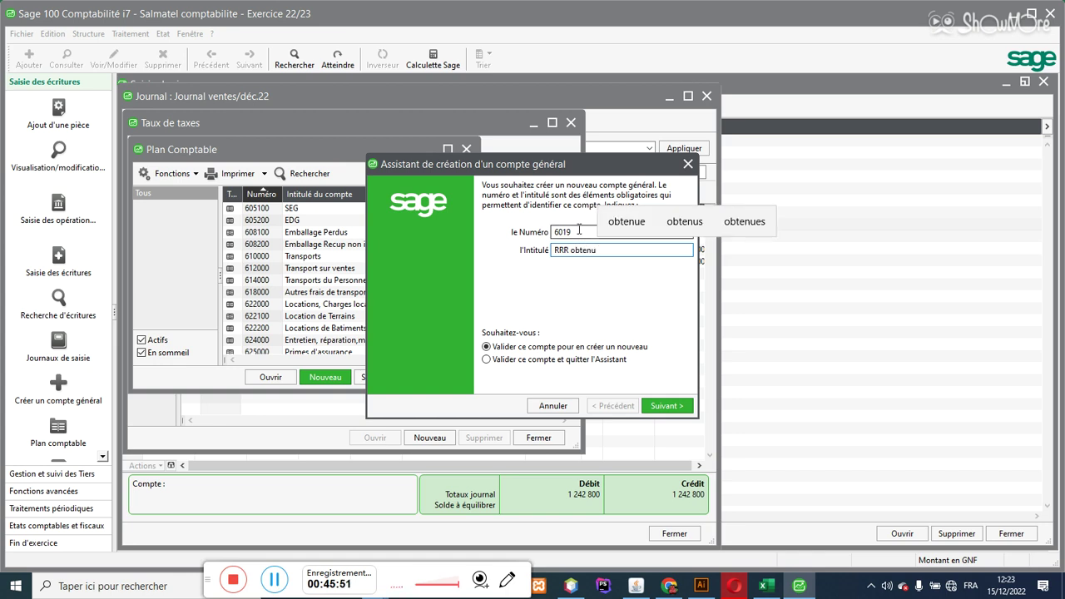
{"action": "left_click", "coordinate": [646, 407]}
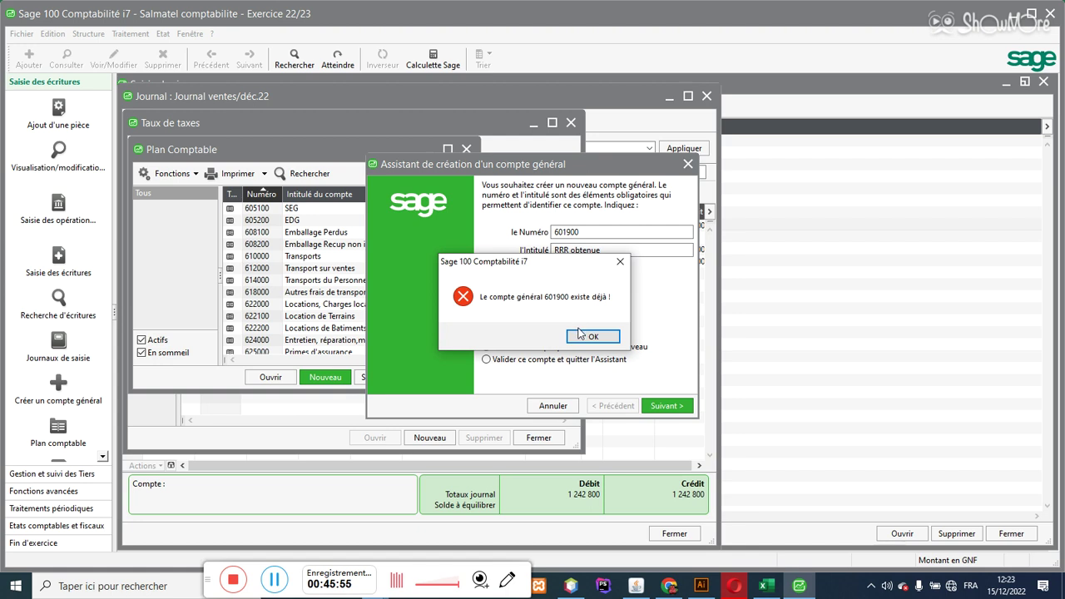
{"action": "left_click", "coordinate": [620, 261]}
{"action": "left_click", "coordinate": [686, 166]}
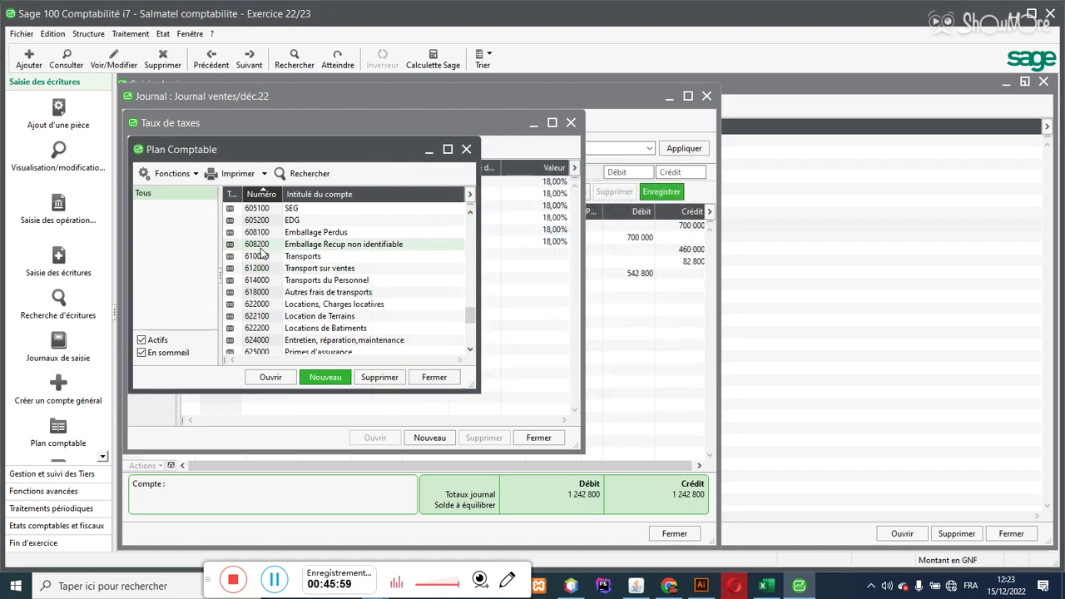
- Find and select the existing account 601900 RRR Obtenus in the Plan Comptable
{"action": "left_click_drag", "start_coordinate": [468, 313], "coordinate": [468, 304]}
{"action": "left_click", "coordinate": [335, 258]}
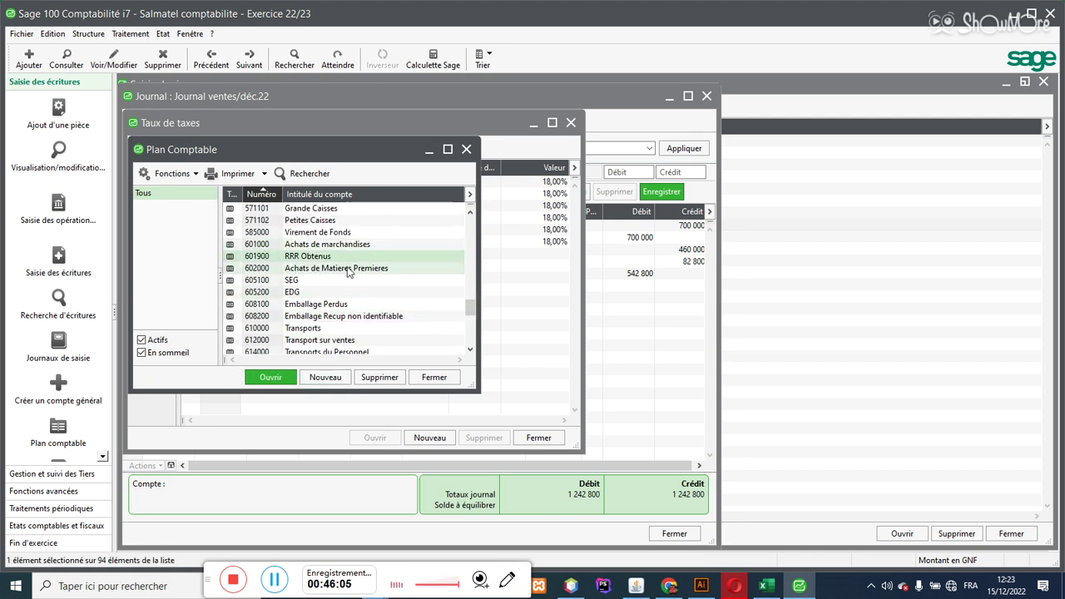
- Switch to the Excel invoice and enter accounts 6019, 445 and 401 in K8:K10 beside the Achat entry
{"action": "left_click", "coordinate": [780, 592]}
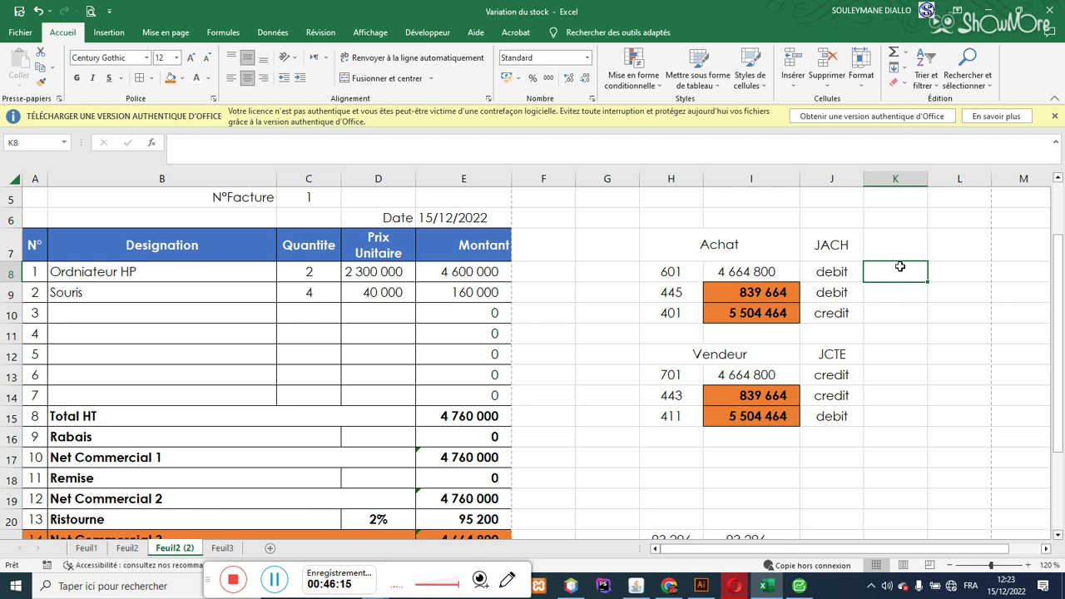
{"action": "type", "text": "60"}
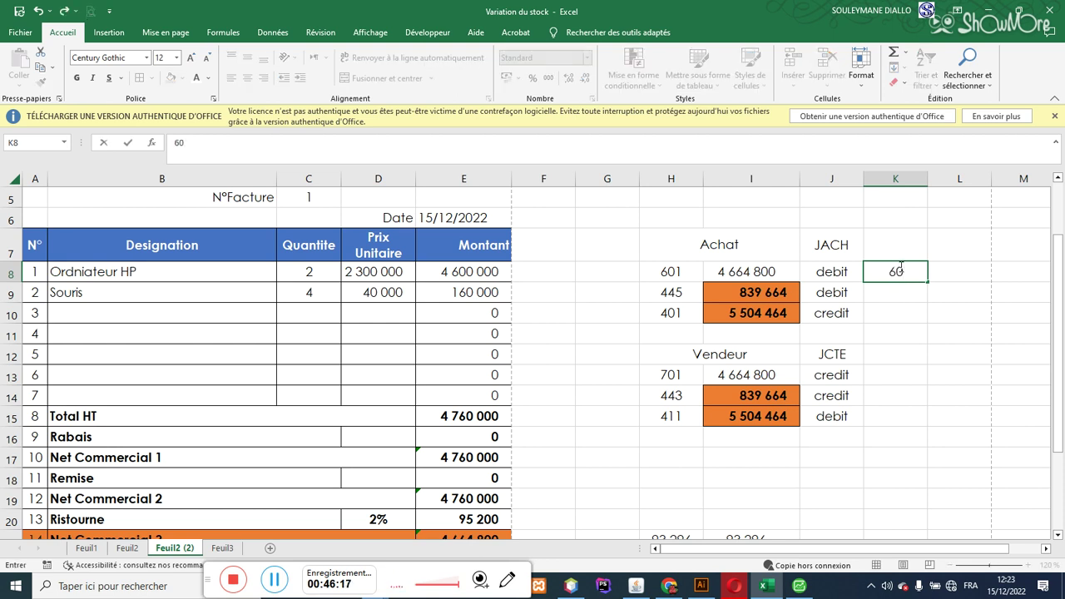
{"action": "type", "text": "19"}
{"action": "left_click", "coordinate": [907, 298]}
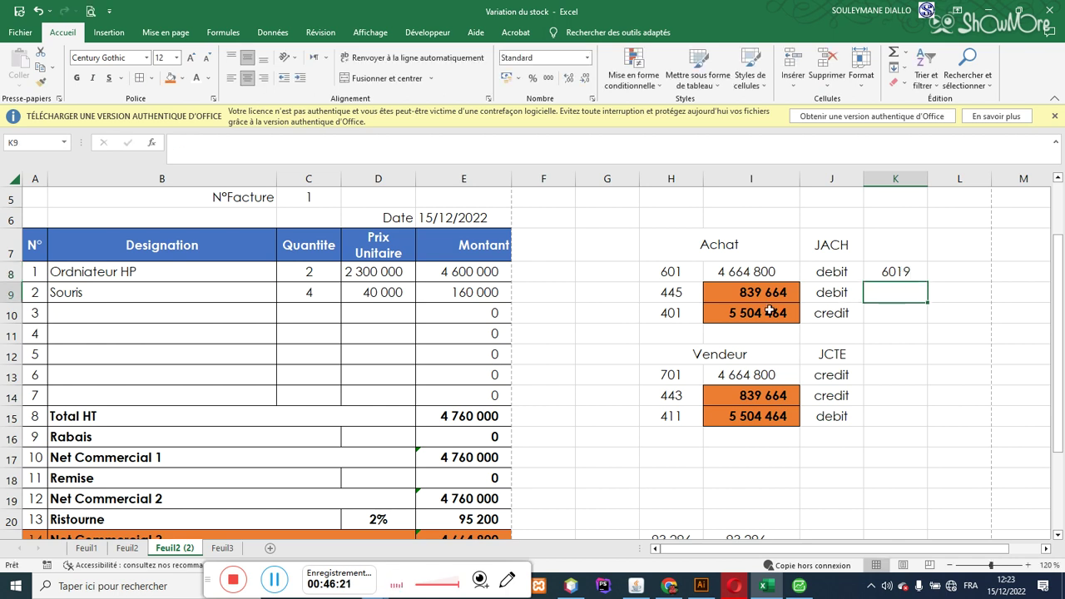
{"action": "type", "text": "445"}
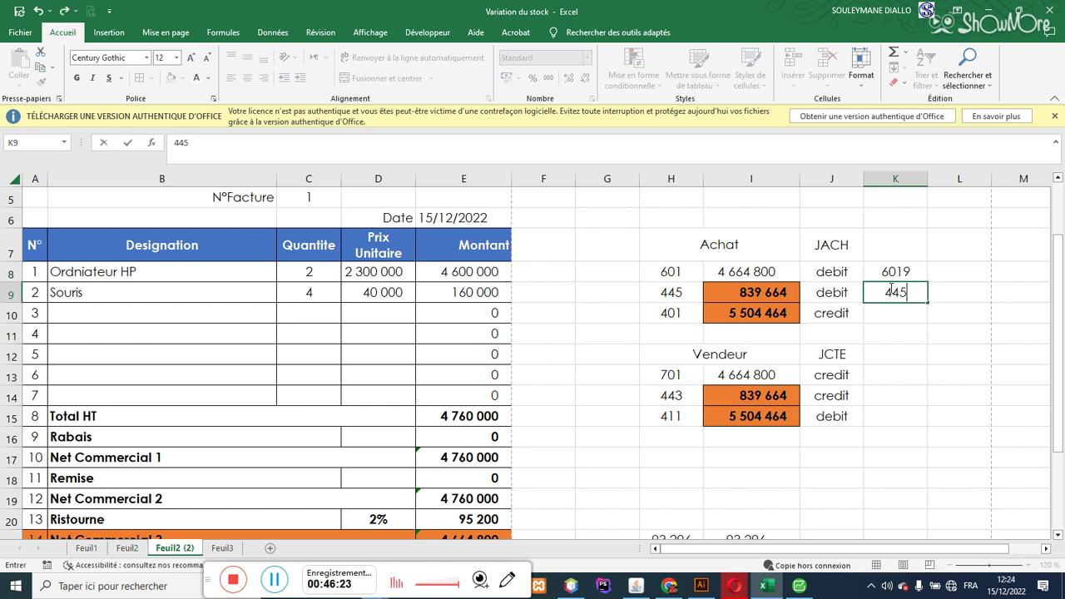
{"action": "key", "text": "Return"}
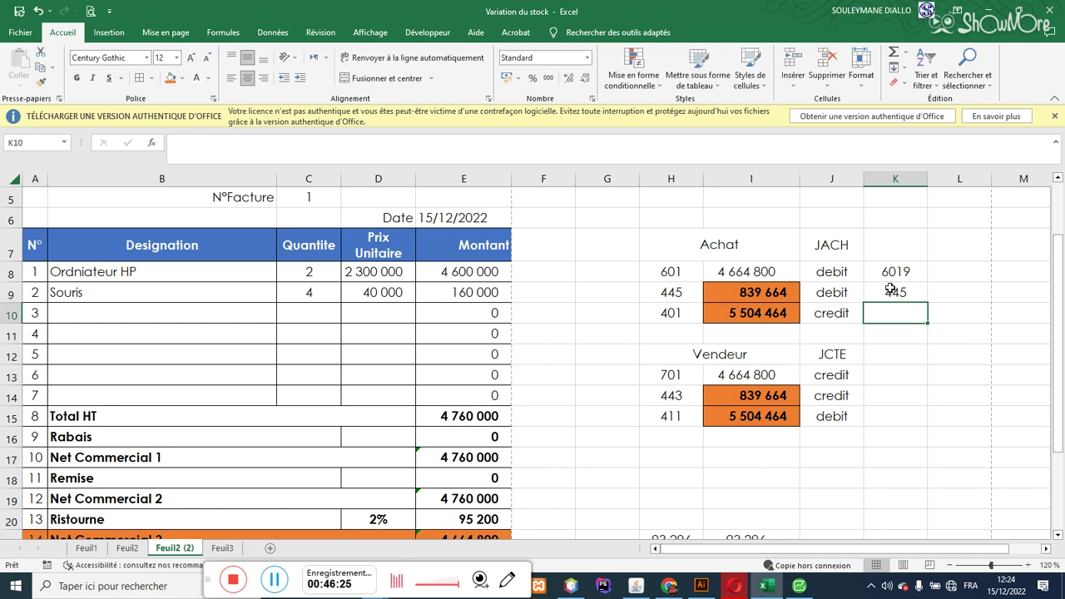
{"action": "type", "text": "401"}
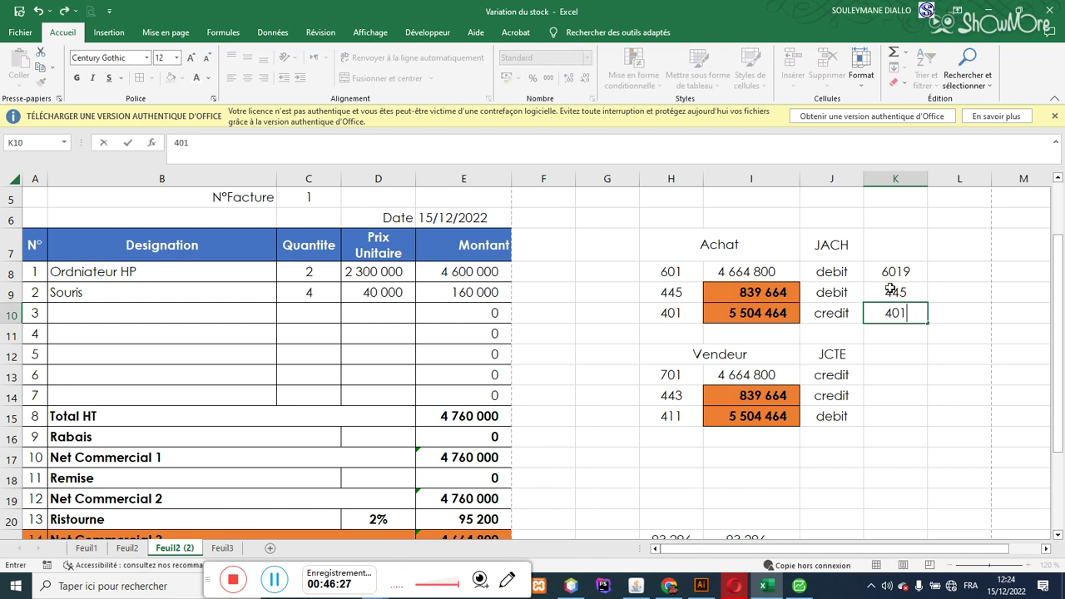
- In column L, mark account 401 as debit and accounts 445 and 6019 as credit
{"action": "left_click", "coordinate": [959, 278]}
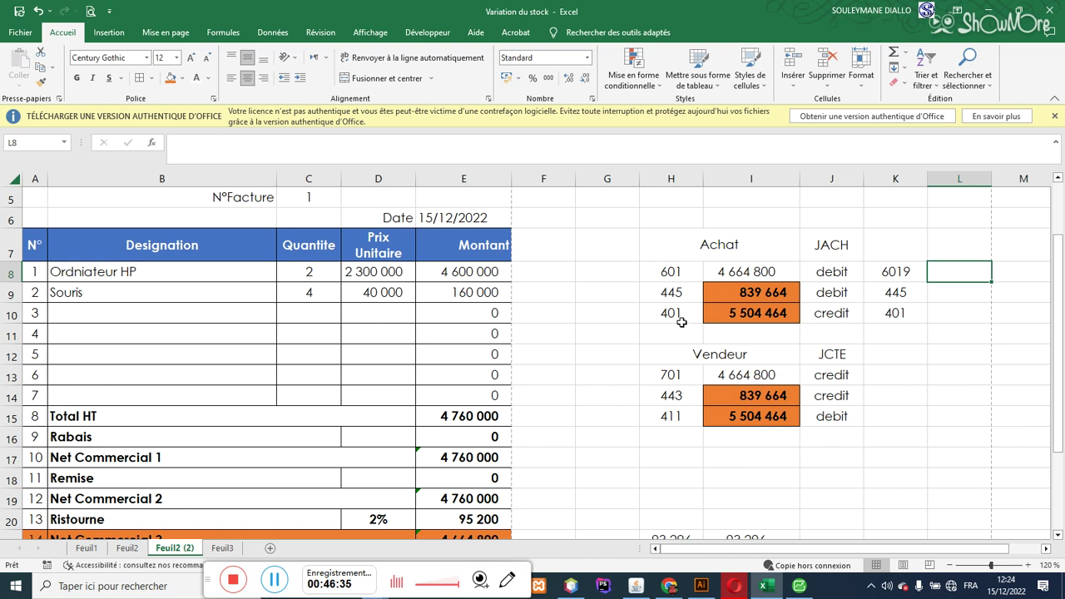
{"action": "left_click", "coordinate": [978, 312]}
{"action": "type", "text": "debit"}
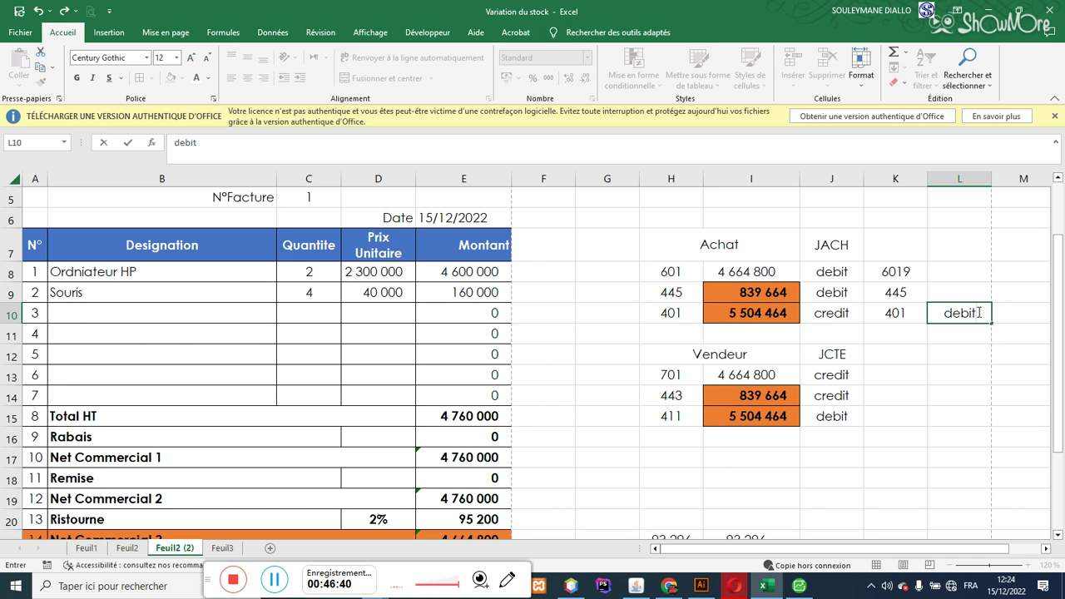
{"action": "key", "text": "Return"}
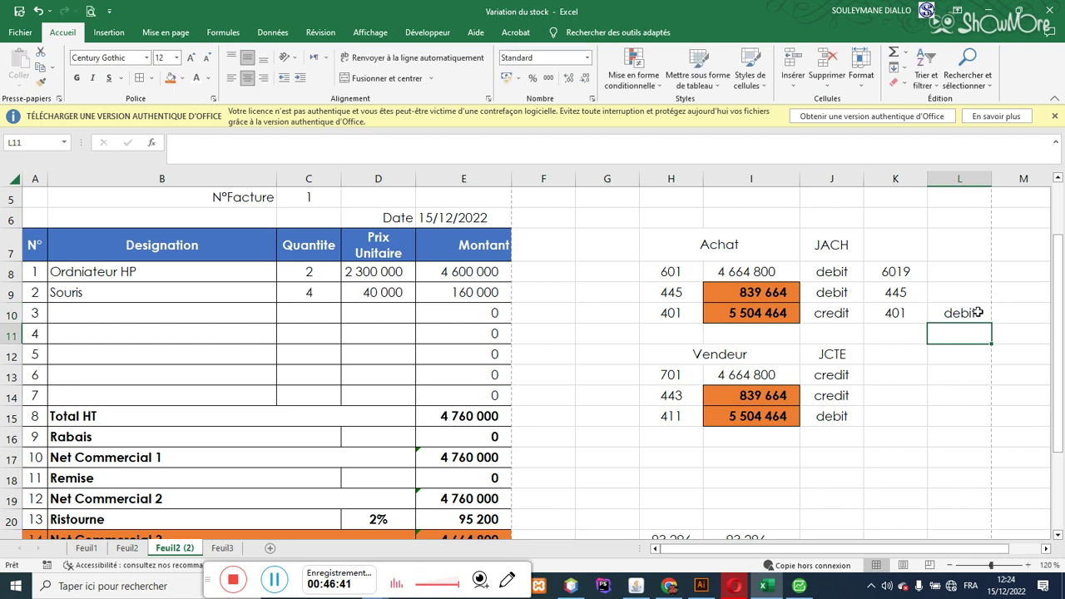
{"action": "left_click", "coordinate": [970, 290]}
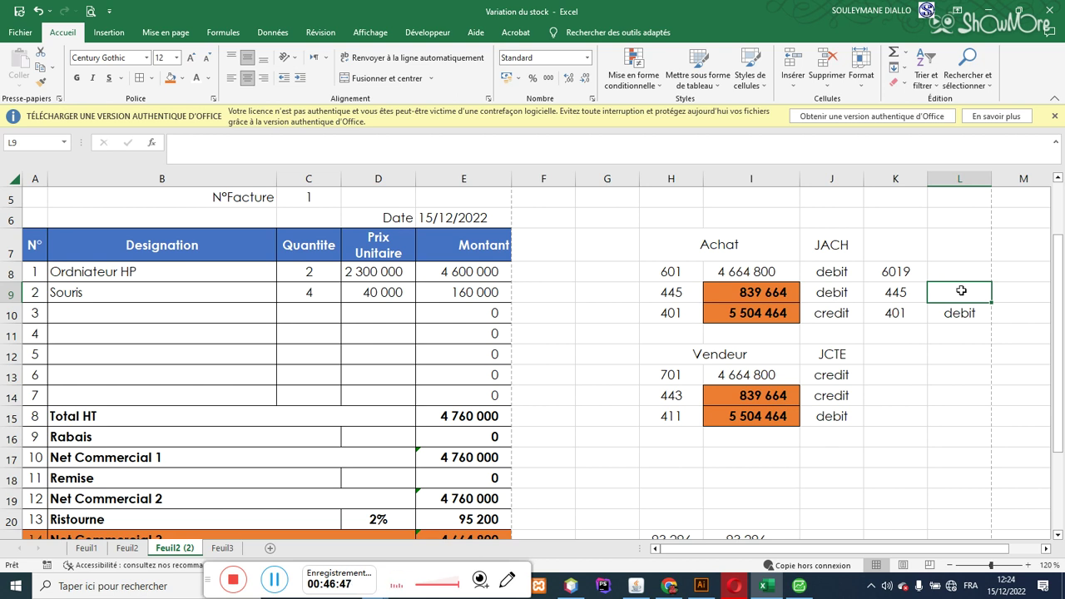
{"action": "type", "text": "credit"}
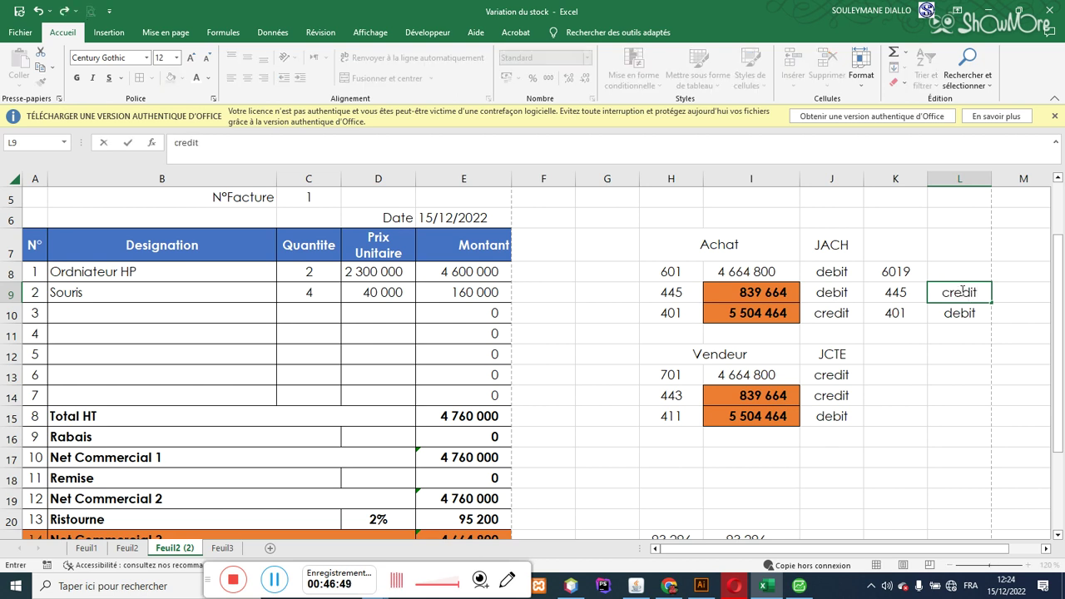
{"action": "left_click", "coordinate": [959, 269]}
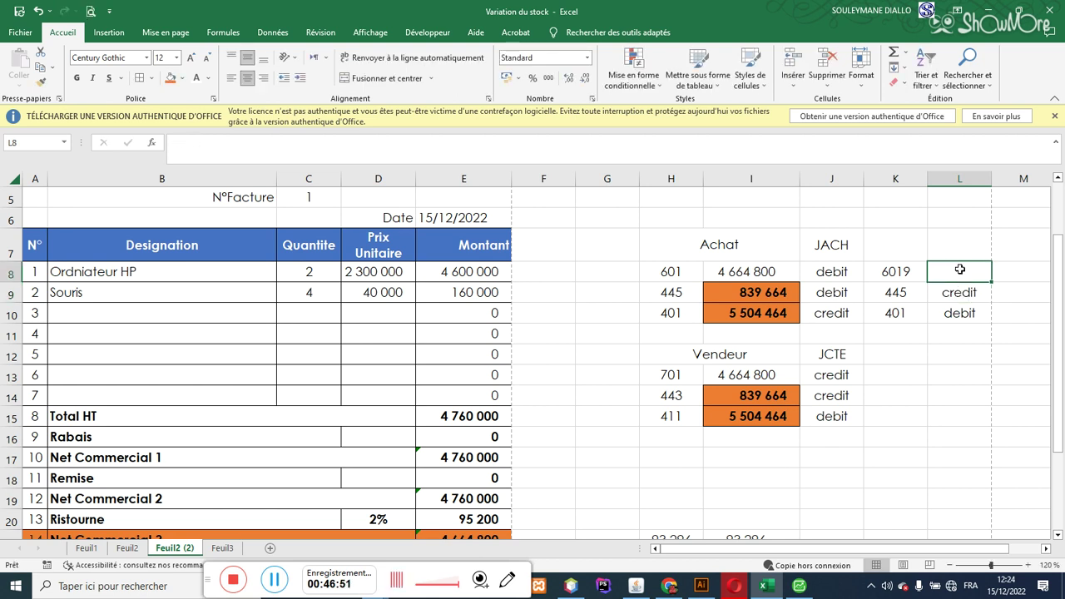
{"action": "type", "text": "credit"}
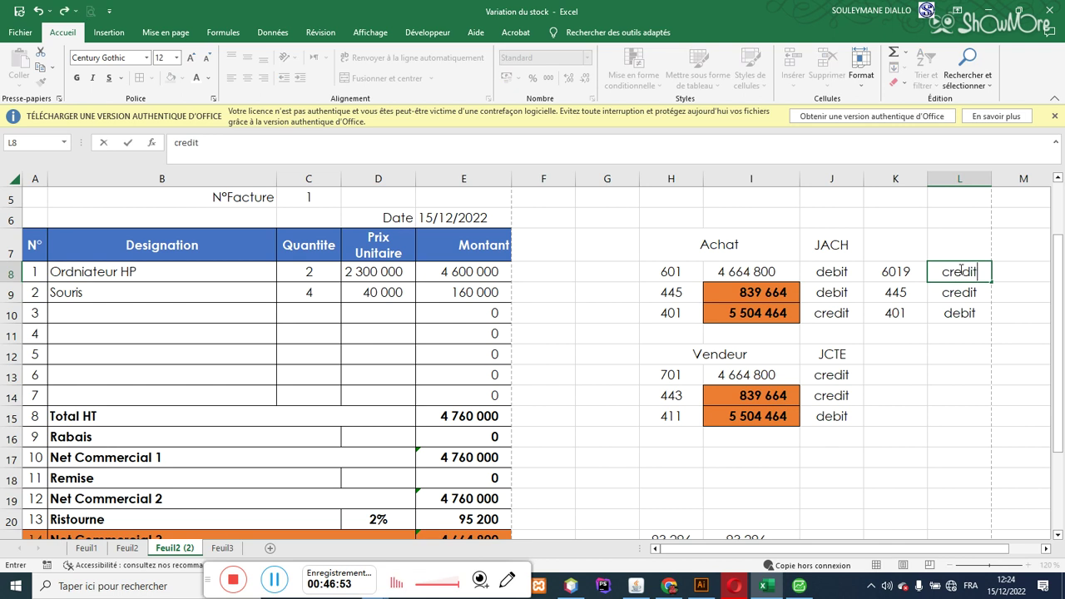
{"action": "left_click", "coordinate": [959, 313]}
{"action": "left_click_drag", "start_coordinate": [958, 313], "coordinate": [959, 284]}
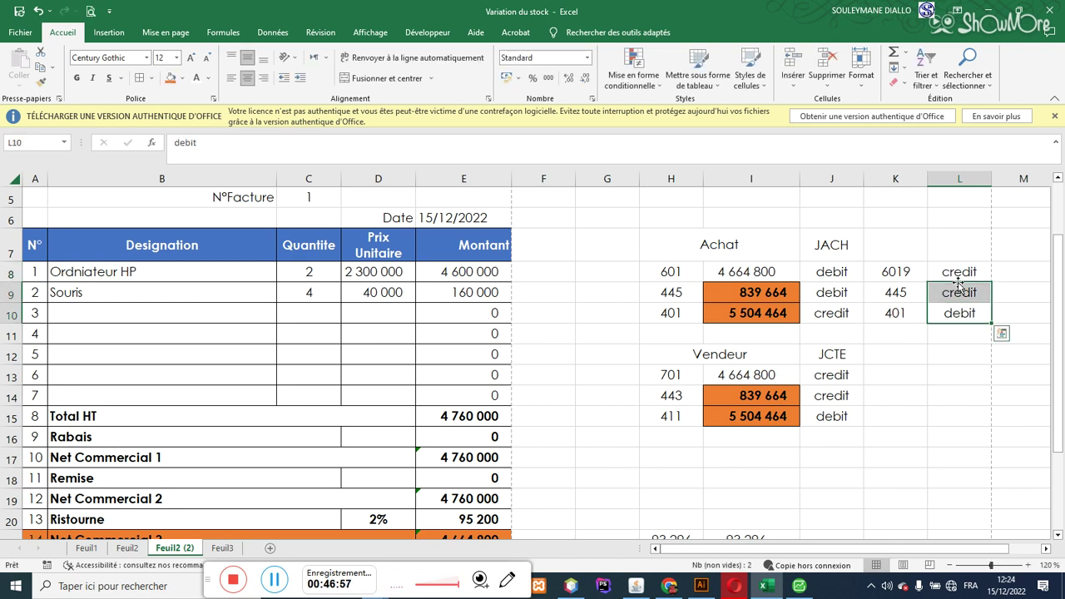
- Enter the reduction amount 93296 in M8 for account 6019, taken from the calculation in row 21
{"action": "left_click_drag", "start_coordinate": [1061, 356], "coordinate": [1060, 383]}
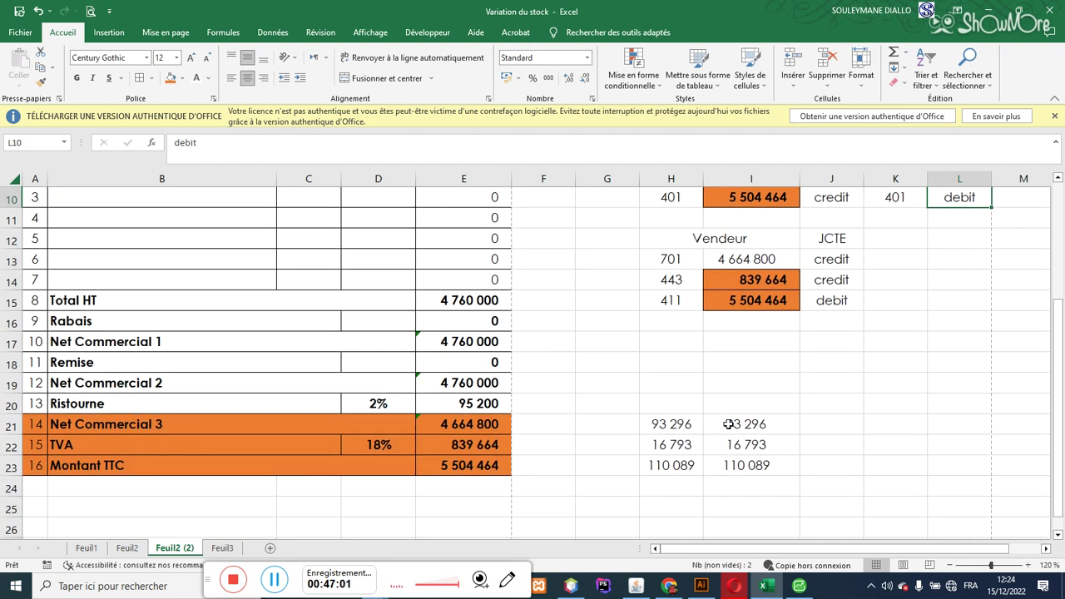
{"action": "left_click", "coordinate": [729, 424]}
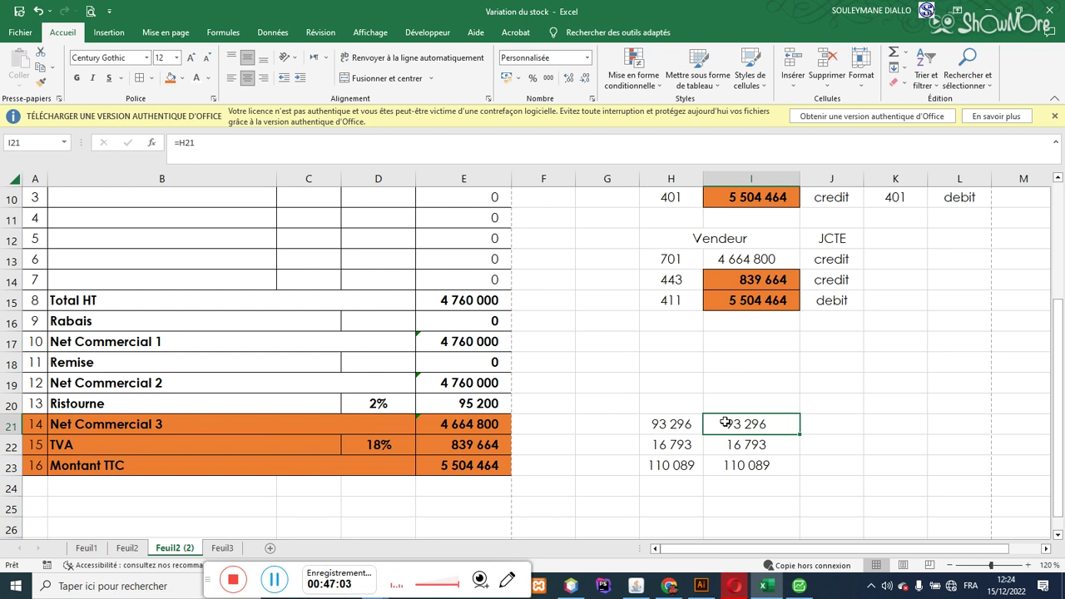
{"action": "left_click_drag", "start_coordinate": [1060, 349], "coordinate": [1062, 292]}
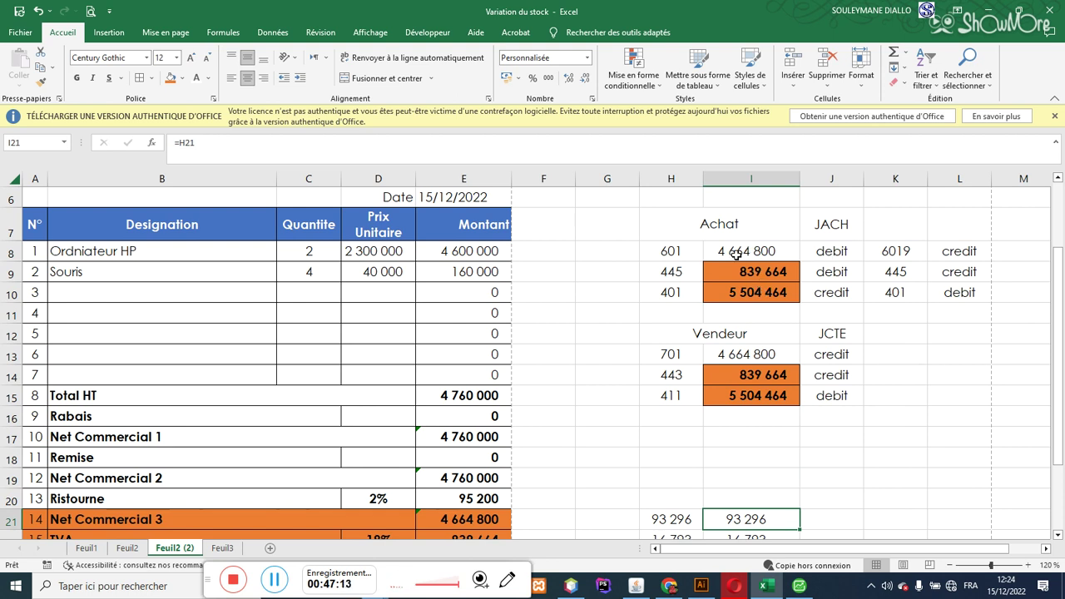
{"action": "left_click", "coordinate": [1009, 251]}
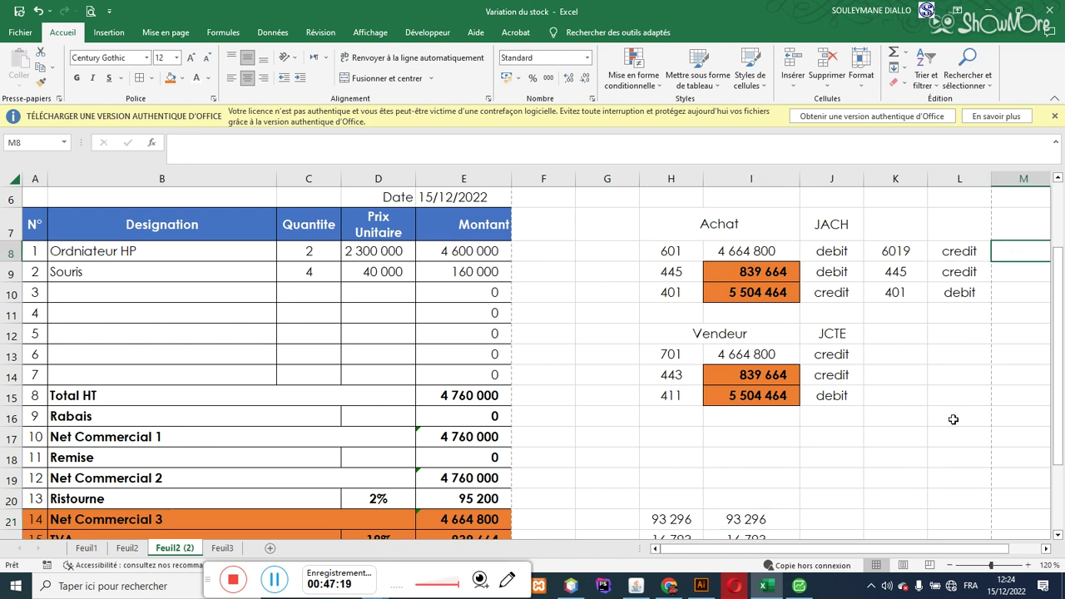
{"action": "type", "text": "93"}
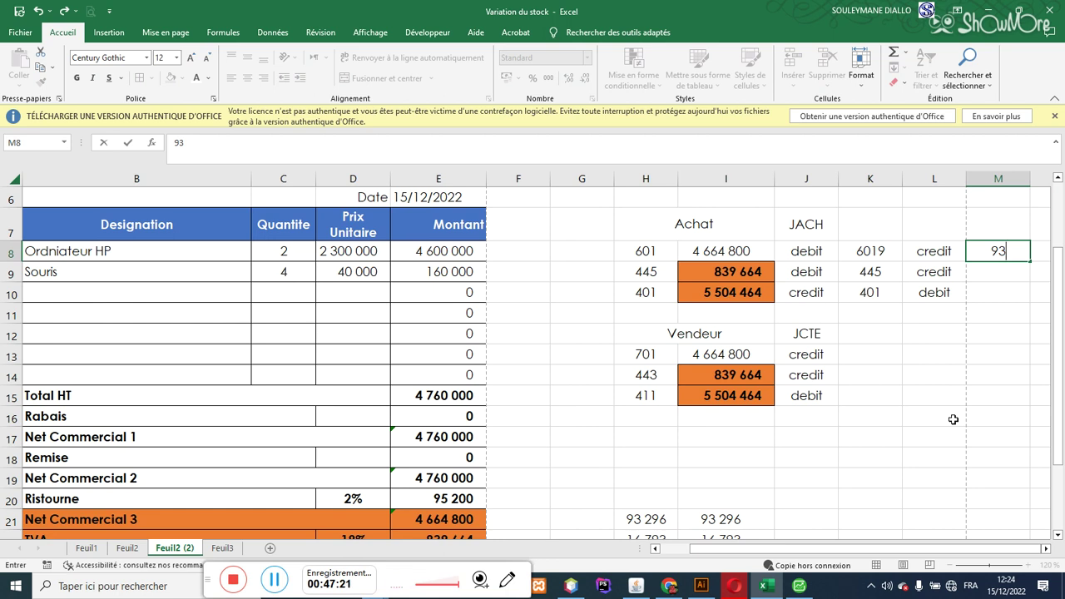
{"action": "type", "text": "296"}
{"action": "key", "text": "Return"}
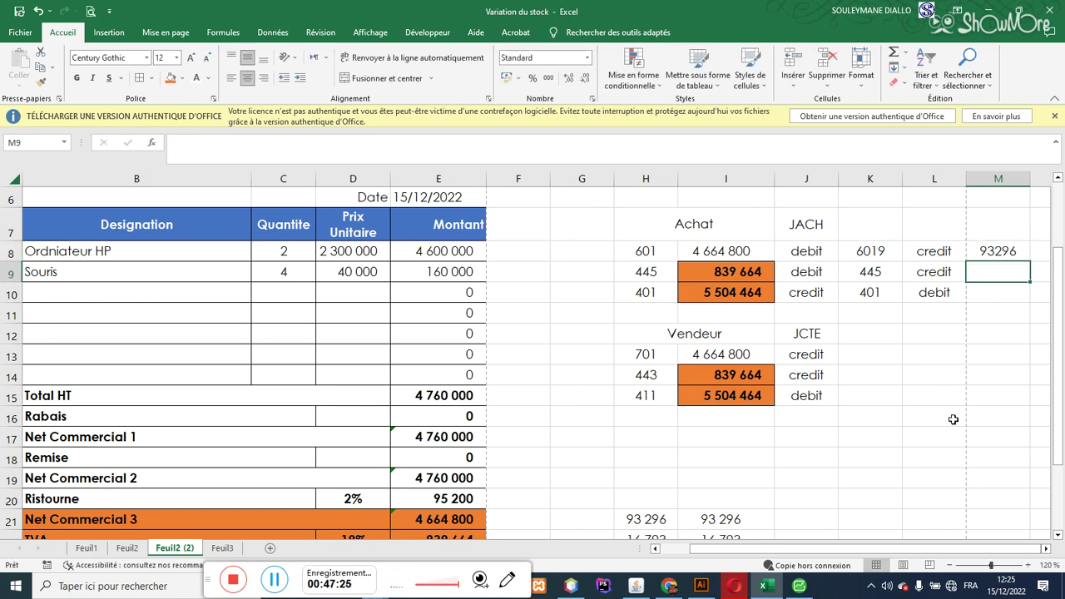
- Enter the TVA amount 16793 in M9 on the account 445 credit line
{"action": "left_click_drag", "start_coordinate": [1055, 341], "coordinate": [1061, 358]}
{"action": "left_click_drag", "start_coordinate": [652, 228], "coordinate": [792, 272]}
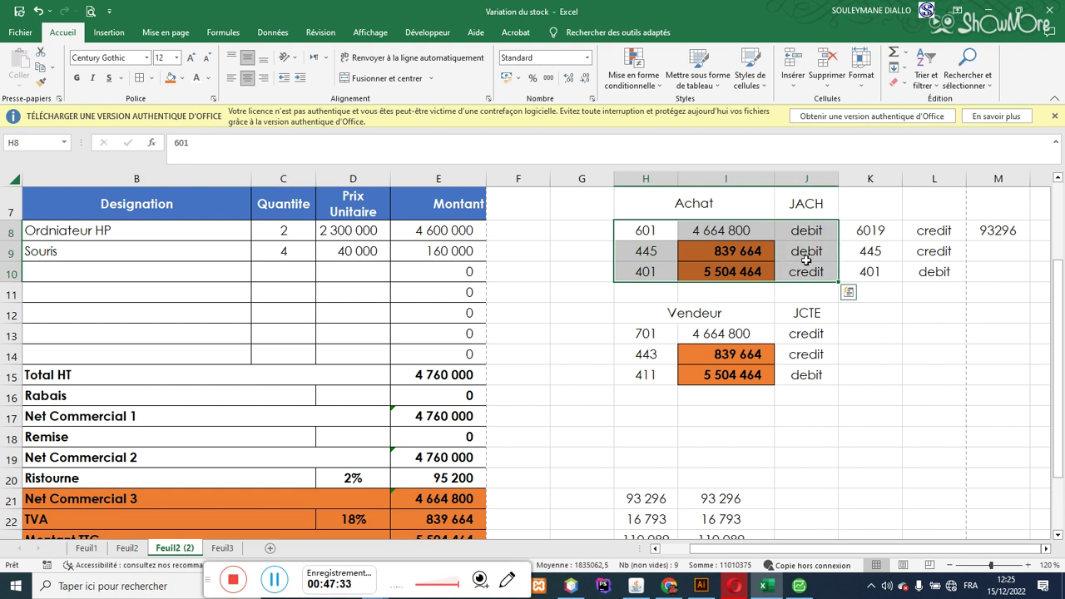
{"action": "left_click", "coordinate": [890, 225]}
{"action": "left_click_drag", "start_coordinate": [890, 225], "coordinate": [988, 273]}
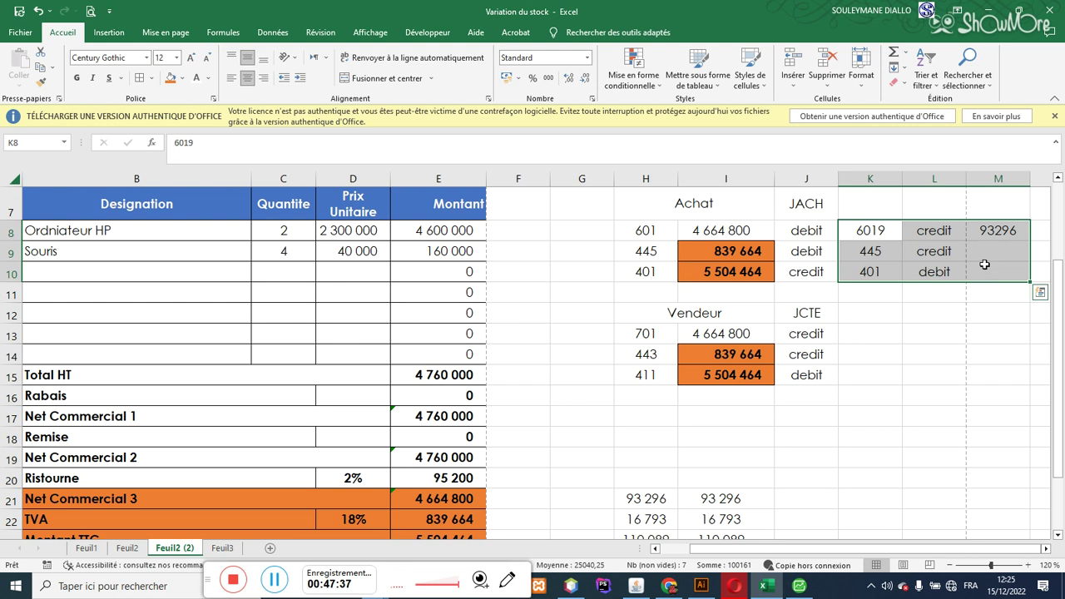
{"action": "left_click", "coordinate": [987, 251]}
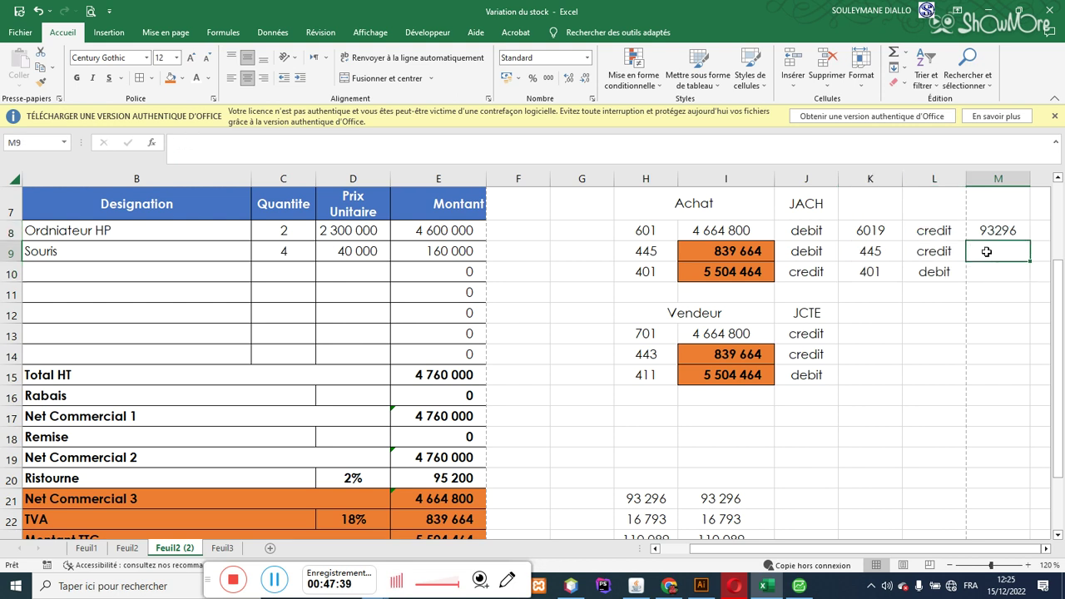
{"action": "type", "text": "16"}
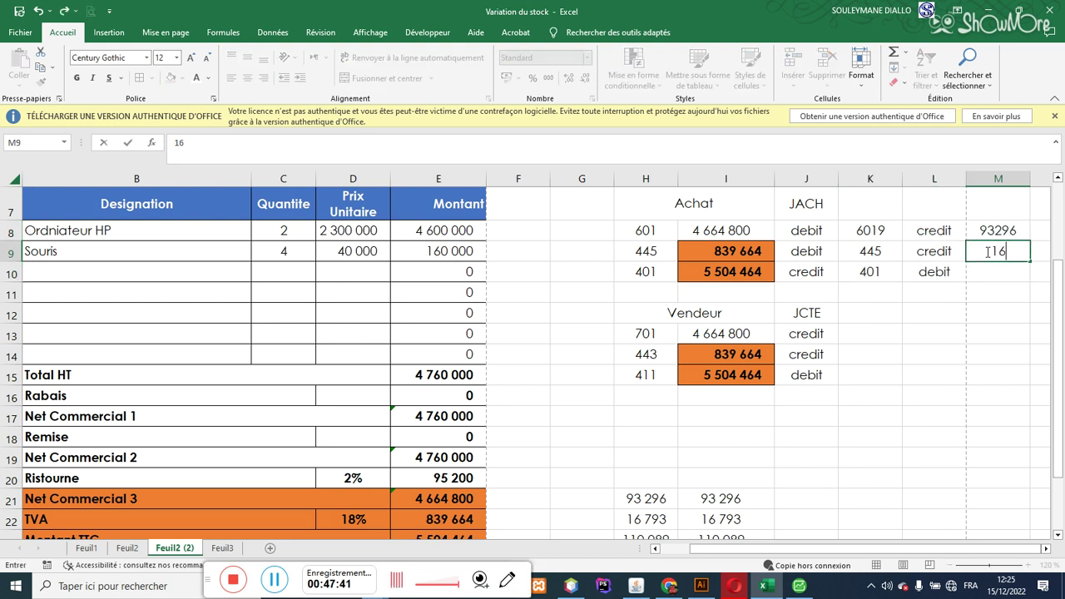
{"action": "type", "text": "793"}
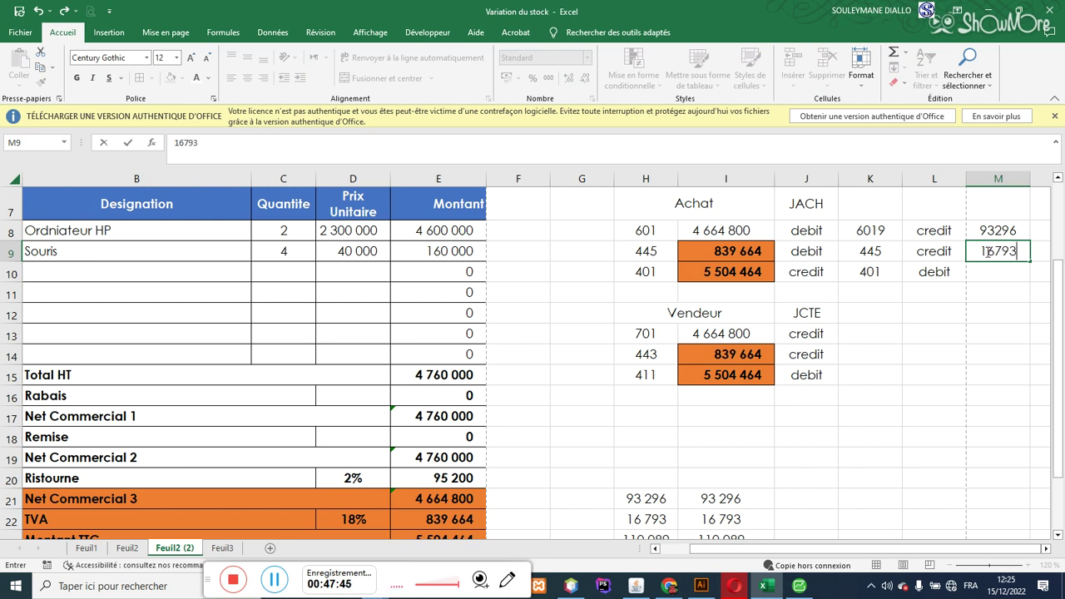
{"action": "key", "text": "Return"}
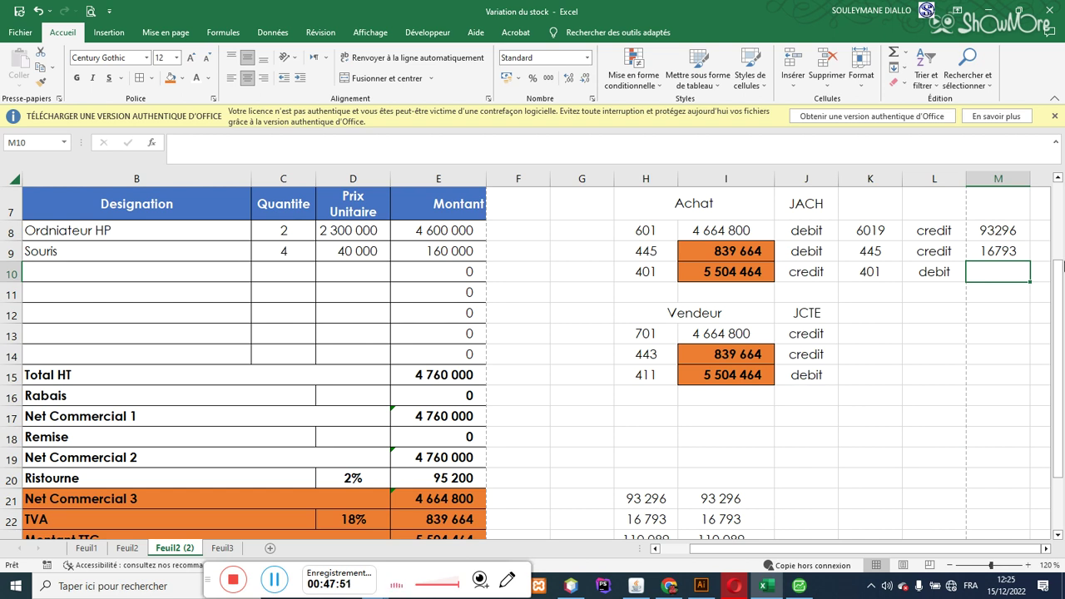
- Enter the tax-inclusive total 110089 in M10 on the account 401 debit line
{"action": "left_click_drag", "start_coordinate": [1060, 286], "coordinate": [1061, 301]}
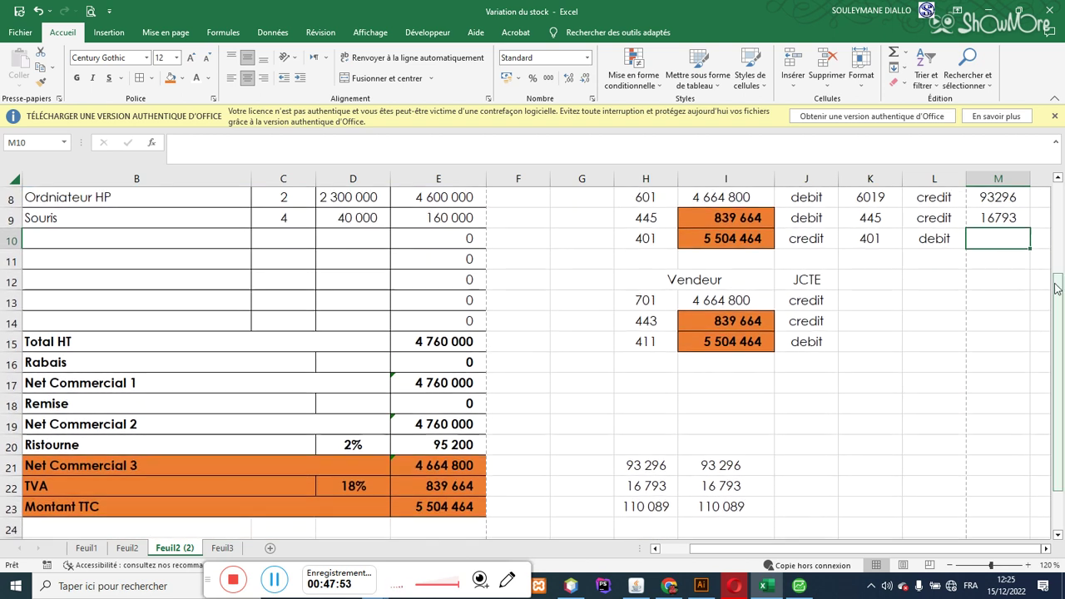
{"action": "type", "text": "11"}
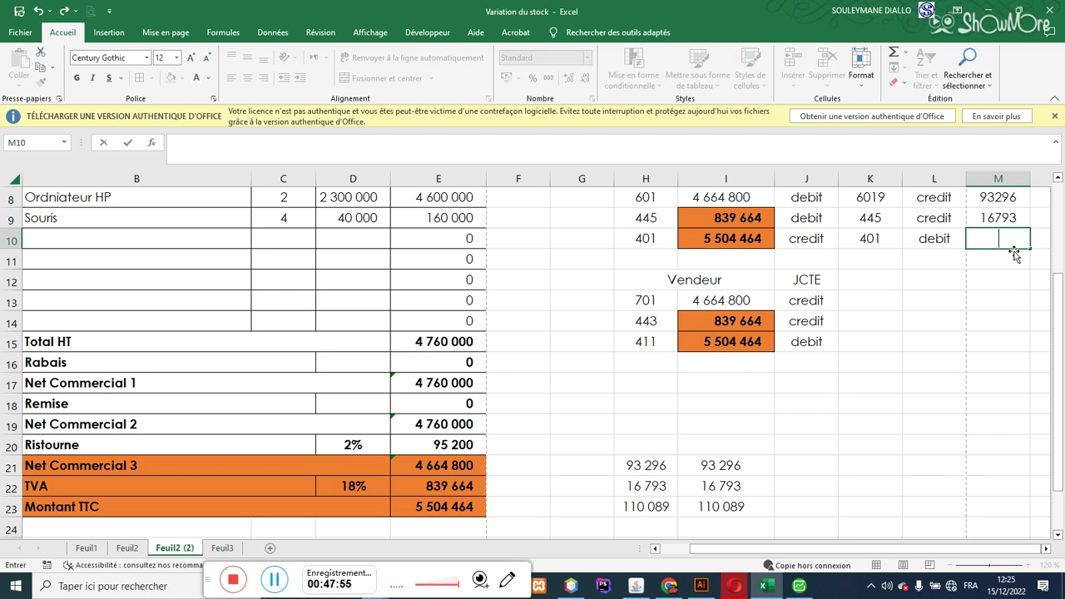
{"action": "type", "text": "0089"}
{"action": "key", "text": "BackSpace"}
{"action": "type", "text": "89"}
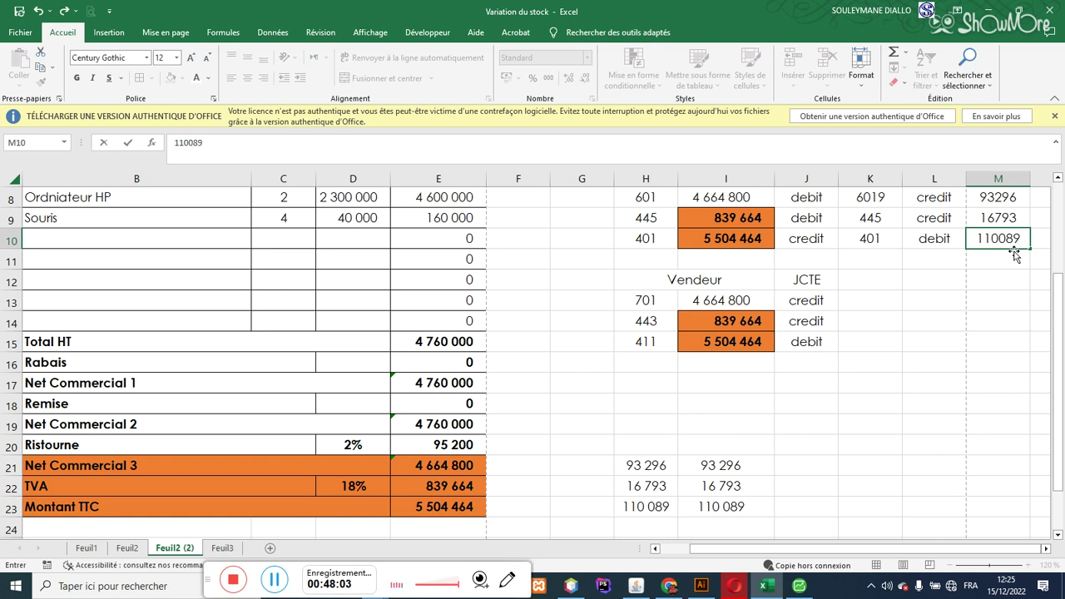
{"action": "key", "text": "Return"}
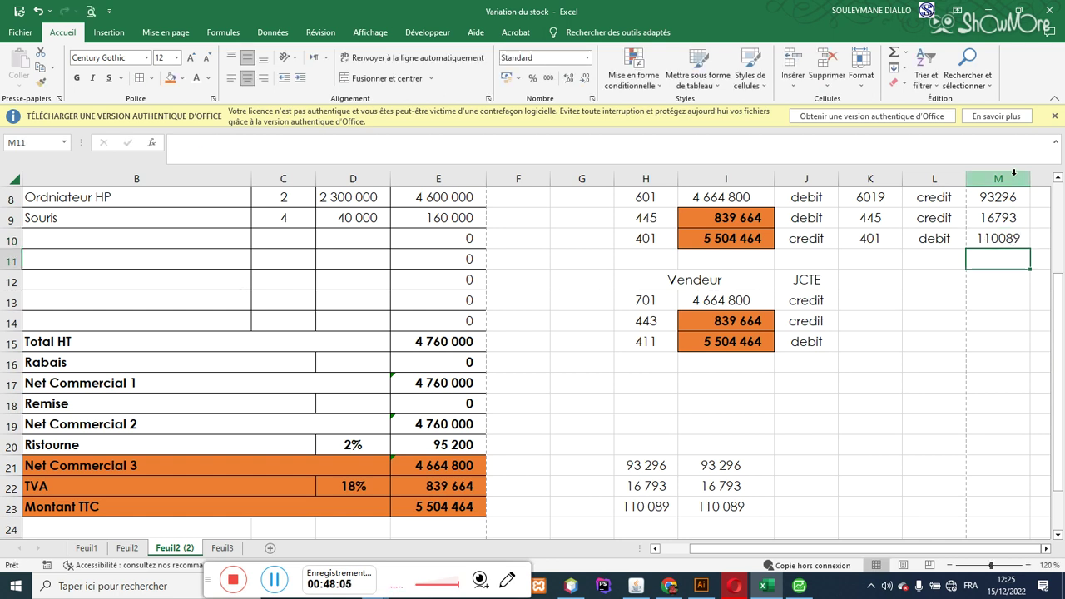
{"action": "scroll", "coordinate": [998, 176], "scroll_direction": "up", "scroll_amount": 1}
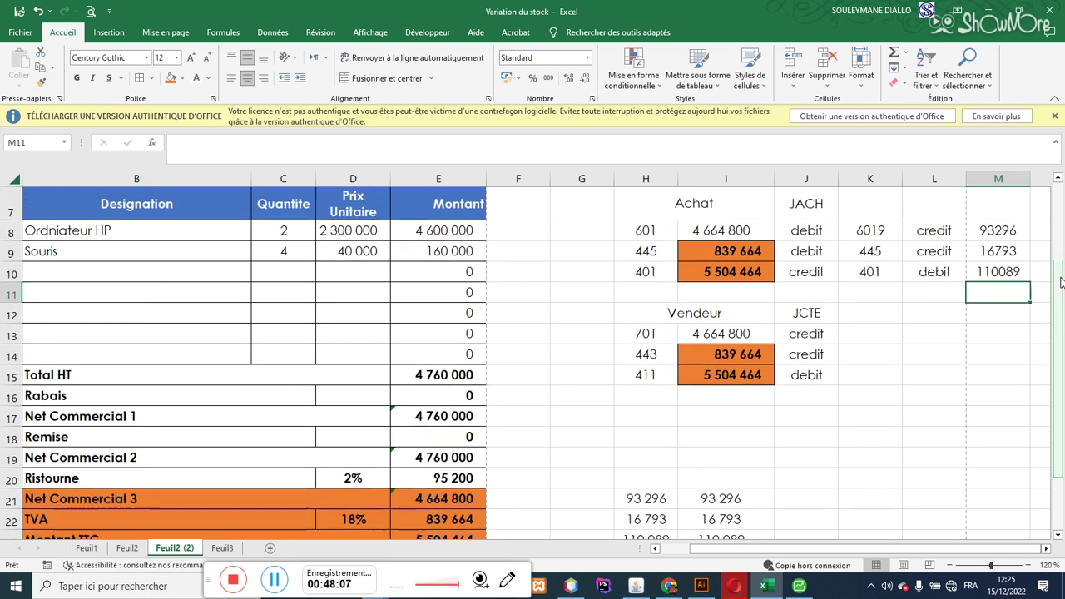
{"action": "left_click", "coordinate": [998, 177]}
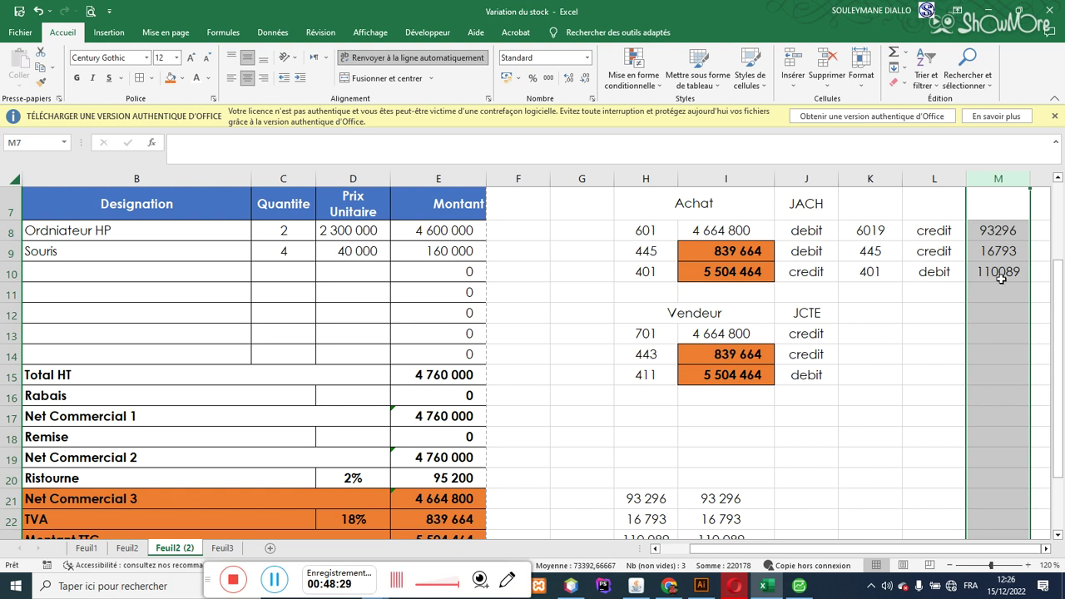
{"action": "left_click", "coordinate": [1038, 273]}
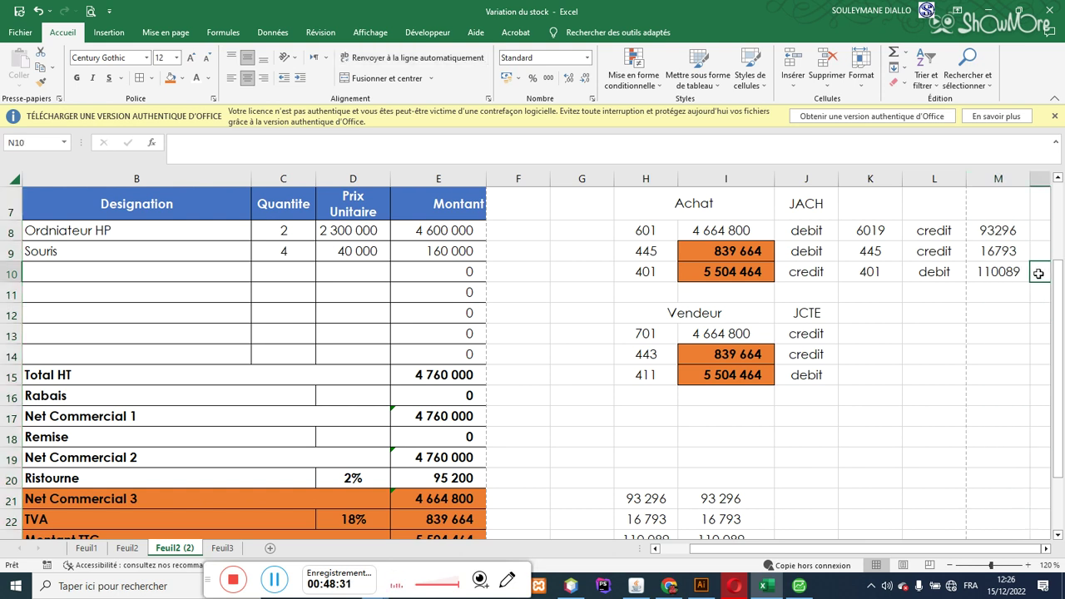
{"action": "type", "text": "+"}
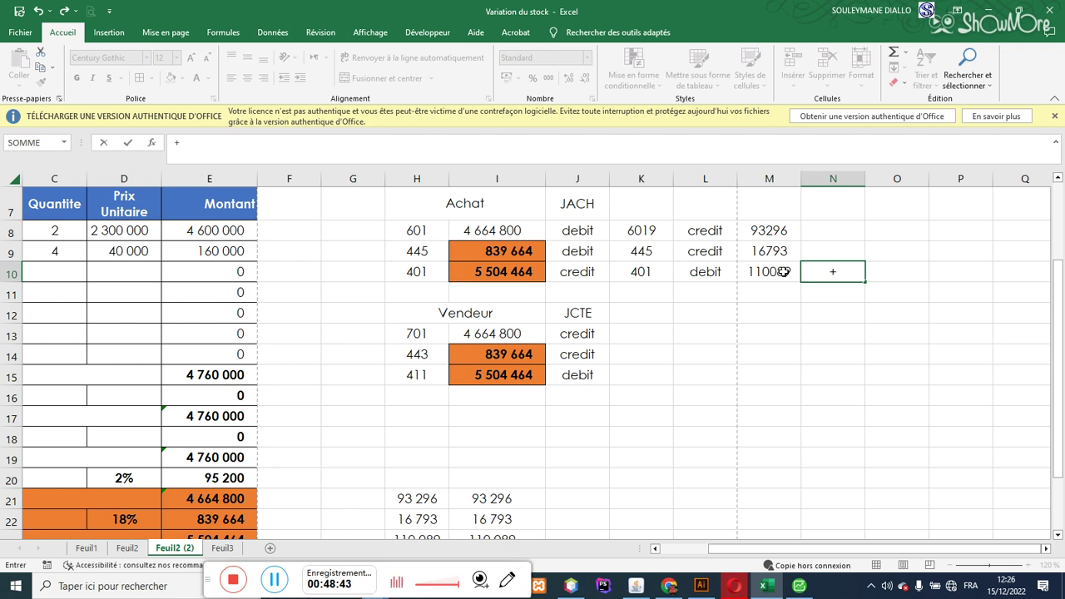
{"action": "key", "text": "Escape"}
{"action": "key", "text": "Down"}
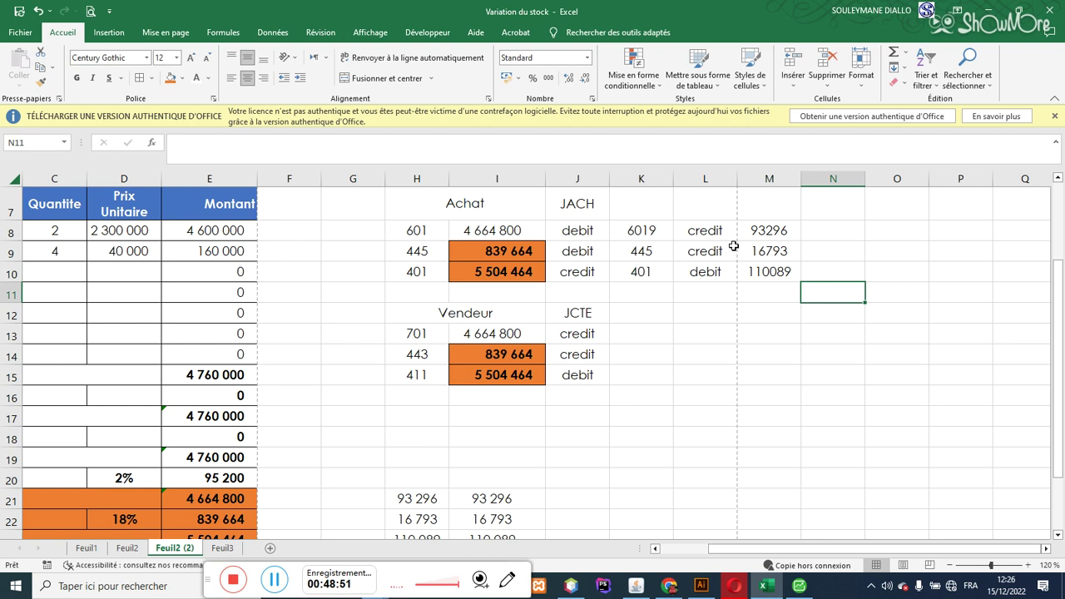
- Select the complete reduction entry in K8:M10 beside the Achat table
{"action": "left_click_drag", "start_coordinate": [655, 228], "coordinate": [758, 268]}
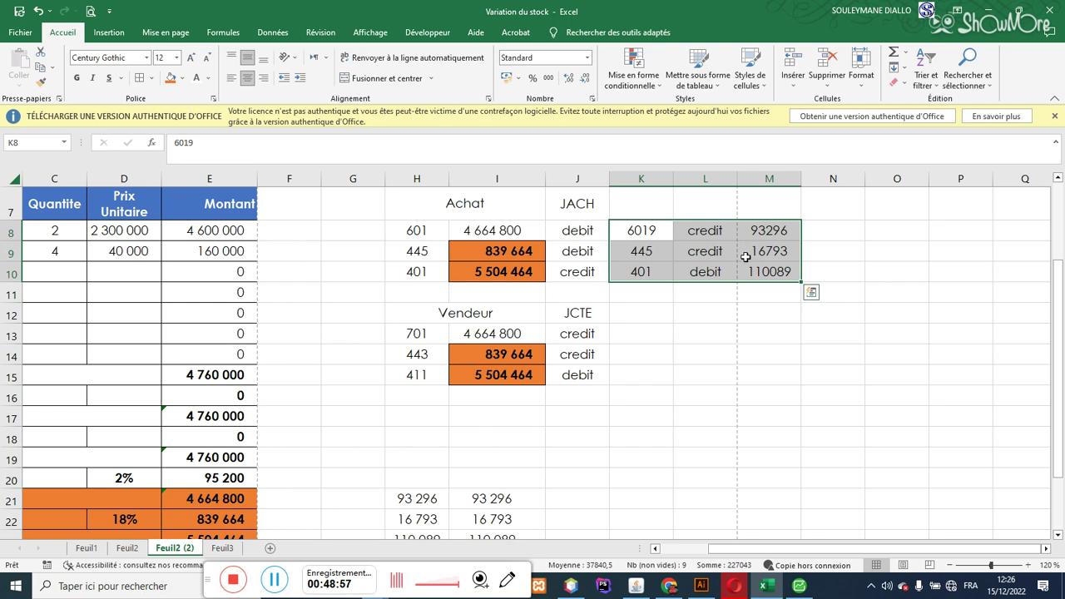
{"action": "key", "text": "ctrl+q"}
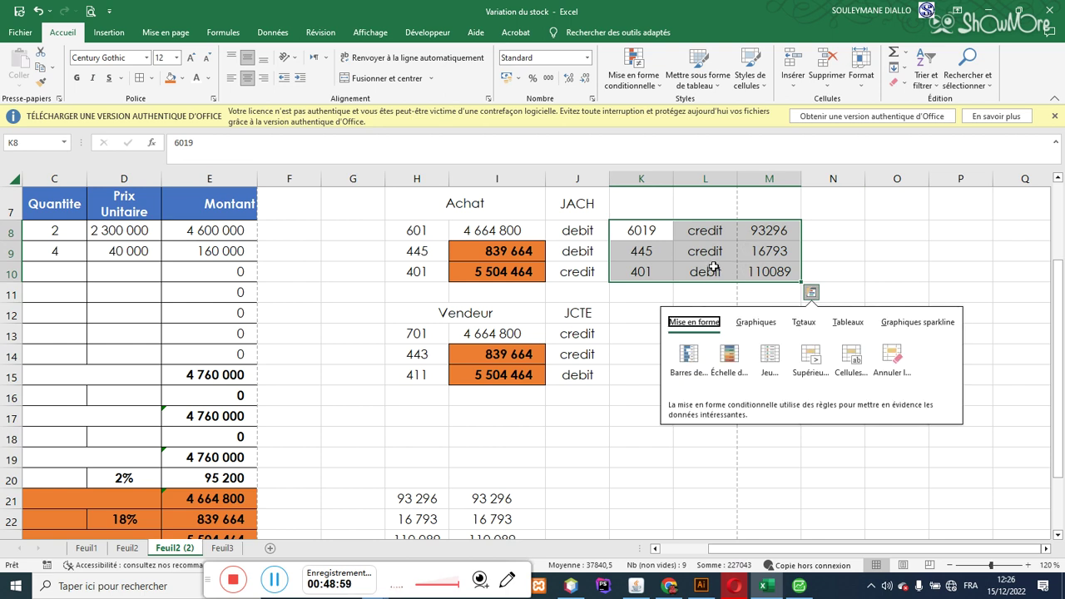
{"action": "left_click", "coordinate": [711, 257]}
{"action": "left_click", "coordinate": [673, 233]}
{"action": "left_click_drag", "start_coordinate": [673, 232], "coordinate": [769, 273]}
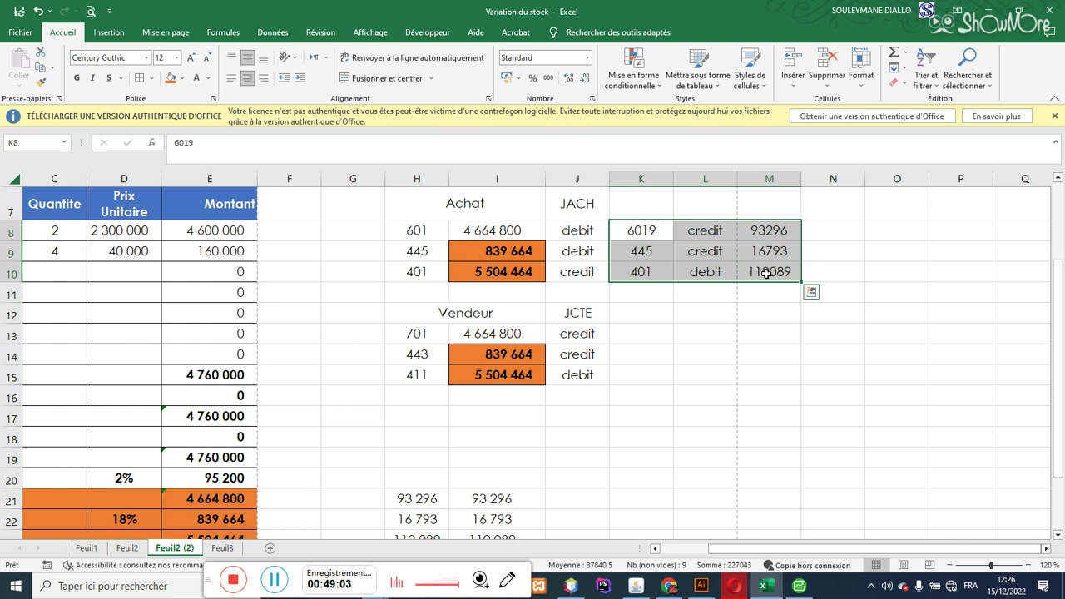
{"action": "key", "text": "ctrl+c"}
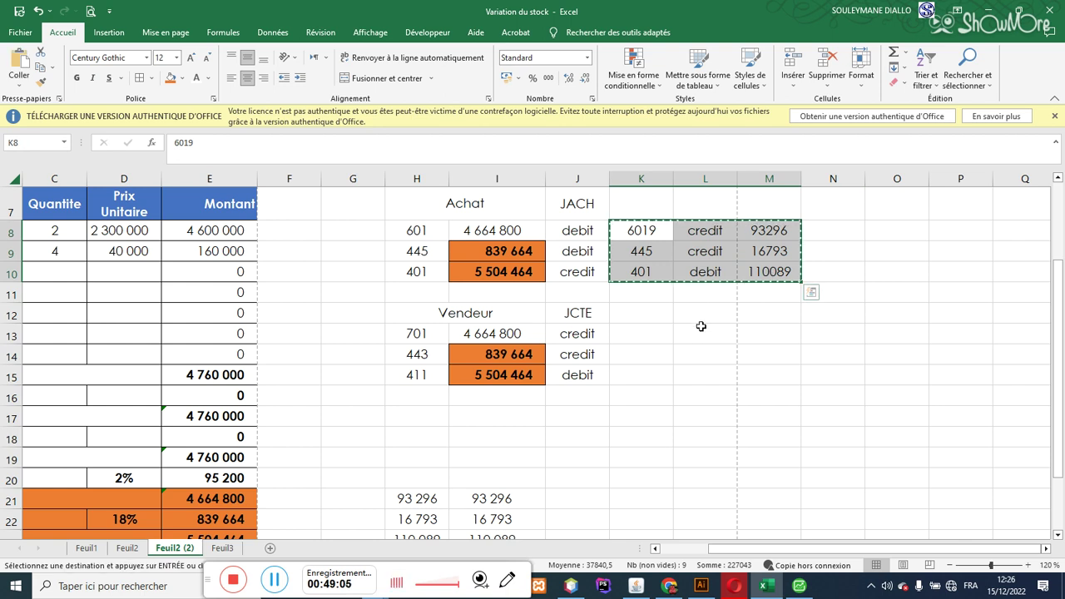
{"action": "left_click", "coordinate": [684, 316]}
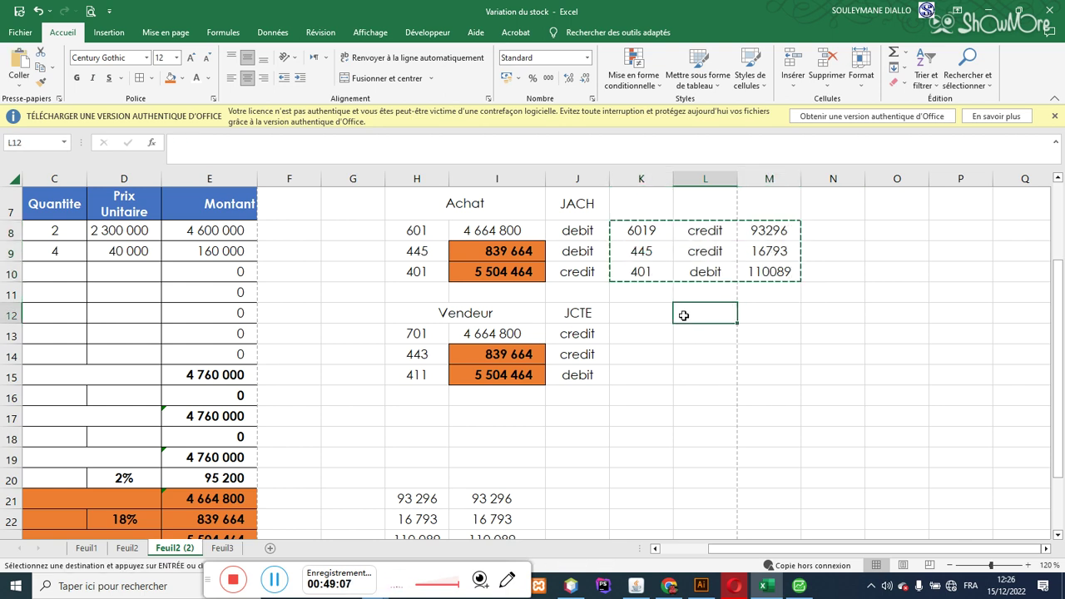
{"action": "left_click", "coordinate": [631, 313]}
{"action": "key", "text": "ctrl+v"}
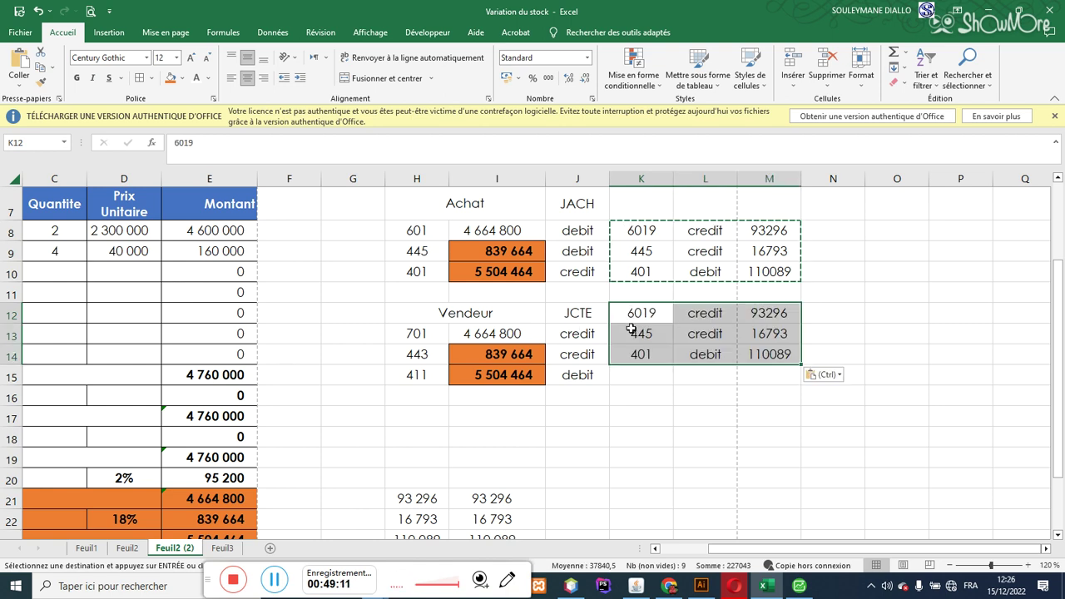
{"action": "key", "text": "ctrl"}
{"action": "left_click", "coordinate": [681, 391]}
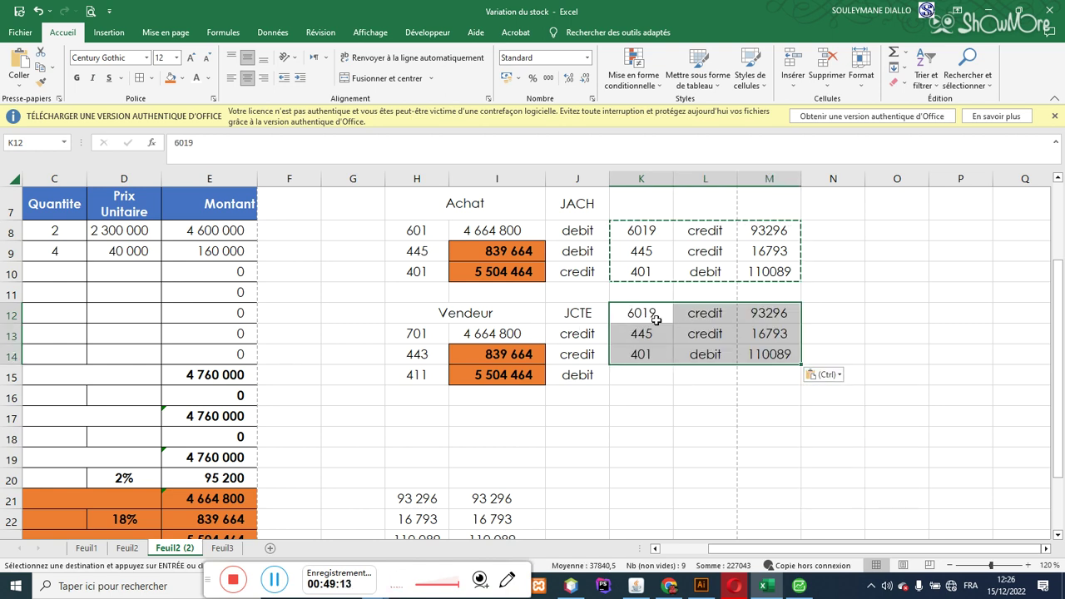
{"action": "left_click", "coordinate": [641, 313]}
{"action": "left_click", "coordinate": [646, 333]}
{"action": "key", "text": "ctrl"}
{"action": "left_click", "coordinate": [647, 316]}
{"action": "left_click_drag", "start_coordinate": [642, 313], "coordinate": [764, 354]}
{"action": "key", "text": "ctrl+z"}
- Copy the three accounting entries in K8:M10 into K13:M15, beside the Vendeur entries
{"action": "left_click_drag", "start_coordinate": [642, 231], "coordinate": [773, 272]}
{"action": "key", "text": "ctrl+c"}
{"action": "left_click", "coordinate": [657, 312]}
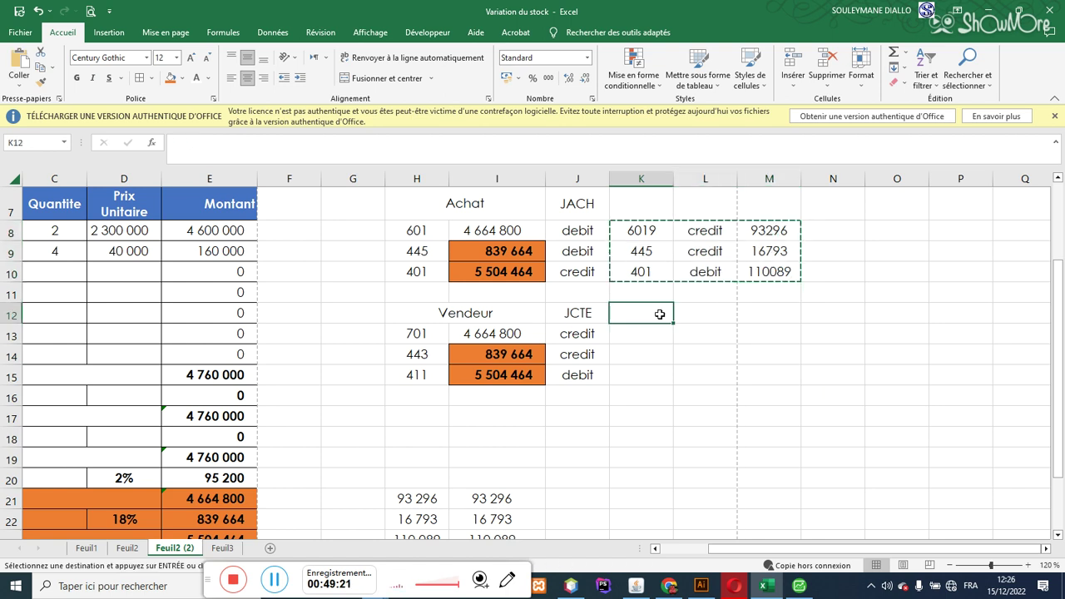
{"action": "left_click", "coordinate": [655, 331]}
{"action": "key", "text": "ctrl+v"}
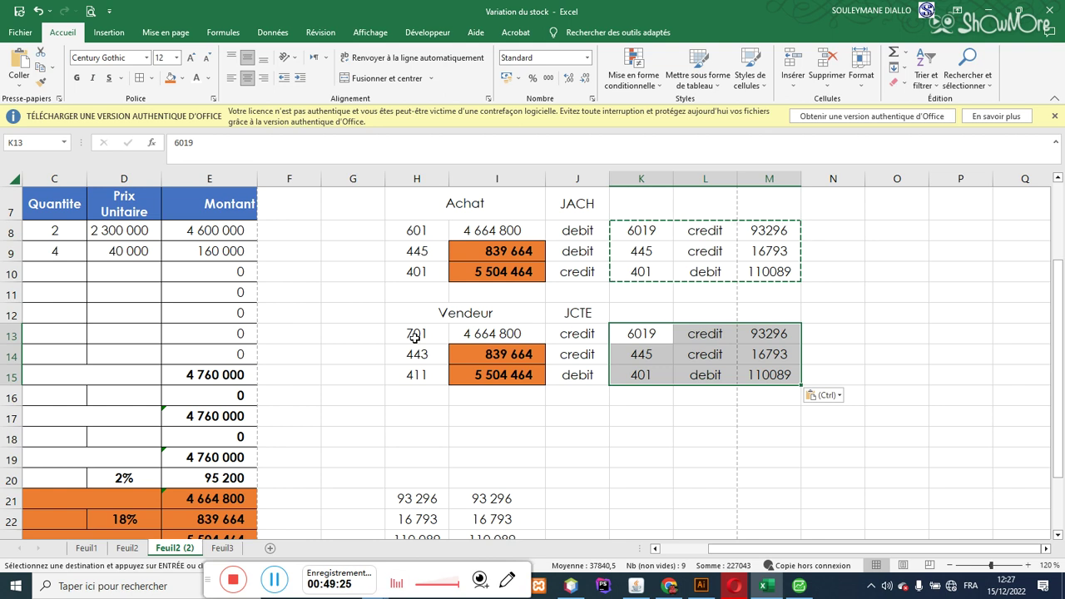
- Change the copied entry in row 13 to account 7019 in K13 and debit in L13
{"action": "double_click", "coordinate": [639, 332]}
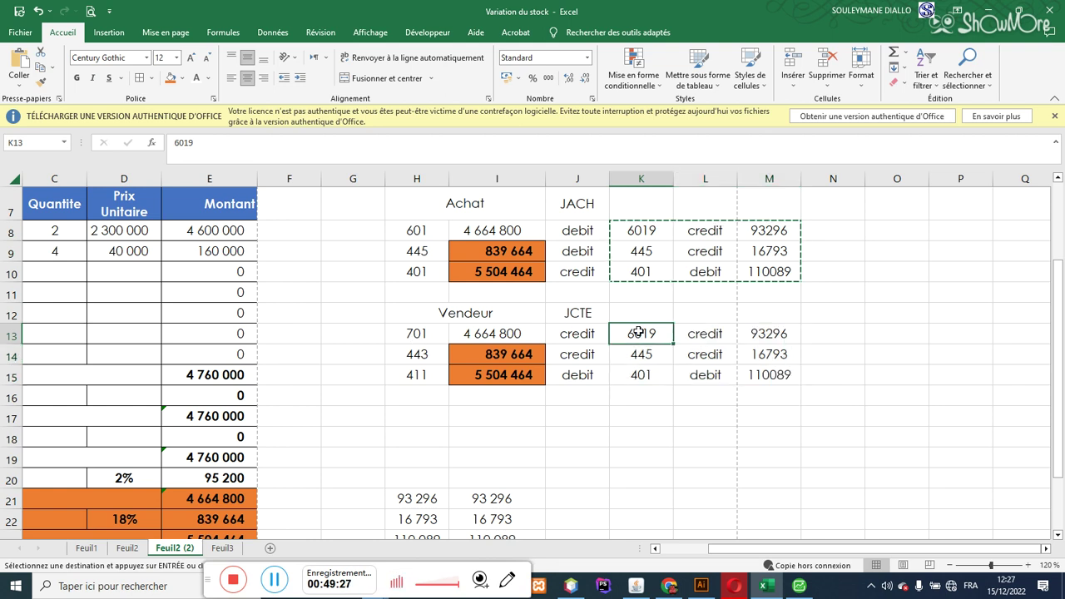
{"action": "key", "text": "BackSpace"}
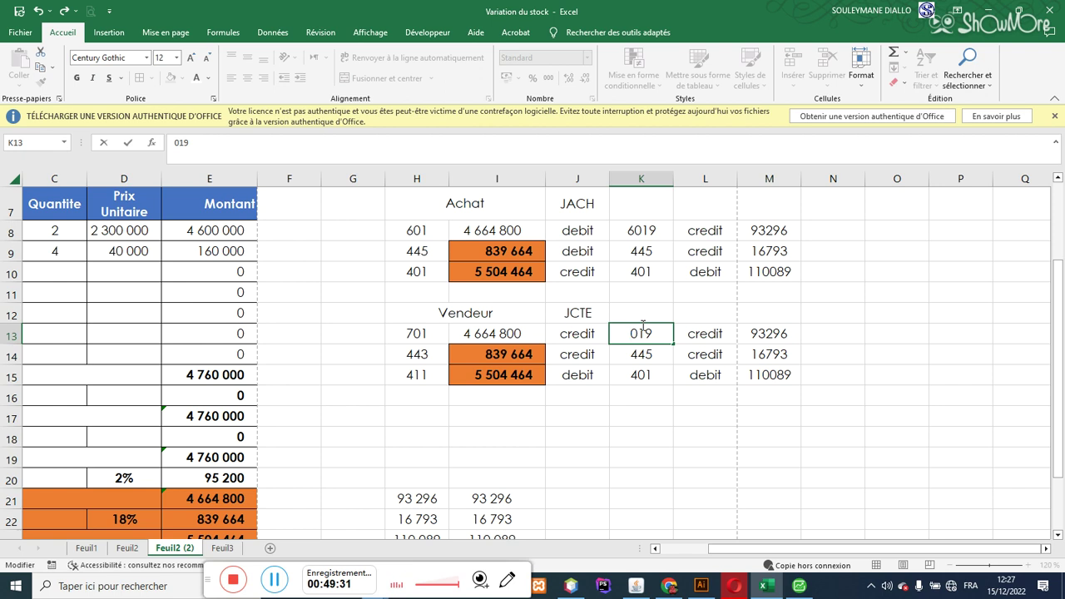
{"action": "type", "text": "7"}
{"action": "left_click", "coordinate": [690, 333]}
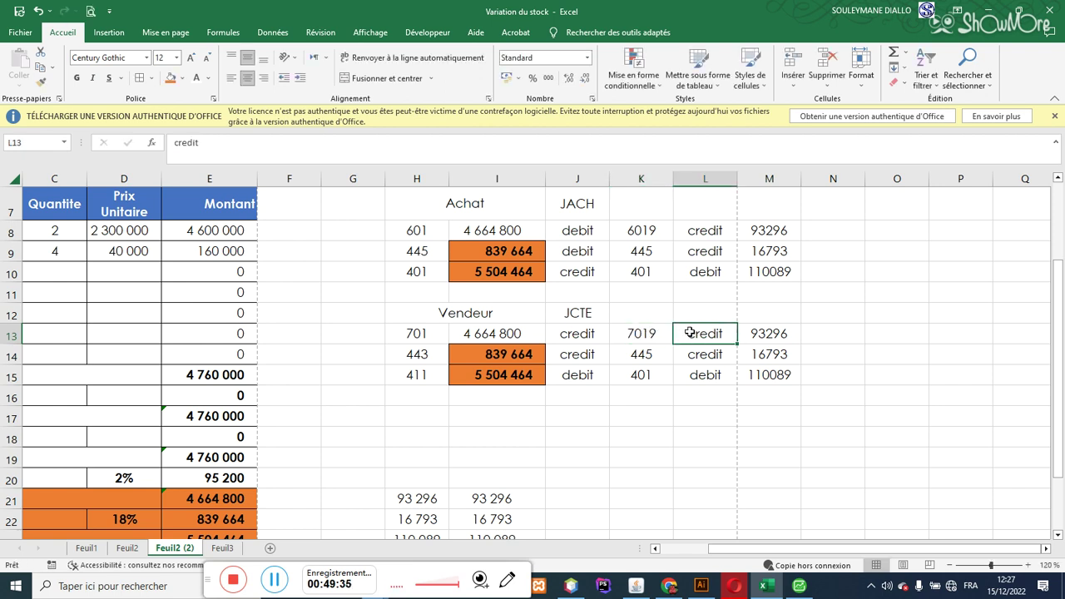
{"action": "type", "text": "debit"}
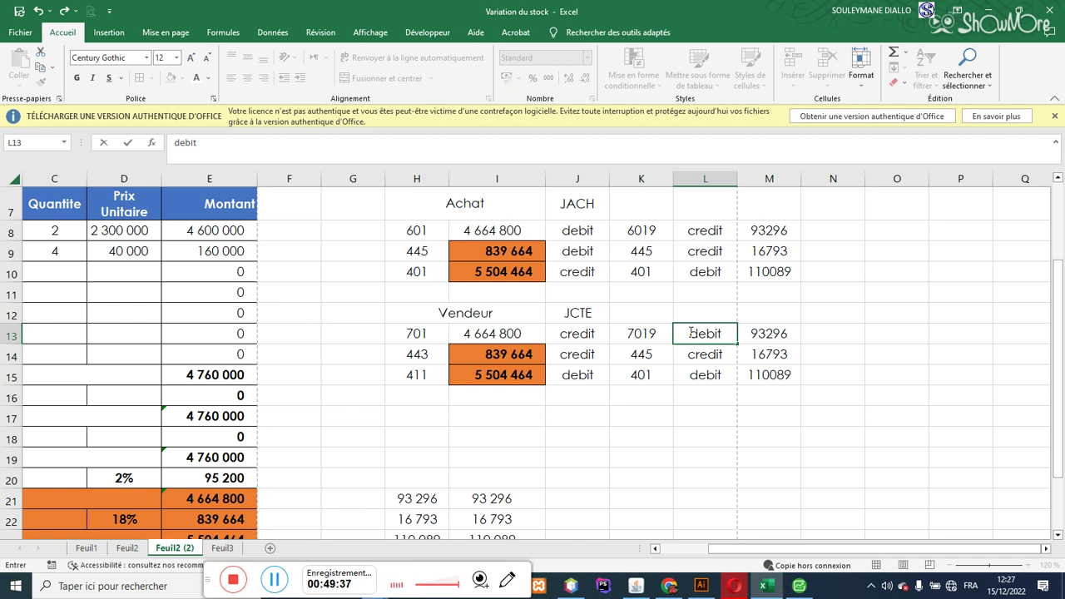
{"action": "key", "text": "Return"}
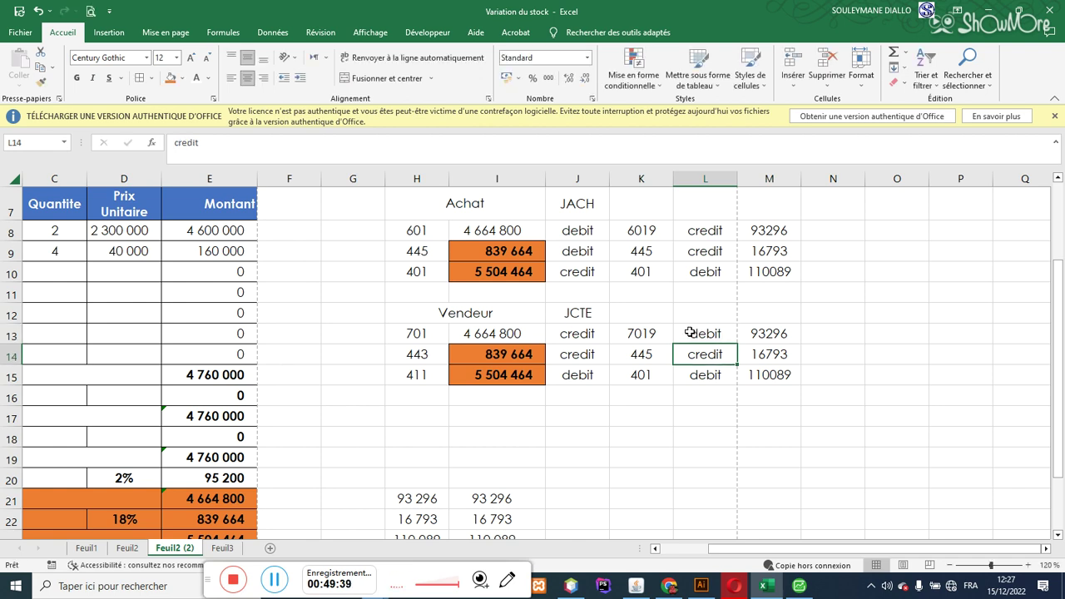
- Change the copied entry in row 14 to debit in L14 and account 443 in K14
{"action": "type", "text": "debit"}
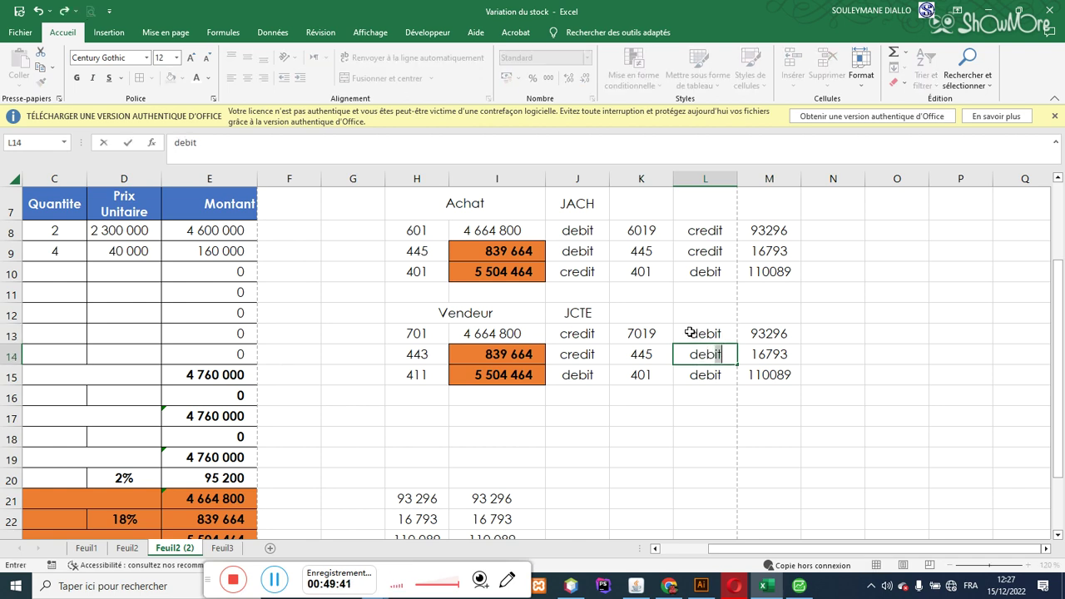
{"action": "left_click", "coordinate": [630, 350]}
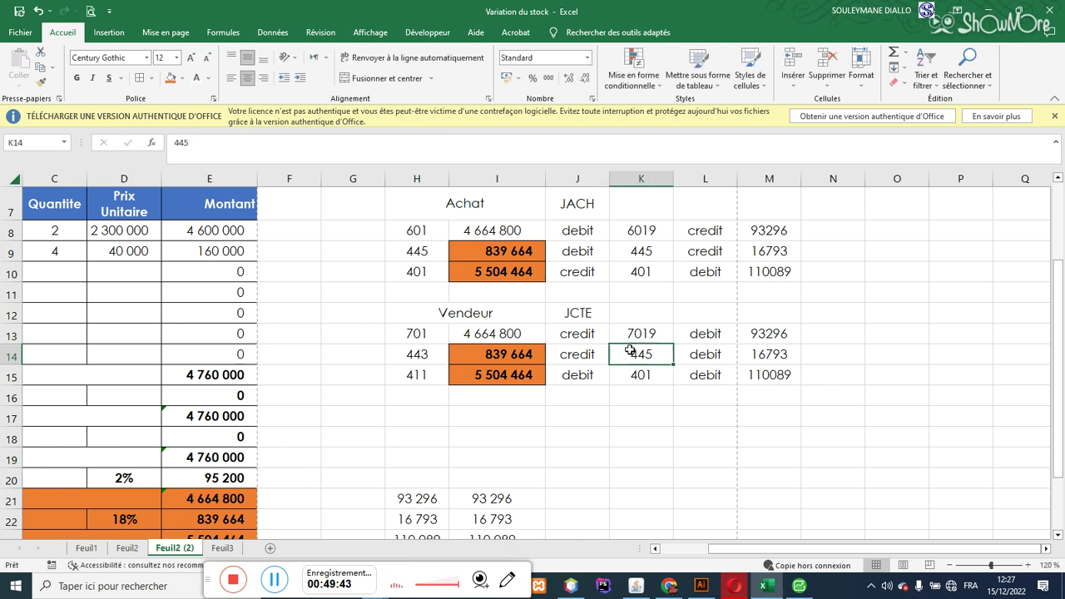
{"action": "type", "text": "443"}
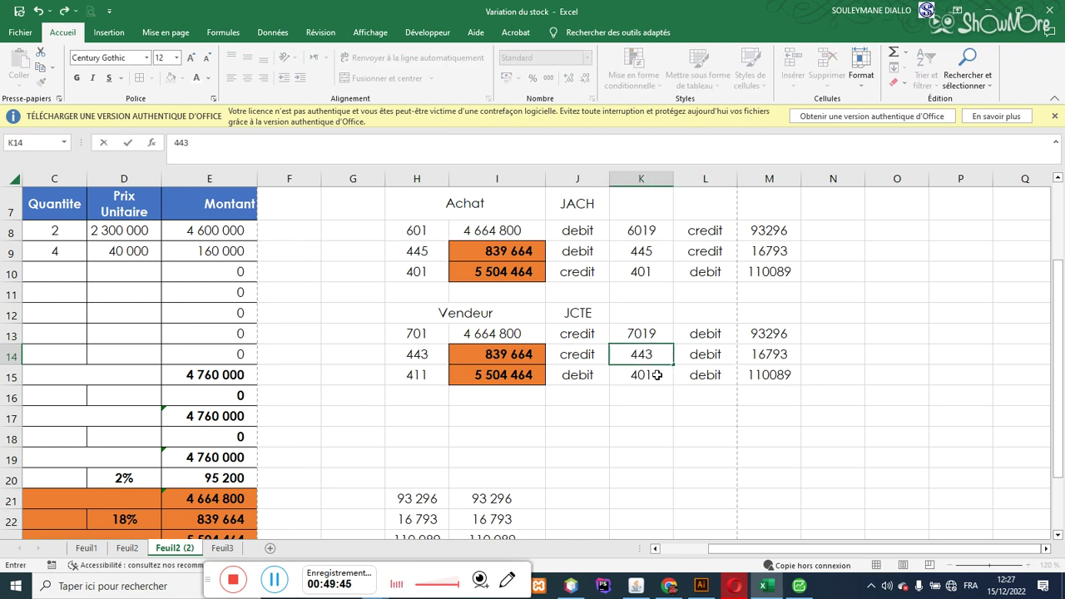
- Change the copied entry in row 15 to account 411 in K15 and credit in L15
{"action": "left_click", "coordinate": [657, 376]}
{"action": "type", "text": "411"}
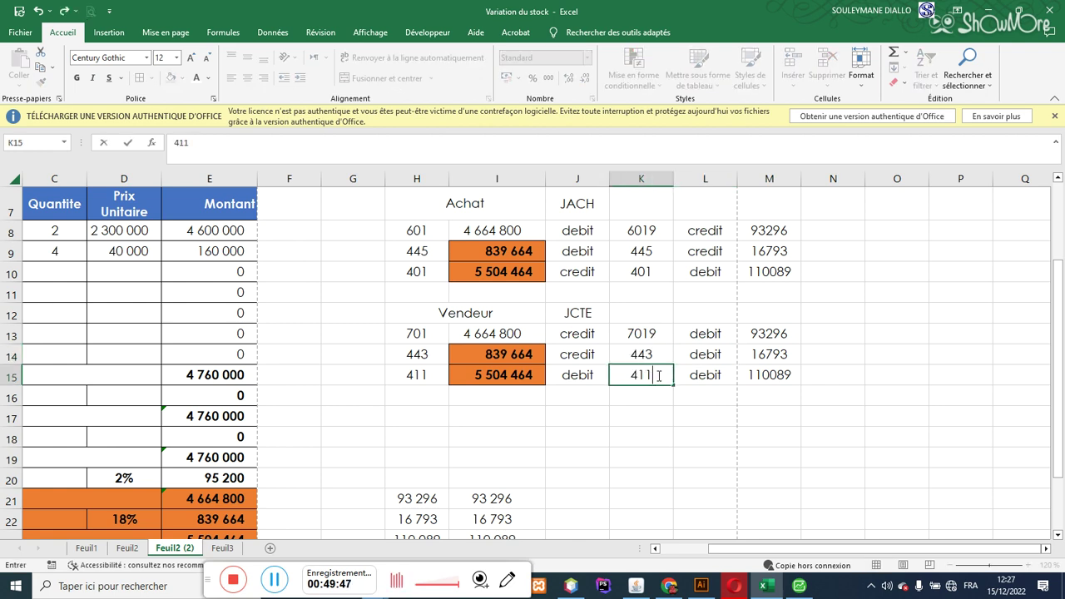
{"action": "left_click", "coordinate": [721, 375]}
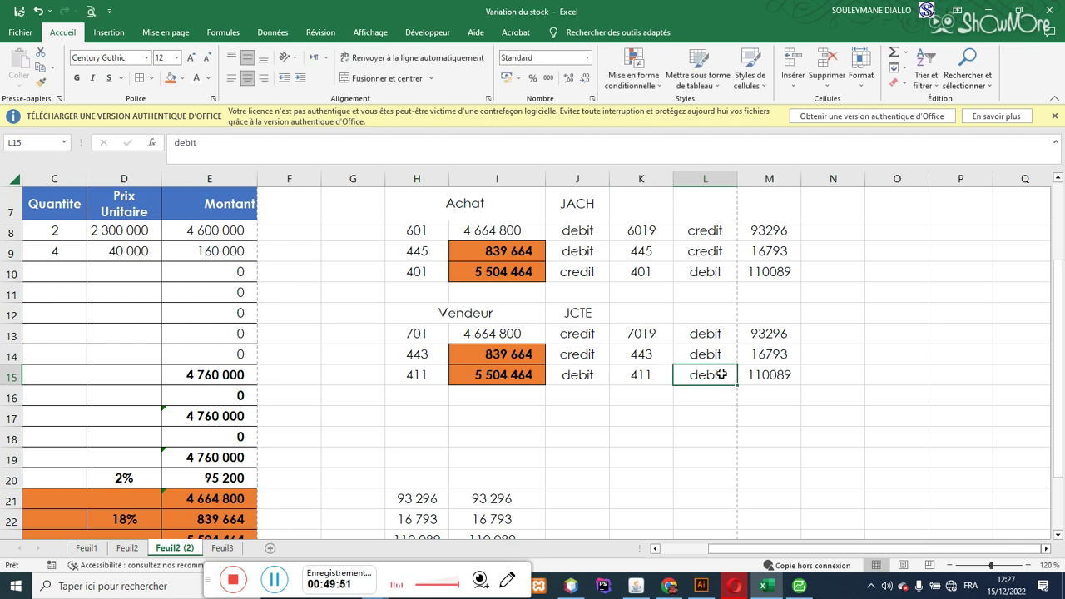
{"action": "type", "text": "credit"}
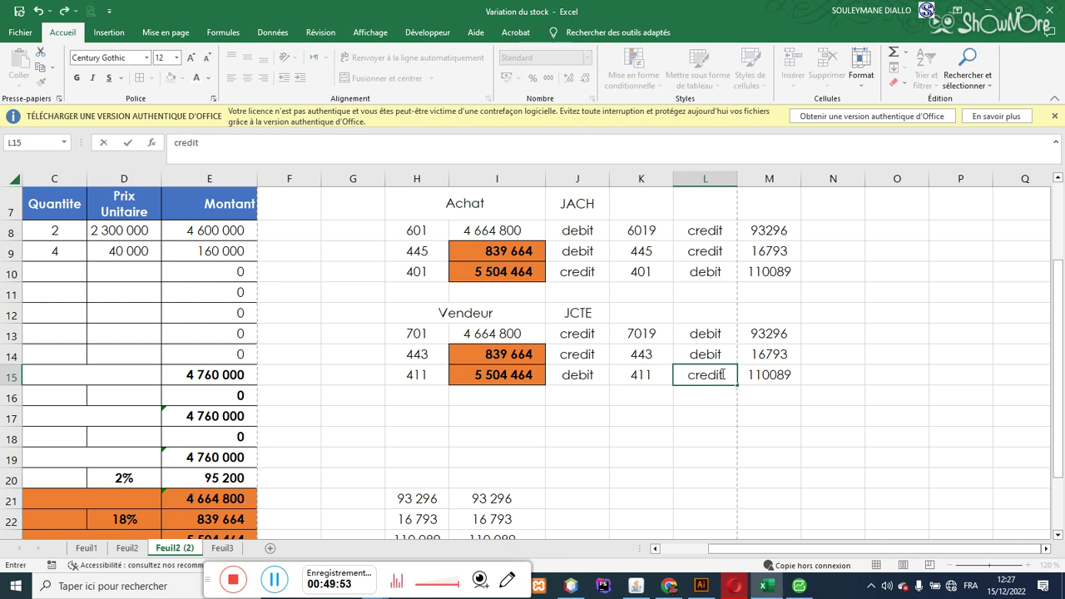
{"action": "key", "text": "Return"}
- Format all of column M in the Nombre category with a thousands separator and no decimals
{"action": "left_click", "coordinate": [781, 185]}
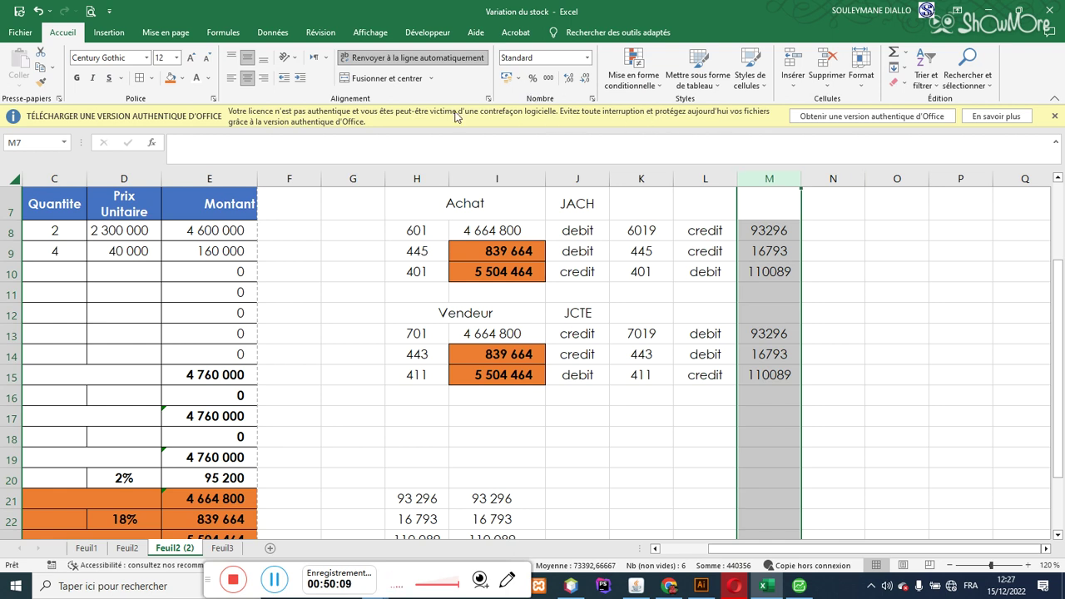
{"action": "left_click", "coordinate": [592, 98]}
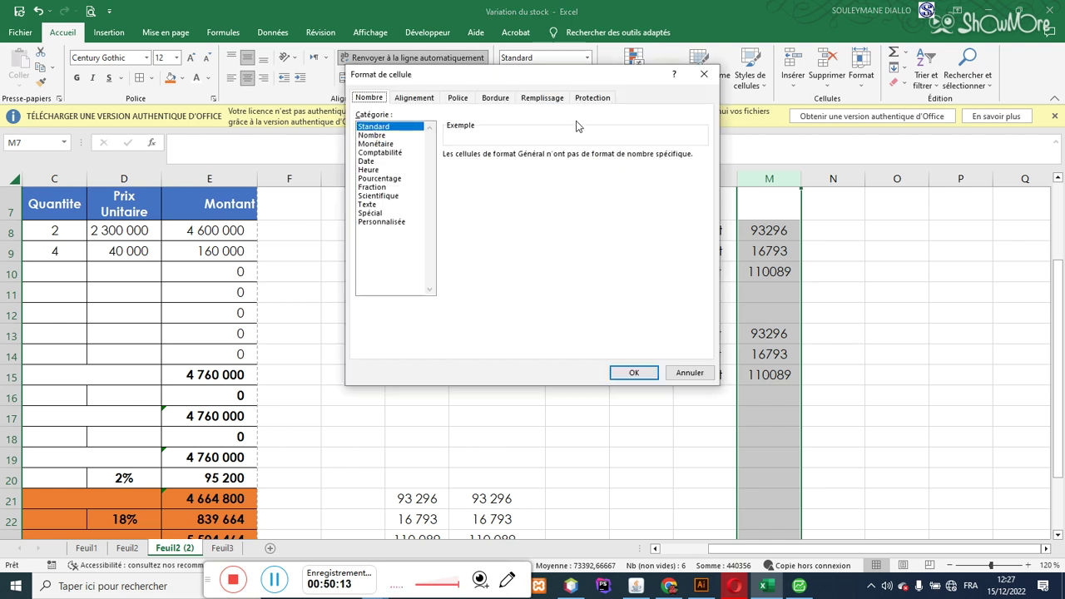
{"action": "left_click", "coordinate": [379, 136]}
{"action": "left_click", "coordinate": [515, 171]}
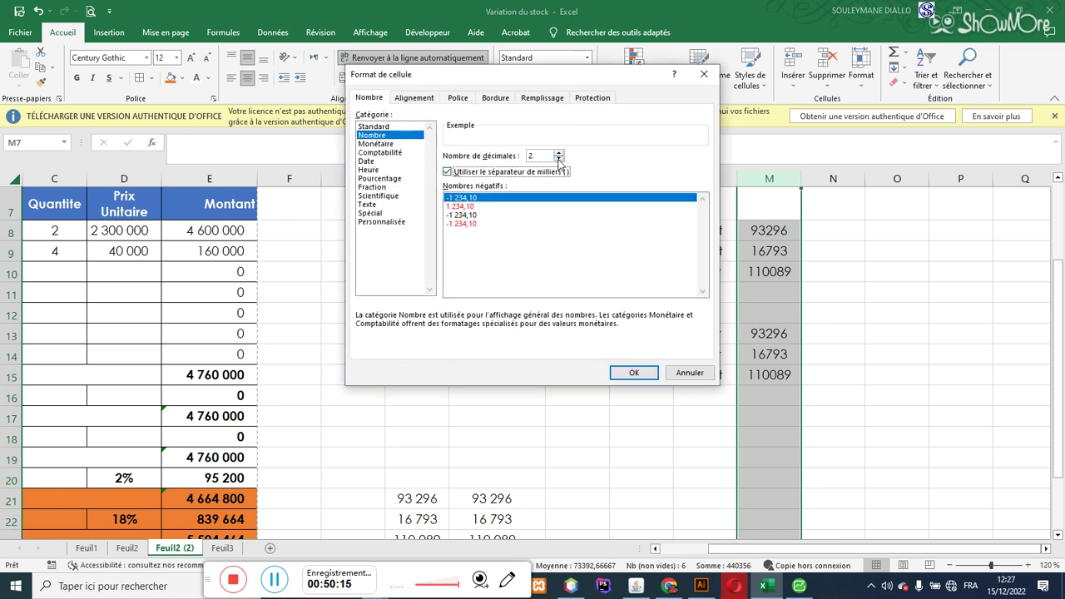
{"action": "left_click", "coordinate": [635, 371]}
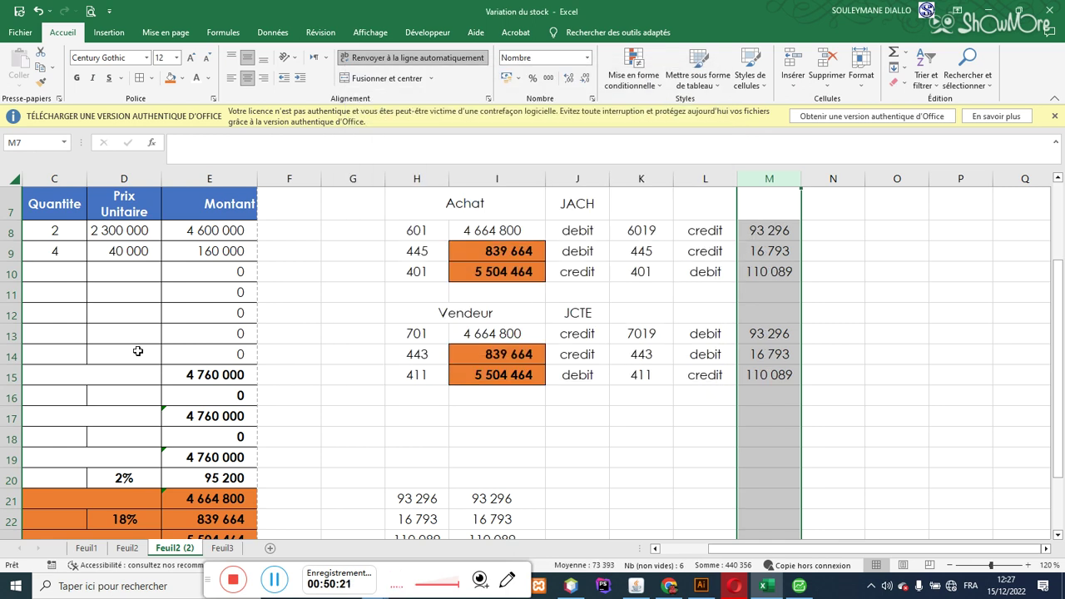
- Extend the Achat heading in H7 to read "Achat Facture 1"
{"action": "left_click_drag", "start_coordinate": [406, 231], "coordinate": [555, 267]}
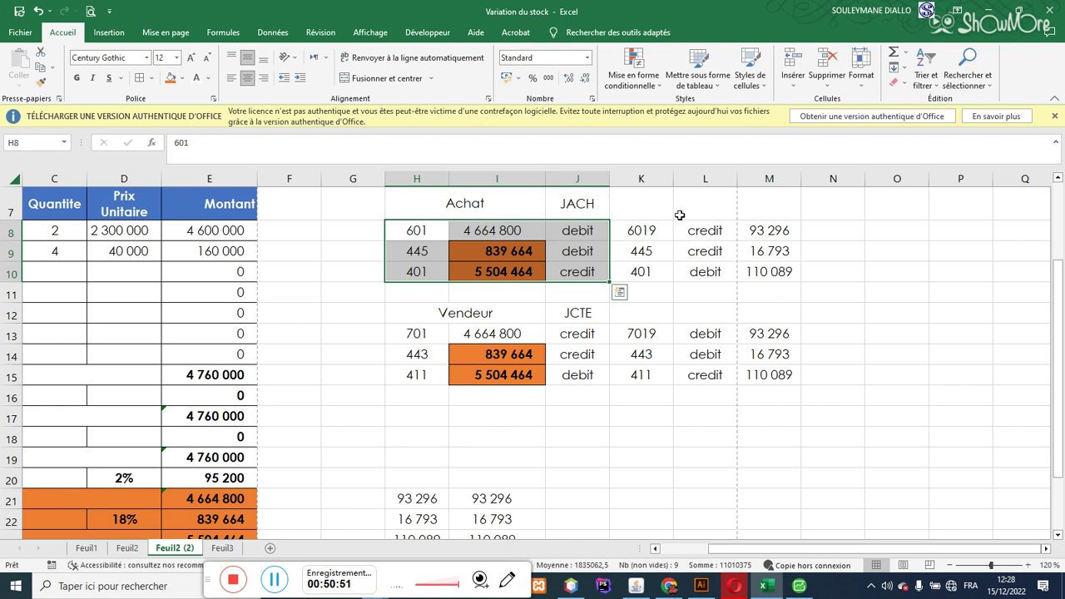
{"action": "left_click", "coordinate": [462, 198]}
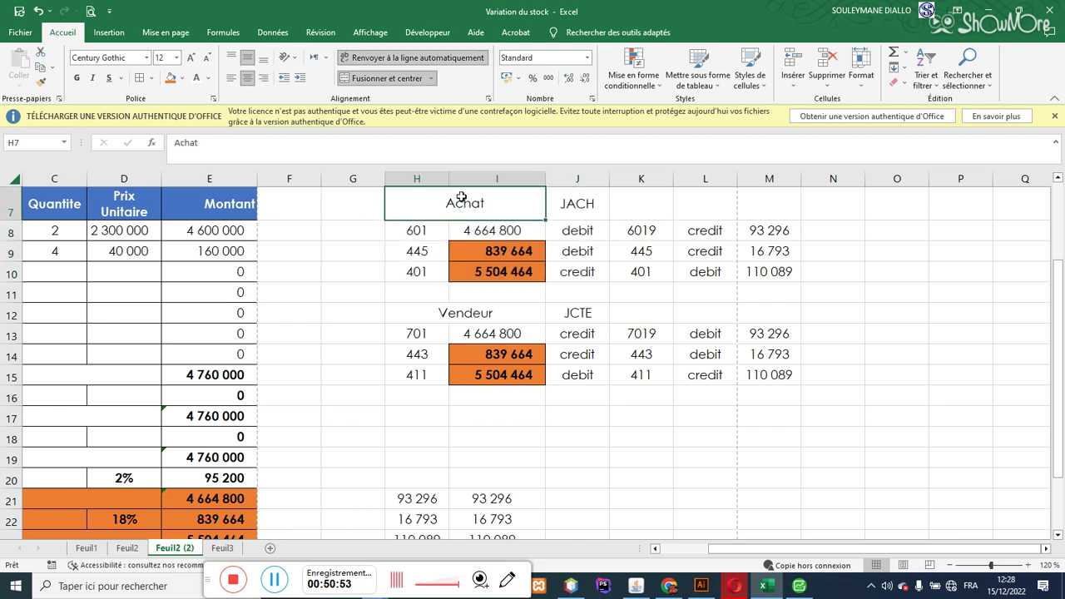
{"action": "double_click", "coordinate": [500, 203]}
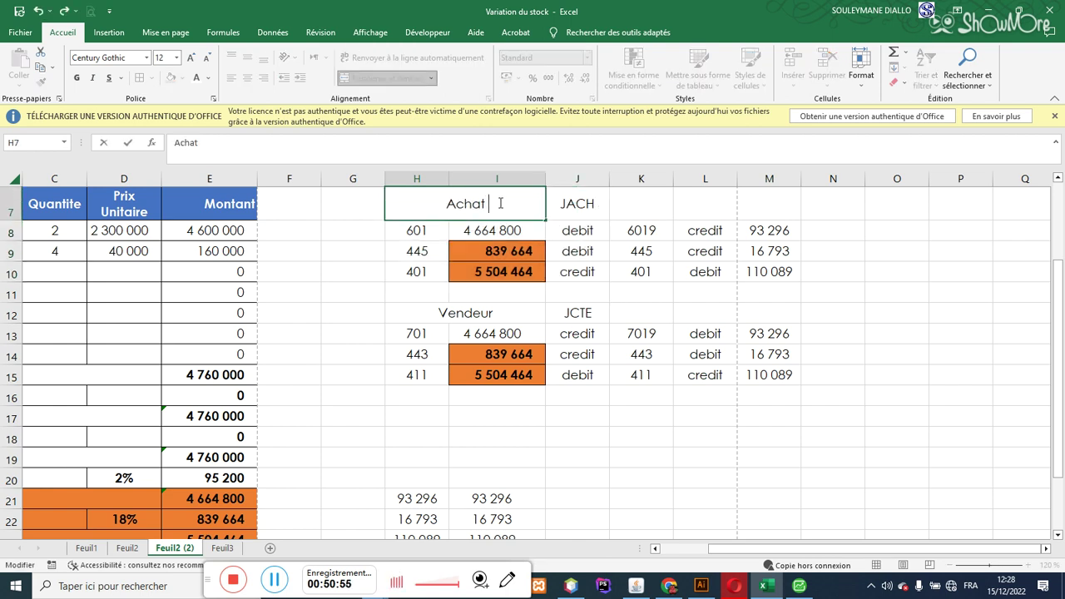
{"action": "type", "text": "n"}
{"action": "key", "text": "BackSpace"}
{"action": "type", "text": "Fac"}
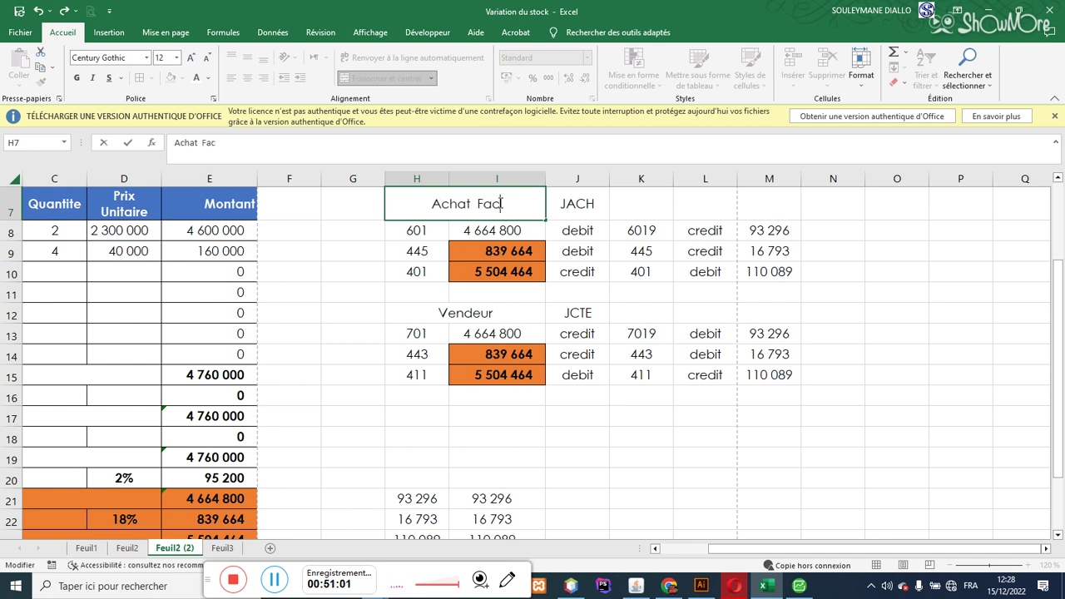
{"action": "type", "text": "ture 1"}
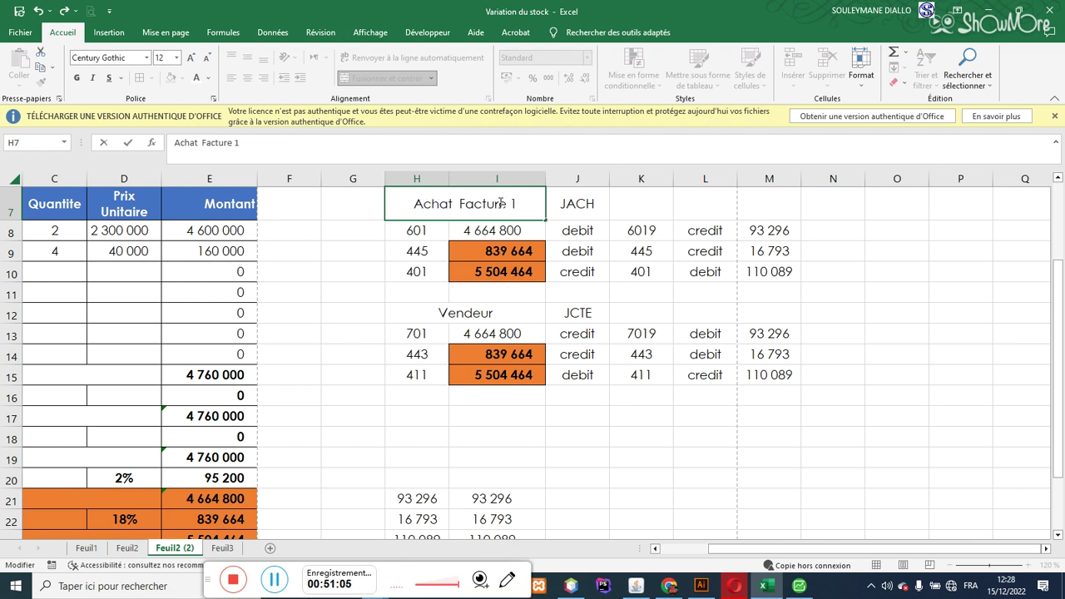
{"action": "left_click", "coordinate": [751, 203]}
- Merge and center K7:M7 above the second group of purchase entries and enter the heading "Achat Facture 1"
{"action": "left_click_drag", "start_coordinate": [669, 209], "coordinate": [753, 197]}
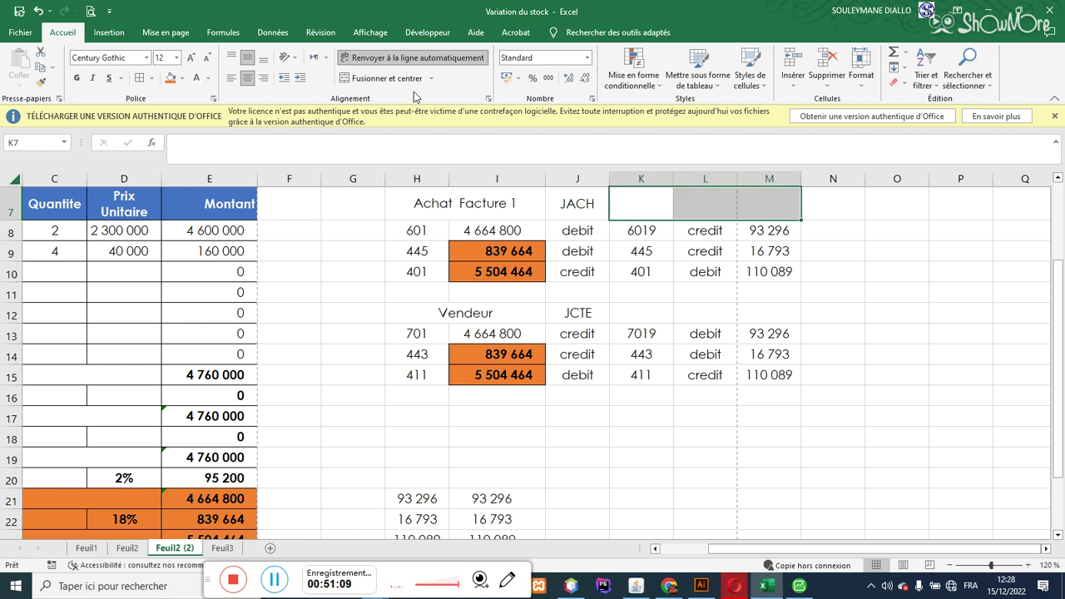
{"action": "left_click", "coordinate": [384, 78]}
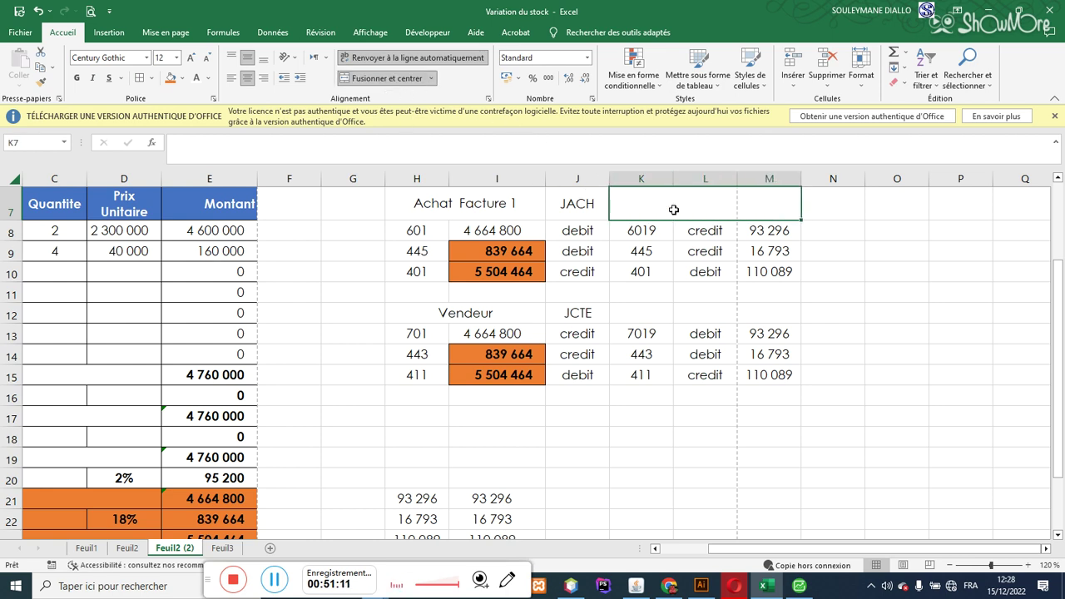
{"action": "type", "text": "A"}
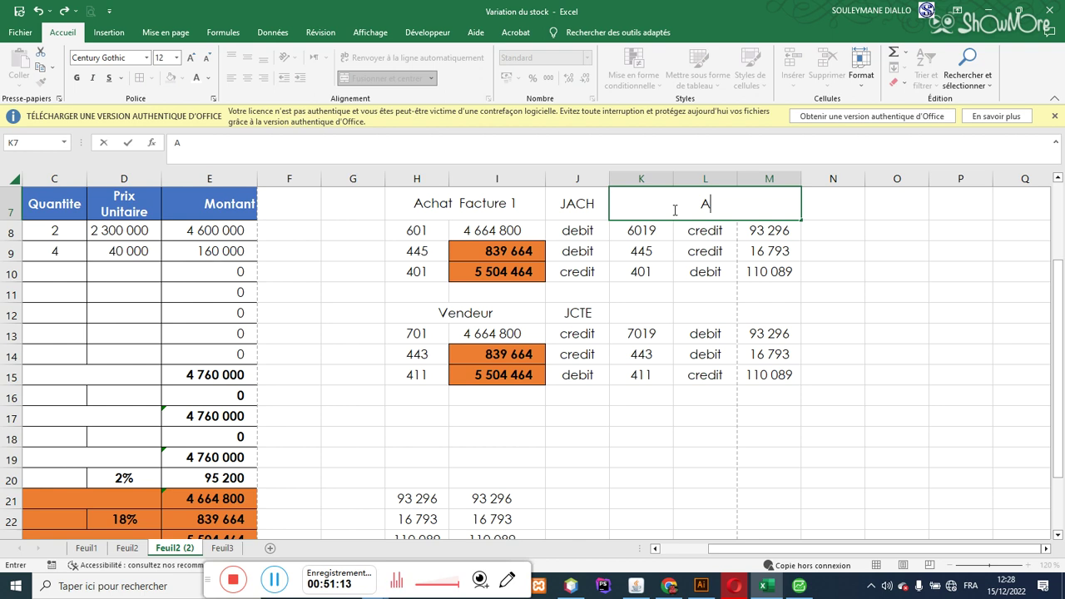
{"action": "type", "text": "chat Fa"}
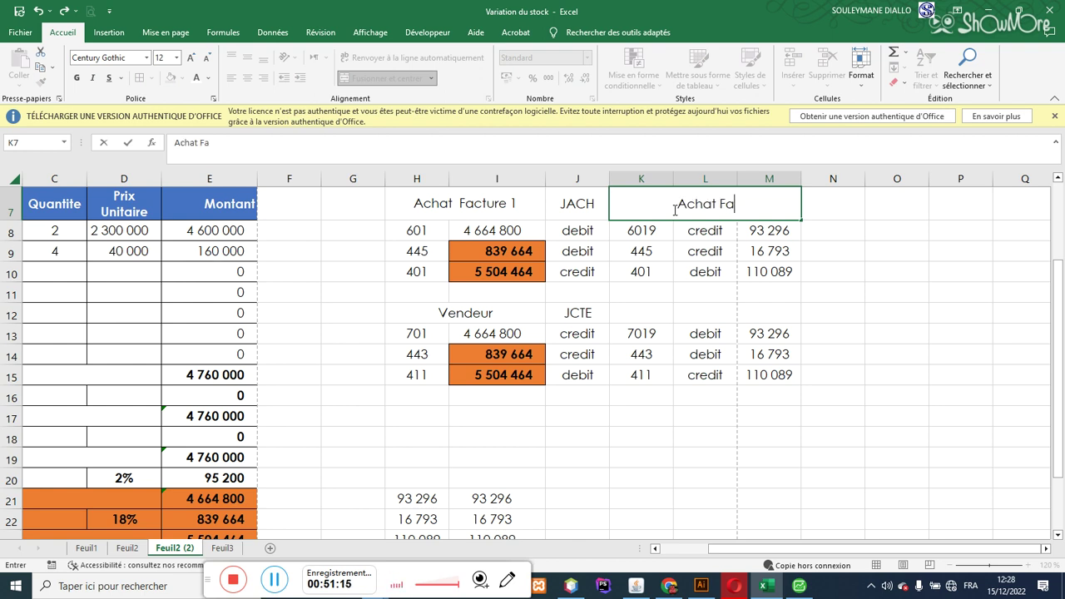
{"action": "type", "text": "cture 2"}
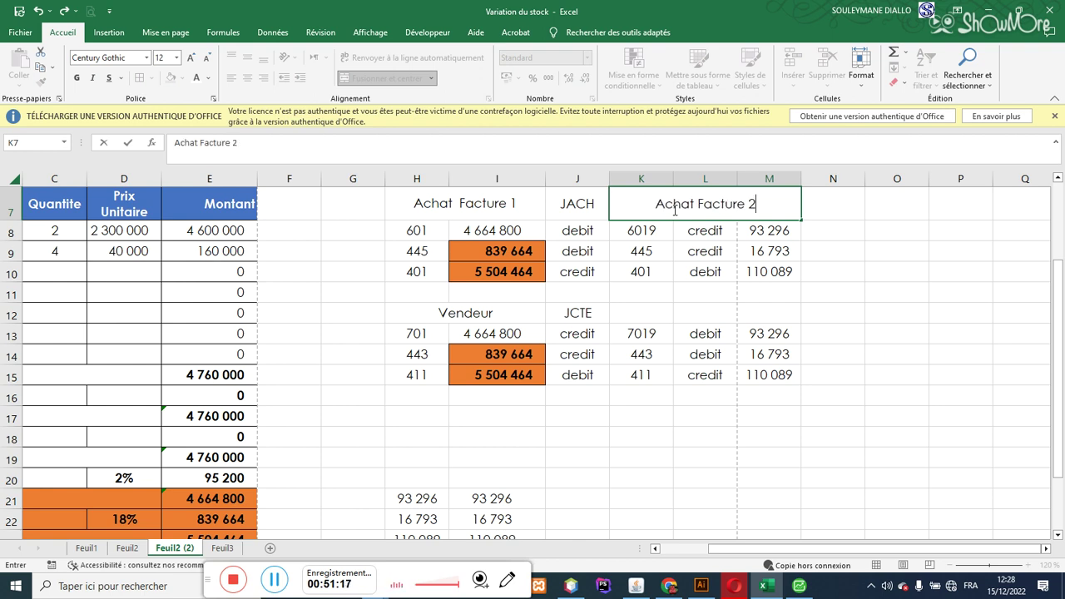
{"action": "key", "text": "BackSpace"}
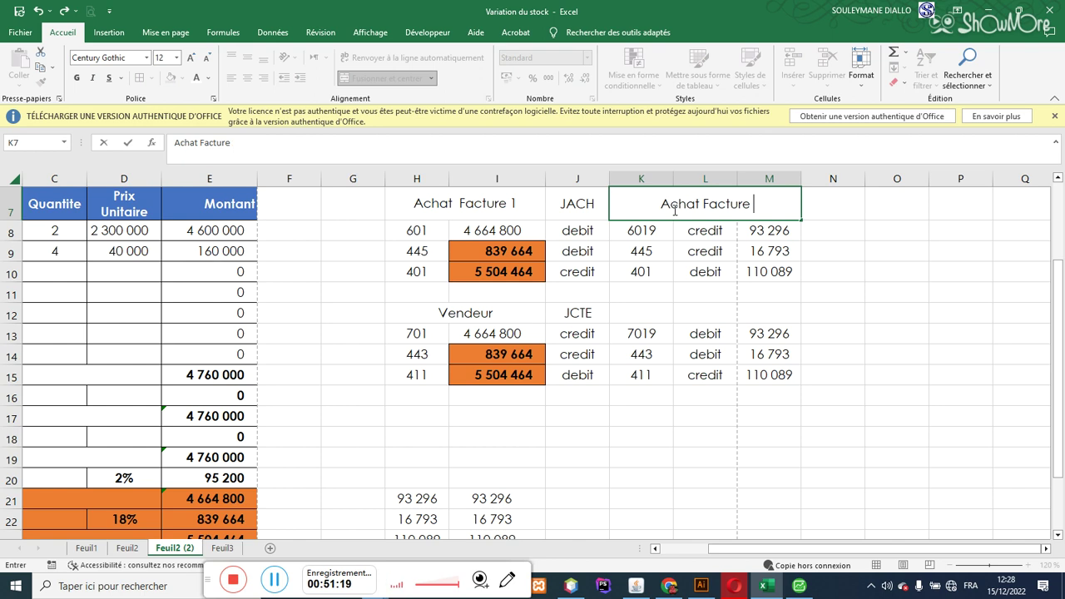
{"action": "type", "text": "1"}
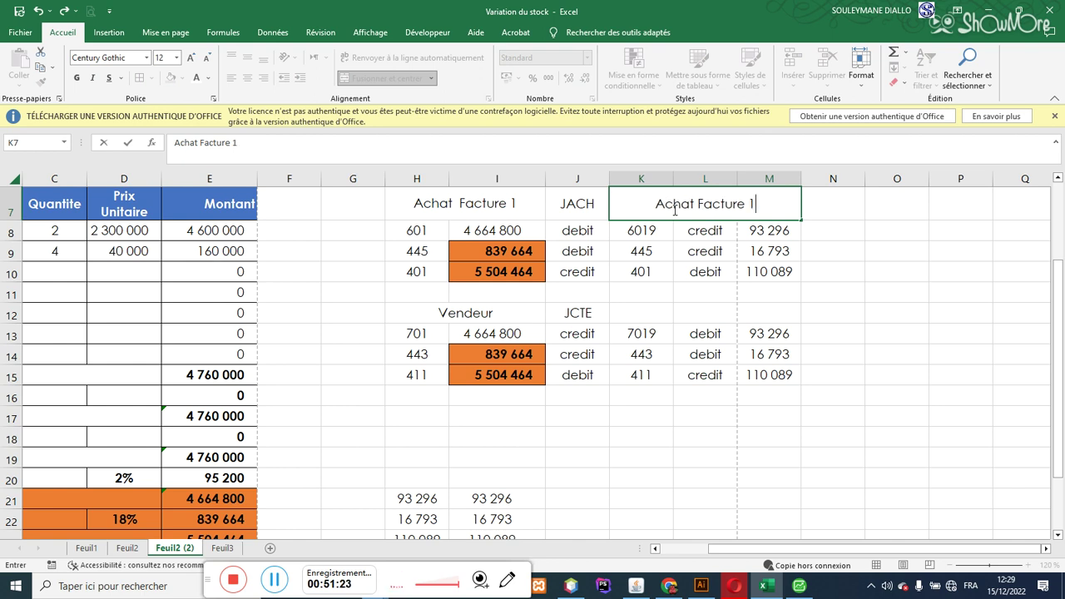
{"action": "left_click", "coordinate": [473, 208]}
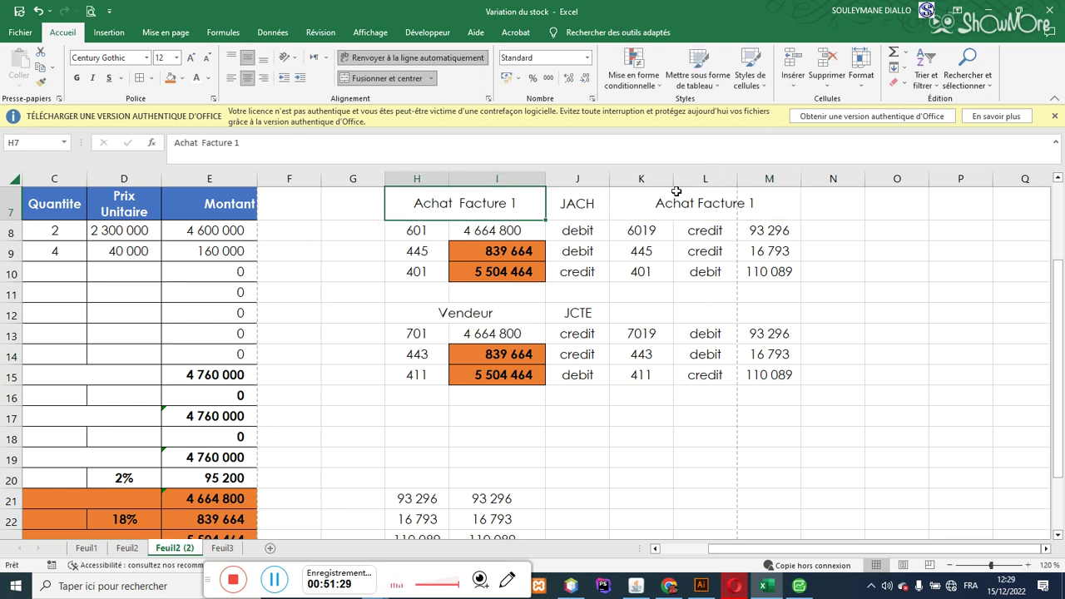
- Change the heading above the second group of purchase entries in K7 to "Achat Facture 1'"
{"action": "left_click", "coordinate": [736, 207]}
{"action": "double_click", "coordinate": [762, 203]}
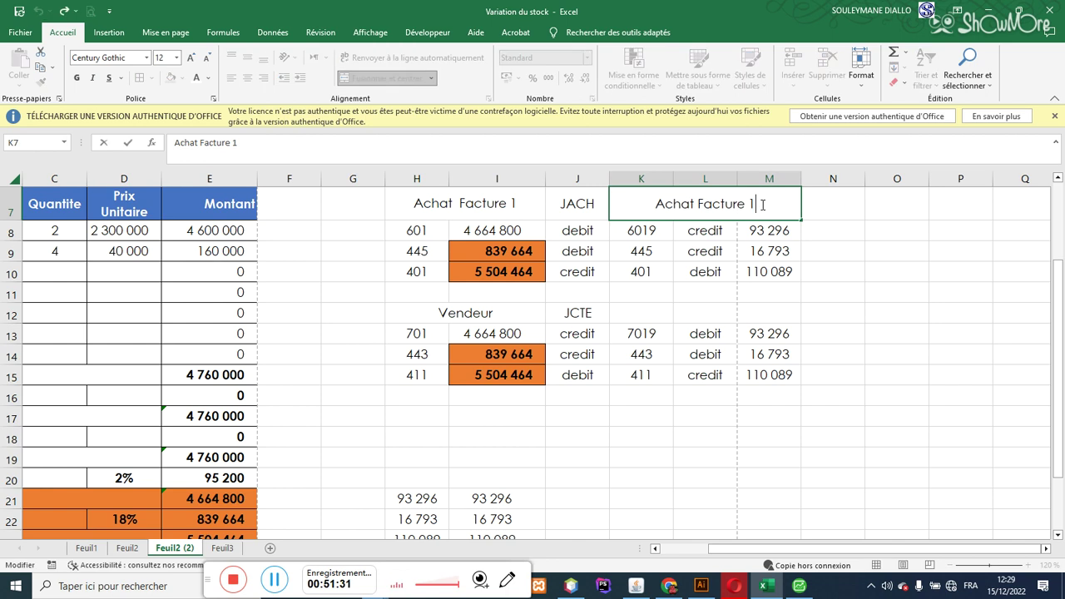
{"action": "type", "text": "'"}
{"action": "left_click", "coordinate": [745, 247]}
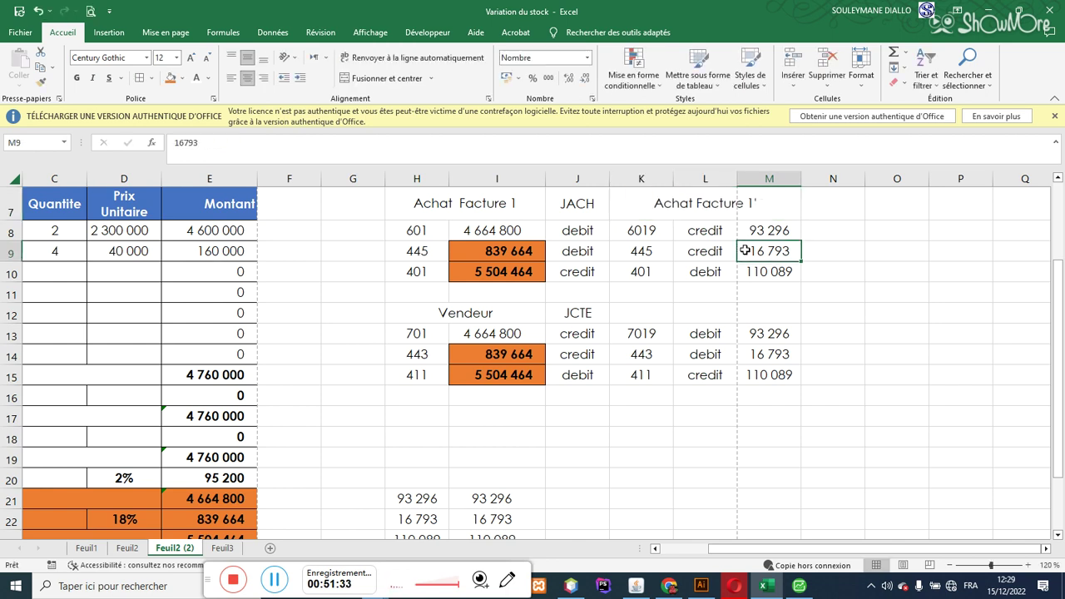
{"action": "left_click", "coordinate": [636, 218]}
{"action": "left_click", "coordinate": [517, 208]}
{"action": "left_click", "coordinate": [638, 209]}
{"action": "left_click", "coordinate": [563, 210]}
{"action": "left_click", "coordinate": [483, 207]}
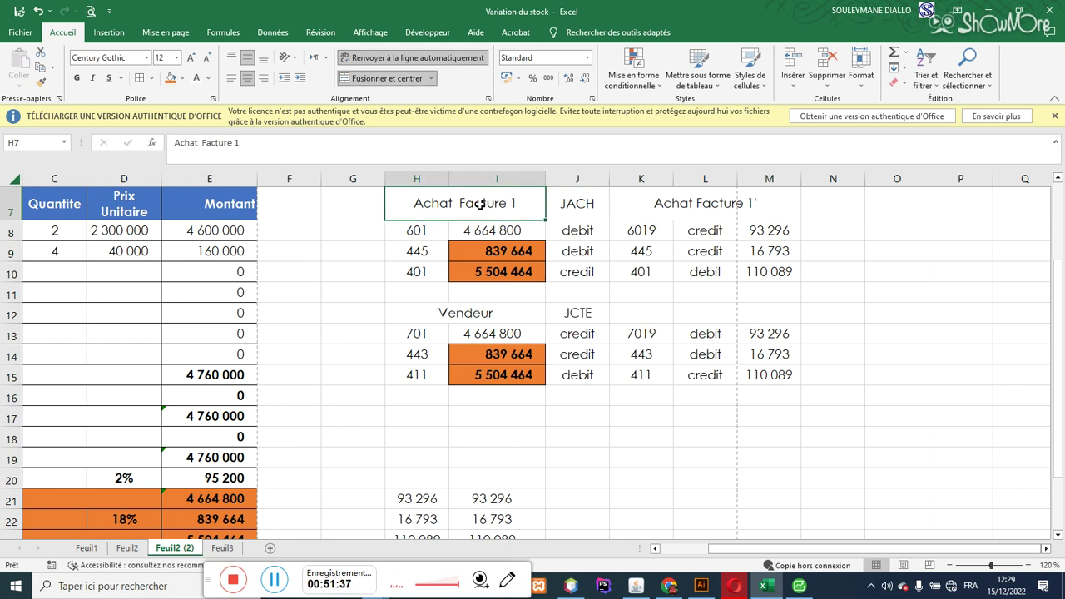
{"action": "left_click", "coordinate": [724, 203]}
{"action": "left_click", "coordinate": [707, 231]}
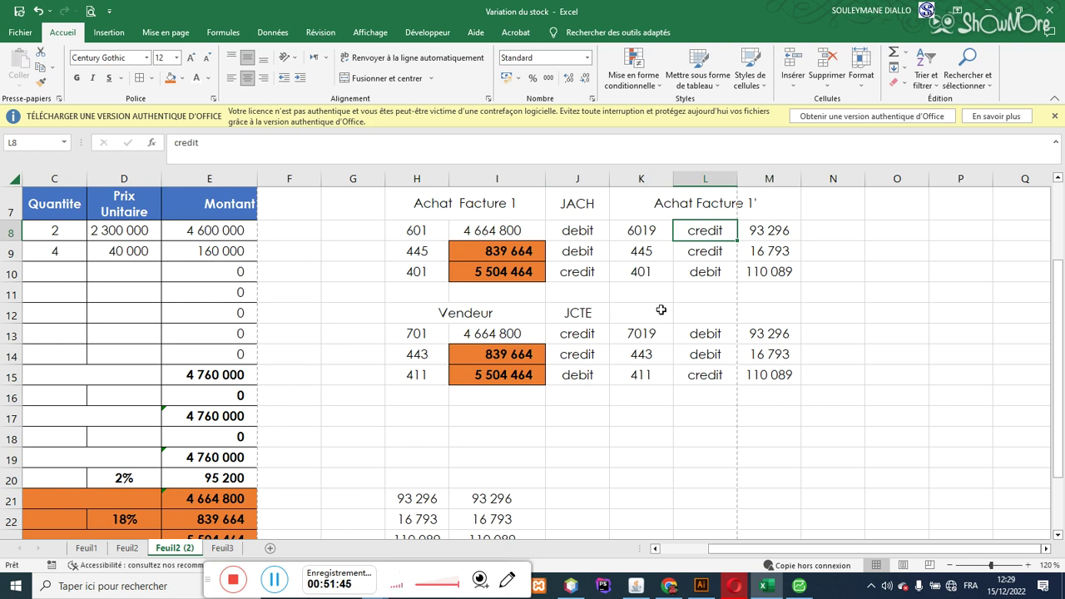
- Change the reduction rate in H21's formula to 5%, making it =E21*5%
{"action": "left_click_drag", "start_coordinate": [795, 550], "coordinate": [721, 550]}
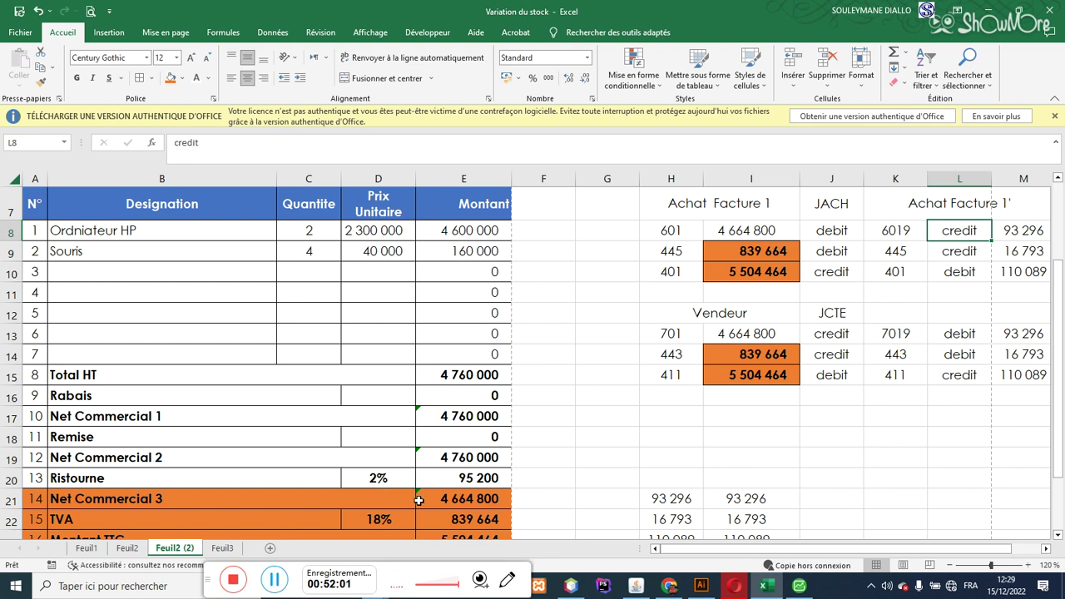
{"action": "left_click", "coordinate": [658, 499]}
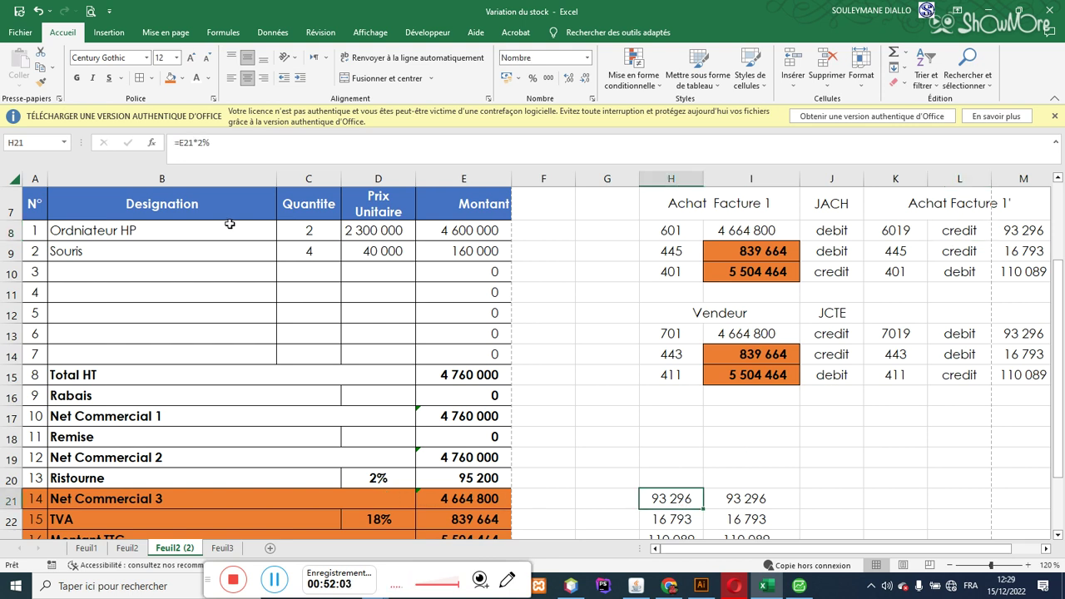
{"action": "left_click", "coordinate": [199, 142]}
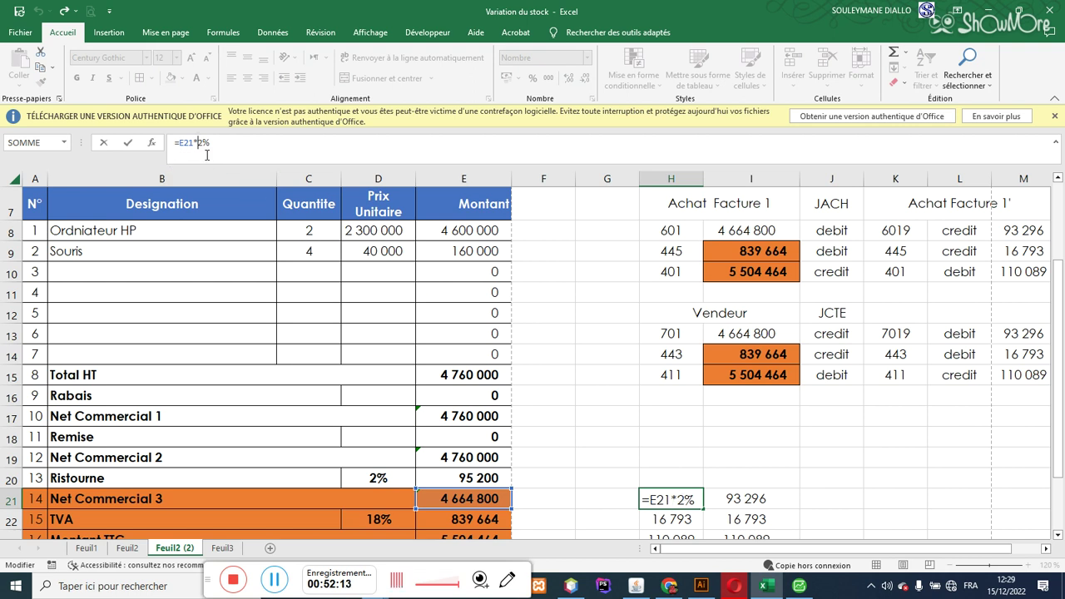
{"action": "left_click", "coordinate": [203, 143]}
{"action": "key", "text": "BackSpace"}
{"action": "type", "text": "("}
{"action": "key", "text": "BackSpace"}
{"action": "type", "text": "5"}
{"action": "key", "text": "Return"}
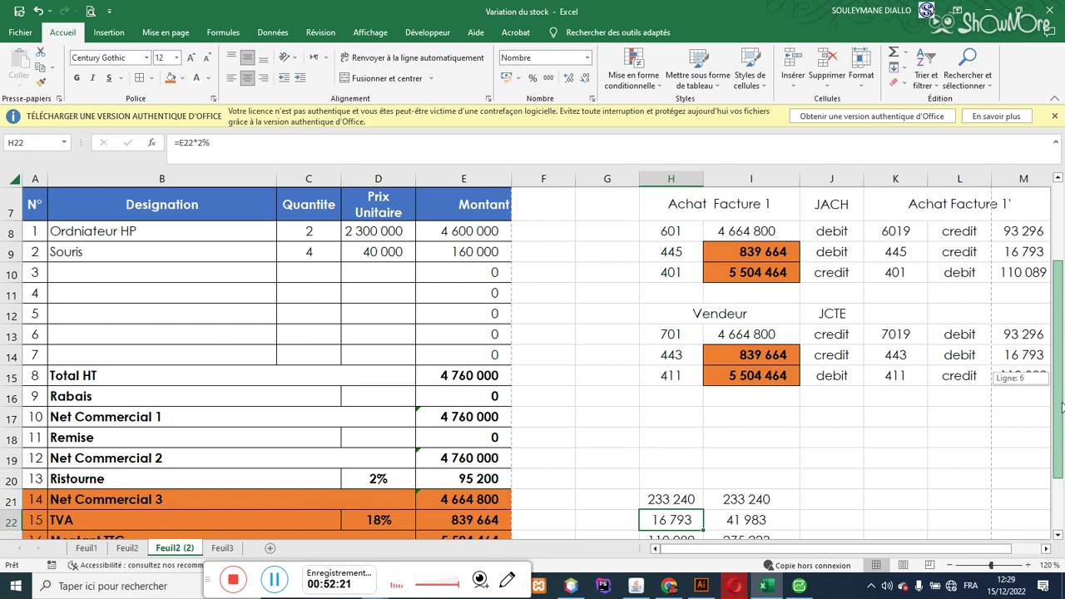
- Copy the recalculated net, tax and total amounts in I21:I23
{"action": "scroll", "coordinate": [1057, 383], "scroll_direction": "down", "scroll_amount": 1}
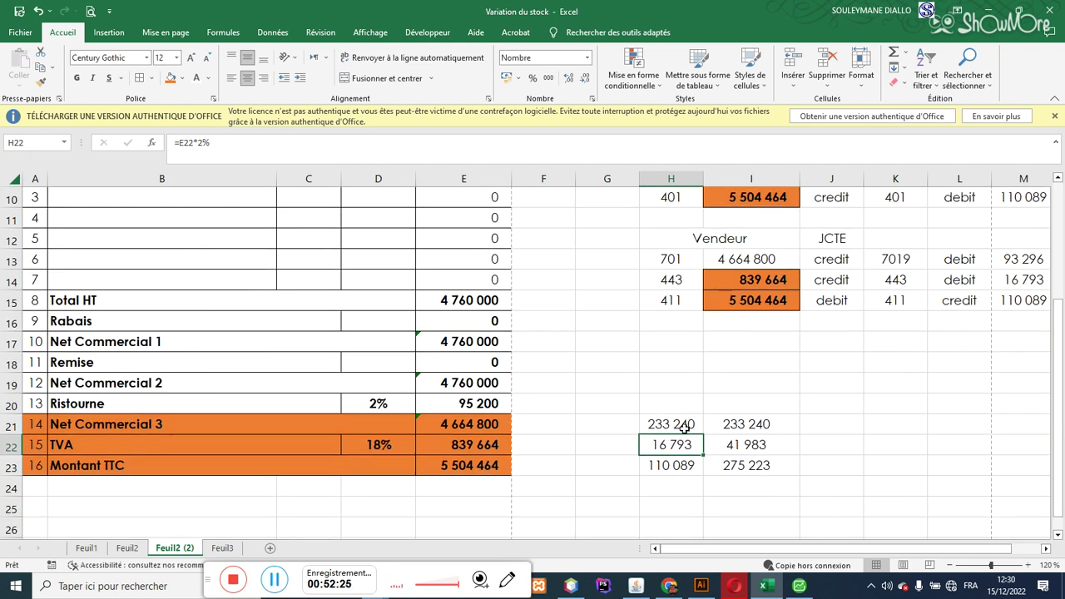
{"action": "left_click", "coordinate": [755, 468]}
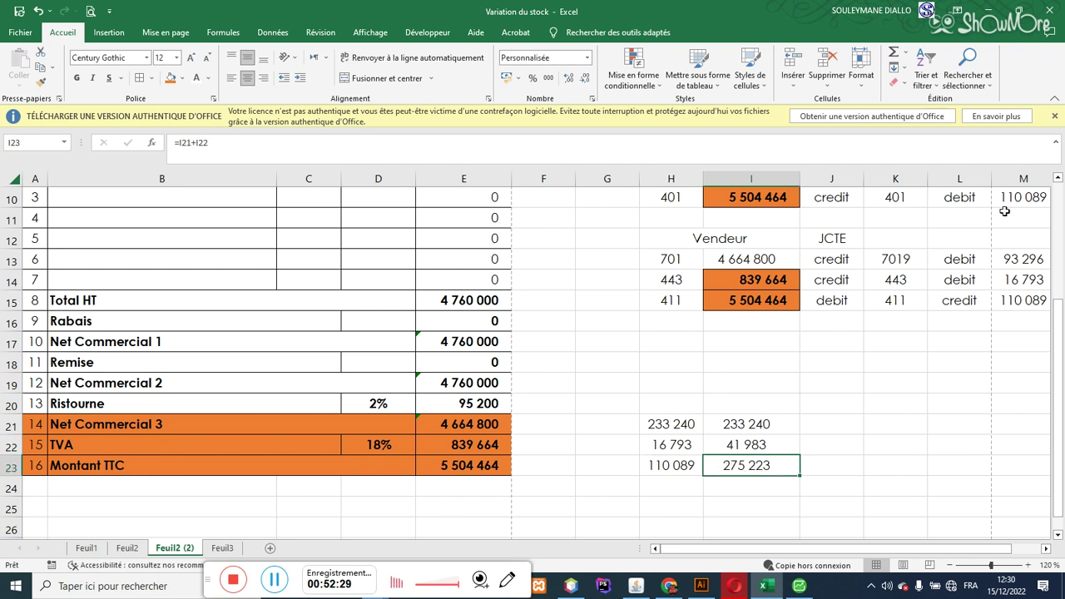
{"action": "left_click_drag", "start_coordinate": [754, 424], "coordinate": [747, 463]}
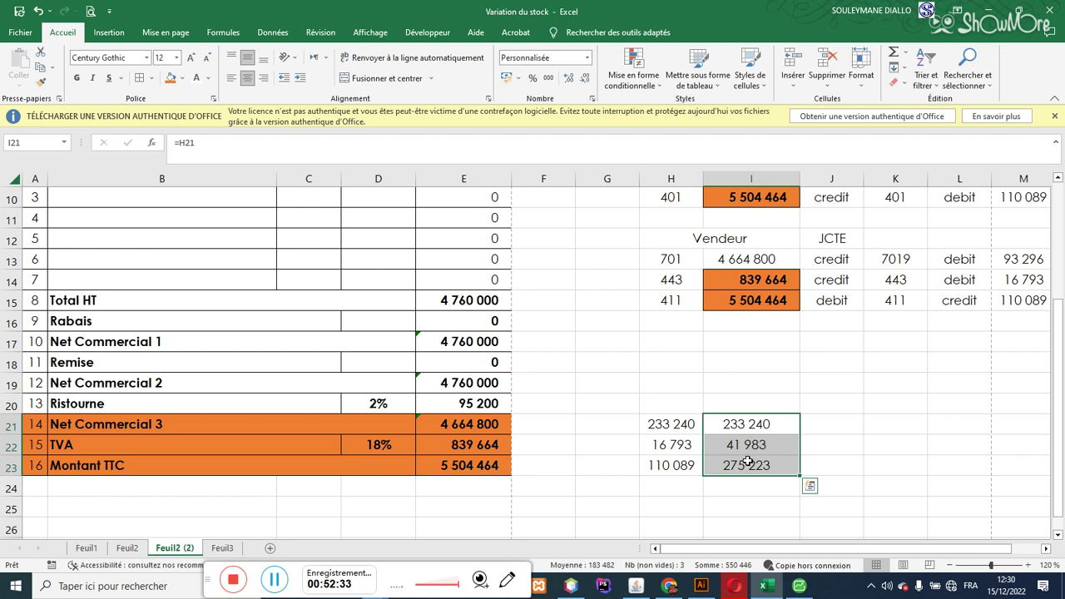
{"action": "key", "text": "ctrl+c"}
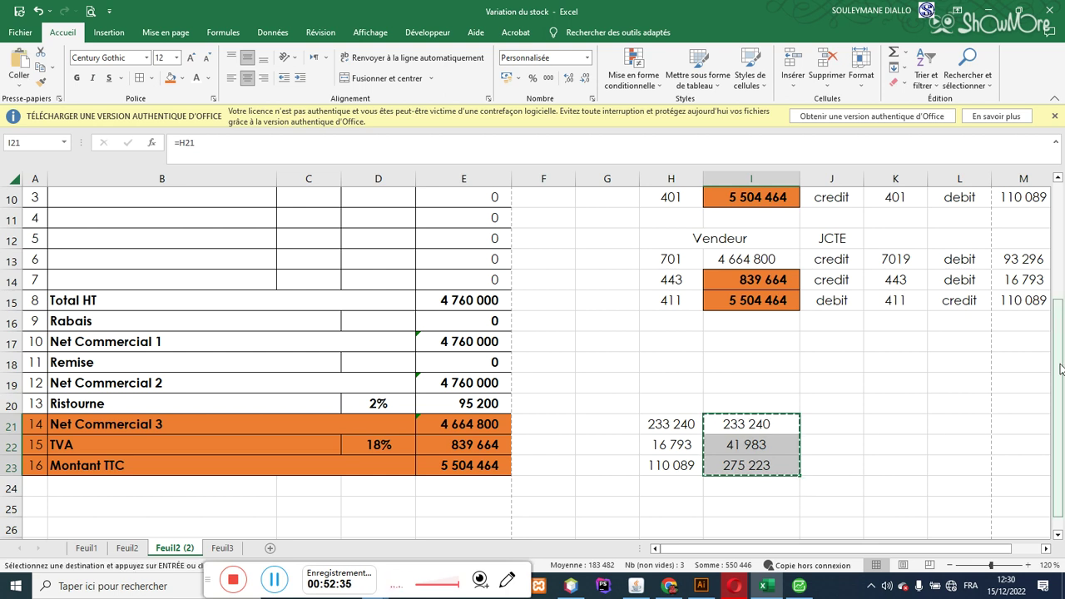
{"action": "scroll", "coordinate": [1061, 373], "scroll_direction": "up", "scroll_amount": 2}
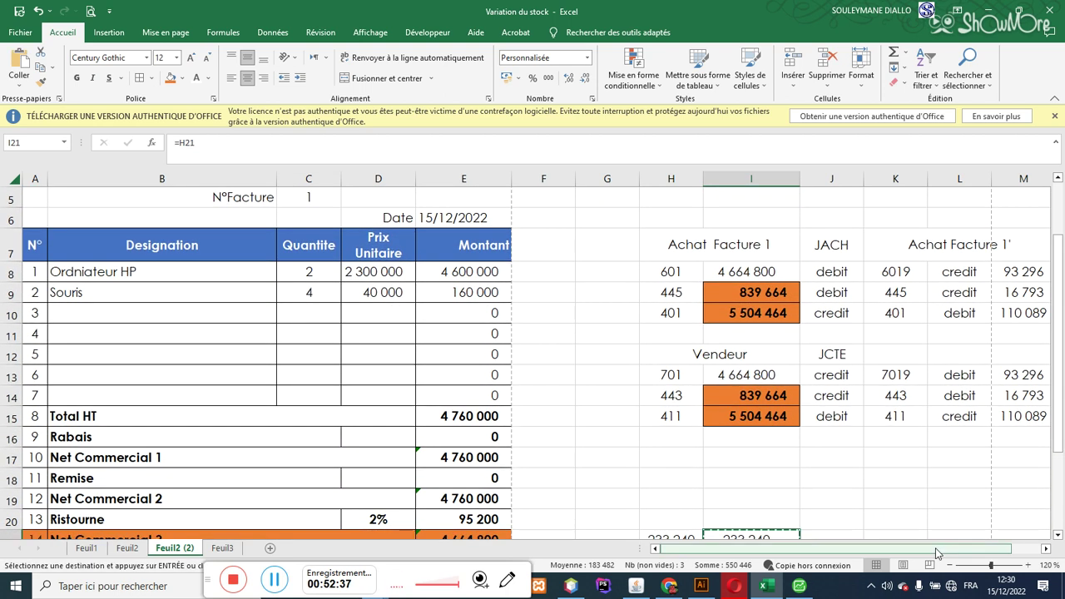
- Try a regular paste of the copied amounts into M8:M10 of the second purchase group and undo it
{"action": "left_click_drag", "start_coordinate": [937, 553], "coordinate": [990, 553]}
{"action": "left_click", "coordinate": [979, 272]}
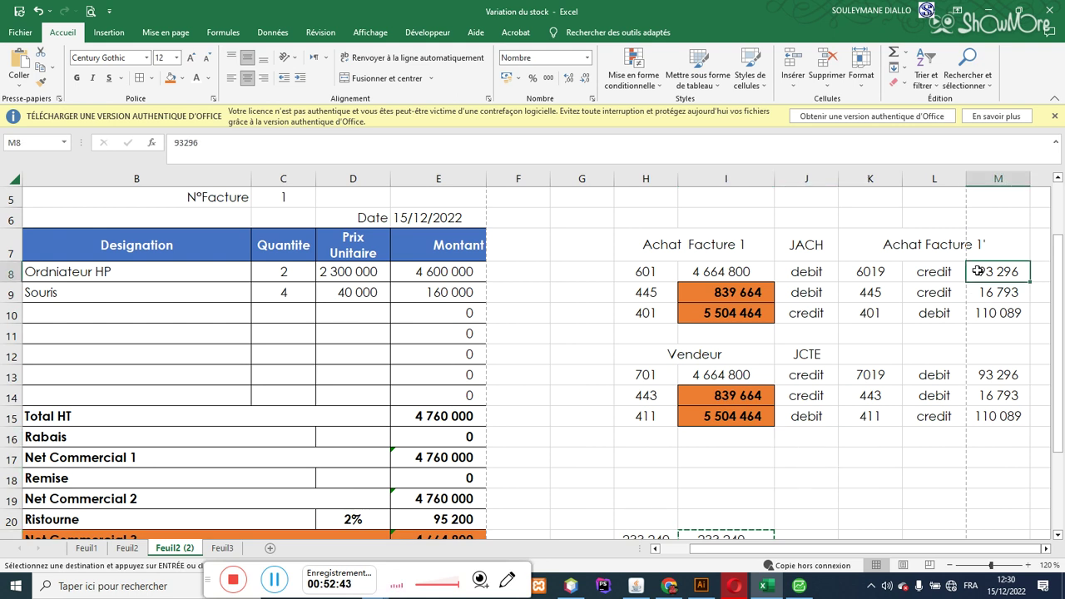
{"action": "key", "text": "shift+Down"}
{"action": "key", "text": "Down"}
{"action": "key", "text": "ctrl+v"}
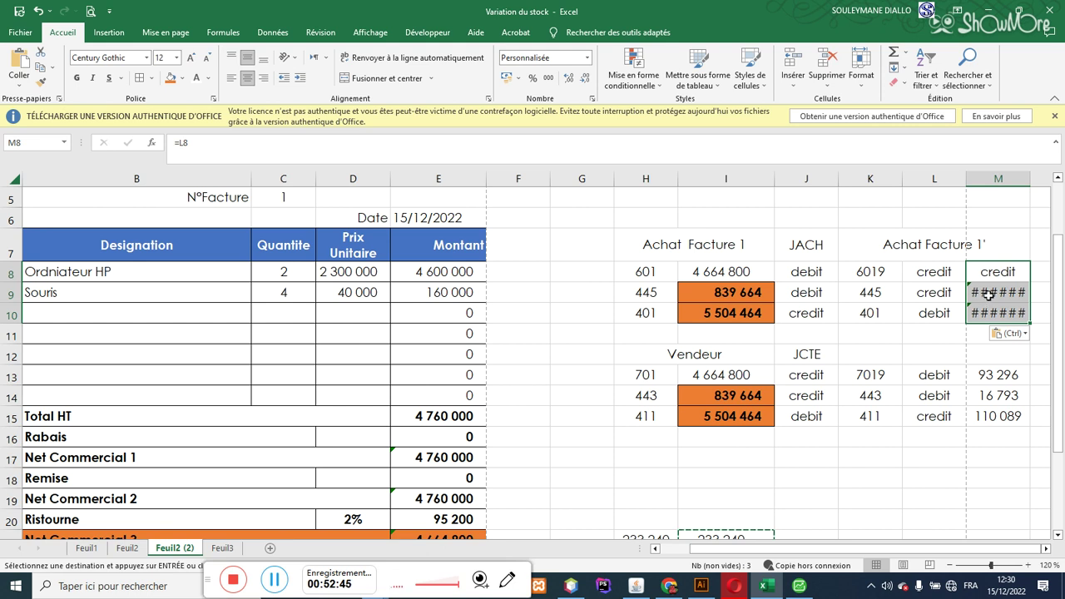
{"action": "key", "text": "ctrl"}
{"action": "key", "text": "v"}
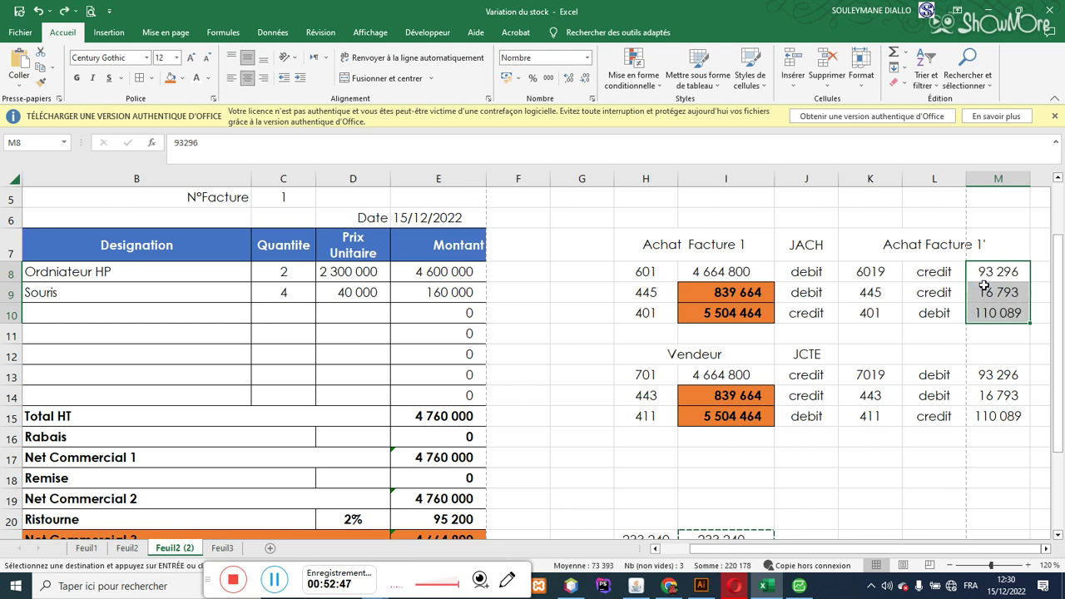
- Paste the copied amounts as values only into M8:M10, and copy them to the seller's entries in M13:M15
{"action": "left_click", "coordinate": [984, 275]}
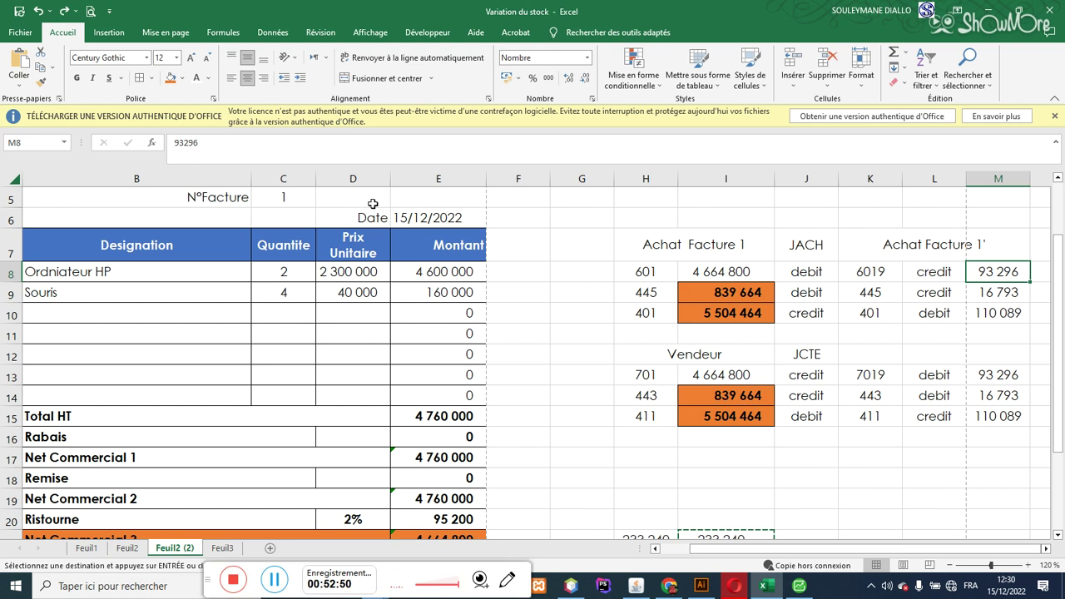
{"action": "left_click", "coordinate": [19, 84]}
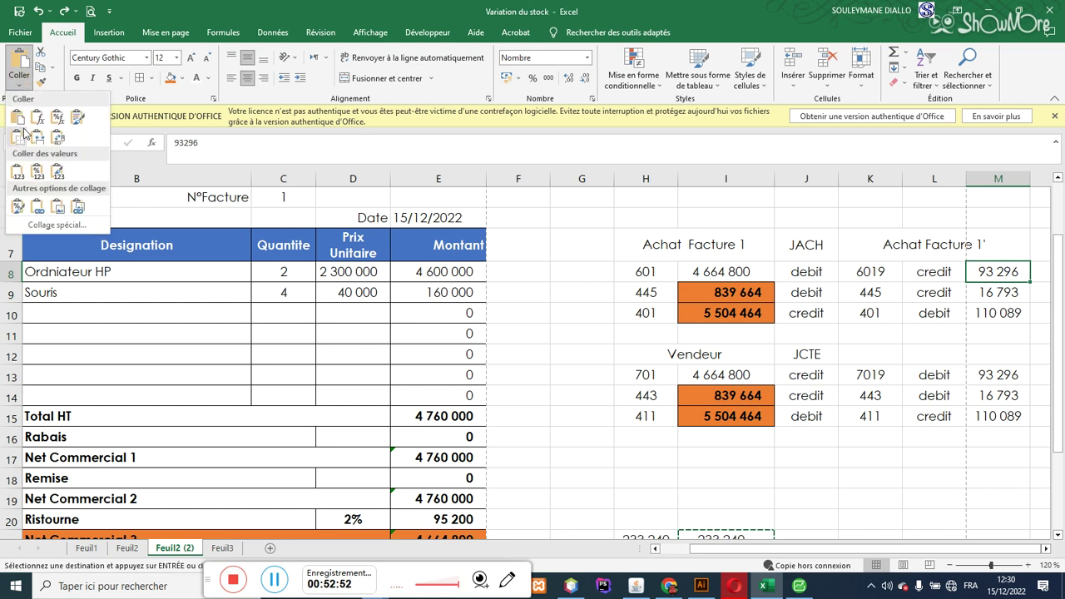
{"action": "left_click", "coordinate": [17, 172]}
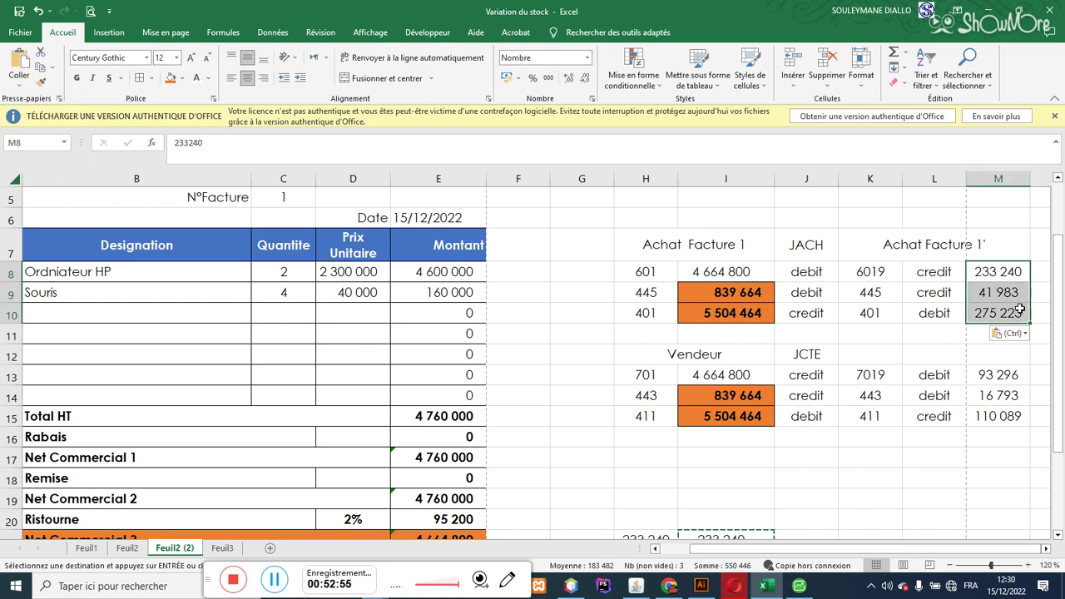
{"action": "key", "text": "ctrl+c"}
{"action": "left_click", "coordinate": [998, 372]}
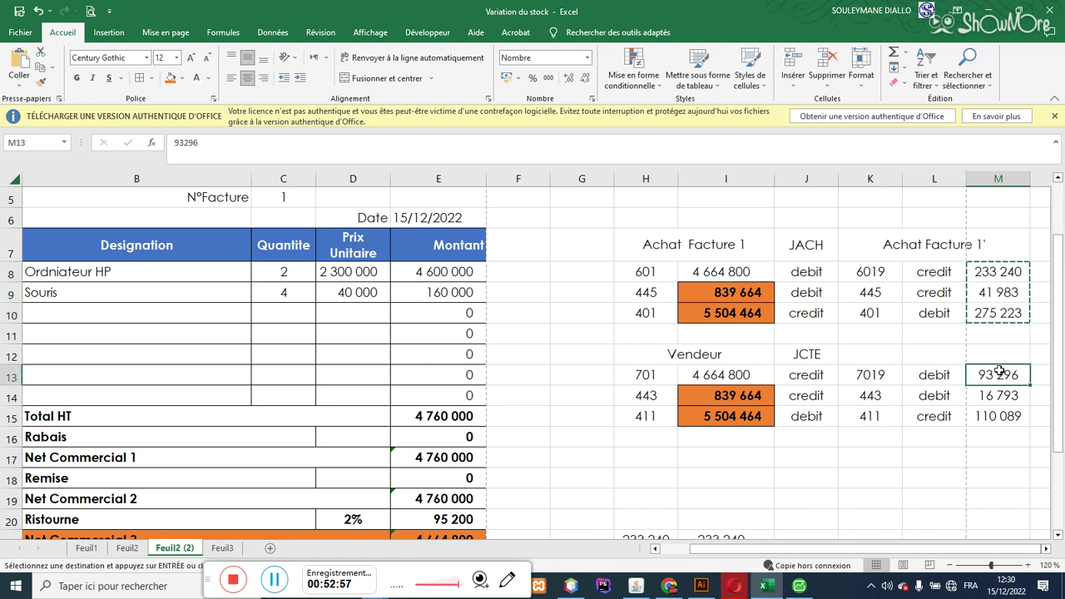
{"action": "key", "text": "ctrl+v"}
{"action": "left_click", "coordinate": [1007, 413]}
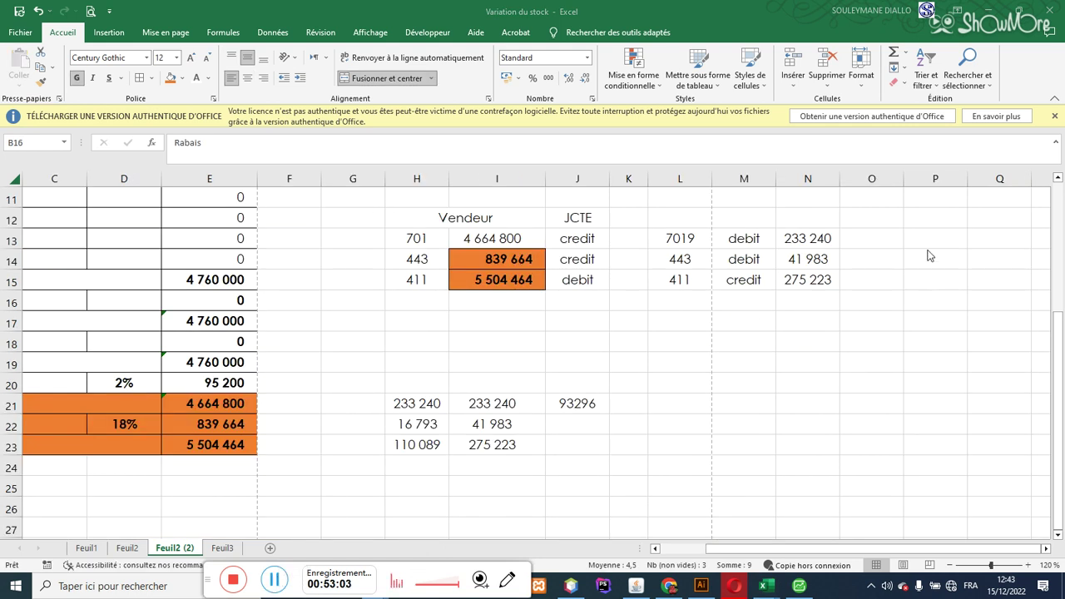
{"action": "key", "text": "shift+space"}
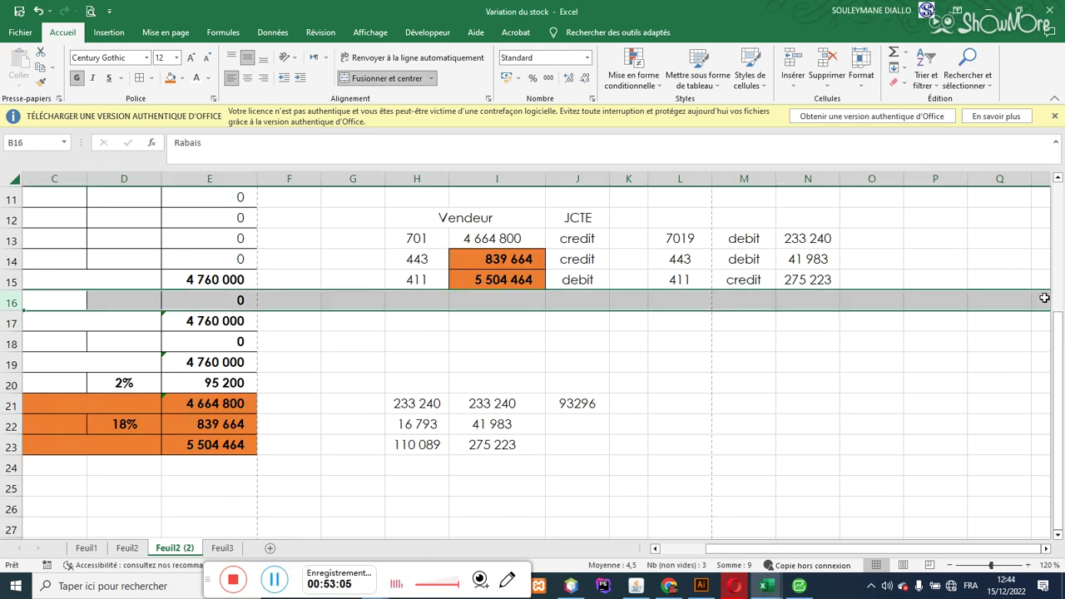
{"action": "left_click_drag", "start_coordinate": [1058, 347], "coordinate": [1034, 348]}
{"action": "left_click_drag", "start_coordinate": [708, 551], "coordinate": [657, 550]}
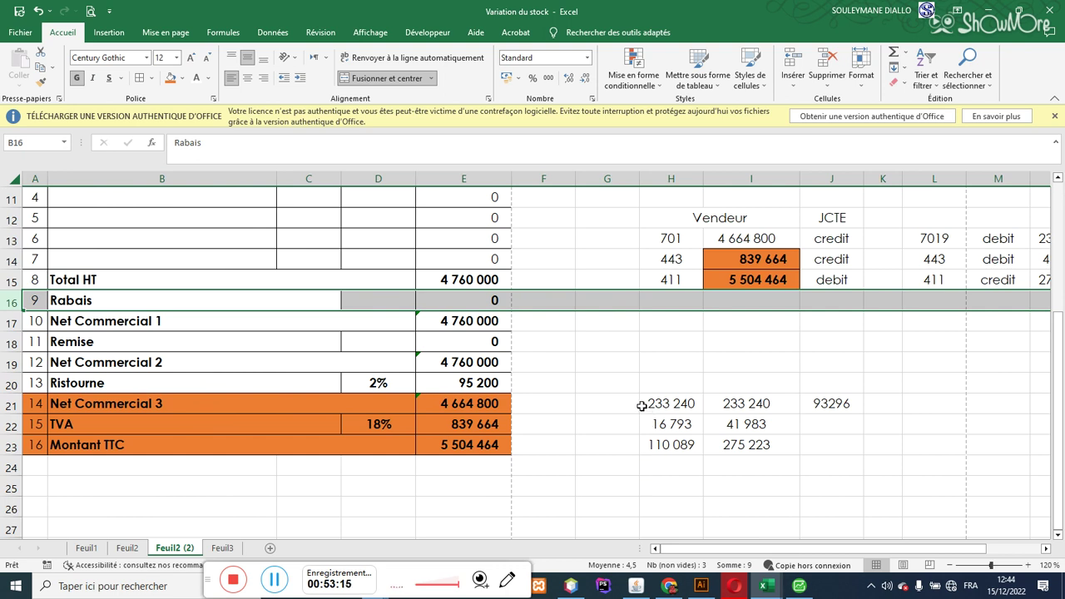
{"action": "left_click_drag", "start_coordinate": [1056, 366], "coordinate": [1063, 425]}
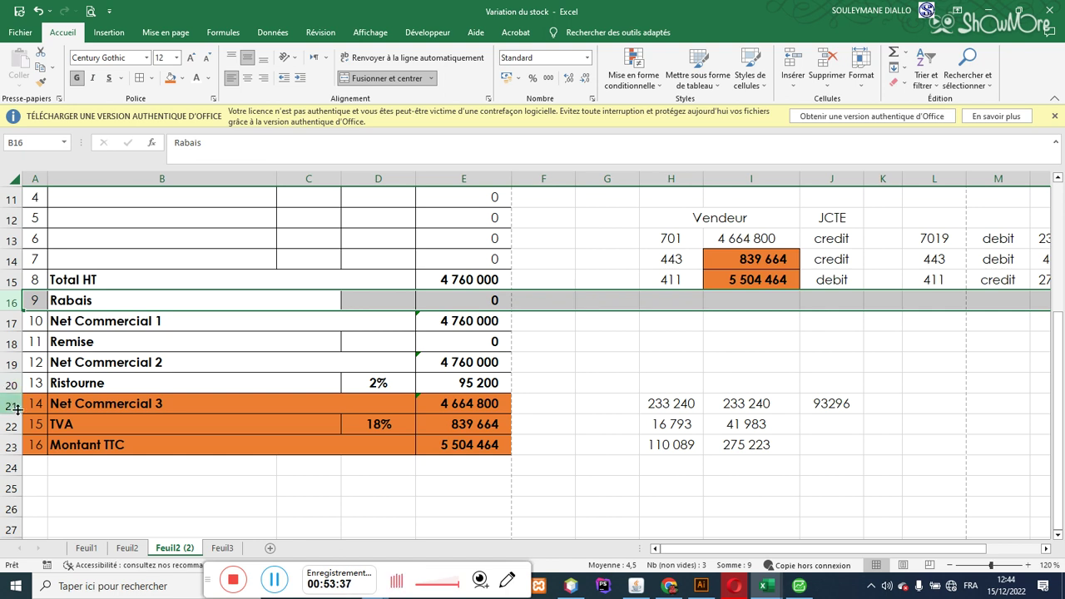
- Try inserting a blank row above the invoice's TVA line and remove it again
{"action": "left_click", "coordinate": [94, 426]}
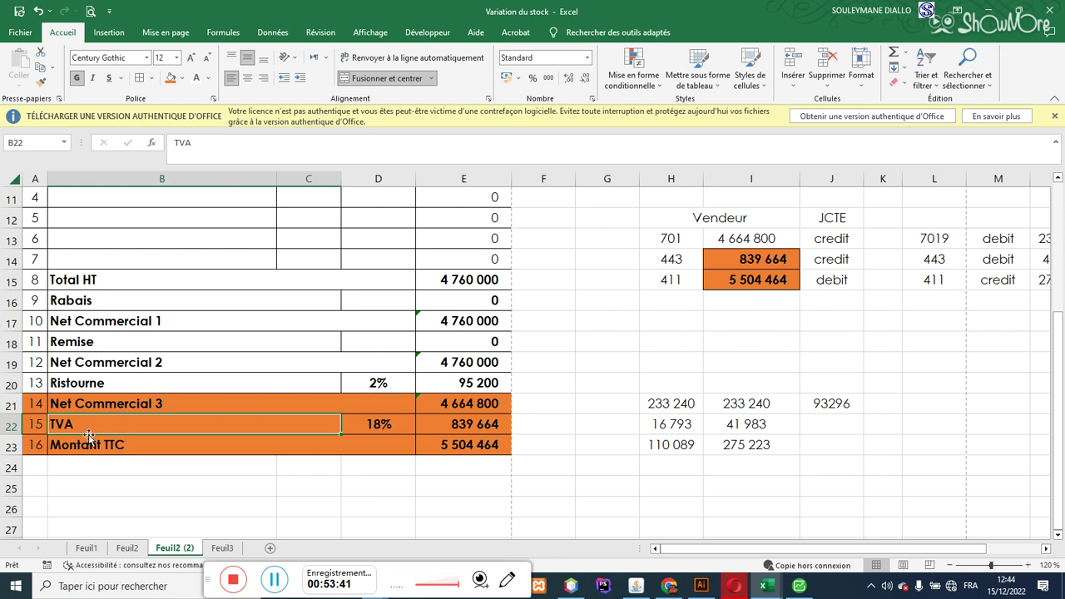
{"action": "left_click", "coordinate": [14, 425]}
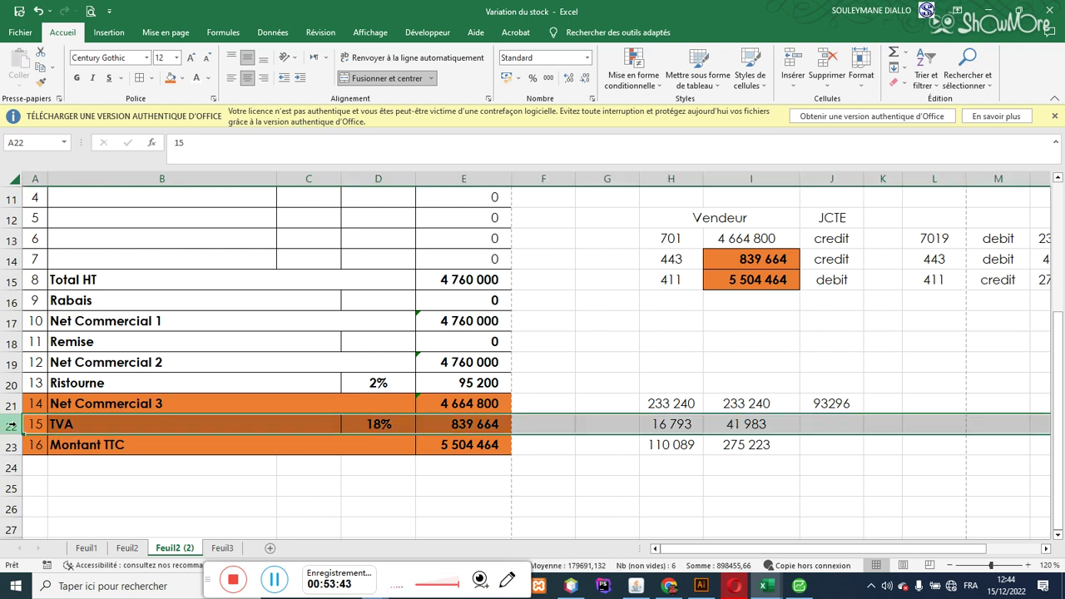
{"action": "right_click", "coordinate": [14, 425]}
{"action": "left_click", "coordinate": [53, 305]}
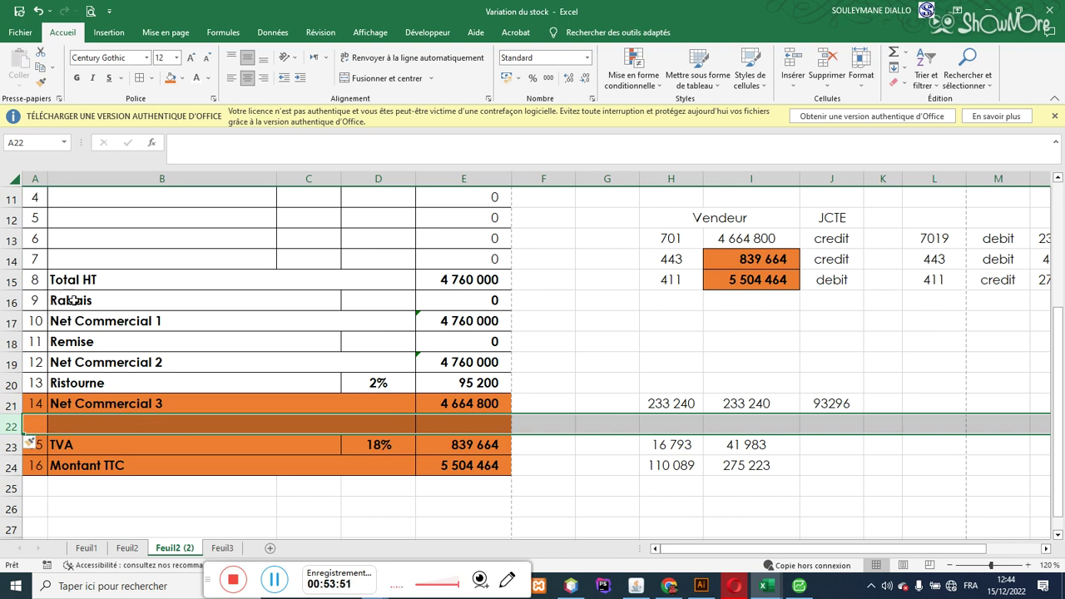
{"action": "left_click", "coordinate": [73, 426]}
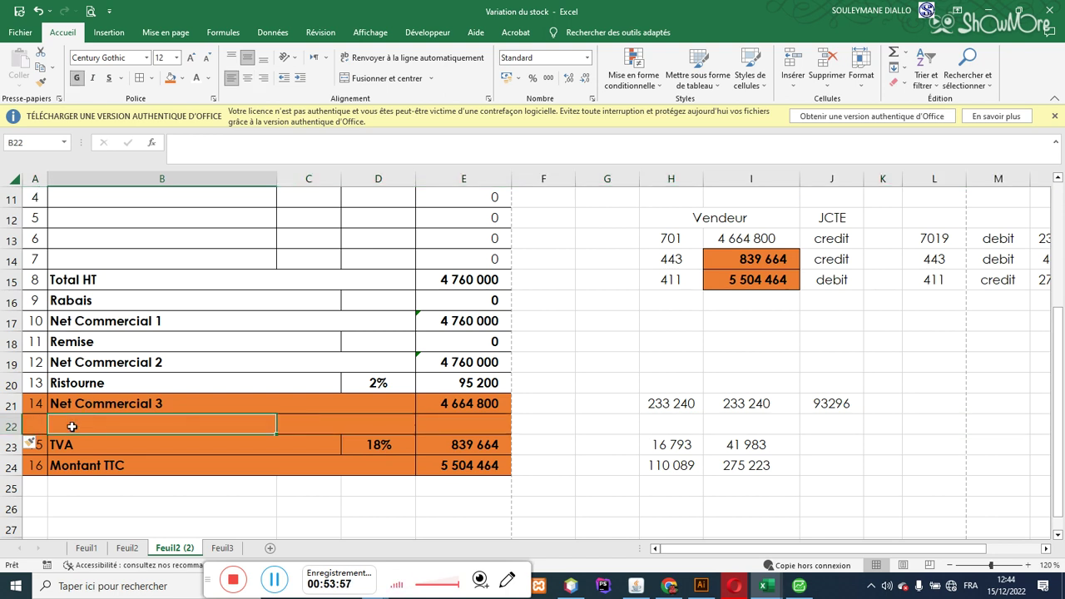
{"action": "key", "text": "shift+space"}
{"action": "key", "text": "ctrl+minus"}
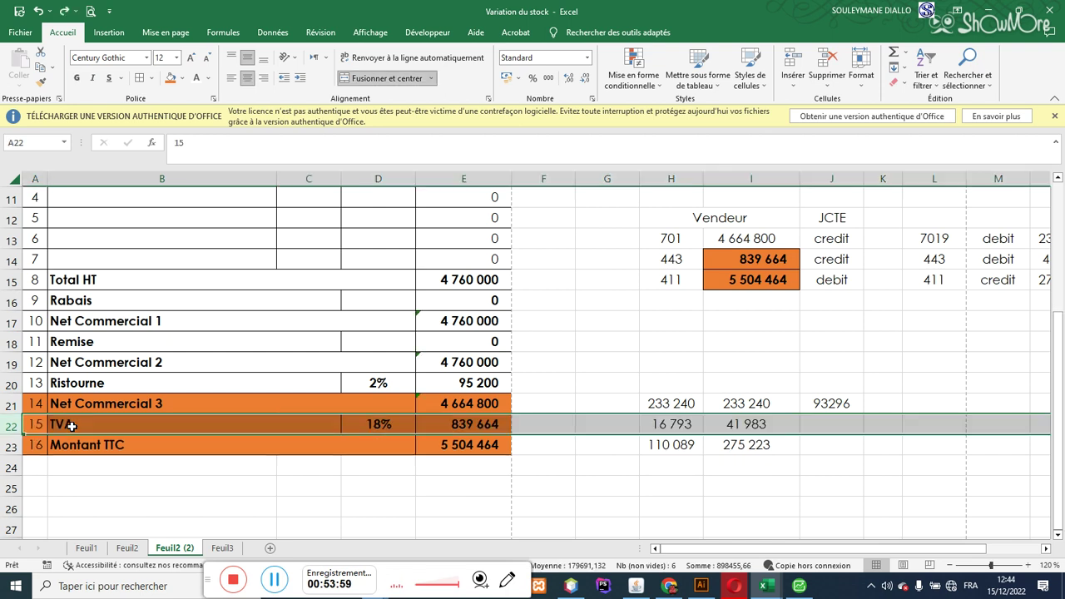
{"action": "left_click", "coordinate": [72, 426]}
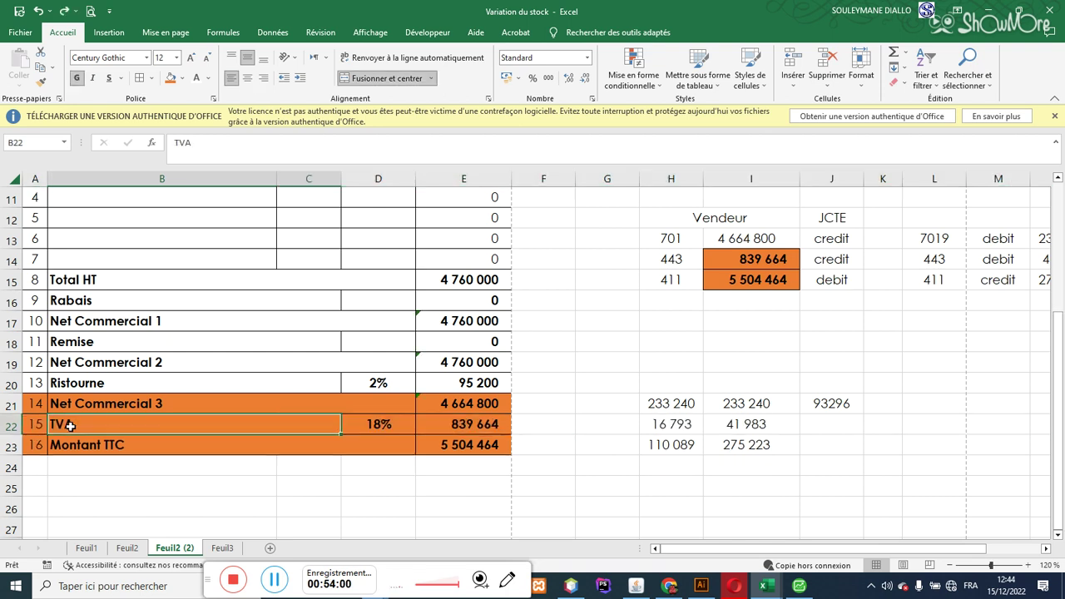
- Insert a row between Net Commercial 3 and TVA, and enter the label "Escompte" in B22
{"action": "right_click", "coordinate": [17, 427]}
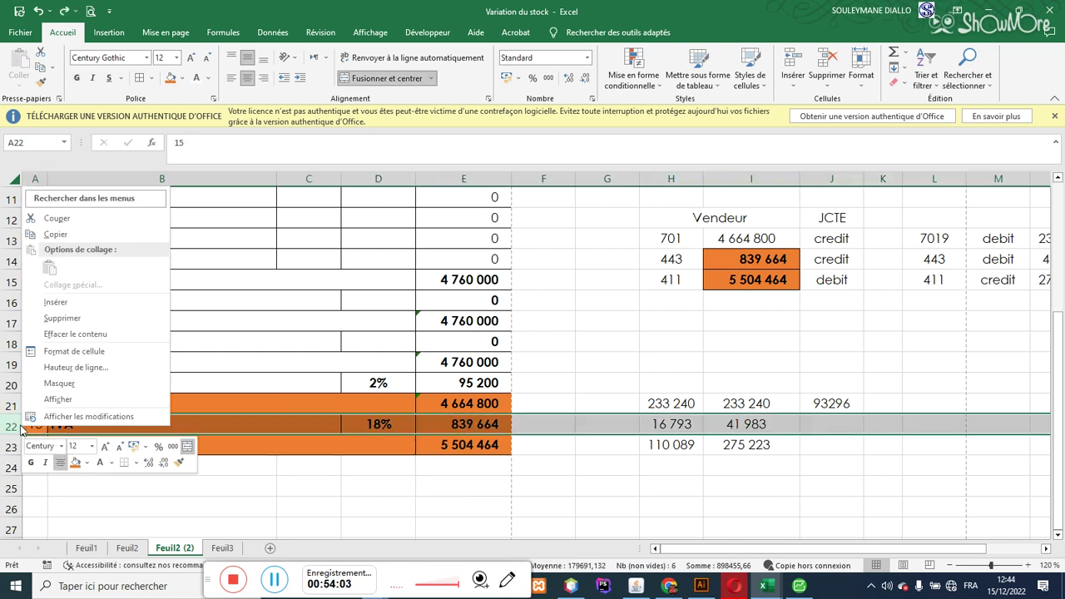
{"action": "left_click", "coordinate": [56, 304]}
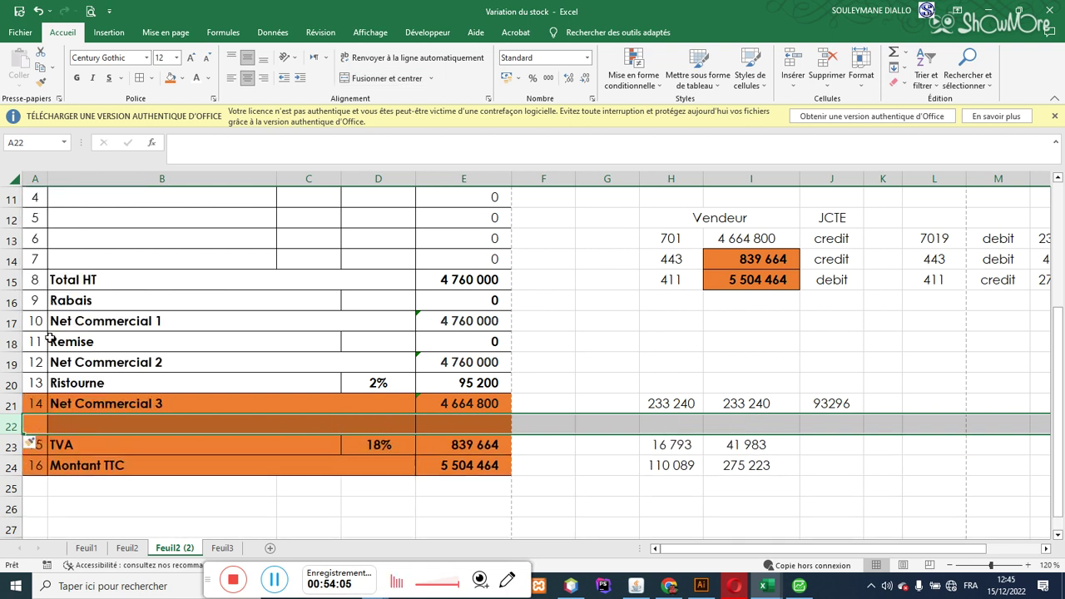
{"action": "left_click", "coordinate": [143, 424]}
{"action": "left_click_drag", "start_coordinate": [36, 428], "coordinate": [52, 426]}
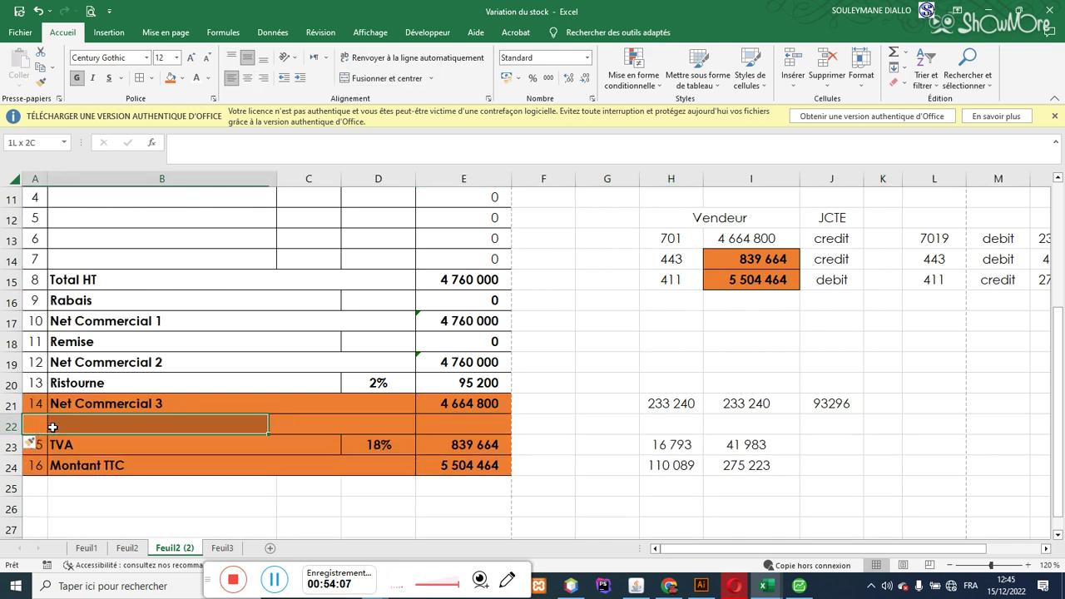
{"action": "left_click", "coordinate": [108, 425]}
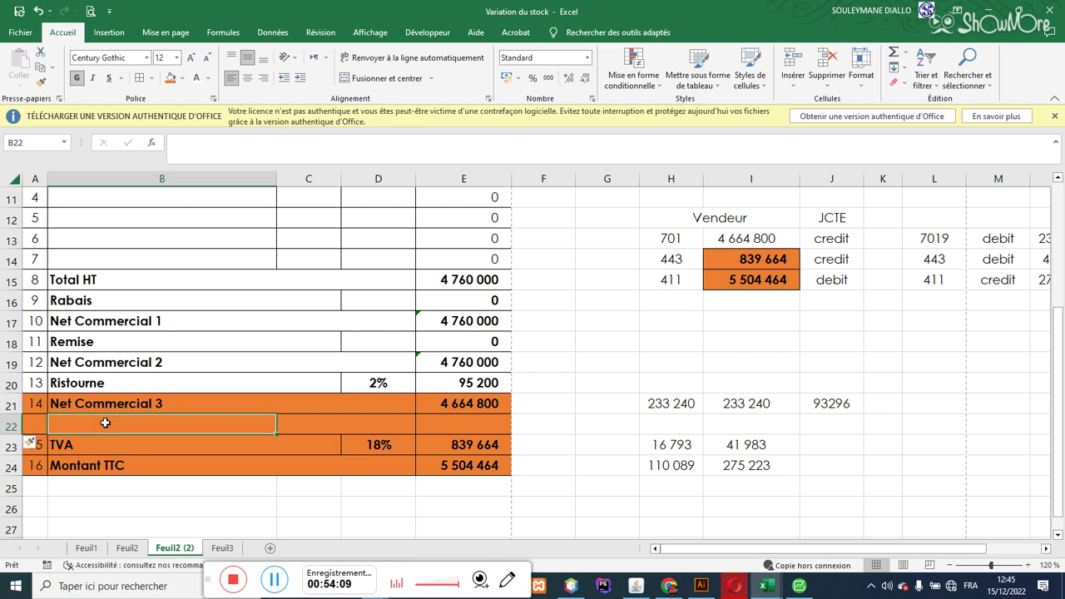
{"action": "type", "text": "Escompte"}
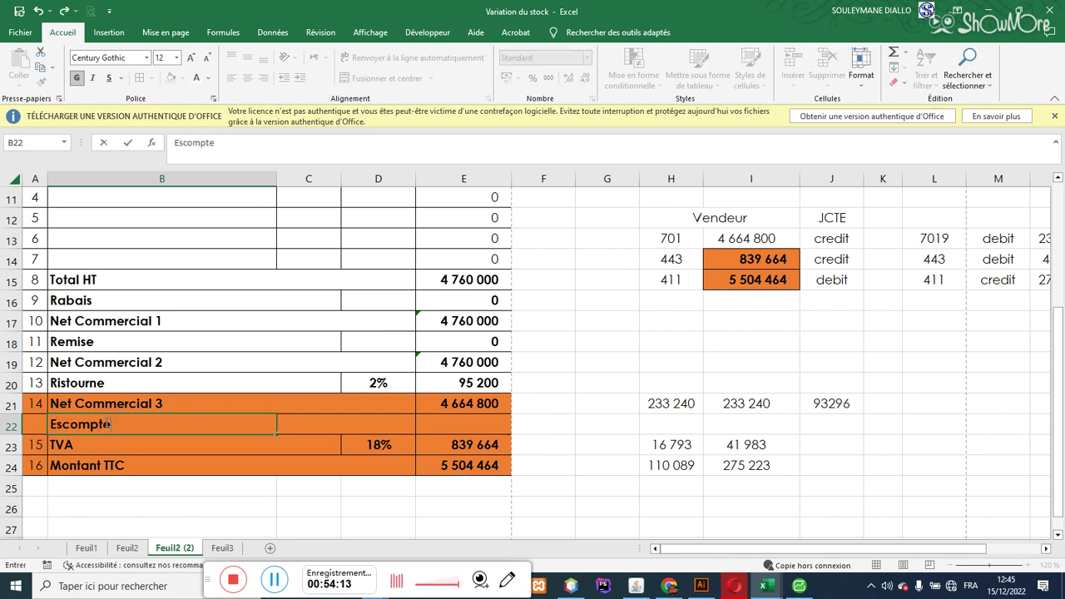
- Format the Escompte rate cell D22 as a percentage, and calculate the Escompte amount in E22 with =E21*D22
{"action": "key", "text": "Tab"}
{"action": "left_click", "coordinate": [365, 422]}
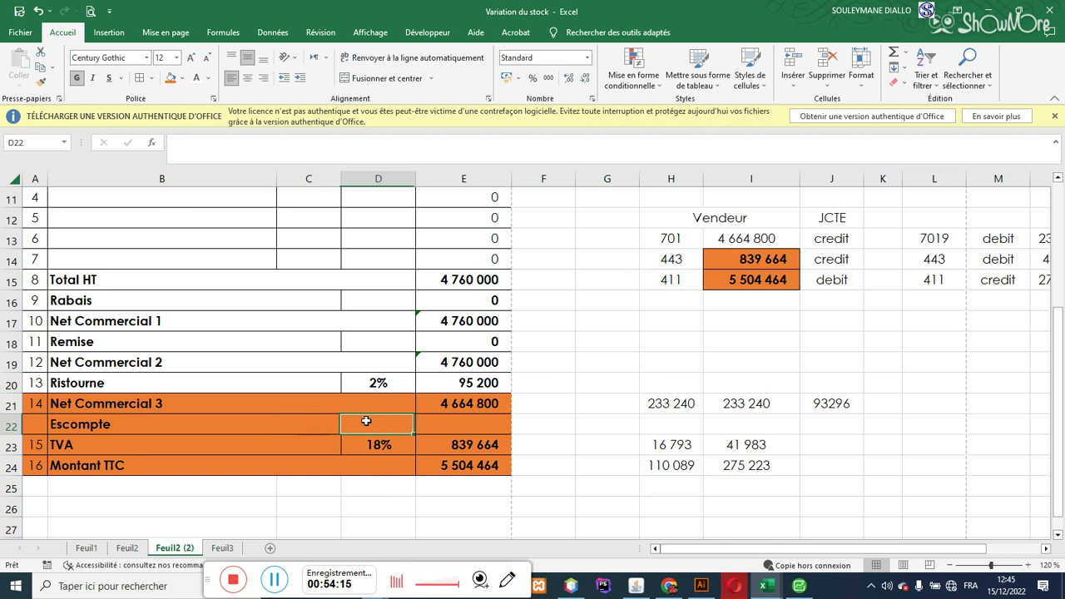
{"action": "left_click", "coordinate": [533, 79]}
{"action": "left_click", "coordinate": [470, 422]}
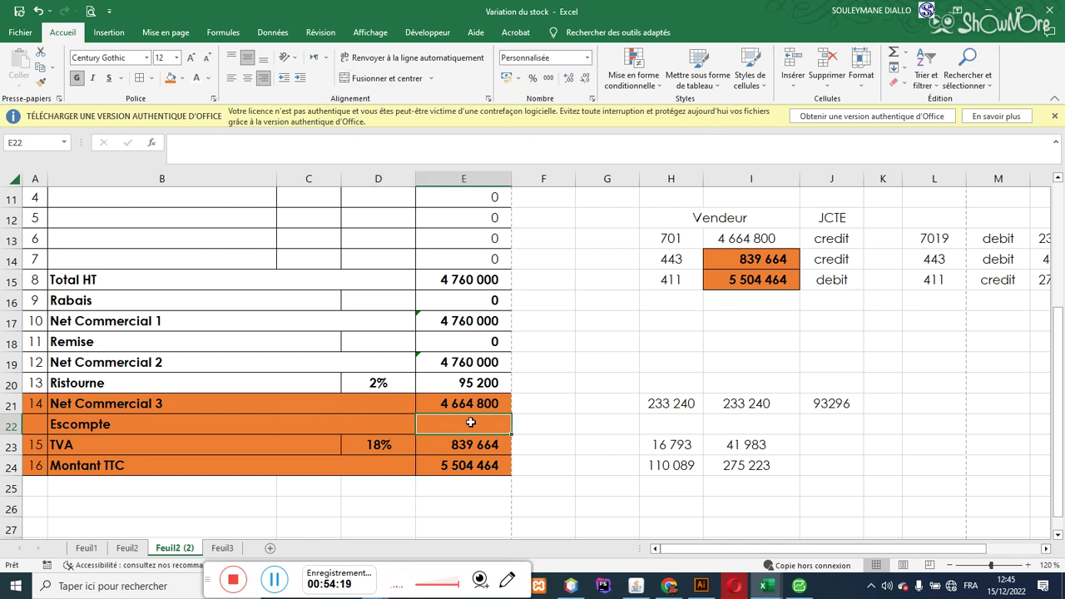
{"action": "type", "text": "="}
{"action": "left_click", "coordinate": [468, 400]}
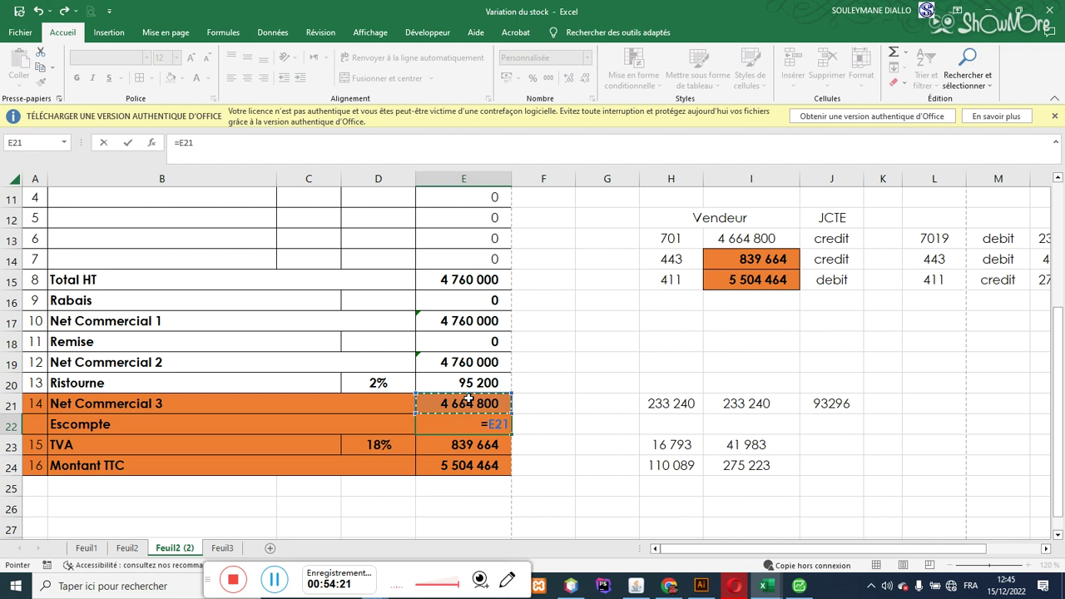
{"action": "type", "text": "*"}
{"action": "left_click", "coordinate": [382, 422]}
{"action": "key", "text": "Return"}
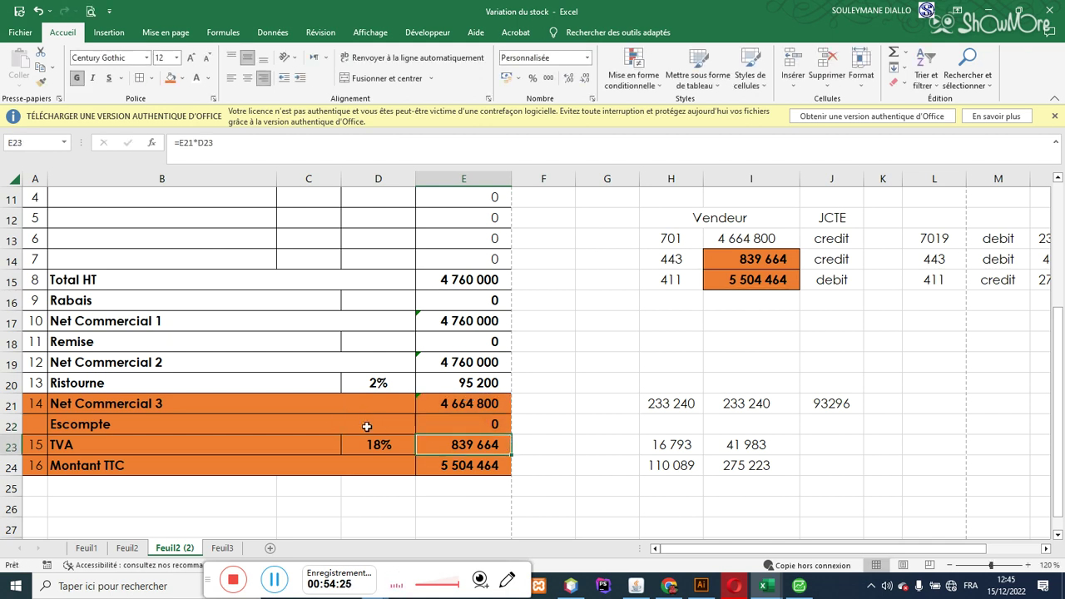
- Insert a row between Escompte and TVA, and enter the label "Net Financiere" in B23
{"action": "left_click", "coordinate": [12, 446]}
{"action": "right_click", "coordinate": [12, 446]}
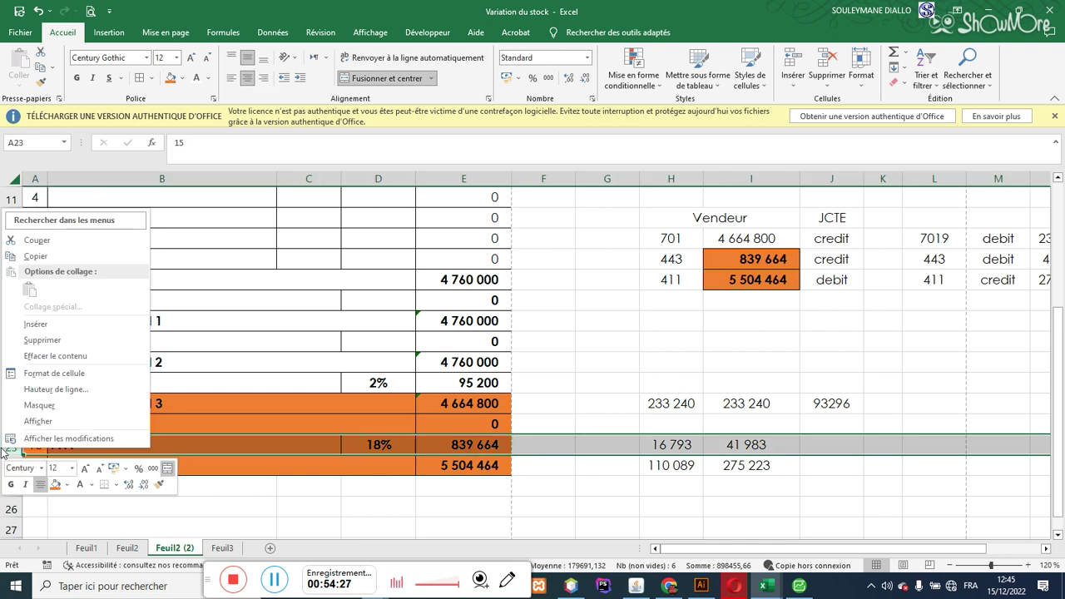
{"action": "left_click", "coordinate": [25, 327]}
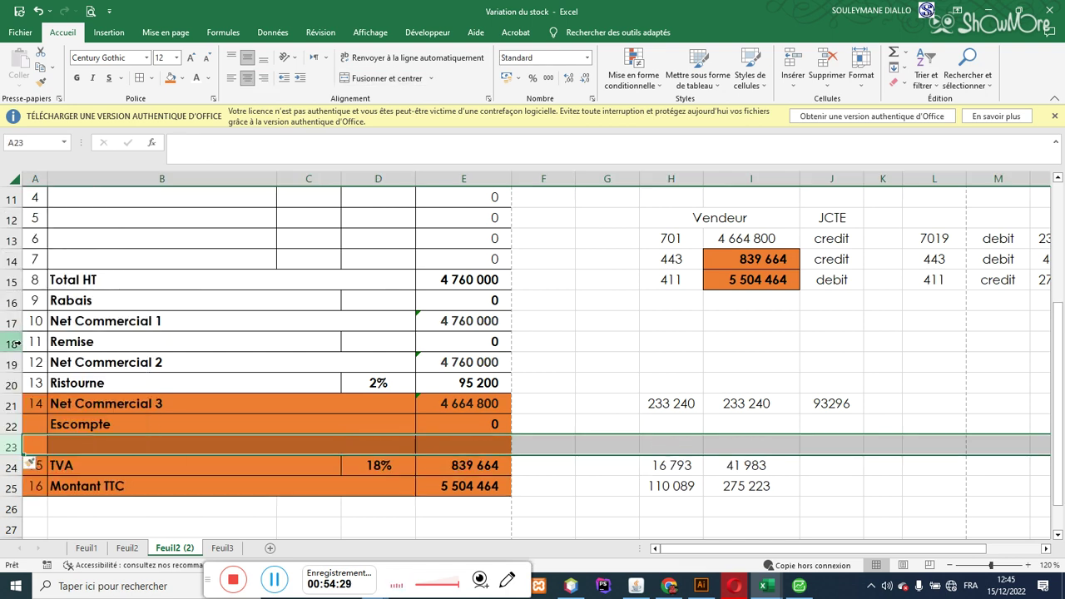
{"action": "left_click", "coordinate": [92, 444]}
{"action": "type", "text": "Net C"}
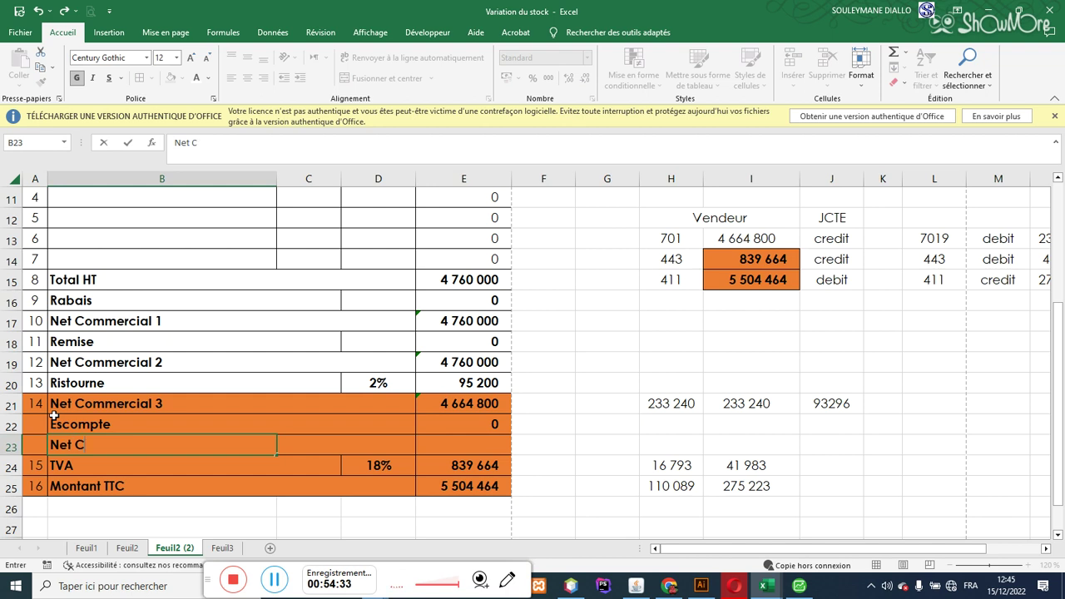
{"action": "key", "text": "BackSpace"}
{"action": "type", "text": "Financiere"}
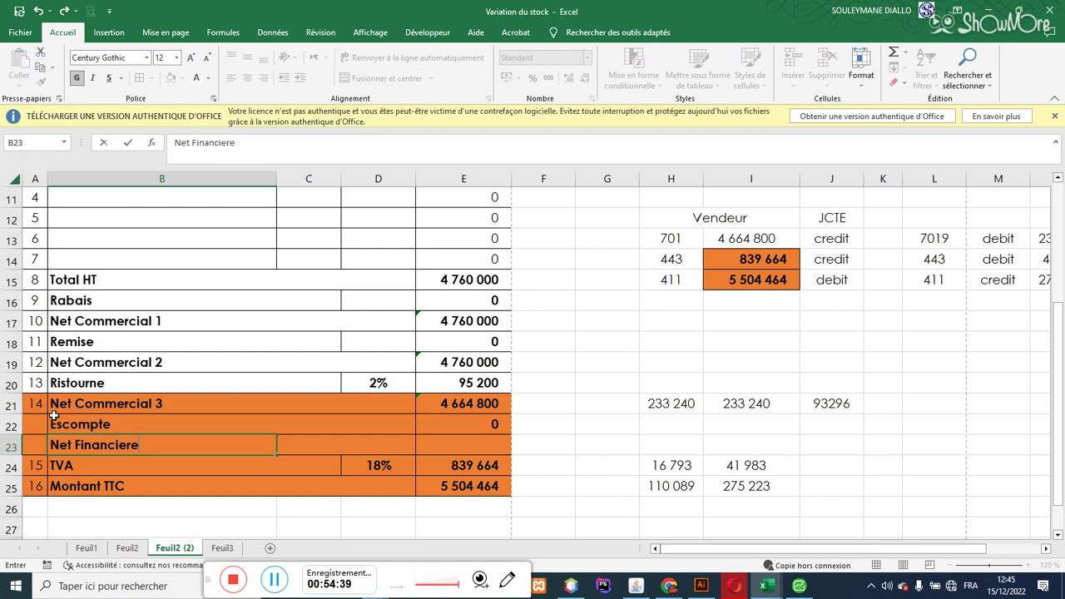
{"action": "key", "text": "Tab"}
{"action": "key", "text": "Tab"}
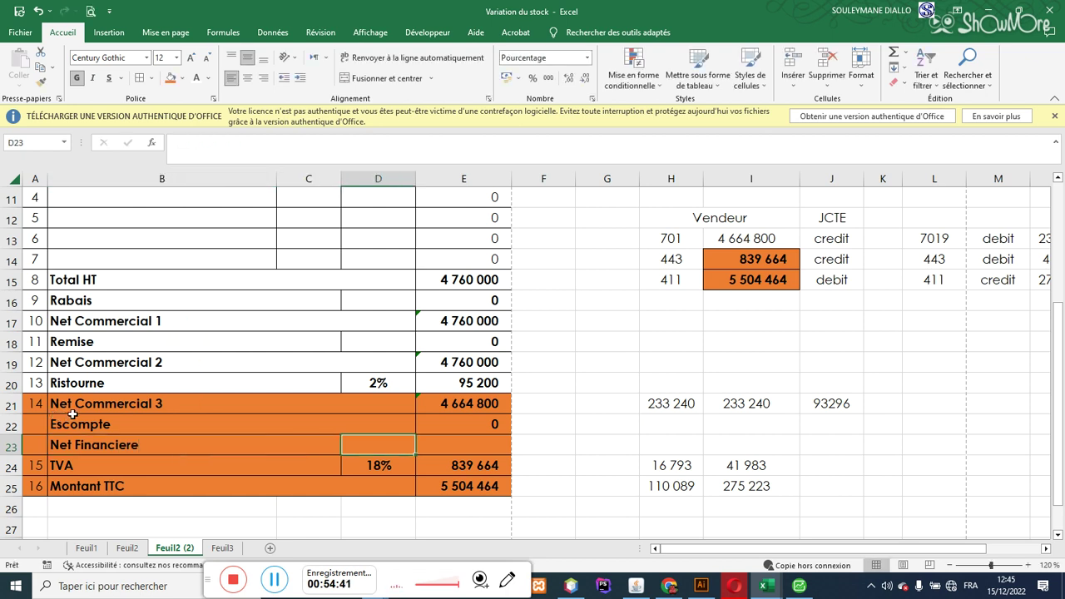
- Calculate the Net Financiere amount in E23 with the formula =E21-E22
{"action": "left_click", "coordinate": [460, 443]}
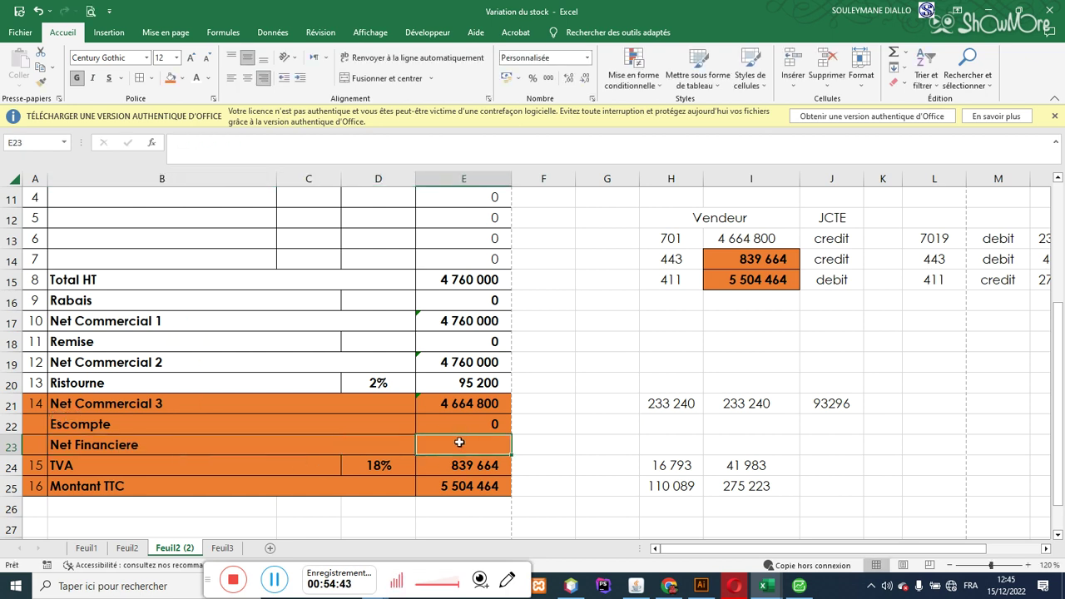
{"action": "type", "text": "="}
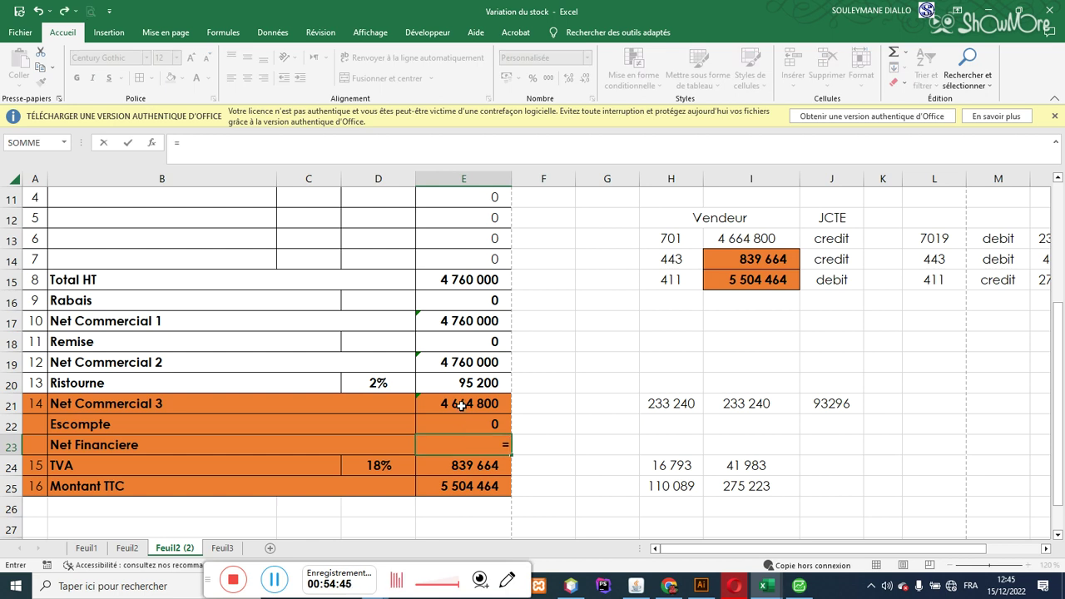
{"action": "left_click", "coordinate": [462, 405]}
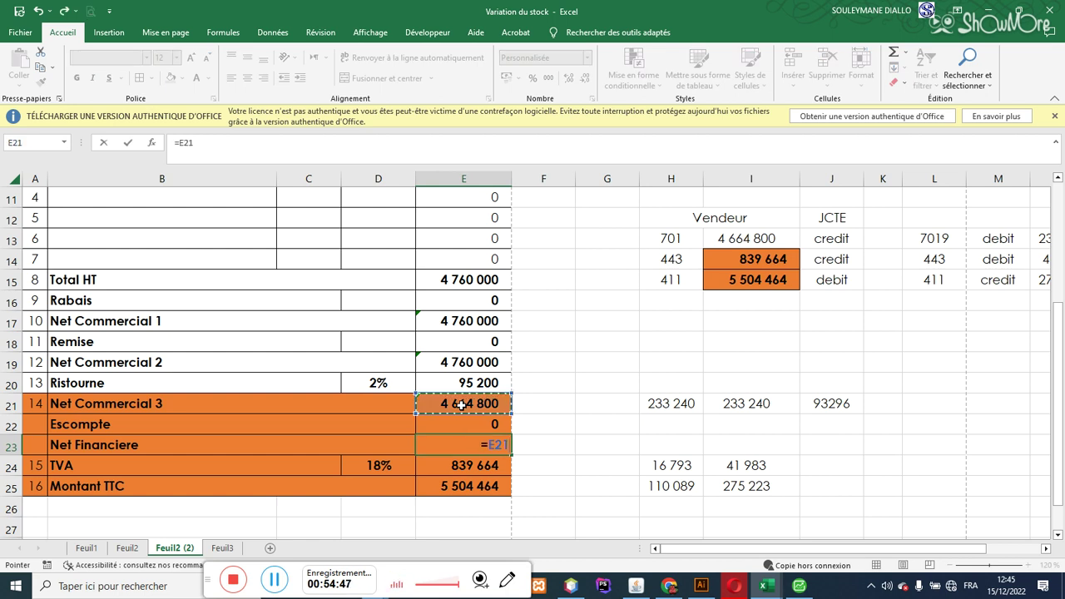
{"action": "type", "text": "+"}
{"action": "key", "text": "BackSpace"}
{"action": "type", "text": "-"}
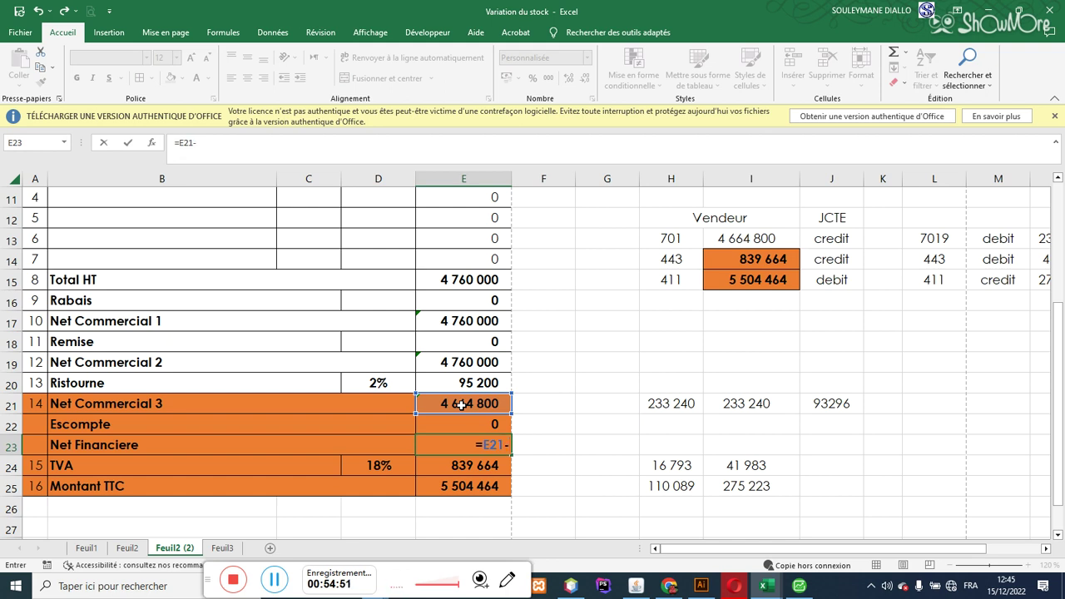
{"action": "left_click", "coordinate": [453, 426]}
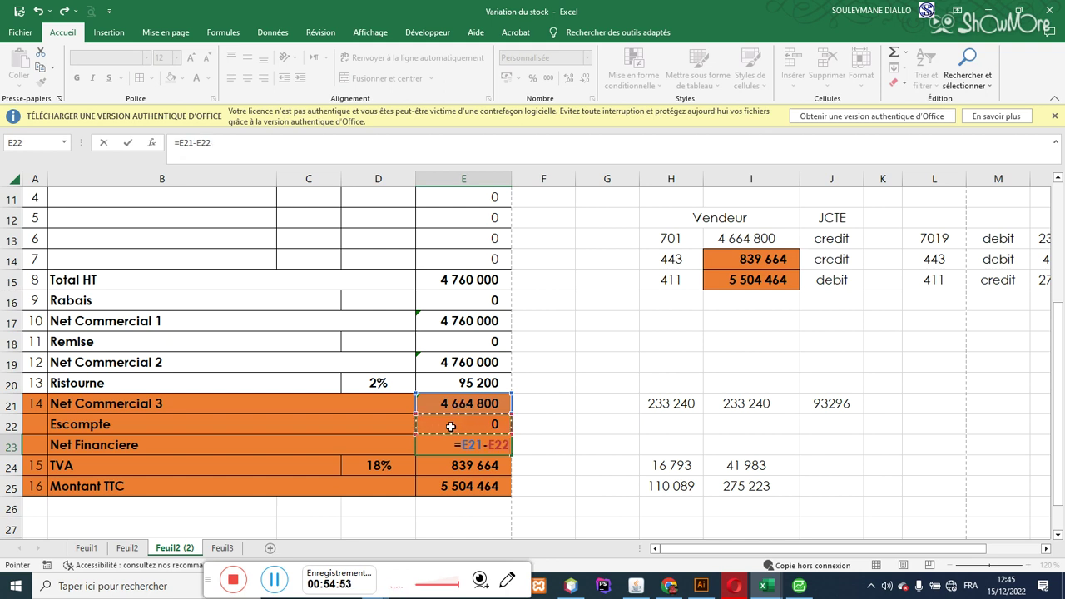
{"action": "key", "text": "Return"}
- Add a border line that separates the Escompte rate cell D22 from its label area
{"action": "left_click", "coordinate": [375, 423]}
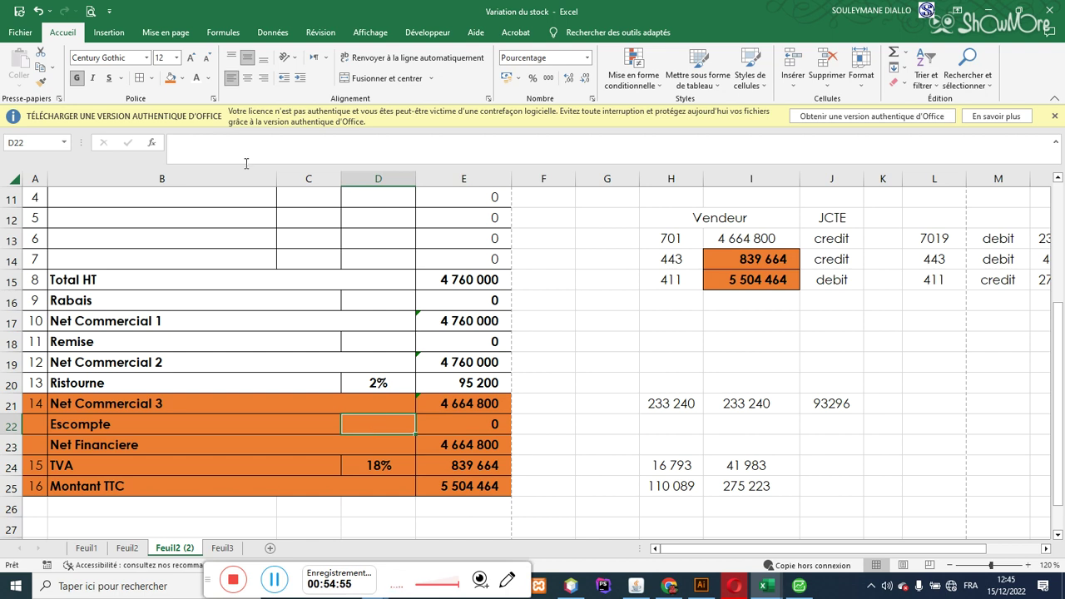
{"action": "left_click_drag", "start_coordinate": [376, 460], "coordinate": [374, 452]}
{"action": "left_click", "coordinate": [313, 440]}
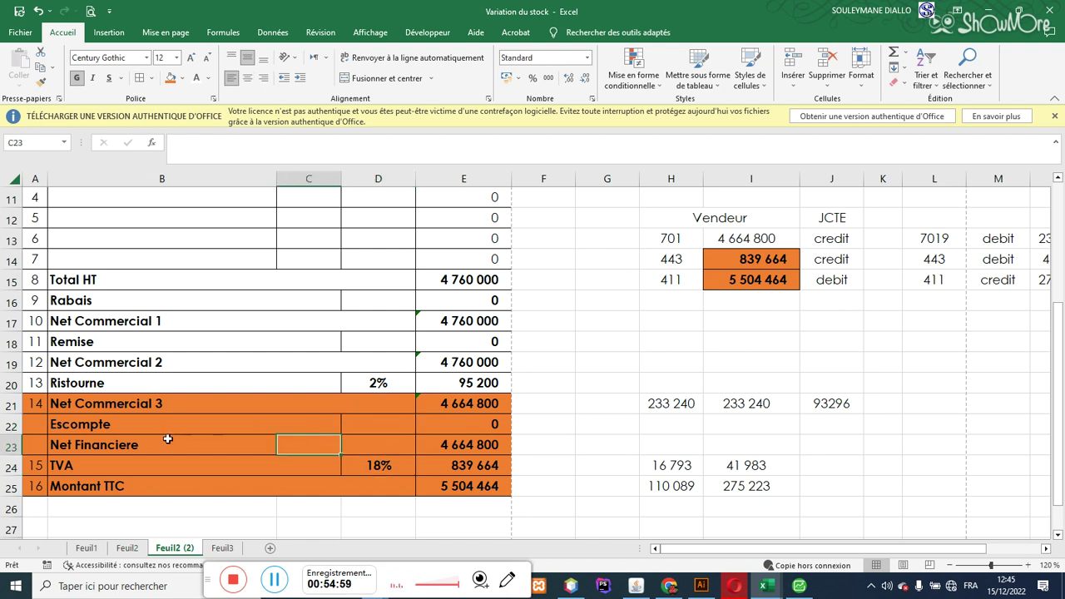
- Remove the orange fill from invoice rows A21:E25, from Net Commercial 3 to Montant TTC
{"action": "left_click_drag", "start_coordinate": [34, 403], "coordinate": [487, 486]}
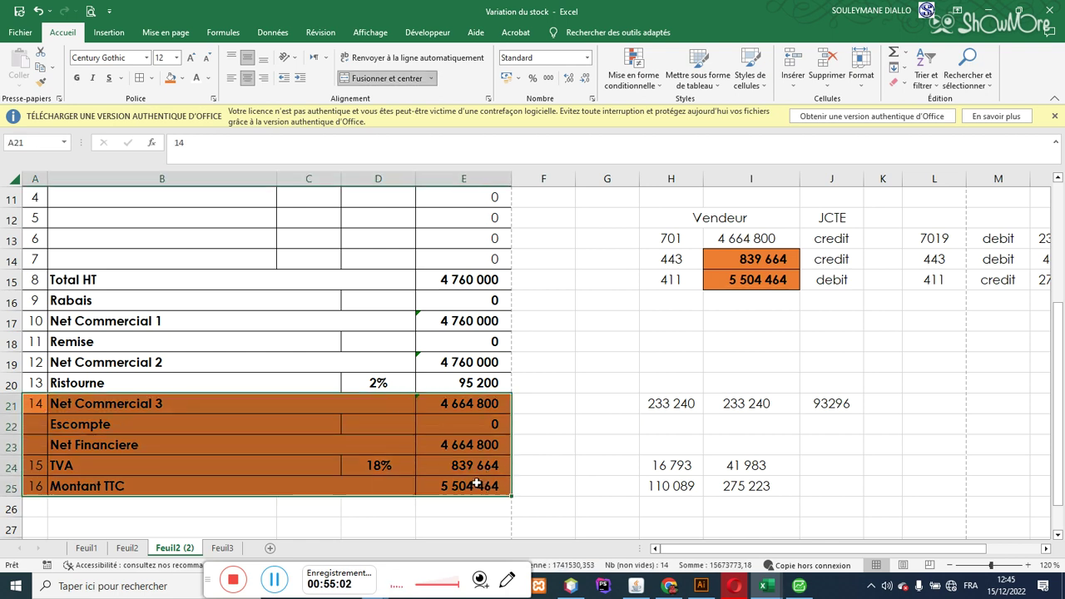
{"action": "left_click", "coordinate": [182, 80]}
{"action": "left_click", "coordinate": [192, 196]}
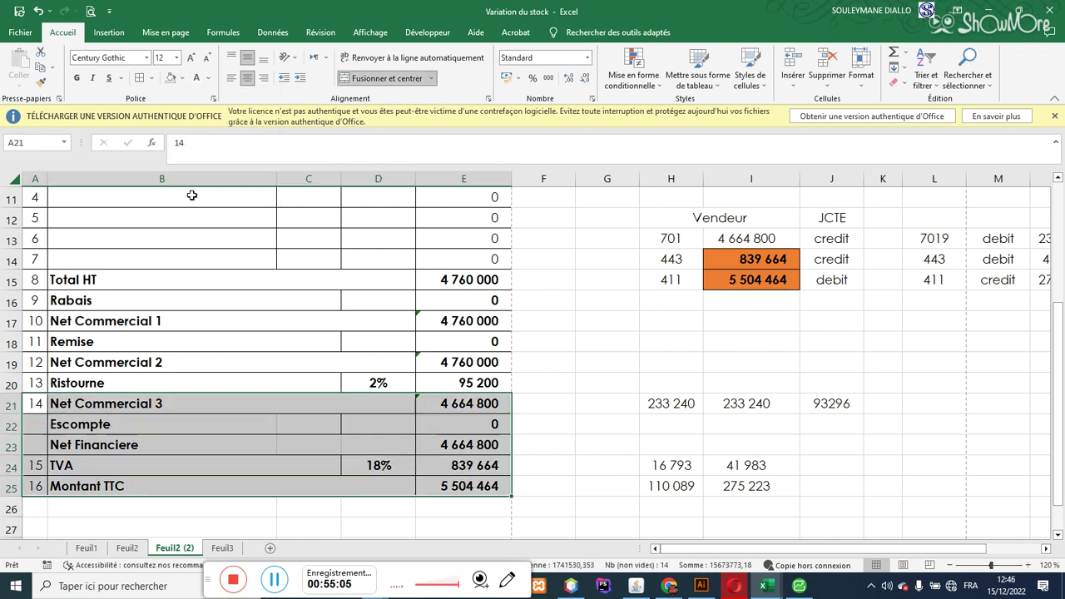
{"action": "left_click", "coordinate": [460, 358]}
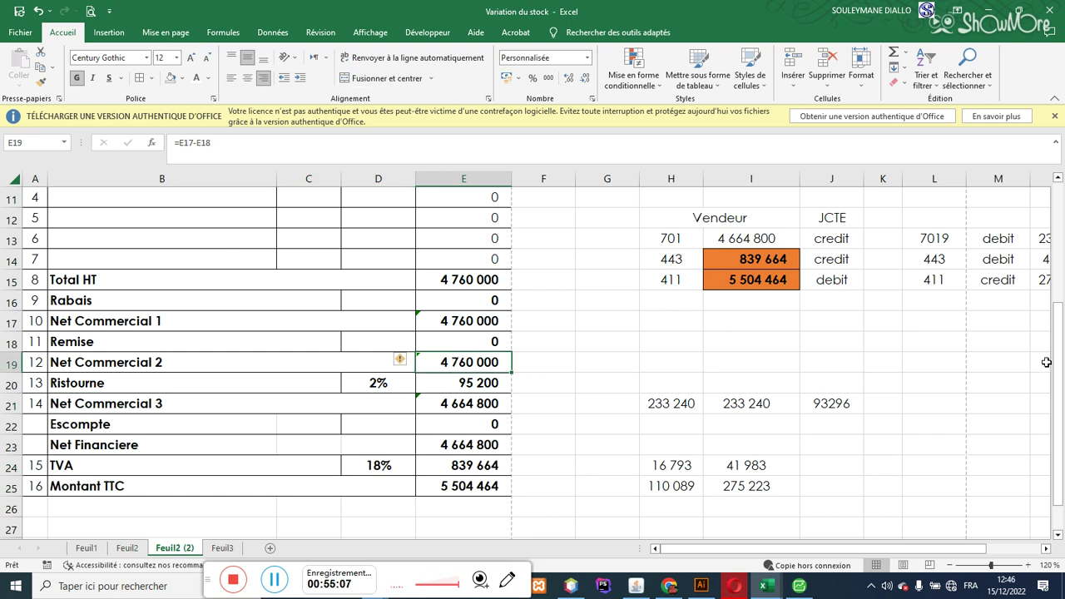
- Set the quantity of the first invoice item, Ordniateur HP, to 6 in C8
{"action": "left_click_drag", "start_coordinate": [1059, 366], "coordinate": [993, 344]}
{"action": "left_click", "coordinate": [359, 423]}
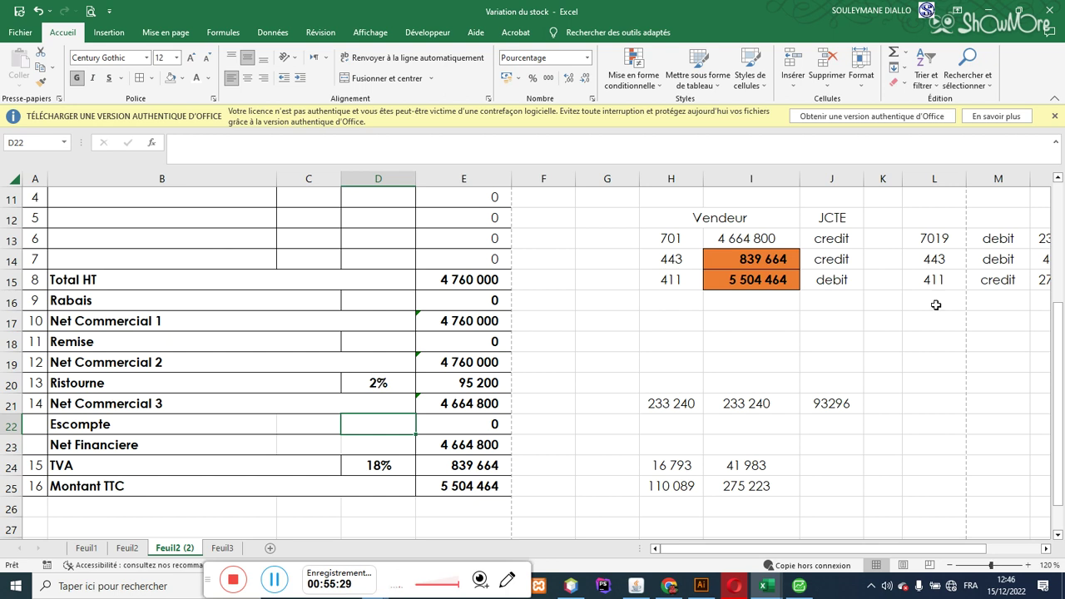
{"action": "left_click_drag", "start_coordinate": [1060, 366], "coordinate": [1062, 305]}
{"action": "left_click", "coordinate": [317, 292]}
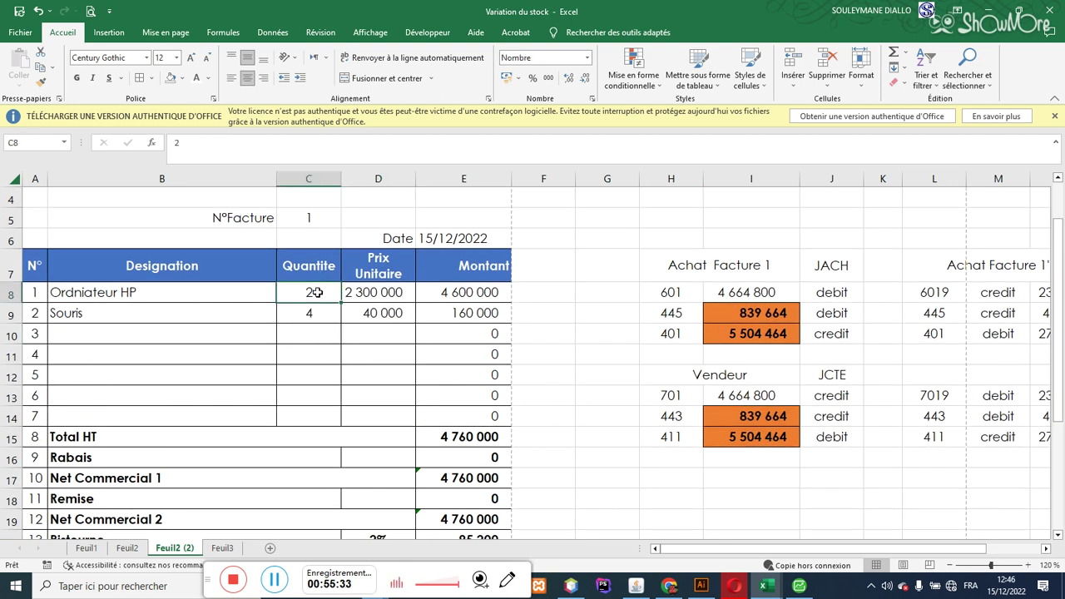
{"action": "double_click", "coordinate": [317, 293]}
{"action": "key", "text": "BackSpace"}
{"action": "left_click", "coordinate": [291, 388]}
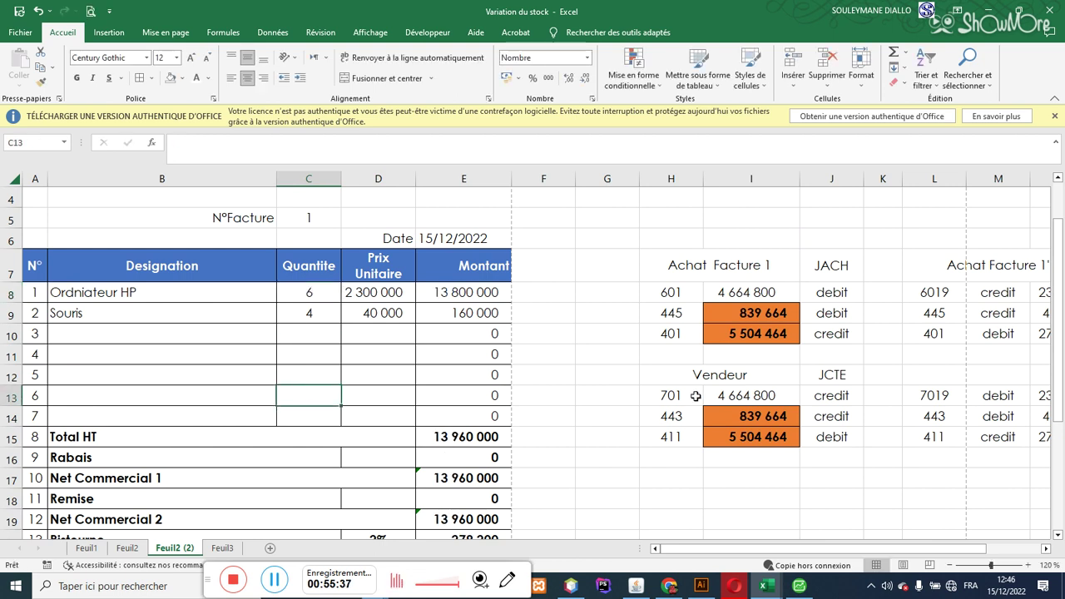
- Set the invoice's reduction rates to 1% for Rabais, 5% for Remise and 3% for Ristourne
{"action": "scroll", "coordinate": [1062, 288], "scroll_direction": "down", "scroll_amount": 3}
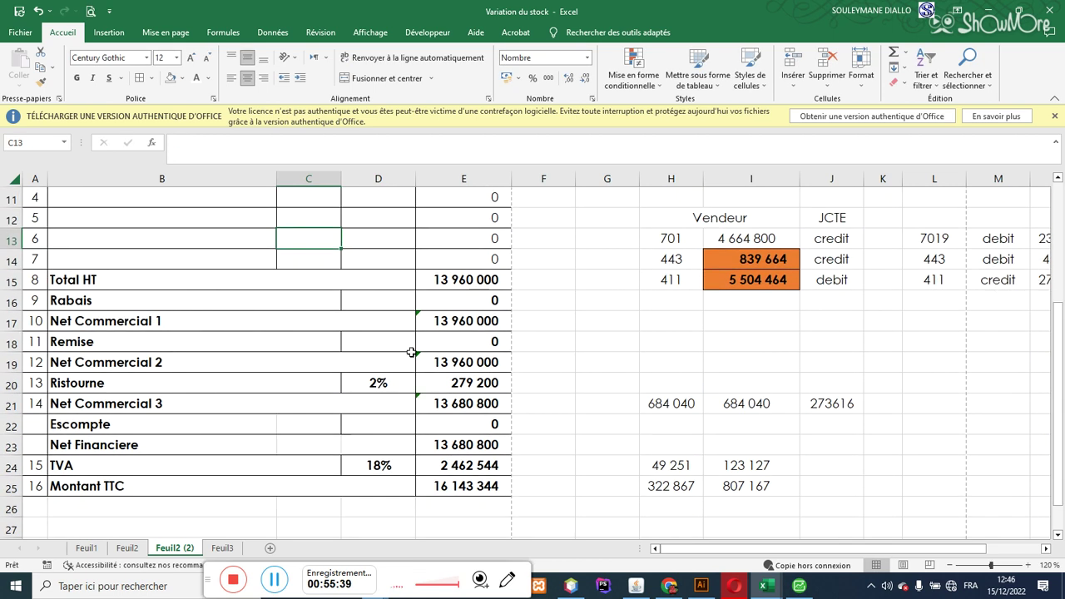
{"action": "left_click", "coordinate": [368, 302]}
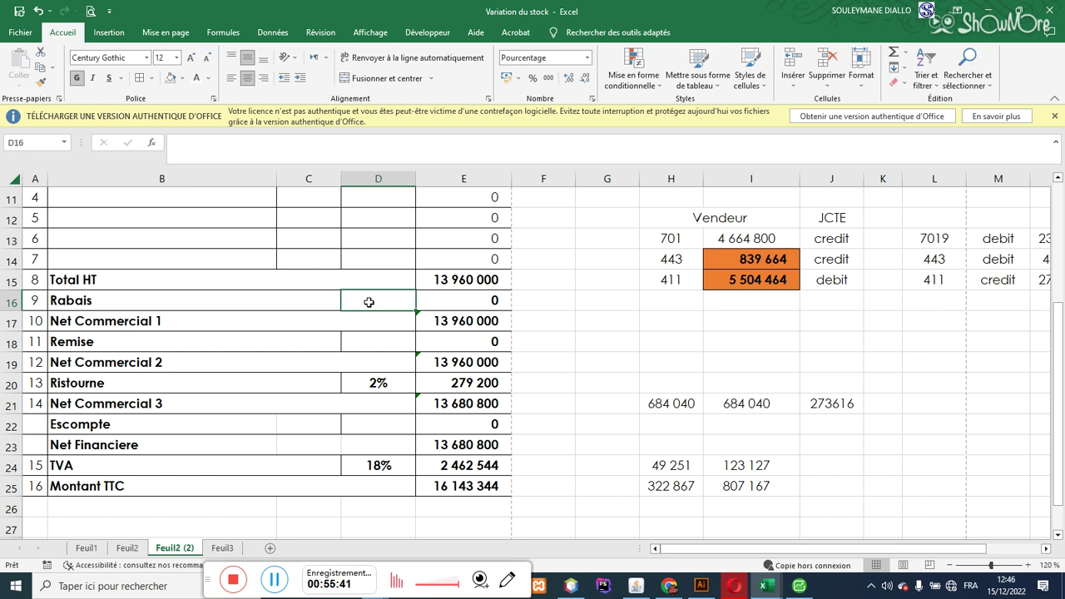
{"action": "type", "text": "1%"}
{"action": "left_click", "coordinate": [383, 344]}
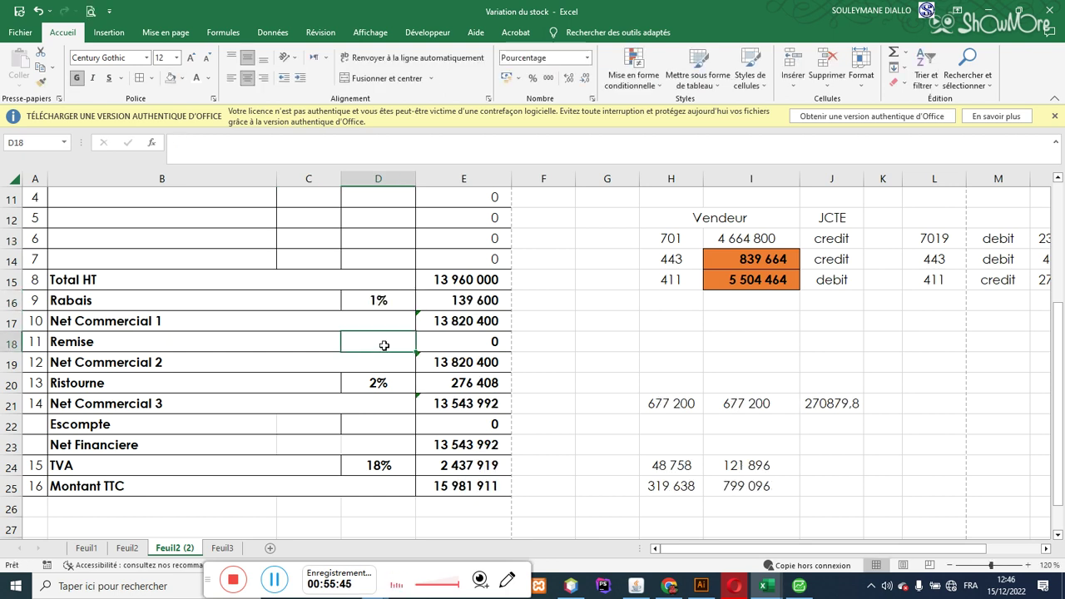
{"action": "type", "text": "5%"}
{"action": "left_click", "coordinate": [392, 388]}
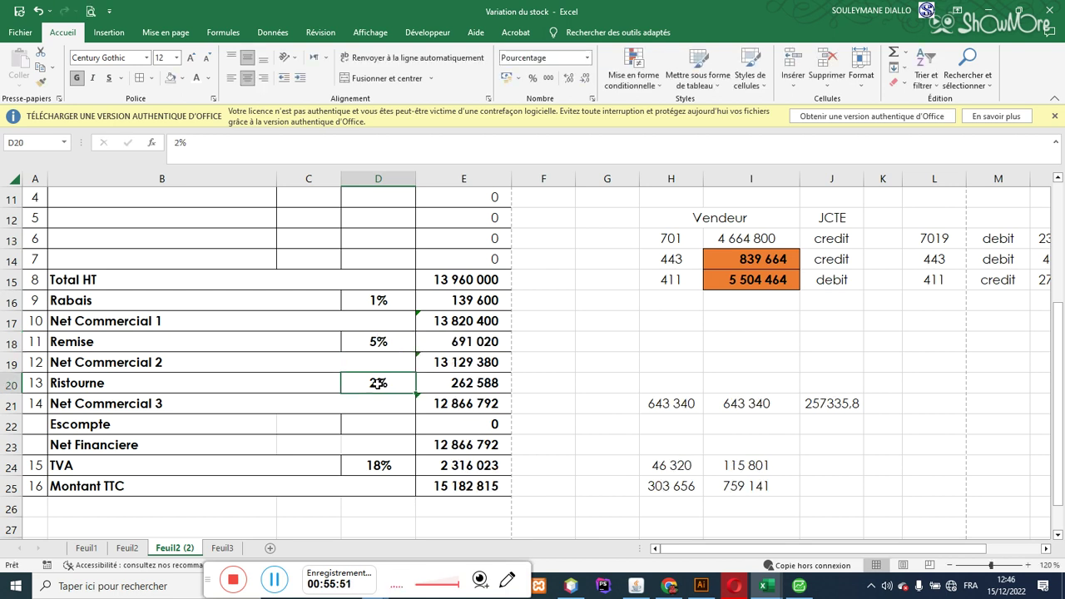
{"action": "type", "text": "3%"}
{"action": "key", "text": "Return"}
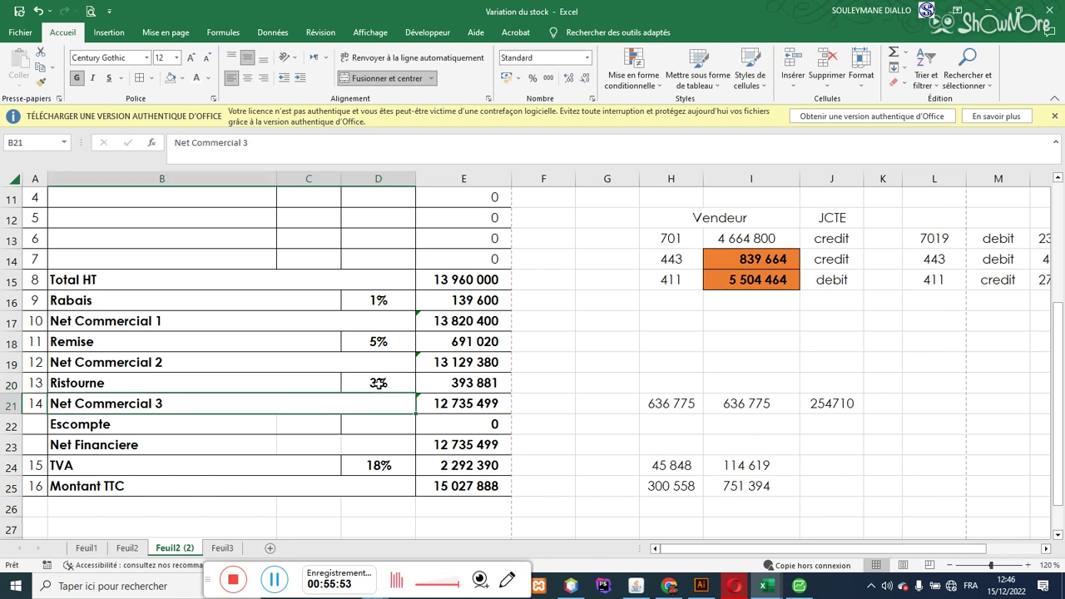
- Set the Escompte rate in D22 to 2%
{"action": "left_click_drag", "start_coordinate": [1062, 440], "coordinate": [1061, 430]}
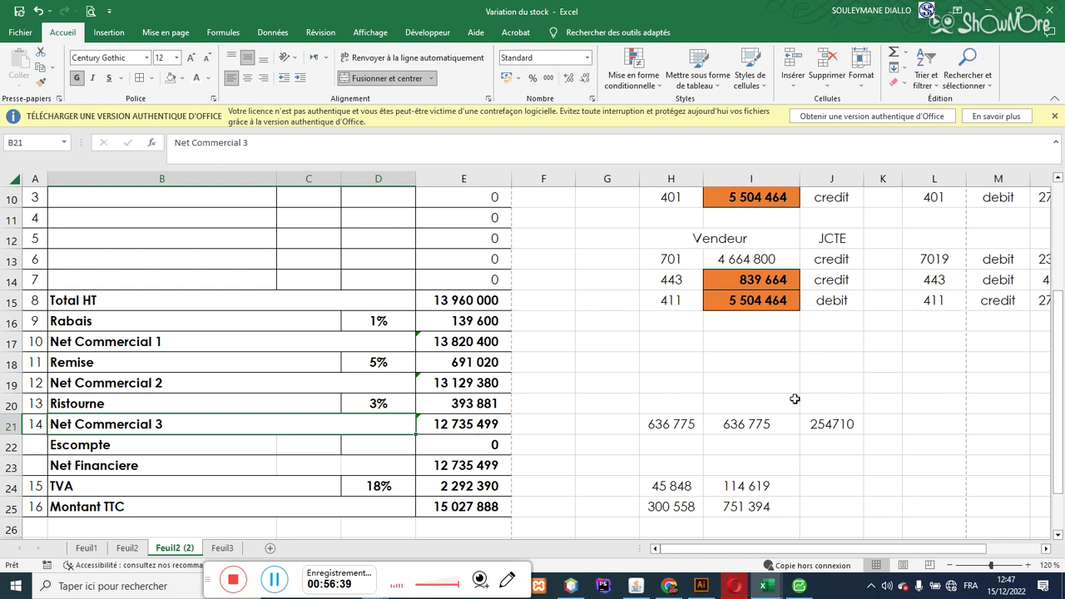
{"action": "left_click_drag", "start_coordinate": [1062, 343], "coordinate": [1062, 382]}
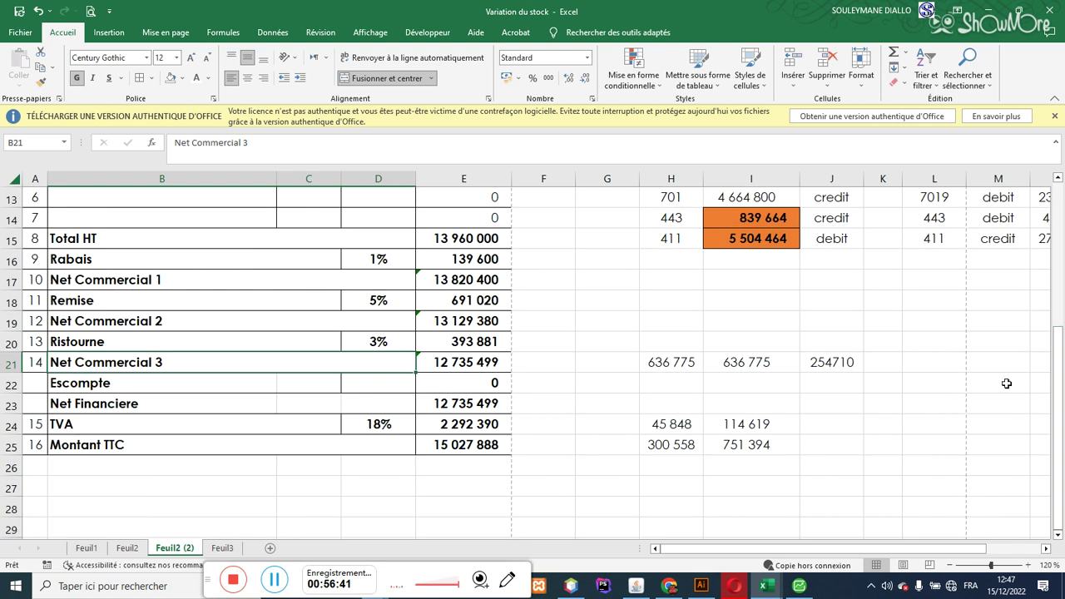
{"action": "left_click", "coordinate": [376, 386]}
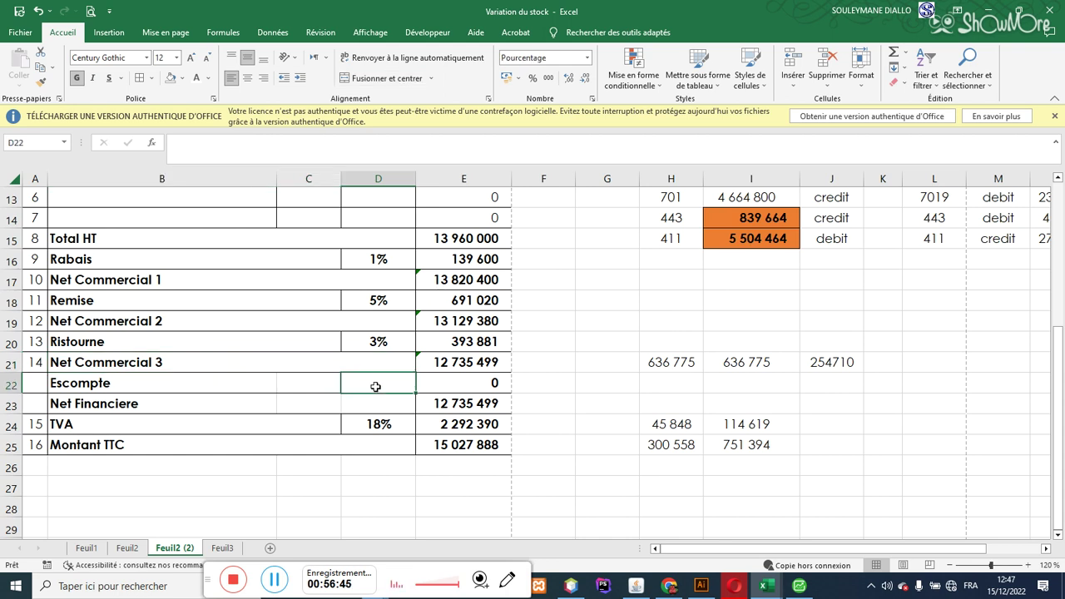
{"action": "type", "text": "2"}
{"action": "left_click", "coordinate": [446, 385]}
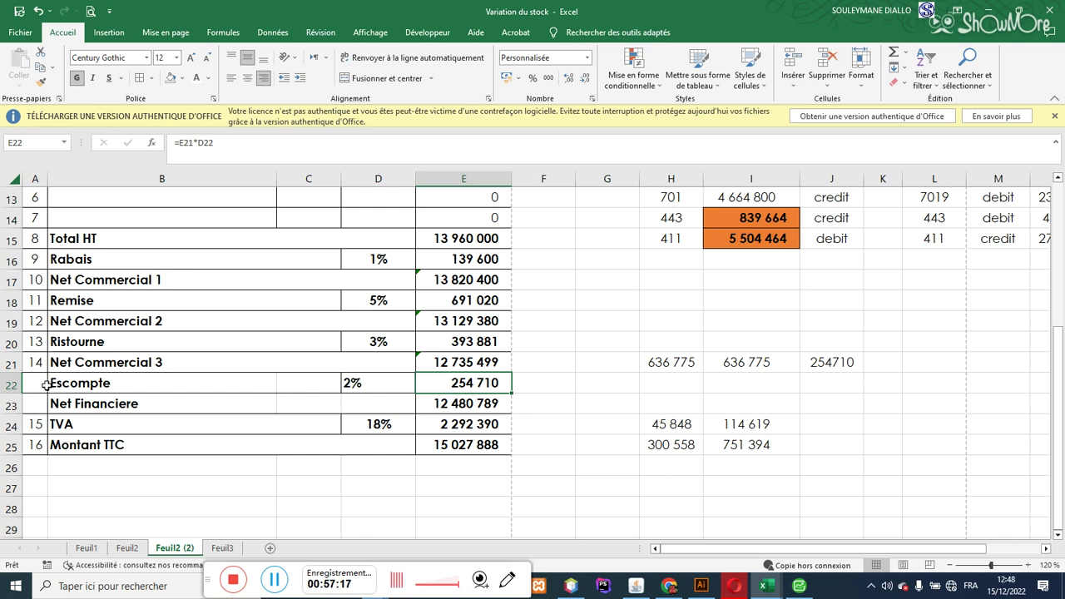
- Fill the Escompte row A22:E22 with light blue
{"action": "left_click_drag", "start_coordinate": [31, 385], "coordinate": [441, 383]}
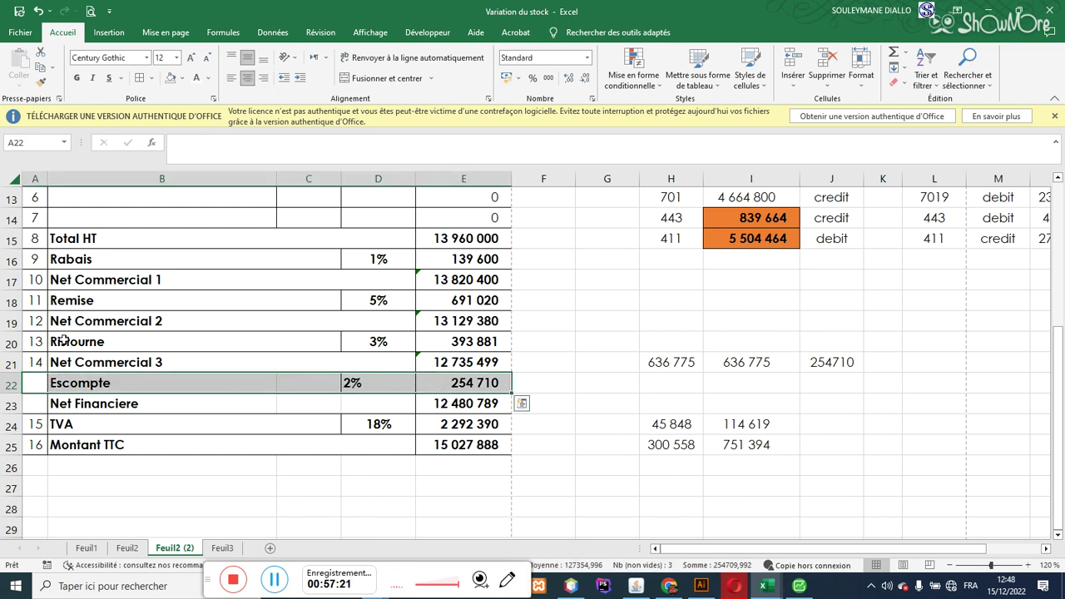
{"action": "left_click", "coordinate": [183, 78]}
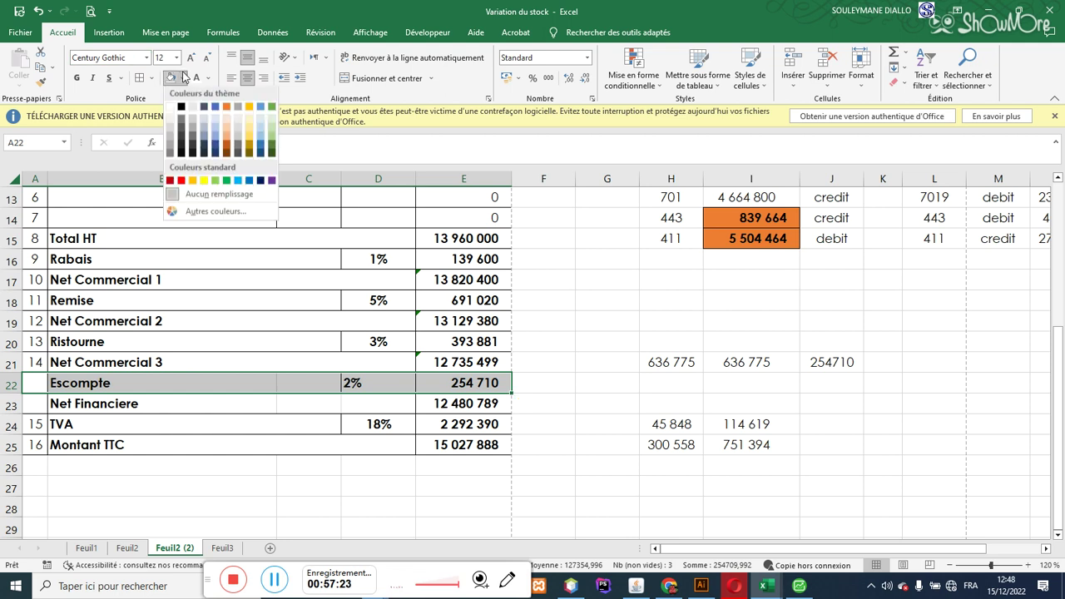
{"action": "left_click", "coordinate": [217, 139]}
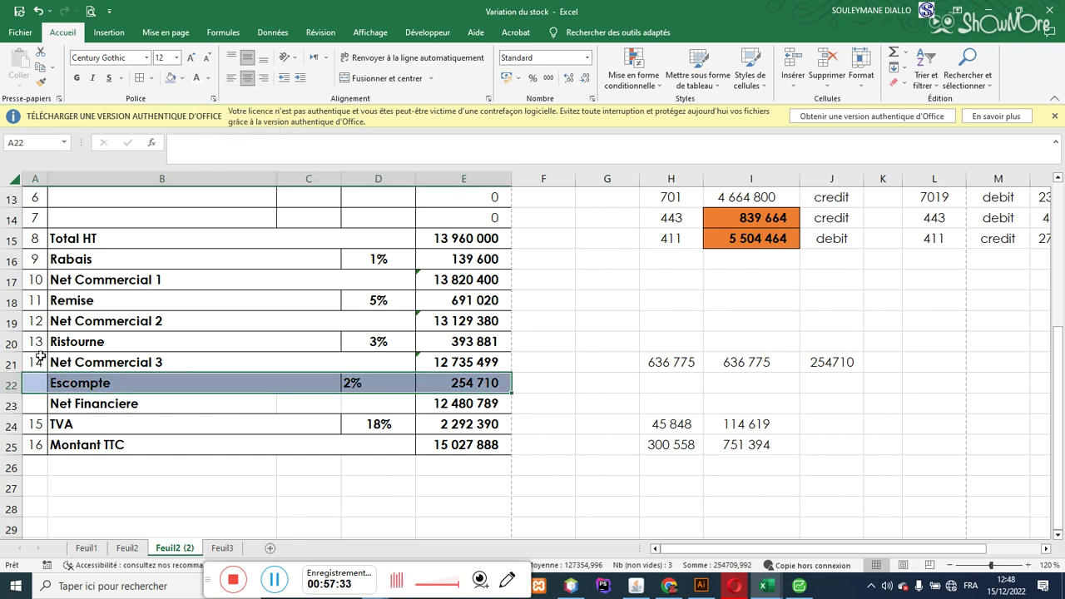
- Fill the Net Commercial 3, TVA and Montant TTC rows of the invoice with the same light blue
{"action": "left_click_drag", "start_coordinate": [28, 362], "coordinate": [453, 367]}
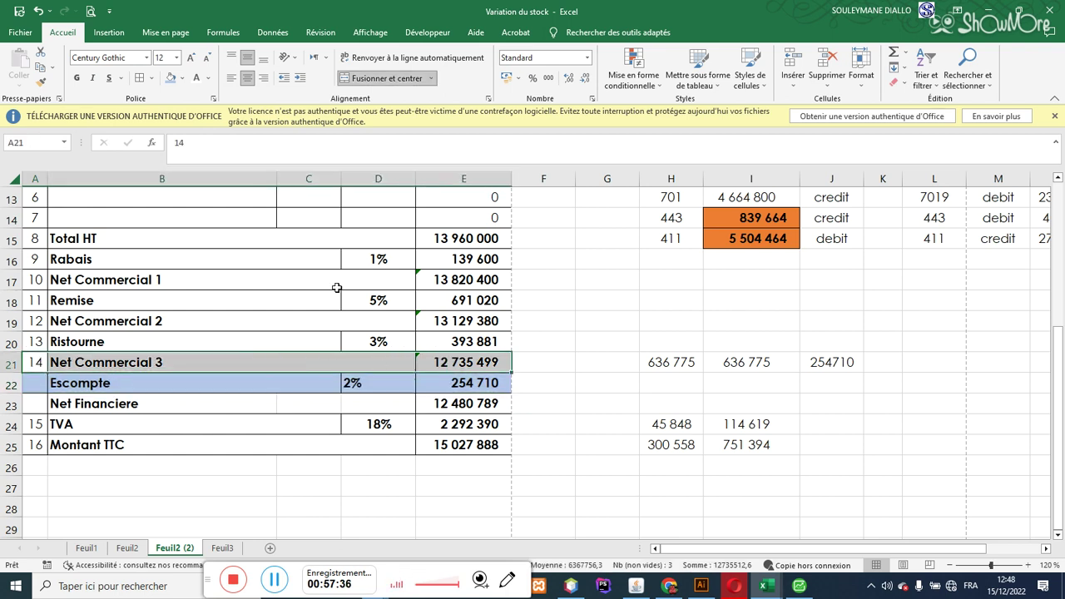
{"action": "left_click", "coordinate": [170, 77]}
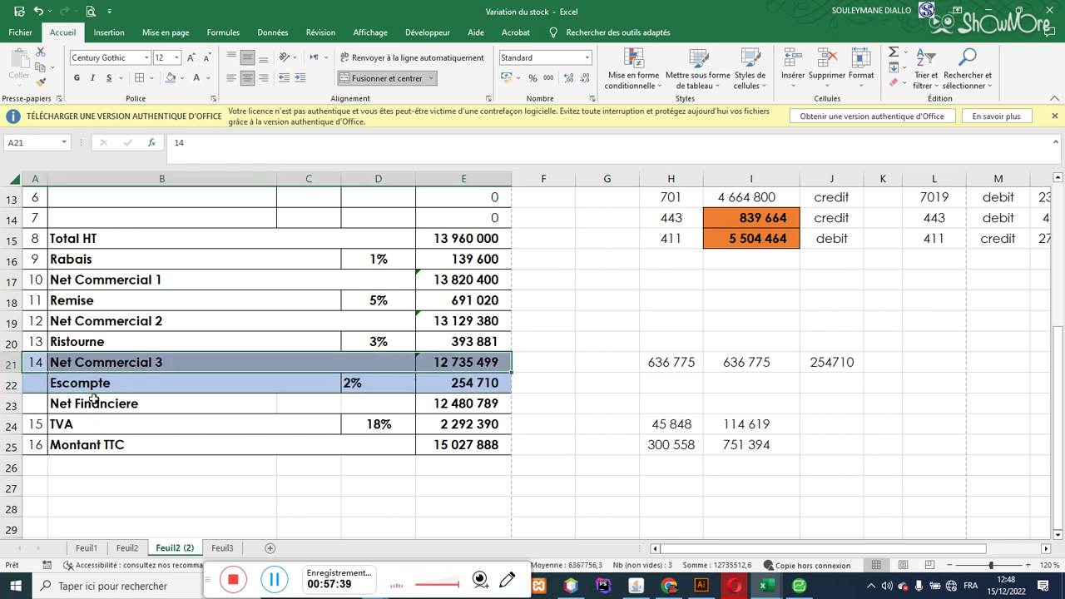
{"action": "left_click_drag", "start_coordinate": [40, 428], "coordinate": [461, 441]}
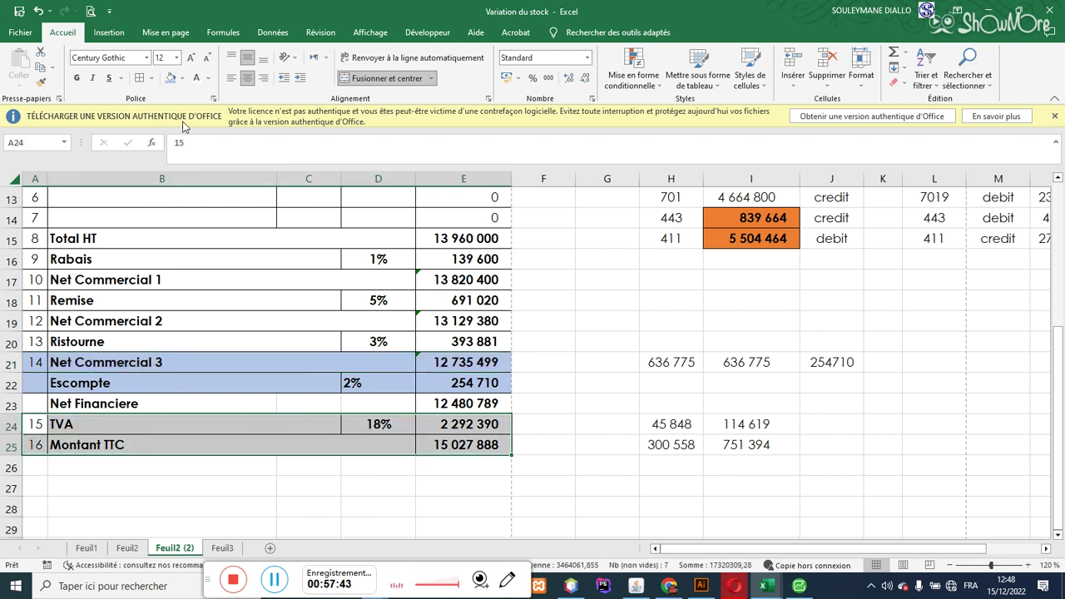
{"action": "left_click", "coordinate": [171, 77]}
{"action": "left_click", "coordinate": [254, 484]}
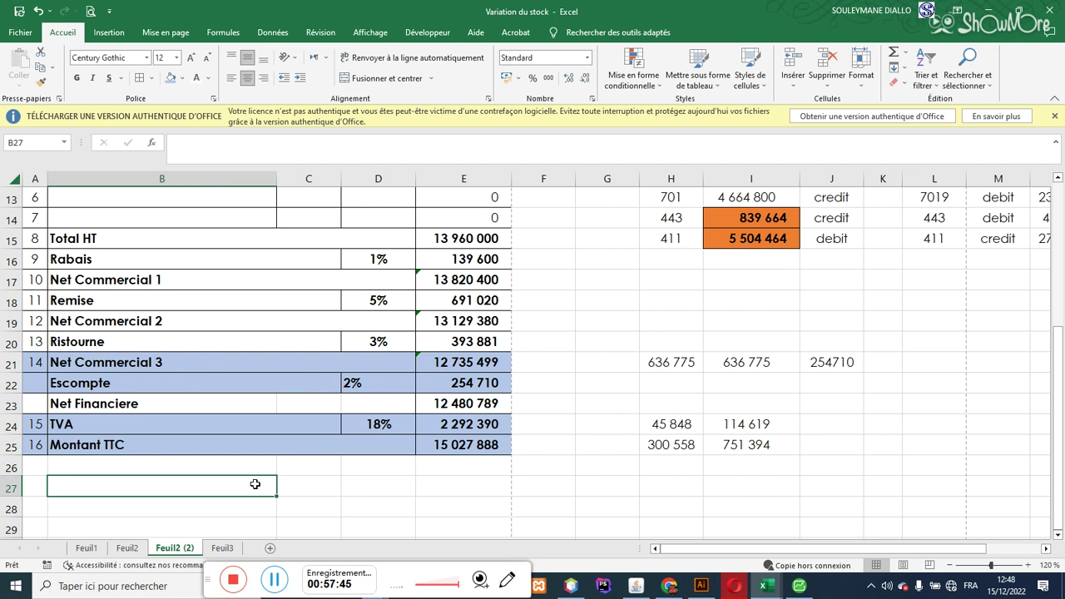
- Examine the Net Commercial 3 and Escompte lines alongside the Rabais, Remise and Ristourne lines
{"action": "left_click", "coordinate": [158, 362]}
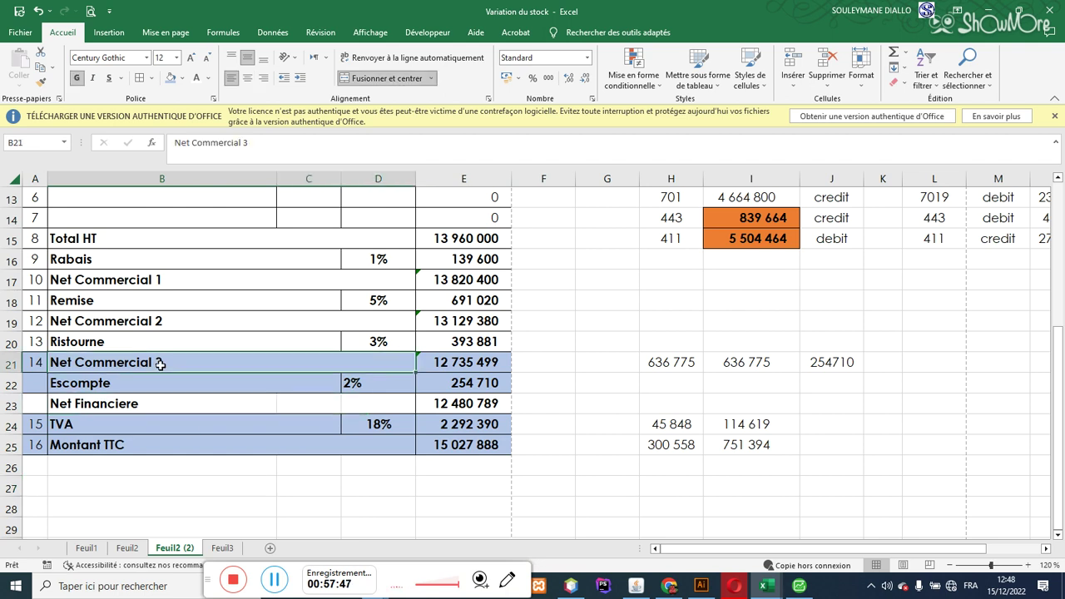
{"action": "left_click", "coordinate": [157, 383]}
{"action": "left_click", "coordinate": [155, 356]}
{"action": "left_click", "coordinate": [155, 379]}
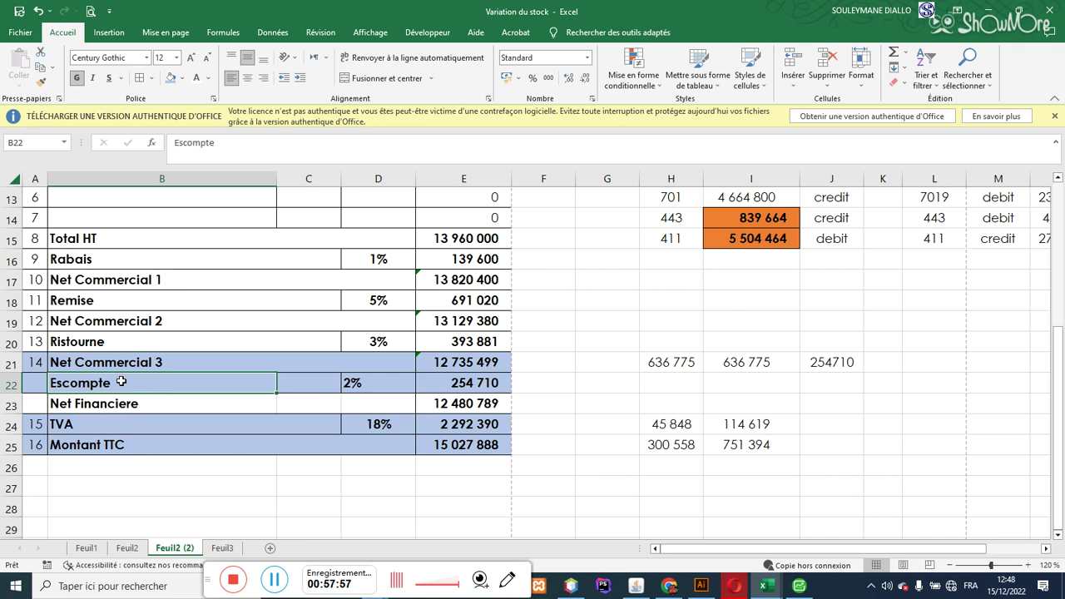
{"action": "left_click", "coordinate": [367, 387]}
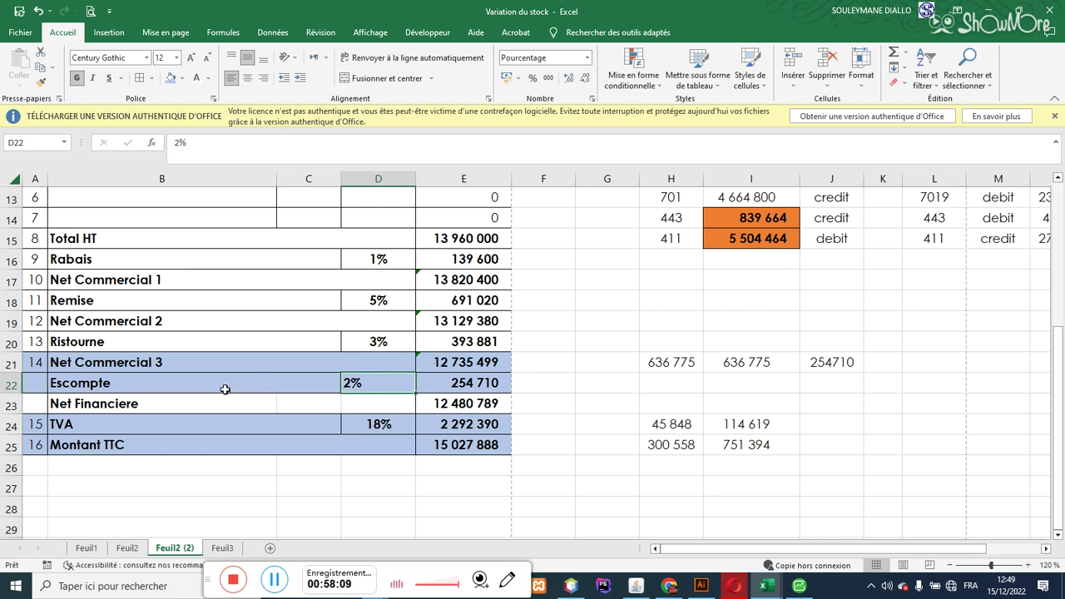
{"action": "left_click_drag", "start_coordinate": [140, 260], "coordinate": [165, 342]}
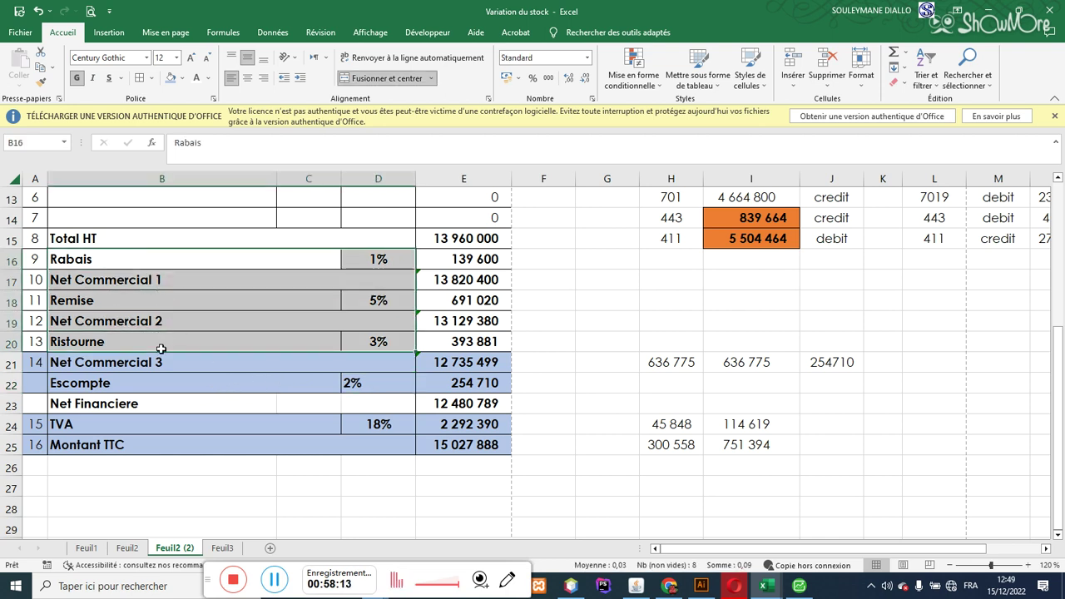
{"action": "left_click", "coordinate": [144, 383]}
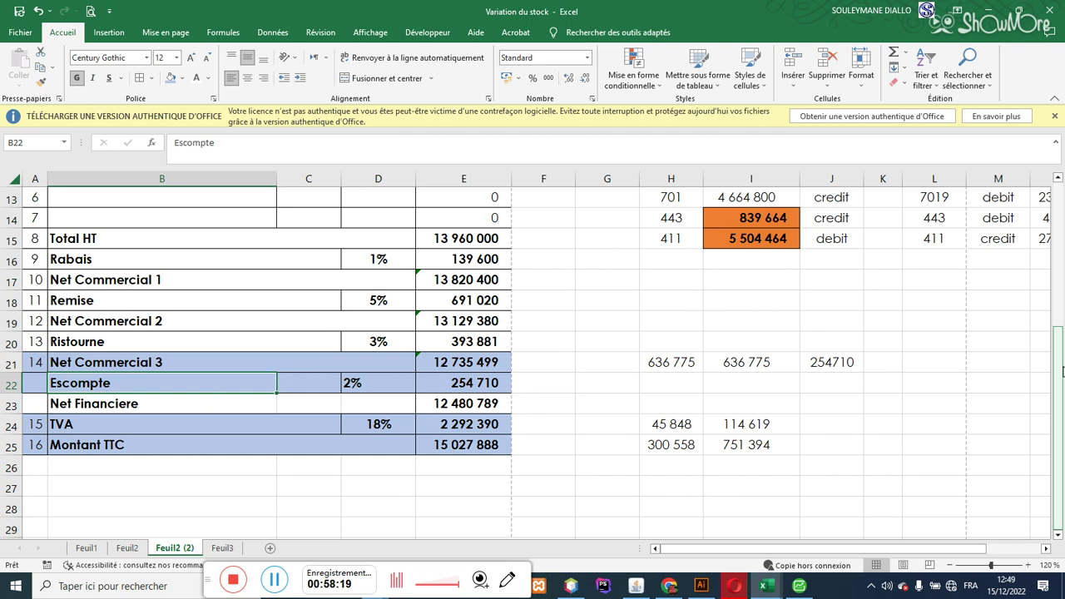
- Clear the Achat Facture 1 amounts in I8:I10
{"action": "left_click_drag", "start_coordinate": [1059, 385], "coordinate": [1063, 289]}
{"action": "left_click_drag", "start_coordinate": [753, 274], "coordinate": [755, 307]}
{"action": "key", "text": "Delete"}
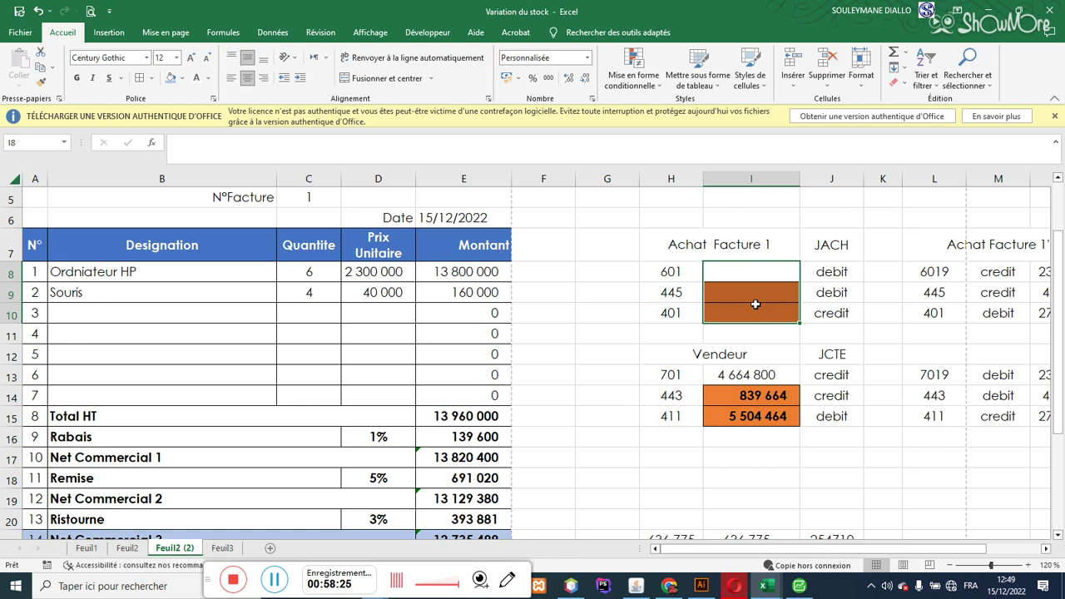
- Insert an empty row at row 11, between invoice items 3 and 4
{"action": "left_click", "coordinate": [676, 319]}
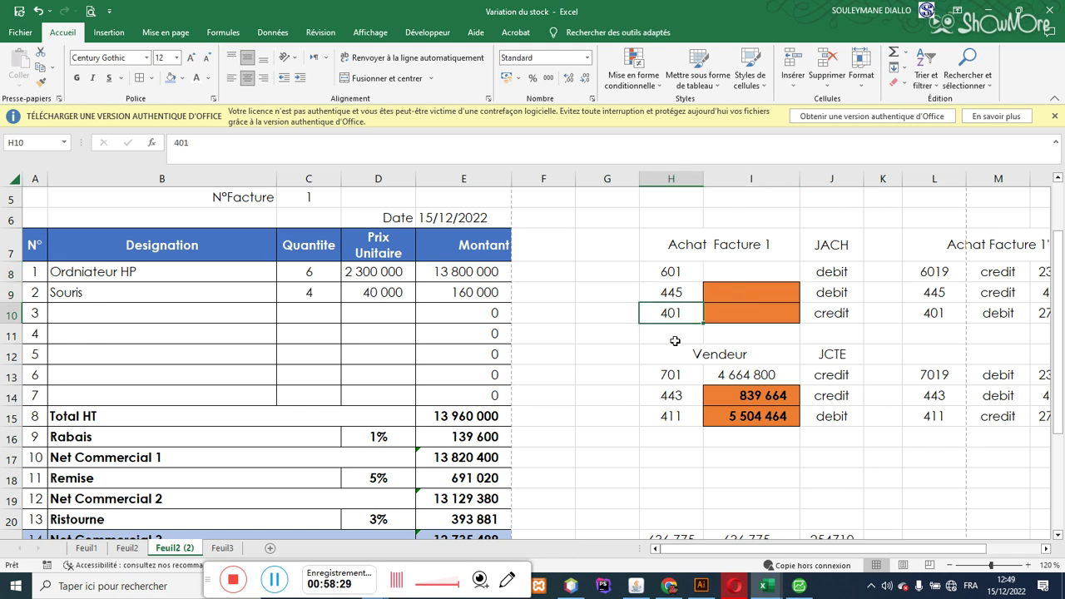
{"action": "left_click", "coordinate": [680, 334]}
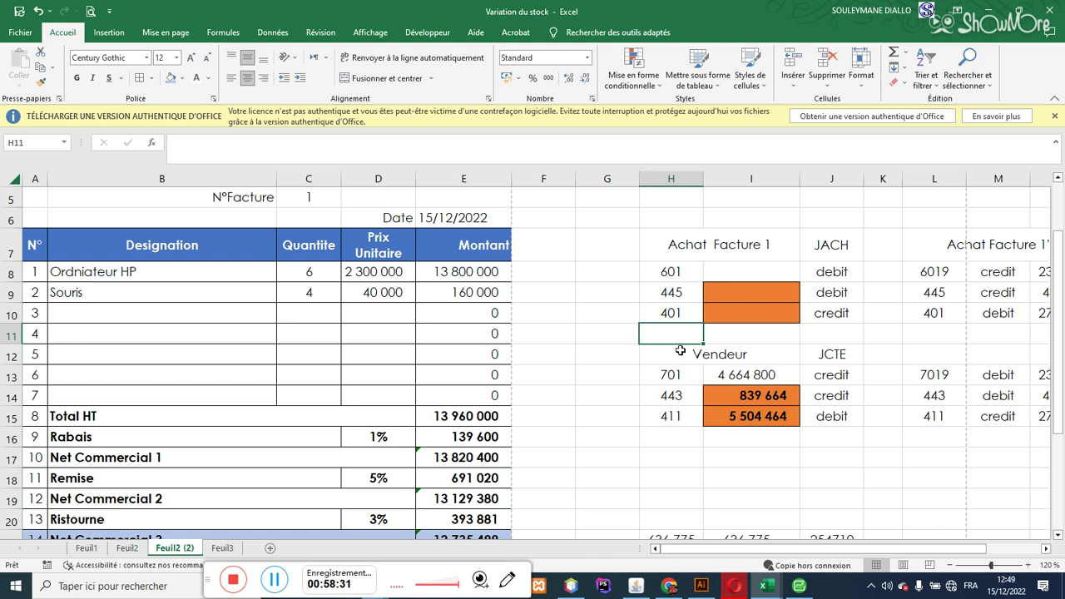
{"action": "right_click", "coordinate": [3, 338]}
{"action": "left_click", "coordinate": [63, 220]}
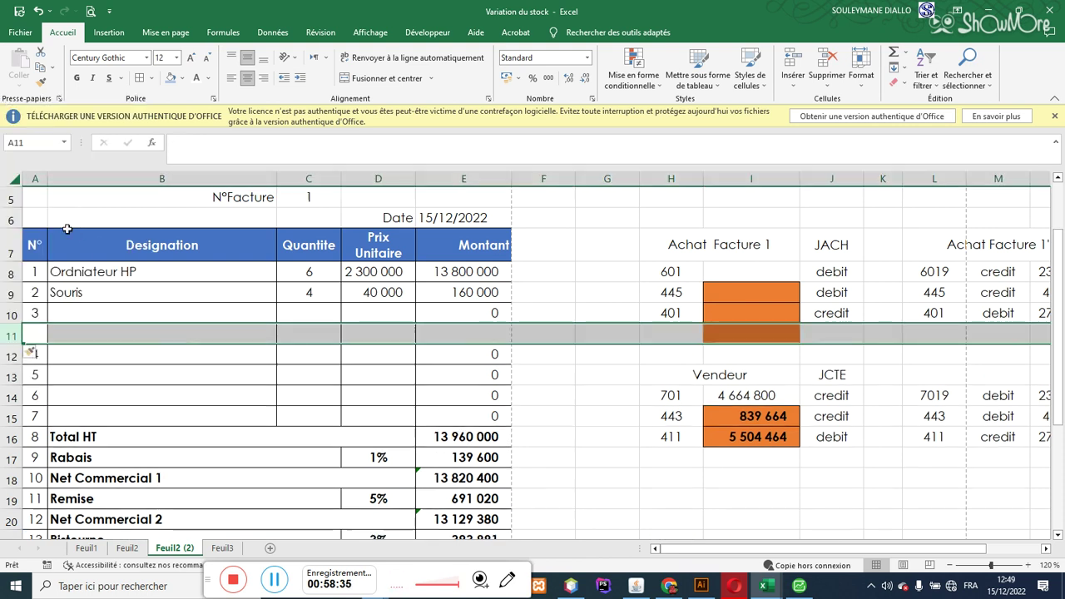
{"action": "left_click", "coordinate": [688, 332]}
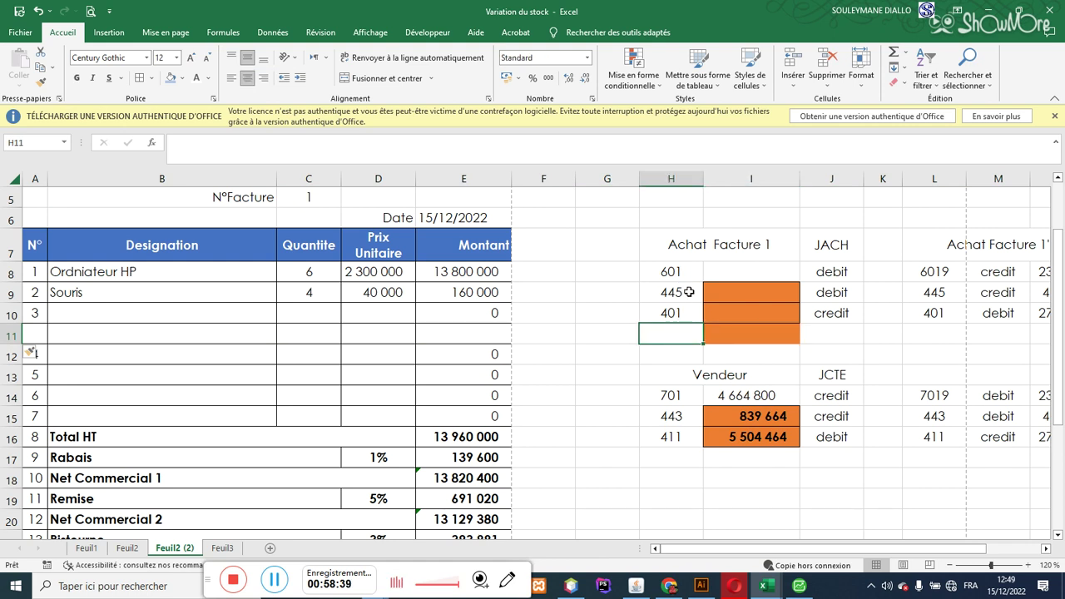
- Clear the remaining Achat Facture 1 entries in H8:J11 and all contents of columns L to N
{"action": "left_click", "coordinate": [679, 298]}
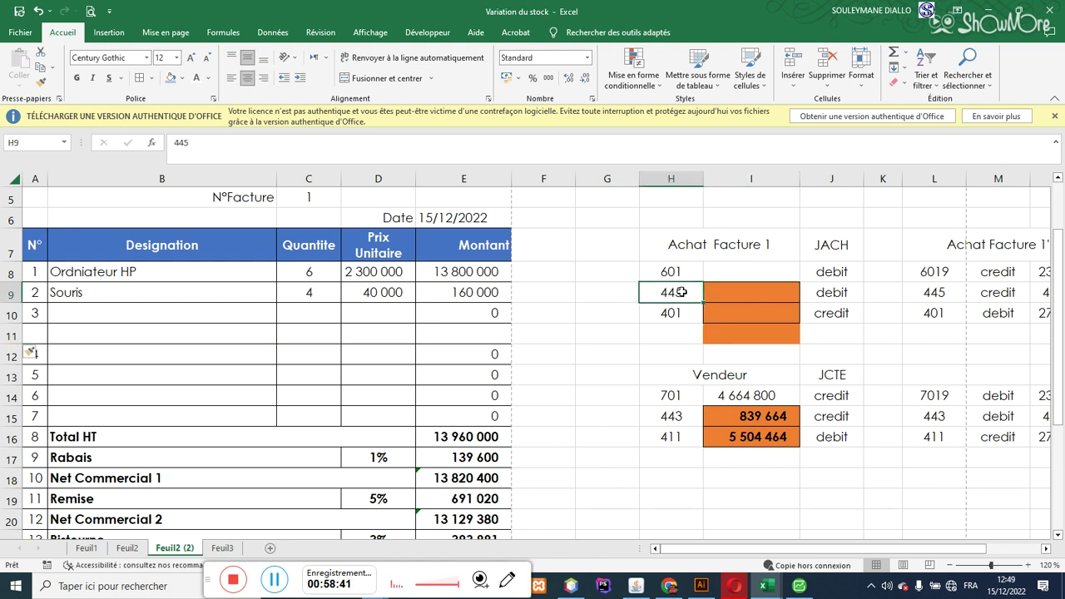
{"action": "left_click", "coordinate": [687, 275]}
{"action": "left_click_drag", "start_coordinate": [686, 275], "coordinate": [818, 322]}
{"action": "key", "text": "Delete"}
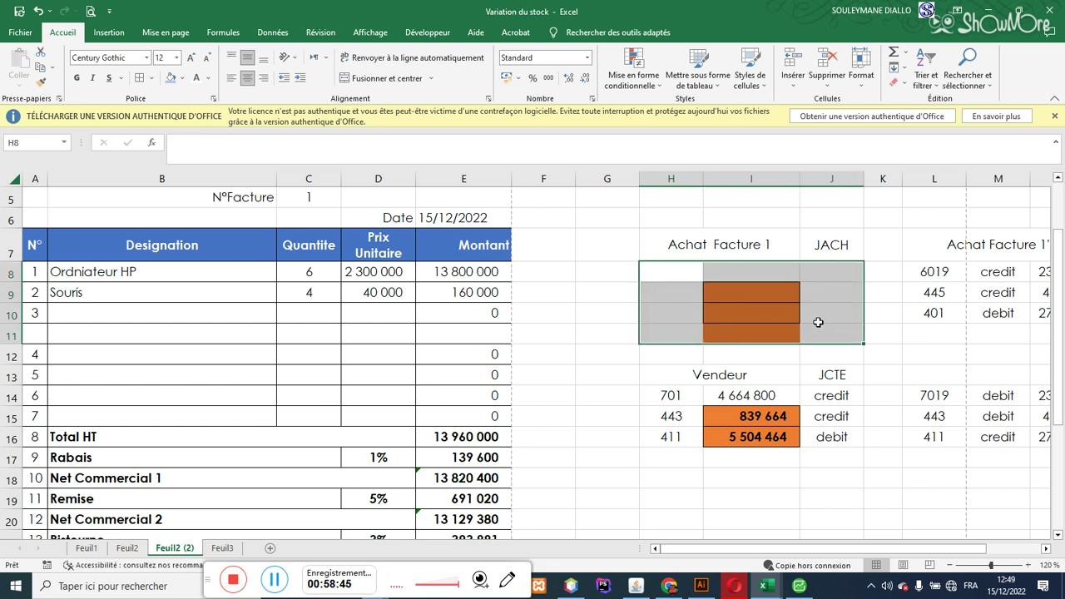
{"action": "left_click_drag", "start_coordinate": [932, 179], "coordinate": [1060, 321]}
{"action": "key", "text": "Delete"}
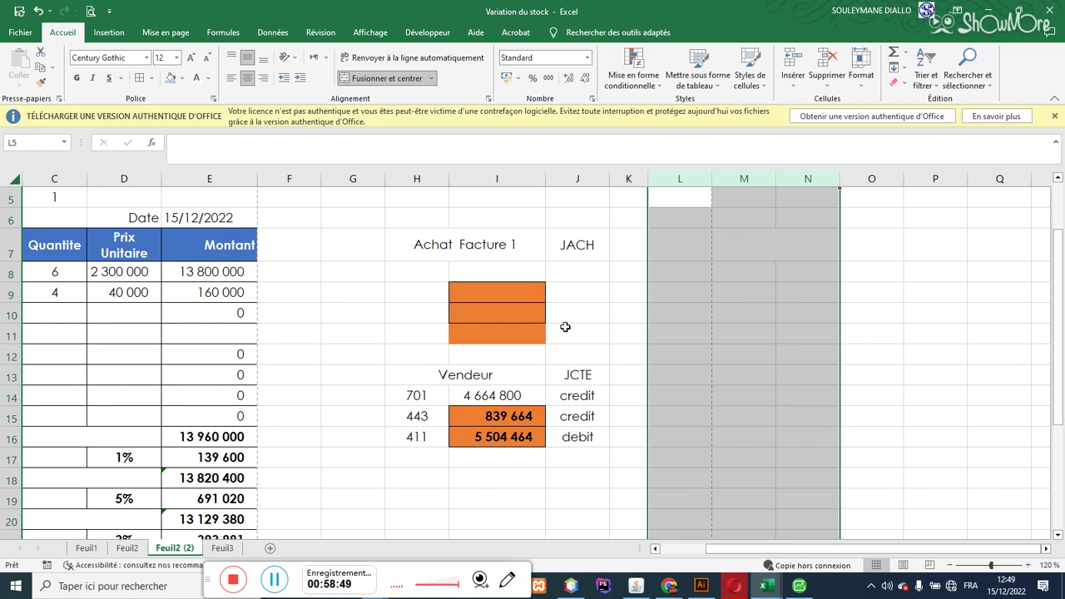
- Remove the fill colour from the journal entry area H8:K18
{"action": "left_click_drag", "start_coordinate": [389, 282], "coordinate": [635, 471]}
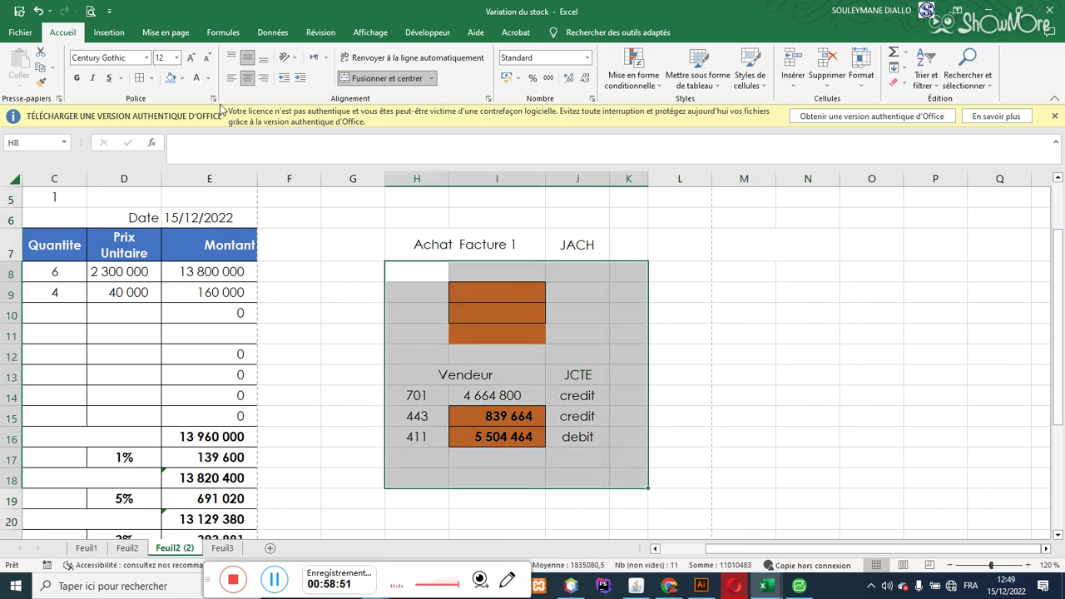
{"action": "left_click", "coordinate": [181, 78]}
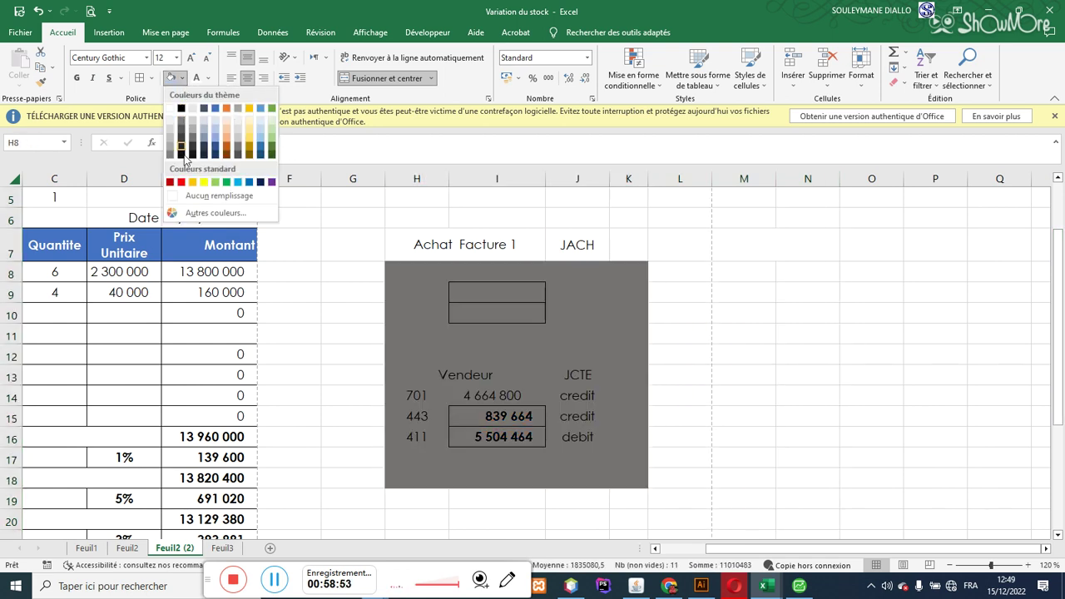
{"action": "left_click", "coordinate": [197, 196]}
{"action": "left_click", "coordinate": [596, 348]}
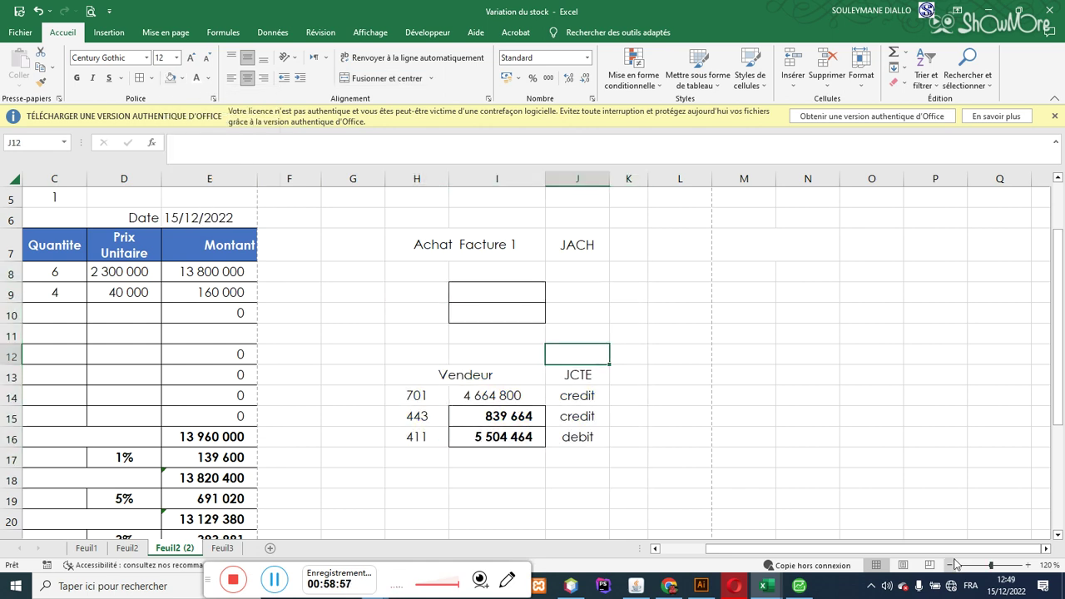
- Enter the account codes 601/701 in F22 beside Net Commercial 3
{"action": "left_click_drag", "start_coordinate": [956, 549], "coordinate": [827, 552]}
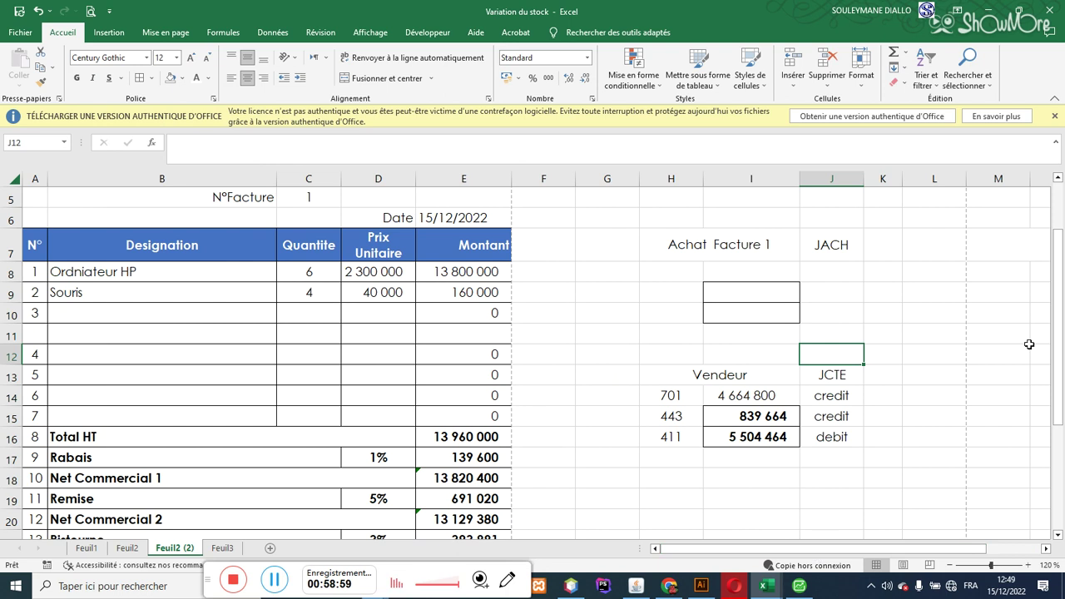
{"action": "left_click_drag", "start_coordinate": [1059, 305], "coordinate": [1061, 397]}
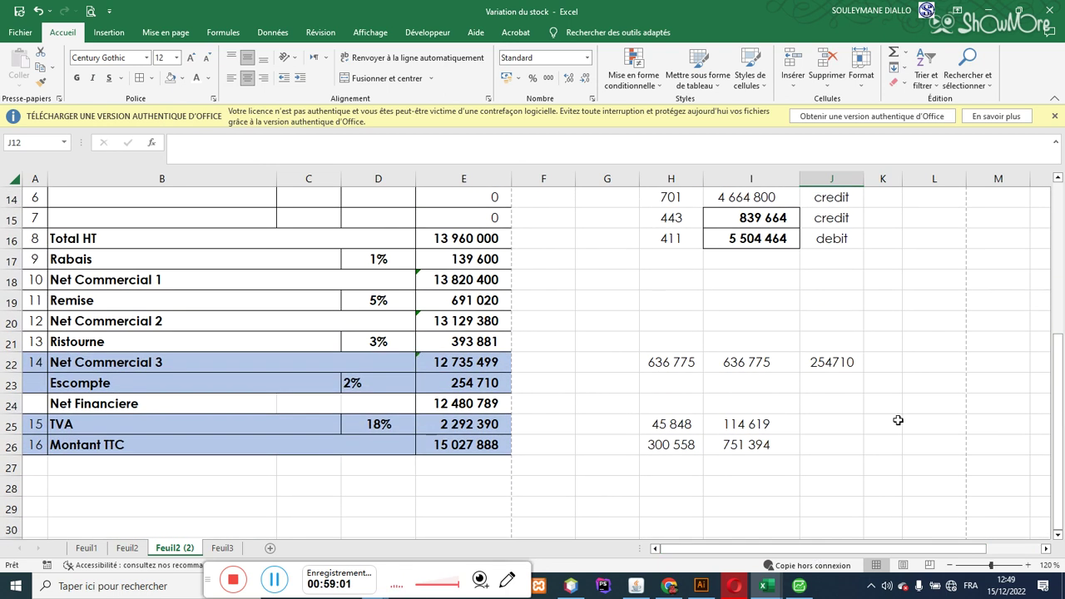
{"action": "left_click", "coordinate": [106, 364]}
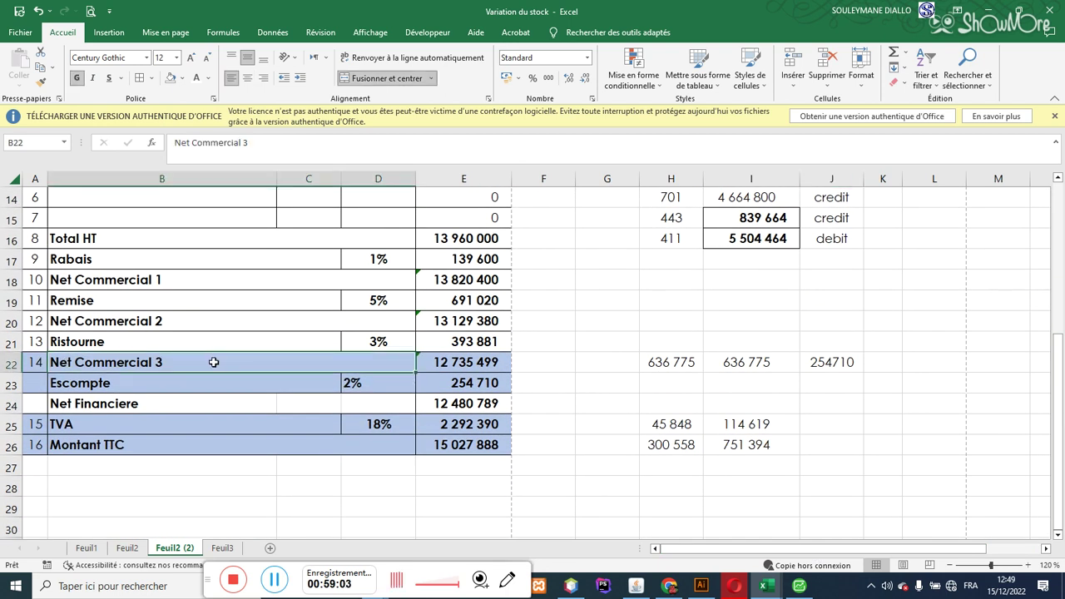
{"action": "left_click", "coordinate": [546, 366]}
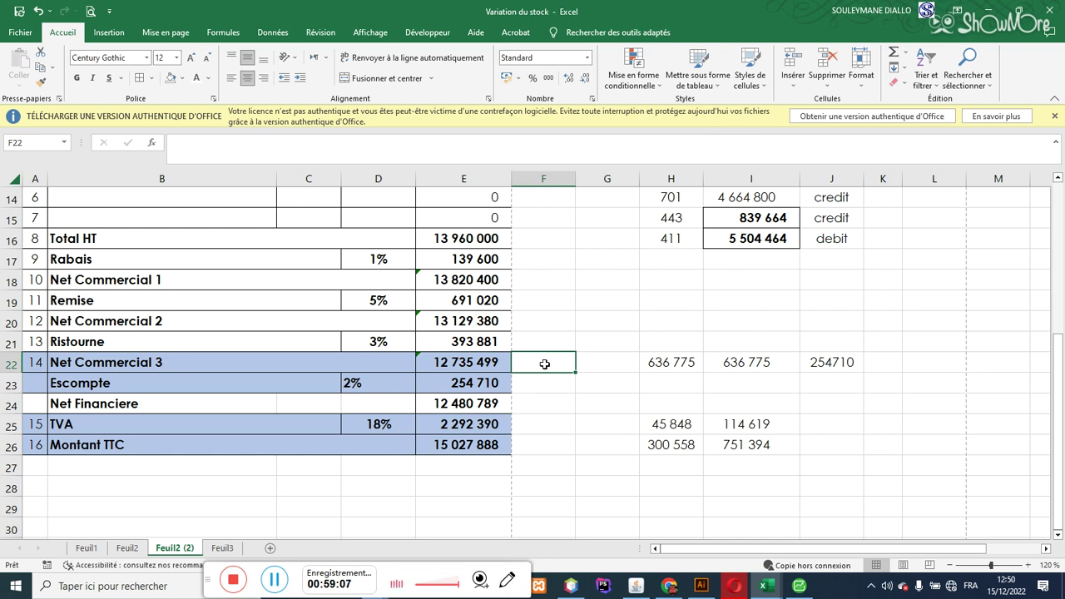
{"action": "type", "text": "601/7"}
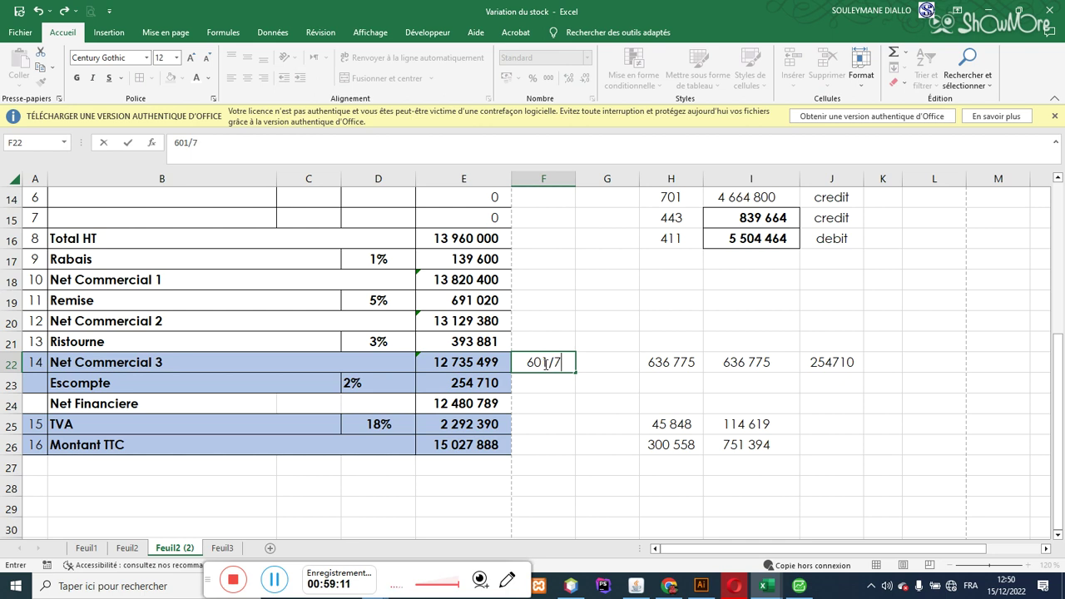
{"action": "type", "text": "01"}
- Enter the account codes 673/773 in F23 beside Escompte
{"action": "left_click", "coordinate": [538, 385]}
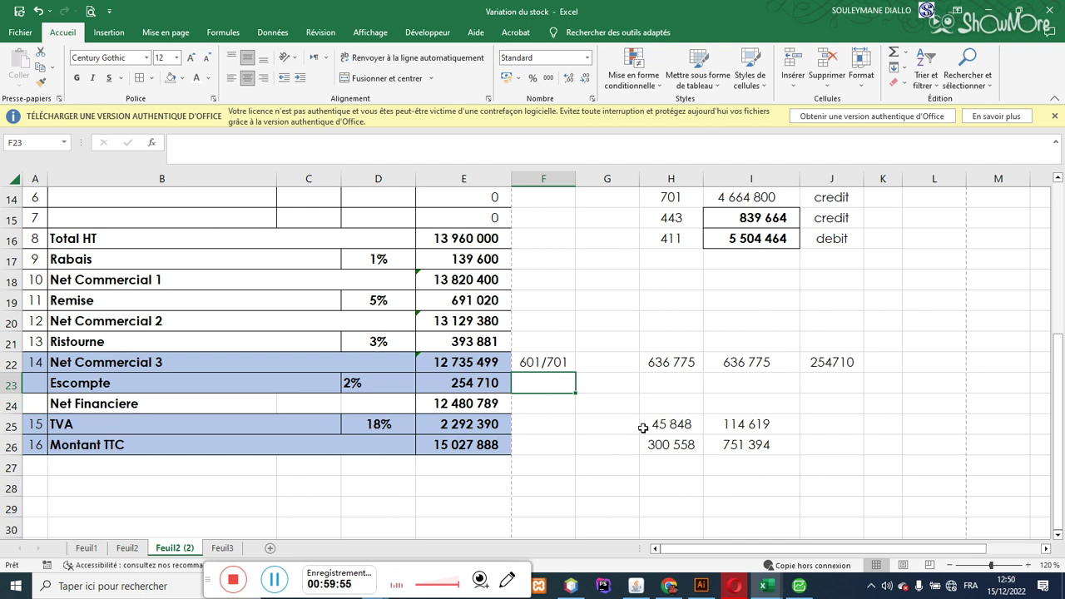
{"action": "type", "text": "7"}
{"action": "key", "text": "BackSpace"}
{"action": "type", "text": "673"}
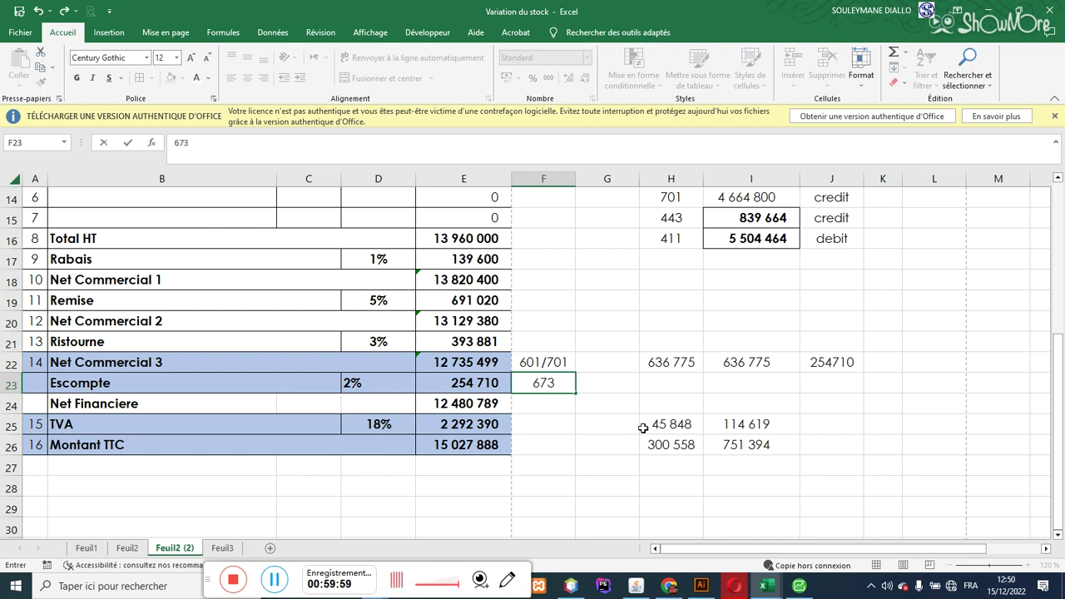
{"action": "type", "text": "/773"}
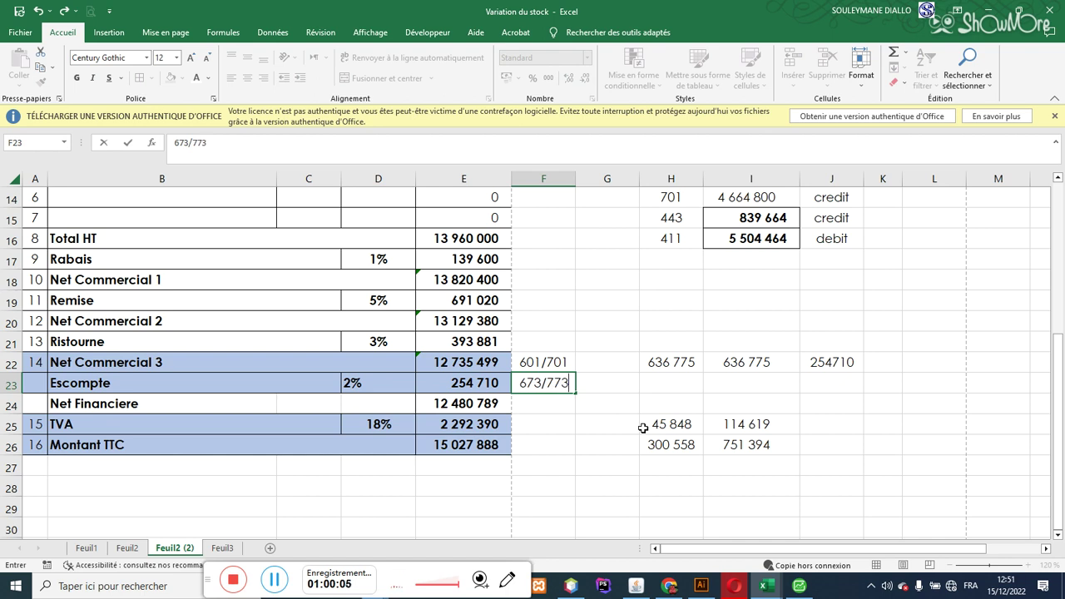
- Enter the account codes 445/443 in F25 beside TVA and 401/411 in F26 beside Montant TTC
{"action": "left_click", "coordinate": [560, 429]}
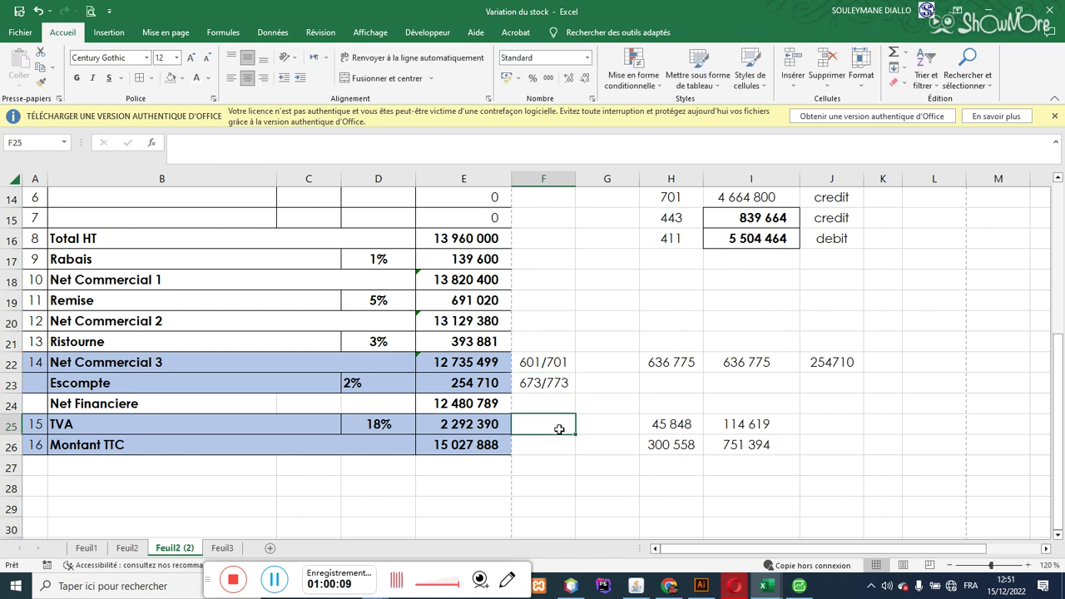
{"action": "type", "text": "5"}
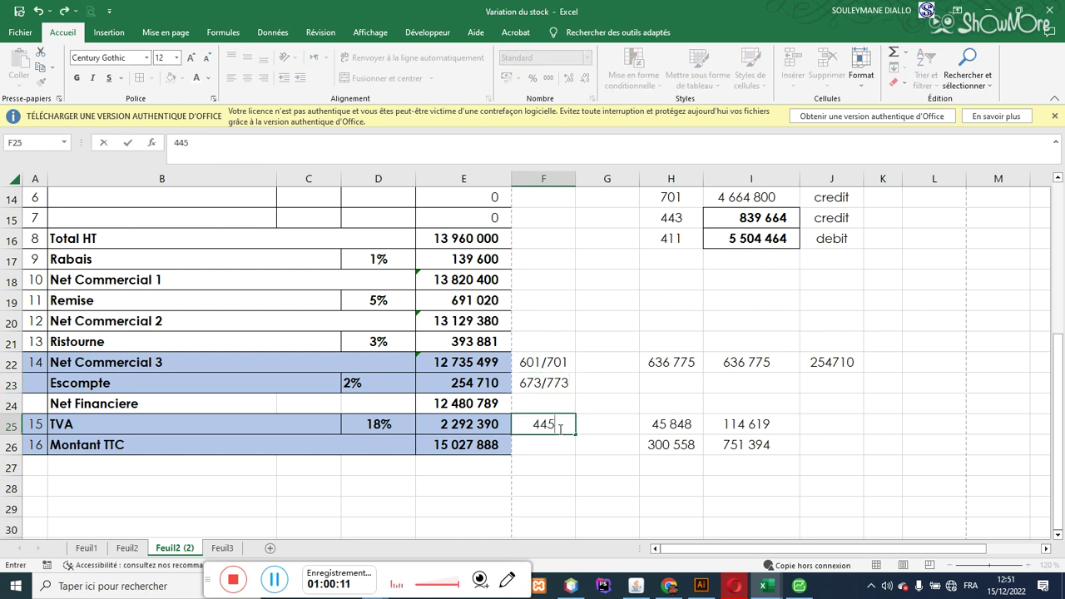
{"action": "type", "text": "/443"}
{"action": "left_click", "coordinate": [547, 443]}
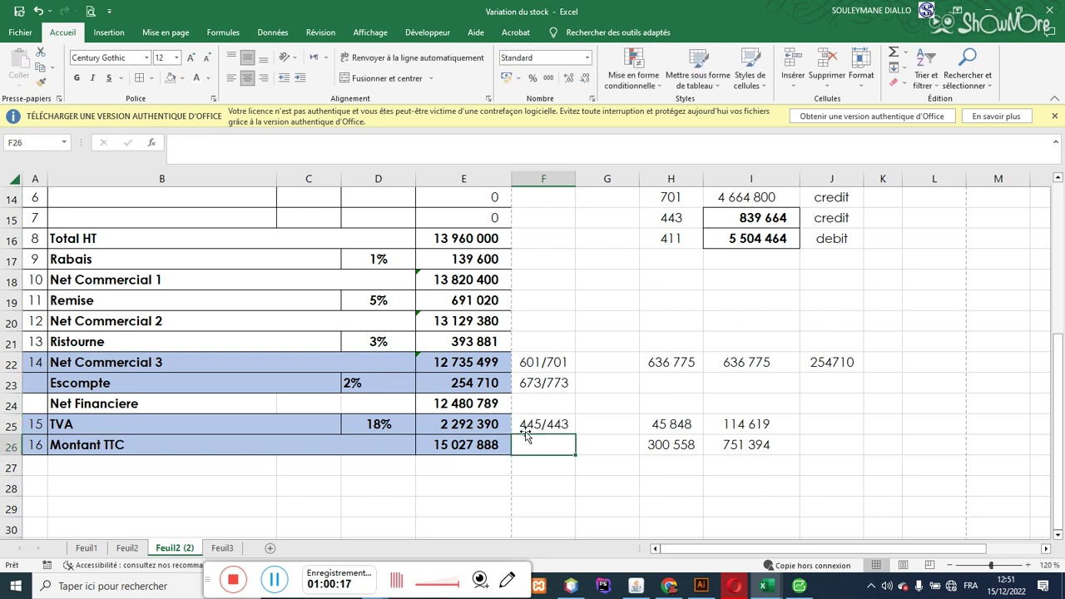
{"action": "type", "text": "401"}
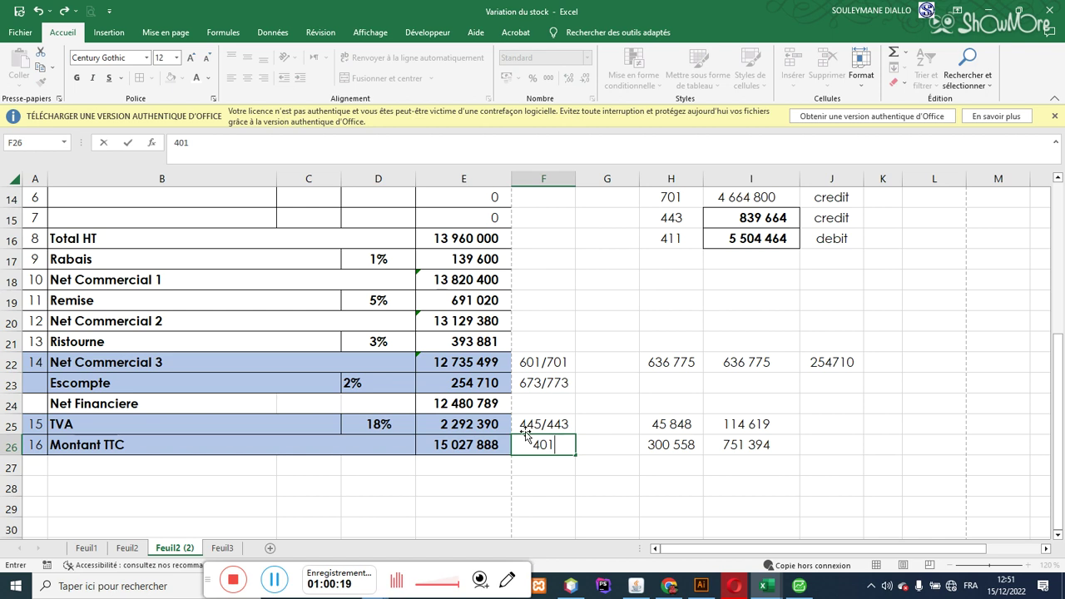
{"action": "type", "text": "/411"}
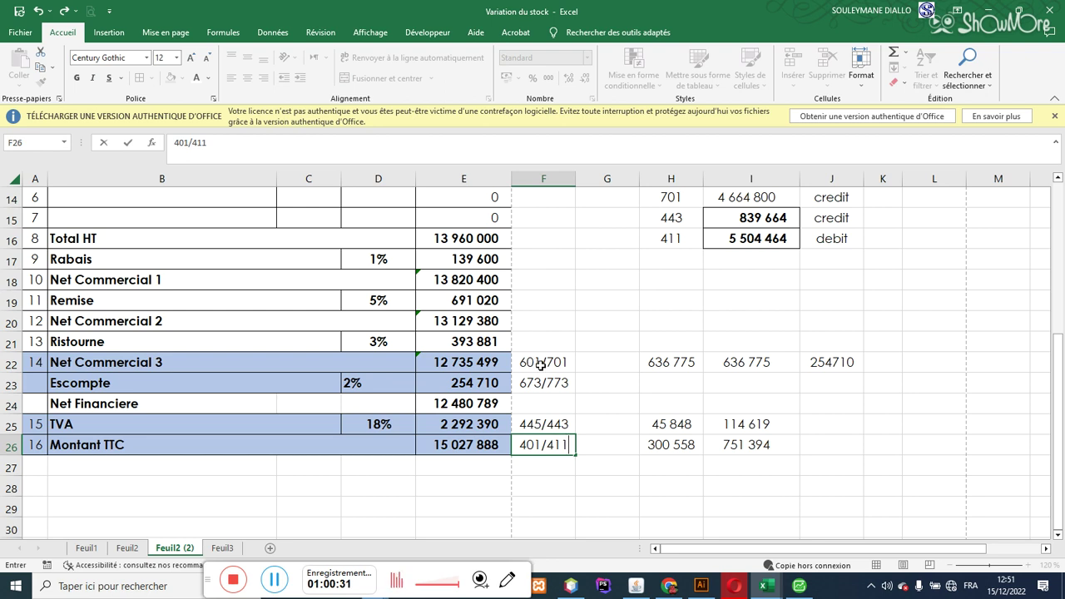
- Enter debit/credit in G22 for the Net Commercial 3 accounts
{"action": "left_click", "coordinate": [592, 361]}
{"action": "type", "text": "deb"}
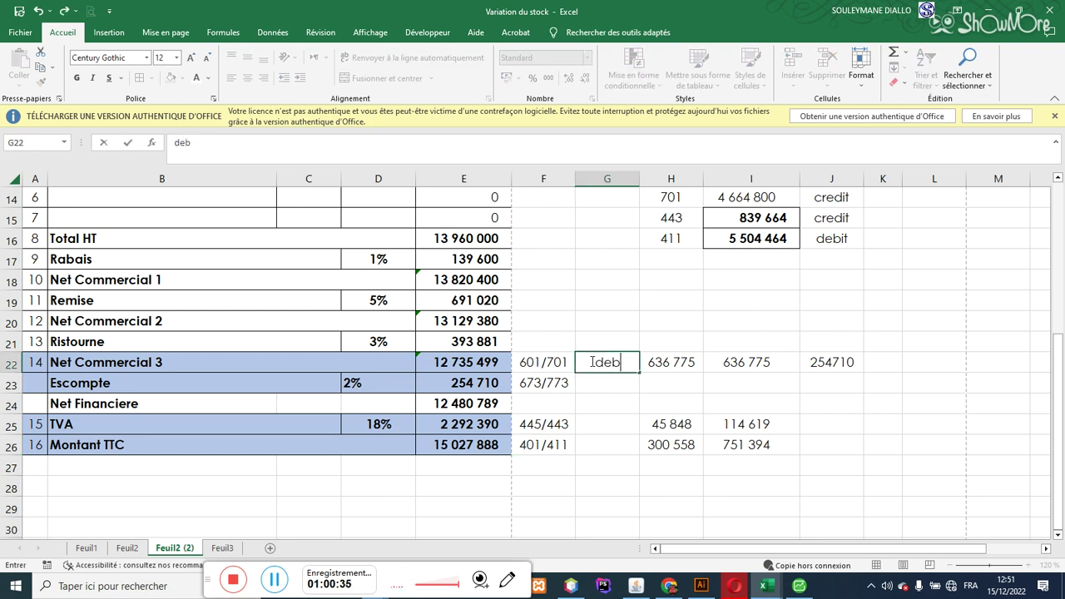
{"action": "type", "text": "it/credit"}
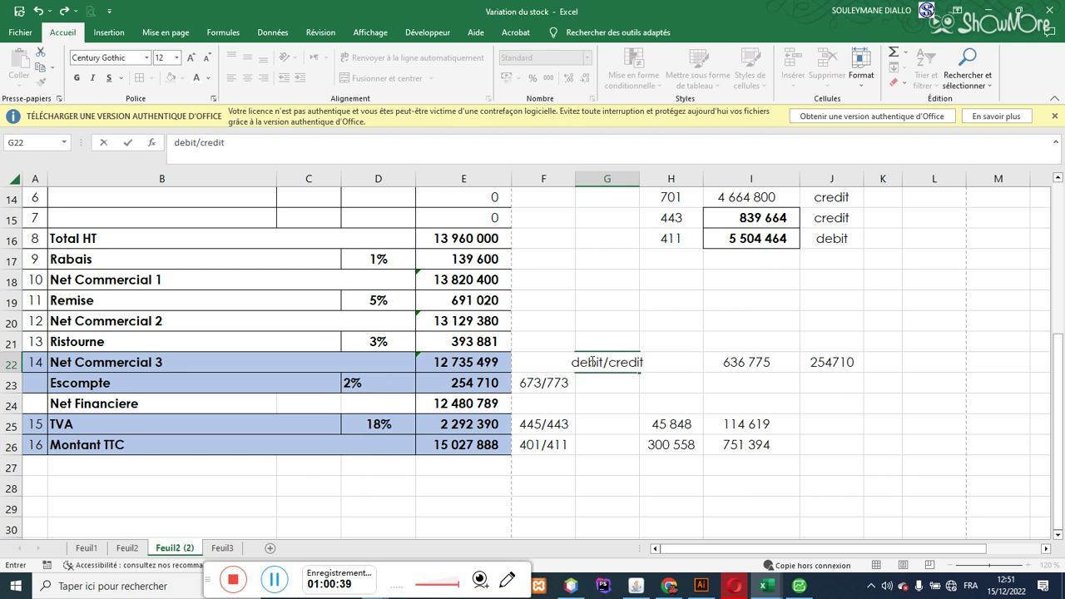
- Copy debit/credit from G22 down to G23 beside Escompte
{"action": "key", "text": "Return"}
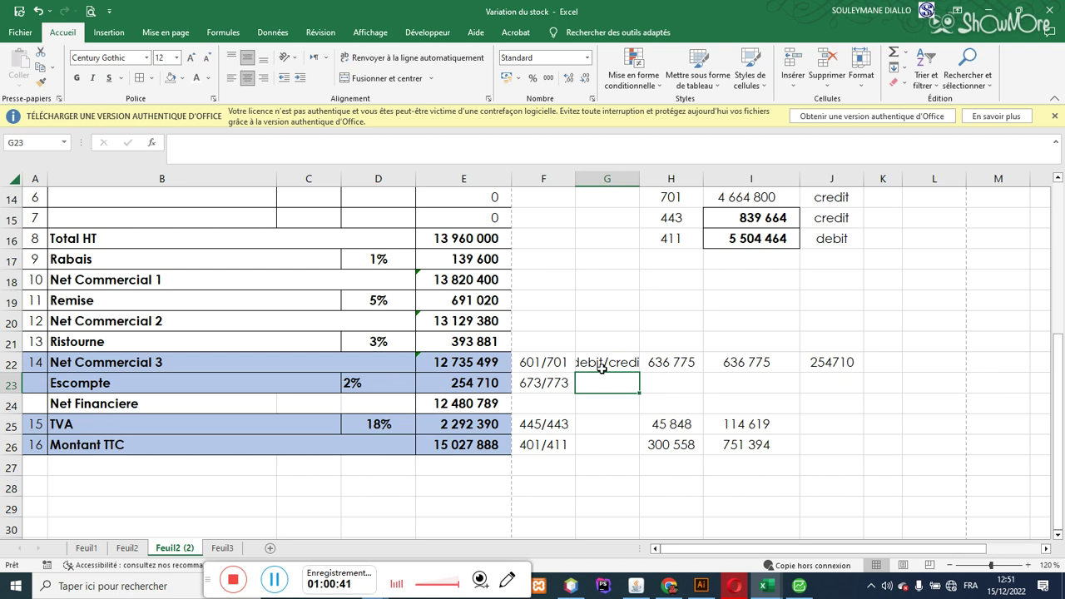
{"action": "left_click", "coordinate": [601, 366]}
{"action": "left_click_drag", "start_coordinate": [638, 374], "coordinate": [633, 391]}
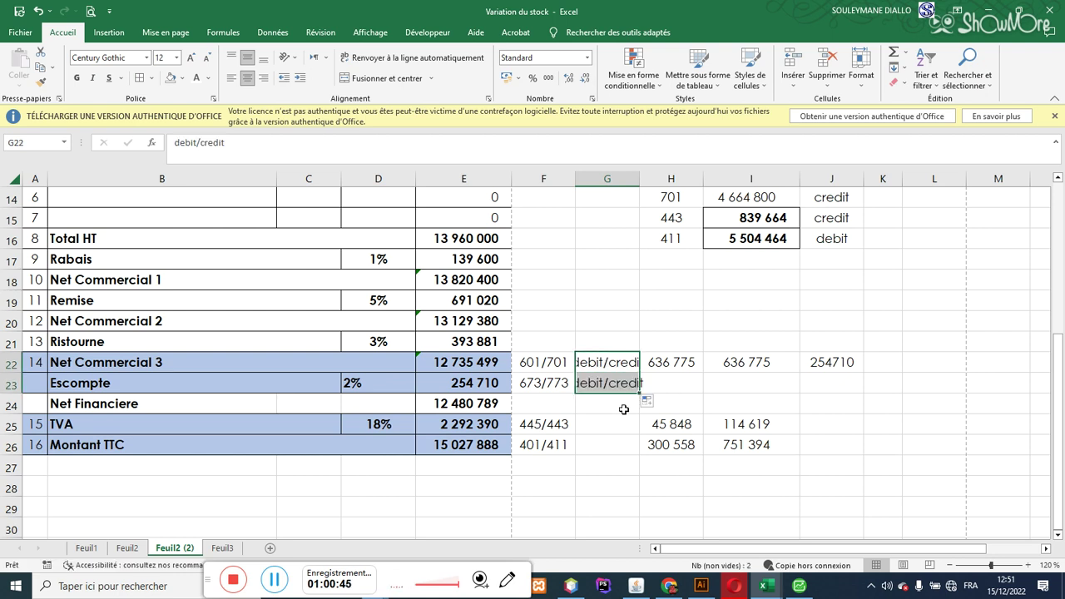
- Enter debit/credit in G25 beside TVA and copy it down to G26 beside Montant TTC
{"action": "left_click", "coordinate": [605, 424]}
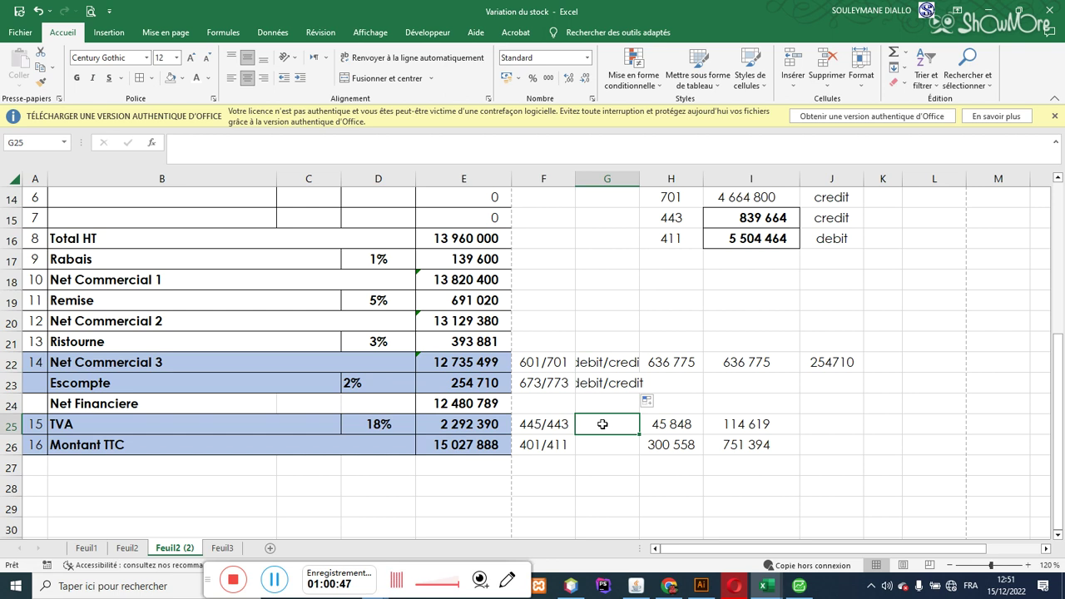
{"action": "type", "text": "de"}
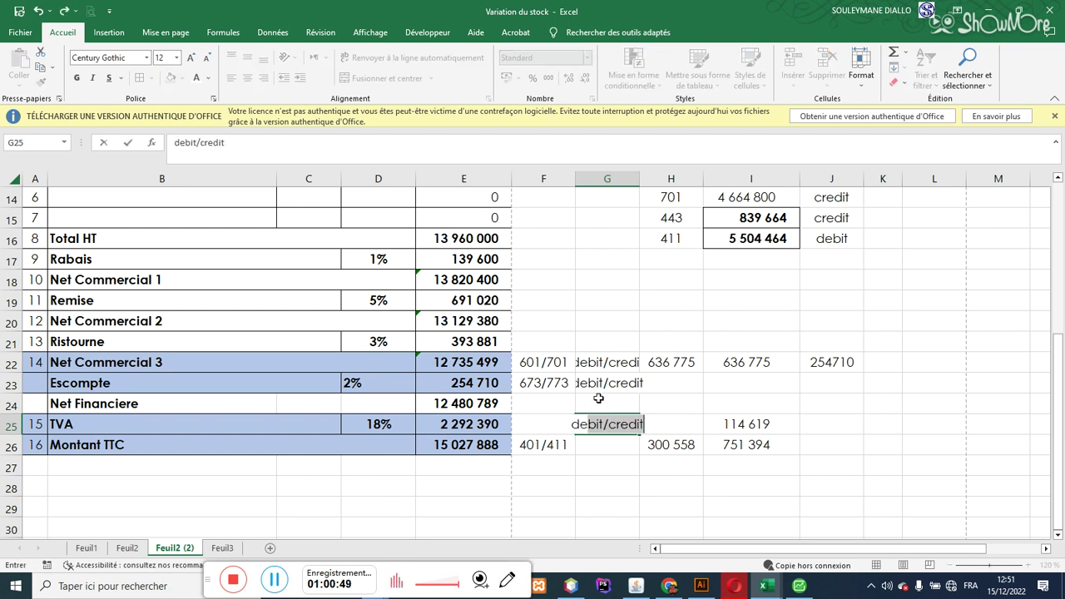
{"action": "left_click", "coordinate": [600, 451]}
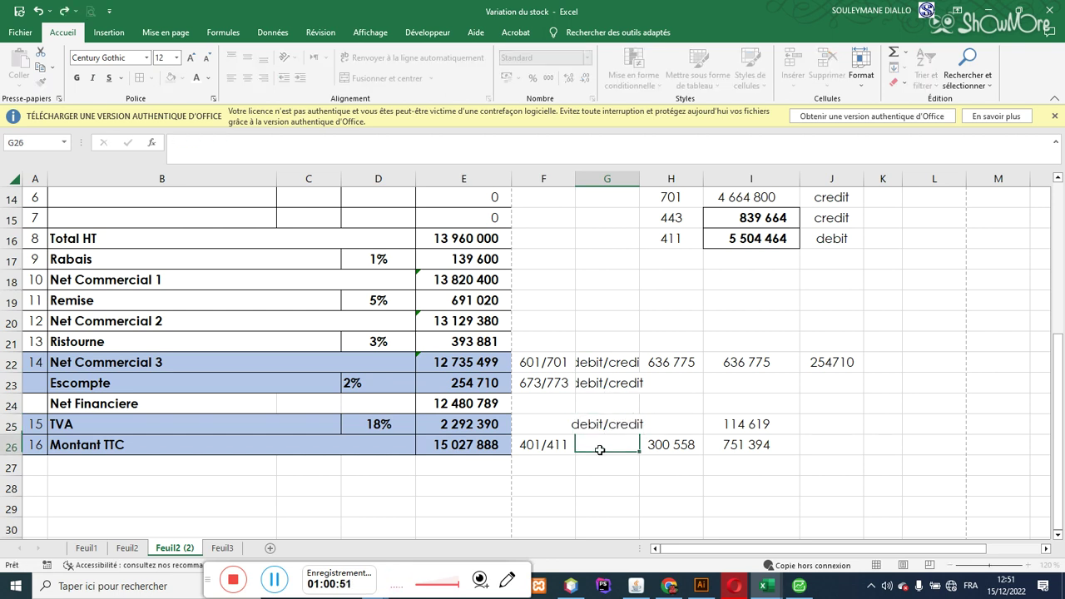
{"action": "left_click", "coordinate": [608, 425]}
{"action": "left_click_drag", "start_coordinate": [639, 435], "coordinate": [644, 449]}
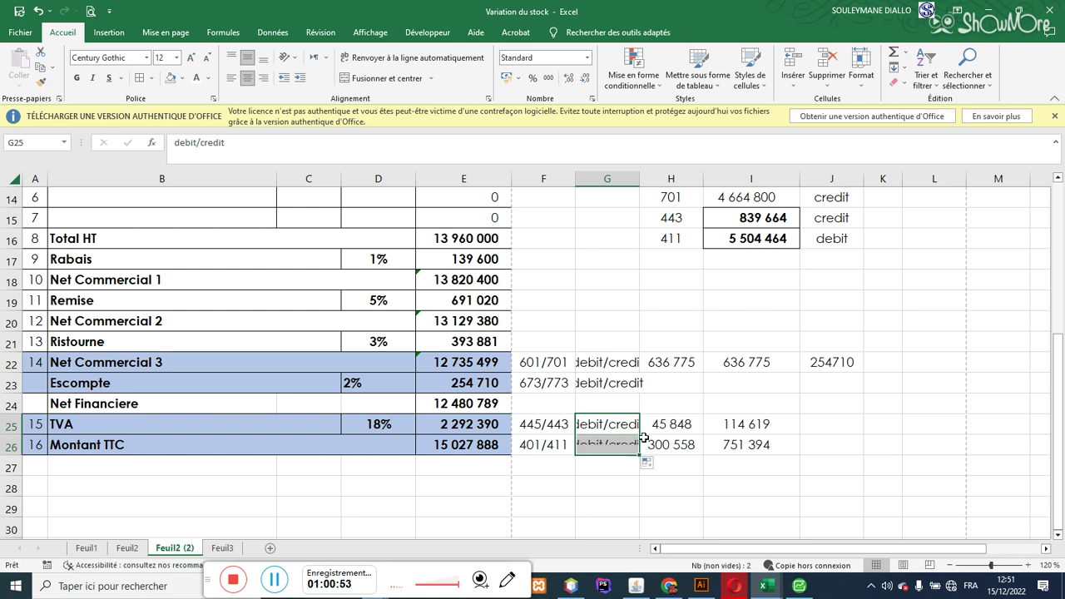
- Widen column G so the debit/credit entries fit in their cells
{"action": "left_click_drag", "start_coordinate": [642, 175], "coordinate": [684, 175]}
{"action": "left_click", "coordinate": [609, 363]}
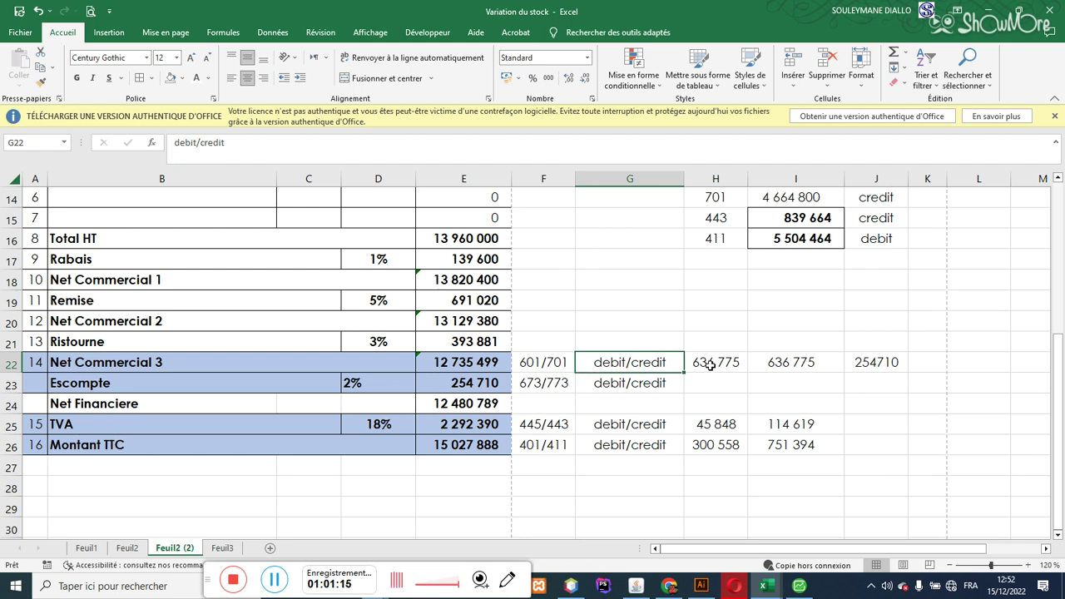
{"action": "left_click", "coordinate": [552, 499]}
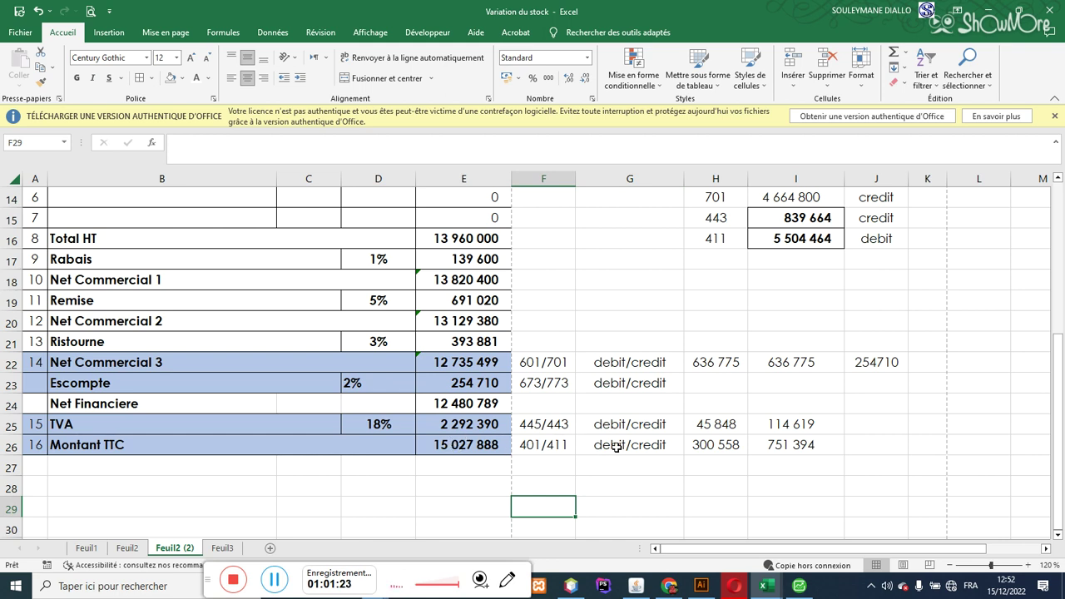
- Clear the debit/credit entries in G22:G26 and enter debit in G22 beside Net Commercial 3
{"action": "left_click_drag", "start_coordinate": [644, 364], "coordinate": [647, 442]}
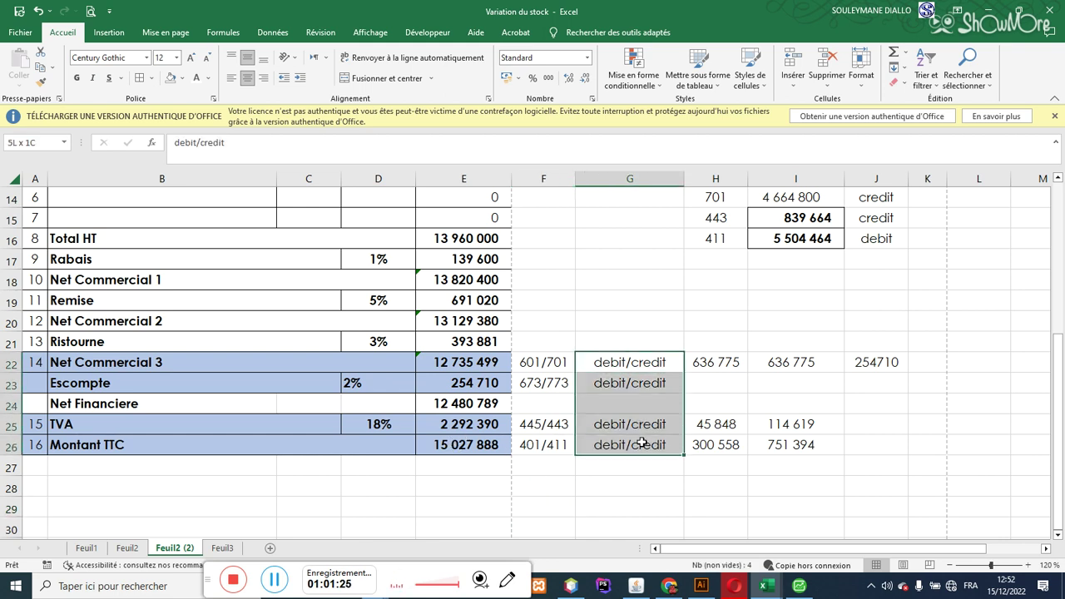
{"action": "key", "text": "Delete"}
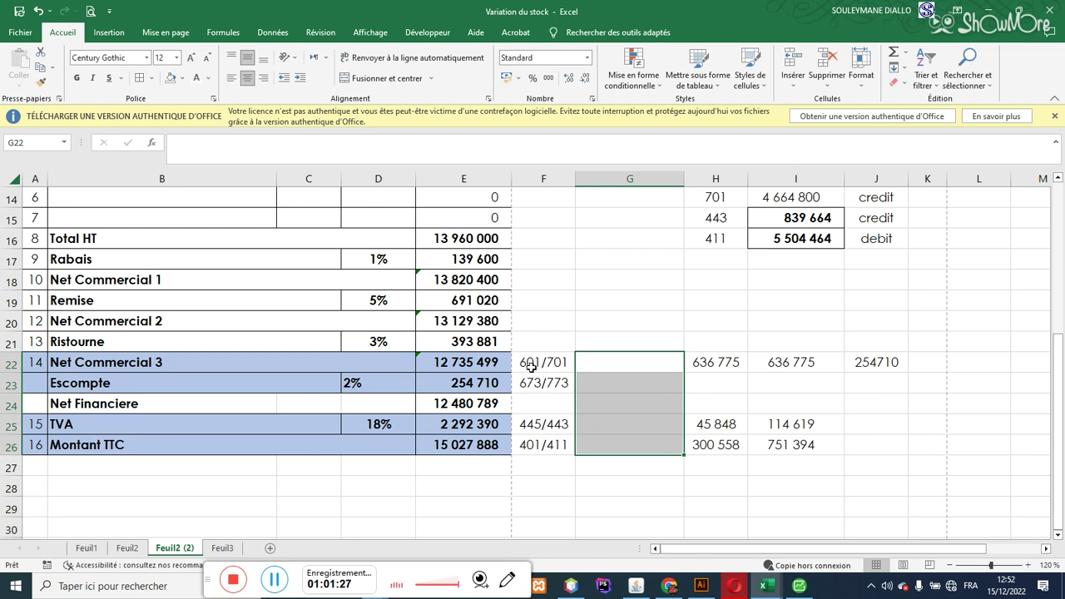
{"action": "left_click", "coordinate": [614, 362]}
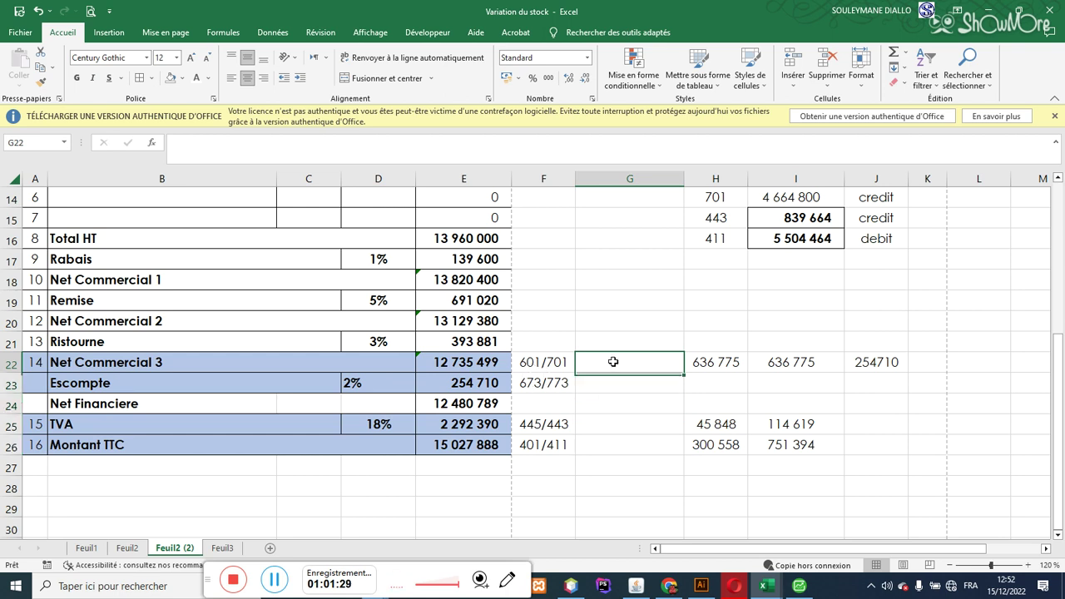
{"action": "type", "text": "debite"}
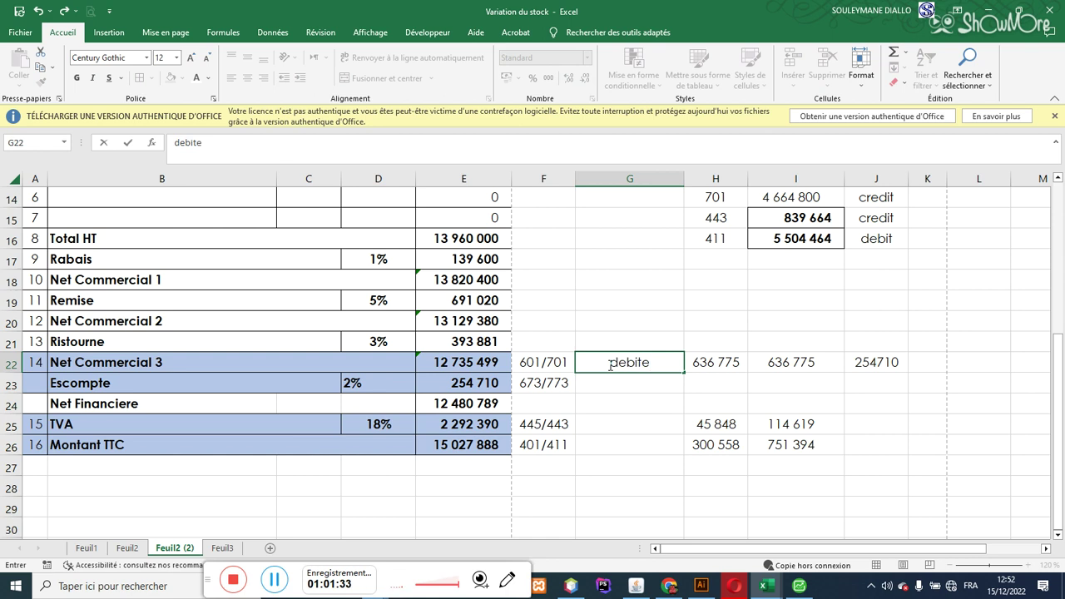
{"action": "key", "text": "BackSpace"}
{"action": "left_click", "coordinate": [658, 503]}
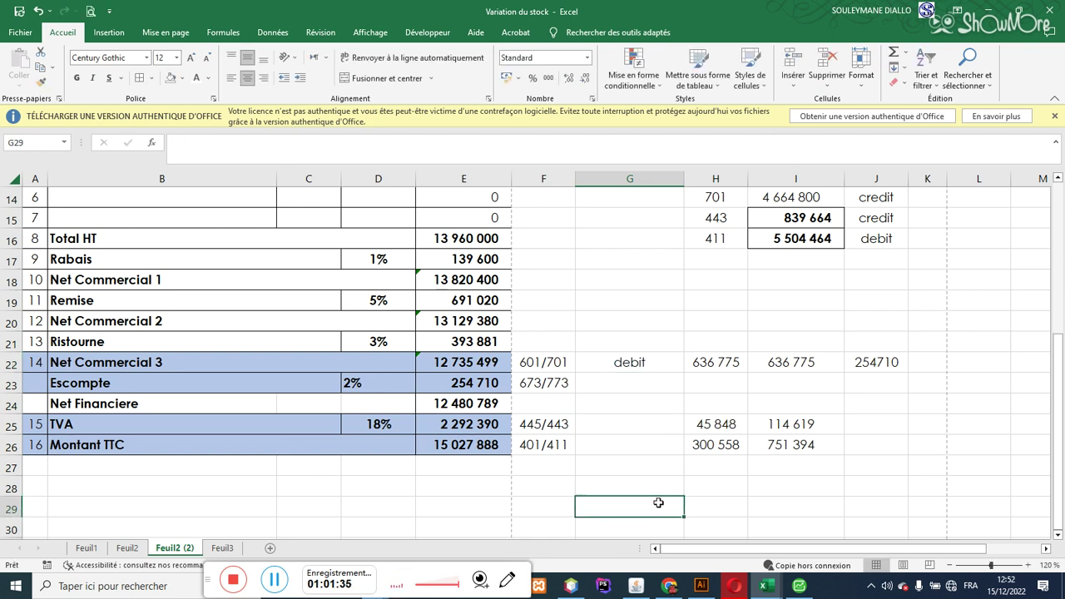
- In G29, add Net Commercial 3 and TVA with the formula =E22+E25
{"action": "type", "text": "="}
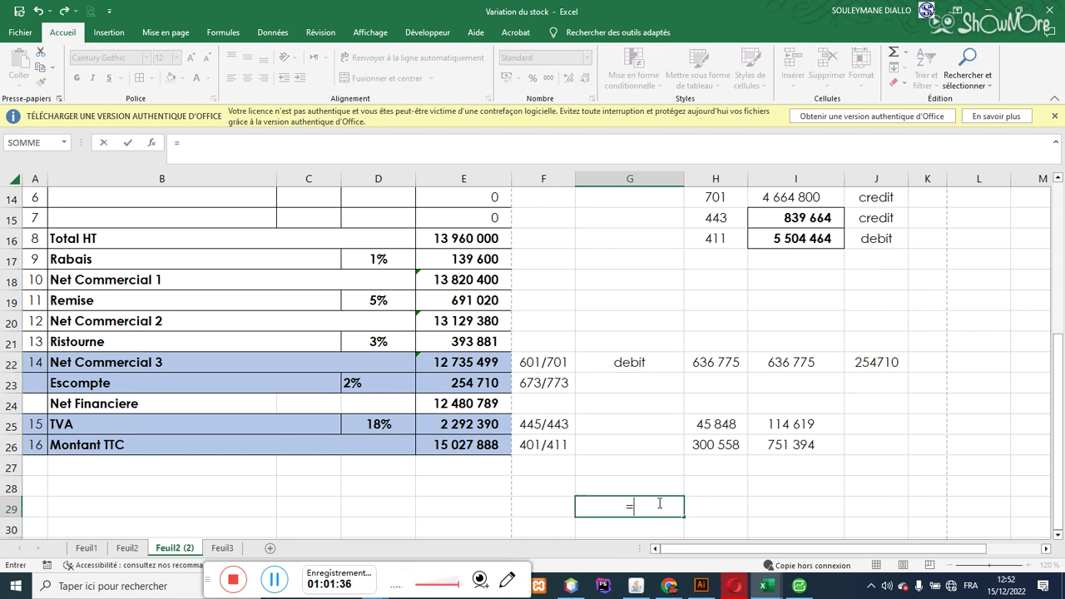
{"action": "left_click", "coordinate": [463, 368]}
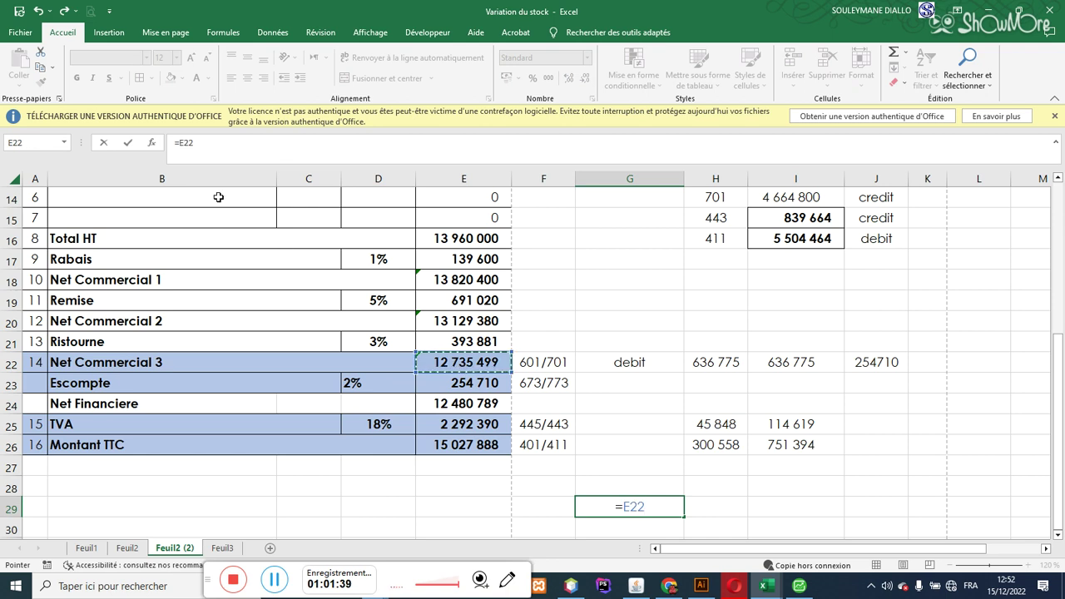
{"action": "type", "text": "+"}
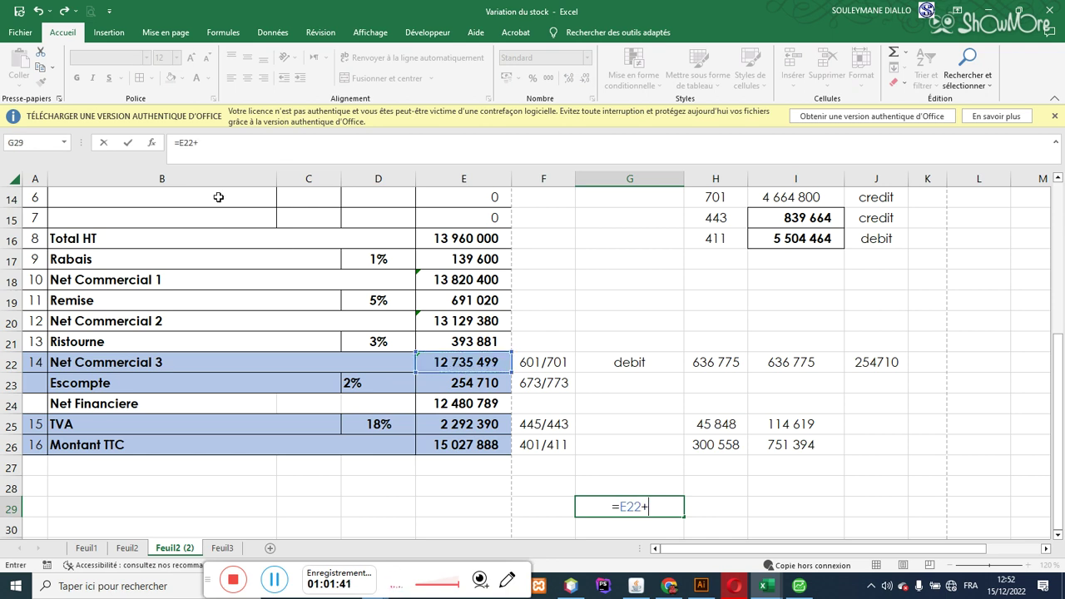
{"action": "left_click", "coordinate": [446, 425]}
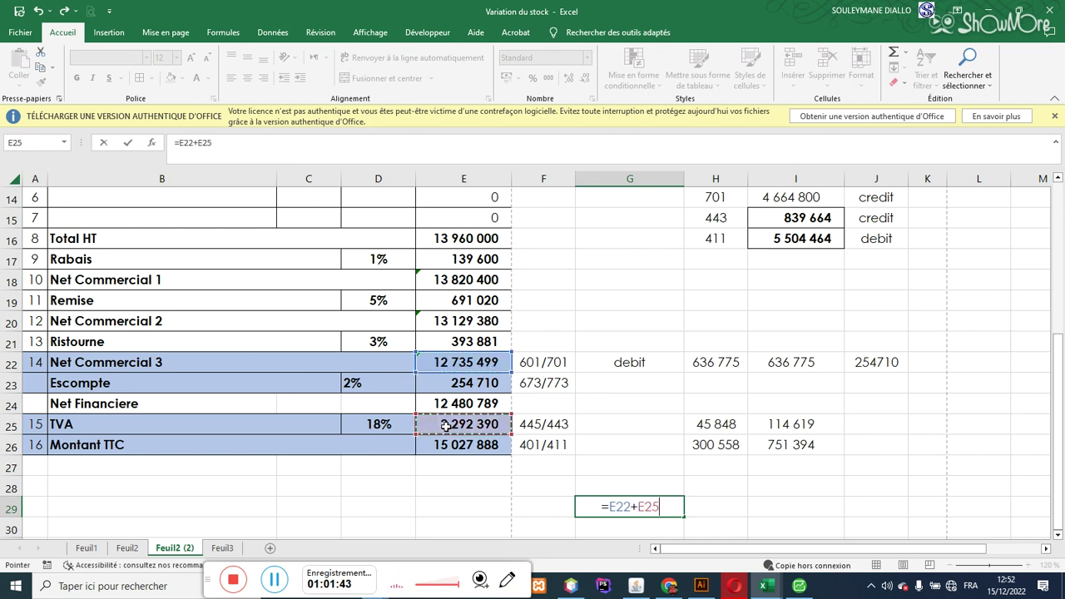
{"action": "key", "text": "Return"}
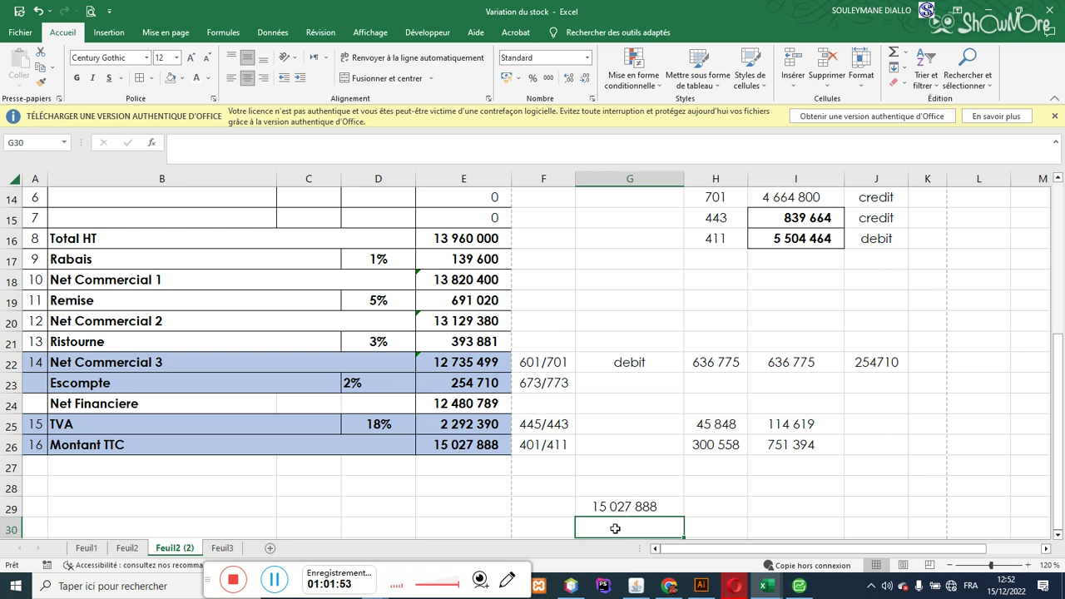
- In G30, add Montant TTC and Escompte with the formula +E26+E23
{"action": "type", "text": "+"}
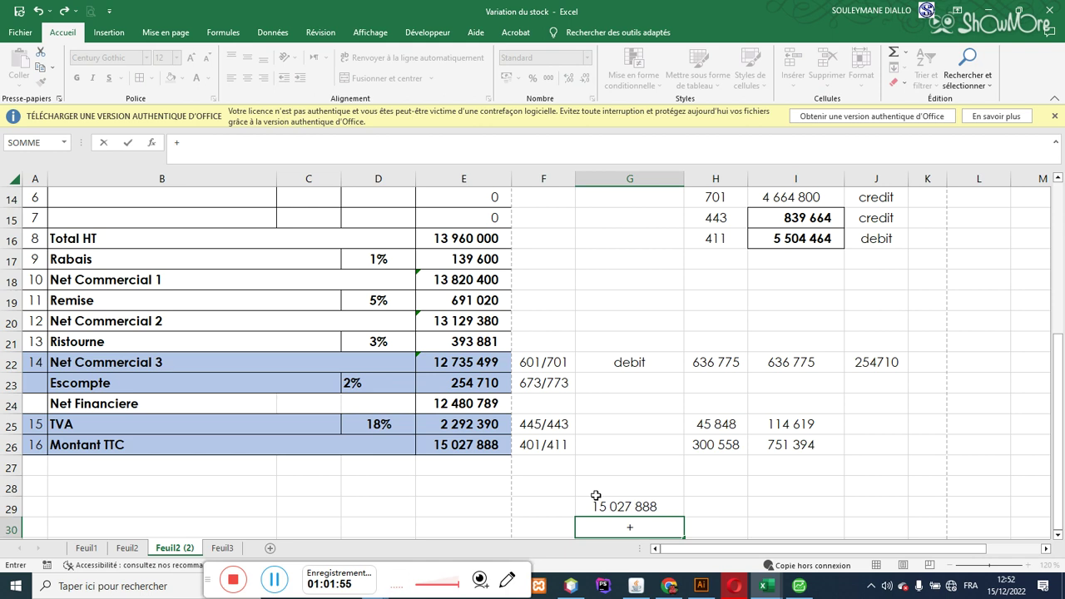
{"action": "left_click", "coordinate": [465, 445]}
{"action": "type", "text": "+"}
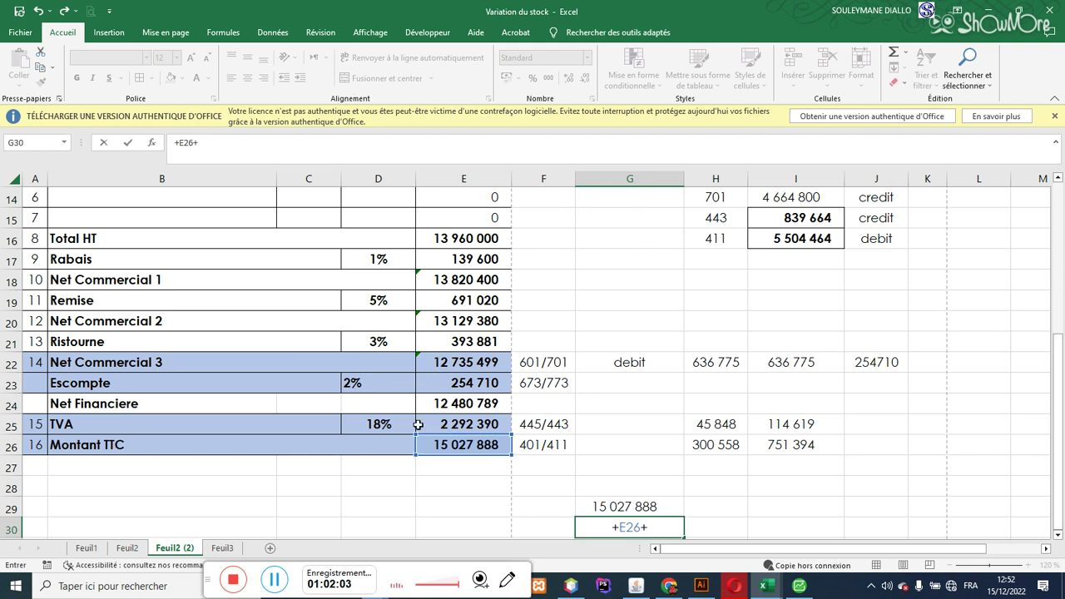
{"action": "left_click", "coordinate": [458, 387]}
{"action": "key", "text": "Return"}
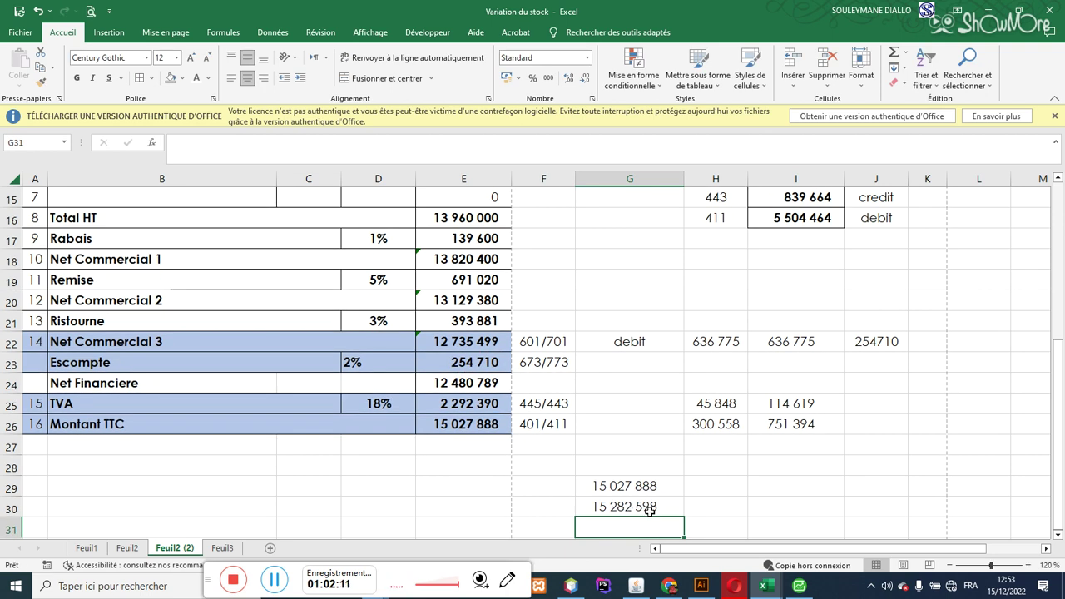
- Change the Montant TTC formula in E26 to =E24+E25 so it adds Net Financiere and TVA
{"action": "left_click", "coordinate": [461, 428]}
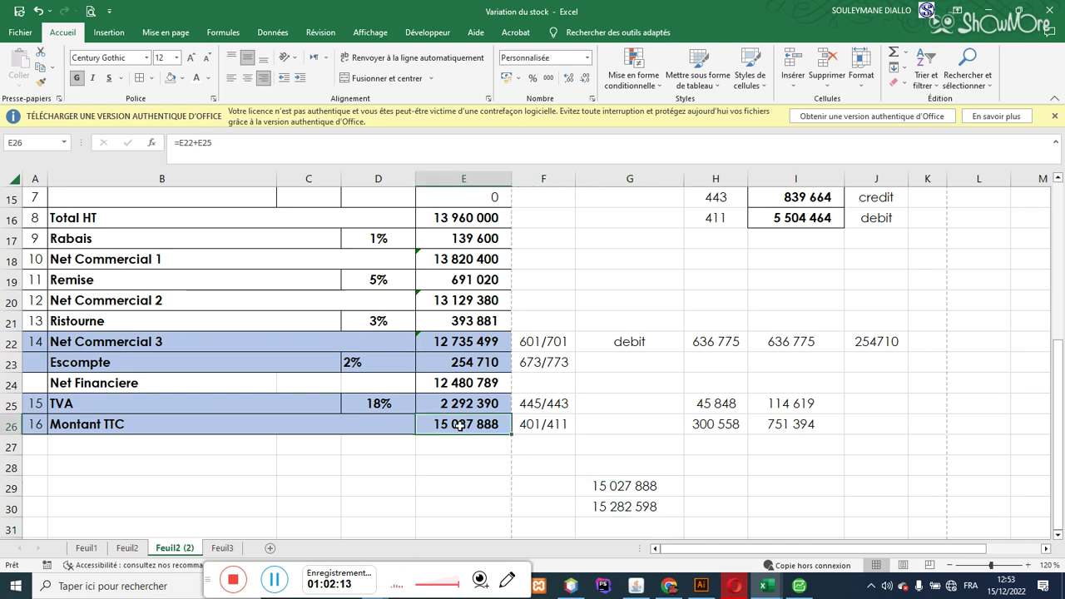
{"action": "double_click", "coordinate": [461, 428]}
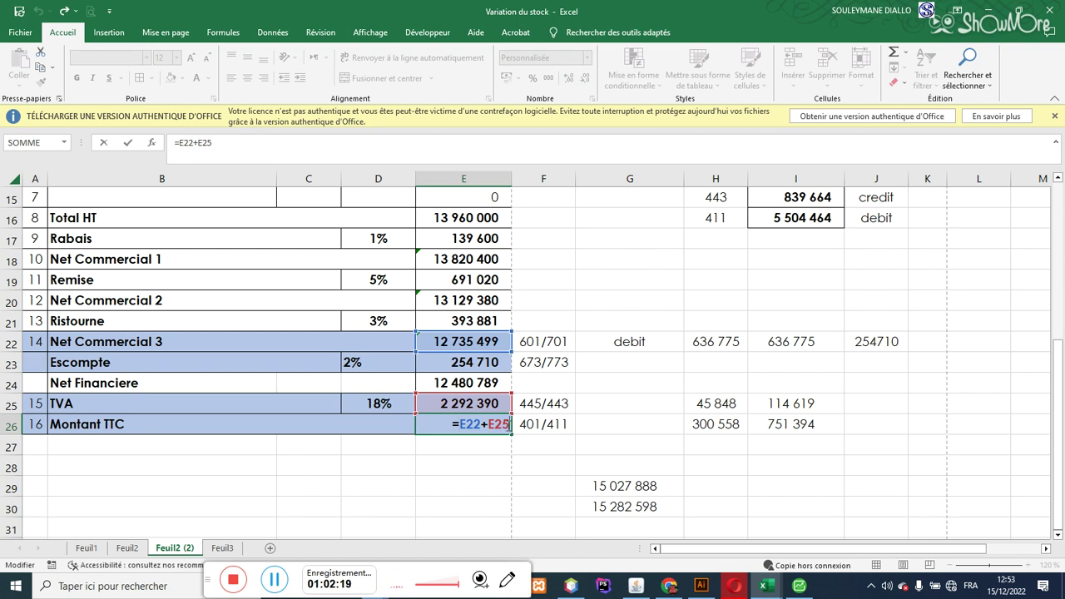
{"action": "key", "text": "BackSpace"}
{"action": "key", "text": "BackSpace"}
{"action": "key", "text": "BackSpace"}
{"action": "key", "text": "BackSpace"}
{"action": "key", "text": "BackSpace"}
{"action": "key", "text": "BackSpace"}
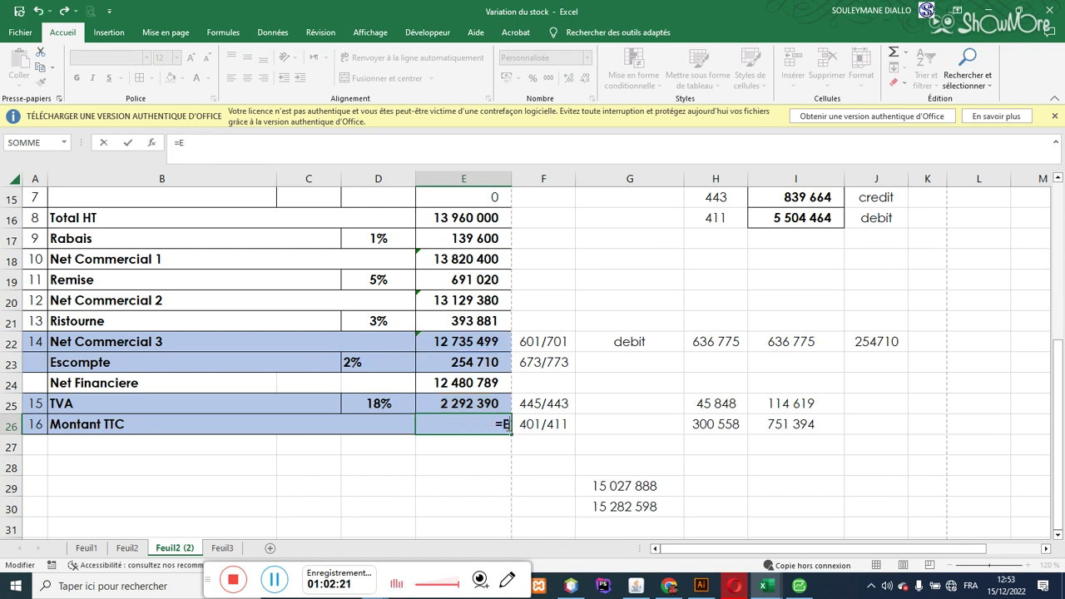
{"action": "left_click", "coordinate": [444, 383]}
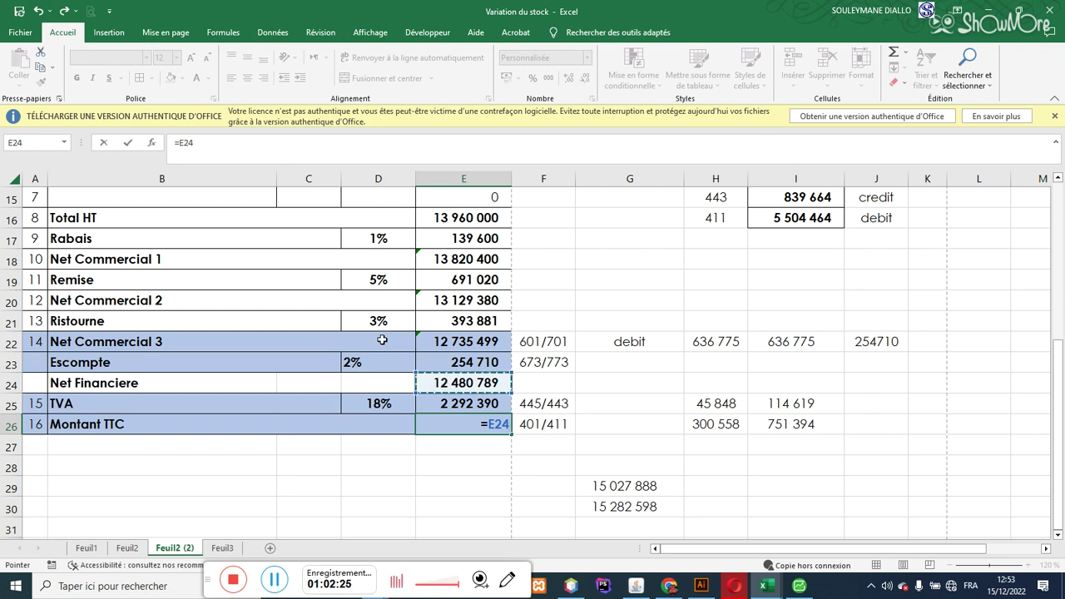
{"action": "type", "text": "+"}
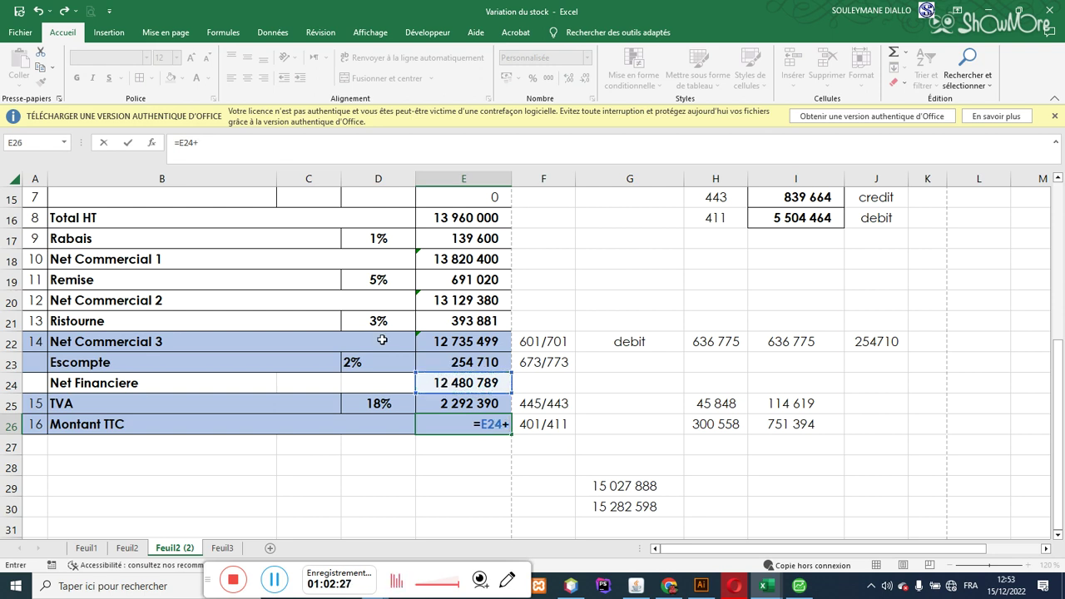
{"action": "left_click", "coordinate": [451, 405]}
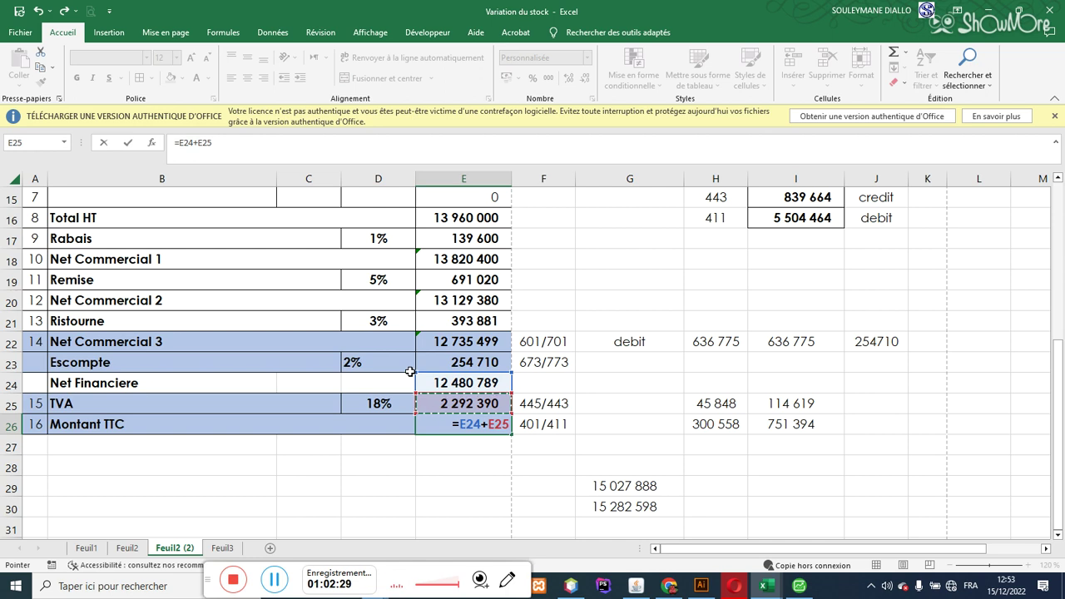
{"action": "key", "text": "Return"}
- Replace the TVA formula in E25 with +E24*D25 so the tax is calculated on Net Financiere
{"action": "left_click", "coordinate": [442, 406]}
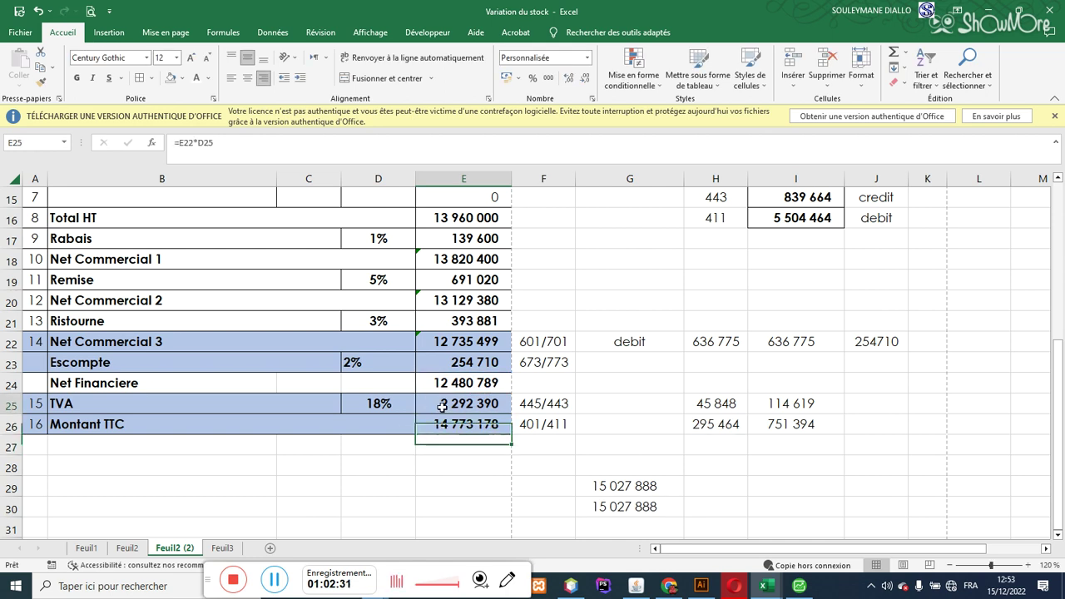
{"action": "double_click", "coordinate": [442, 405]}
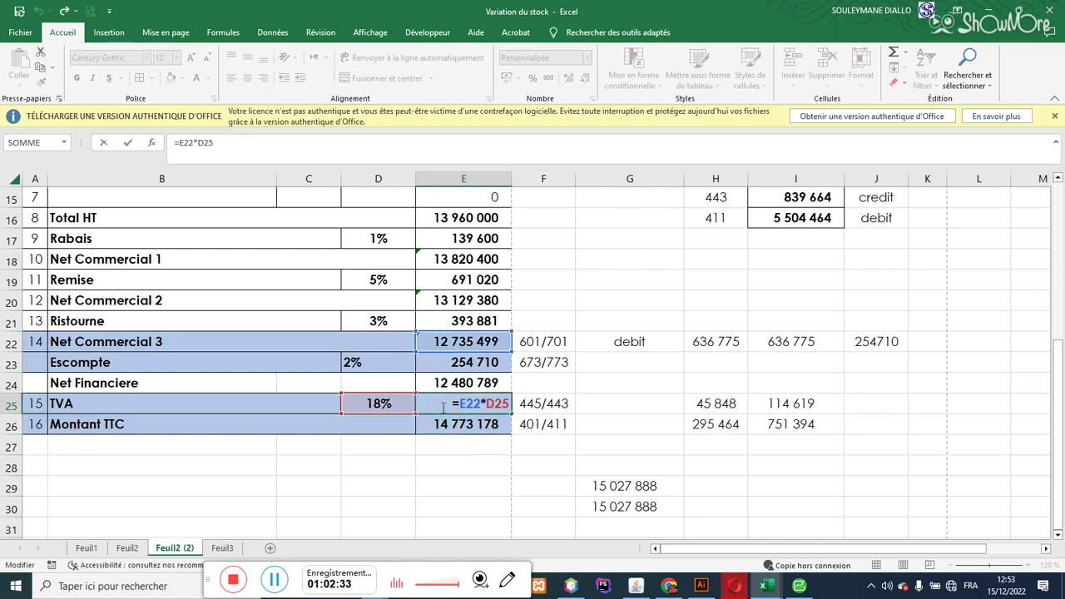
{"action": "key", "text": "Return"}
{"action": "double_click", "coordinate": [441, 405]}
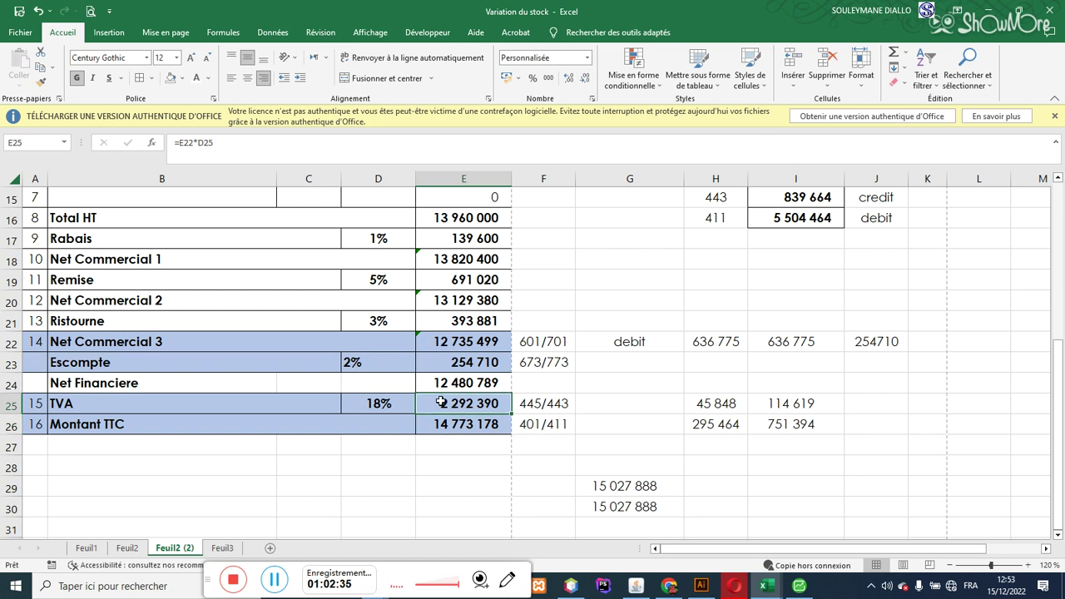
{"action": "type", "text": "+"}
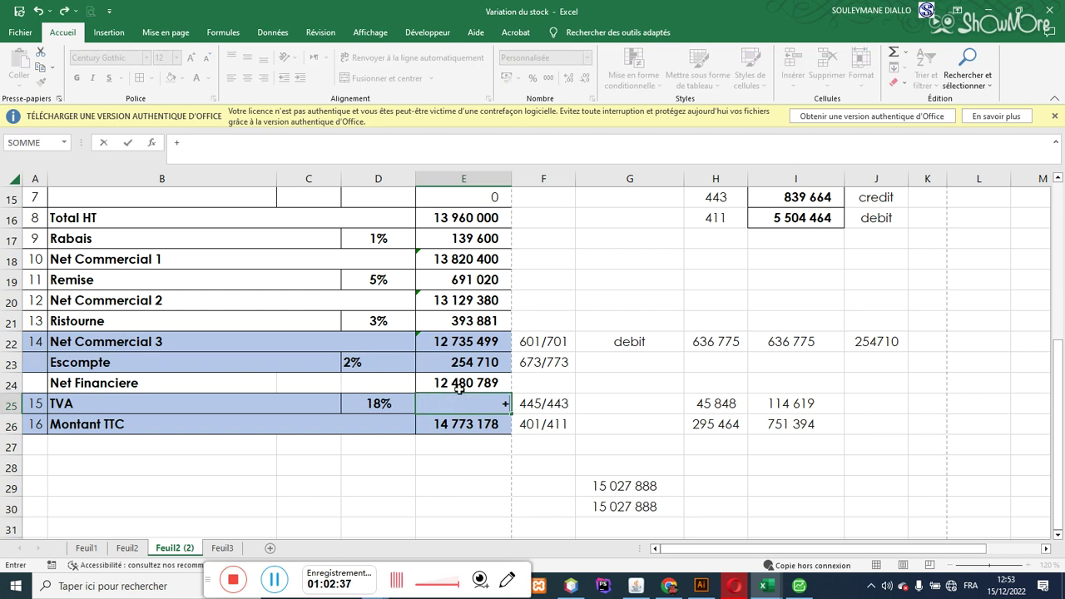
{"action": "left_click", "coordinate": [462, 385]}
{"action": "type", "text": "*"}
{"action": "left_click", "coordinate": [374, 404]}
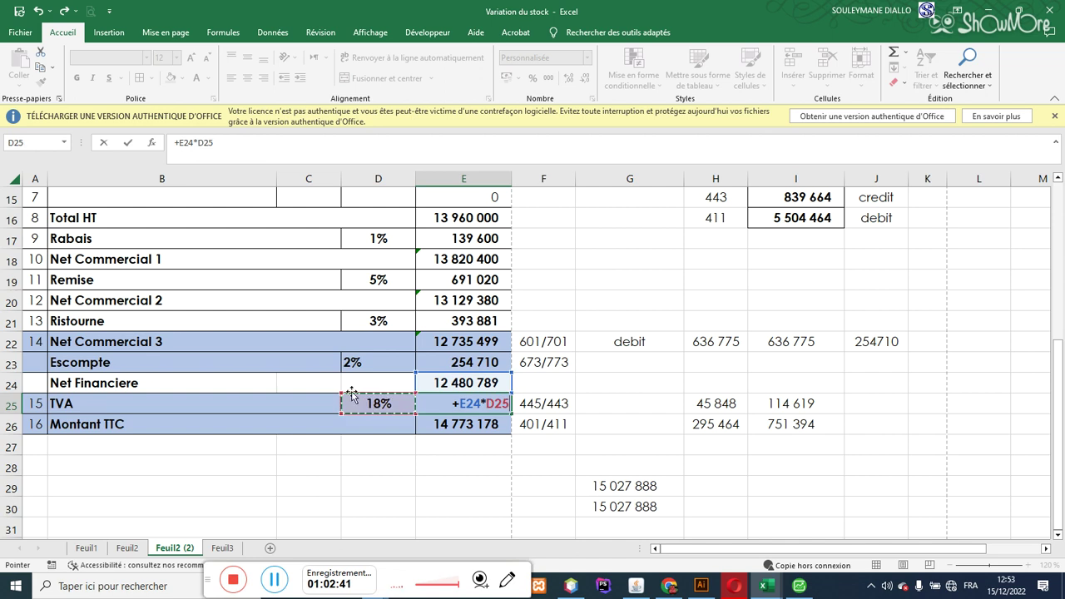
{"action": "key", "text": "Return"}
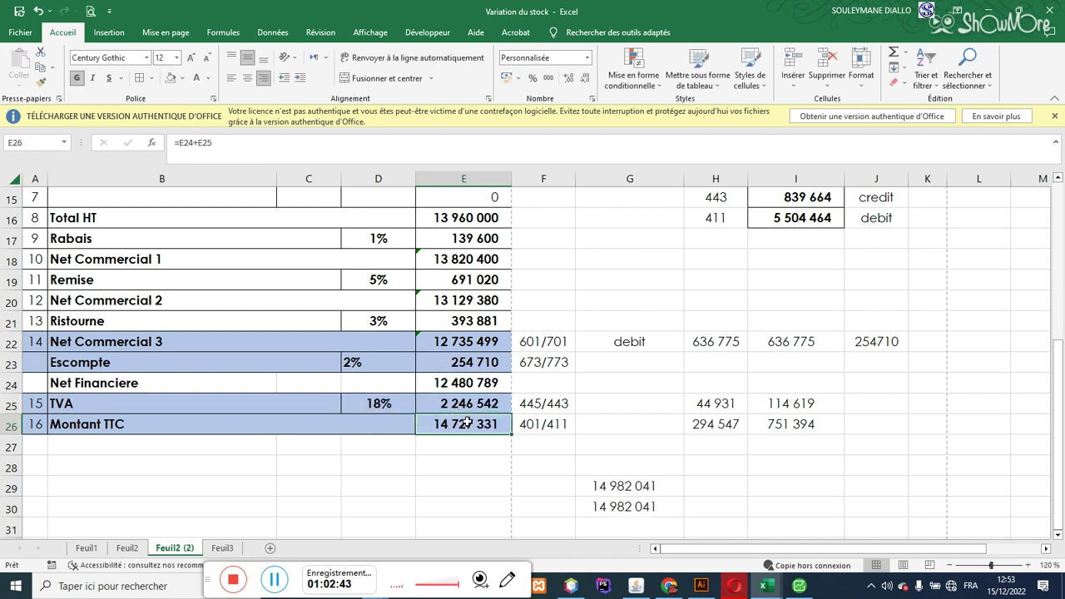
- Compare the check totals and their formulas in G29 and G30, and return to the debit entry in G22
{"action": "left_click", "coordinate": [634, 488]}
{"action": "left_click", "coordinate": [624, 508]}
{"action": "left_click", "coordinate": [626, 487]}
{"action": "left_click", "coordinate": [624, 509]}
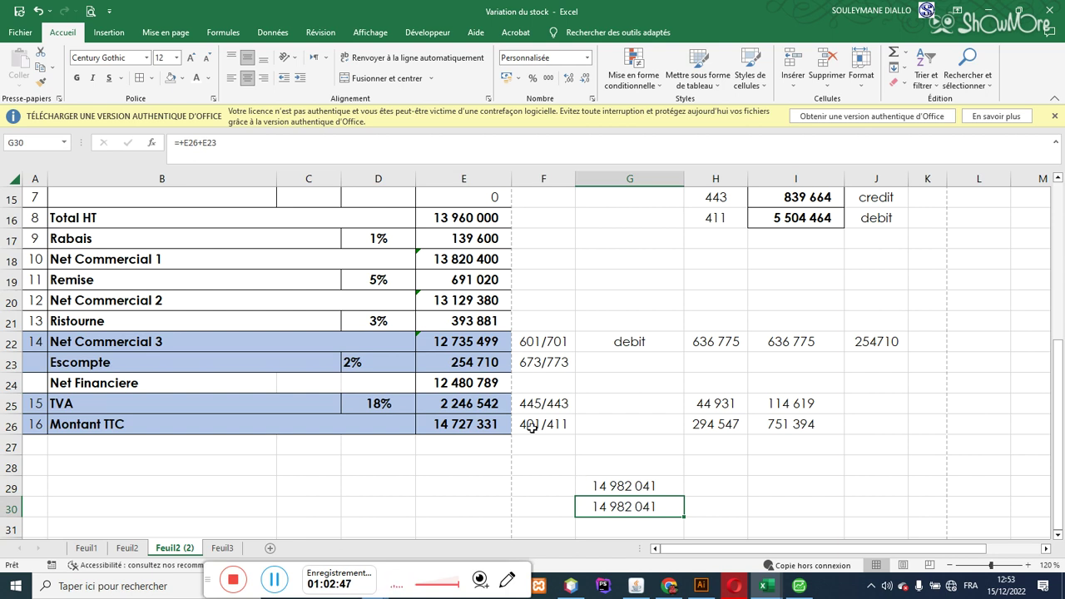
{"action": "left_click", "coordinate": [646, 345]}
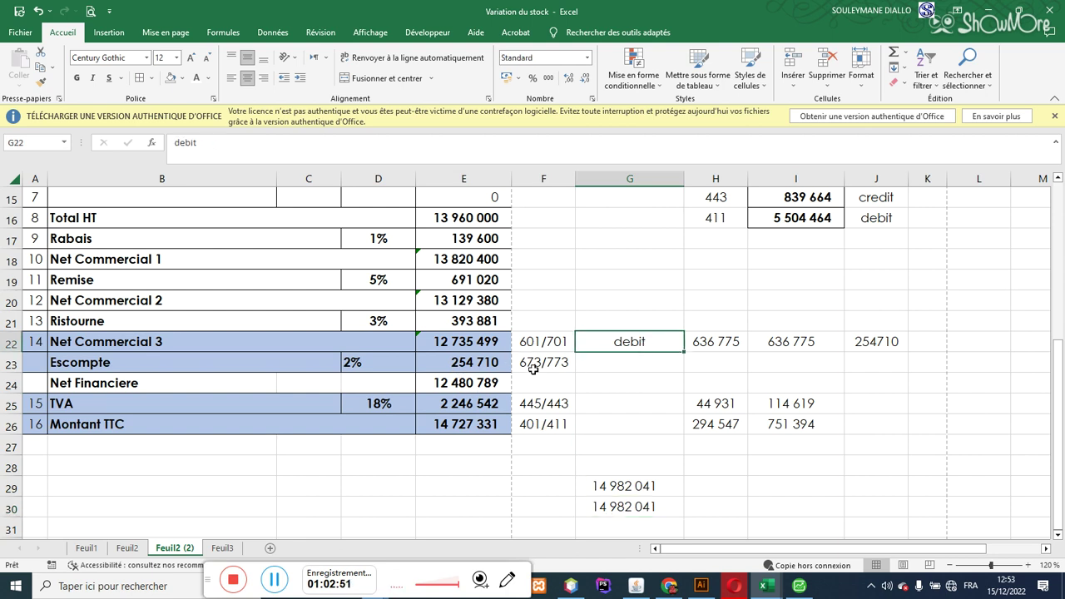
- Annotate column G with credit for Escompte, debit for TVA and credit for Montant TTC
{"action": "left_click", "coordinate": [596, 365]}
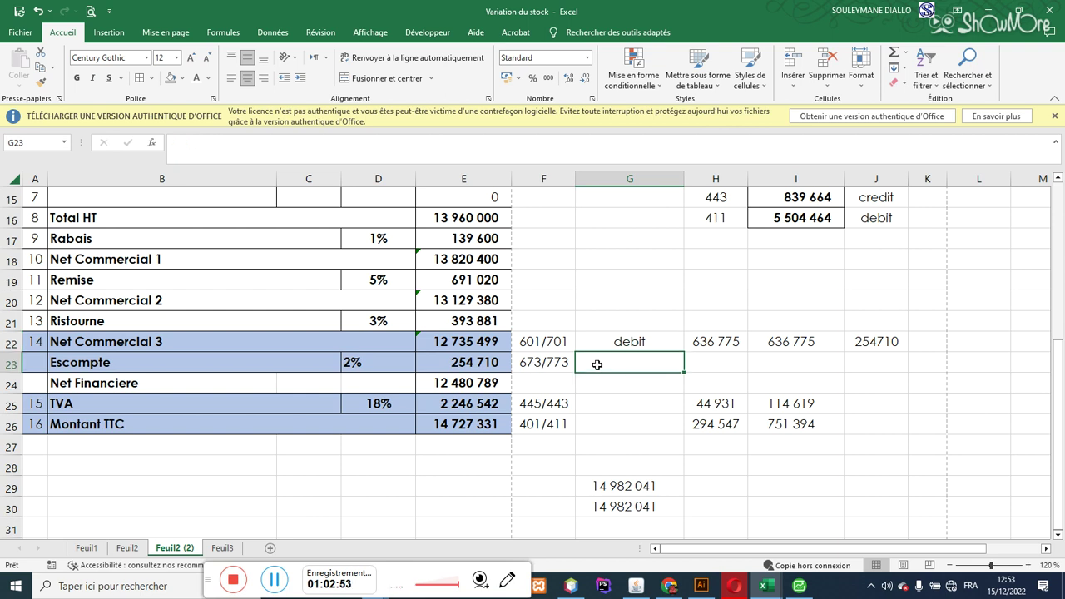
{"action": "type", "text": "credit"}
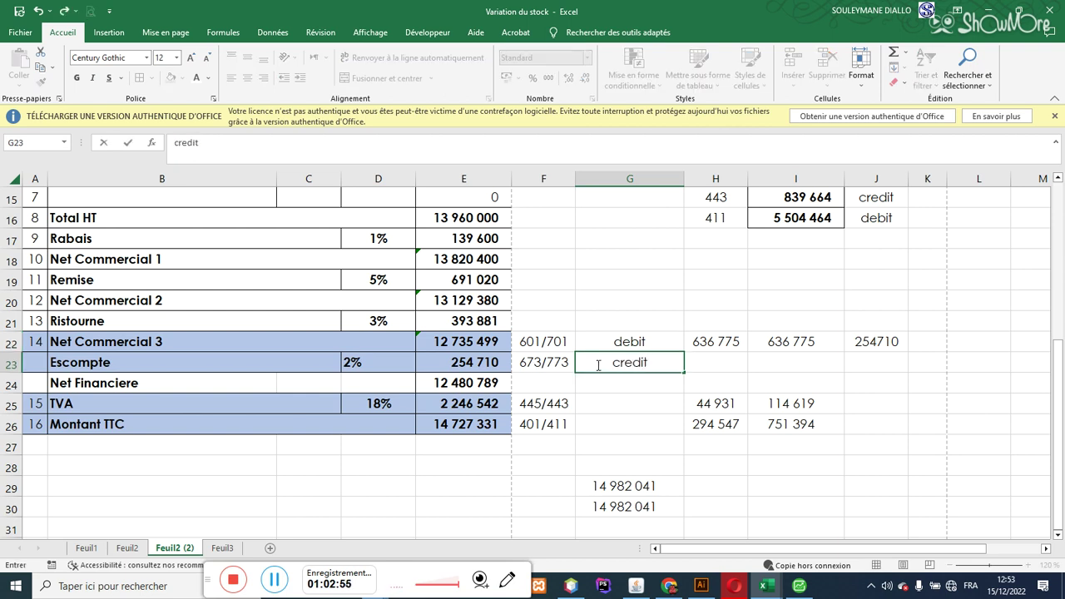
{"action": "key", "text": "Return"}
{"action": "key", "text": "Down"}
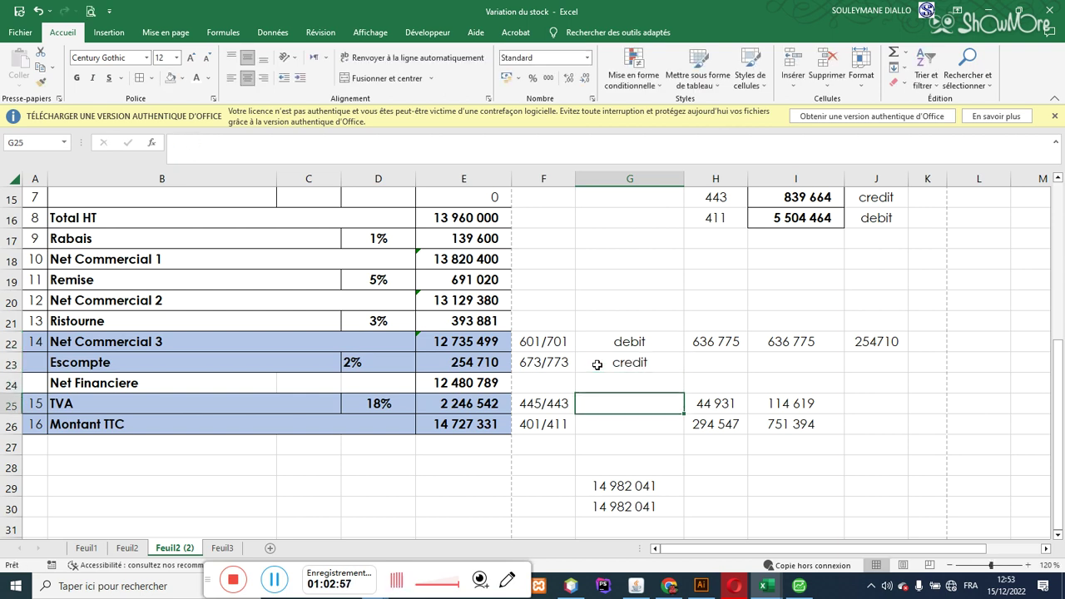
{"action": "type", "text": "debit"}
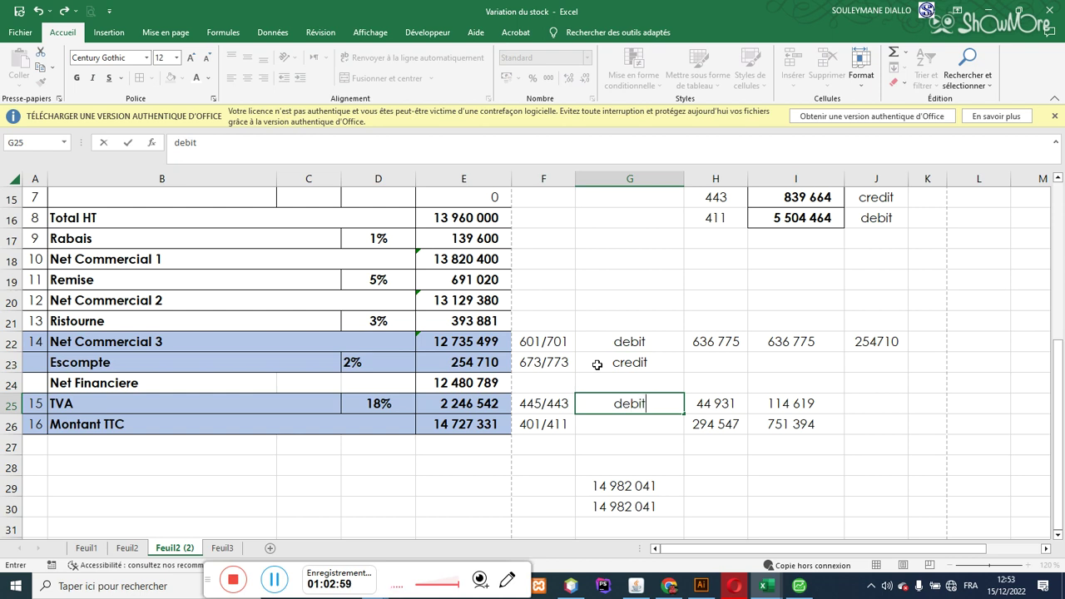
{"action": "key", "text": "Return"}
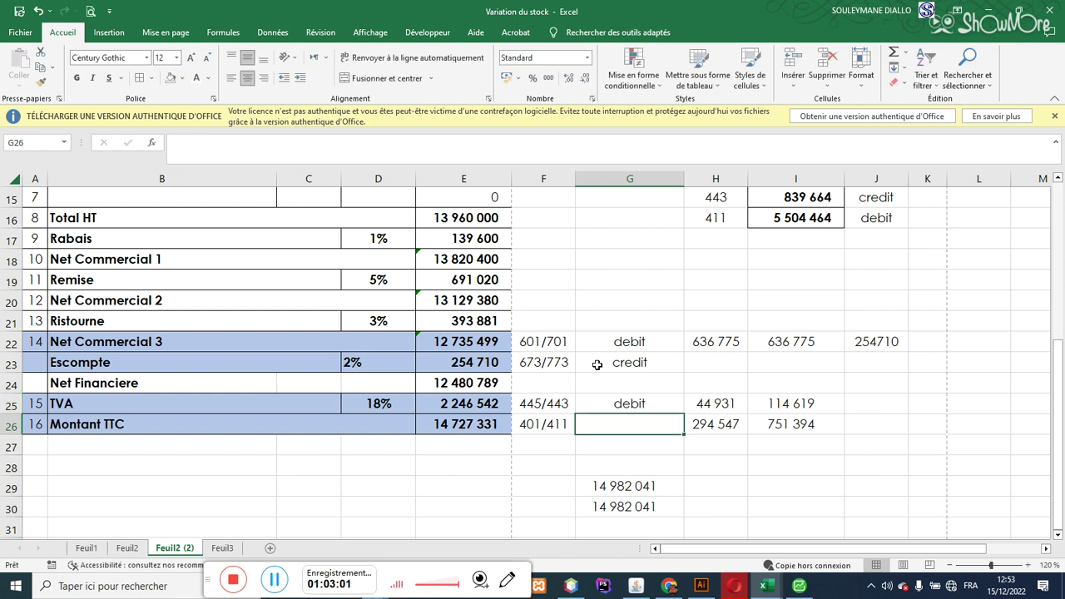
{"action": "type", "text": "credit"}
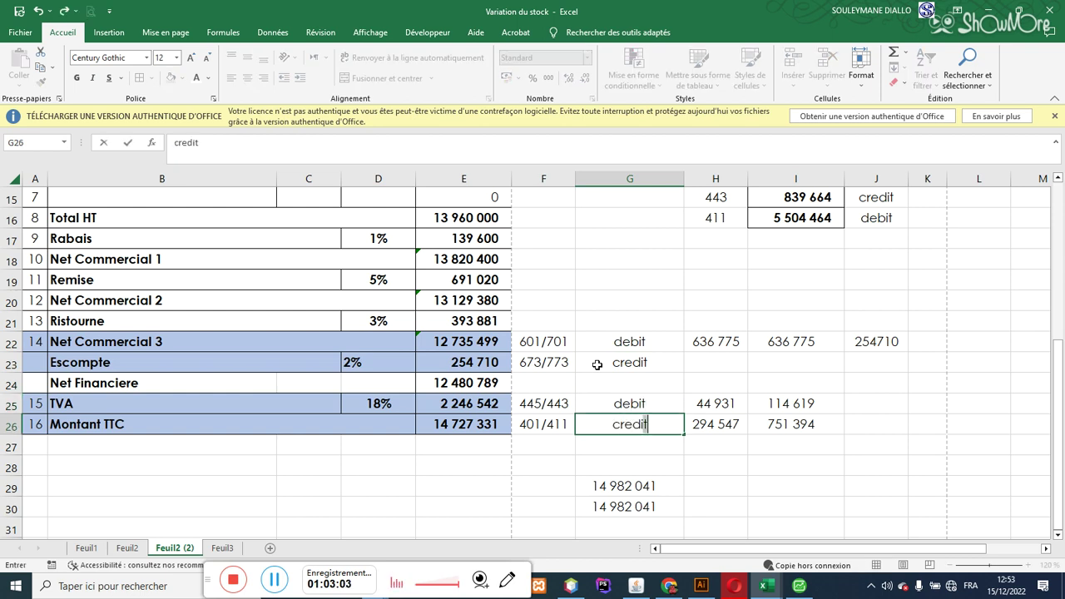
{"action": "key", "text": "Return"}
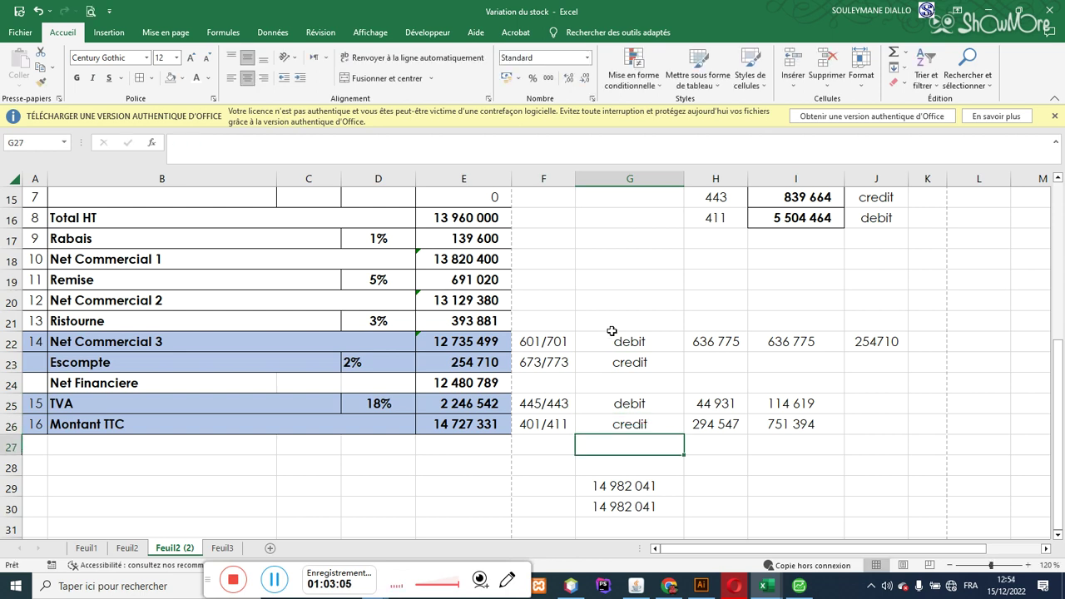
- Extend the Net Commercial 3 annotation in G22 to debit/credit and the Escompte annotation in G23 to credit/debit
{"action": "double_click", "coordinate": [662, 338]}
{"action": "type", "text": "/"}
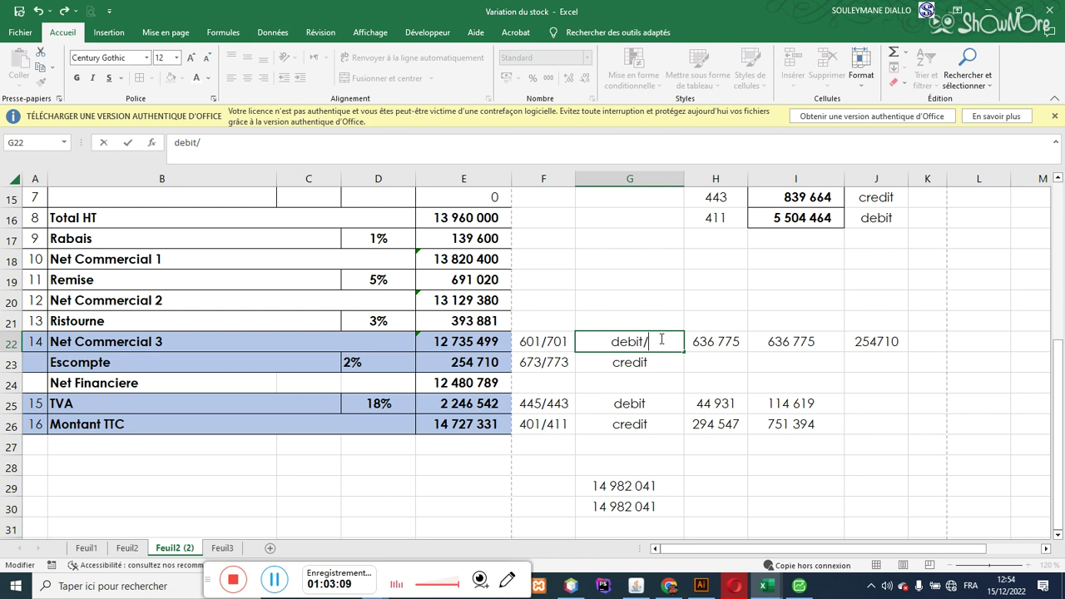
{"action": "type", "text": "credit"}
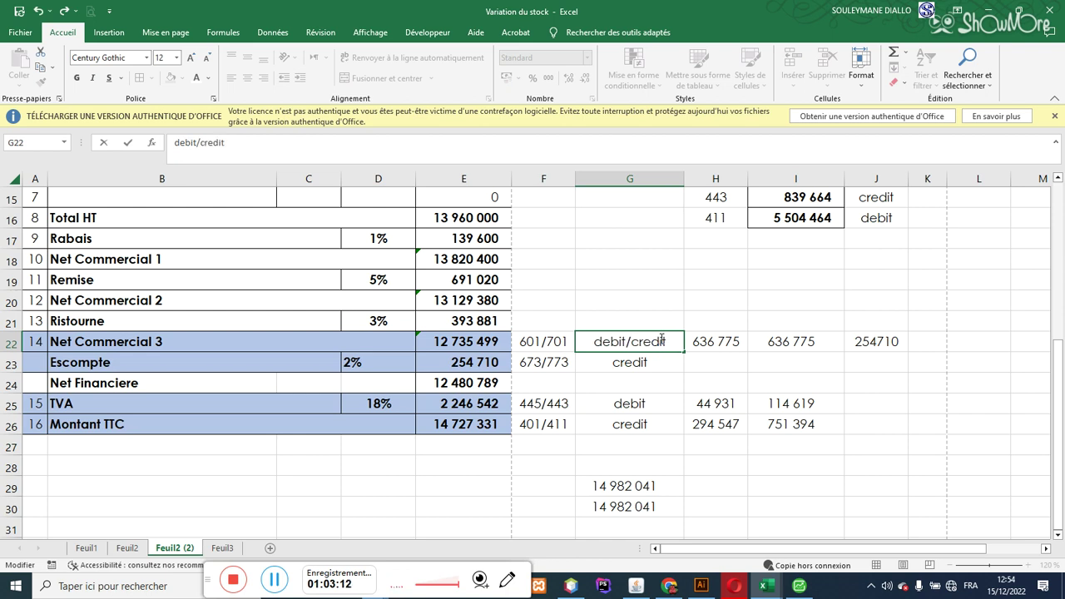
{"action": "key", "text": "Return"}
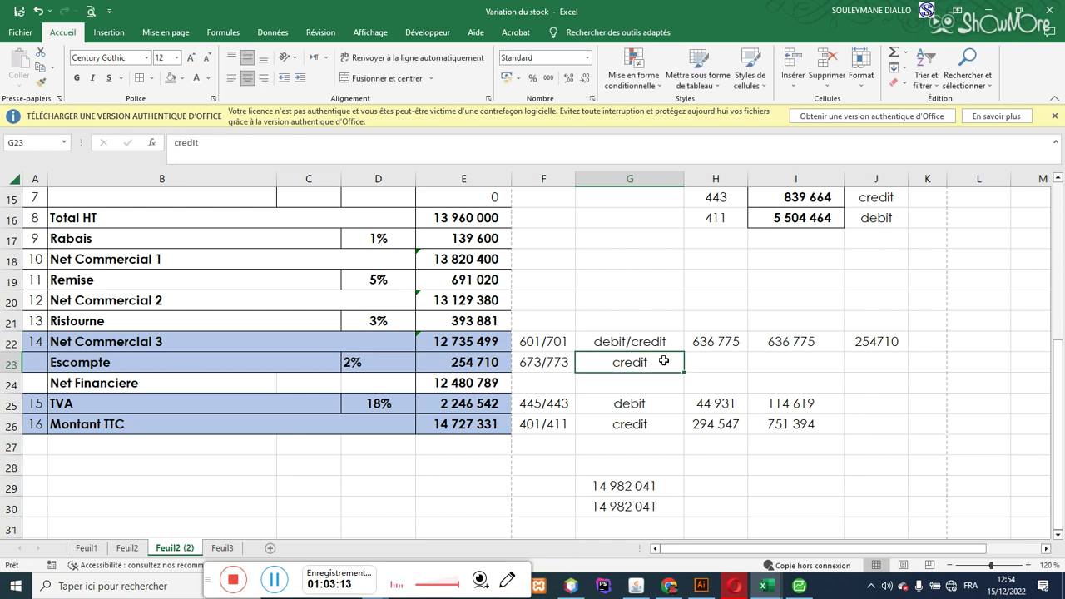
{"action": "double_click", "coordinate": [665, 363]}
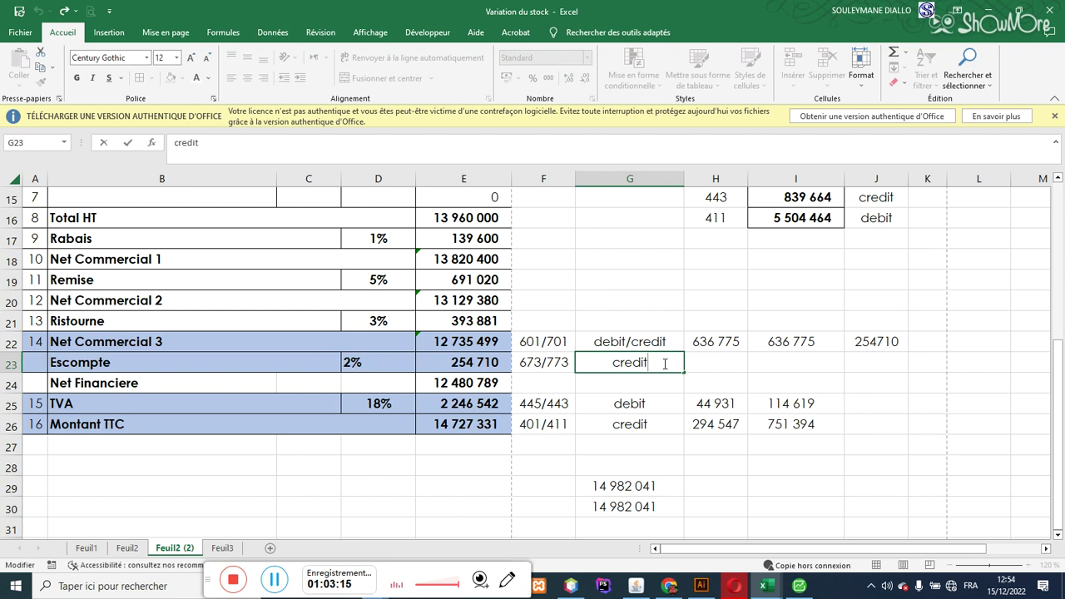
{"action": "type", "text": "/debit"}
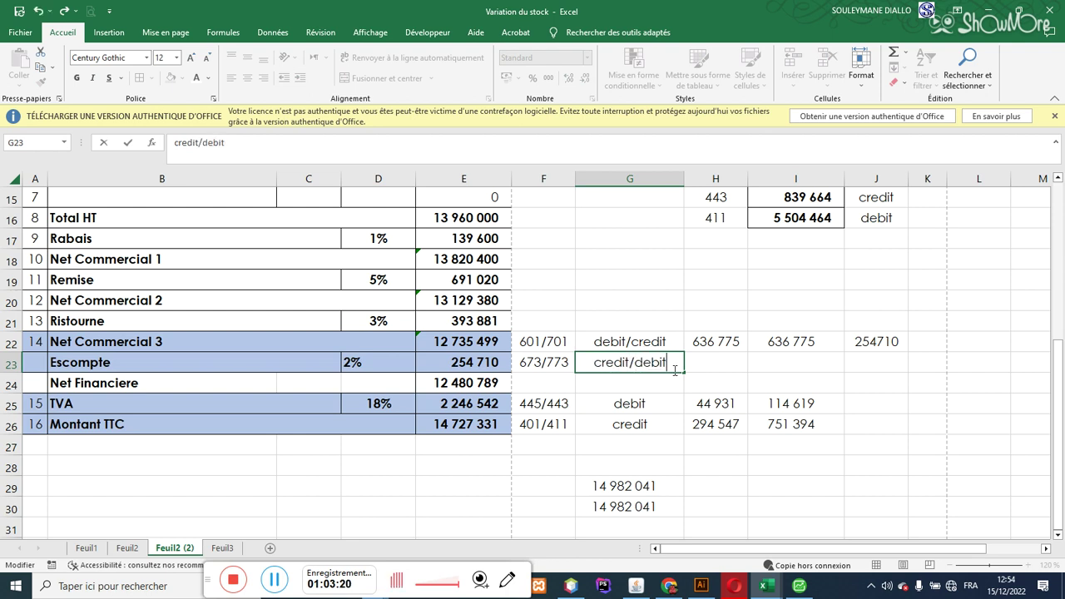
{"action": "key", "text": "Return"}
{"action": "key", "text": "Down"}
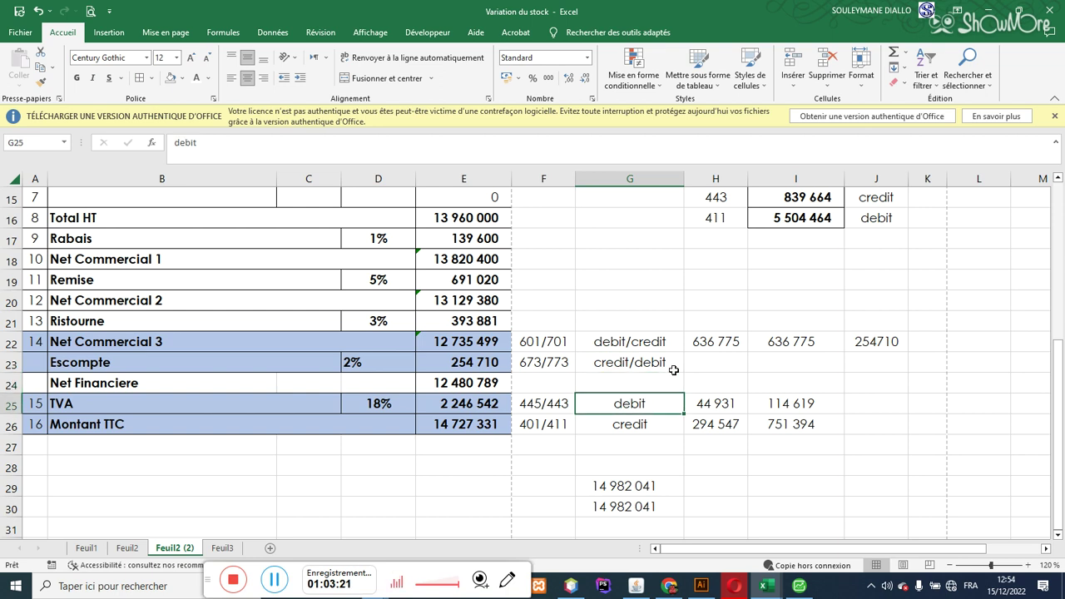
- Extend the TVA annotation in G25 to debit/credit and the Montant TTC annotation in G26 to credit/debit
{"action": "double_click", "coordinate": [645, 402]}
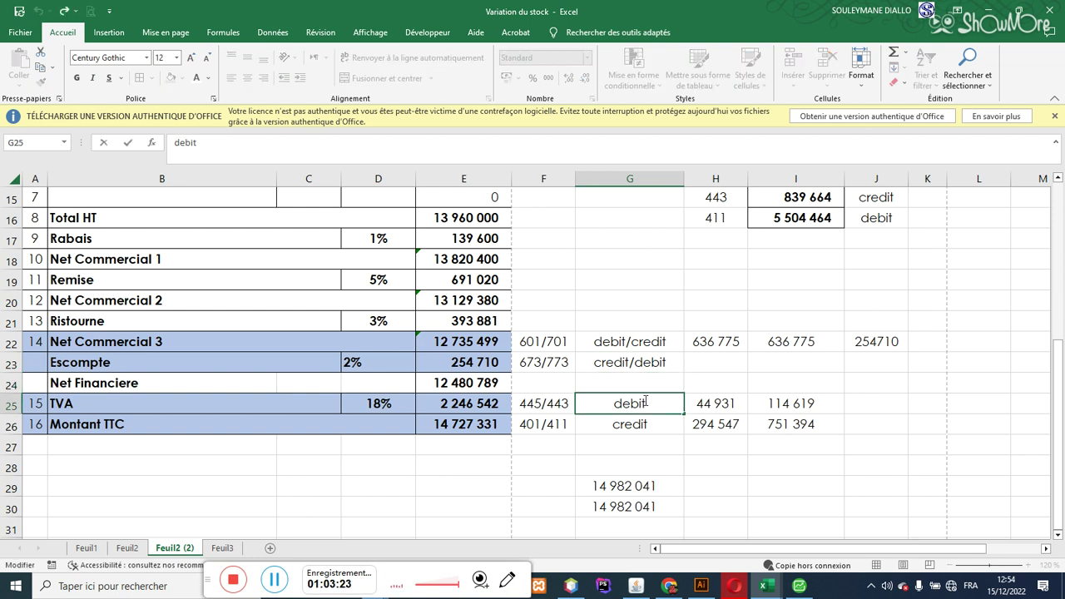
{"action": "type", "text": "/"}
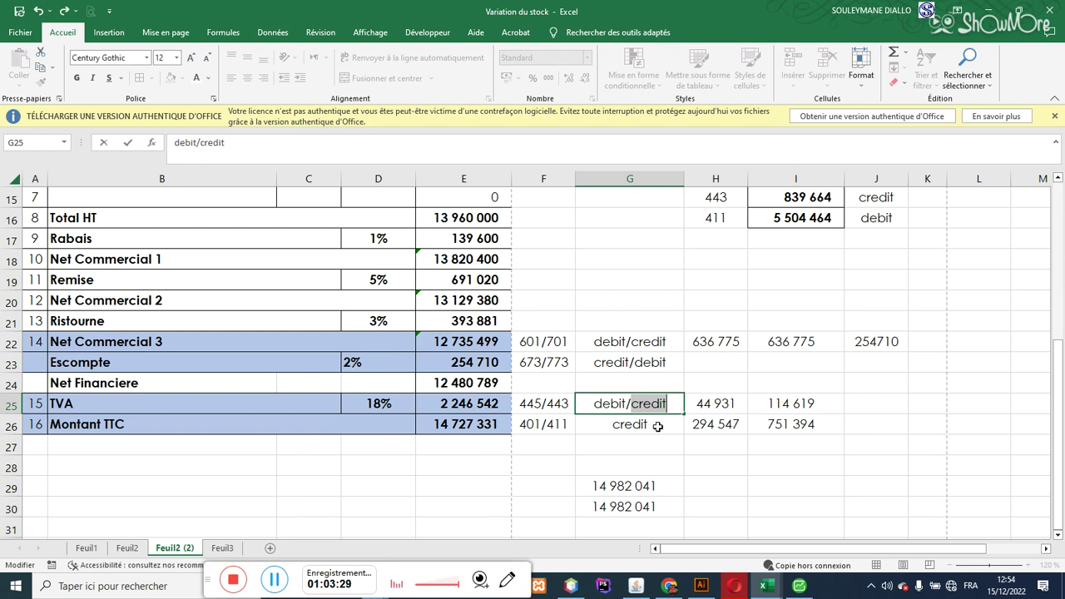
{"action": "left_click", "coordinate": [657, 426]}
{"action": "double_click", "coordinate": [657, 426]}
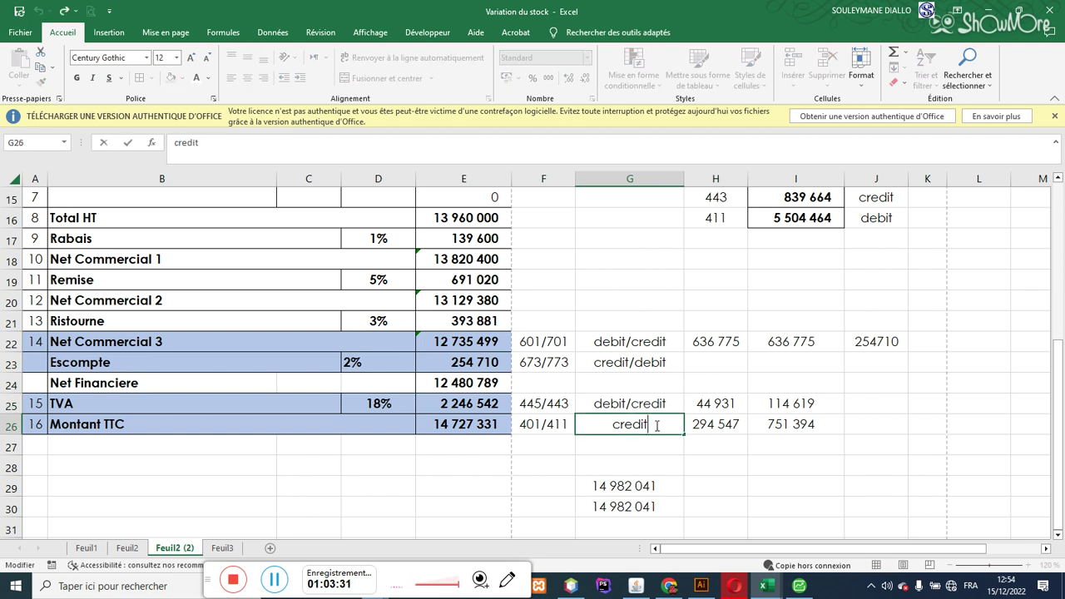
{"action": "type", "text": ":"}
{"action": "key", "text": "BackSpace"}
{"action": "type", "text": "/debit"}
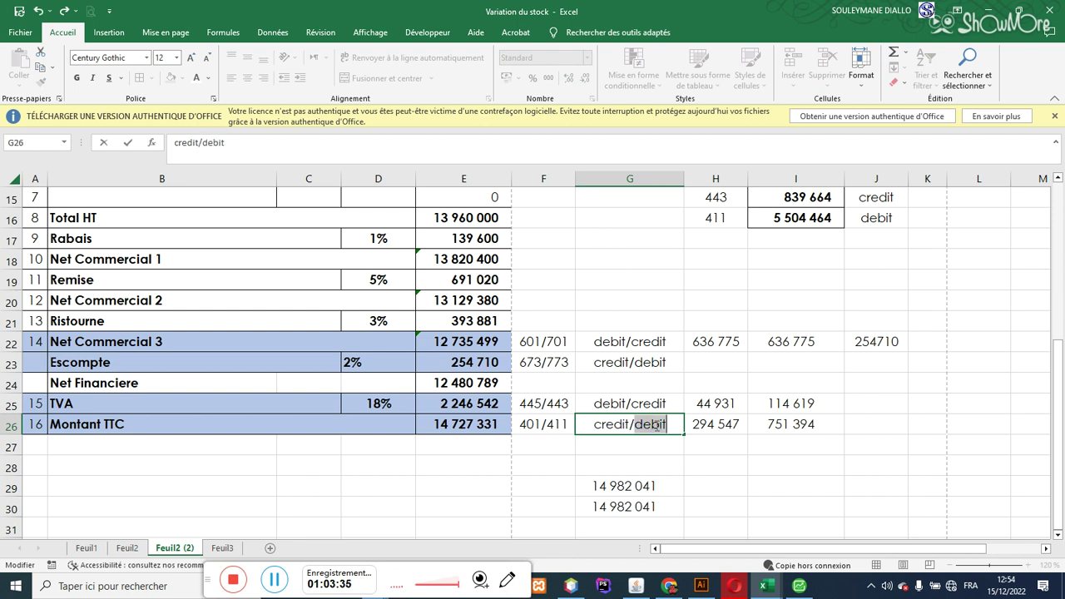
{"action": "key", "text": "Return"}
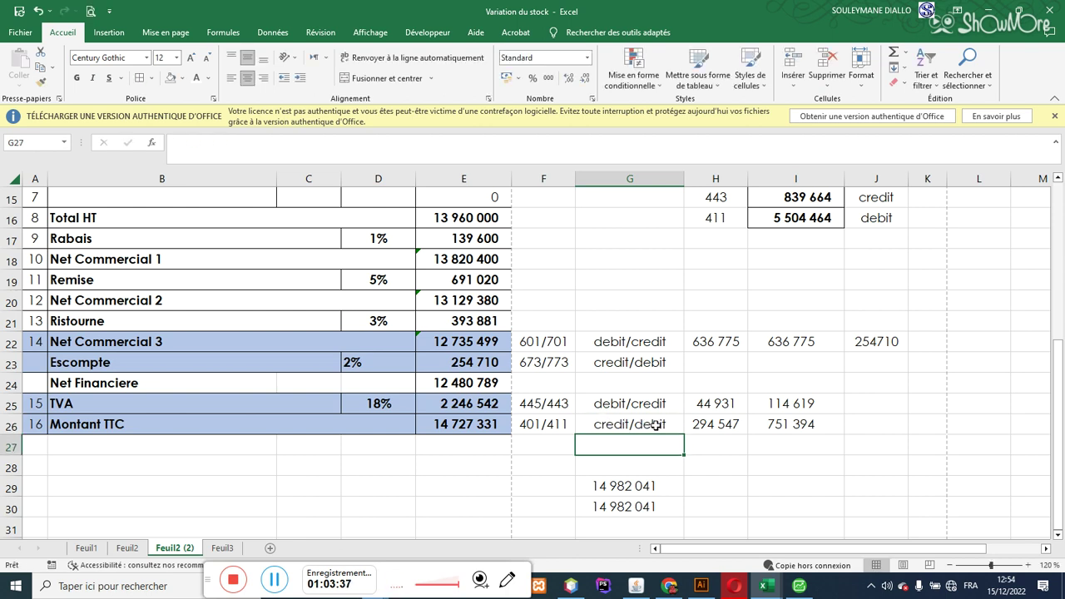
- Review the TVA annotation in G25 and the formula of the first check total in G29
{"action": "left_click", "coordinate": [639, 406]}
{"action": "left_click", "coordinate": [637, 445]}
{"action": "left_click", "coordinate": [635, 483]}
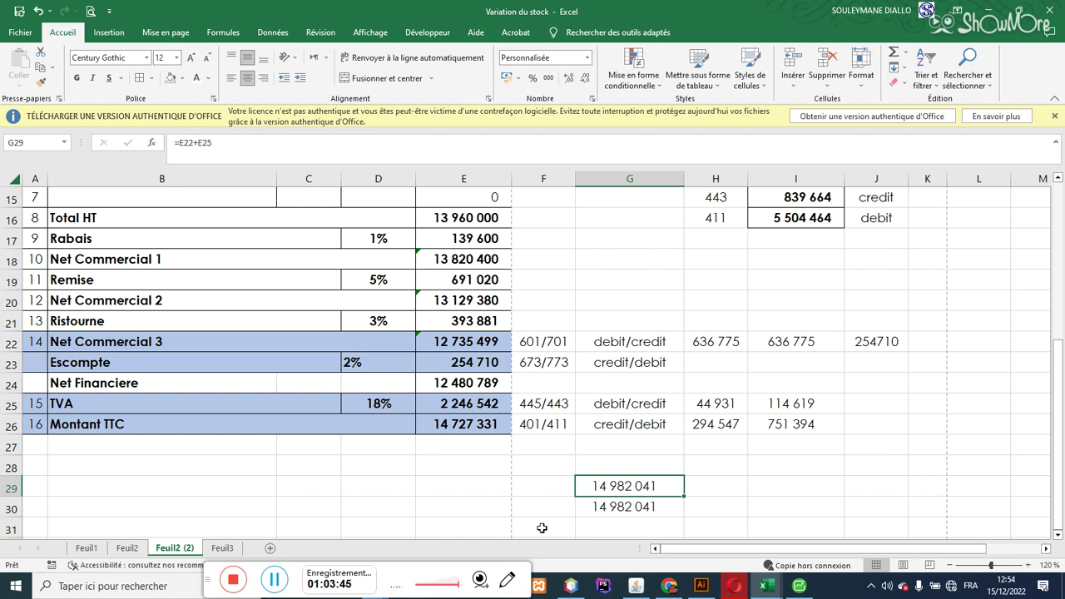
- Switch to Sage 100 Comptabilité, set the debit of the 445000 line to 2246542 from the Excel invoice's TVA, and record the line
{"action": "left_click", "coordinate": [277, 581]}
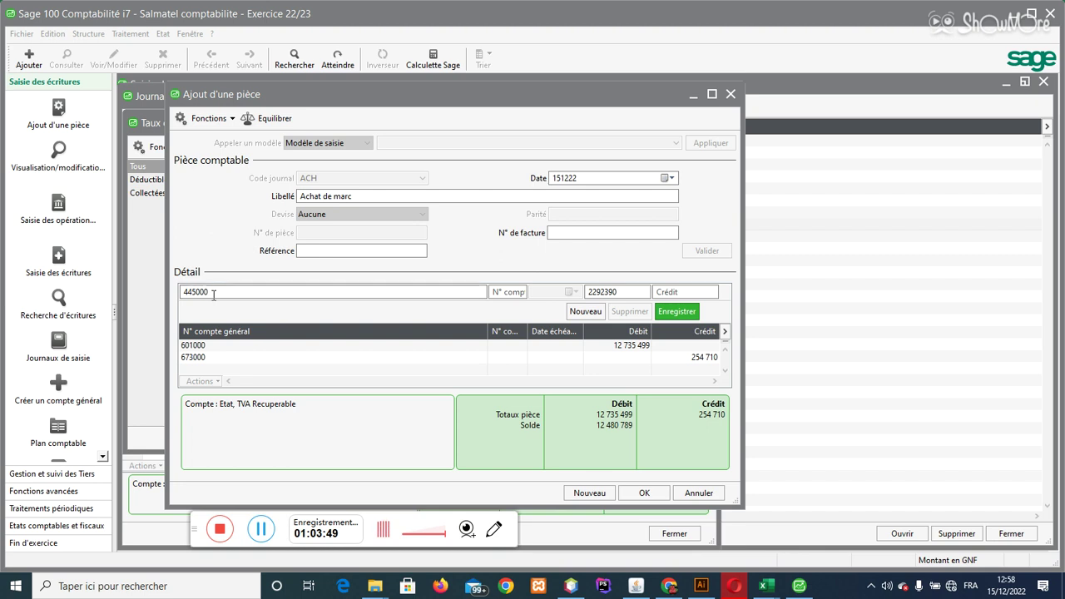
{"action": "left_click", "coordinate": [617, 290]}
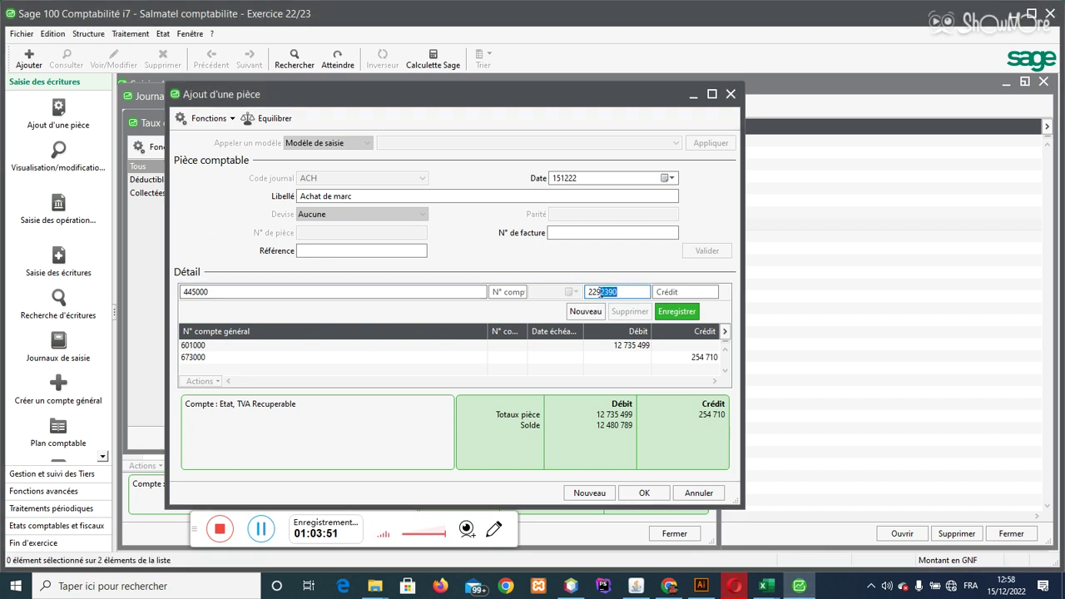
{"action": "left_click", "coordinate": [797, 593]}
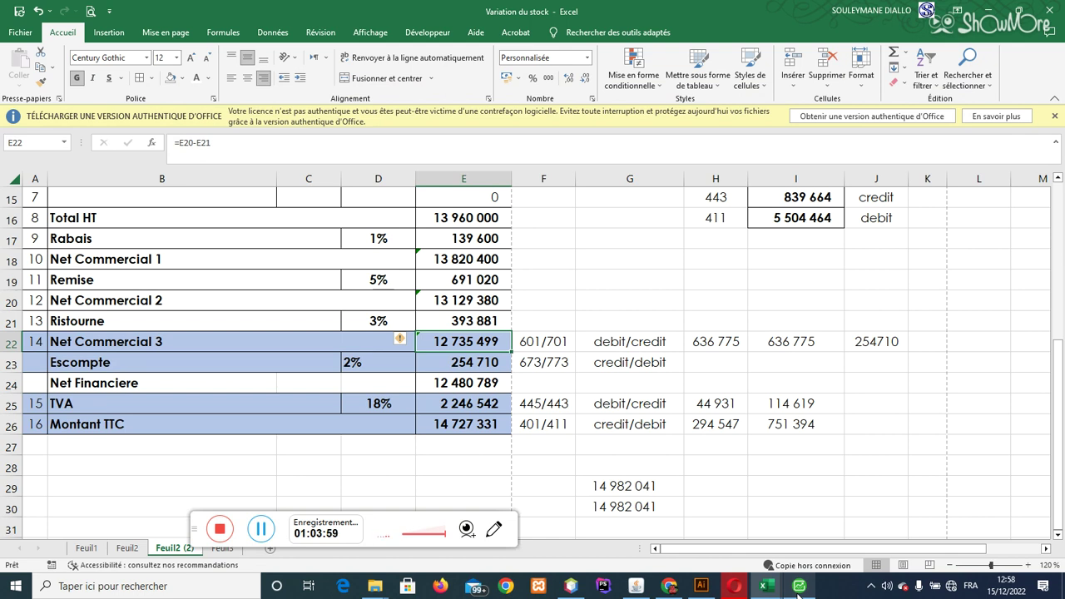
{"action": "left_click", "coordinate": [797, 592]}
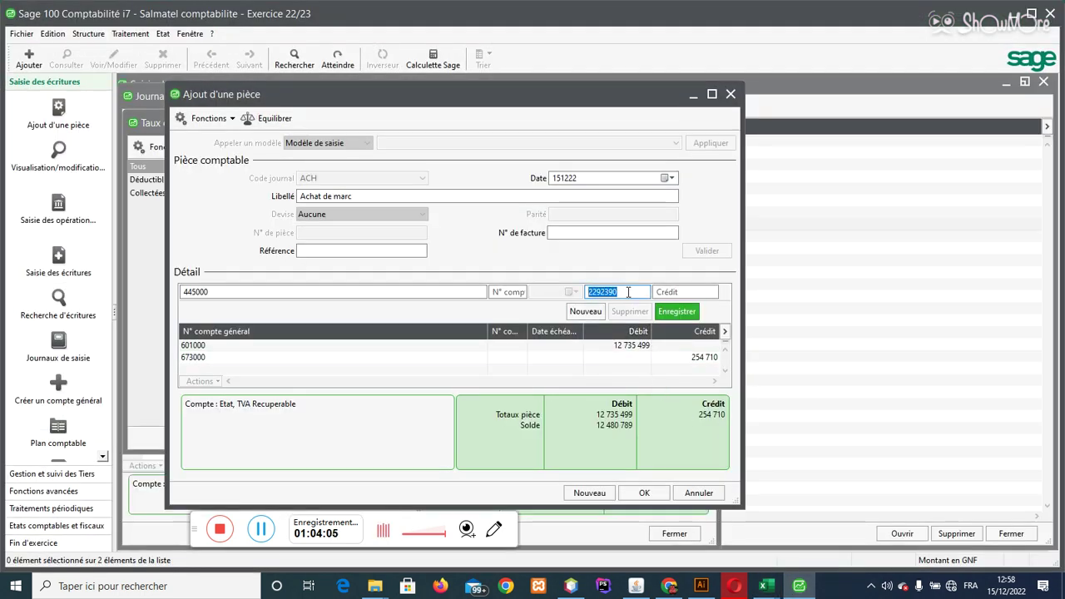
{"action": "type", "text": "2"}
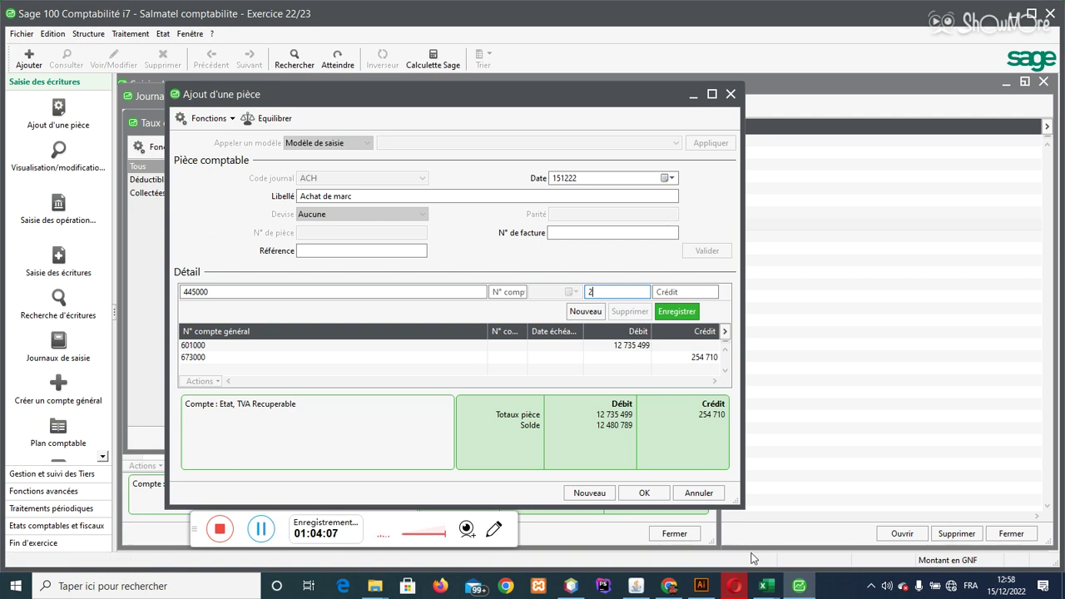
{"action": "left_click", "coordinate": [799, 589]}
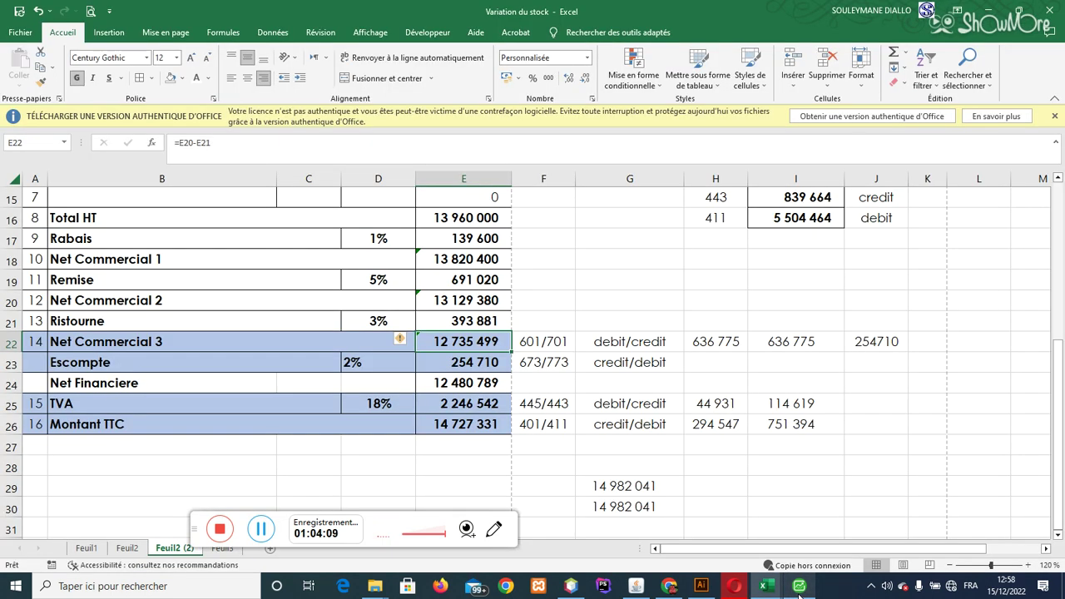
{"action": "left_click", "coordinate": [799, 590]}
{"action": "type", "text": "246"}
{"action": "left_click", "coordinate": [799, 589]}
{"action": "left_click", "coordinate": [799, 591]}
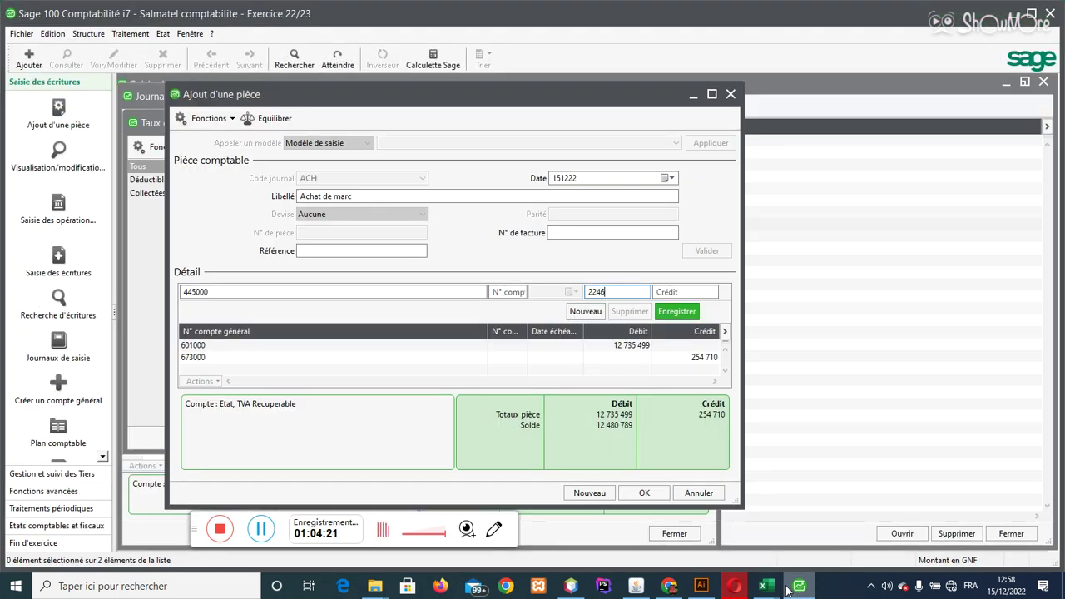
{"action": "type", "text": "543"}
{"action": "type", "text": "2"}
{"action": "key", "text": "Return"}
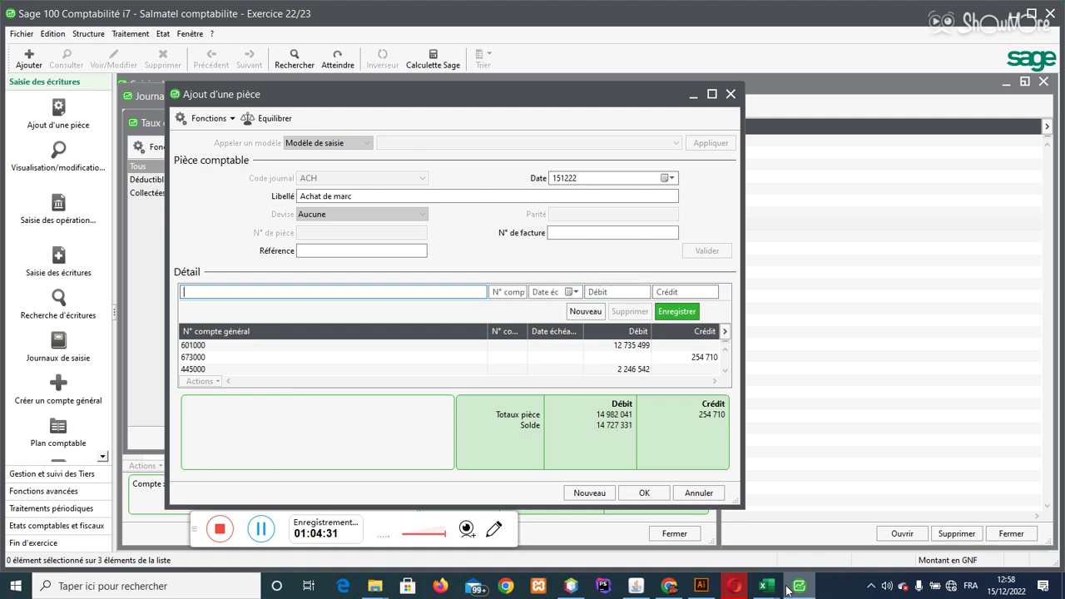
- Add a line for general account 401000 with third party F001, due date 151222 and a credit of 14727331
{"action": "type", "text": "401000"}
{"action": "key", "text": "Tab"}
{"action": "key", "text": "Tab"}
{"action": "key", "text": "Tab"}
{"action": "key", "text": "Tab"}
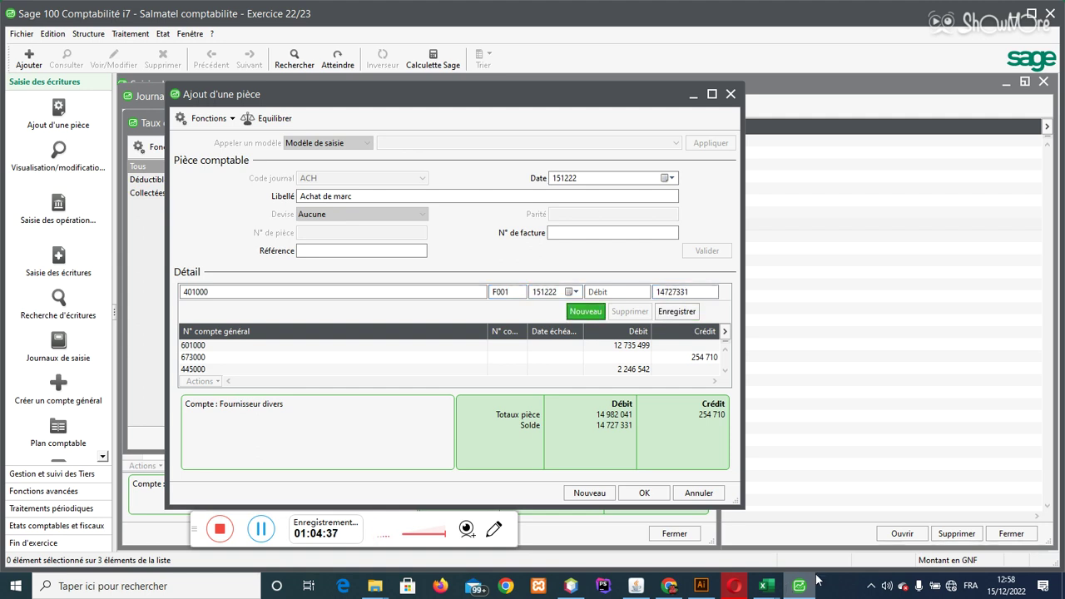
{"action": "left_click", "coordinate": [691, 292]}
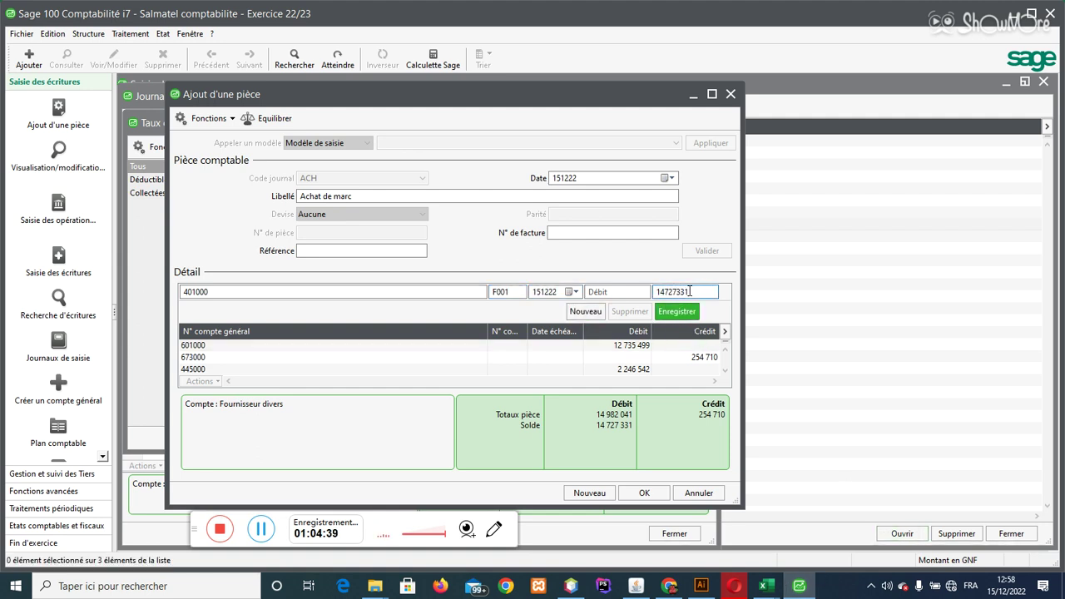
{"action": "key", "text": "Return"}
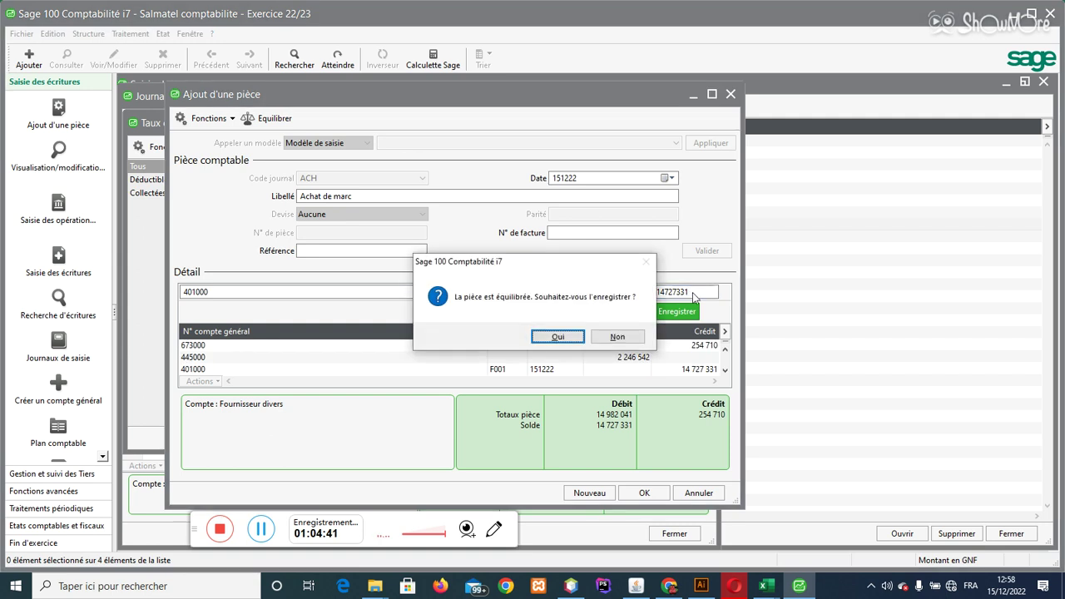
- Save the balanced purchase entry and maximize the Ajout d'une pièce window
{"action": "left_click", "coordinate": [563, 336]}
{"action": "left_click", "coordinate": [632, 336]}
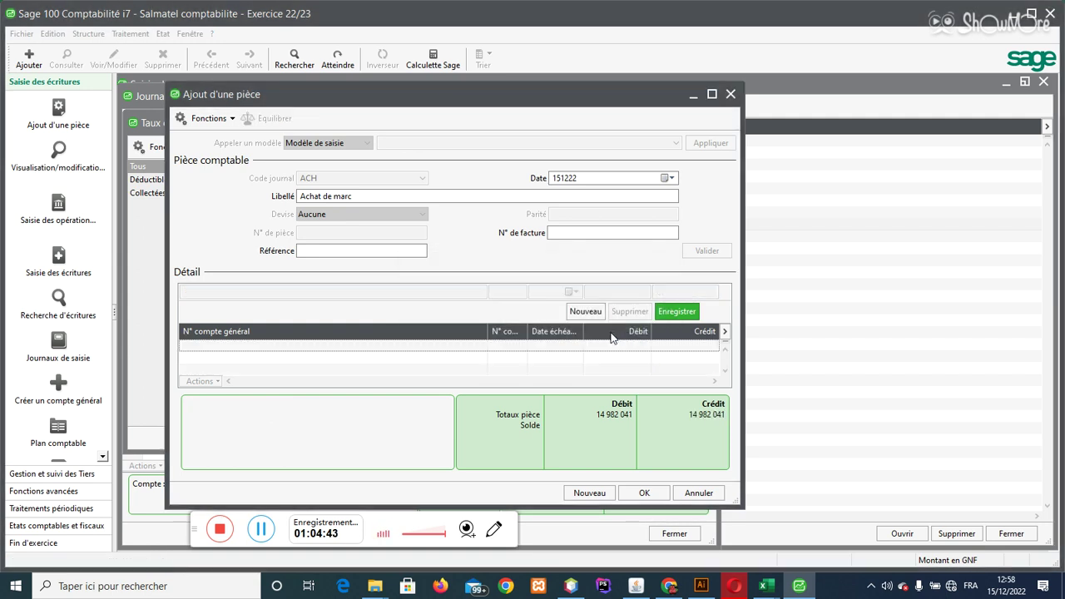
{"action": "left_click", "coordinate": [712, 94]}
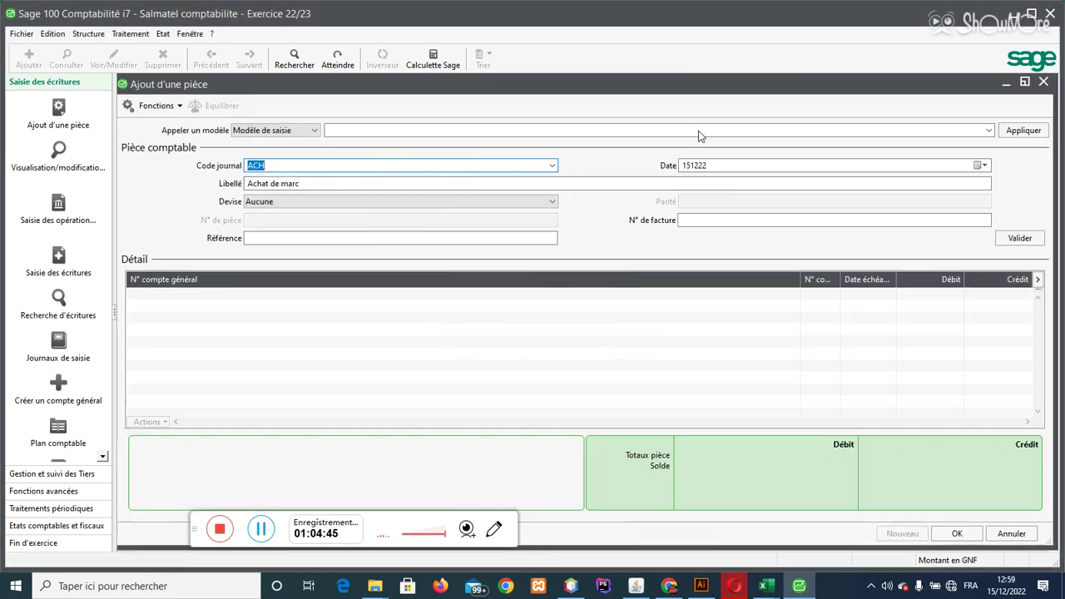
- Set the new entry's journal code to VTE, Journal ventes, in place of the purchases journal
{"action": "mouse_move", "coordinate": [772, 589]}
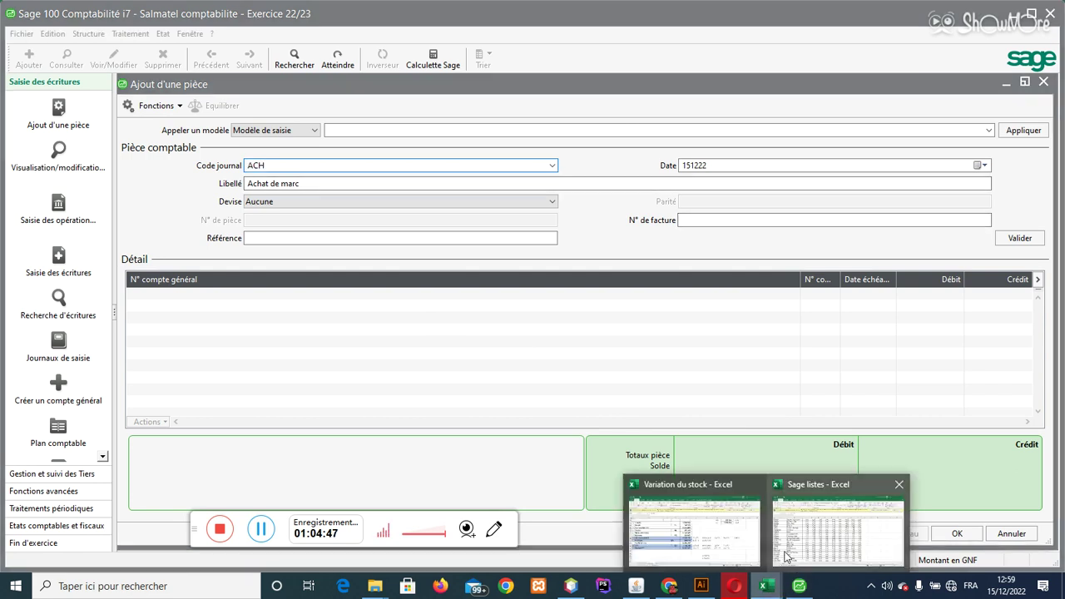
{"action": "left_click", "coordinate": [706, 527]}
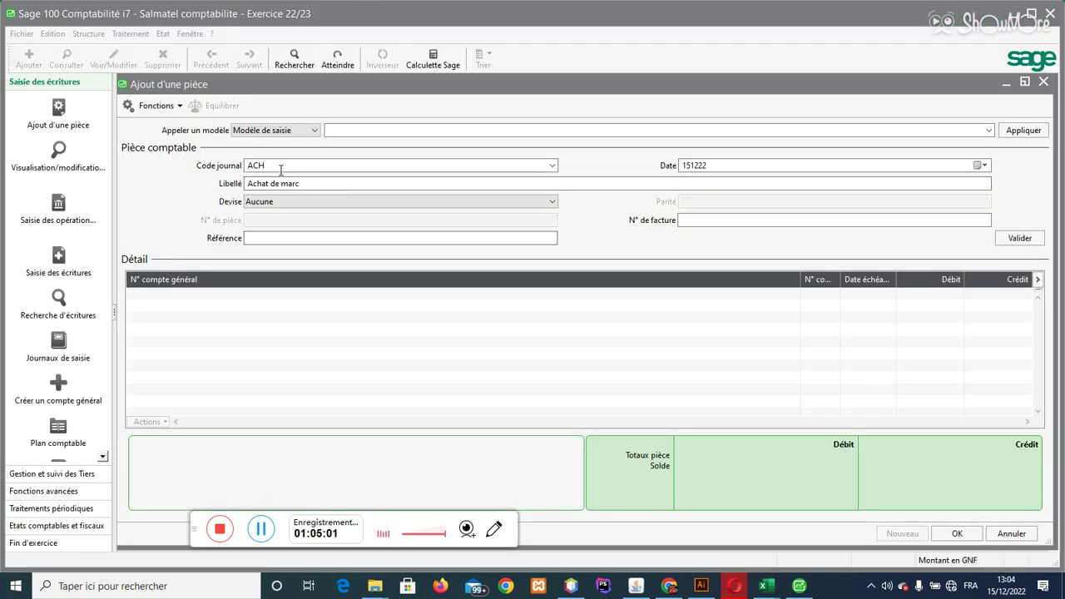
{"action": "left_click_drag", "start_coordinate": [280, 168], "coordinate": [245, 169]}
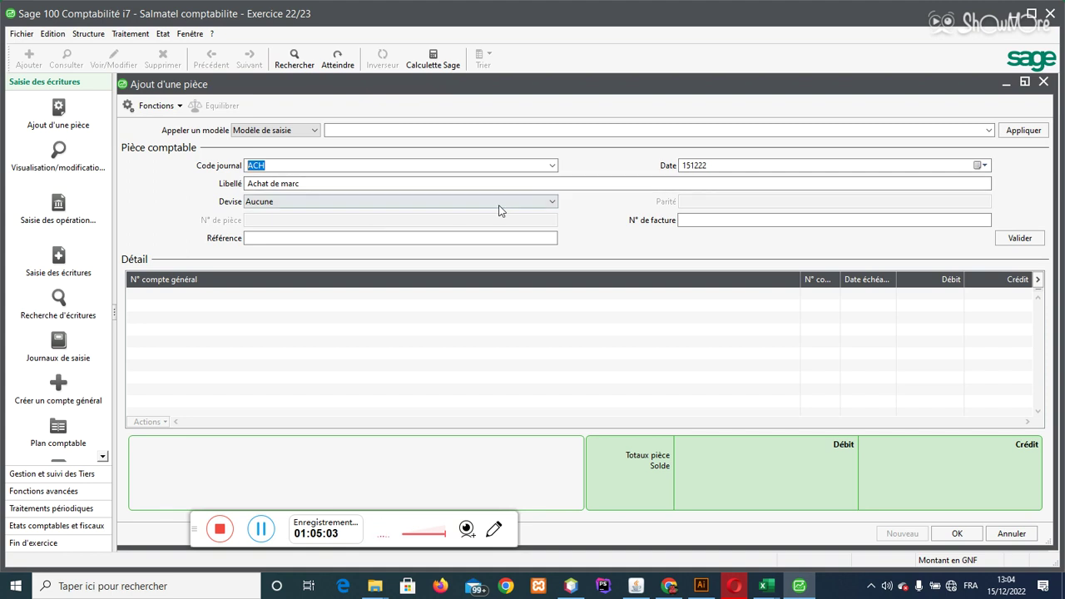
{"action": "key", "text": "Delete"}
{"action": "left_click", "coordinate": [552, 165]}
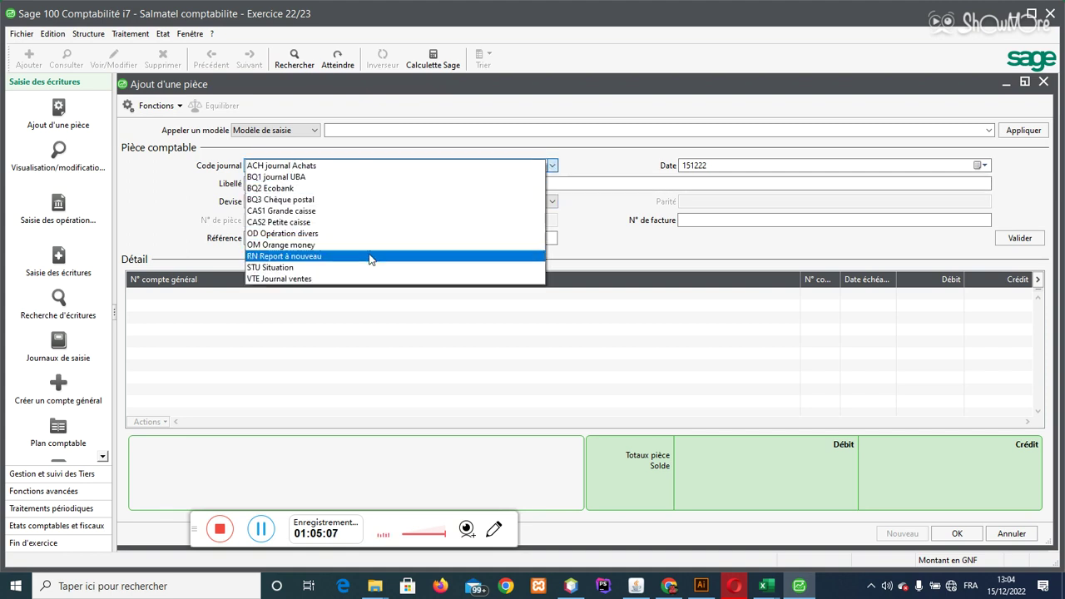
{"action": "left_click", "coordinate": [366, 280]}
- Change the entry's label to "Vente de marc" and validate the header to open the detail lines
{"action": "left_click", "coordinate": [402, 185]}
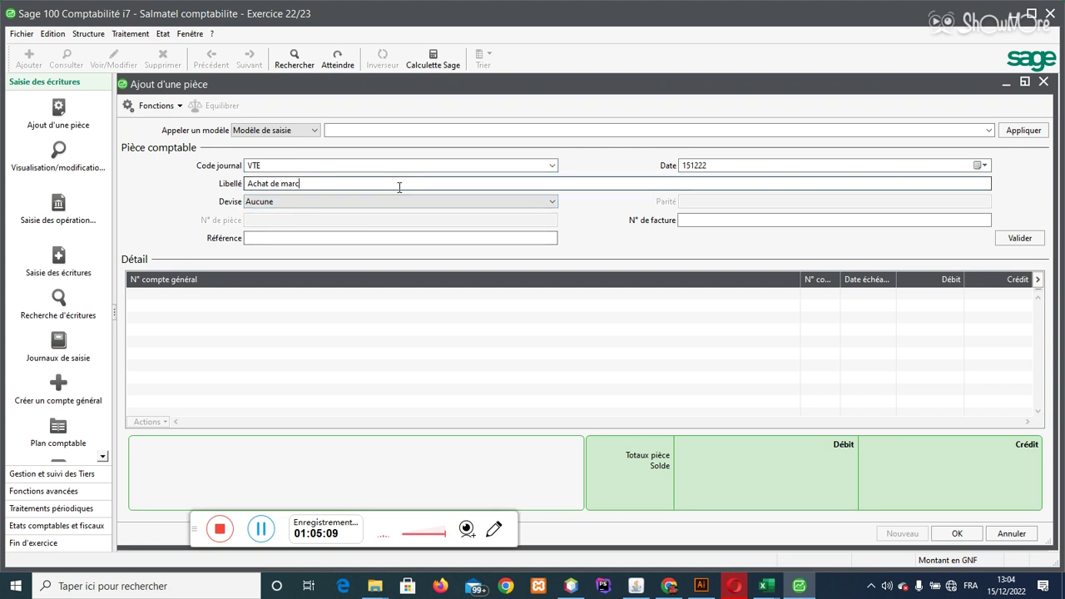
{"action": "left_click_drag", "start_coordinate": [277, 183], "coordinate": [247, 184]}
{"action": "key", "text": "BackSpace"}
{"action": "type", "text": "Vent"}
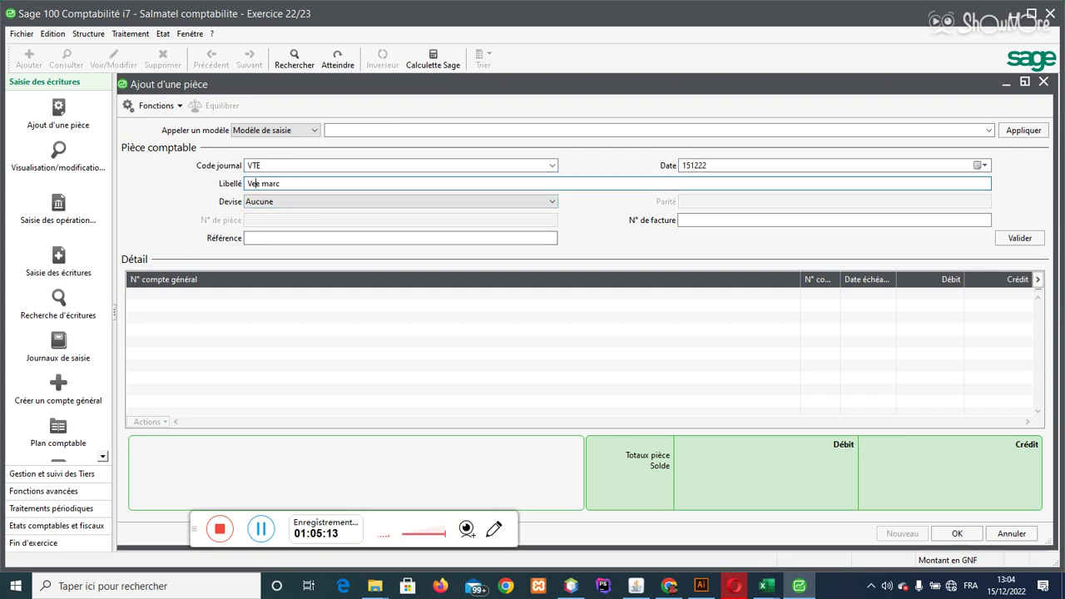
{"action": "type", "text": "e de m"}
{"action": "key", "text": "BackSpace"}
{"action": "key", "text": "BackSpace"}
{"action": "key", "text": "BackSpace"}
{"action": "key", "text": "Delete"}
{"action": "key", "text": "BackSpace"}
{"action": "type", "text": "e"}
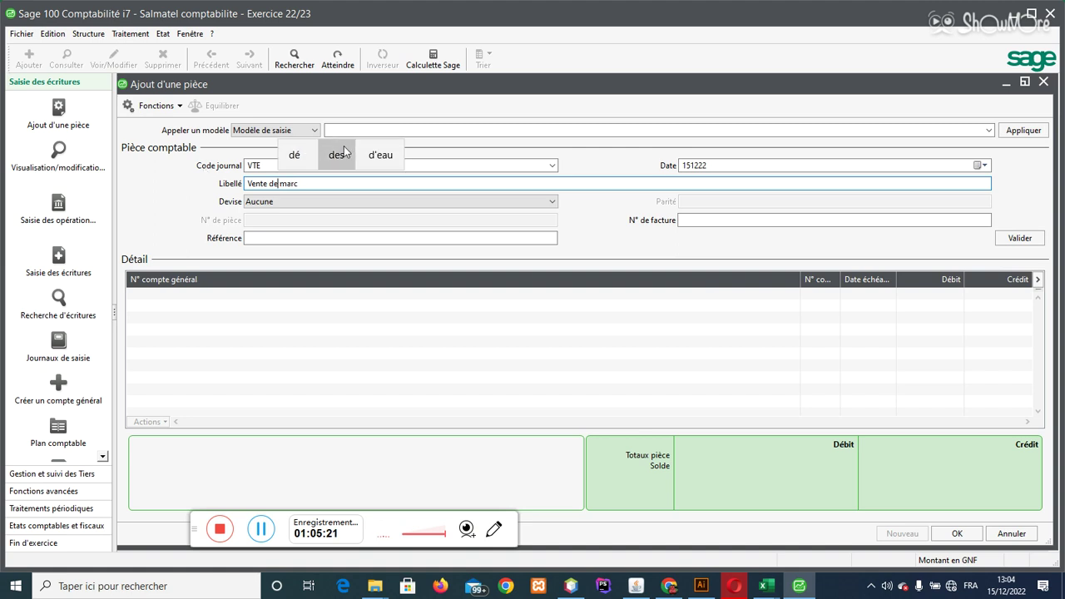
{"action": "left_click", "coordinate": [335, 183]}
{"action": "key", "text": "Return"}
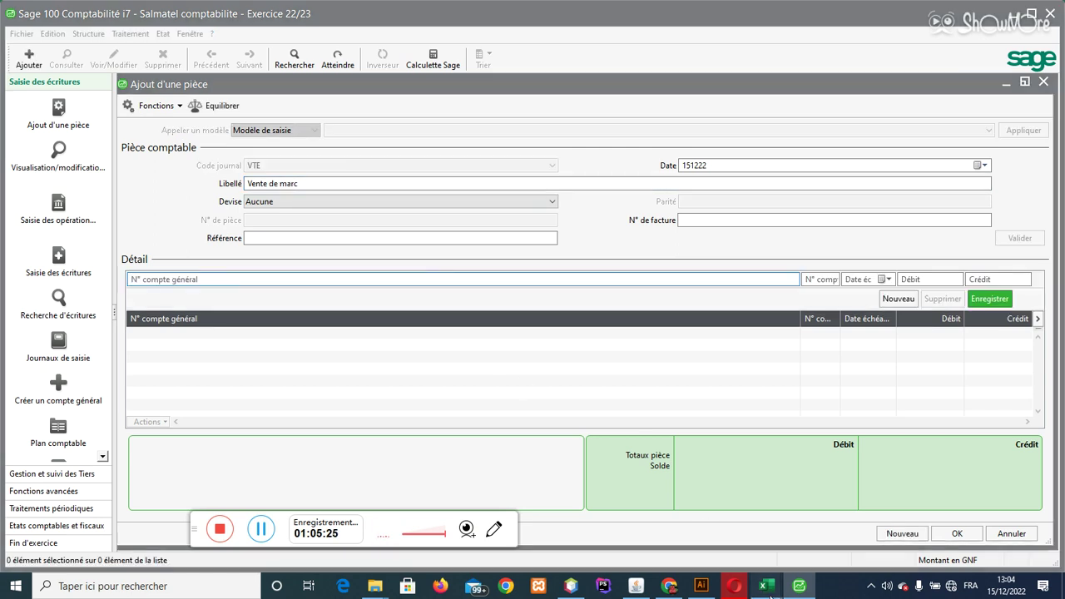
- Record a line for general account 701000, Ventes de Marcandises, with a credit of 12735499
{"action": "mouse_move", "coordinate": [766, 586]}
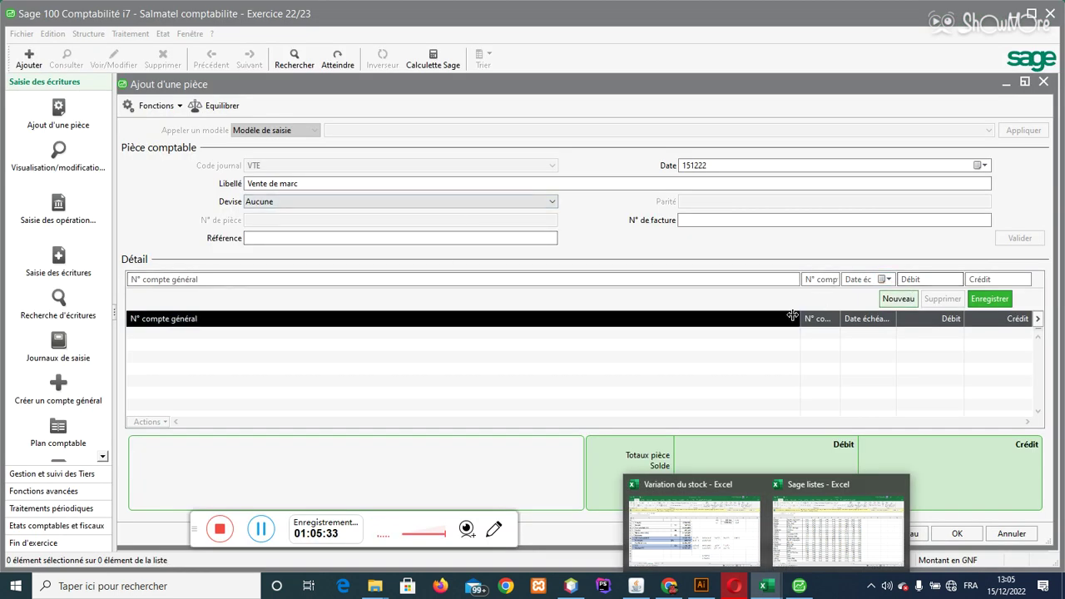
{"action": "left_click", "coordinate": [506, 279]}
{"action": "type", "text": "701"}
{"action": "key", "text": "Tab"}
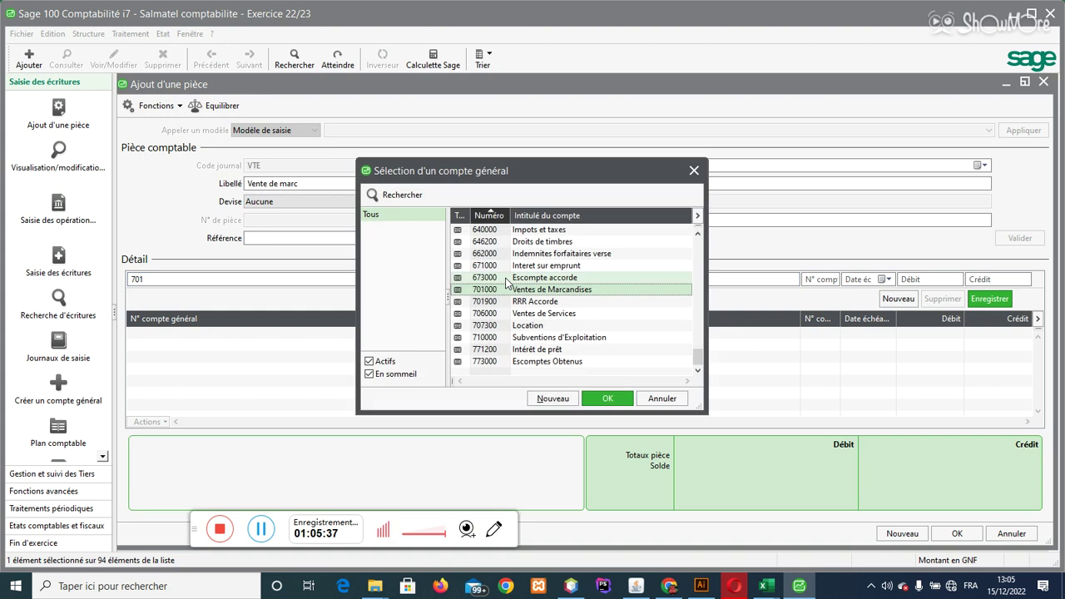
{"action": "double_click", "coordinate": [529, 292]}
{"action": "left_click", "coordinate": [988, 278]}
{"action": "type", "text": "12"}
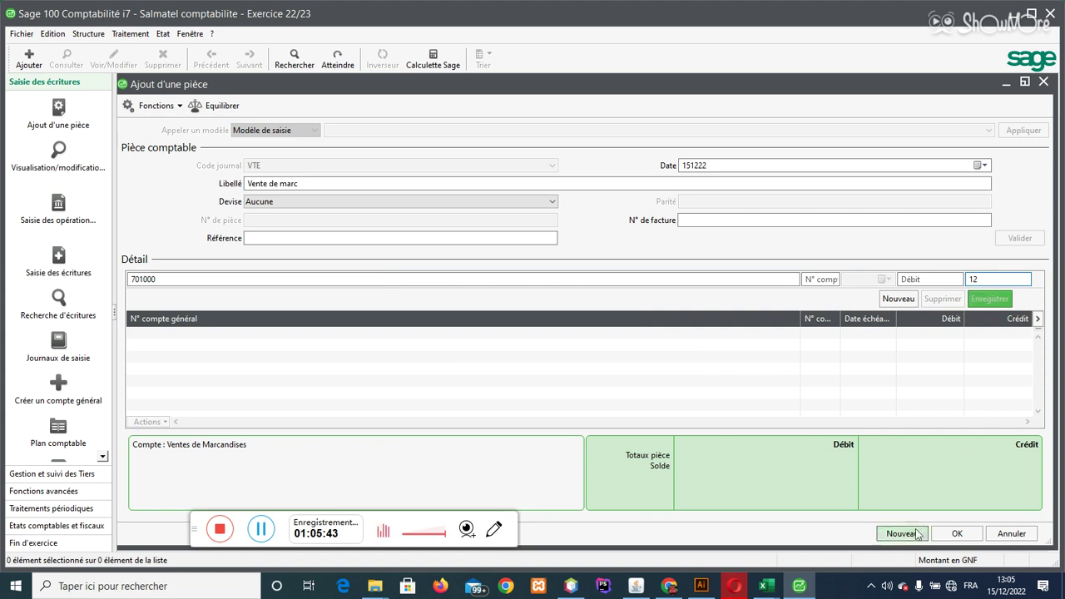
{"action": "mouse_move", "coordinate": [706, 542]}
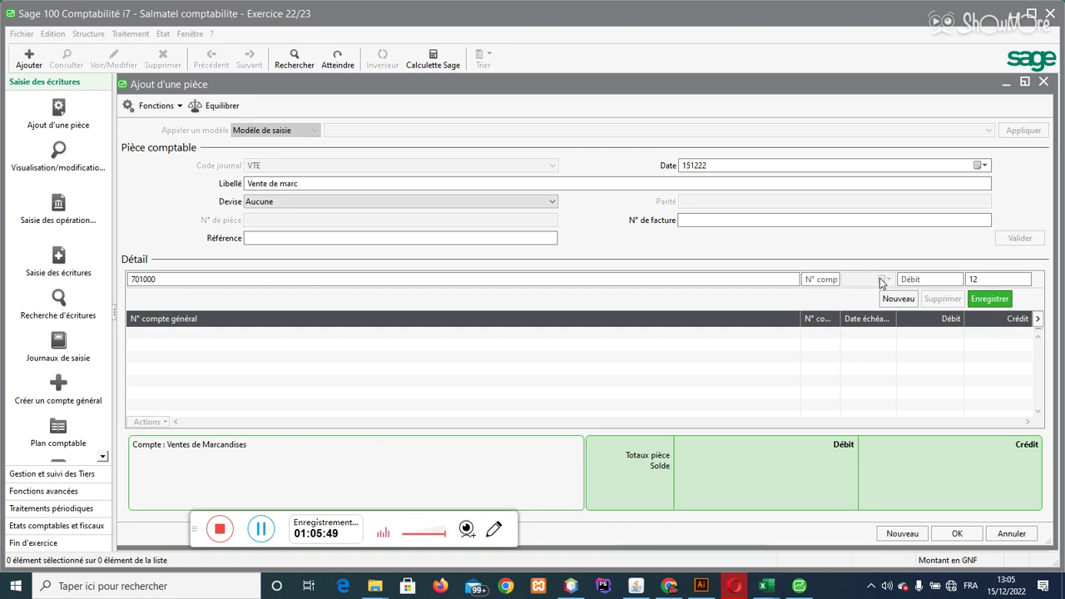
{"action": "left_click", "coordinate": [1000, 278]}
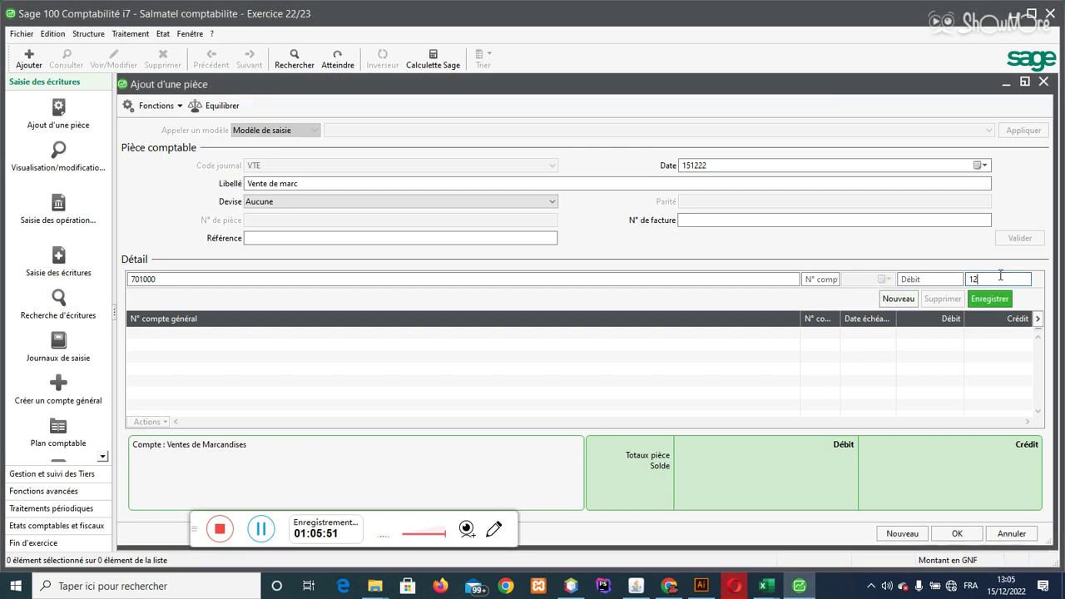
{"action": "type", "text": "735499"}
{"action": "key", "text": "Return"}
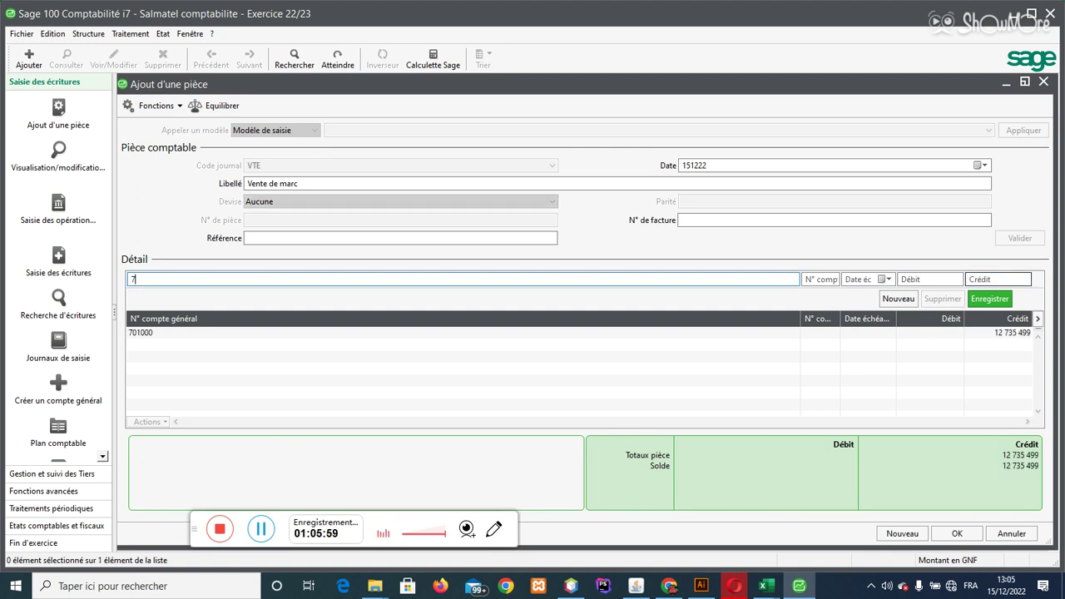
- Record a line for general account 773000 with the Excel invoice's Escompte, 254710, as a debit instead of the suggested amount
{"action": "type", "text": "773"}
{"action": "key", "text": "Tab"}
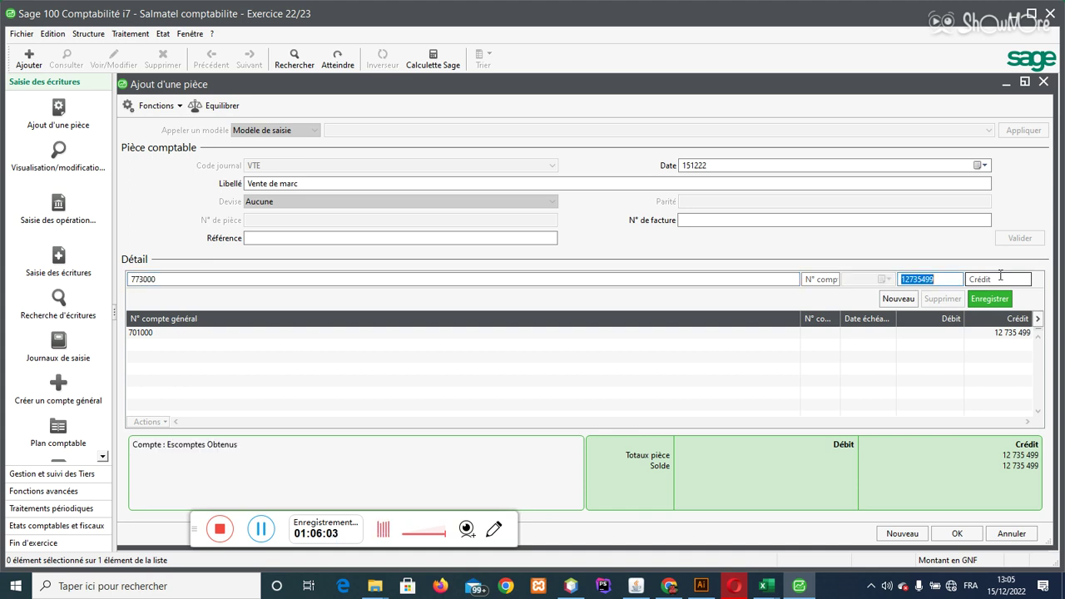
{"action": "key", "text": "Delete"}
{"action": "key", "text": "Tab"}
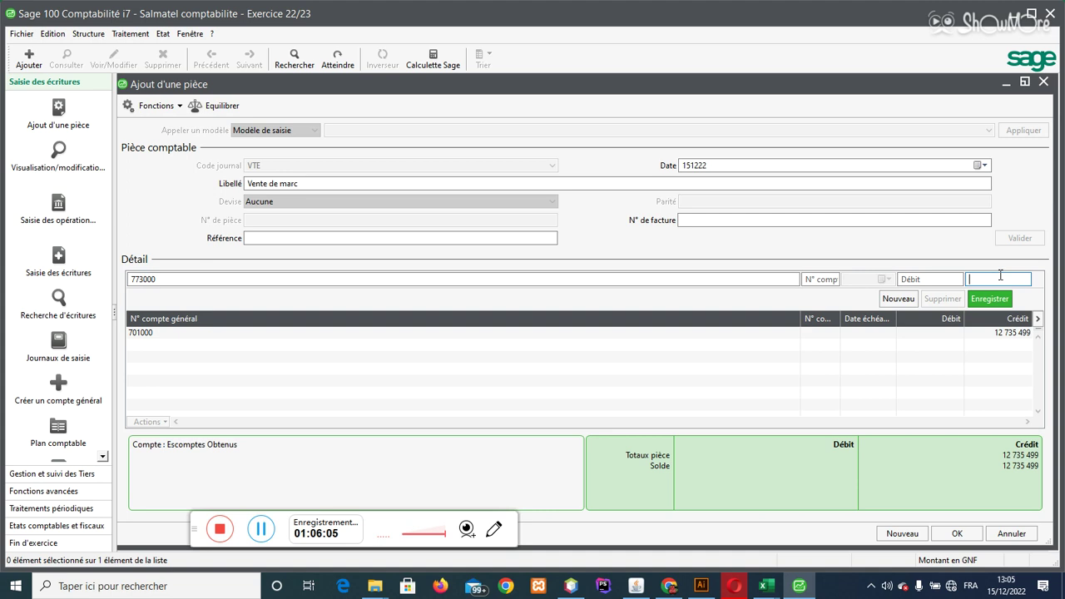
{"action": "left_click", "coordinate": [949, 281]}
{"action": "left_click", "coordinate": [797, 588]}
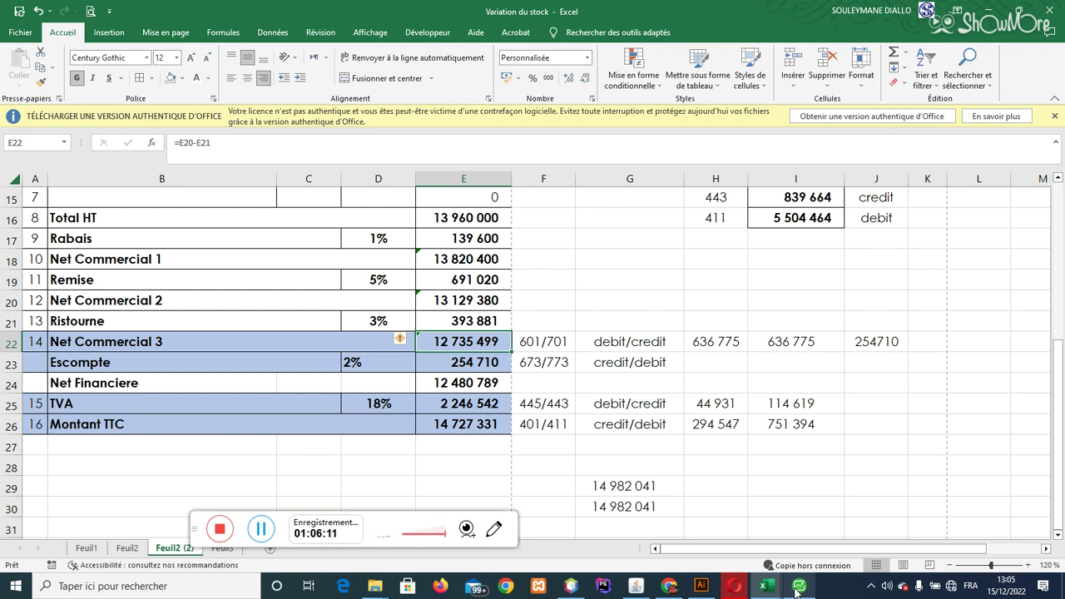
{"action": "left_click", "coordinate": [797, 587]}
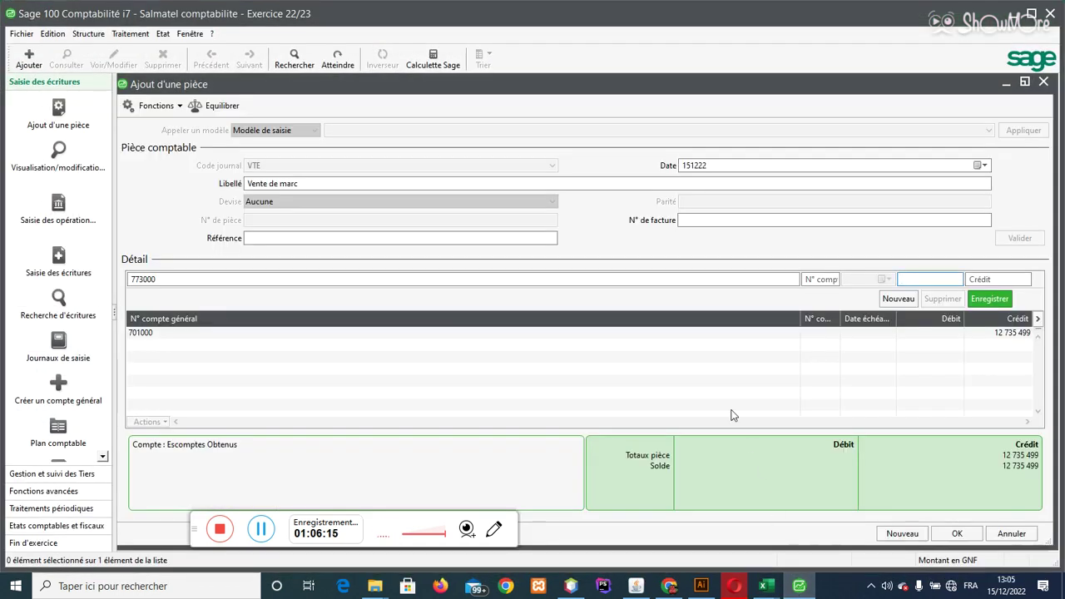
{"action": "type", "text": "254710"}
{"action": "key", "text": "Return"}
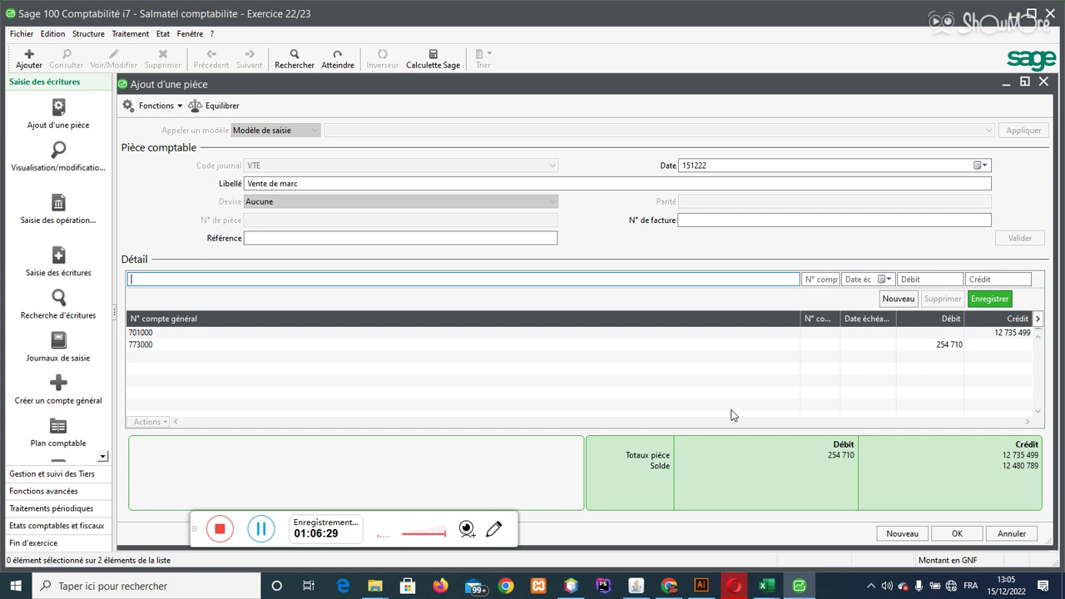
- Record a line for general account 443000, Etat TVA Facture, with the Excel invoice's TVA, 2246542, as the credit
{"action": "type", "text": "443"}
{"action": "key", "text": "Tab"}
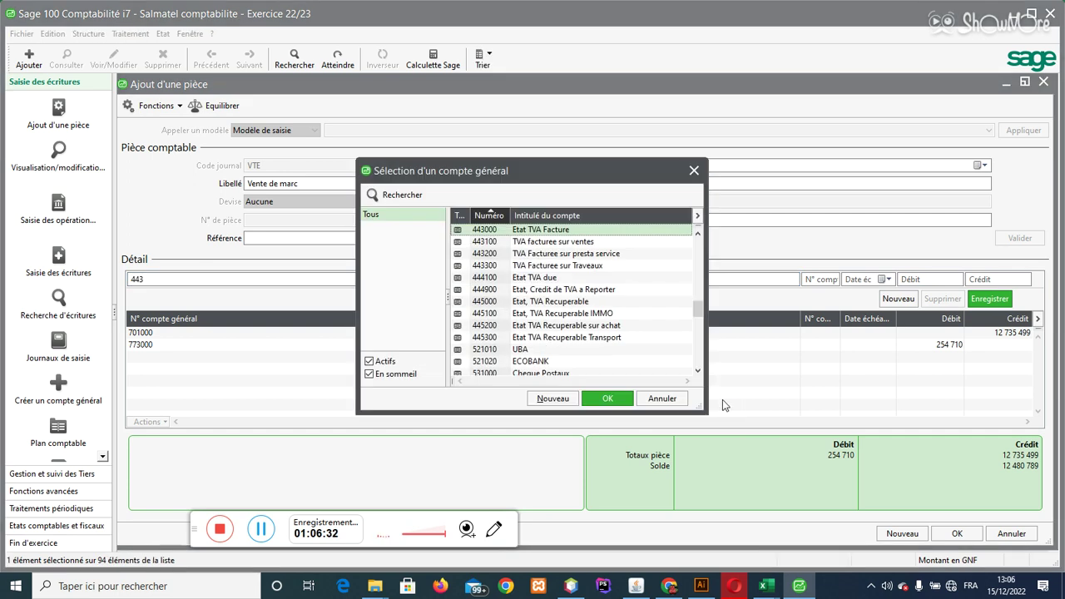
{"action": "double_click", "coordinate": [553, 230]}
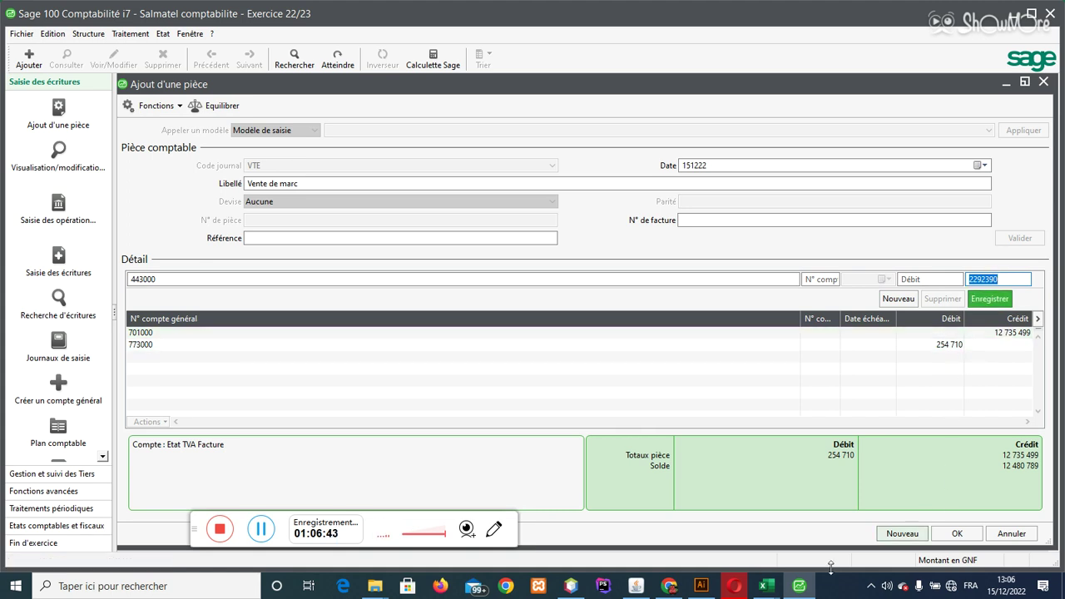
{"action": "left_click", "coordinate": [807, 589]}
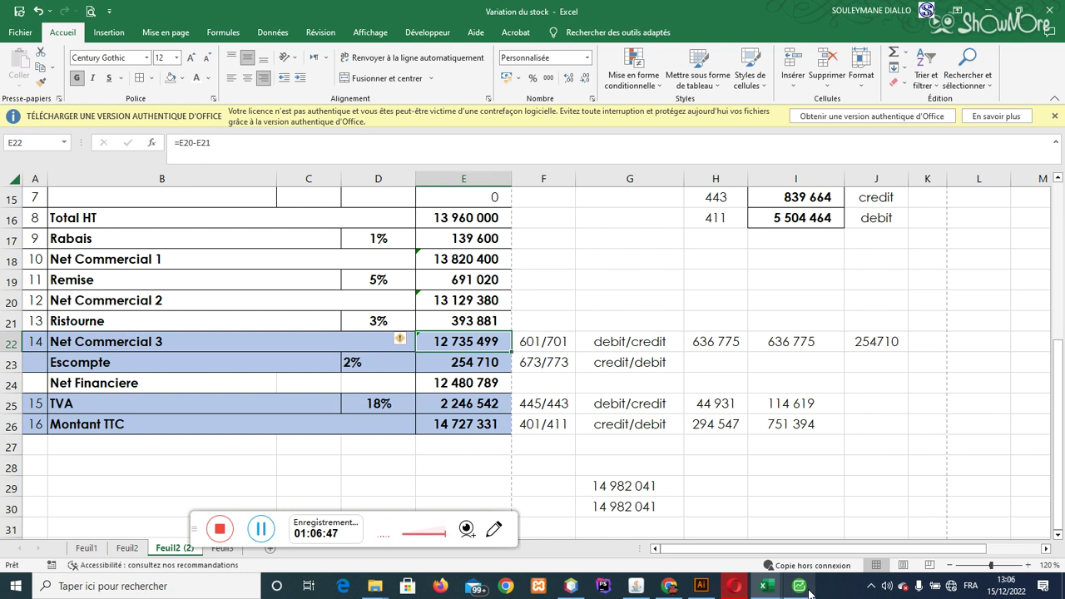
{"action": "left_click", "coordinate": [807, 590]}
{"action": "type", "text": "2"}
{"action": "type", "text": "24"}
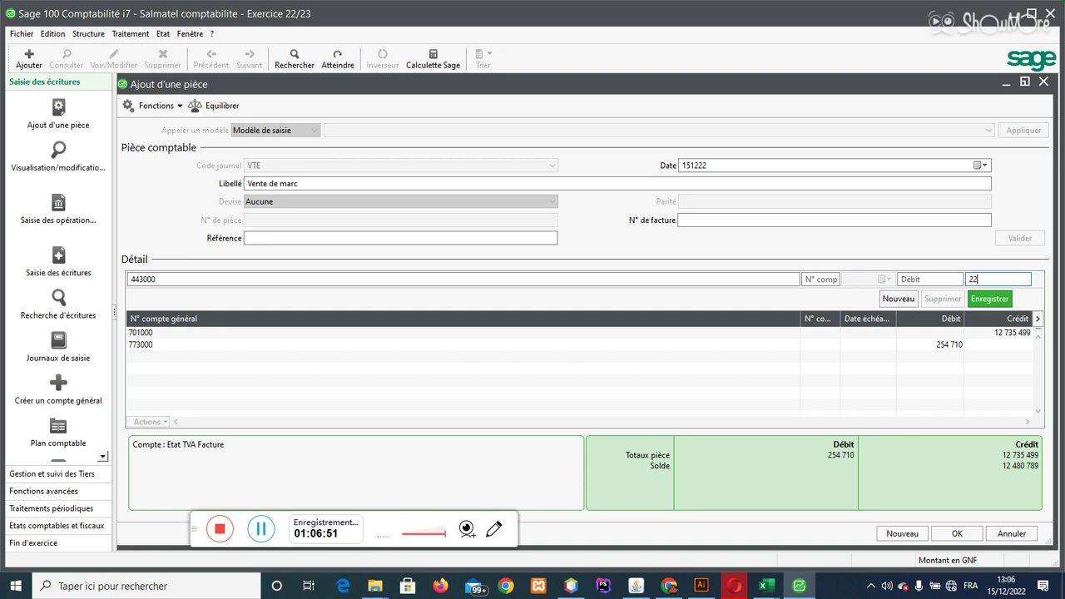
{"action": "left_click", "coordinate": [800, 587]}
{"action": "left_click", "coordinate": [804, 589]}
{"action": "type", "text": "6542"}
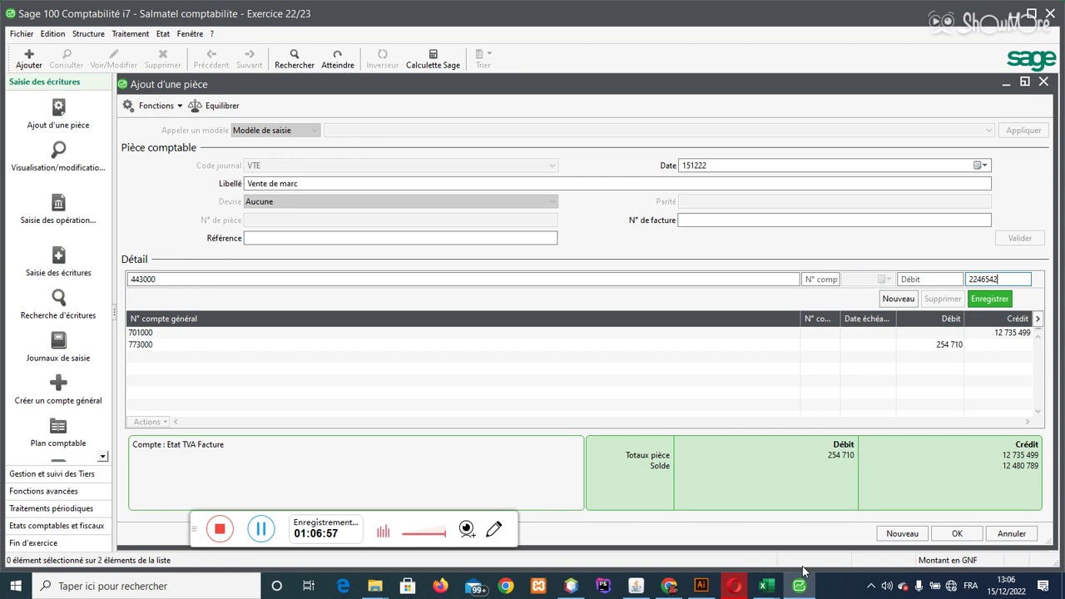
{"action": "key", "text": "Return"}
- Add the 411000 line for the third listed client with due date 151222 and a debit of 14727331, and save the balanced sales entry
{"action": "type", "text": "4"}
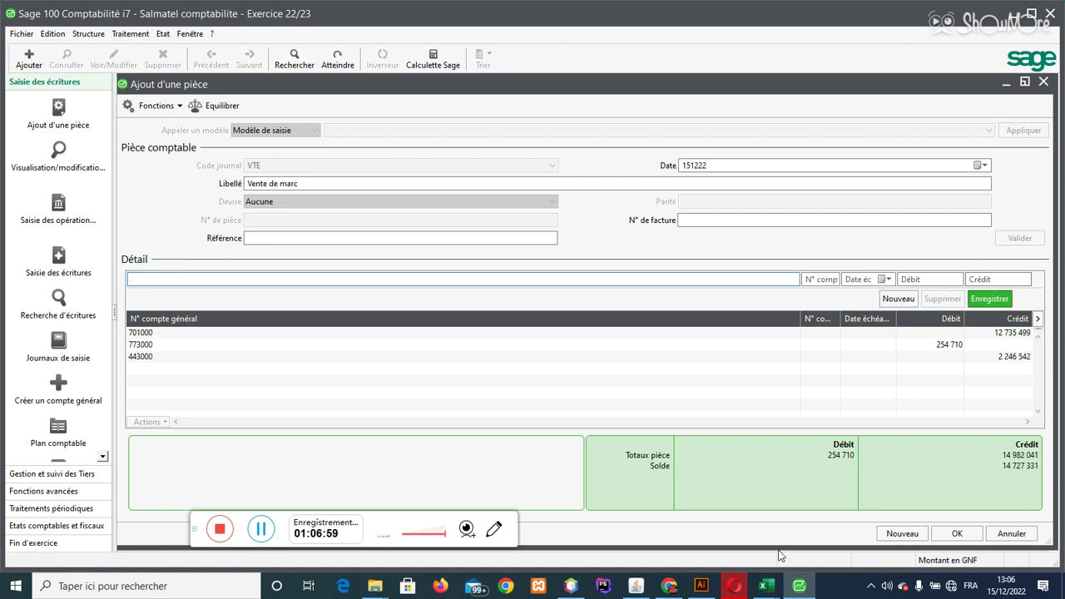
{"action": "key", "text": "Tab"}
{"action": "type", "text": "C"}
{"action": "key", "text": "Tab"}
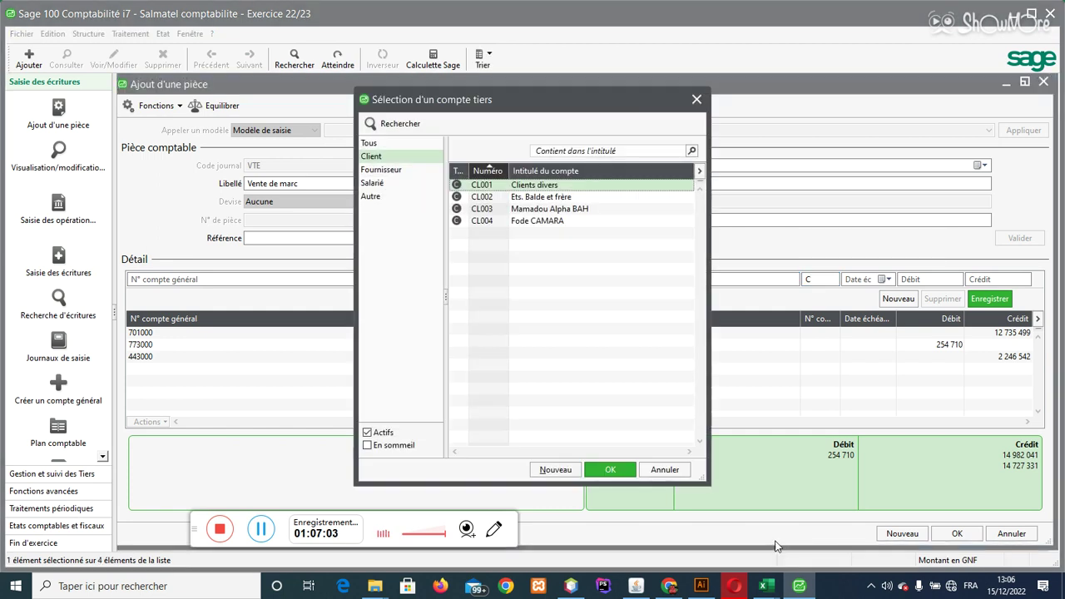
{"action": "double_click", "coordinate": [583, 214]}
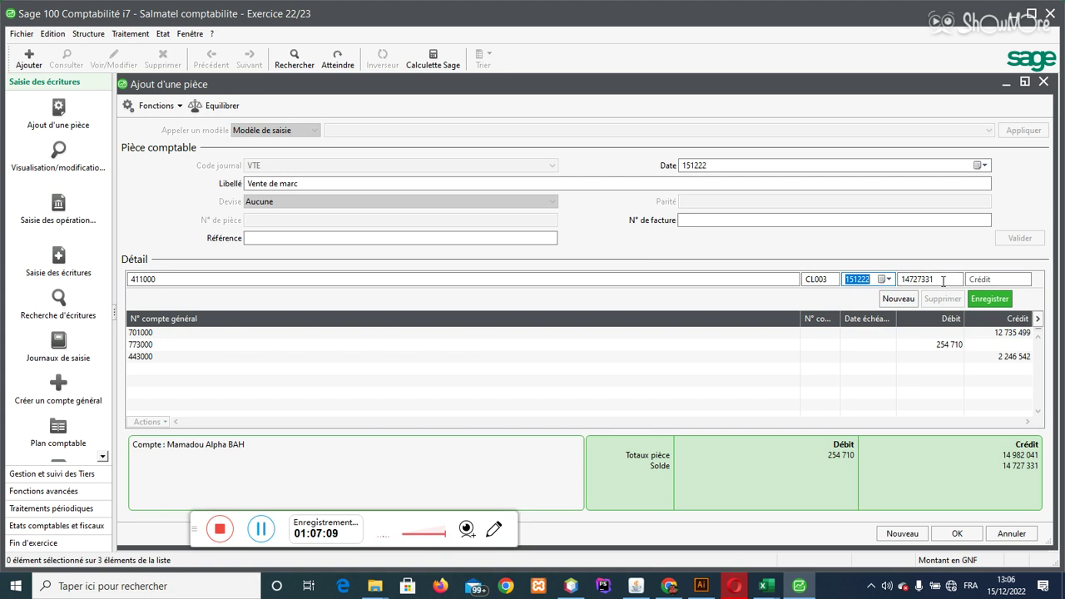
{"action": "key", "text": "Return"}
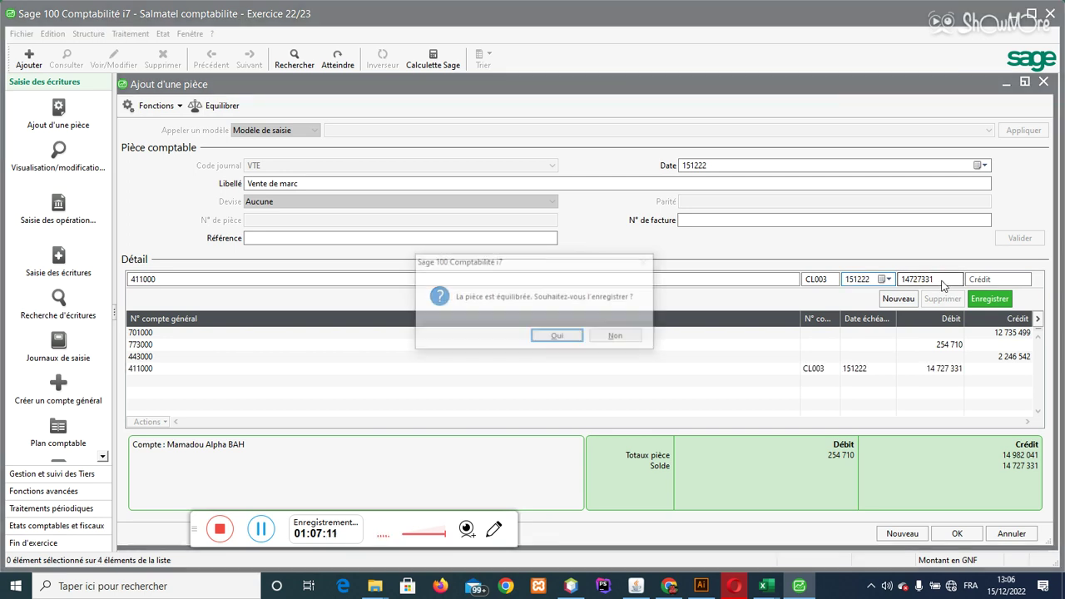
{"action": "left_click", "coordinate": [569, 338]}
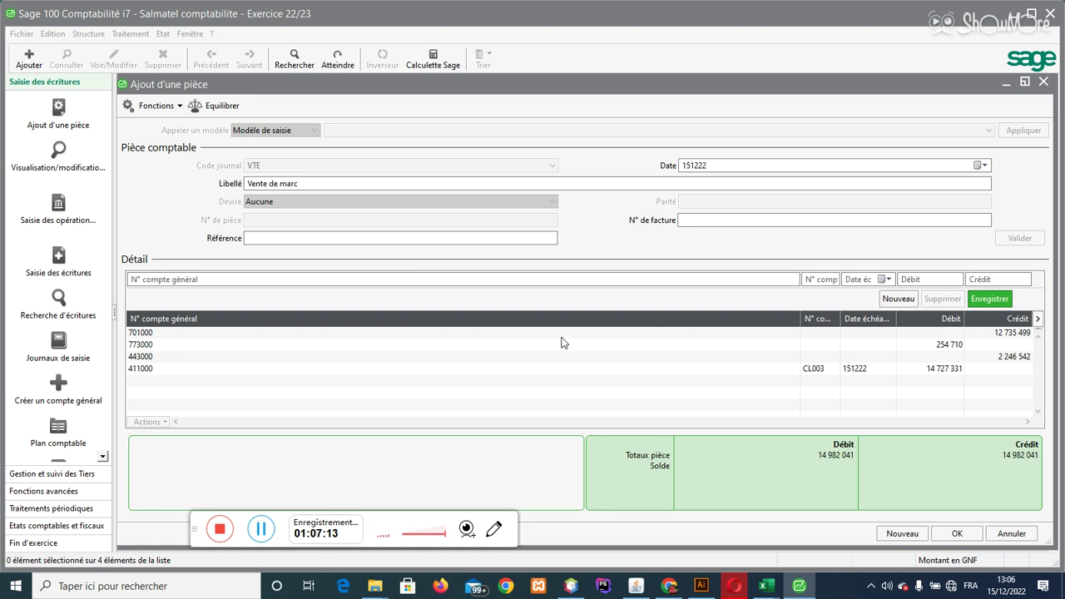
{"action": "left_click", "coordinate": [616, 338]}
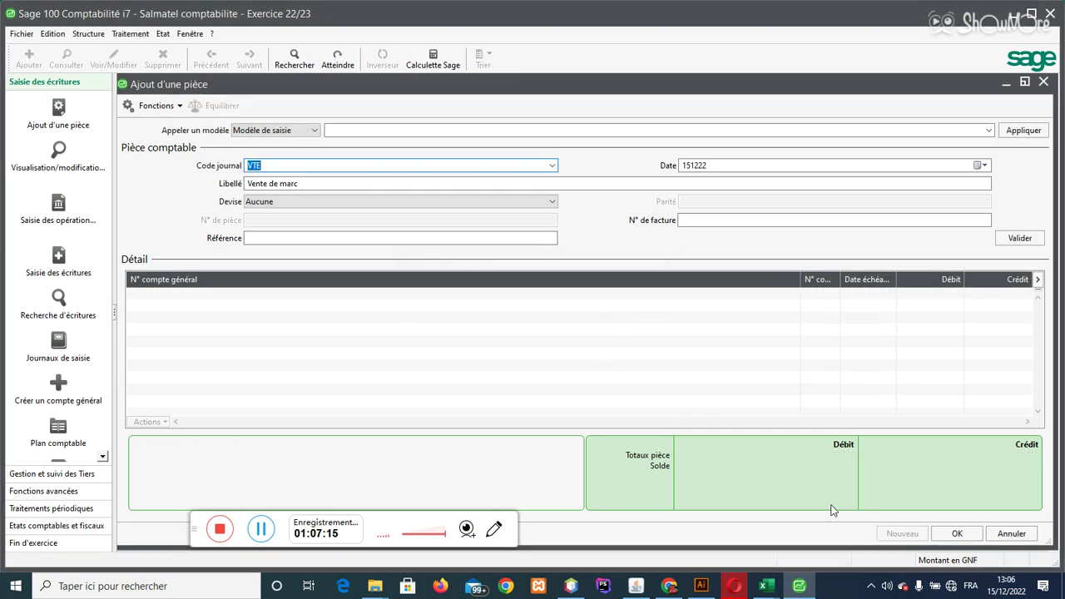
- Close the Ajout d'une pièce, Plan Comptable and December 2022 sales journal windows, leaving the Saisie des journaux list open
{"action": "left_click", "coordinate": [1012, 534]}
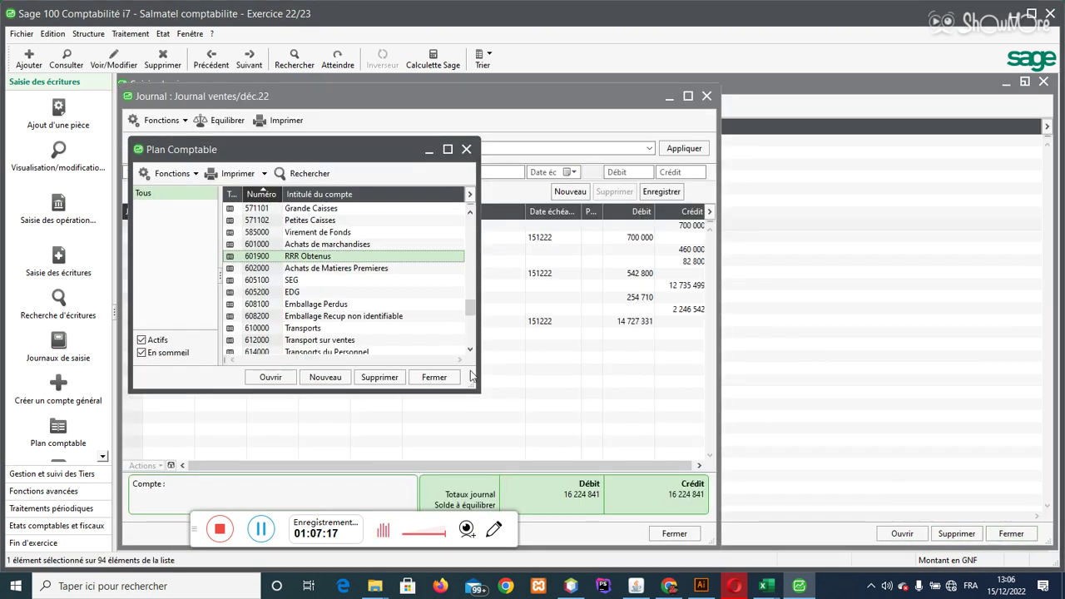
{"action": "left_click", "coordinate": [433, 377]}
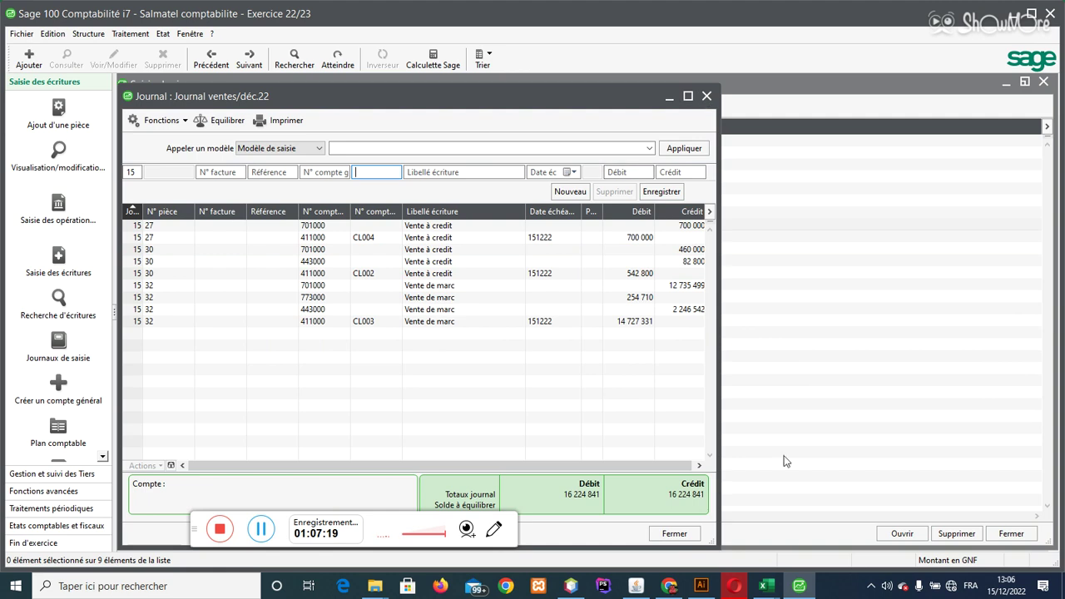
{"action": "left_click", "coordinate": [767, 586]}
{"action": "left_click", "coordinate": [675, 534]}
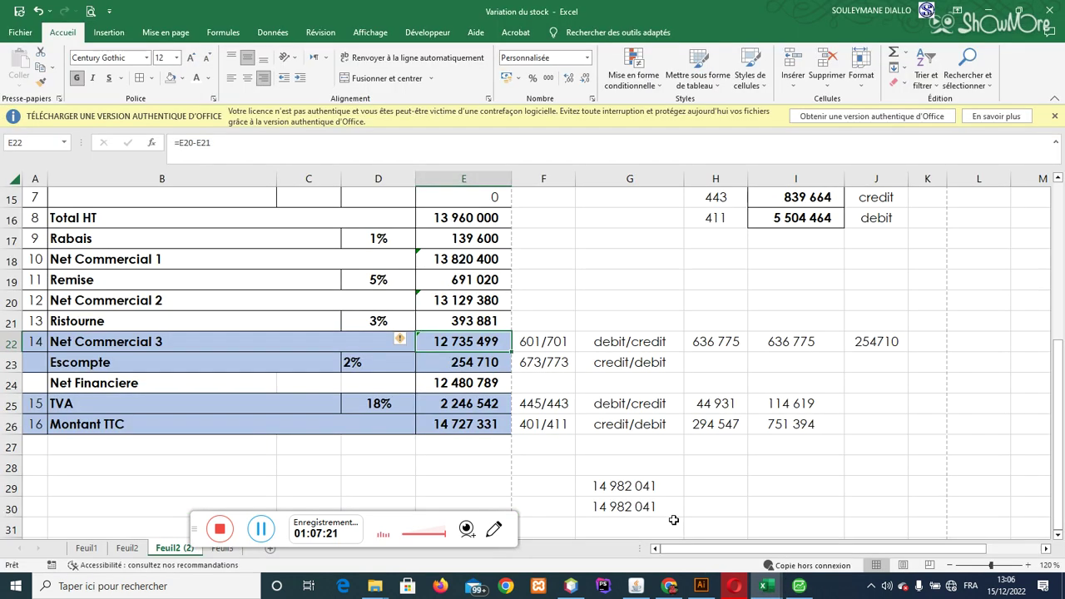
{"action": "left_click", "coordinate": [259, 529]}
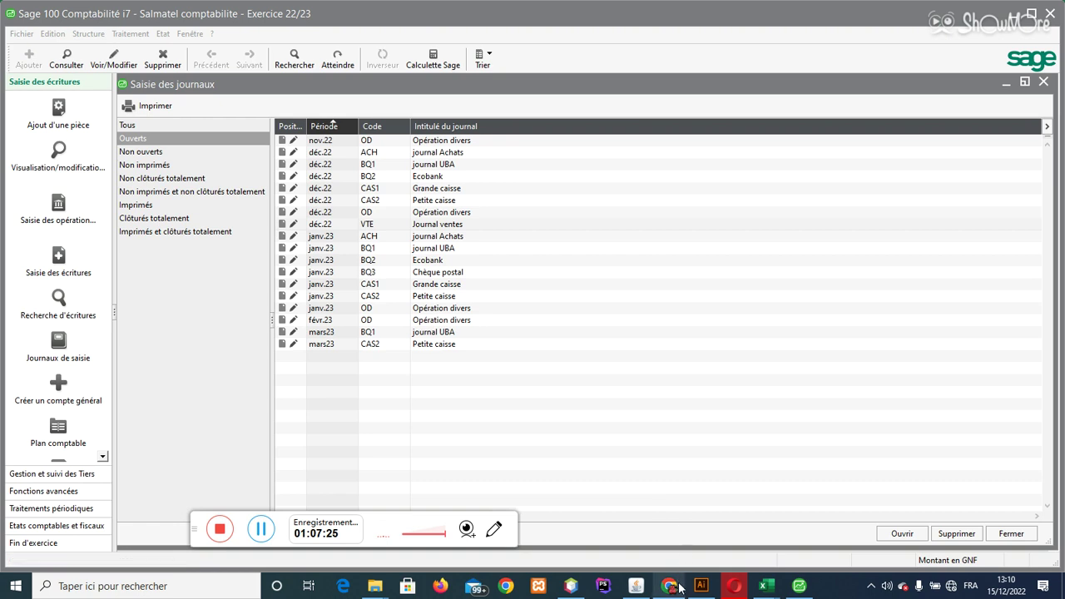
{"action": "mouse_move", "coordinate": [789, 578]}
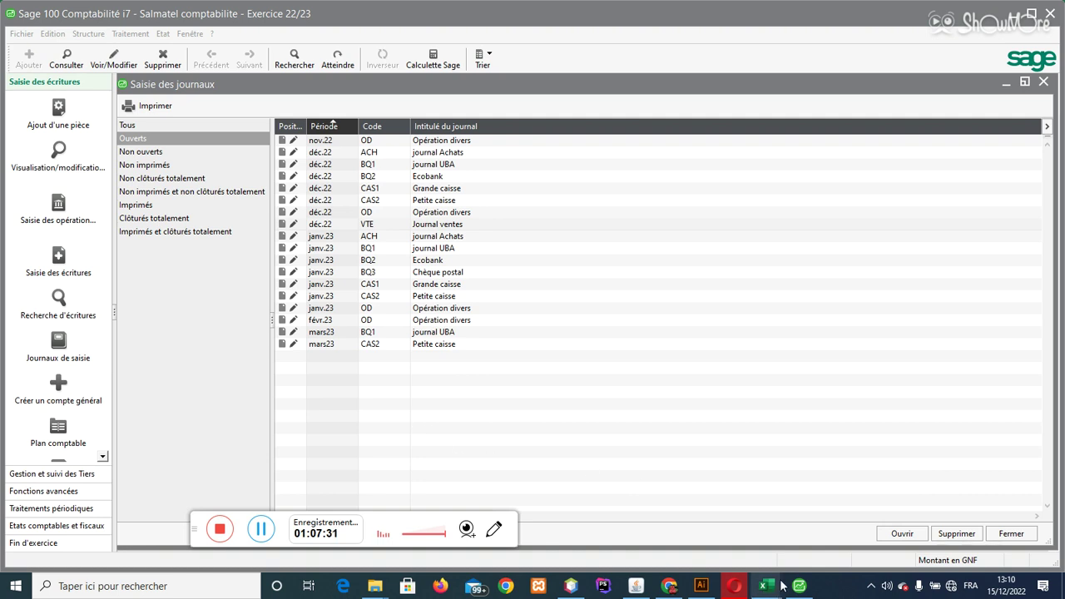
- Close the Saisie des journaux list
{"action": "mouse_move", "coordinate": [724, 517]}
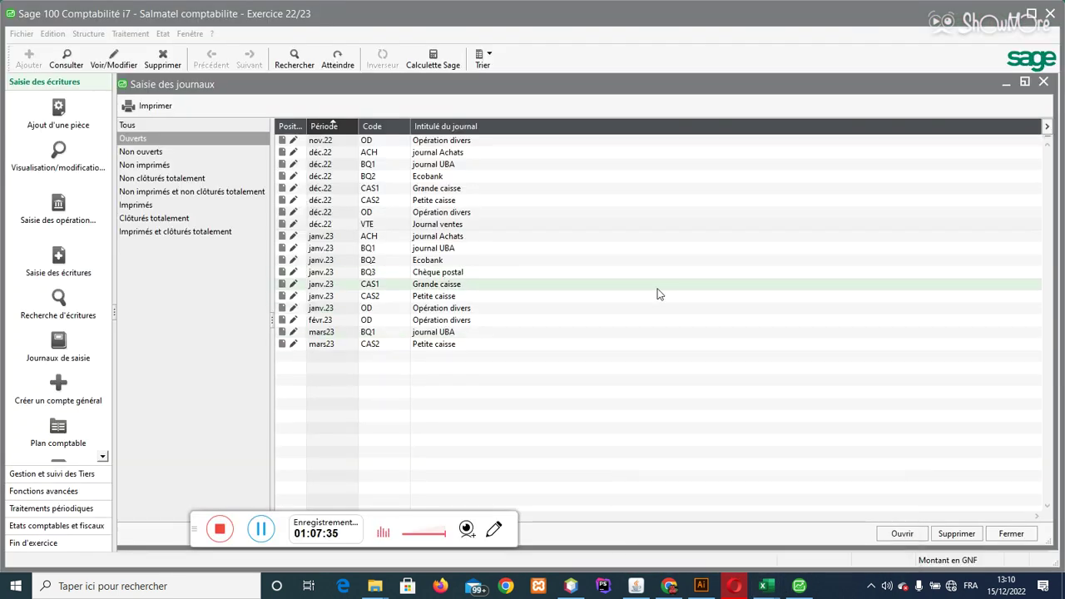
{"action": "left_click", "coordinate": [1009, 535]}
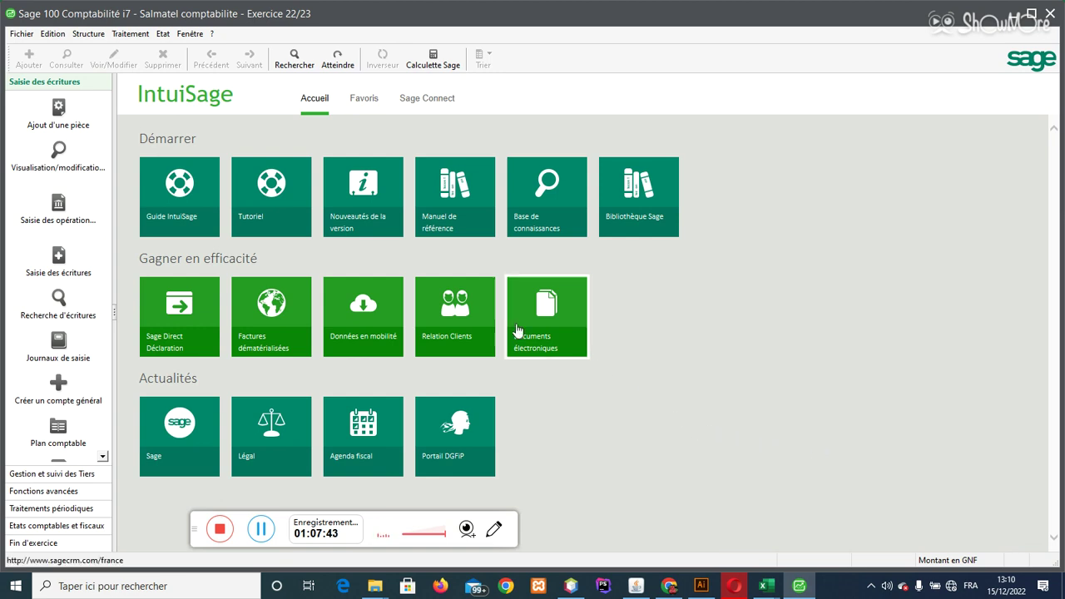
{"action": "left_click", "coordinate": [130, 33]}
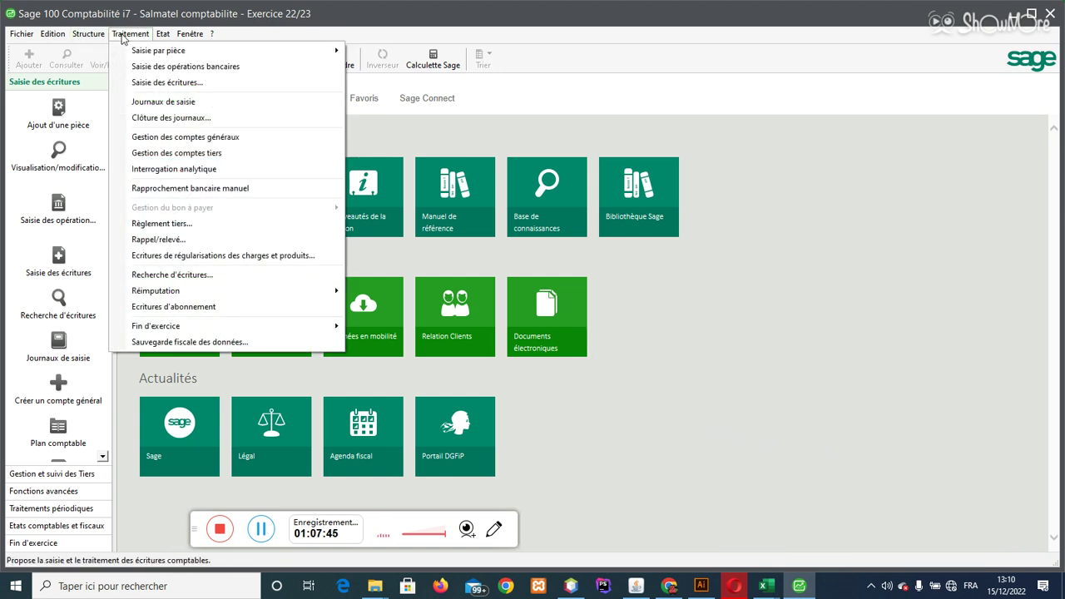
{"action": "left_click", "coordinate": [60, 109]}
{"action": "left_click", "coordinate": [58, 108]}
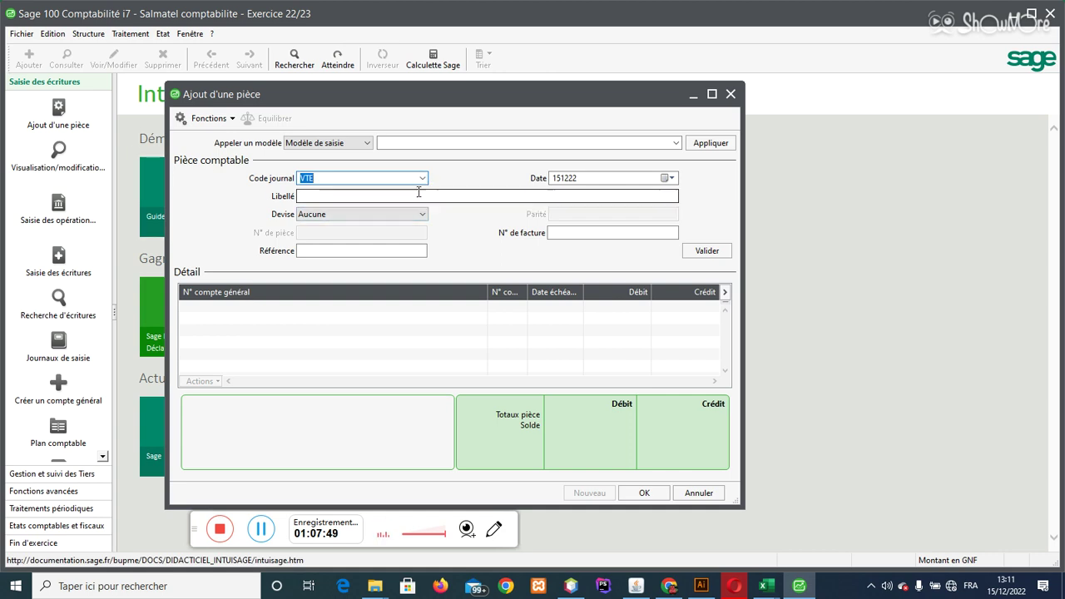
{"action": "left_click", "coordinate": [413, 198]}
{"action": "type", "text": "DSFSF"}
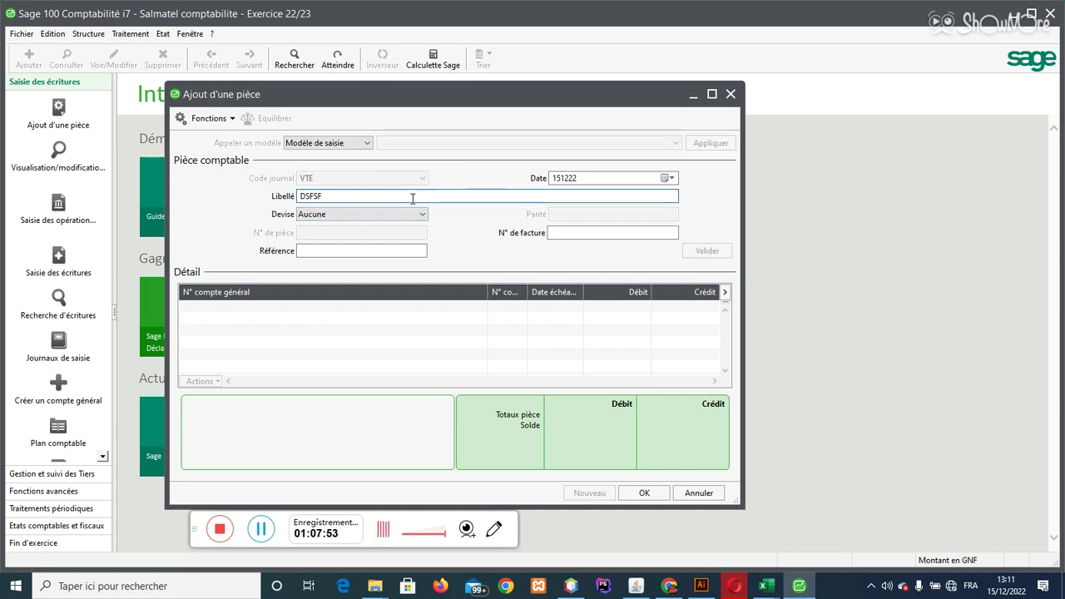
{"action": "key", "text": "Tab"}
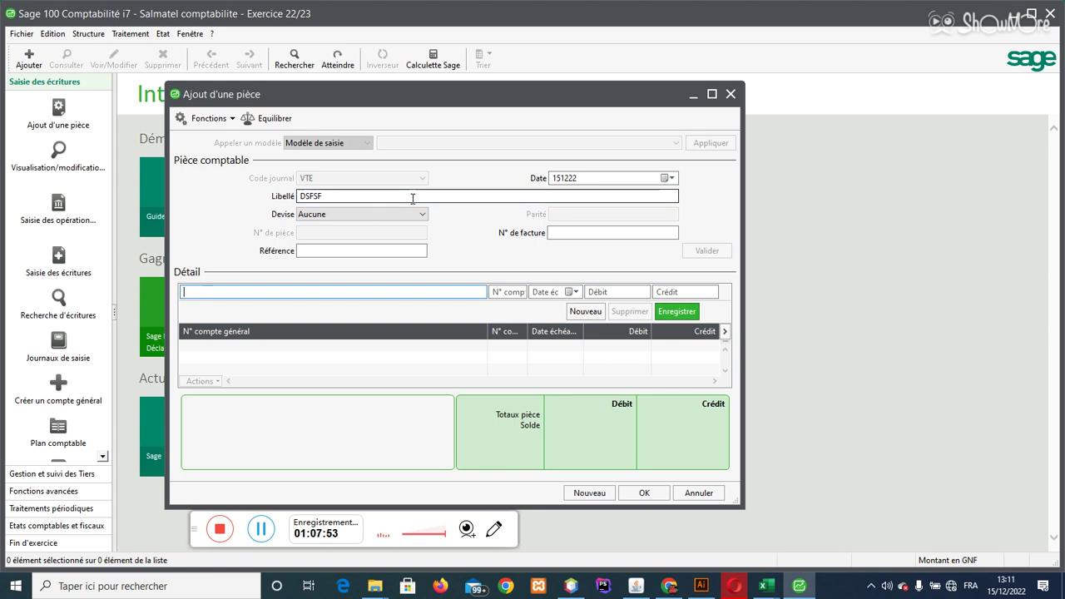
{"action": "type", "text": "601"}
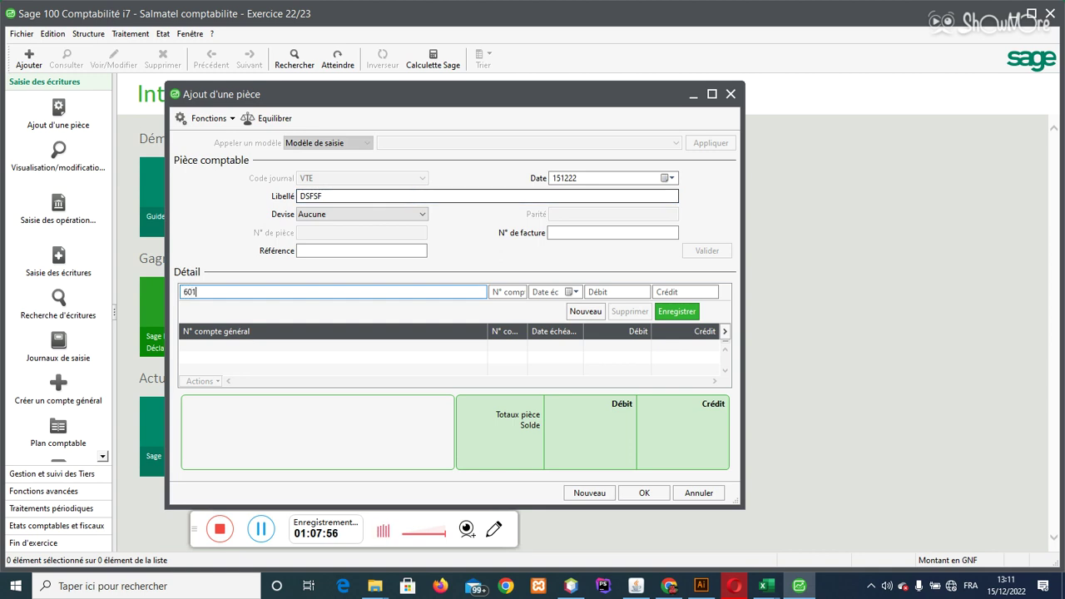
{"action": "key", "text": "Tab"}
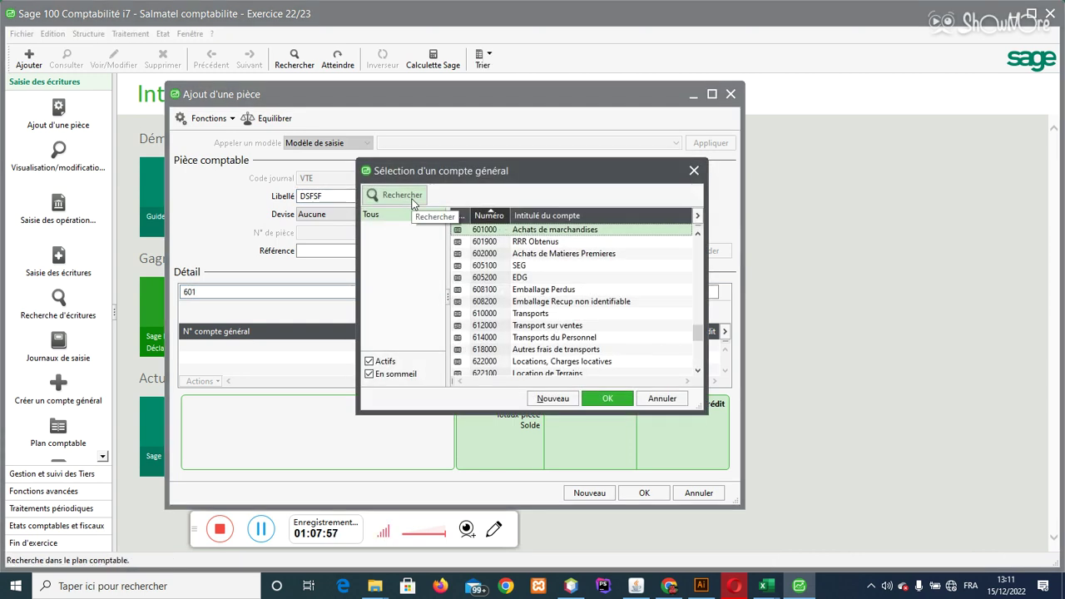
{"action": "double_click", "coordinate": [561, 230]}
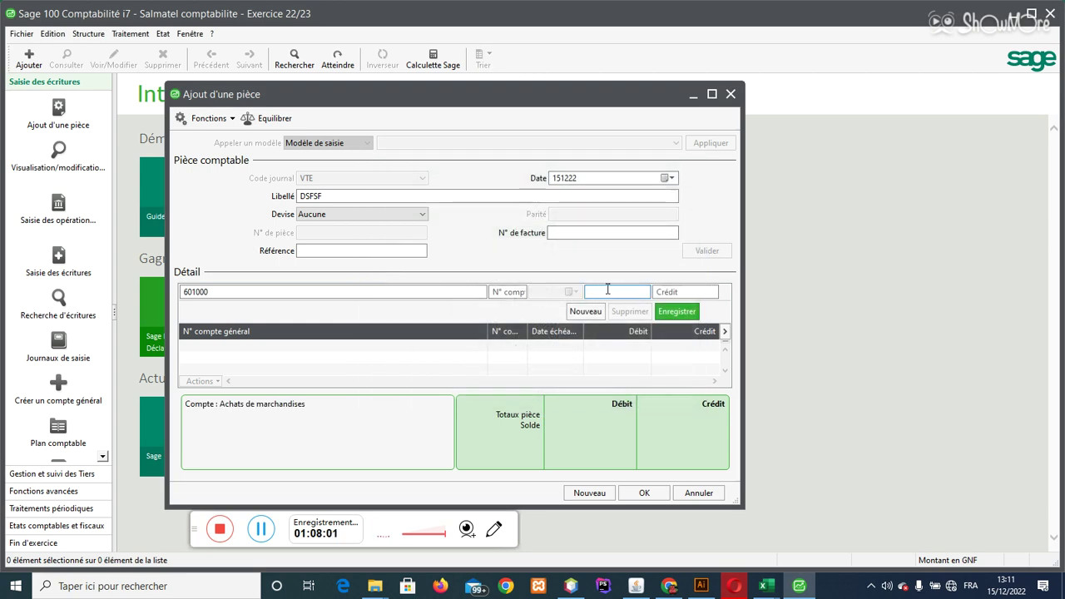
{"action": "type", "text": "12 000"}
{"action": "key", "text": "Return"}
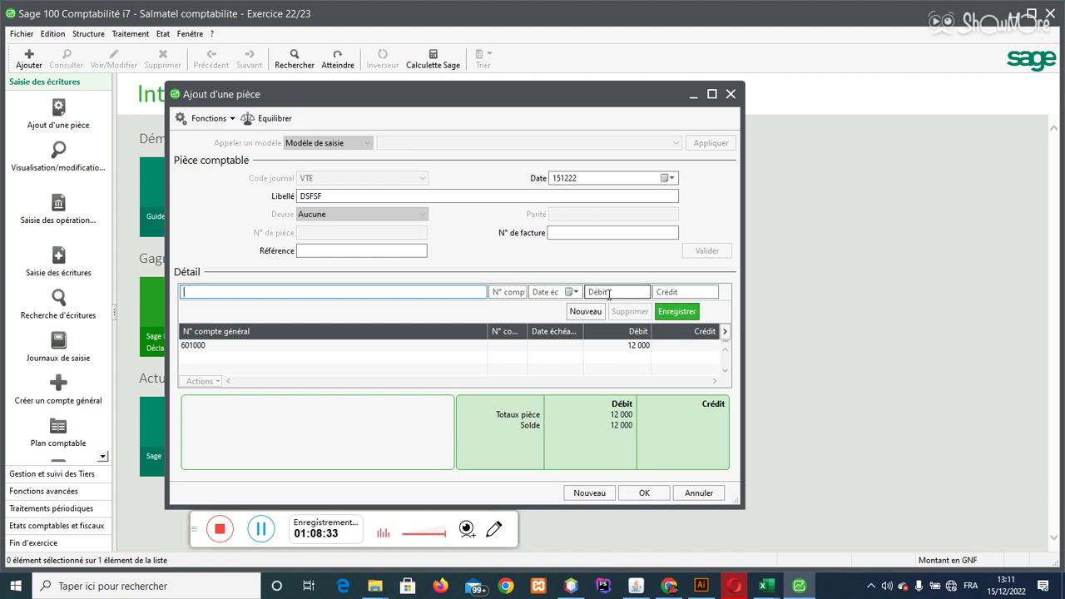
{"action": "left_click", "coordinate": [699, 494]}
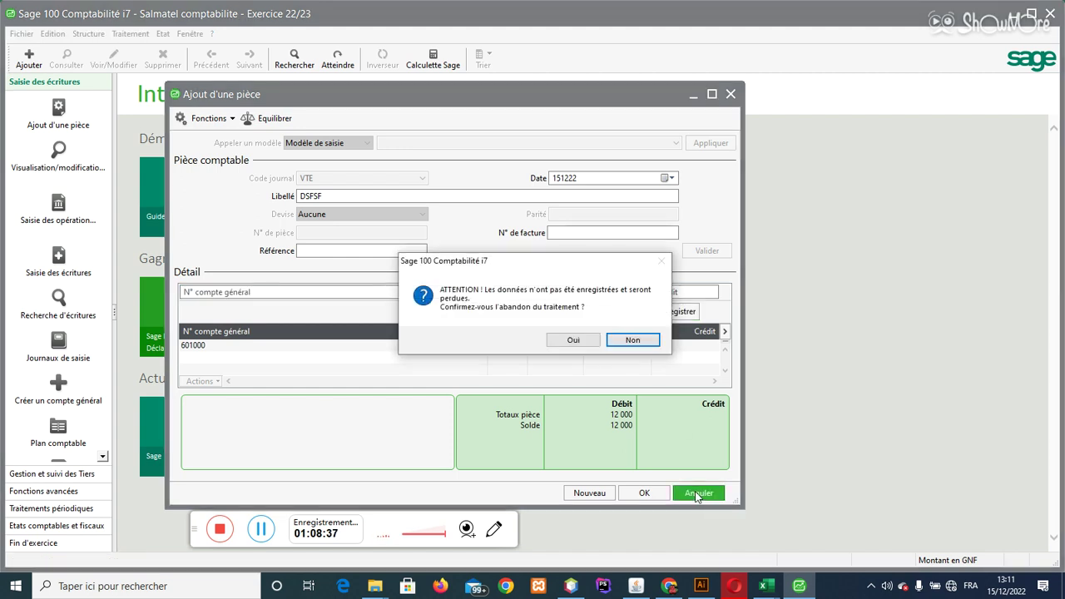
{"action": "left_click", "coordinate": [582, 340]}
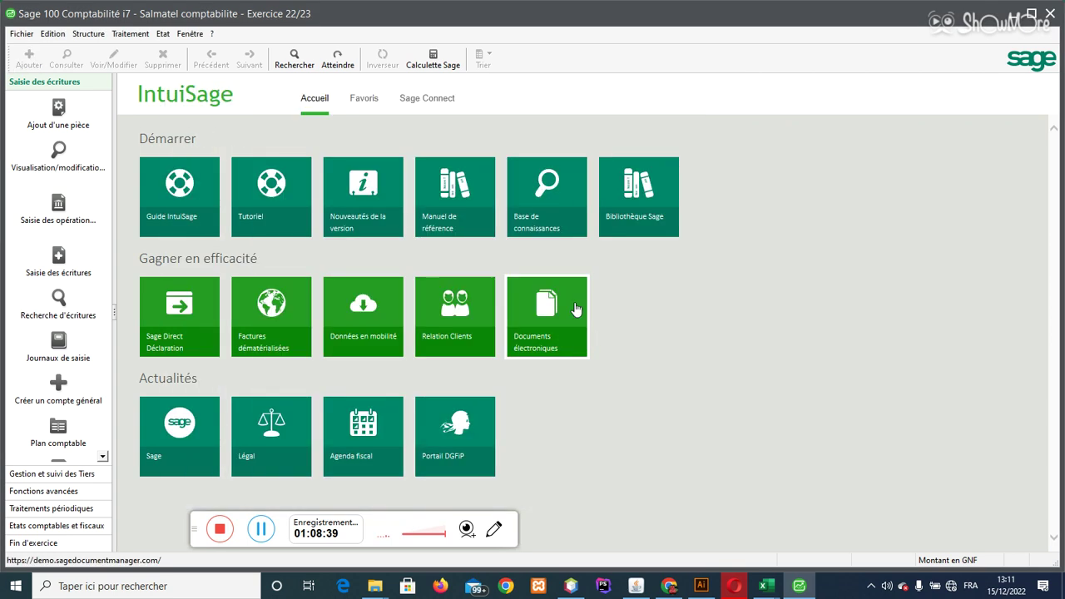
- Create a new entry template in Modèles de saisie with the title "Achat à credit sans TVA"
{"action": "left_click", "coordinate": [90, 34]}
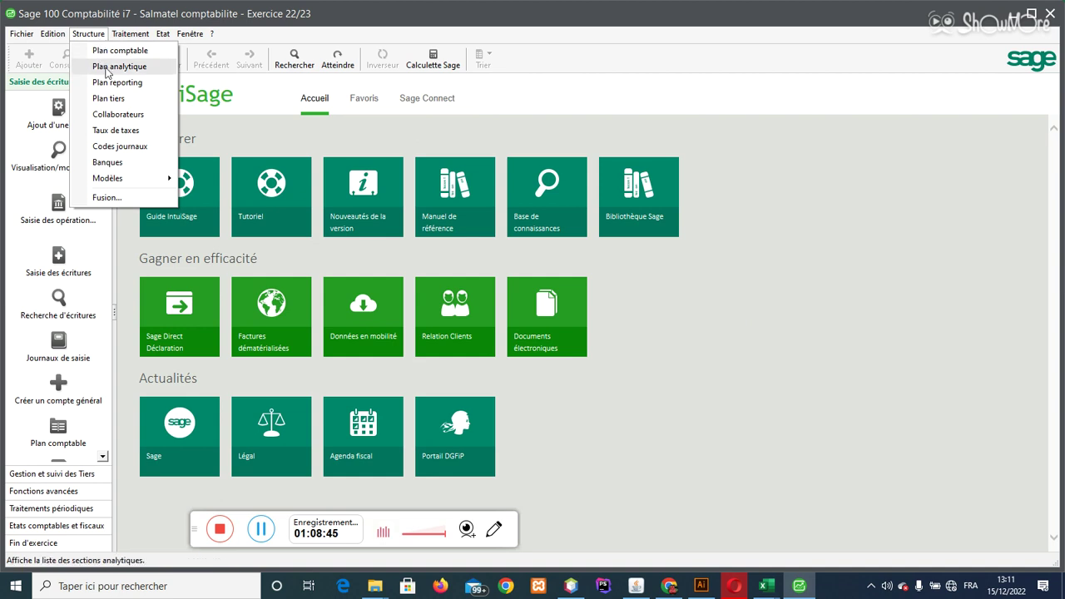
{"action": "mouse_move", "coordinate": [150, 180]}
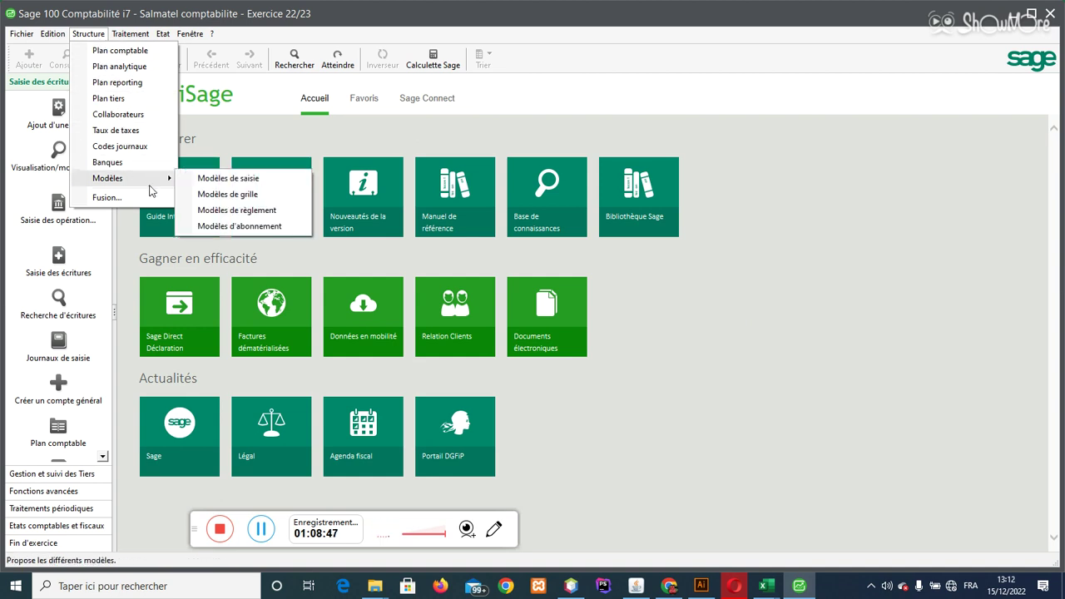
{"action": "left_click", "coordinate": [200, 180]}
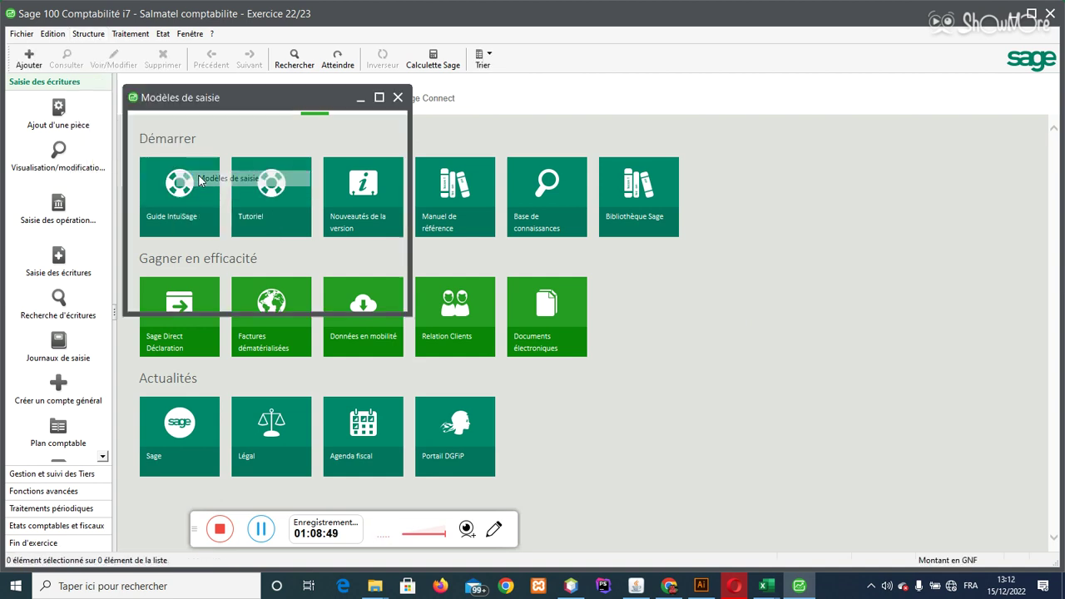
{"action": "left_click", "coordinate": [379, 98]}
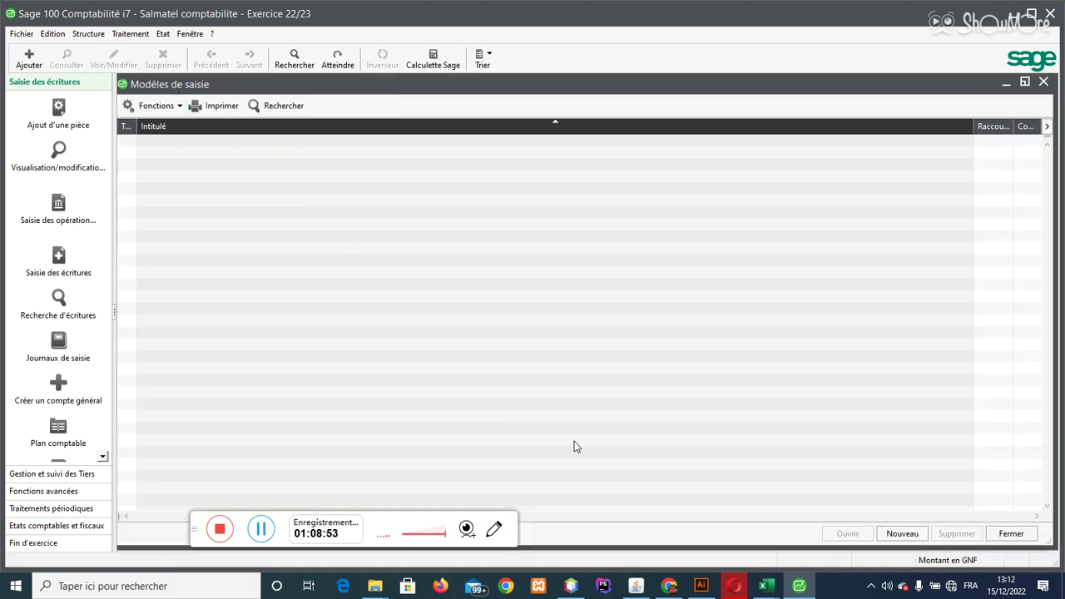
{"action": "left_click", "coordinate": [900, 533]}
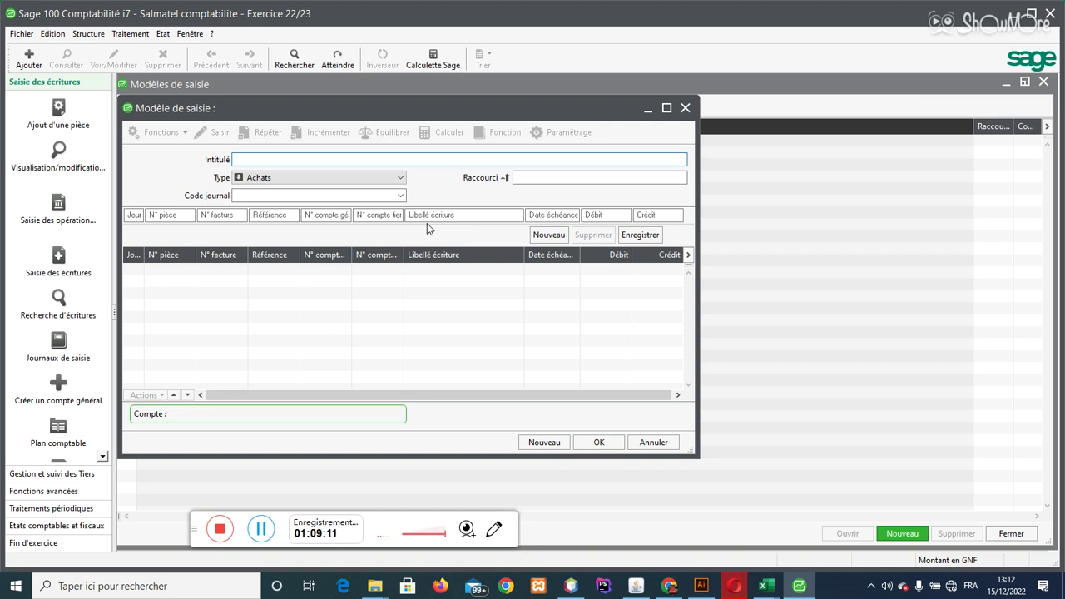
{"action": "left_click", "coordinate": [666, 108]}
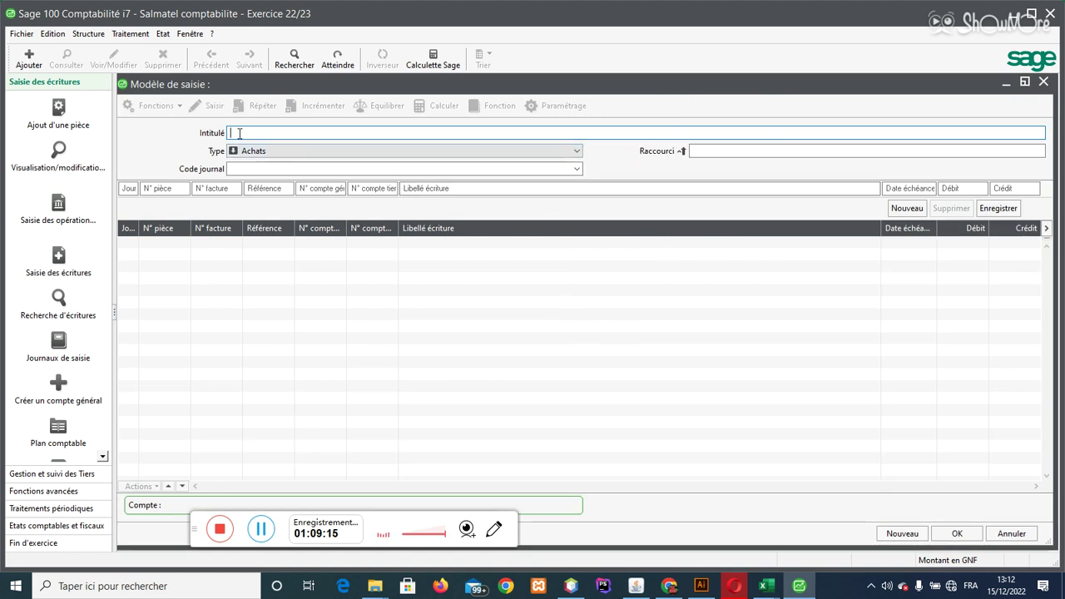
{"action": "type", "text": "Achat"}
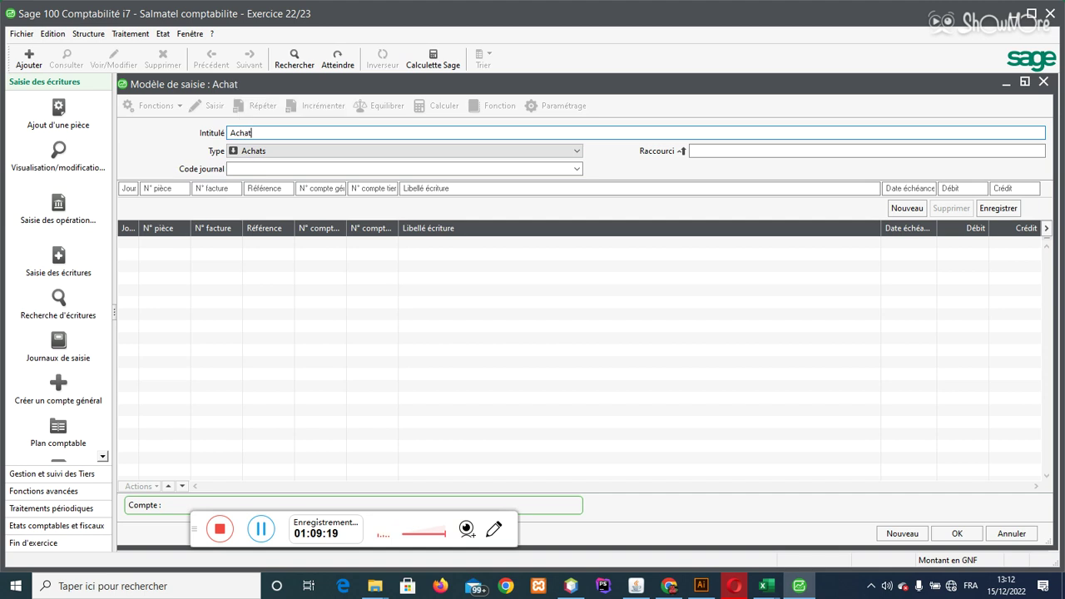
{"action": "type", "text": " à credit san"}
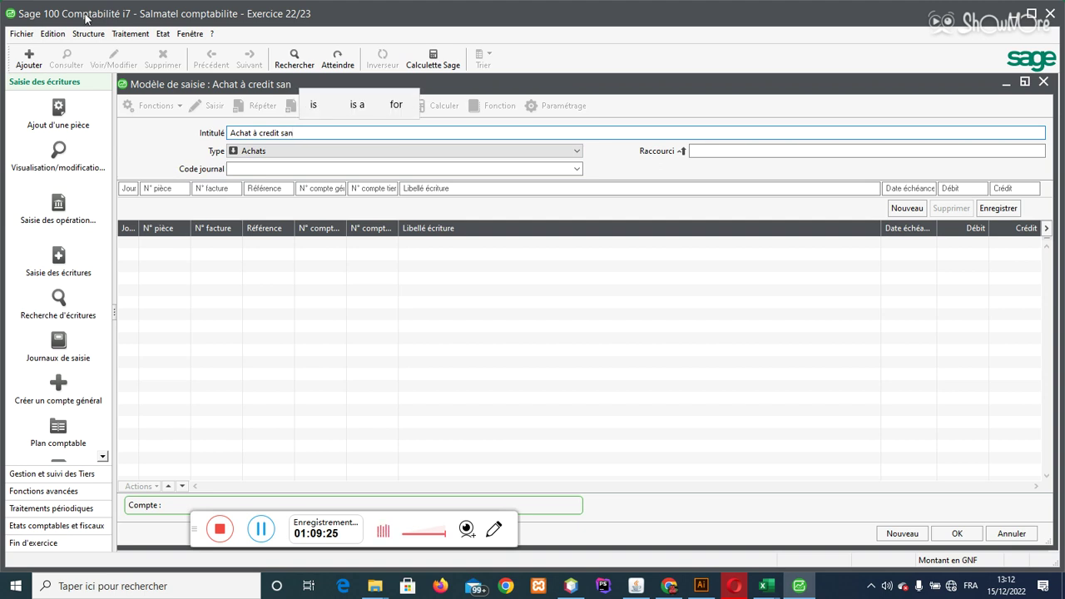
{"action": "type", "text": "s T"}
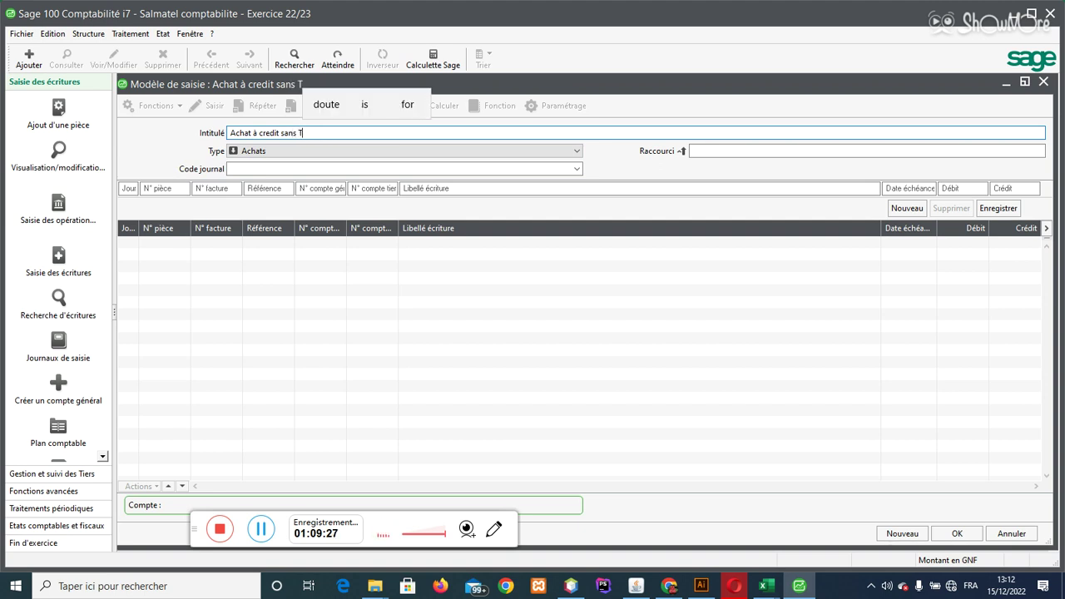
{"action": "type", "text": "VA"}
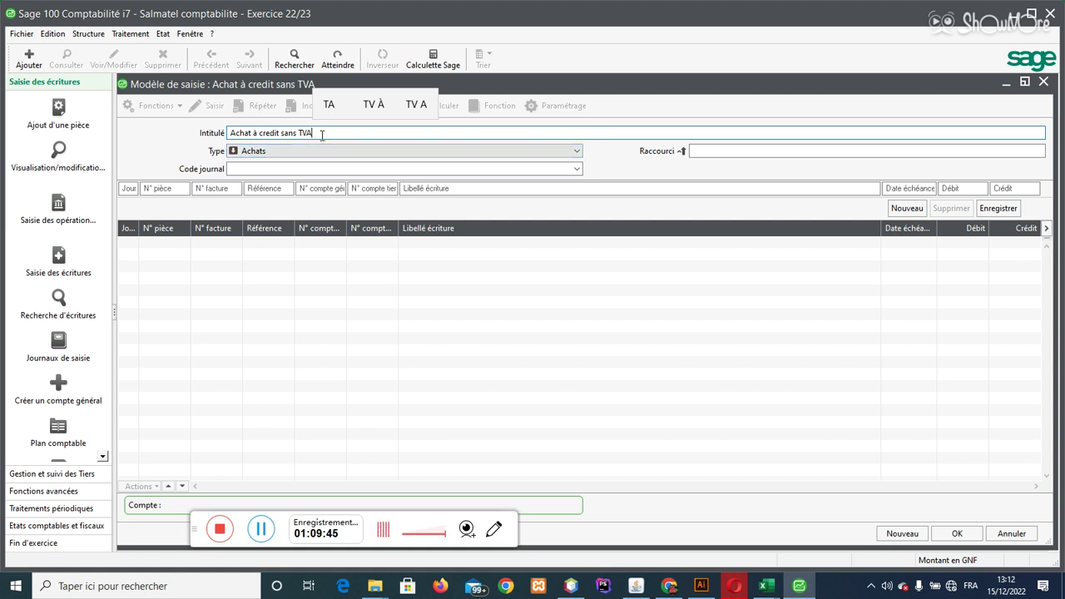
- Keep the template's type as Achats and set its journal code to ACH
{"action": "left_click", "coordinate": [273, 151]}
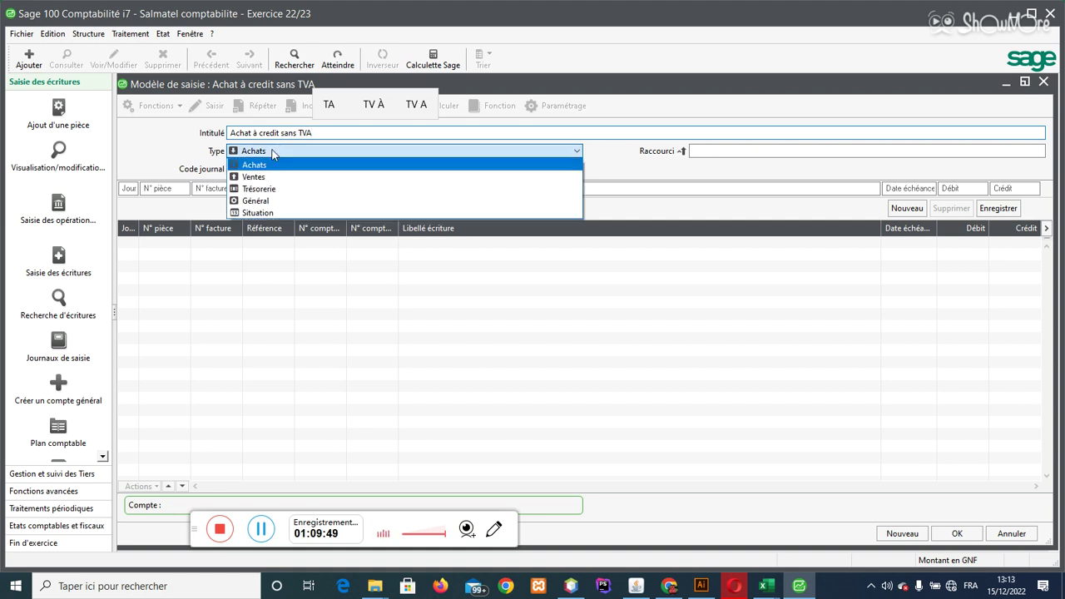
{"action": "left_click", "coordinate": [274, 153]}
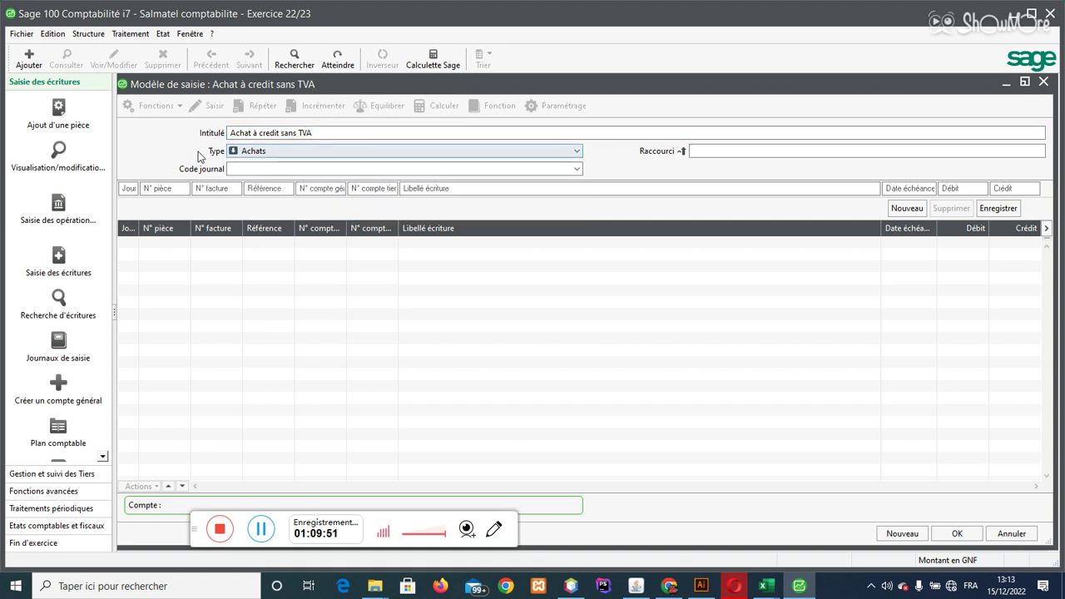
{"action": "left_click", "coordinate": [242, 169]}
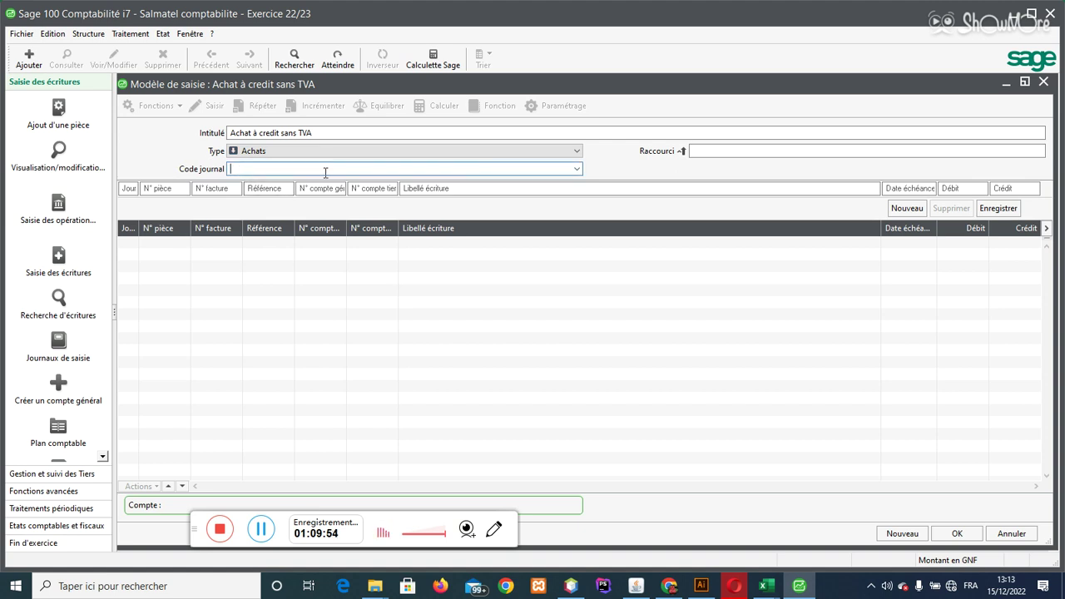
{"action": "left_click", "coordinate": [577, 169]}
{"action": "left_click", "coordinate": [274, 169]}
{"action": "double_click", "coordinate": [275, 169]}
- Set the day, N° pièce, N° facture and Référence of the template's first line to the Saisir function
{"action": "left_click", "coordinate": [131, 189]}
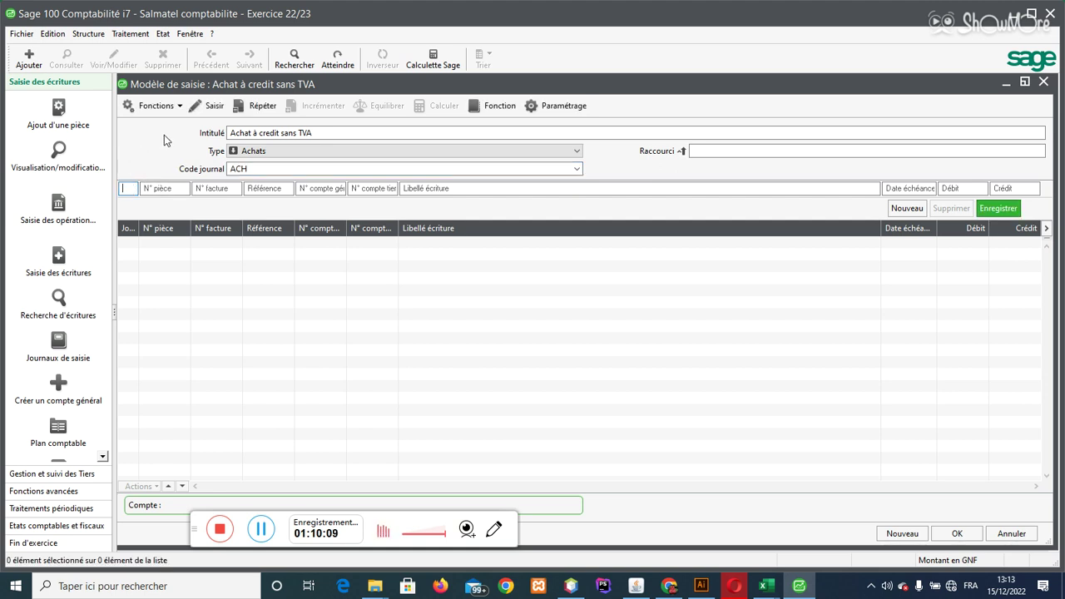
{"action": "left_click", "coordinate": [213, 106]}
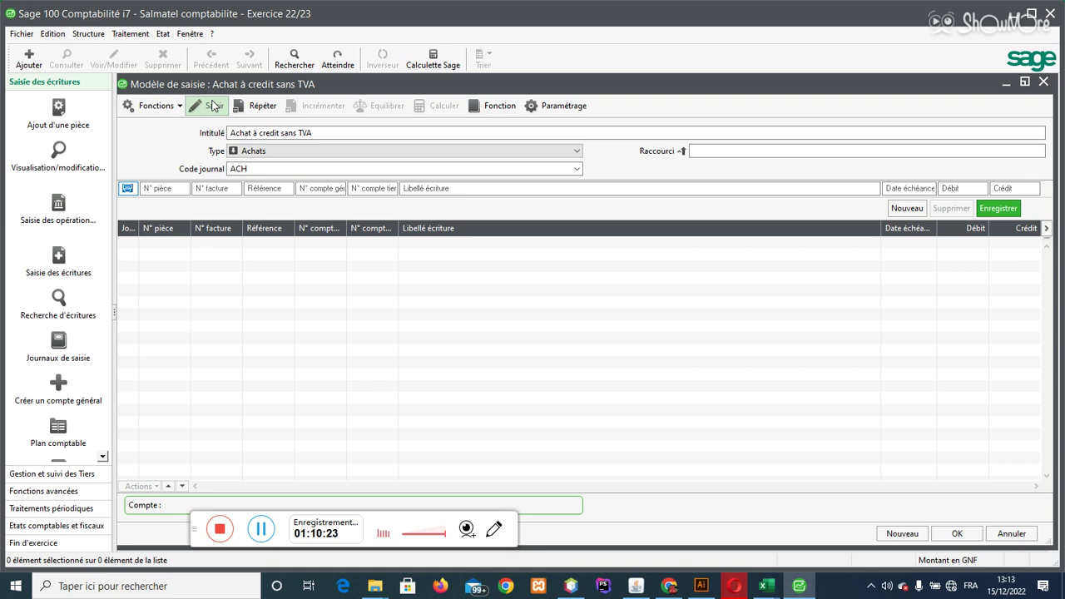
{"action": "left_click", "coordinate": [213, 105]}
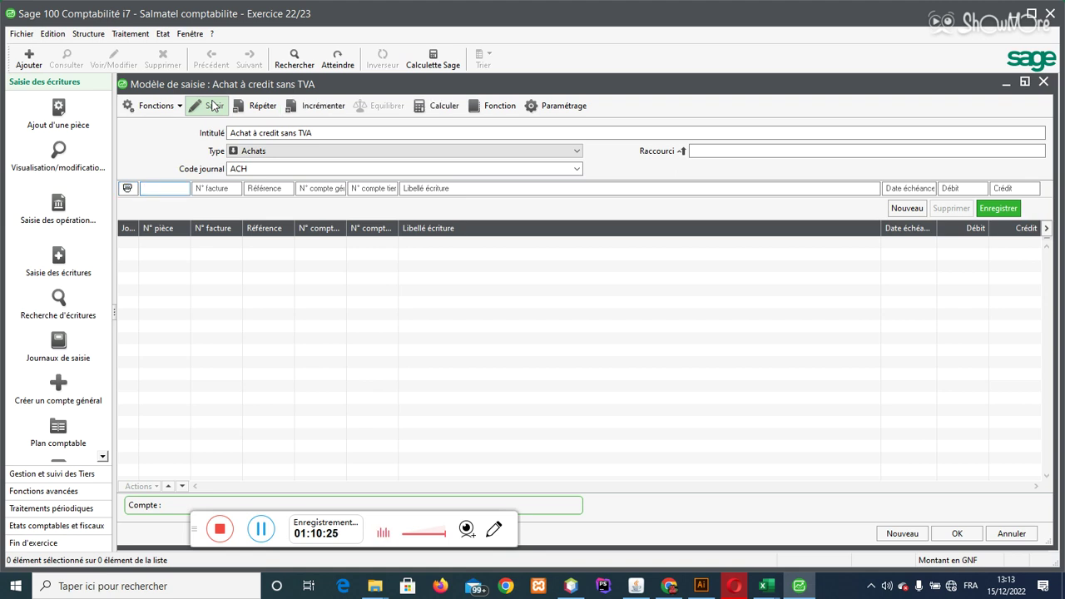
{"action": "left_click", "coordinate": [213, 106]}
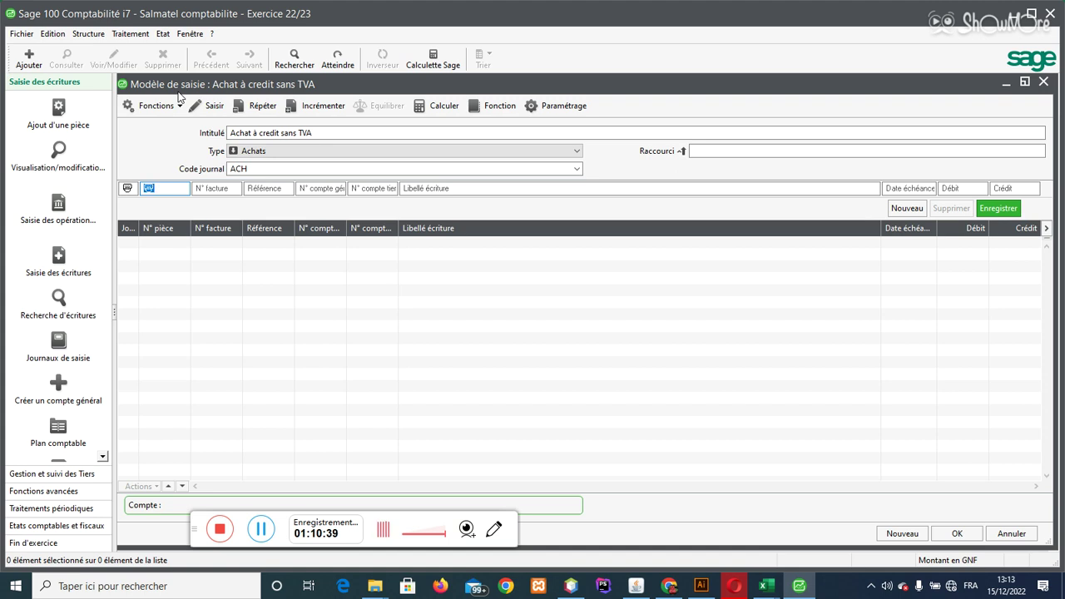
{"action": "key", "text": "Tab"}
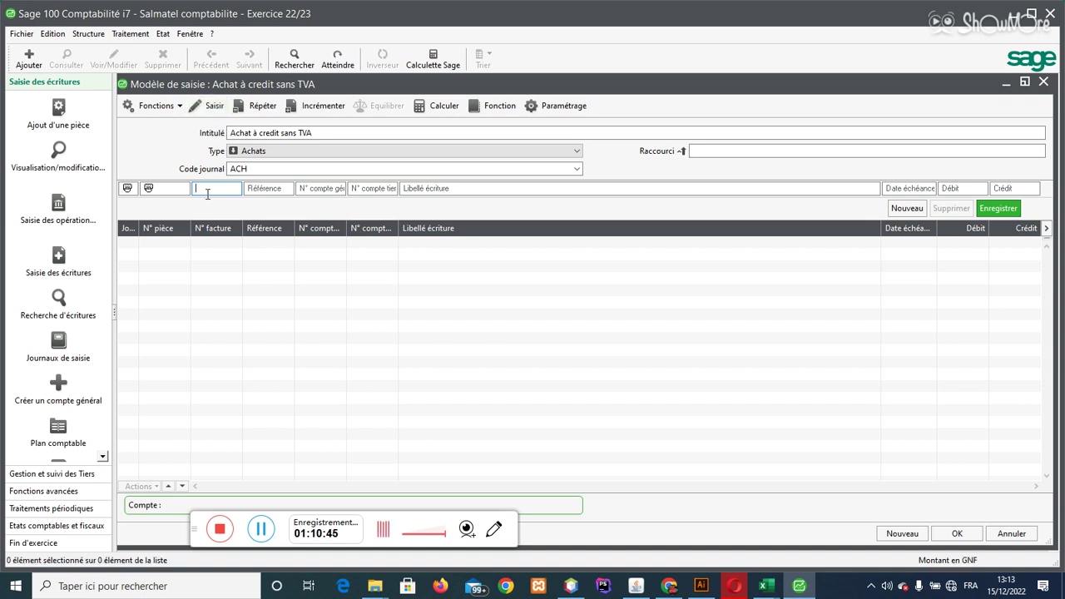
{"action": "key", "text": "Tab"}
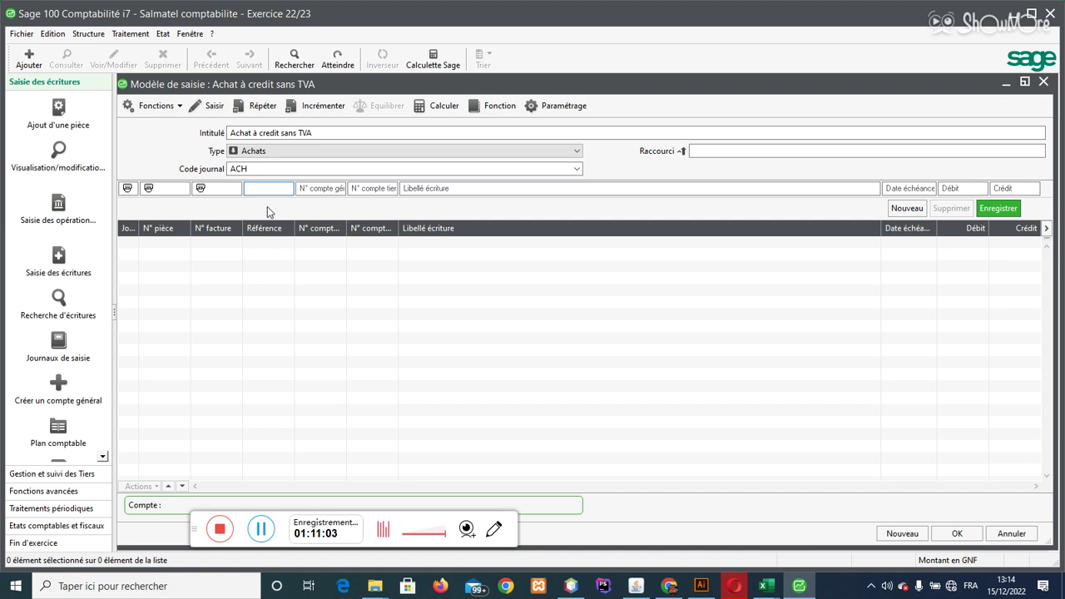
{"action": "key", "text": "Tab"}
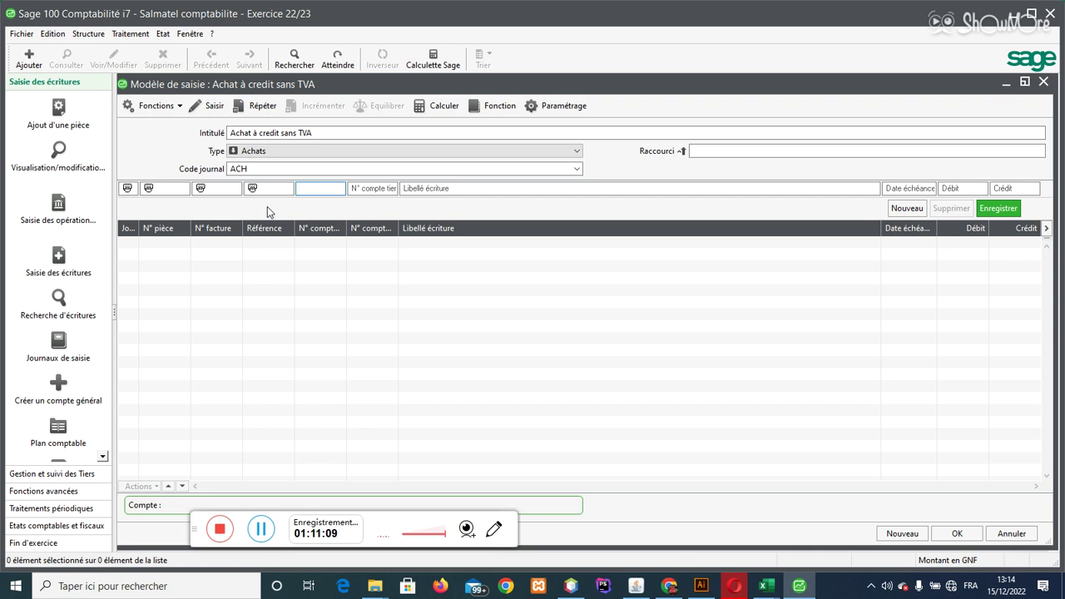
- Set the first line's general account to 601000 Achats de marchandises and its third-party account to the Saisir function
{"action": "type", "text": "601"}
{"action": "key", "text": "Tab"}
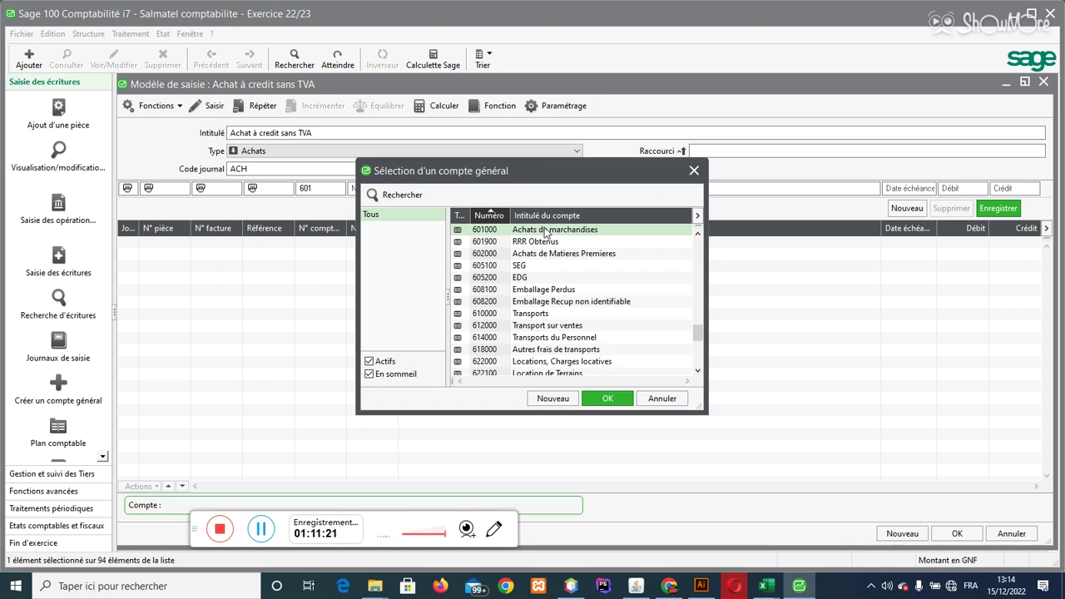
{"action": "double_click", "coordinate": [545, 232]}
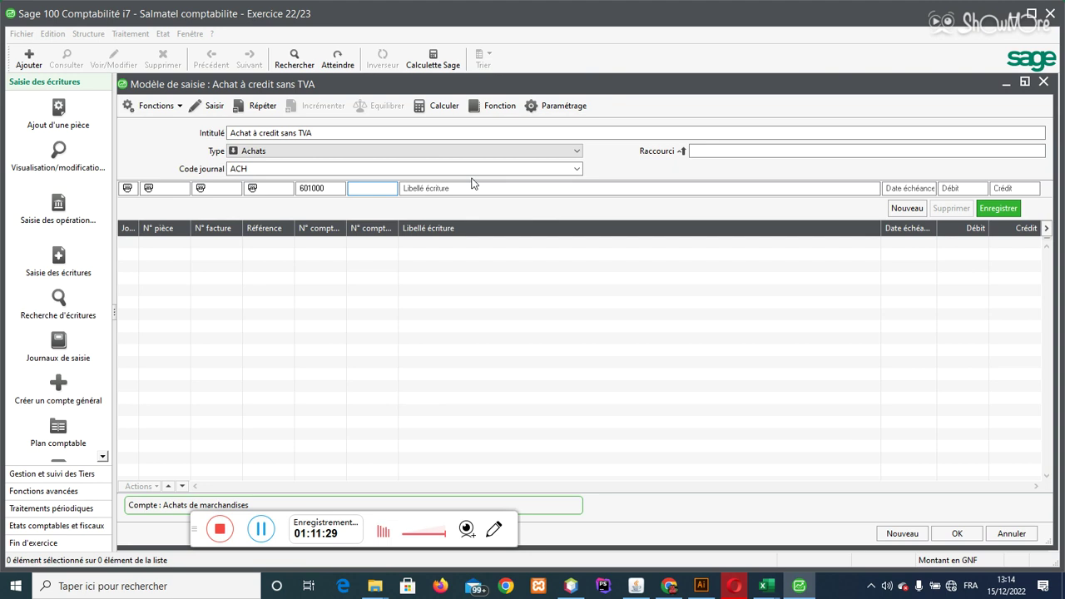
{"action": "key", "text": "Tab"}
- Enter "Achat de marchandise" as the entry label of the template's first line
{"action": "type", "text": "Achat"}
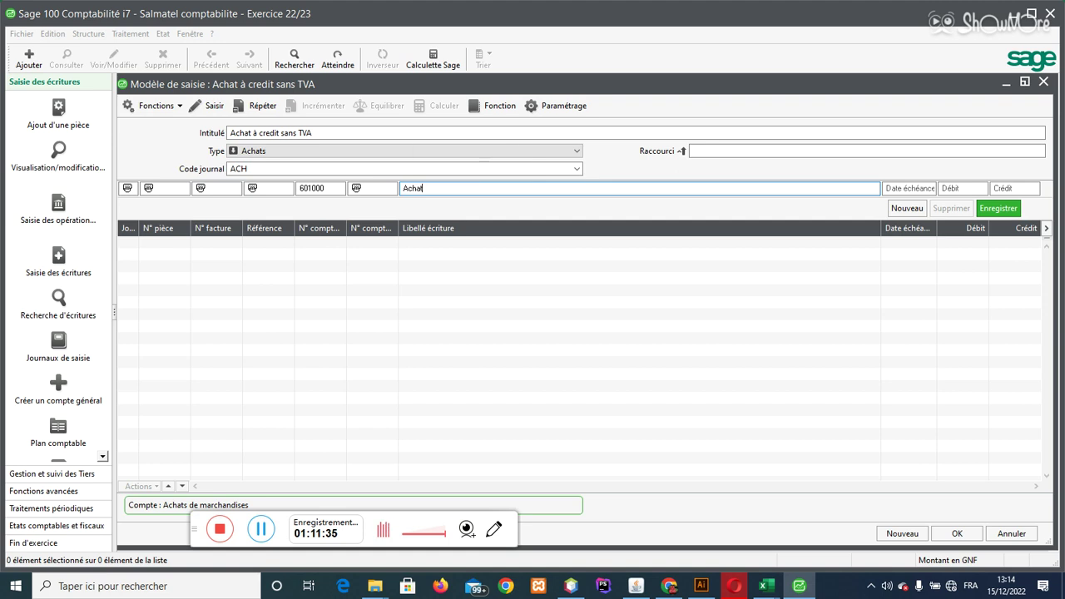
{"action": "type", "text": " de mat"}
{"action": "type", "text": "chandise"}
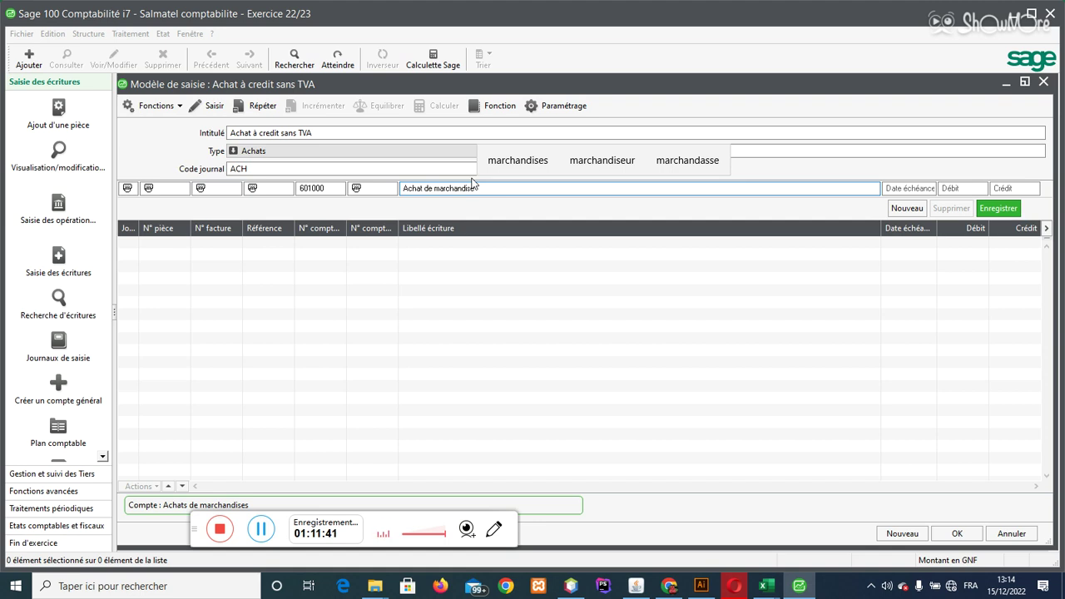
{"action": "type", "text": " fact."}
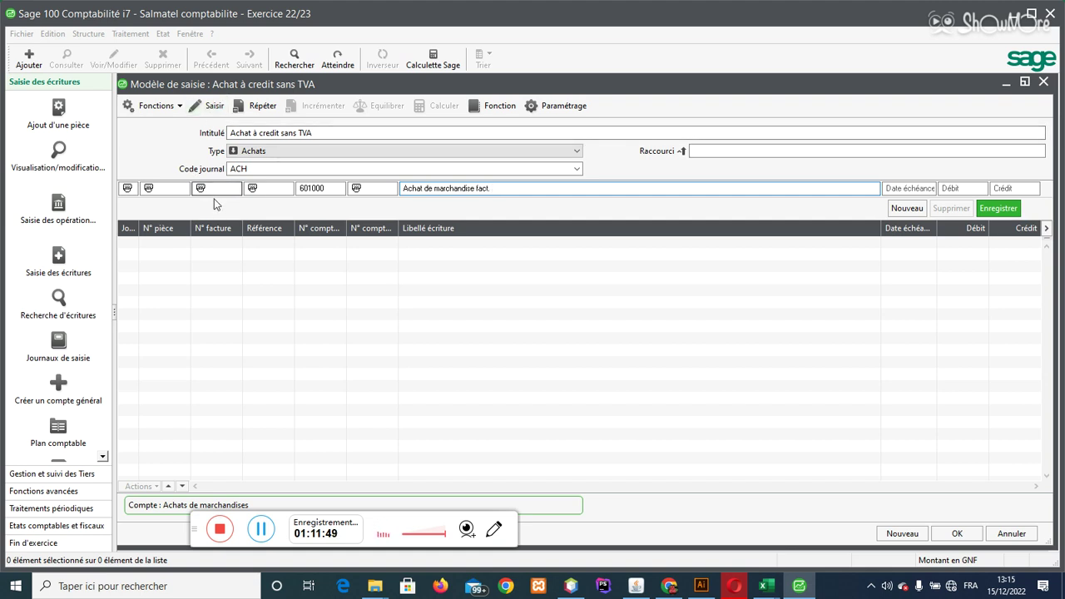
{"action": "key", "text": "BackSpace"}
{"action": "key", "text": "BackSpace"}
{"action": "key", "text": "BackSpace"}
{"action": "key", "text": "BackSpace"}
{"action": "key", "text": "BackSpace"}
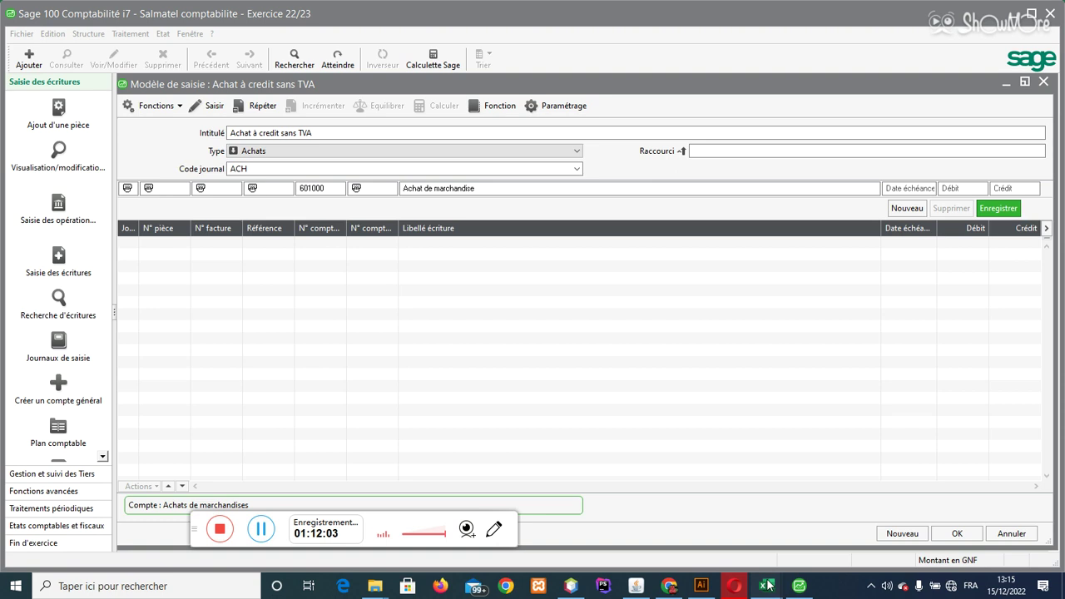
- Switch to the Excel invoice and replace the first two designations with Riz and Huile
{"action": "mouse_move", "coordinate": [766, 585]}
{"action": "left_click", "coordinate": [727, 546]}
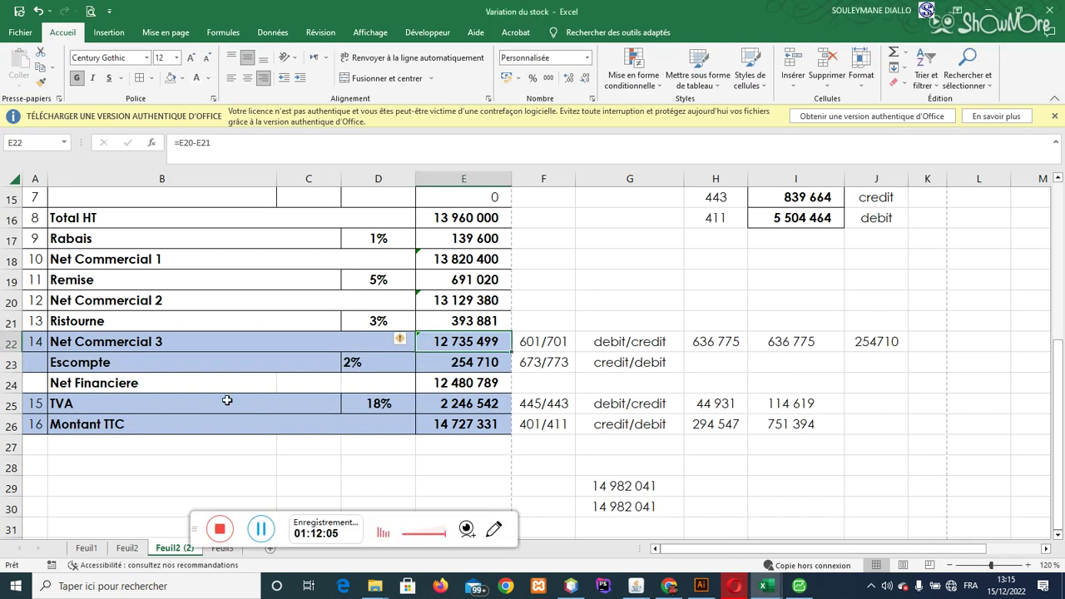
{"action": "left_click_drag", "start_coordinate": [1060, 396], "coordinate": [1063, 266]}
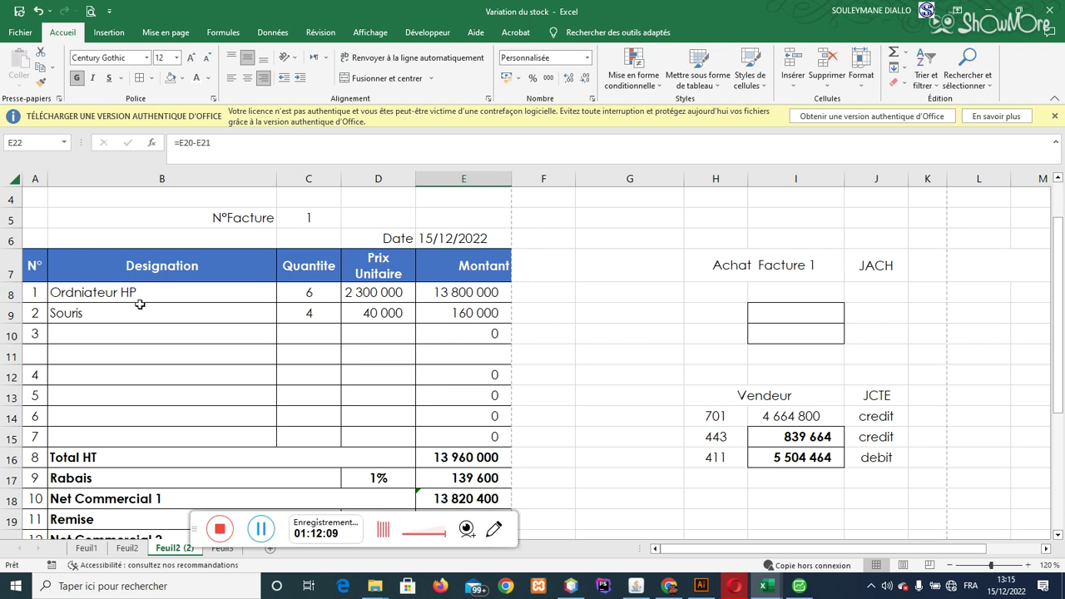
{"action": "left_click", "coordinate": [137, 292]}
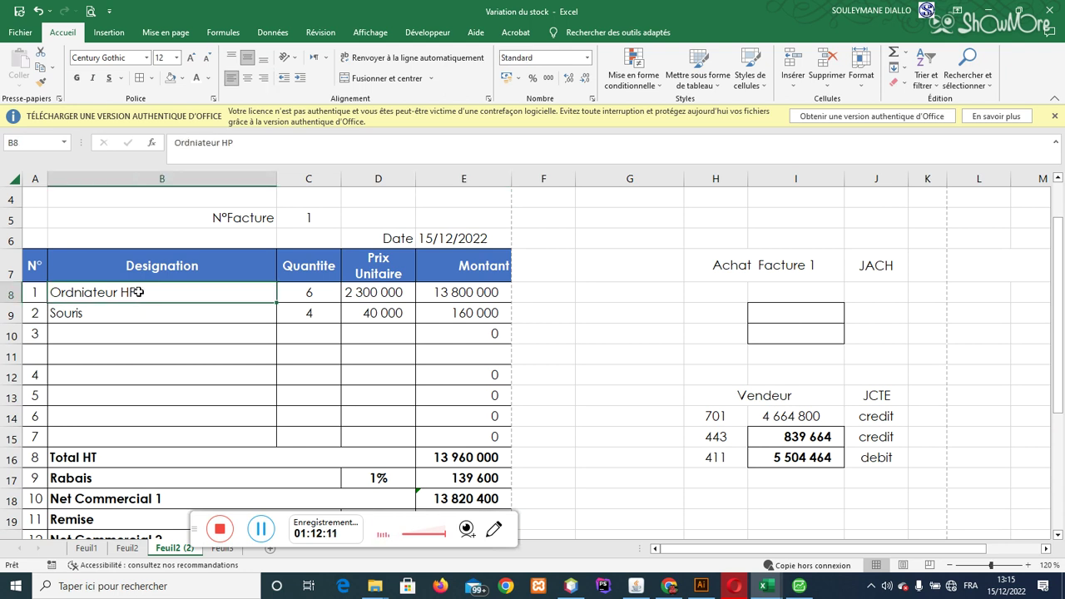
{"action": "mouse_move", "coordinate": [137, 292]}
{"action": "left_mouse_down"}
{"action": "mouse_move", "coordinate": [152, 326]}
{"action": "mouse_move", "coordinate": [148, 298]}
{"action": "left_mouse_up"}
{"action": "type", "text": "Riz"}
{"action": "key", "text": "BackSpace"}
{"action": "type", "text": "z"}
{"action": "key", "text": "Return"}
{"action": "type", "text": "Hi"}
{"action": "key", "text": "BackSpace"}
{"action": "type", "text": "uile"}
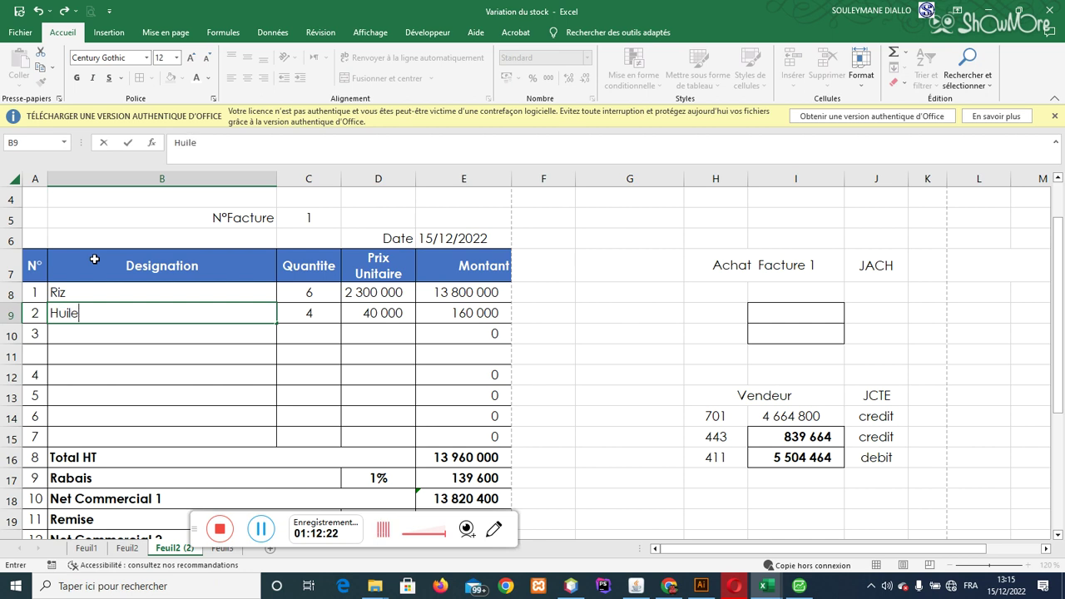
- Set the invoice quantities to 65 for Riz and 12 for Huile
{"action": "key", "text": "Tab"}
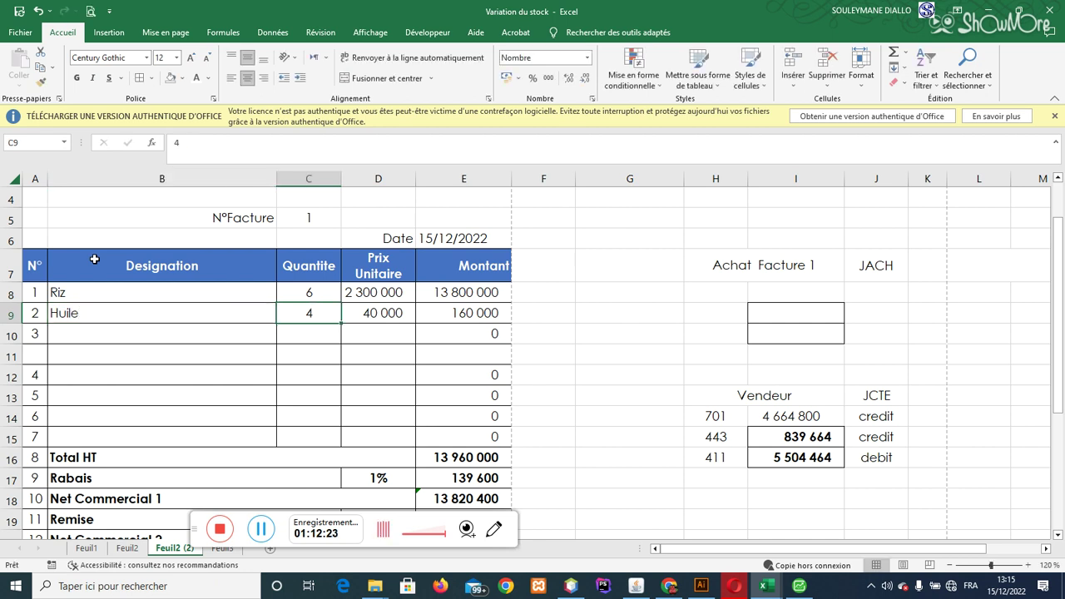
{"action": "type", "text": "12"}
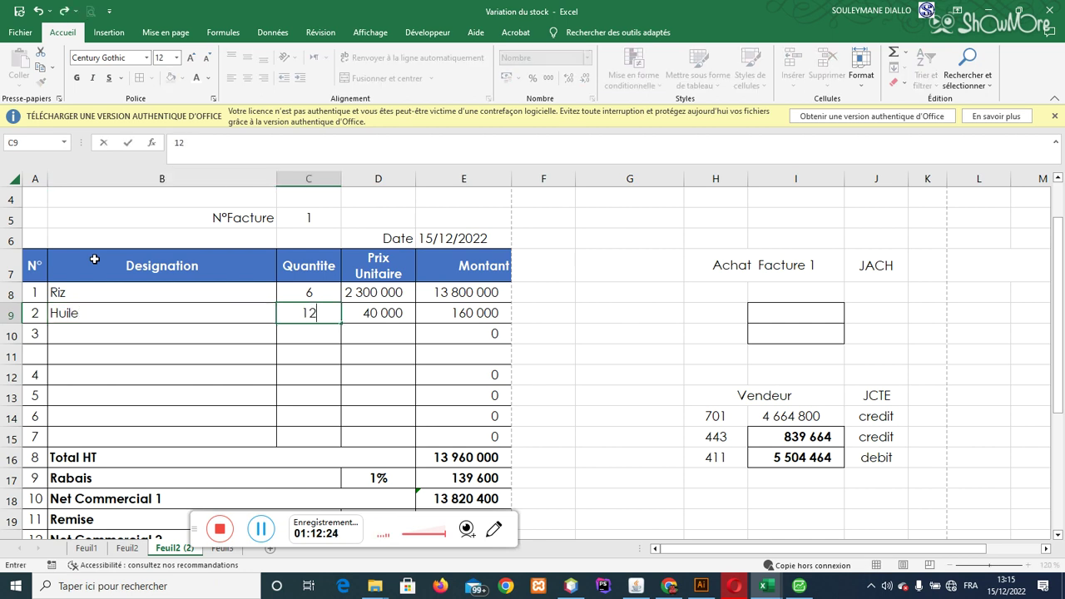
{"action": "left_click", "coordinate": [309, 298]}
{"action": "type", "text": "65"}
{"action": "key", "text": "Return"}
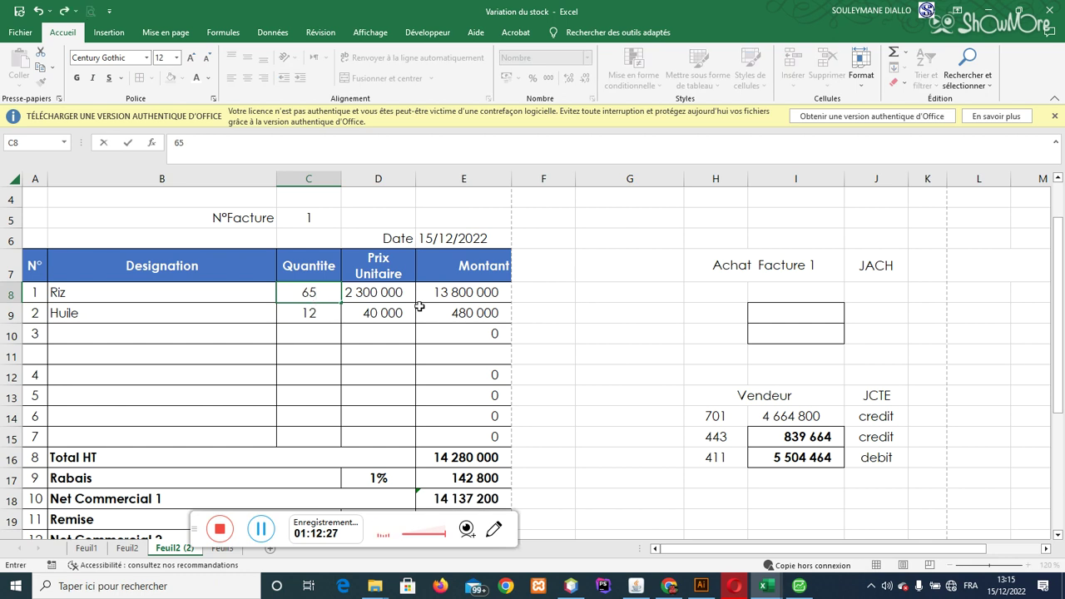
{"action": "key", "text": "Tab"}
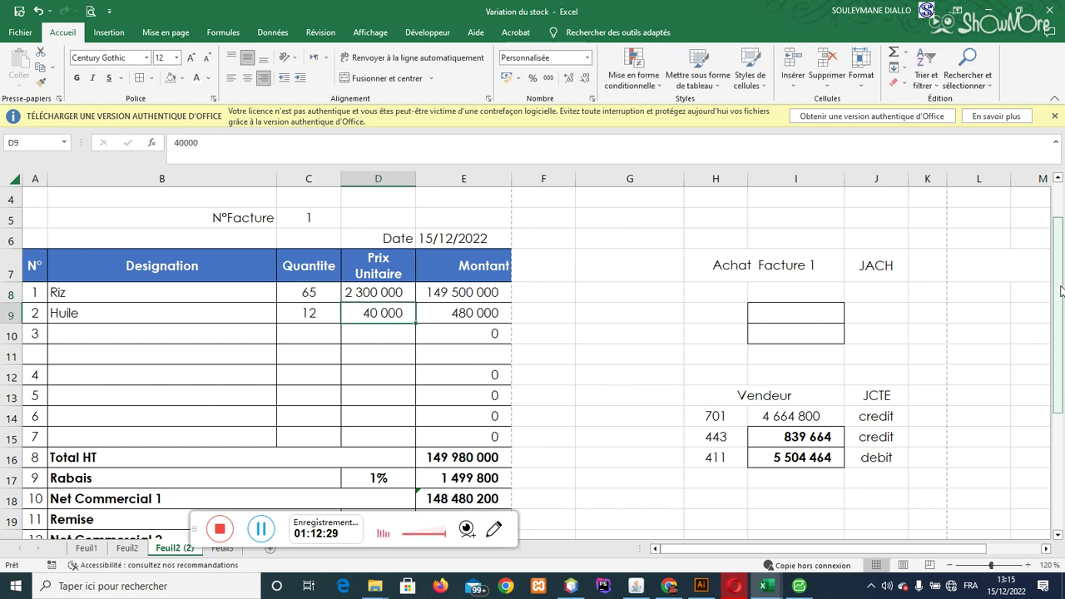
- Examine the invoice in the print preview, then return to the sheet and review its totals section
{"action": "left_click", "coordinate": [107, 11]}
{"action": "left_click", "coordinate": [92, 11]}
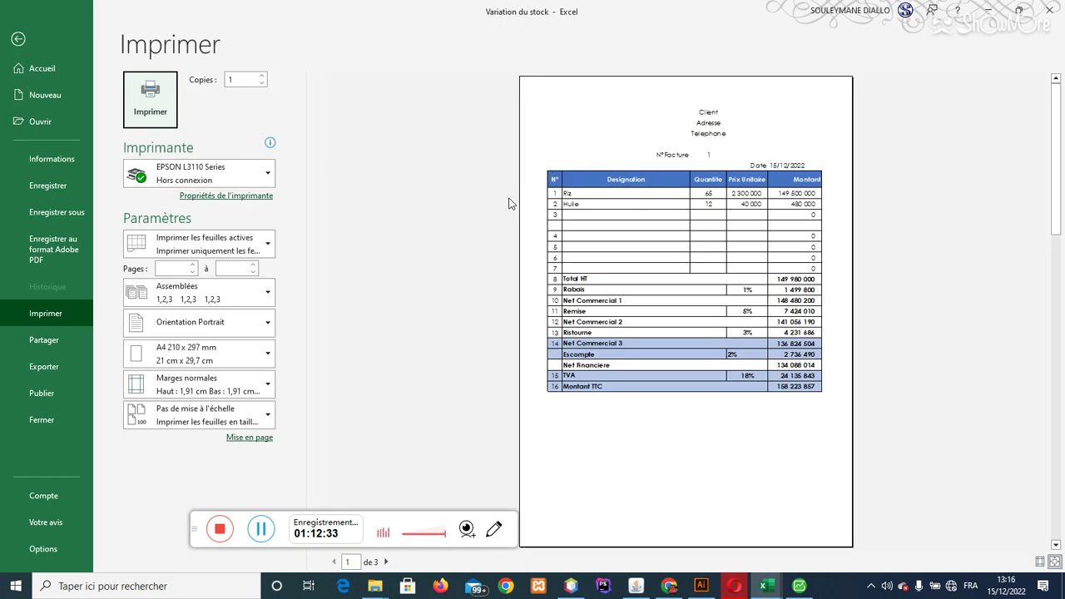
{"action": "left_click", "coordinate": [25, 49]}
{"action": "left_click_drag", "start_coordinate": [1061, 250], "coordinate": [1061, 333]}
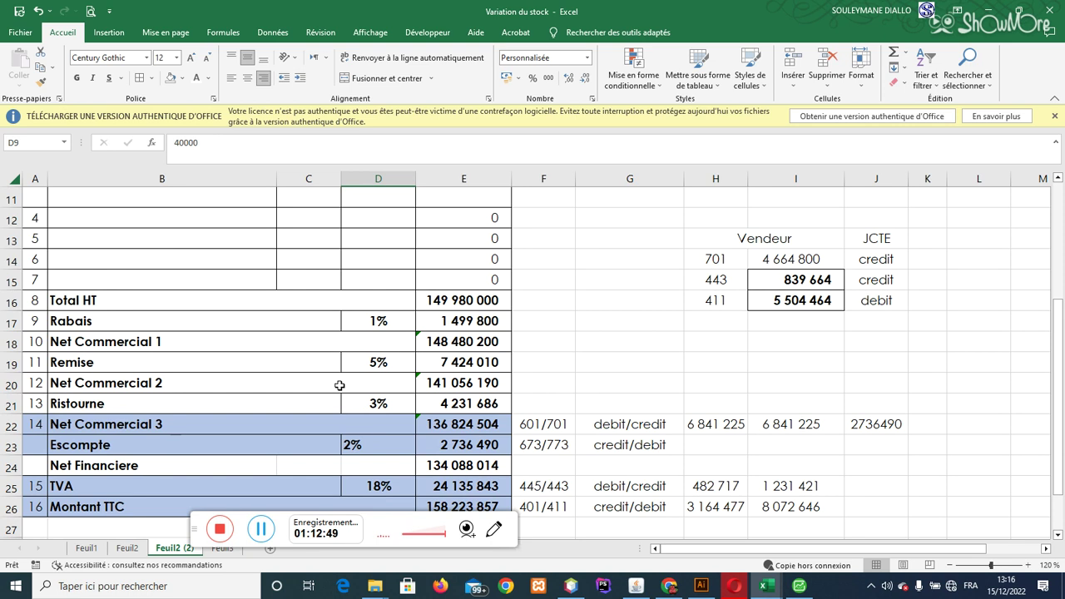
- Switch back to Sage, set the first line's due date and debit to the Saisir function, and record the line
{"action": "left_click", "coordinate": [800, 588]}
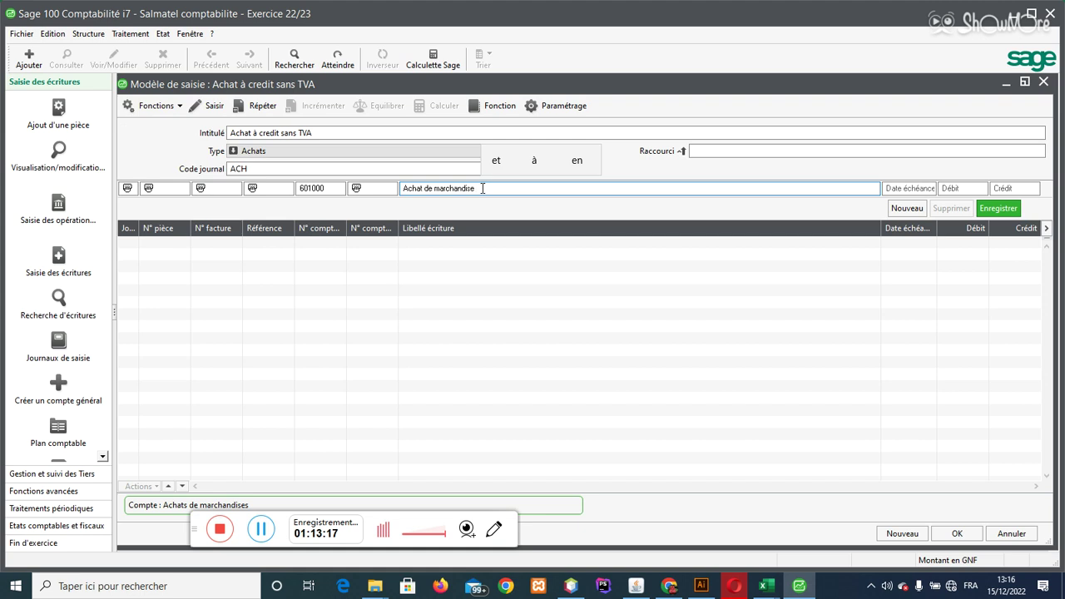
{"action": "left_click", "coordinate": [58, 107]}
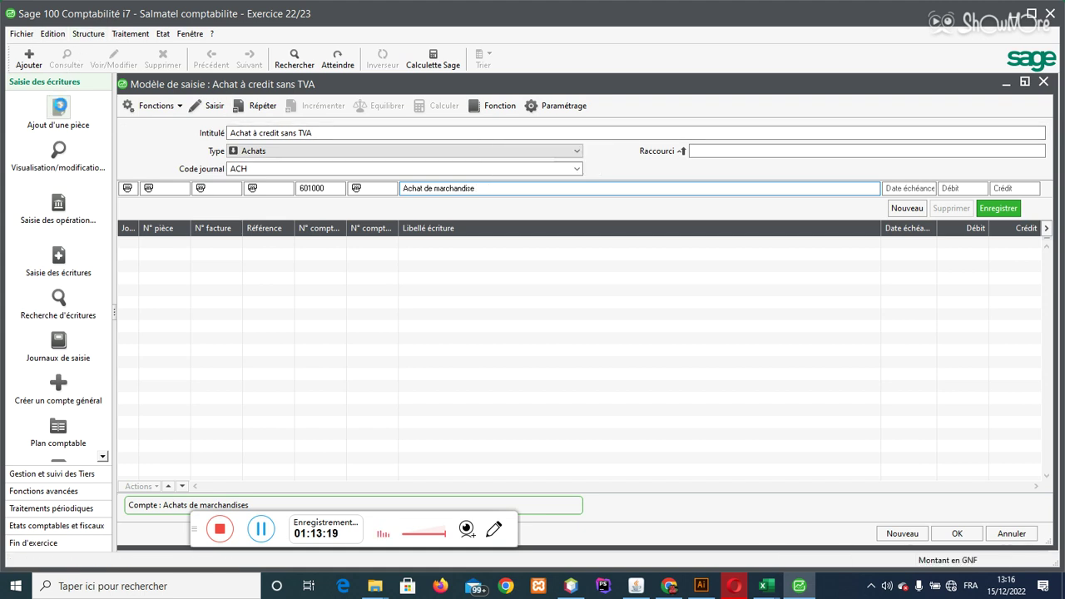
{"action": "left_click", "coordinate": [452, 196]}
{"action": "left_click", "coordinate": [731, 94]}
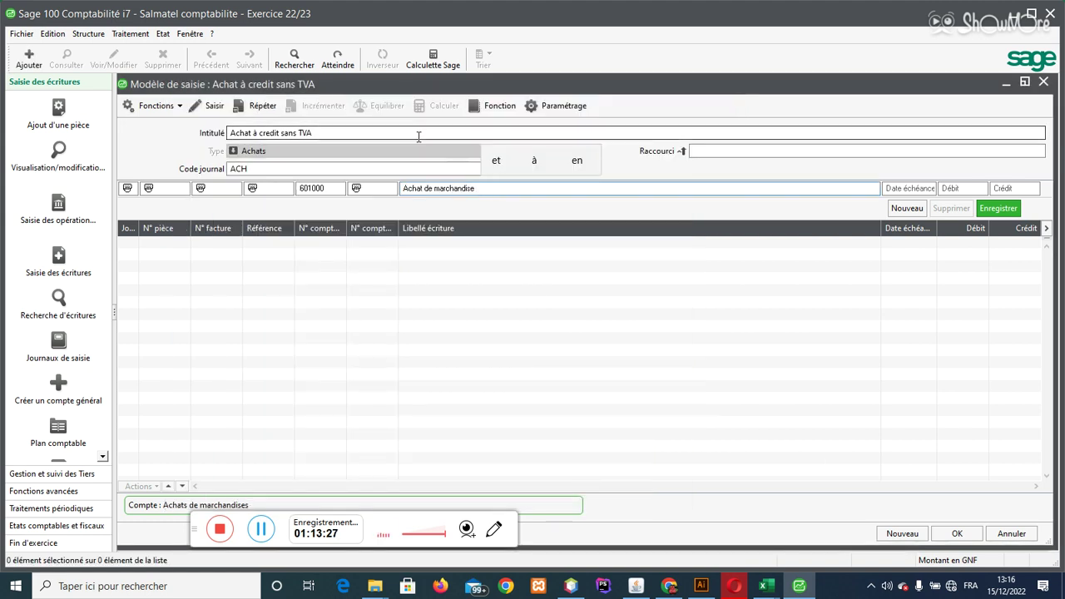
{"action": "left_click", "coordinate": [251, 135]}
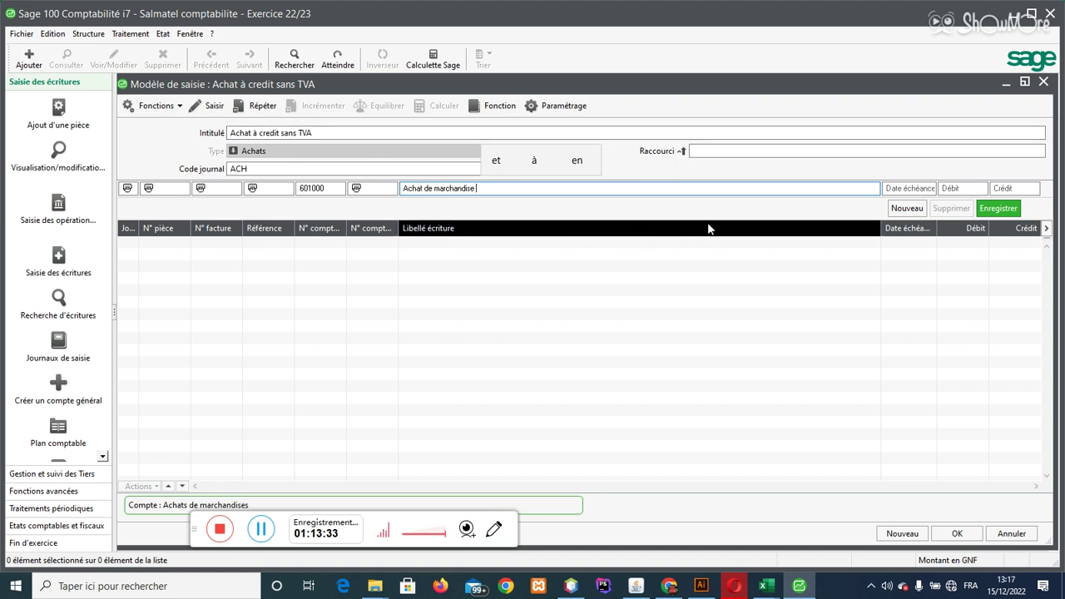
{"action": "key", "text": "Tab"}
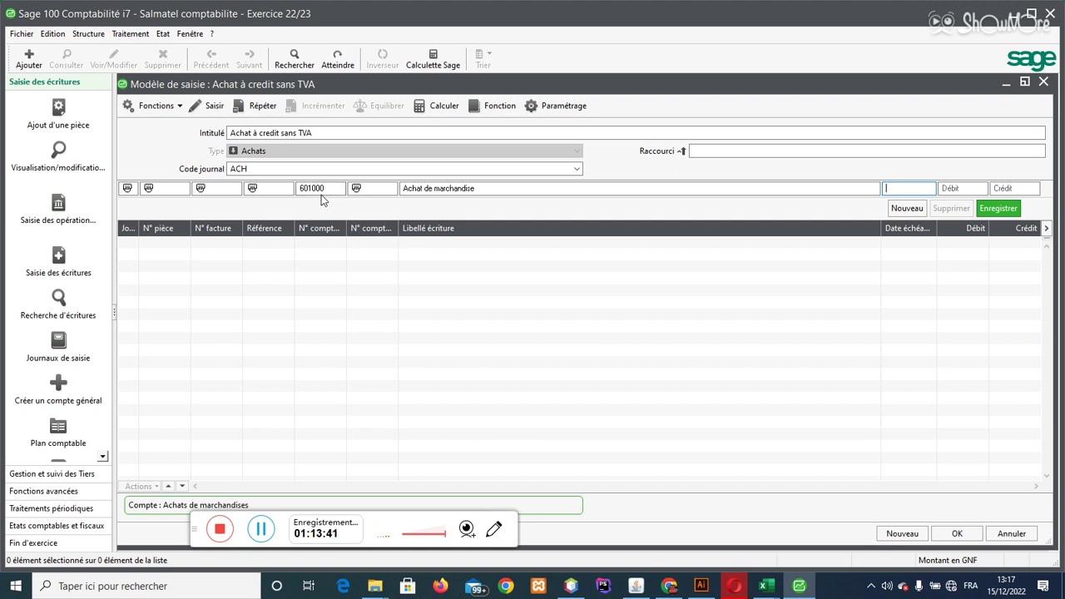
{"action": "key", "text": "Tab"}
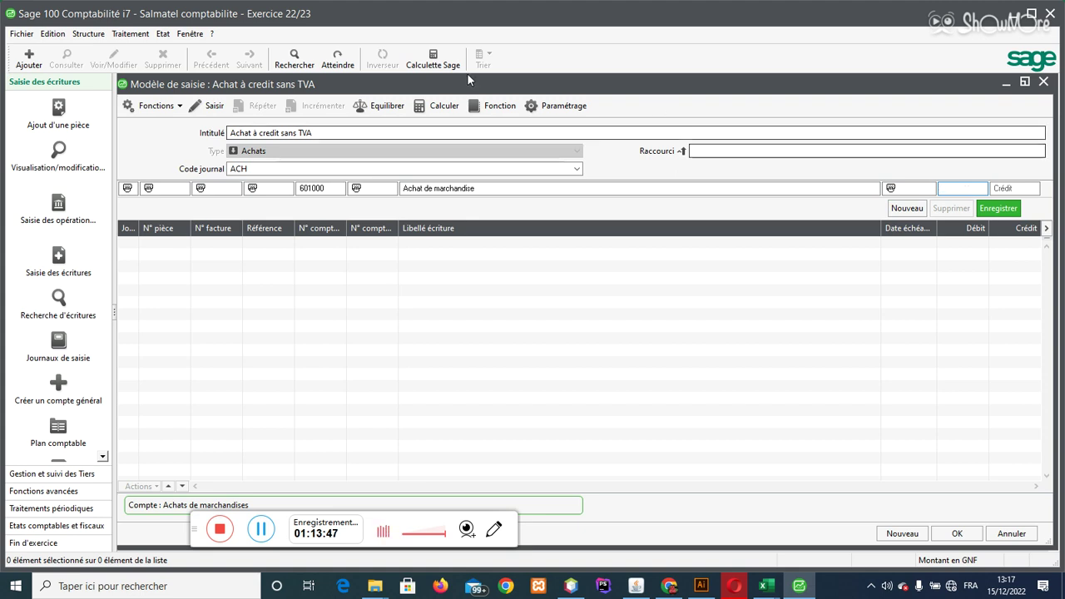
{"action": "left_click", "coordinate": [213, 109]}
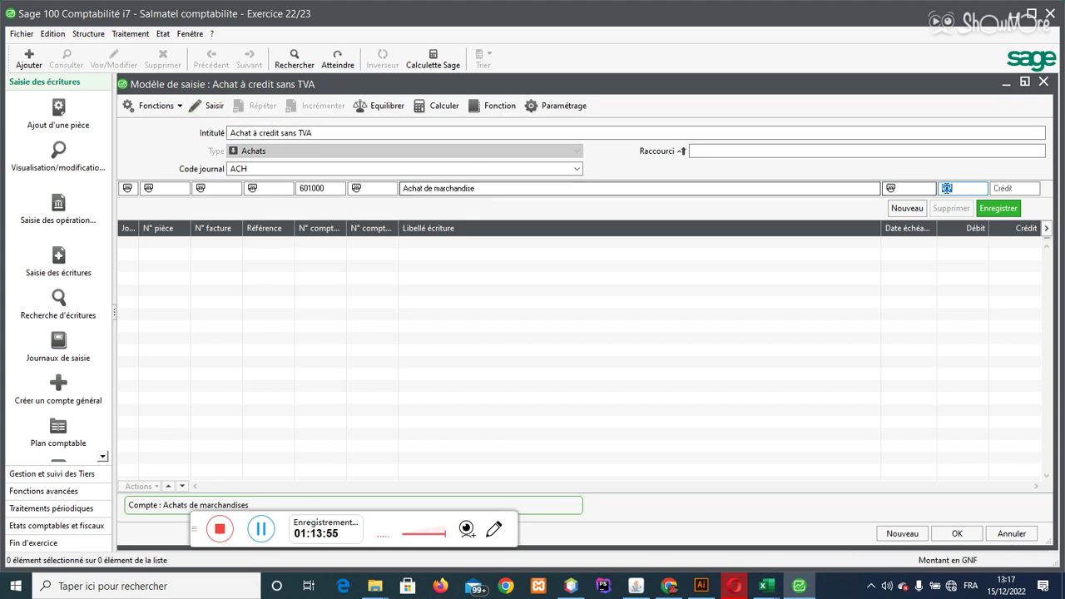
{"action": "key", "text": "Return"}
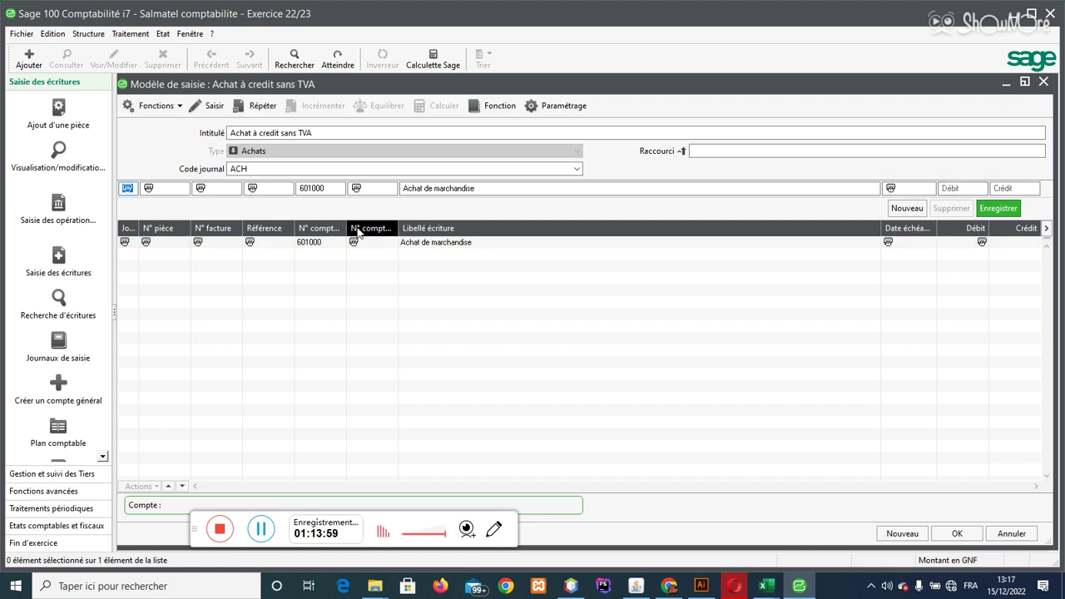
- Set the day, N° pièce, N° facture and Référence of the template's second line to the Répéter function
{"action": "left_click", "coordinate": [328, 188]}
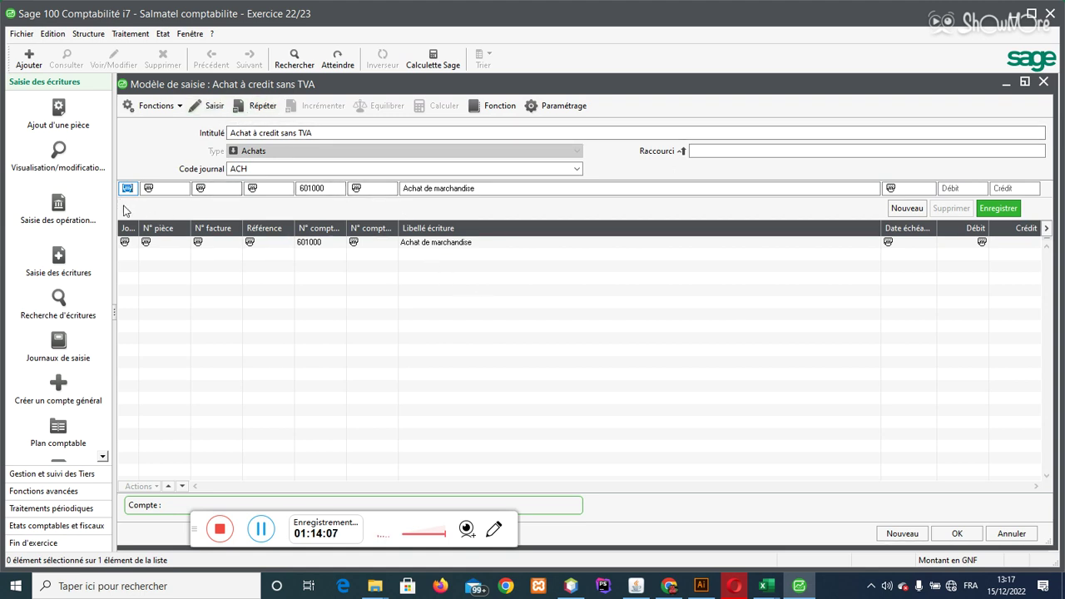
{"action": "left_click", "coordinate": [256, 110]}
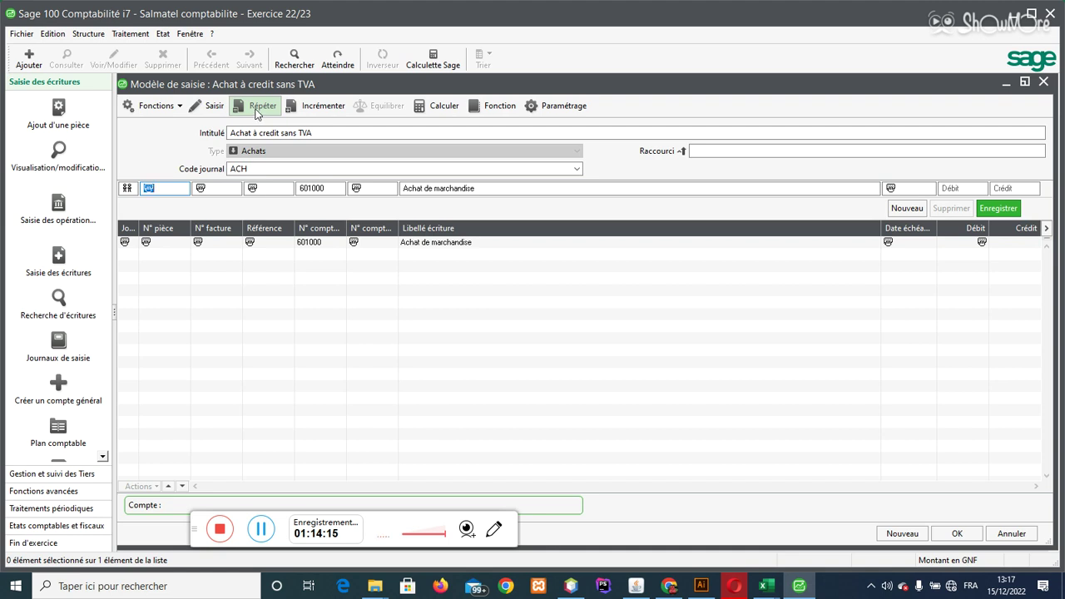
{"action": "left_click", "coordinate": [256, 109]}
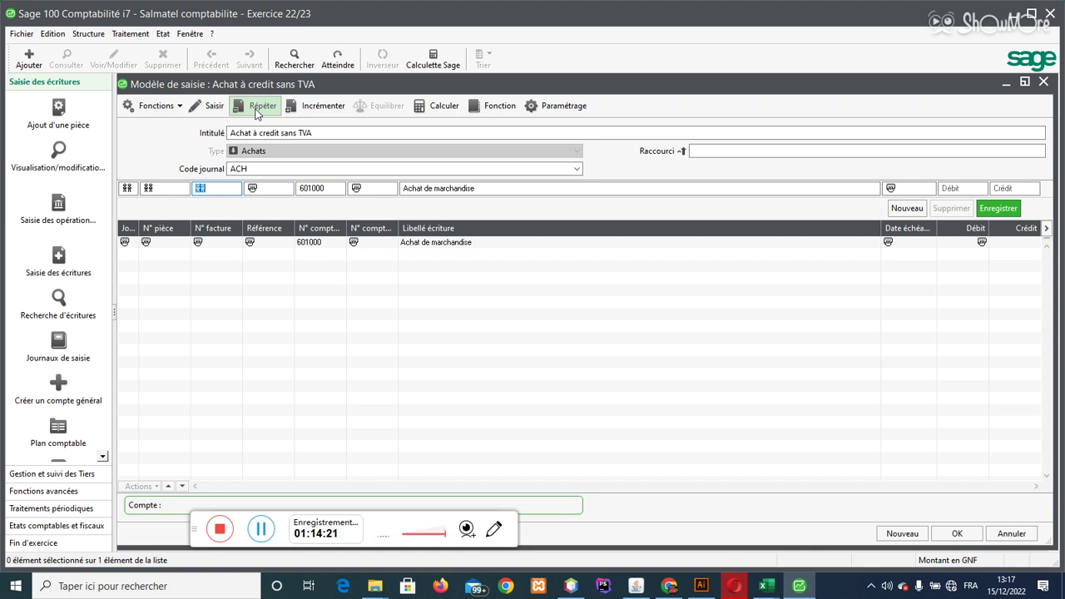
{"action": "left_click", "coordinate": [256, 110]}
{"action": "left_click", "coordinate": [256, 110]}
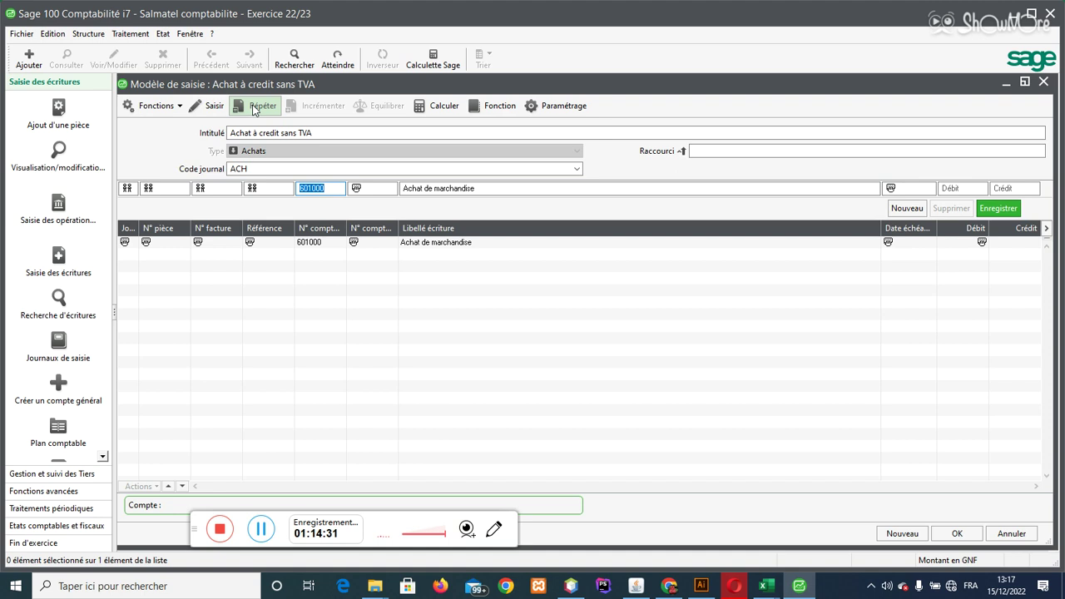
- Set the second line's general account to 401000, keeping its third-party account, label and due date
{"action": "left_click", "coordinate": [255, 110]}
{"action": "type", "text": "401000"}
{"action": "key", "text": "Tab"}
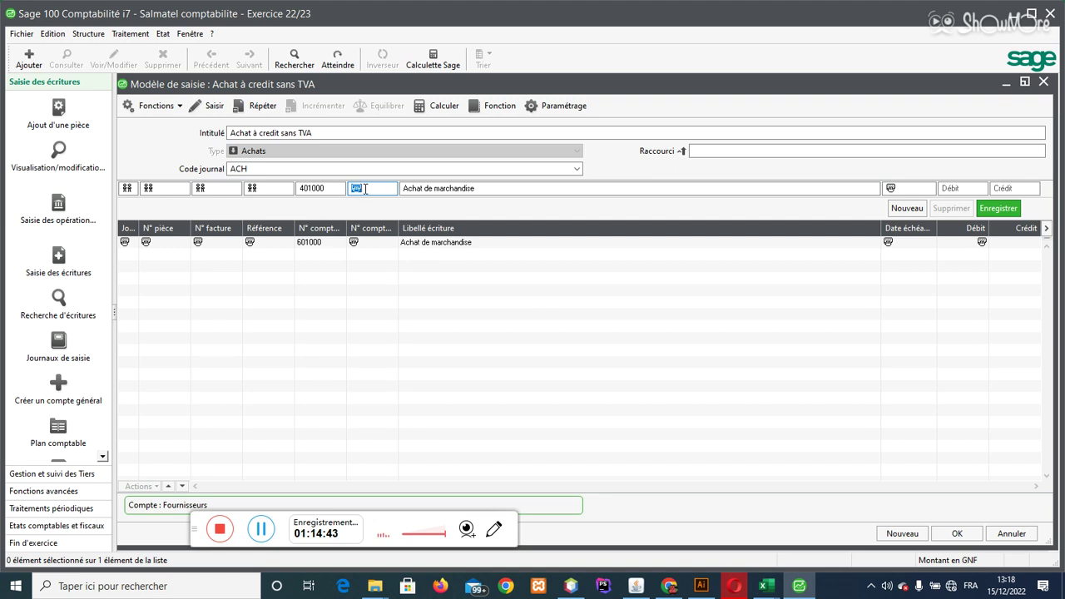
{"action": "key", "text": "Tab"}
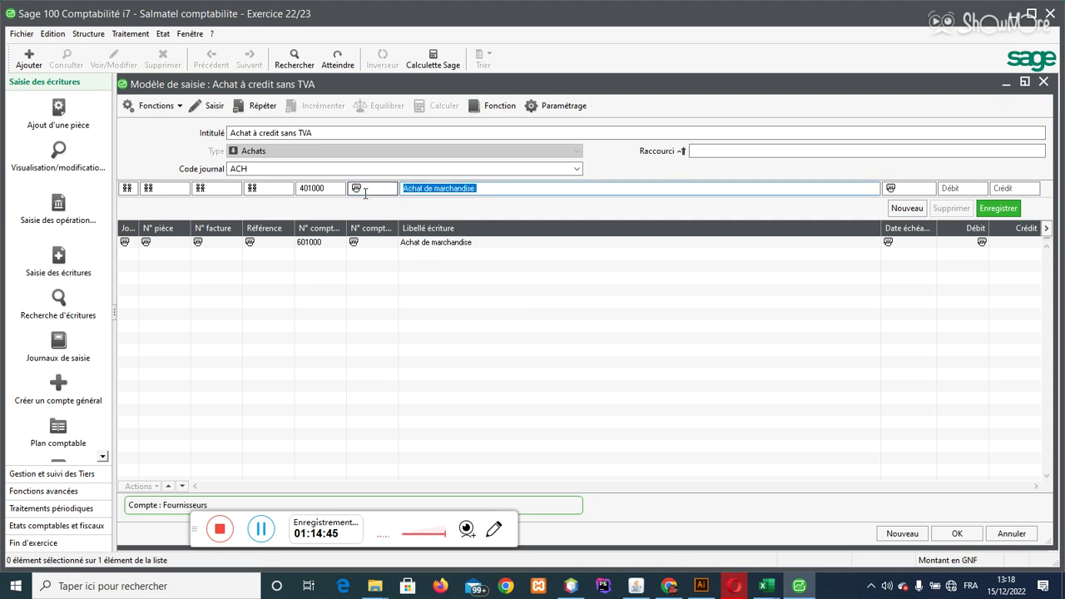
{"action": "key", "text": "Tab"}
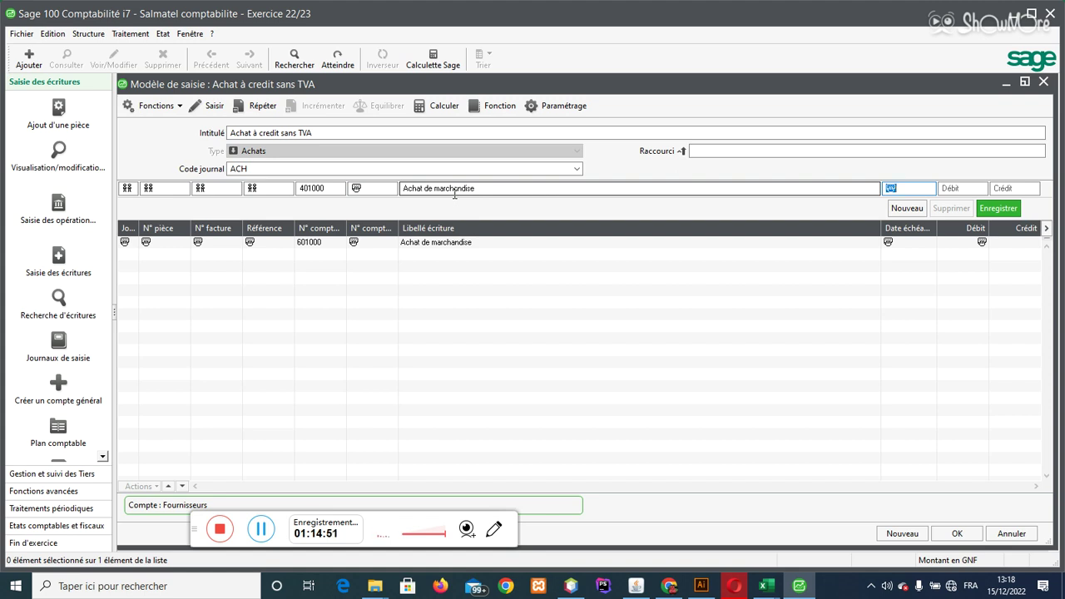
{"action": "key", "text": "Tab"}
{"action": "key", "text": "Tab"}
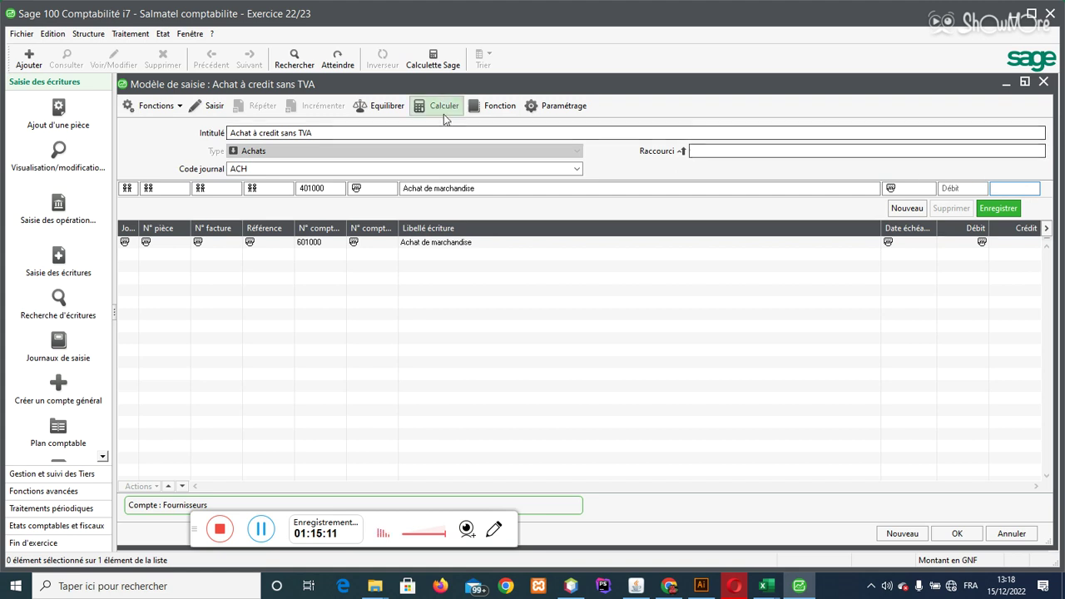
- Set the second line's credit to the Equilibrer function, record the line and save the template
{"action": "left_click", "coordinate": [380, 113]}
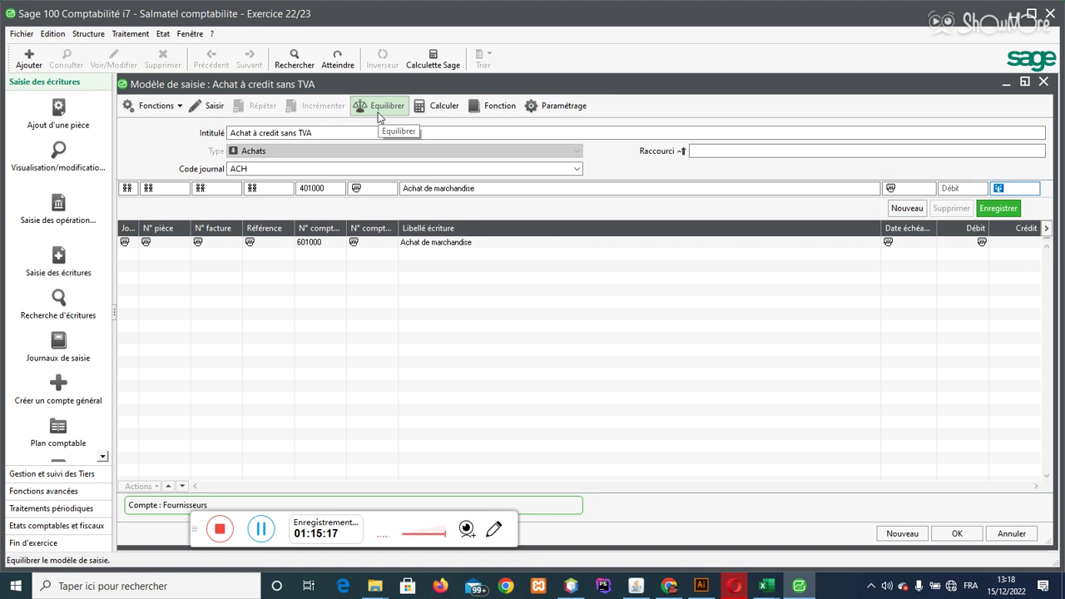
{"action": "left_click", "coordinate": [379, 116]}
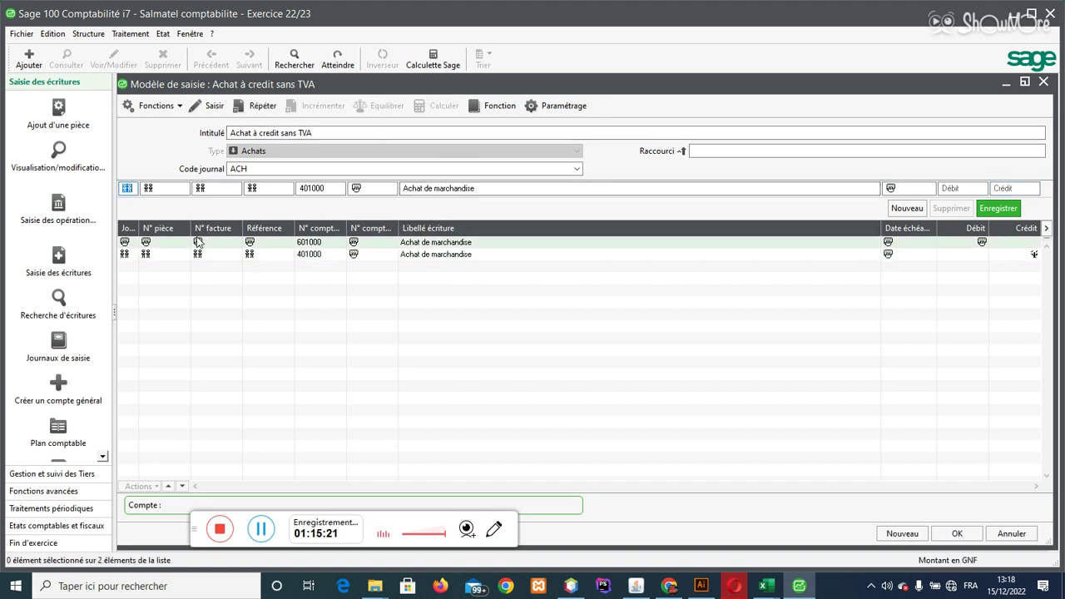
{"action": "left_click", "coordinate": [957, 533]}
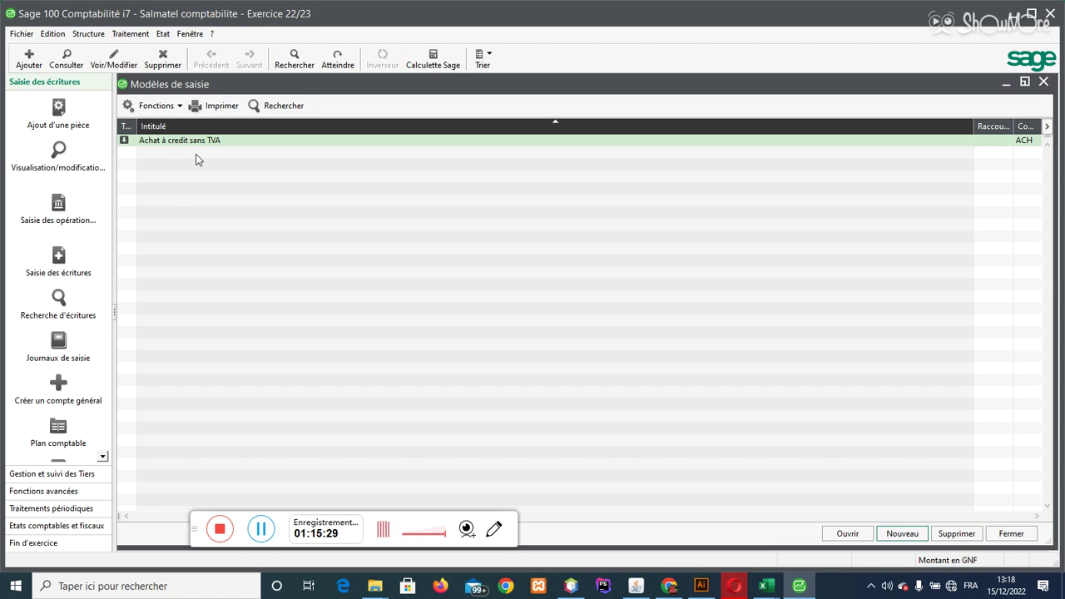
- Start a new accounting voucher and apply the entry template "Achat à credit sans TVA" to it
{"action": "left_click", "coordinate": [57, 109]}
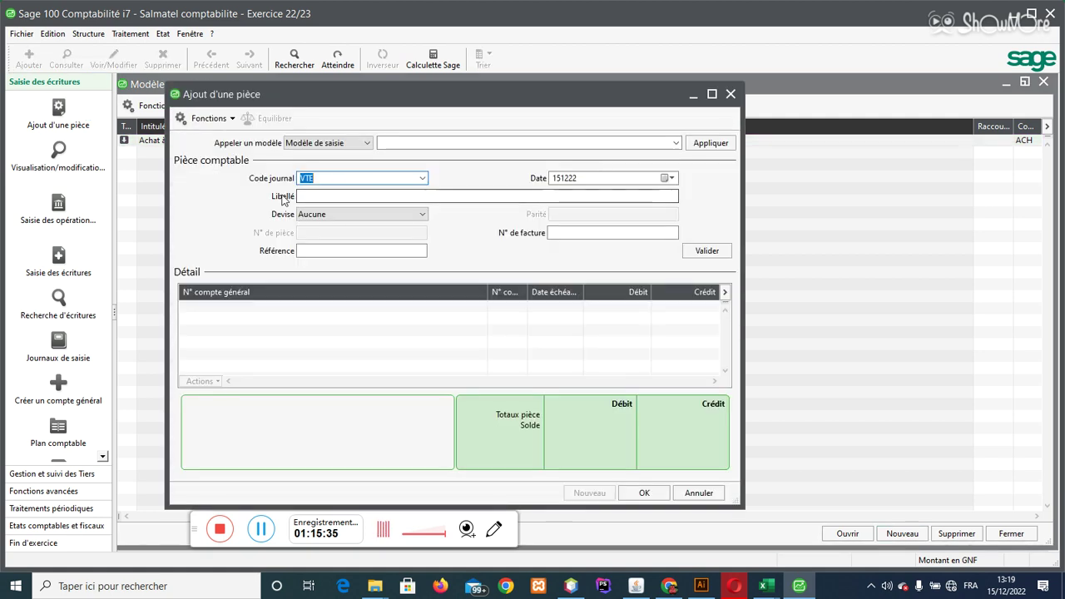
{"action": "key", "text": "BackSpace"}
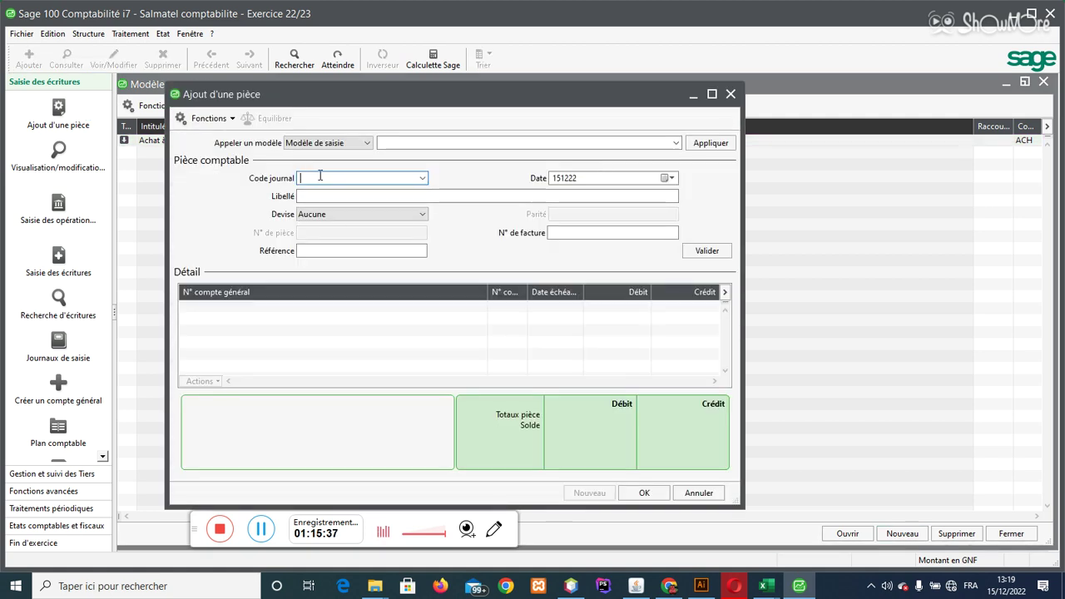
{"action": "left_click", "coordinate": [711, 94]}
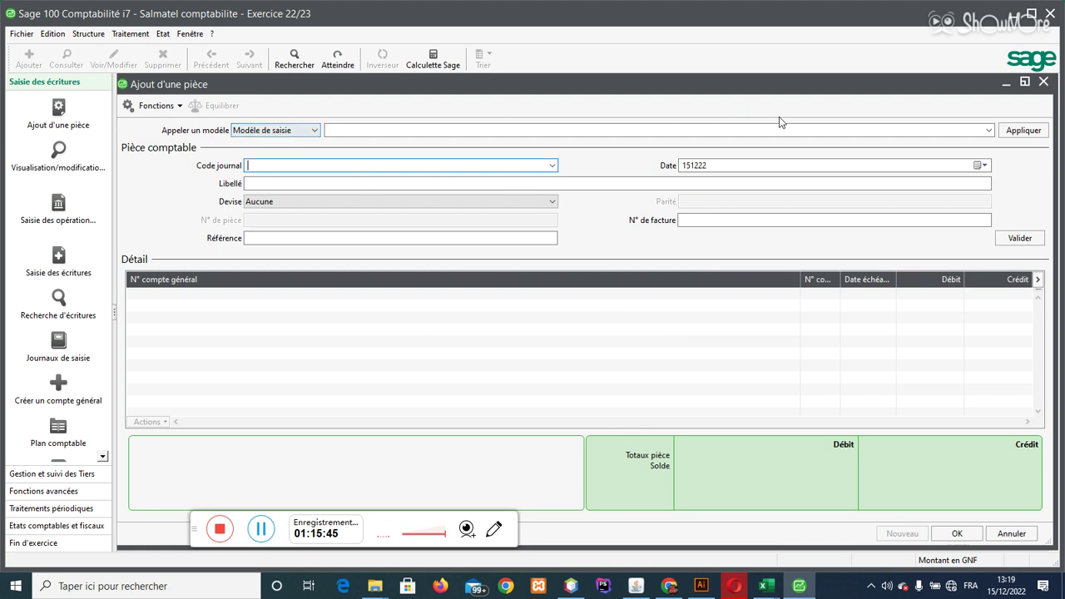
{"action": "left_click", "coordinate": [990, 135]}
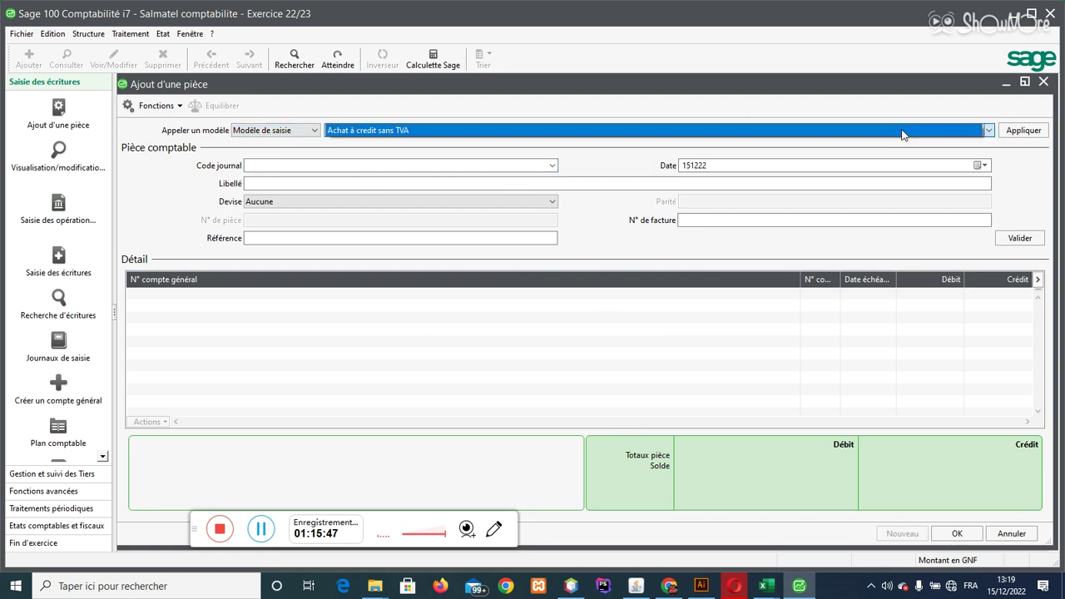
{"action": "left_click", "coordinate": [379, 133]}
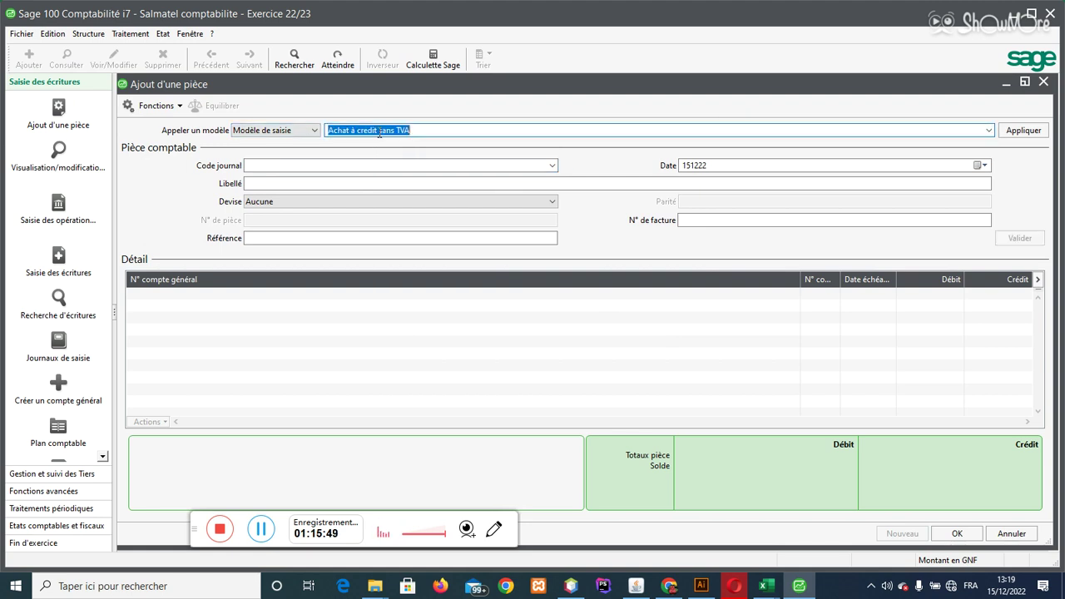
{"action": "left_click", "coordinate": [1016, 133]}
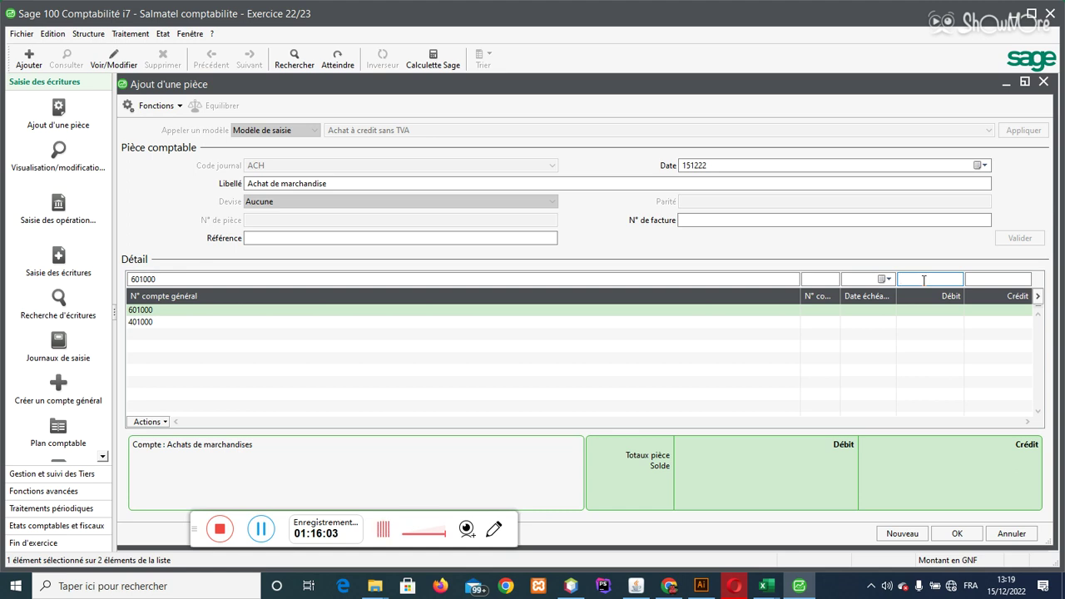
- Enter a debit of 250000 on the 601000 line and assign the second listed supplier as third party on the 401000 line
{"action": "type", "text": "250000"}
{"action": "key", "text": "Return"}
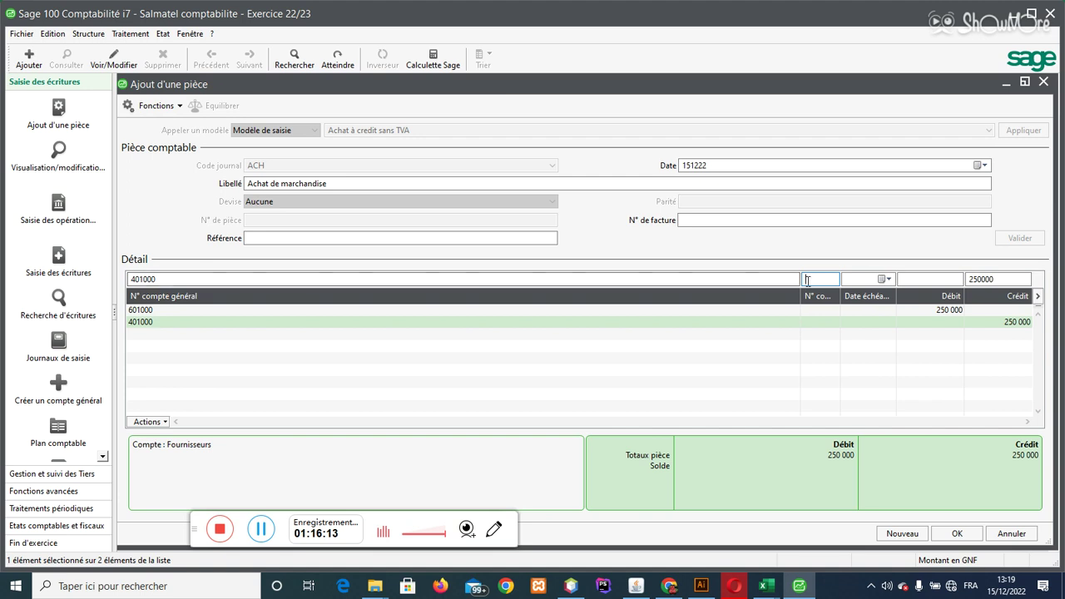
{"action": "type", "text": "C"}
{"action": "key", "text": "Return"}
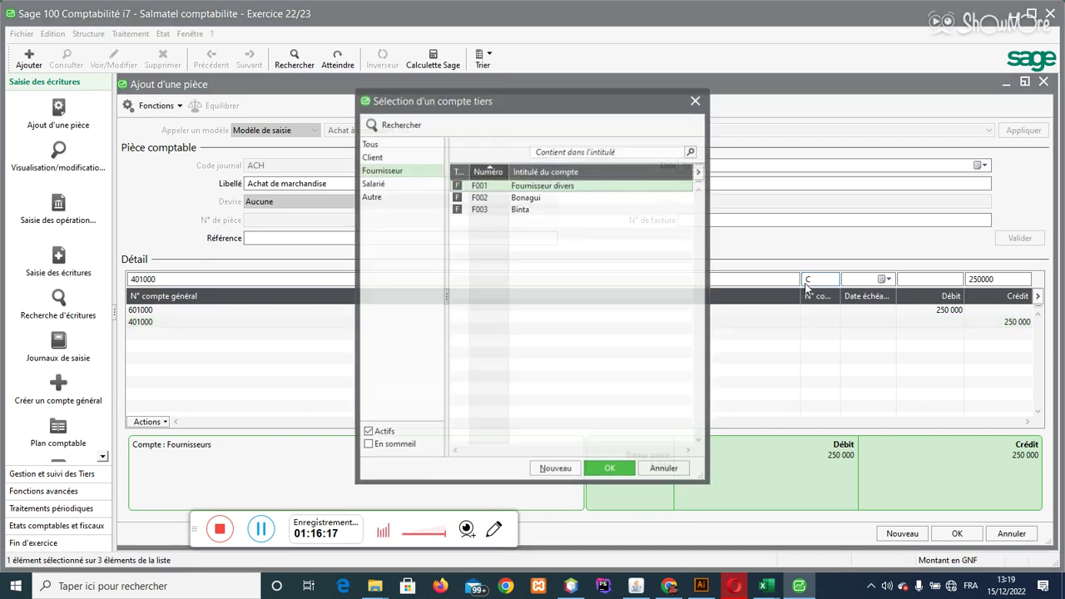
{"action": "double_click", "coordinate": [517, 197]}
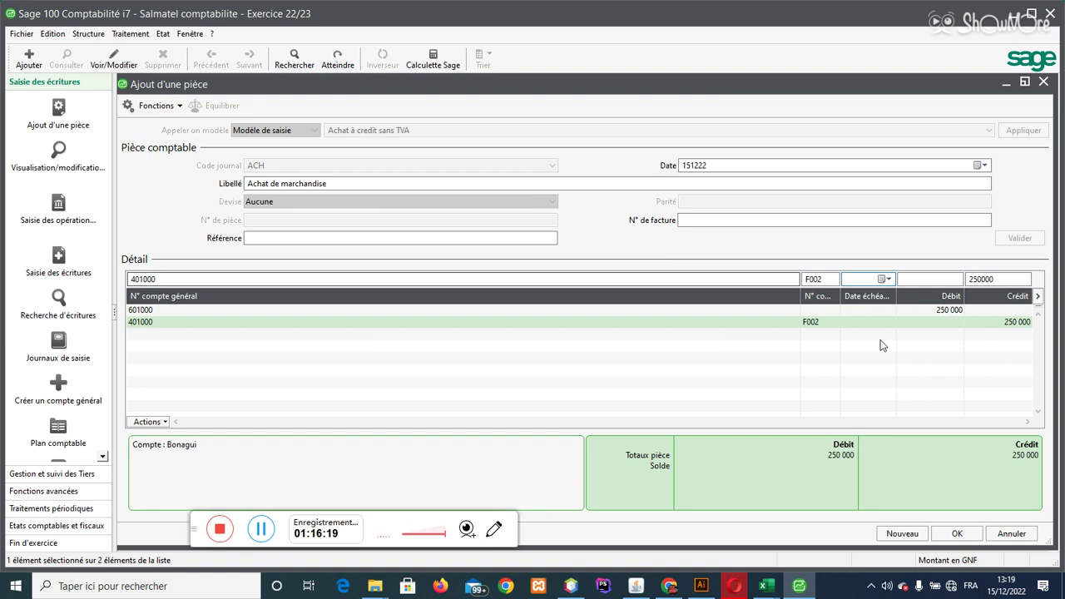
- Try to save the voucher with 15 December 2022 picked as the supplier line's due date
{"action": "left_click", "coordinate": [958, 534]}
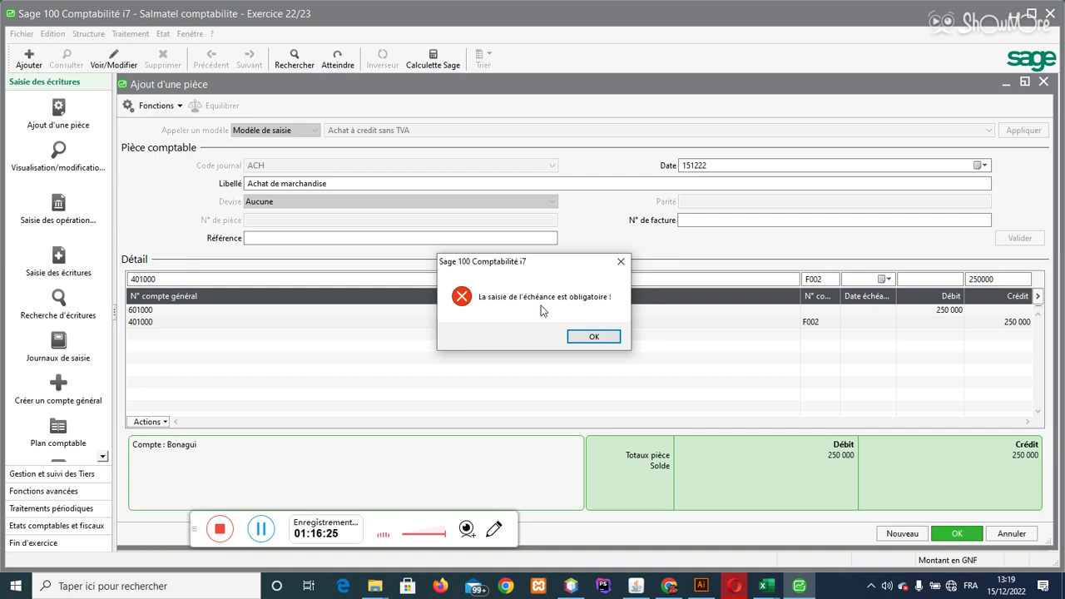
{"action": "left_click", "coordinate": [594, 336]}
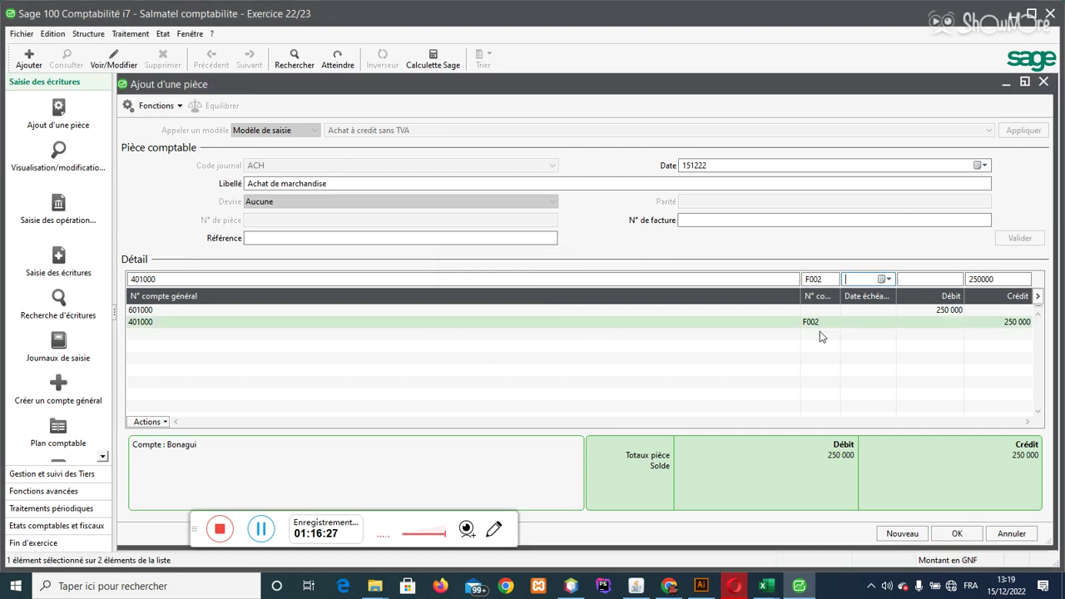
{"action": "left_click", "coordinate": [889, 280]}
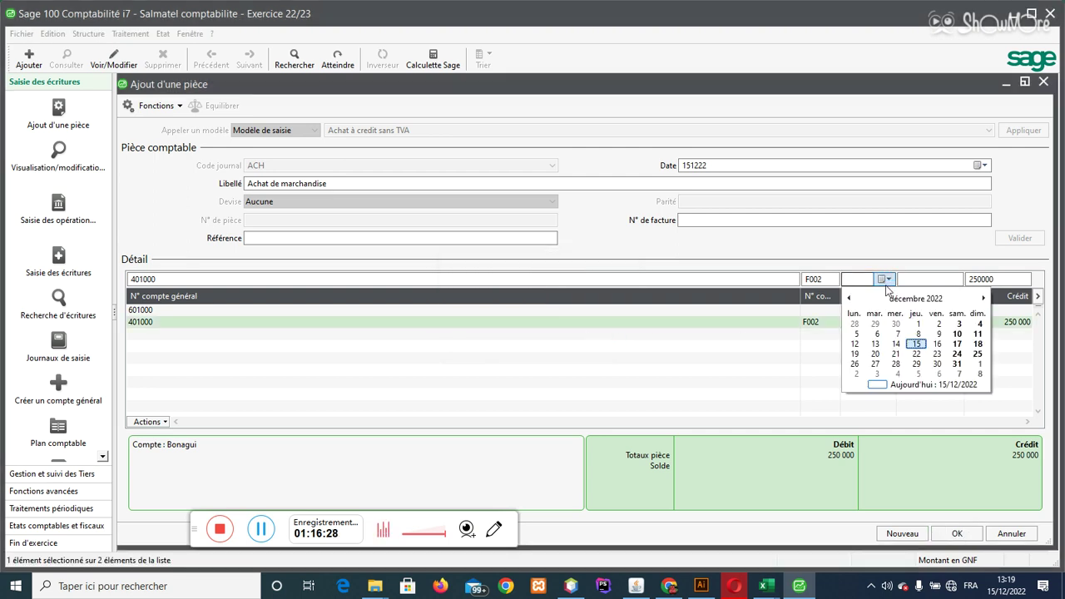
{"action": "left_click", "coordinate": [915, 343]}
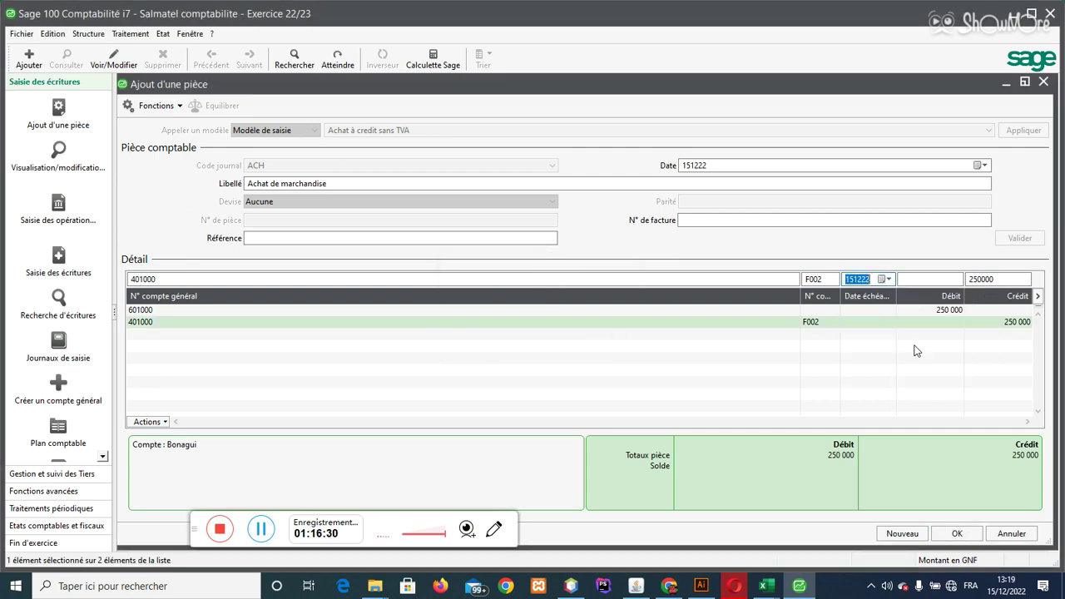
{"action": "left_click", "coordinate": [959, 533]}
{"action": "left_click", "coordinate": [576, 335]}
- Set the due date of the 401000 line to 15 December 2022 and save the voucher
{"action": "left_click", "coordinate": [884, 280]}
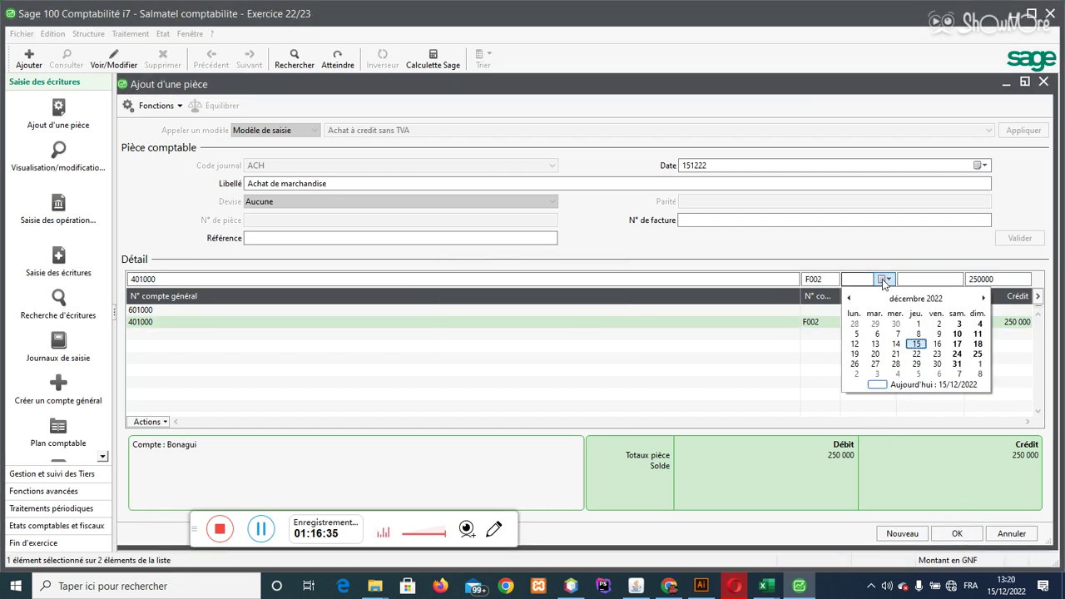
{"action": "left_click", "coordinate": [915, 344]}
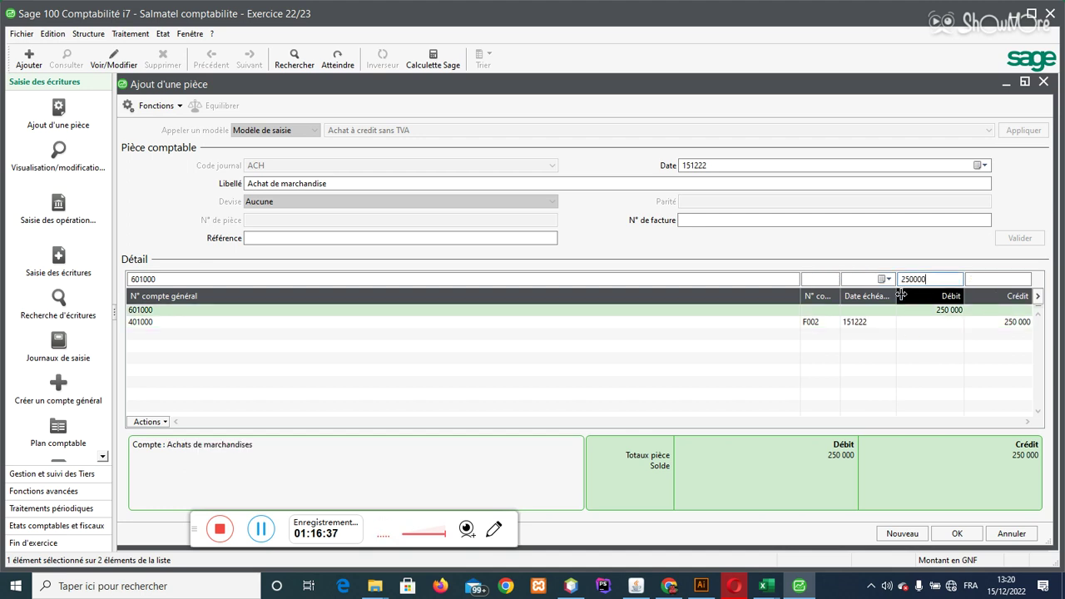
{"action": "left_click", "coordinate": [955, 533]}
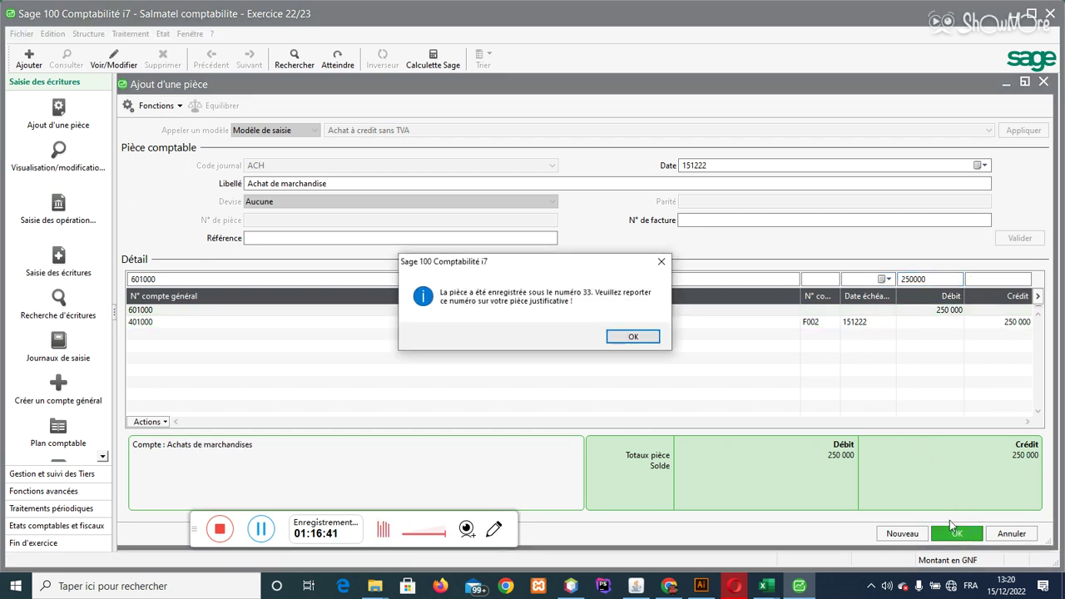
{"action": "left_click", "coordinate": [628, 337]}
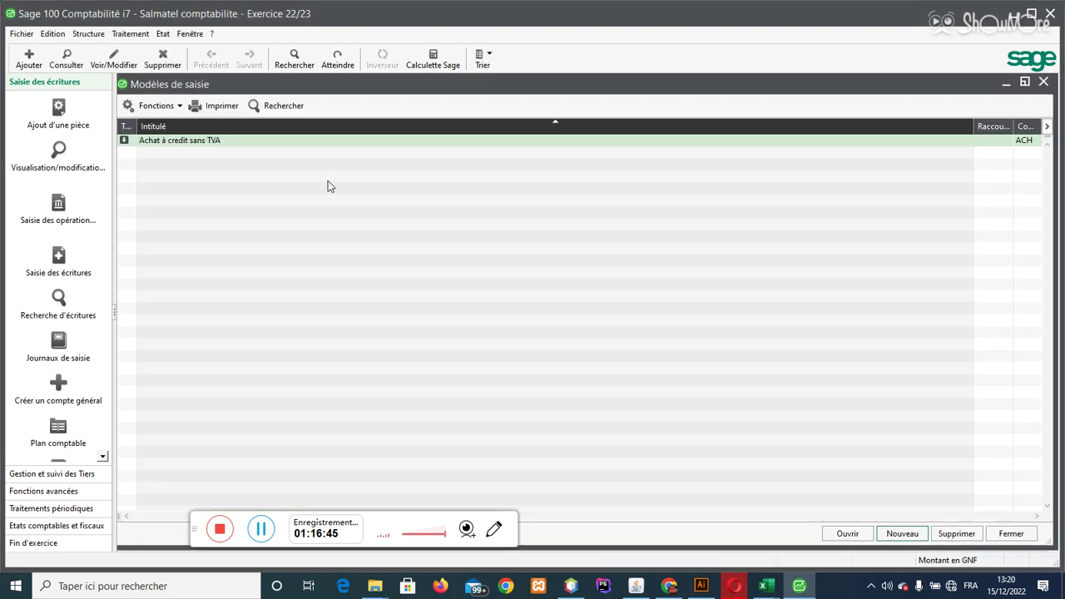
- Change the 401000 line's due date in the "Achat à credit sans TVA" template to Calculer and save the template
{"action": "double_click", "coordinate": [185, 143]}
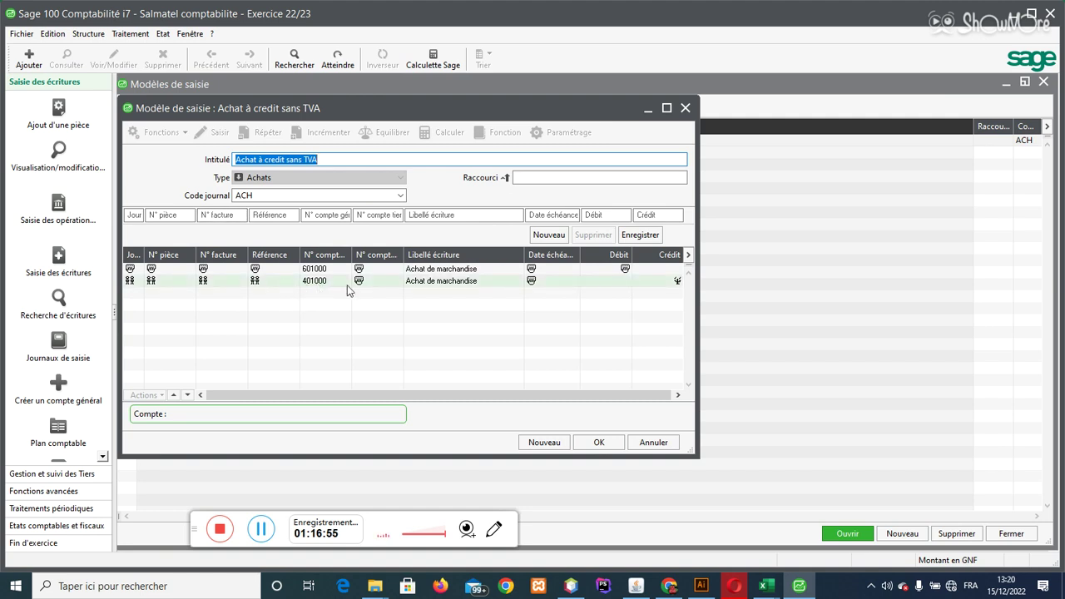
{"action": "left_click", "coordinate": [348, 283]}
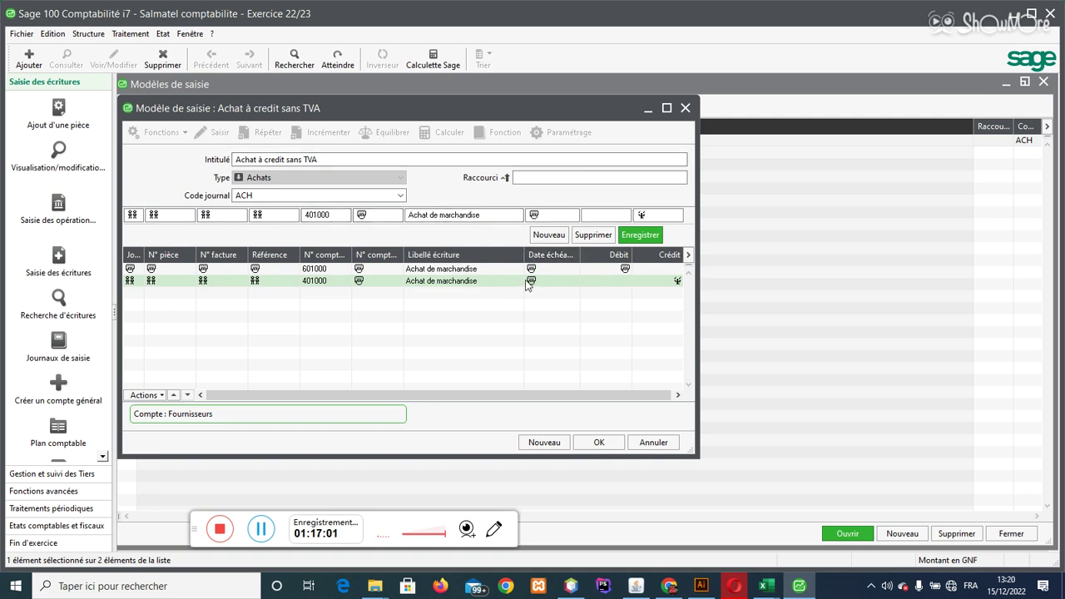
{"action": "left_click", "coordinate": [540, 215]}
{"action": "left_click_drag", "start_coordinate": [540, 215], "coordinate": [524, 215]}
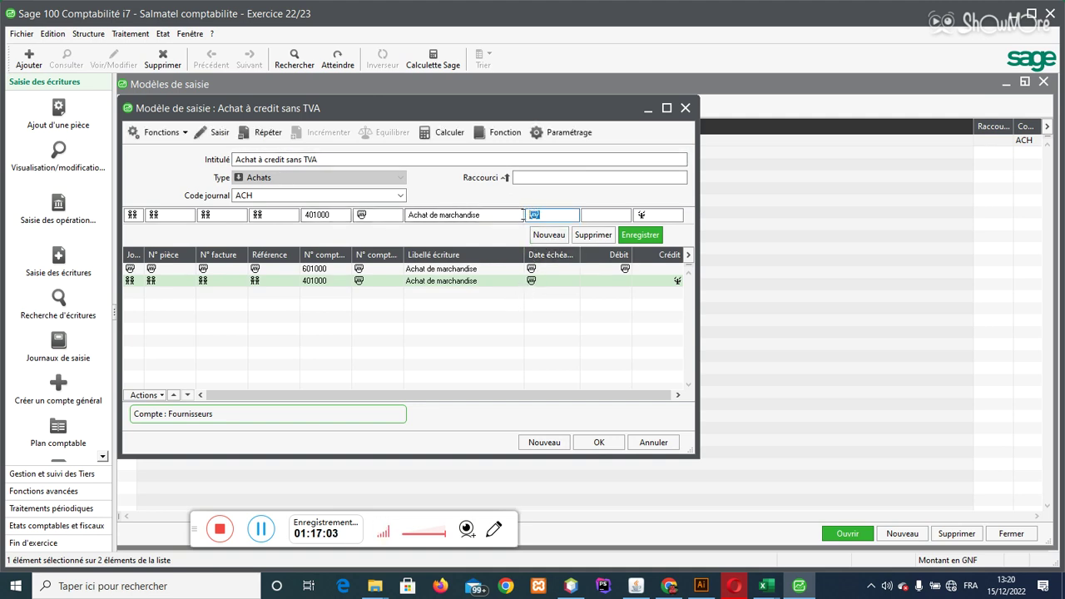
{"action": "key", "text": "BackSpace"}
{"action": "key", "text": "ctrl+z"}
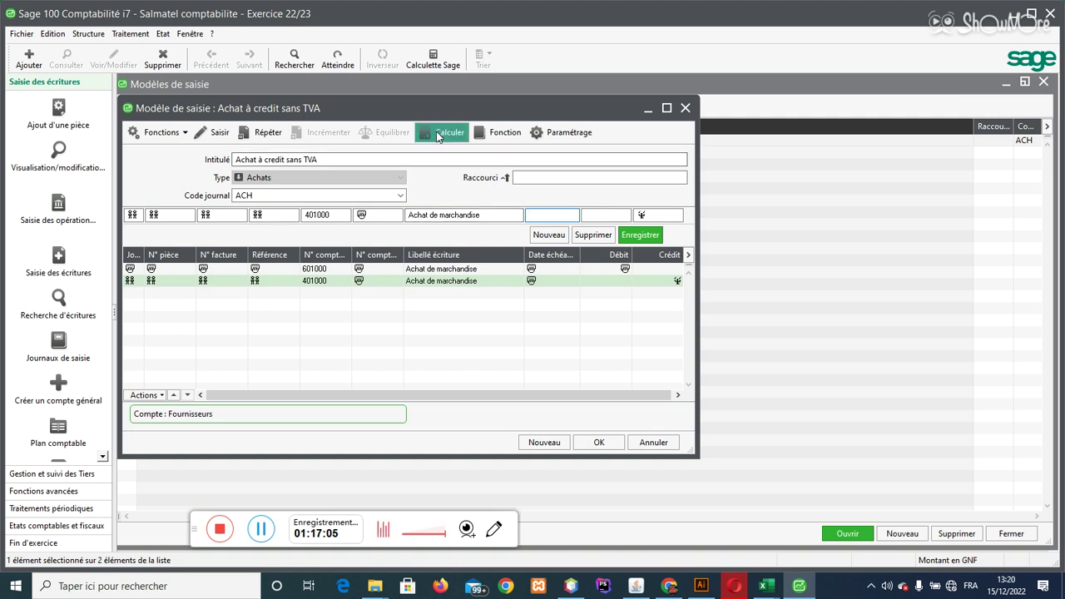
{"action": "key", "text": "Escape"}
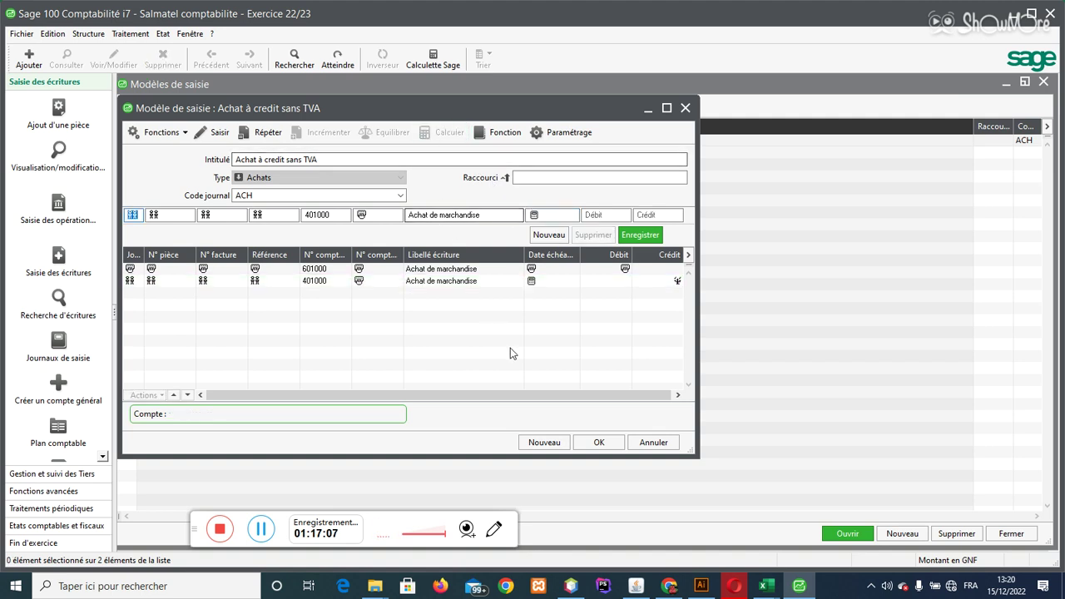
{"action": "left_click", "coordinate": [599, 443]}
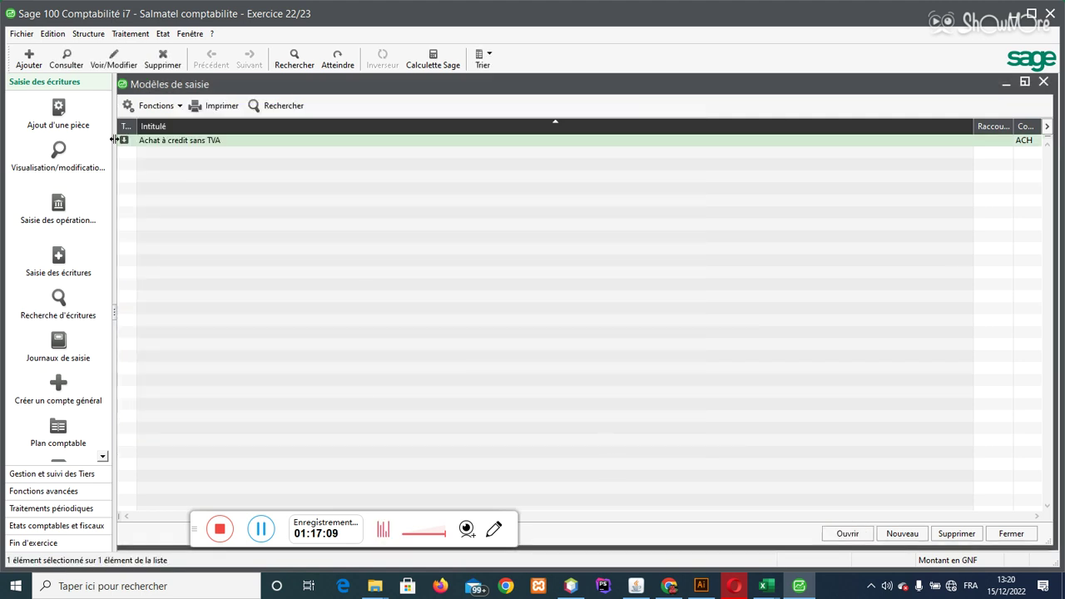
- Add another voucher, fill it from the "Achat à credit sans TVA" template and maximize its window
{"action": "left_click", "coordinate": [58, 109]}
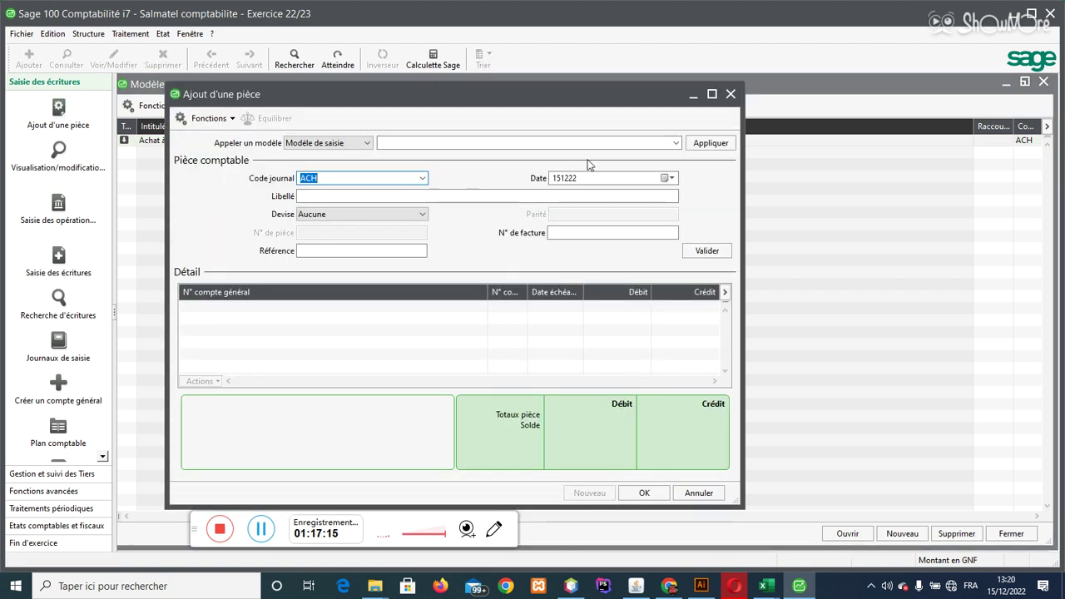
{"action": "left_click", "coordinate": [665, 146]}
{"action": "left_click", "coordinate": [604, 159]}
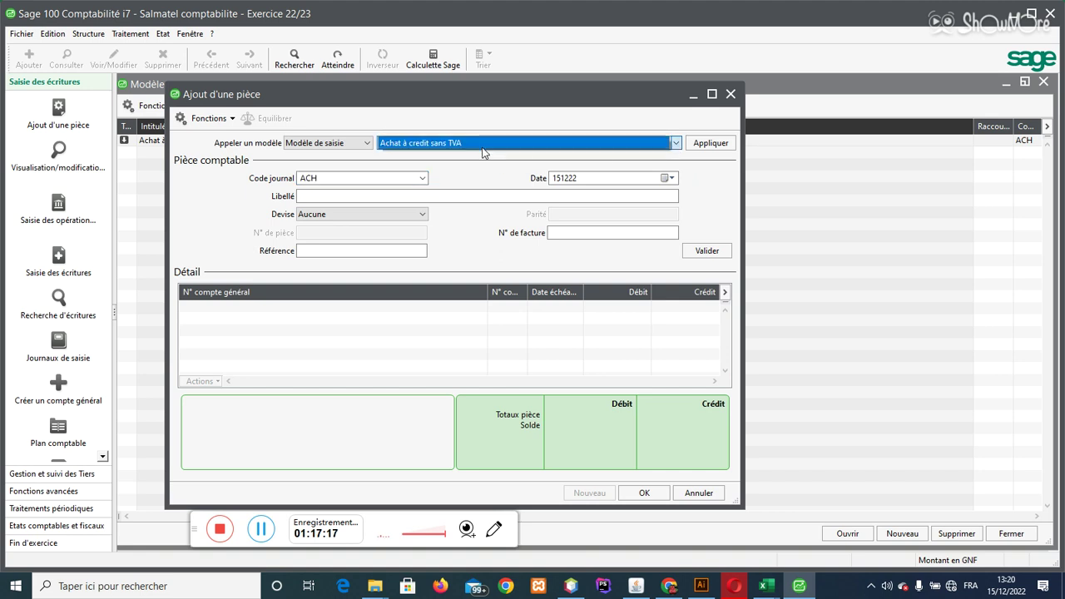
{"action": "left_click", "coordinate": [711, 143]}
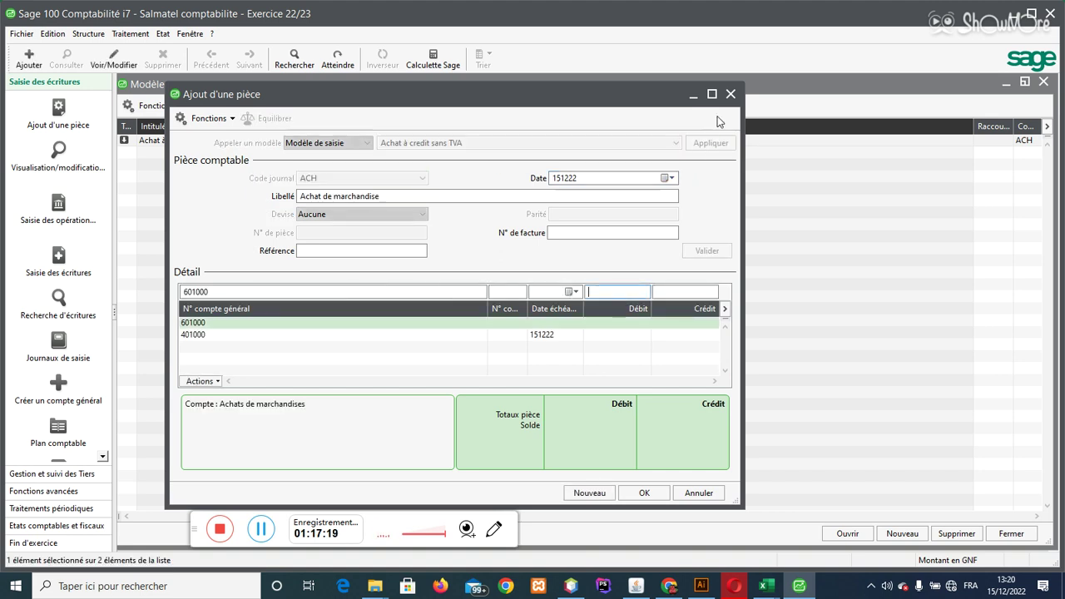
{"action": "left_click", "coordinate": [713, 95]}
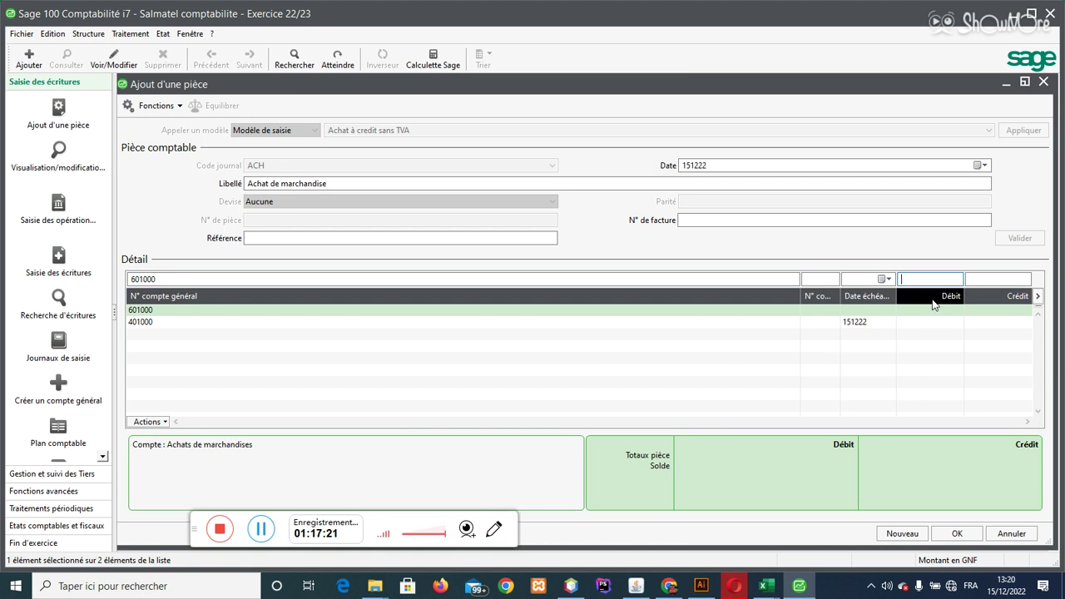
- Enter a debit of 1200000 on the 601000 line and a customer's third-party account code on the 401000 line
{"action": "type", "text": "1200000"}
{"action": "key", "text": "Return"}
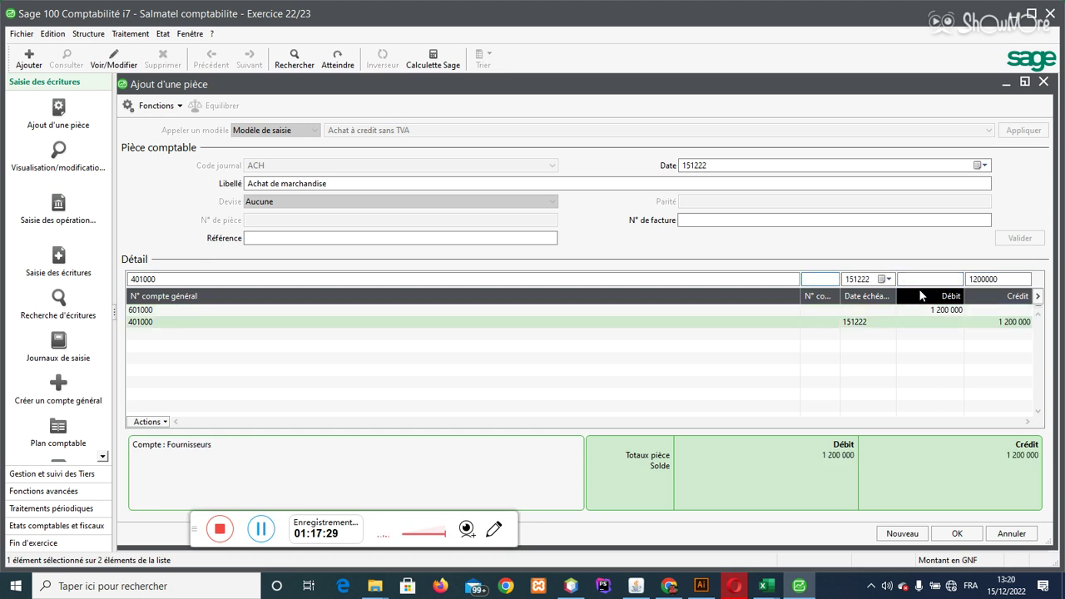
{"action": "type", "text": "CL002"}
{"action": "key", "text": "Up"}
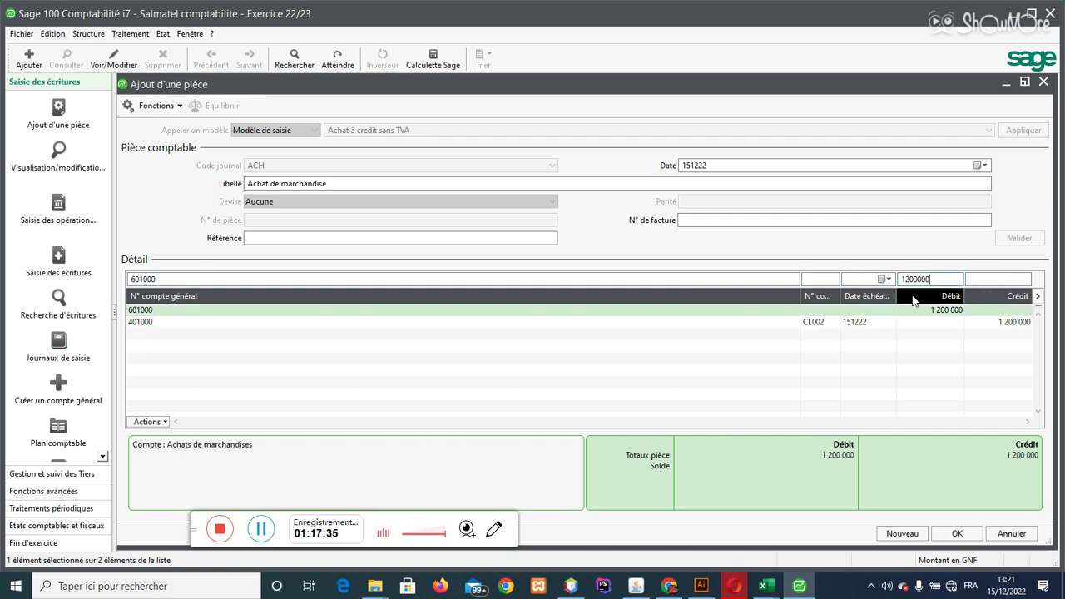
- Save the 1200000 purchase voucher, accepting a customer third party with the supplier ledger account
{"action": "left_click", "coordinate": [959, 534]}
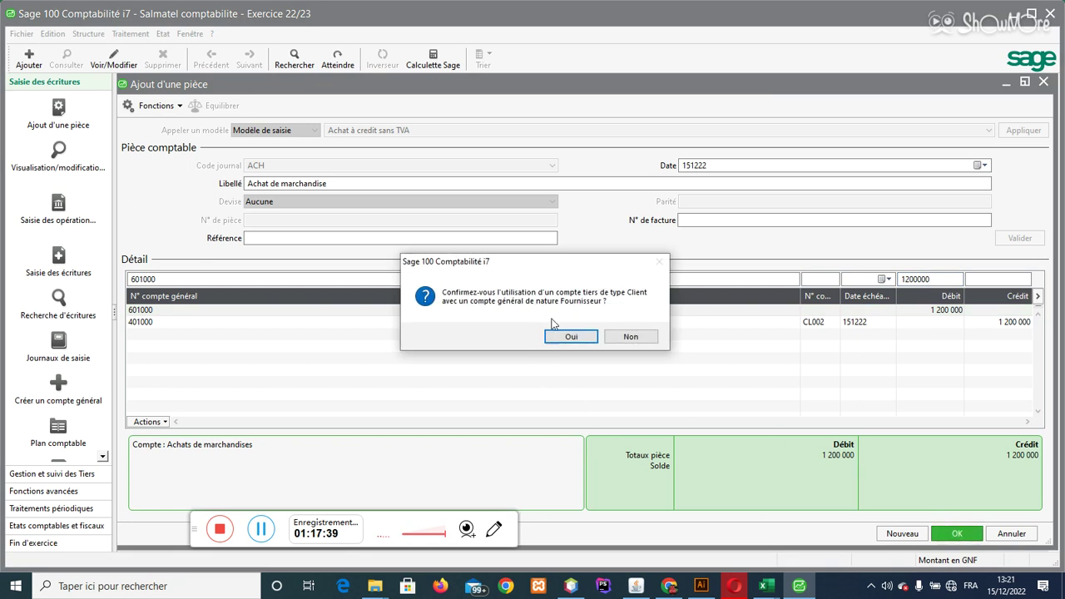
{"action": "left_click", "coordinate": [571, 336]}
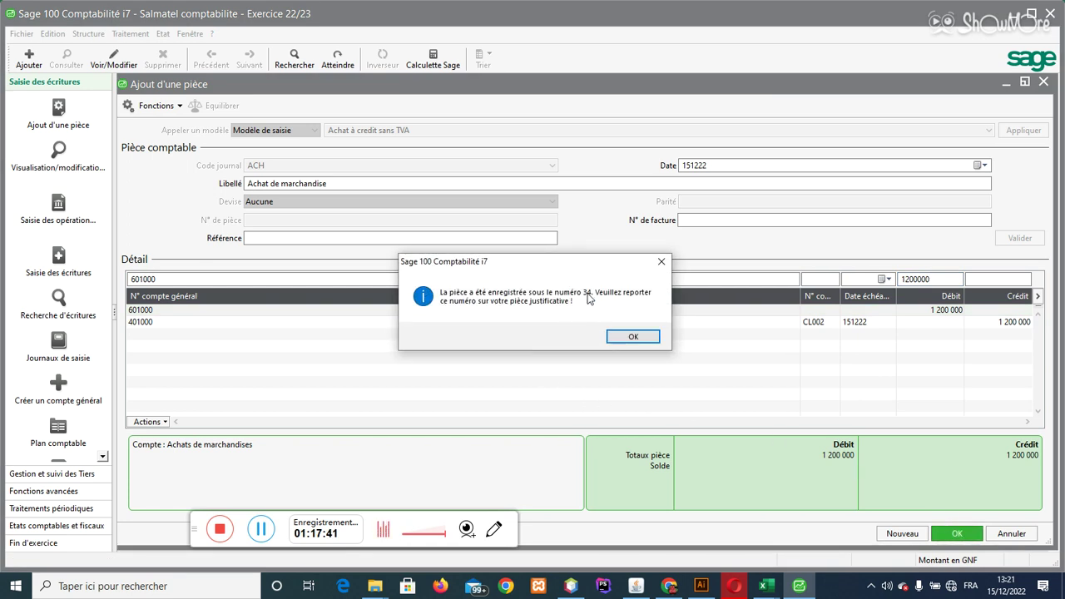
{"action": "left_click", "coordinate": [634, 336]}
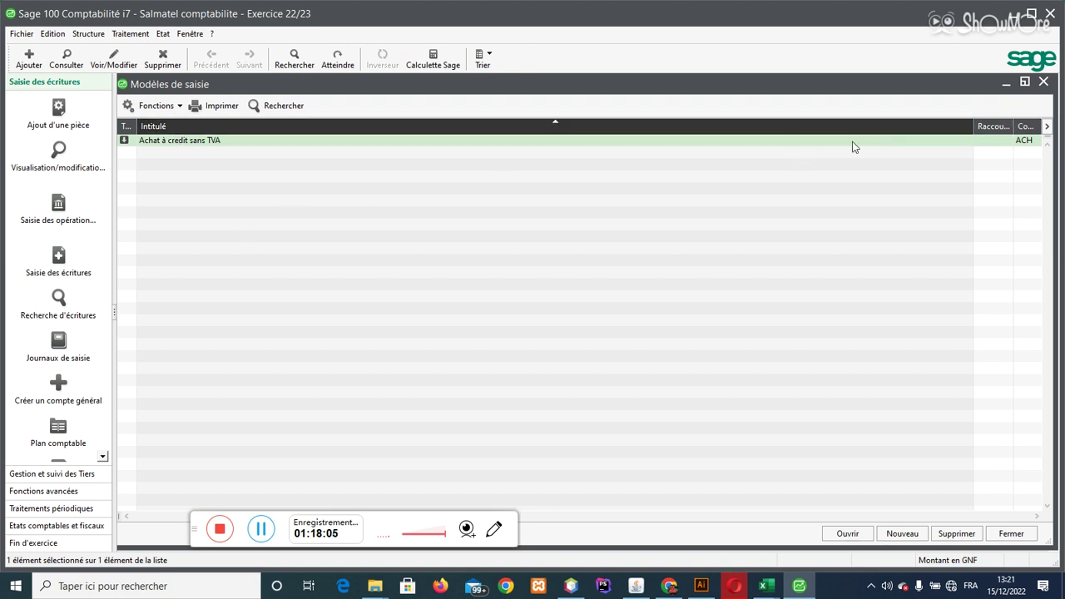
- Close the entry templates list and open the list of entry journals (Journaux de saisie)
{"action": "left_click", "coordinate": [1043, 82]}
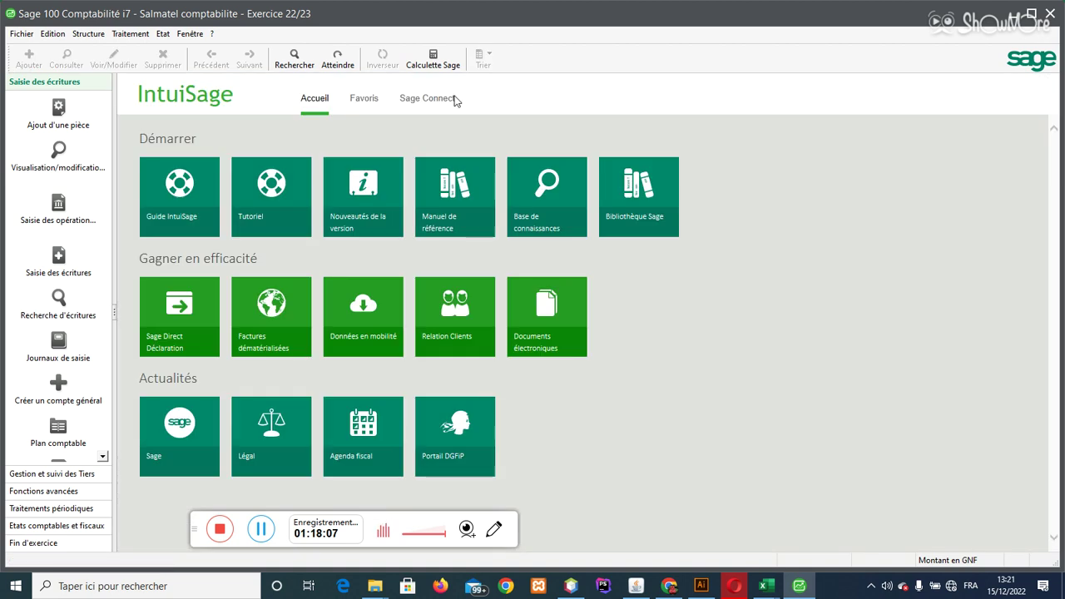
{"action": "left_click", "coordinate": [133, 33]}
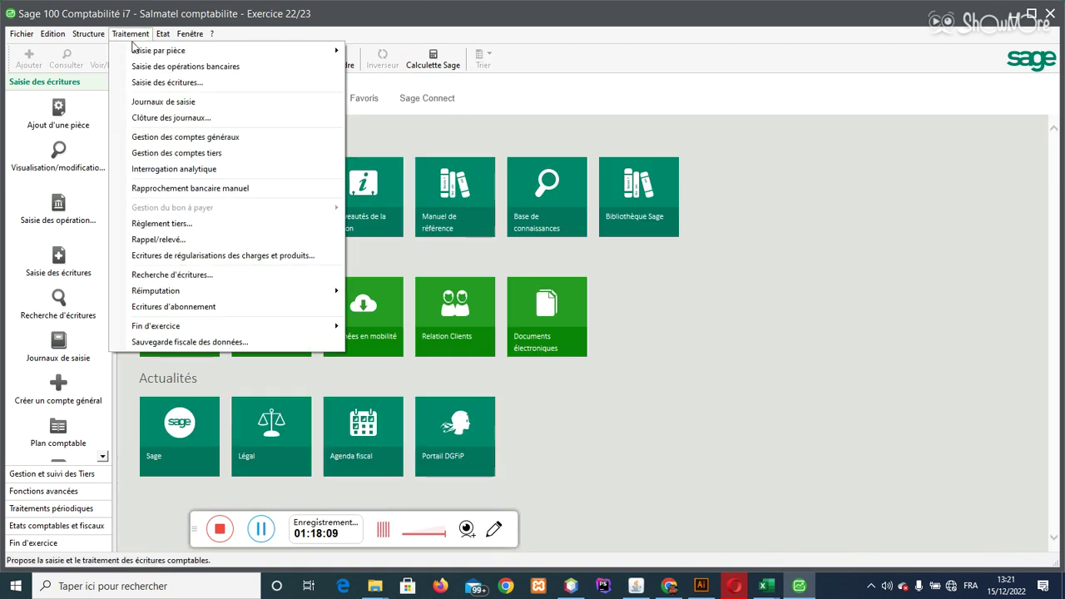
{"action": "left_click", "coordinate": [178, 107]}
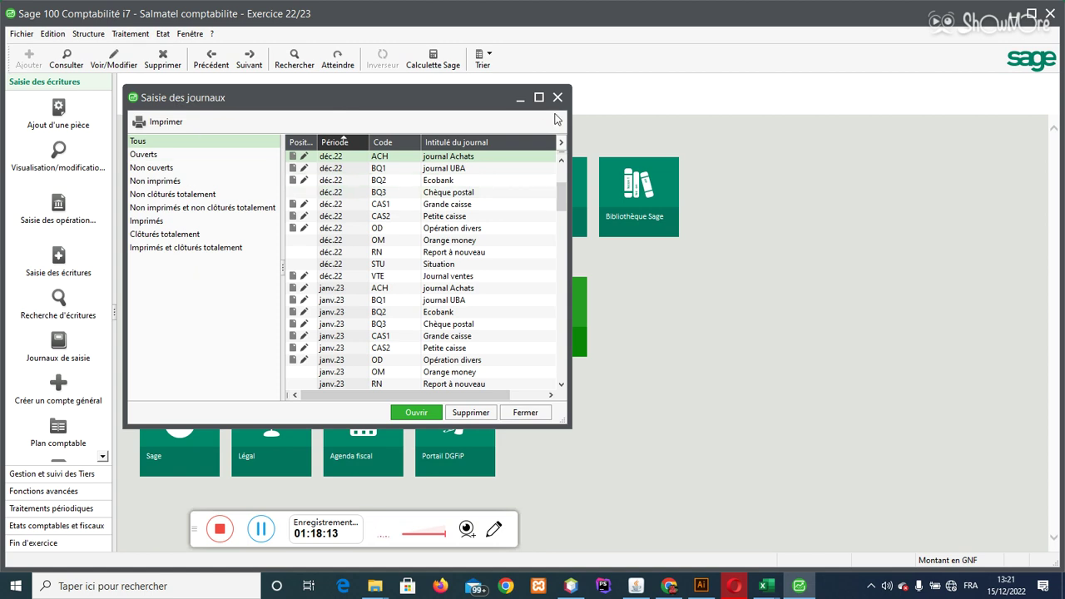
- Maximize the entry journals list and open the February 2023 purchases journal (ACH), acknowledging the backup notice
{"action": "left_click", "coordinate": [538, 97]}
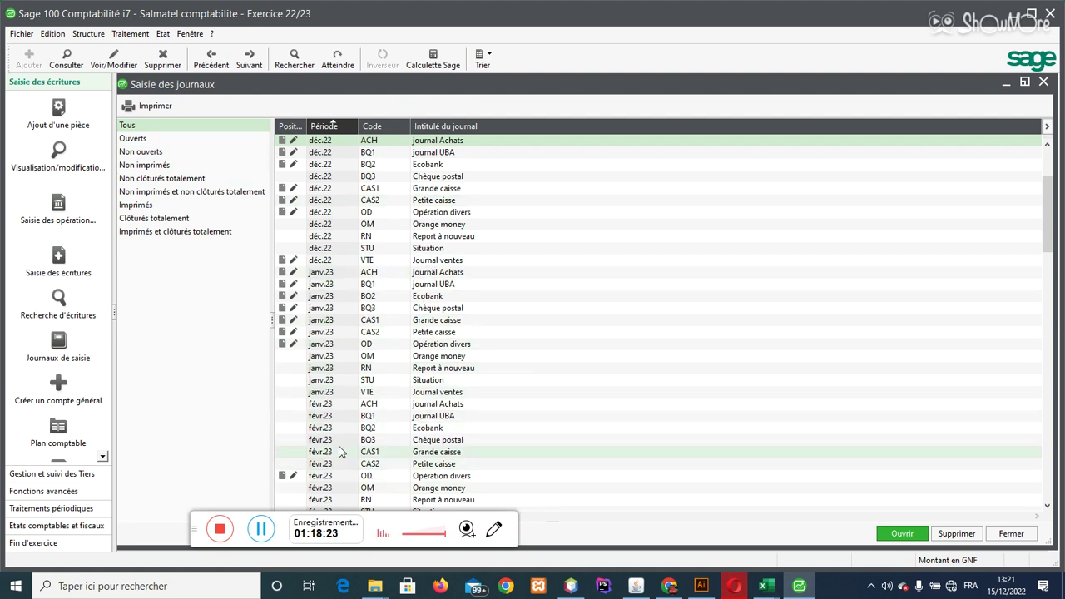
{"action": "left_click", "coordinate": [376, 405]}
{"action": "double_click", "coordinate": [375, 405]}
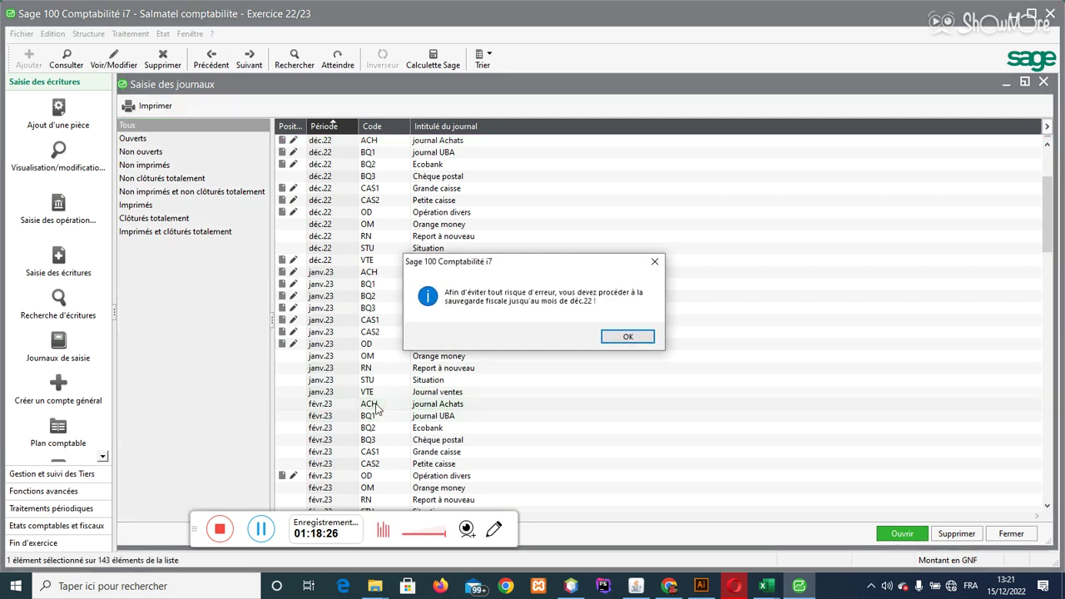
{"action": "left_click", "coordinate": [628, 333]}
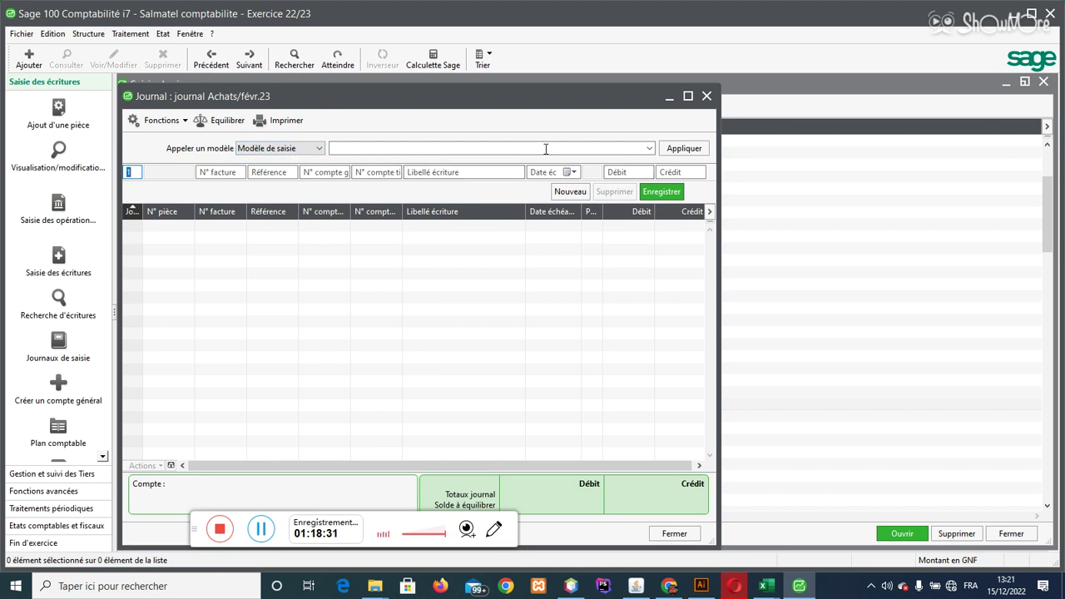
- Apply the "Achat à credit sans TVA" template with day 5 and enter a debit of 4500000 on the 601000 line
{"action": "left_click", "coordinate": [648, 148]}
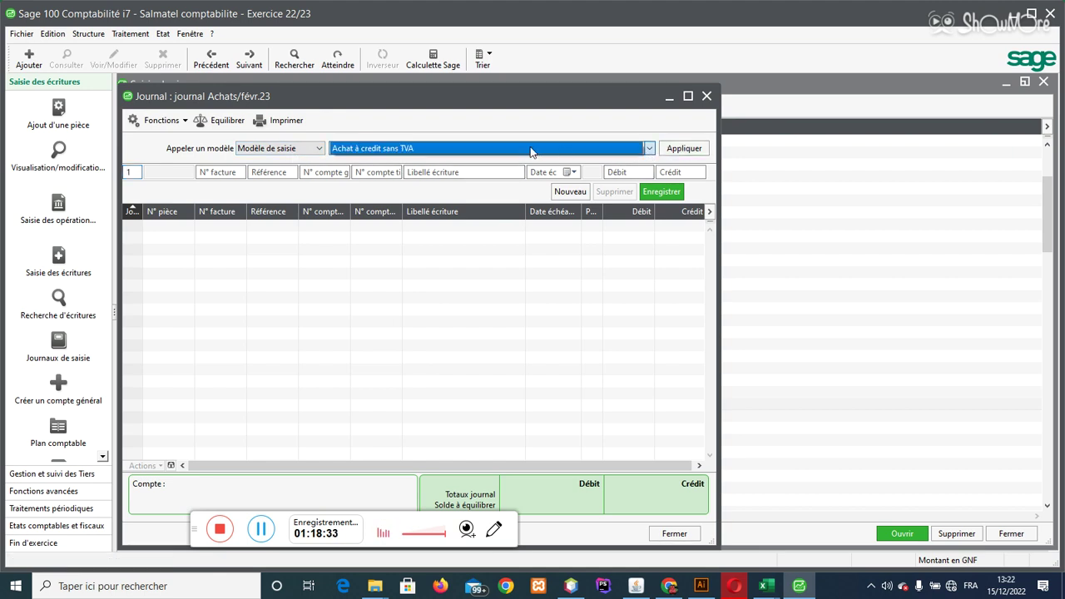
{"action": "left_click", "coordinate": [684, 148]}
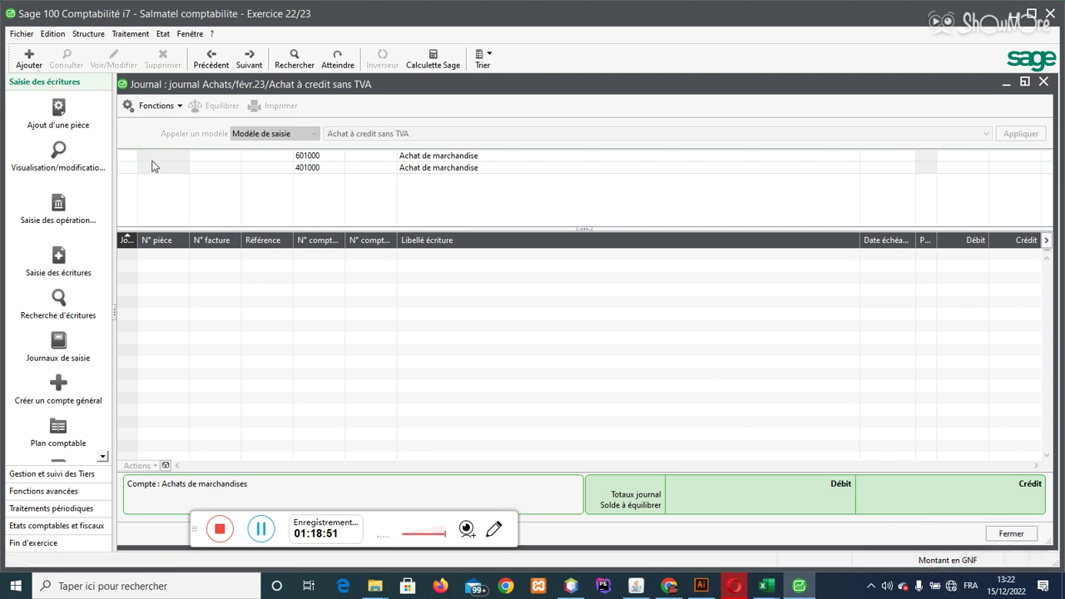
{"action": "type", "text": "5"}
{"action": "key", "text": "Tab"}
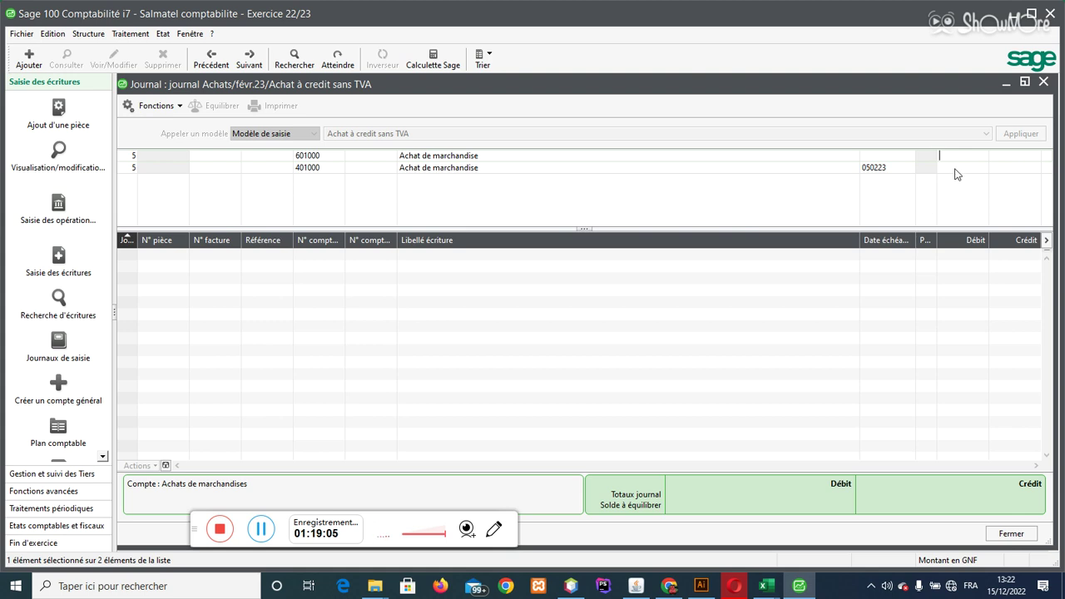
{"action": "type", "text": "4500000"}
{"action": "key", "text": "Return"}
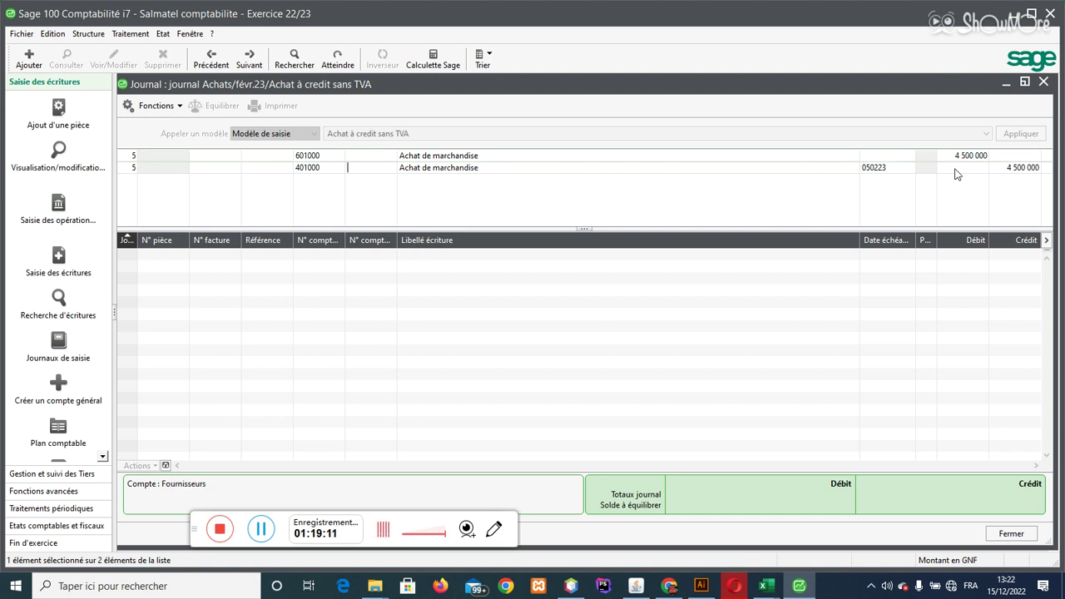
- Assign the third supplier in the third-party list to the 401000 line and save the 4500000 purchase
{"action": "type", "text": "C"}
{"action": "key", "text": "Return"}
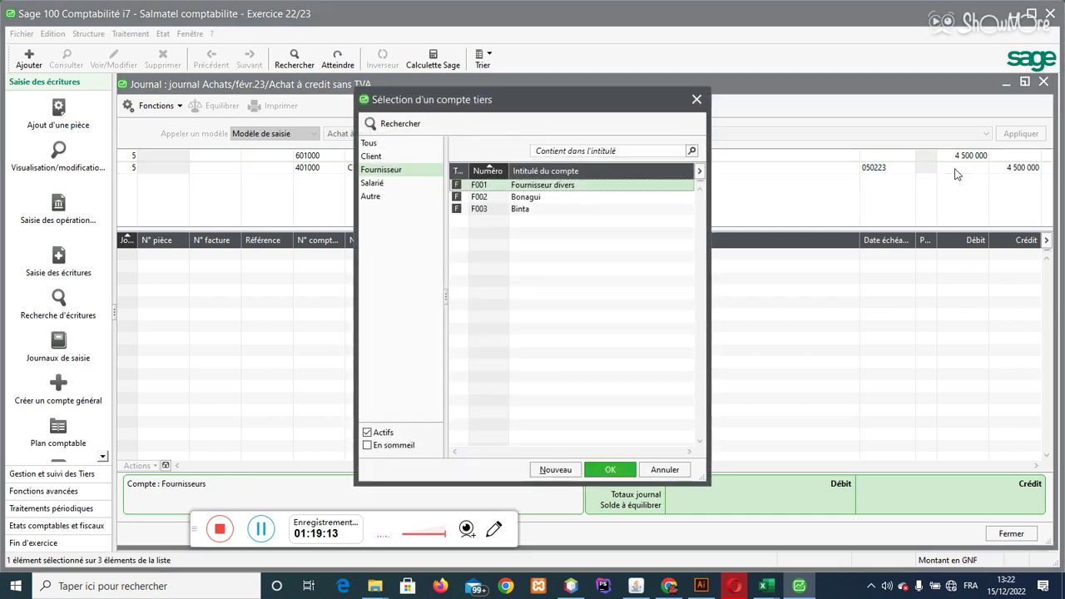
{"action": "double_click", "coordinate": [509, 209]}
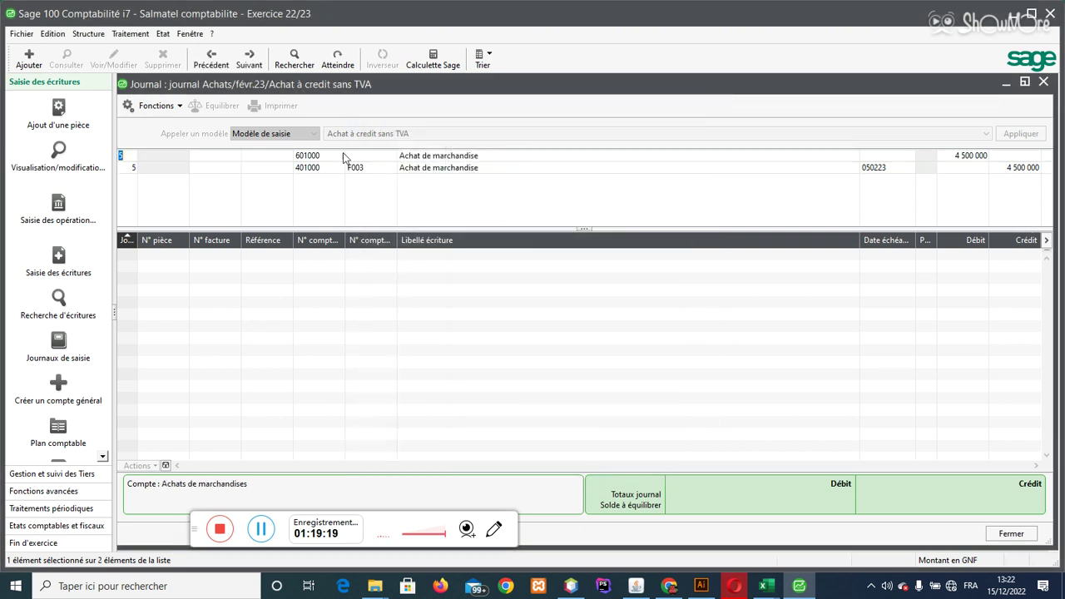
{"action": "key", "text": "Return"}
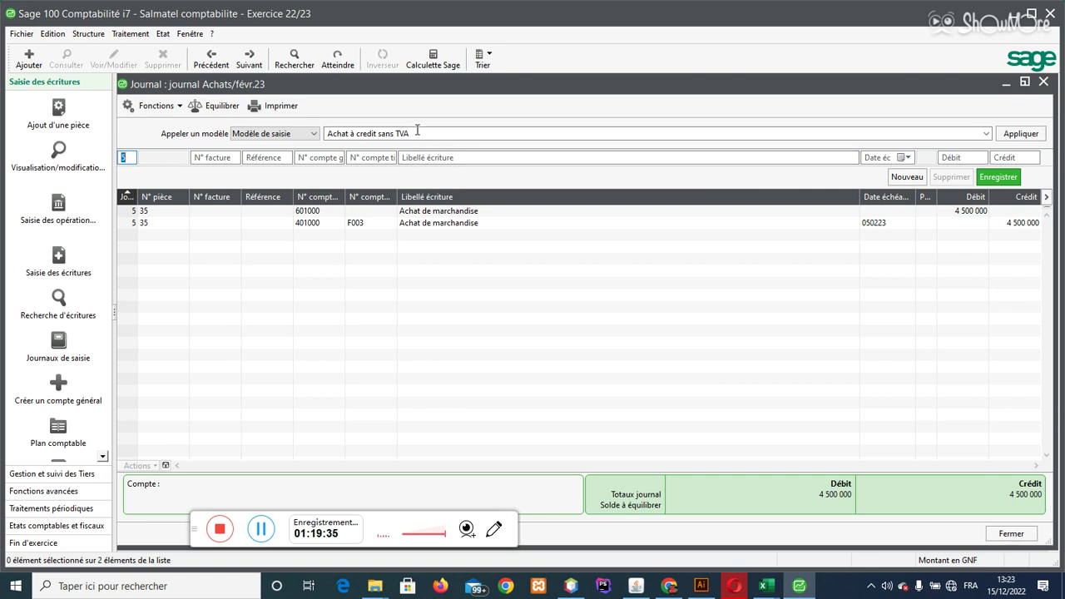
- Apply the "Achat à credit sans TVA" template again and enter day 6, invoice number FA01 and reference CFA
{"action": "left_click", "coordinate": [987, 135]}
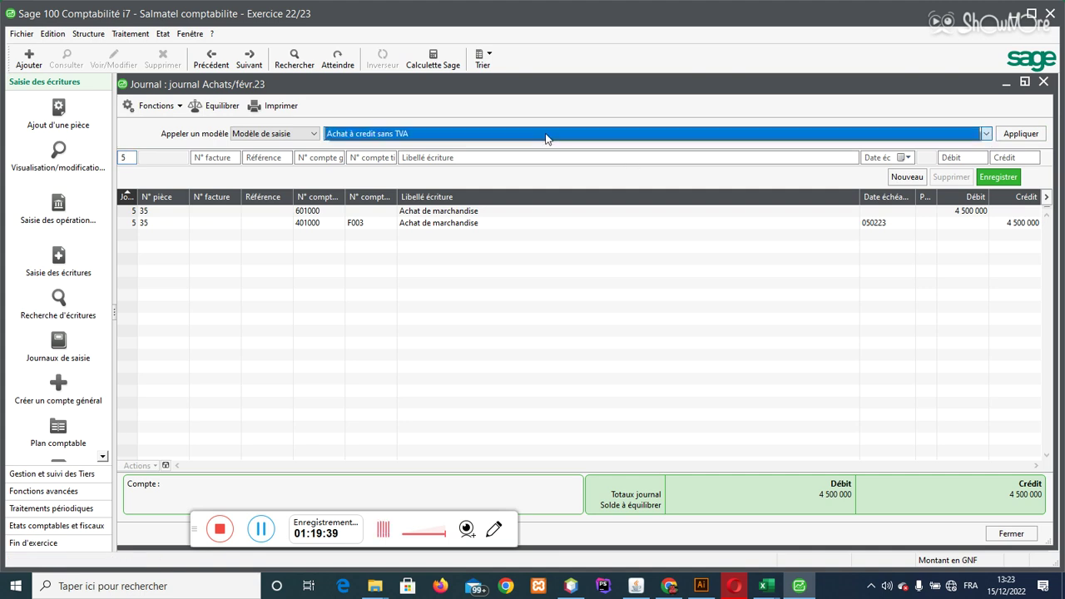
{"action": "left_click", "coordinate": [549, 139]}
{"action": "left_click", "coordinate": [1002, 138]}
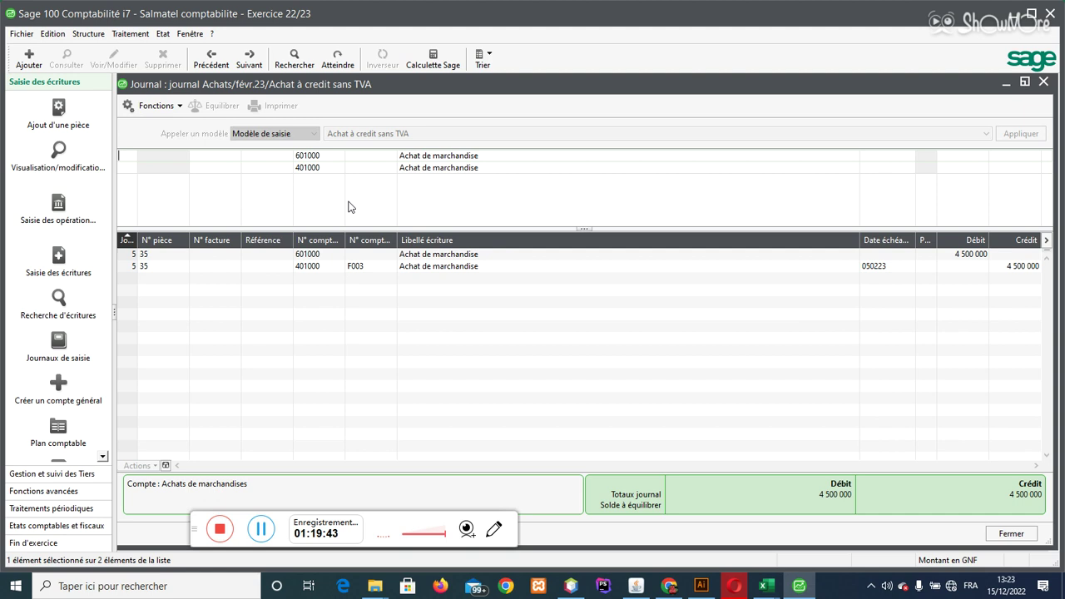
{"action": "left_click", "coordinate": [119, 156]}
{"action": "type", "text": "6"}
{"action": "key", "text": "Tab"}
{"action": "type", "text": "F"}
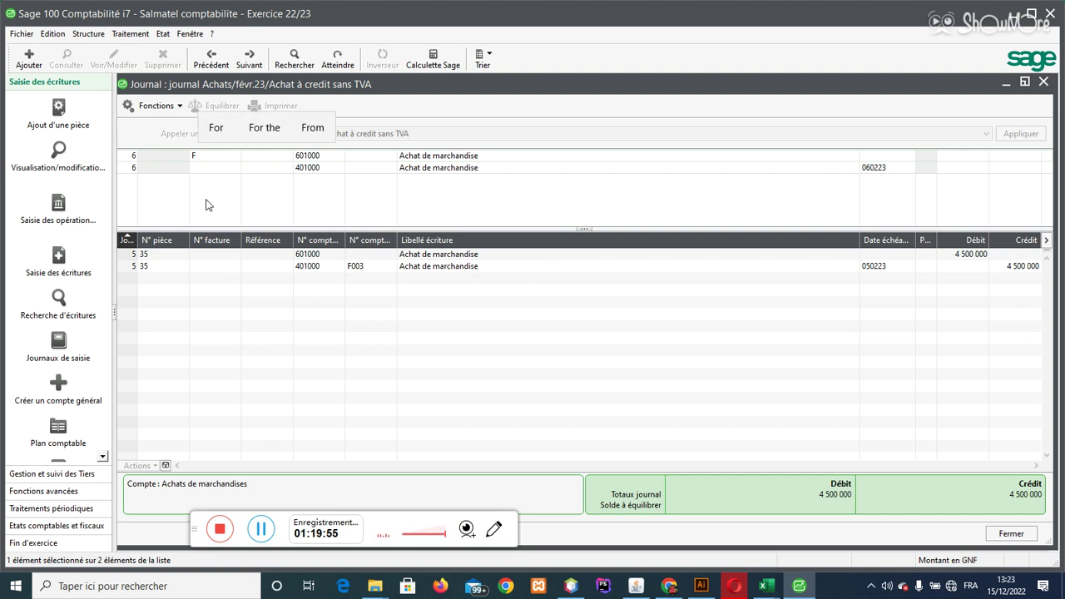
{"action": "type", "text": "A01"}
{"action": "key", "text": "Tab"}
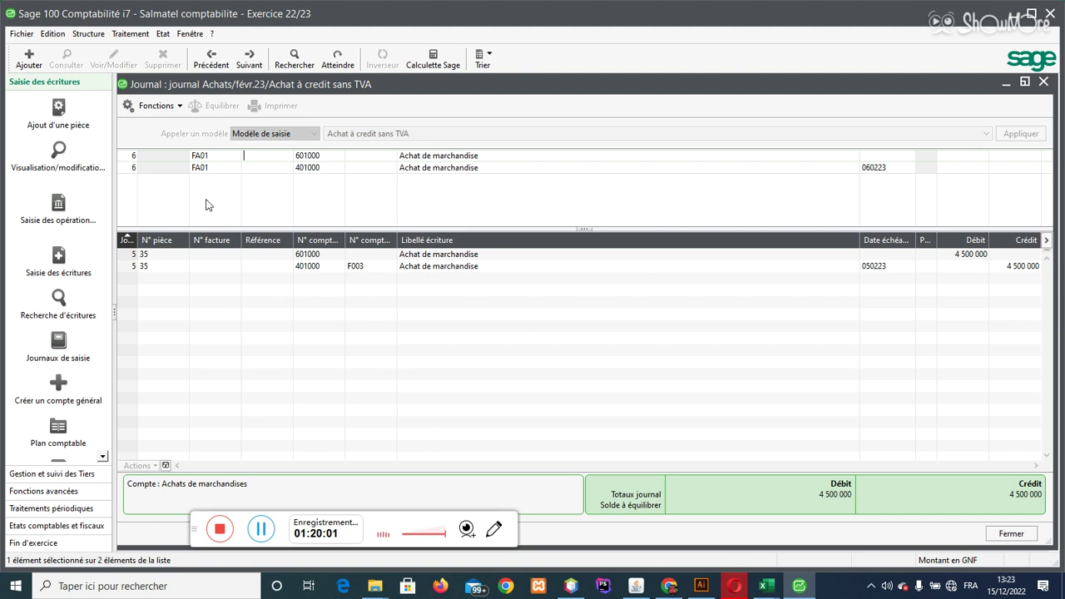
{"action": "type", "text": "CFA"}
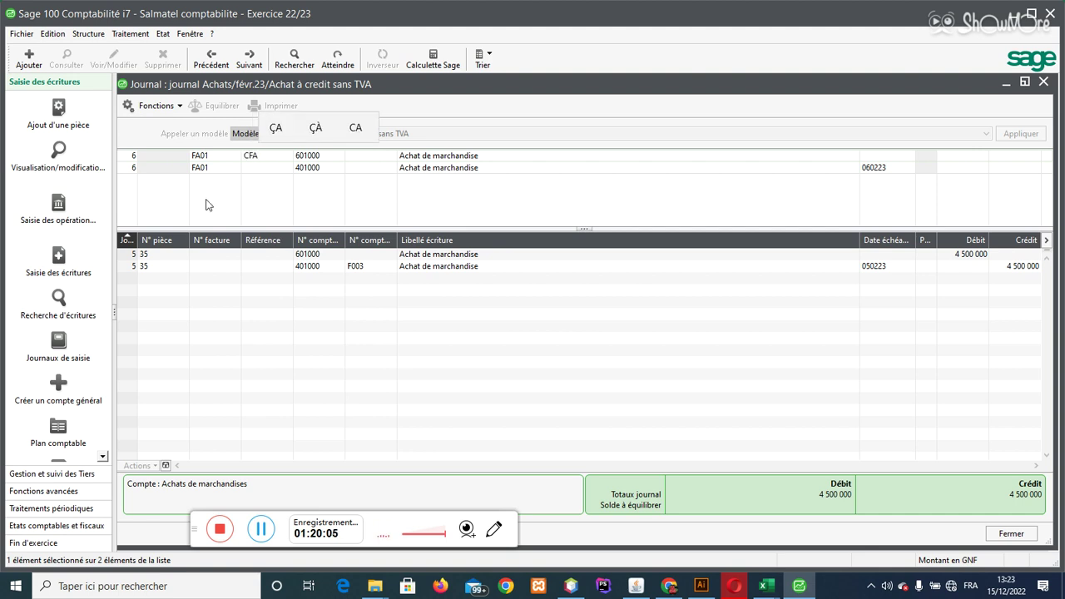
{"action": "key", "text": "Tab"}
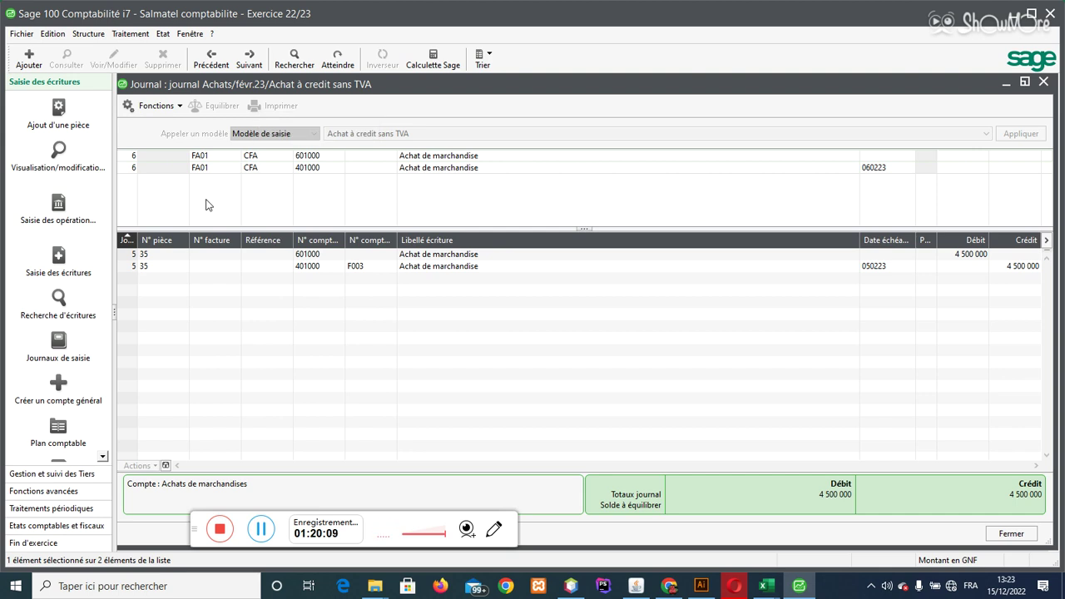
- Enter a debit of 1800000 on the 601000 line, assign the second listed supplier to the 401000 line and save the FA01 purchase
{"action": "type", "text": "1 8"}
{"action": "type", "text": "00000"}
{"action": "key", "text": "Return"}
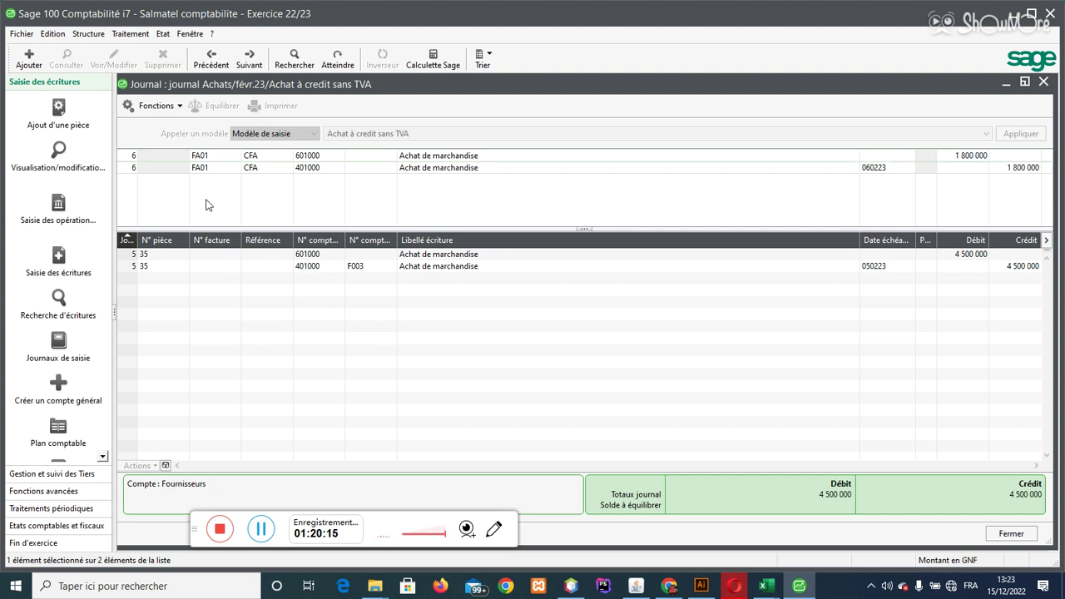
{"action": "type", "text": "F"}
{"action": "key", "text": "Return"}
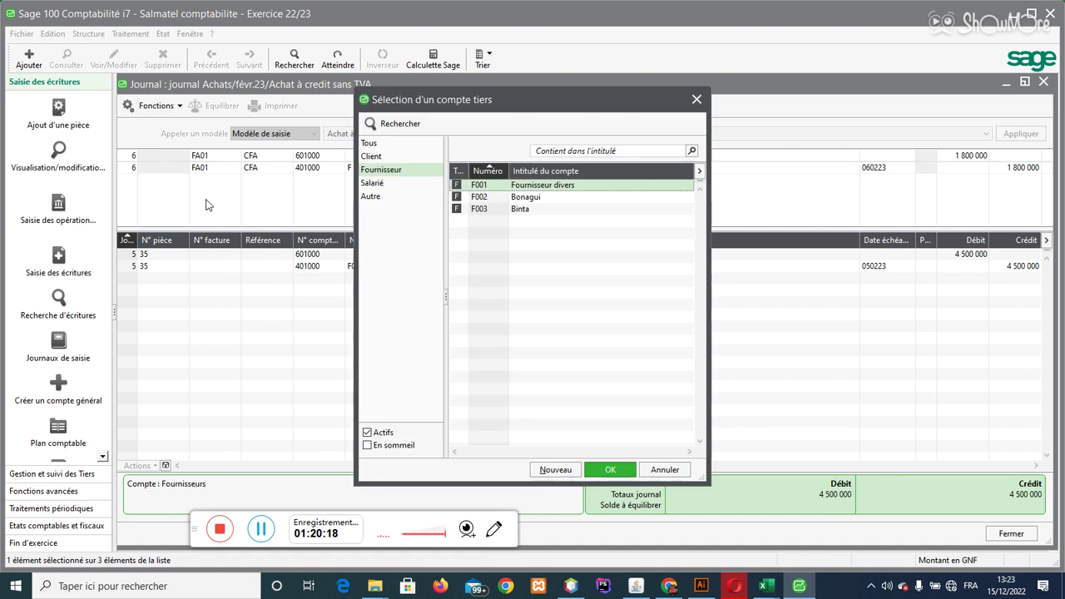
{"action": "double_click", "coordinate": [508, 198]}
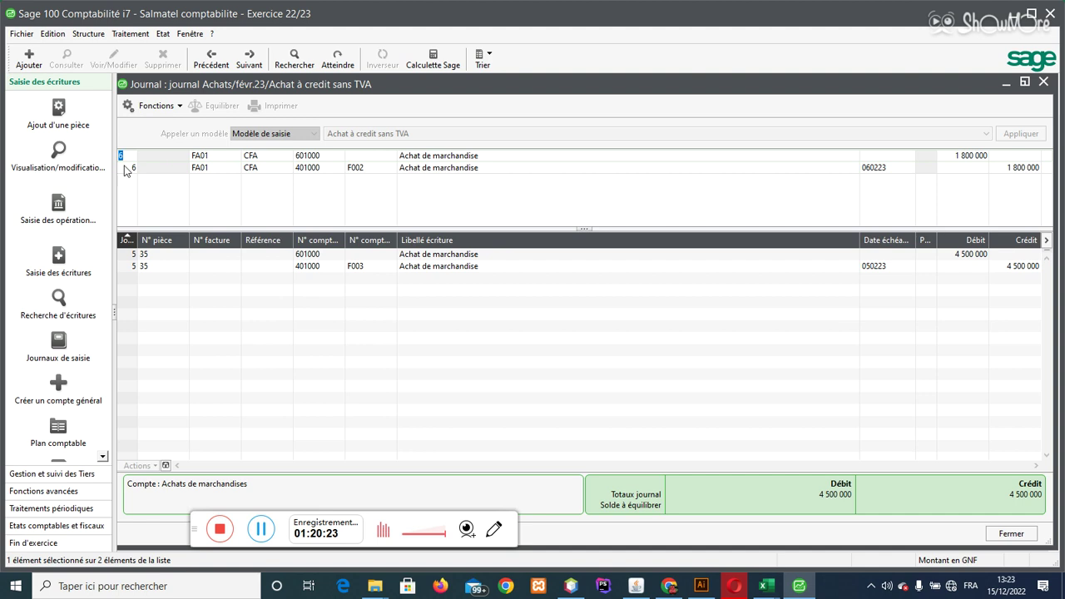
{"action": "key", "text": "Return"}
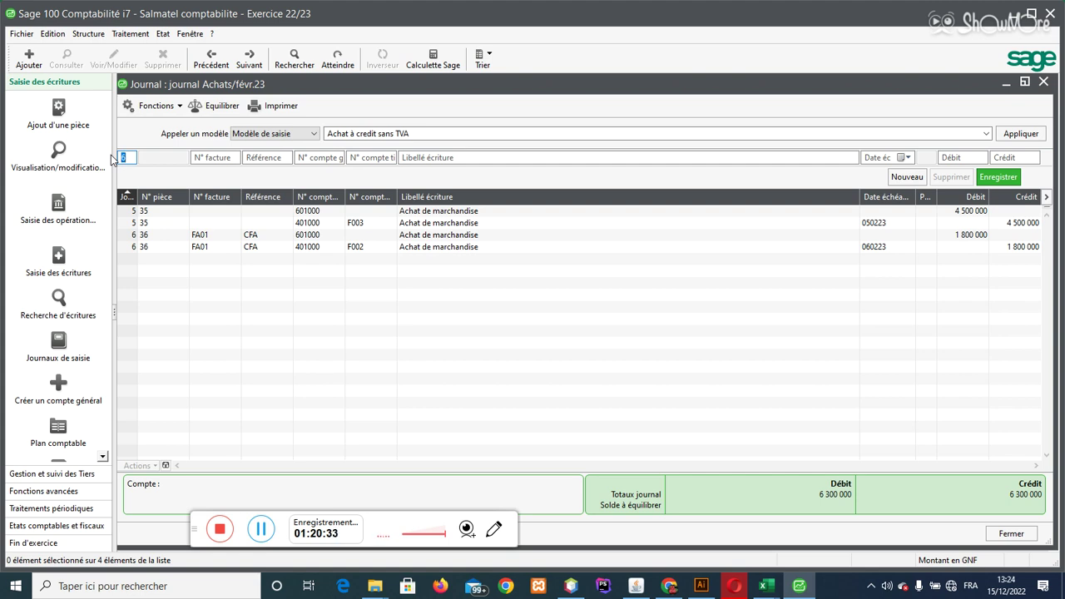
- Open the entry templates list (Modèles de saisie) and create a new template titled "Vente à credit sans TVA"
{"action": "left_click", "coordinate": [88, 34]}
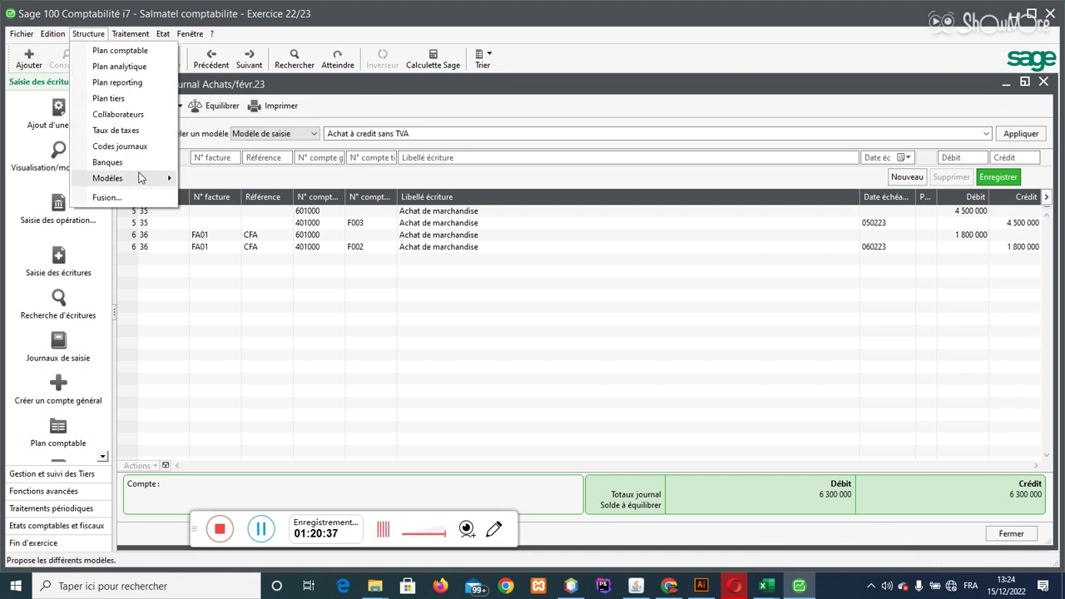
{"action": "mouse_move", "coordinate": [161, 177]}
{"action": "left_click", "coordinate": [208, 177]}
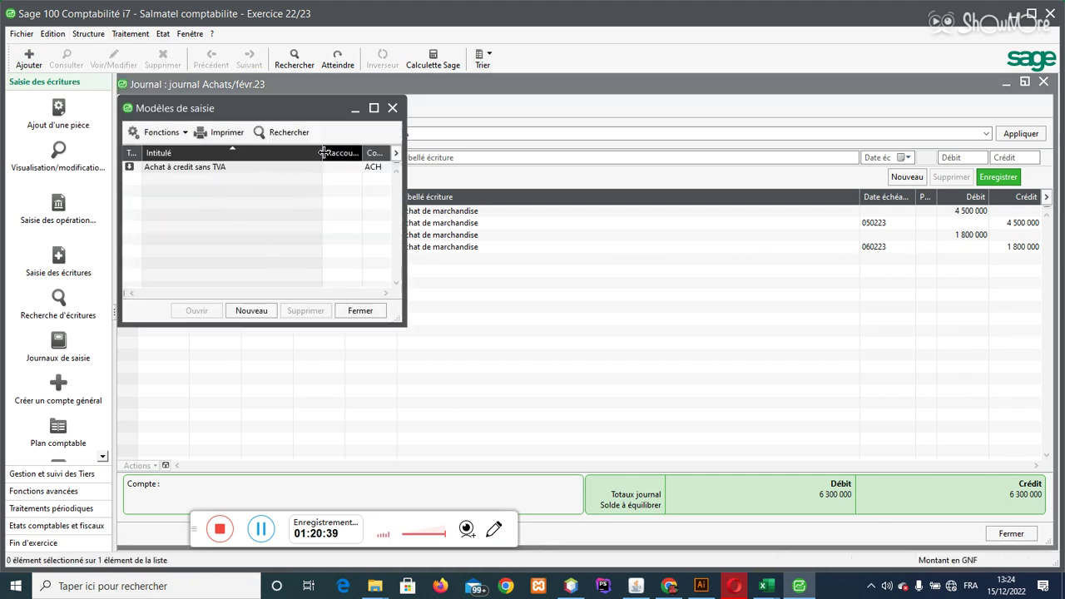
{"action": "left_click", "coordinate": [374, 109]}
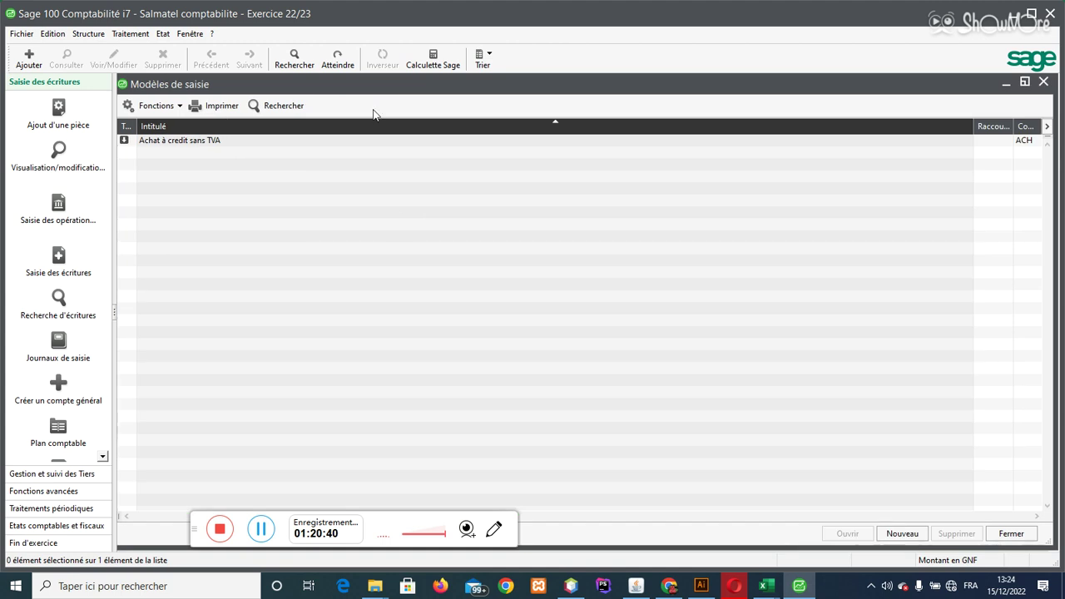
{"action": "left_click", "coordinate": [904, 536]}
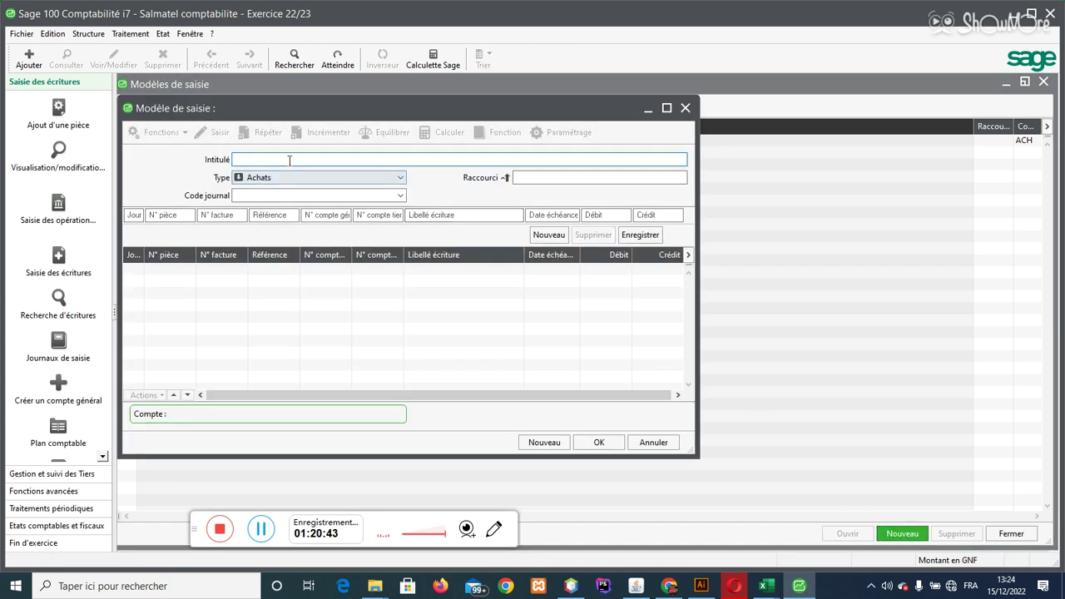
{"action": "type", "text": "Vente "}
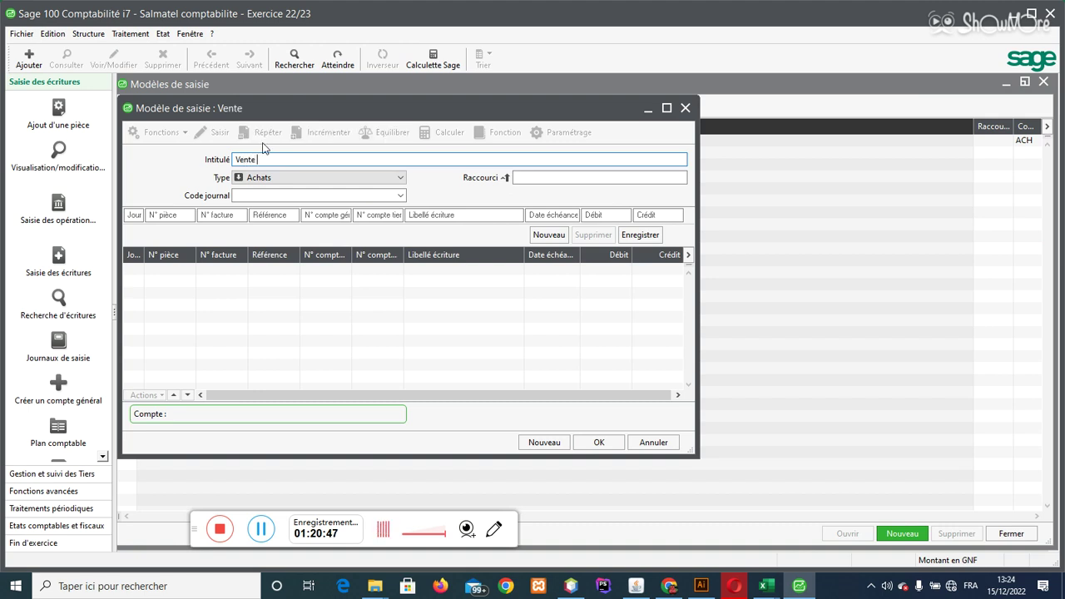
{"action": "type", "text": "à credit sans l"}
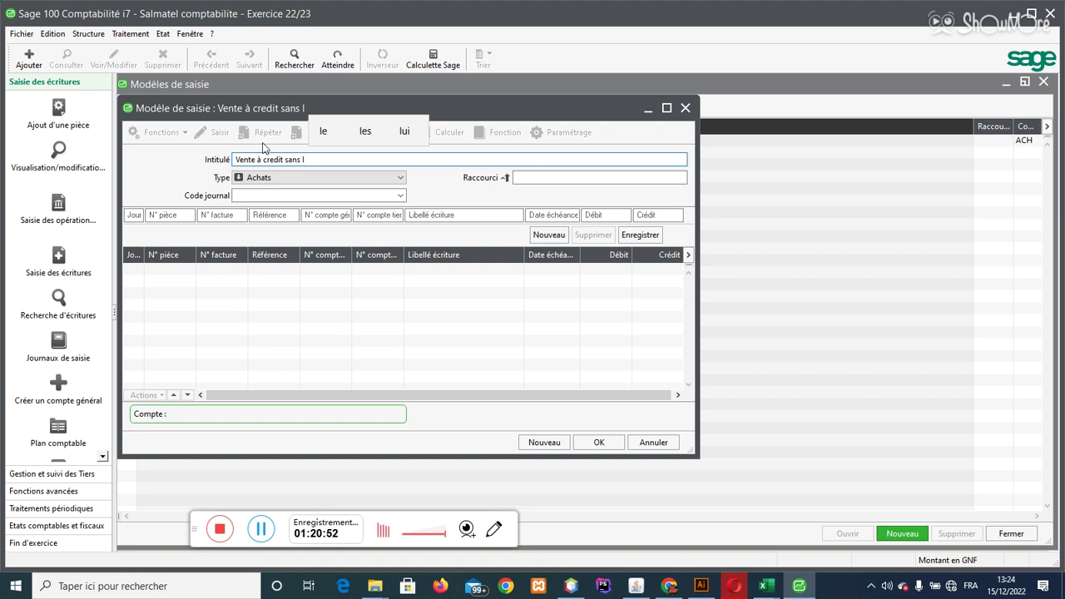
{"action": "key", "text": "BackSpace"}
{"action": "type", "text": "TVA"}
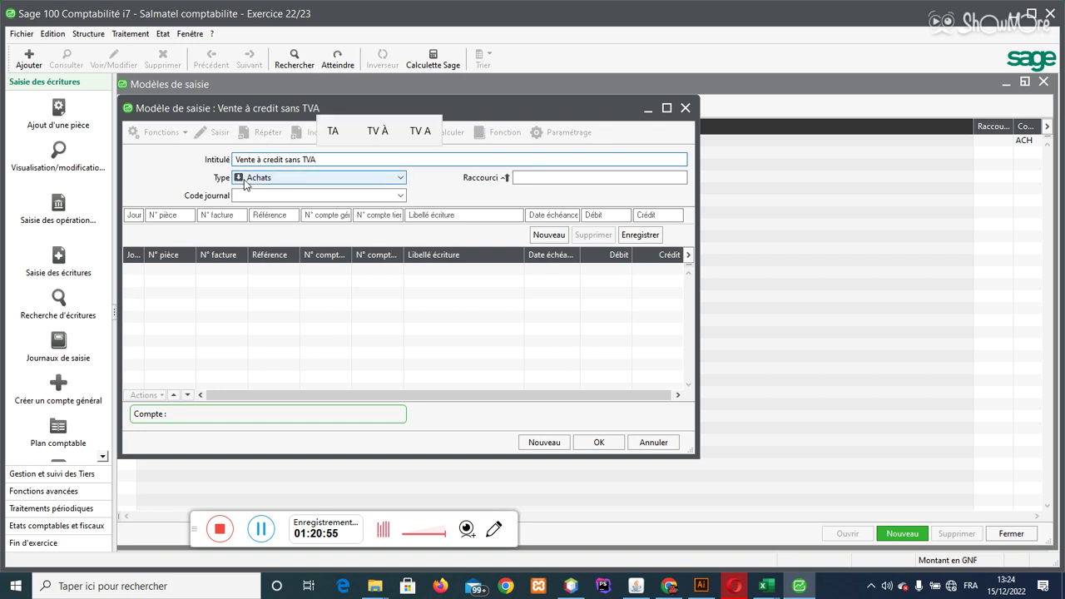
- Set the new template's type to Ventes and its journal code to VTE, and maximize the template window
{"action": "left_click", "coordinate": [245, 183]}
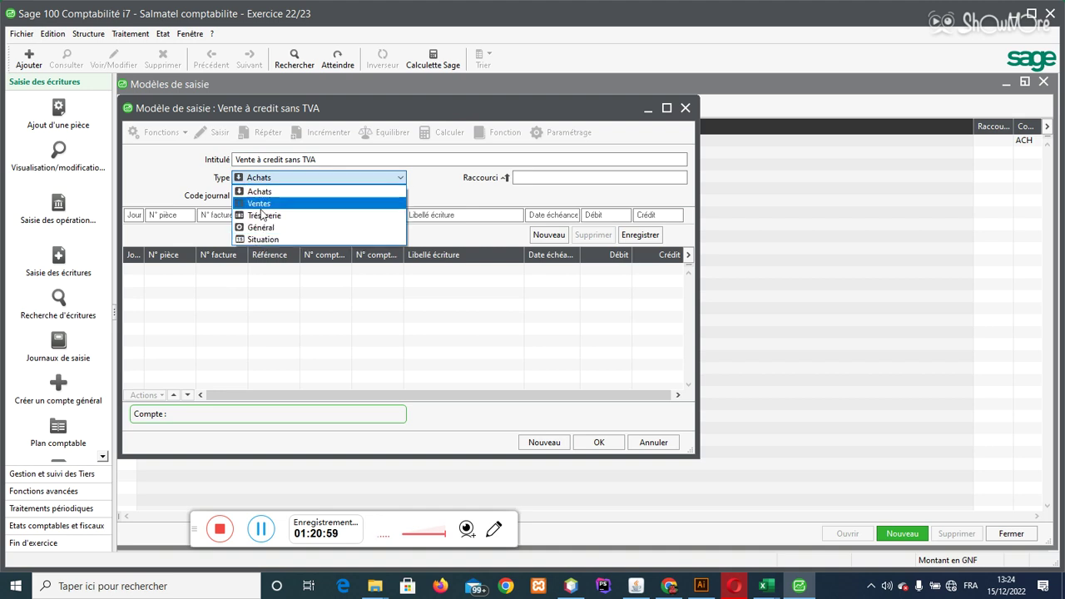
{"action": "left_click", "coordinate": [262, 204]}
{"action": "left_click", "coordinate": [265, 199]}
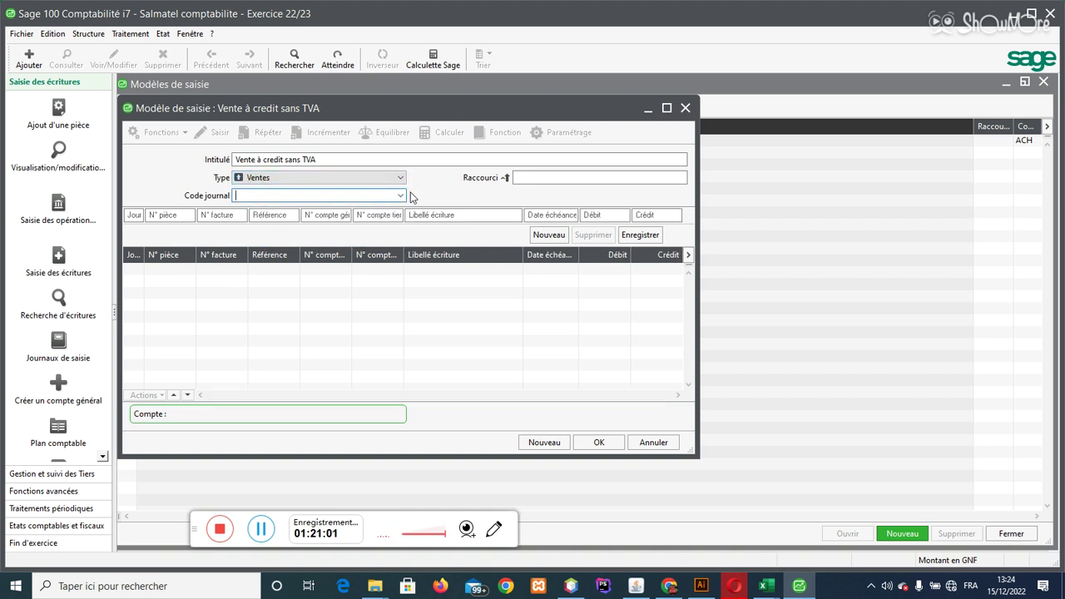
{"action": "left_click", "coordinate": [402, 198]}
{"action": "left_click", "coordinate": [333, 197]}
{"action": "left_click", "coordinate": [667, 108]}
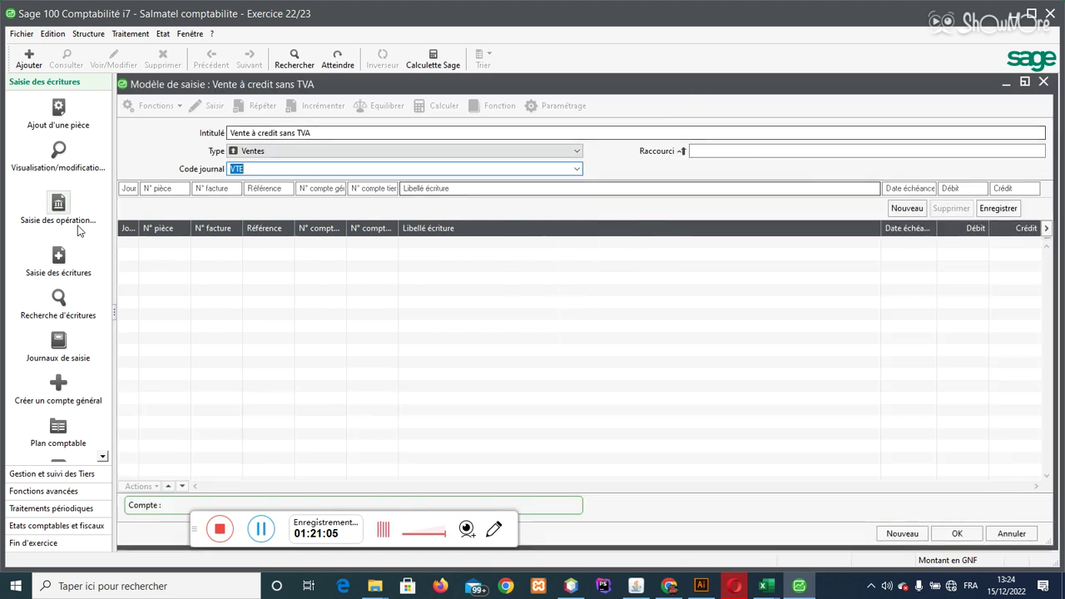
- On the template's first line, set day, piece number and invoice number to manual entry (Saisir) and the reference to CFV
{"action": "left_click", "coordinate": [127, 189]}
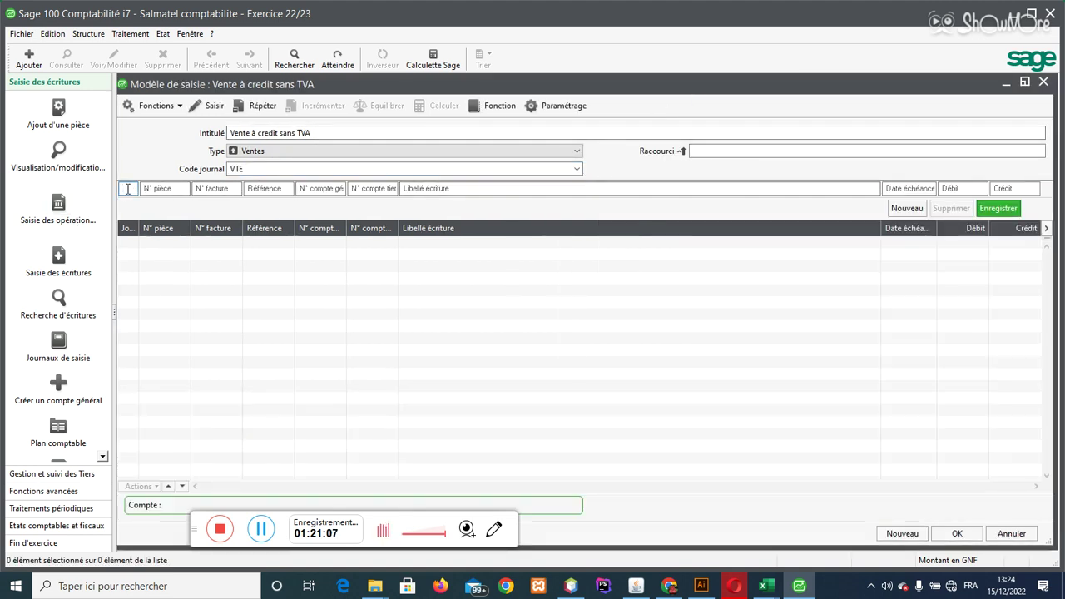
{"action": "key", "text": "F5"}
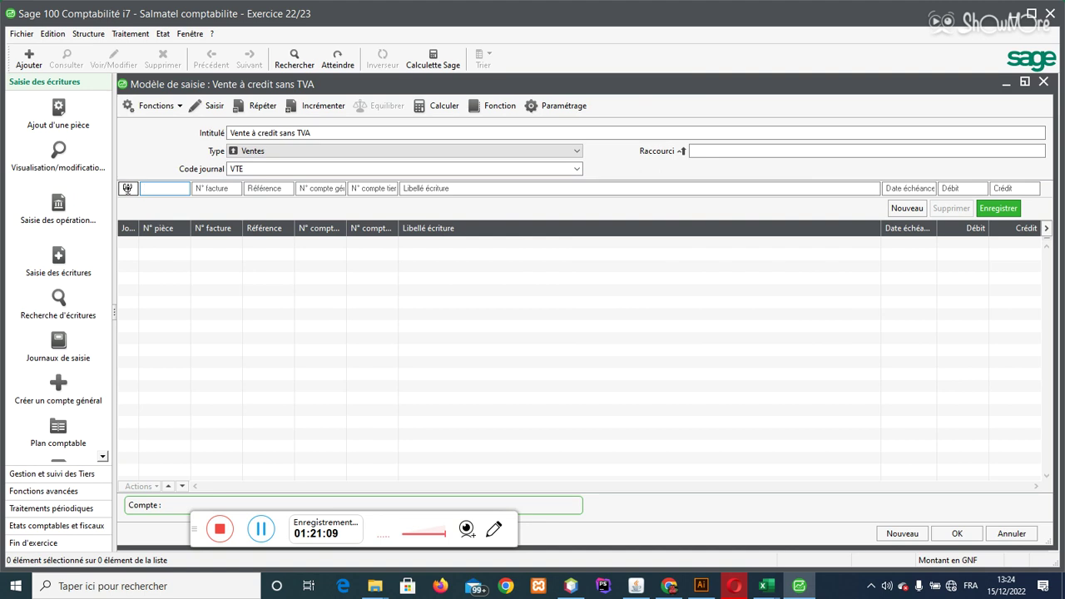
{"action": "key", "text": "F5"}
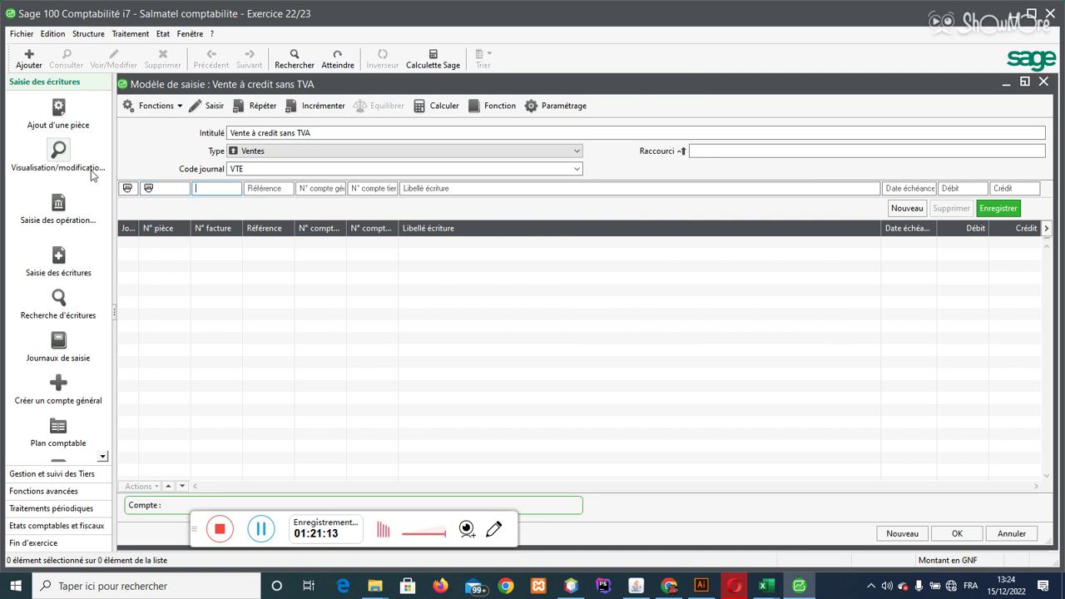
{"action": "key", "text": "F5"}
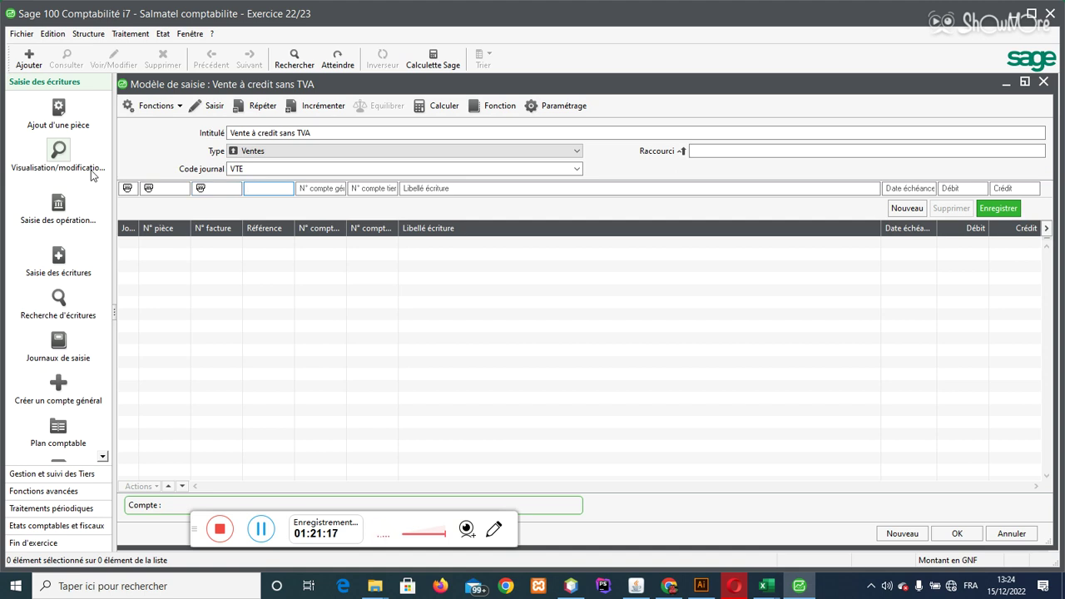
{"action": "type", "text": "C"}
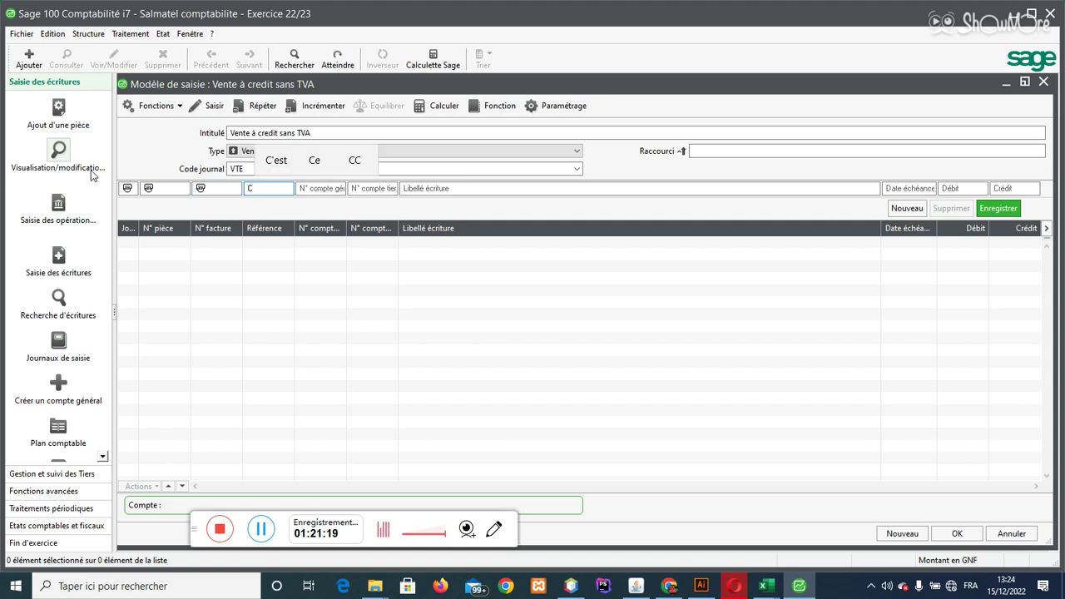
{"action": "type", "text": "FV"}
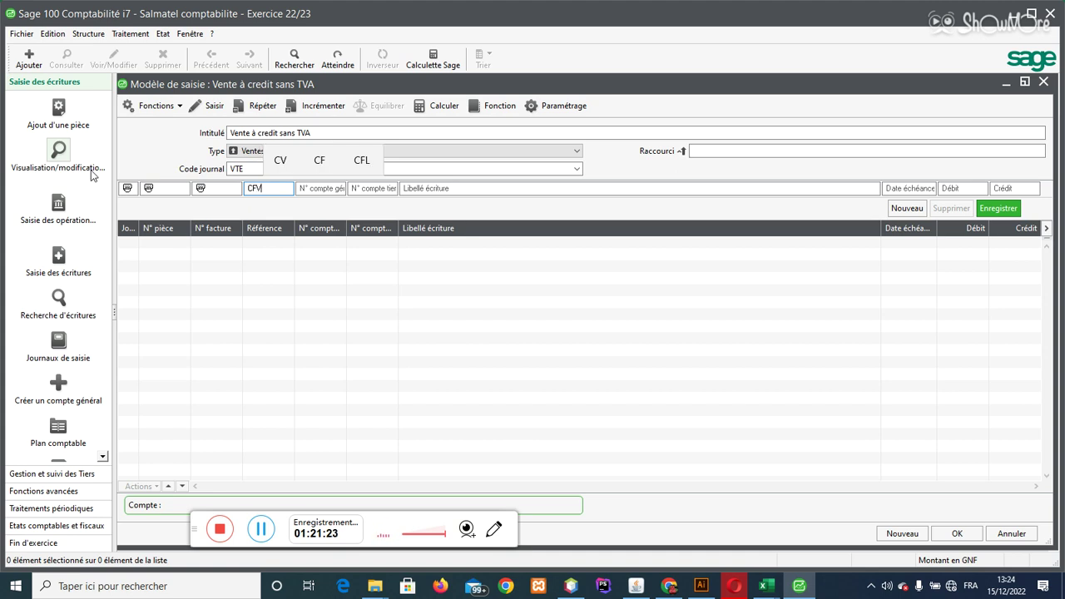
{"action": "key", "text": "Tab"}
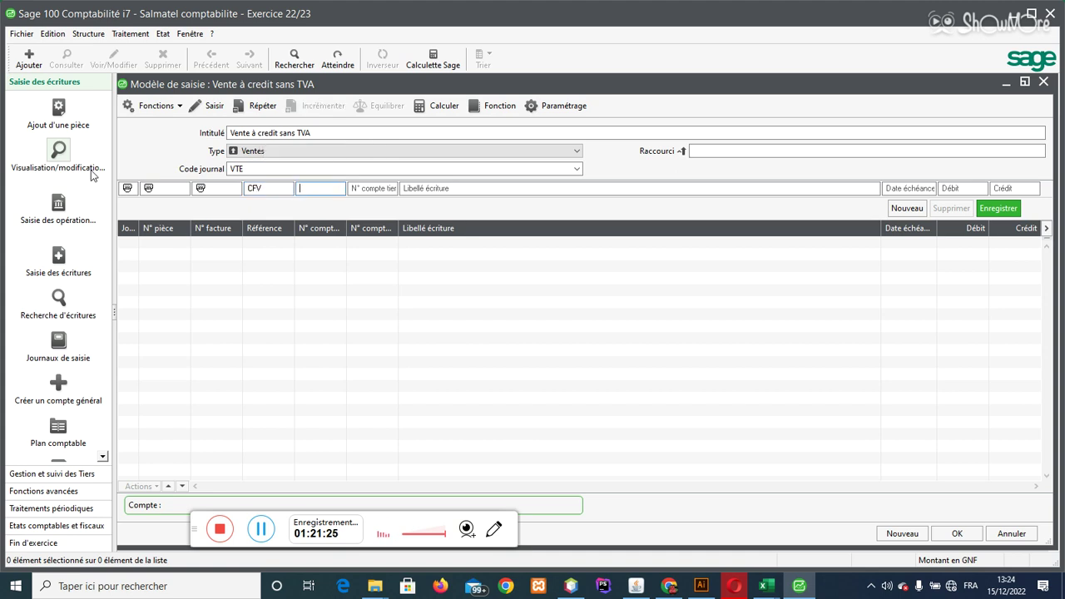
- Set the line's general account to 701000, third-party account to manual entry (Saisir) and label to "Vente de marchandises à credit"
{"action": "type", "text": "701"}
{"action": "key", "text": "Tab"}
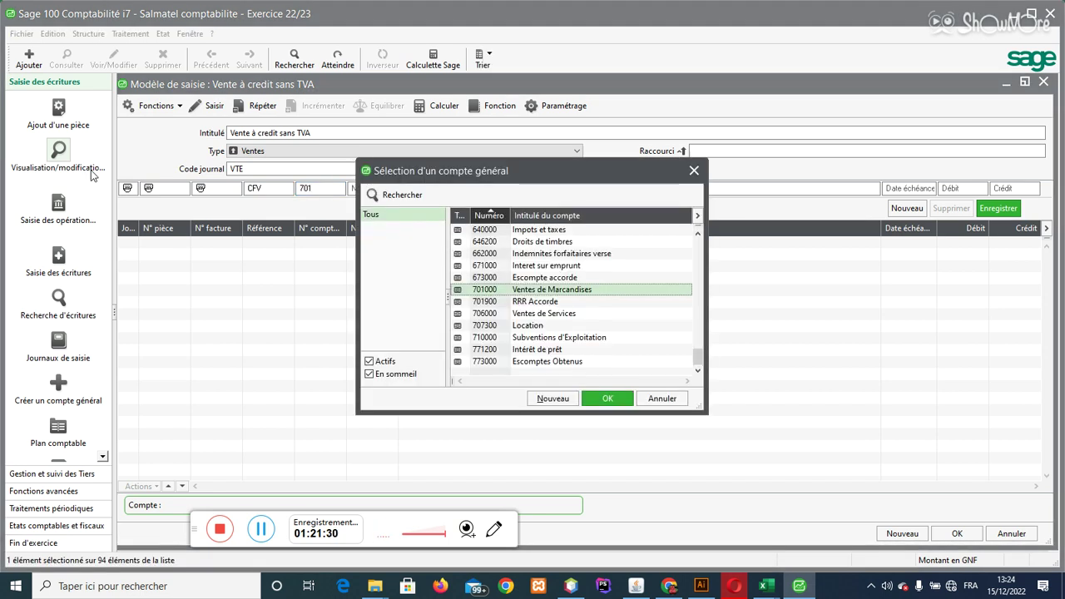
{"action": "double_click", "coordinate": [507, 291]}
{"action": "key", "text": "Tab"}
{"action": "type", "text": "Vente de mar"}
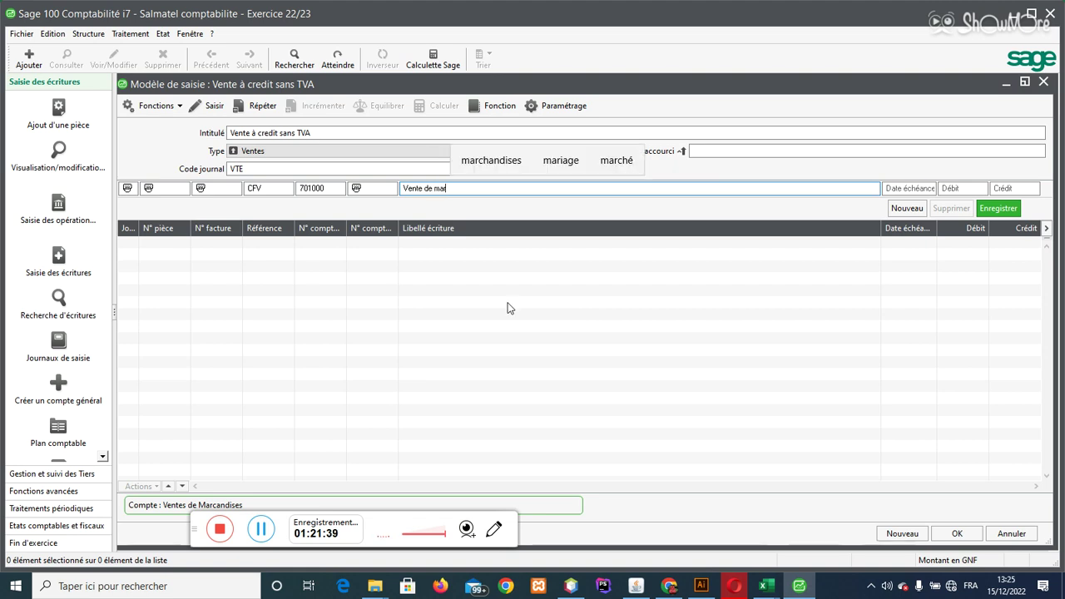
{"action": "left_click", "coordinate": [491, 160]}
{"action": "type", "text": "à credit"}
{"action": "key", "text": "Tab"}
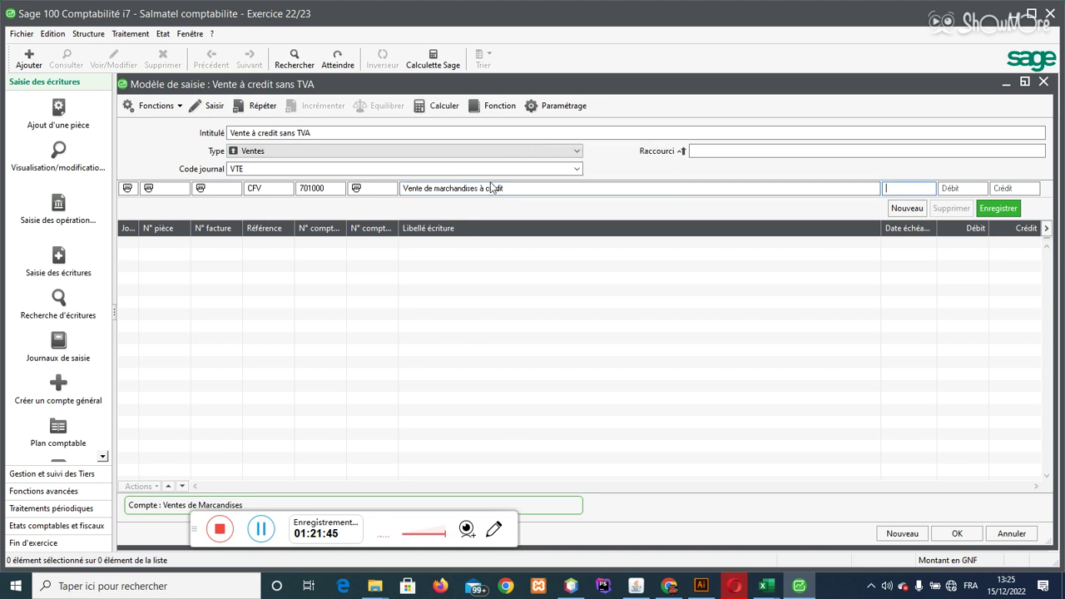
- Set the first line's due date and credit to manual entry (Saisir) and save the line
{"action": "key", "text": "Tab"}
{"action": "key", "text": "Tab"}
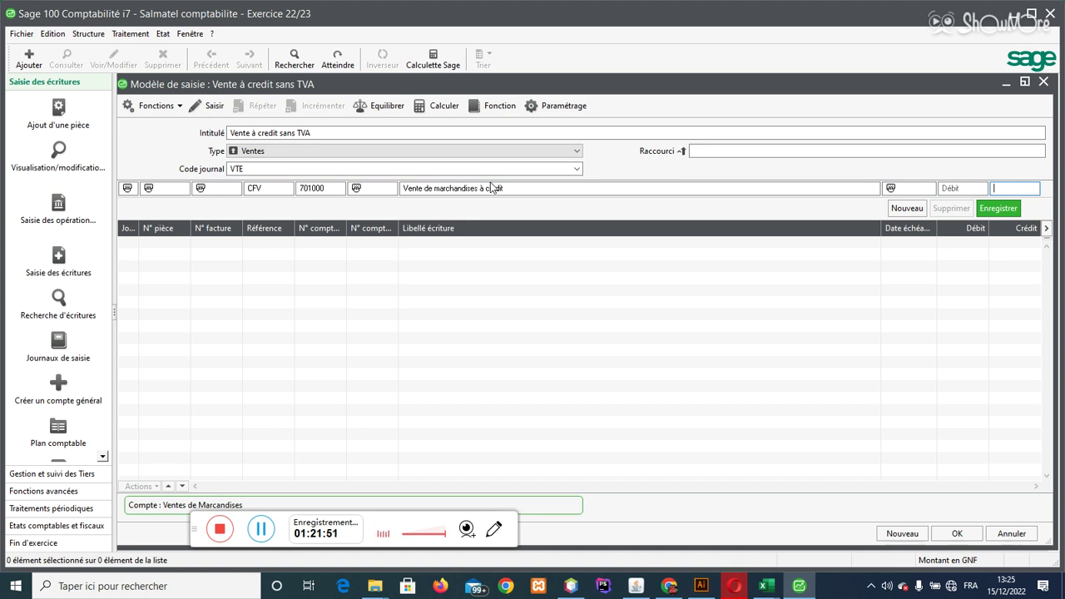
{"action": "left_click", "coordinate": [201, 108]}
{"action": "key", "text": "Return"}
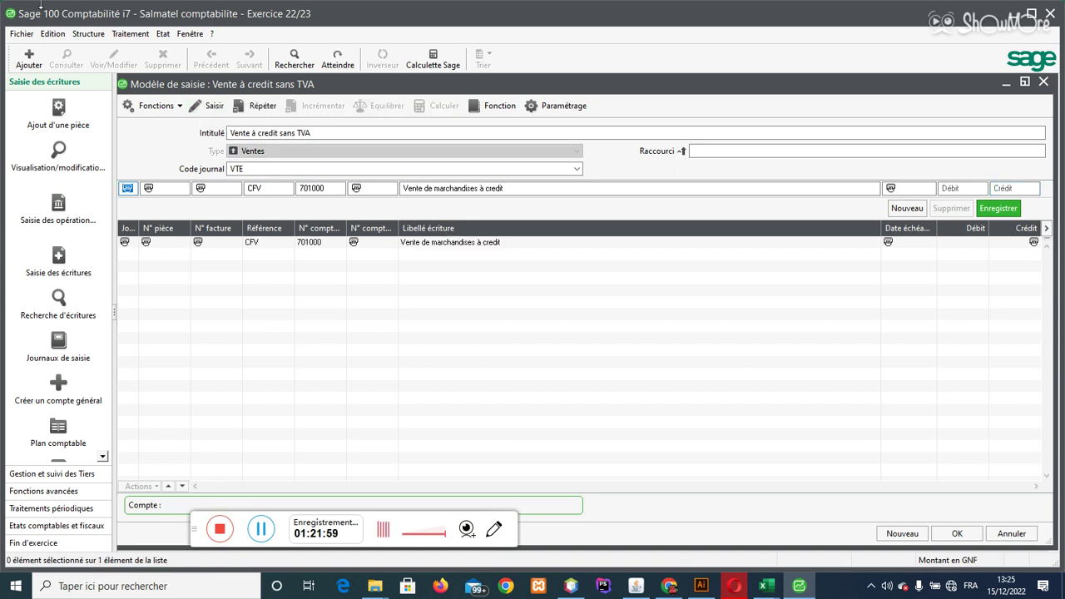
- On the second line, repeat (Répéter) the day, piece number, invoice number and reference, and set the general account to 411000
{"action": "left_click", "coordinate": [264, 111]}
{"action": "left_click", "coordinate": [264, 110]}
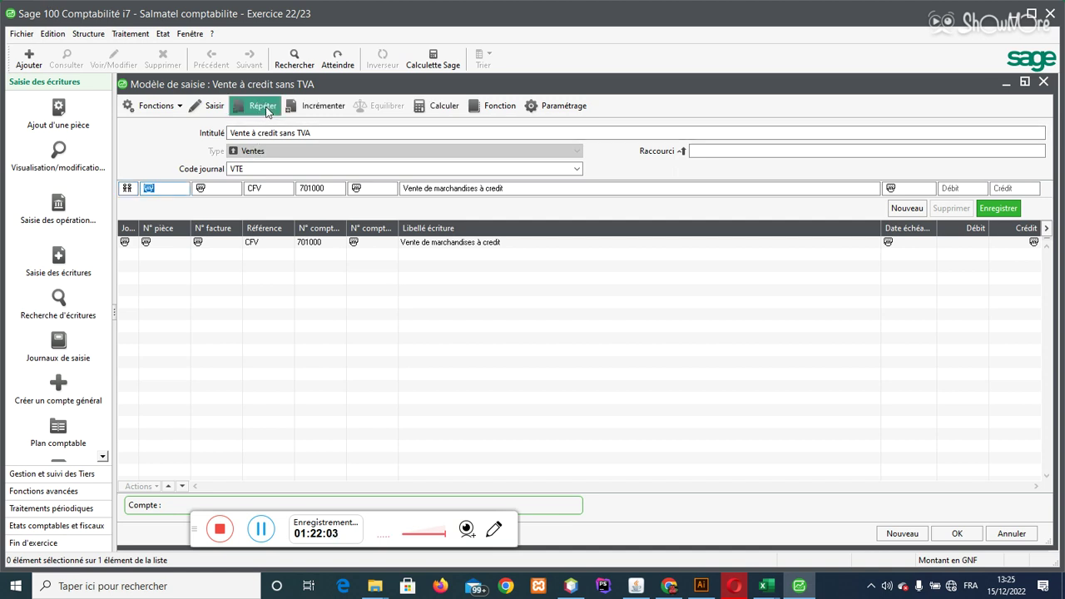
{"action": "left_click", "coordinate": [267, 109]}
{"action": "left_click", "coordinate": [266, 111]}
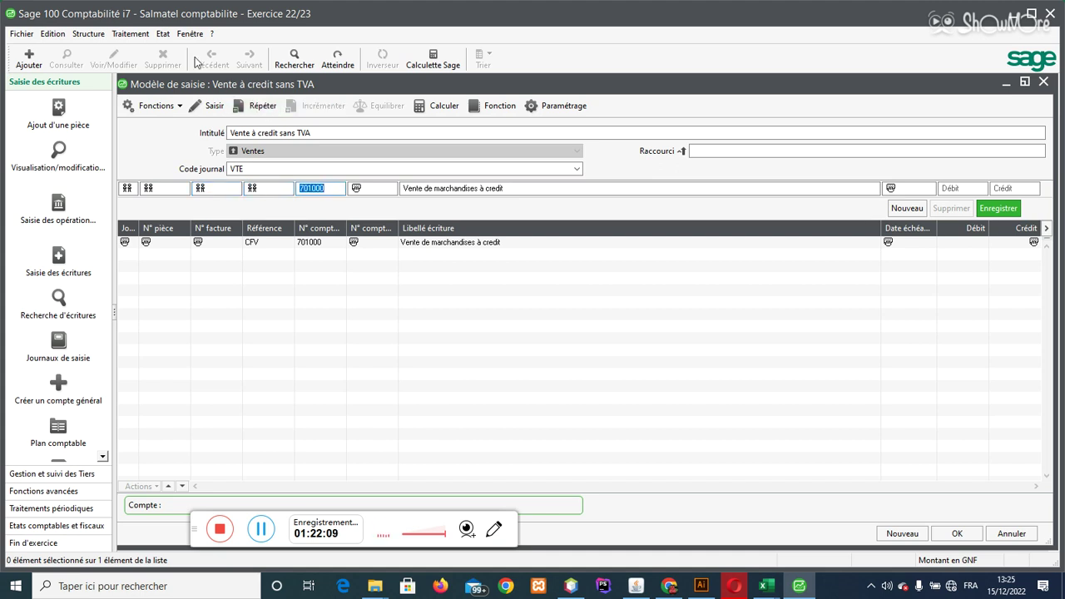
{"action": "type", "text": "411000"}
{"action": "key", "text": "Tab"}
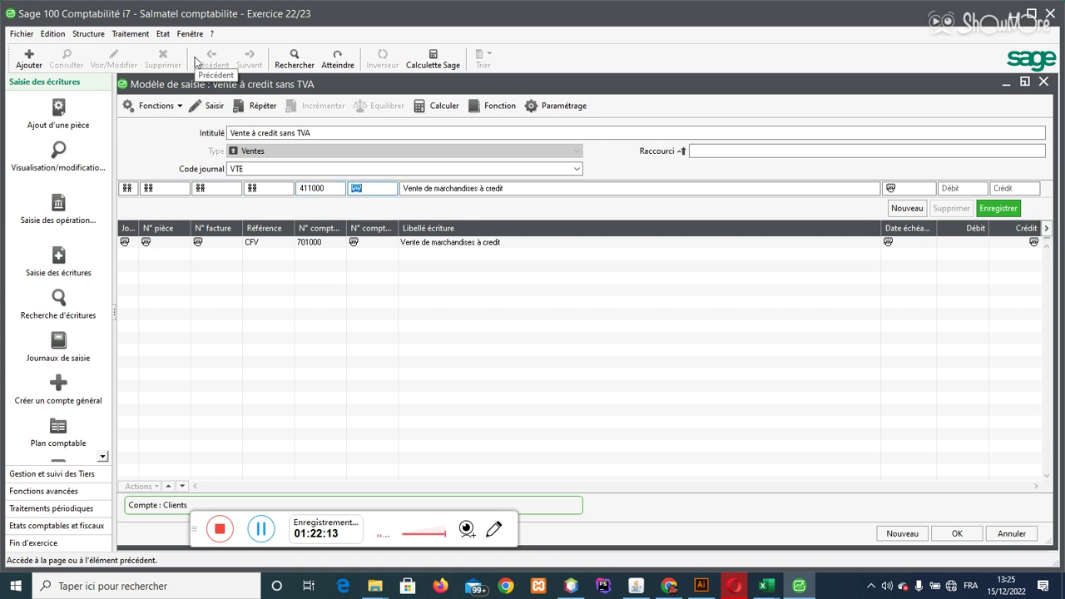
{"action": "key", "text": "Tab"}
{"action": "key", "text": "Tab"}
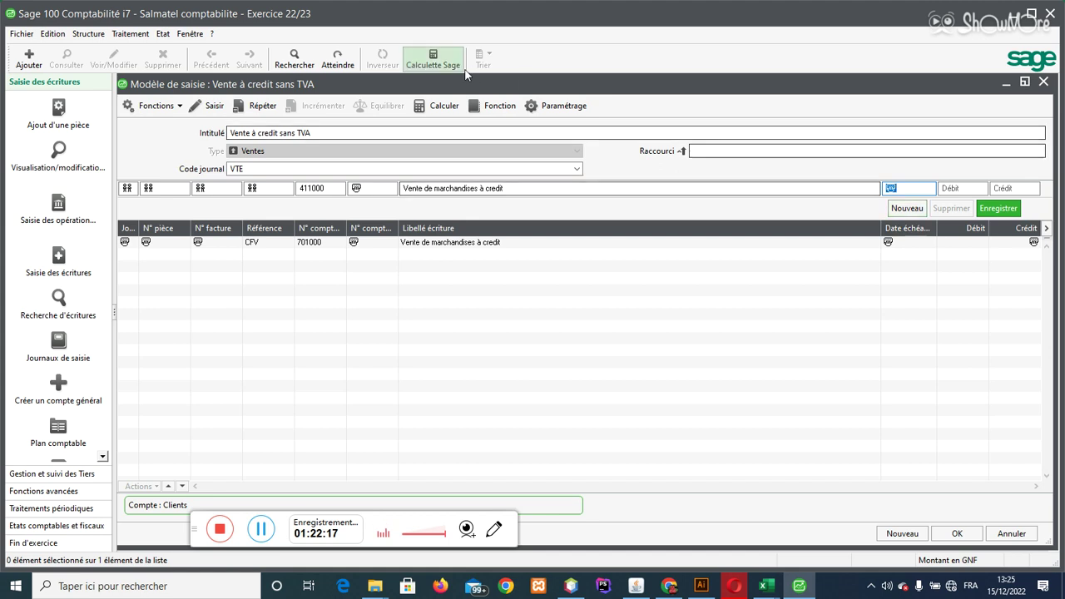
- Set the 411000 line's due date to Calculer and its debit to Equilibrer, and save the line and the template
{"action": "left_click", "coordinate": [447, 104]}
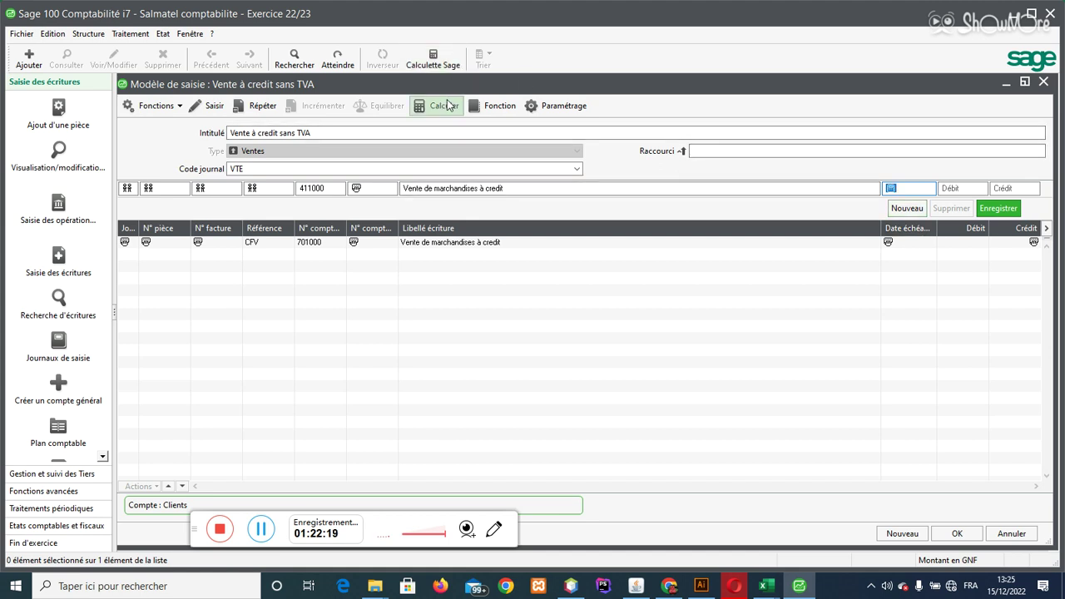
{"action": "key", "text": "Tab"}
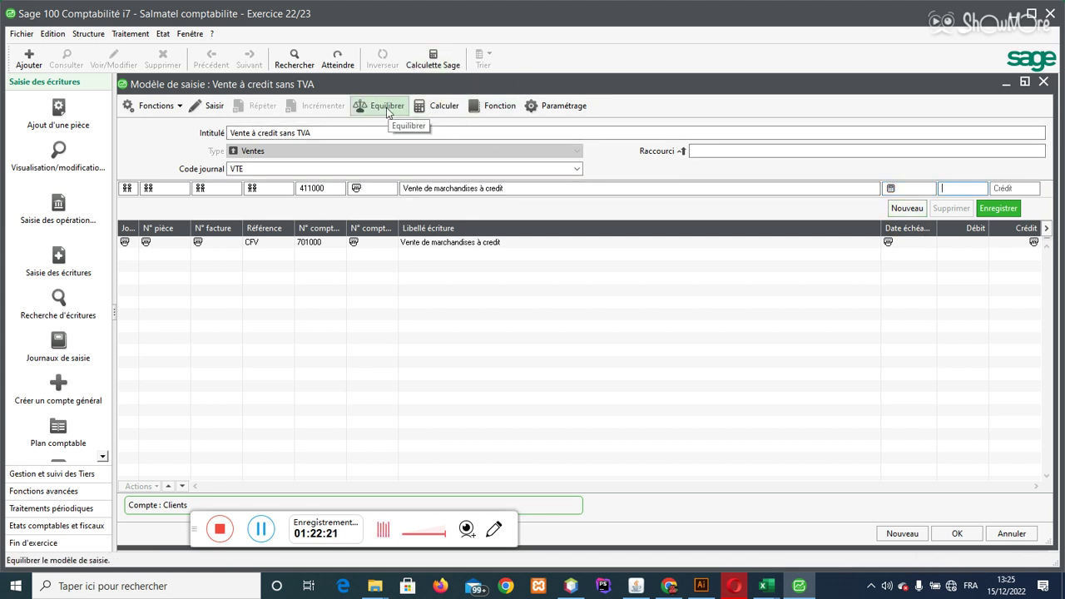
{"action": "left_click", "coordinate": [380, 109]}
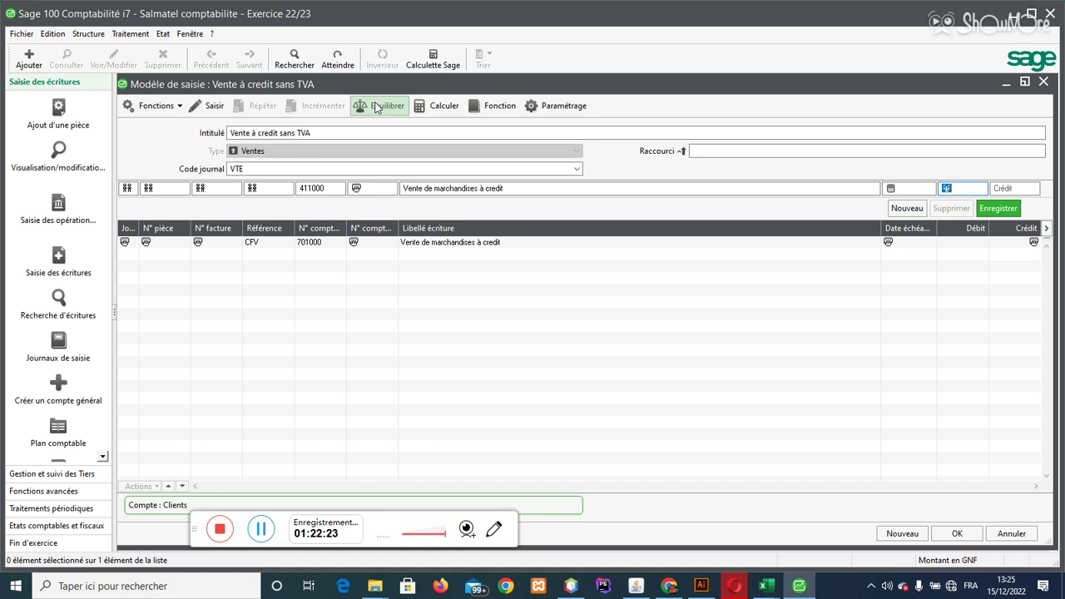
{"action": "key", "text": "Return"}
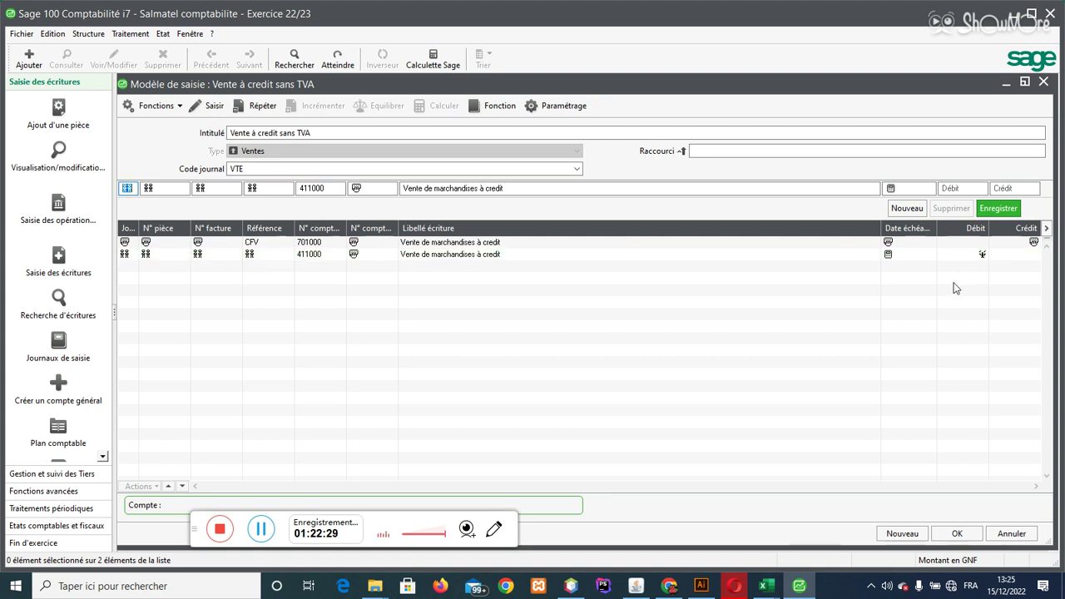
{"action": "left_click", "coordinate": [957, 533]}
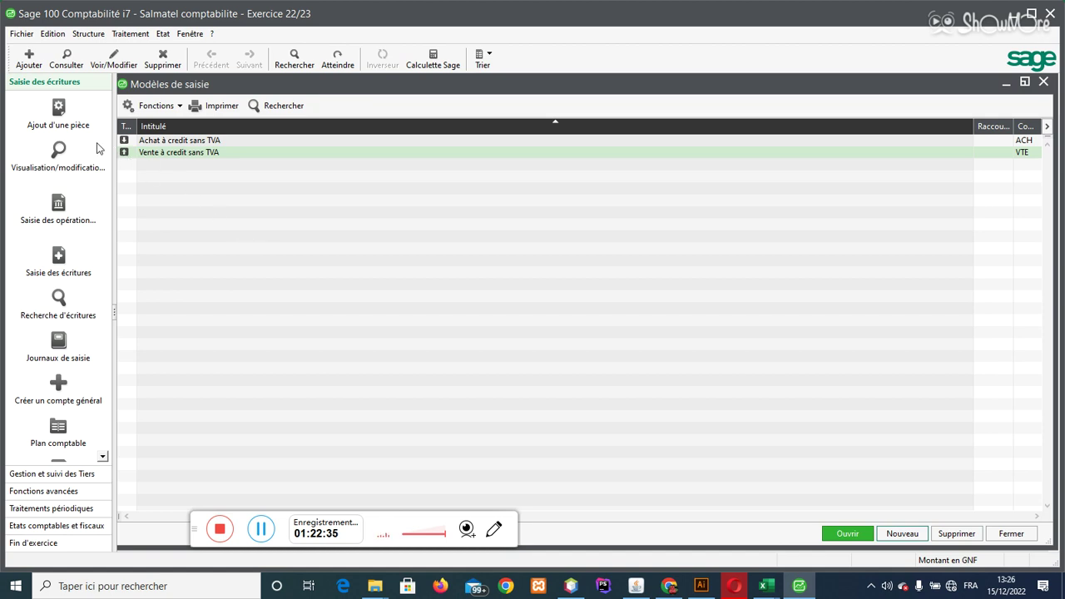
- Start a new accounting piece (Ajout d'une pièce), apply the "Vente à credit sans TVA" template and maximize the window
{"action": "left_click", "coordinate": [59, 113]}
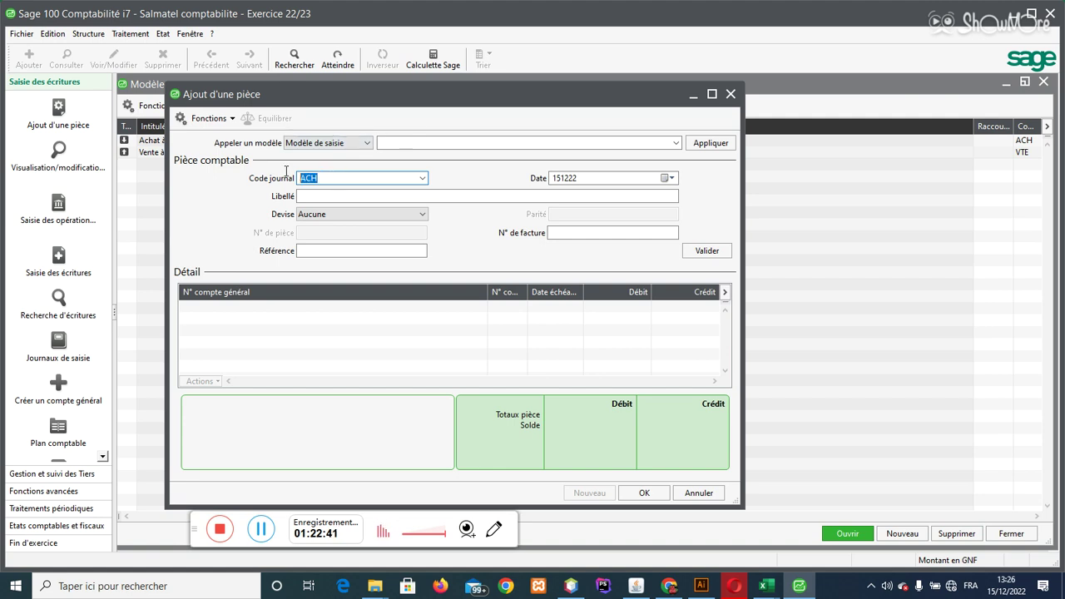
{"action": "key", "text": "Delete"}
{"action": "left_click", "coordinate": [676, 143]}
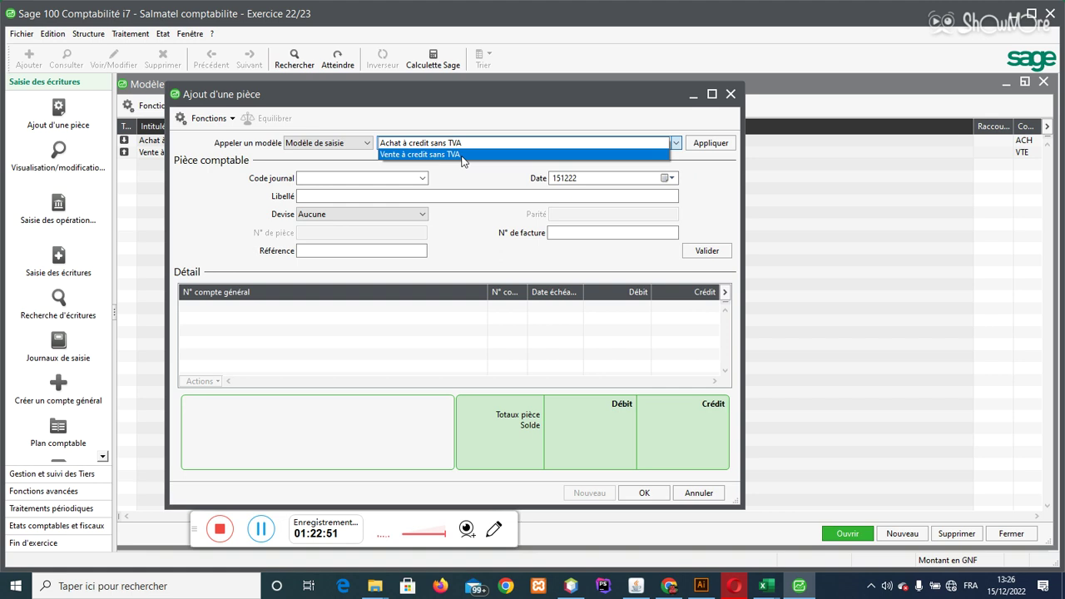
{"action": "left_click", "coordinate": [463, 157]}
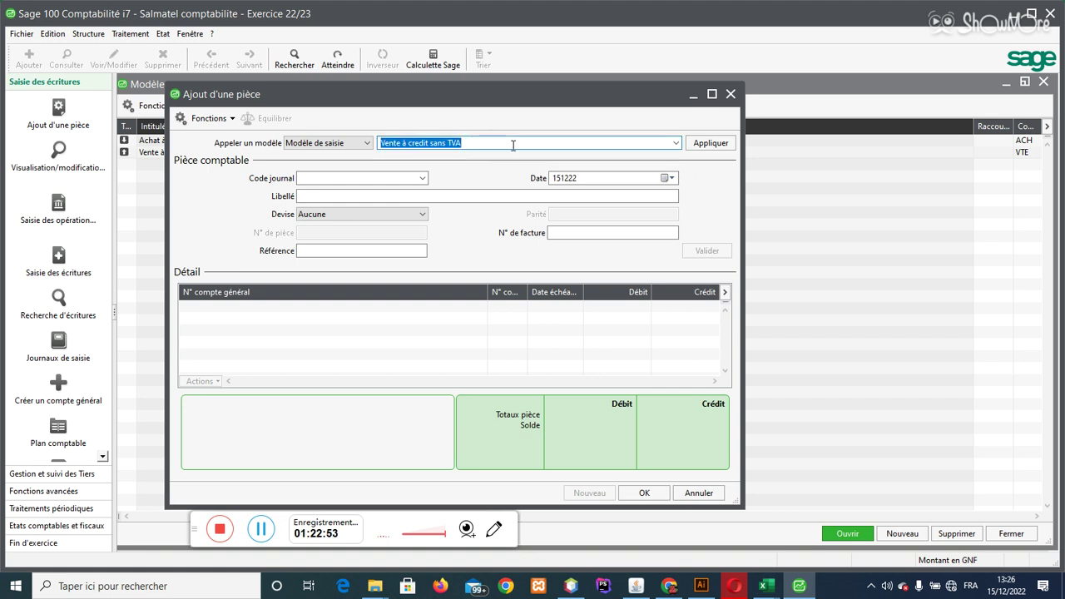
{"action": "key", "text": "Return"}
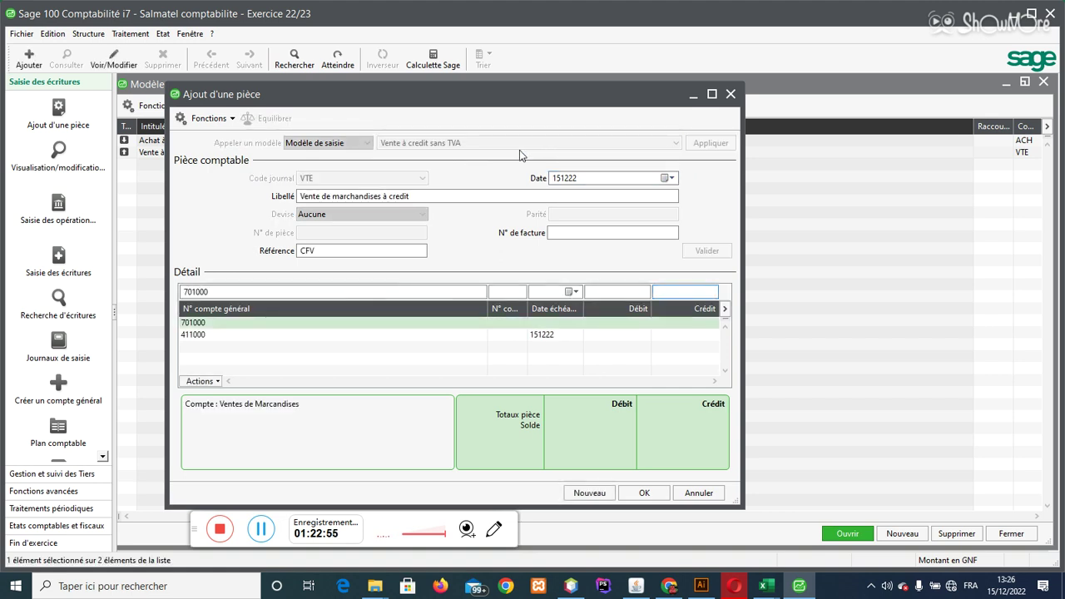
{"action": "left_click", "coordinate": [711, 94]}
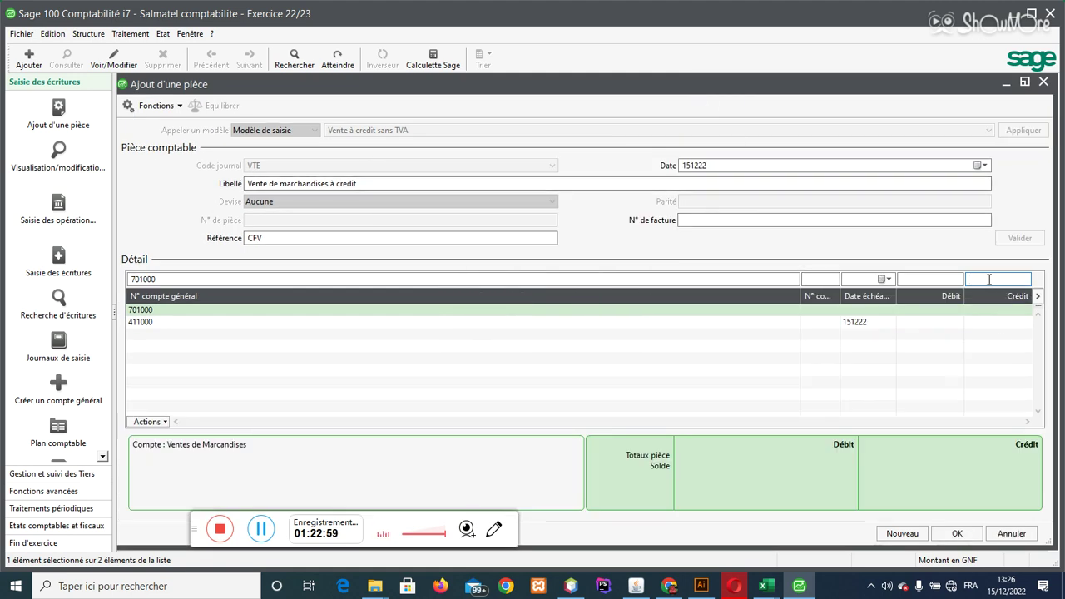
- Enter a credit of 1450000 on the 701000 line and validate it
{"action": "type", "text": "145000"}
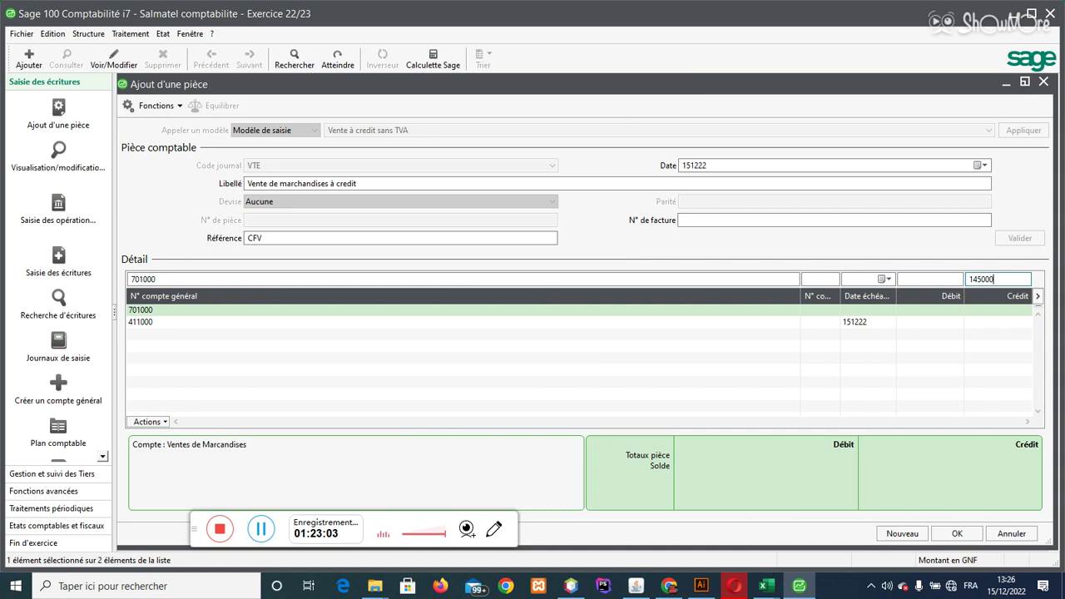
{"action": "type", "text": "0"}
{"action": "key", "text": "Return"}
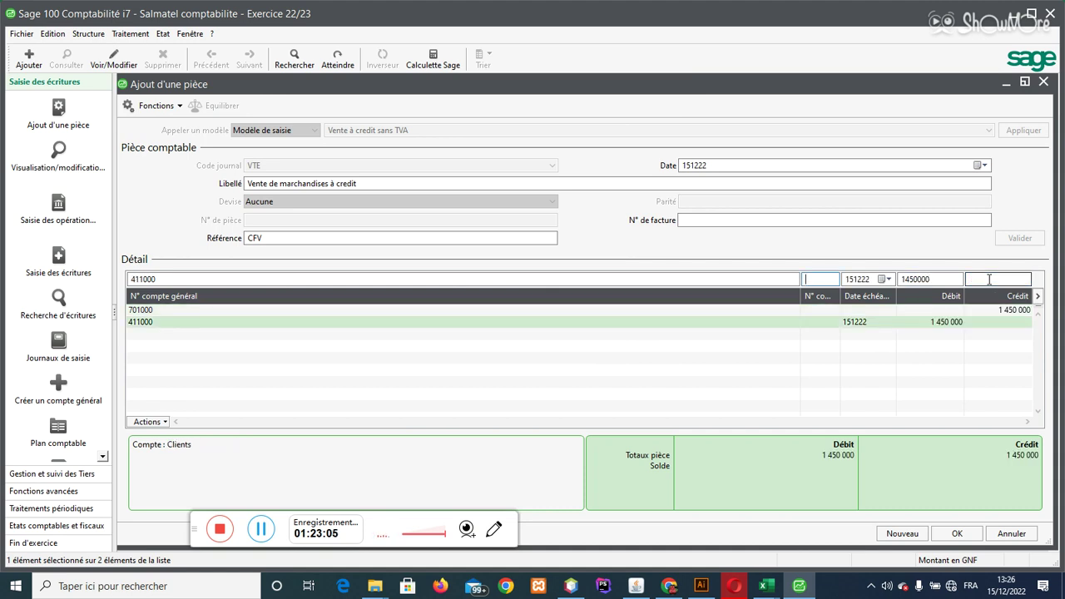
- Assign the third listed client to the 411000 line and save the sales piece
{"action": "type", "text": "C"}
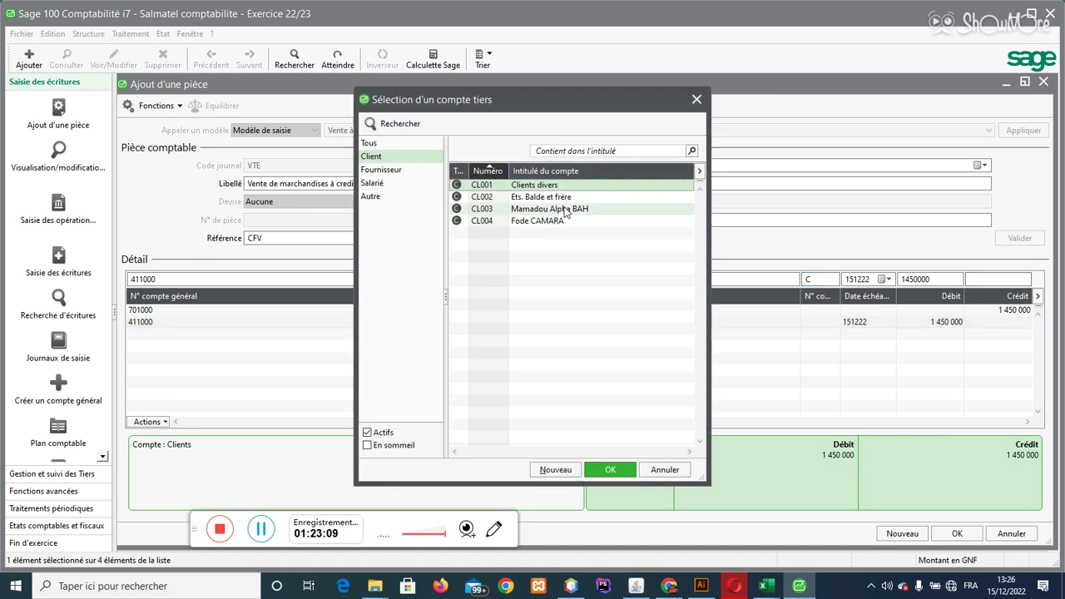
{"action": "left_click", "coordinate": [570, 213]}
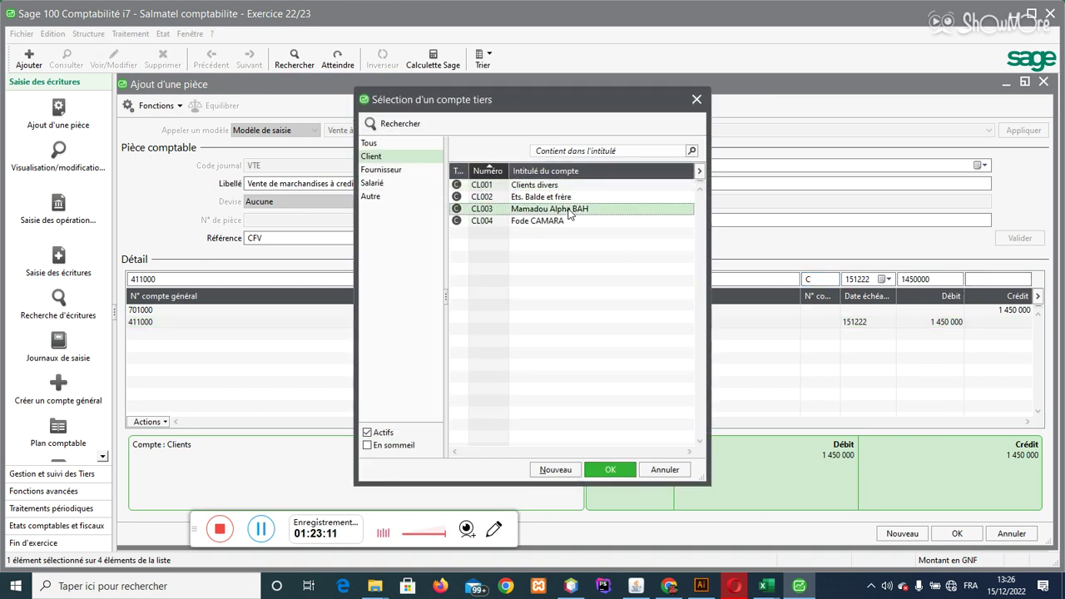
{"action": "double_click", "coordinate": [570, 214]}
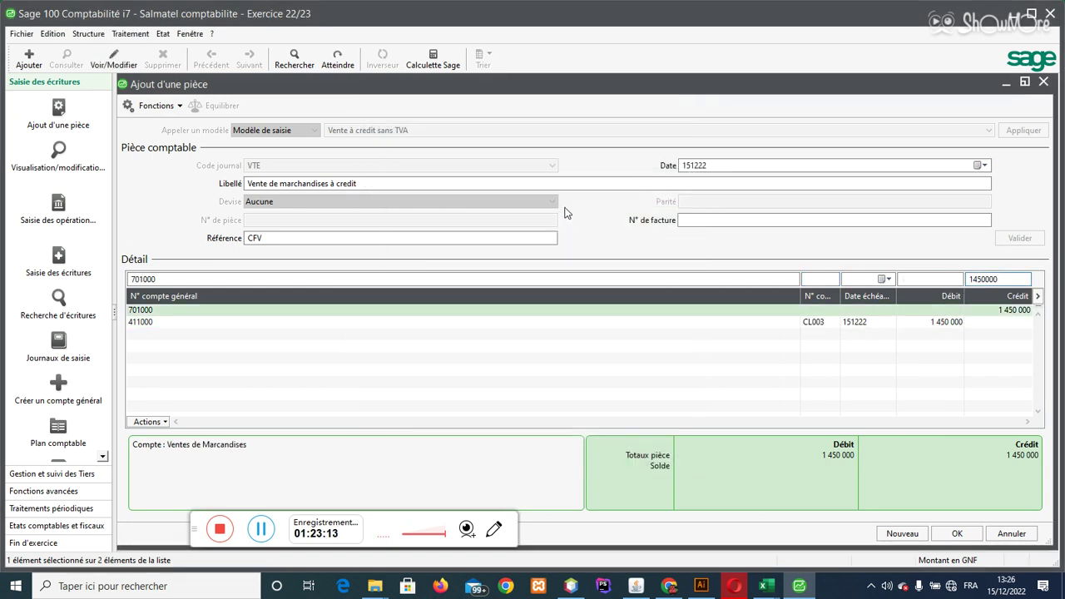
{"action": "left_click", "coordinate": [958, 534]}
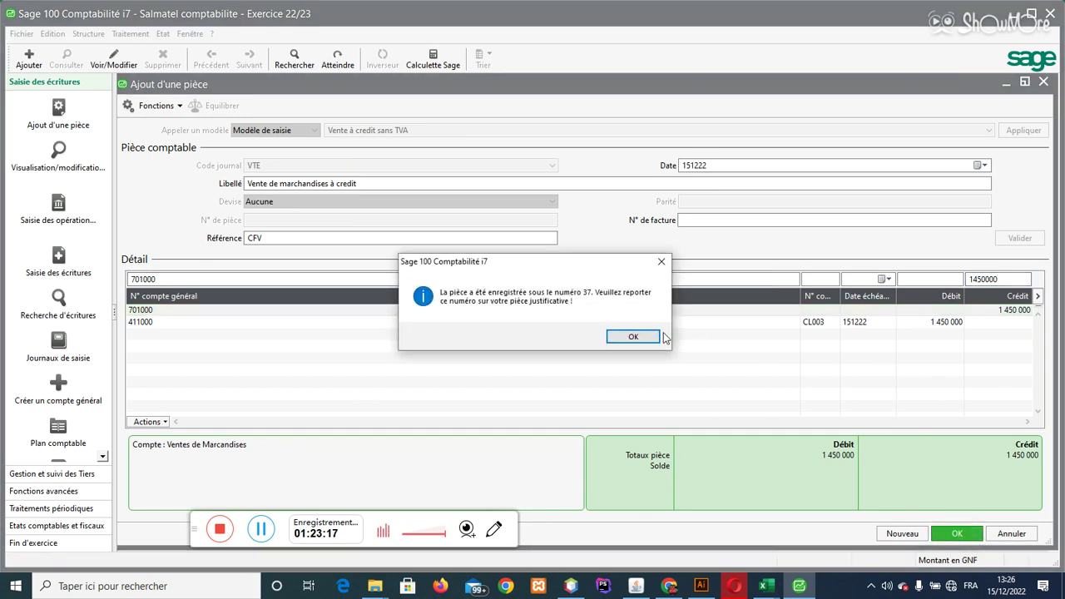
{"action": "left_click", "coordinate": [633, 337]}
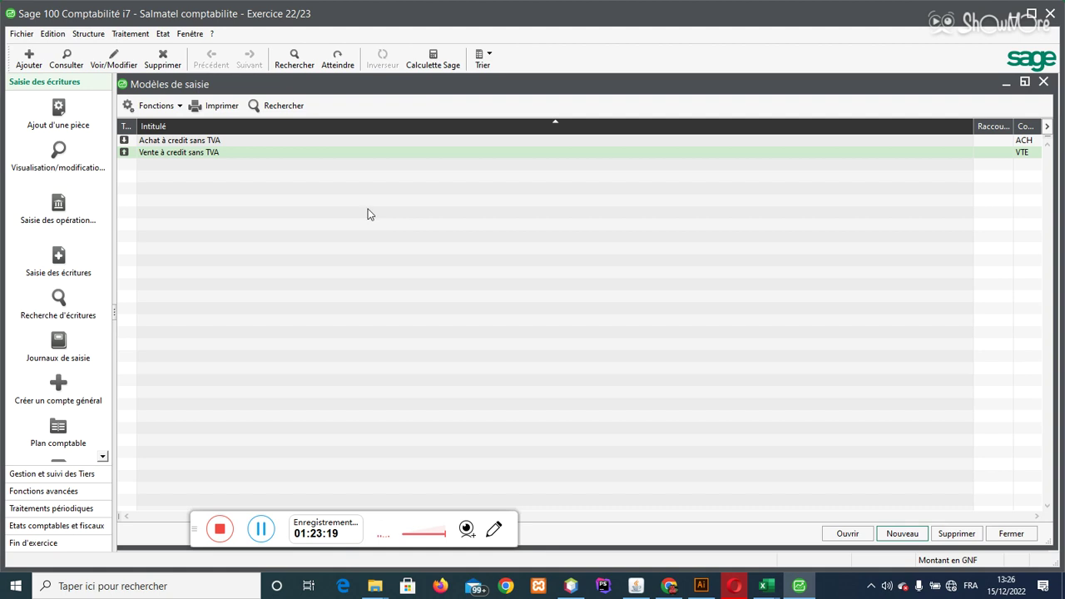
- Open the list of entry journals (Journaux de saisie)
{"action": "left_click", "coordinate": [119, 34]}
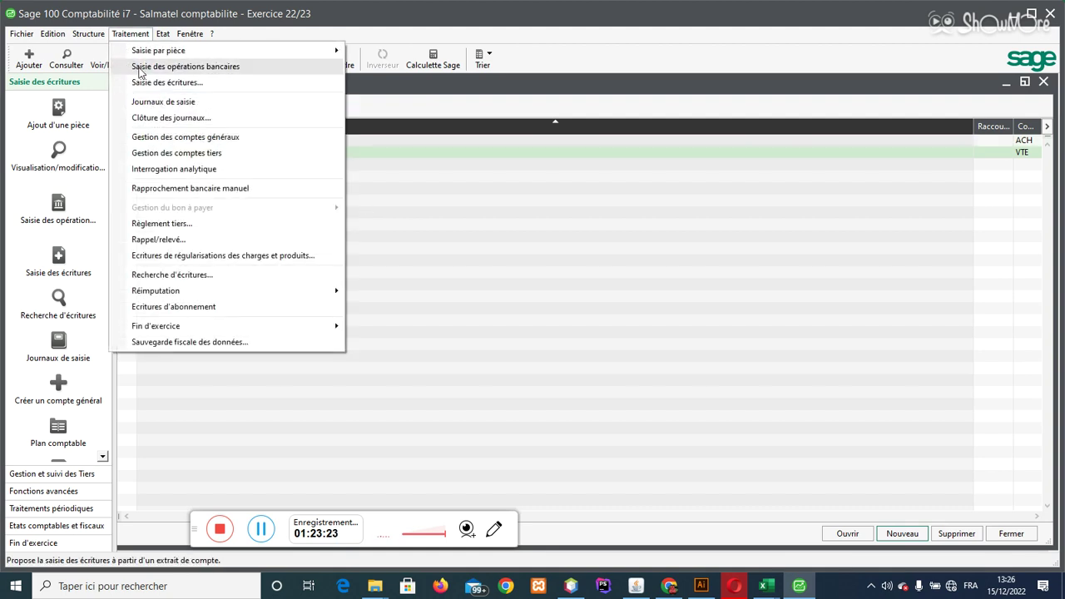
{"action": "left_click", "coordinate": [163, 103]}
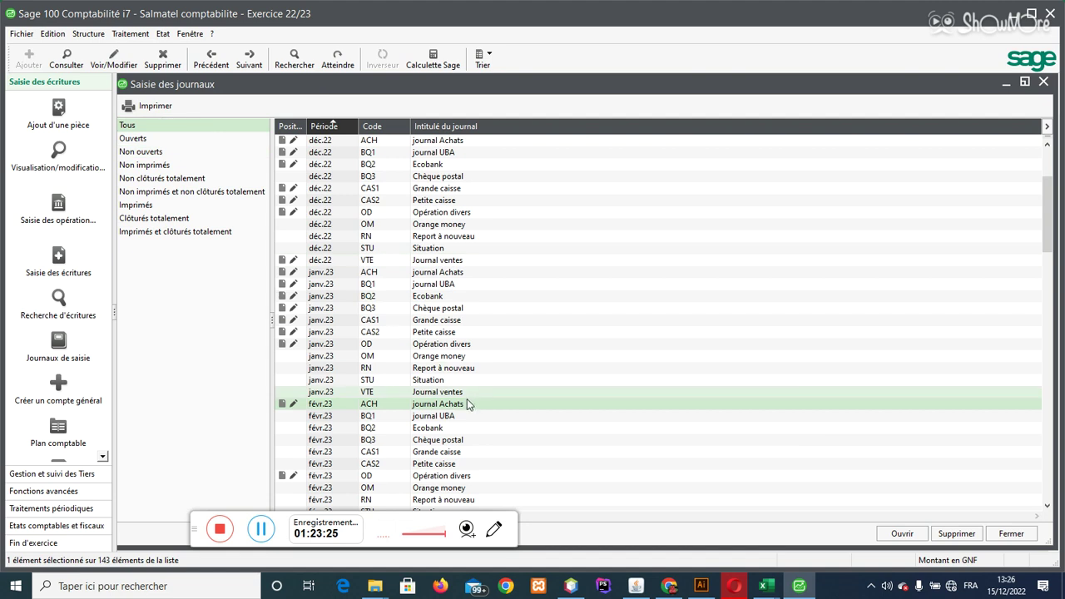
- Open the sales journal for janv.23 and apply the "Vente à credit sans TVA" entry template
{"action": "double_click", "coordinate": [376, 394]}
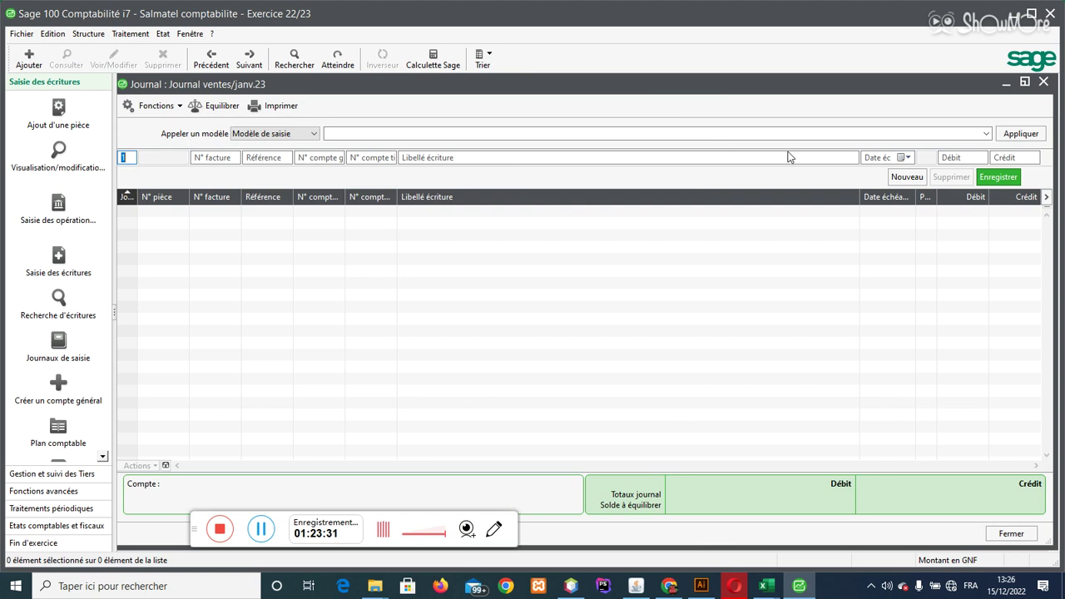
{"action": "left_click", "coordinate": [986, 133]}
{"action": "left_click", "coordinate": [931, 136]}
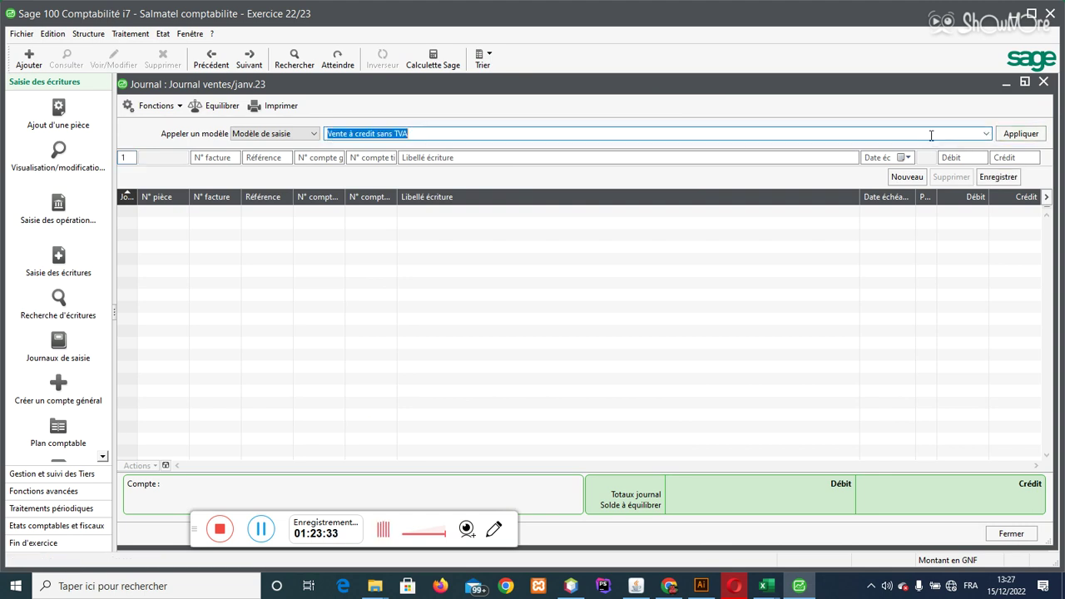
{"action": "left_click", "coordinate": [1013, 135]}
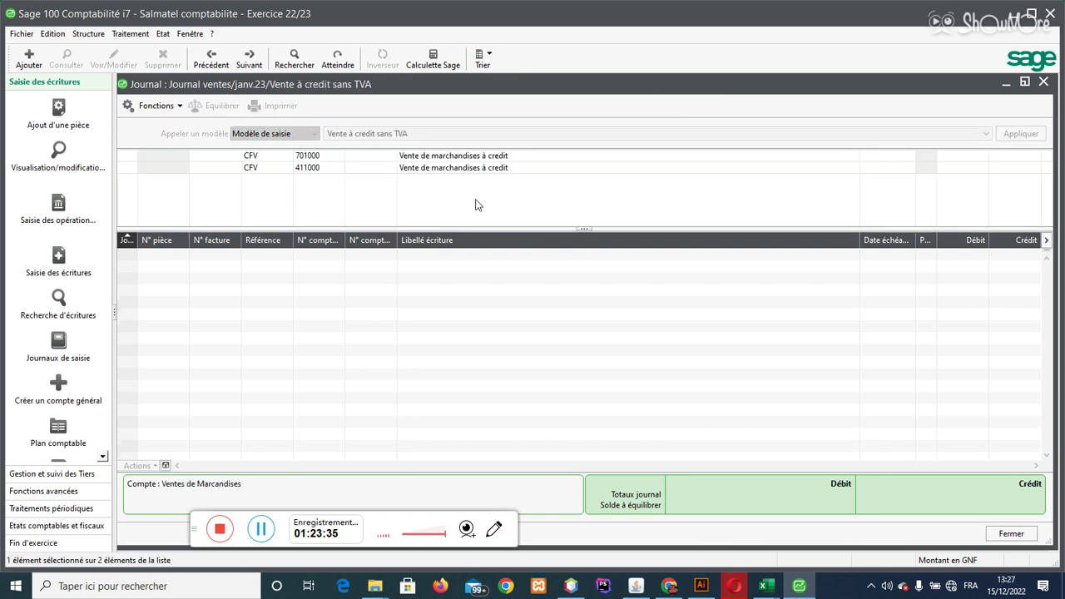
- Fill in the sales piece with day 3, invoice FV0032 and a credit of 560000 on the 701000 line, and validate that line
{"action": "type", "text": "3"}
{"action": "key", "text": "Tab"}
{"action": "type", "text": "F"}
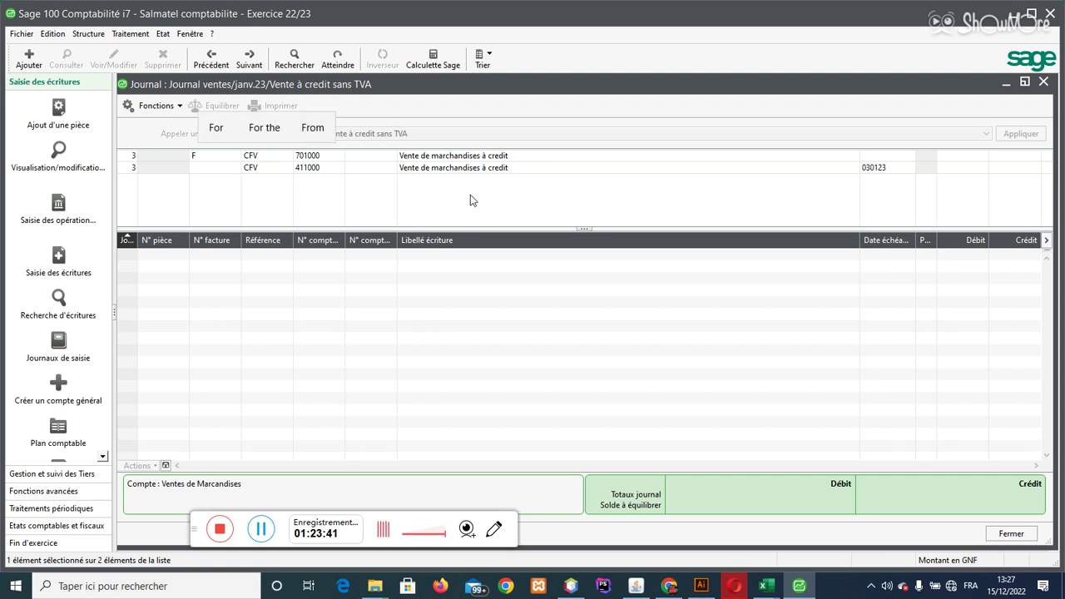
{"action": "type", "text": "A"}
{"action": "key", "text": "BackSpace"}
{"action": "type", "text": "V0032"}
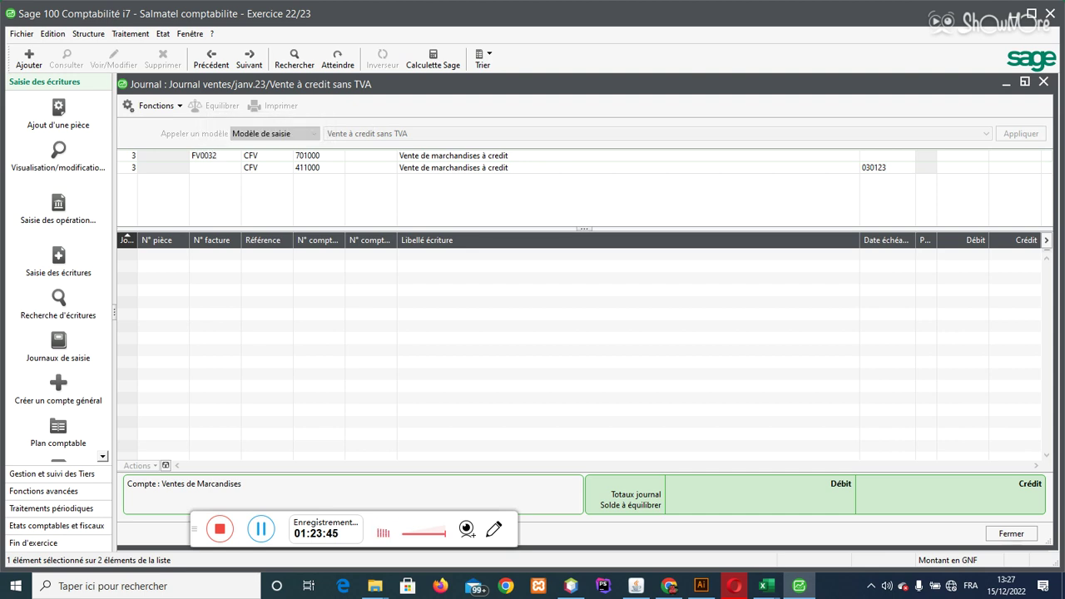
{"action": "key", "text": "Tab"}
{"action": "type", "text": "560000"}
{"action": "key", "text": "Return"}
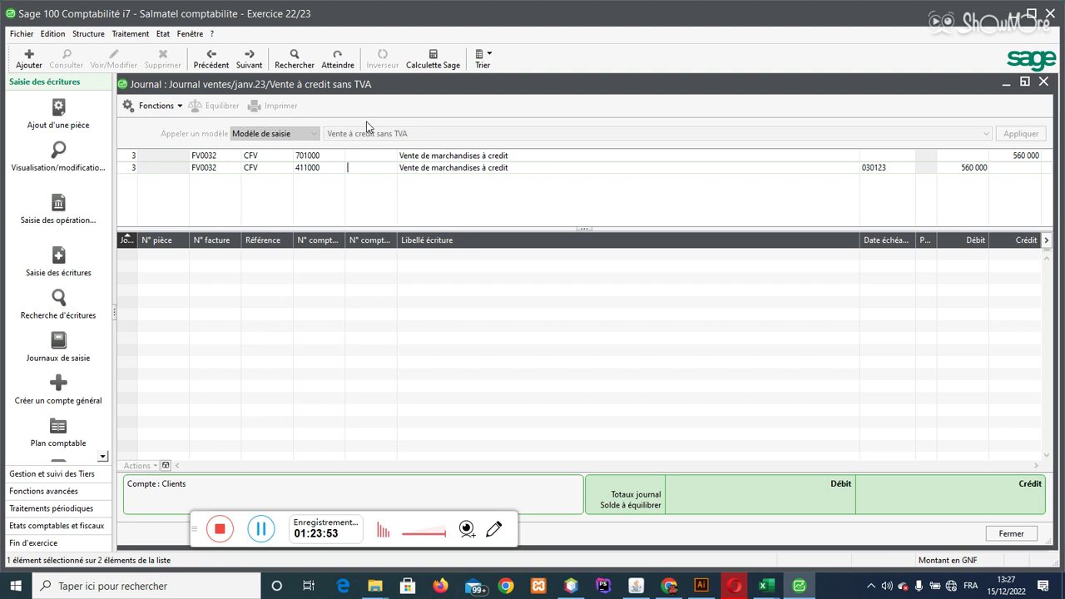
- Assign the fourth listed client to the 411000 line and record the sales piece
{"action": "type", "text": "C"}
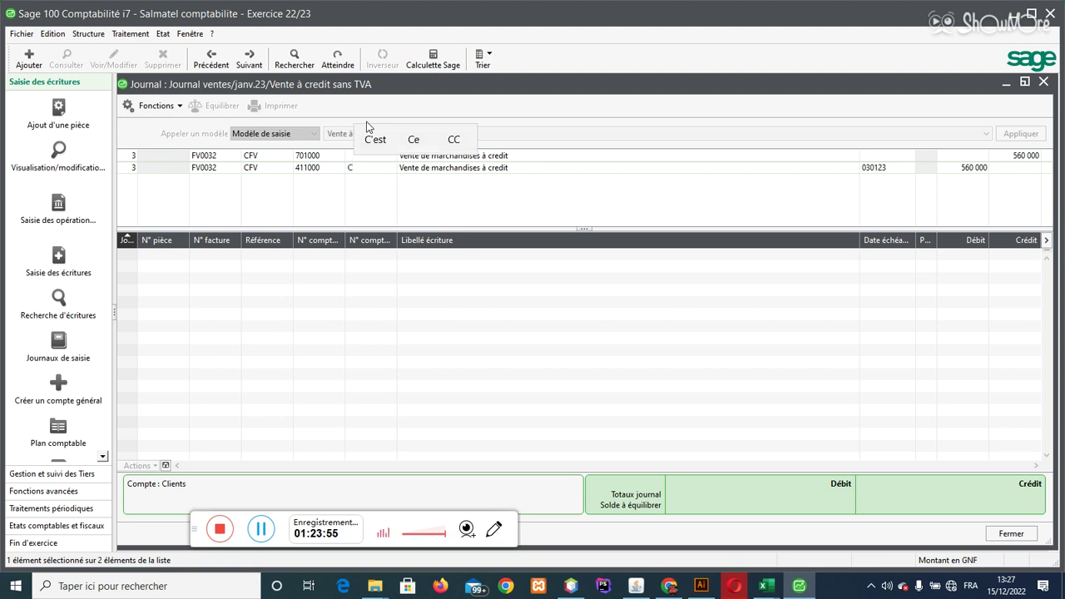
{"action": "key", "text": "Tab"}
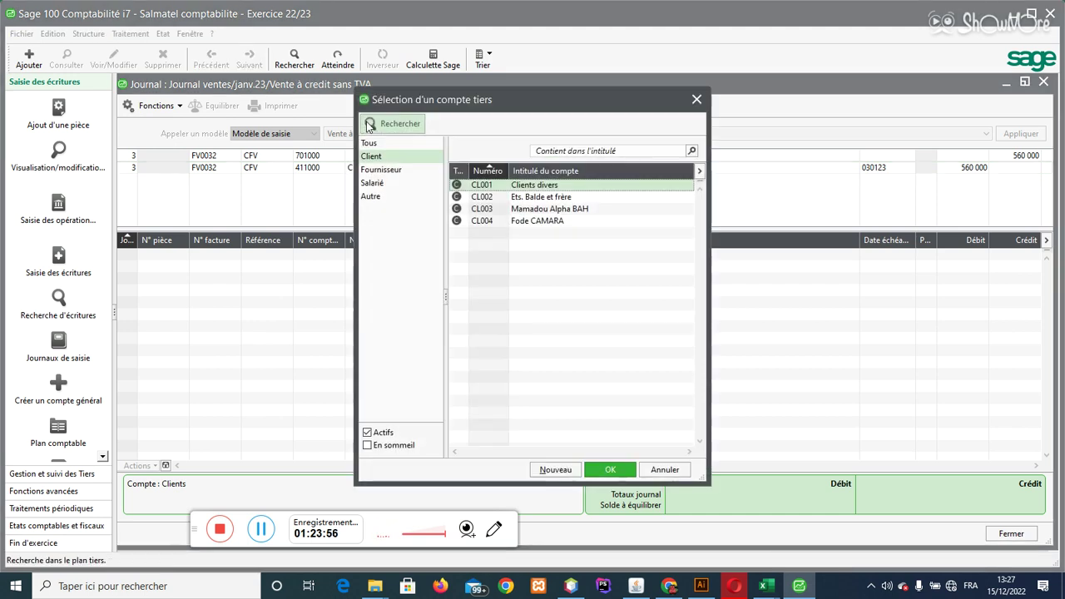
{"action": "double_click", "coordinate": [516, 222]}
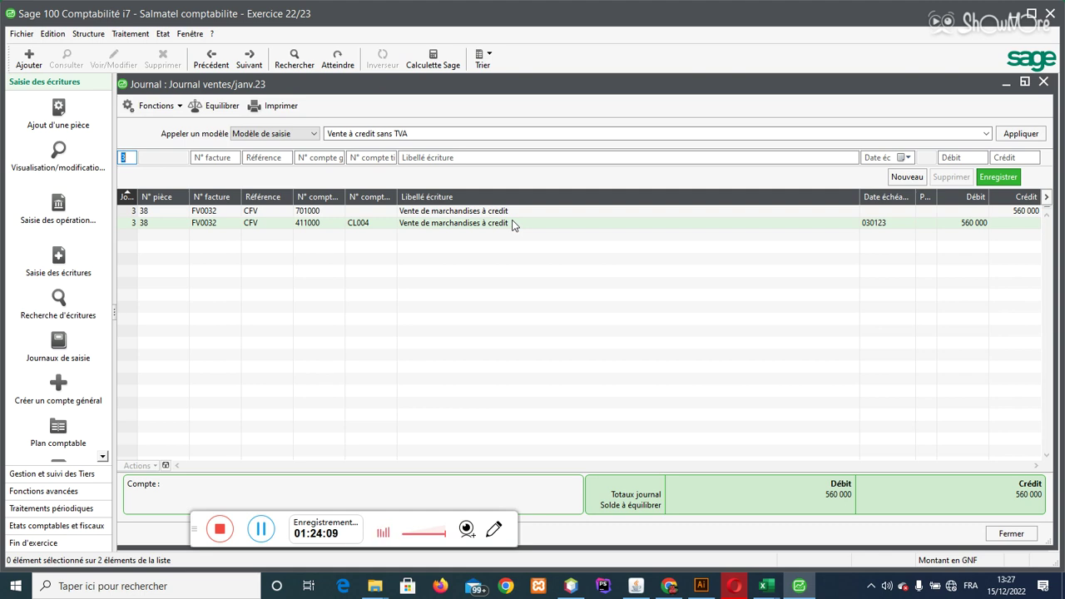
- Create a new entry template (Modèle de saisie) titled "Regle Cli. CAS"
{"action": "left_click", "coordinate": [88, 33]}
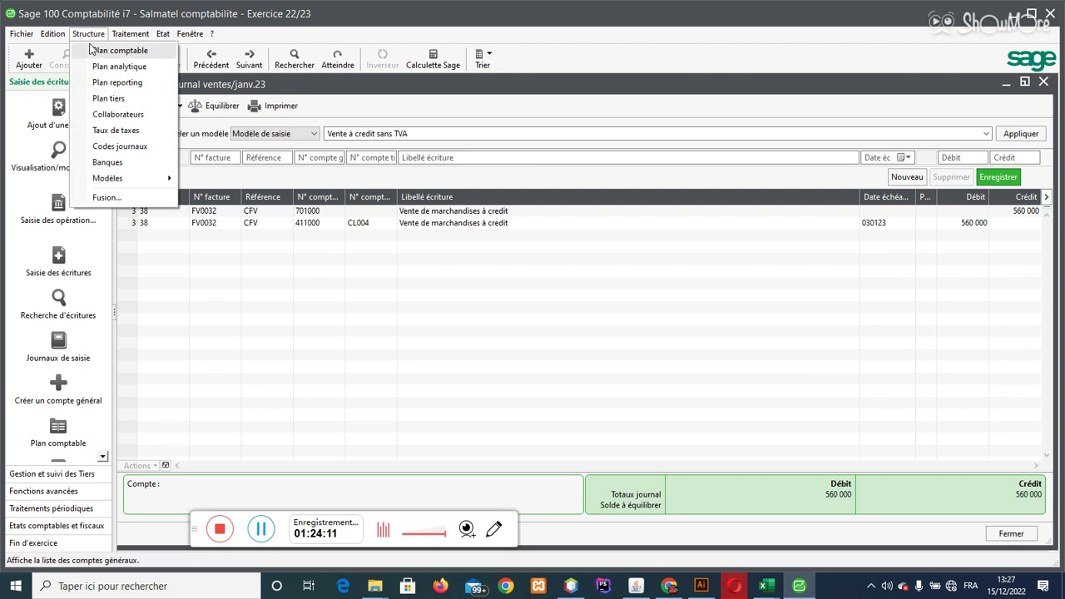
{"action": "mouse_move", "coordinate": [144, 187]}
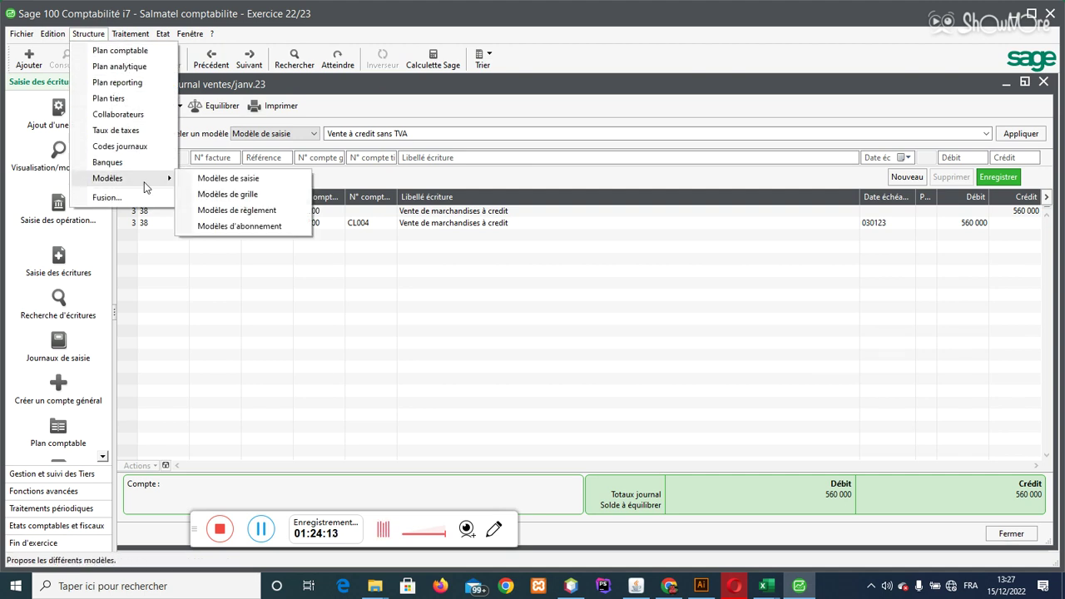
{"action": "left_click", "coordinate": [206, 180]}
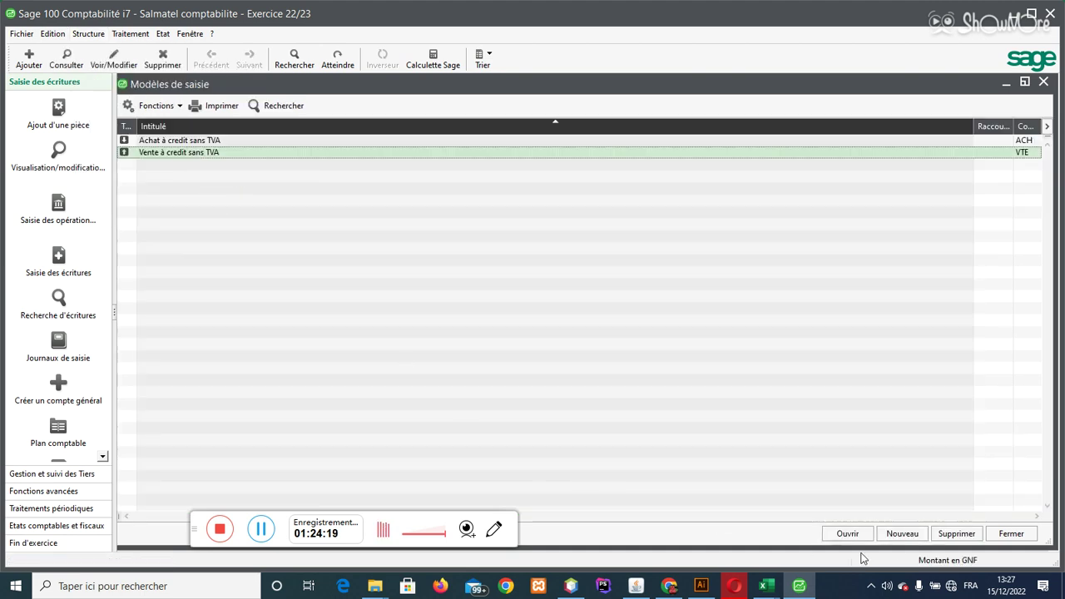
{"action": "left_click", "coordinate": [892, 533]}
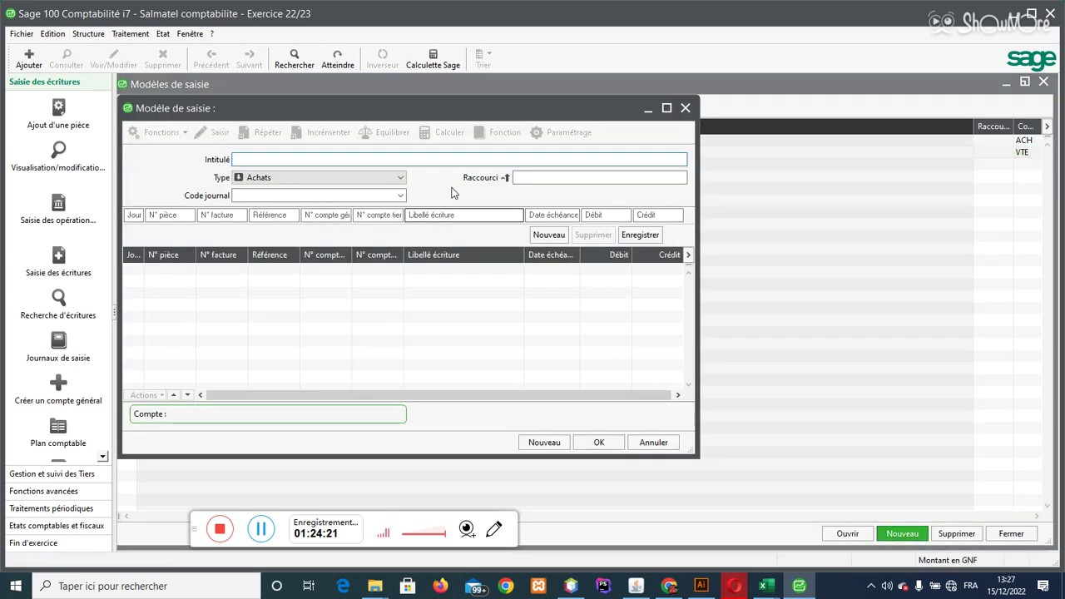
{"action": "type", "text": "Regle"}
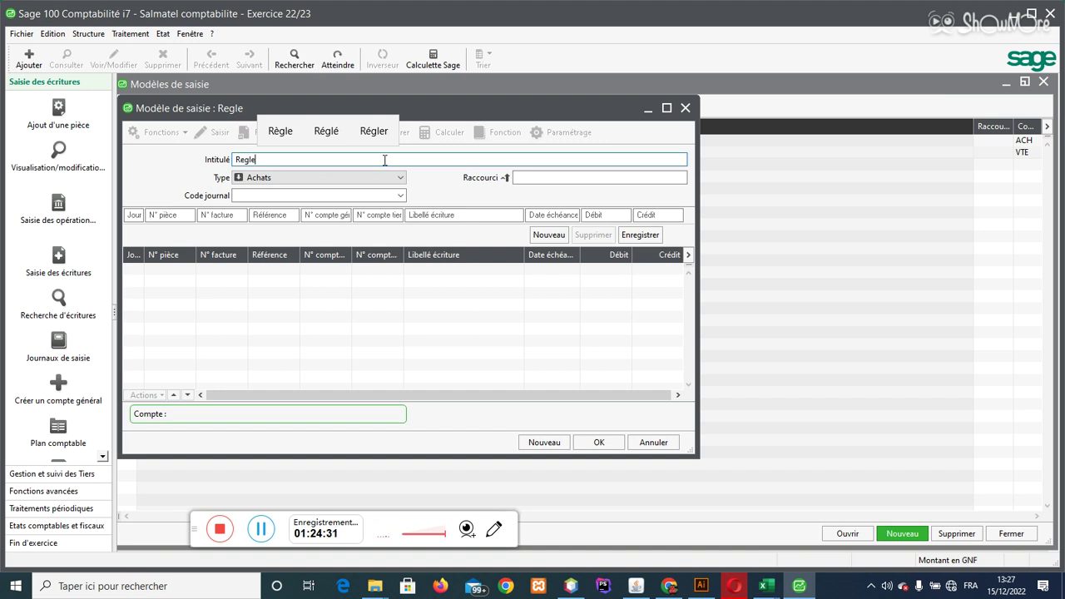
{"action": "type", "text": "Cl"}
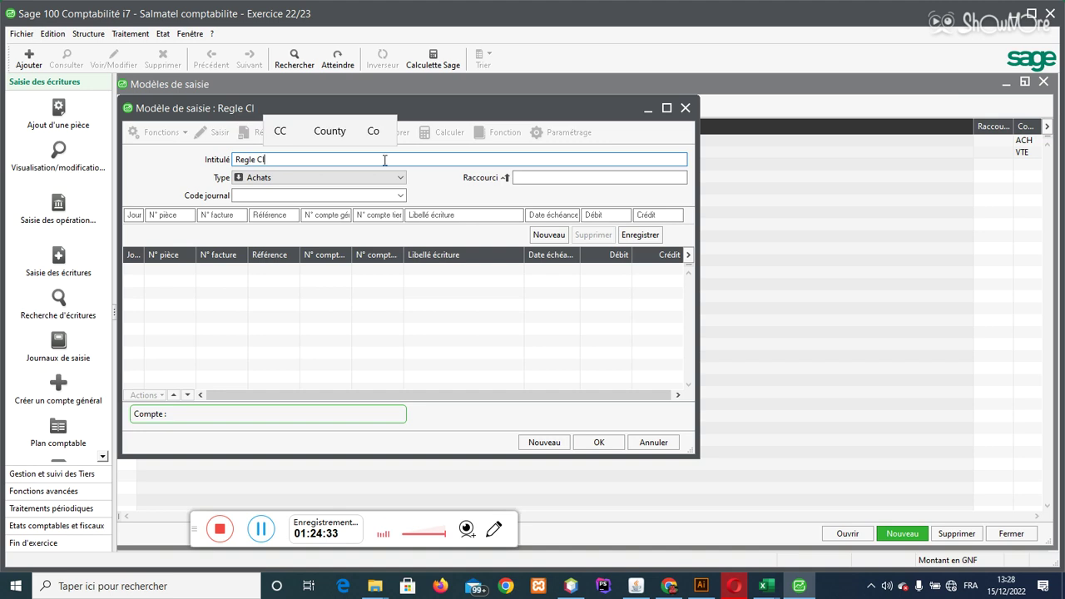
{"action": "type", "text": "i."}
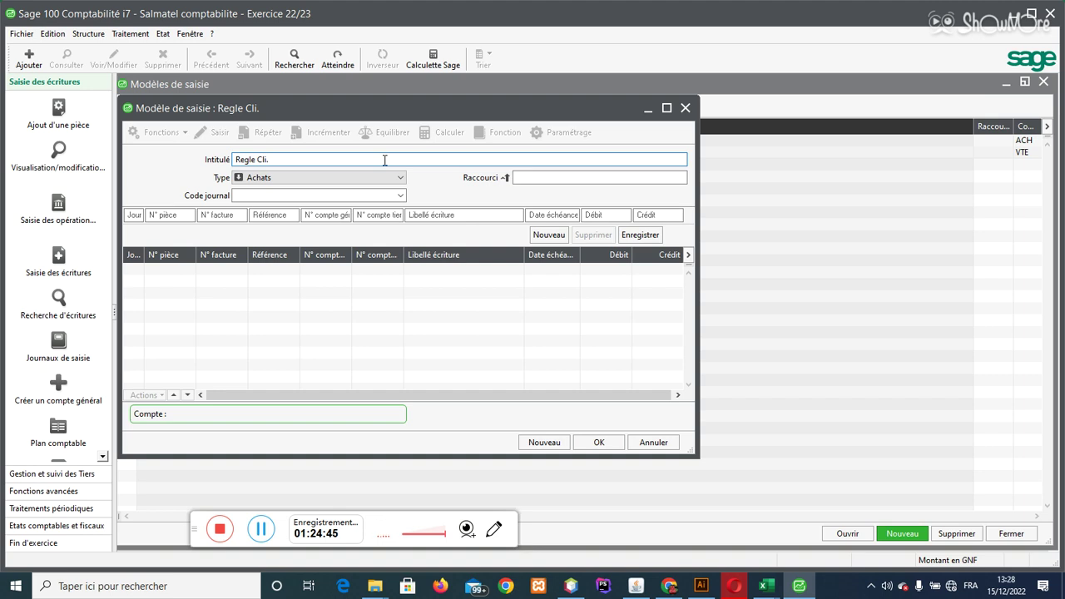
{"action": "type", "text": "CAS"}
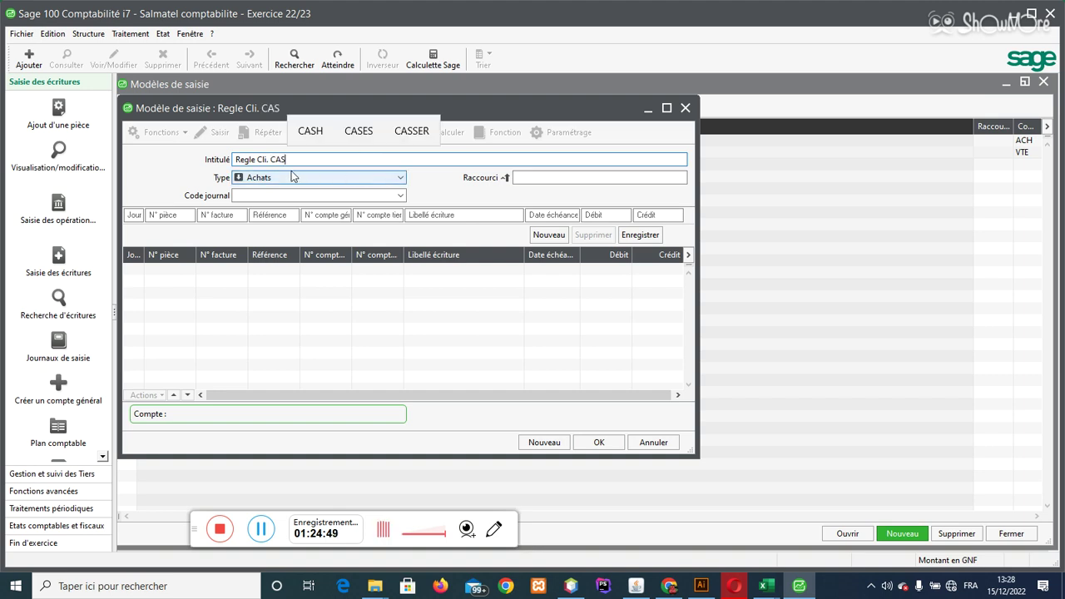
- Set the template's type to Trésorerie and its journal code to CAS1 Grande caisse, with the template window maximized
{"action": "left_click", "coordinate": [258, 180]}
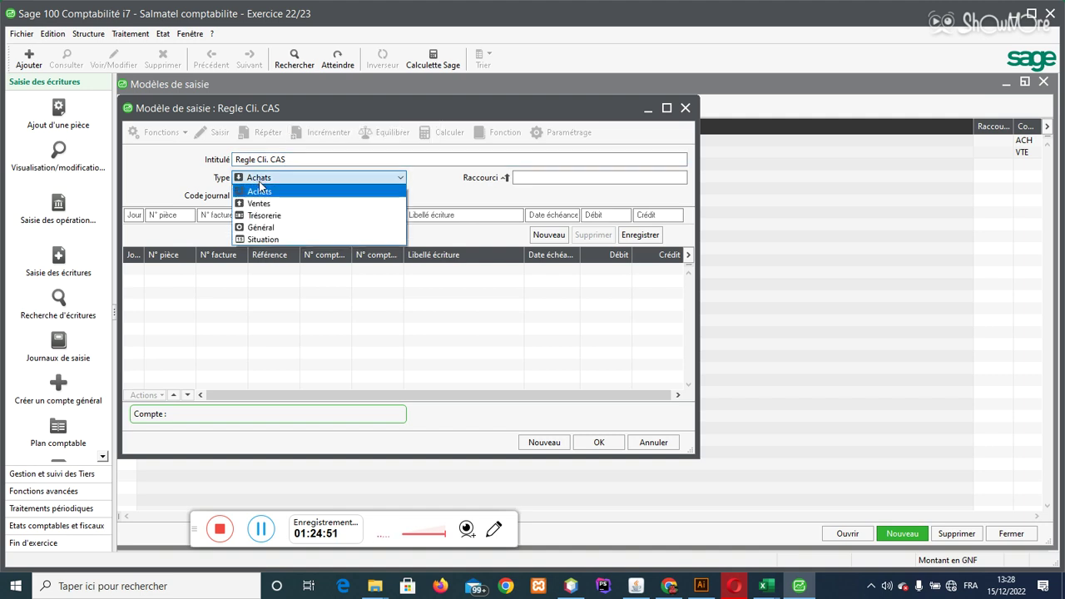
{"action": "left_click", "coordinate": [256, 217]}
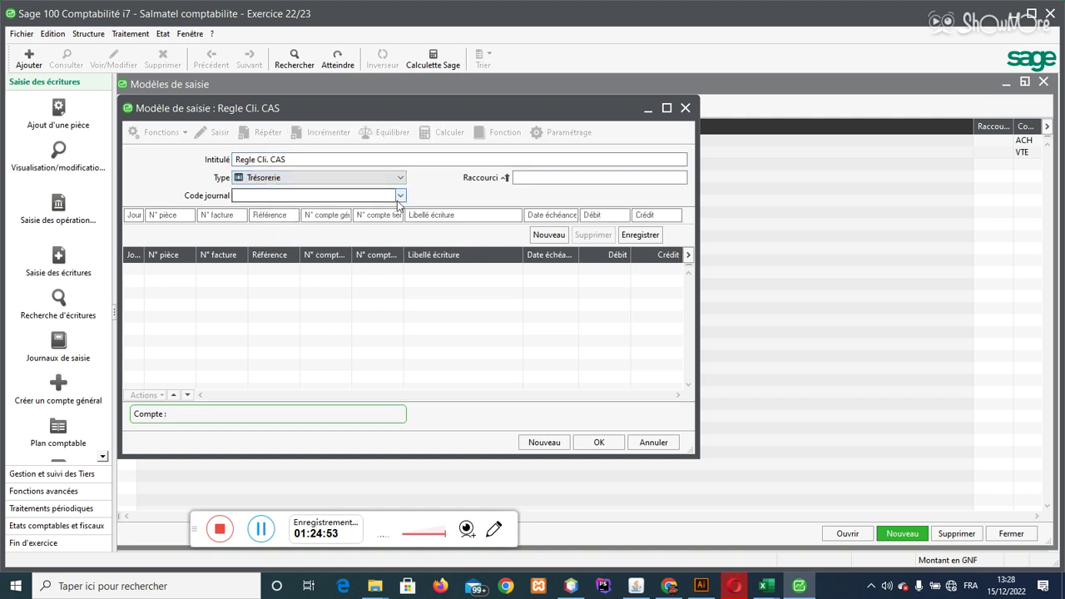
{"action": "left_click", "coordinate": [666, 107]}
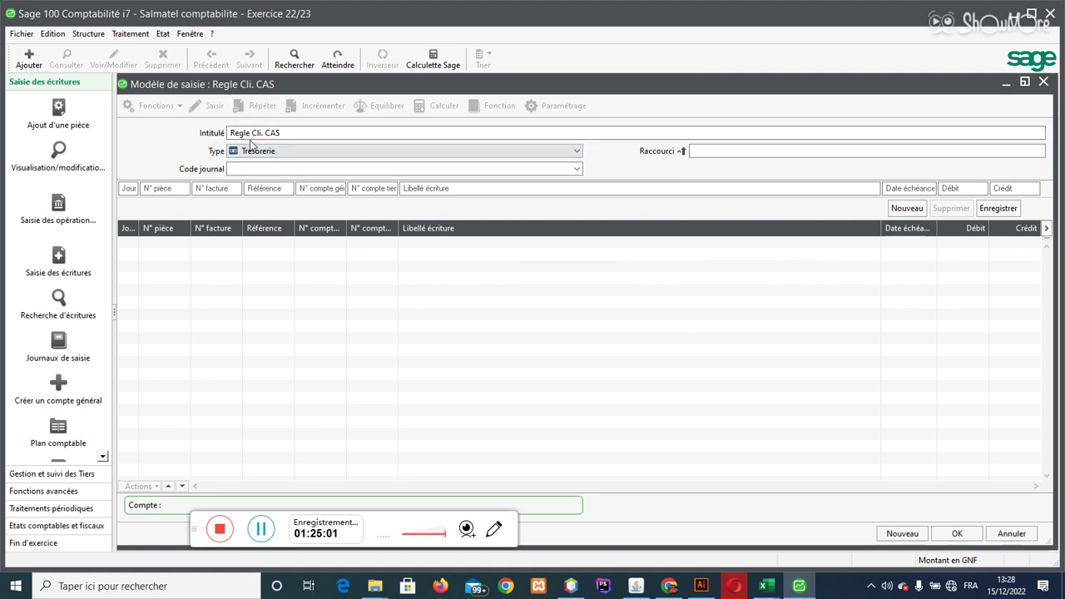
{"action": "left_click", "coordinate": [248, 133]}
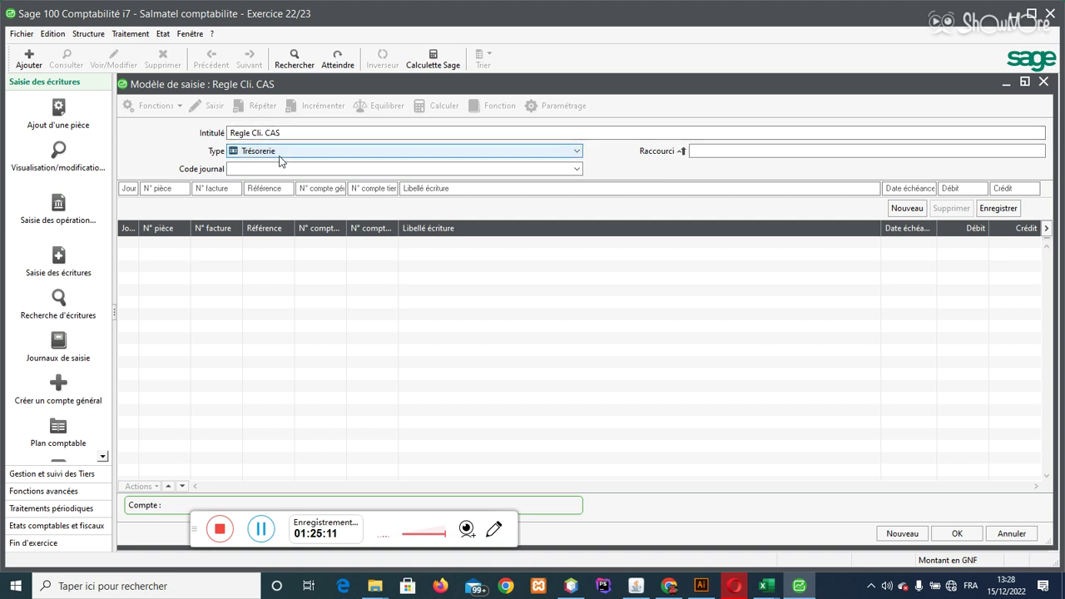
{"action": "left_click", "coordinate": [578, 170]}
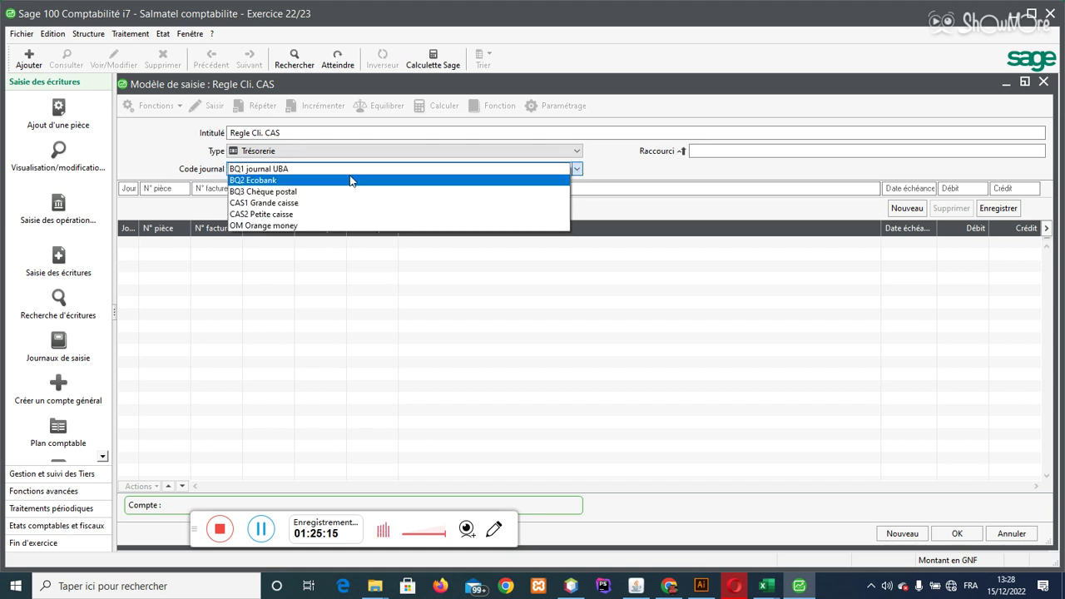
{"action": "left_click", "coordinate": [323, 208]}
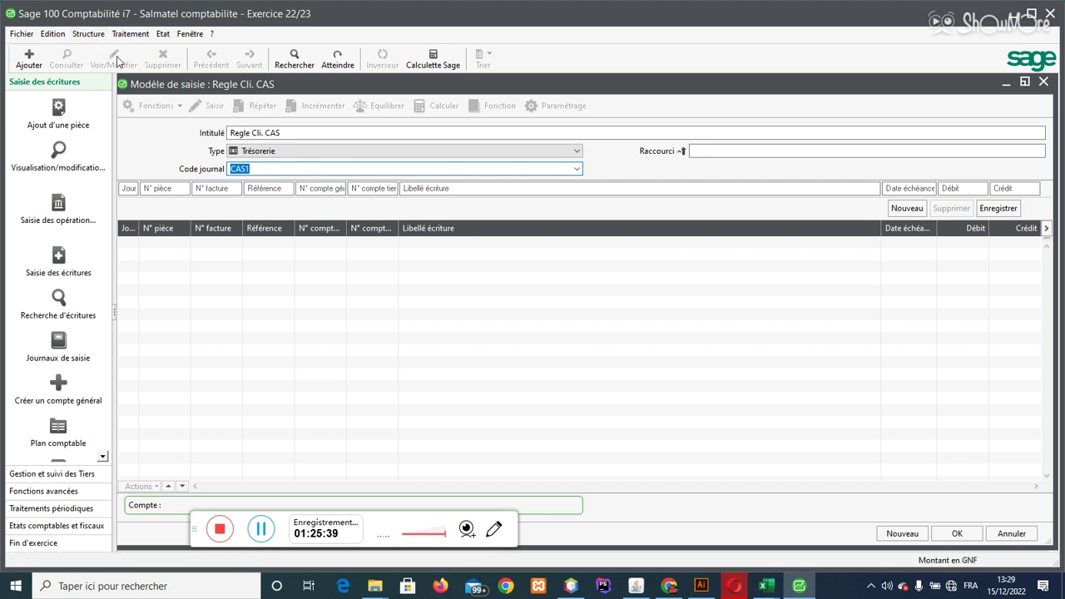
- Define the day, piece number, invoice number and reference of the first template line as manual entry (Saisir)
{"action": "left_click", "coordinate": [125, 190]}
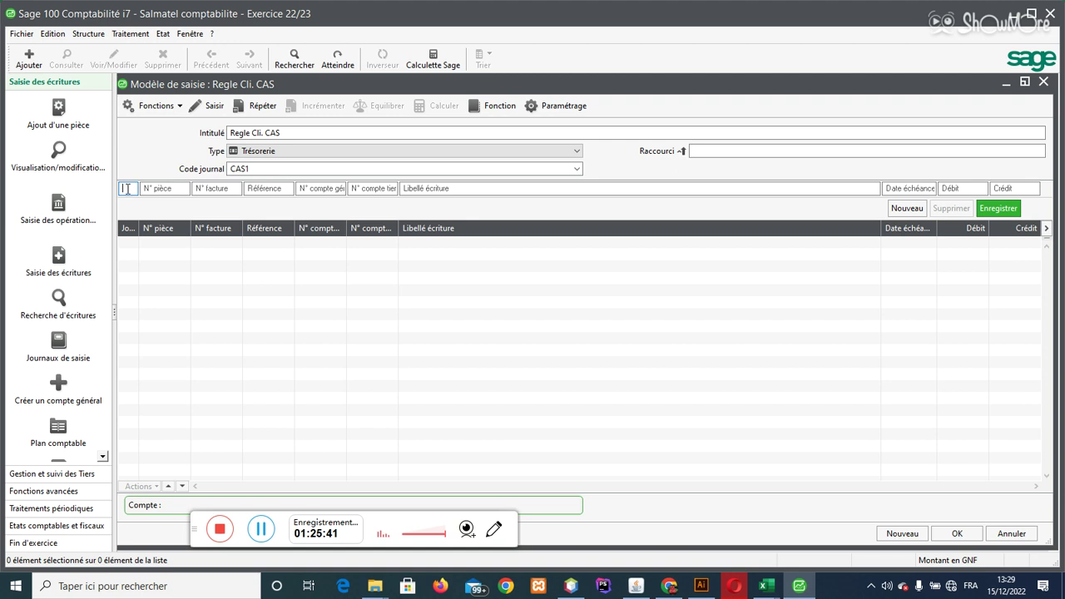
{"action": "left_click", "coordinate": [214, 106]}
{"action": "left_click", "coordinate": [216, 108]}
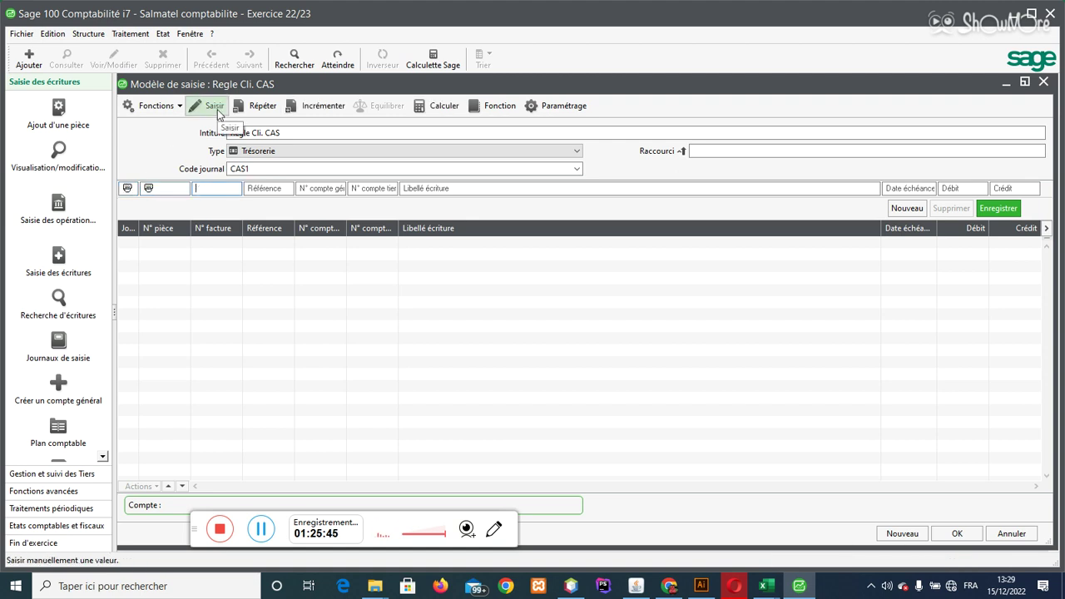
{"action": "left_click", "coordinate": [216, 108]}
{"action": "left_click", "coordinate": [216, 109]}
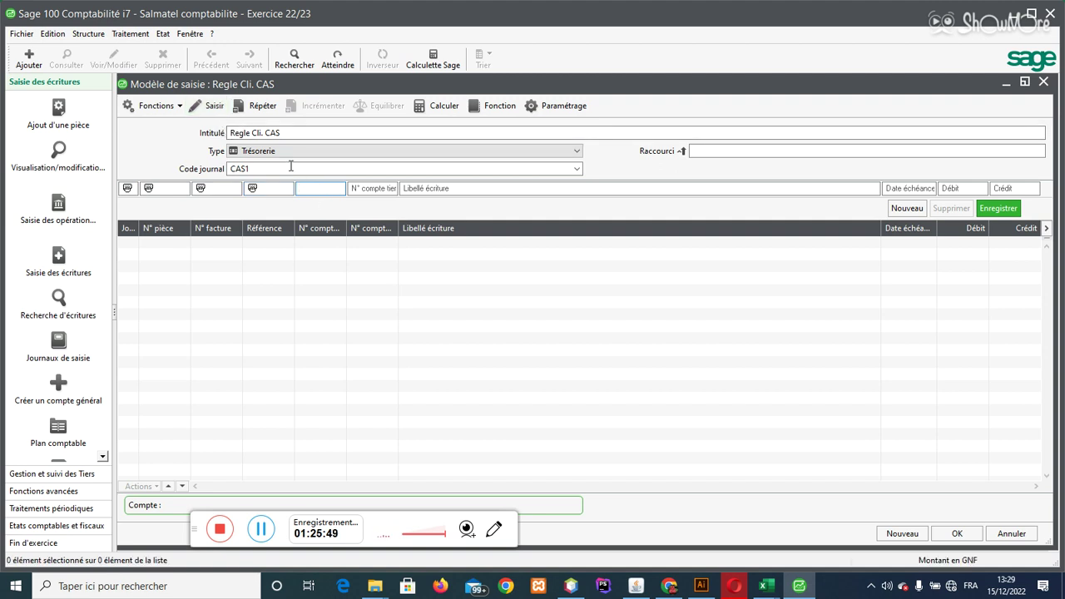
- Set the template line's general account to 411000 and its third-party account to manual entry (Saisir)
{"action": "type", "text": "411000"}
{"action": "key", "text": "Tab"}
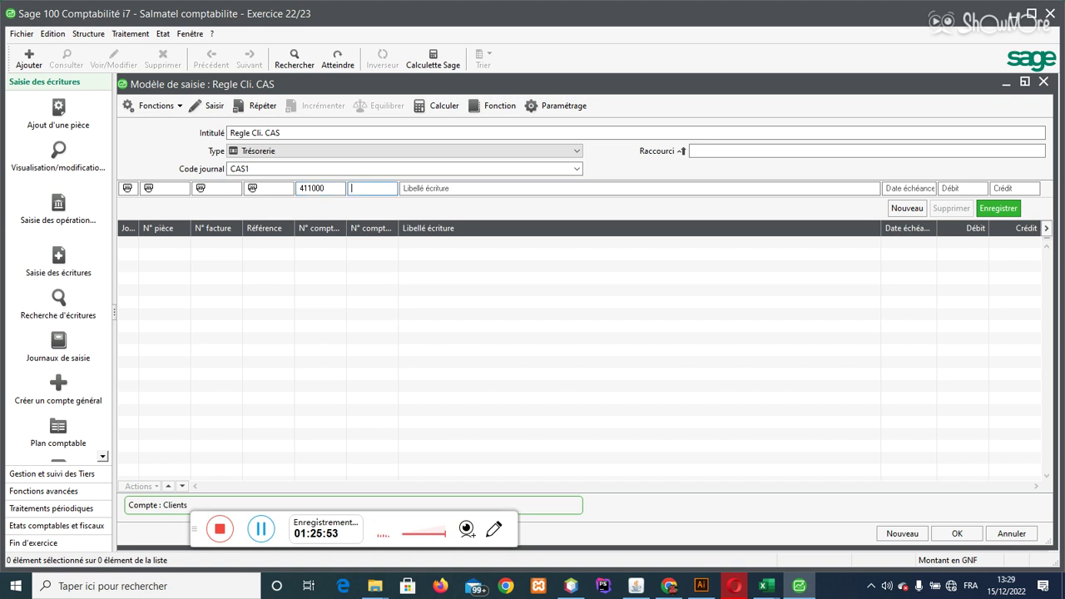
{"action": "key", "text": "Tab"}
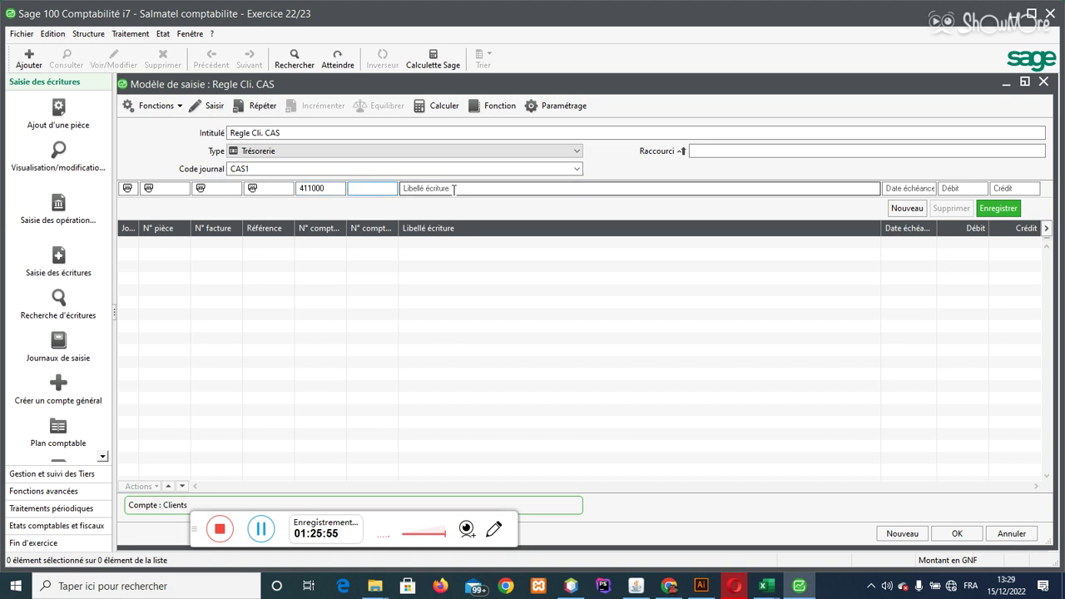
- Enter "Regl.sur vent de m" as the entry label of the 411000 template line
{"action": "type", "text": "Regl. Cl"}
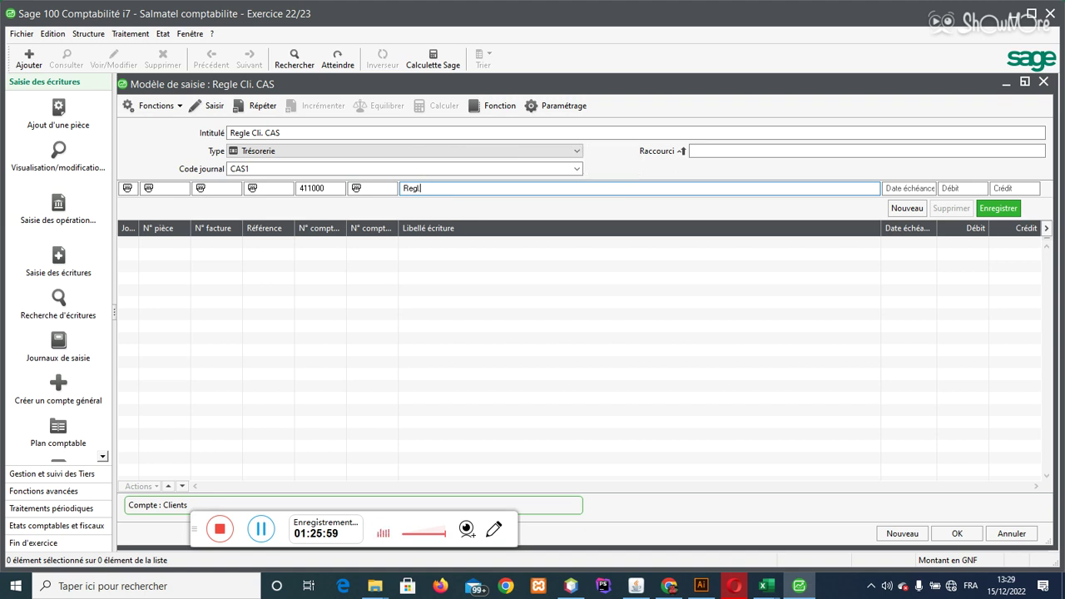
{"action": "type", "text": "IENT"}
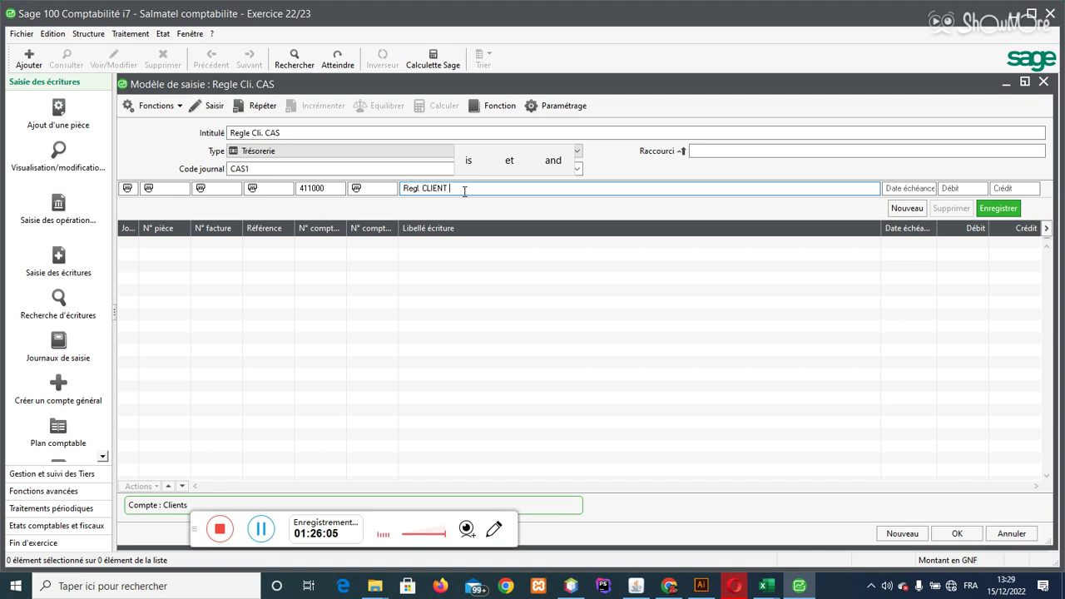
{"action": "left_click_drag", "start_coordinate": [465, 190], "coordinate": [419, 189]}
{"action": "key", "text": "BackSpace"}
{"action": "type", "text": "sur ven"}
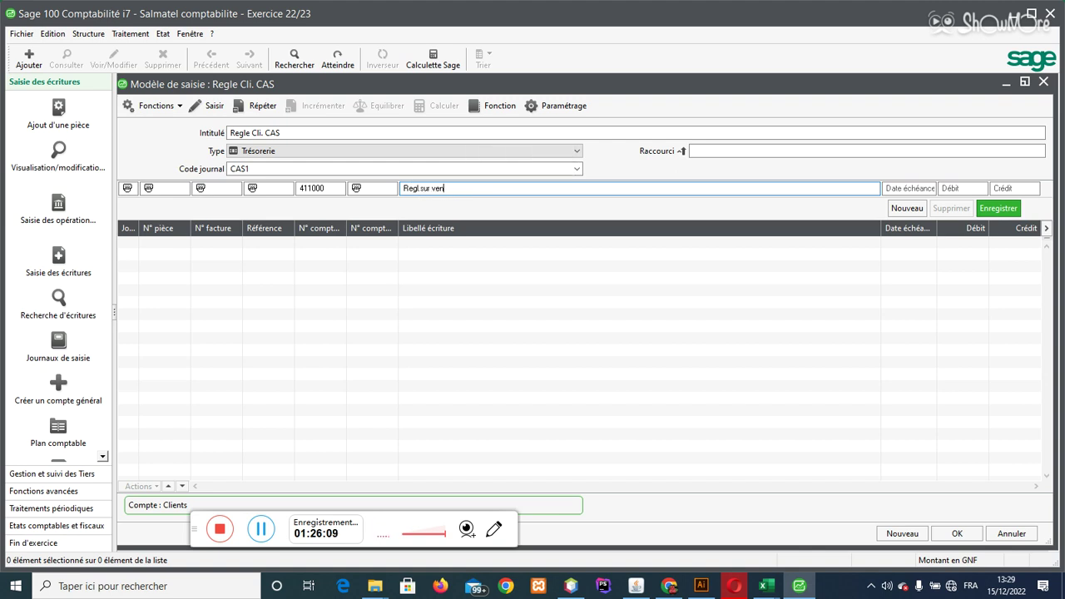
{"action": "type", "text": "t de m"}
- Define the due date and credit of the 411000 line as manual entry (Saisir) and save the template line
{"action": "key", "text": "Tab"}
{"action": "key", "text": "Tab"}
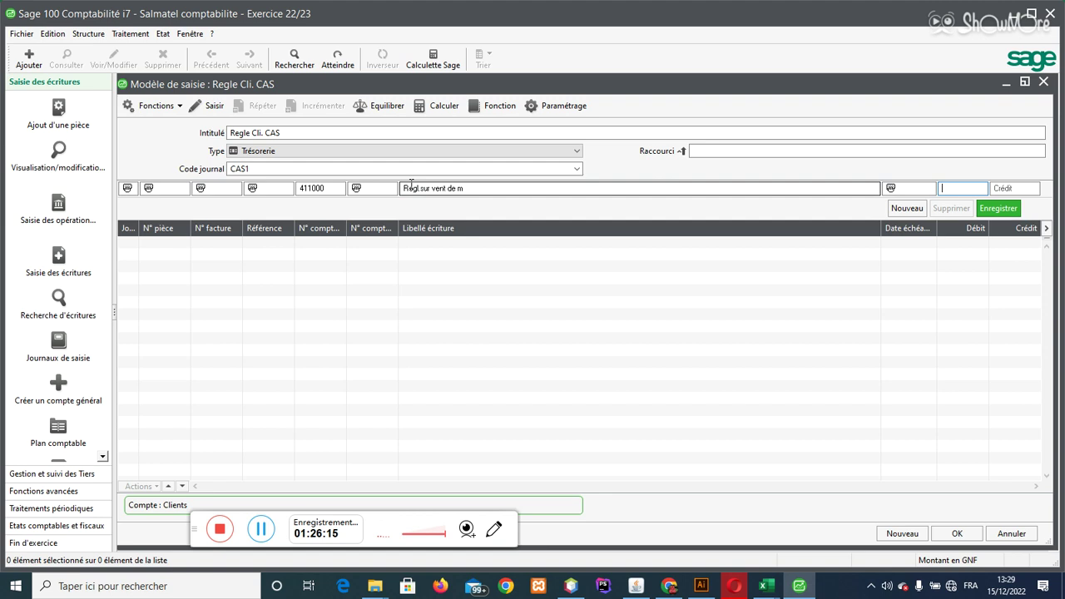
{"action": "key", "text": "Tab"}
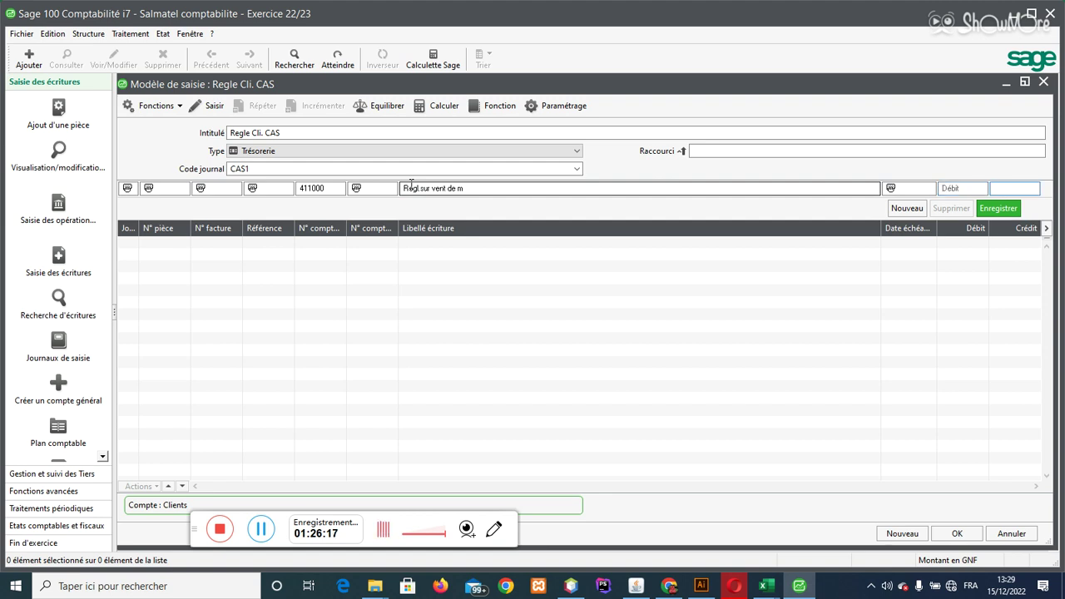
{"action": "left_click", "coordinate": [196, 109]}
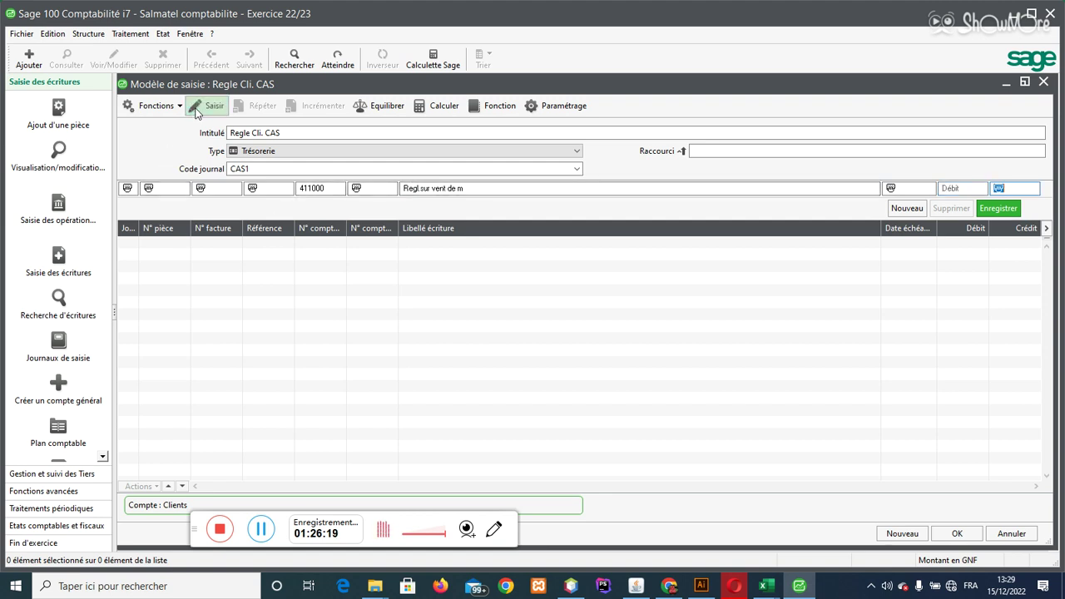
{"action": "key", "text": "Return"}
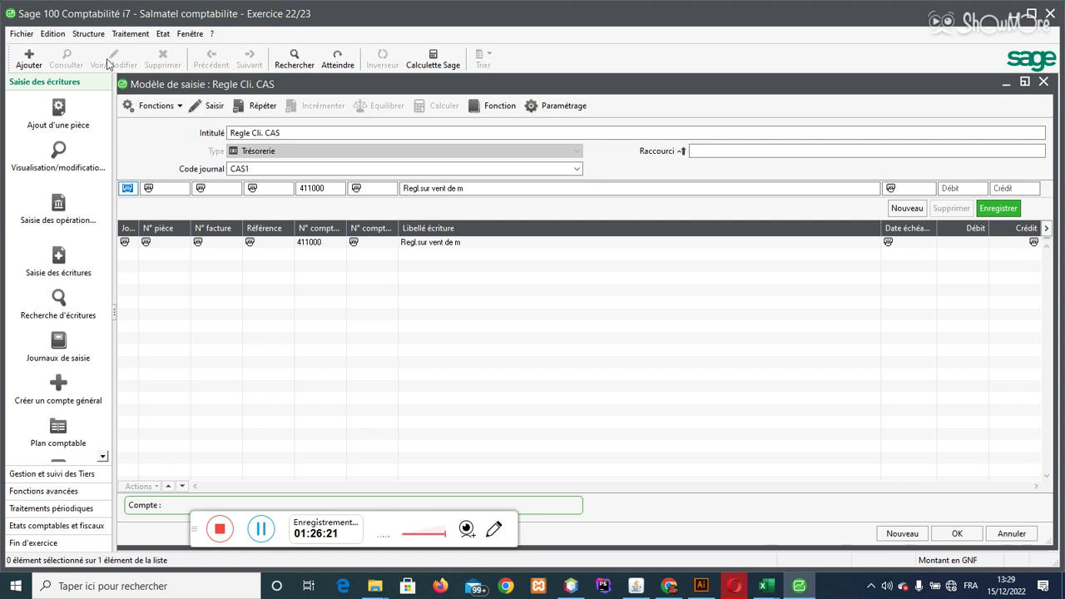
- Check the settings of journal code CAS1 Grande caisse and save the Regle Cli. CAS entry template
{"action": "left_click", "coordinate": [266, 169]}
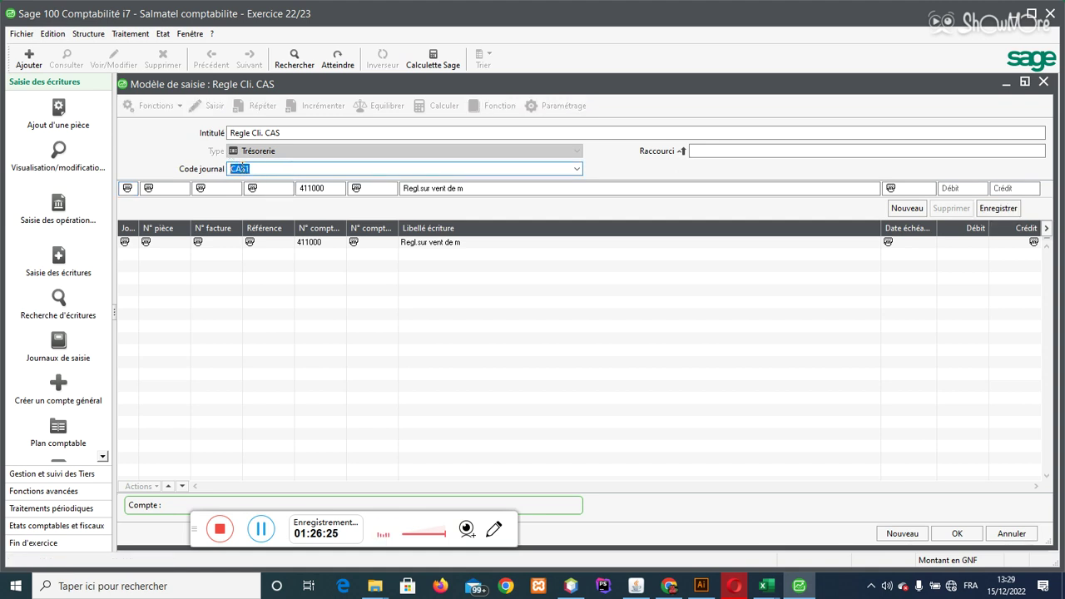
{"action": "left_click", "coordinate": [127, 38]}
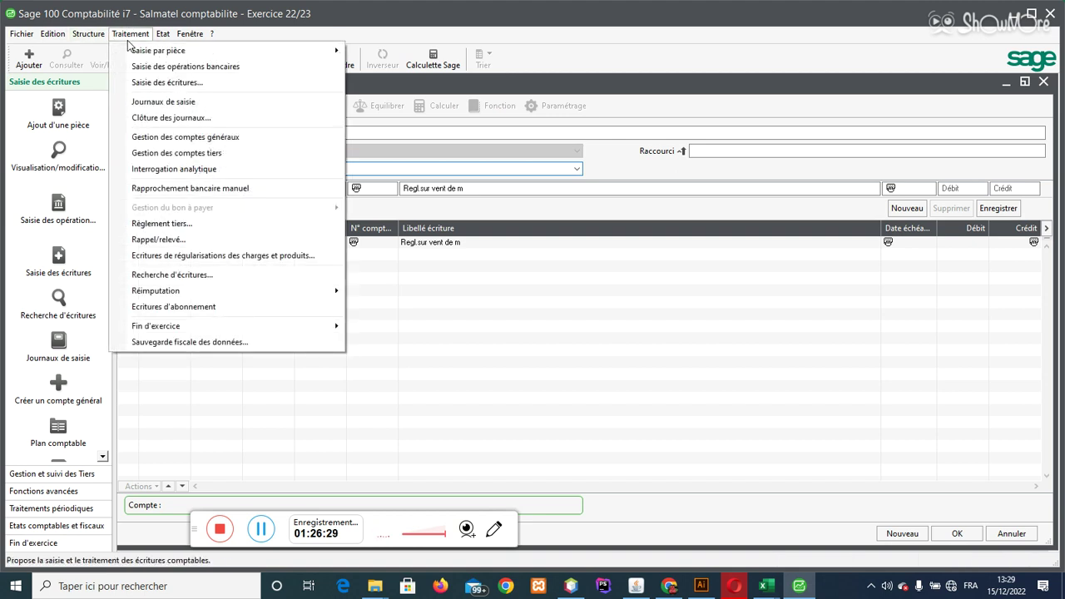
{"action": "mouse_move", "coordinate": [87, 34]}
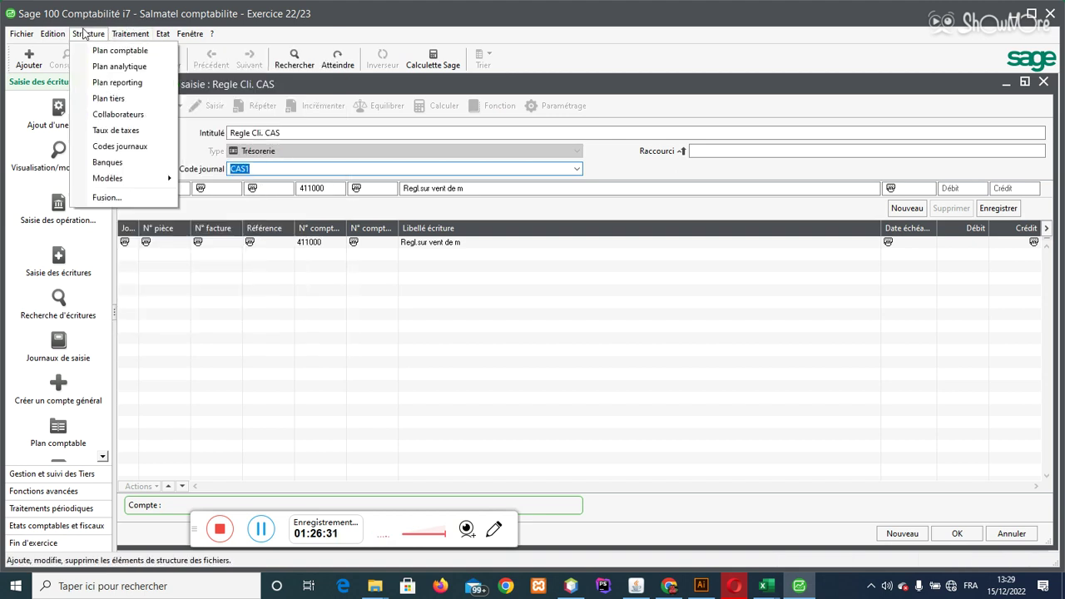
{"action": "left_click", "coordinate": [133, 147]}
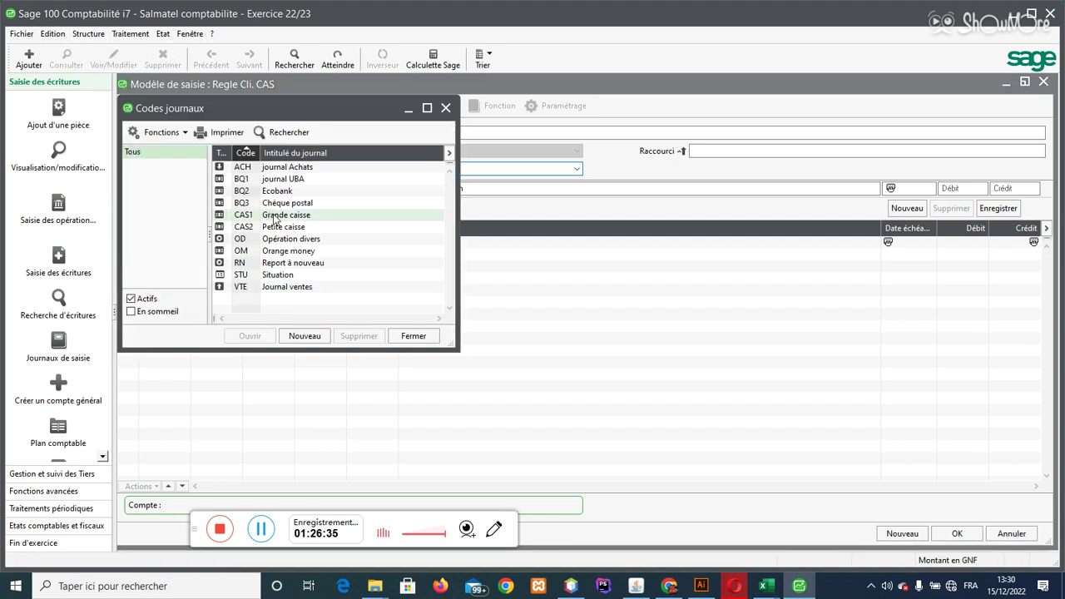
{"action": "double_click", "coordinate": [219, 217]}
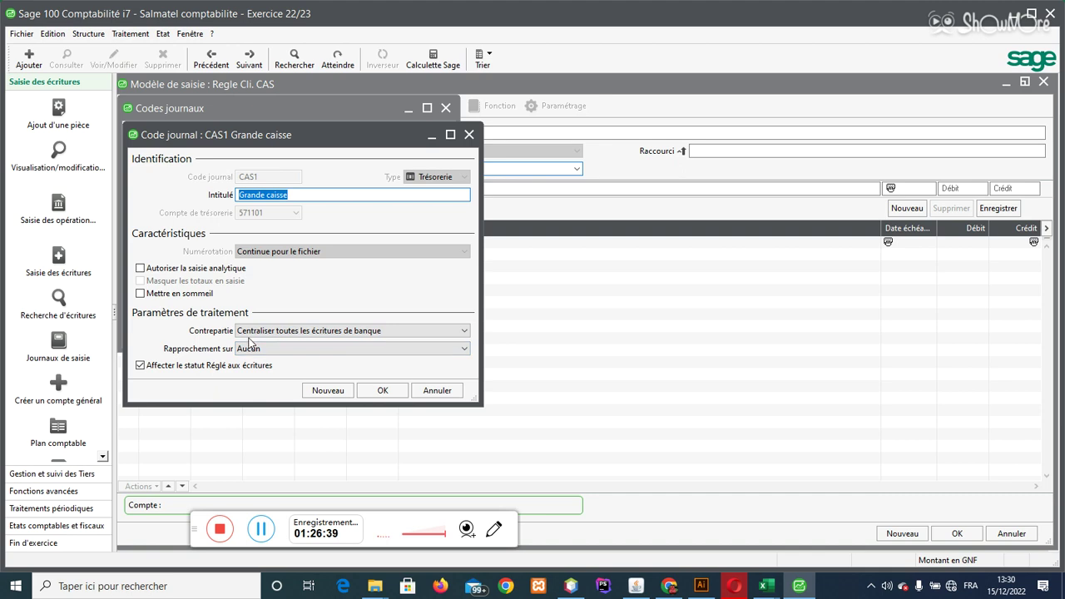
{"action": "left_click", "coordinate": [429, 391]}
{"action": "left_click", "coordinate": [414, 335]}
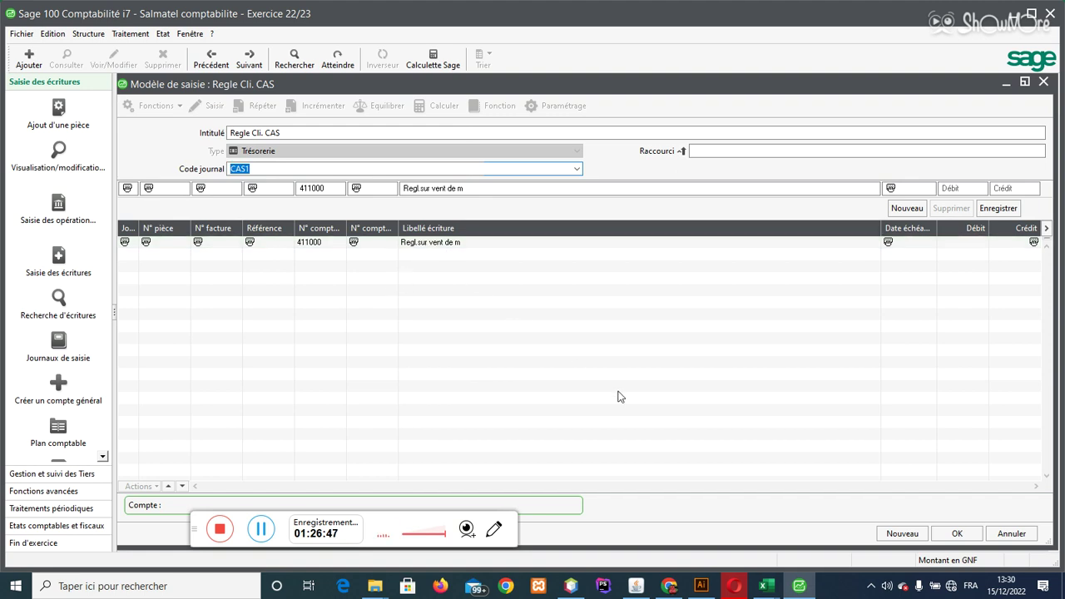
{"action": "left_click", "coordinate": [961, 533]}
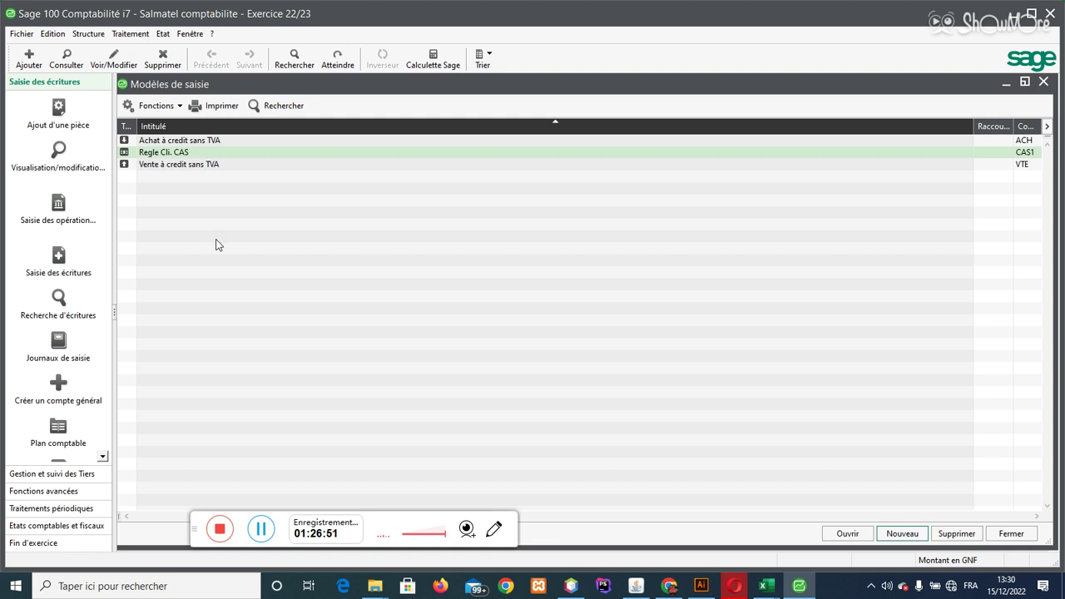
- Add a new accounting piece, clear its journal code and apply the Regle Cli. CAS entry template to it
{"action": "left_click", "coordinate": [56, 108]}
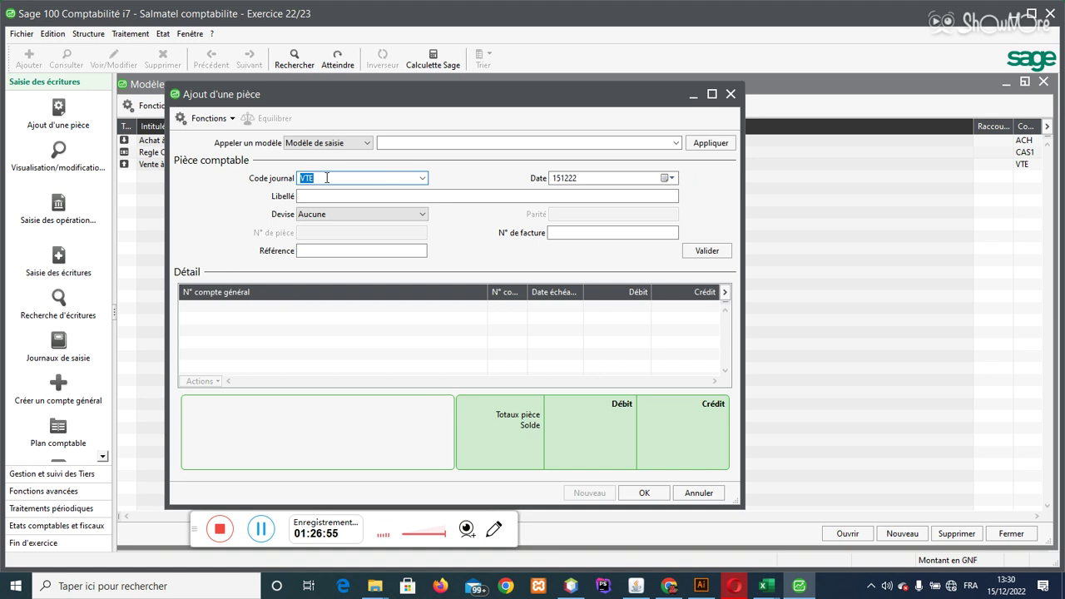
{"action": "key", "text": "BackSpace"}
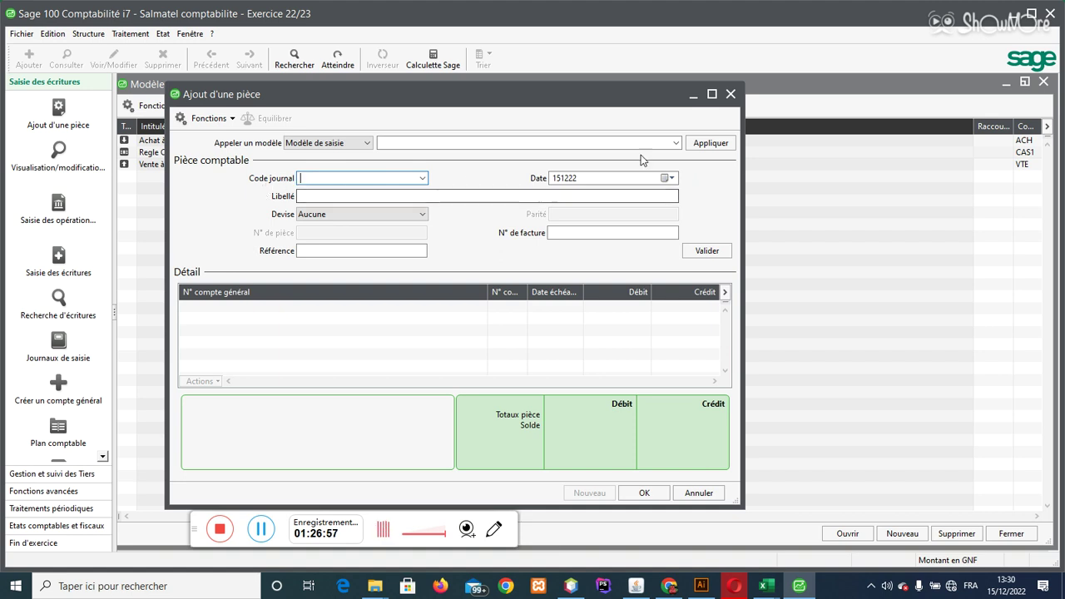
{"action": "left_click", "coordinate": [679, 143]}
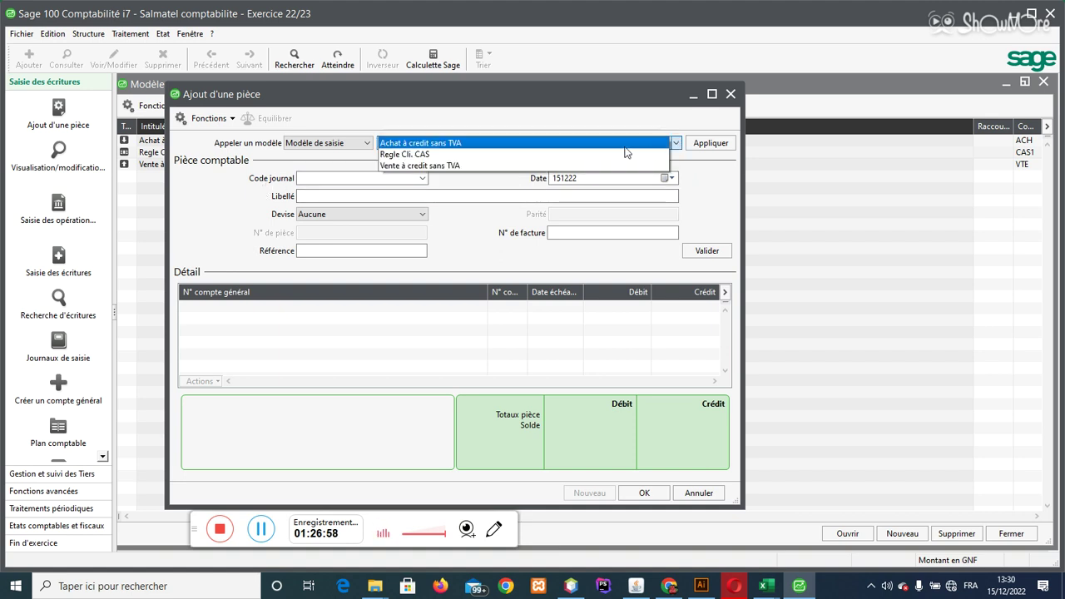
{"action": "left_click", "coordinate": [514, 154]}
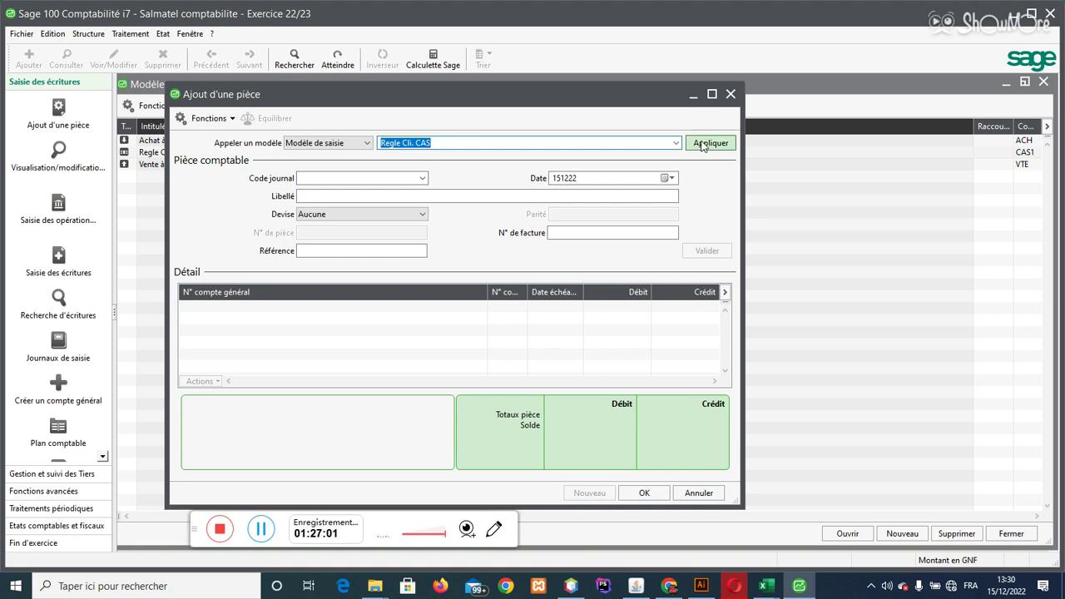
{"action": "left_click", "coordinate": [693, 146]}
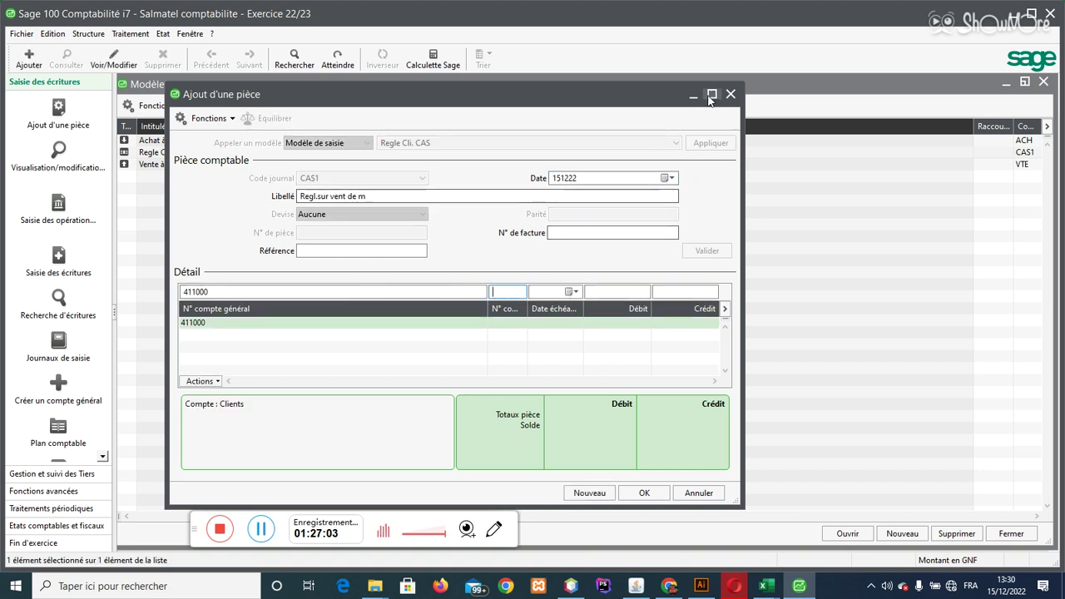
{"action": "left_click", "coordinate": [712, 94]}
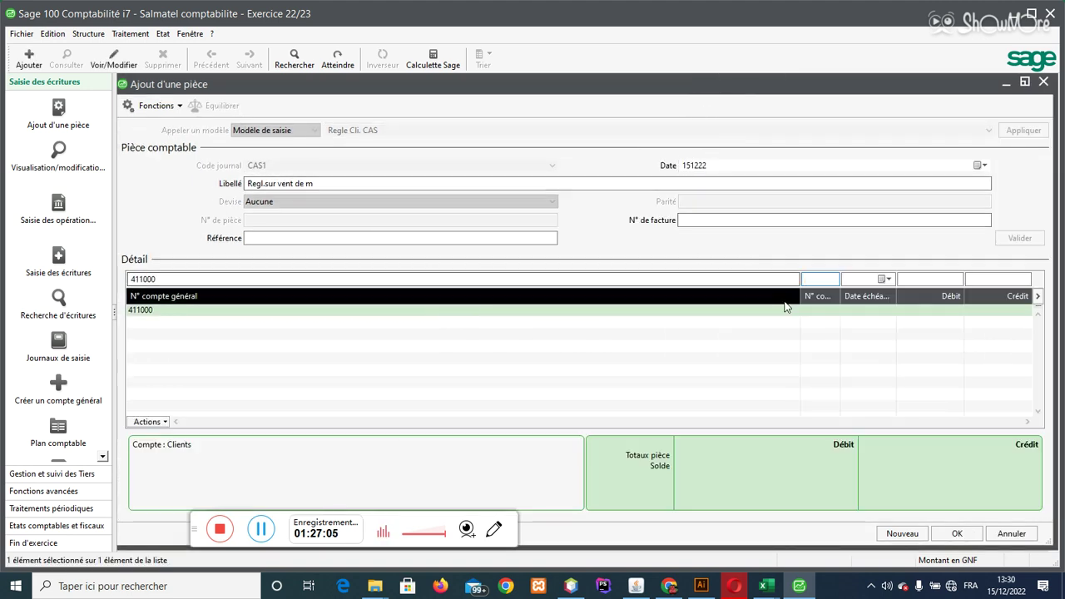
- Assign the fourth client in the third-party list to the 411000 line and enter a credit of 24000000
{"action": "type", "text": "CL"}
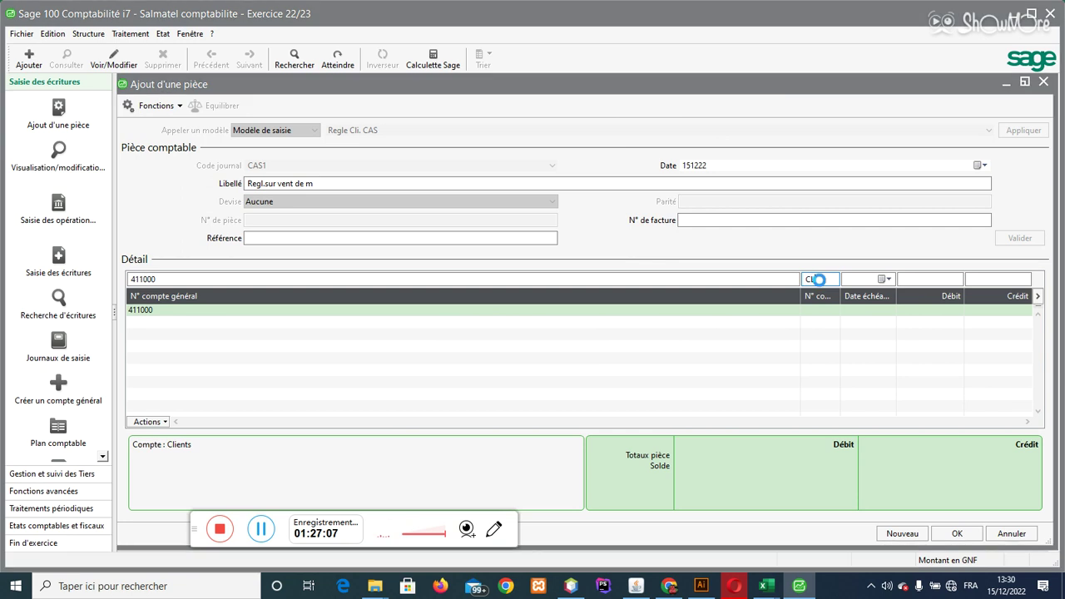
{"action": "key", "text": "Tab"}
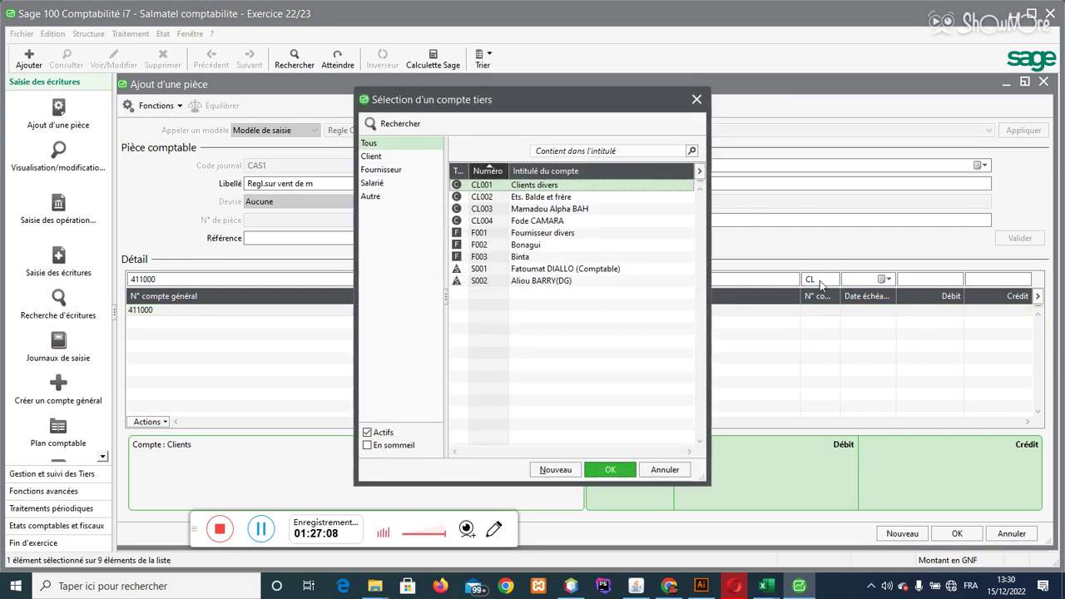
{"action": "double_click", "coordinate": [539, 223]}
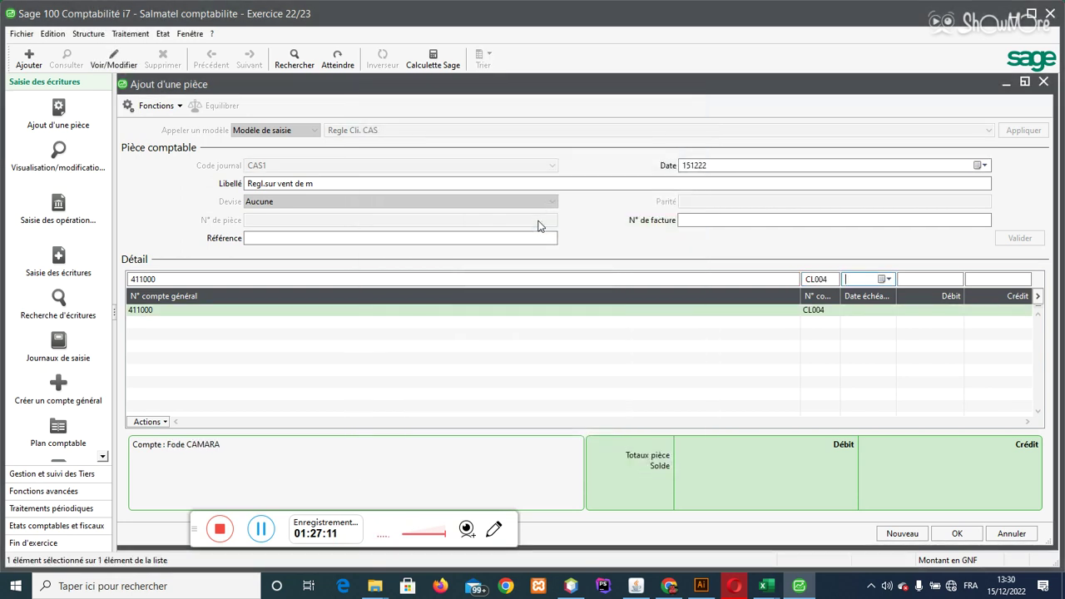
{"action": "key", "text": "Tab"}
{"action": "key", "text": "Tab"}
{"action": "type", "text": "24000000"}
{"action": "key", "text": "Return"}
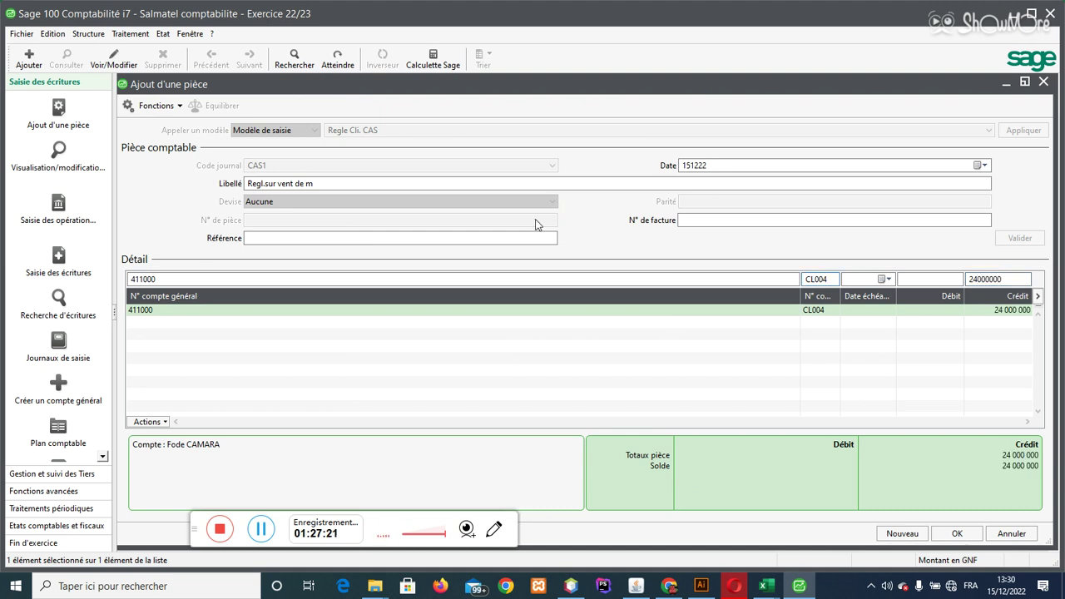
- Correct the credit of the 411000 line to 2400000 and save the piece
{"action": "left_click", "coordinate": [1014, 278]}
{"action": "key", "text": "Return"}
{"action": "left_click", "coordinate": [954, 535]}
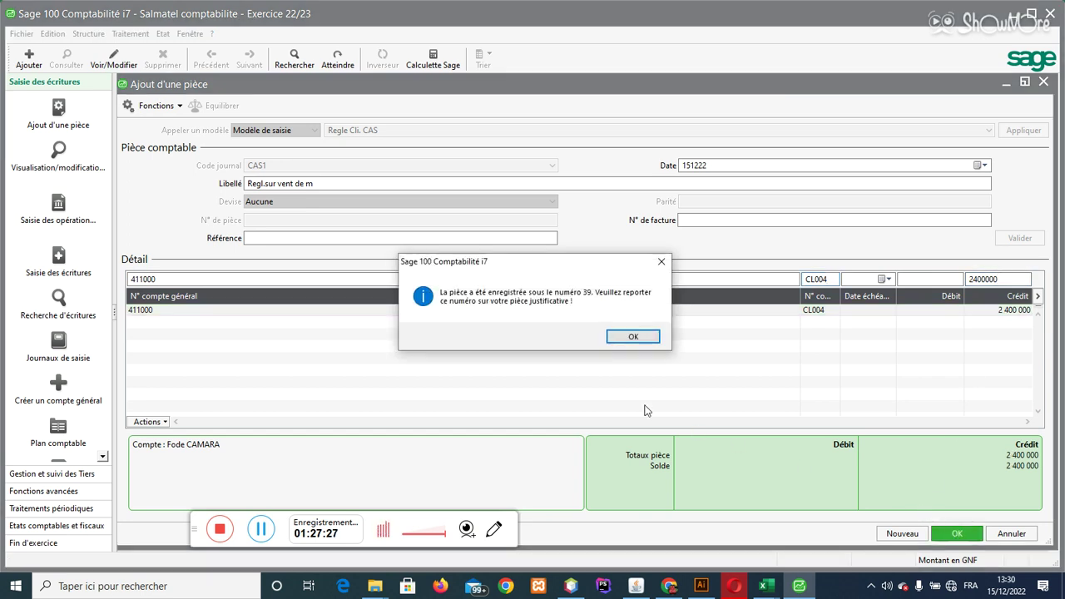
{"action": "left_click", "coordinate": [628, 336]}
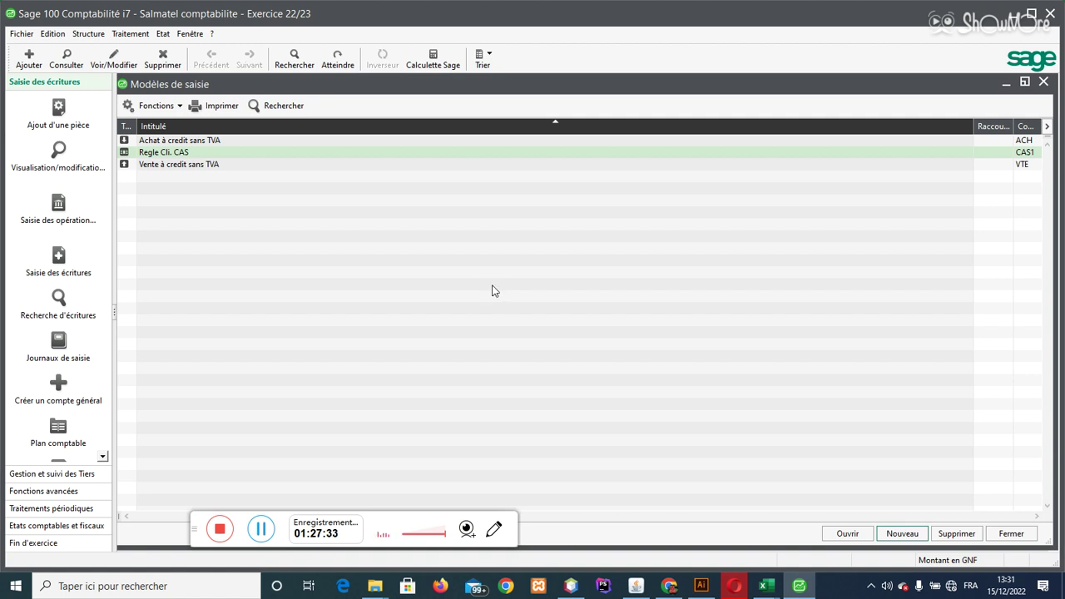
- Open the December 2022 CAS1 Grande caisse journal and apply the Regle Cli. CAS entry template
{"action": "left_click", "coordinate": [125, 34]}
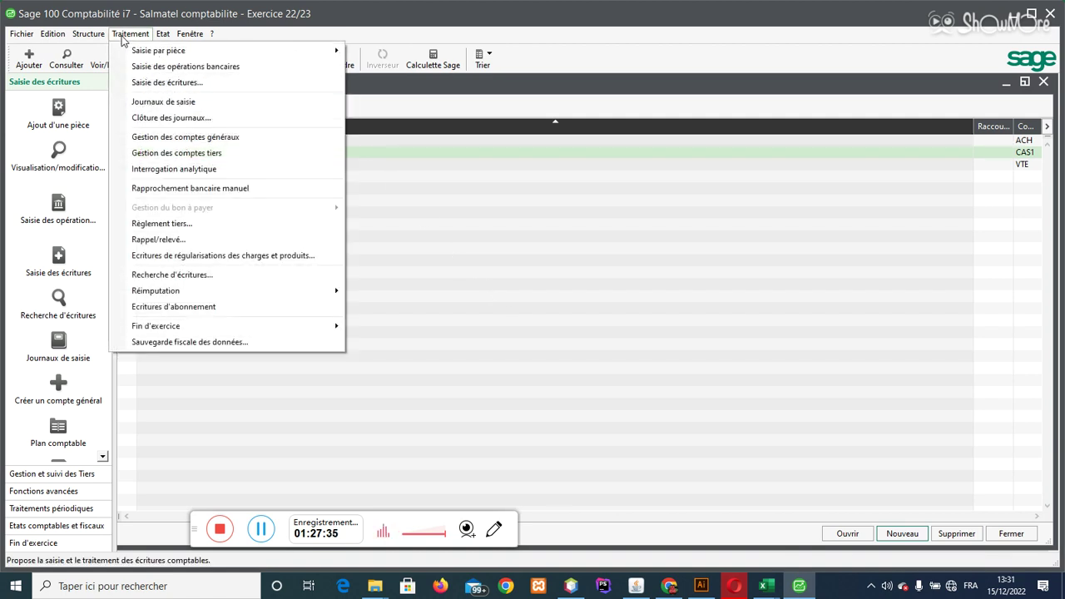
{"action": "left_click", "coordinate": [160, 102]}
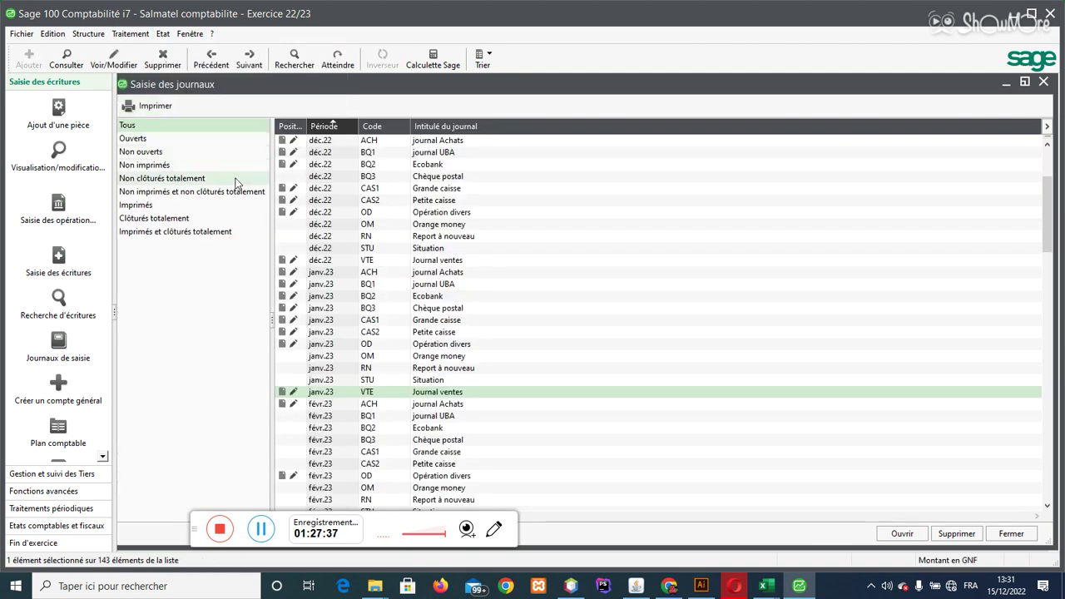
{"action": "double_click", "coordinate": [391, 189]}
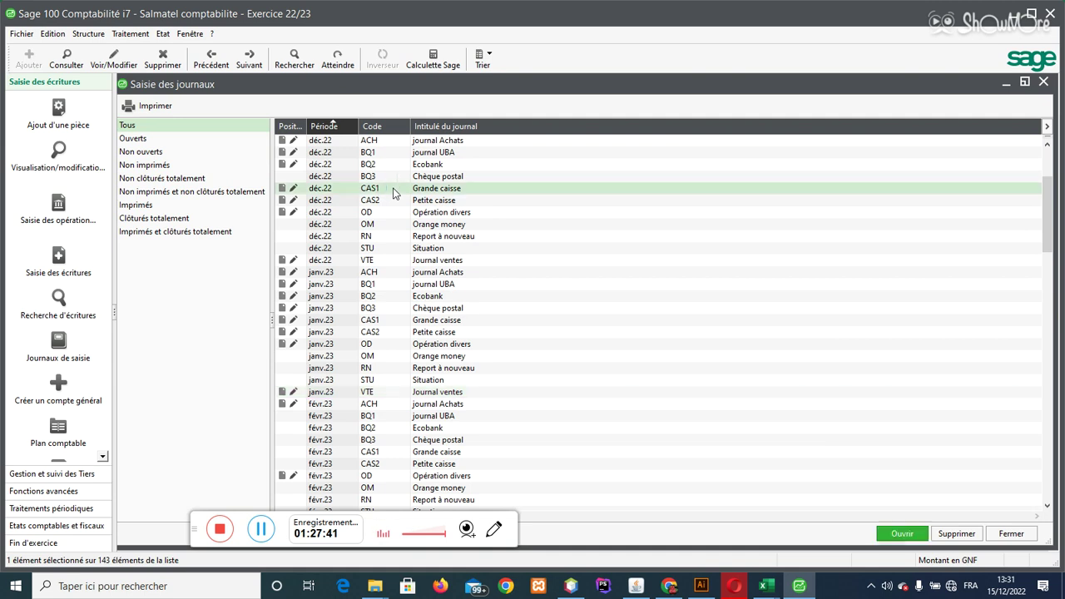
{"action": "left_click", "coordinate": [649, 200]}
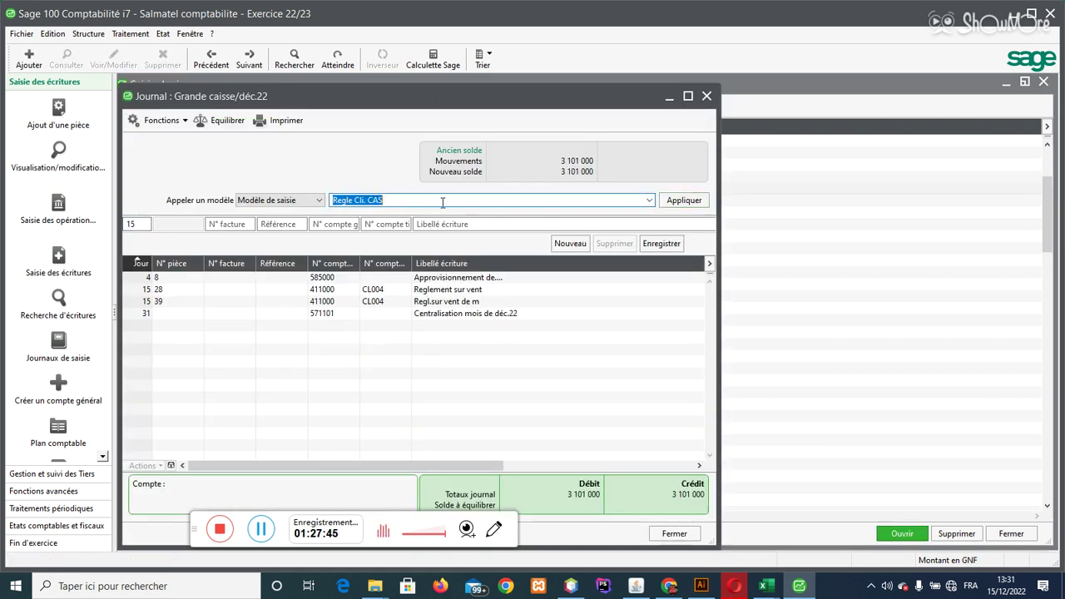
{"action": "left_click", "coordinate": [682, 201]}
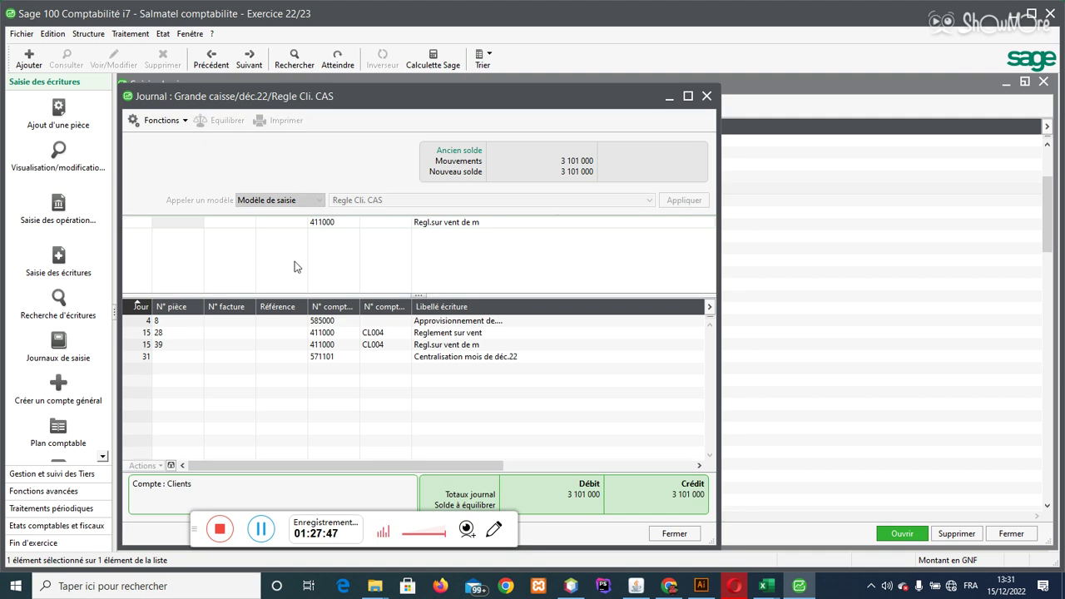
- Set the template entry's day to 6 and its third-party account to Ets. Balde et frère
{"action": "type", "text": "6"}
{"action": "key", "text": "Tab"}
{"action": "left_click", "coordinate": [688, 96]}
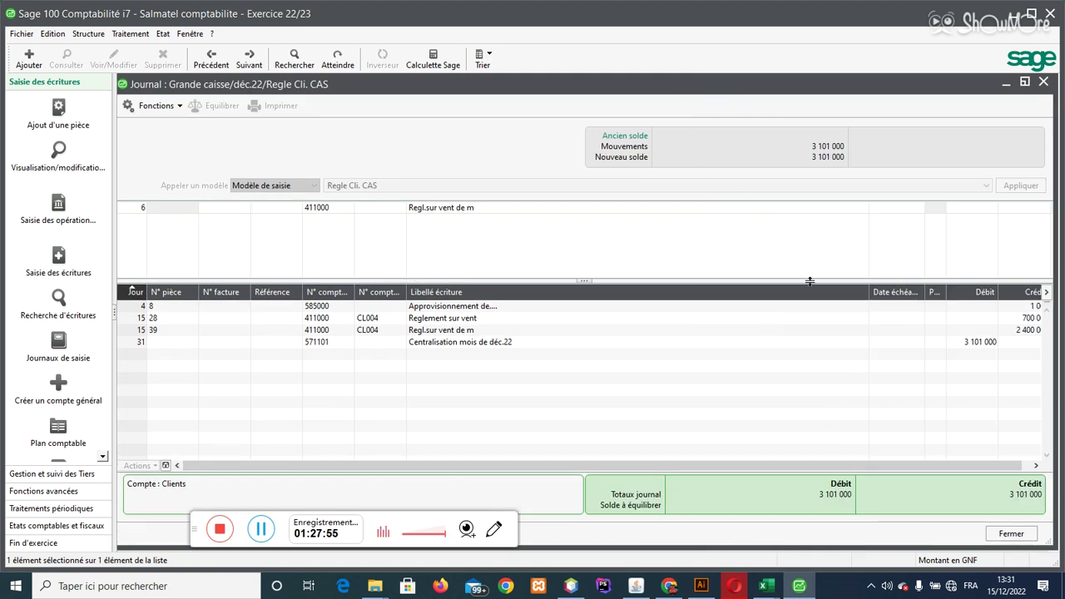
{"action": "type", "text": "CL"}
{"action": "key", "text": "Tab"}
{"action": "double_click", "coordinate": [530, 197]}
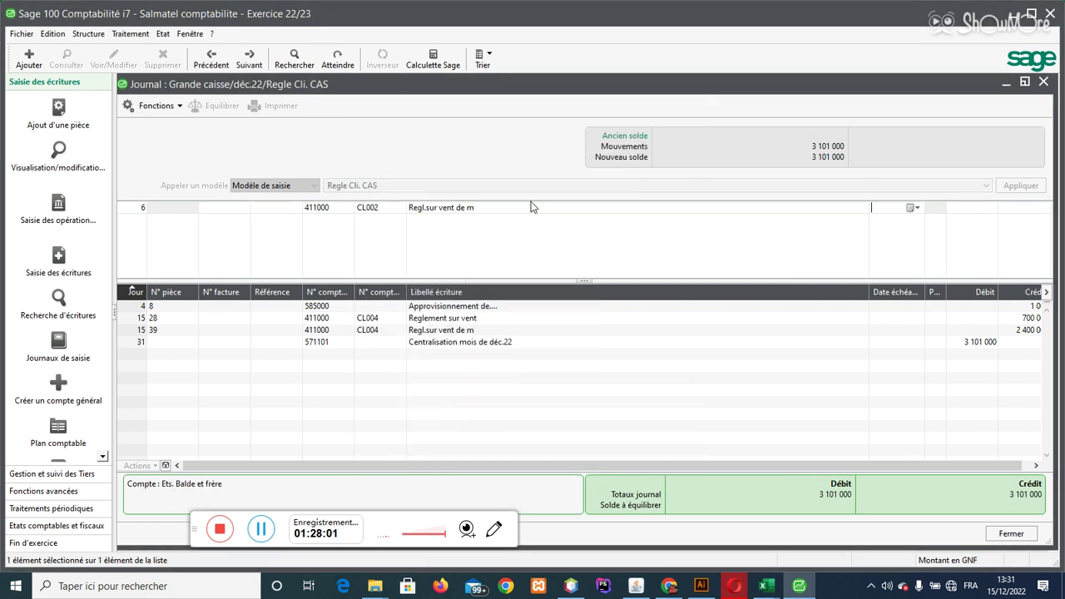
- Enter a credit of 1300000 on the day 6 entry, record it and close the Grande caisse journal
{"action": "key", "text": "Tab"}
{"action": "key", "text": "Tab"}
{"action": "type", "text": "1"}
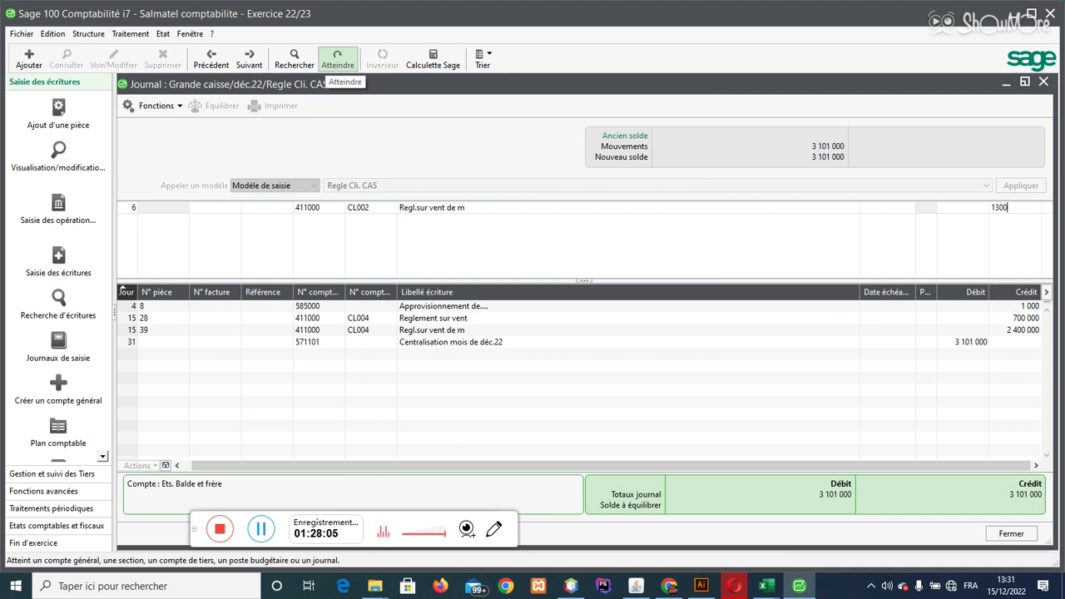
{"action": "key", "text": "Return"}
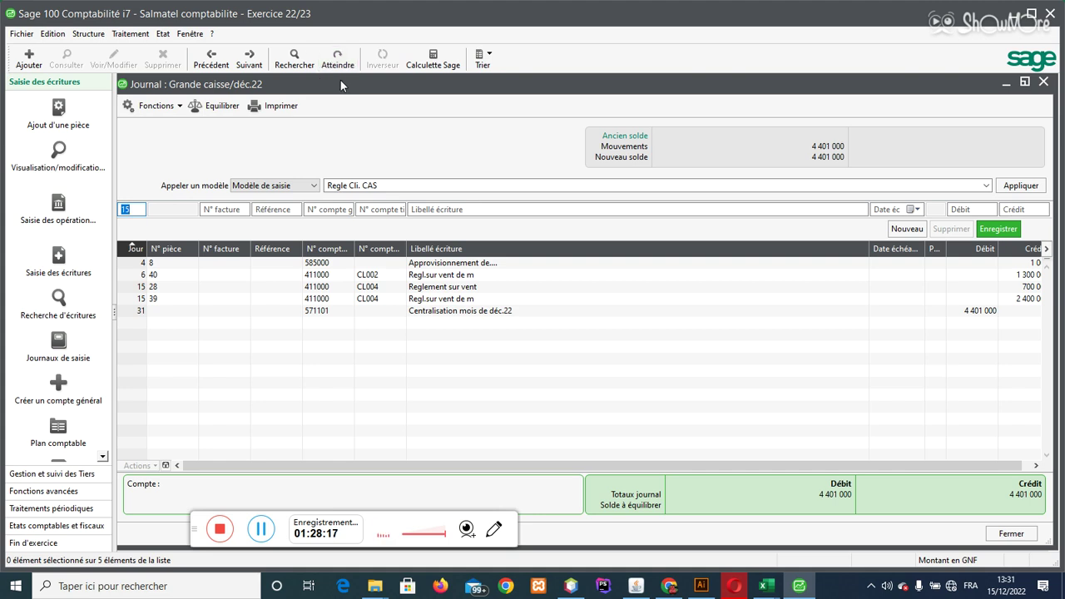
{"action": "left_click", "coordinate": [989, 537]}
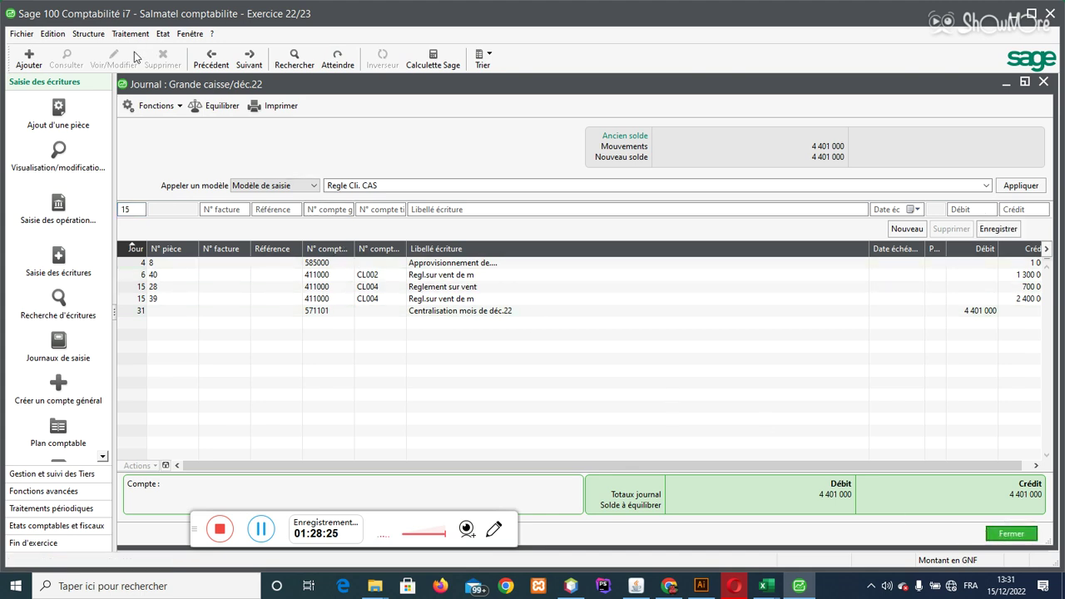
- Create a new entry template titled "Achat avec TVA a credit" and maximise its window
{"action": "left_click", "coordinate": [94, 37]}
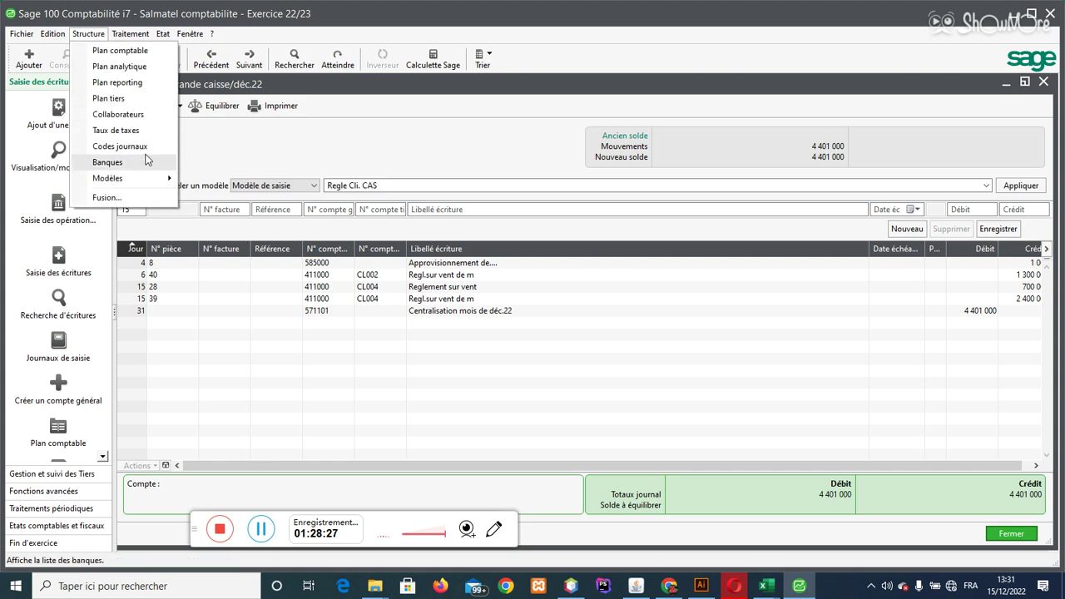
{"action": "mouse_move", "coordinate": [150, 188]}
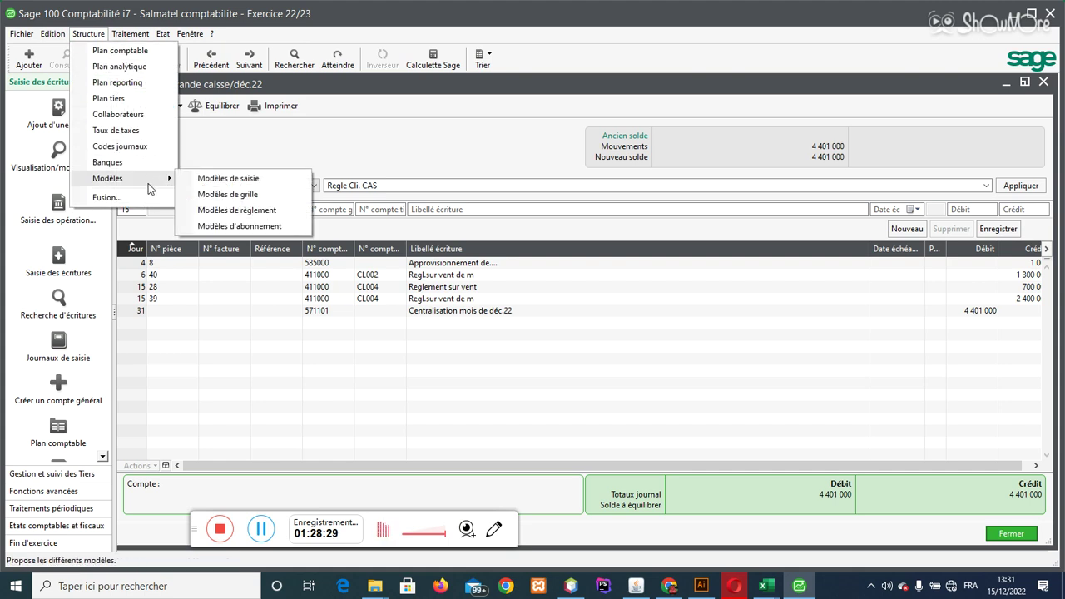
{"action": "left_click", "coordinate": [213, 179]}
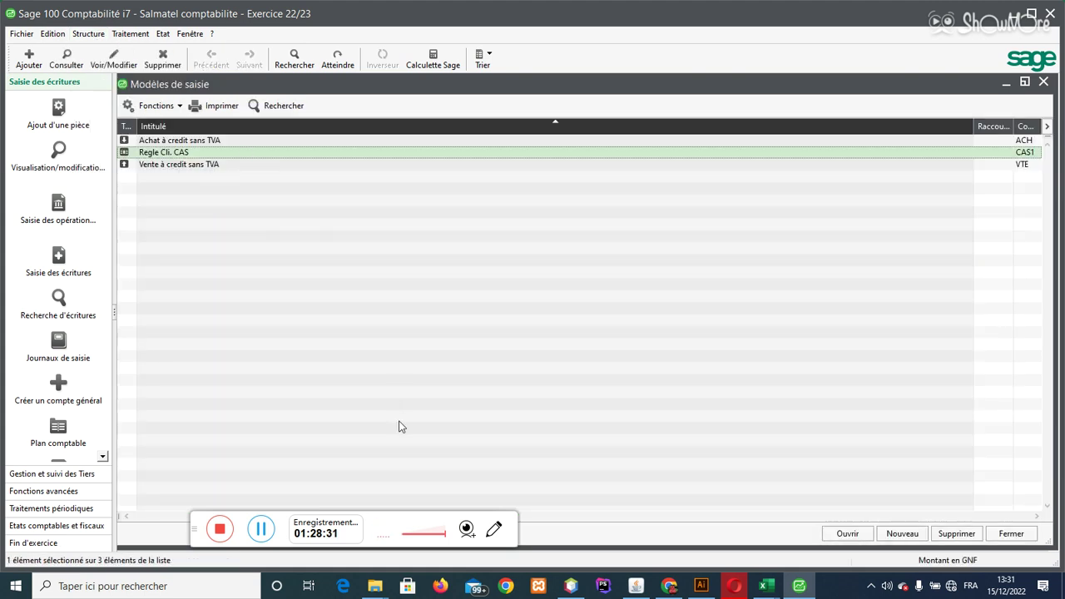
{"action": "left_click", "coordinate": [904, 537]}
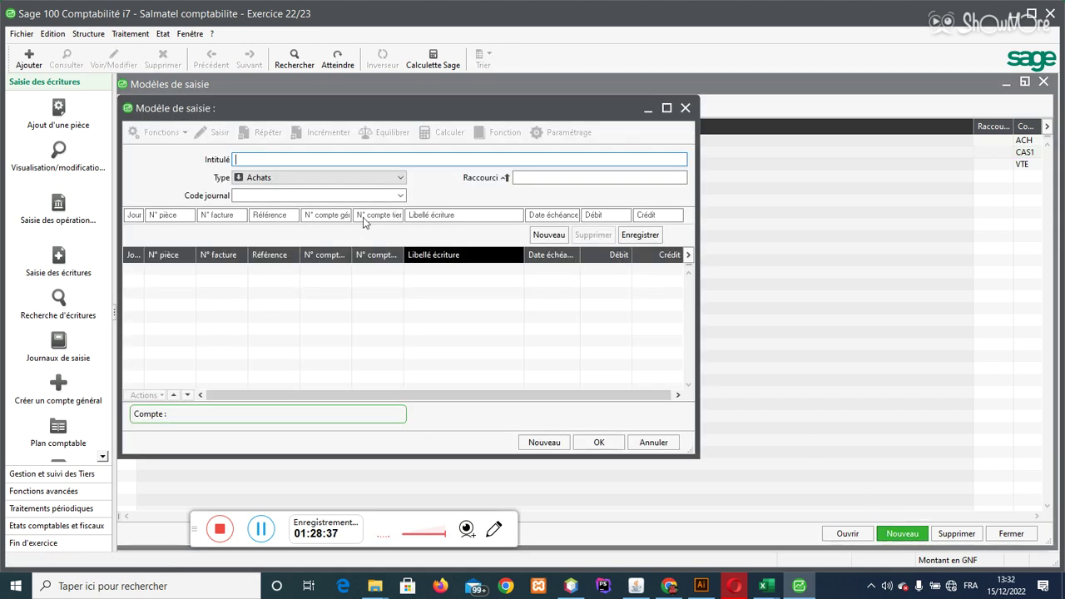
{"action": "type", "text": "A"}
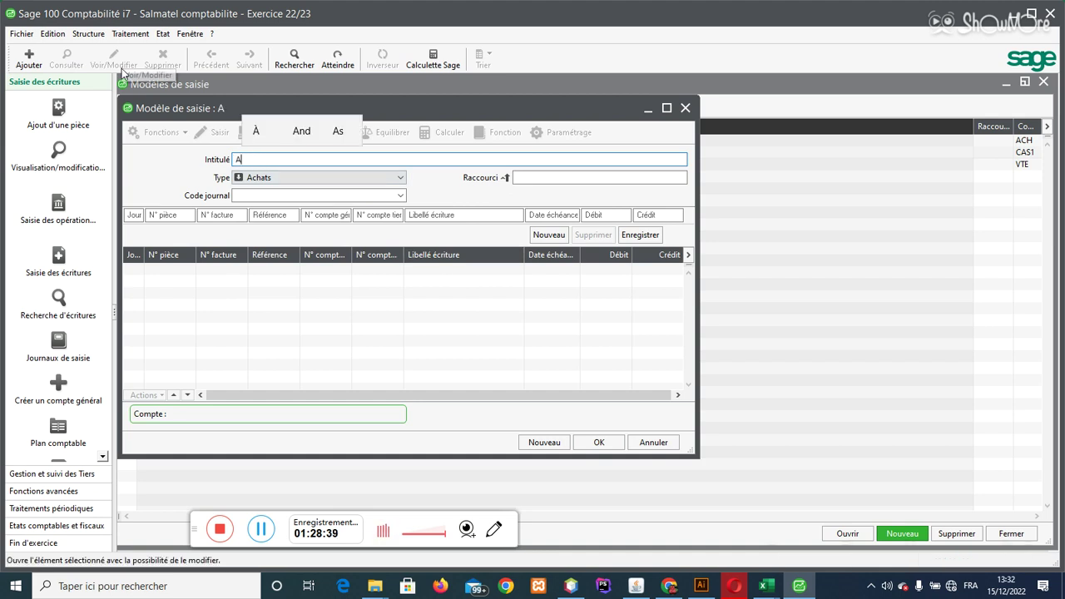
{"action": "type", "text": "chat "}
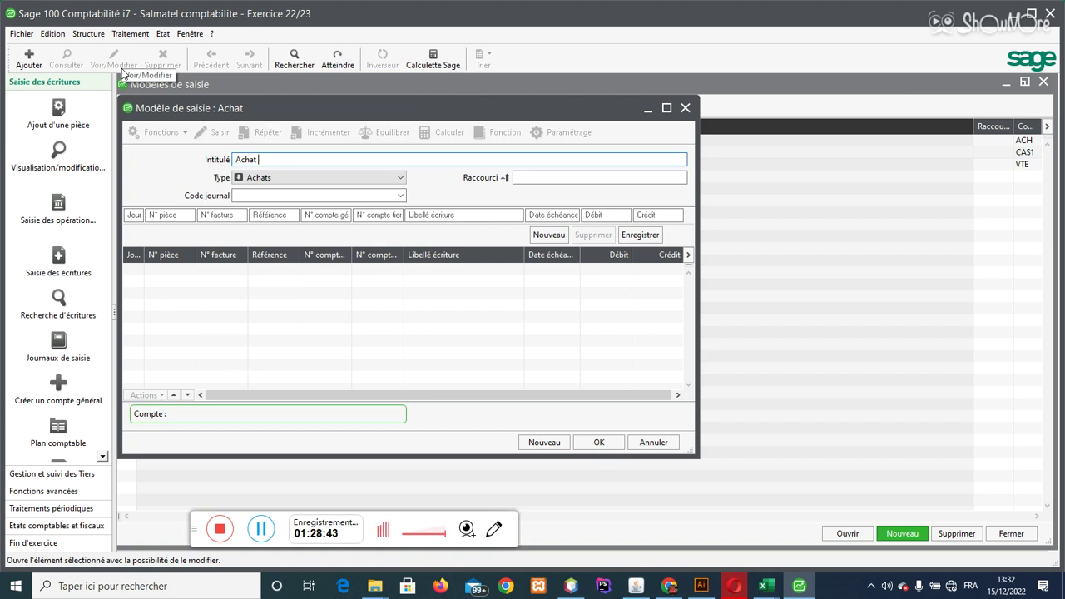
{"action": "type", "text": "avec TVA"}
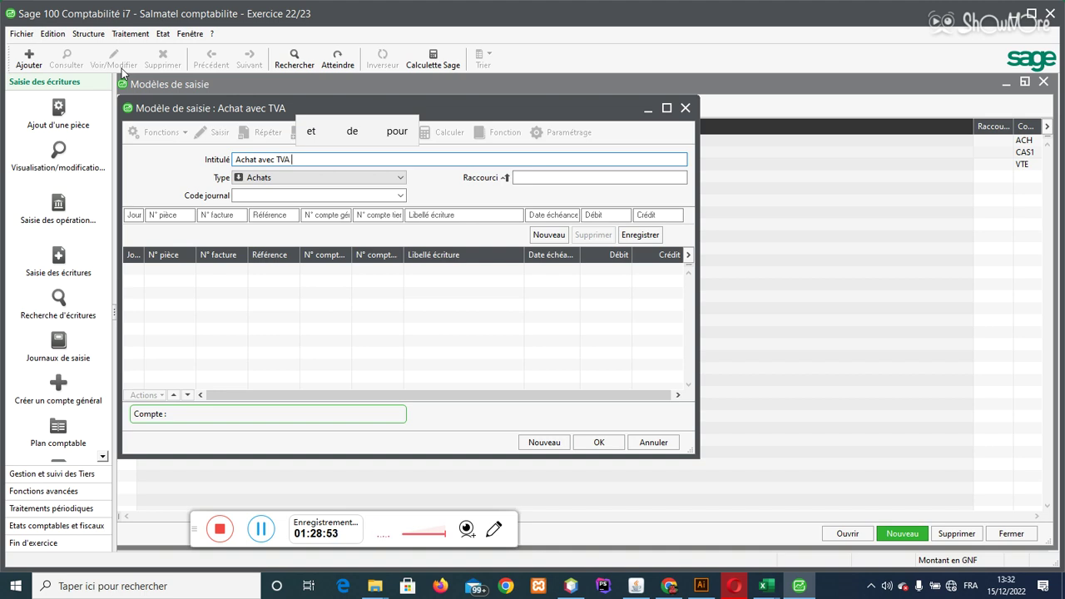
{"action": "type", "text": "a "}
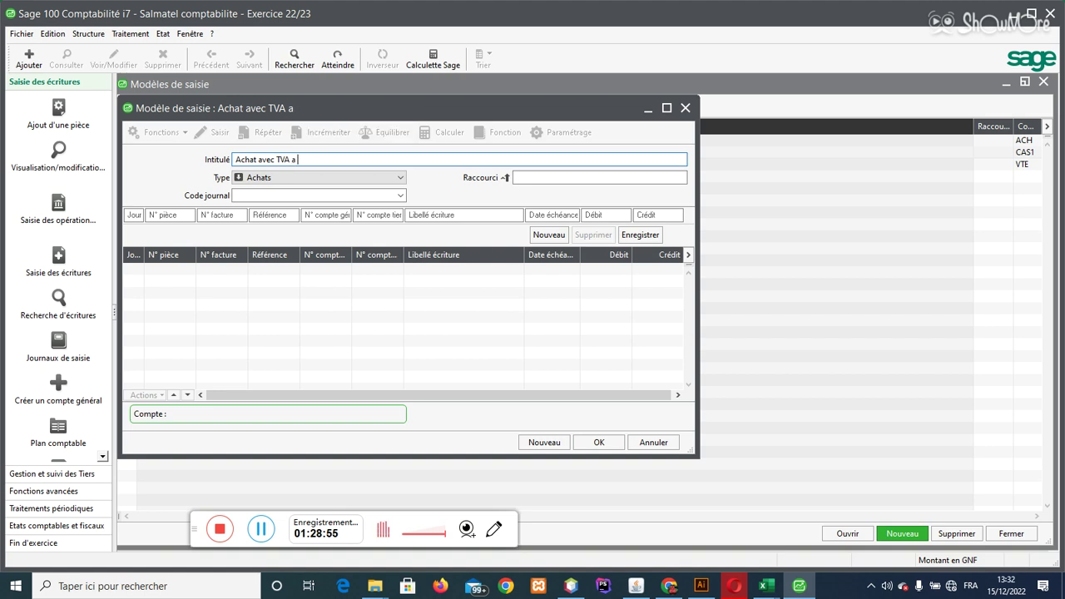
{"action": "type", "text": "credit"}
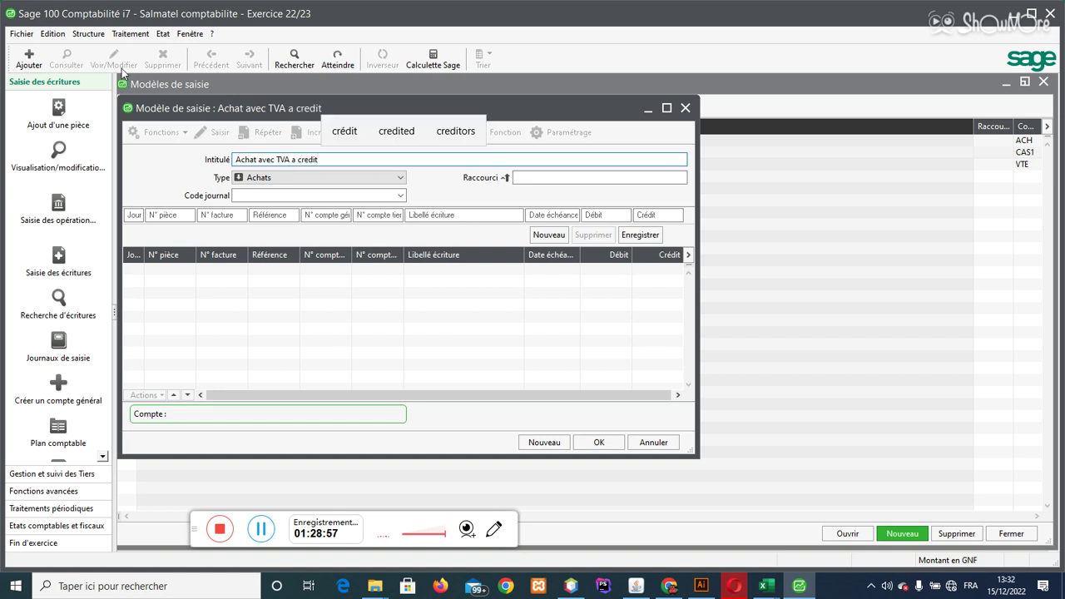
{"action": "type", "text": "e"}
{"action": "key", "text": "BackSpace"}
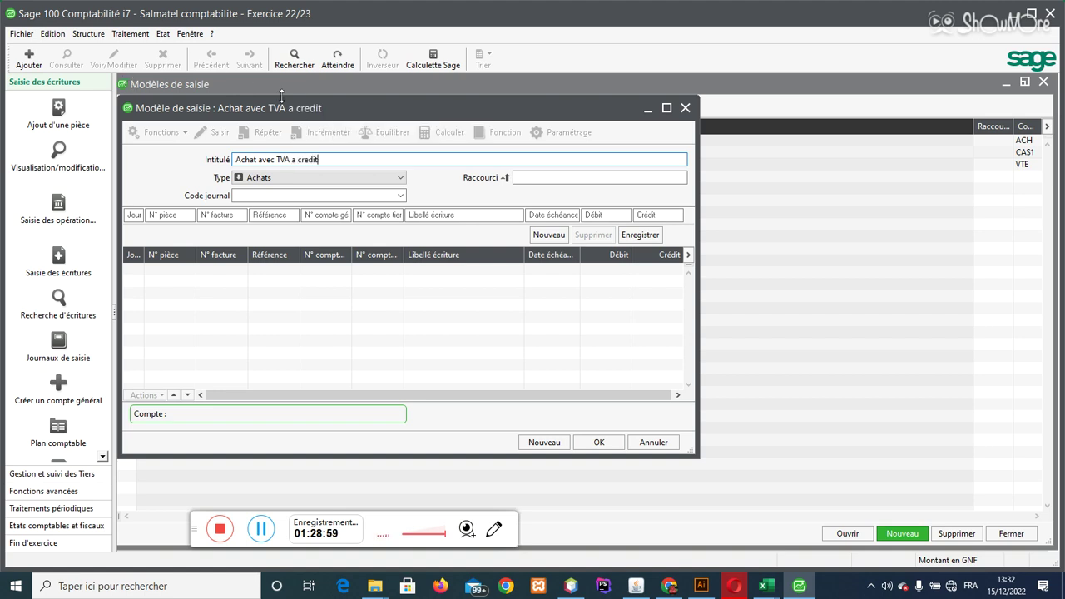
{"action": "left_click", "coordinate": [668, 109]}
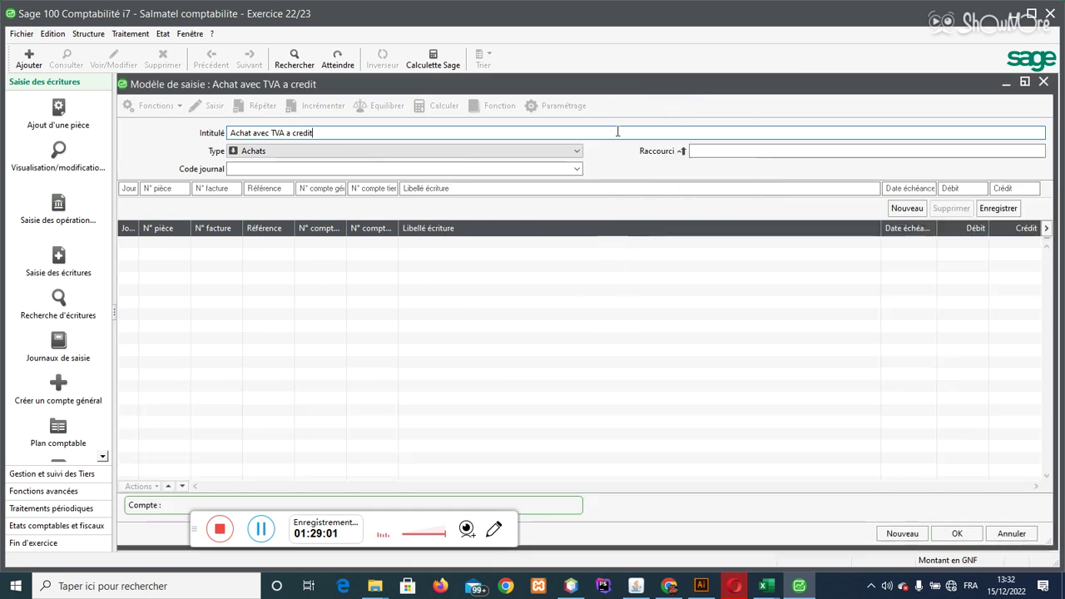
- Switch to the Variation du stock workbook in Excel, examine the invoice's amounts and account assignments, and return to Sage
{"action": "mouse_move", "coordinate": [768, 586]}
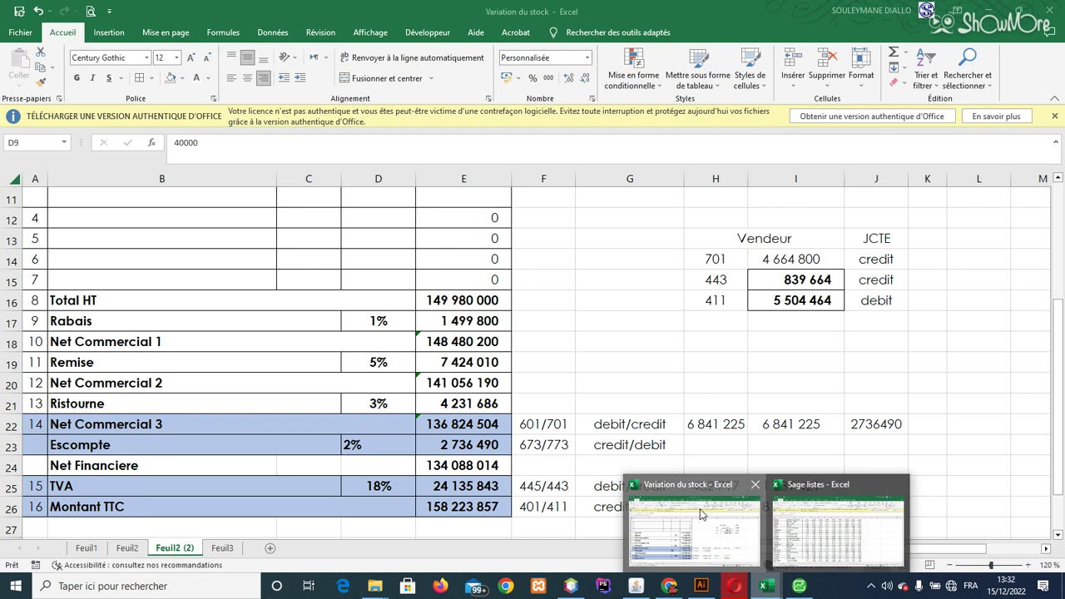
{"action": "left_click", "coordinate": [700, 508]}
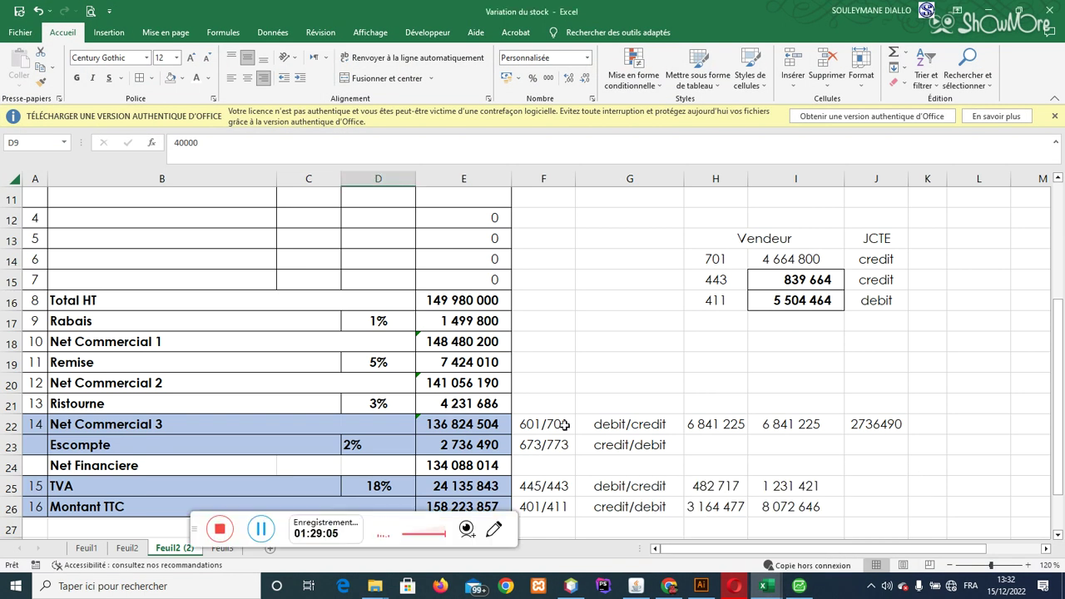
{"action": "mouse_move", "coordinate": [1060, 343]}
{"action": "left_mouse_down"}
{"action": "mouse_move", "coordinate": [1059, 265]}
{"action": "mouse_move", "coordinate": [1062, 348]}
{"action": "left_mouse_up"}
{"action": "left_click_drag", "start_coordinate": [1062, 348], "coordinate": [1046, 197]}
{"action": "scroll", "coordinate": [882, 318], "scroll_direction": "down", "scroll_amount": 2}
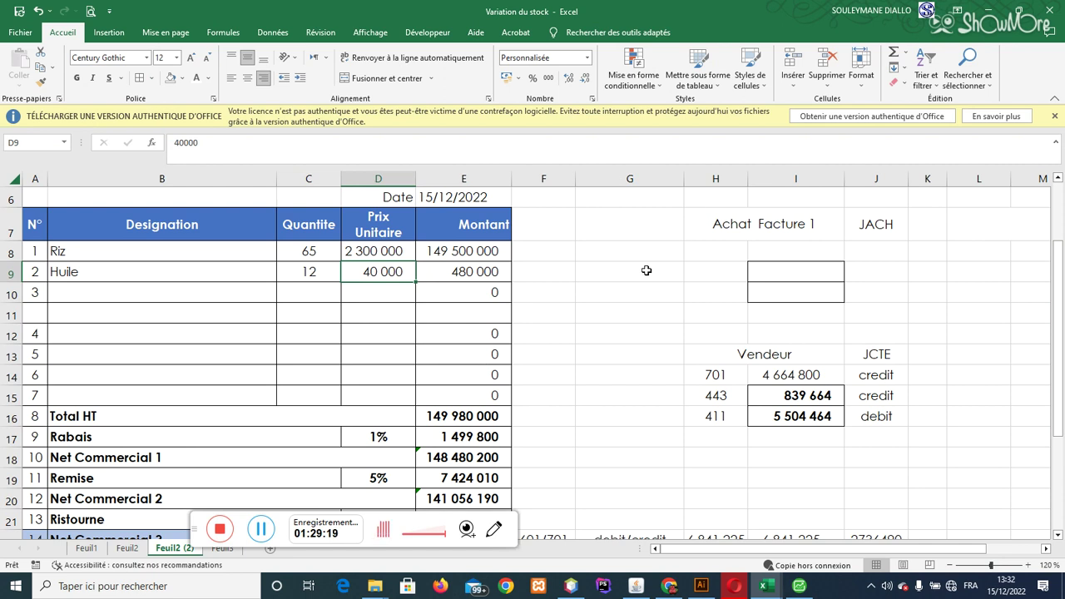
{"action": "left_click", "coordinate": [798, 585]}
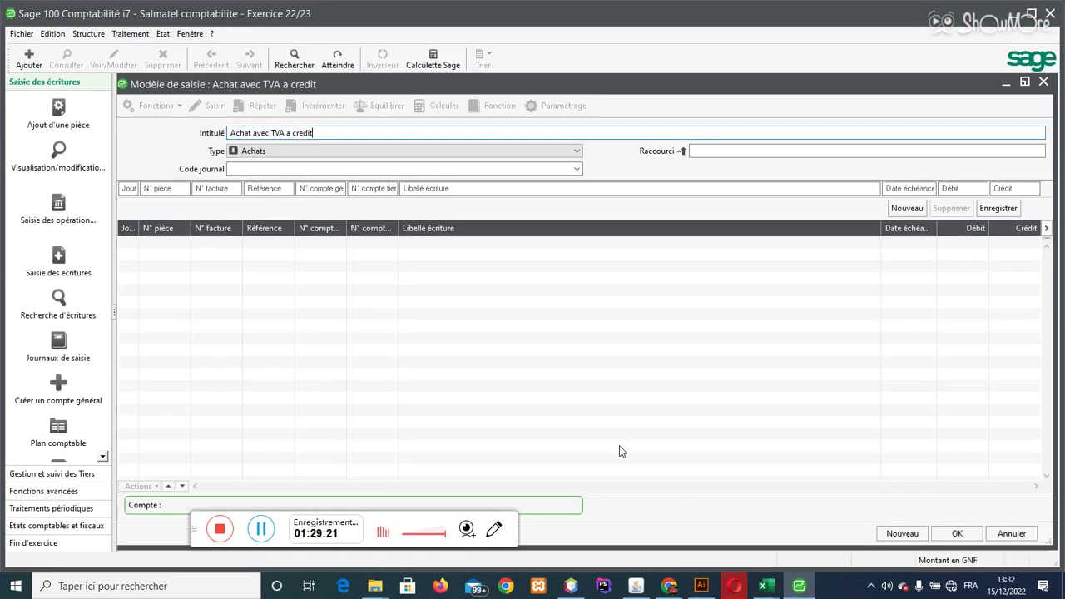
- Start the template's first line with day, piece, invoice and reference as Saisir, and general account 601000 Achats de marchandises
{"action": "left_click", "coordinate": [125, 190]}
{"action": "key", "text": "Tab"}
{"action": "key", "text": "Tab"}
{"action": "key", "text": "Tab"}
{"action": "key", "text": "Tab"}
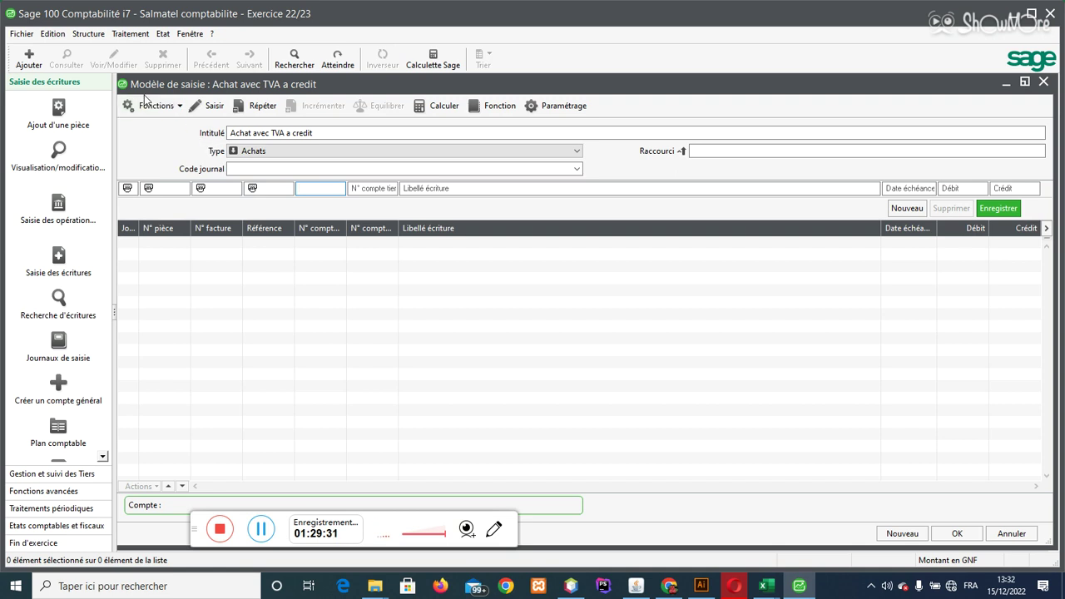
{"action": "type", "text": "601"}
{"action": "key", "text": "Tab"}
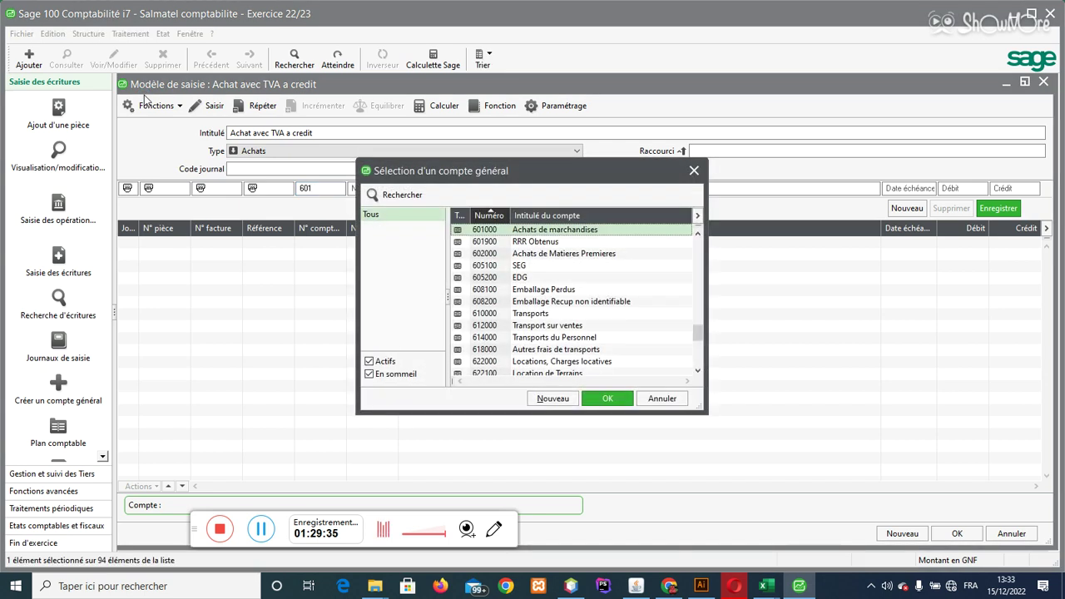
{"action": "left_click", "coordinate": [607, 399]}
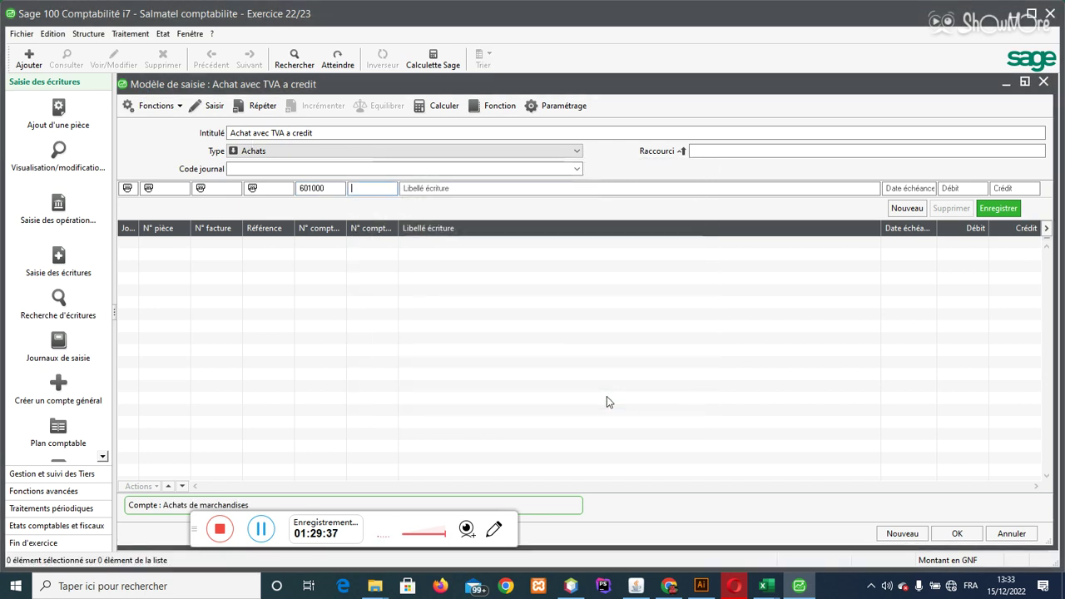
- Set the template's journal code to ACH journal Achats
{"action": "left_click", "coordinate": [253, 168]}
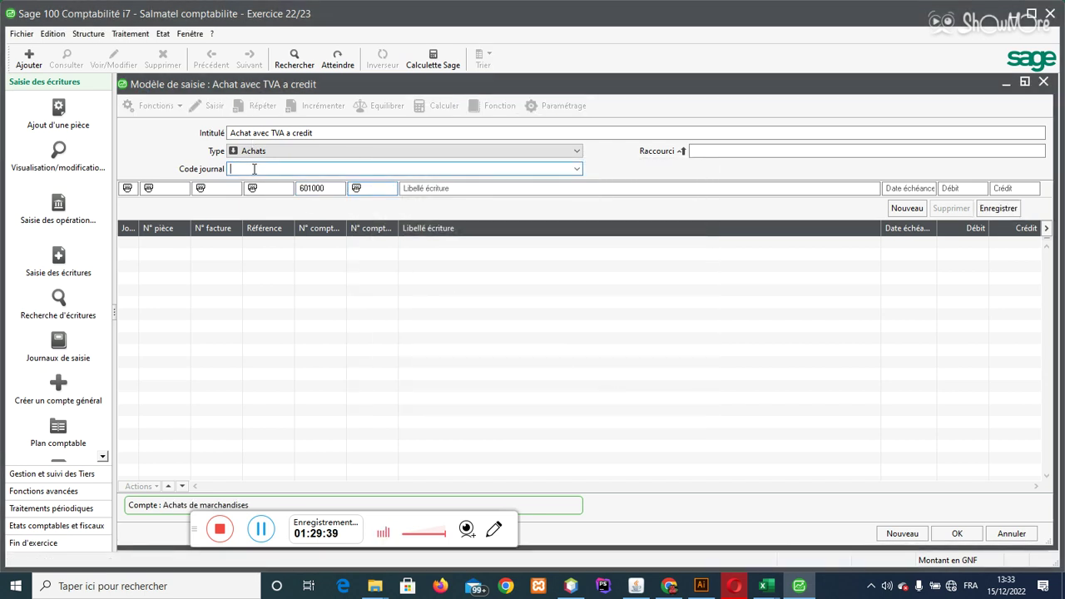
{"action": "left_click", "coordinate": [578, 169]}
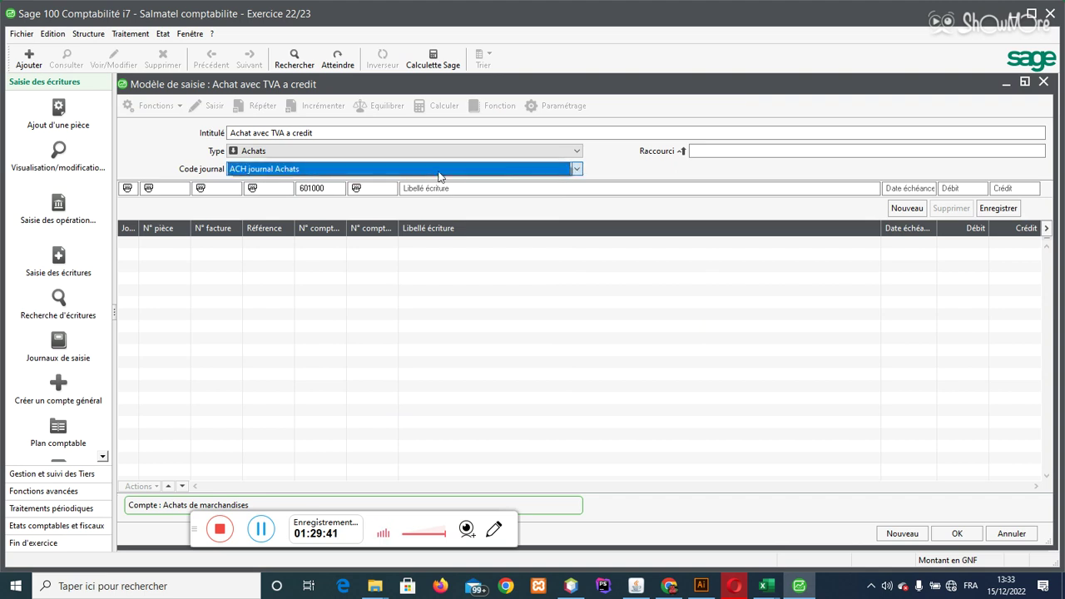
{"action": "left_click", "coordinate": [402, 172]}
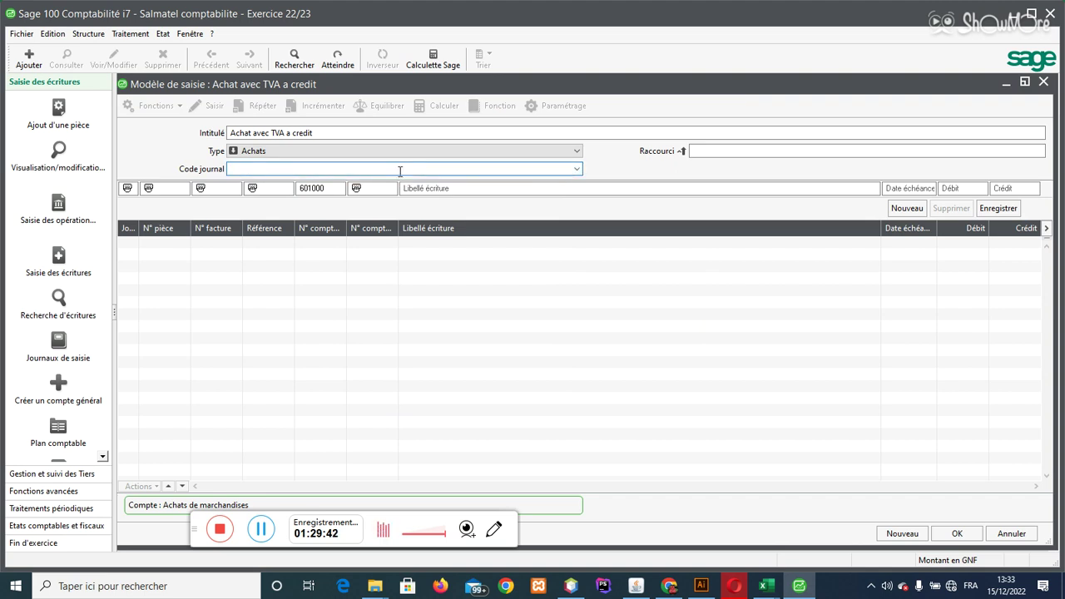
{"action": "left_click", "coordinate": [575, 169]}
{"action": "left_click", "coordinate": [530, 179]}
- Label the 601000 line "Achat à credit", set its due date and debit to Saisir, and record the line
{"action": "left_click", "coordinate": [528, 188]}
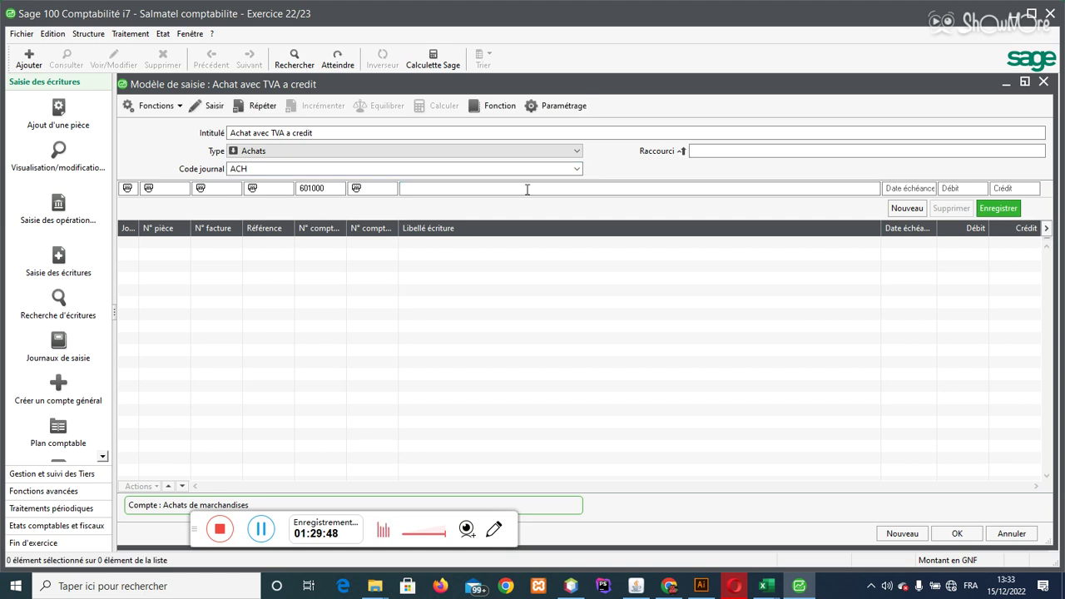
{"action": "type", "text": "Ac"}
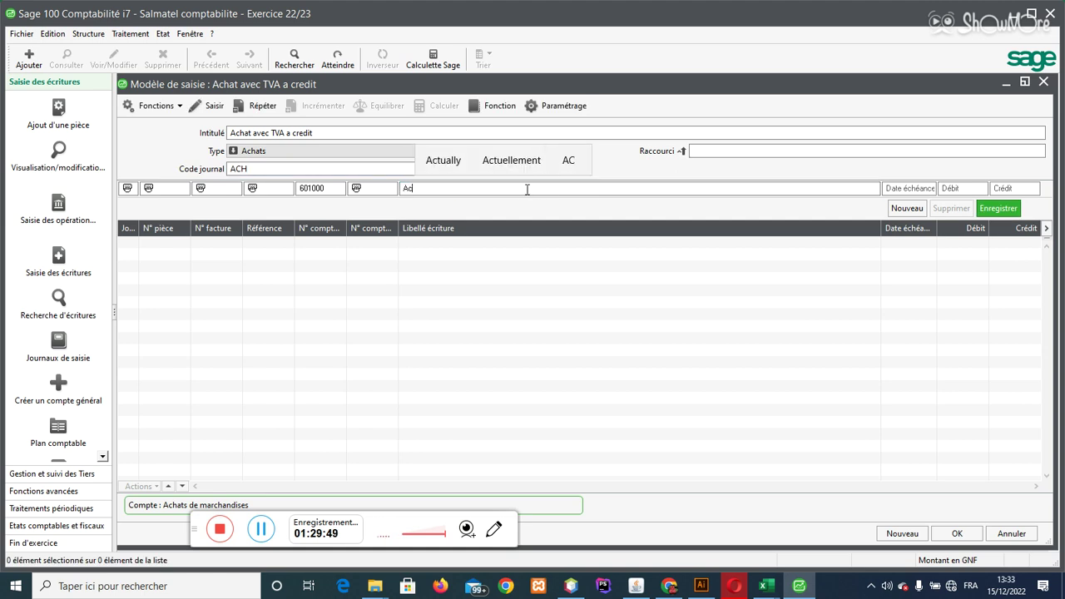
{"action": "type", "text": "hat "}
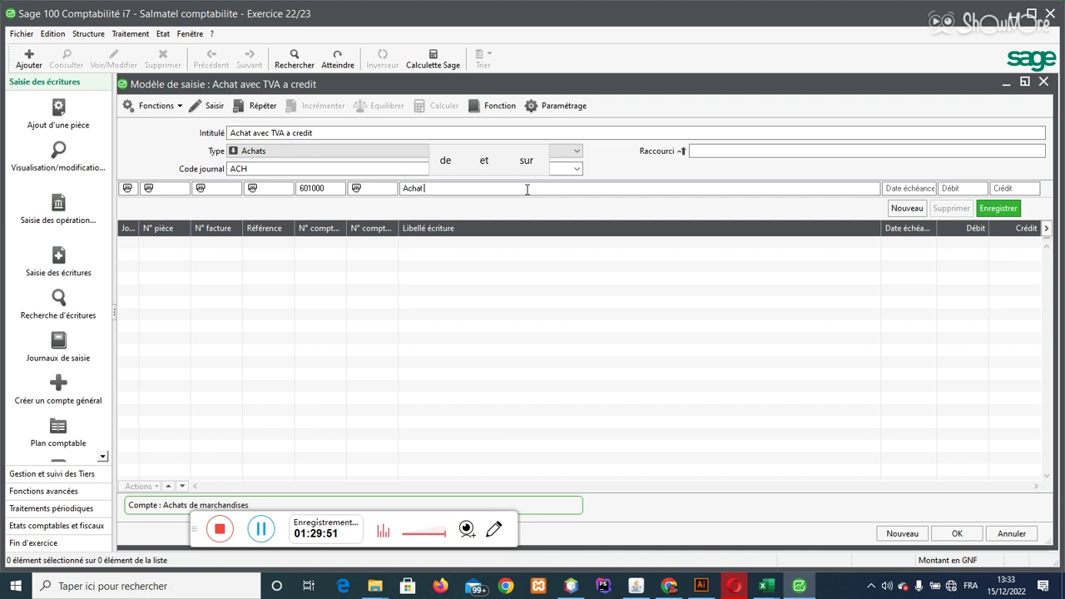
{"action": "type", "text": "à credit"}
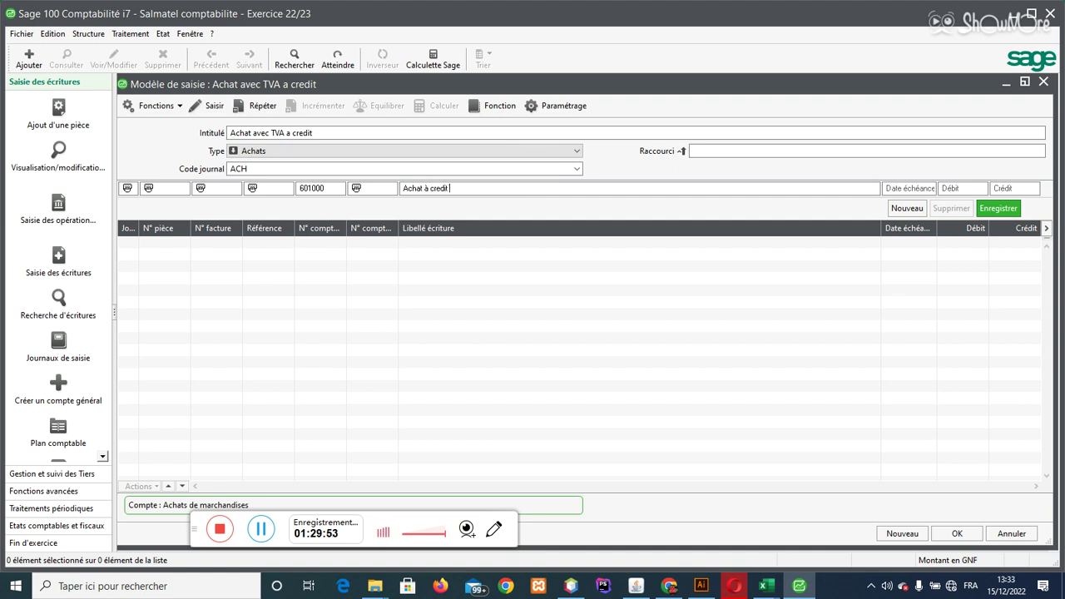
{"action": "type", "text": " avec"}
{"action": "key", "text": "BackSpace"}
{"action": "key", "text": "Tab"}
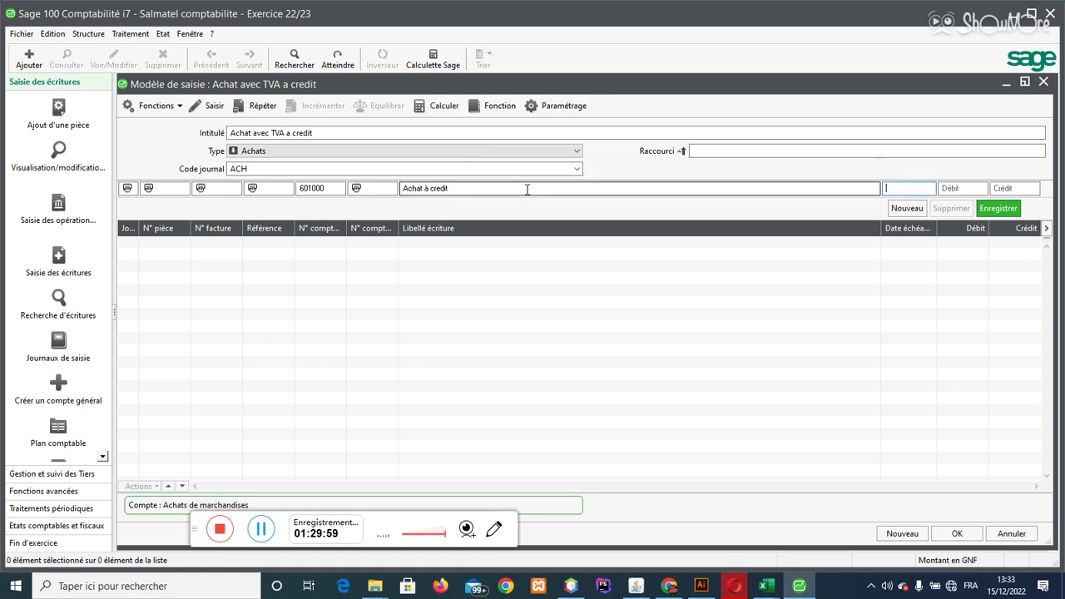
{"action": "key", "text": "Tab"}
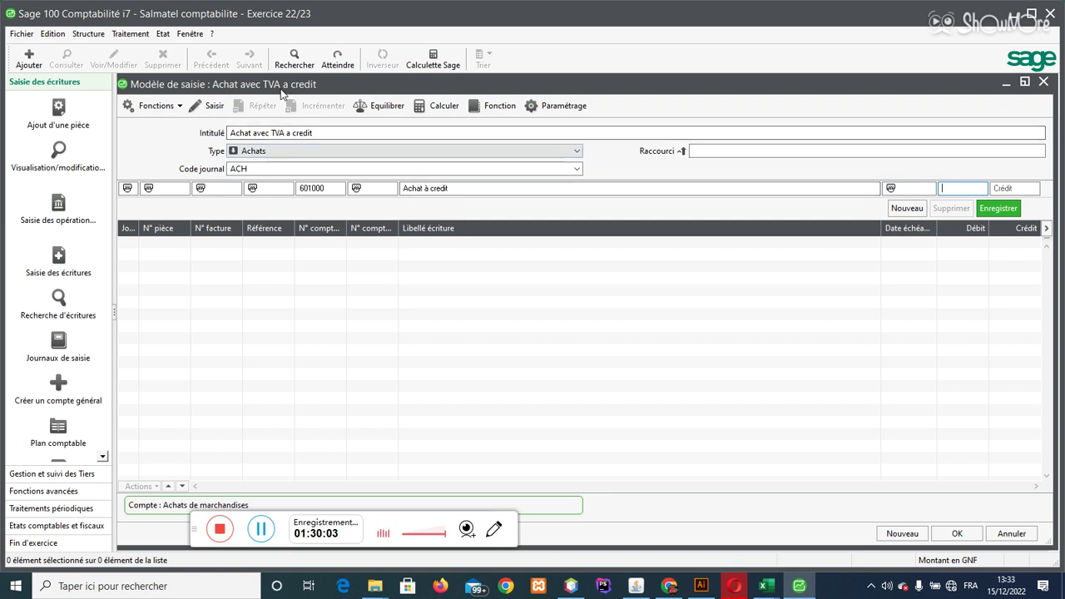
{"action": "left_click", "coordinate": [208, 106]}
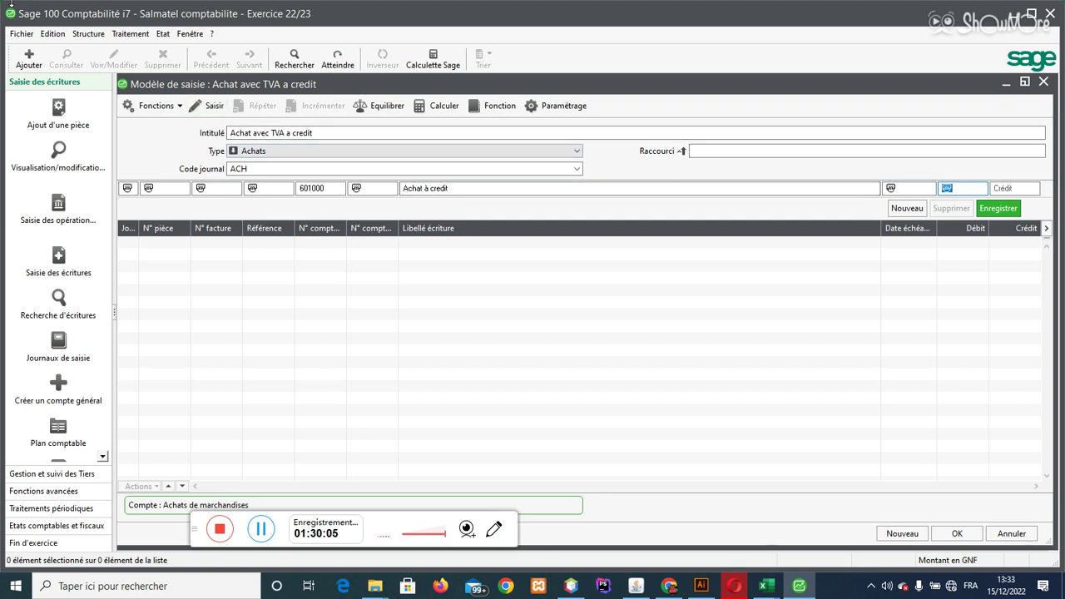
{"action": "key", "text": "Return"}
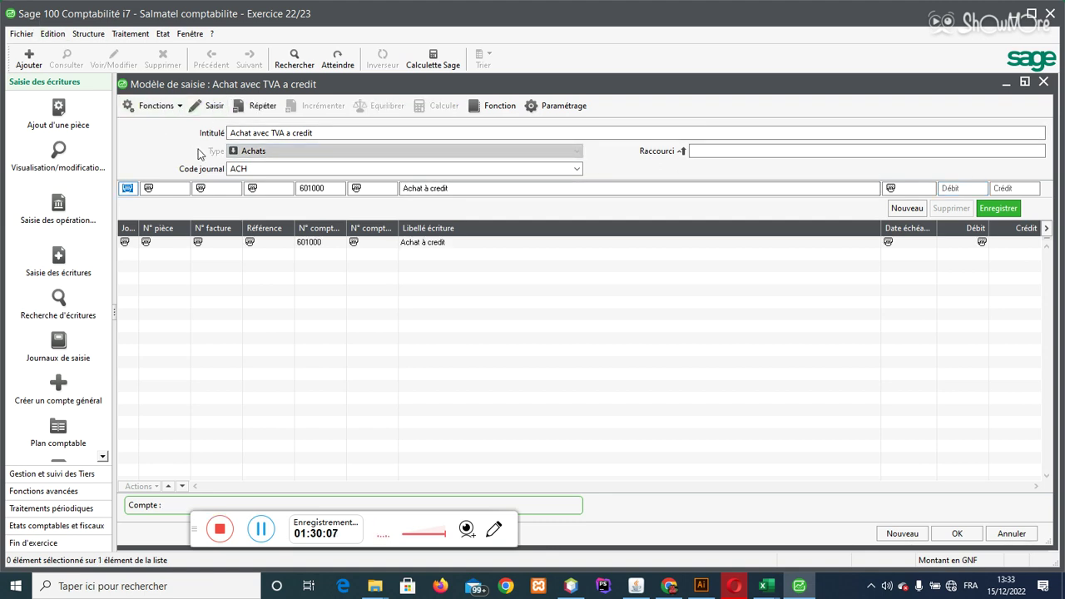
- On the second line, set day, piece, invoice and reference to Répéter, and choose account 445000 Etat, TVA Recuperable
{"action": "left_click", "coordinate": [261, 107]}
{"action": "key", "text": "Tab"}
{"action": "key", "text": "Tab"}
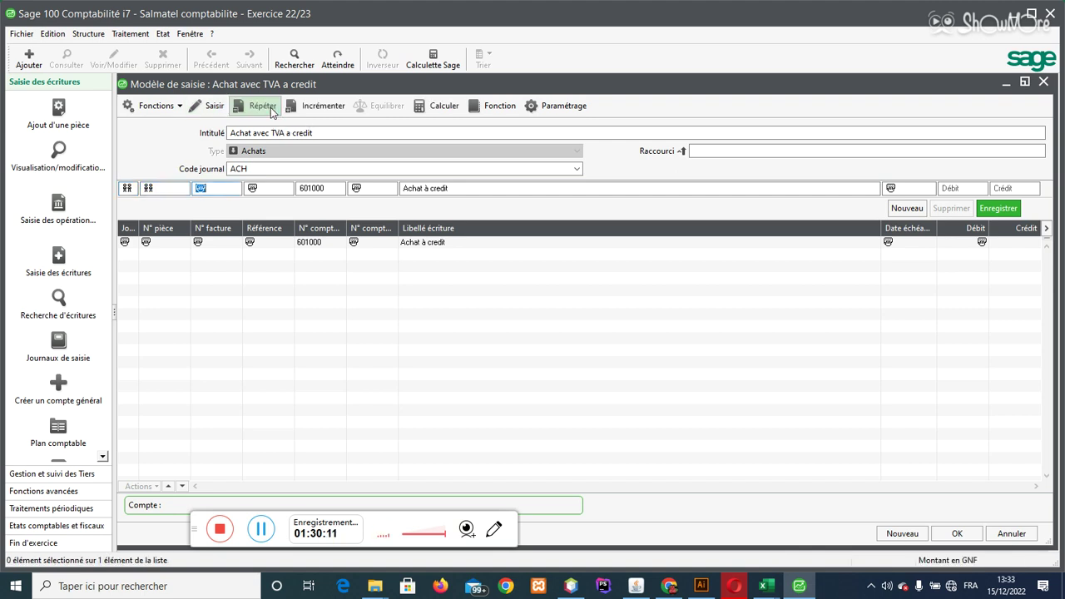
{"action": "key", "text": "Tab"}
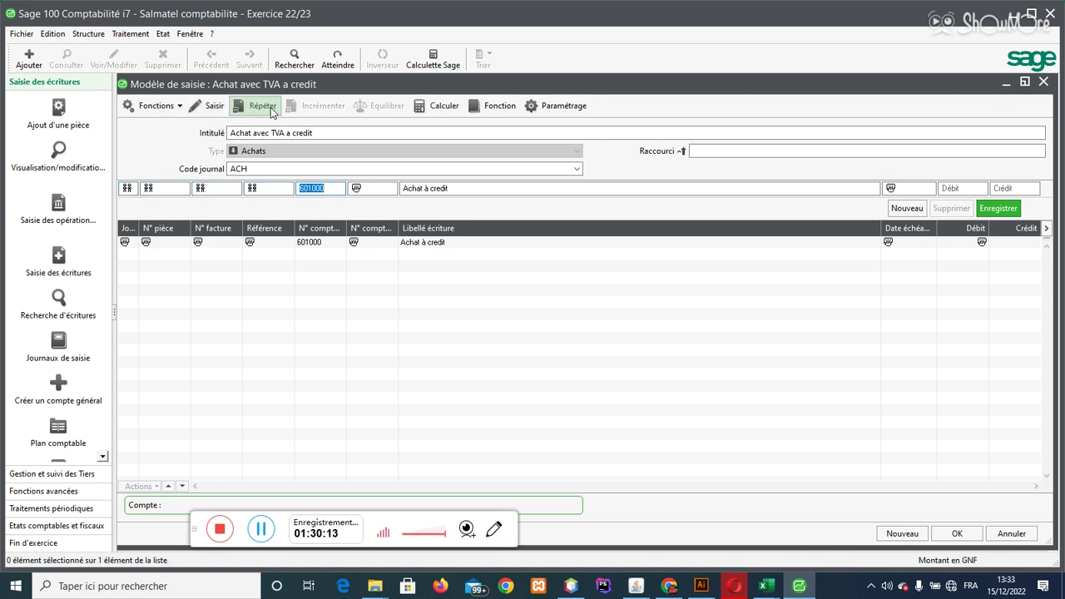
{"action": "type", "text": "445"}
{"action": "key", "text": "Tab"}
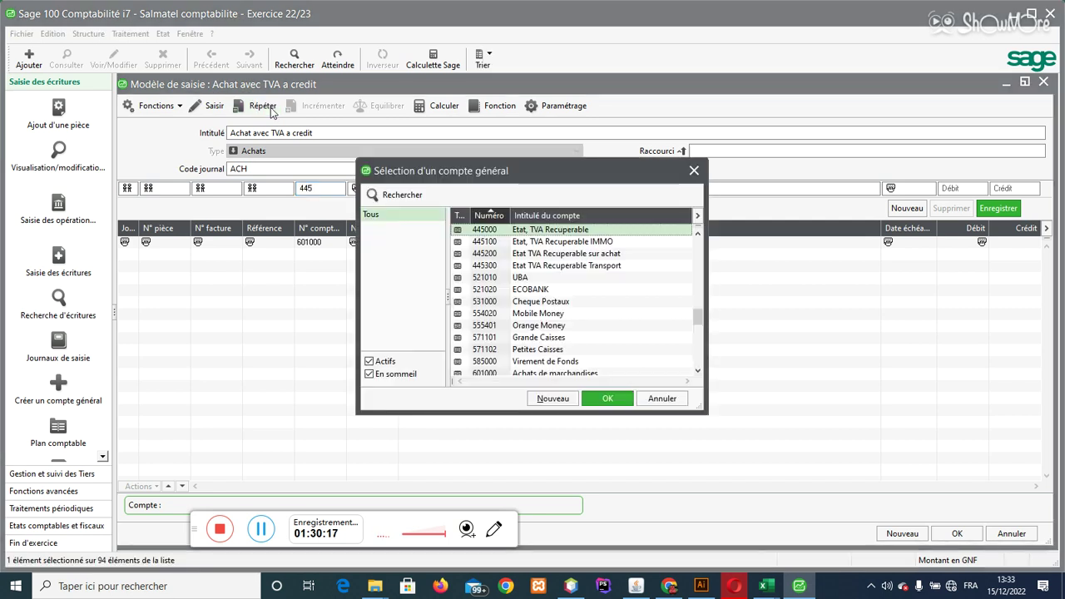
{"action": "double_click", "coordinate": [515, 230]}
- Confirm account 445000 on the second line, keeping the third-party account and due date as Saisir and the label "Achat à credit"
{"action": "key", "text": "Tab"}
{"action": "key", "text": "Tab"}
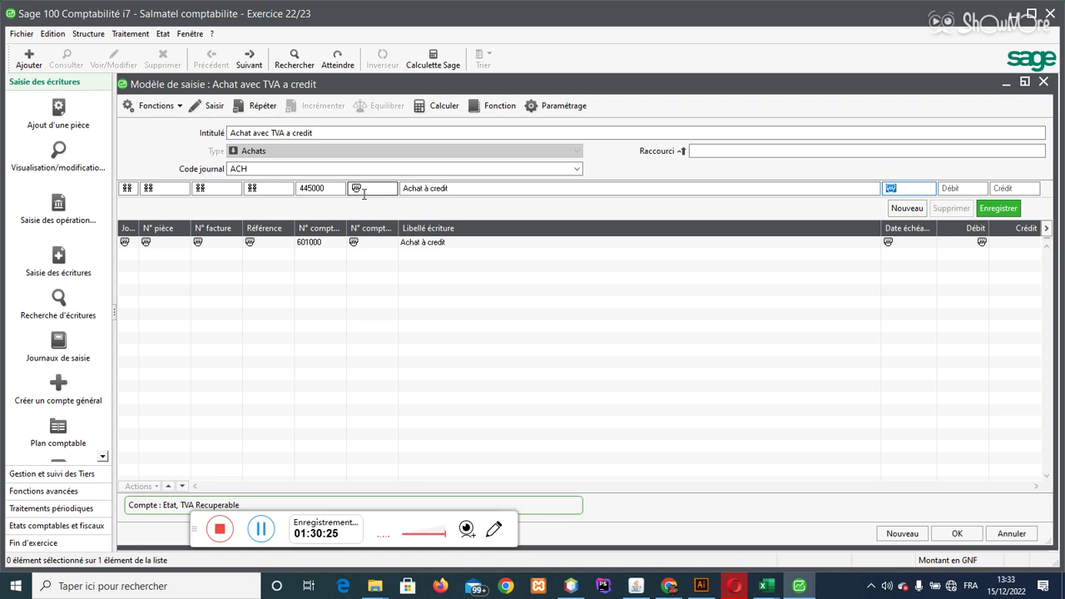
{"action": "key", "text": "Tab"}
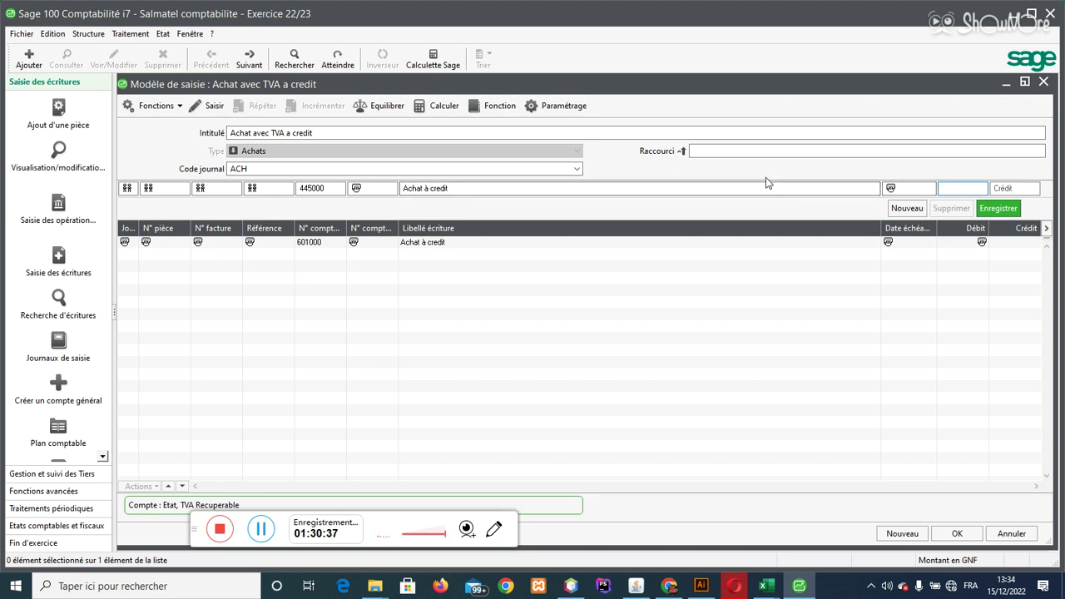
{"action": "left_click", "coordinate": [181, 106]}
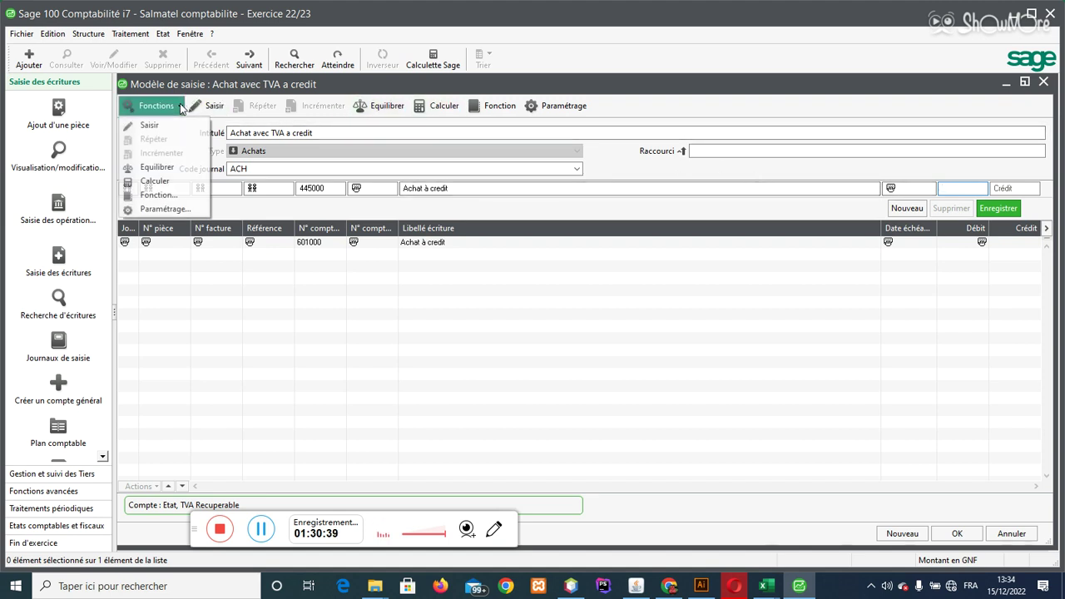
{"action": "left_click", "coordinate": [171, 196]}
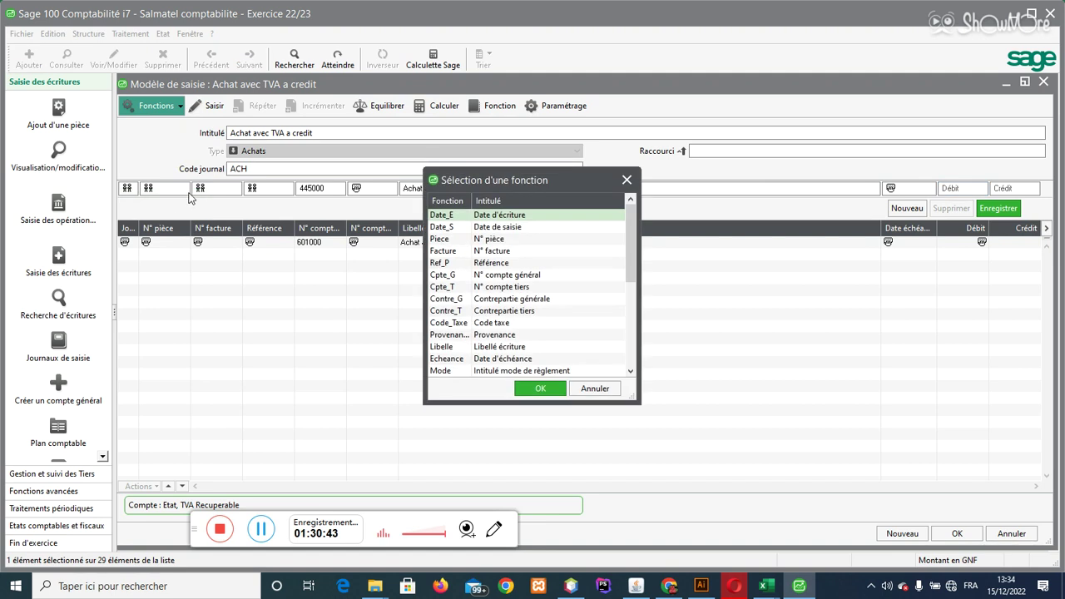
{"action": "left_click", "coordinate": [627, 180]}
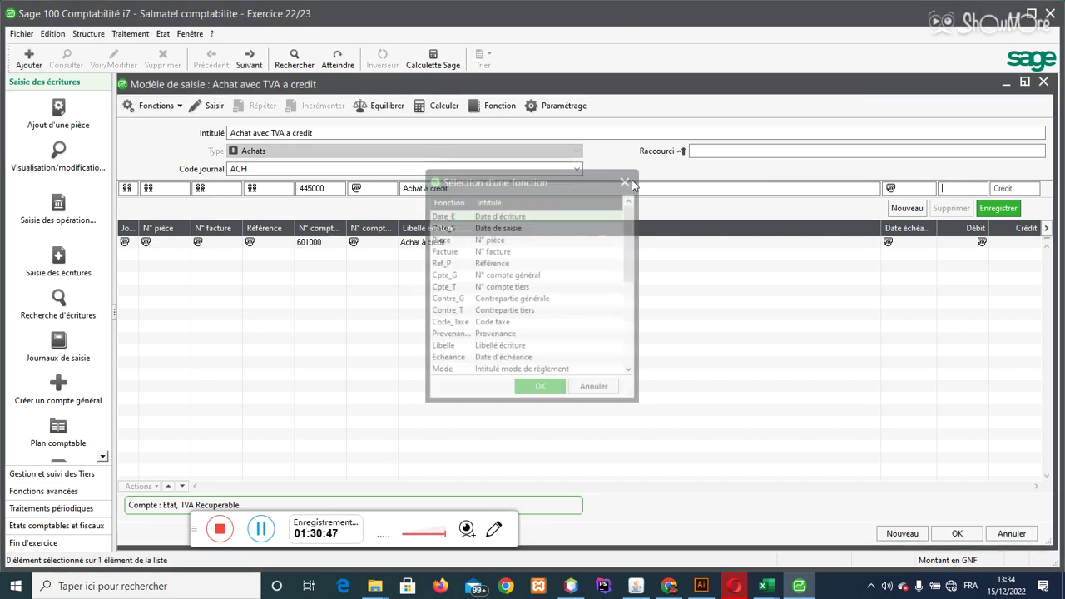
- Set the 445000 line's debit to the formula =Debit(1)*0,18 using the Debit function, and record the line
{"action": "left_click", "coordinate": [487, 108]}
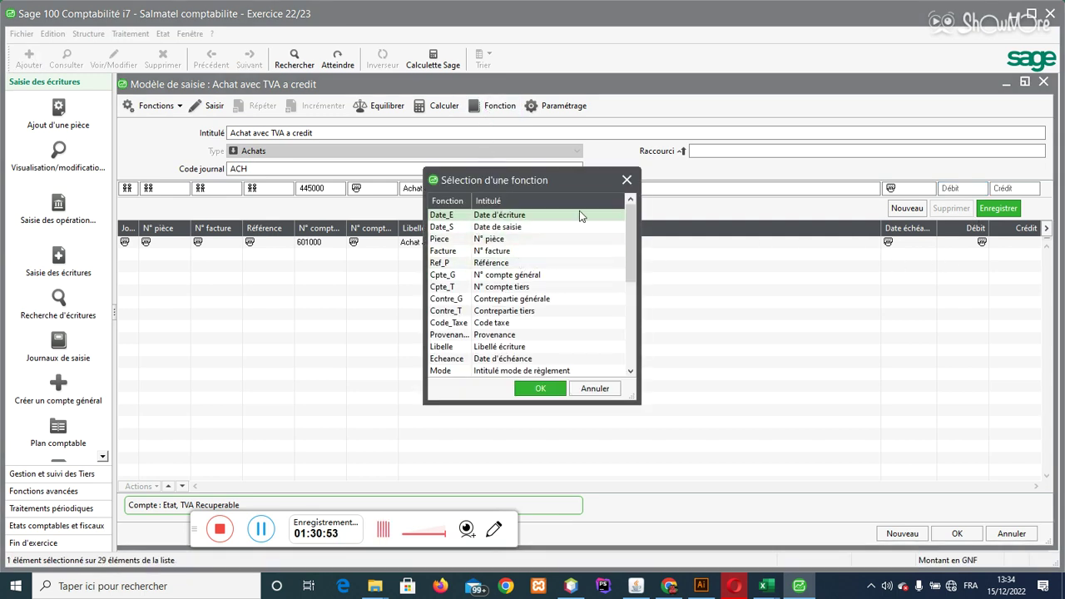
{"action": "left_click_drag", "start_coordinate": [535, 180], "coordinate": [392, 243]}
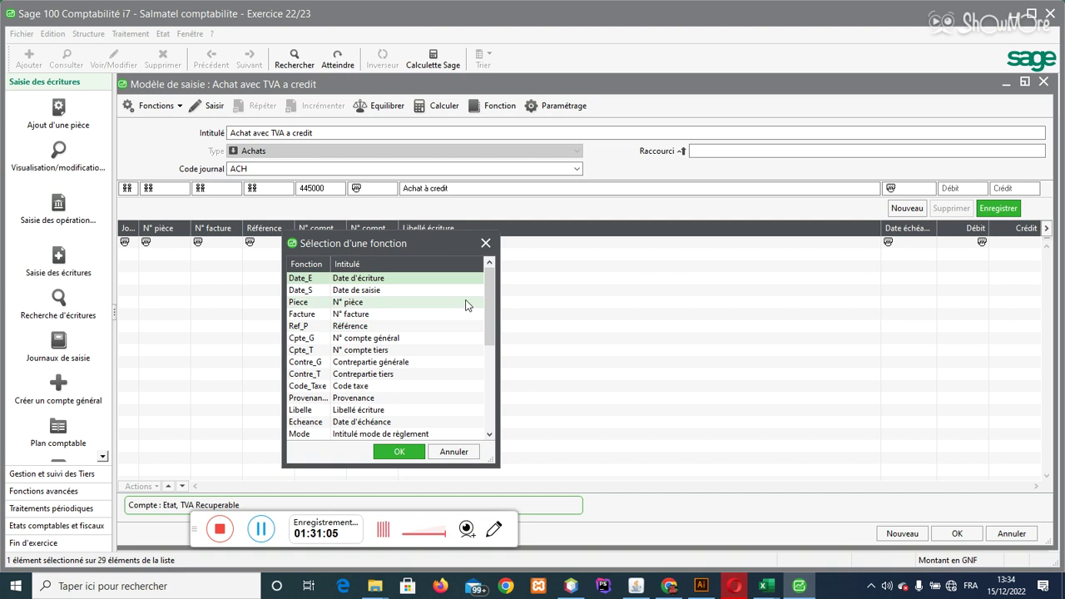
{"action": "left_click_drag", "start_coordinate": [489, 278], "coordinate": [506, 357]}
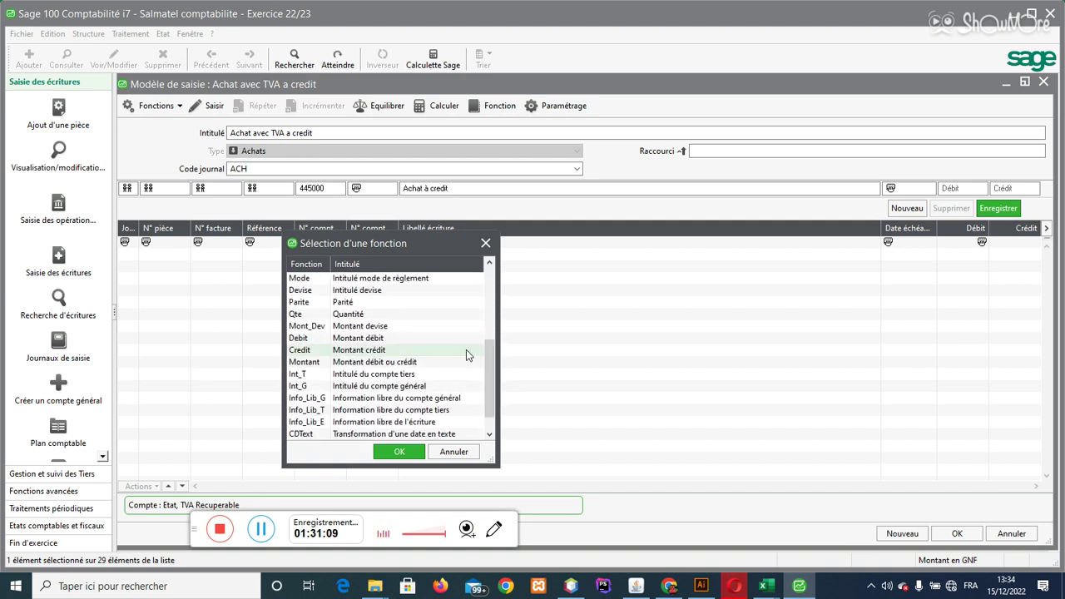
{"action": "double_click", "coordinate": [361, 340]}
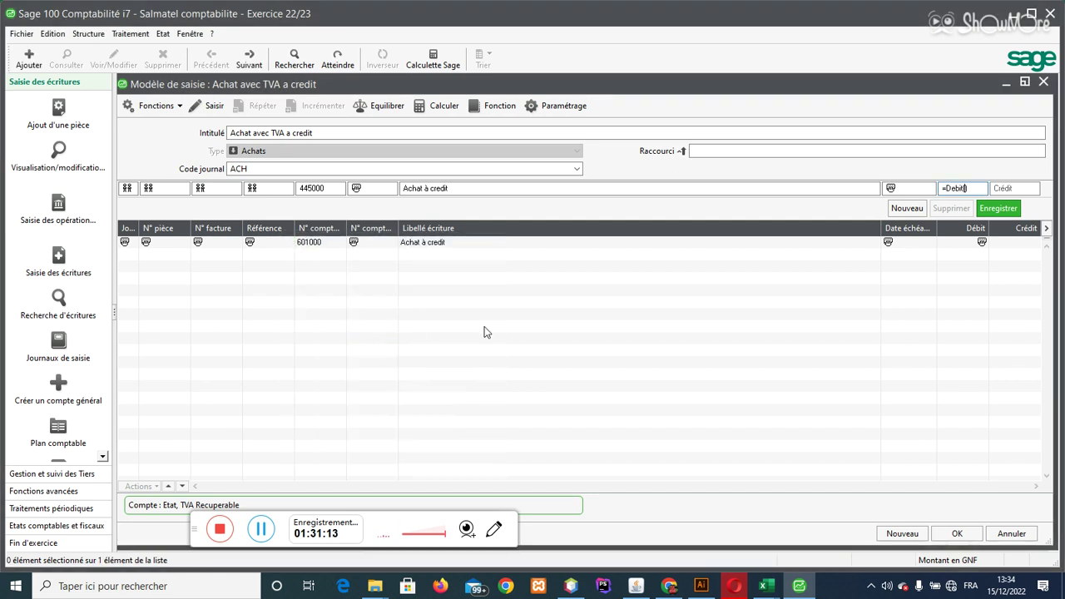
{"action": "type", "text": "1"}
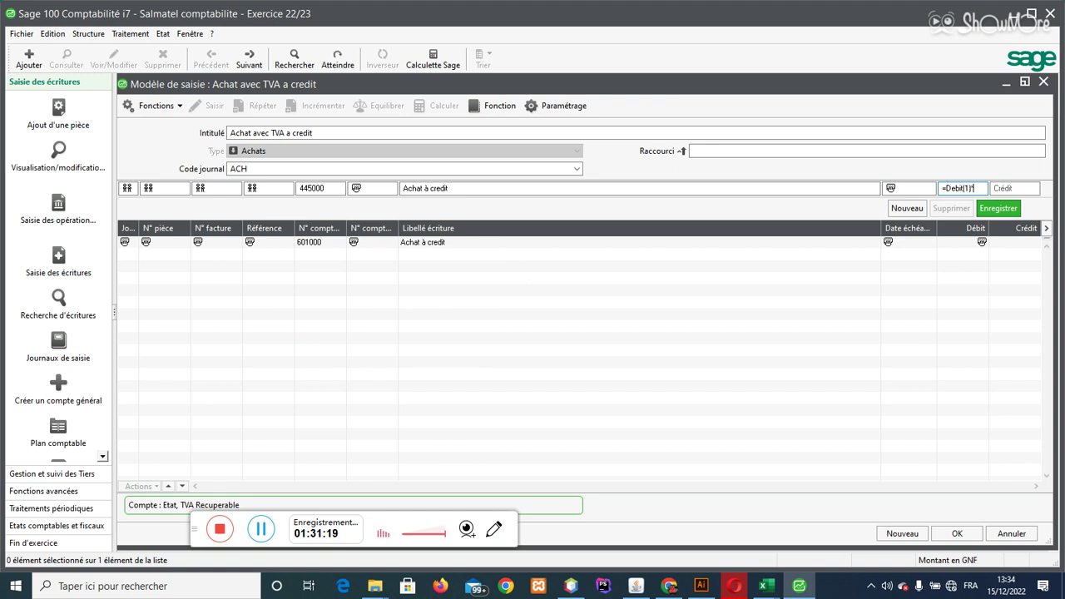
{"action": "type", "text": "*0,18"}
{"action": "double_click", "coordinate": [963, 188]}
{"action": "key", "text": "Return"}
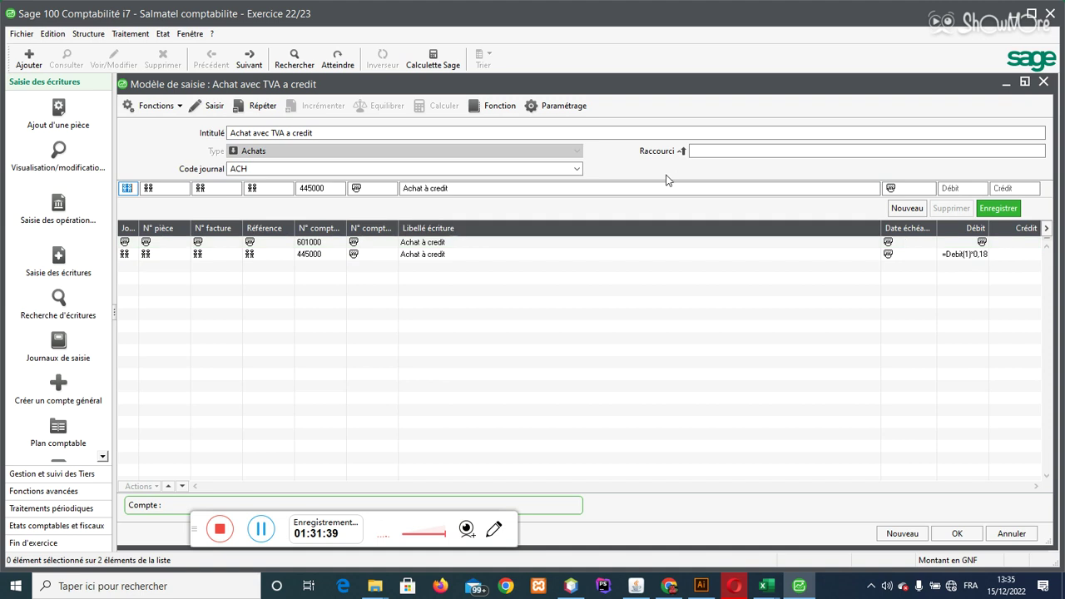
- On the third line, keep day, piece, invoice and reference as Répéter and set the general account to 401000 Fournisseurs
{"action": "key", "text": "Tab"}
{"action": "key", "text": "Tab"}
{"action": "key", "text": "Tab"}
{"action": "key", "text": "Tab"}
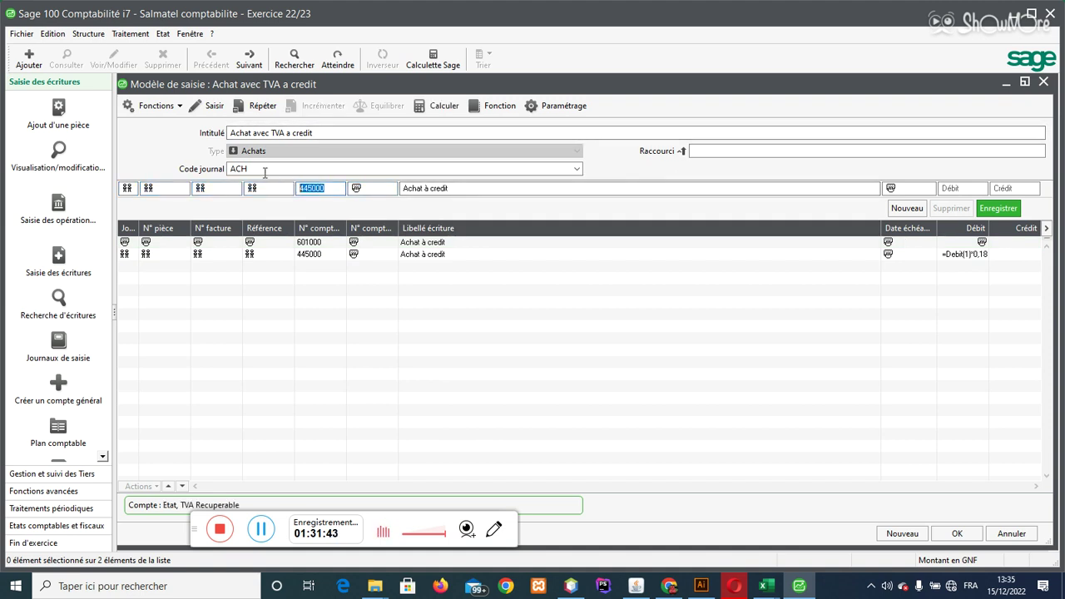
{"action": "type", "text": "401"}
{"action": "key", "text": "Tab"}
{"action": "key", "text": "Tab"}
{"action": "key", "text": "Tab"}
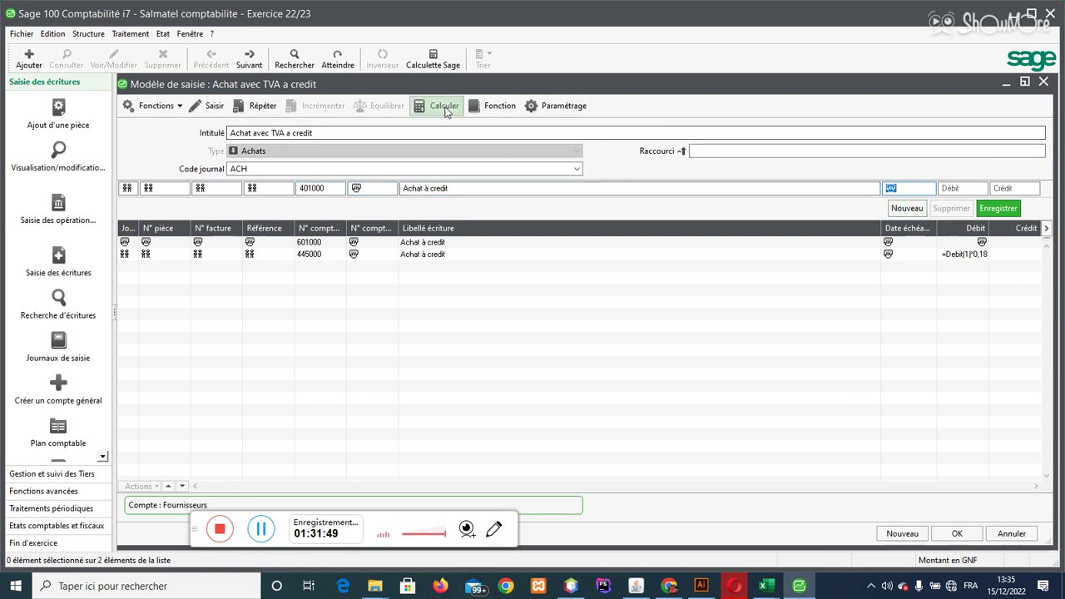
- Set the 401000 line's due date to Calculer and its credit to Equilibrer, and save the template
{"action": "left_click", "coordinate": [330, 190]}
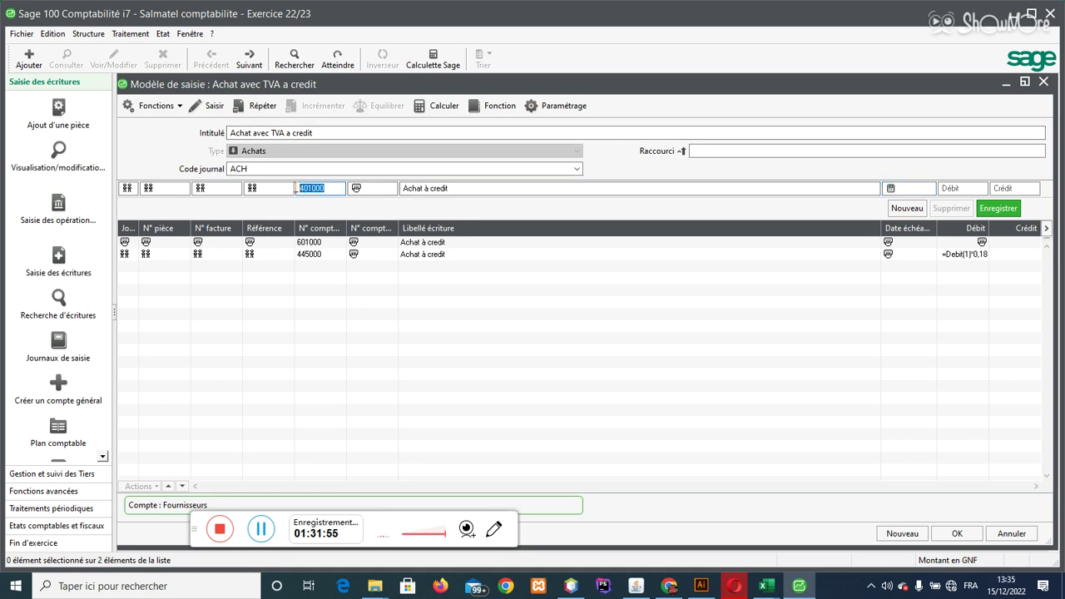
{"action": "left_click", "coordinate": [896, 188]}
{"action": "key", "text": "Tab"}
{"action": "key", "text": "Tab"}
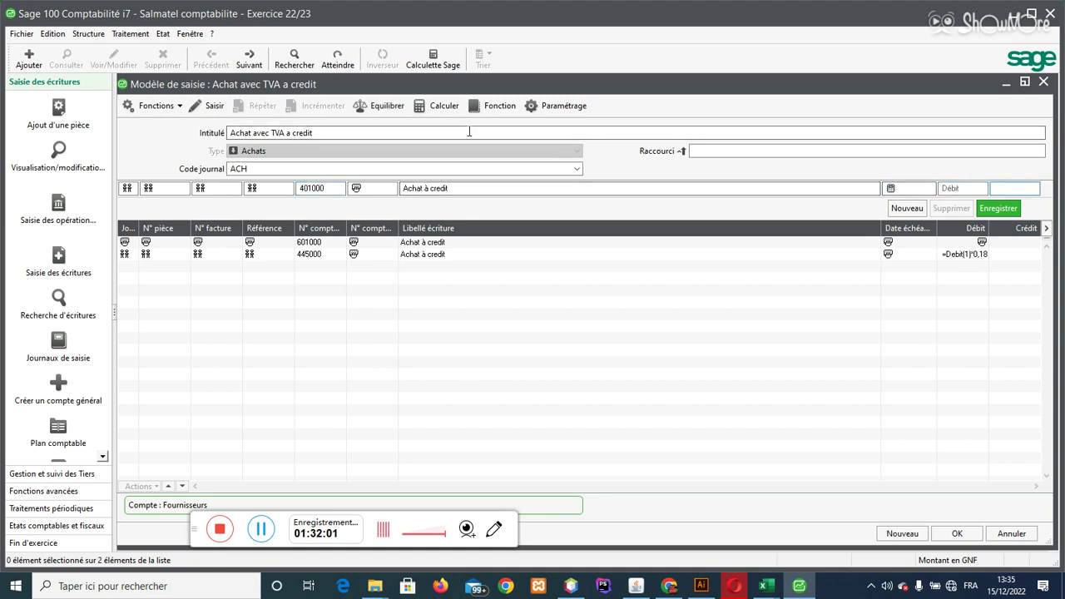
{"action": "left_click", "coordinate": [379, 109]}
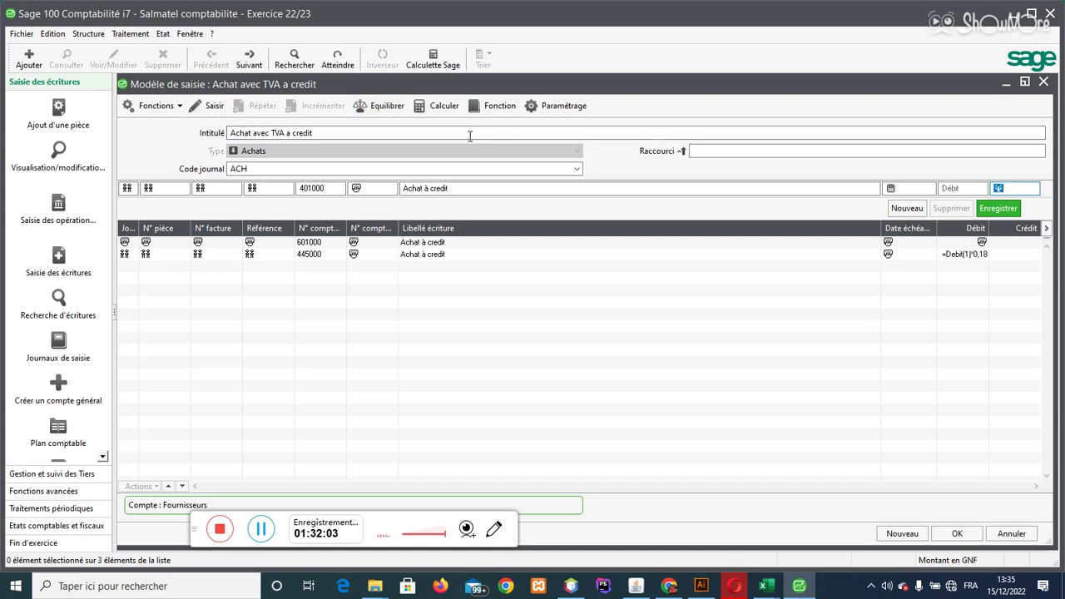
{"action": "left_click", "coordinate": [957, 533]}
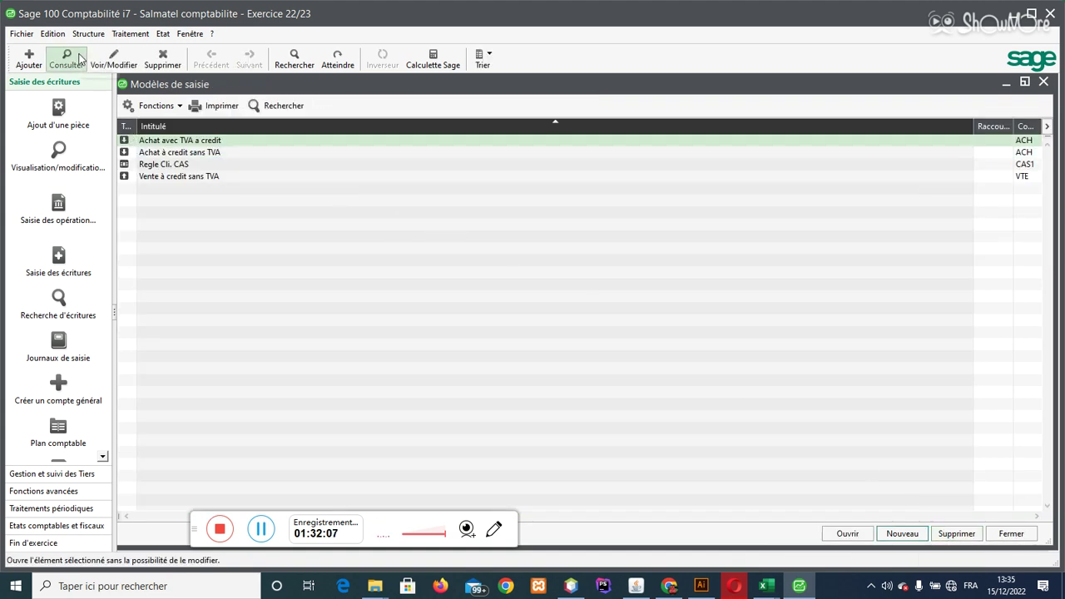
- Open the December 2022 purchases journal (ACH) for entry
{"action": "left_click", "coordinate": [119, 35]}
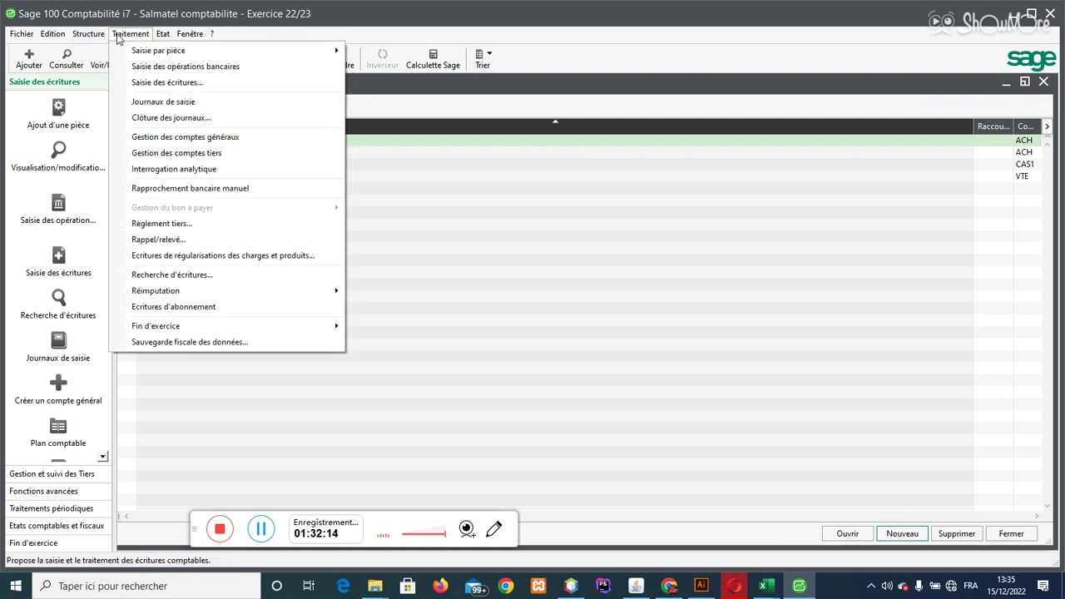
{"action": "left_click", "coordinate": [162, 103]}
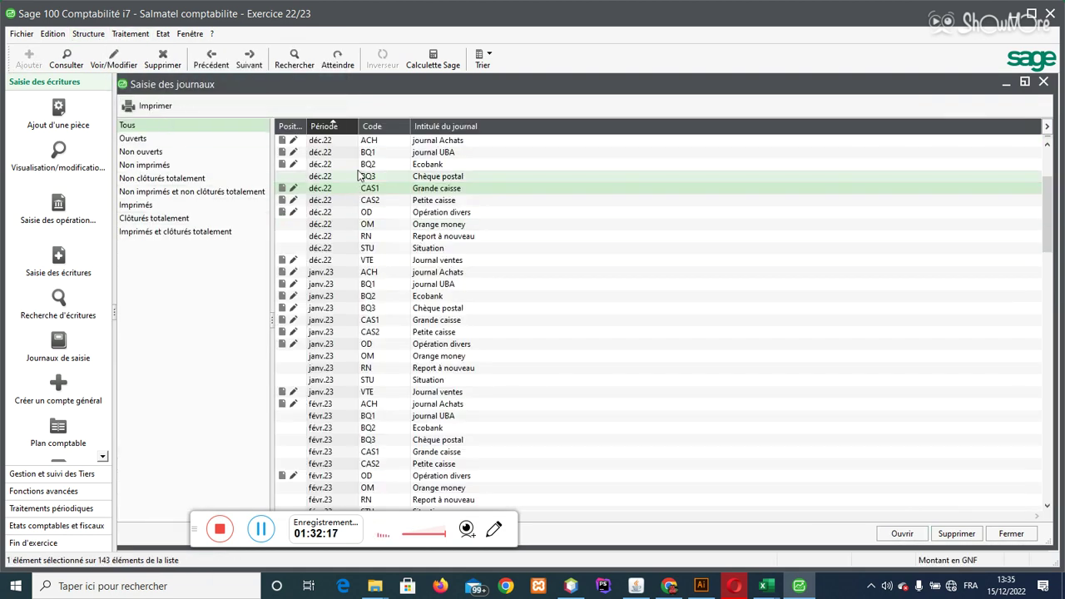
{"action": "double_click", "coordinate": [420, 141]}
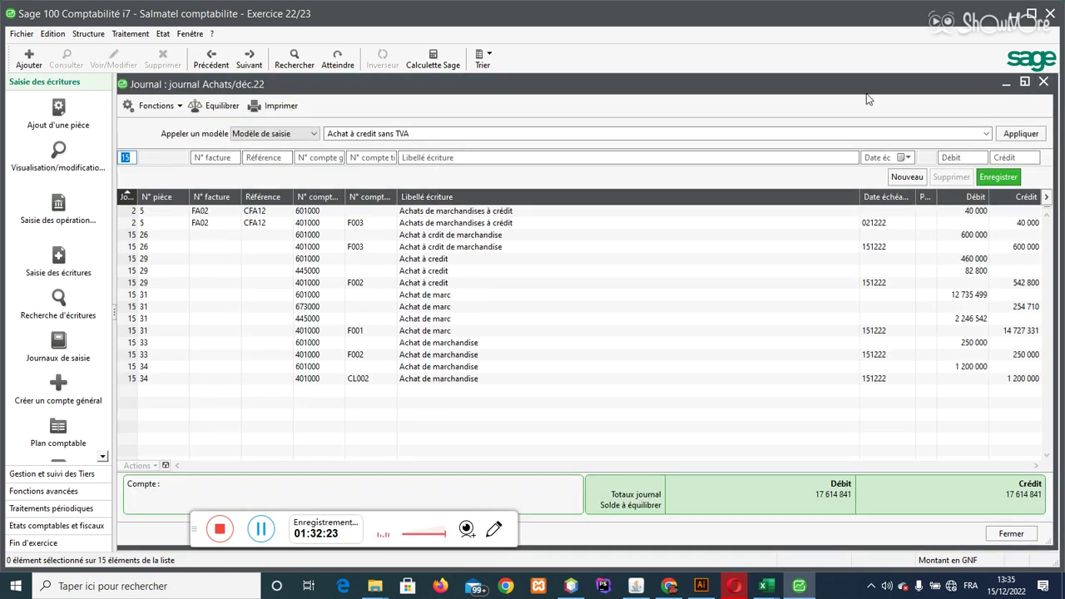
- Apply the entry template "Achat avec TVA a credit" in the purchases journal
{"action": "left_click", "coordinate": [980, 131]}
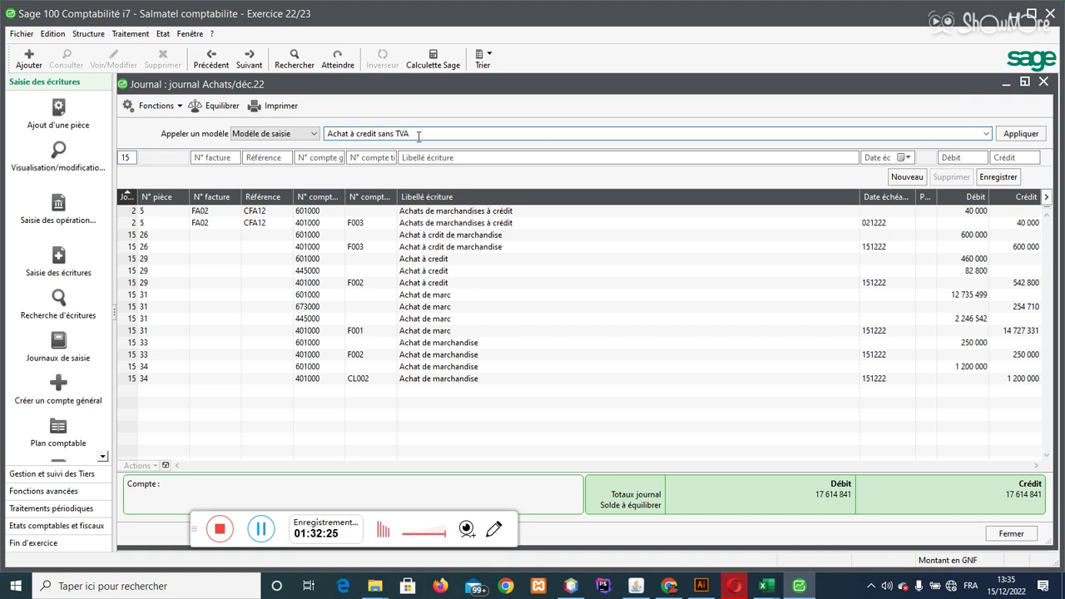
{"action": "left_click_drag", "start_coordinate": [416, 134], "coordinate": [293, 130]}
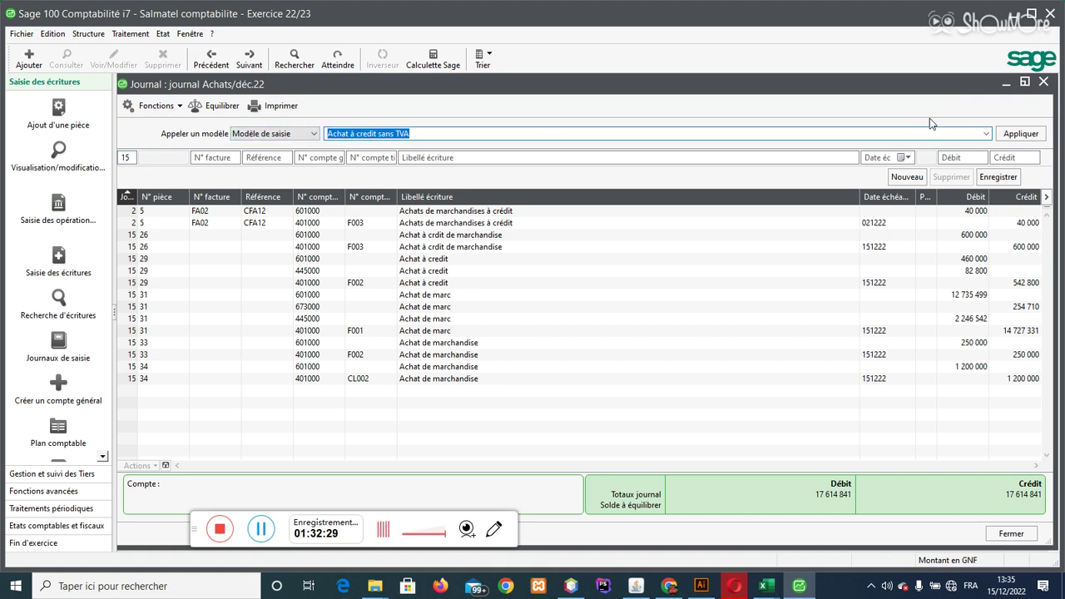
{"action": "left_click", "coordinate": [986, 133]}
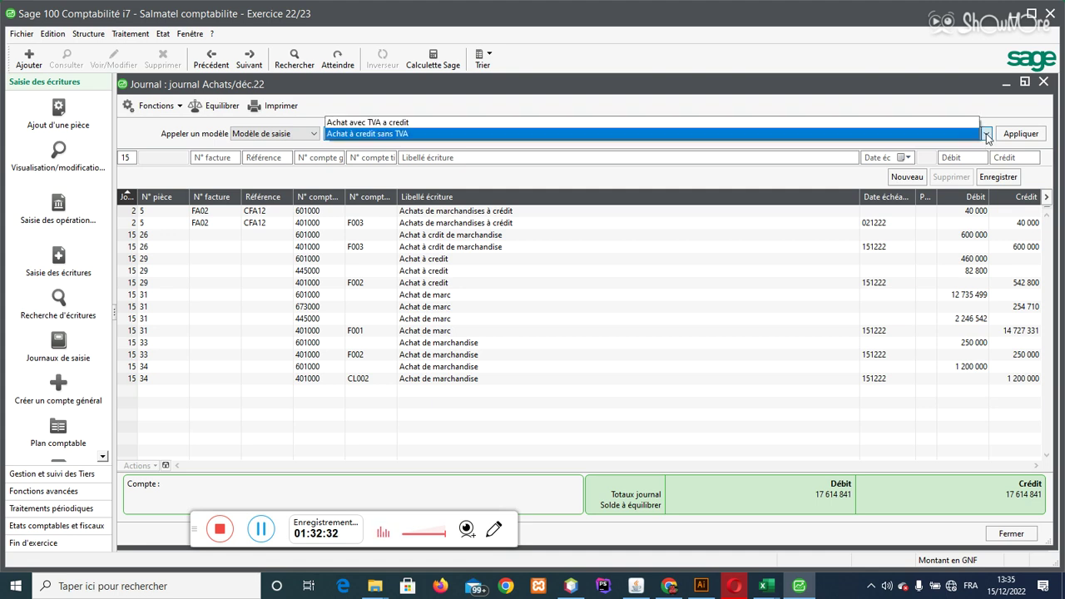
{"action": "left_click", "coordinate": [404, 125]}
{"action": "left_click", "coordinate": [1021, 133]}
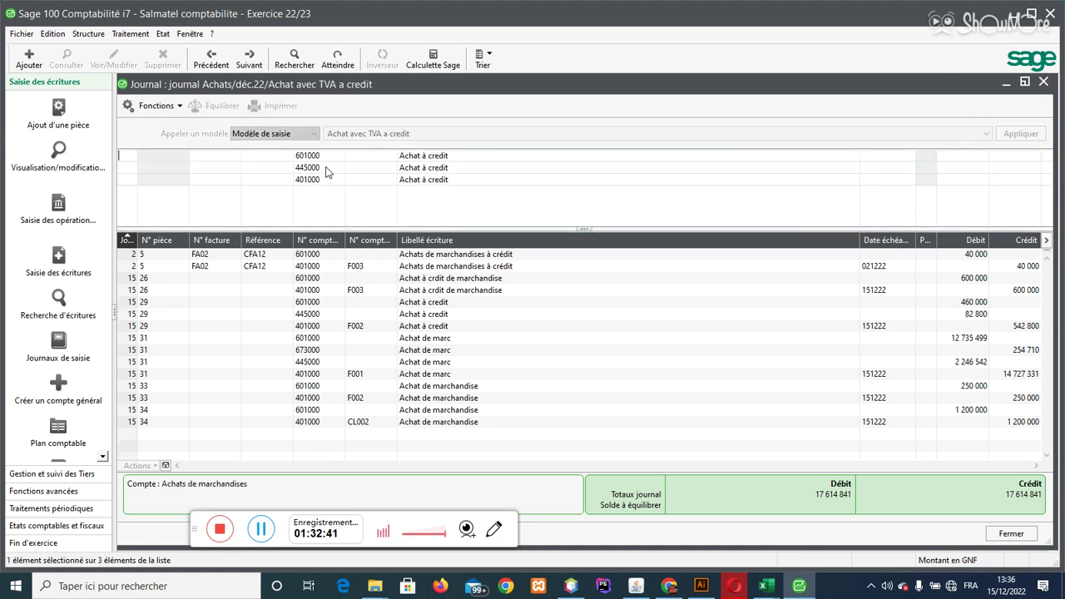
- Enter day 2, invoice number FA782378 and a debit of 520 000 on the piece's 601000 line
{"action": "type", "text": "2"}
{"action": "key", "text": "Tab"}
{"action": "type", "text": "F"}
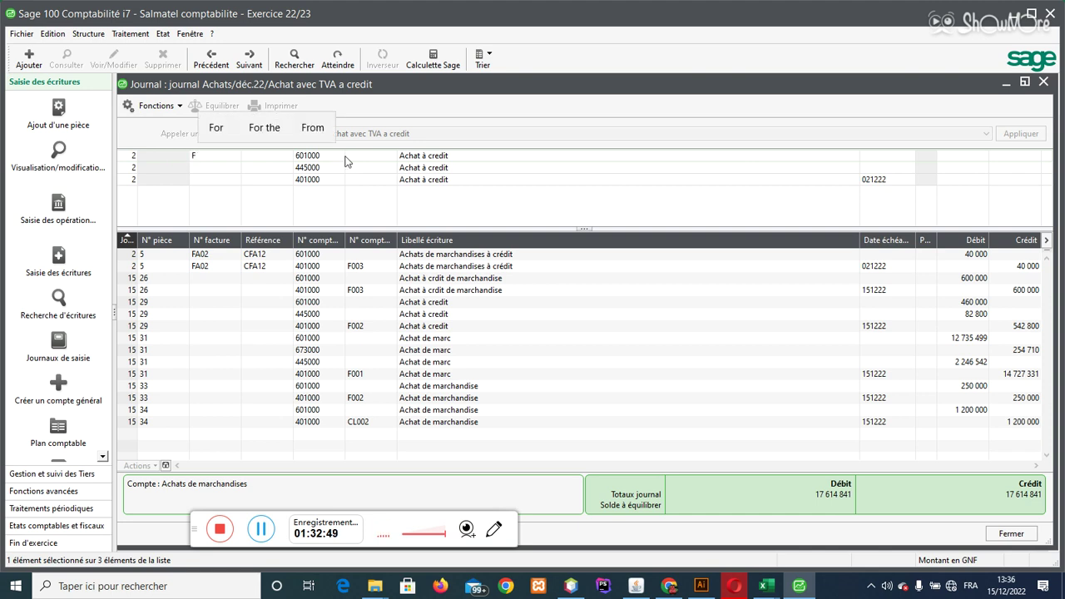
{"action": "type", "text": "A782378"}
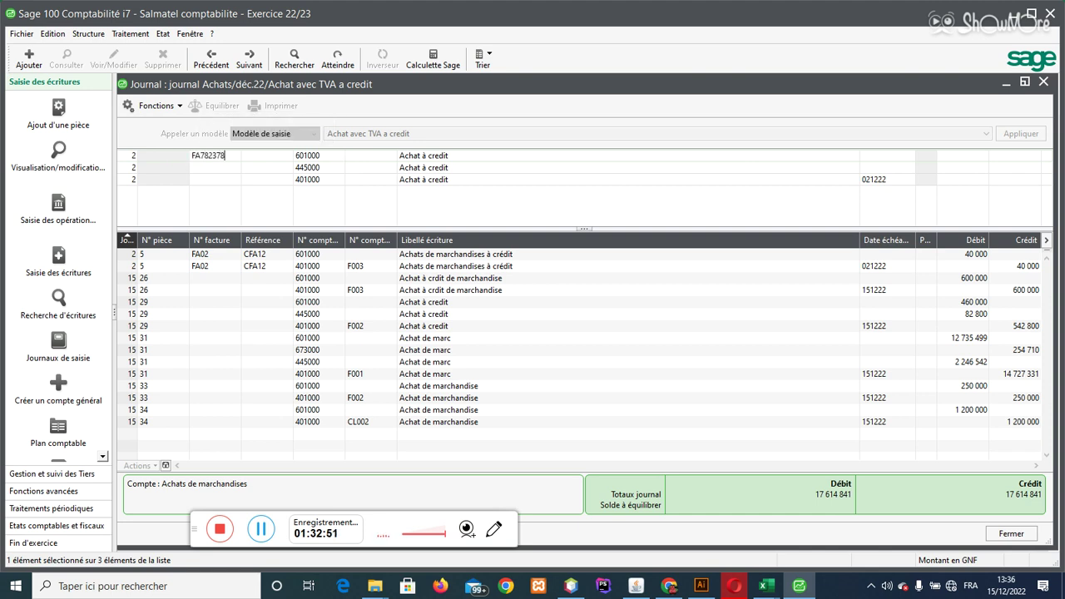
{"action": "key", "text": "Tab"}
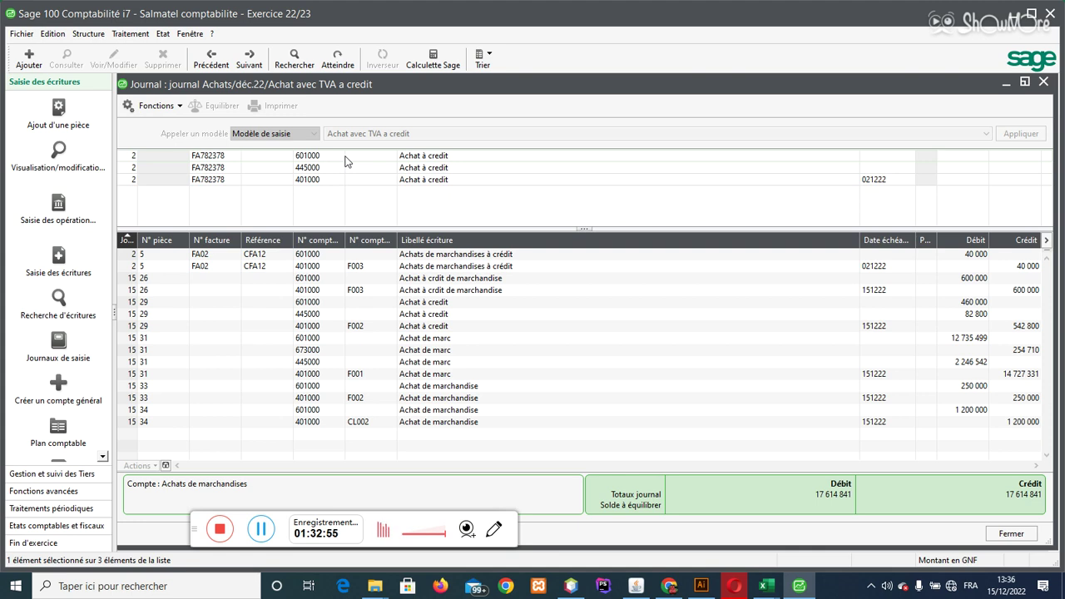
{"action": "type", "text": "520000"}
{"action": "key", "text": "Return"}
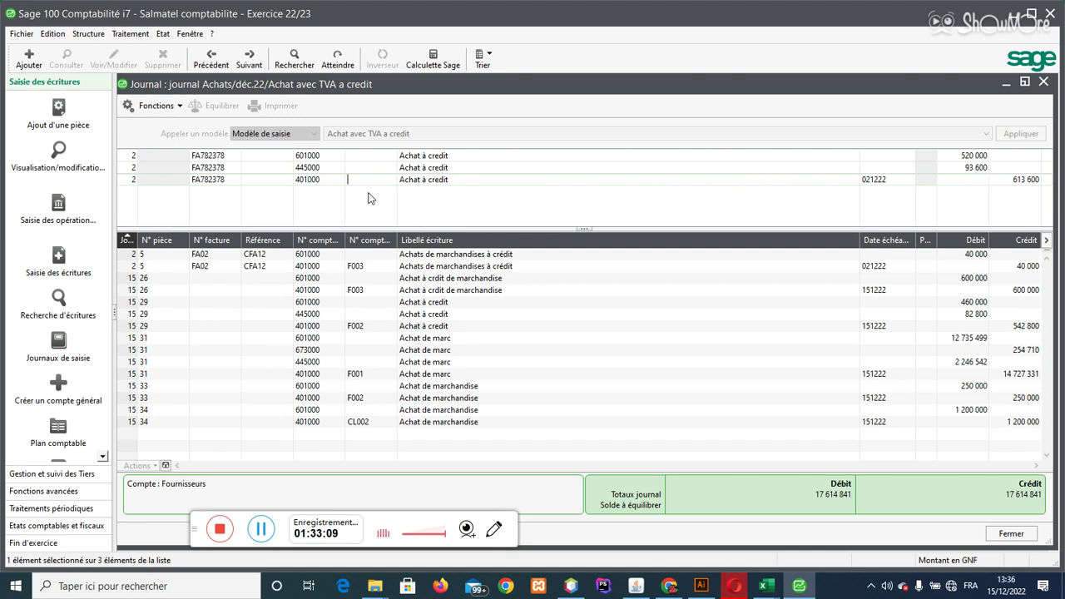
- Choose supplier F002 as the third-party account of the 401000 line and record the piece
{"action": "type", "text": "F"}
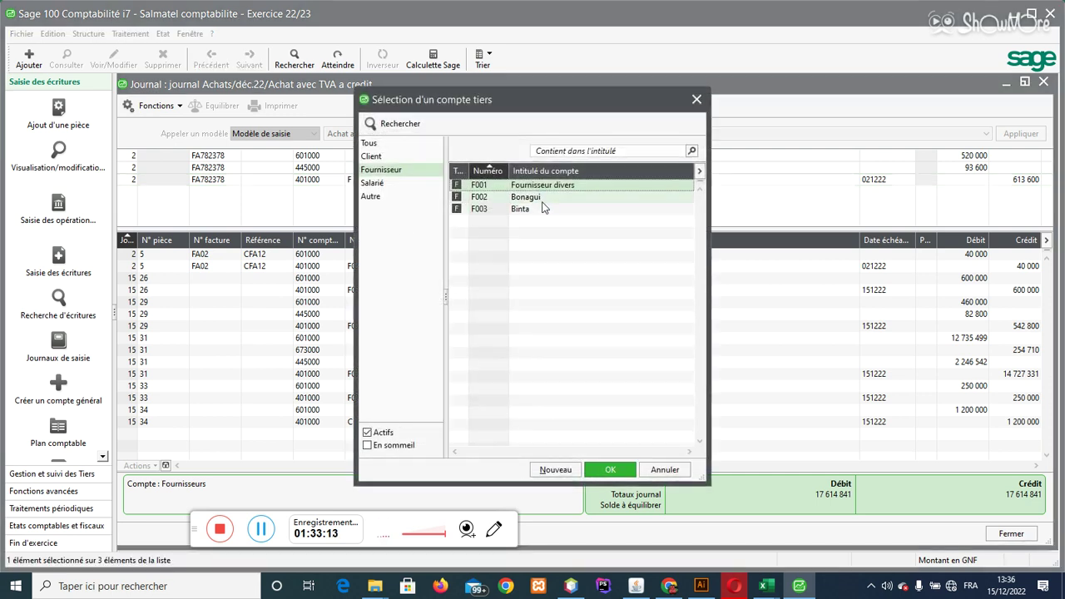
{"action": "double_click", "coordinate": [544, 197]}
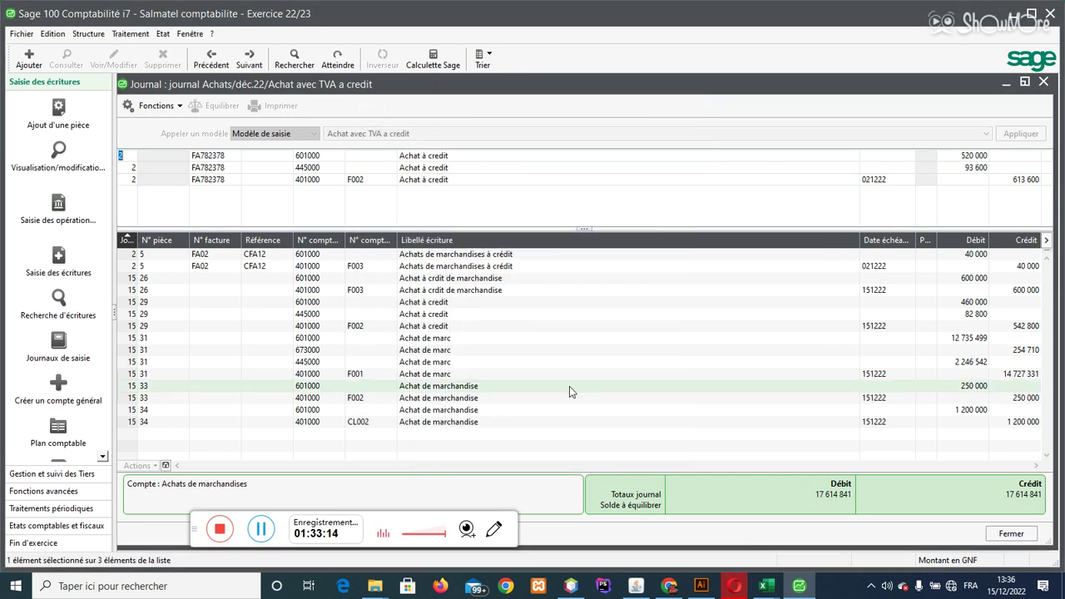
{"action": "left_click", "coordinate": [825, 449]}
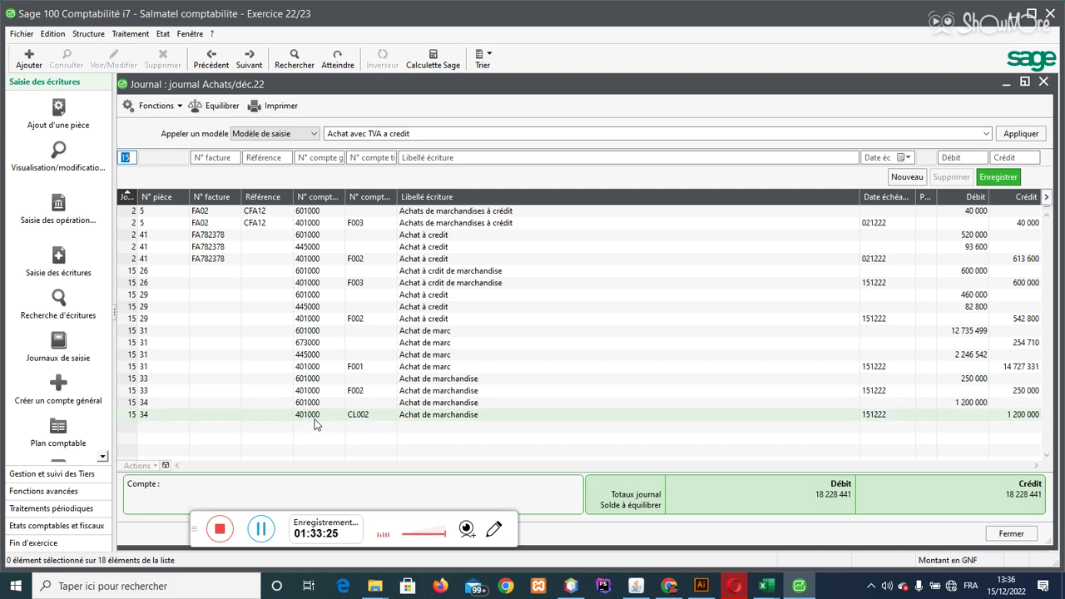
- Change the third-party account on the 401000 line of piece 34 to supplier F002 and record the line
{"action": "left_click", "coordinate": [377, 416]}
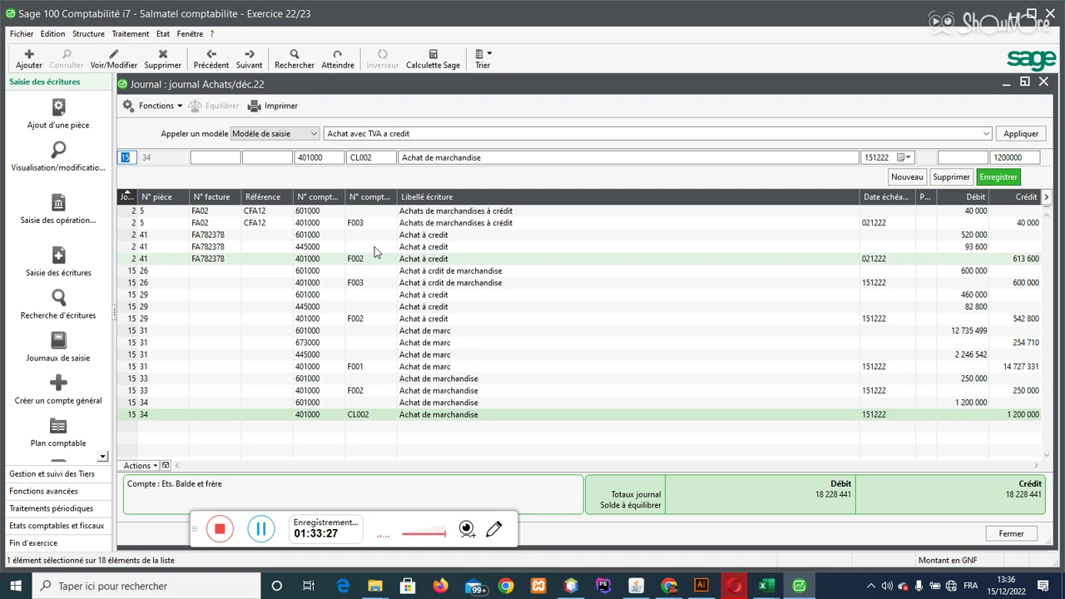
{"action": "left_click", "coordinate": [349, 157]}
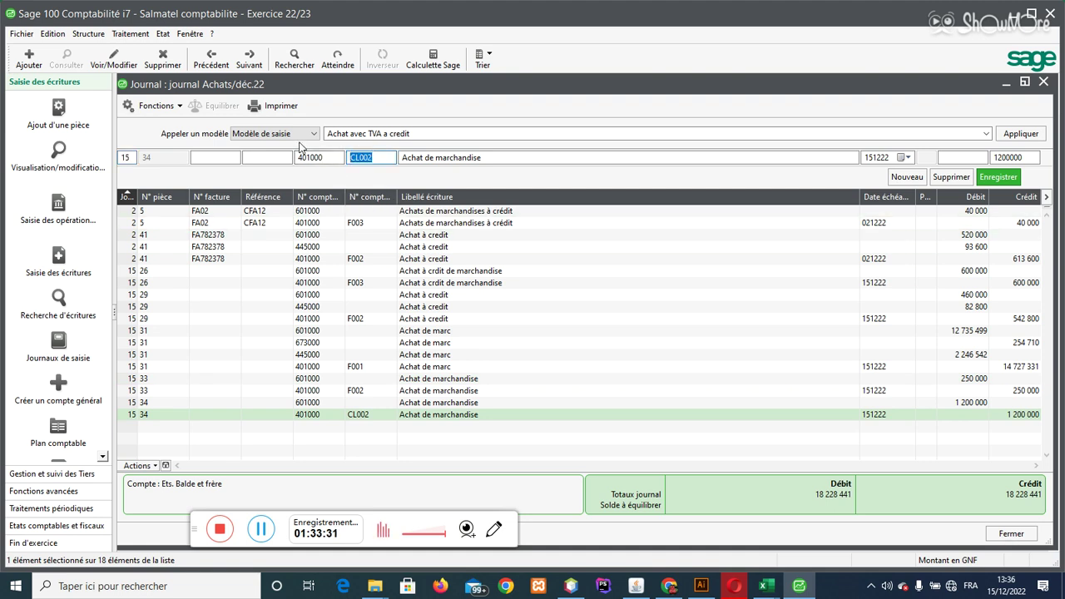
{"action": "type", "text": "F"}
{"action": "key", "text": "Tab"}
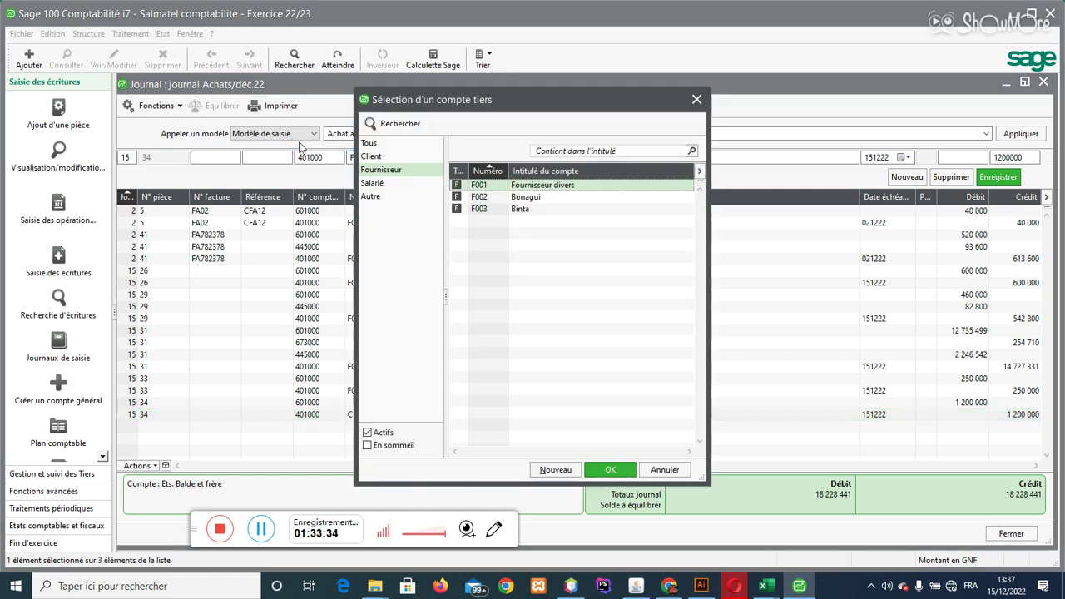
{"action": "left_click", "coordinate": [536, 198]}
{"action": "key", "text": "Return"}
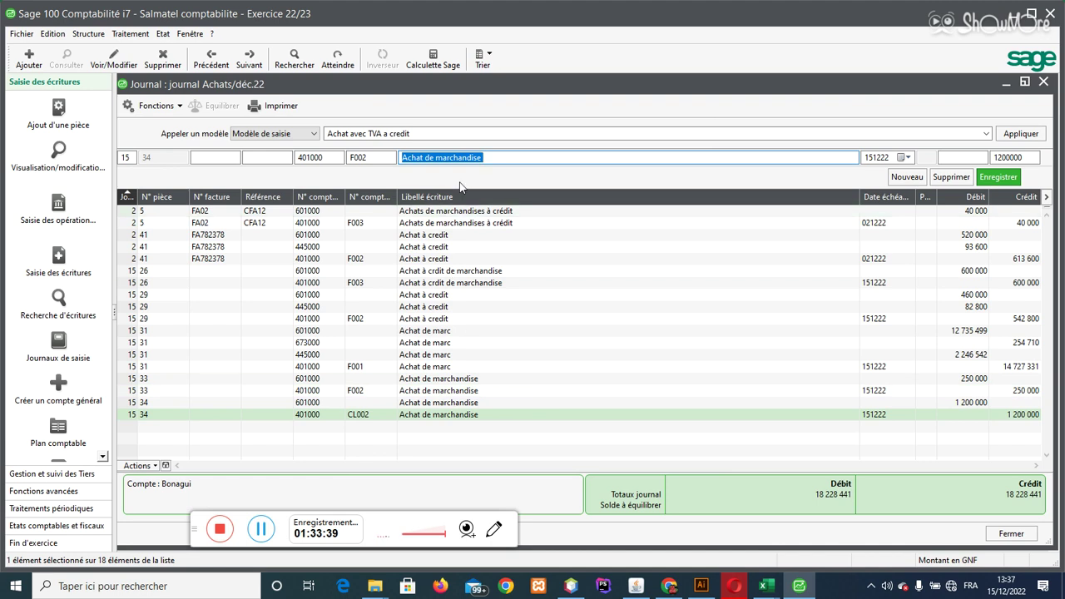
{"action": "key", "text": "Return"}
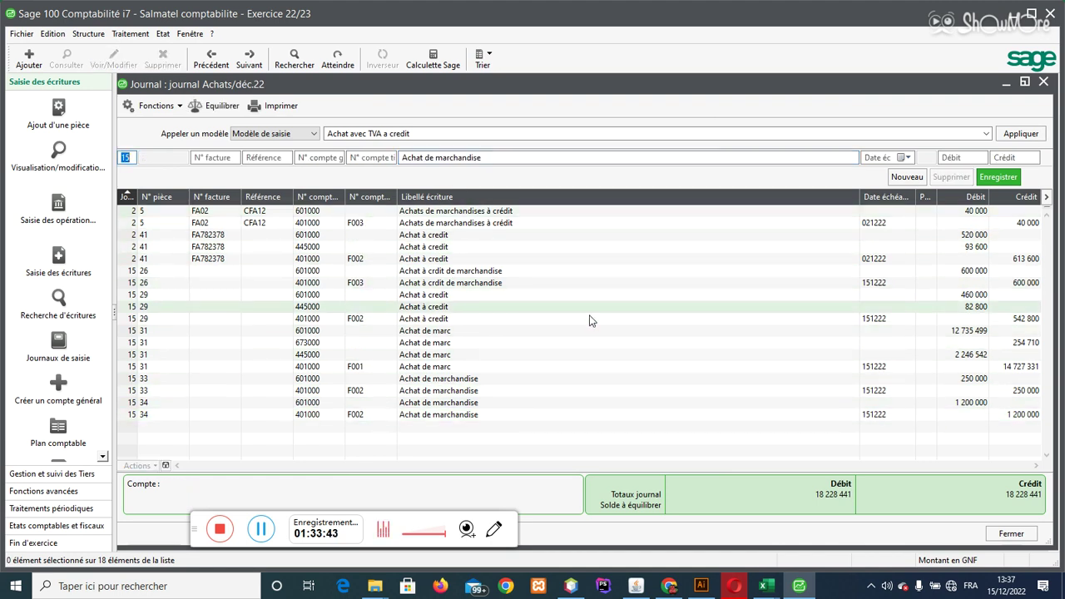
- Check the entries in the December 2022 sales journal and in the January and February 2023 purchases journals
{"action": "left_click", "coordinate": [1001, 535]}
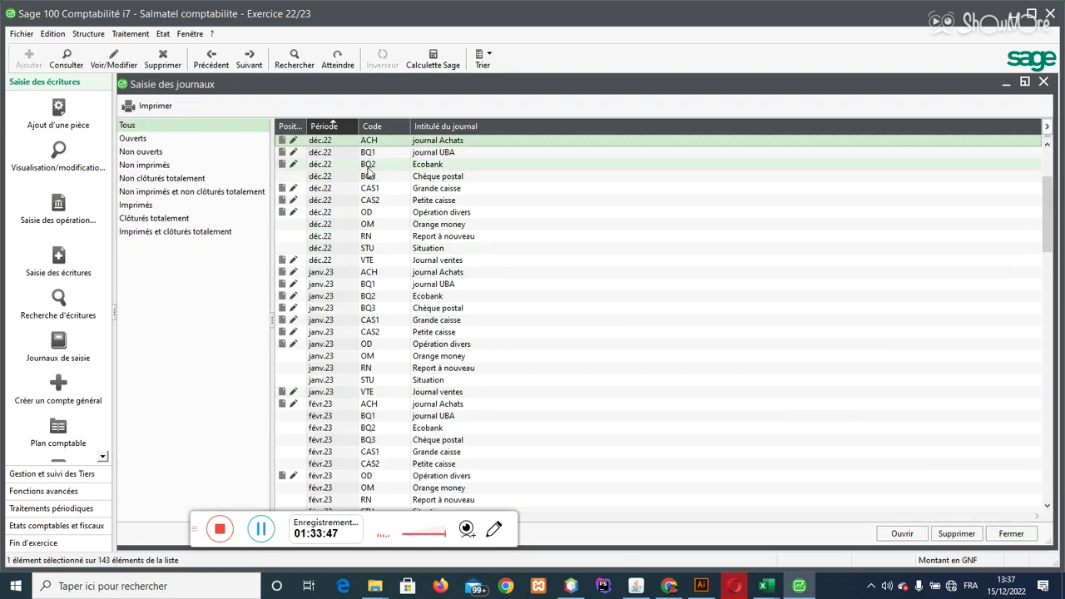
{"action": "double_click", "coordinate": [376, 260]}
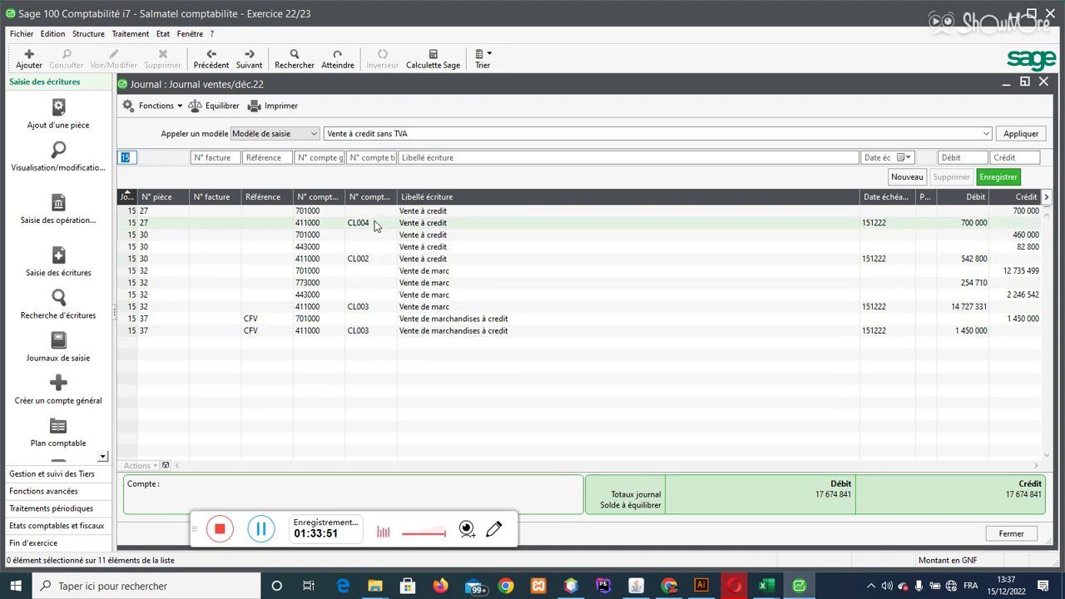
{"action": "left_click", "coordinate": [1029, 535]}
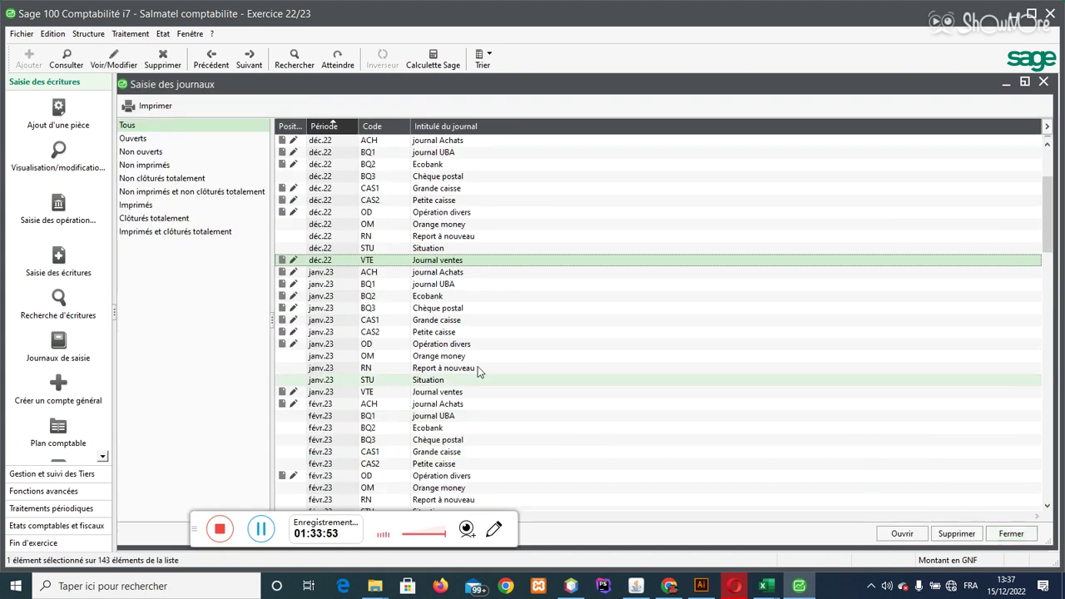
{"action": "left_click", "coordinate": [406, 275]}
{"action": "double_click", "coordinate": [408, 281]}
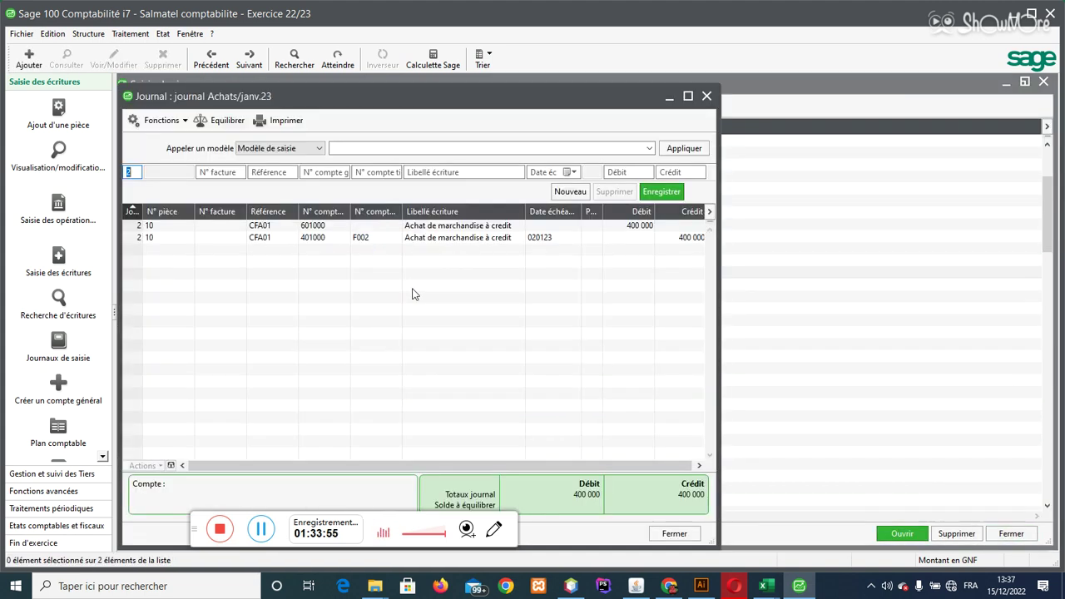
{"action": "left_click", "coordinate": [674, 534]}
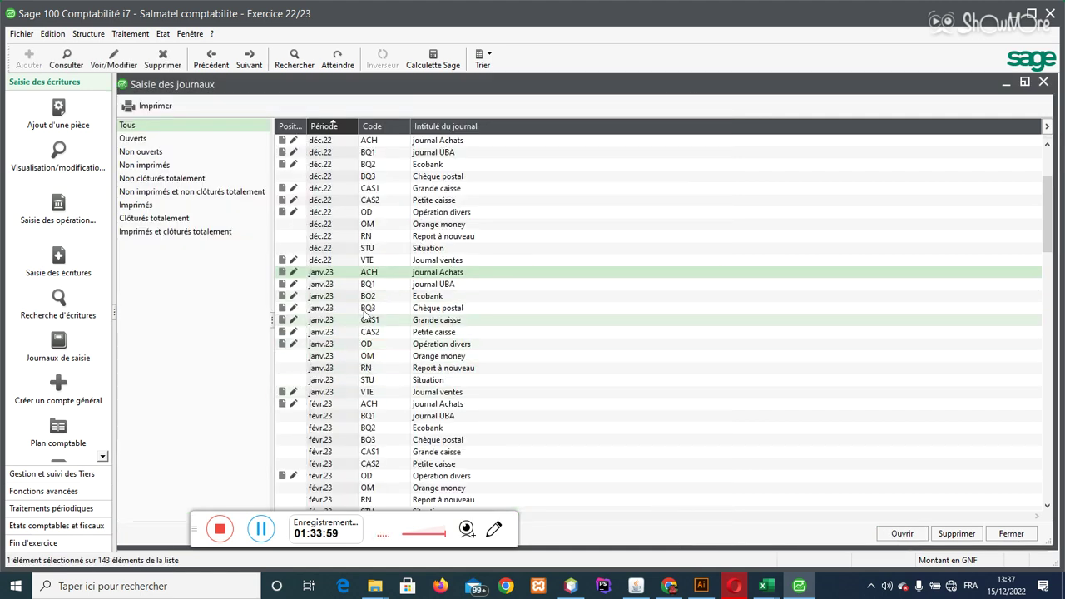
{"action": "double_click", "coordinate": [372, 403]}
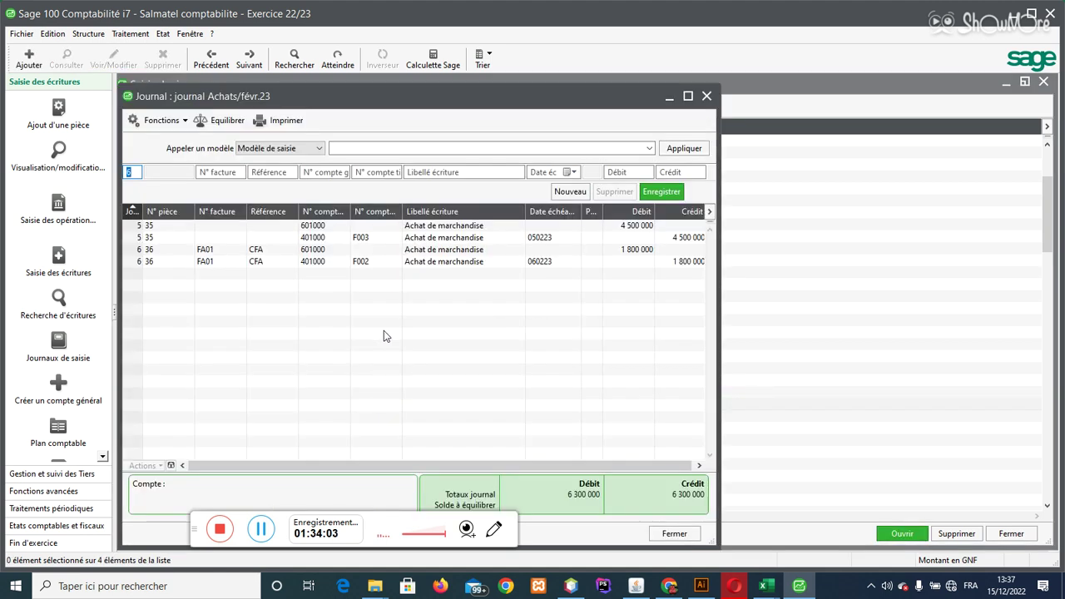
{"action": "left_click", "coordinate": [689, 533]}
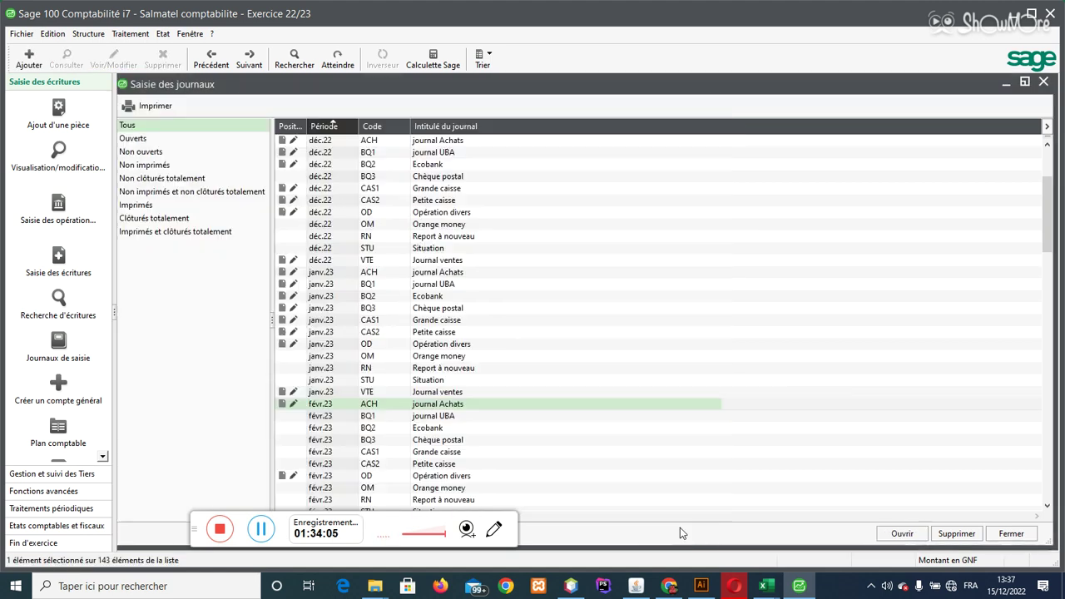
{"action": "left_click", "coordinate": [265, 529]}
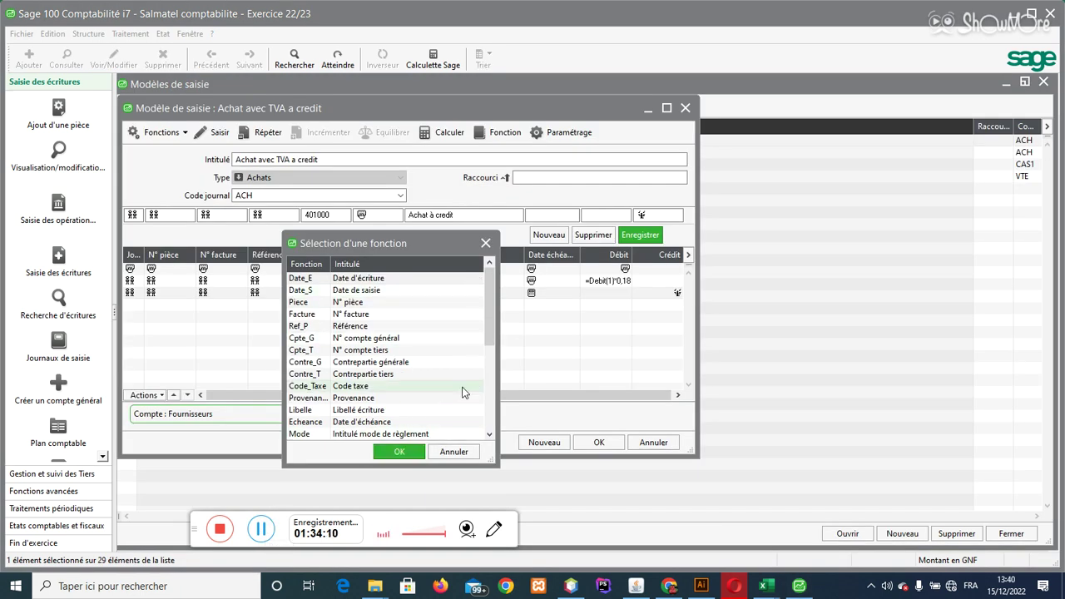
- Validate the open template "Achat avec TVA a credit" and start a new entry template titled "Vente a credit avec TVA"
{"action": "left_click", "coordinate": [449, 452]}
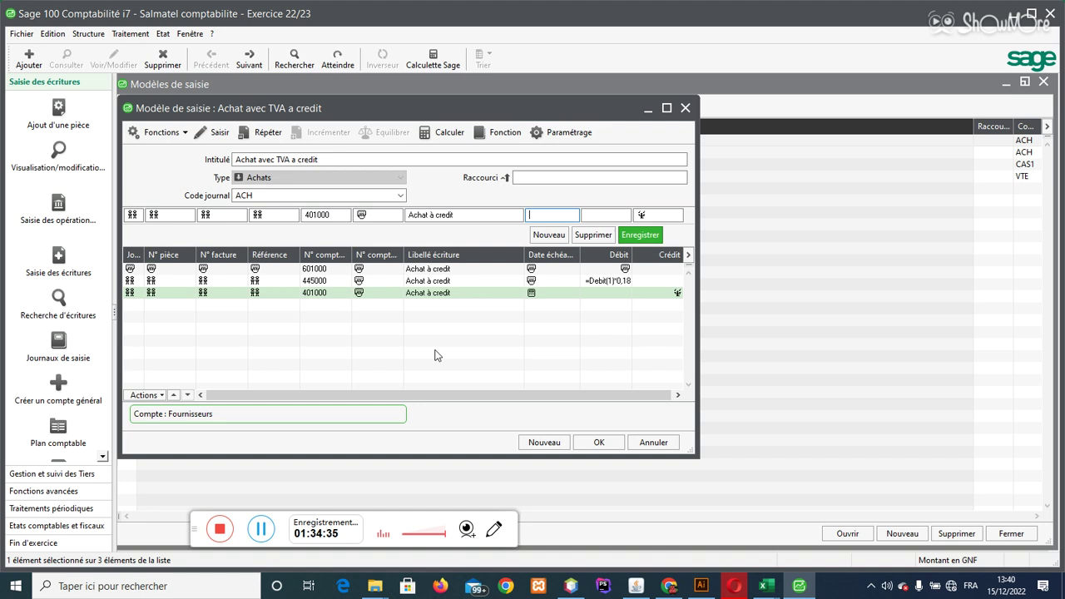
{"action": "left_click", "coordinate": [600, 442]}
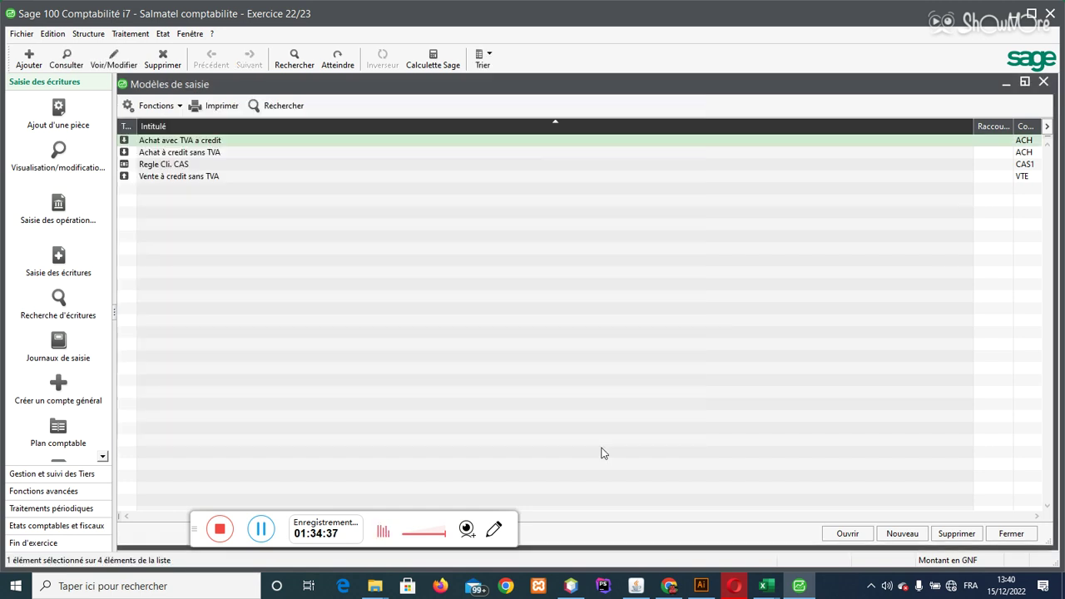
{"action": "left_click", "coordinate": [901, 533]}
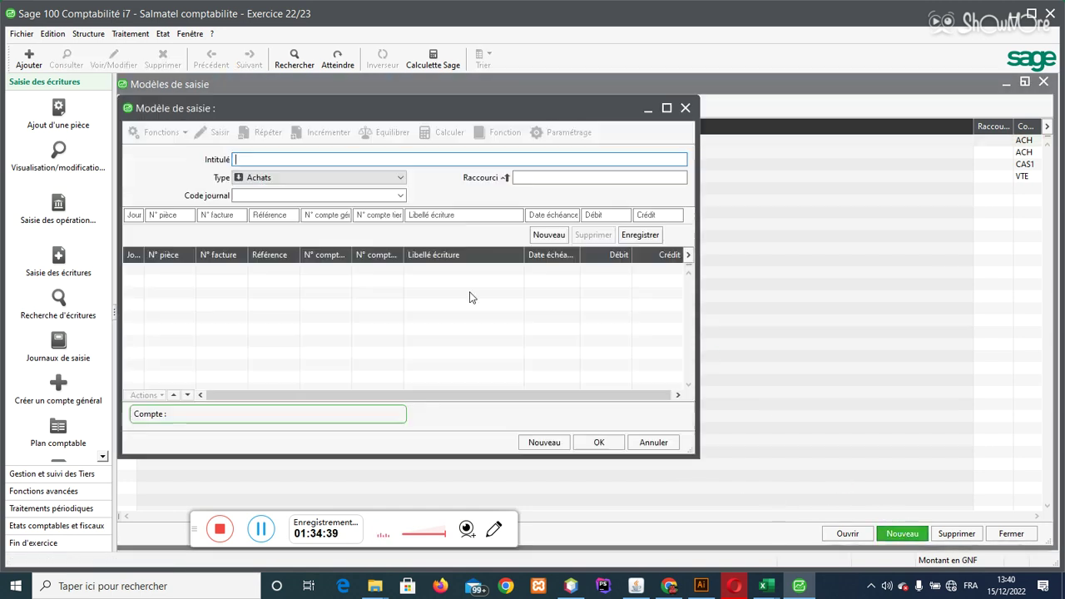
{"action": "left_click", "coordinate": [666, 109]}
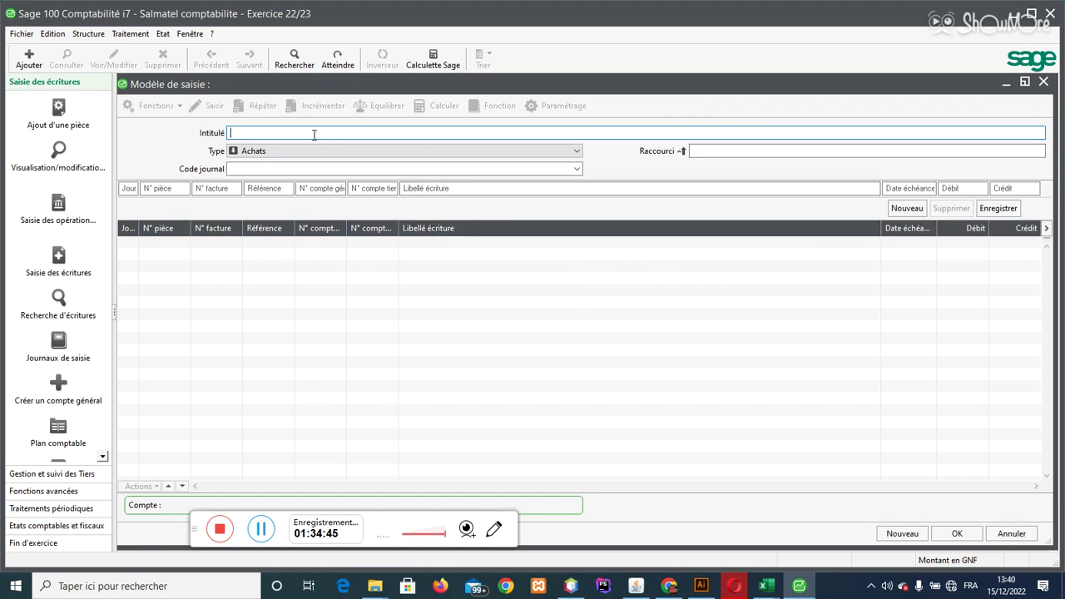
{"action": "type", "text": "Vente "}
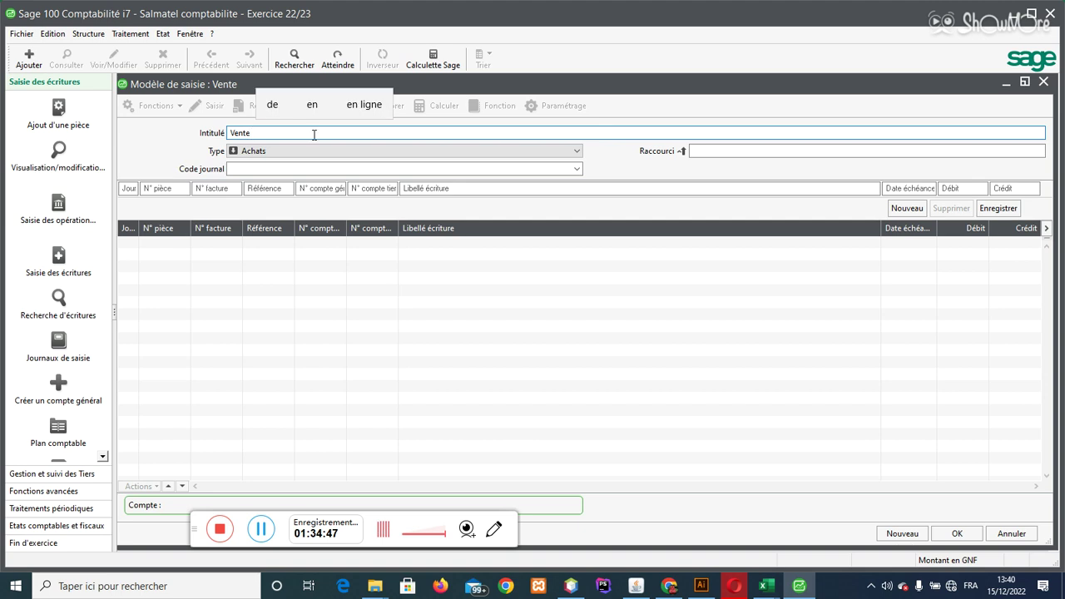
{"action": "type", "text": "a c"}
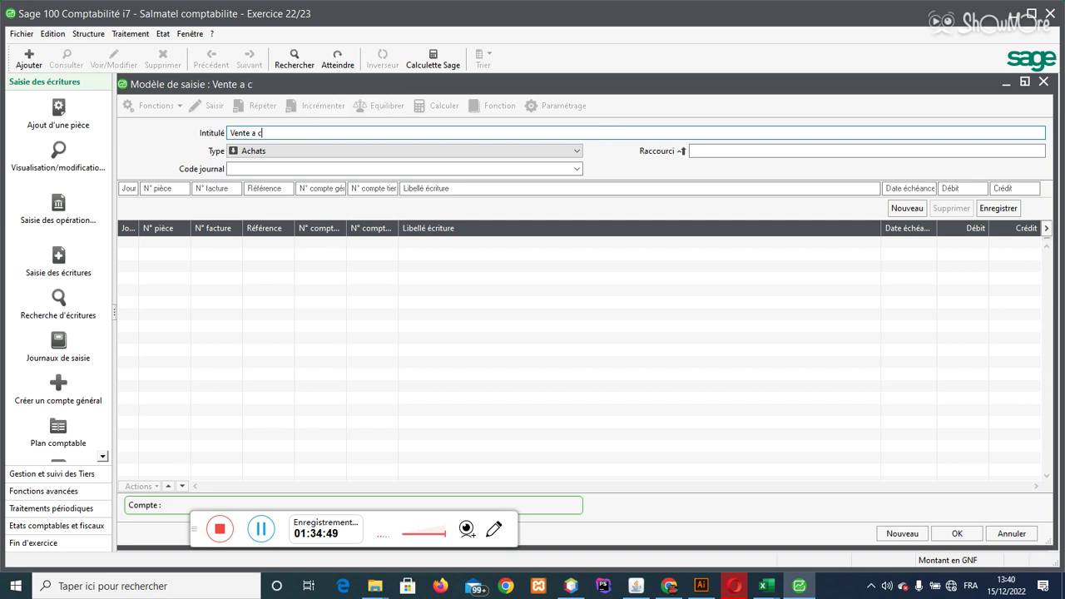
{"action": "type", "text": "redit avec TVA"}
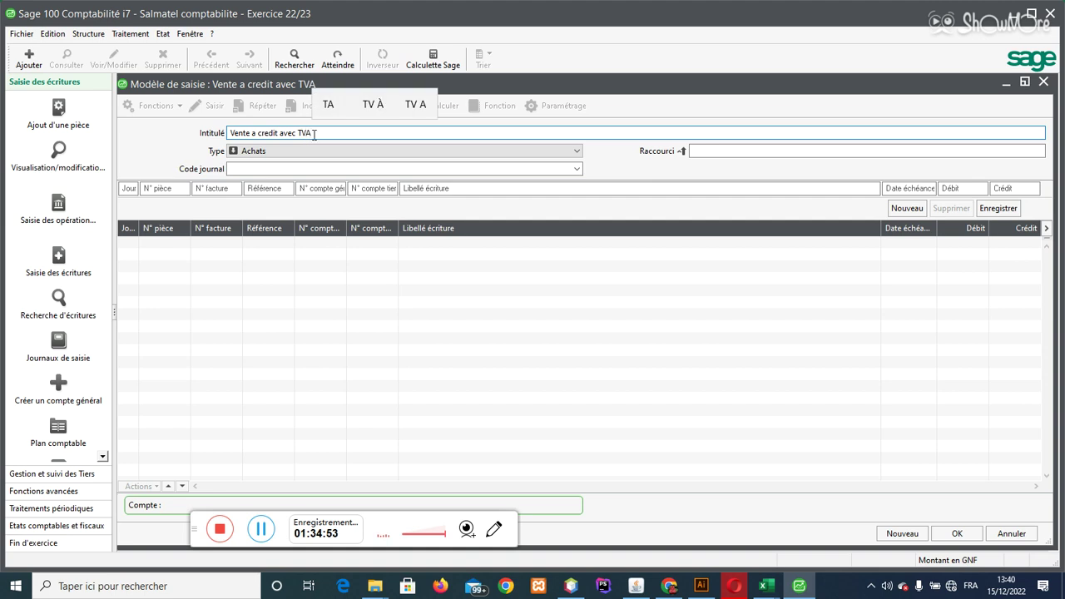
- Set the new template's type to Ventes and its journal code to VTE
{"action": "left_click", "coordinate": [308, 152]}
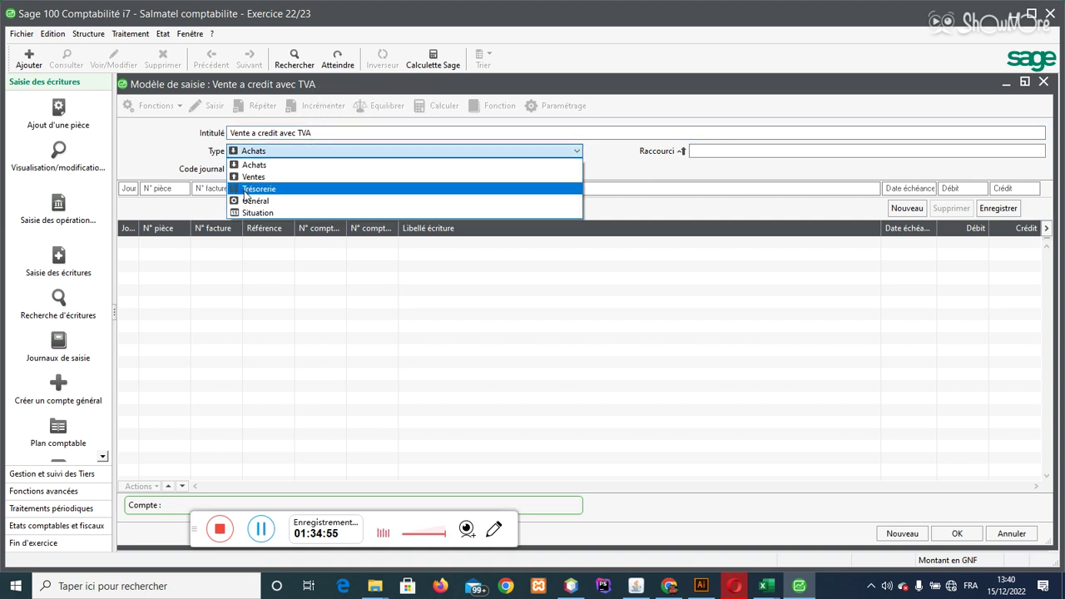
{"action": "left_click", "coordinate": [249, 177]}
{"action": "left_click", "coordinate": [276, 171]}
{"action": "left_click", "coordinate": [574, 169]}
{"action": "left_click", "coordinate": [341, 178]}
- On the first template line, set day, piece, invoice, reference and third-party account to manual entry (Saisir) and choose general account 701000
{"action": "key", "text": "Tab"}
{"action": "key", "text": "Tab"}
{"action": "key", "text": "Tab"}
{"action": "key", "text": "Tab"}
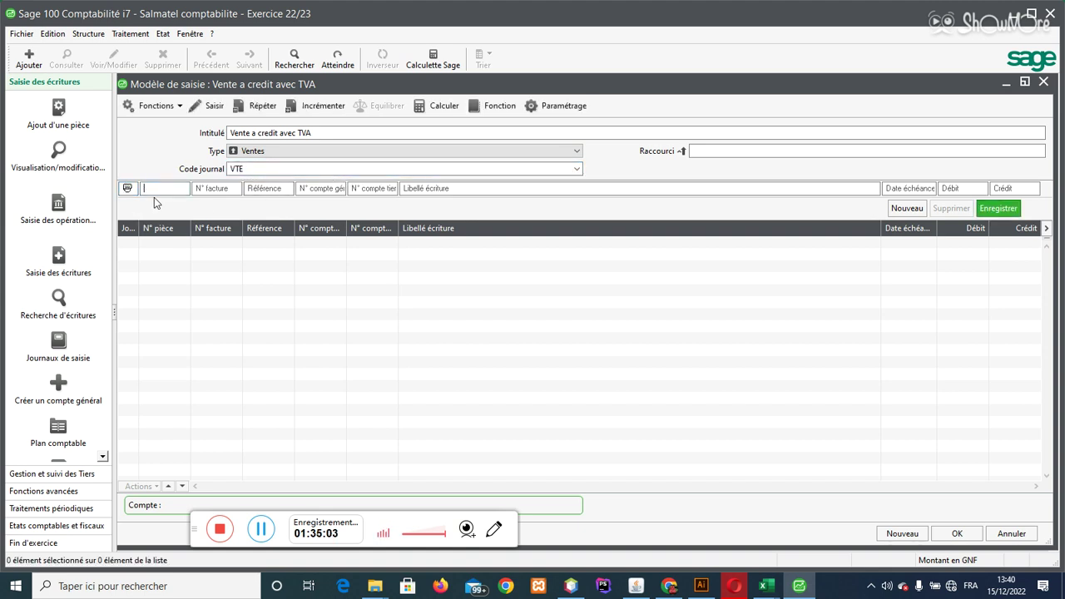
{"action": "key", "text": "Tab"}
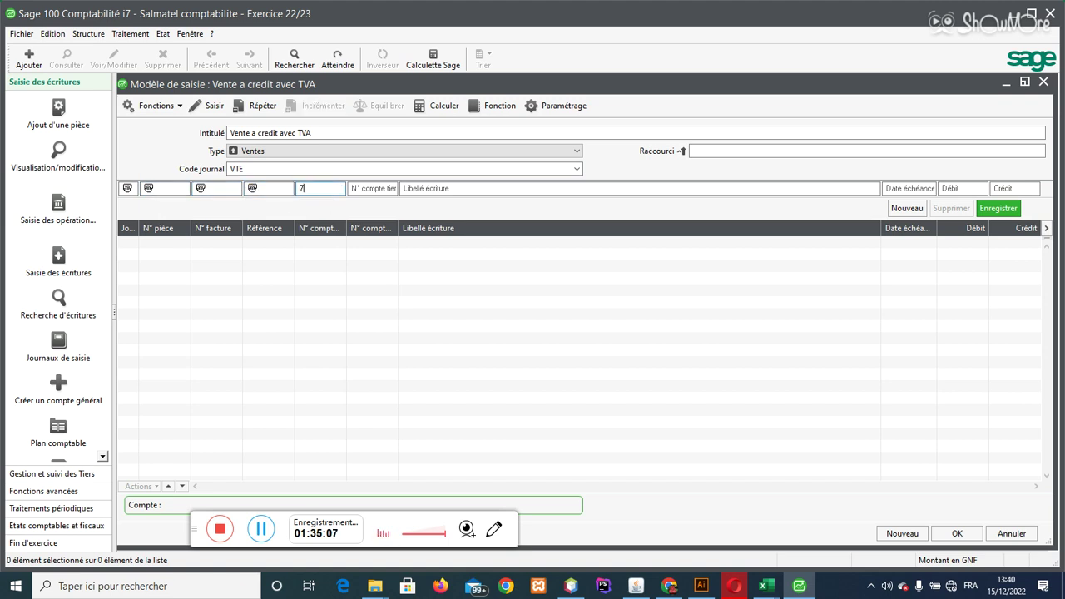
{"action": "key", "text": "Tab"}
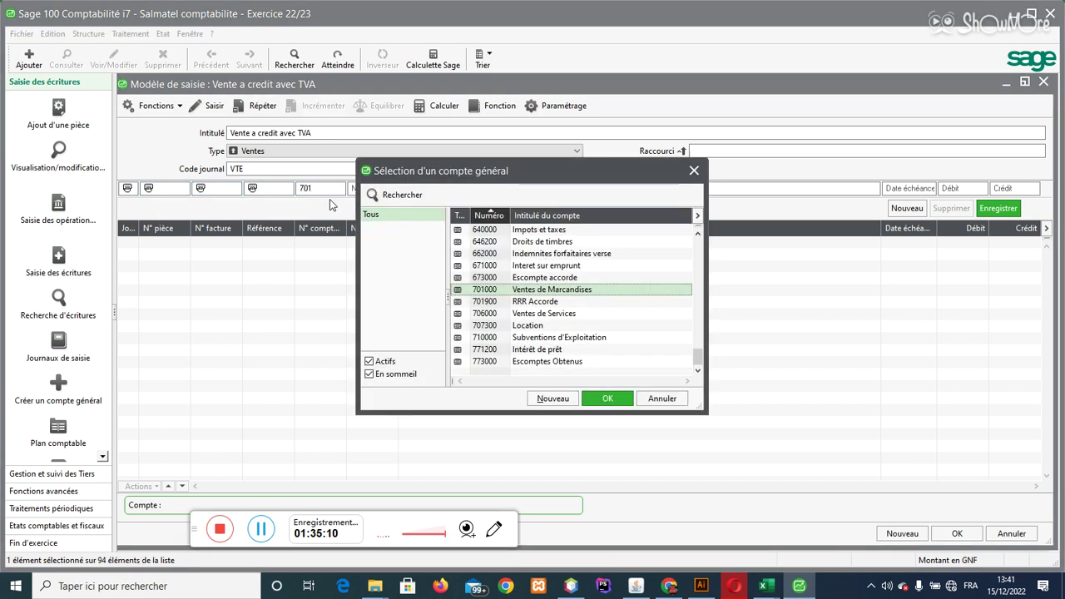
{"action": "double_click", "coordinate": [542, 289]}
{"action": "key", "text": "Tab"}
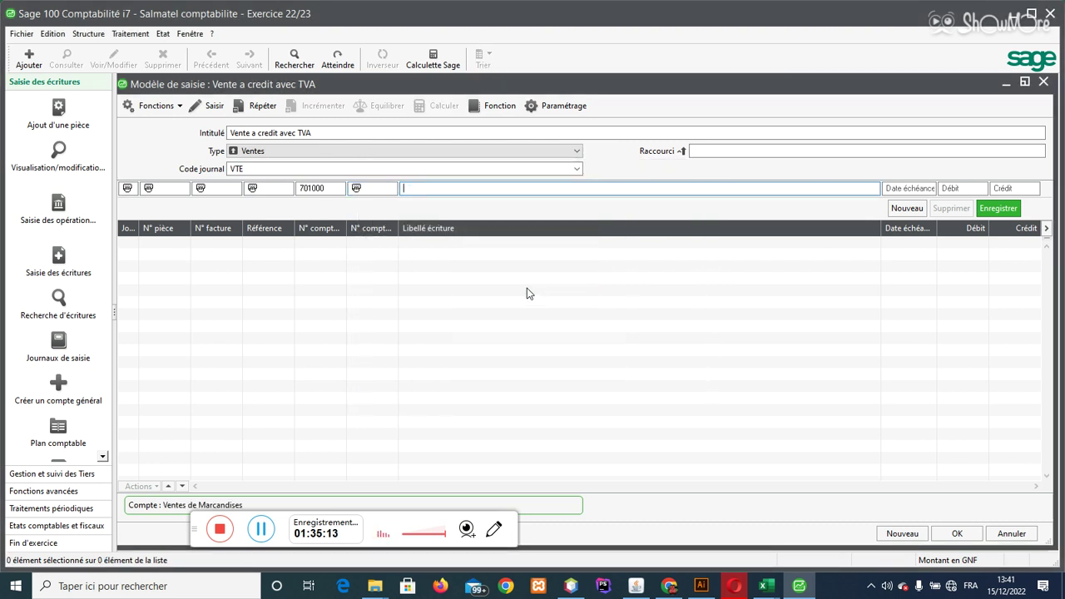
- Label the 701000 line "Vente de marchandises à credit", set its due date and credit to manual entry and record the line
{"action": "type", "text": "Vente de march"}
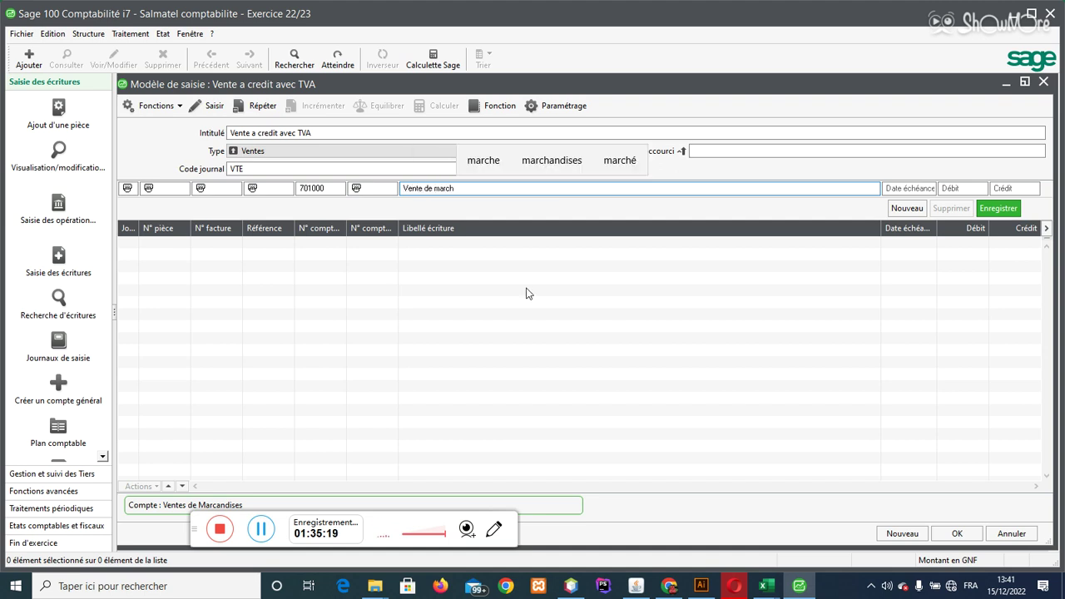
{"action": "left_click", "coordinate": [539, 161]}
{"action": "left_click", "coordinate": [536, 162]}
{"action": "type", "text": "credit"}
{"action": "key", "text": "Tab"}
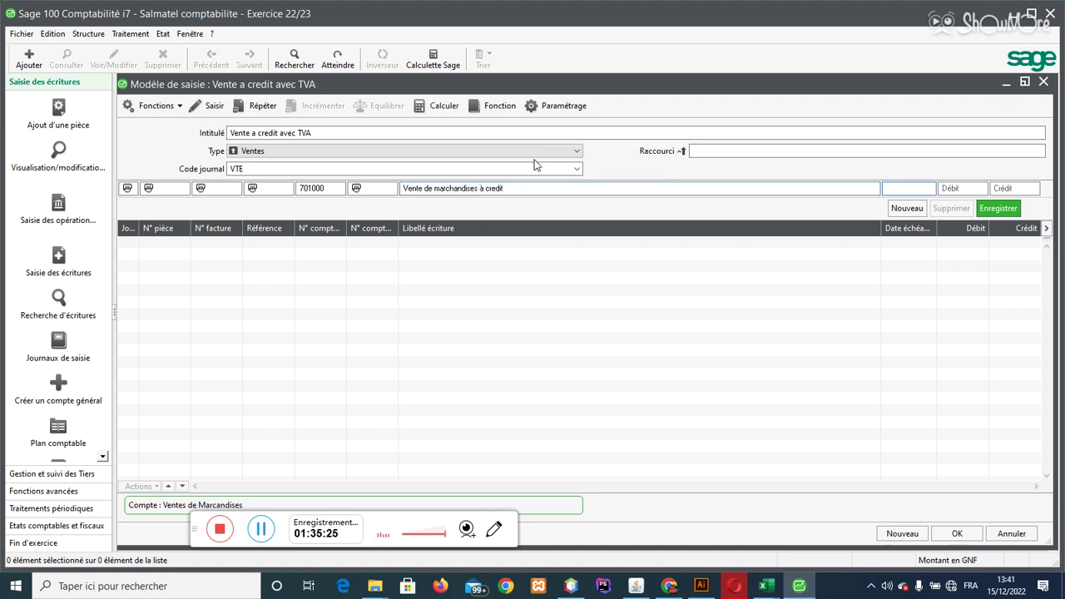
{"action": "key", "text": "Tab"}
{"action": "key", "text": "Tab"}
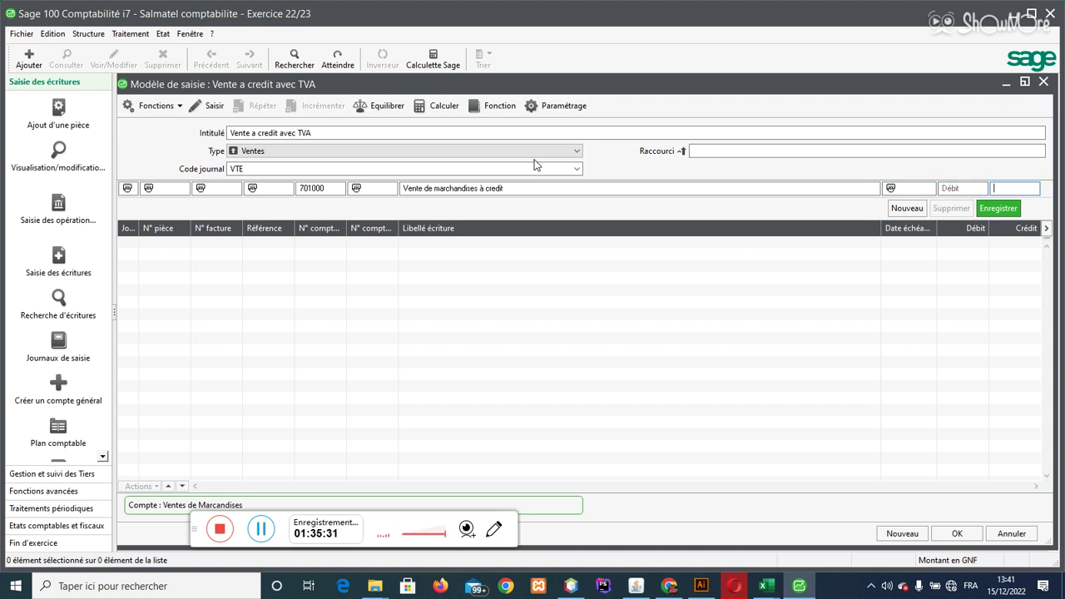
{"action": "left_click", "coordinate": [214, 107]}
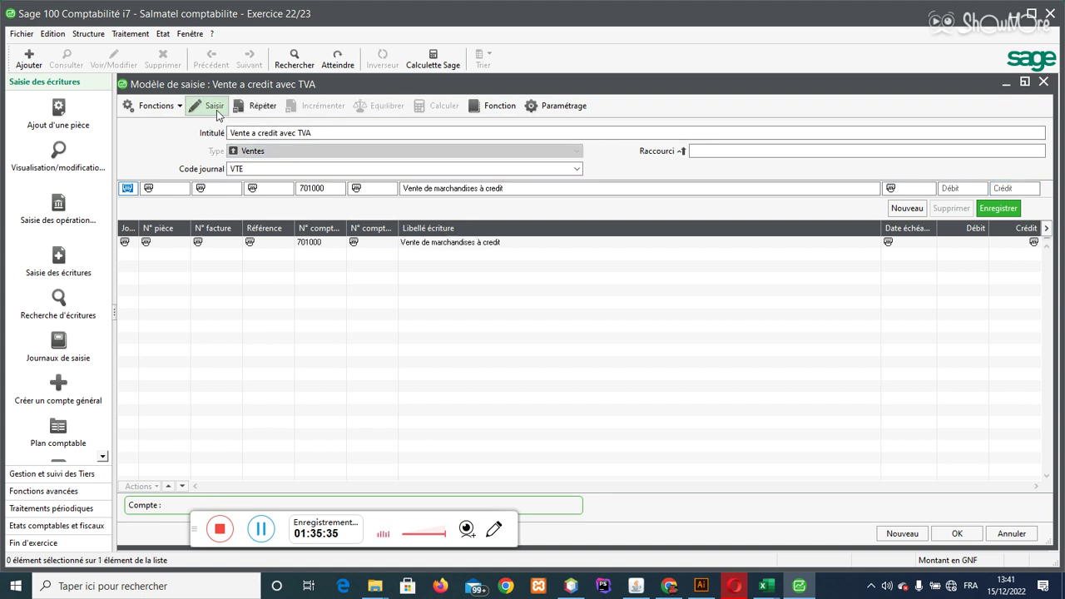
- On the second template line, set day, piece number, invoice number and reference to Répéter
{"action": "left_click", "coordinate": [263, 109]}
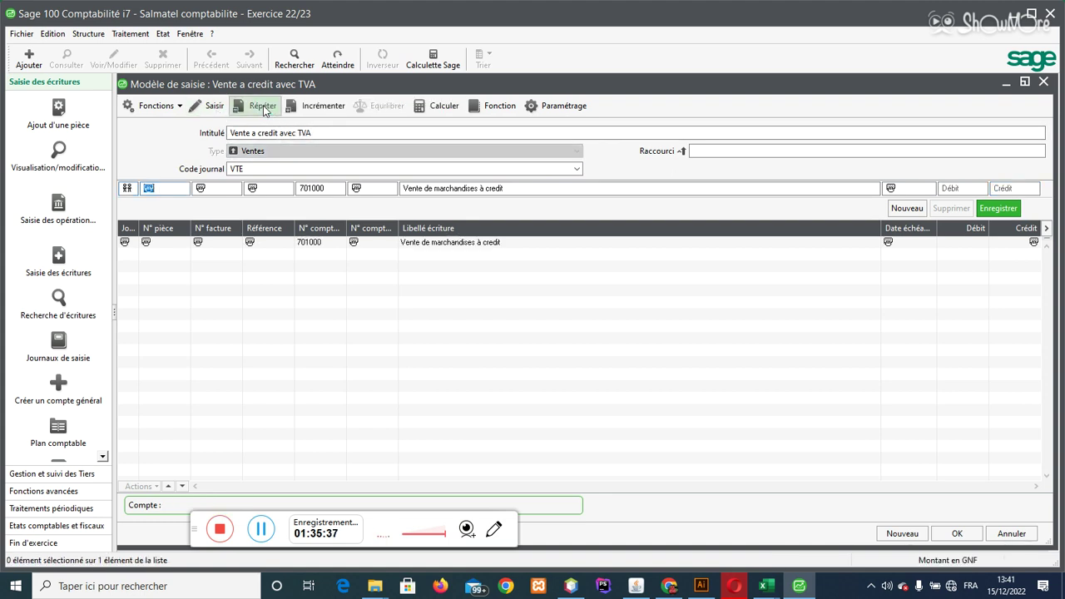
{"action": "left_click", "coordinate": [263, 108]}
{"action": "left_click", "coordinate": [263, 109]}
{"action": "left_click", "coordinate": [263, 109]}
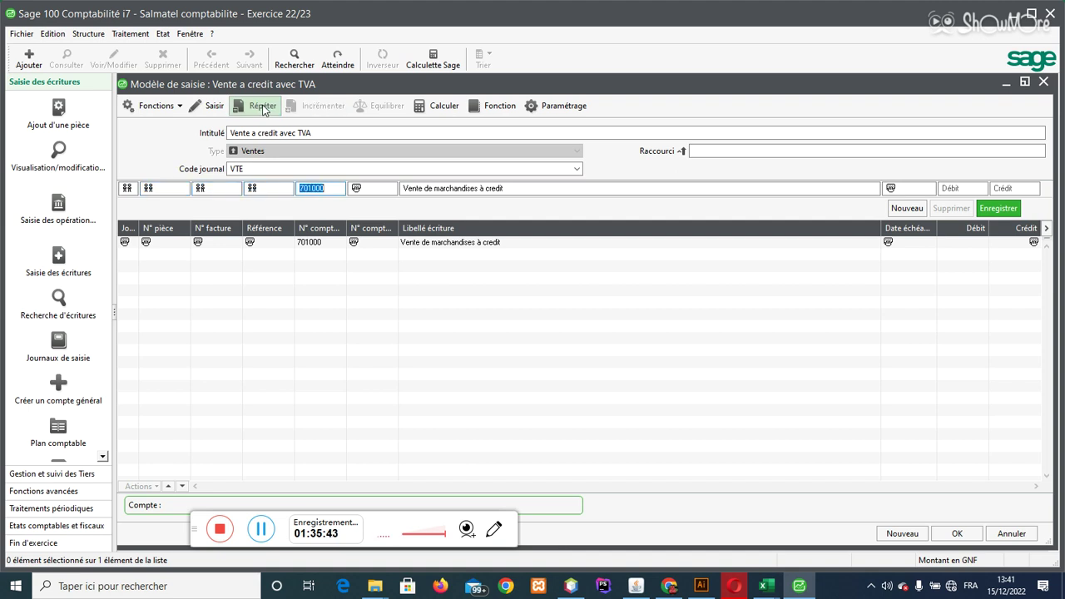
- Choose general account 443000 for the second line, set its third-party account to Répéter and keep the label
{"action": "type", "text": "443"}
{"action": "key", "text": "Tab"}
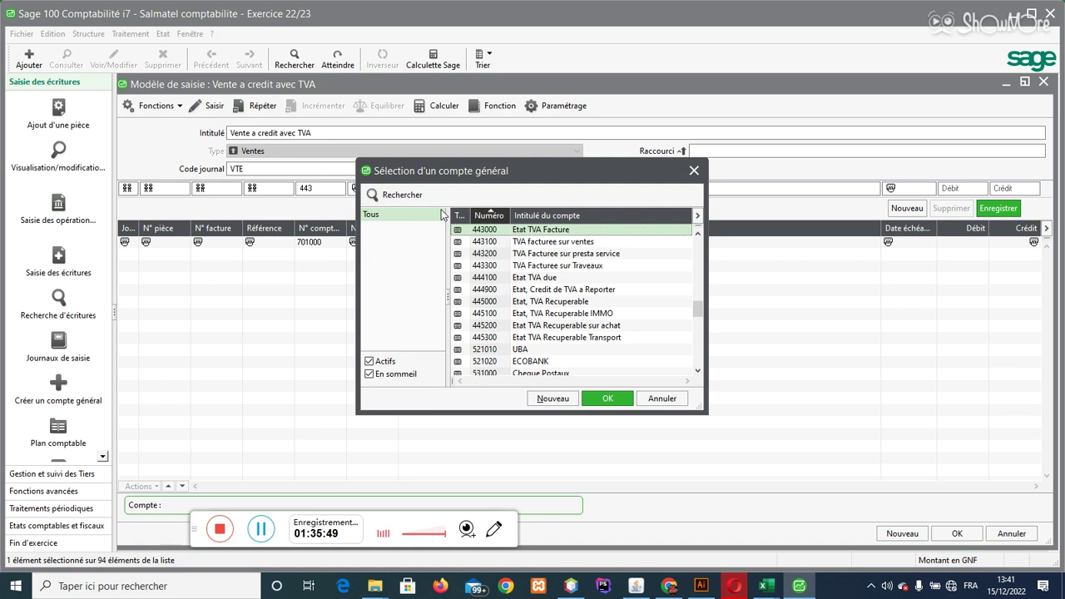
{"action": "double_click", "coordinate": [493, 231]}
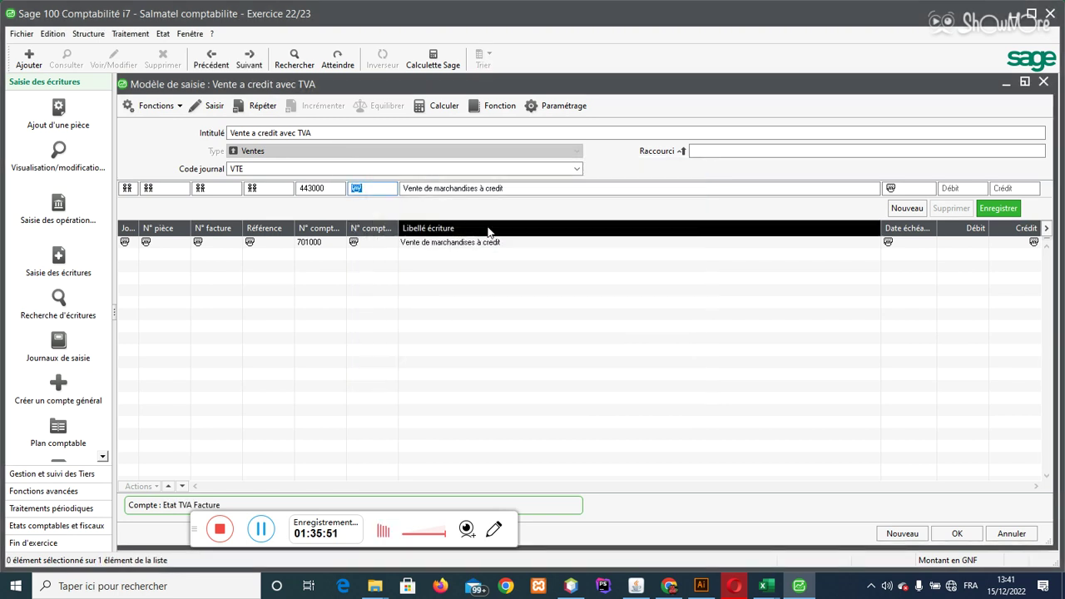
{"action": "left_click", "coordinate": [276, 115]}
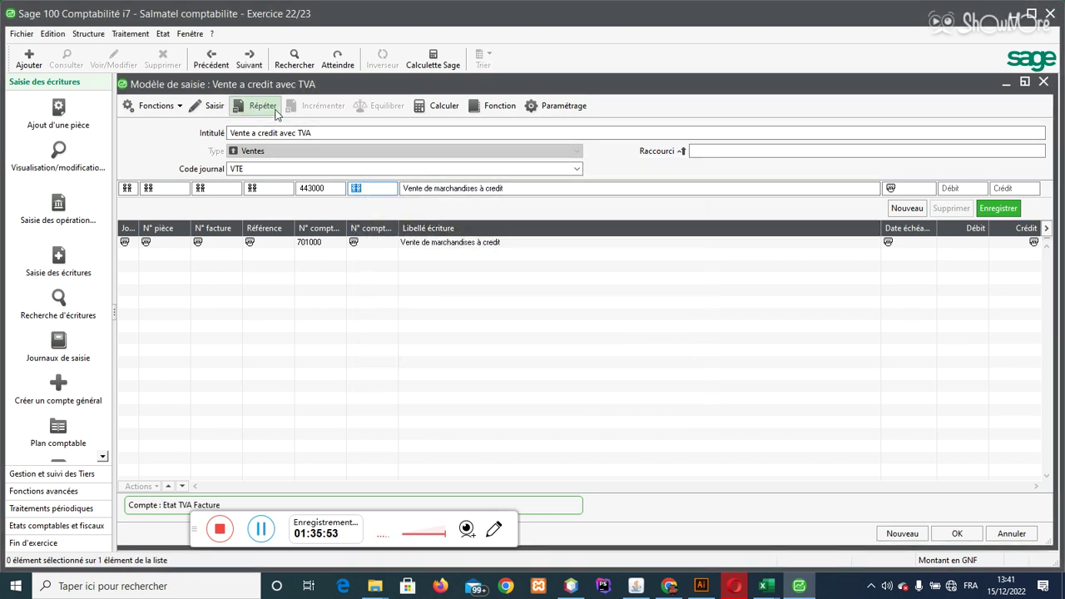
{"action": "key", "text": "Tab"}
{"action": "key", "text": "Tab"}
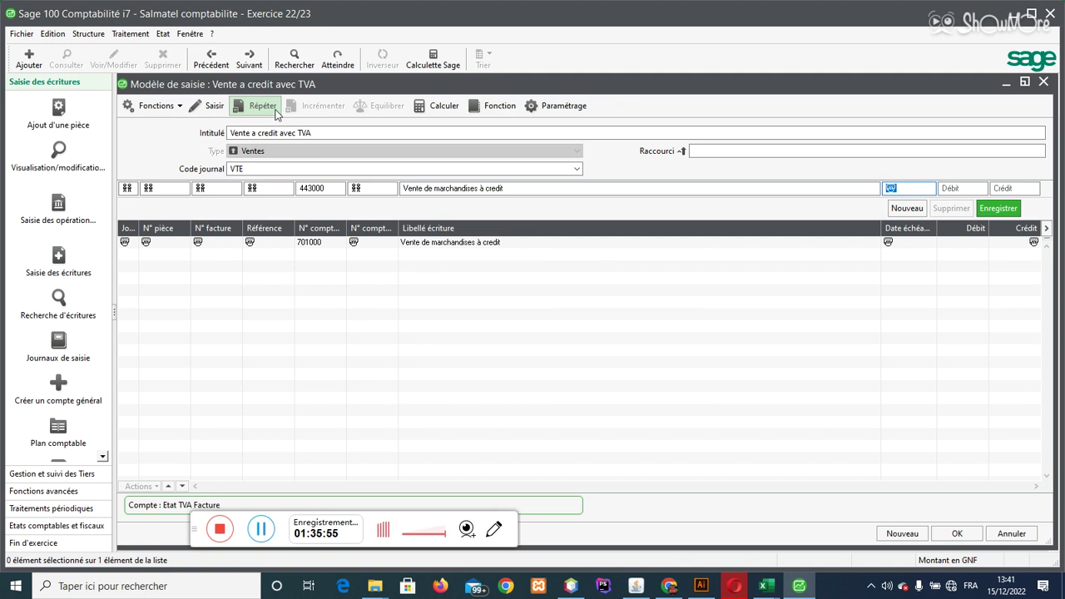
- Set the 443000 line's credit to the formula =Credit(1)*0,18 using the Montant crédit function and record the line
{"action": "key", "text": "Tab"}
{"action": "key", "text": "Tab"}
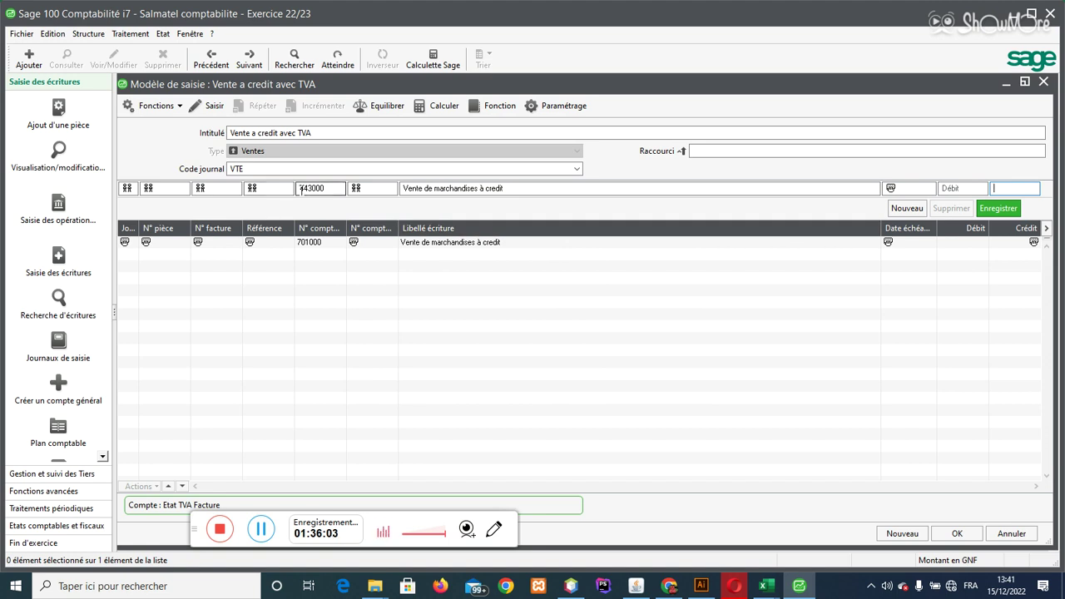
{"action": "left_click", "coordinate": [497, 111]}
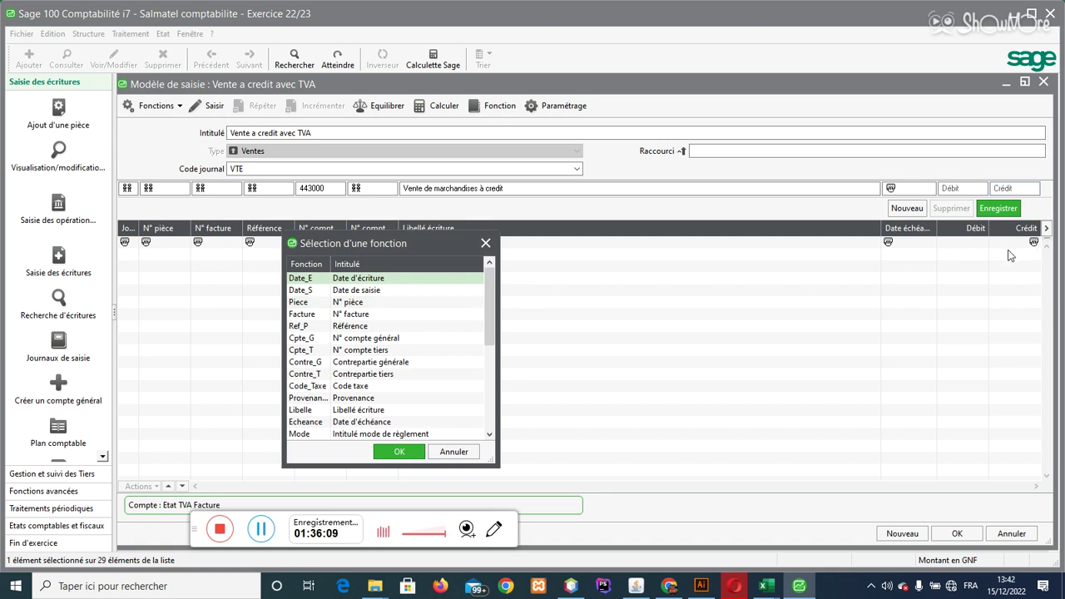
{"action": "left_click_drag", "start_coordinate": [490, 281], "coordinate": [497, 379]}
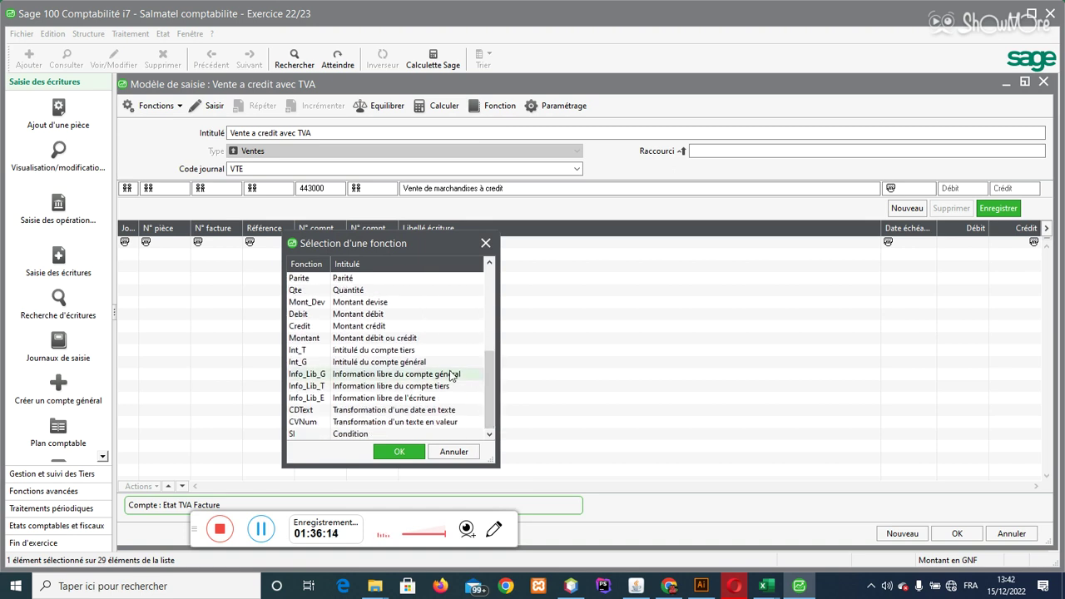
{"action": "double_click", "coordinate": [353, 333]}
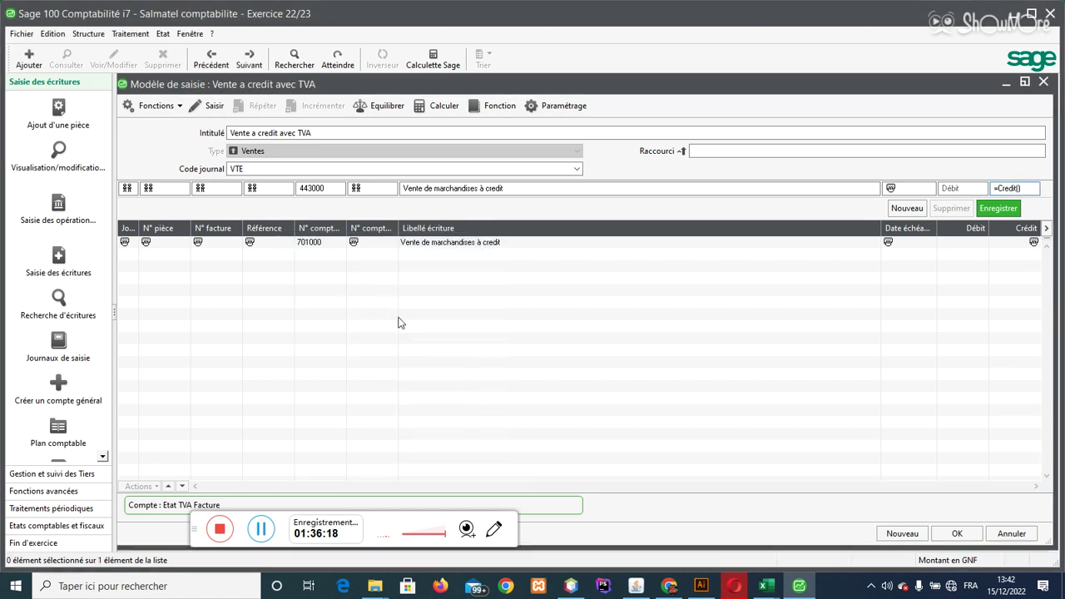
{"action": "type", "text": "(1)"}
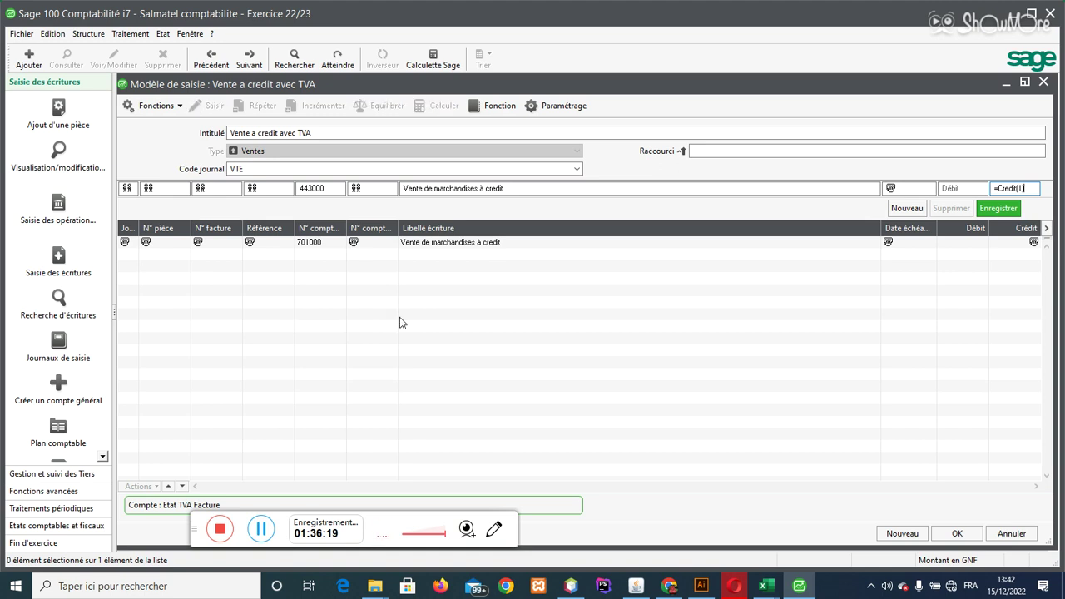
{"action": "type", "text": "*0,18"}
{"action": "key", "text": "Return"}
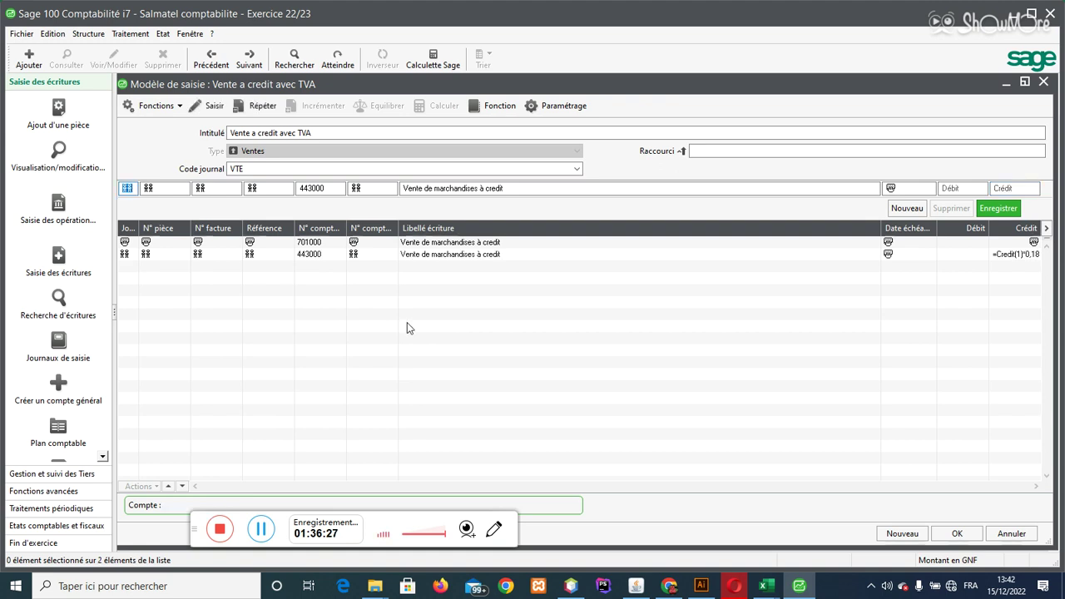
- On the third template line, set general account 411000 with manual entry (Saisir) for the third-party account, keeping the label
{"action": "key", "text": "Tab"}
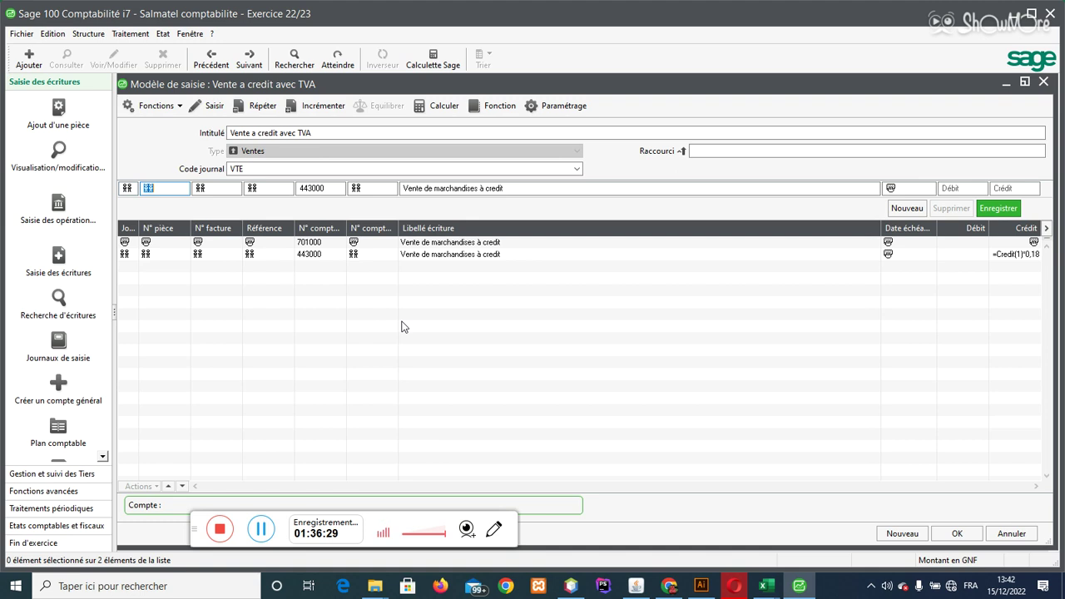
{"action": "key", "text": "Tab"}
{"action": "key", "text": "Tab"}
{"action": "key", "text": "Tab"}
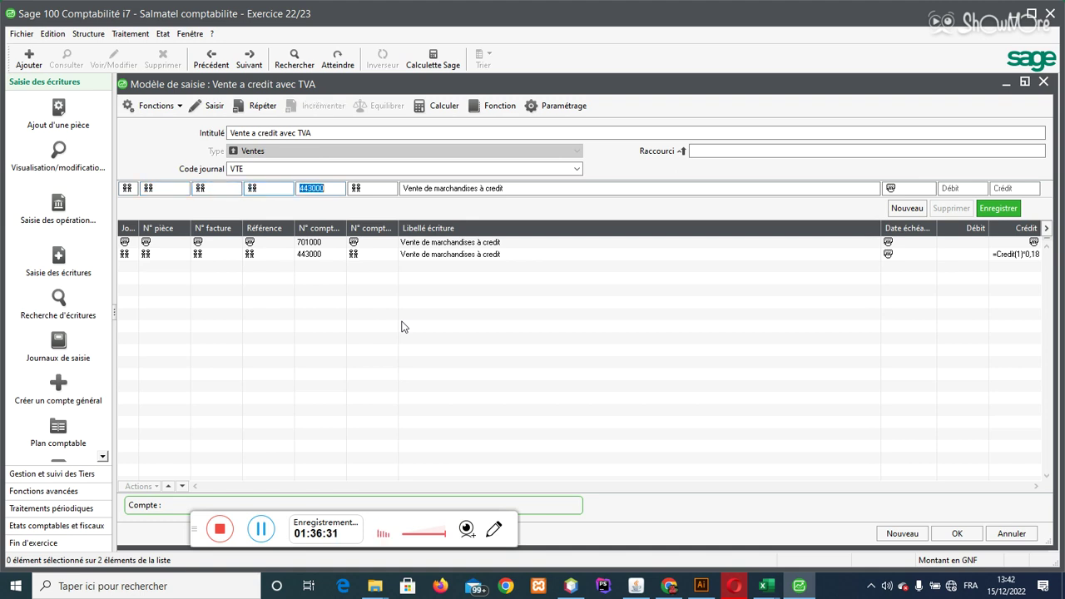
{"action": "type", "text": "411"}
{"action": "key", "text": "Tab"}
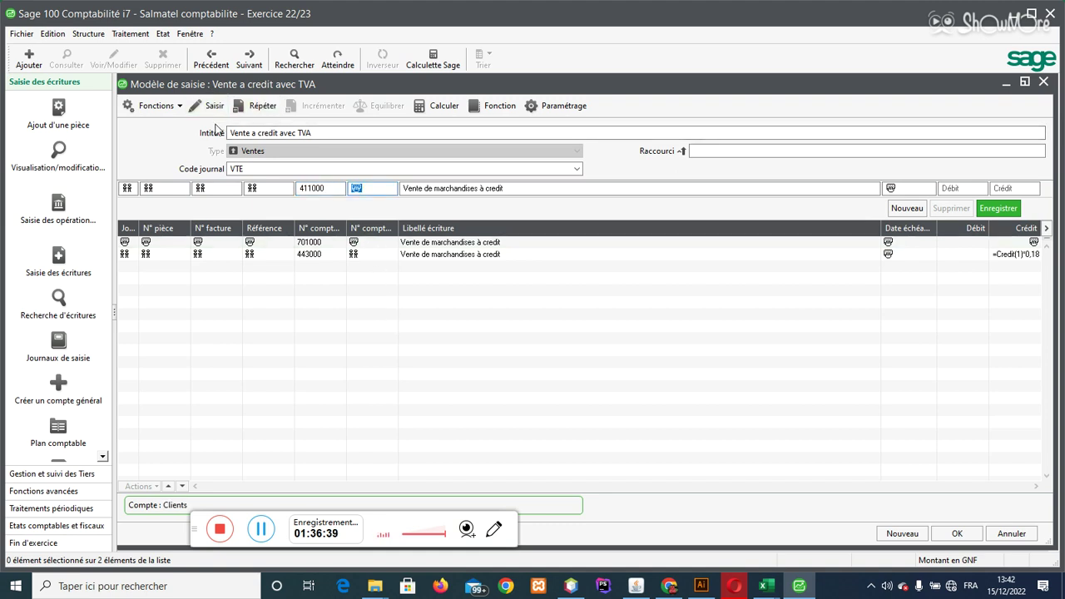
{"action": "key", "text": "Tab"}
{"action": "key", "text": "Tab"}
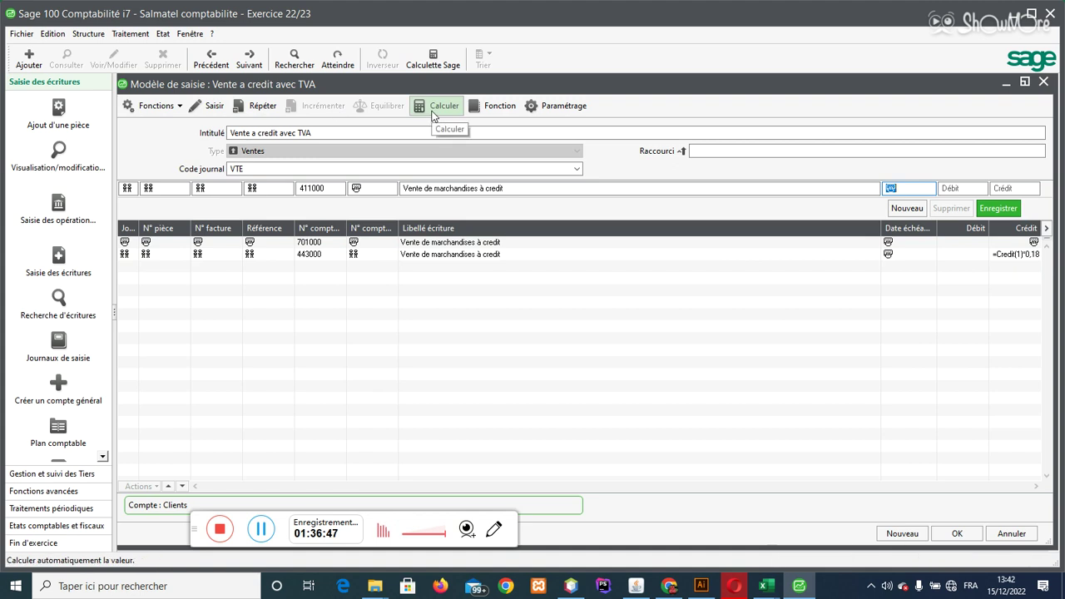
- Insert the Date de saisie function in the 411000 line's due date and try the formula =Date_S(1)+30
{"action": "left_click", "coordinate": [493, 110]}
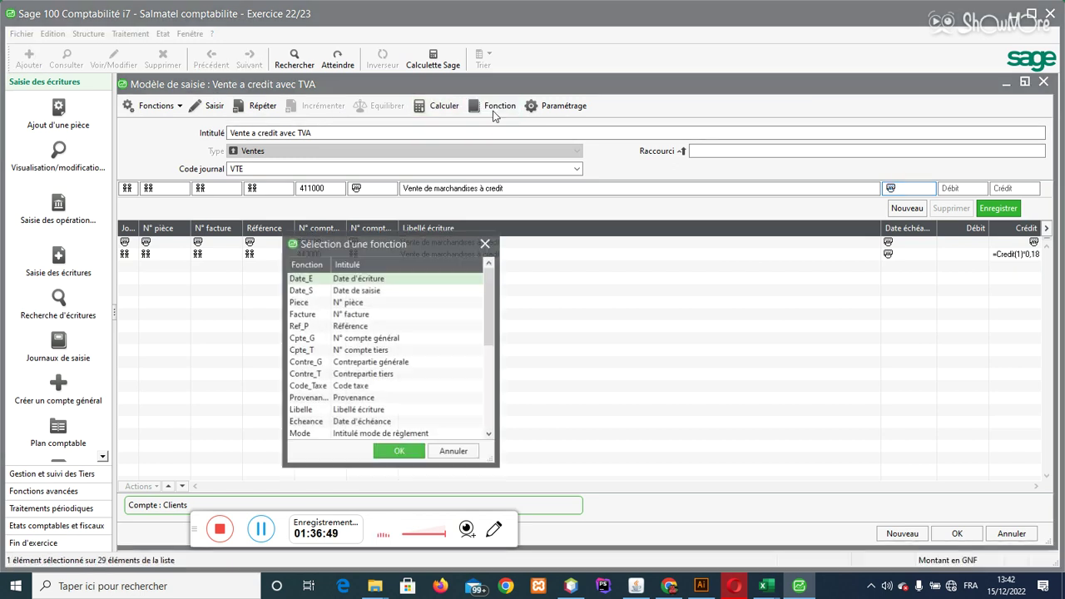
{"action": "left_click", "coordinate": [487, 243]}
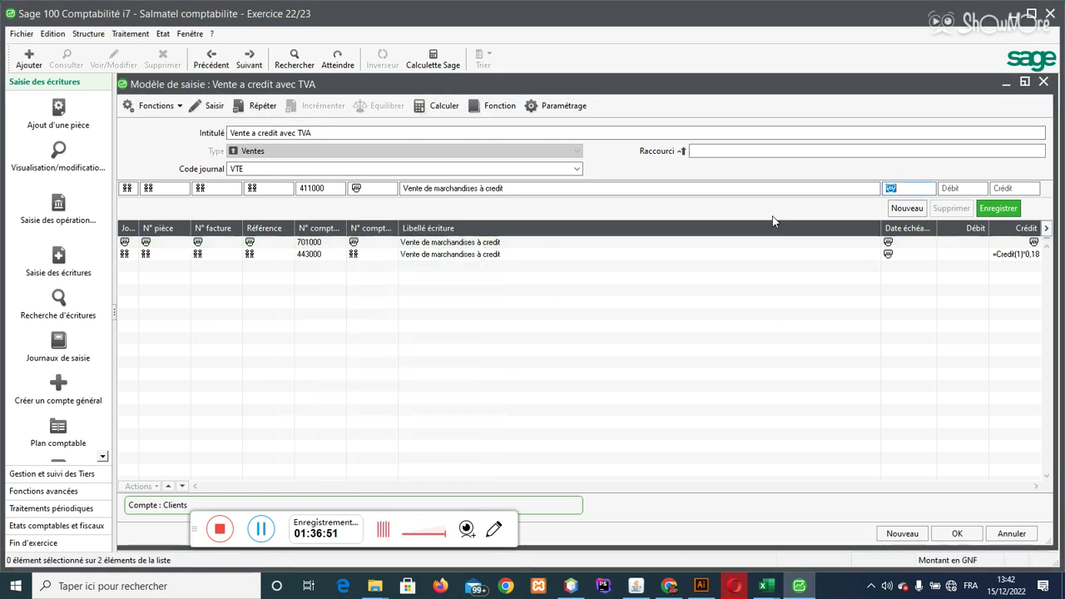
{"action": "left_click", "coordinate": [516, 113]}
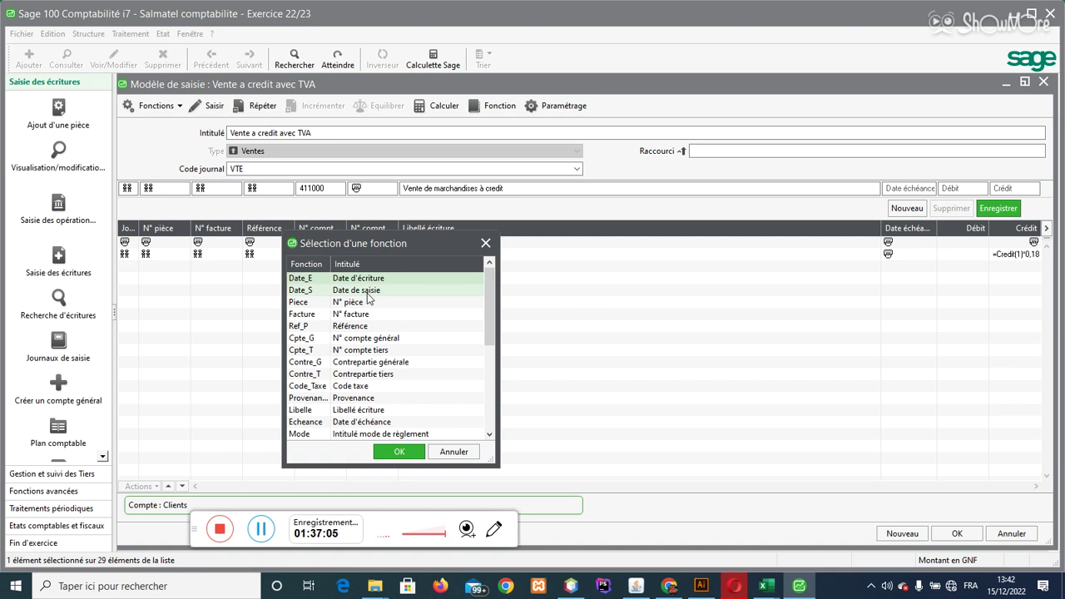
{"action": "left_click", "coordinate": [369, 293]}
{"action": "double_click", "coordinate": [370, 293]}
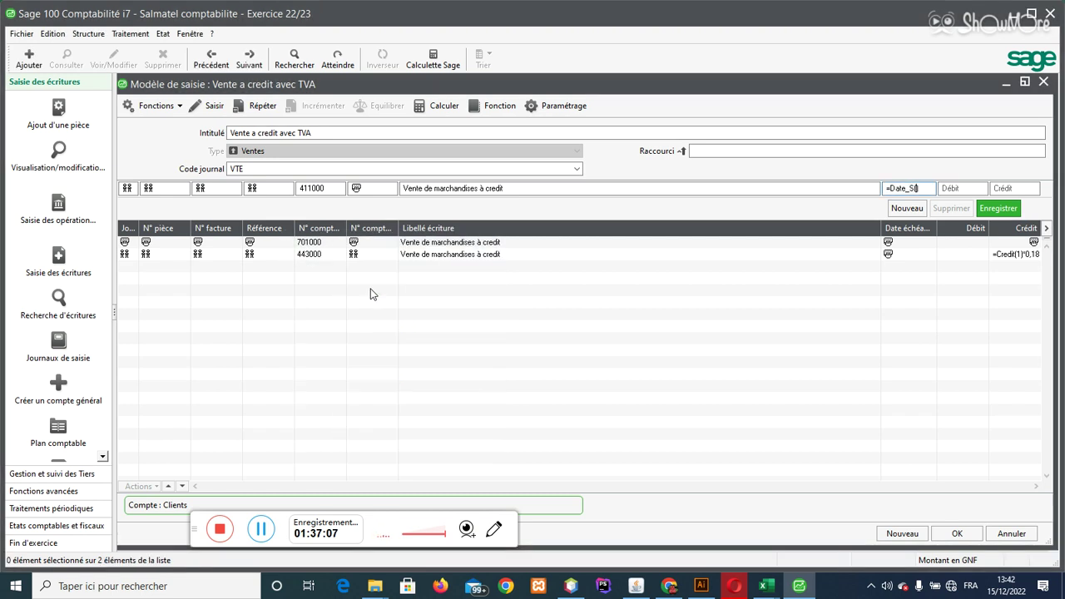
{"action": "type", "text": "(1)"}
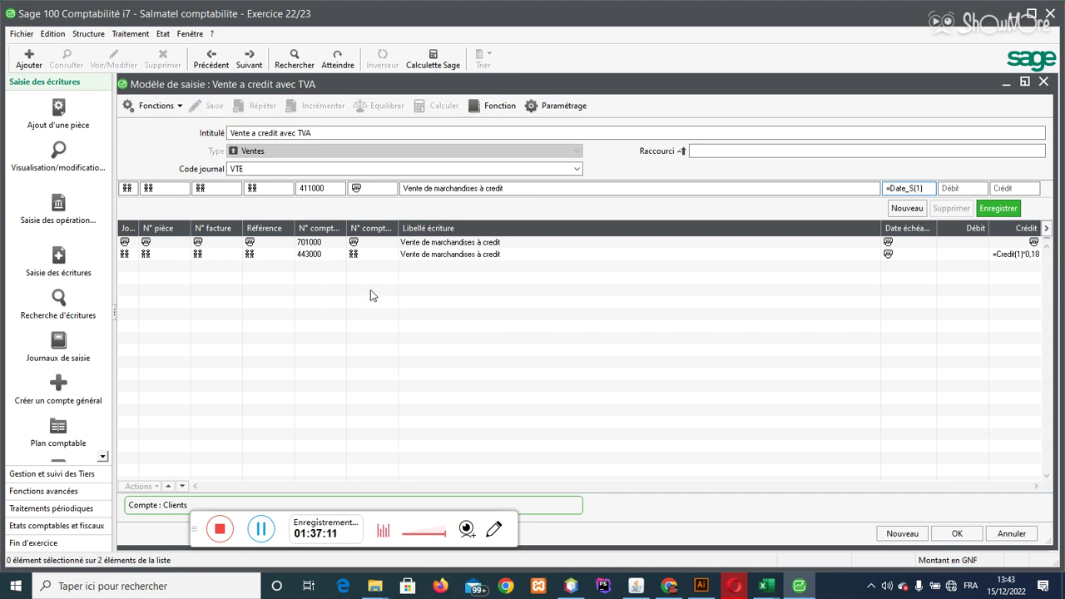
{"action": "type", "text": "+30"}
{"action": "key", "text": "Tab"}
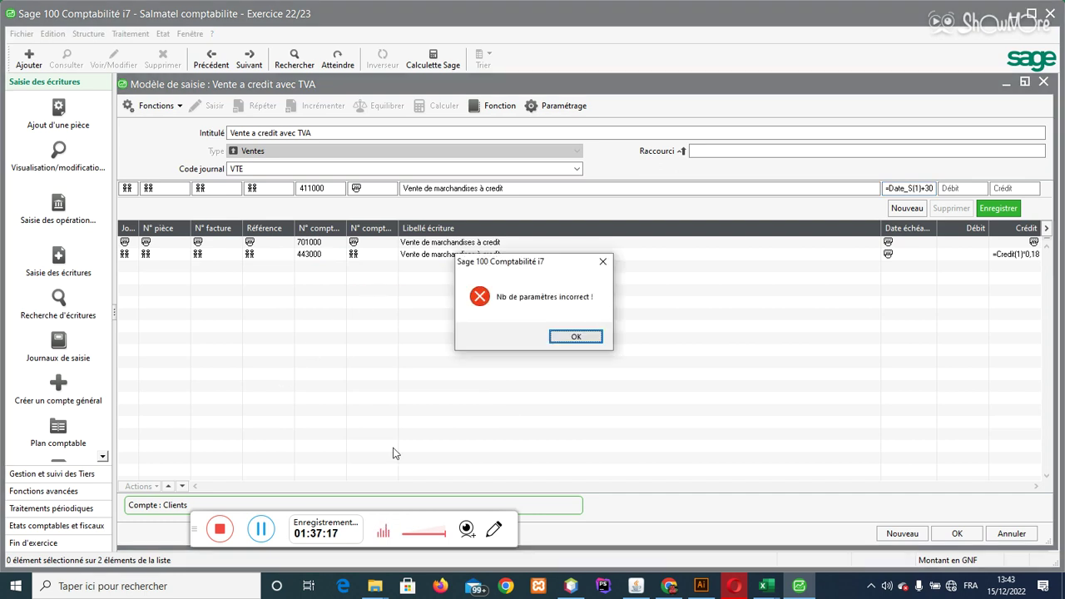
{"action": "left_click", "coordinate": [557, 338]}
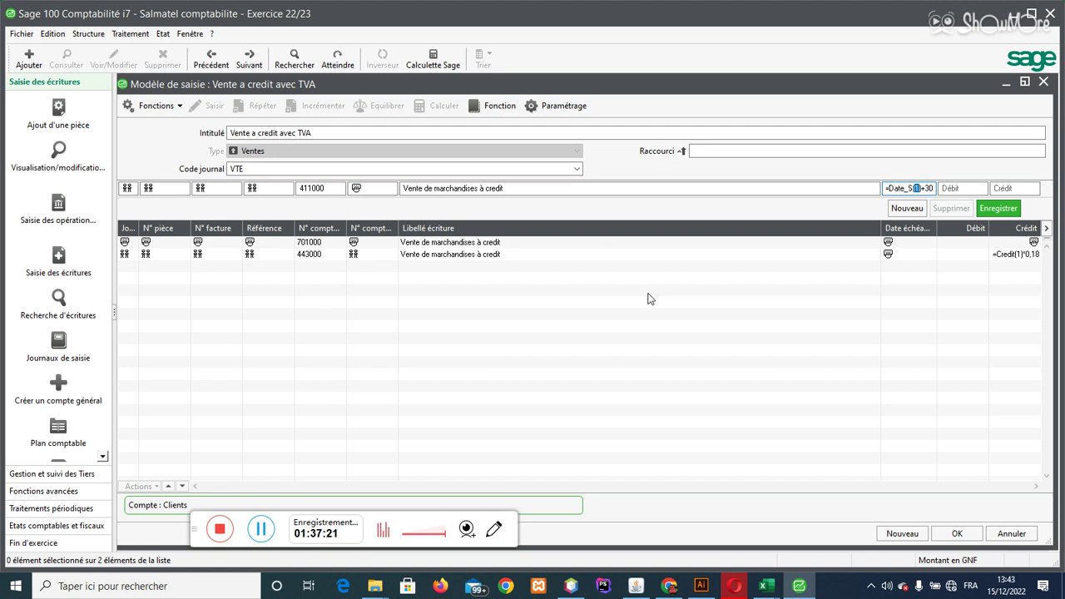
- Try the formula =Date_S(30) as the 411000 line's due date
{"action": "left_click", "coordinate": [915, 188]}
{"action": "type", "text": "(1)"}
{"action": "key", "text": "BackSpace"}
{"action": "type", "text": "30"}
{"action": "key", "text": "Delete"}
{"action": "key", "text": "Delete"}
{"action": "key", "text": "Tab"}
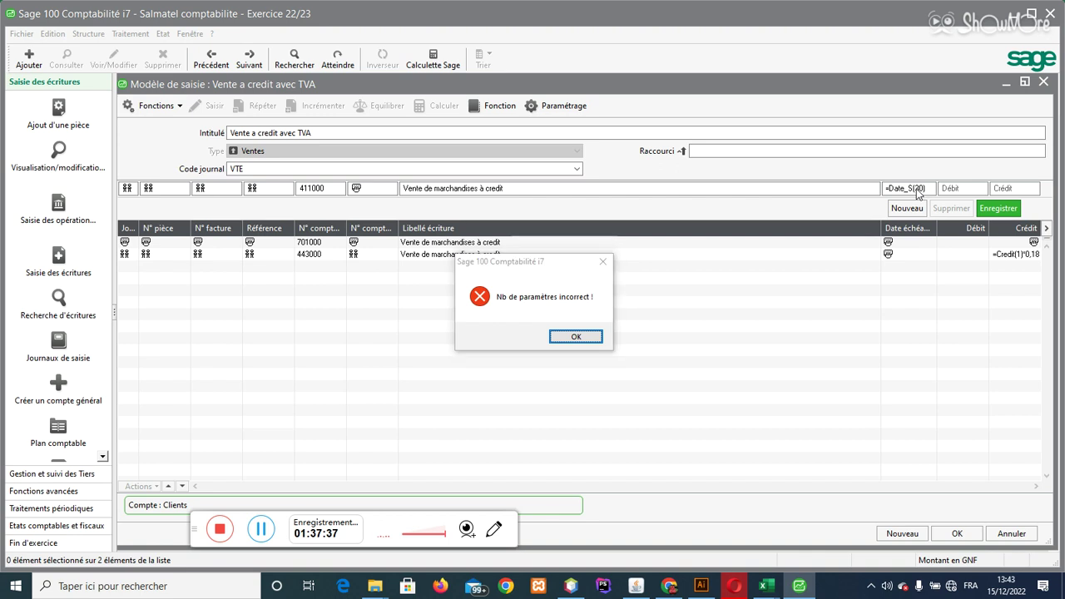
{"action": "left_click", "coordinate": [578, 336]}
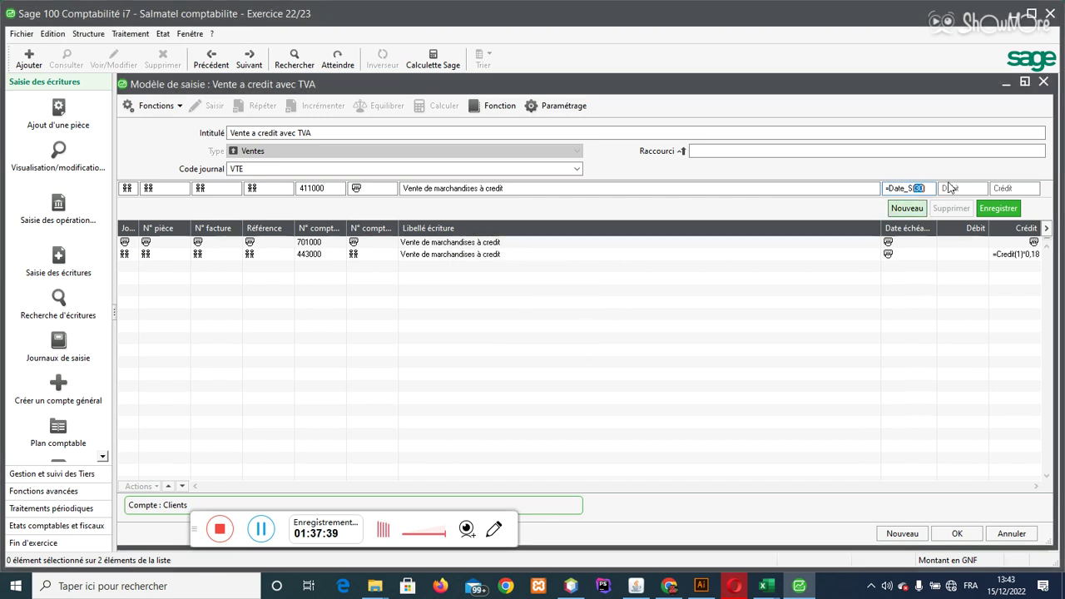
- Correct the 411000 line's due date formula to =Date_S()+30
{"action": "left_click", "coordinate": [918, 189]}
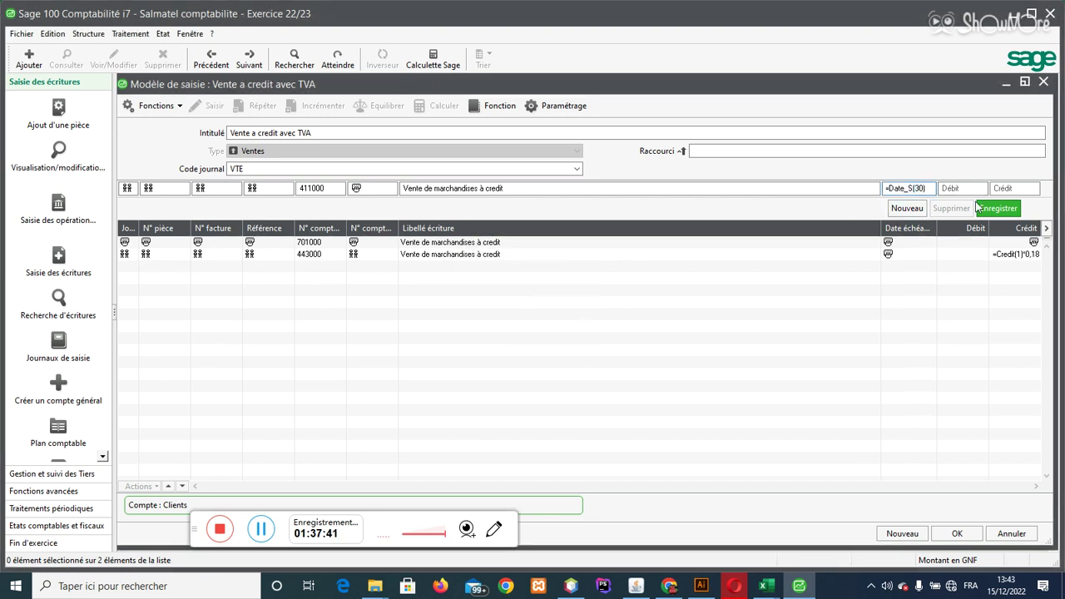
{"action": "key", "text": "BackSpace"}
{"action": "key", "text": "Delete"}
{"action": "type", "text": "+30"}
{"action": "key", "text": "Tab"}
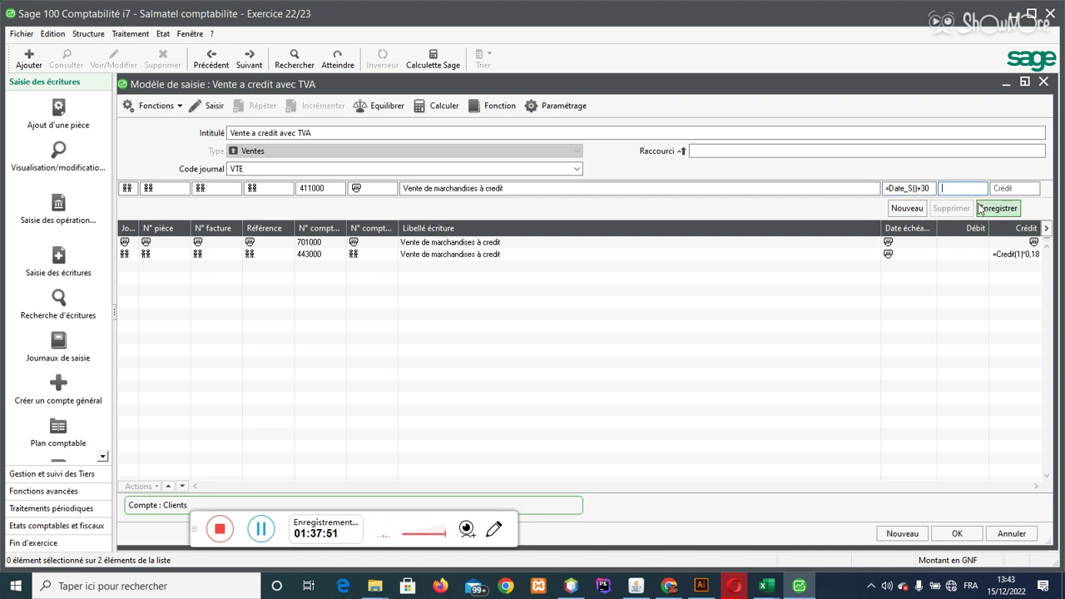
{"action": "left_click", "coordinate": [926, 189]}
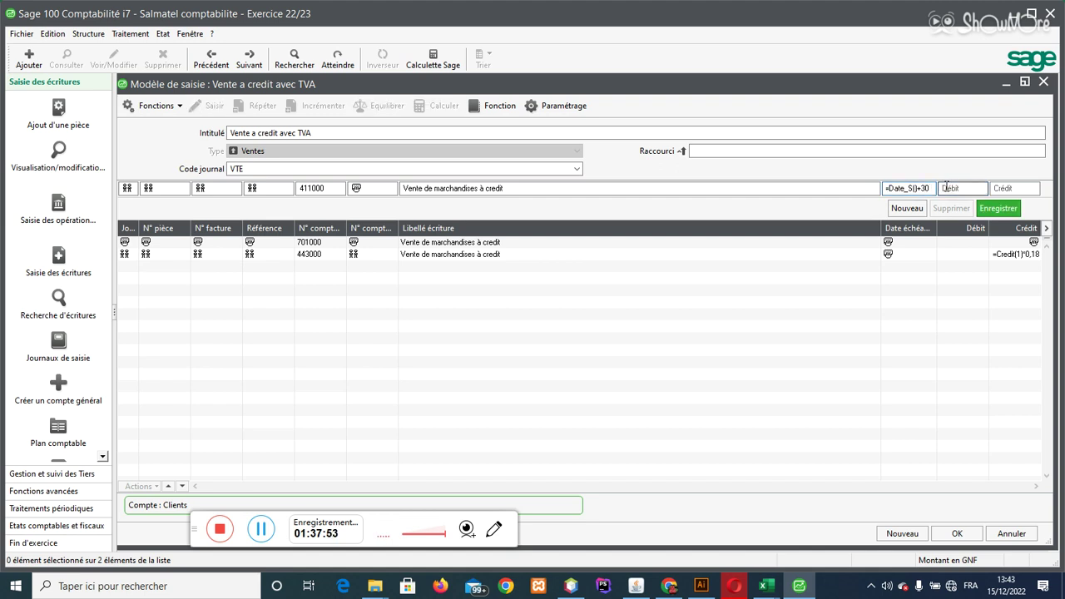
- Set the 411000 line's debit to Equilibrer, record the line and save the template
{"action": "left_click", "coordinate": [948, 189]}
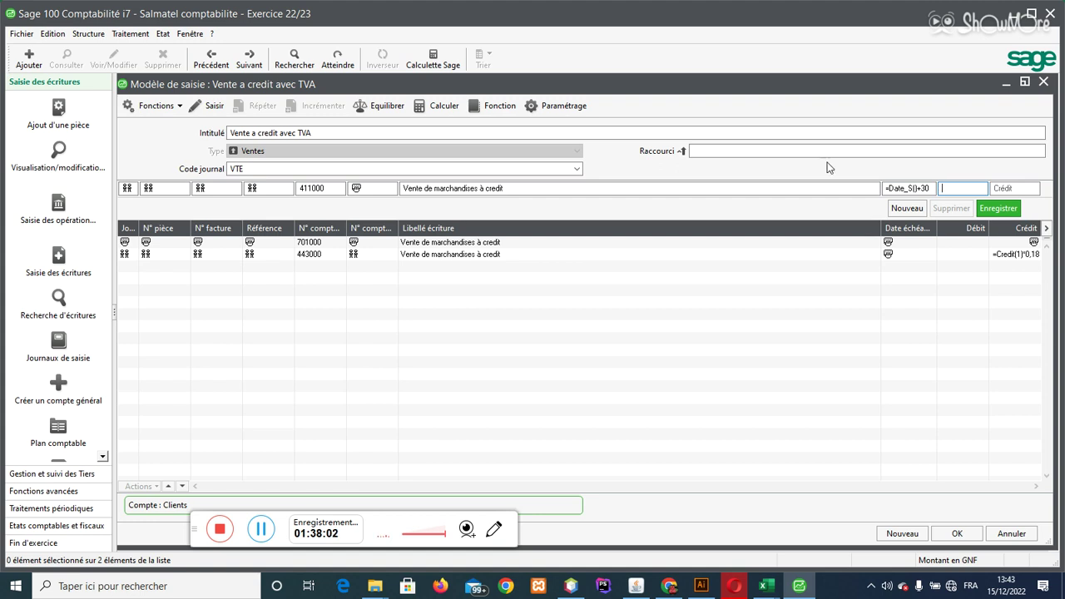
{"action": "left_click", "coordinate": [379, 108]}
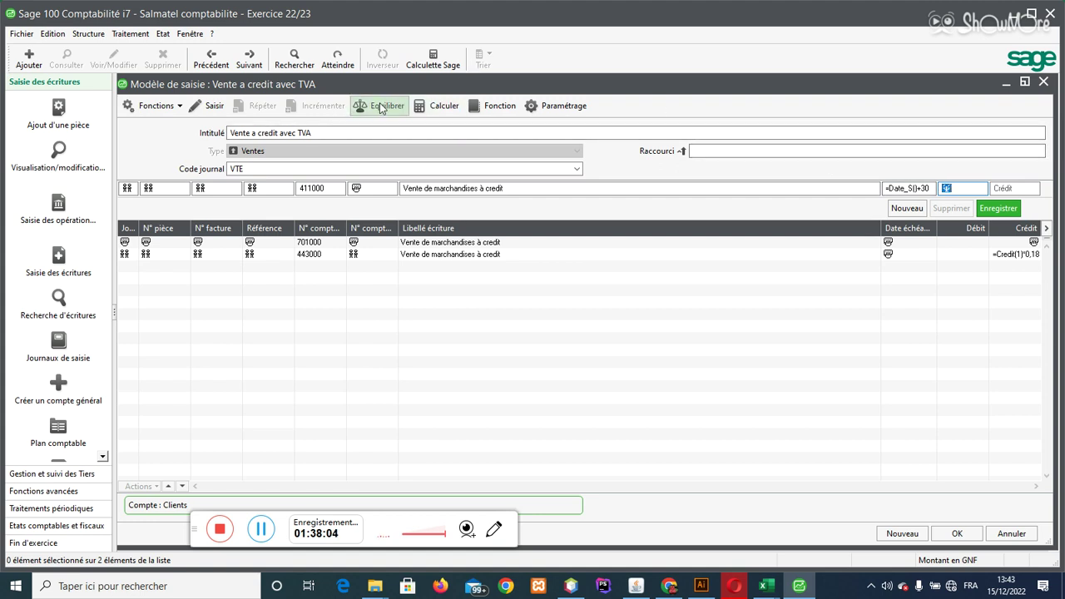
{"action": "key", "text": "Return"}
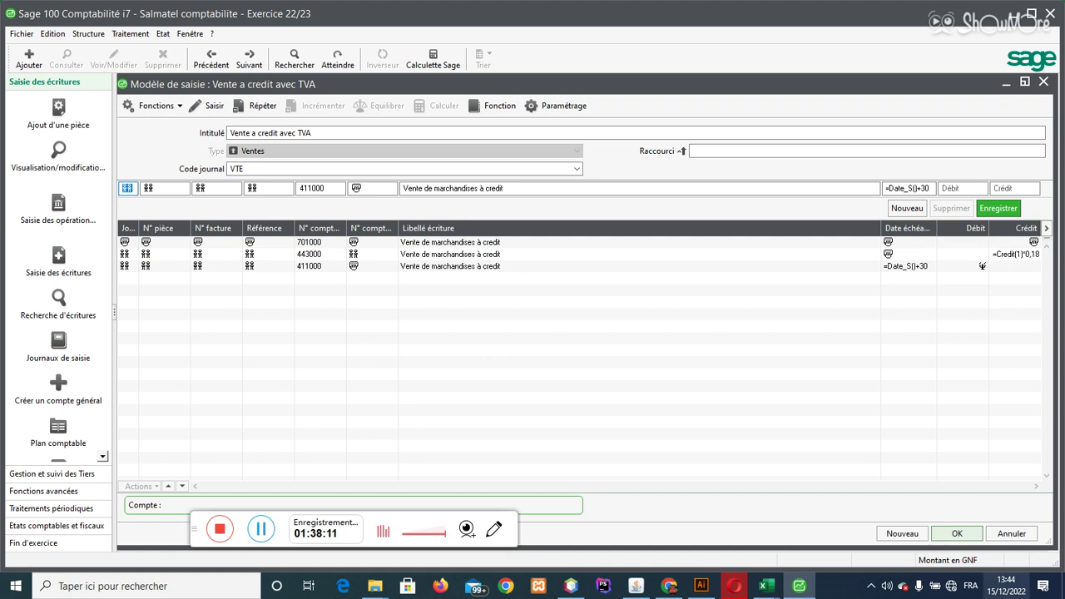
{"action": "left_click", "coordinate": [958, 535]}
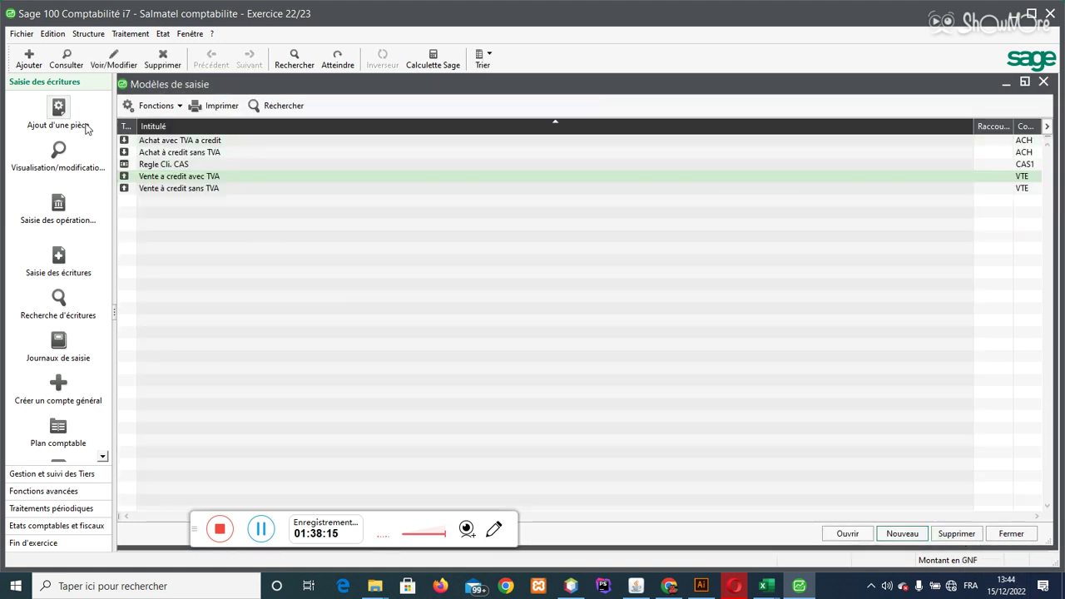
- Start adding a new accounting piece and clear its journal code
{"action": "left_click", "coordinate": [58, 108]}
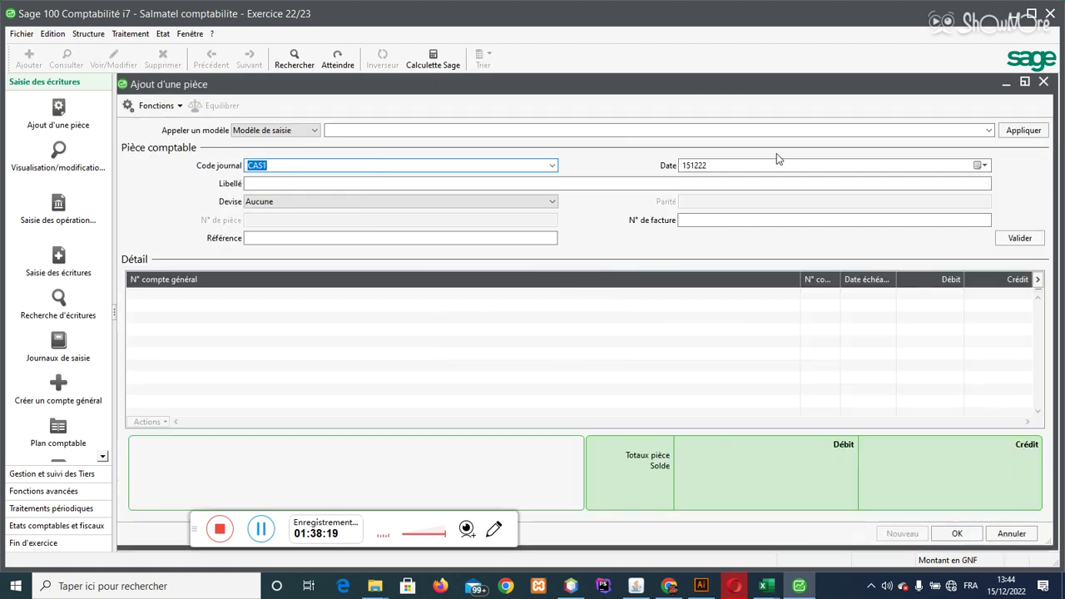
{"action": "key", "text": "BackSpace"}
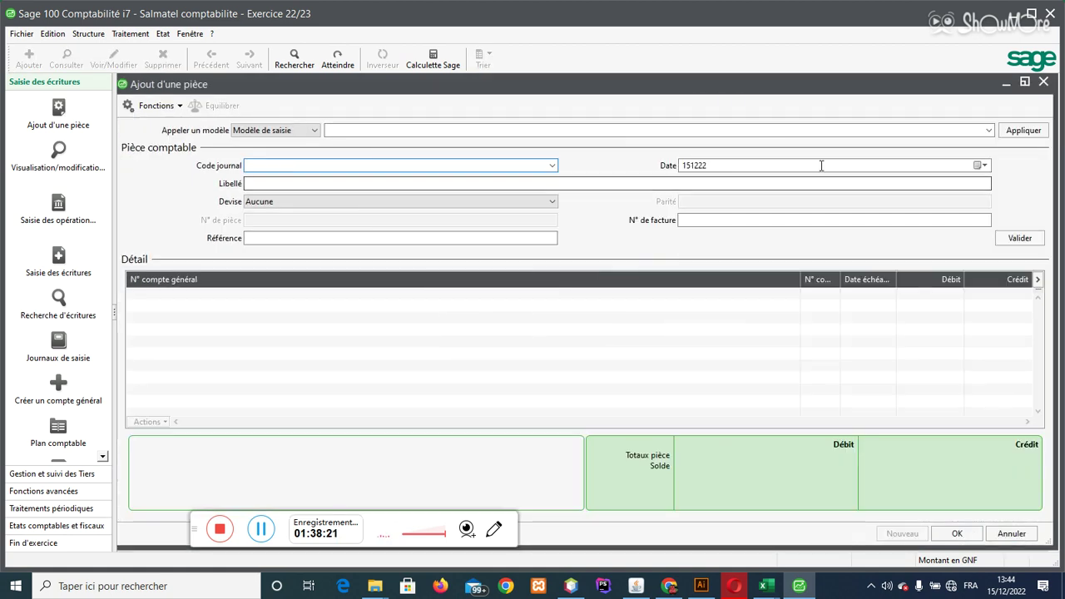
{"action": "left_click", "coordinate": [990, 131]}
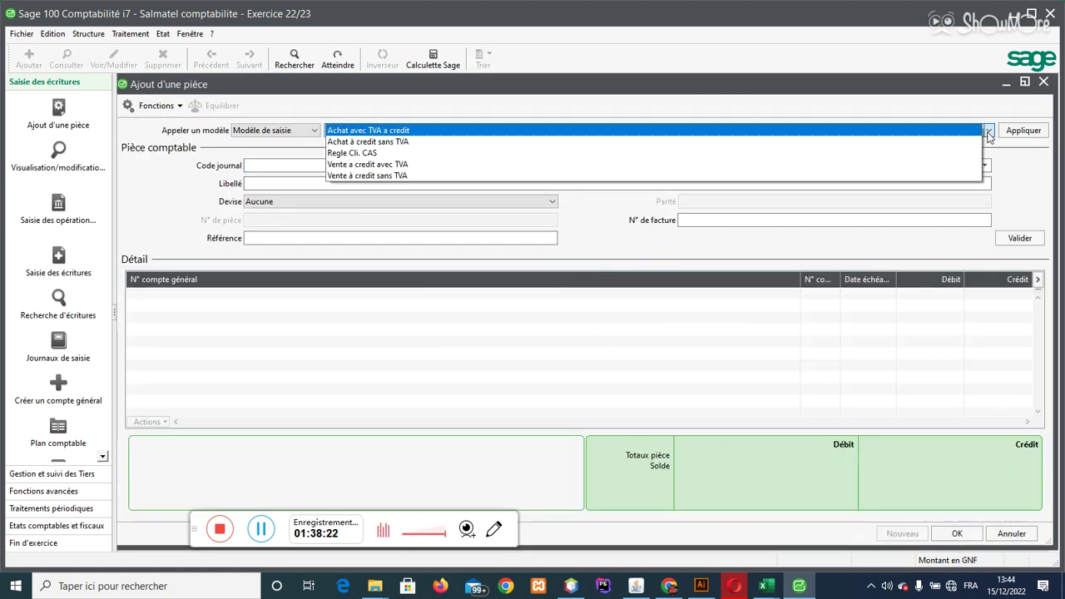
{"action": "left_click", "coordinate": [402, 164]}
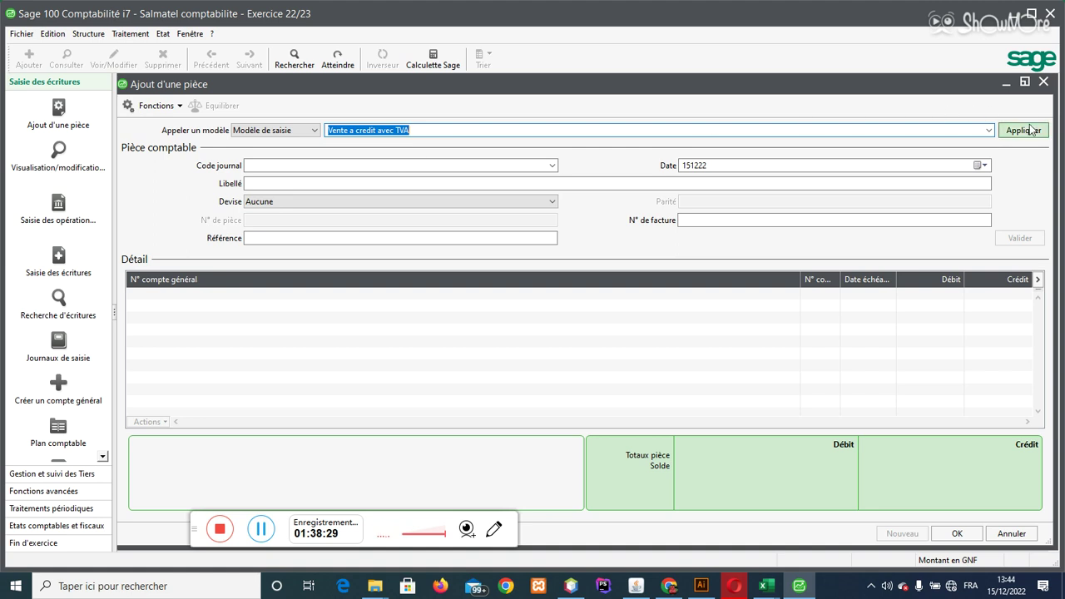
{"action": "key", "text": "BackSpace"}
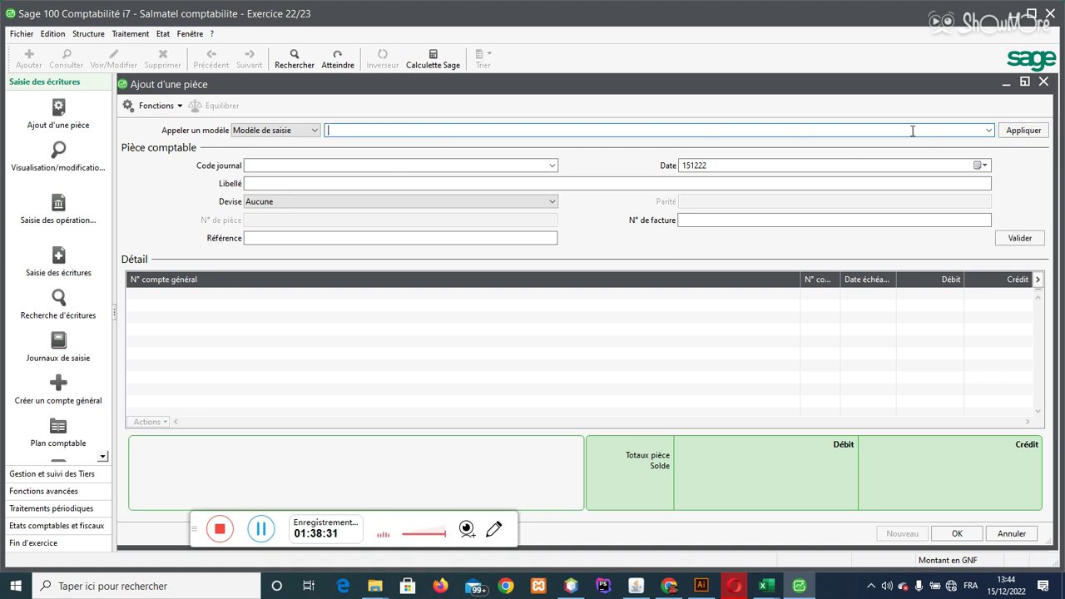
- Choose the VTE sales journal and apply the Vente a credit avec TVA entry template to the new piece
{"action": "left_click", "coordinate": [297, 166]}
{"action": "left_click", "coordinate": [554, 164]}
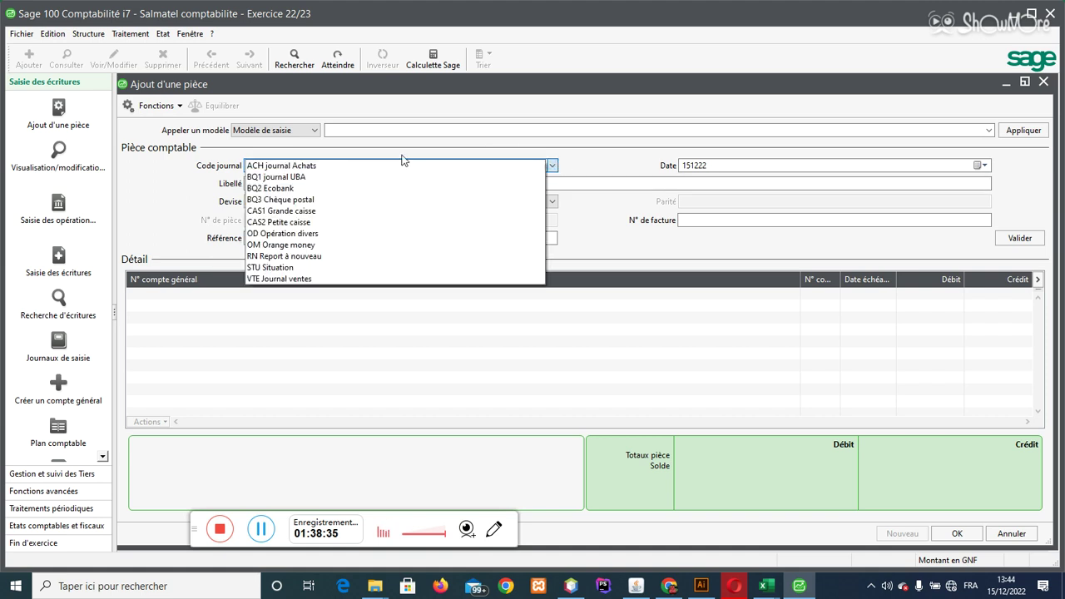
{"action": "left_click", "coordinate": [441, 279]}
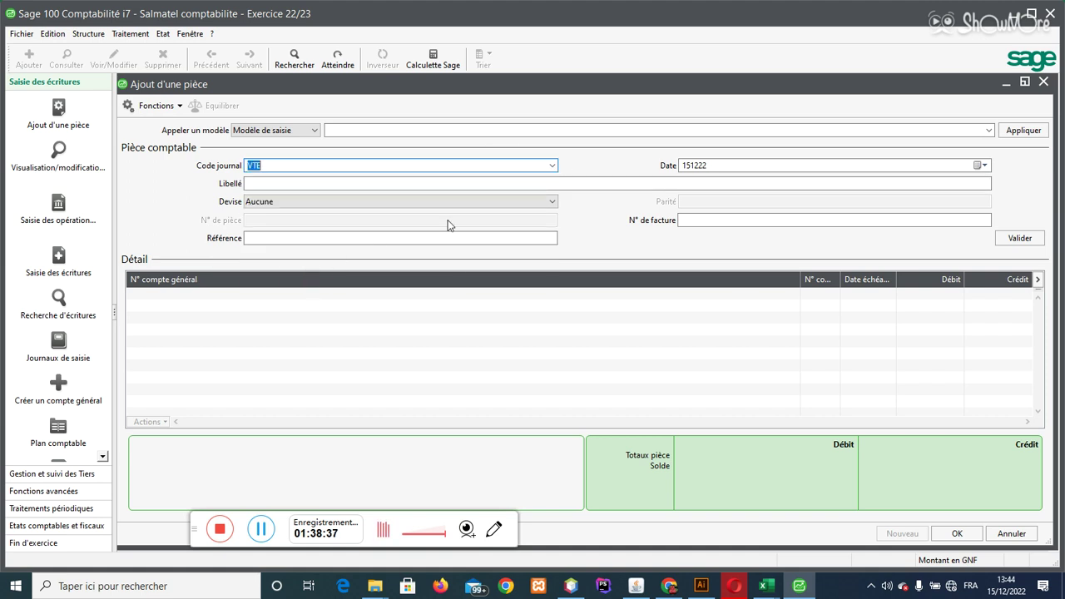
{"action": "left_click", "coordinate": [987, 131]}
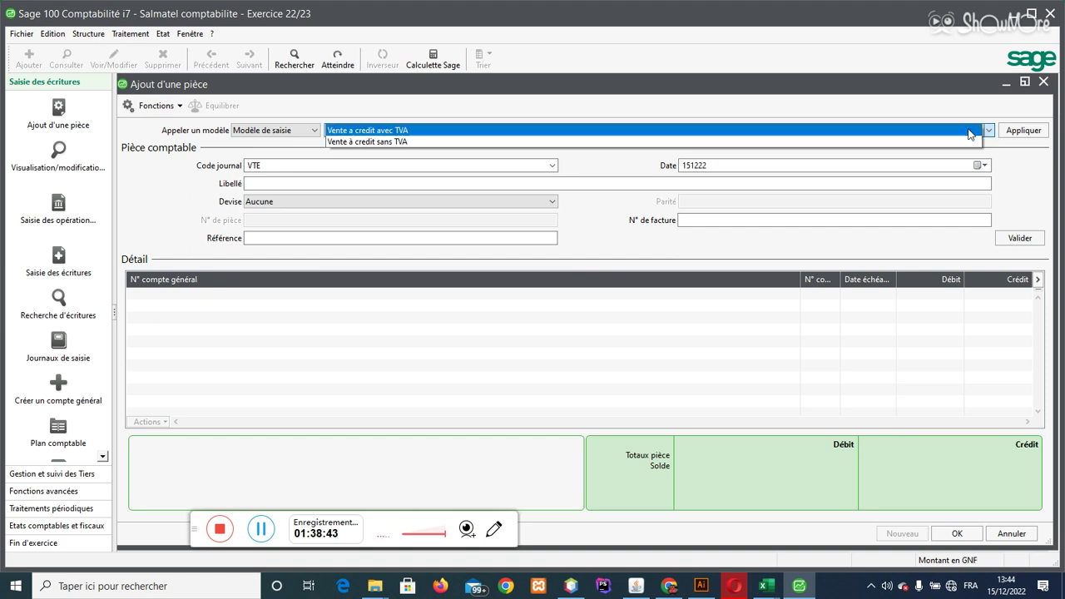
{"action": "left_click", "coordinate": [388, 131]}
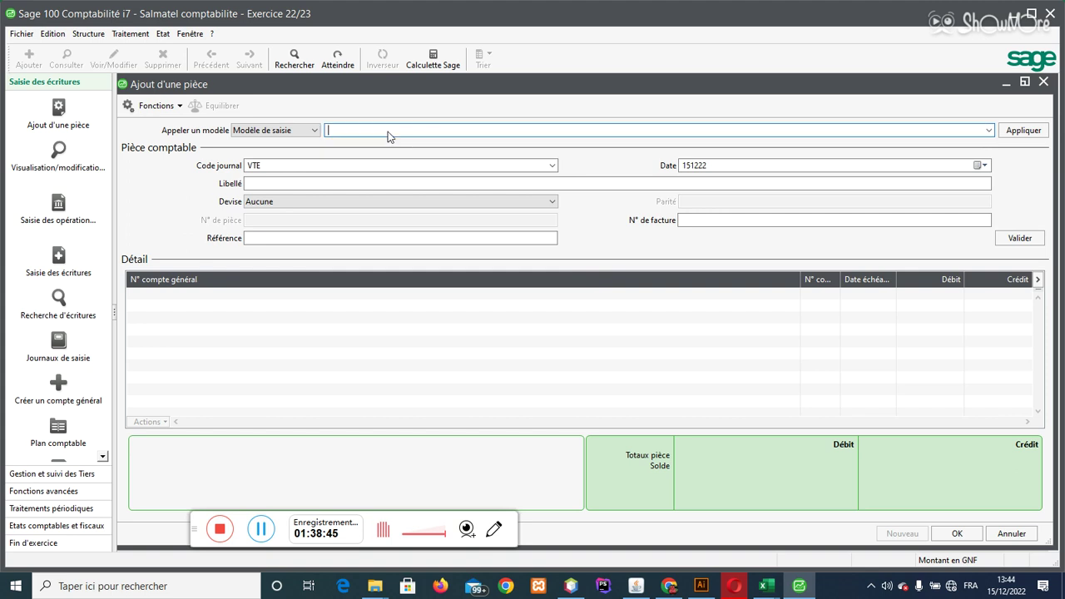
{"action": "key", "text": "Return"}
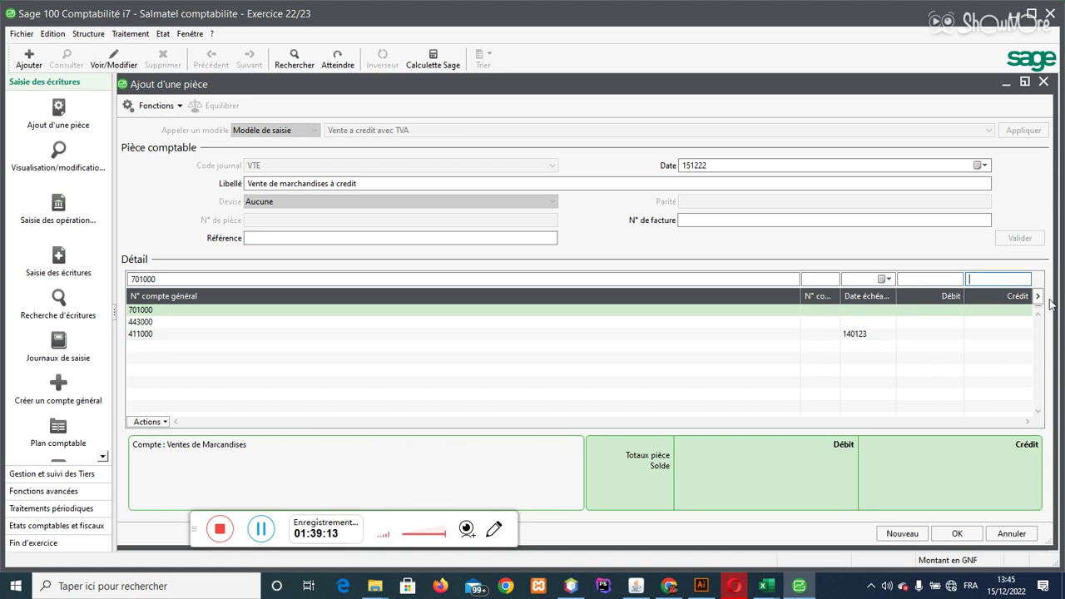
- Enter a credit of 3400000 on the 701000 line, assign a client account to the 411000 line and save the piece
{"action": "type", "text": "400000"}
{"action": "key", "text": "Return"}
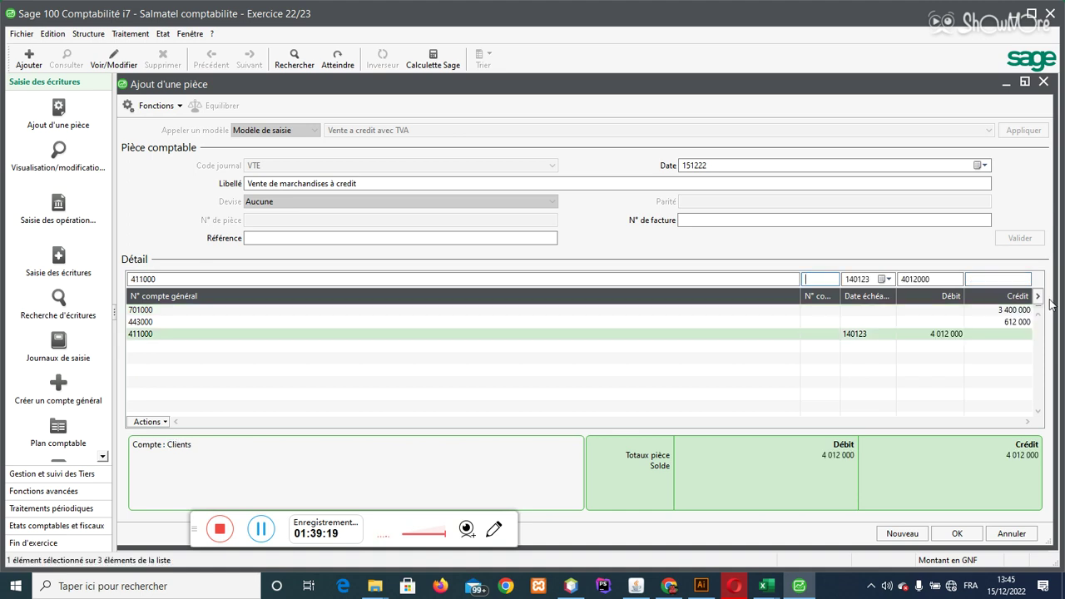
{"action": "type", "text": "C"}
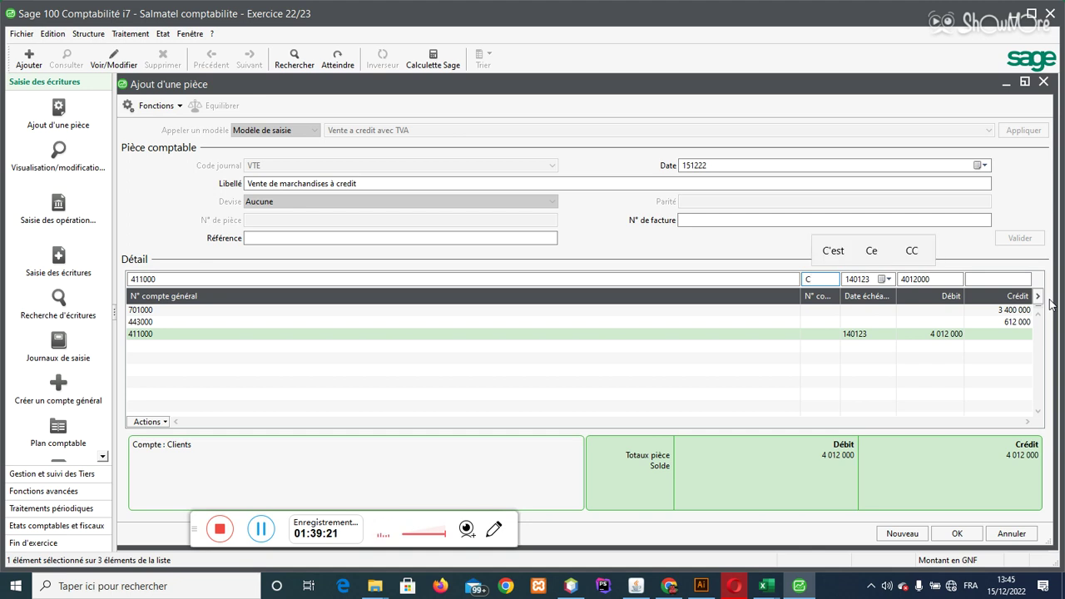
{"action": "key", "text": "Tab"}
{"action": "double_click", "coordinate": [518, 199]}
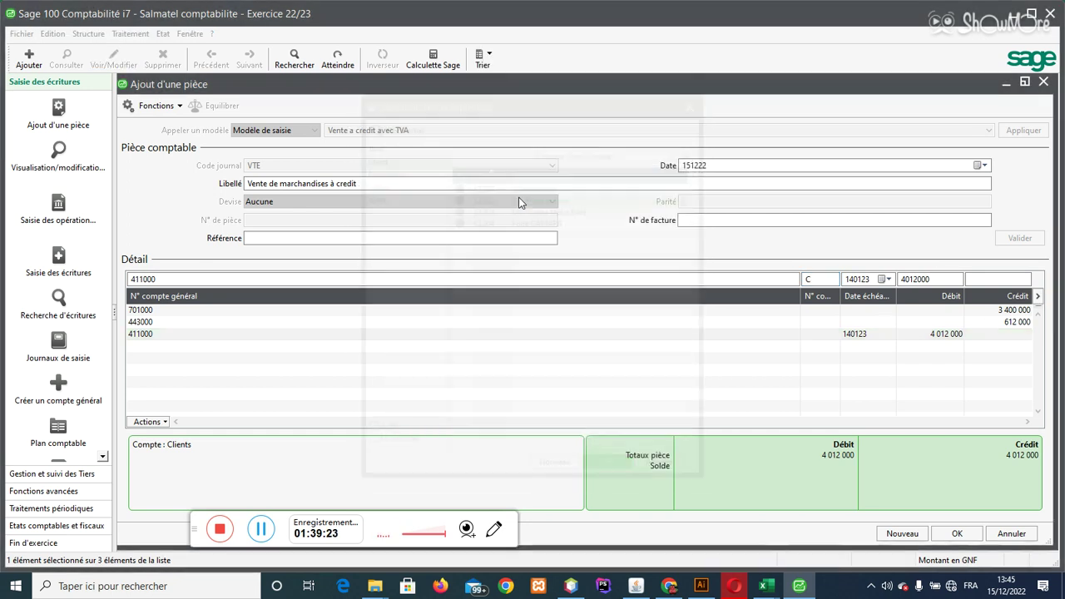
{"action": "left_click", "coordinate": [951, 534]}
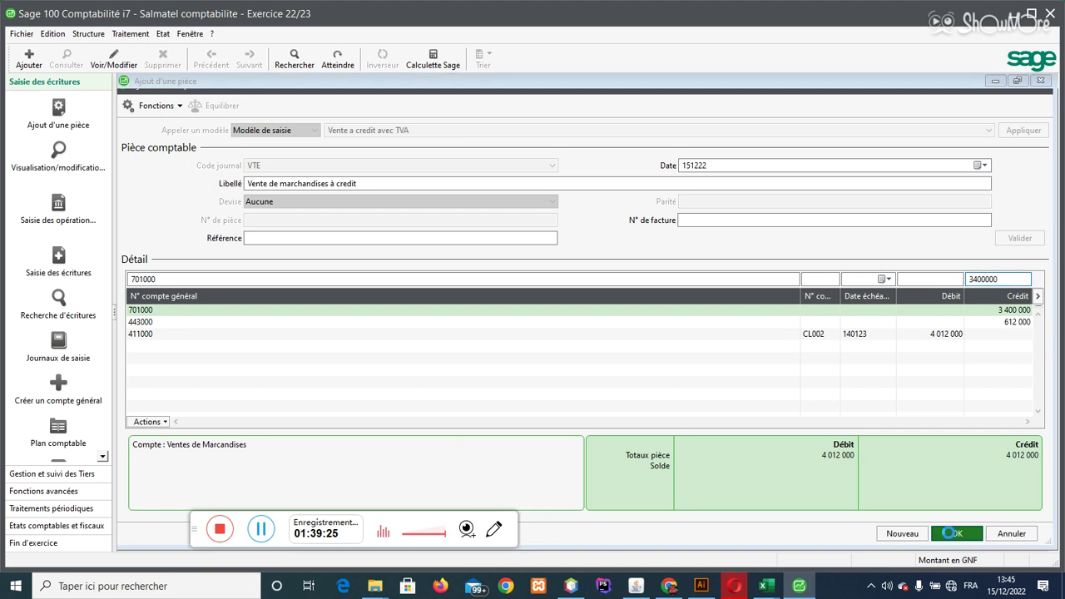
{"action": "left_click", "coordinate": [638, 335]}
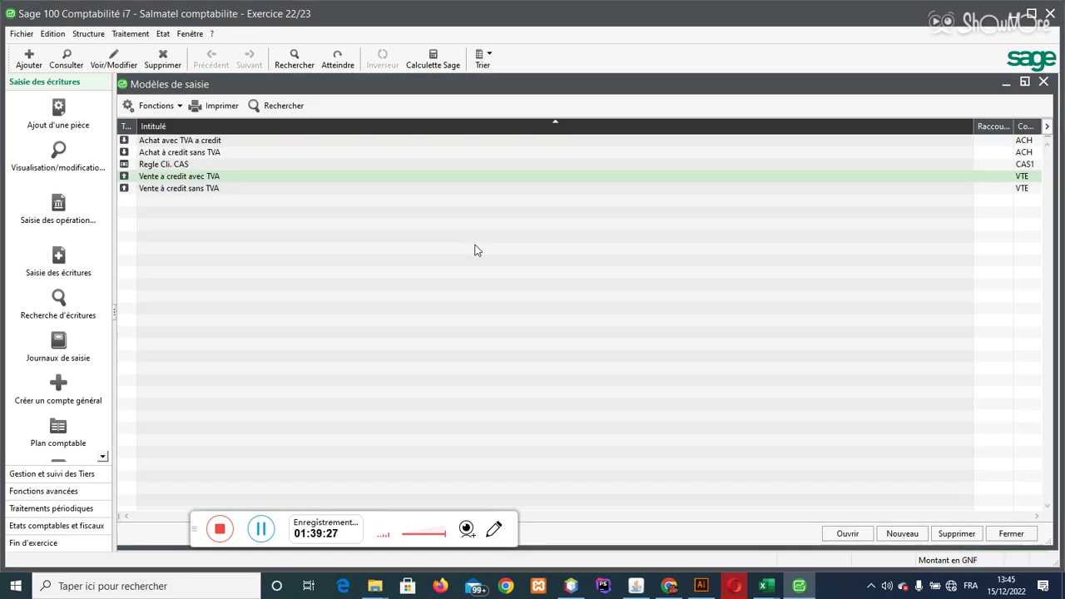
- Reopen the Vente a credit avec TVA template and open the 411000 line's due date formula for editing
{"action": "double_click", "coordinate": [234, 181]}
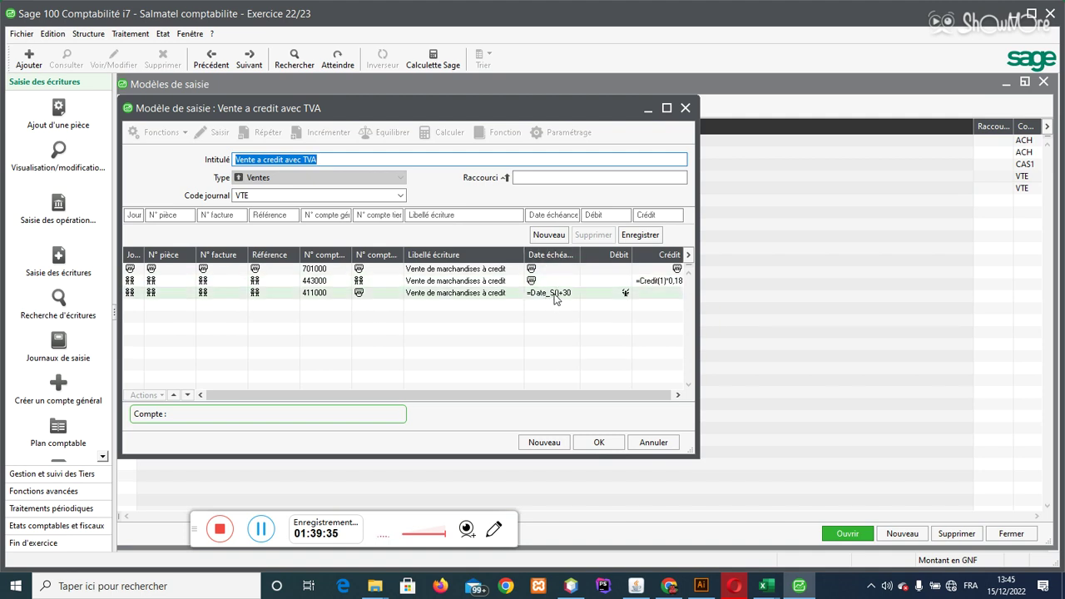
{"action": "left_click", "coordinate": [557, 296]}
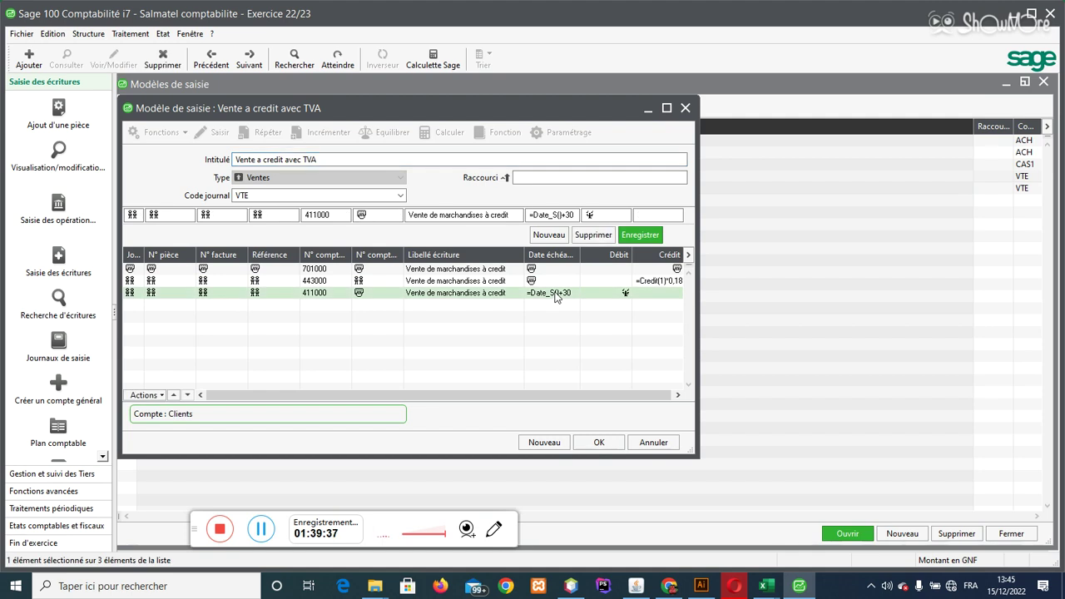
{"action": "left_click", "coordinate": [562, 215]}
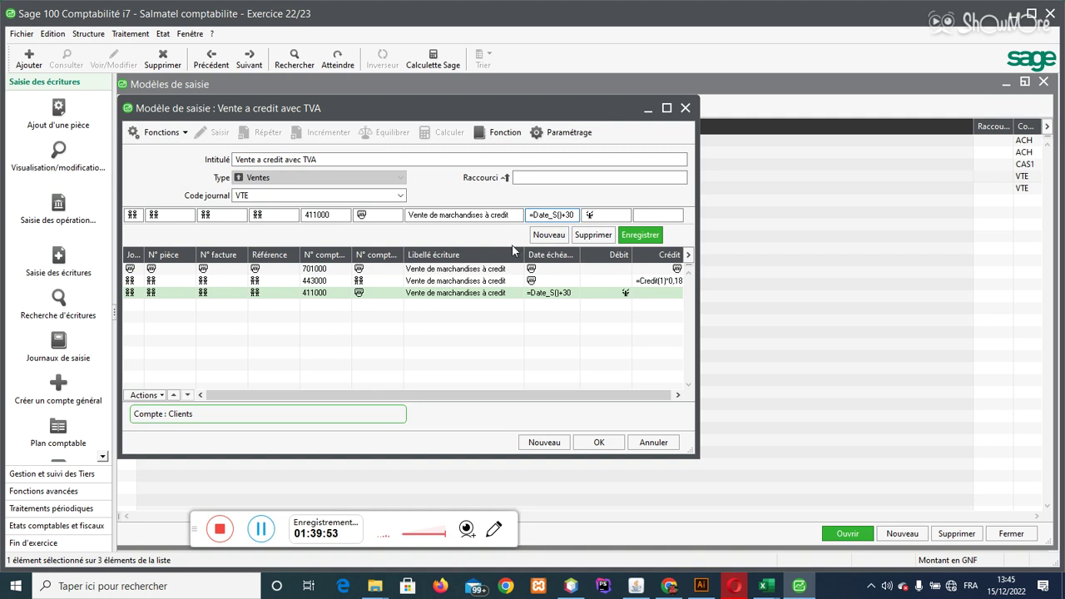
{"action": "left_click_drag", "start_coordinate": [573, 216], "coordinate": [568, 225]}
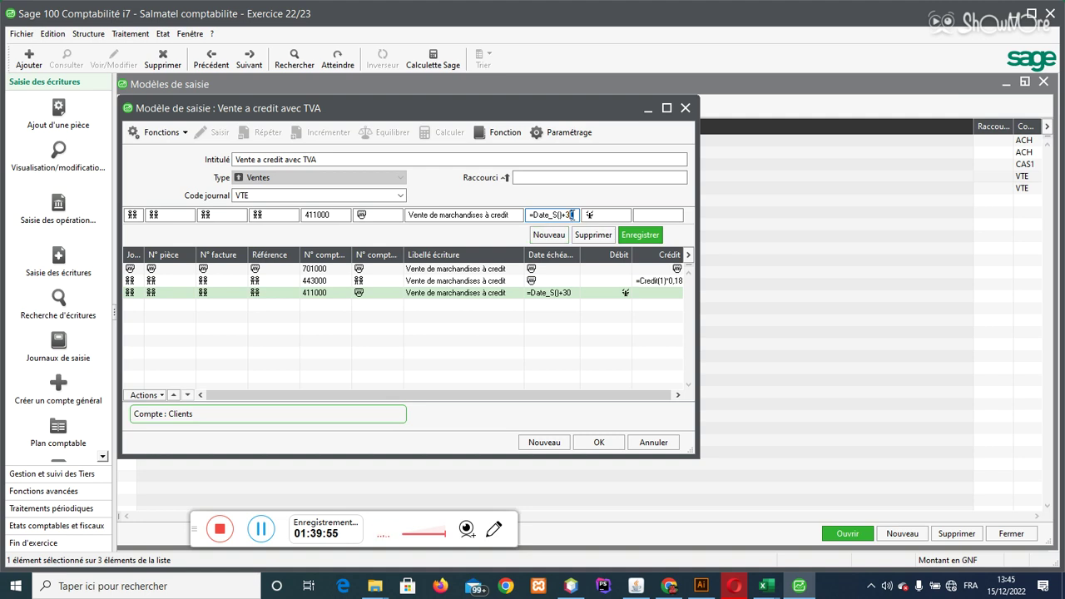